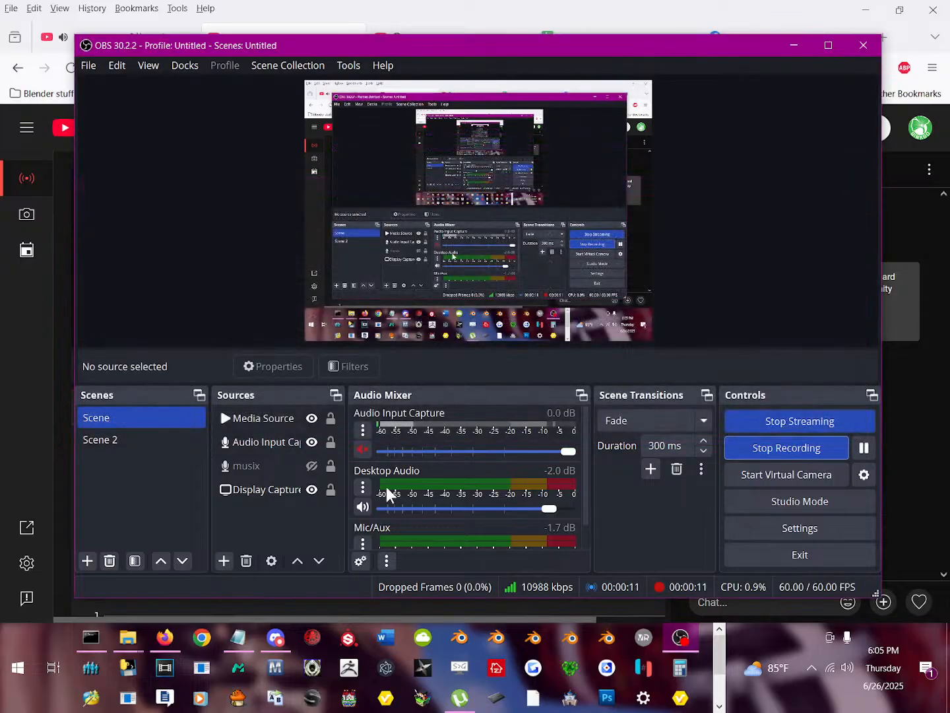
Set the Mic/Aux audio source's device to Microphone (3- USB Audio Device).
{"action": "left_click", "coordinate": [388, 561]}
{"action": "left_click", "coordinate": [360, 562]}
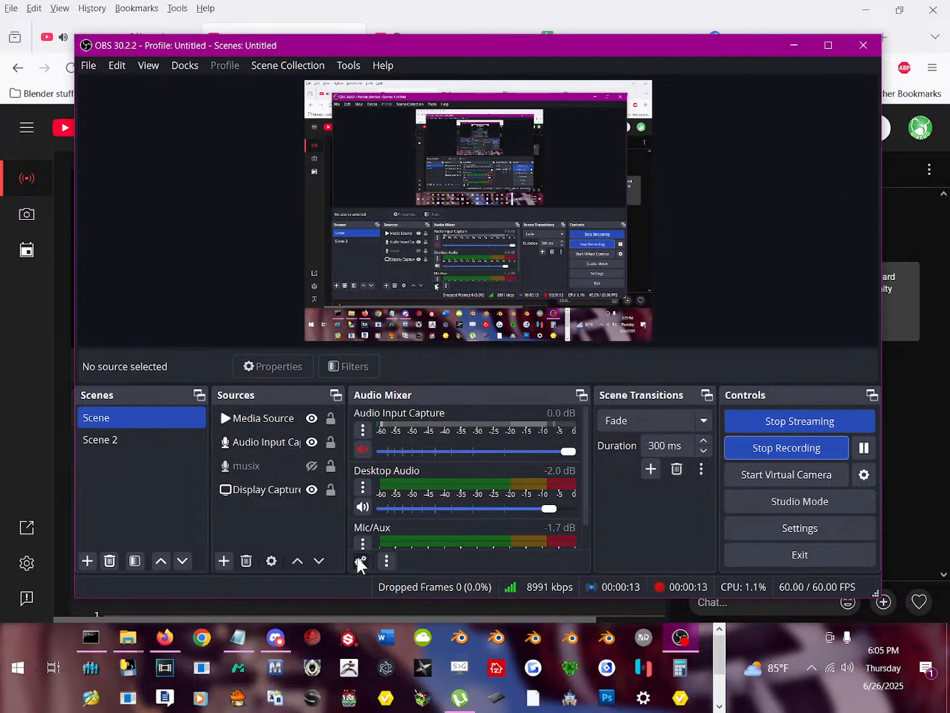
{"action": "left_click", "coordinate": [360, 561]}
{"action": "left_click", "coordinate": [363, 544]}
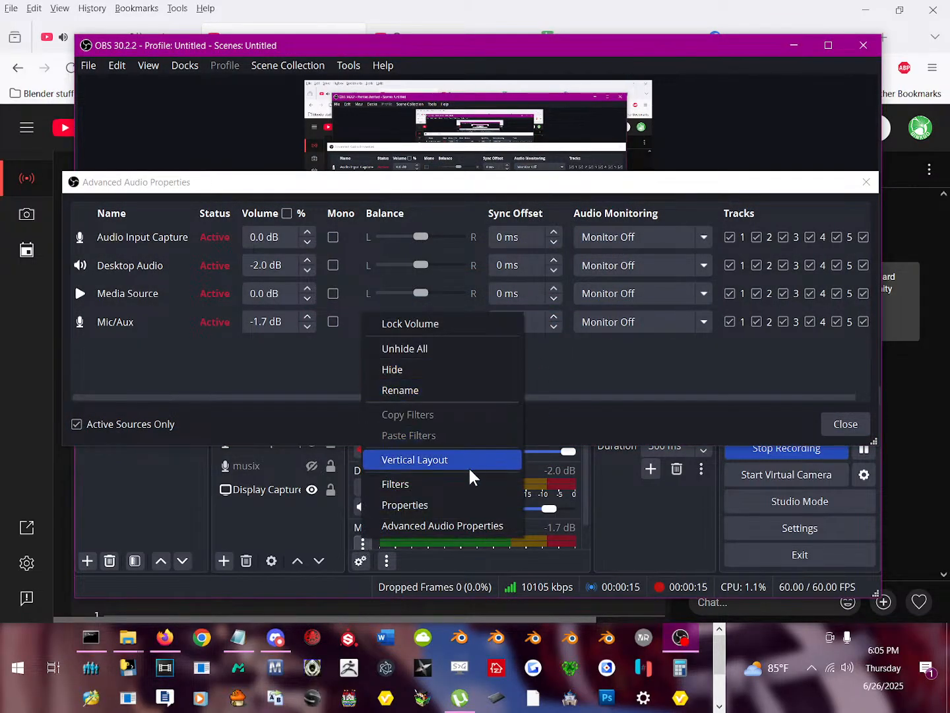
{"action": "left_click", "coordinate": [446, 503]}
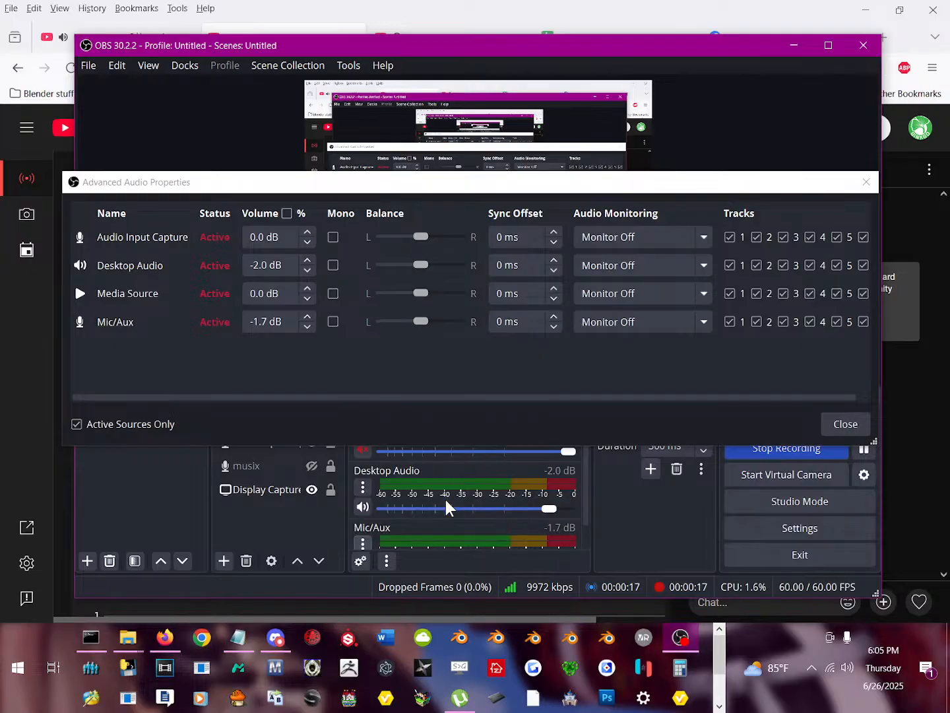
{"action": "left_click", "coordinate": [441, 136]}
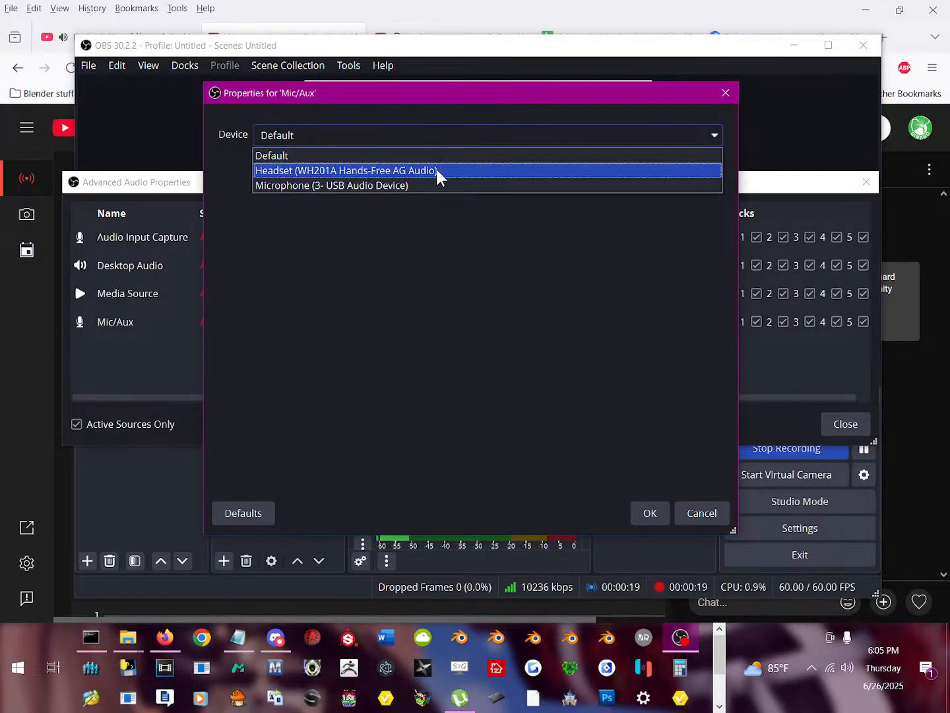
{"action": "left_click", "coordinate": [429, 185]}
{"action": "left_click", "coordinate": [646, 512]}
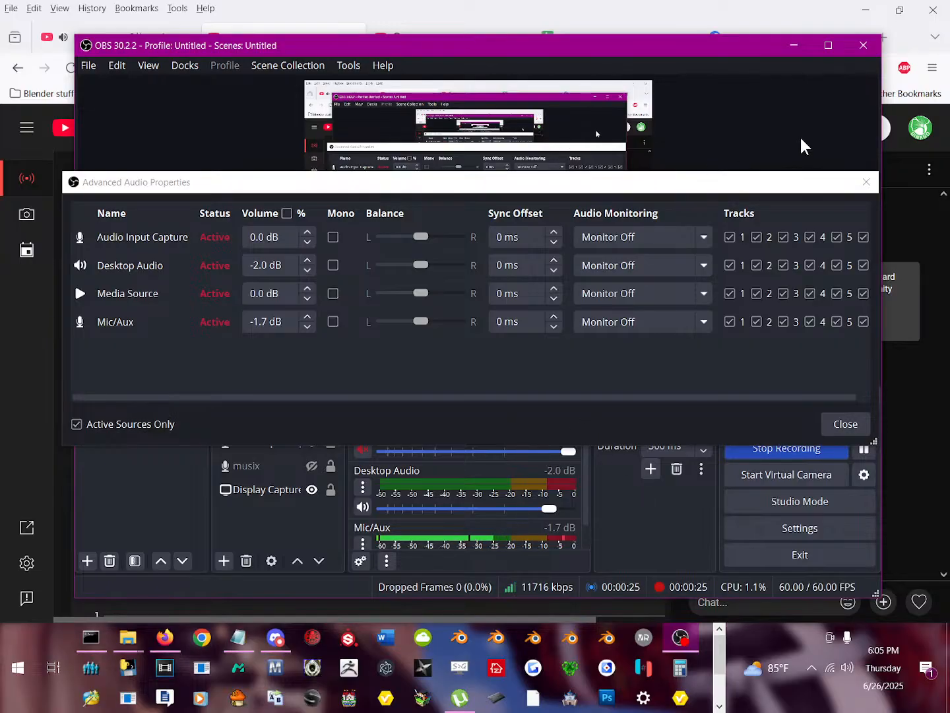
Close the Advanced Audio Properties window without exiting OBS and lower the Audio Input Capture volume to about -94.9 dB.
{"action": "left_click", "coordinate": [865, 44]}
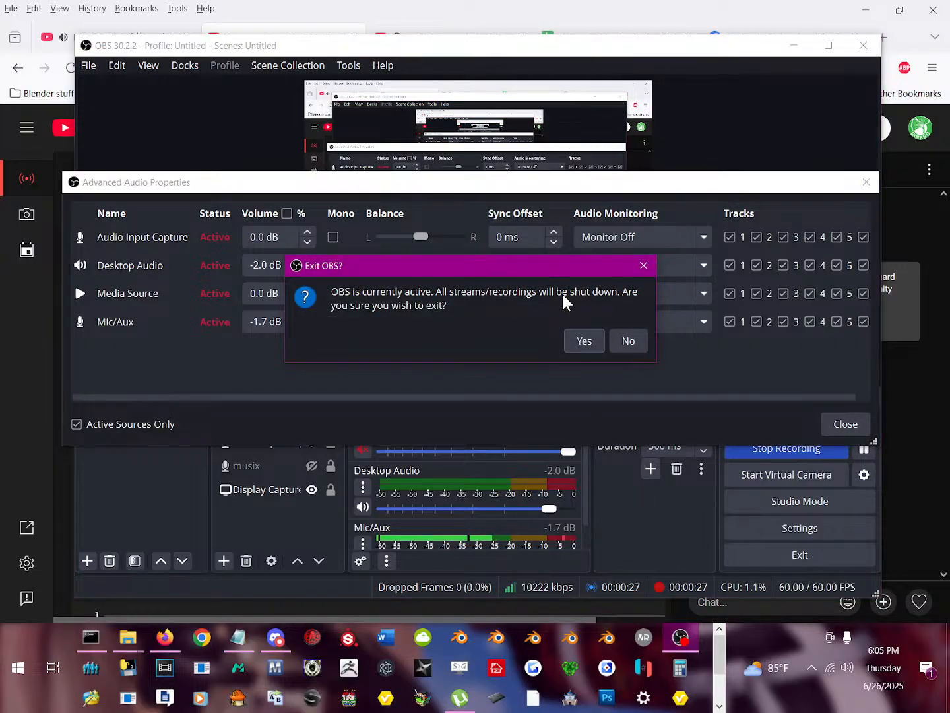
{"action": "left_click", "coordinate": [624, 344]}
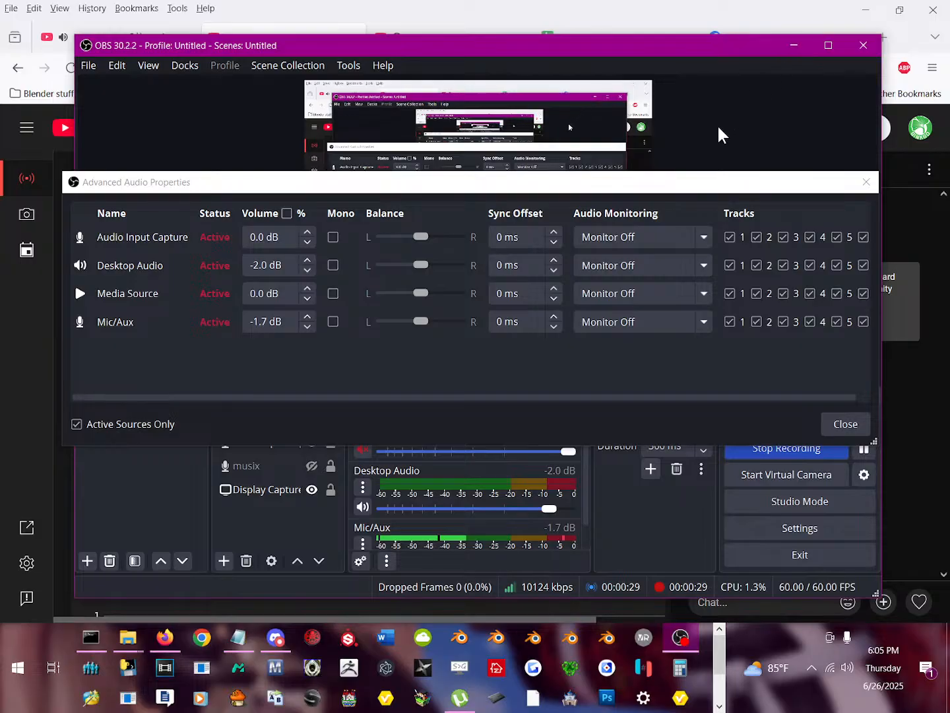
{"action": "left_click", "coordinate": [652, 183]}
{"action": "left_click", "coordinate": [865, 182]}
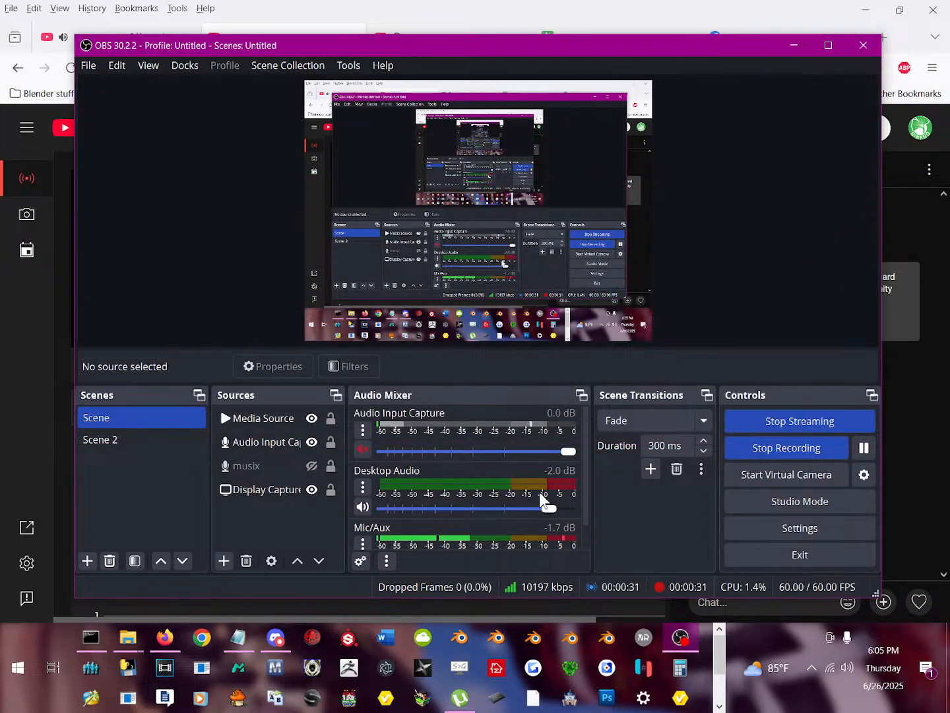
{"action": "left_click", "coordinate": [386, 452]}
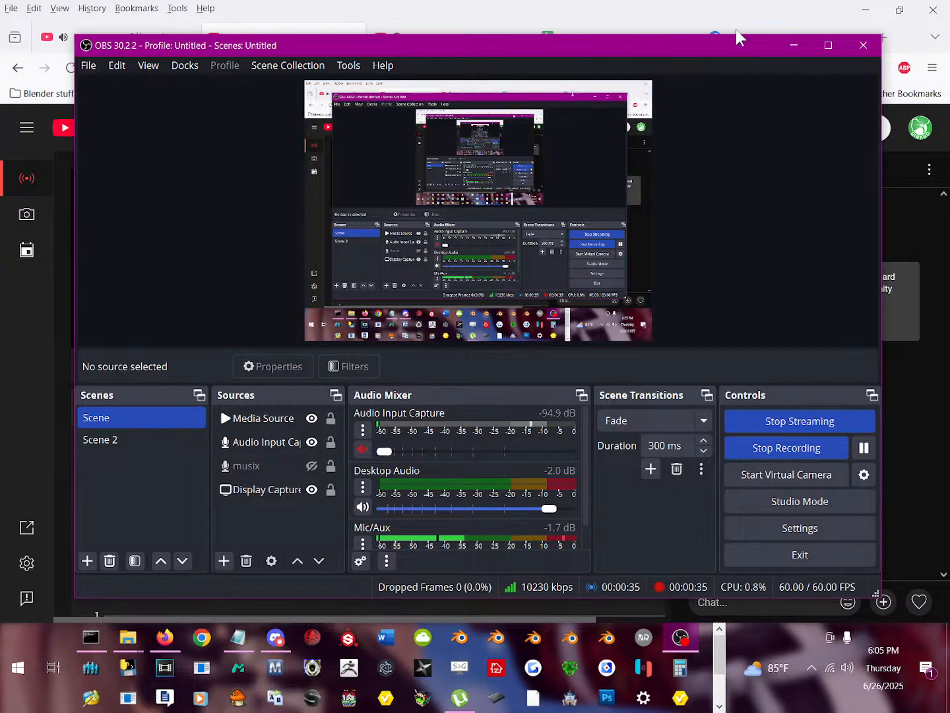
Minimize OBS and reload the YouTube Studio live streaming page.
{"action": "left_click", "coordinate": [793, 45]}
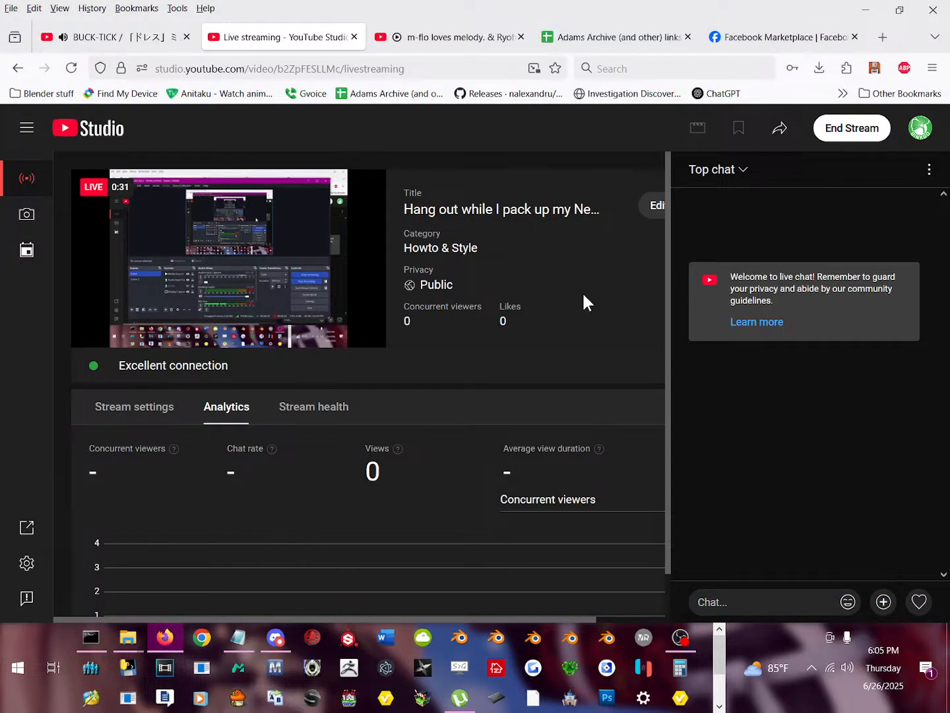
{"action": "right_click", "coordinate": [713, 371]}
{"action": "left_click", "coordinate": [807, 386]}
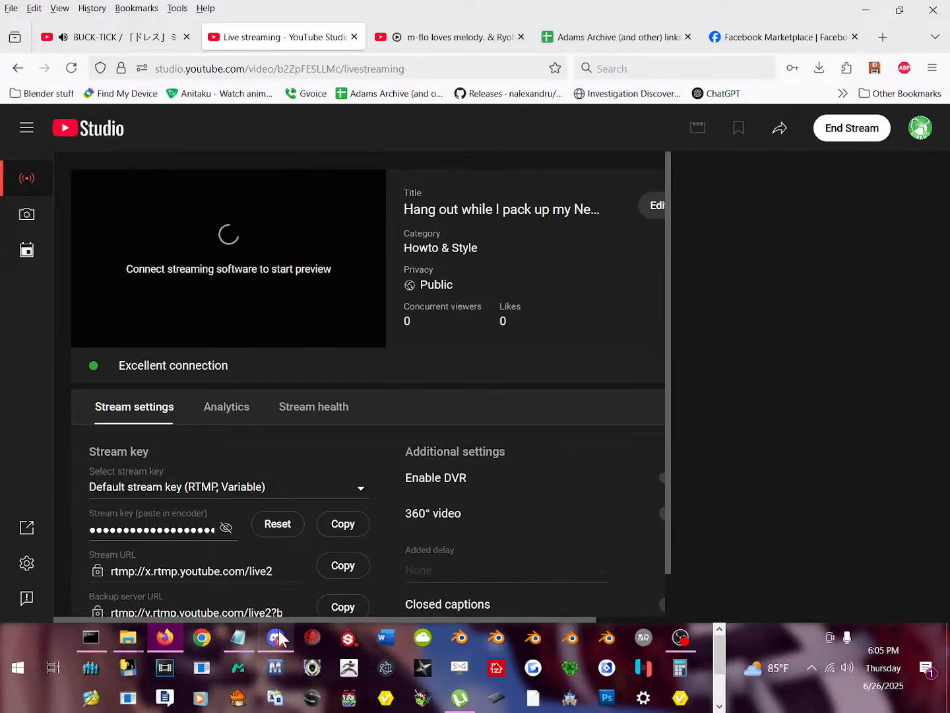
Copy the live stream's video URL from the preview player in YouTube Studio.
{"action": "left_click", "coordinate": [276, 637]}
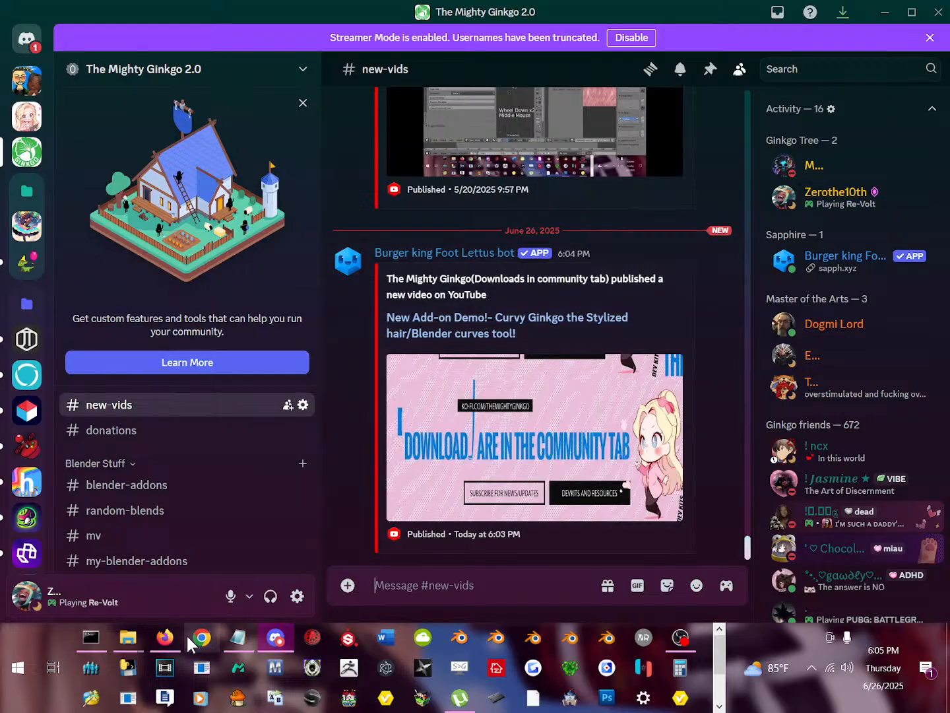
{"action": "left_click", "coordinate": [165, 637]}
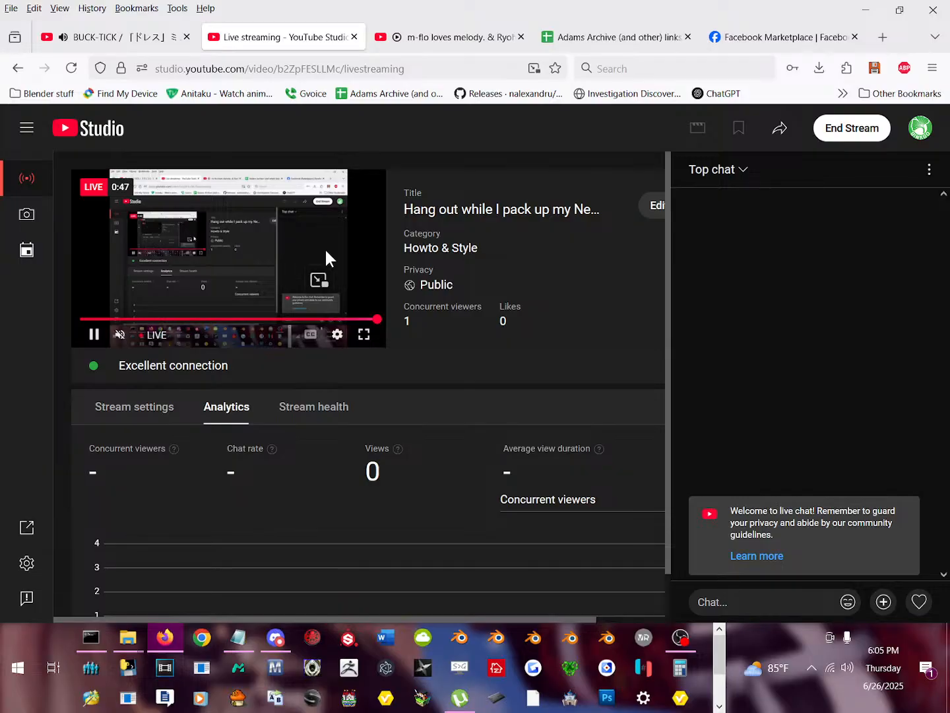
{"action": "left_click", "coordinate": [208, 220]}
{"action": "left_click", "coordinate": [208, 227]}
{"action": "right_click", "coordinate": [215, 231]}
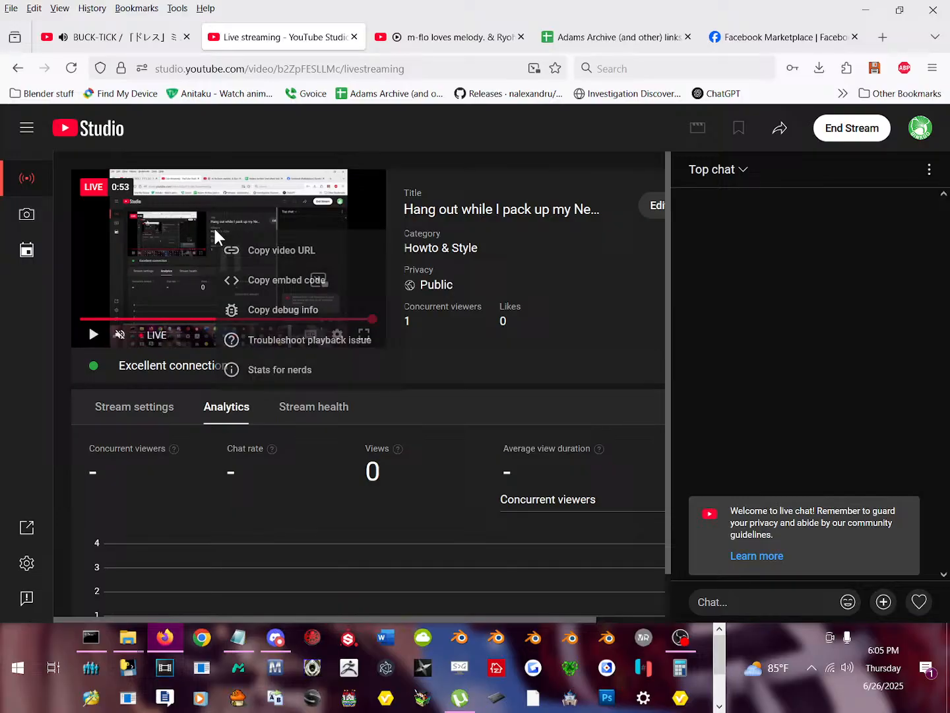
{"action": "left_click", "coordinate": [294, 254]}
{"action": "left_click", "coordinate": [277, 635]}
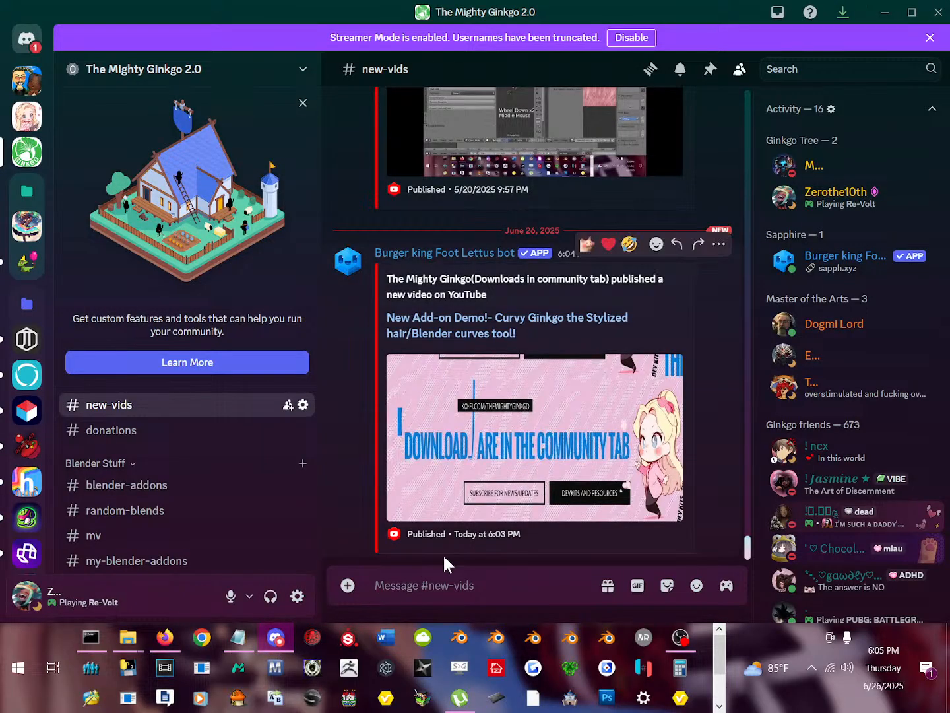
{"action": "type", "text": "@"}
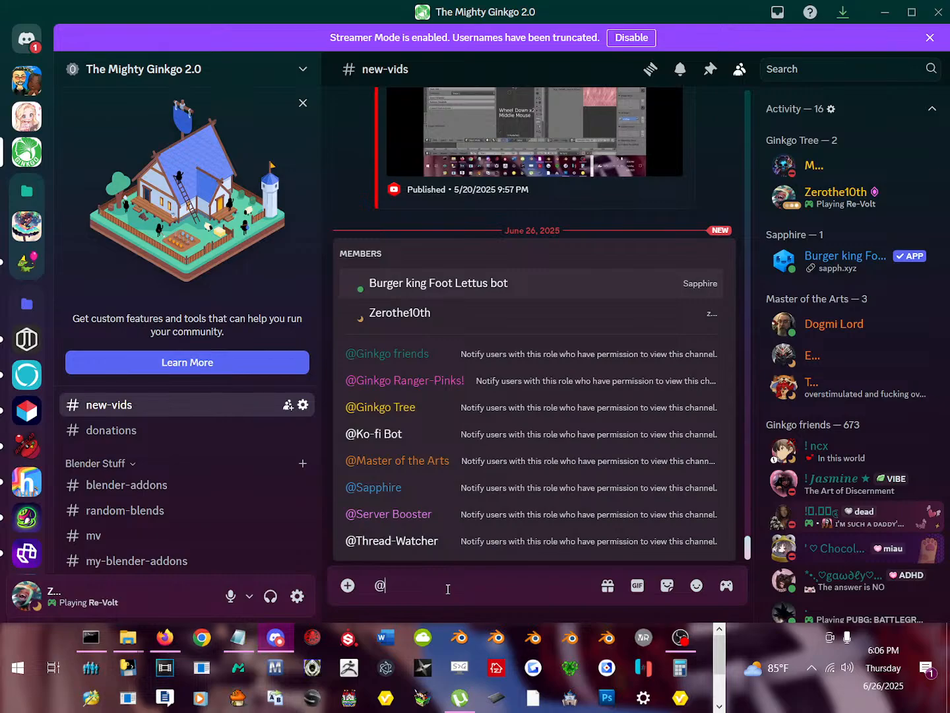
{"action": "type", "text": "everyone "}
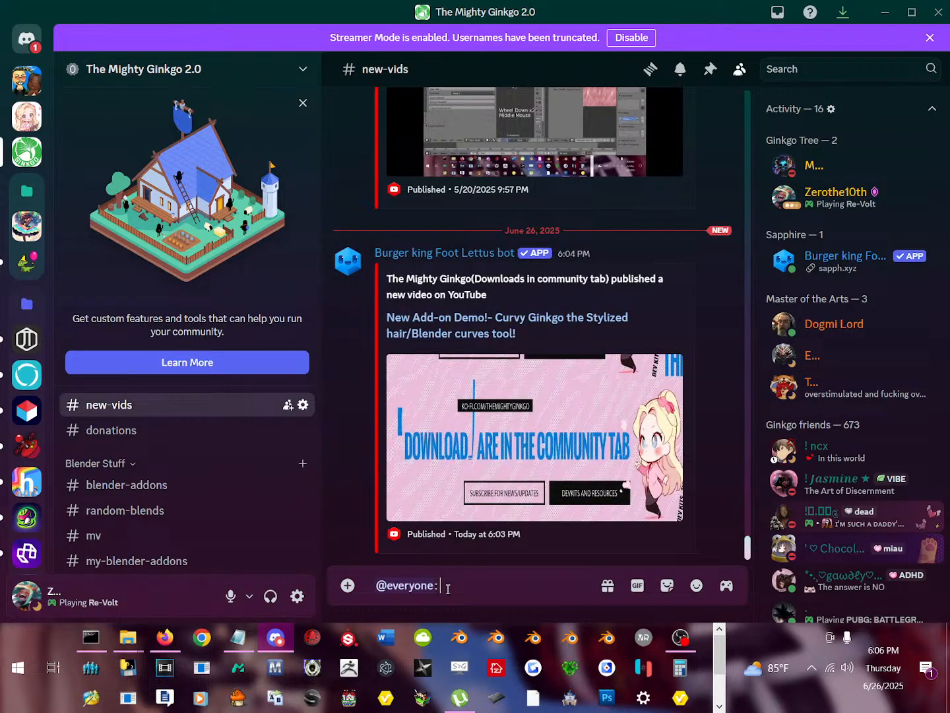
{"action": "type", "text": ": Doing a live stream showingoff my Unreal"}
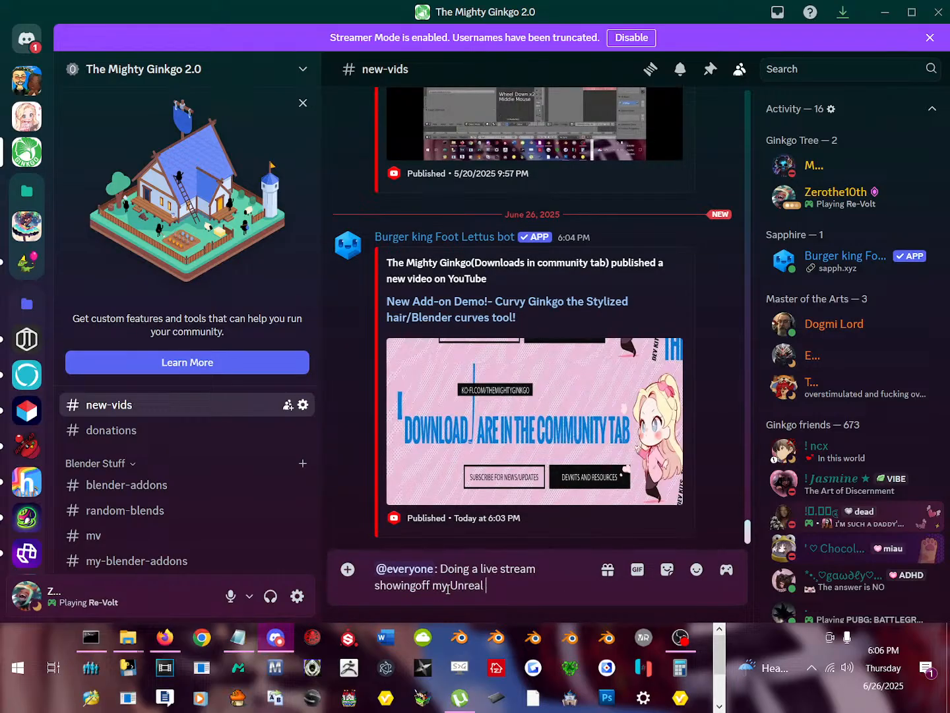
{"action": "type", "text": "progress so far, if you wanna get a"}
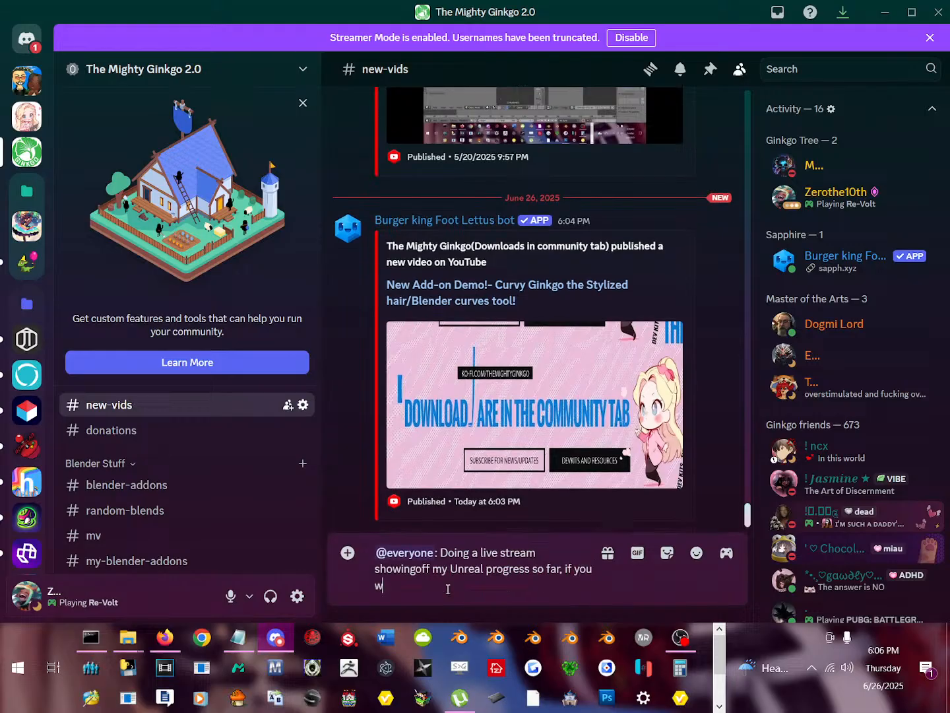
{"action": "type", "text": " jump on"}
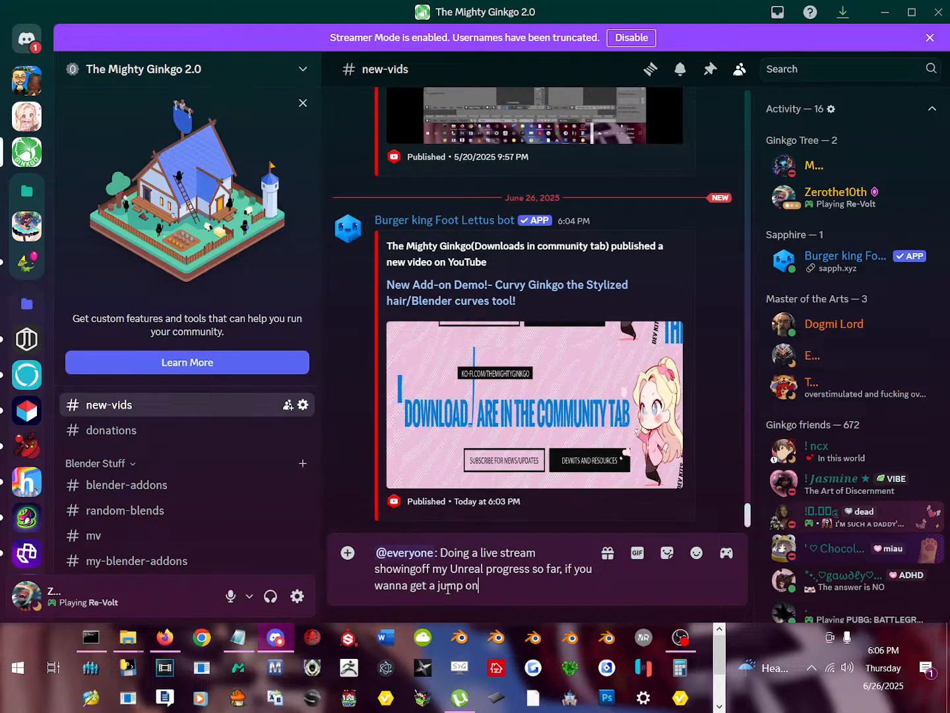
Continue the message with "it before i do a formal tutorial, this would be the time to check out. plus if y".
{"action": "type", "text": " it before i do a formal tutoria"}
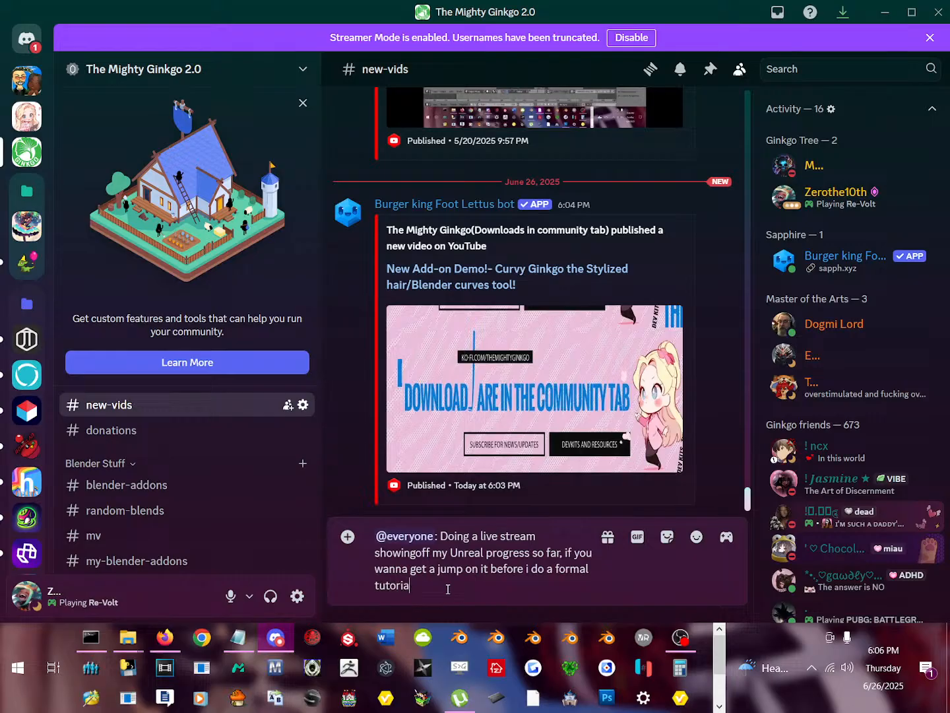
{"action": "type", "text": "l, this would be the time to chec"}
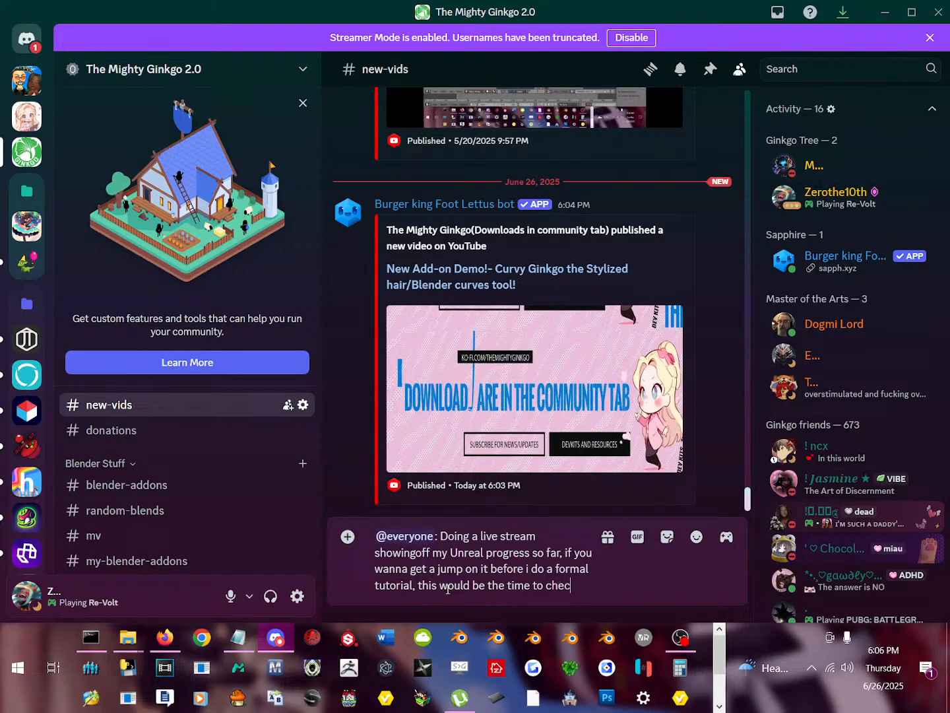
{"action": "type", "text": "k out. plus if y"}
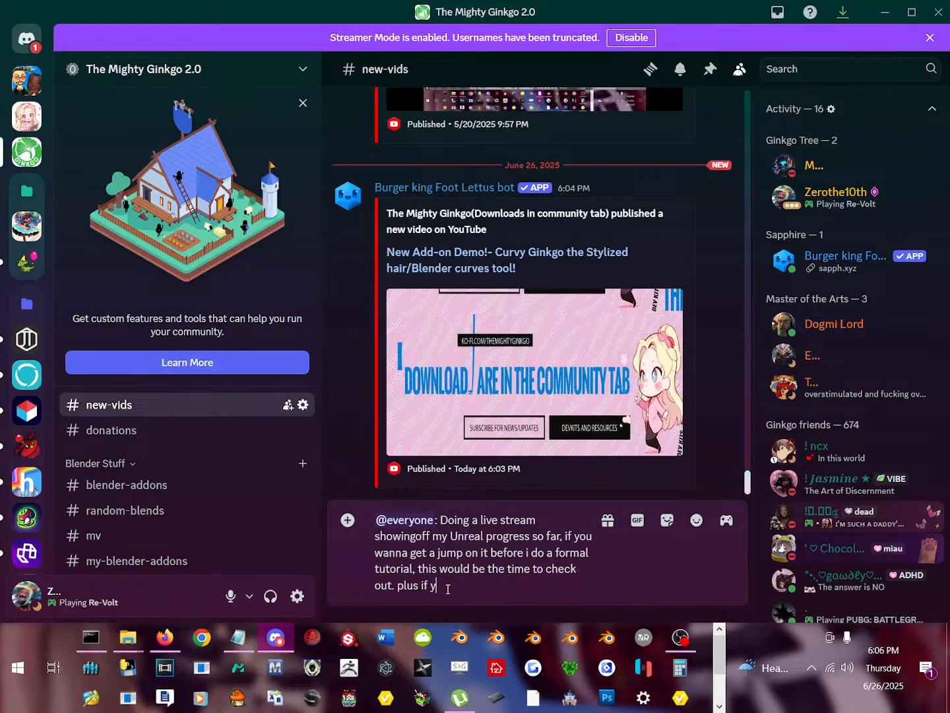
Complete the sentence as "plus if you have any questions I can answer them there to" and add a line break.
{"action": "type", "text": "ou have any questio"}
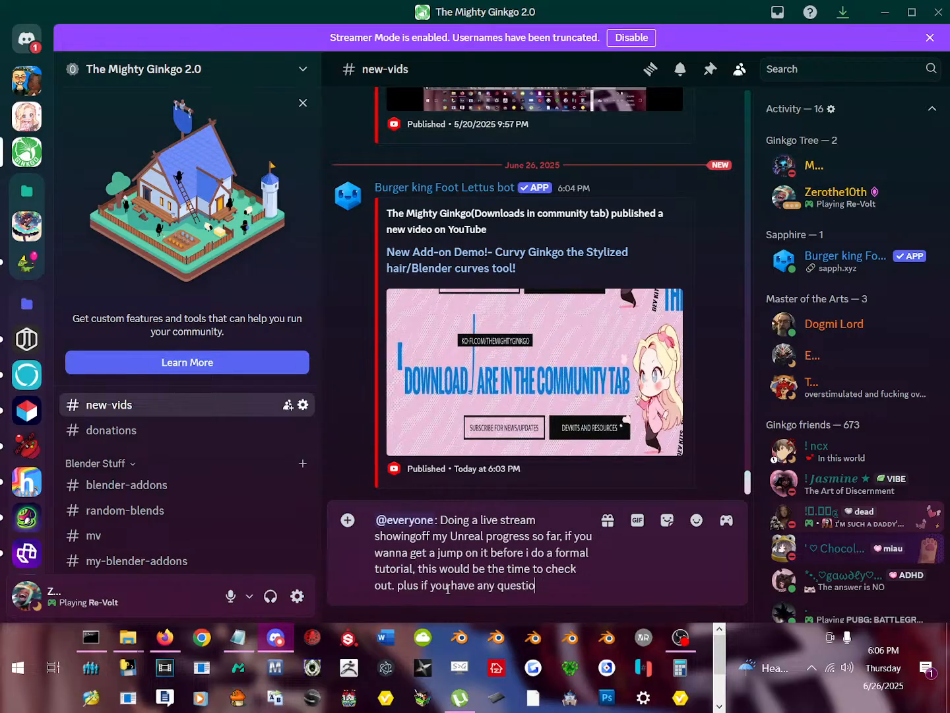
{"action": "type", "text": "ns I can answer t"}
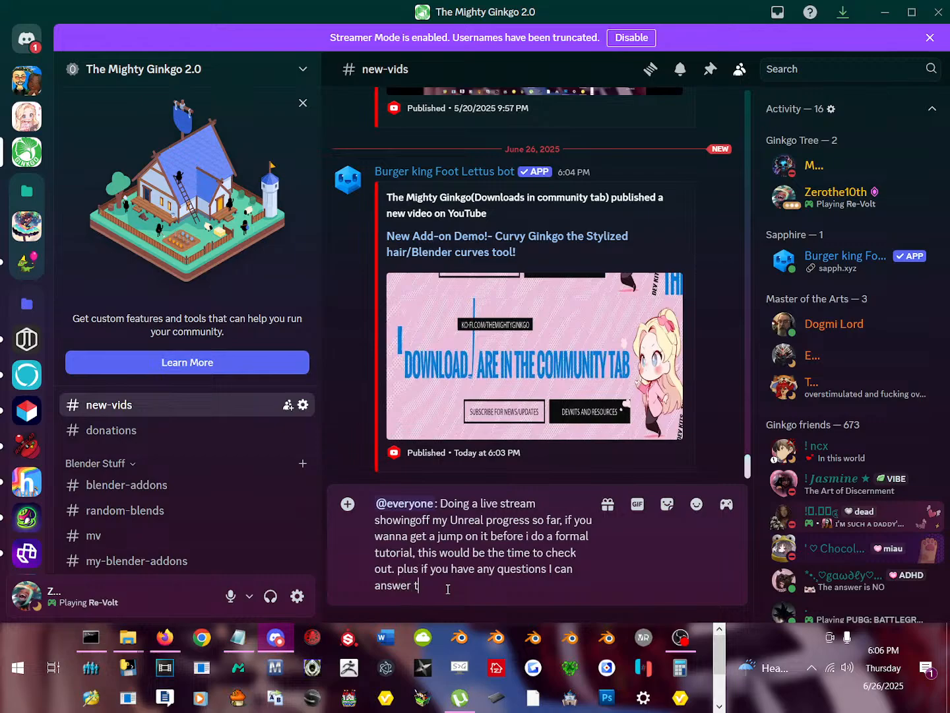
{"action": "type", "text": "hem there fdo"}
{"action": "key", "text": "BackSpace"}
{"action": "key", "text": "BackSpace"}
{"action": "key", "text": "shift+Return"}
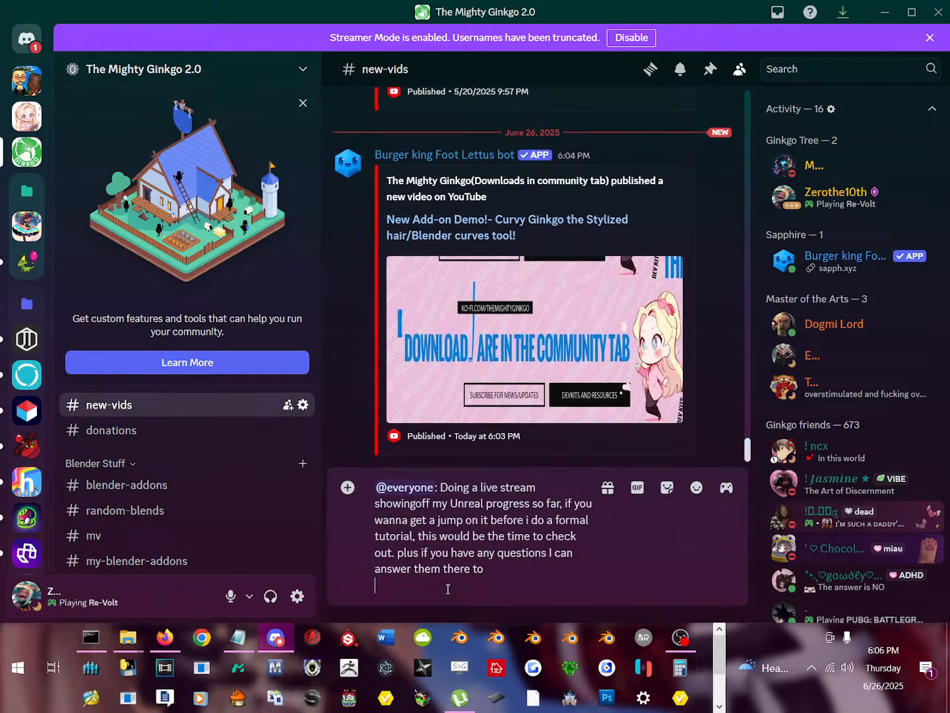
{"action": "key", "text": "ctrl+v"}
{"action": "key", "text": "Return"}
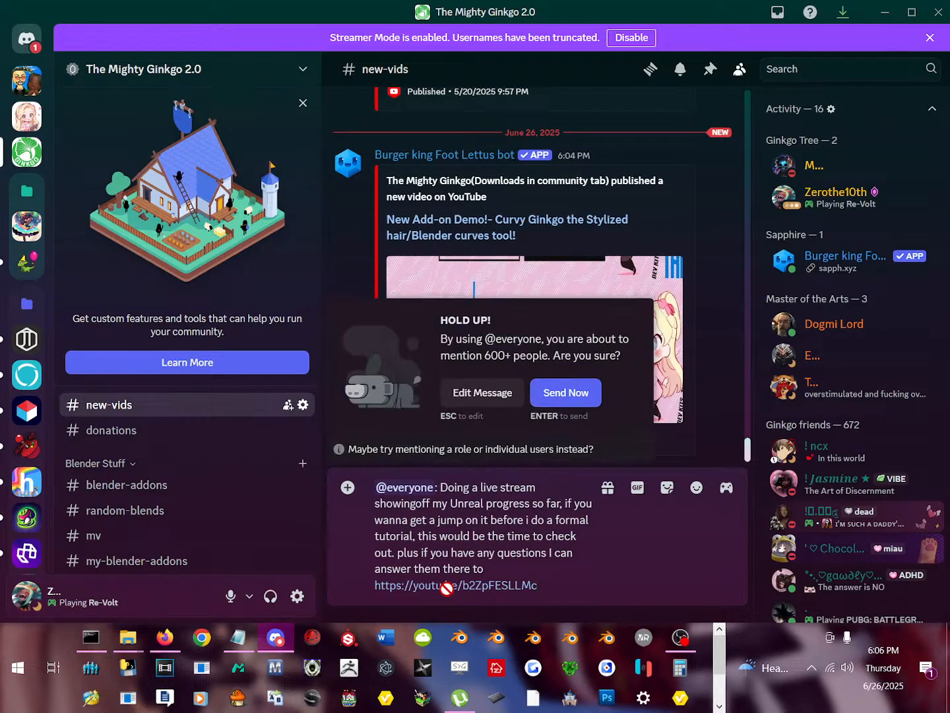
{"action": "left_click", "coordinate": [541, 394]}
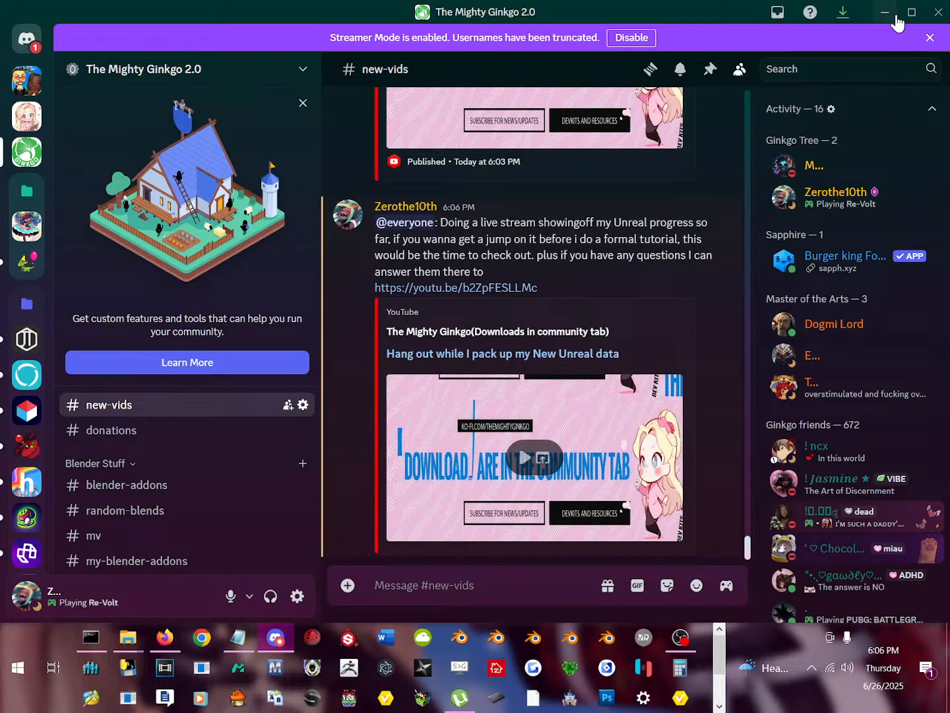
Minimize Discord and close the Facebook Marketplace tab in the browser.
{"action": "left_click", "coordinate": [882, 10]}
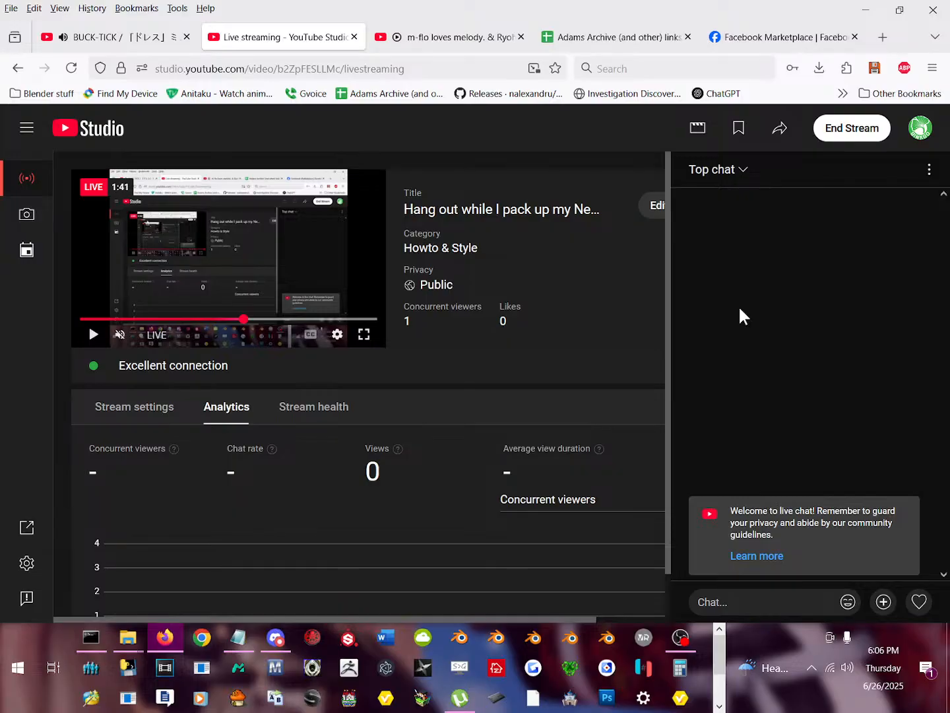
{"action": "middle_click", "coordinate": [755, 37]}
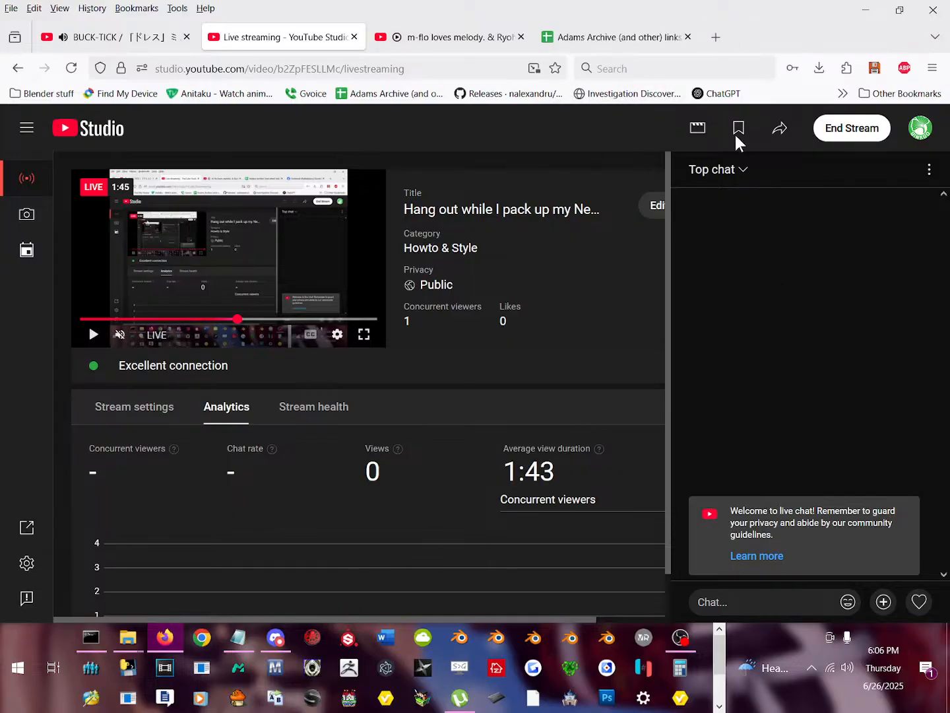
Restore the browser to a floating window over the Unreal editor and minimize the OBS window behind it.
{"action": "left_click_drag", "start_coordinate": [759, 8], "coordinate": [650, 177]}
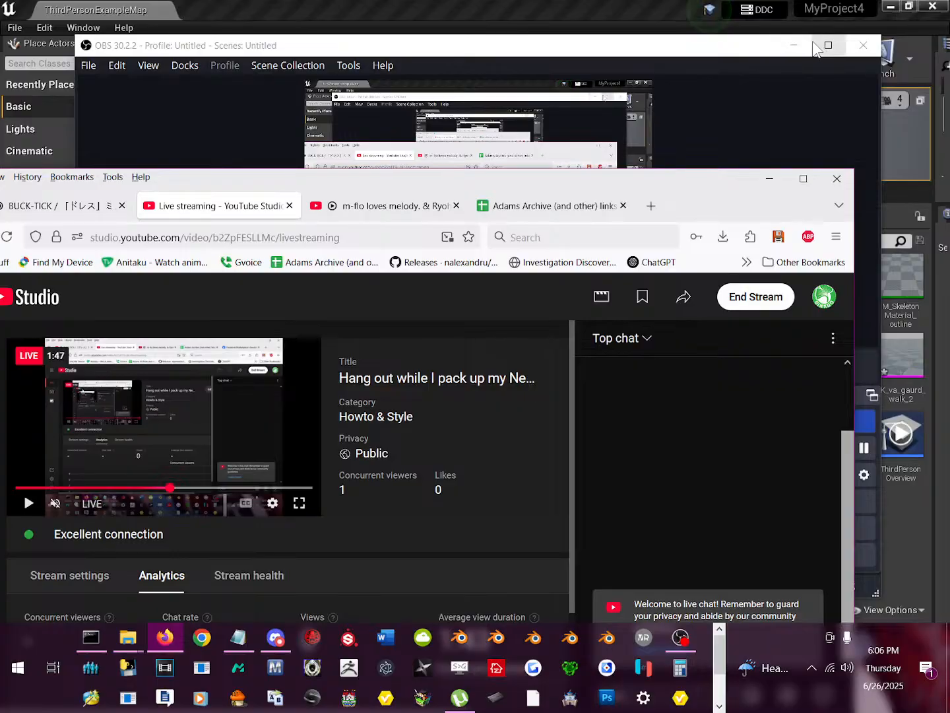
{"action": "left_click", "coordinate": [793, 46]}
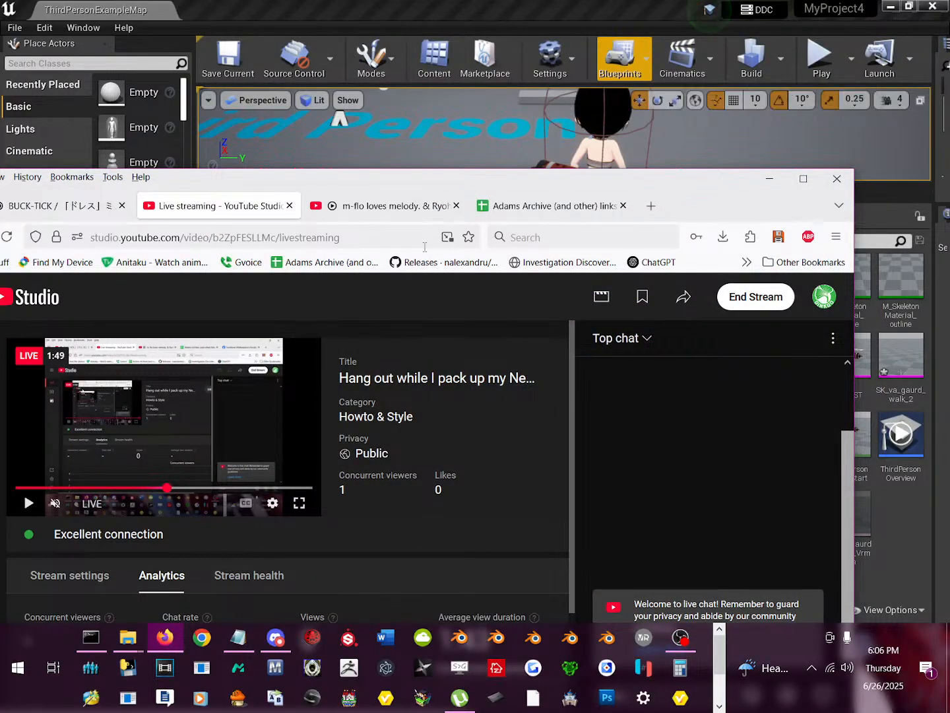
{"action": "left_click_drag", "start_coordinate": [455, 189], "coordinate": [530, 70]}
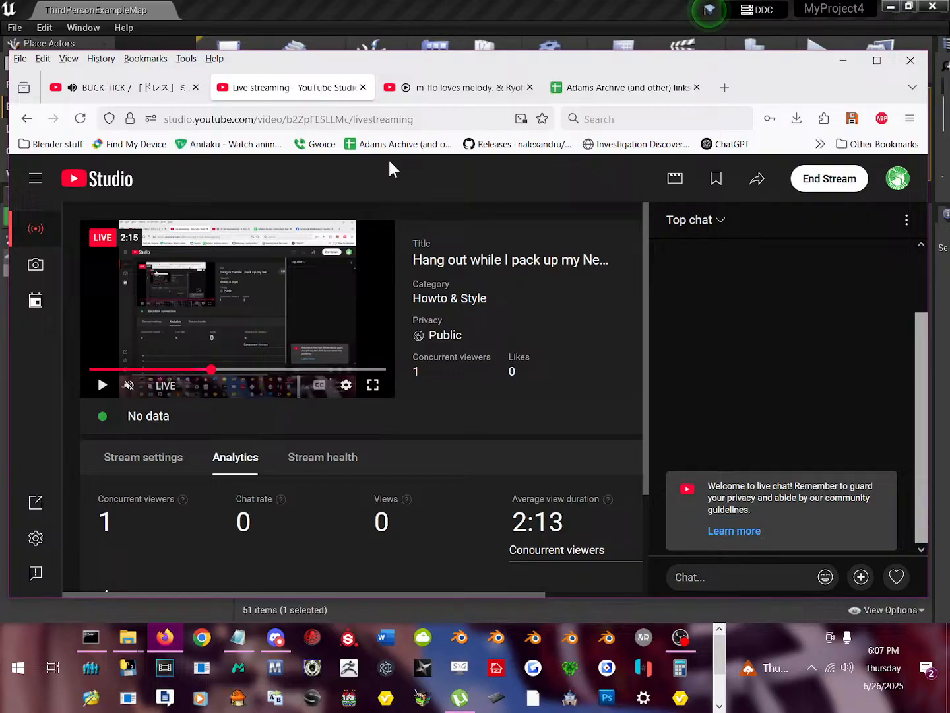
Mute the BUCK-TICK music tab in the browser and switch to OBS.
{"action": "left_click", "coordinate": [72, 87]}
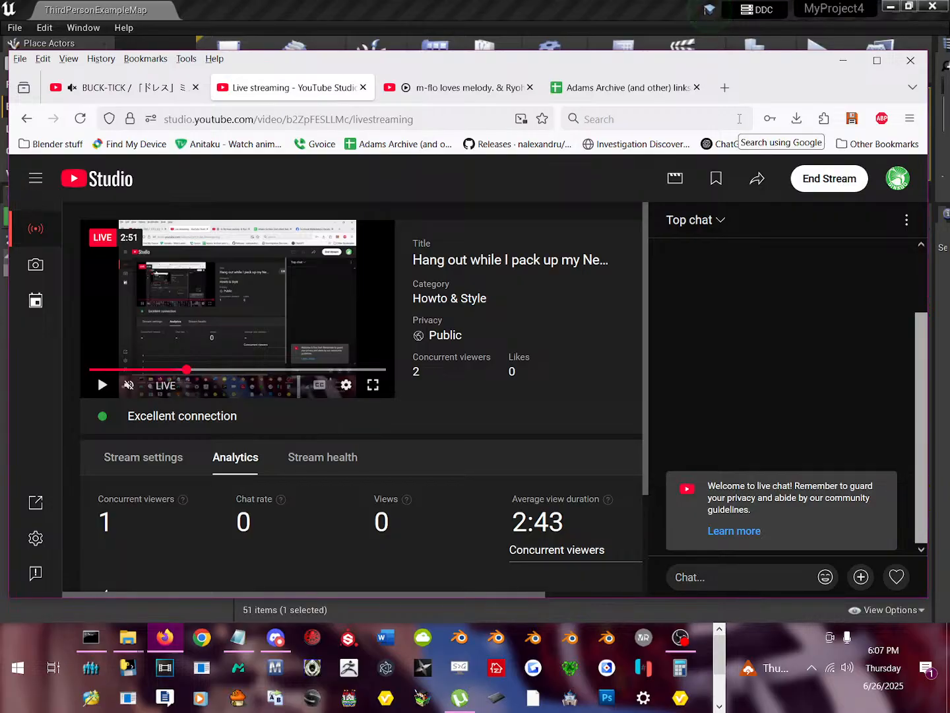
{"action": "left_click", "coordinate": [681, 637]}
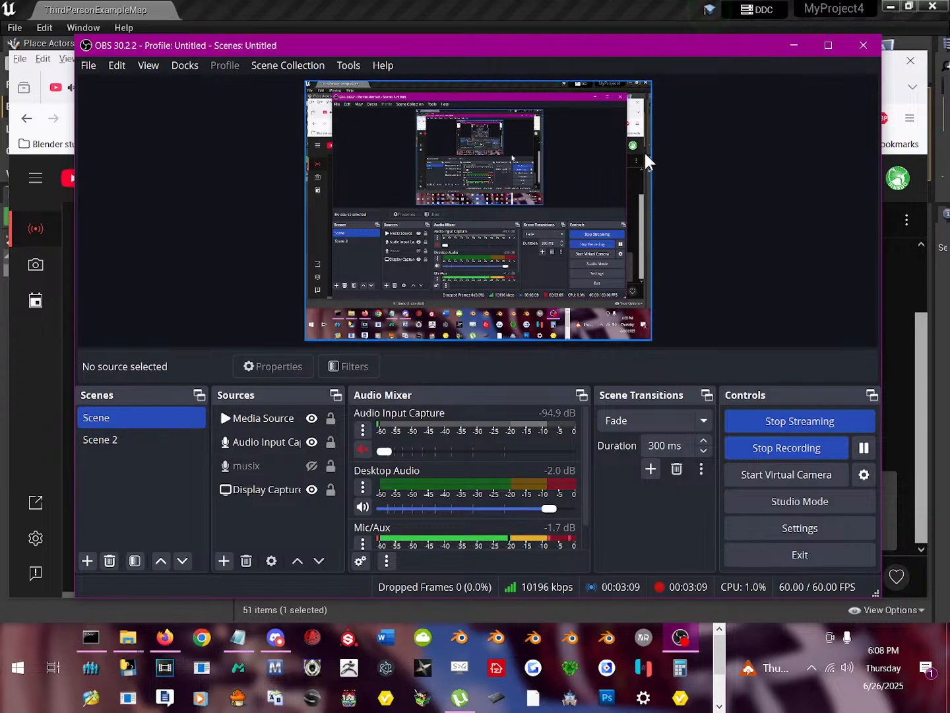
Minimize OBS and move the browser window off this screen to uncover the Unreal editor.
{"action": "left_click", "coordinate": [795, 45]}
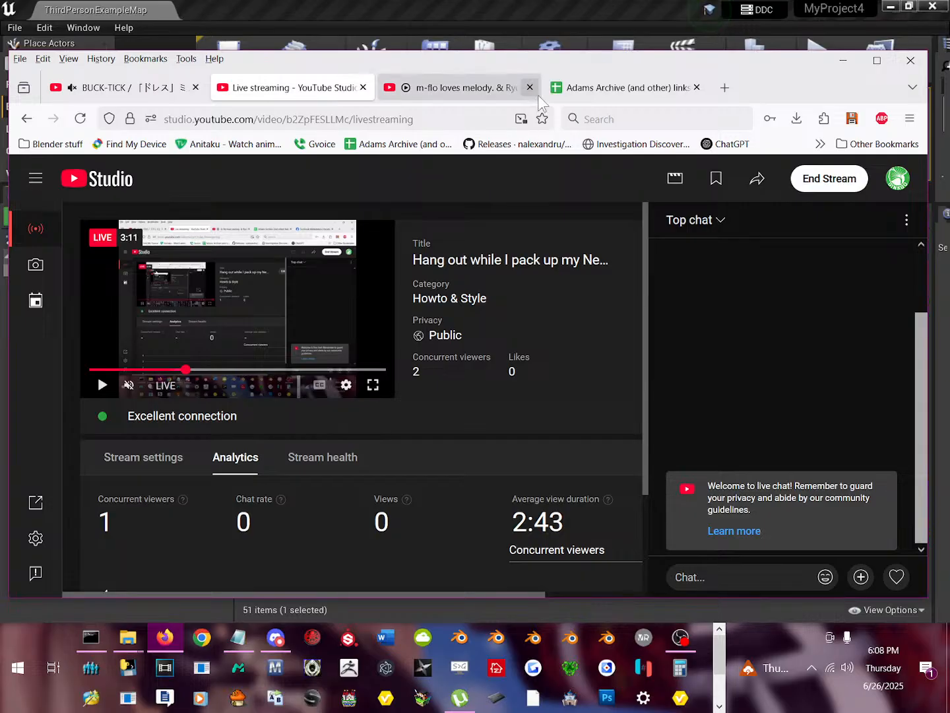
{"action": "left_click_drag", "start_coordinate": [596, 63], "coordinate": [0, 132]}
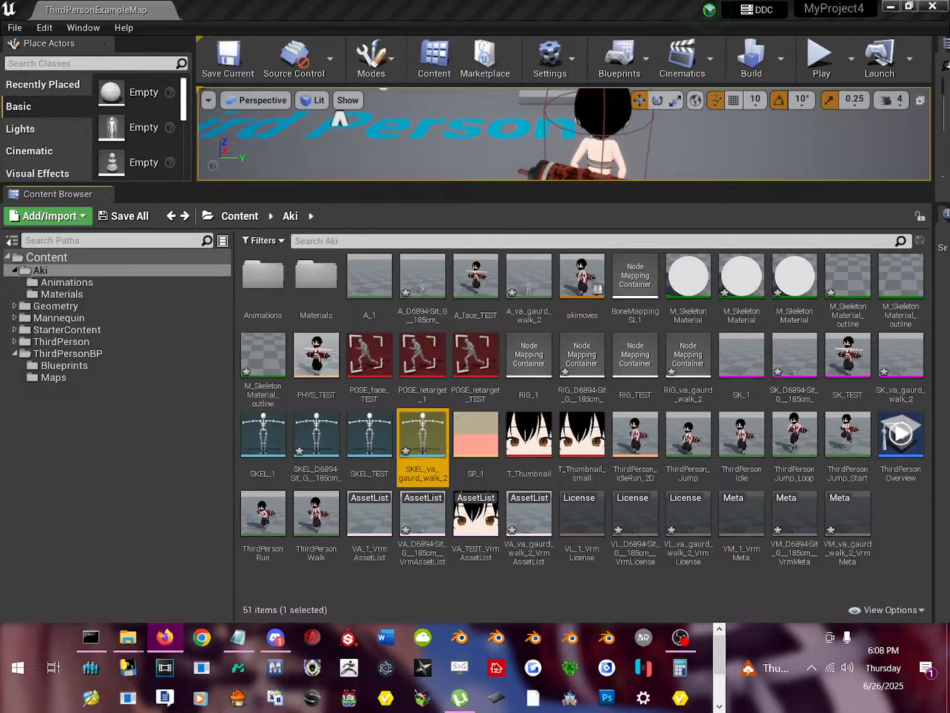
Open the Windows Volume Mixer for the USB audio speakers.
{"action": "left_click", "coordinate": [843, 668]}
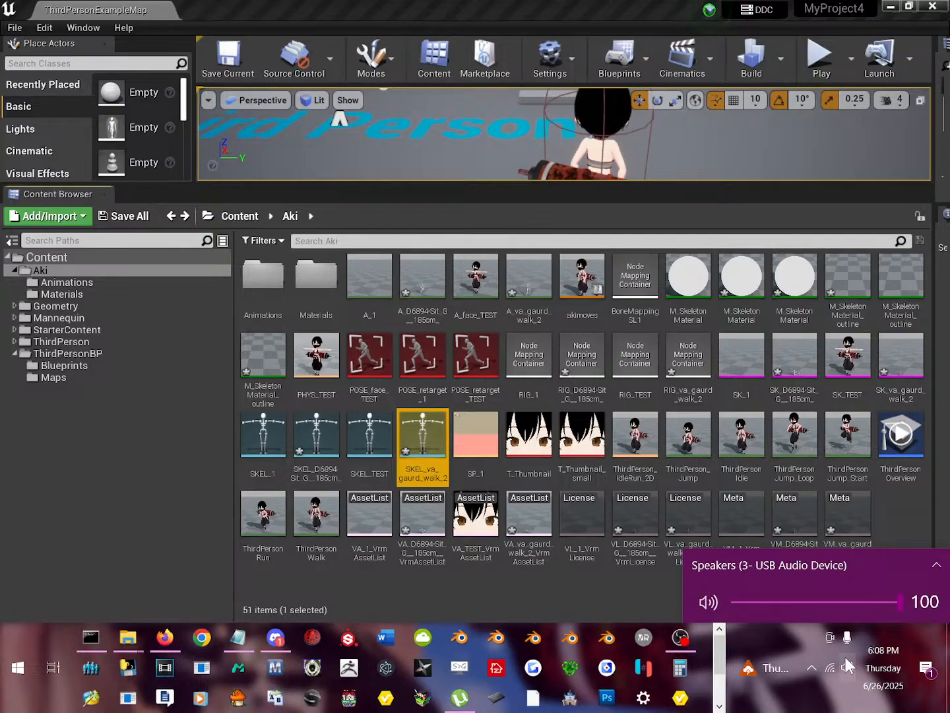
{"action": "left_click", "coordinate": [821, 567]}
{"action": "right_click", "coordinate": [847, 670]}
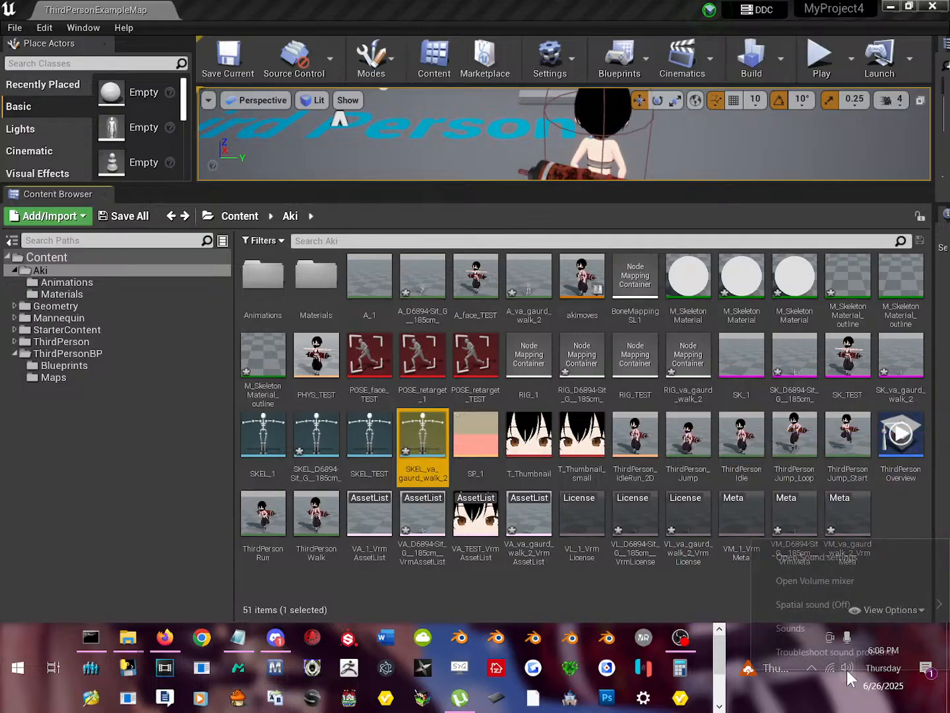
{"action": "left_click", "coordinate": [828, 583]}
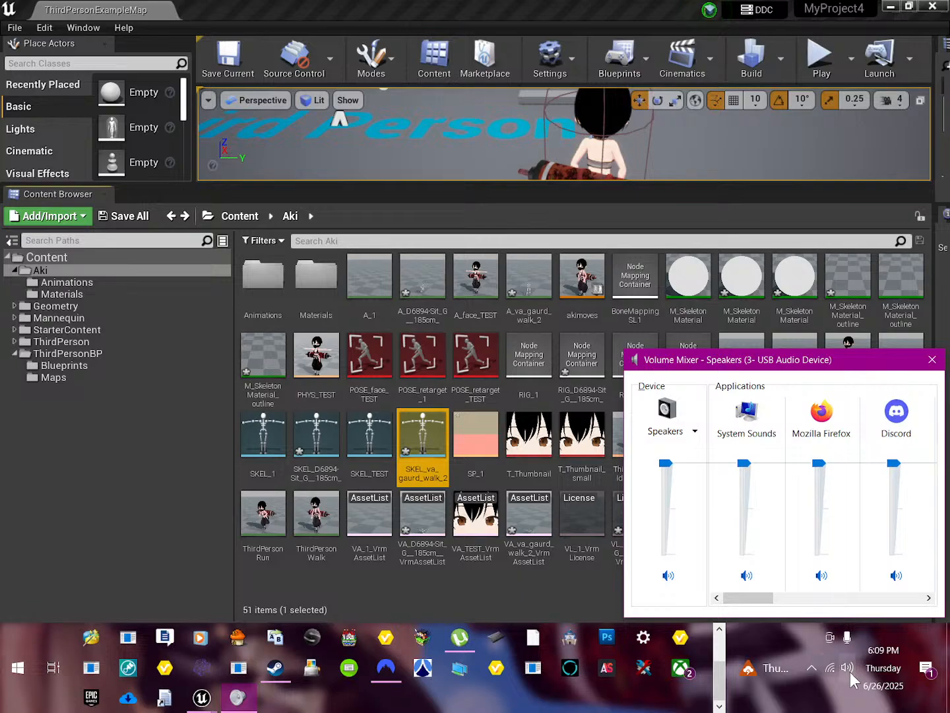
Open the Windows Sound dialog, move it beside the Volume Mixer and show its recording devices.
{"action": "left_click", "coordinate": [850, 672]}
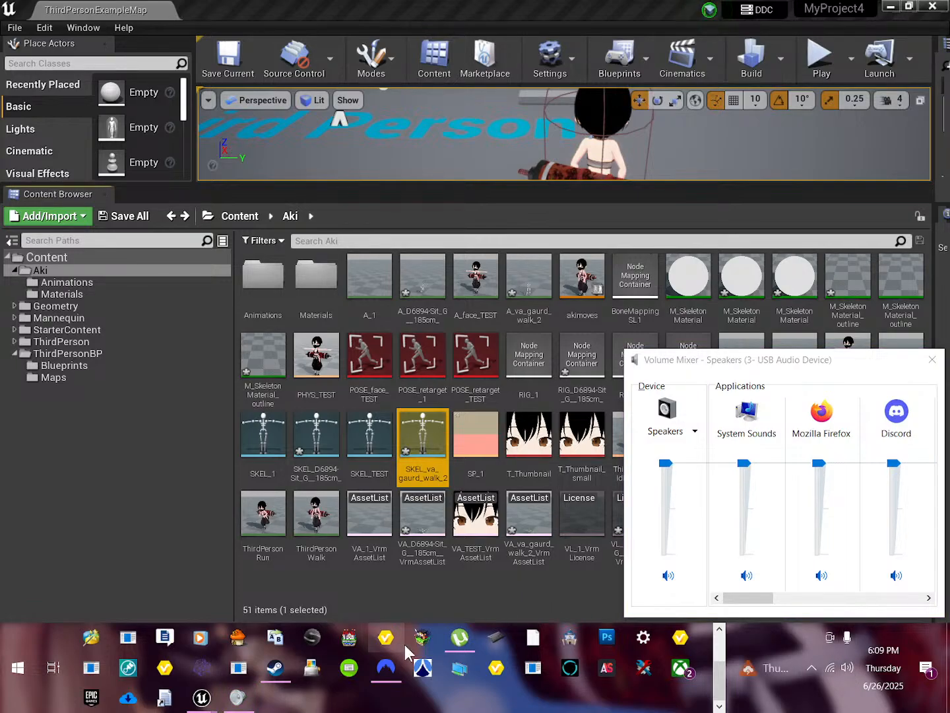
{"action": "left_click", "coordinate": [848, 668]}
{"action": "right_click", "coordinate": [846, 666]}
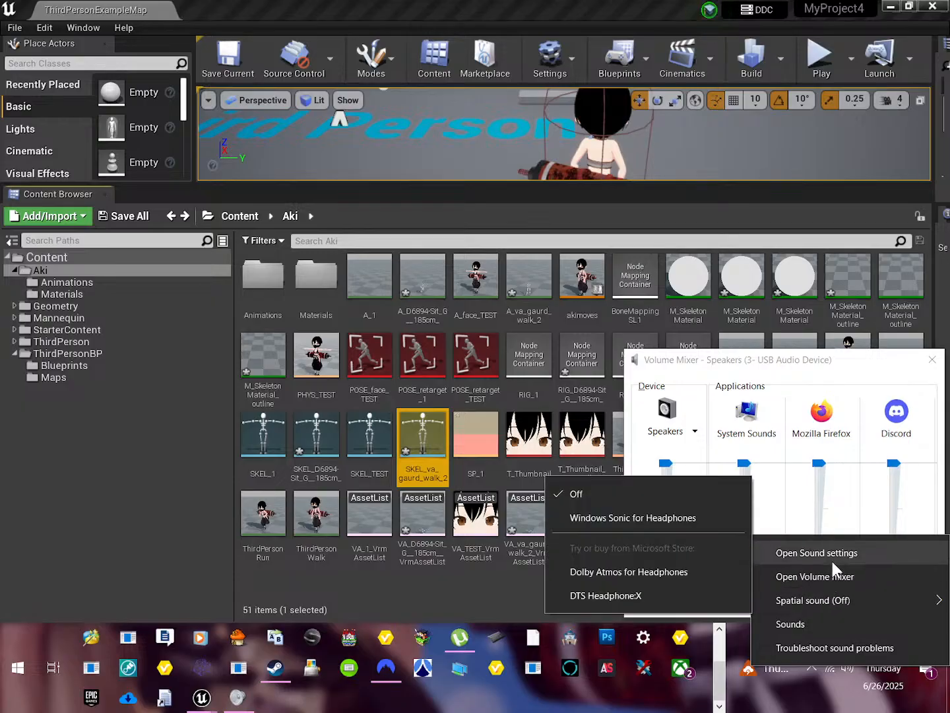
{"action": "left_click", "coordinate": [807, 631]}
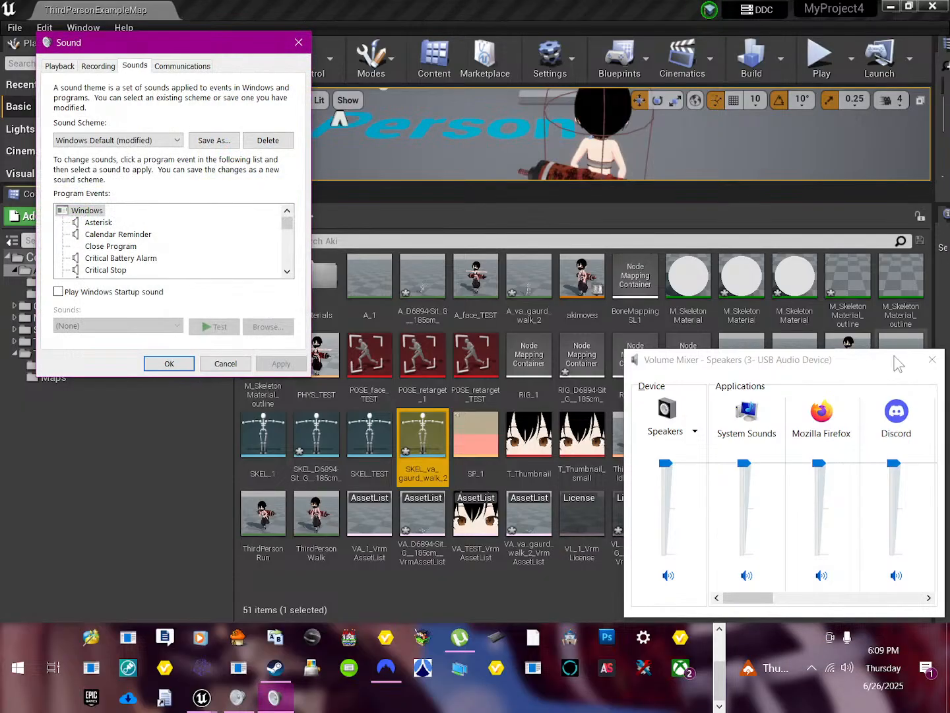
{"action": "left_click_drag", "start_coordinate": [151, 43], "coordinate": [540, 183]}
{"action": "left_click", "coordinate": [487, 204]}
Enable Listen to this device for the default USB microphone with playback through Speakers (3- USB Audio Device), apply, and close its properties.
{"action": "right_click", "coordinate": [536, 379]}
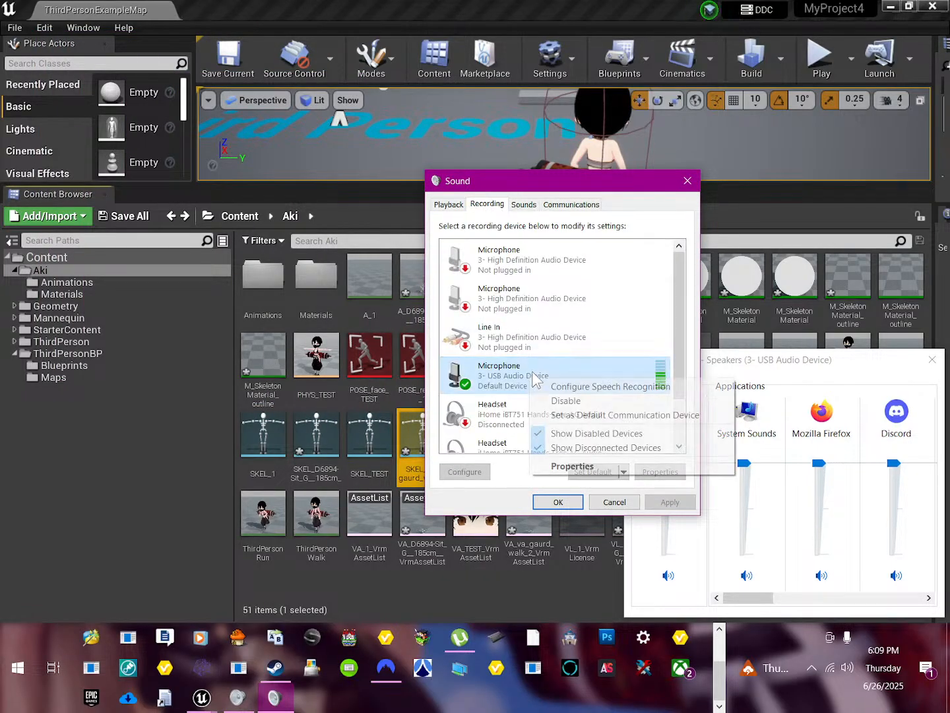
{"action": "left_click", "coordinate": [573, 464]}
{"action": "left_click", "coordinate": [500, 259]}
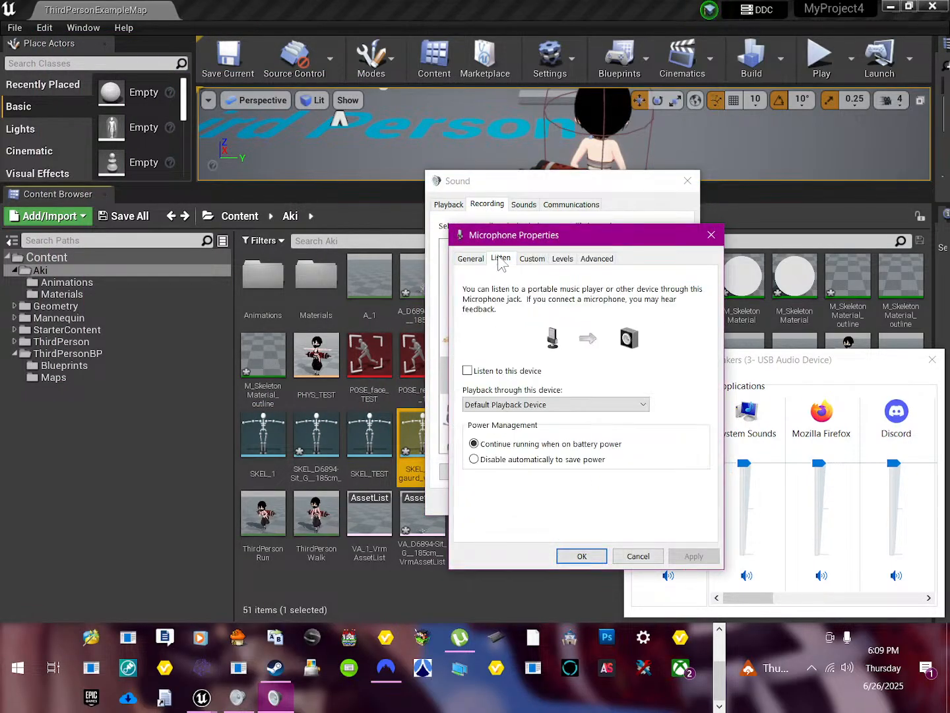
{"action": "left_click", "coordinate": [475, 370]}
{"action": "left_click", "coordinate": [529, 407]}
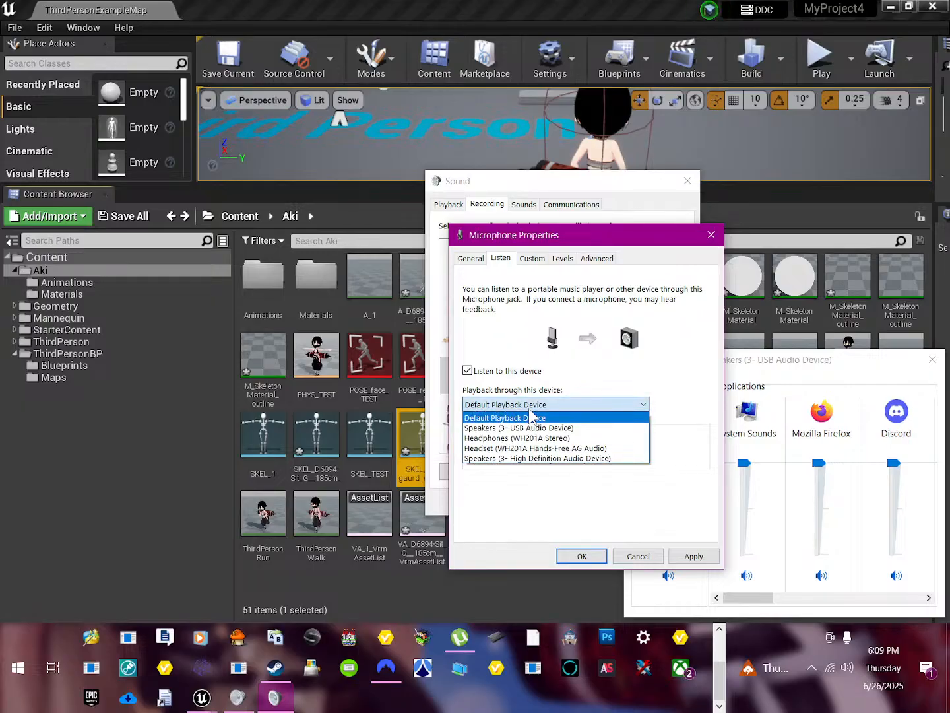
{"action": "left_click", "coordinate": [541, 428]}
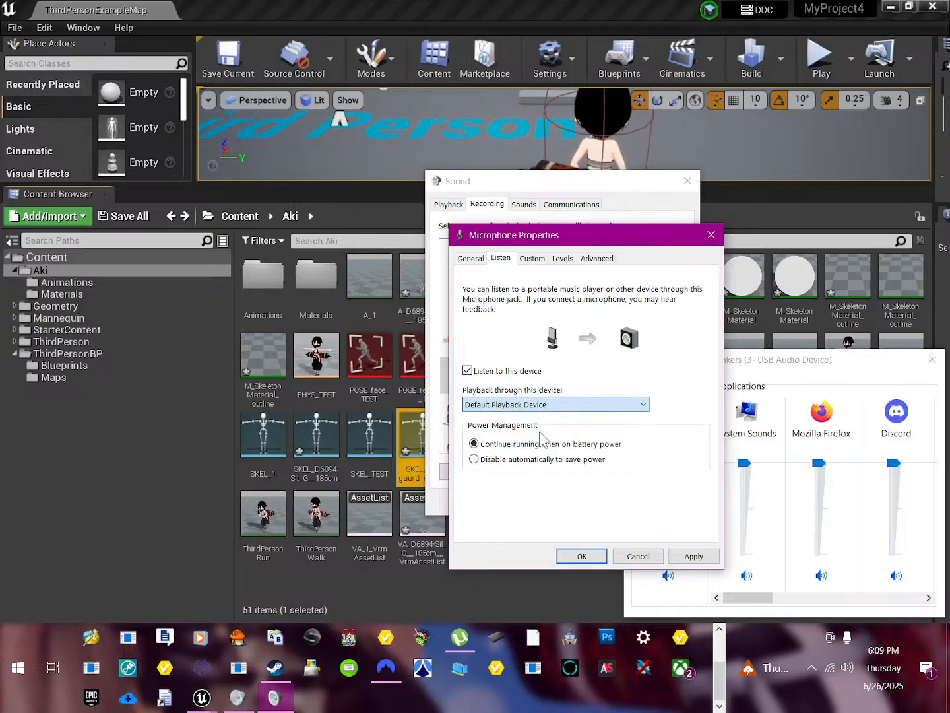
{"action": "left_click", "coordinate": [693, 555]}
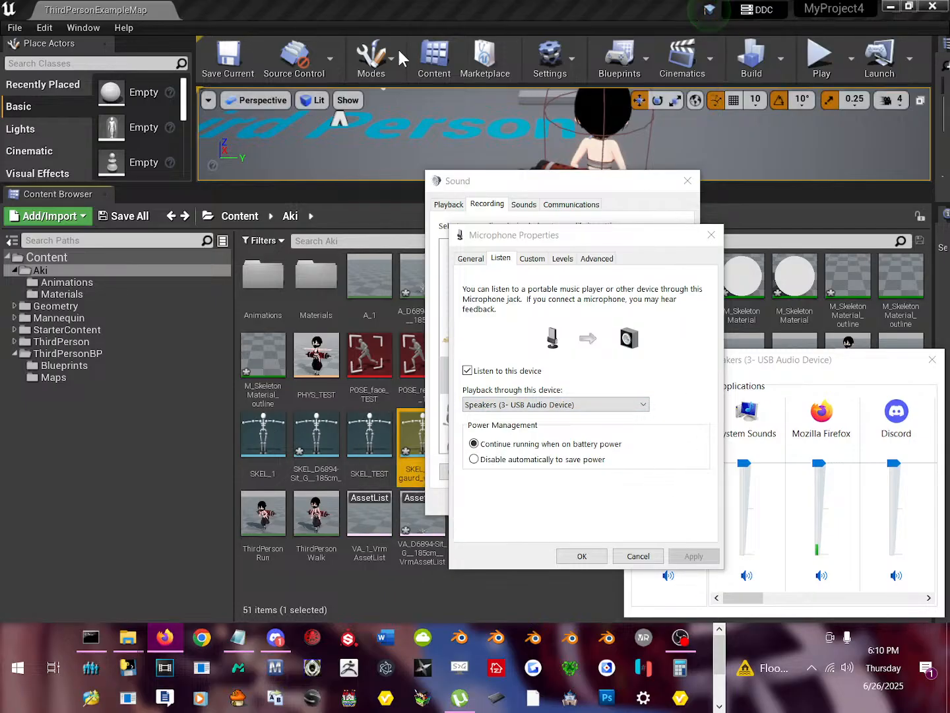
{"action": "left_click", "coordinate": [710, 236]}
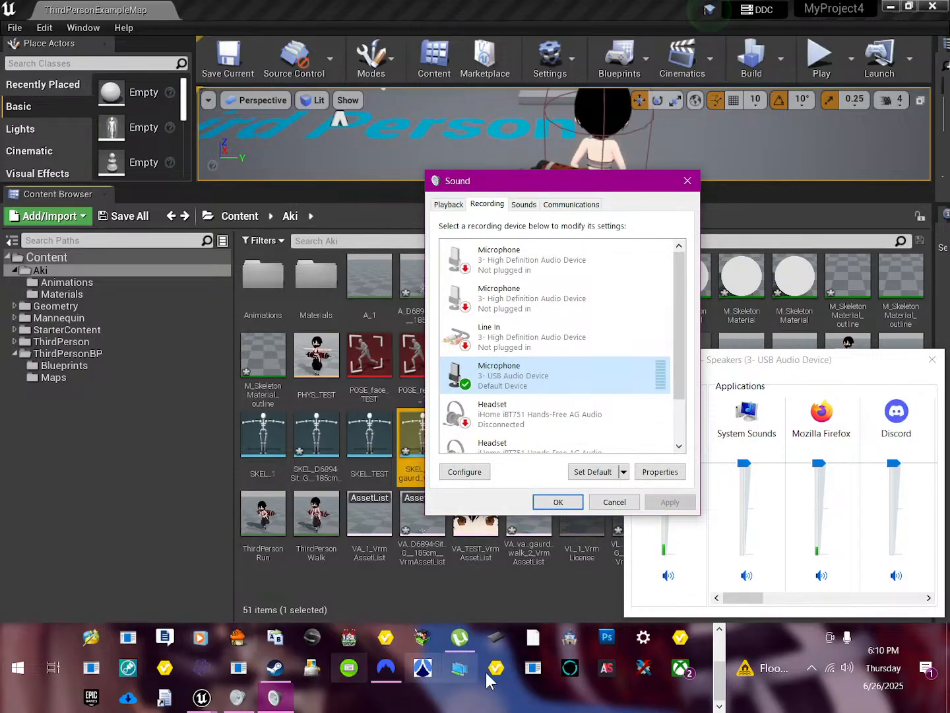
Switch to Discord, check the reaction on the stream announcement, and open the unread requests channel.
{"action": "left_click", "coordinate": [720, 638]}
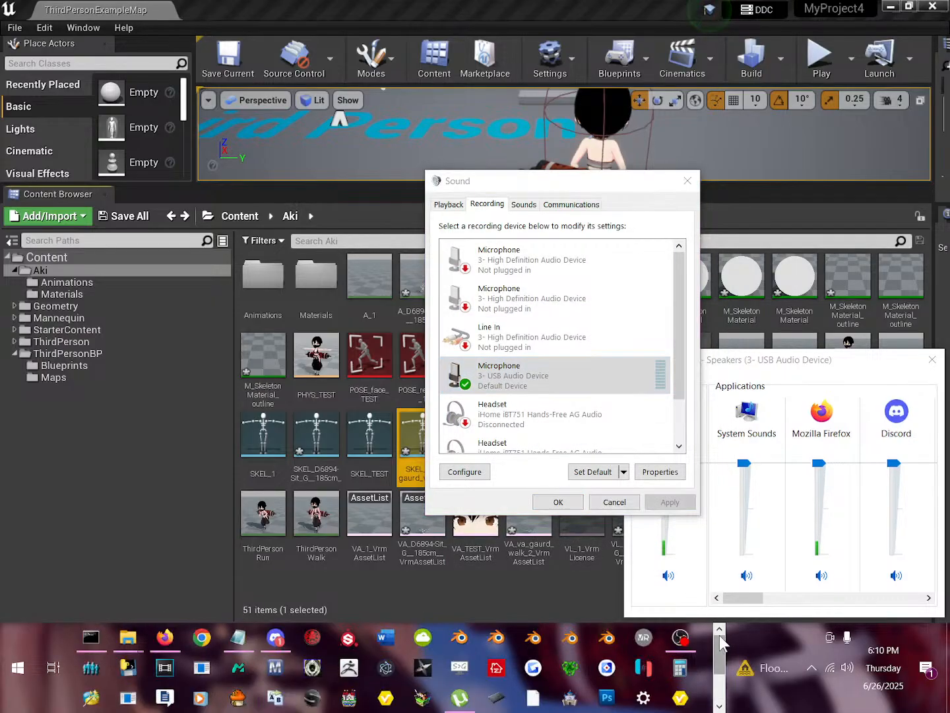
{"action": "left_click", "coordinate": [273, 638]}
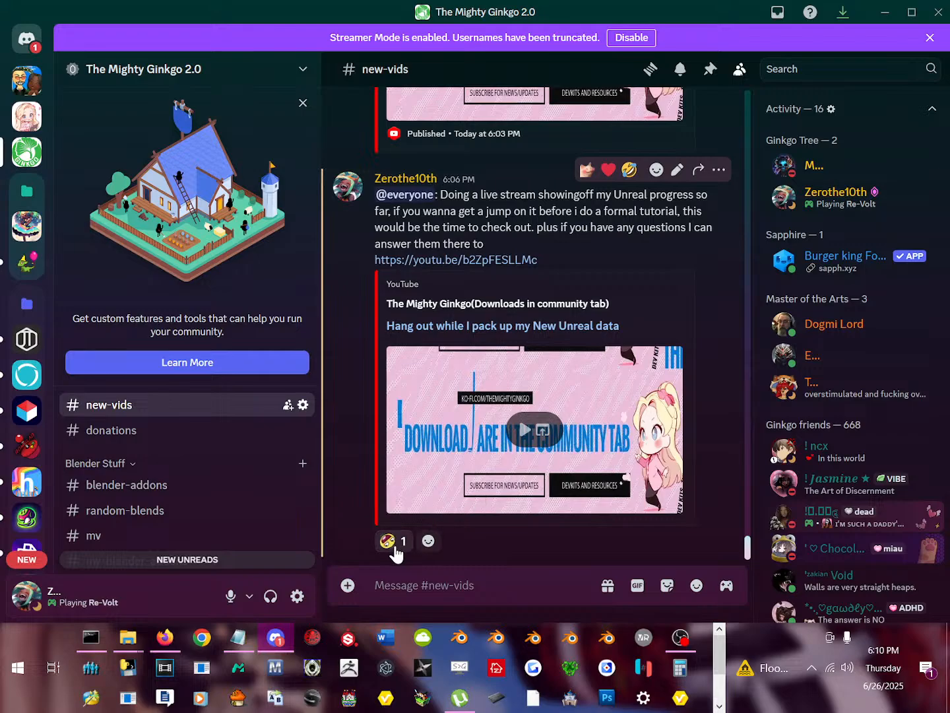
{"action": "mouse_move", "coordinate": [395, 546]}
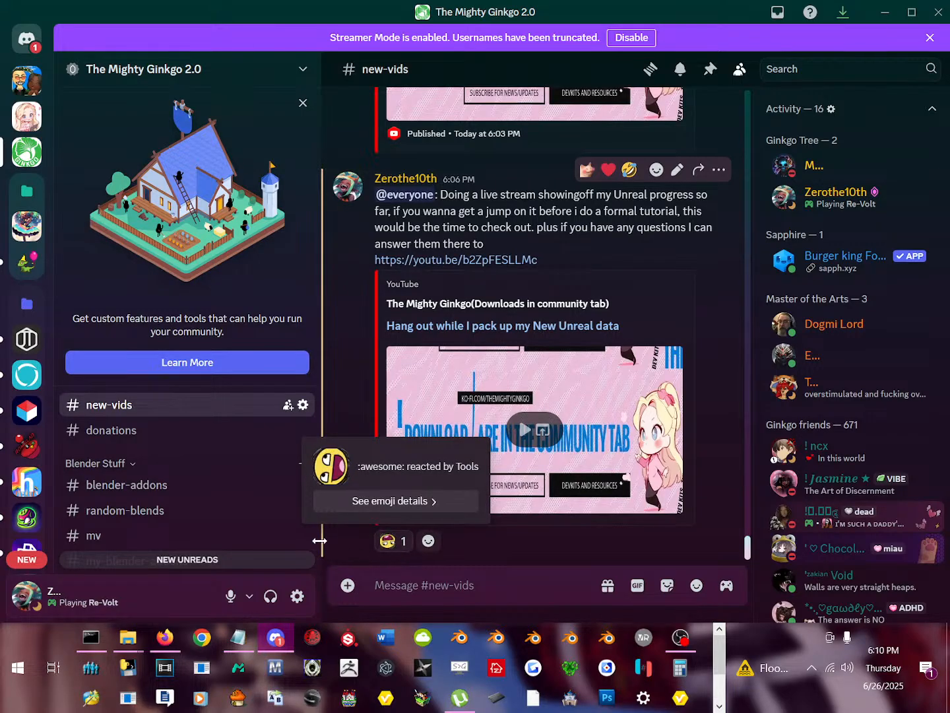
{"action": "left_click", "coordinate": [228, 565]}
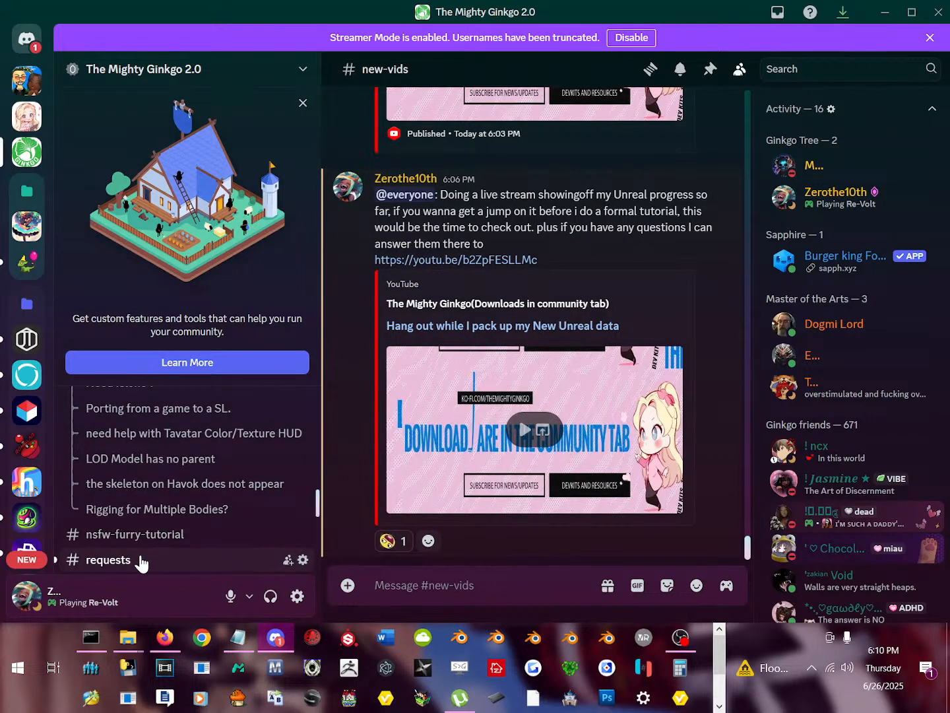
{"action": "left_click", "coordinate": [134, 567]}
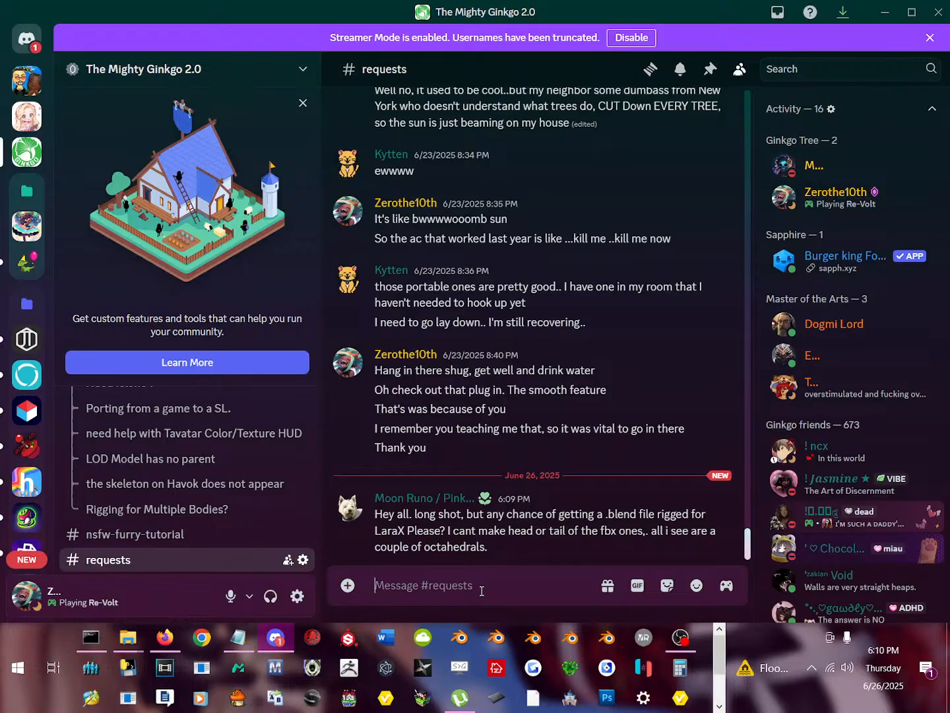
Search GIFs for "anime low eyes" and send the half-closed-eyes blue-haired girl GIF to the requests channel.
{"action": "left_click", "coordinate": [642, 593]}
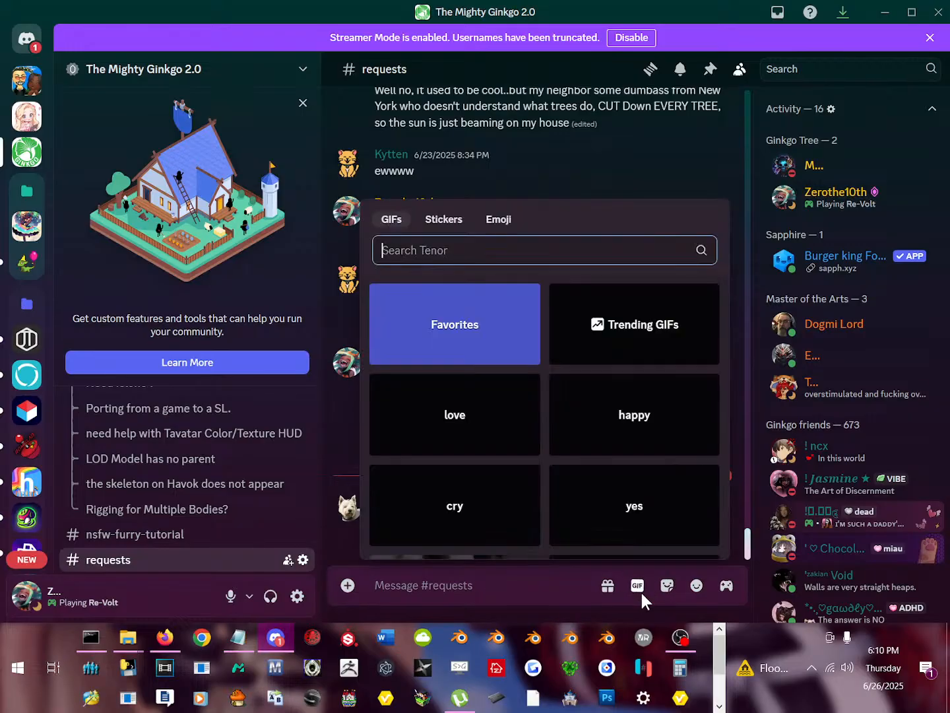
{"action": "type", "text": "anime low e"}
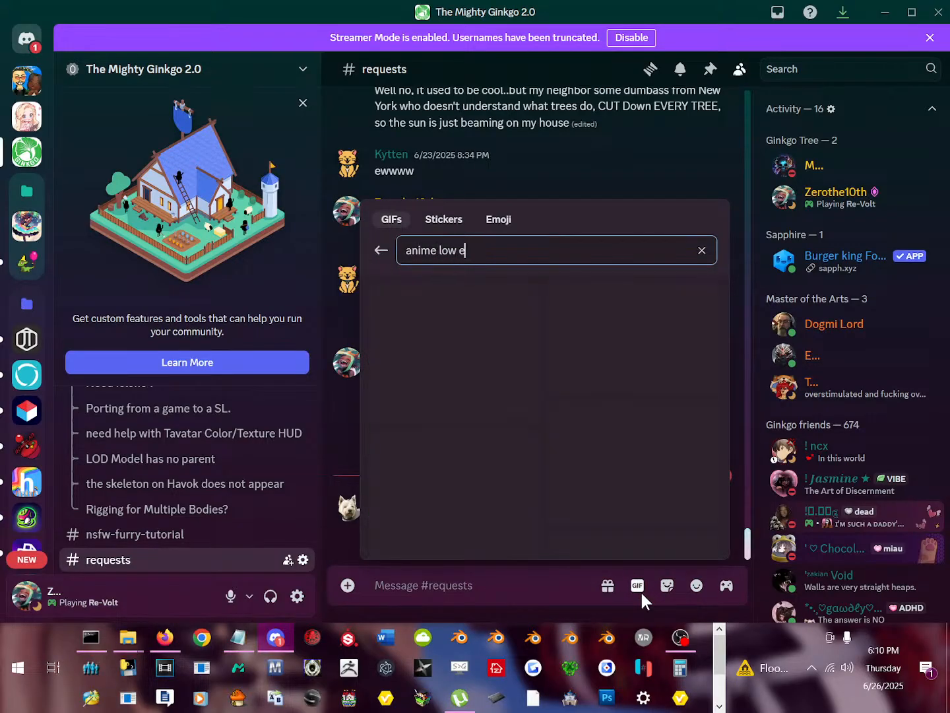
{"action": "type", "text": "yes"}
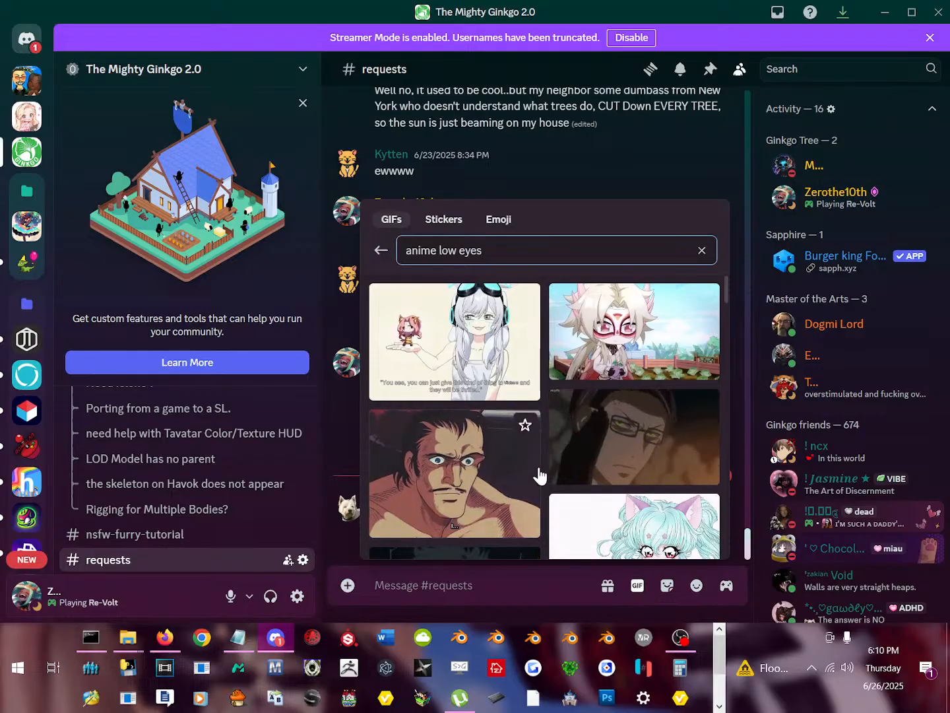
{"action": "scroll", "coordinate": [492, 404], "scroll_direction": "down", "scroll_amount": 3}
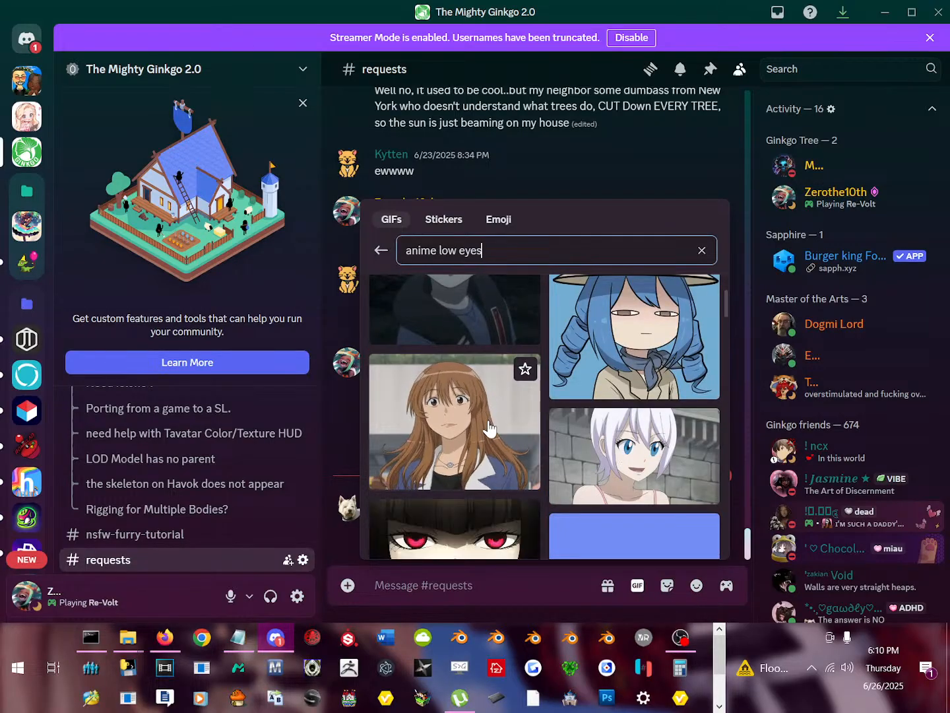
{"action": "left_click", "coordinate": [489, 429]}
Search GIFs for "anime point" and send the GIF of the black-haired girl pointing to the requests channel.
{"action": "left_click", "coordinate": [637, 585]}
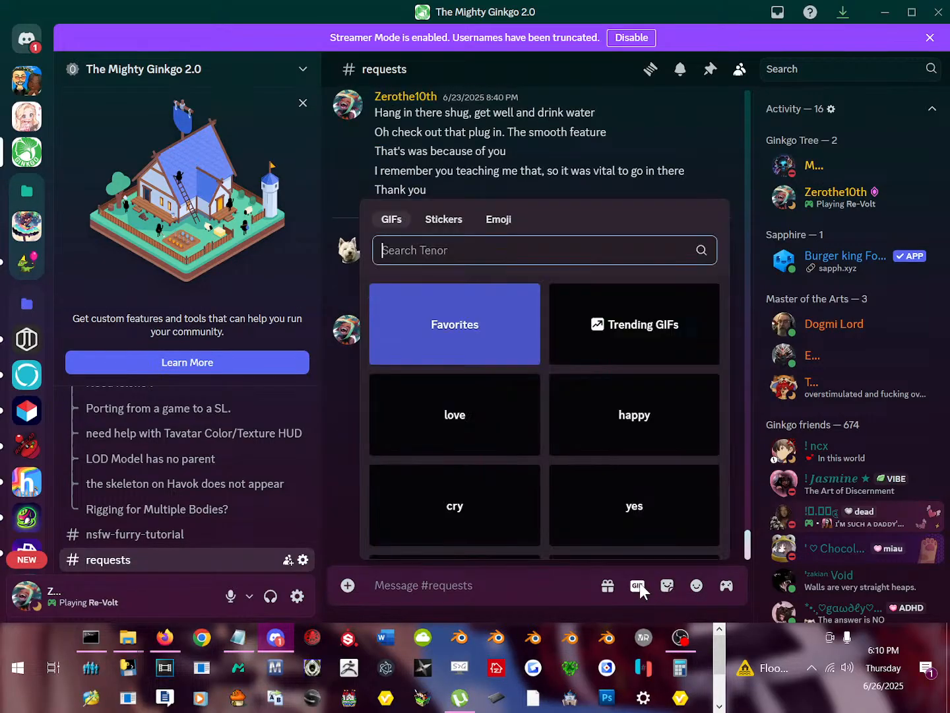
{"action": "type", "text": "anime poin"}
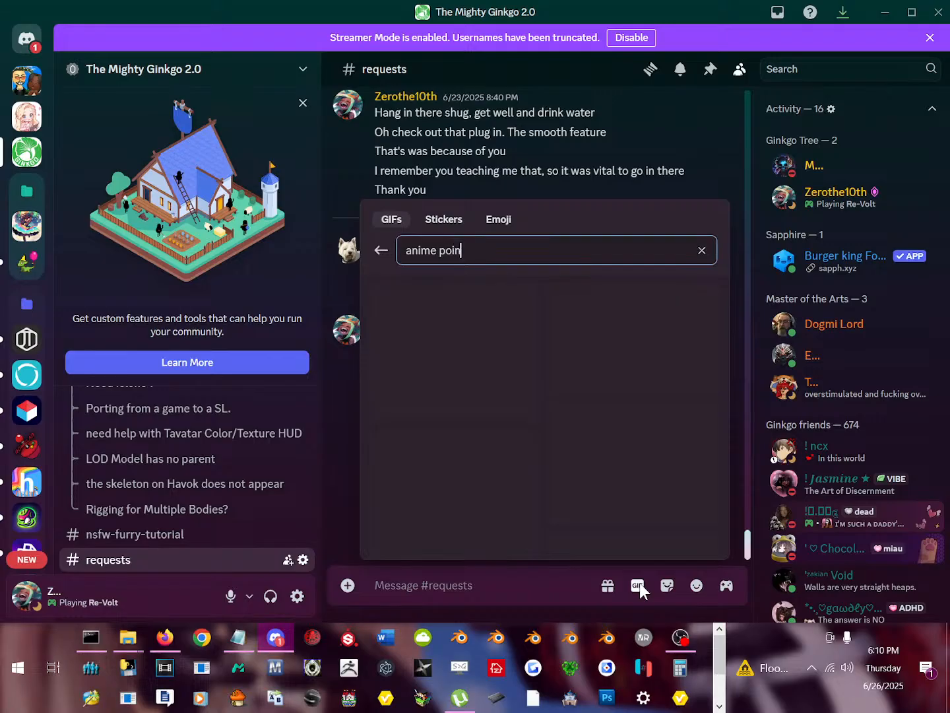
{"action": "type", "text": "t"}
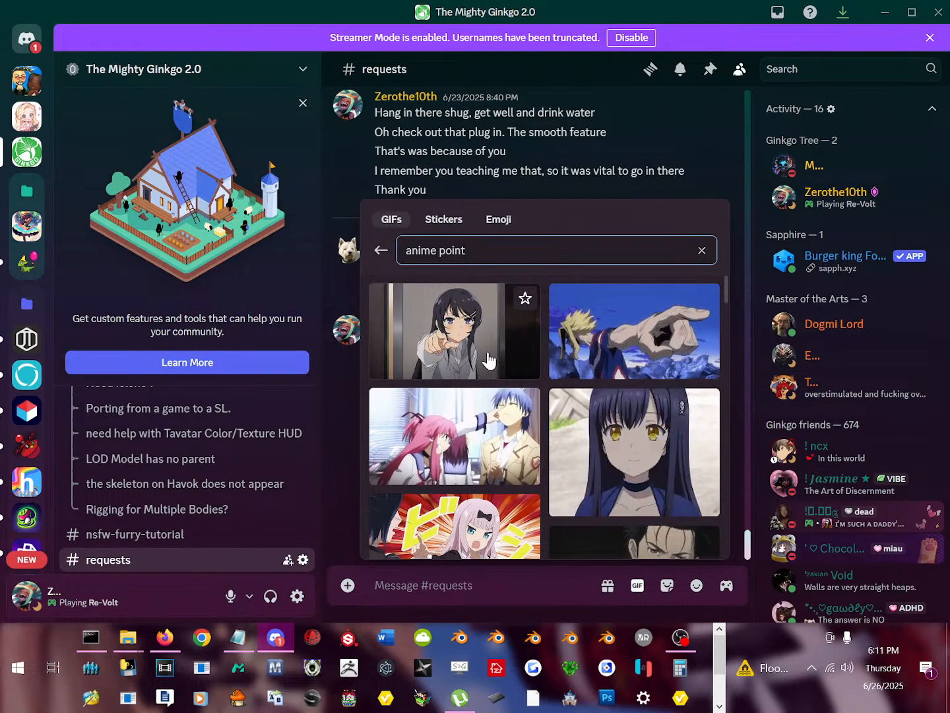
{"action": "scroll", "coordinate": [549, 410], "scroll_direction": "down", "scroll_amount": 5}
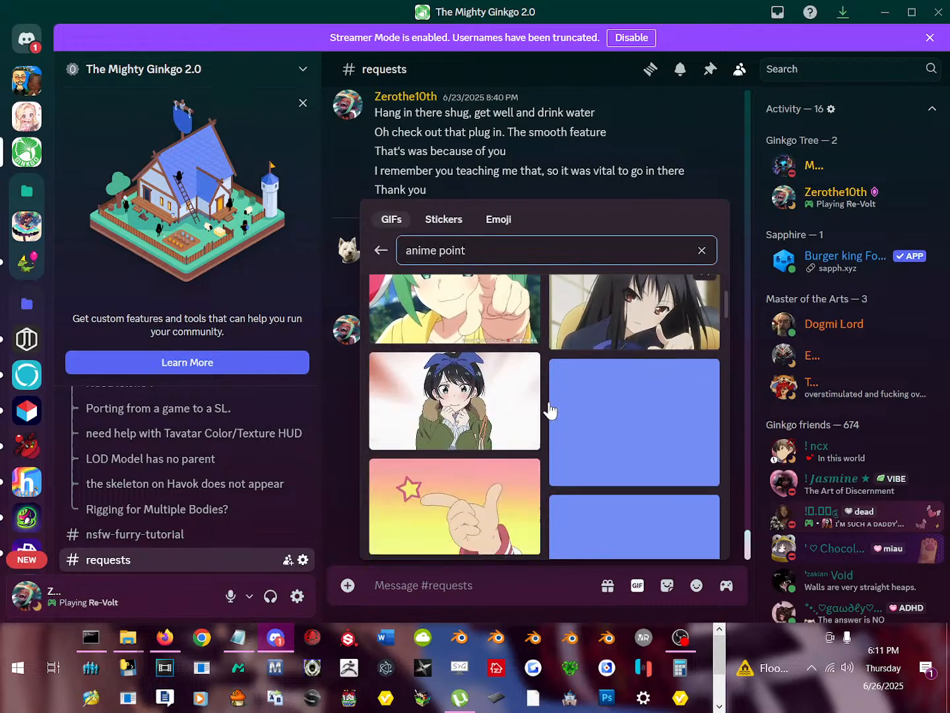
{"action": "scroll", "coordinate": [562, 413], "scroll_direction": "up", "scroll_amount": 3}
{"action": "scroll", "coordinate": [645, 472], "scroll_direction": "down", "scroll_amount": 2}
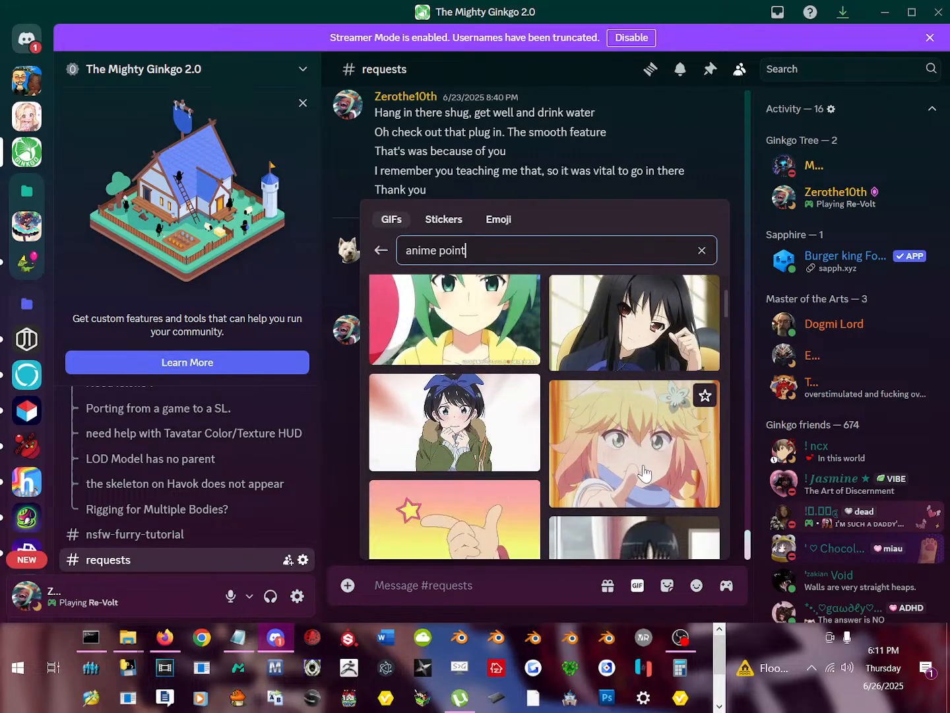
{"action": "left_click", "coordinate": [601, 327]}
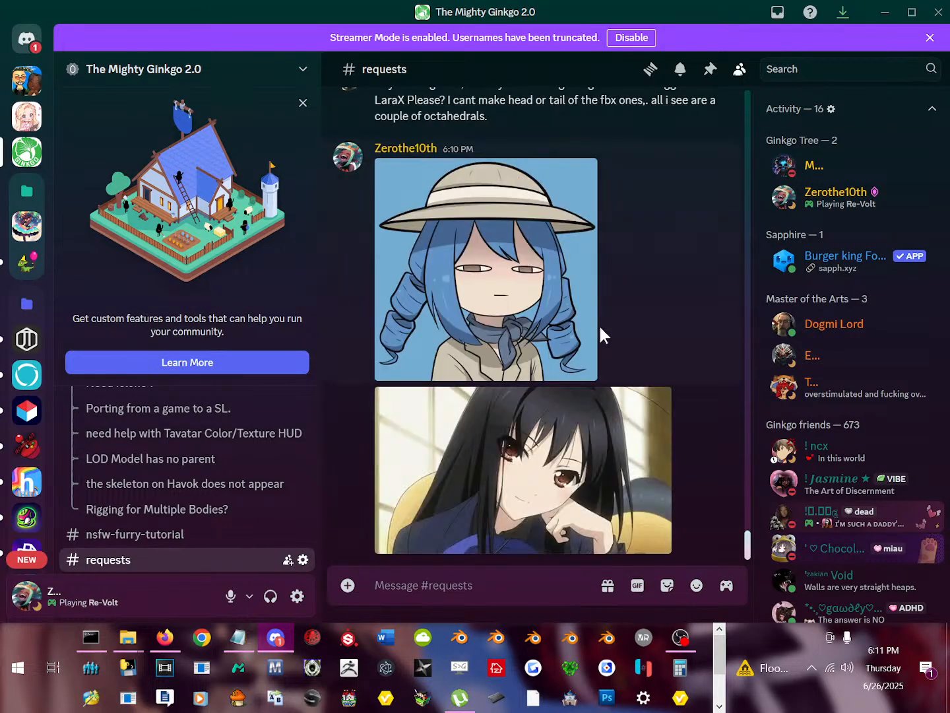
Send the message "Its in the dev kit section" in the requests channel.
{"action": "type", "text": "Its in the dev ki"}
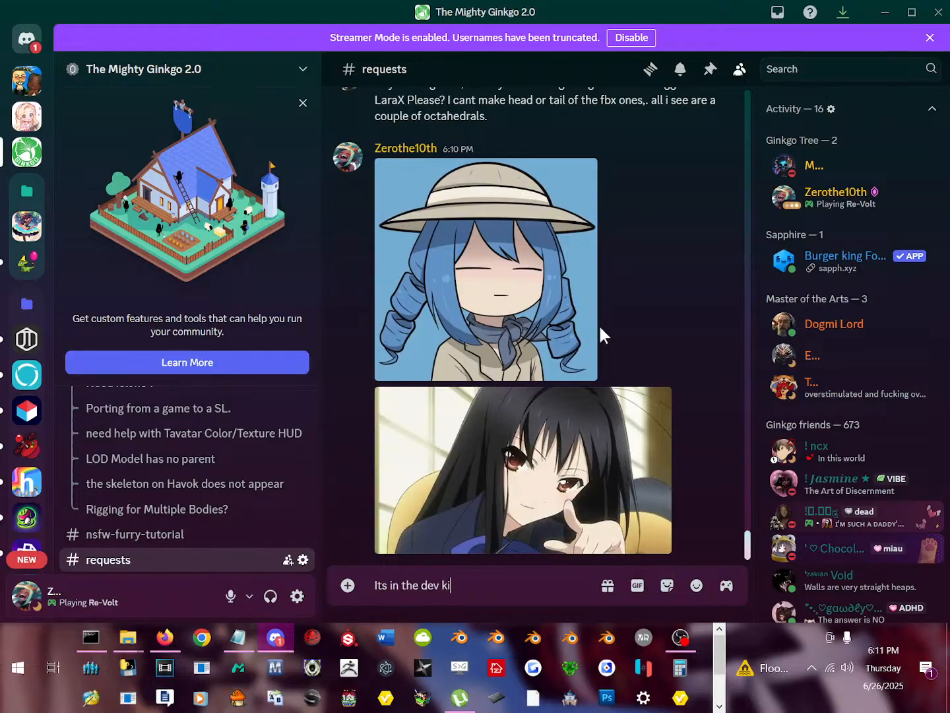
{"action": "type", "text": "t section"}
{"action": "key", "text": "Return"}
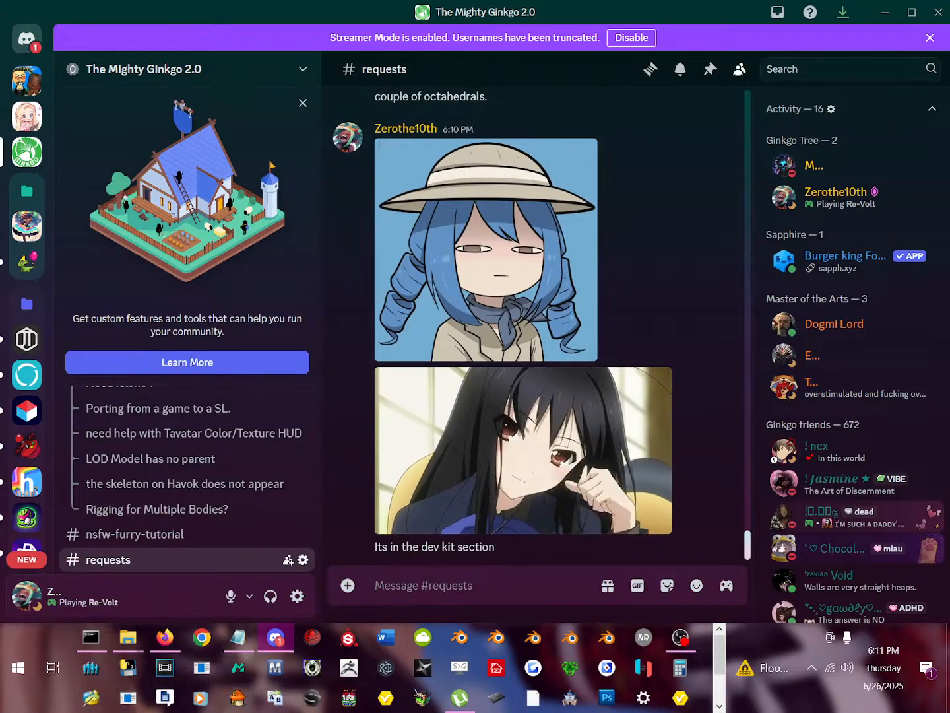
Glance at the friends page, return to The Mighty Ginkgo 2.0 server and open its unread chat channel.
{"action": "left_click", "coordinate": [31, 44]}
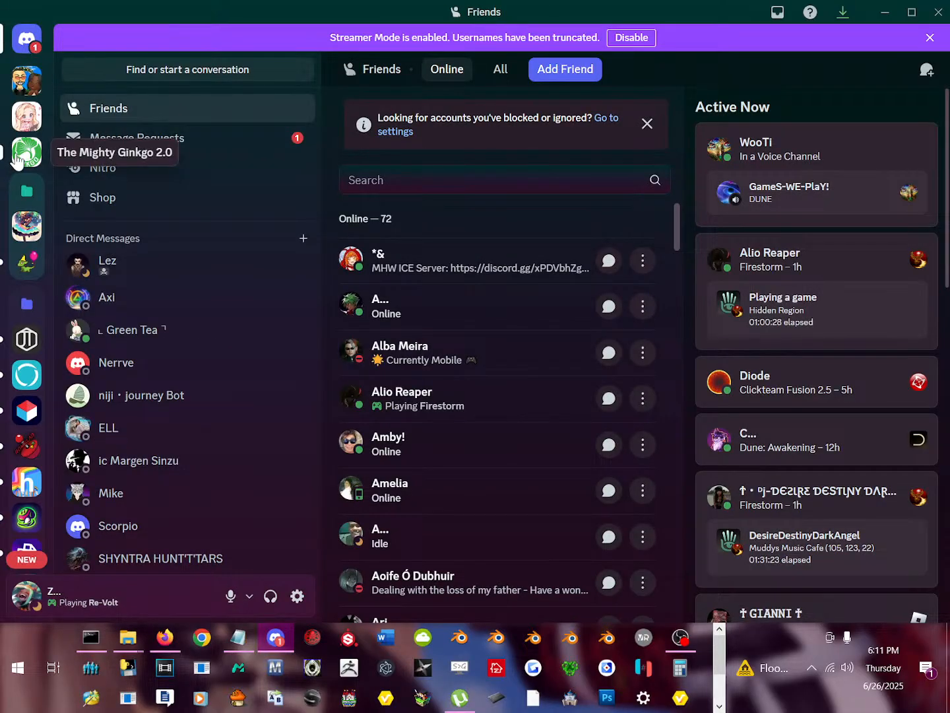
{"action": "left_click", "coordinate": [27, 153]}
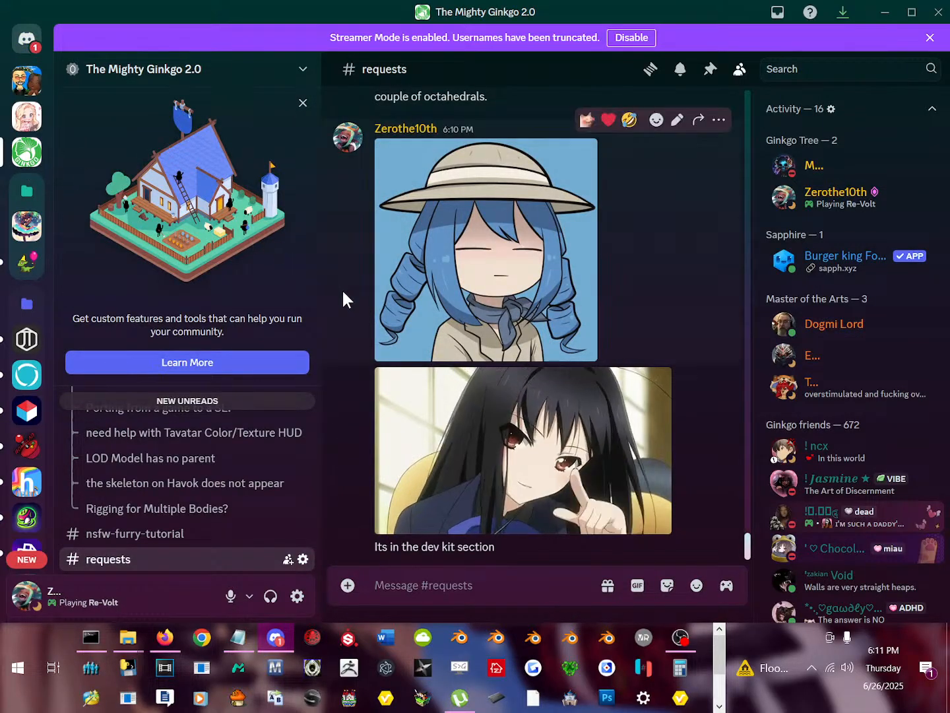
{"action": "left_click", "coordinate": [182, 403]}
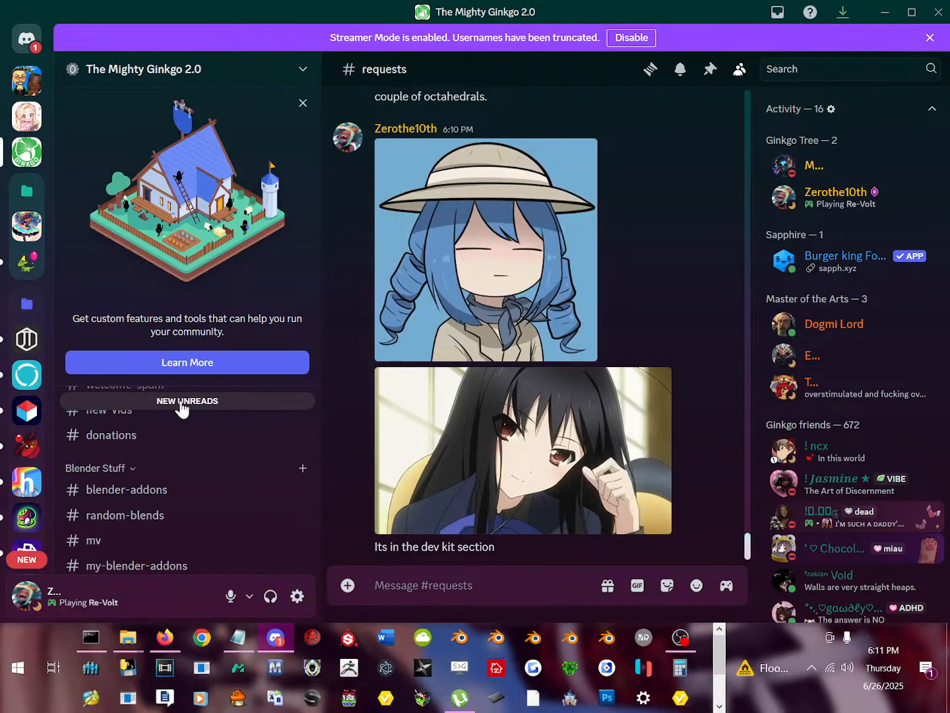
{"action": "left_click", "coordinate": [131, 405]}
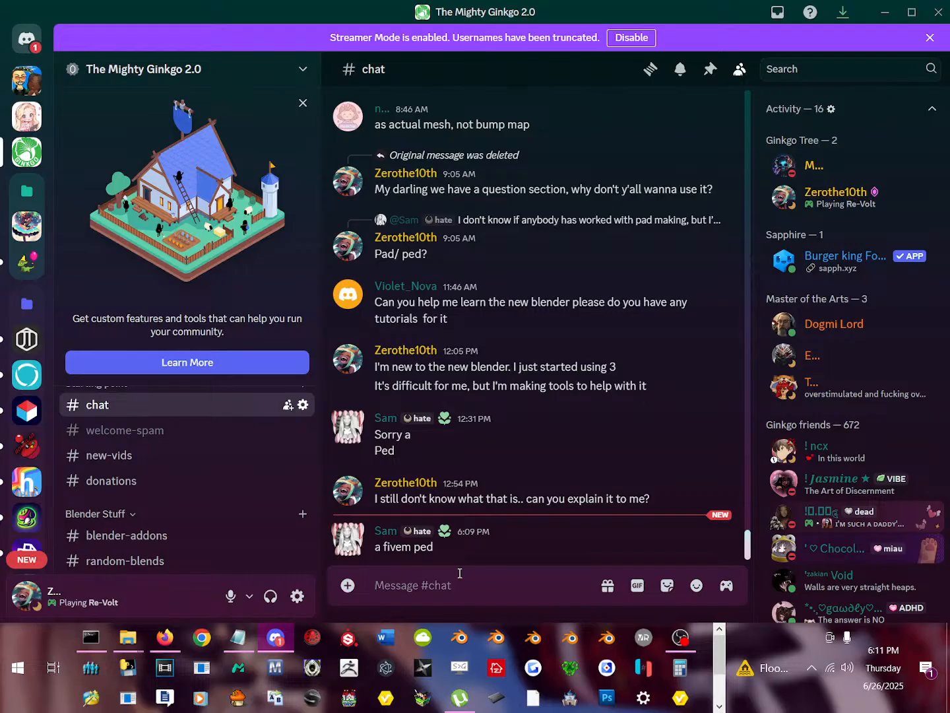
Send the message "Ooooh i dont know that" in the chat channel.
{"action": "type", "text": "Ooooh i dont kn"}
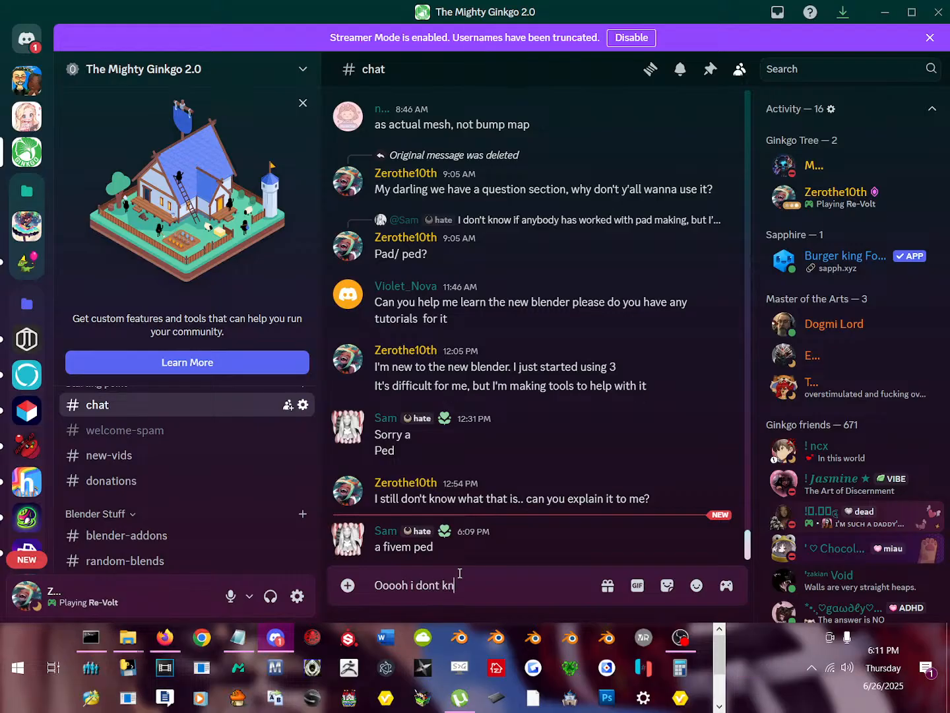
{"action": "type", "text": "ow that"}
{"action": "key", "text": "Return"}
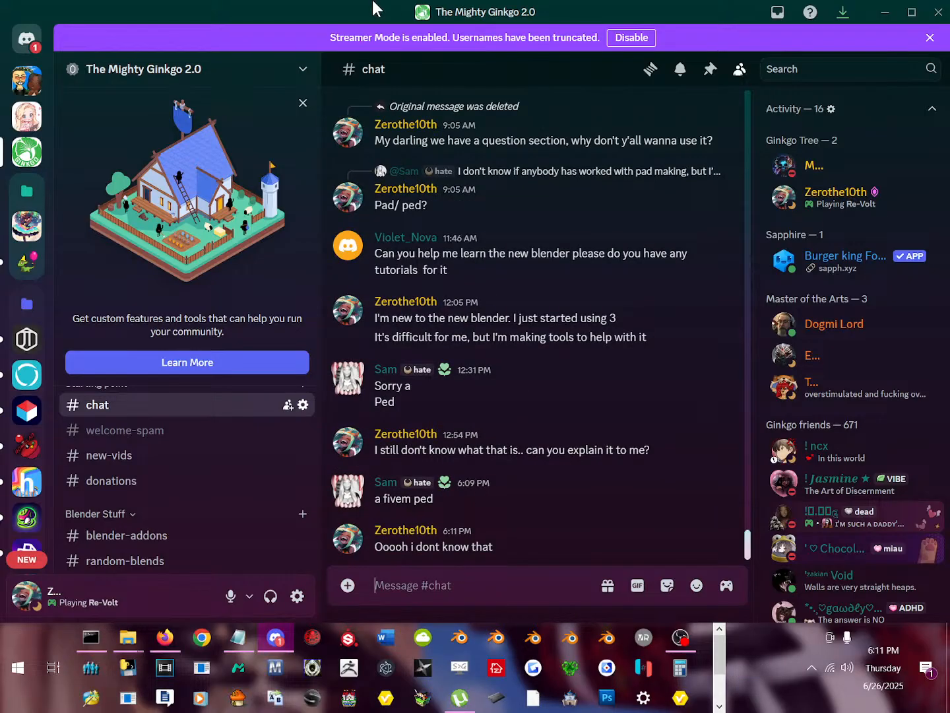
{"action": "left_click_drag", "start_coordinate": [374, 9], "coordinate": [0, 72]}
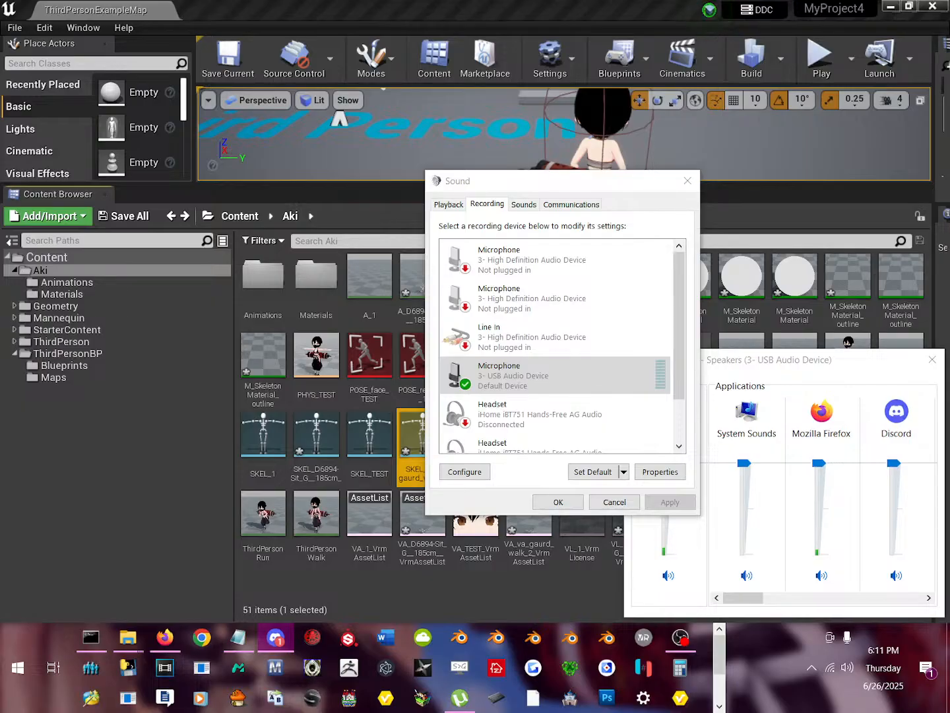
{"action": "left_click_drag", "start_coordinate": [0, 99], "coordinate": [50, 107]}
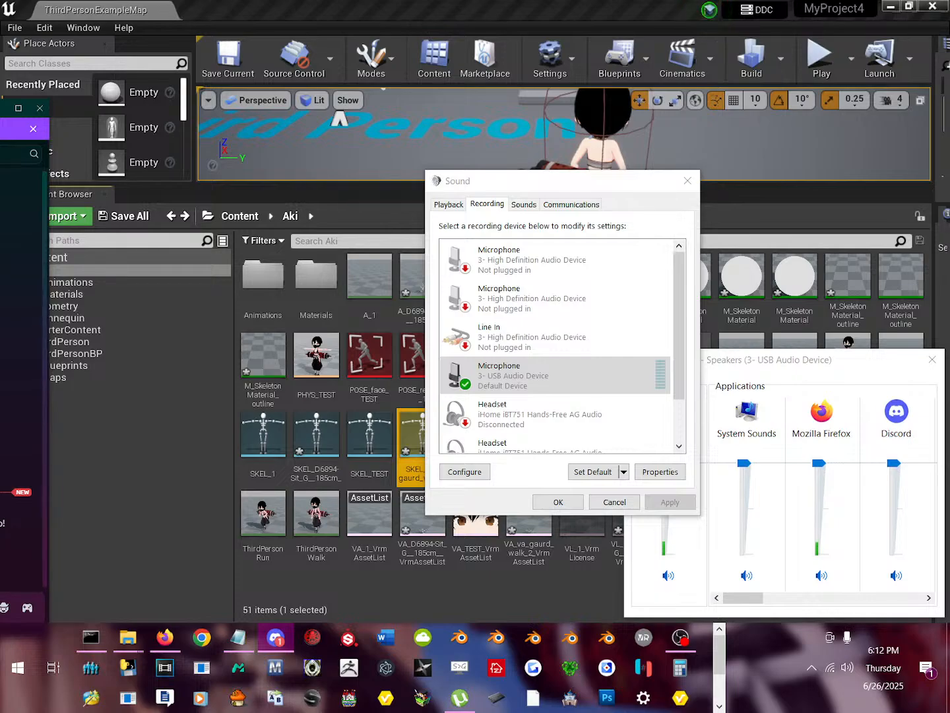
{"action": "left_click_drag", "start_coordinate": [0, 99], "coordinate": [0, 221]}
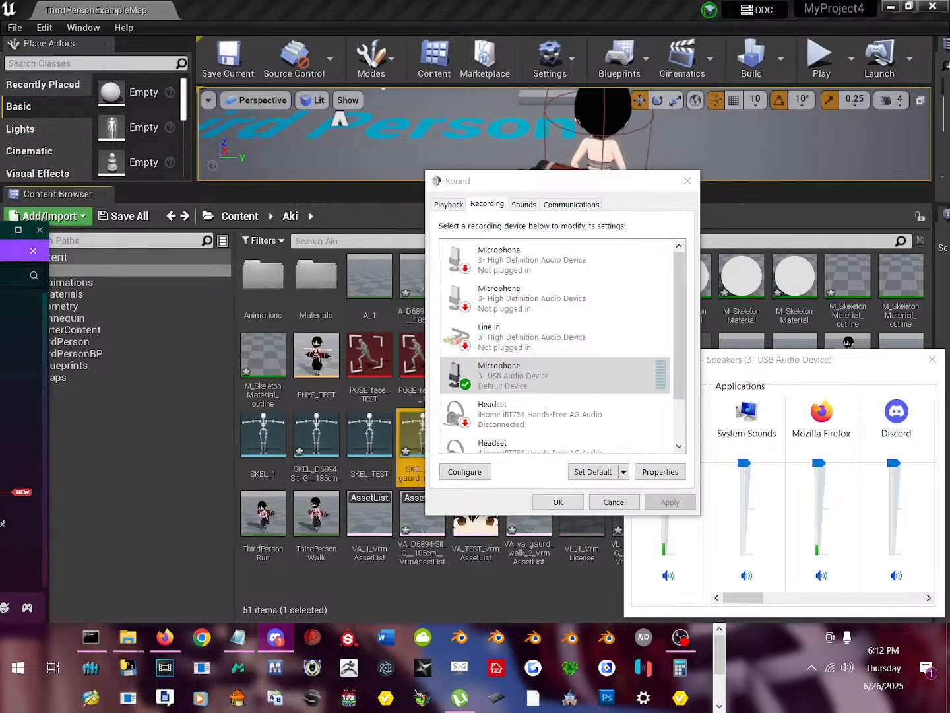
{"action": "left_click_drag", "start_coordinate": [0, 229], "coordinate": [375, 301]}
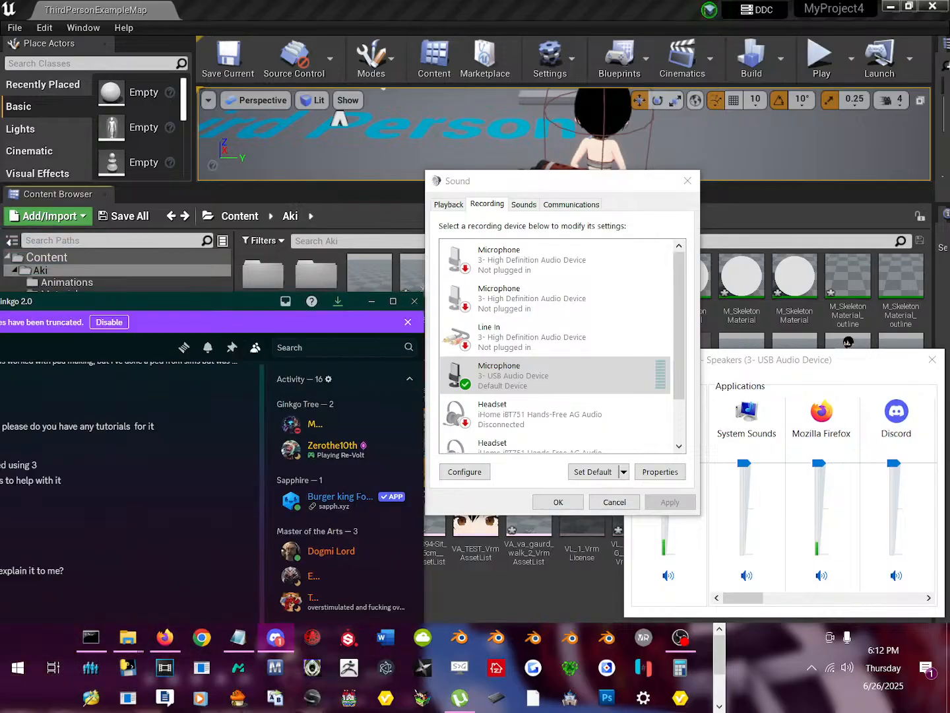
{"action": "left_click_drag", "start_coordinate": [0, 301], "coordinate": [0, 1]}
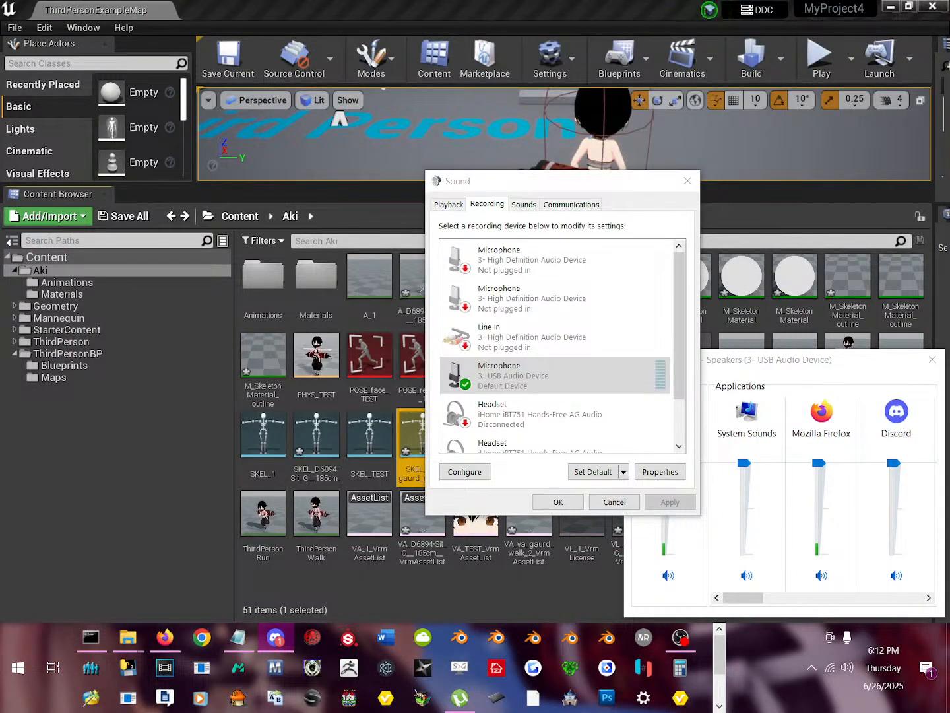
{"action": "left_click_drag", "start_coordinate": [0, 192], "coordinate": [243, 0]}
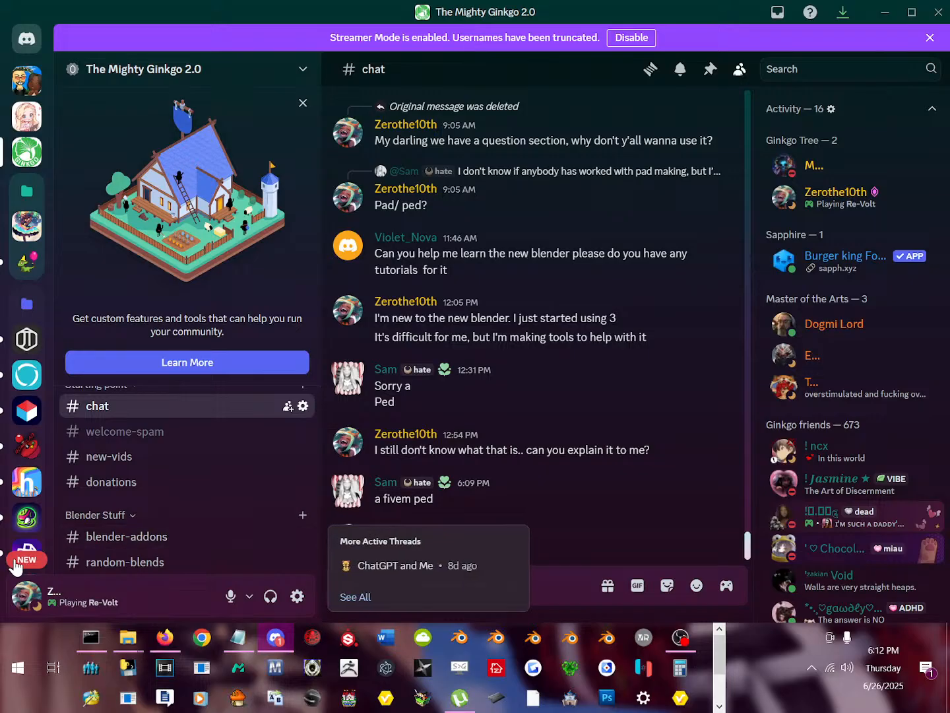
Read the latest post in The Umbran Clan server's announcements channel and return to The Mighty Ginkgo 2.0 server.
{"action": "scroll", "coordinate": [17, 561], "scroll_direction": "down", "scroll_amount": 5}
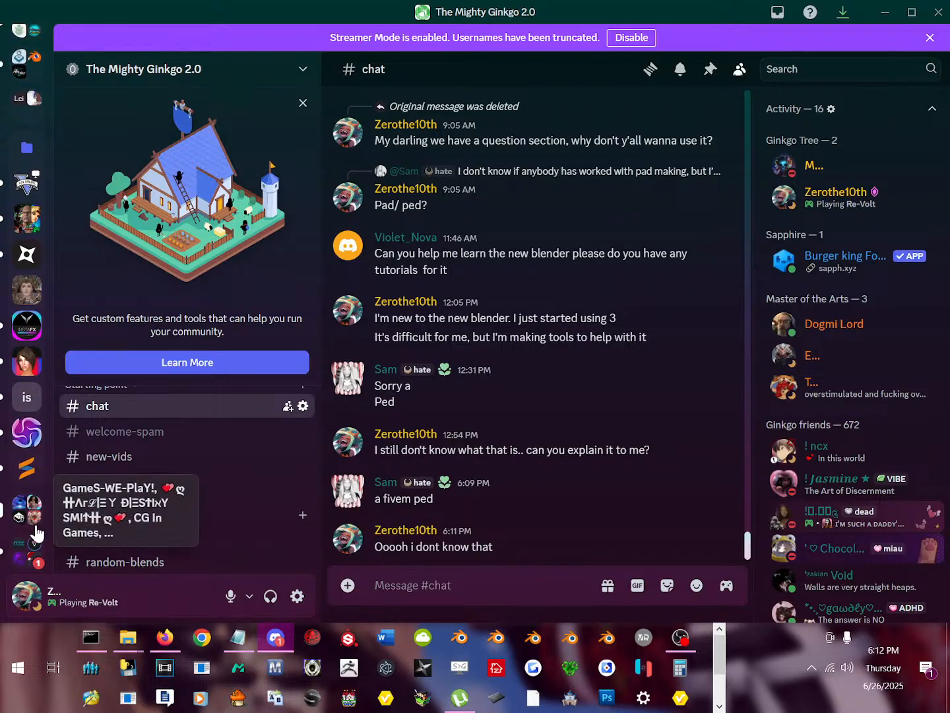
{"action": "left_click", "coordinate": [27, 551]}
{"action": "scroll", "coordinate": [28, 508], "scroll_direction": "down", "scroll_amount": 3}
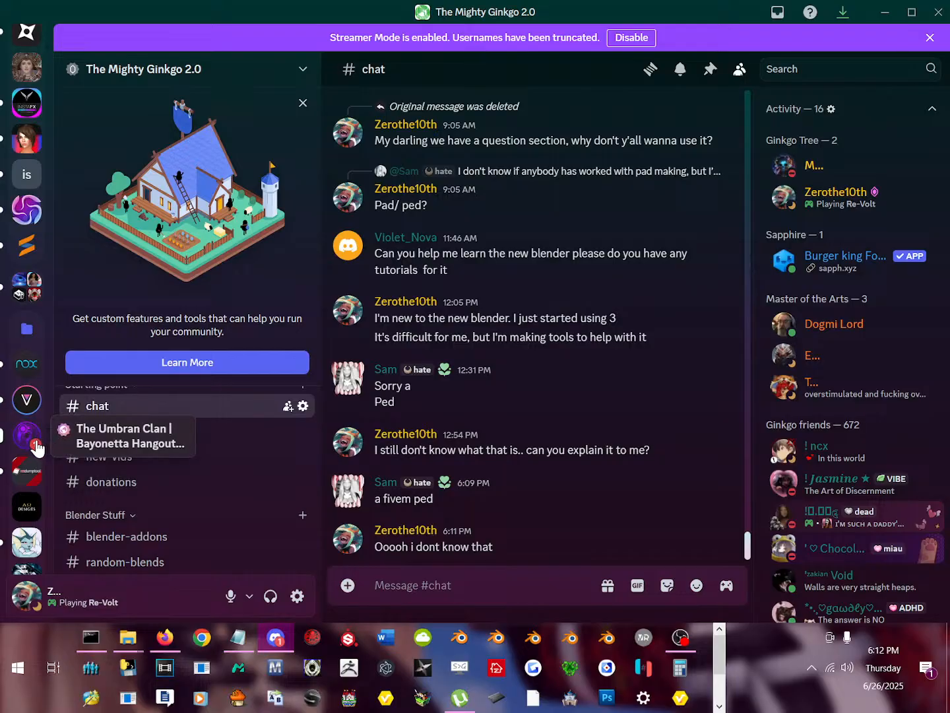
{"action": "left_click", "coordinate": [35, 444]}
{"action": "left_click", "coordinate": [185, 309]}
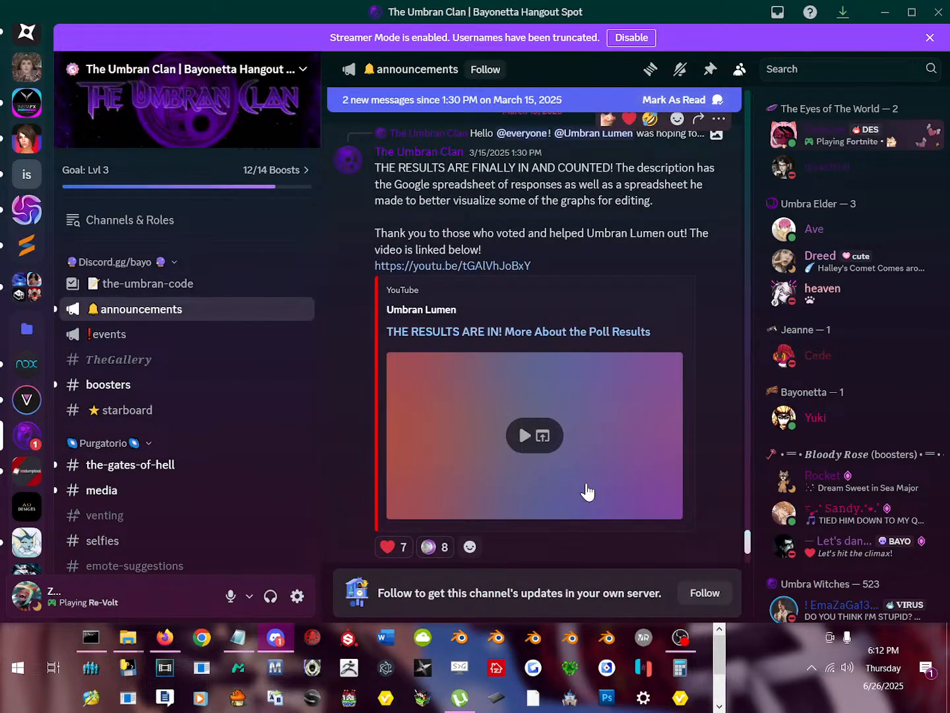
{"action": "scroll", "coordinate": [586, 489], "scroll_direction": "down", "scroll_amount": 5}
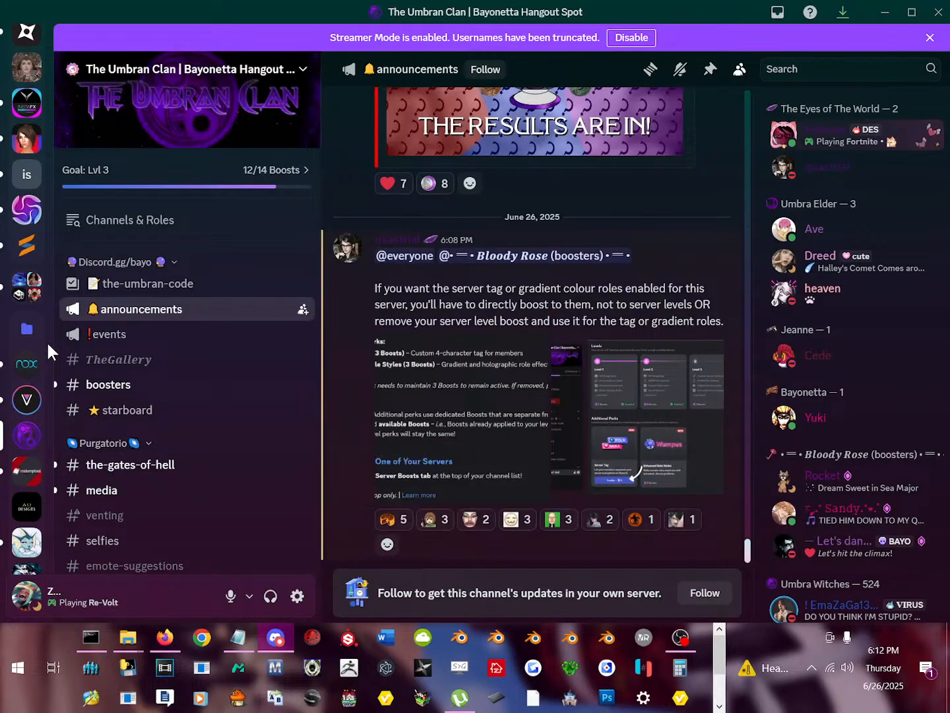
{"action": "scroll", "coordinate": [21, 174], "scroll_direction": "up", "scroll_amount": 10}
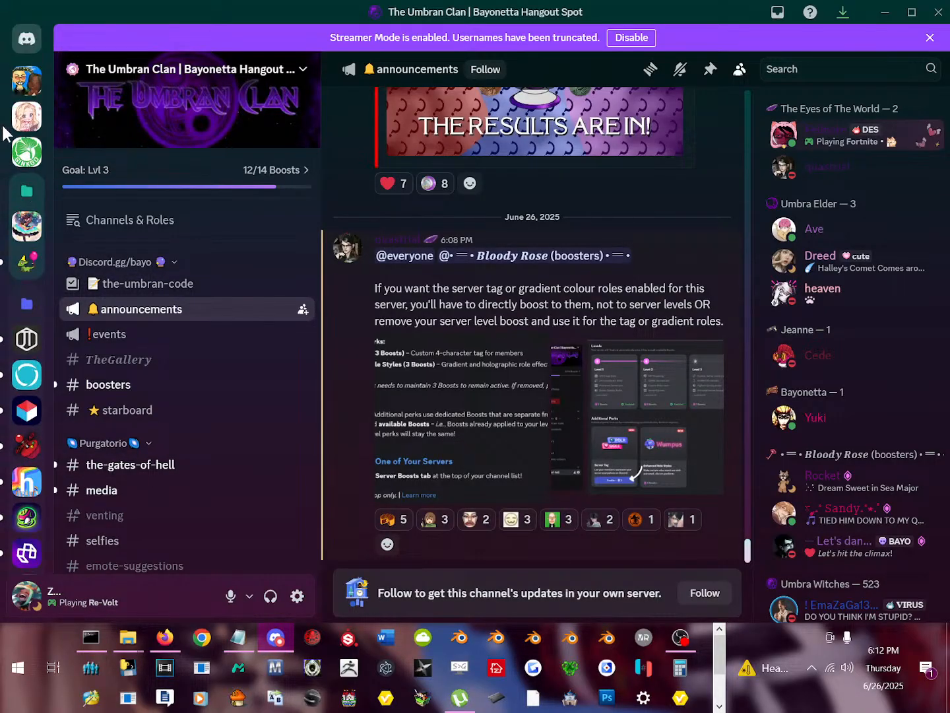
{"action": "left_click", "coordinate": [26, 153]}
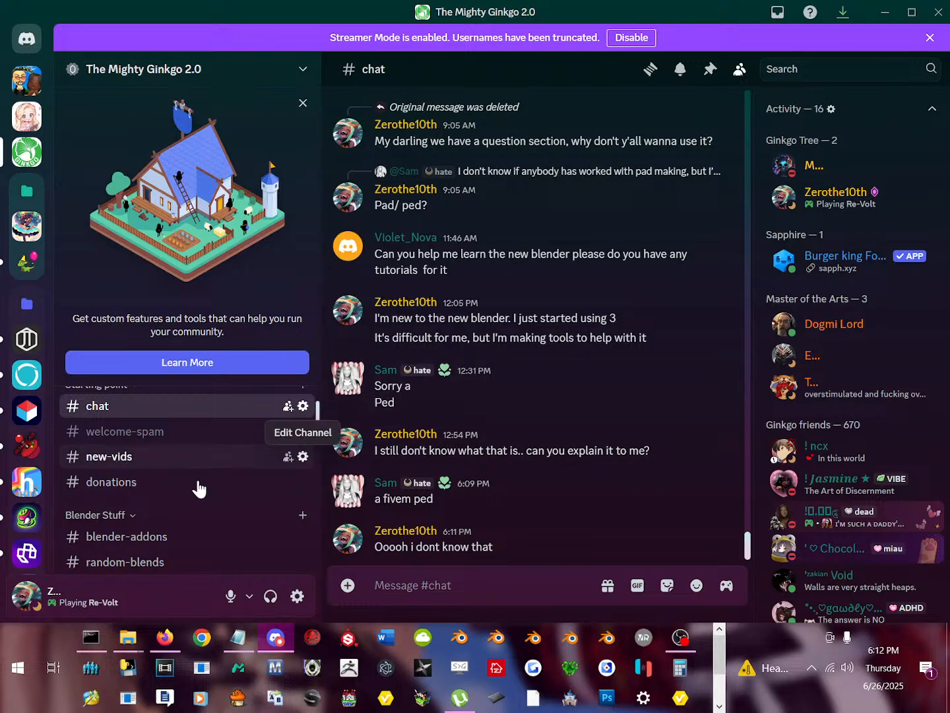
Clear the Discord window off the screen and bring the Unreal Editor in front of the Sound and volume mixer windows.
{"action": "left_click", "coordinate": [847, 9]}
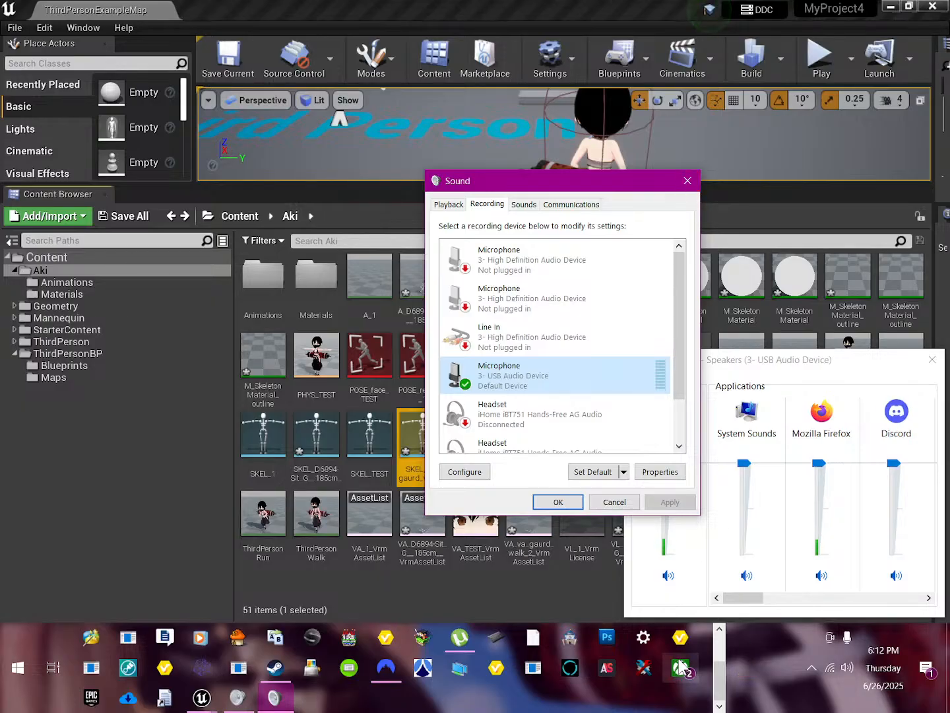
{"action": "left_click_drag", "start_coordinate": [721, 672], "coordinate": [724, 643]}
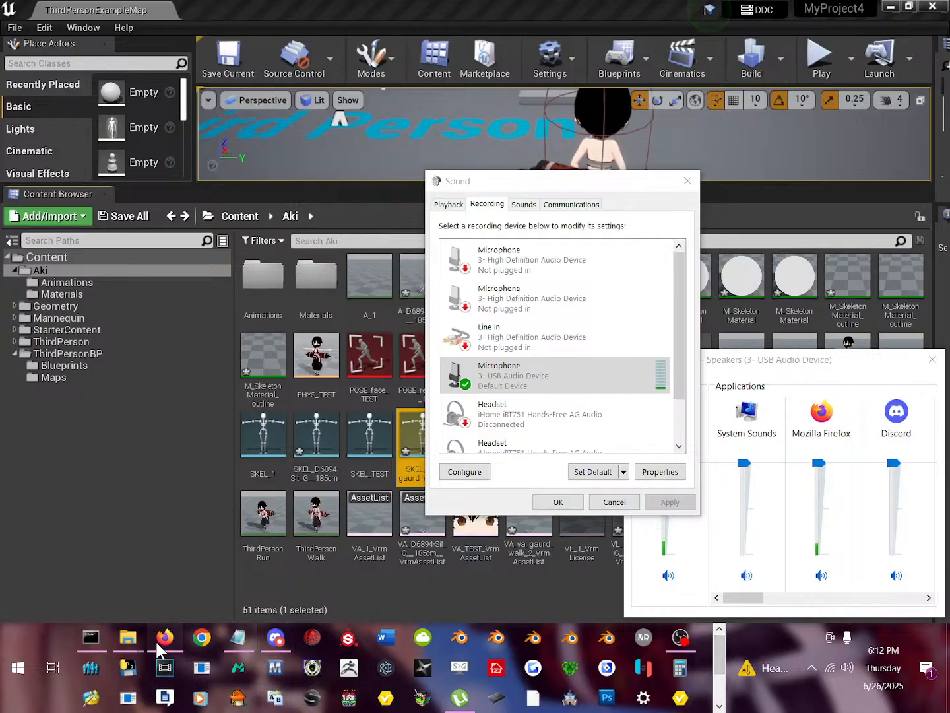
{"action": "left_click_drag", "start_coordinate": [422, 6], "coordinate": [466, 3]}
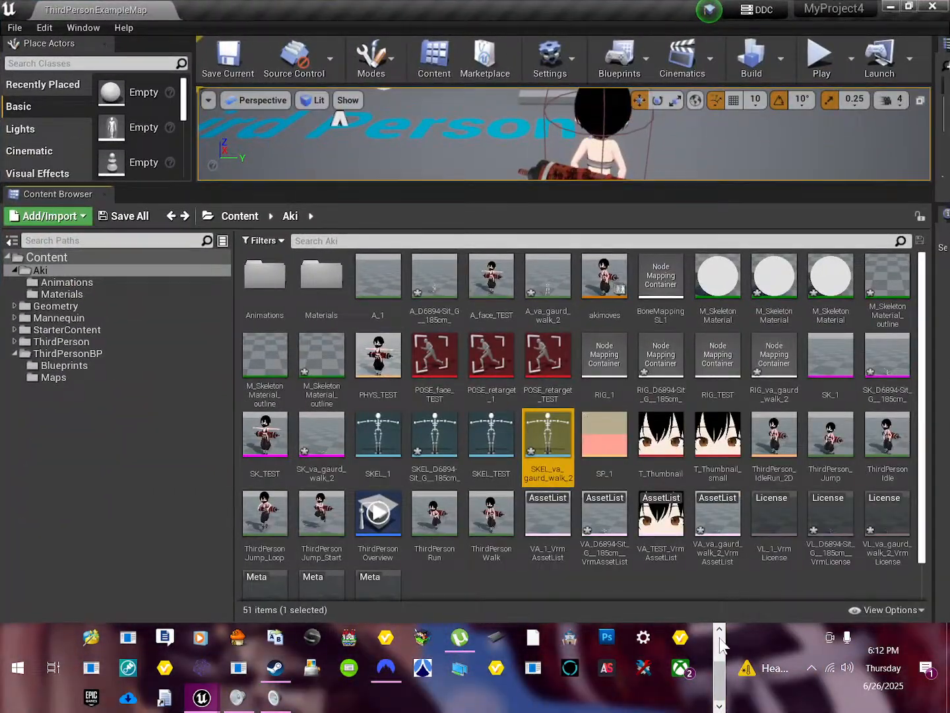
{"action": "scroll", "coordinate": [154, 644], "scroll_direction": "down", "scroll_amount": 2}
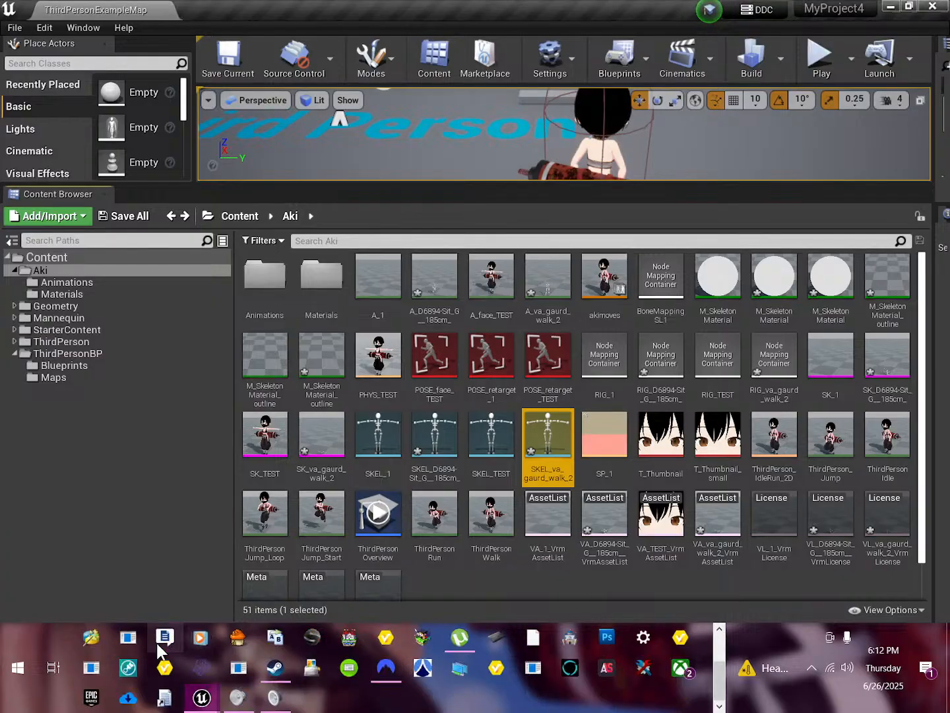
{"action": "left_click", "coordinate": [164, 638]}
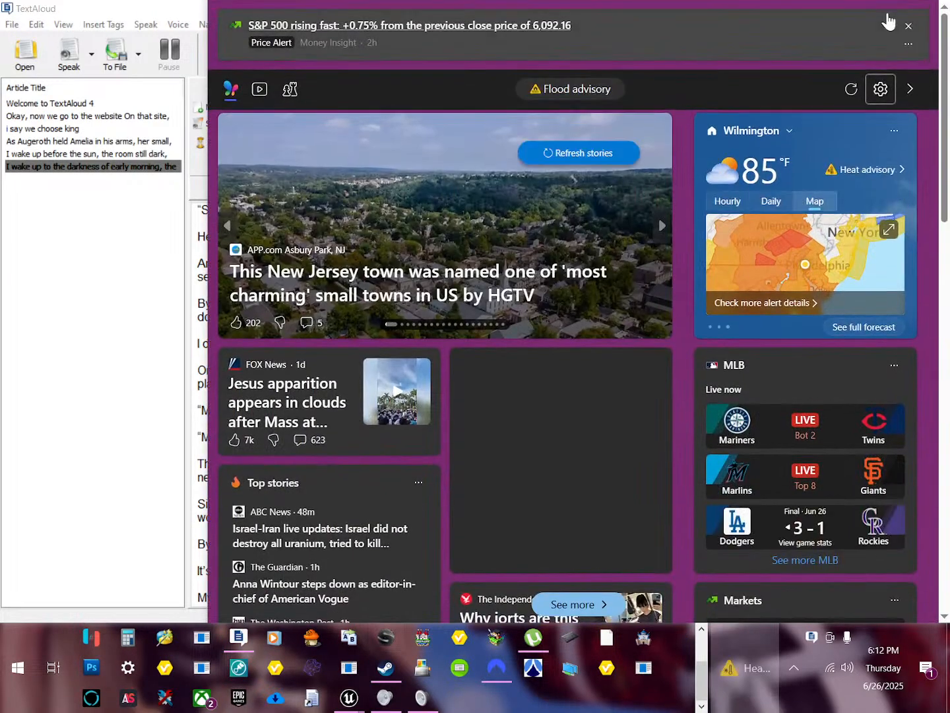
{"action": "left_click", "coordinate": [150, 229]}
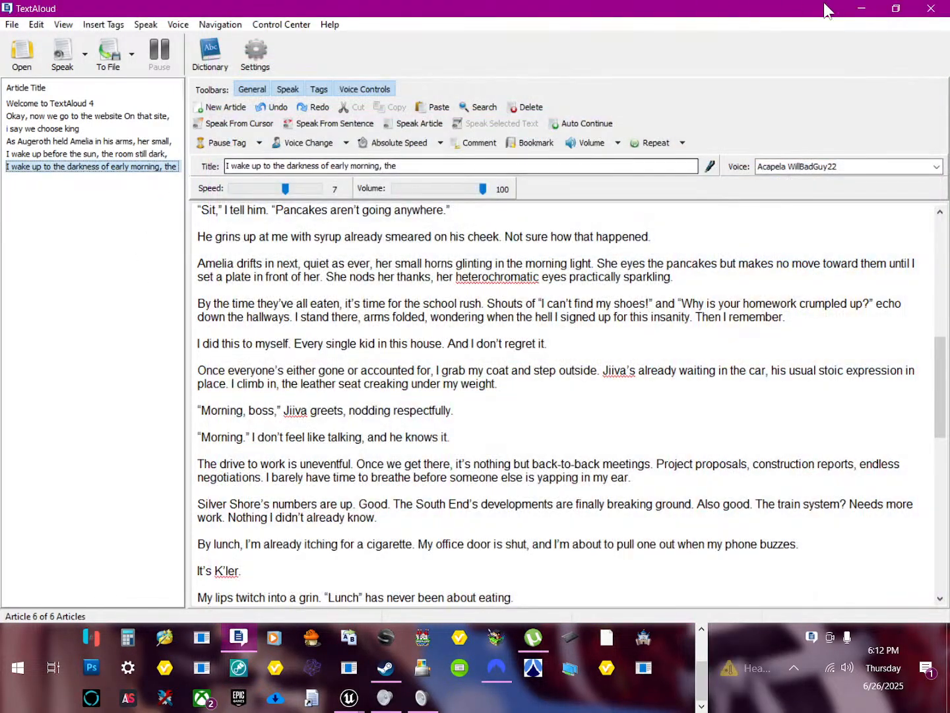
{"action": "left_click", "coordinate": [943, 6]}
{"action": "left_click", "coordinate": [720, 644]}
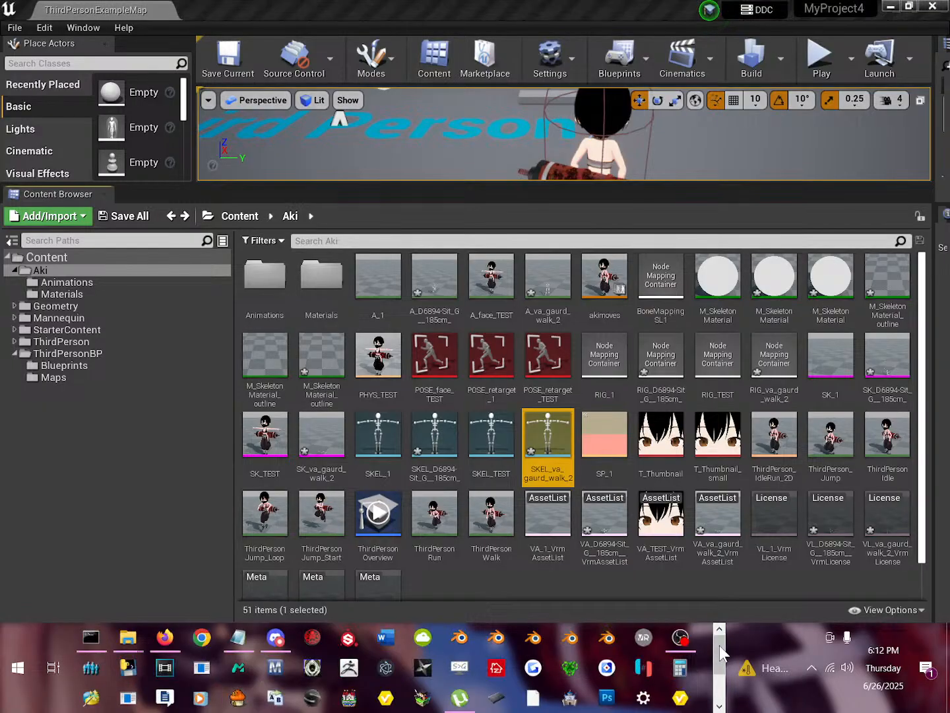
Switch to Firefox, check the live stream's preview, details and viewer figures in YouTube Studio, and return to the Unreal Editor.
{"action": "left_click", "coordinate": [163, 638]}
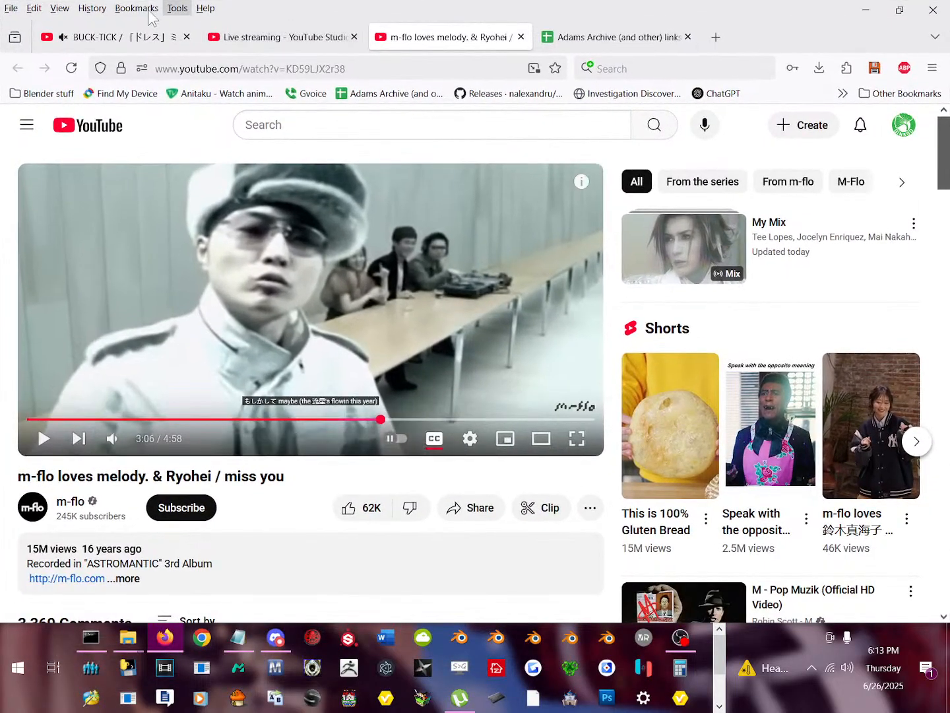
{"action": "left_click", "coordinate": [270, 40]}
{"action": "scroll", "coordinate": [369, 369], "scroll_direction": "down", "scroll_amount": 4}
{"action": "scroll", "coordinate": [370, 369], "scroll_direction": "up", "scroll_amount": 4}
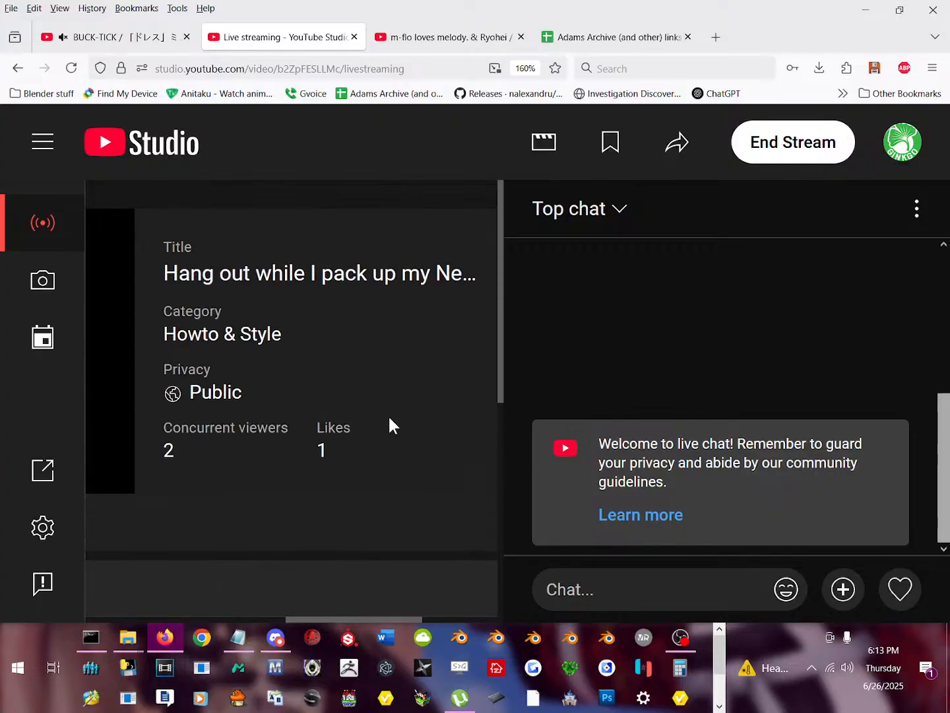
{"action": "middle_click", "coordinate": [362, 470]}
{"action": "middle_click_drag", "start_coordinate": [425, 473], "coordinate": [339, 479]}
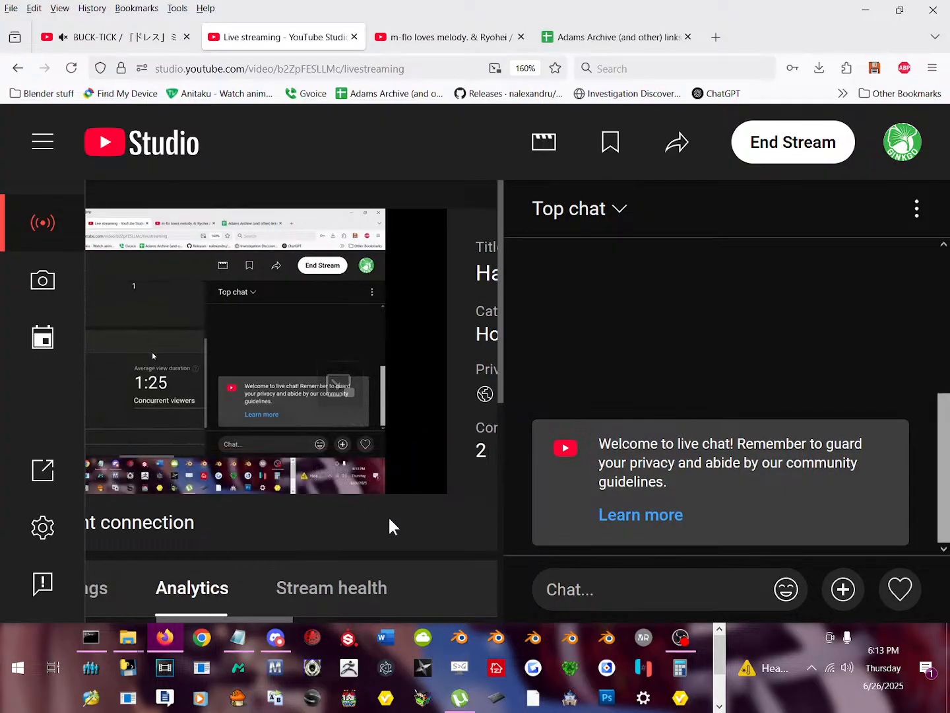
{"action": "middle_click_drag", "start_coordinate": [388, 540], "coordinate": [430, 537]}
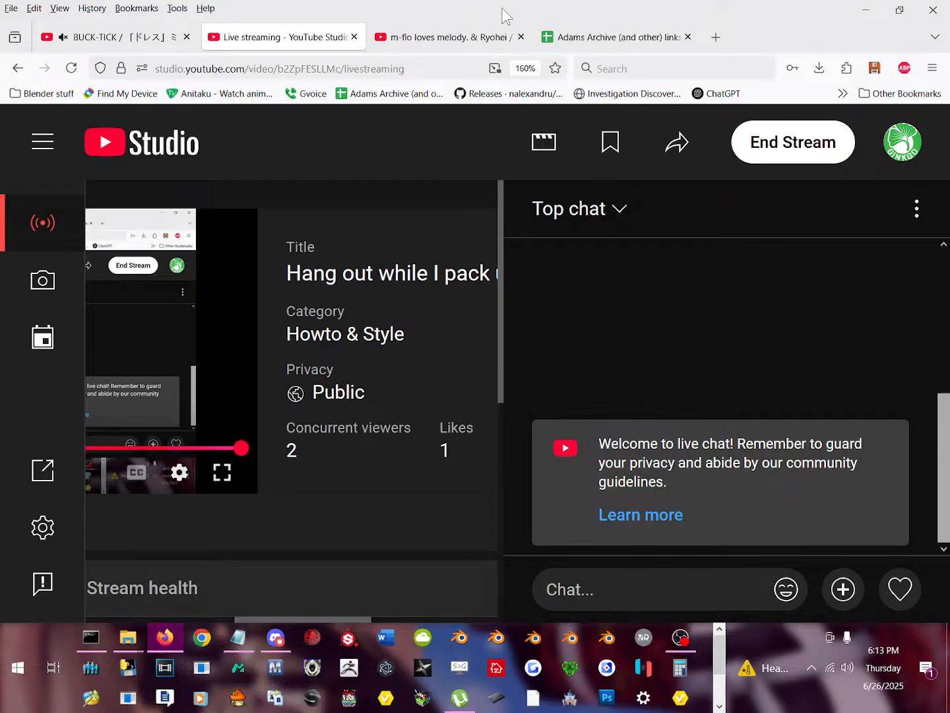
{"action": "key", "text": "ctrl+super+Right"}
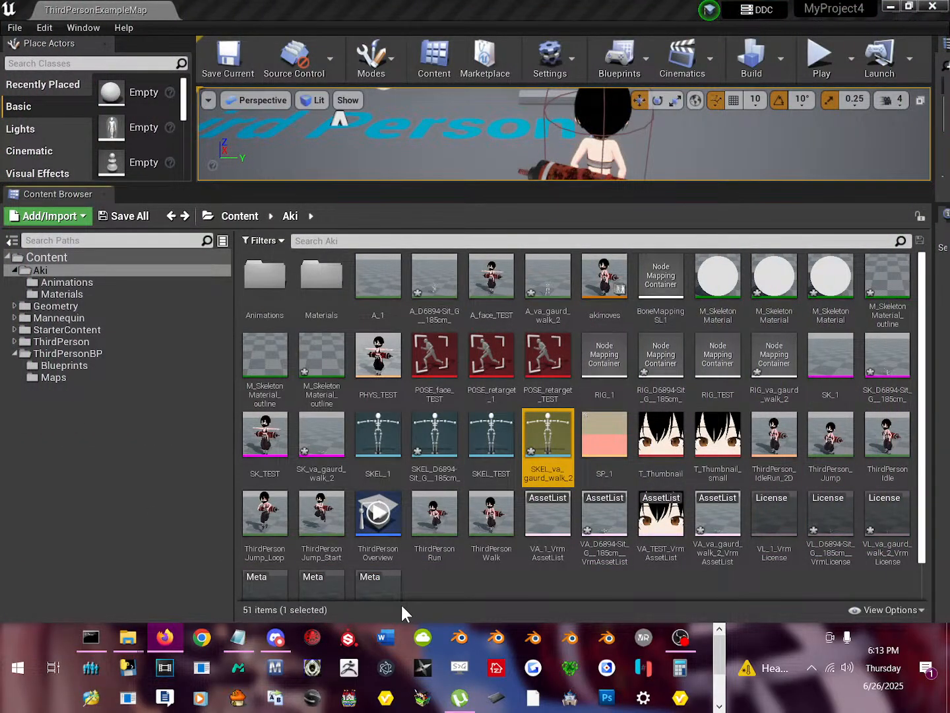
Frame the character from behind in the level viewport and enlarge the viewport to about a third of the editor's height above the Content Browser.
{"action": "mouse_move", "coordinate": [745, 168]}
{"action": "left_mouse_down"}
{"action": "mouse_move", "coordinate": [747, 132]}
{"action": "mouse_move", "coordinate": [747, 169]}
{"action": "left_mouse_up"}
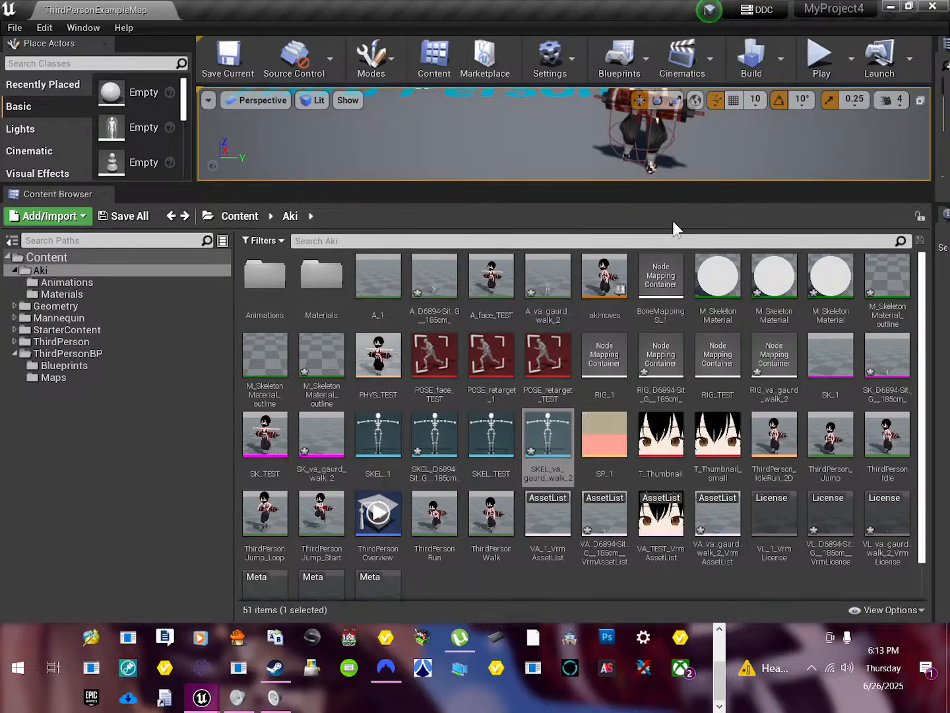
{"action": "left_click_drag", "start_coordinate": [628, 185], "coordinate": [621, 494]}
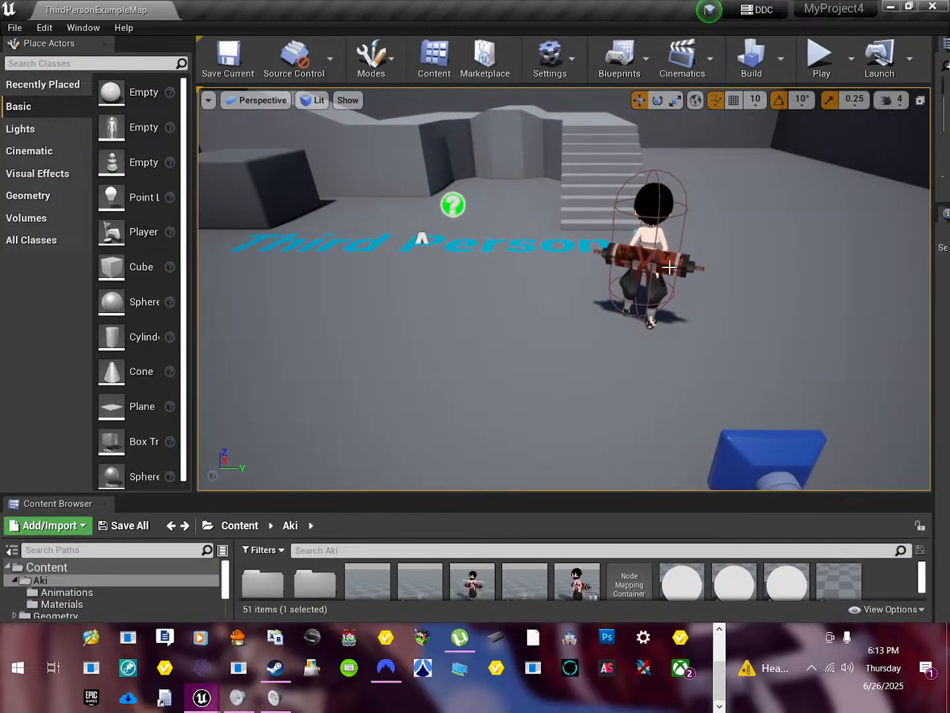
{"action": "middle_click_drag", "start_coordinate": [670, 268], "coordinate": [722, 295]}
{"action": "scroll", "coordinate": [721, 296], "scroll_direction": "up", "scroll_amount": 6}
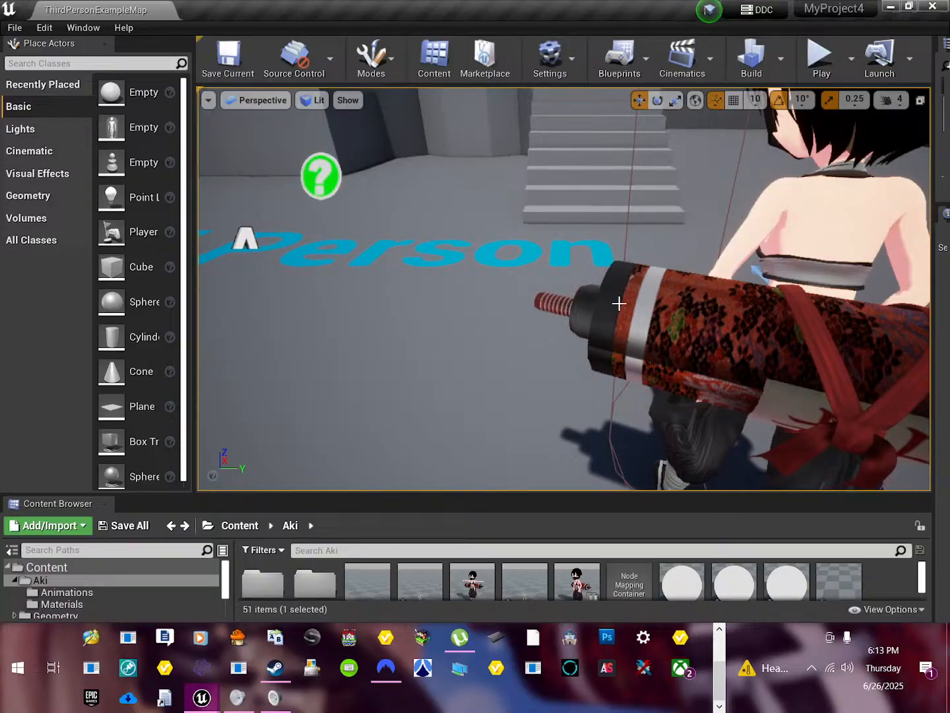
{"action": "scroll", "coordinate": [619, 303], "scroll_direction": "down", "scroll_amount": 5}
{"action": "left_click_drag", "start_coordinate": [658, 495], "coordinate": [646, 294]}
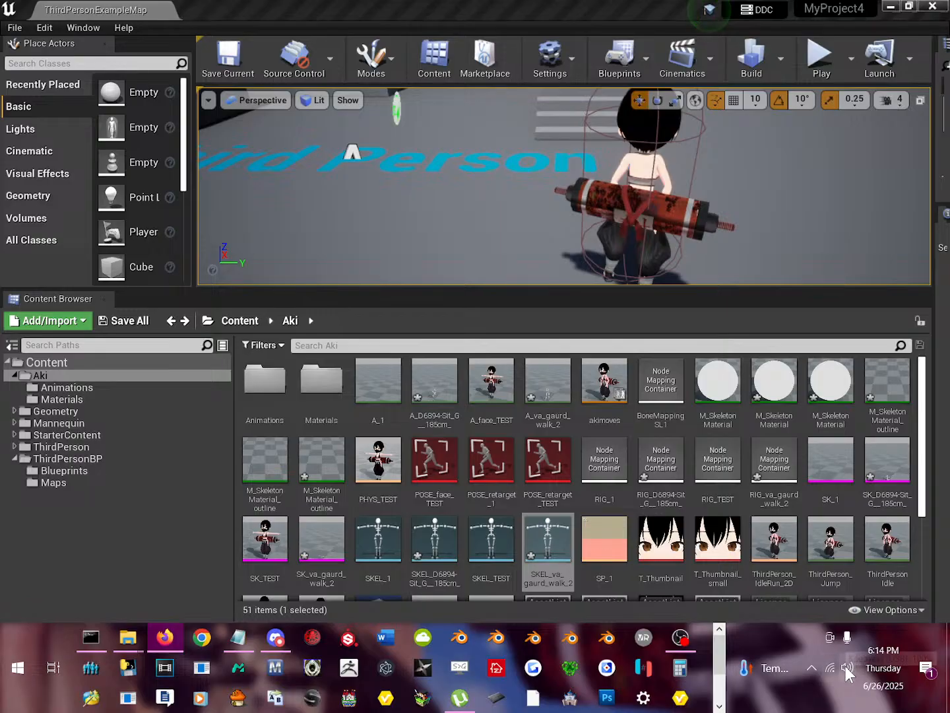
Bring the Sound window with its recording devices in front of the Unreal Editor.
{"action": "left_click_drag", "start_coordinate": [719, 654], "coordinate": [712, 679]}
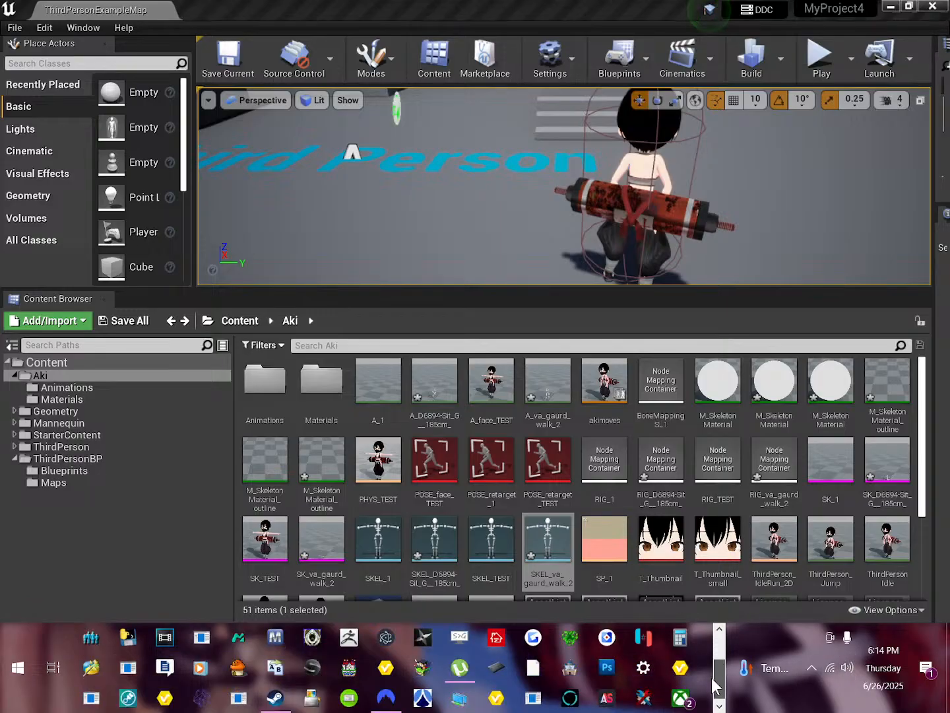
{"action": "left_click", "coordinate": [275, 697]}
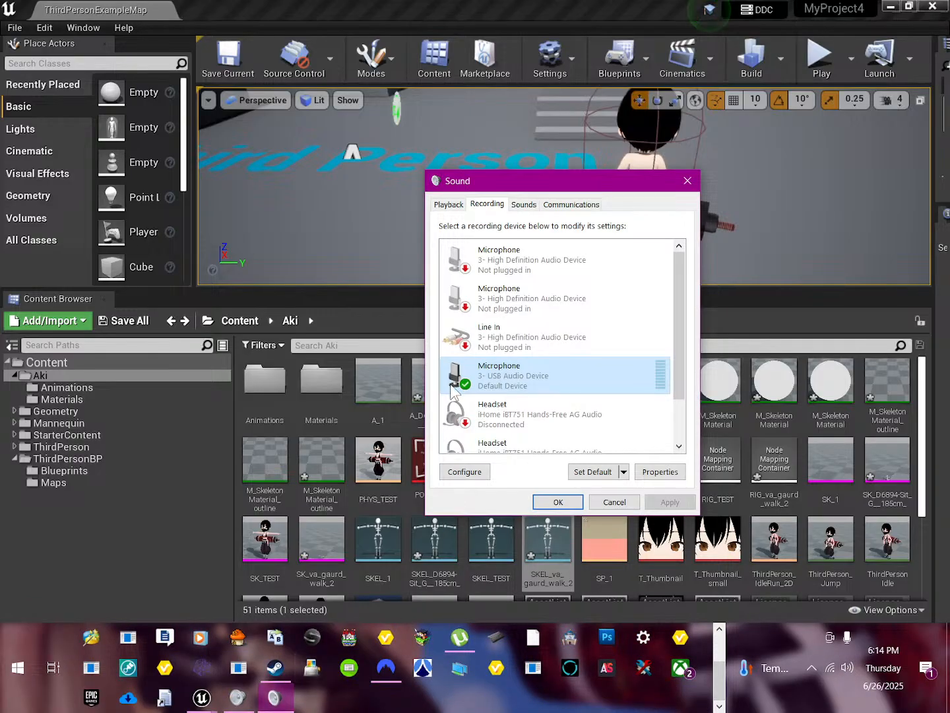
{"action": "right_click", "coordinate": [547, 364]}
{"action": "left_click", "coordinate": [607, 455]}
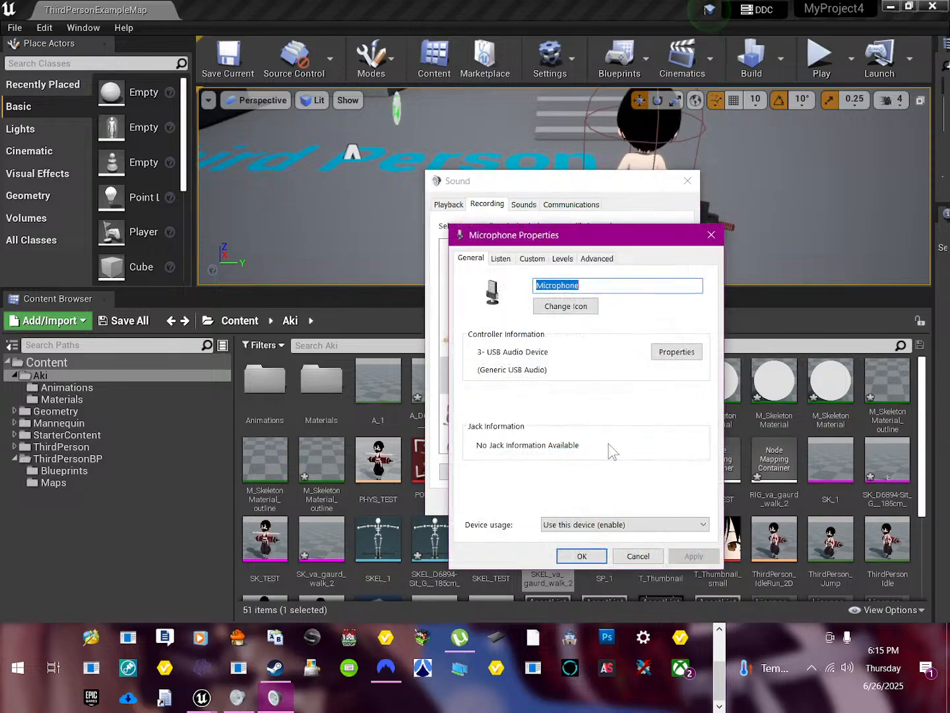
{"action": "left_click", "coordinate": [711, 235]}
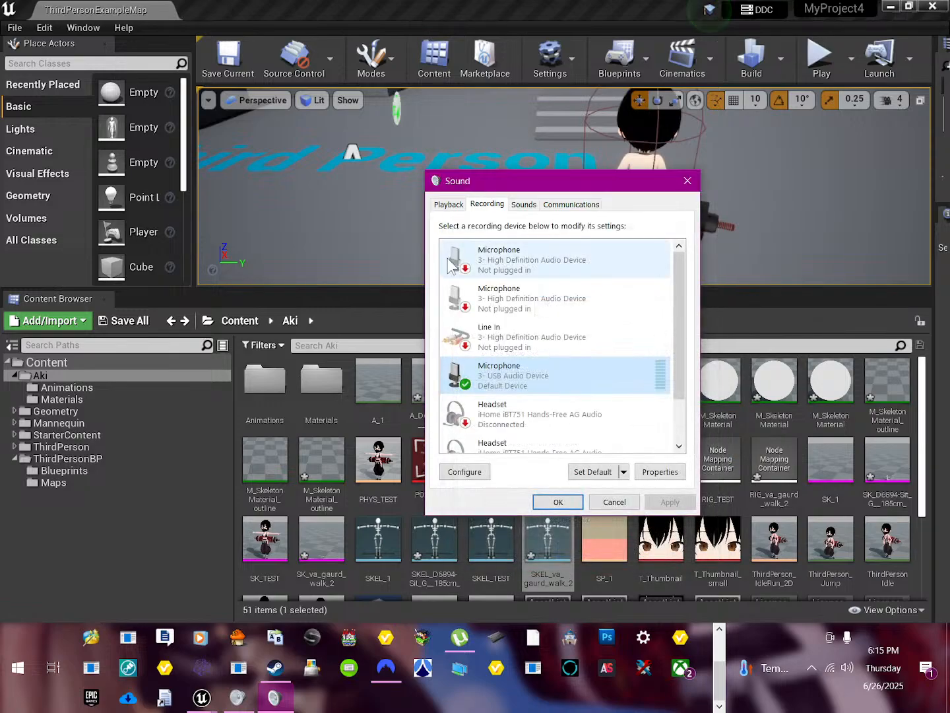
Turn off listening to the default 3- USB Audio Device microphone, apply the change, and close the Sound window.
{"action": "right_click", "coordinate": [484, 365]}
{"action": "left_click", "coordinate": [528, 454]}
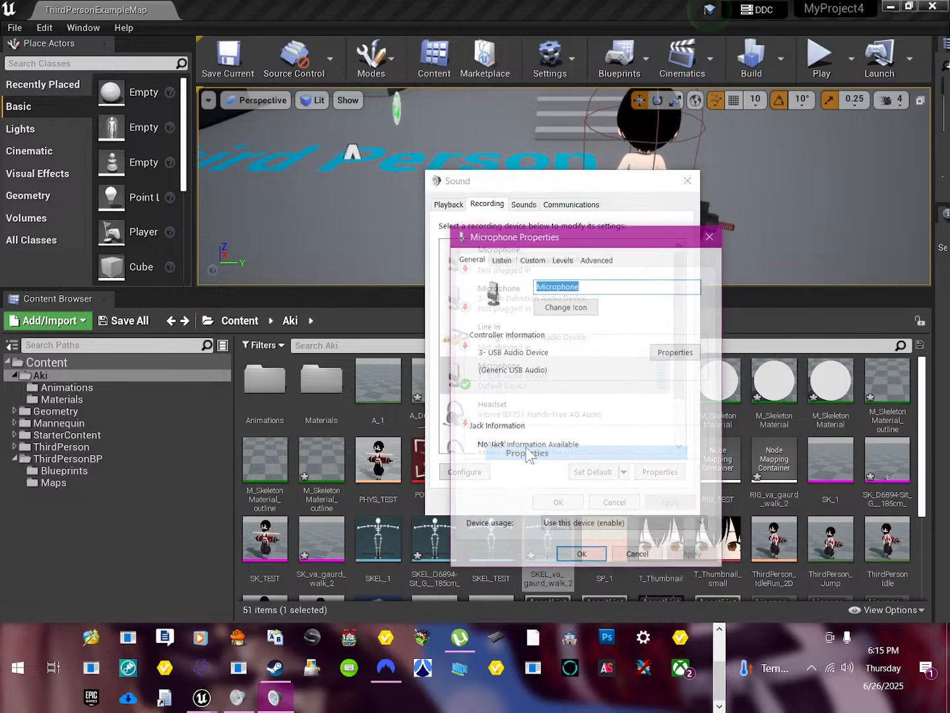
{"action": "left_click", "coordinate": [501, 258]}
{"action": "left_click", "coordinate": [482, 373]}
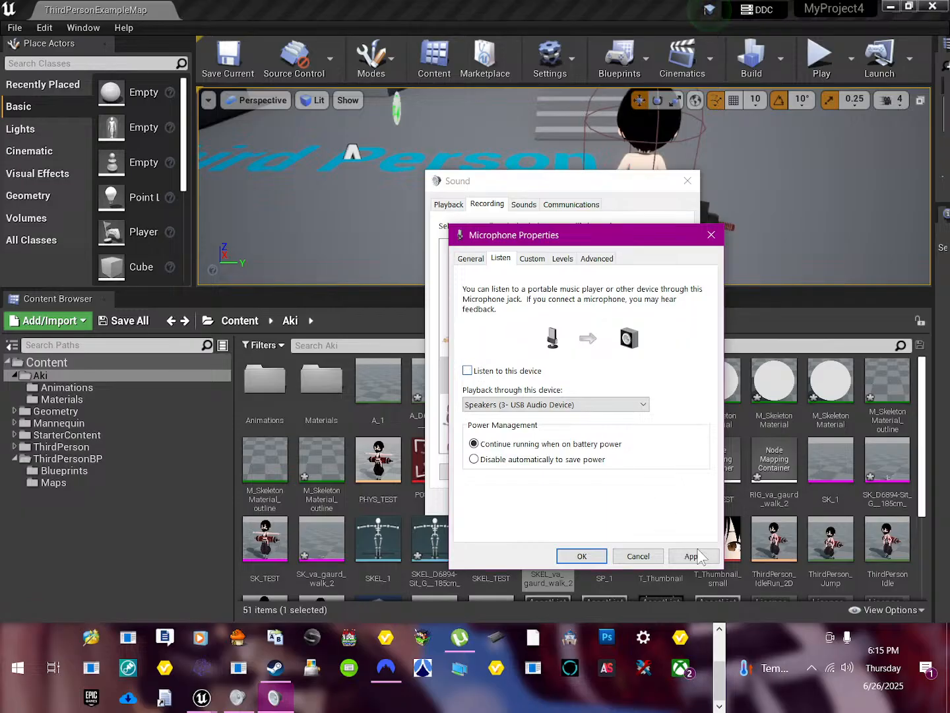
{"action": "left_click", "coordinate": [695, 556]}
{"action": "left_click", "coordinate": [704, 233]}
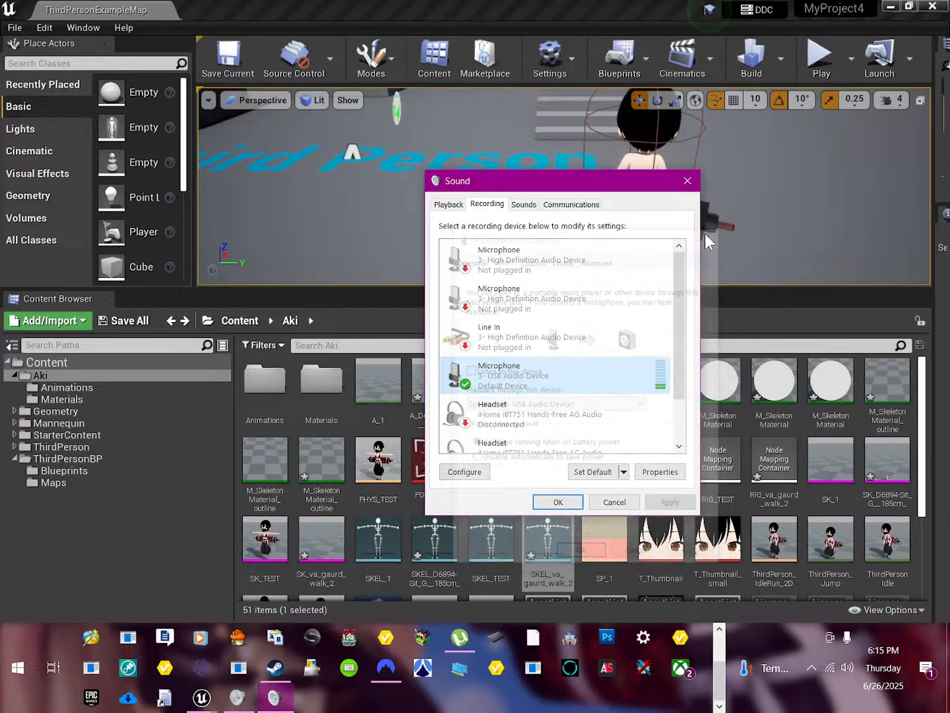
{"action": "left_click", "coordinate": [685, 181]}
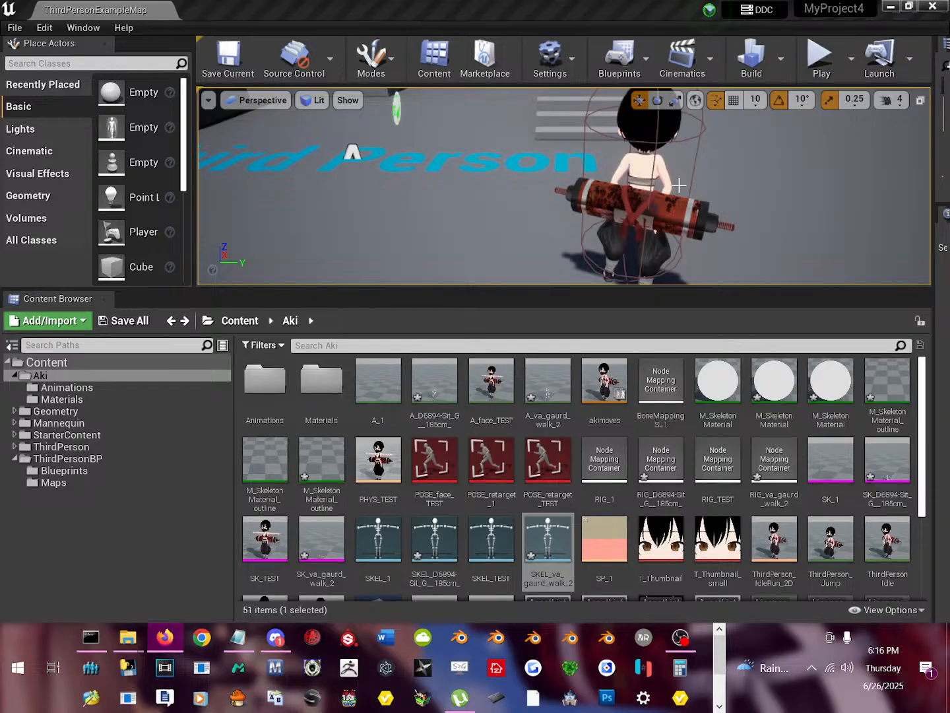
Open the BoneMappingSL1 node mapping container from the Aki folder and examine its source items, source asset and target asset.
{"action": "scroll", "coordinate": [695, 532], "scroll_direction": "down", "scroll_amount": 2}
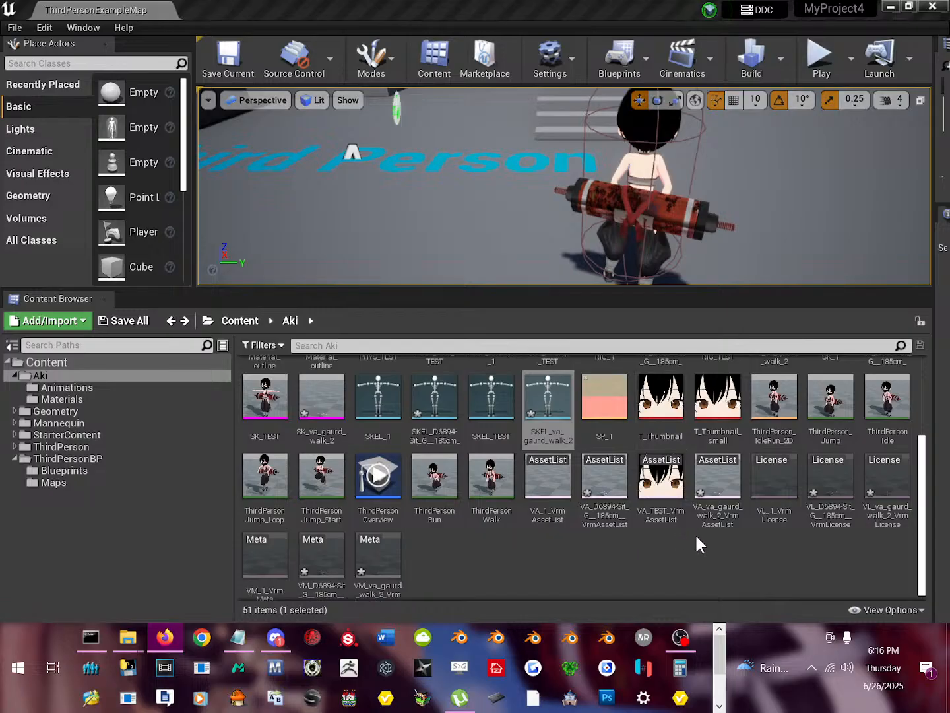
{"action": "scroll", "coordinate": [801, 566], "scroll_direction": "up", "scroll_amount": 2}
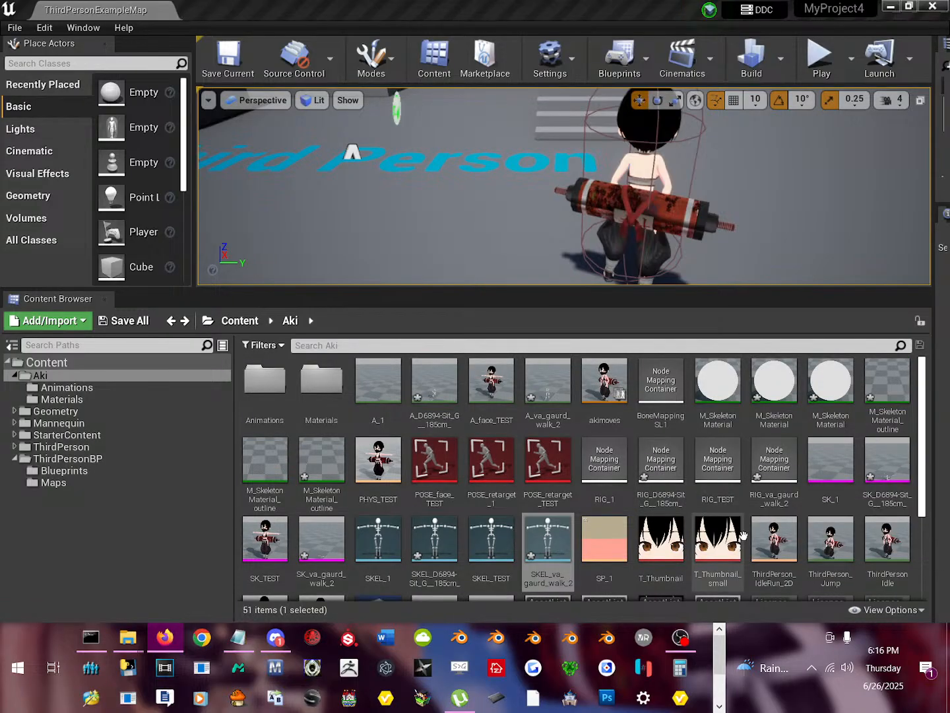
{"action": "double_click", "coordinate": [662, 386]}
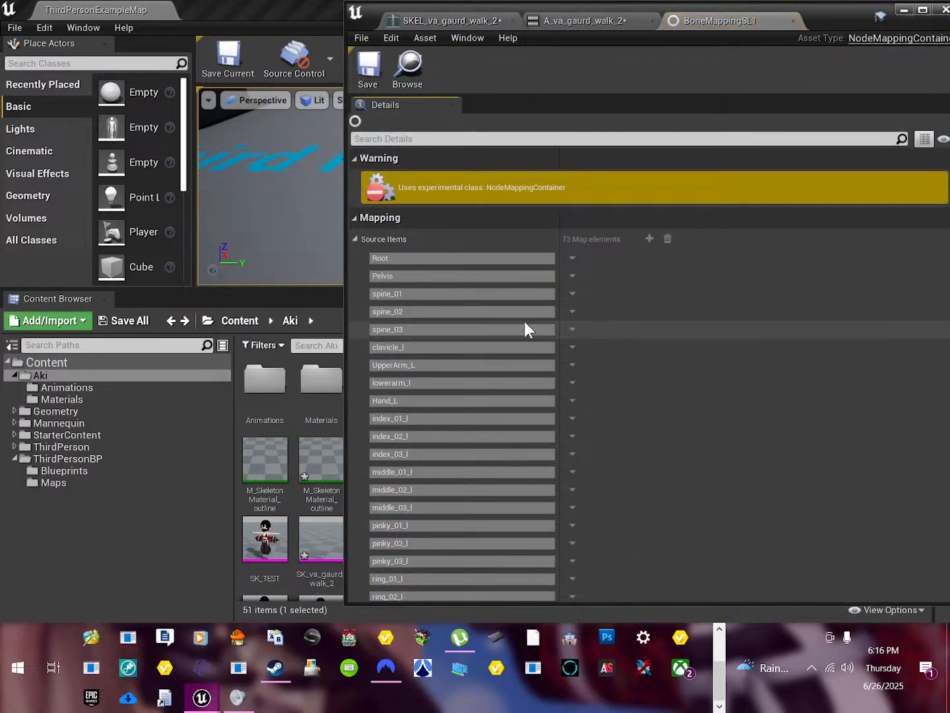
{"action": "scroll", "coordinate": [485, 327], "scroll_direction": "down", "scroll_amount": 3}
{"action": "scroll", "coordinate": [485, 331], "scroll_direction": "up", "scroll_amount": 4}
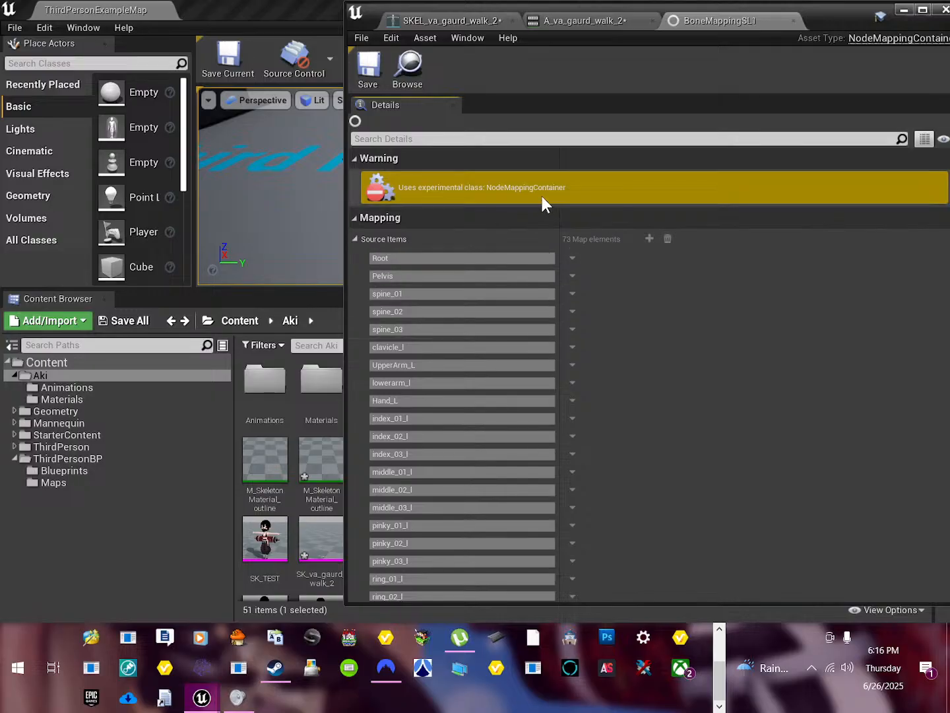
{"action": "scroll", "coordinate": [676, 316], "scroll_direction": "down", "scroll_amount": 3}
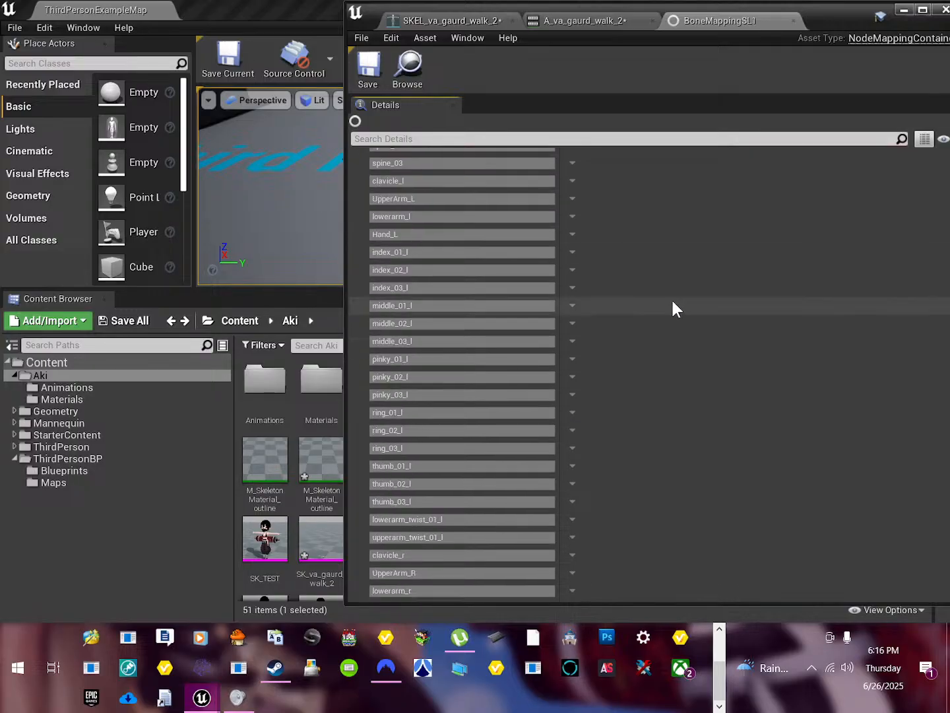
{"action": "scroll", "coordinate": [660, 316], "scroll_direction": "down", "scroll_amount": 10}
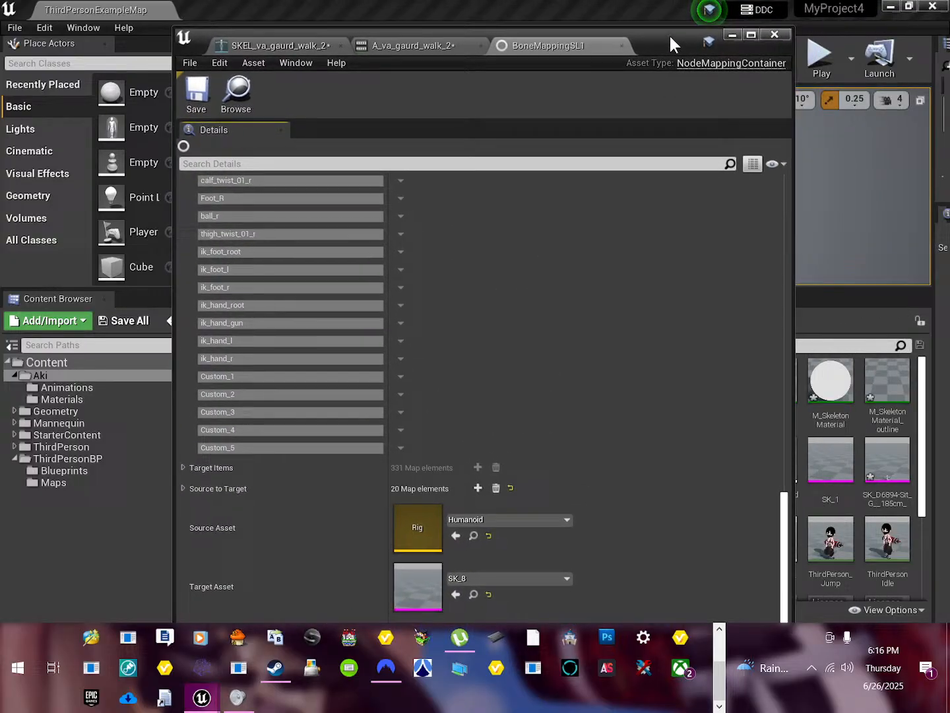
Close the BoneMappingSL1, A_va_gaurd_walk_2 and SKEL_va_gaurd_walk_2 asset editors and exit the Unreal Editor.
{"action": "left_click_drag", "start_coordinate": [841, 12], "coordinate": [669, 38]}
{"action": "left_click", "coordinate": [617, 46]}
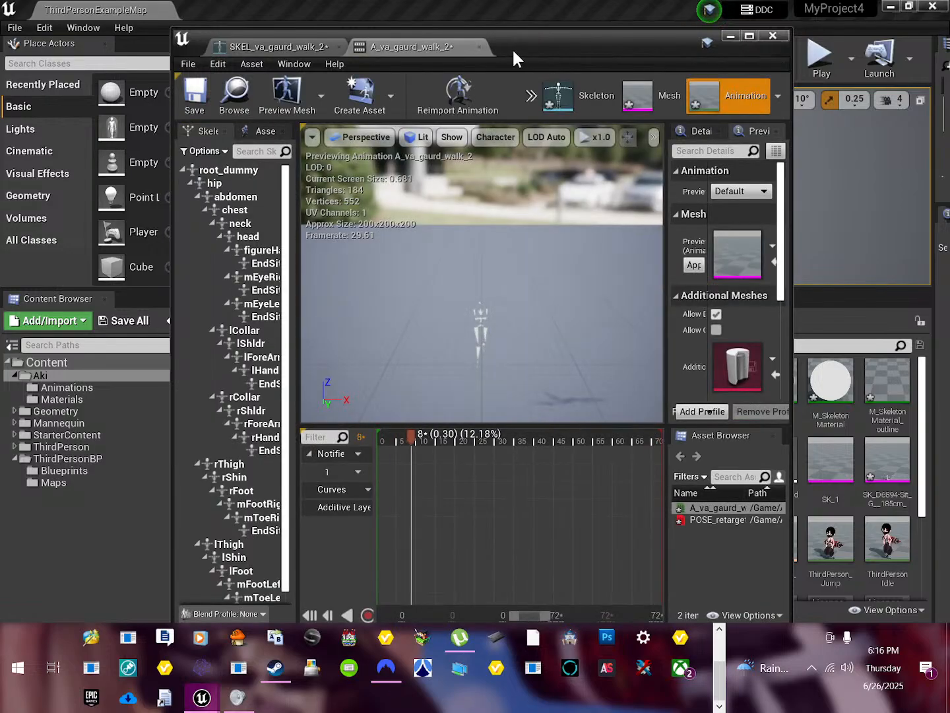
{"action": "left_click", "coordinate": [482, 48]}
{"action": "left_click", "coordinate": [338, 47]}
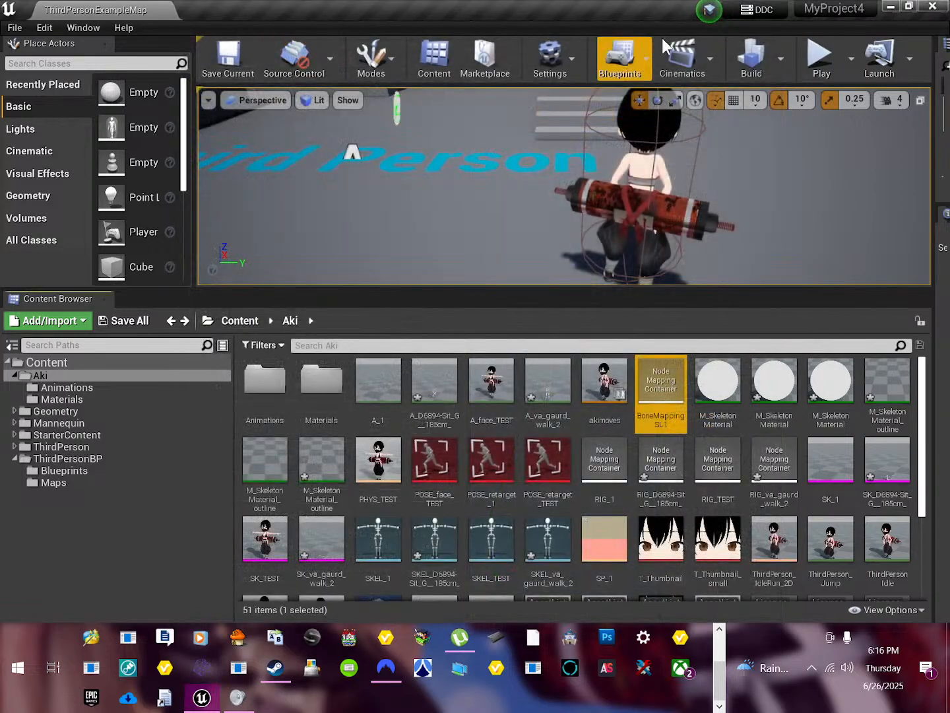
{"action": "left_click", "coordinate": [931, 6]}
{"action": "left_click", "coordinate": [552, 454]}
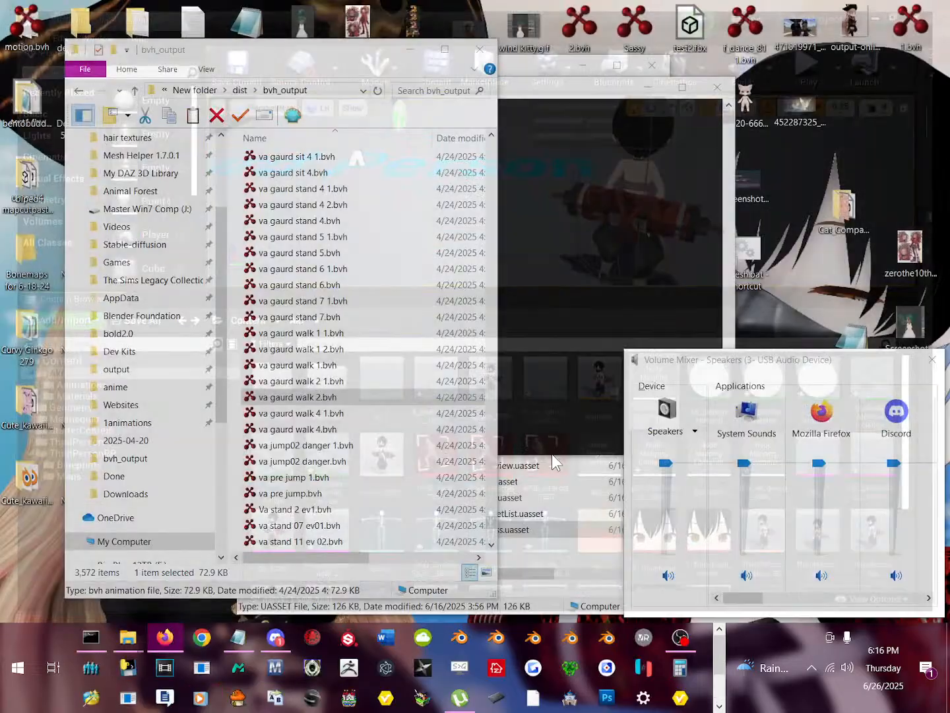
Open the Epic Games Launcher, find the 4.27 MyProject4 in the Unreal Engine library, and try to launch it.
{"action": "scroll", "coordinate": [199, 686], "scroll_direction": "down", "scroll_amount": 2}
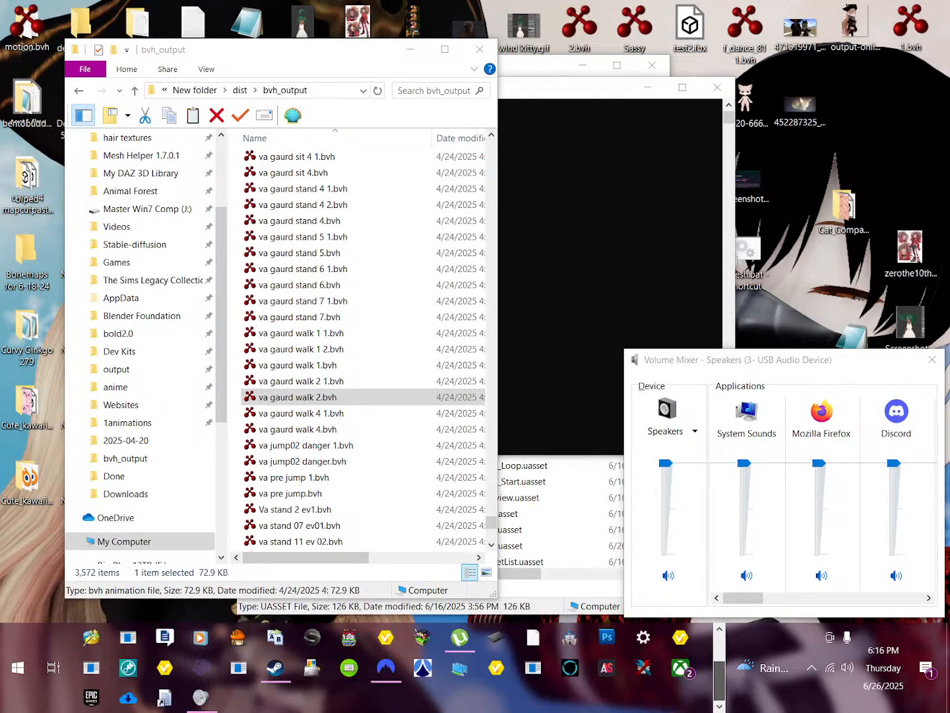
{"action": "left_click", "coordinate": [97, 705]}
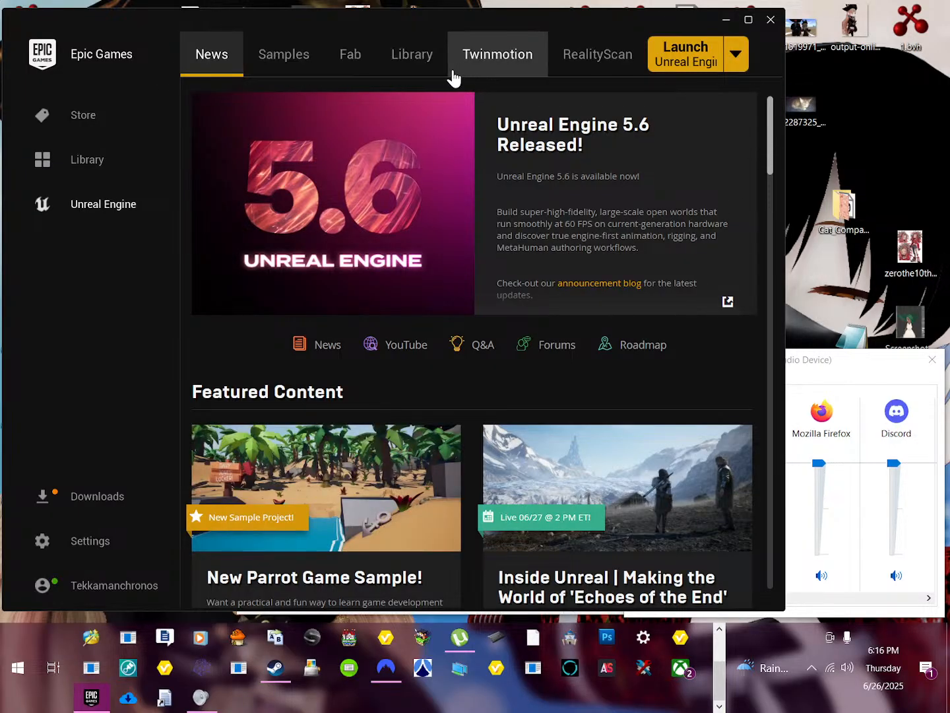
{"action": "left_click", "coordinate": [407, 68]}
{"action": "scroll", "coordinate": [616, 405], "scroll_direction": "down", "scroll_amount": 3}
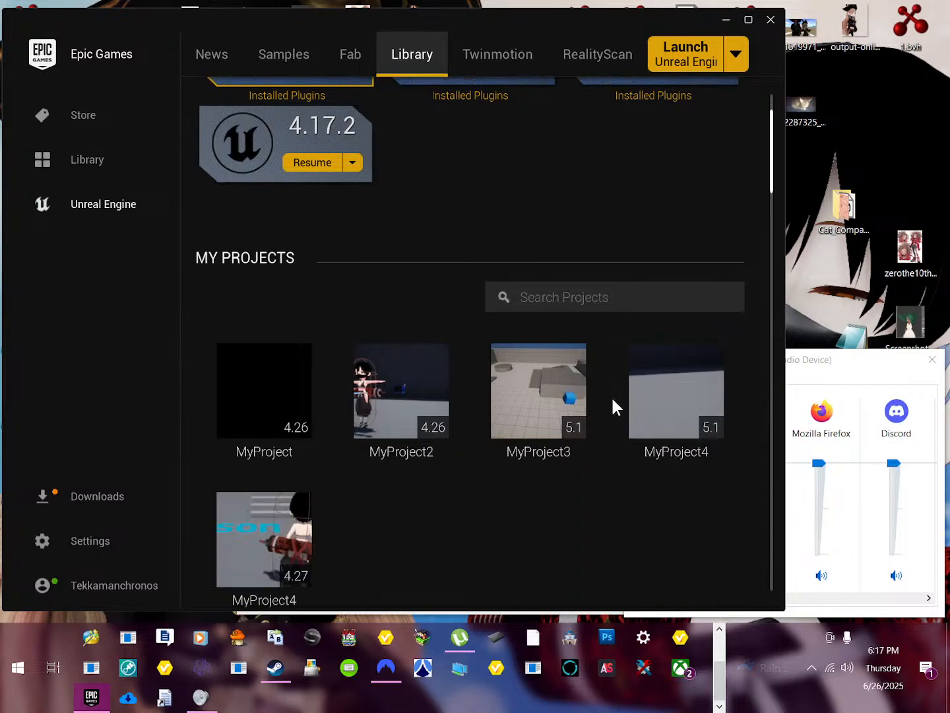
{"action": "double_click", "coordinate": [275, 499]}
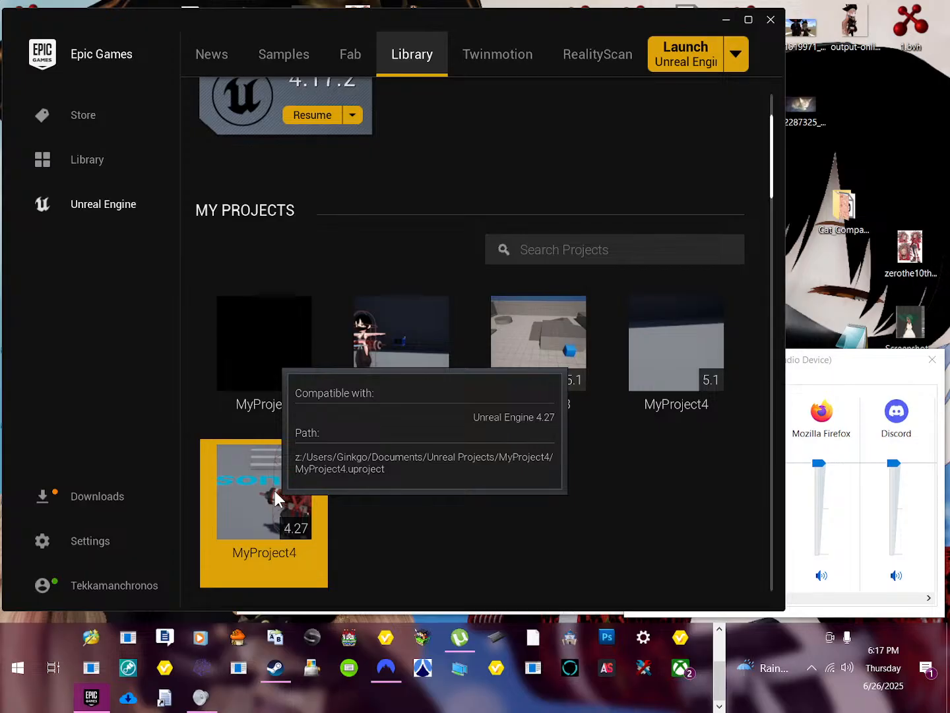
{"action": "double_click", "coordinate": [275, 493]}
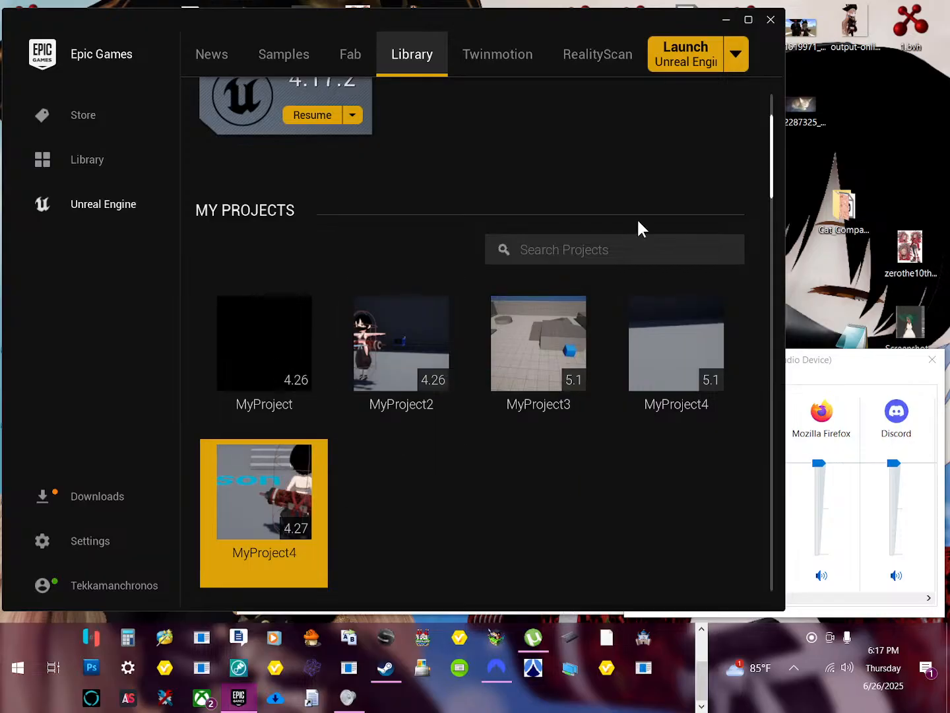
Clear the launcher off the screen, close the Command Prompt window, and bring the Aki folder window to the front.
{"action": "left_click", "coordinate": [232, 709]}
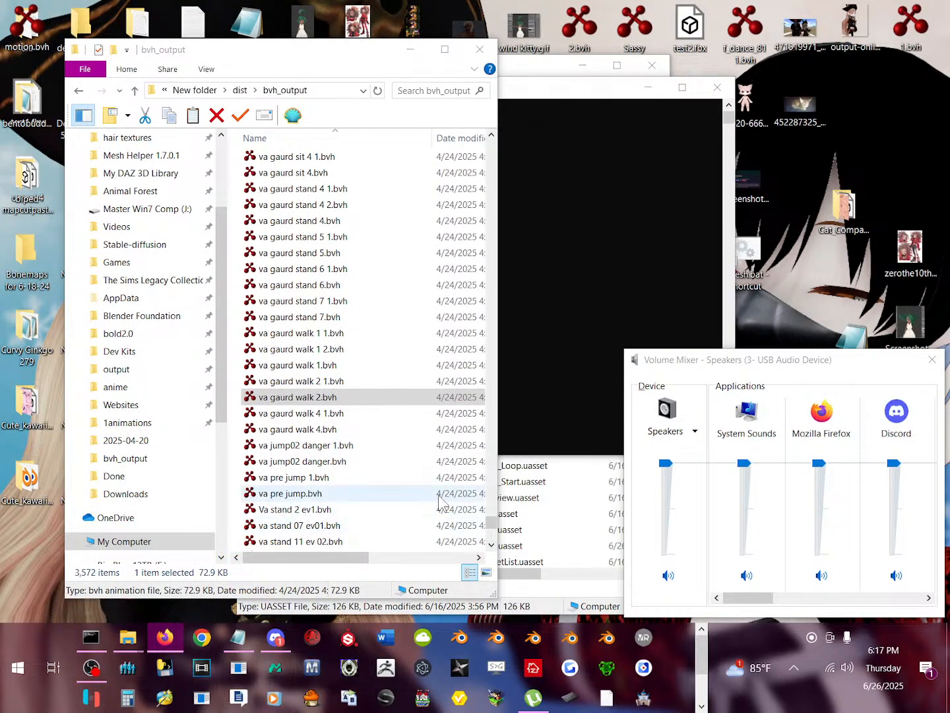
{"action": "left_click", "coordinate": [560, 97]}
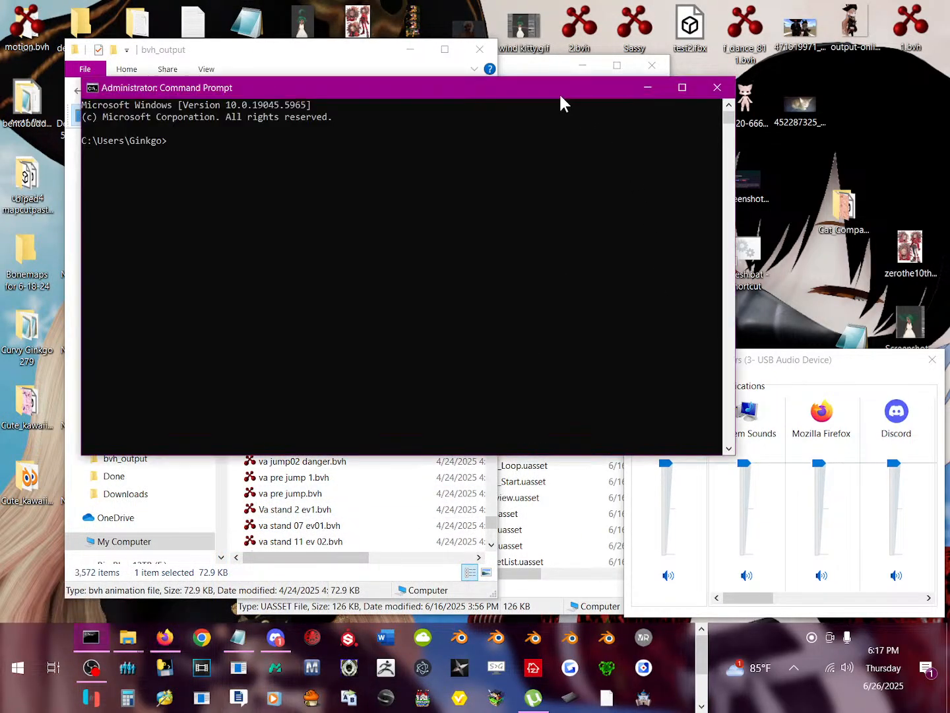
{"action": "left_click", "coordinate": [713, 91]}
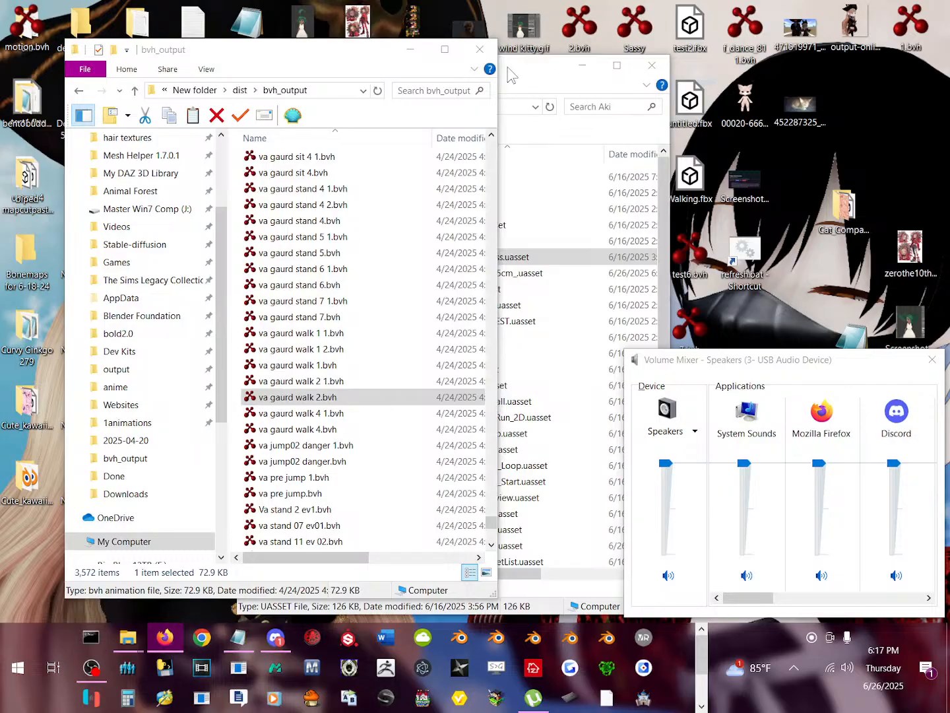
{"action": "left_click", "coordinate": [520, 86]}
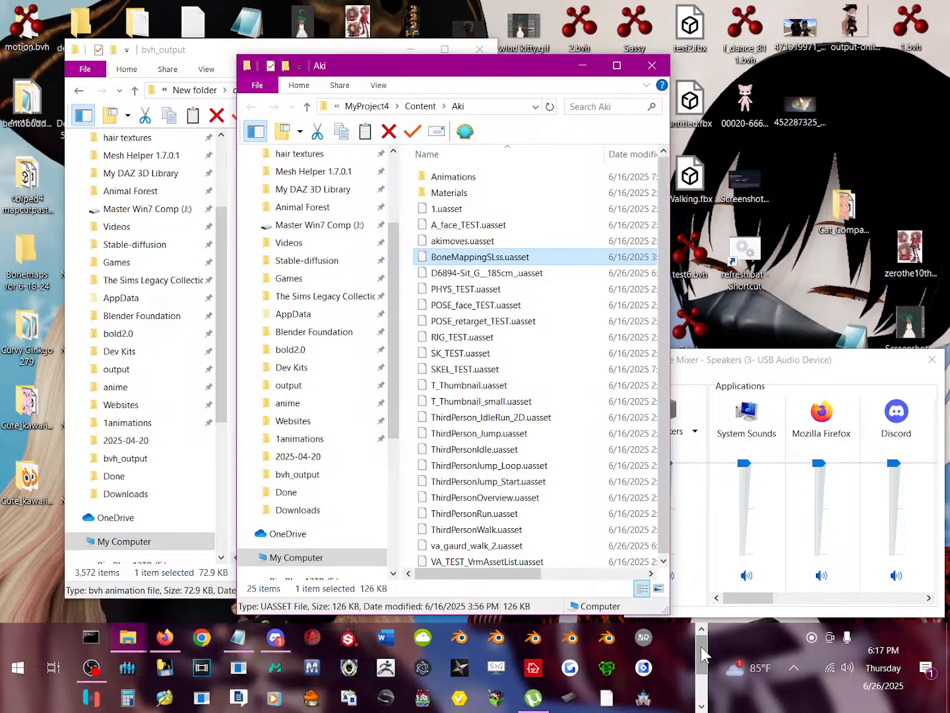
Return to the Epic Games Launcher and launch the 4.27 MyProject4 project.
{"action": "scroll", "coordinate": [701, 646], "scroll_direction": "down", "scroll_amount": 2}
{"action": "left_click", "coordinate": [239, 698]}
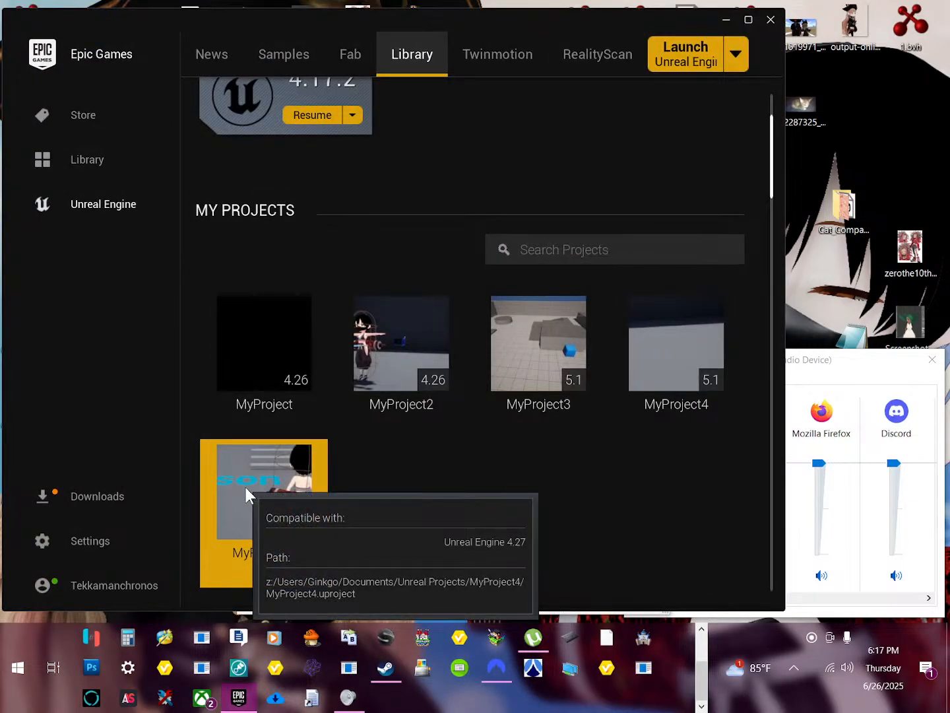
{"action": "double_click", "coordinate": [245, 489]}
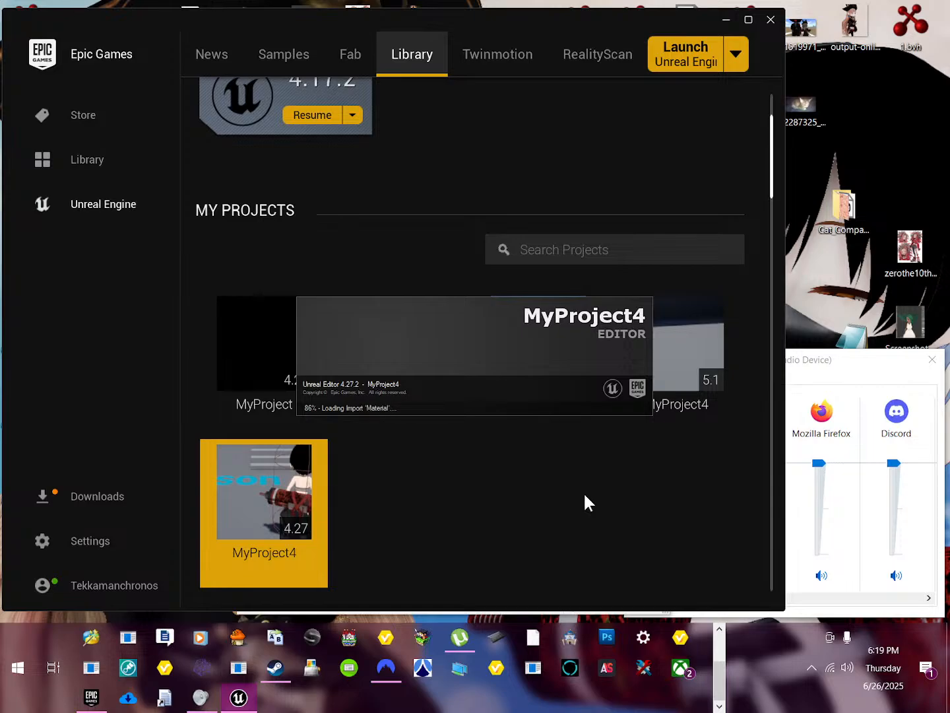
{"action": "mouse_move", "coordinate": [663, 359]}
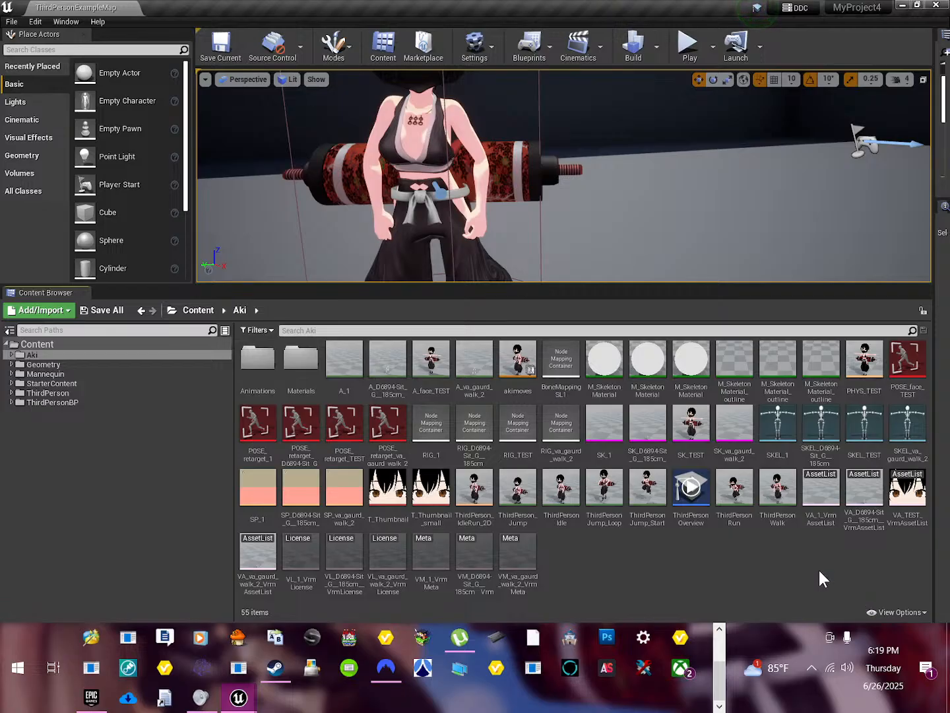
{"action": "left_click", "coordinate": [719, 650]}
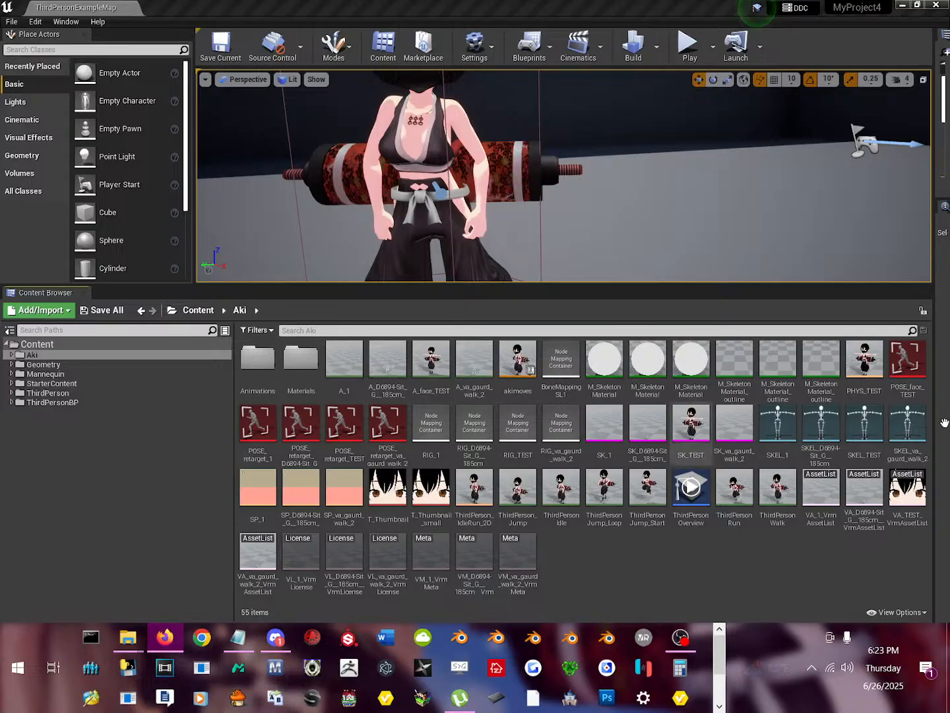
{"action": "left_click", "coordinate": [736, 567]}
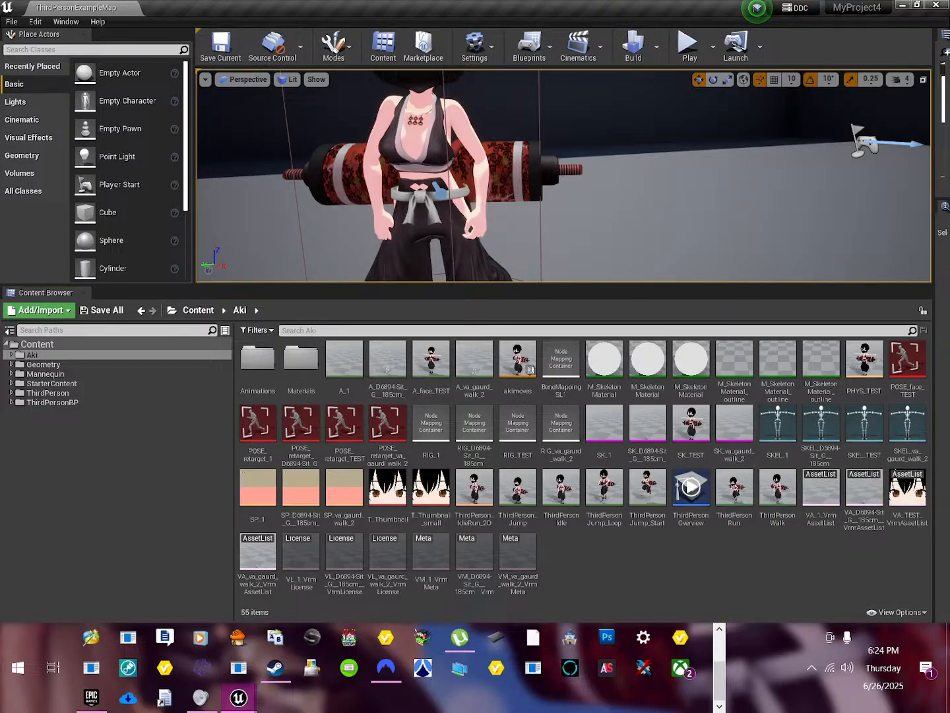
Pull the level viewport back to view the whole character from the front with the surrounding floor.
{"action": "scroll", "coordinate": [500, 240], "scroll_direction": "down", "scroll_amount": 6}
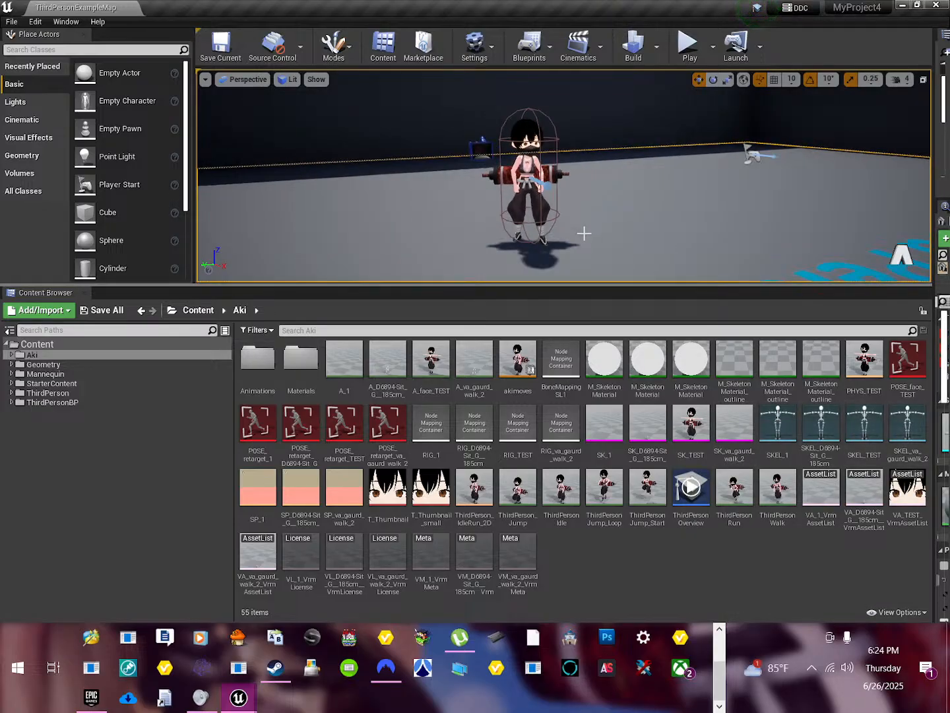
{"action": "scroll", "coordinate": [585, 233], "scroll_direction": "up", "scroll_amount": 1}
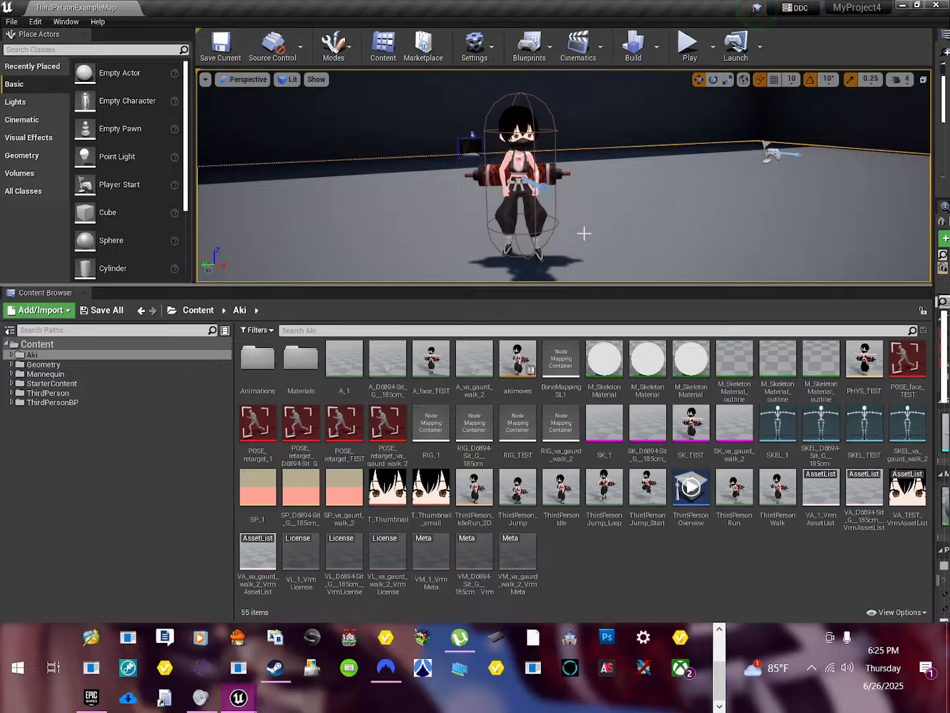
{"action": "scroll", "coordinate": [572, 193], "scroll_direction": "up", "scroll_amount": 3}
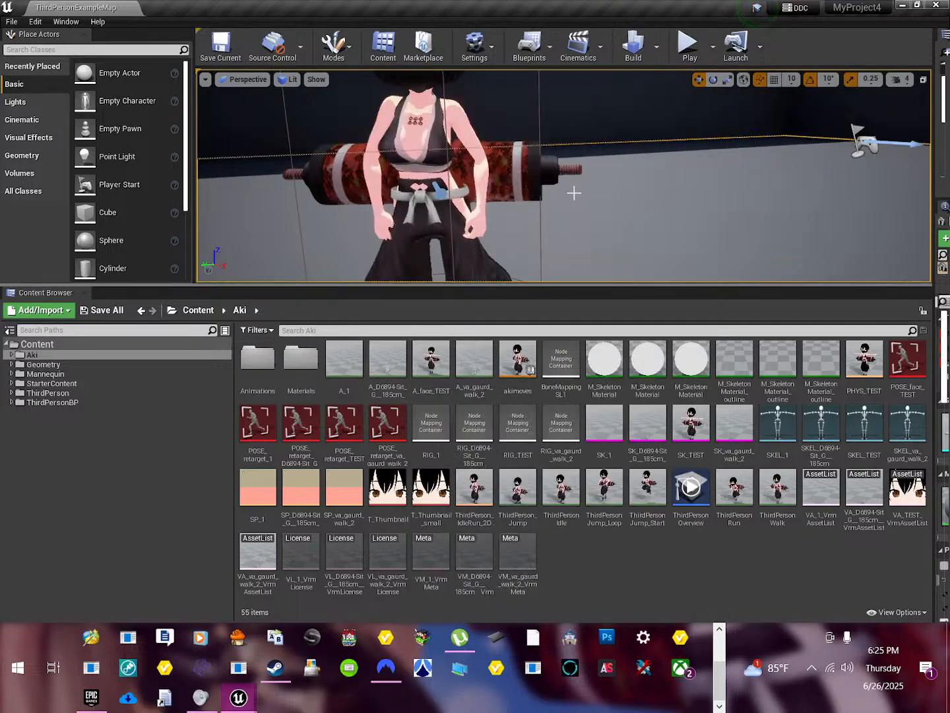
{"action": "scroll", "coordinate": [574, 193], "scroll_direction": "down", "scroll_amount": 5}
{"action": "middle_click_drag", "start_coordinate": [585, 159], "coordinate": [530, 170]}
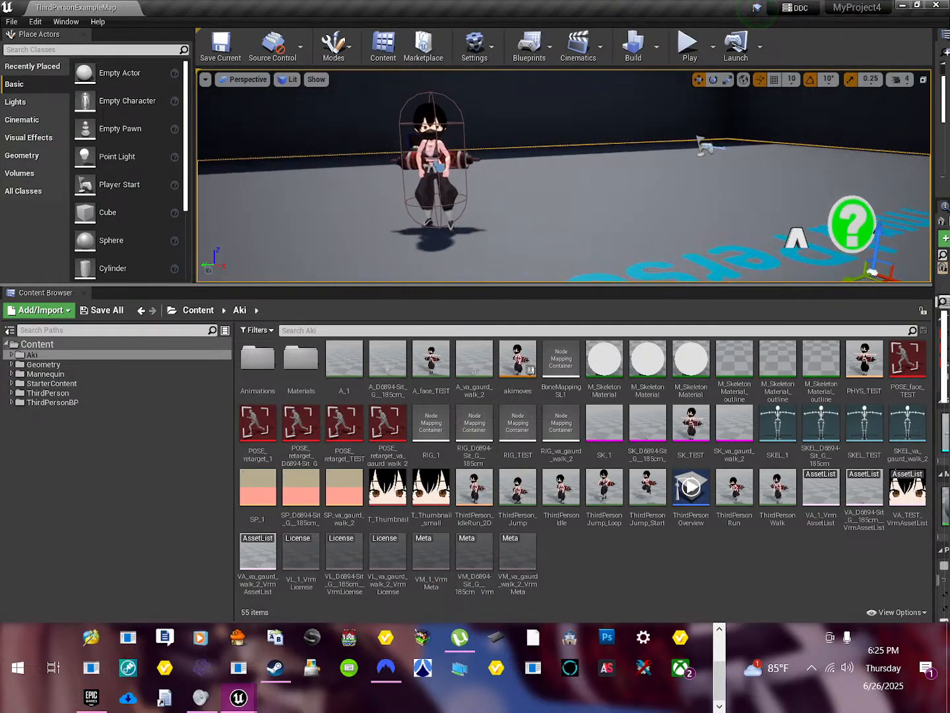
Bring the level viewport in for a closer front view of the character's masked face and upper body.
{"action": "scroll", "coordinate": [530, 169], "scroll_direction": "up", "scroll_amount": 4}
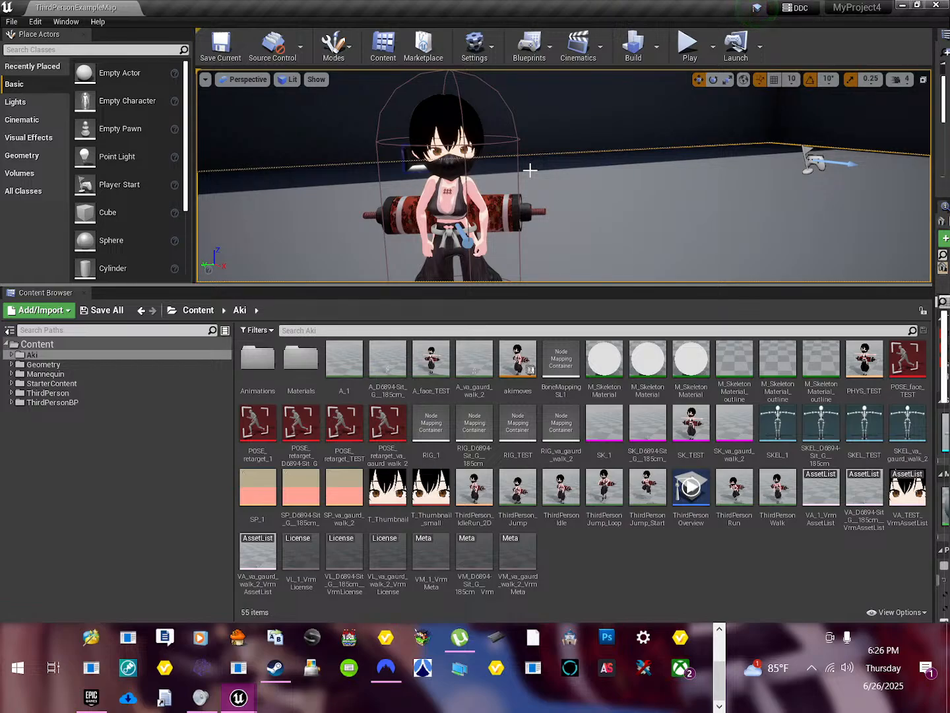
{"action": "scroll", "coordinate": [579, 169], "scroll_direction": "down", "scroll_amount": 5}
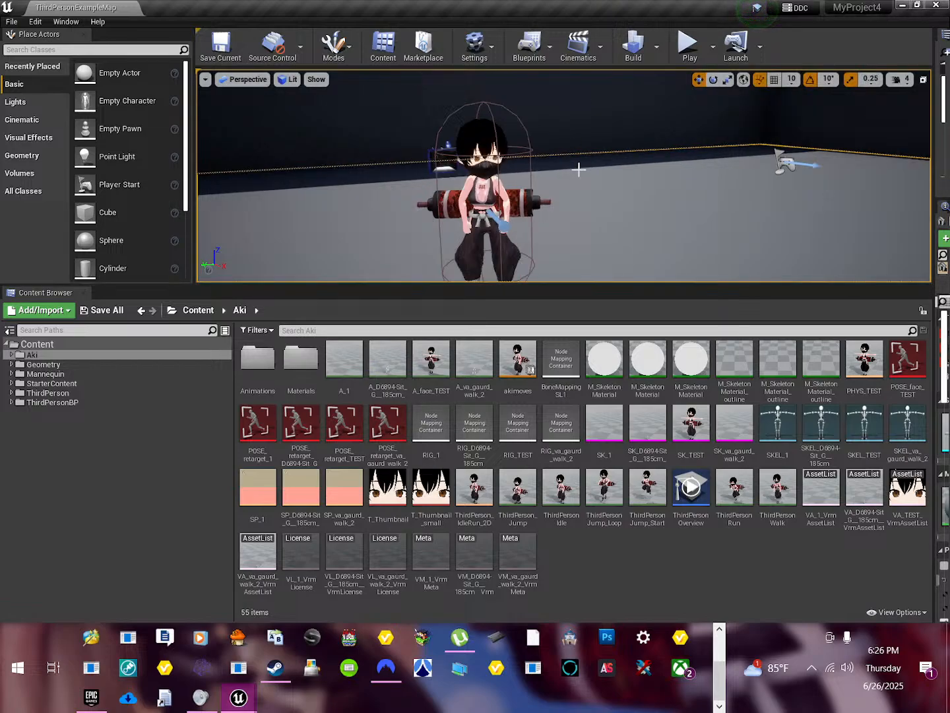
{"action": "right_click_drag", "start_coordinate": [681, 219], "coordinate": [639, 218]}
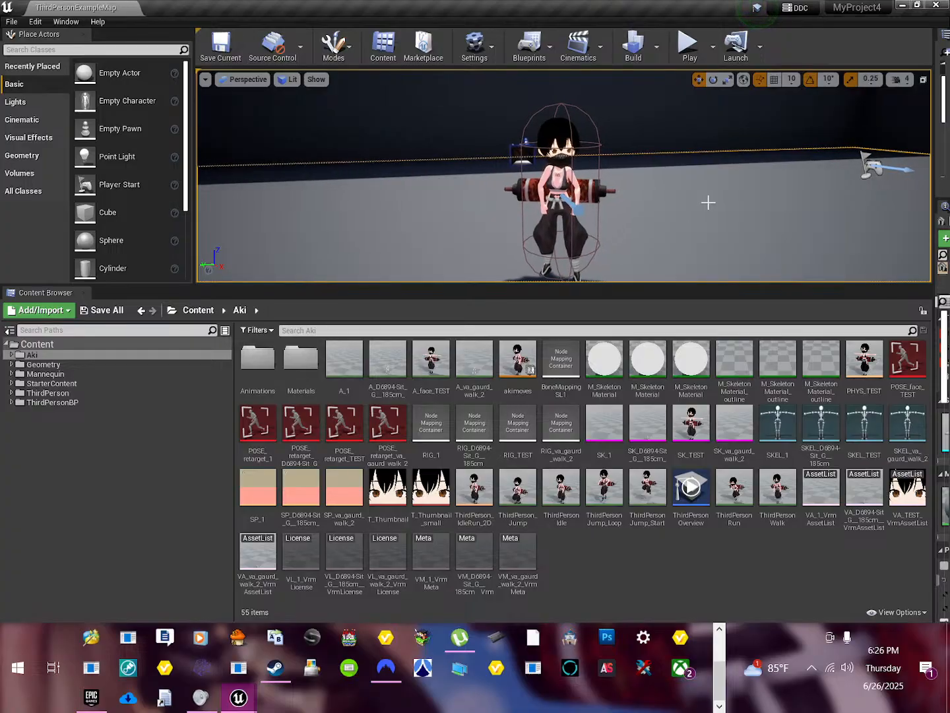
{"action": "mouse_move", "coordinate": [721, 187]}
{"action": "right_mouse_down"}
{"action": "mouse_move", "coordinate": [722, 228]}
{"action": "mouse_move", "coordinate": [721, 187]}
{"action": "right_mouse_up"}
{"action": "scroll", "coordinate": [667, 191], "scroll_direction": "up", "scroll_amount": 2}
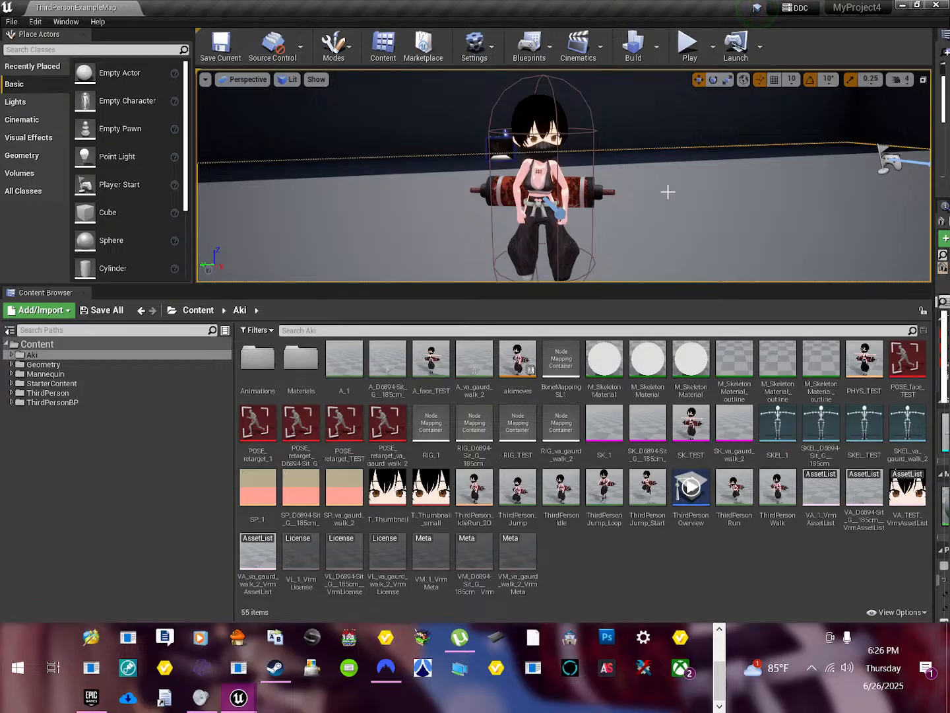
{"action": "right_click_drag", "start_coordinate": [574, 150], "coordinate": [641, 135]}
{"action": "scroll", "coordinate": [622, 161], "scroll_direction": "up", "scroll_amount": 2}
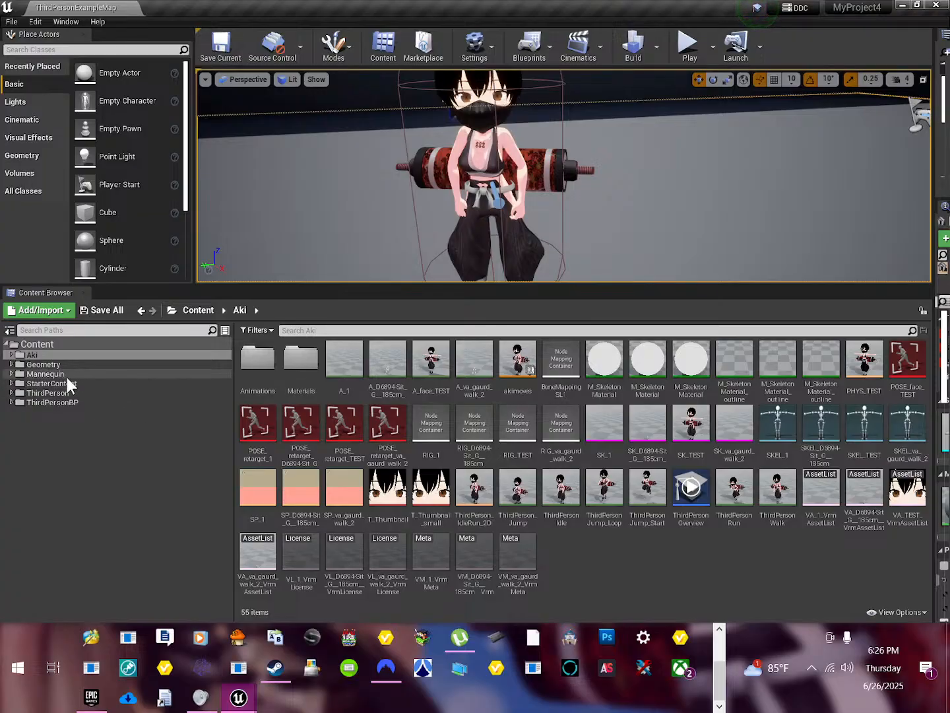
Expand the Aki folder under Content and open the SKEL_D6894-Sit_G__185cm_ skeleton asset.
{"action": "left_click", "coordinate": [70, 364]}
{"action": "left_click", "coordinate": [26, 344]}
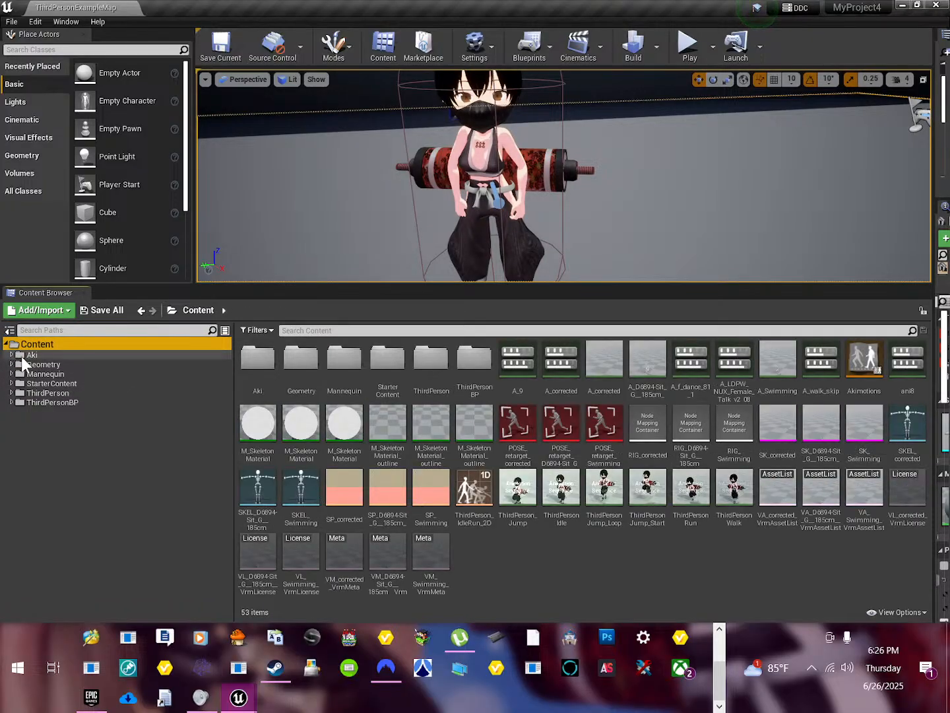
{"action": "double_click", "coordinate": [27, 355]}
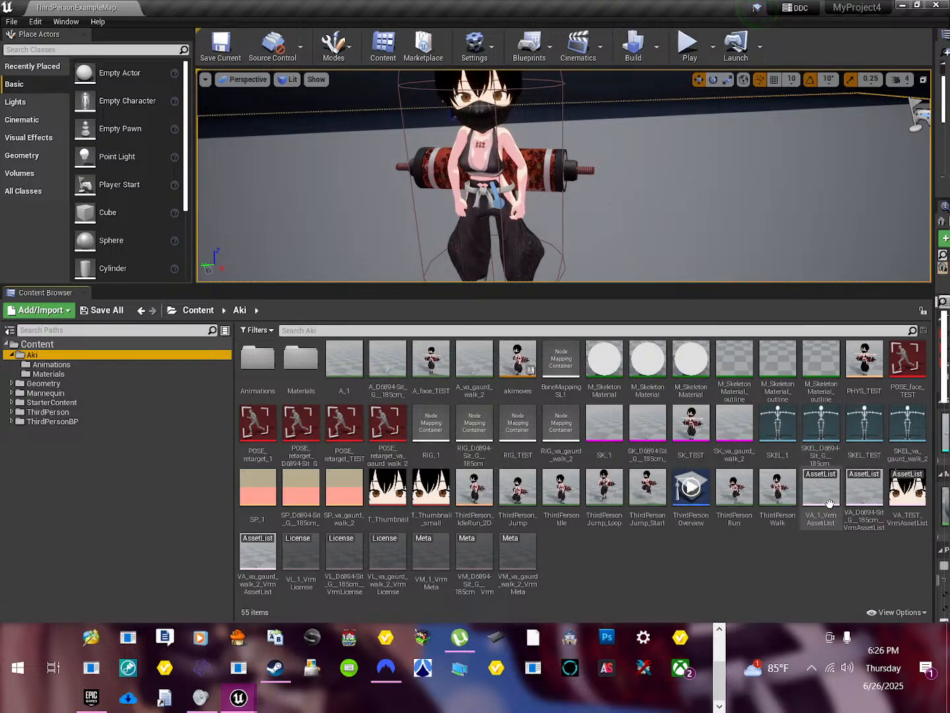
{"action": "double_click", "coordinate": [819, 431]}
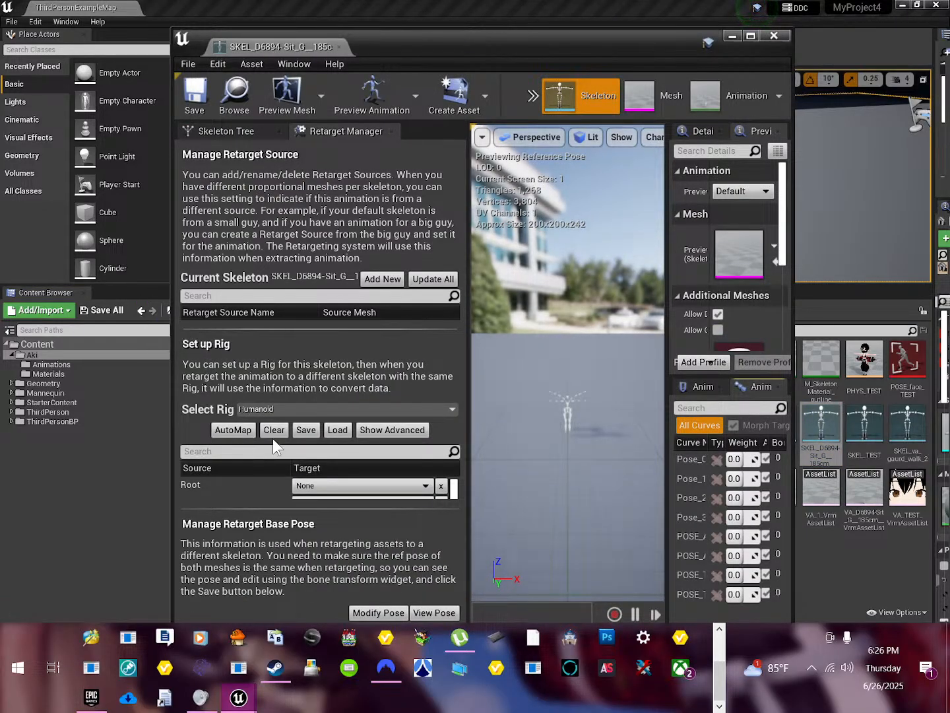
Select the Humanoid rig for the skeleton in its retarget setup and try to save the asset.
{"action": "left_click", "coordinate": [308, 409]}
{"action": "left_click", "coordinate": [308, 408]}
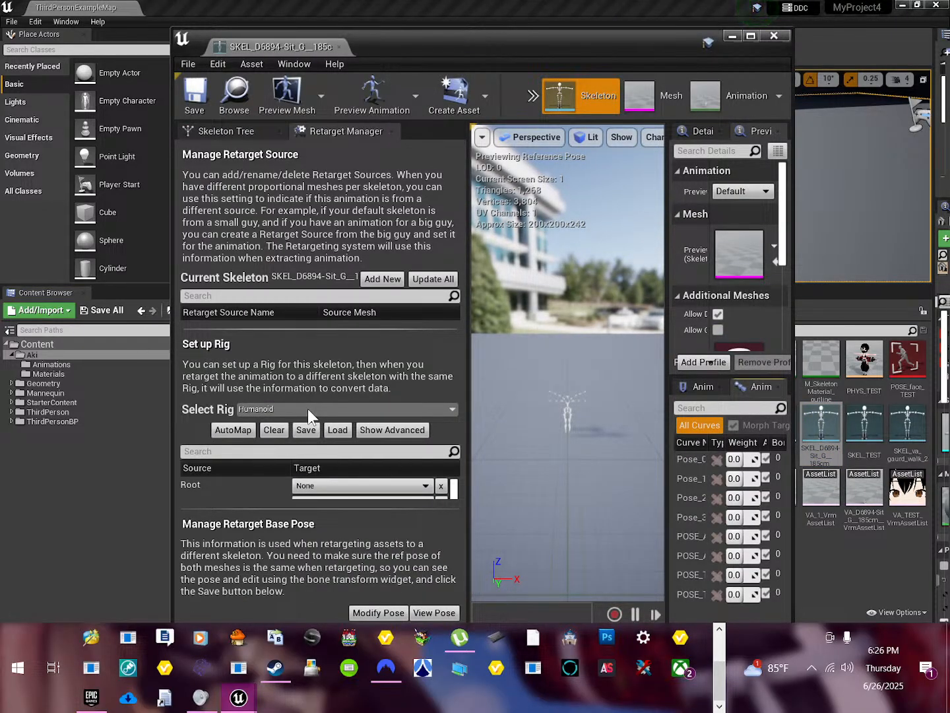
{"action": "left_click", "coordinate": [347, 410]}
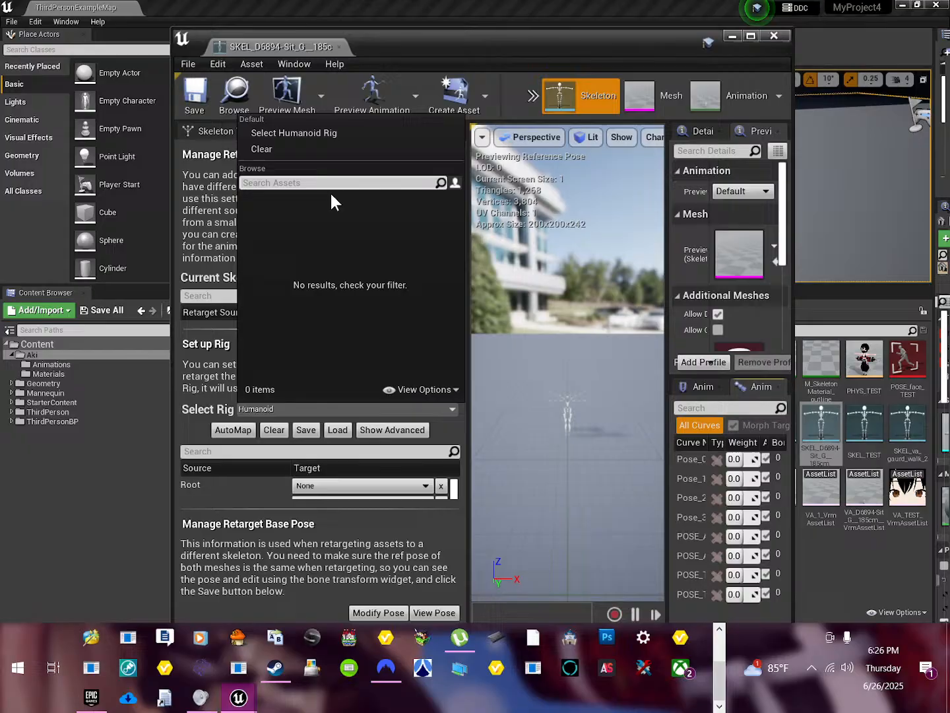
{"action": "left_click", "coordinate": [292, 134]}
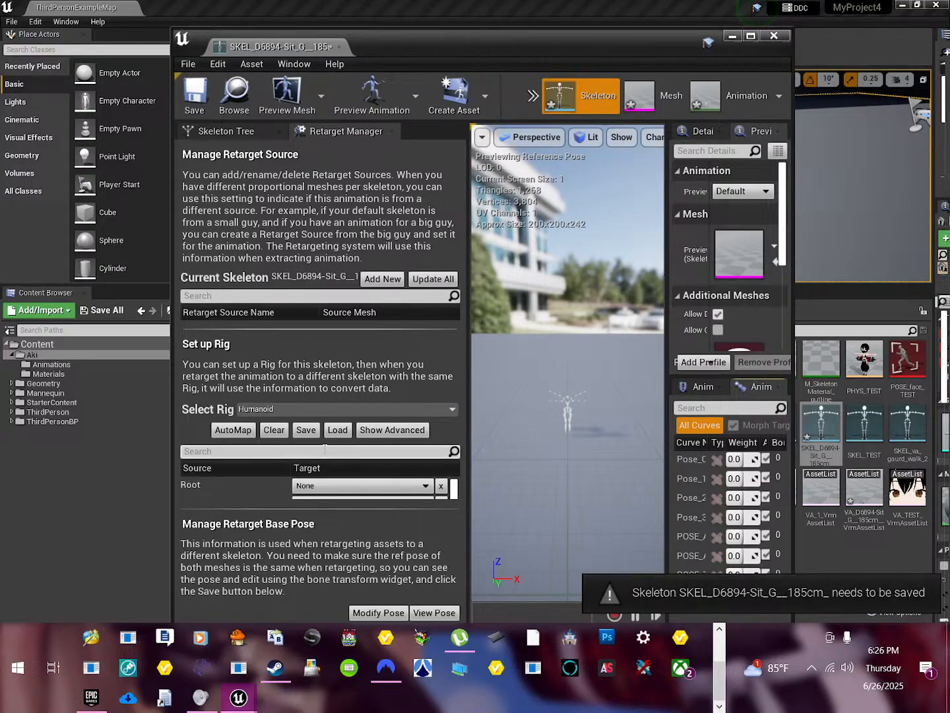
{"action": "left_click", "coordinate": [198, 94]}
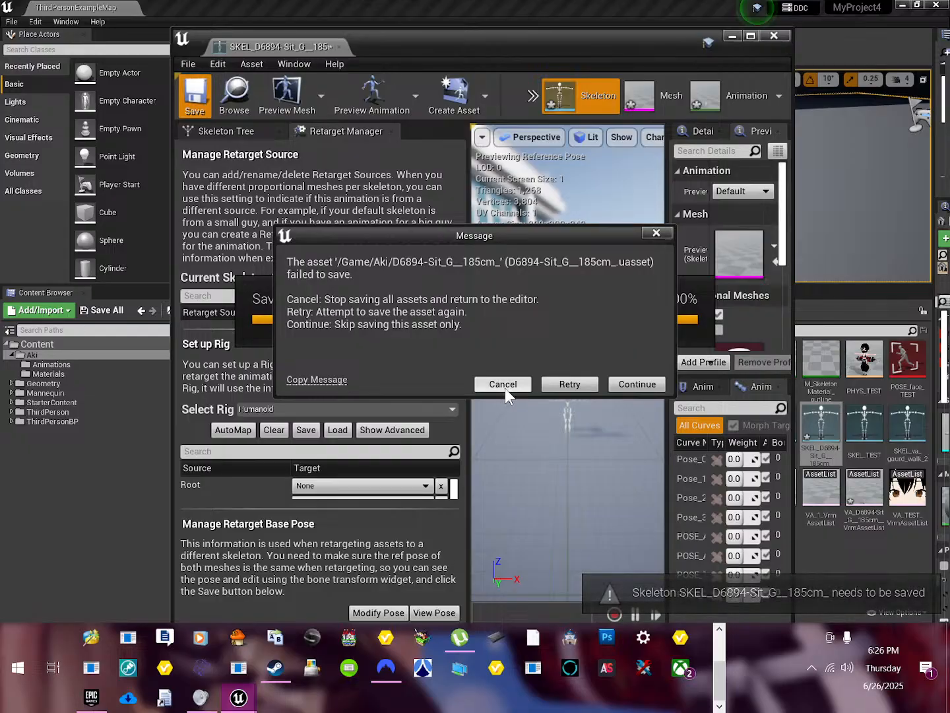
{"action": "left_click", "coordinate": [522, 389]}
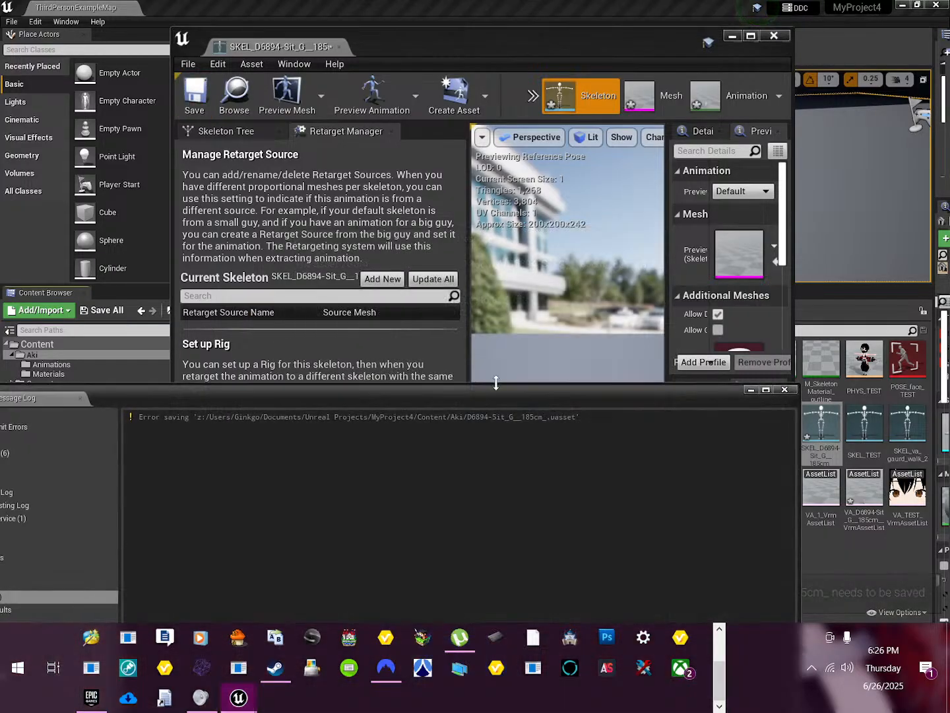
{"action": "left_click", "coordinate": [778, 390]}
Load the first BoneMapping SL1 mapping into the skeleton's rig, update all retarget source poses, and close the skeleton editor.
{"action": "left_click", "coordinate": [337, 430]}
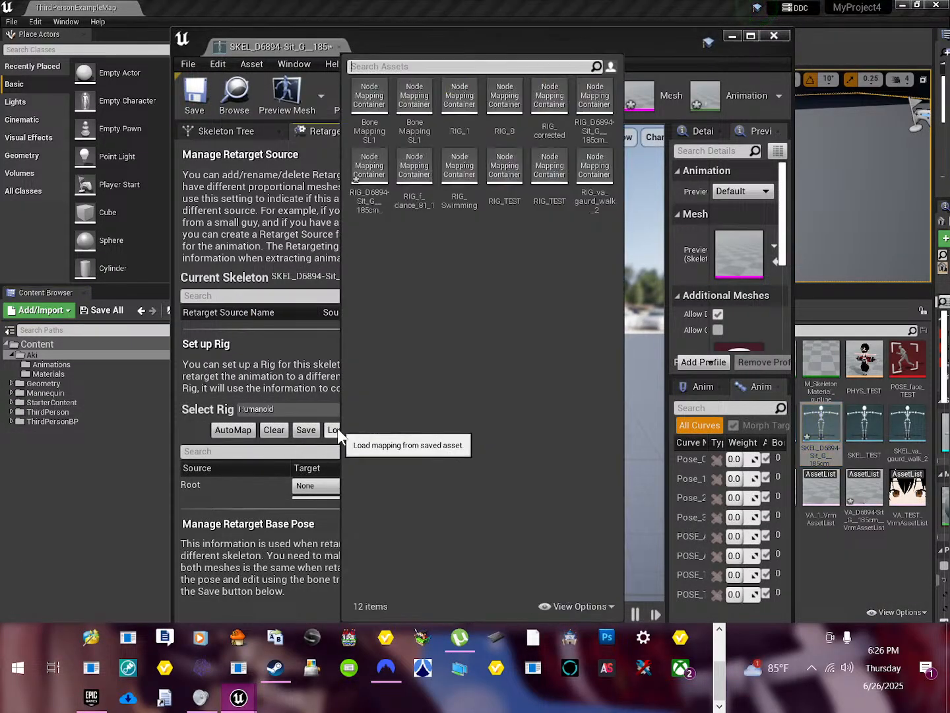
{"action": "double_click", "coordinate": [377, 113]}
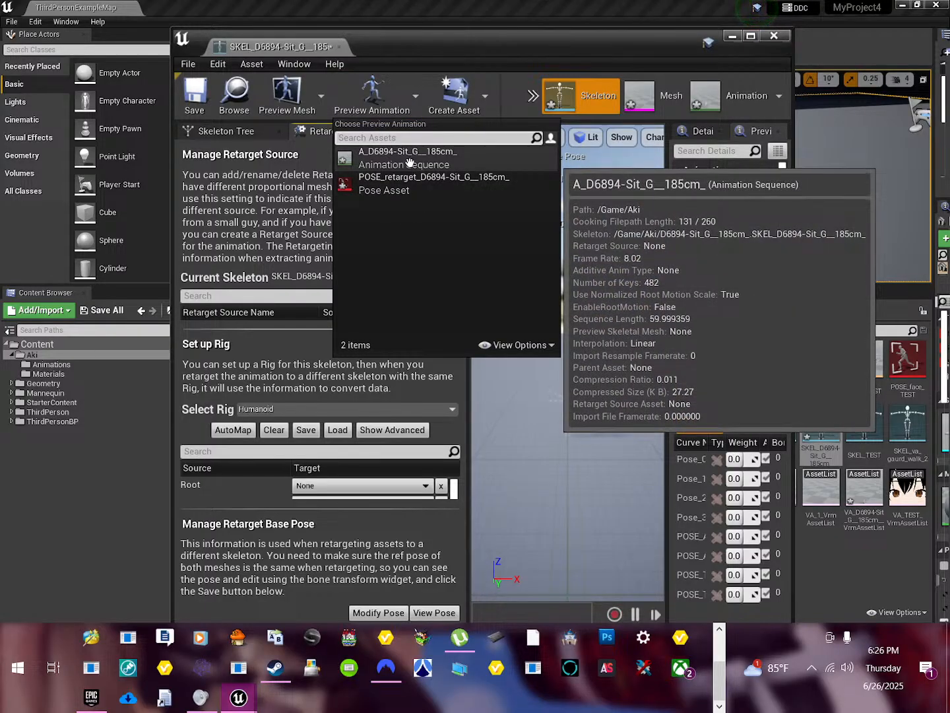
{"action": "left_click", "coordinate": [361, 418]}
{"action": "left_click", "coordinate": [337, 429]}
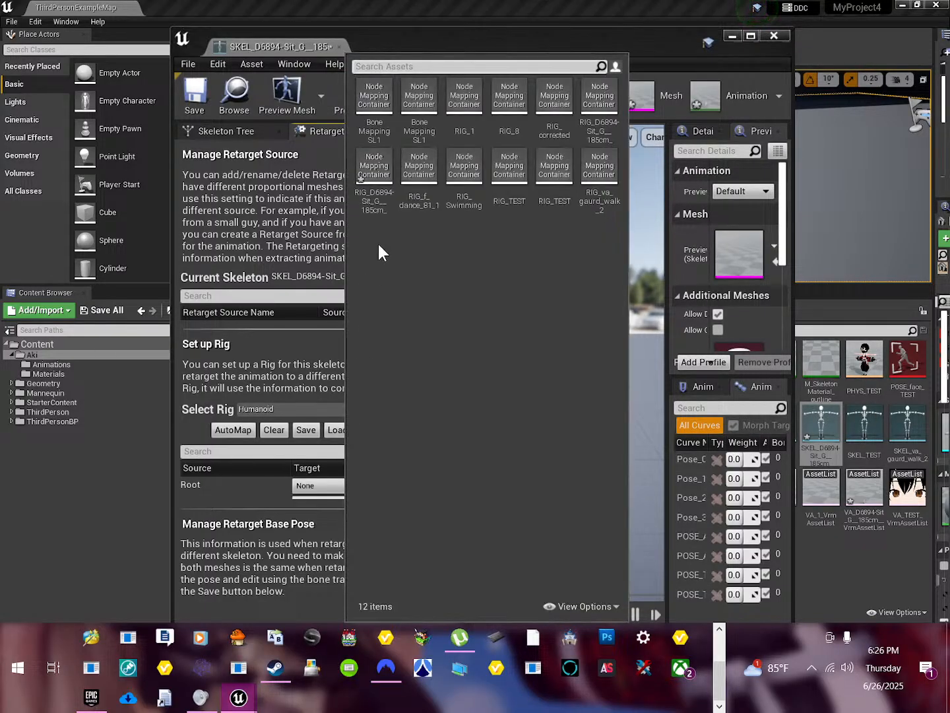
{"action": "left_click", "coordinate": [370, 122]}
{"action": "scroll", "coordinate": [339, 477], "scroll_direction": "down", "scroll_amount": 3}
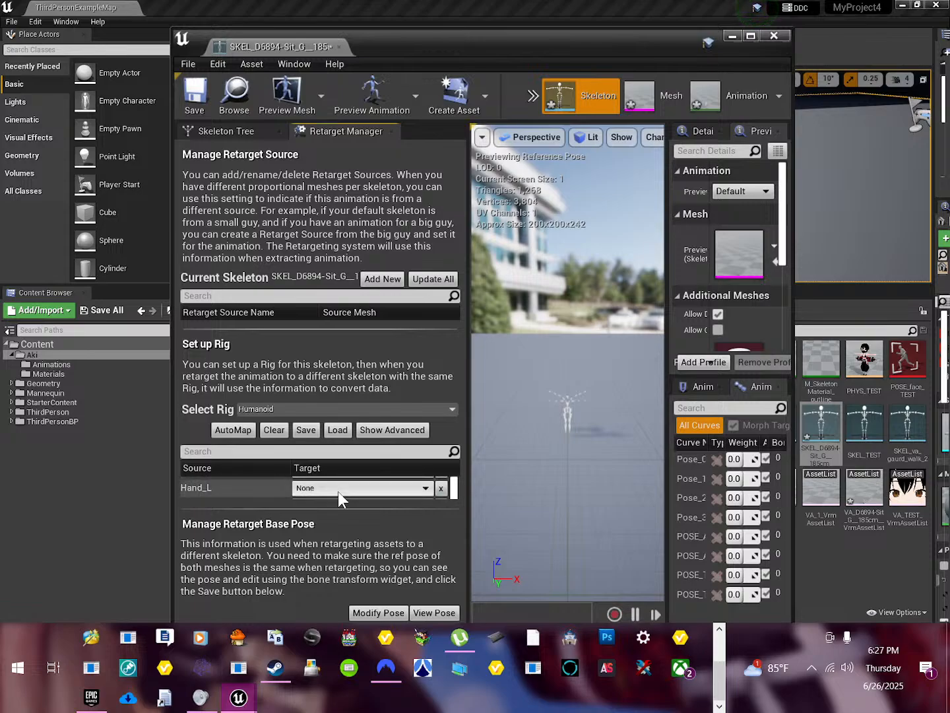
{"action": "scroll", "coordinate": [338, 491], "scroll_direction": "down", "scroll_amount": 3}
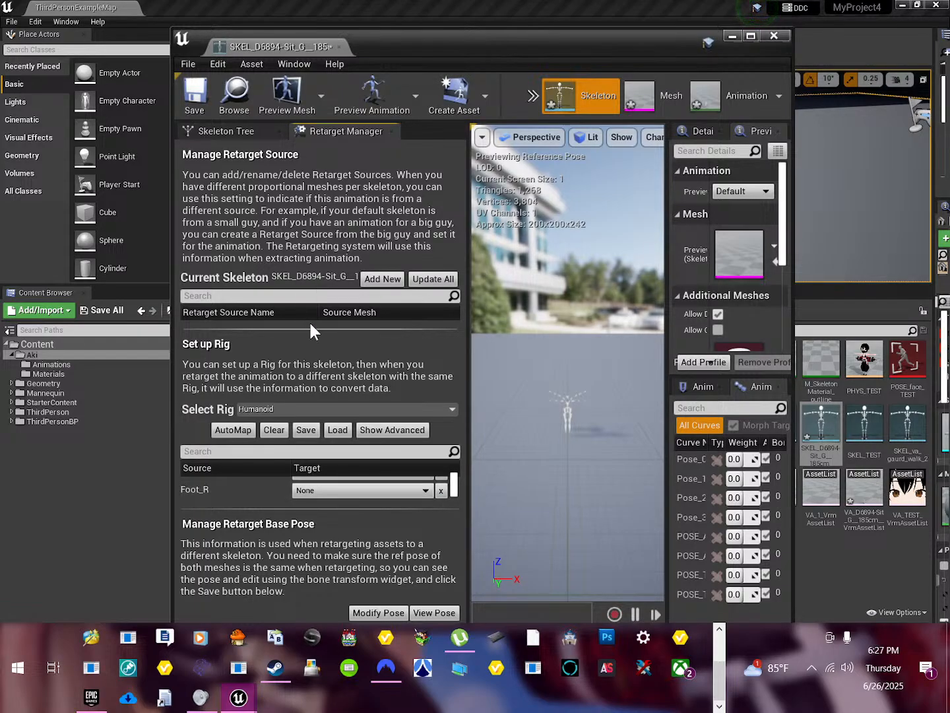
{"action": "left_click", "coordinate": [437, 281]}
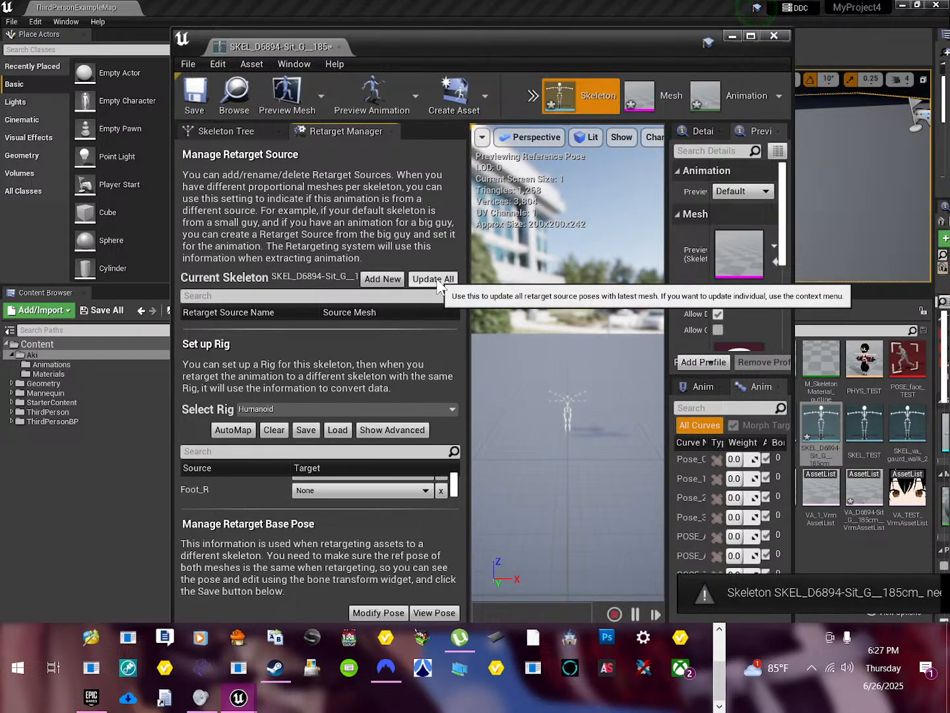
{"action": "left_click", "coordinate": [774, 36]}
Try to save SKEL_D6894-Sit_G__185cm_ from the Aki folder, retry once, and dismiss the resulting dialogs and log.
{"action": "right_click", "coordinate": [819, 432]}
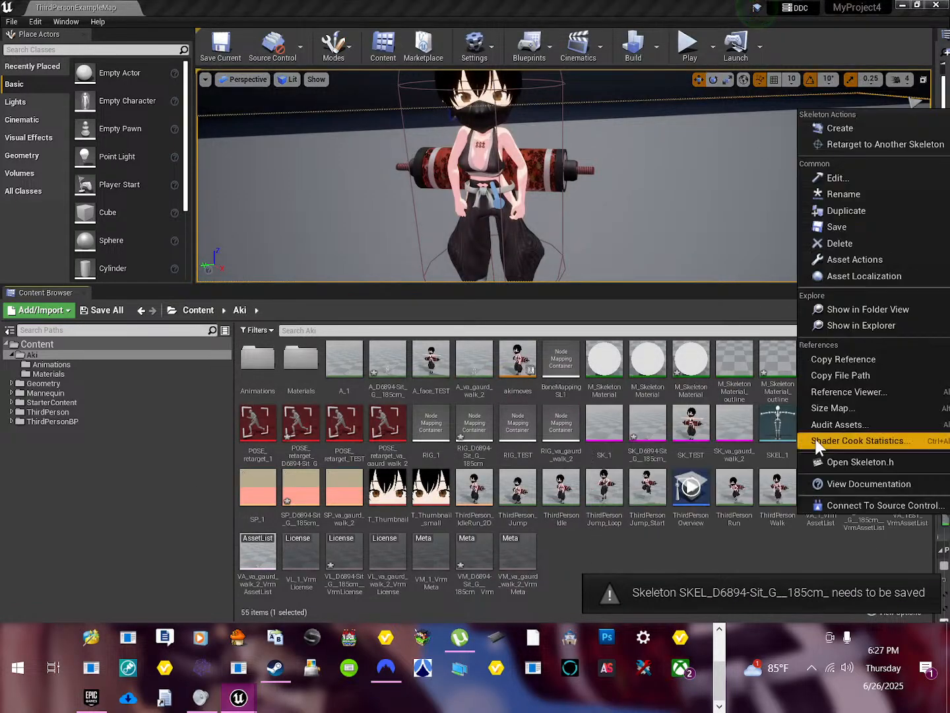
{"action": "left_click", "coordinate": [847, 224]}
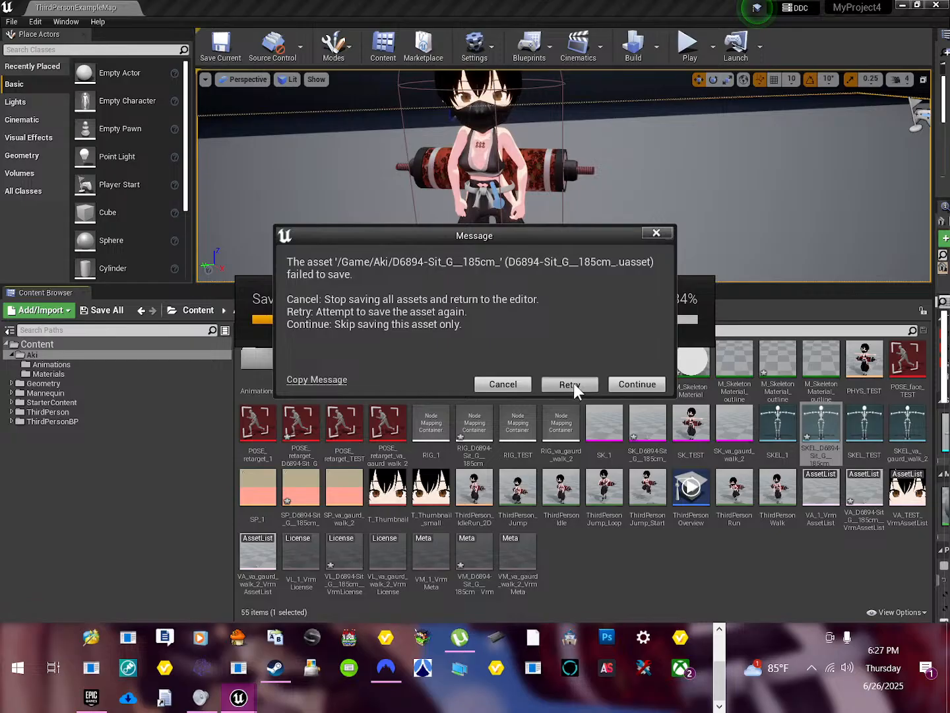
{"action": "left_click", "coordinate": [574, 384]}
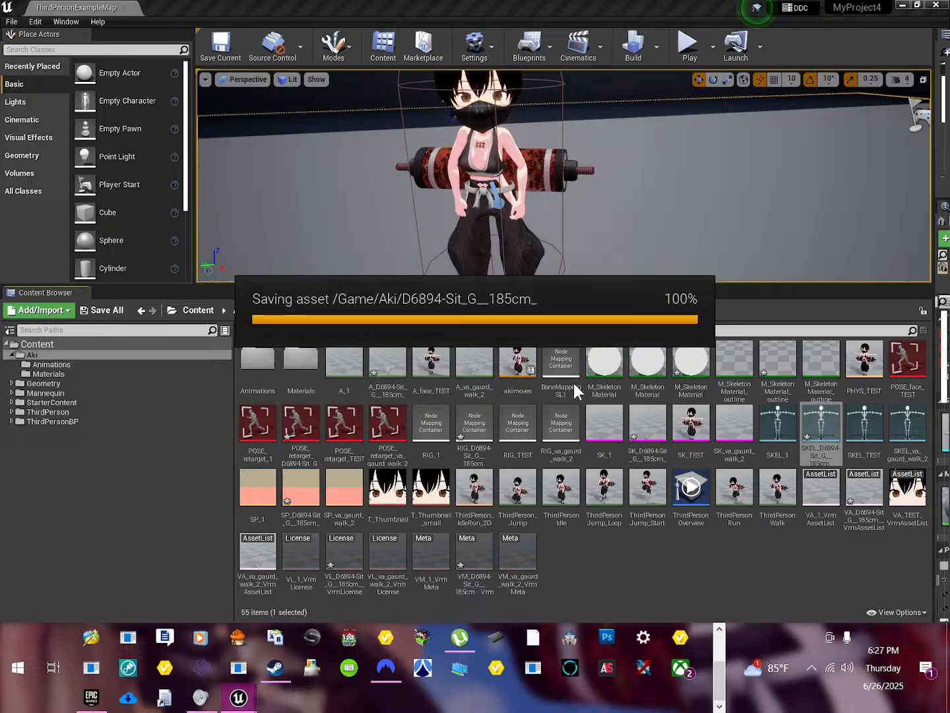
{"action": "left_click", "coordinate": [651, 389]}
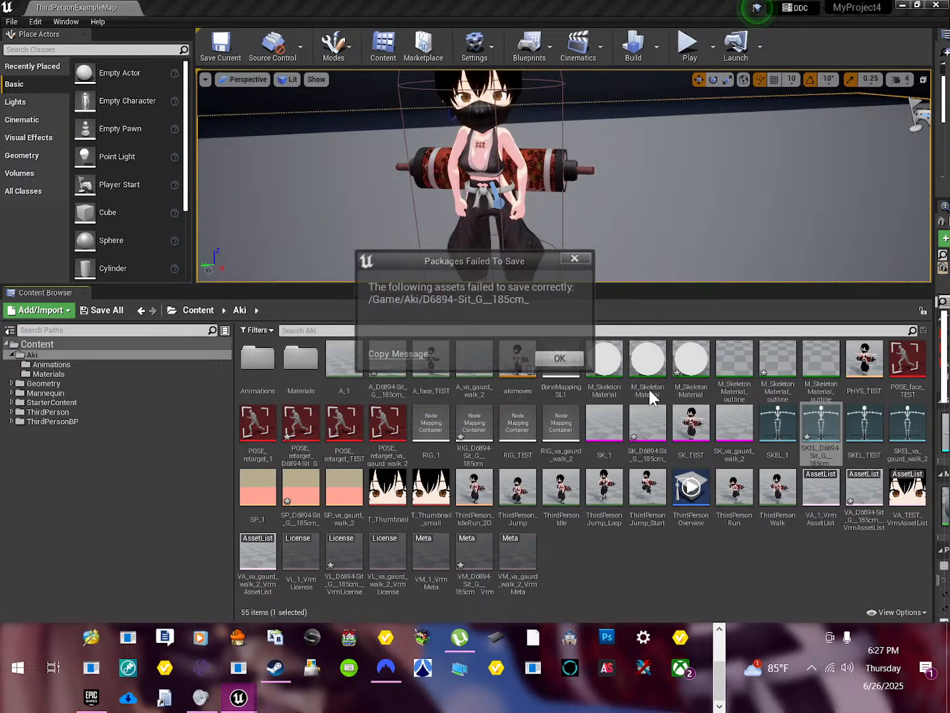
{"action": "left_click", "coordinate": [573, 365]}
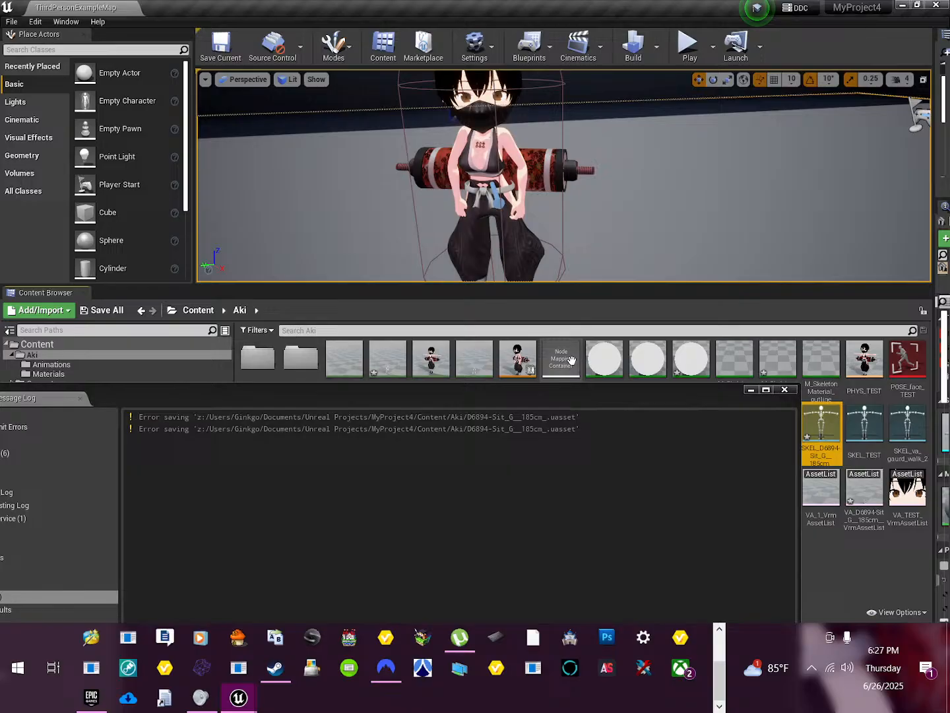
{"action": "left_click", "coordinate": [786, 392]}
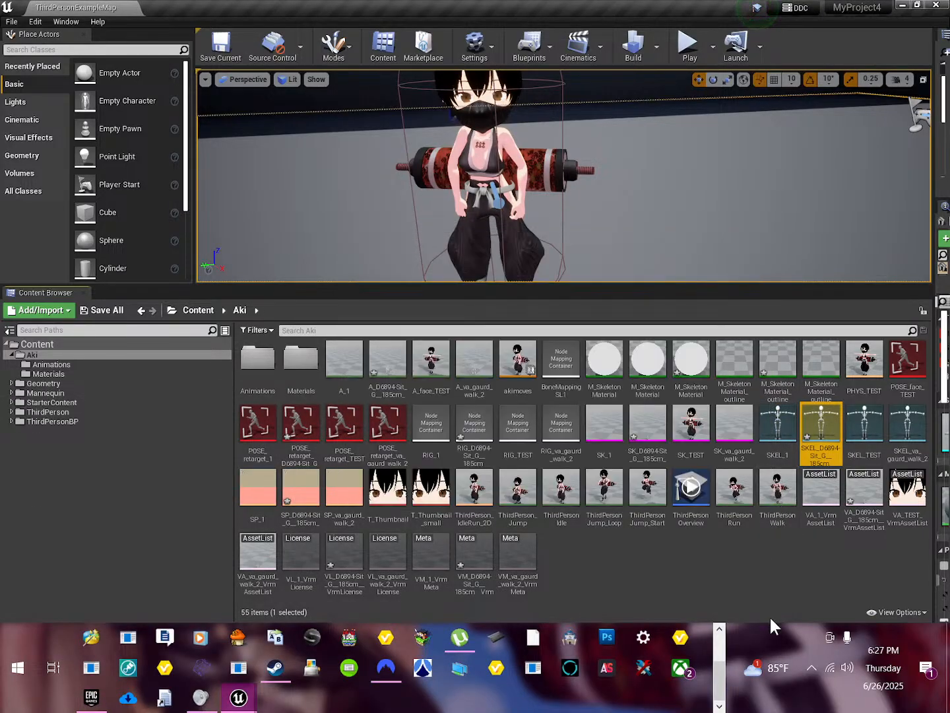
Enlarge the asset browsing area over the viewport and select the ThirdPersonIdle animation in the Aki folder.
{"action": "left_click", "coordinate": [649, 574]}
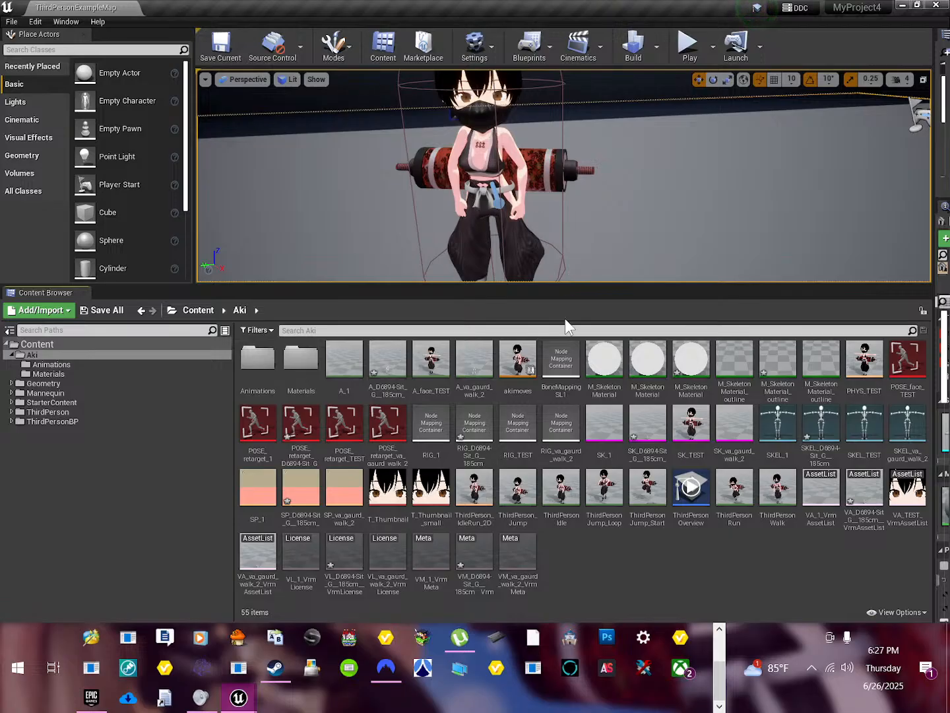
{"action": "left_click_drag", "start_coordinate": [604, 284], "coordinate": [590, 184]}
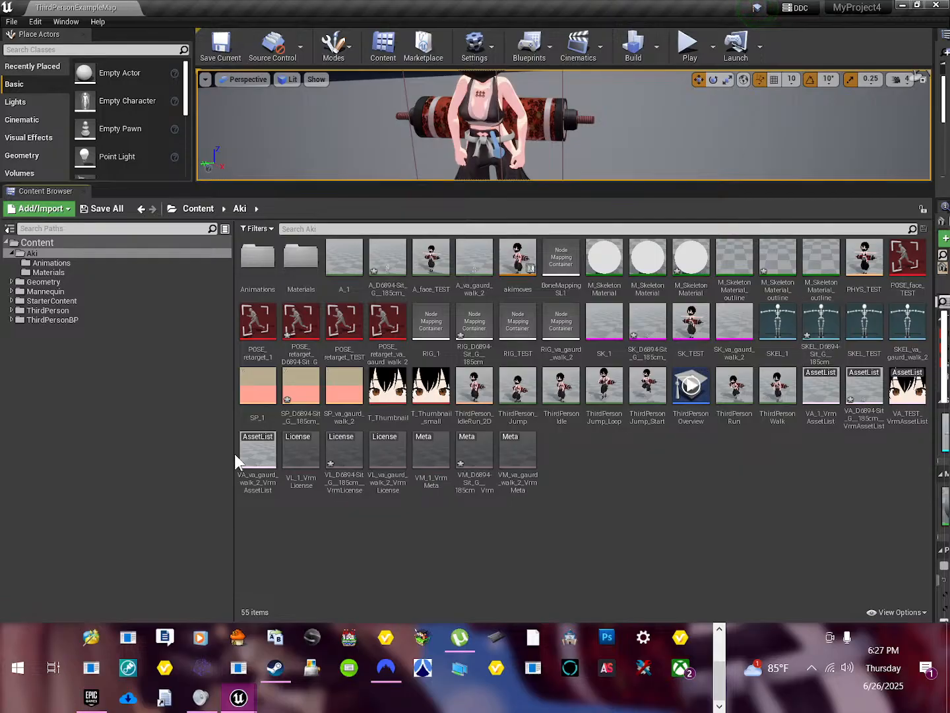
{"action": "left_click", "coordinate": [561, 388]}
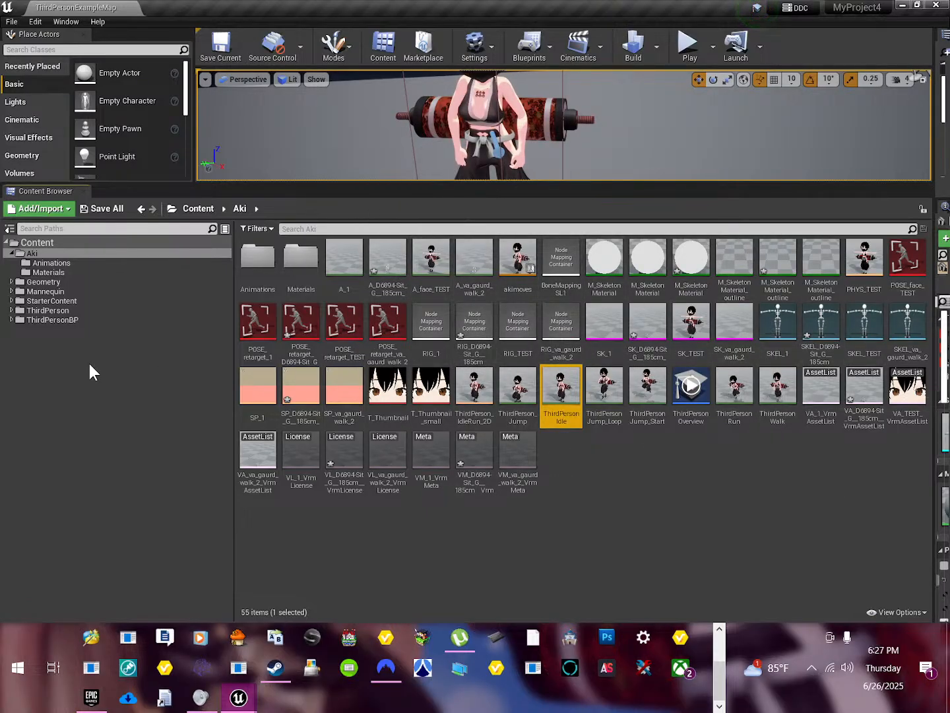
Look through the ThirdPerson, ThirdPersonBP, StarterContent and Mannequin content folders and their subfolders for usable character and animation assets.
{"action": "left_click", "coordinate": [54, 311]}
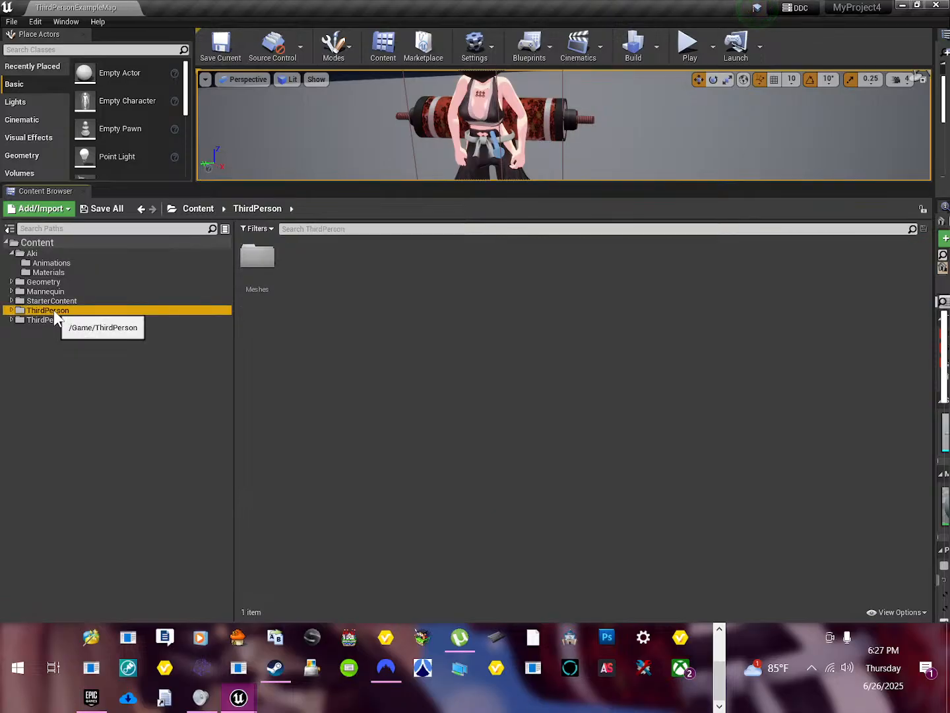
{"action": "left_click", "coordinate": [54, 317]}
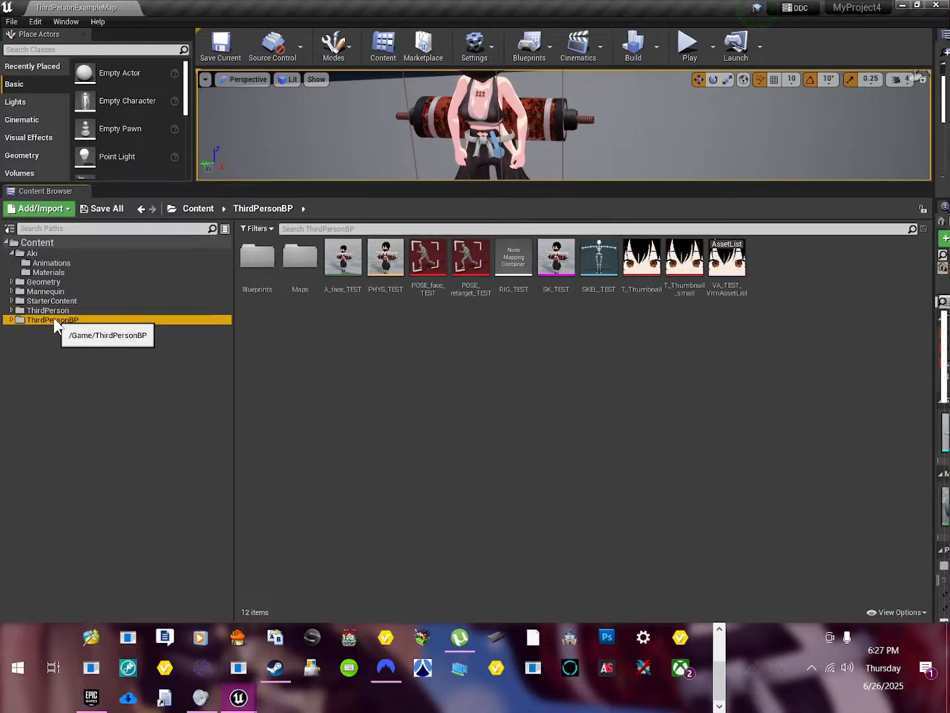
{"action": "left_click", "coordinate": [53, 311]}
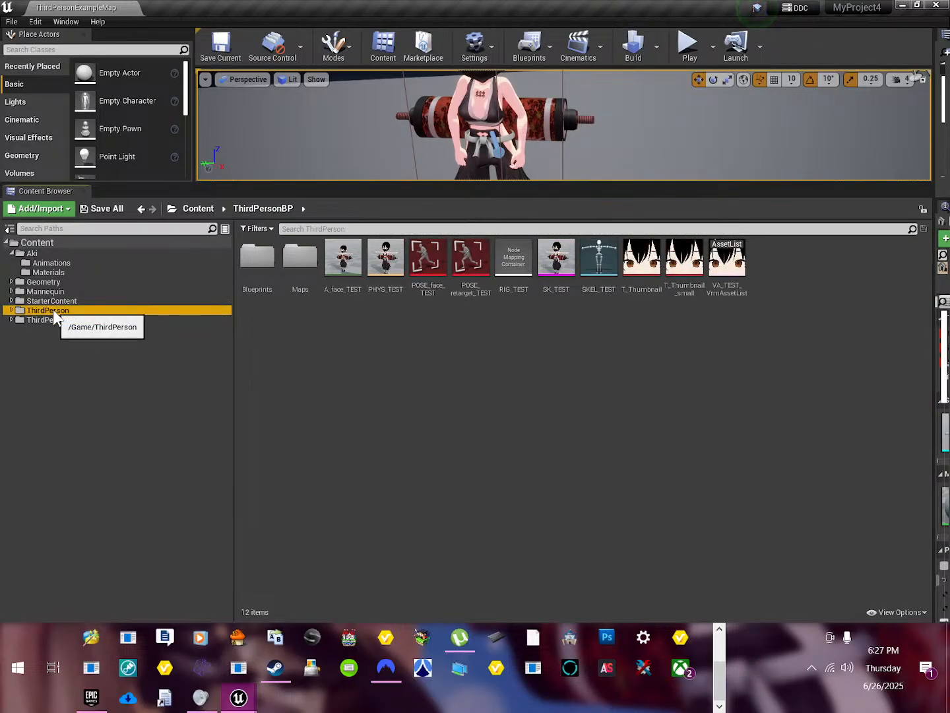
{"action": "left_click", "coordinate": [58, 301]}
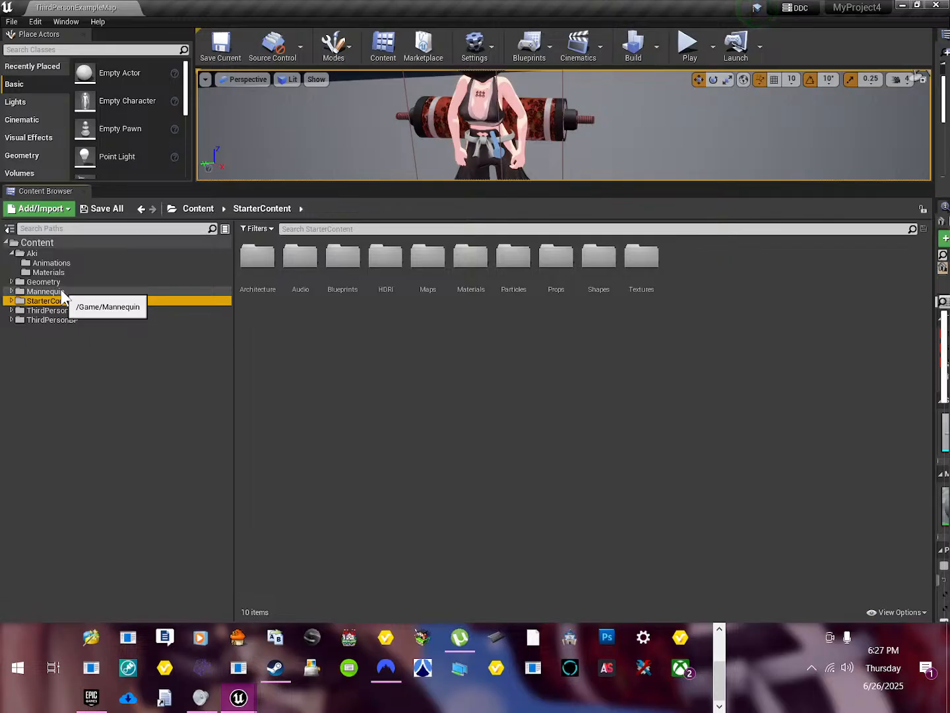
{"action": "double_click", "coordinate": [61, 293]}
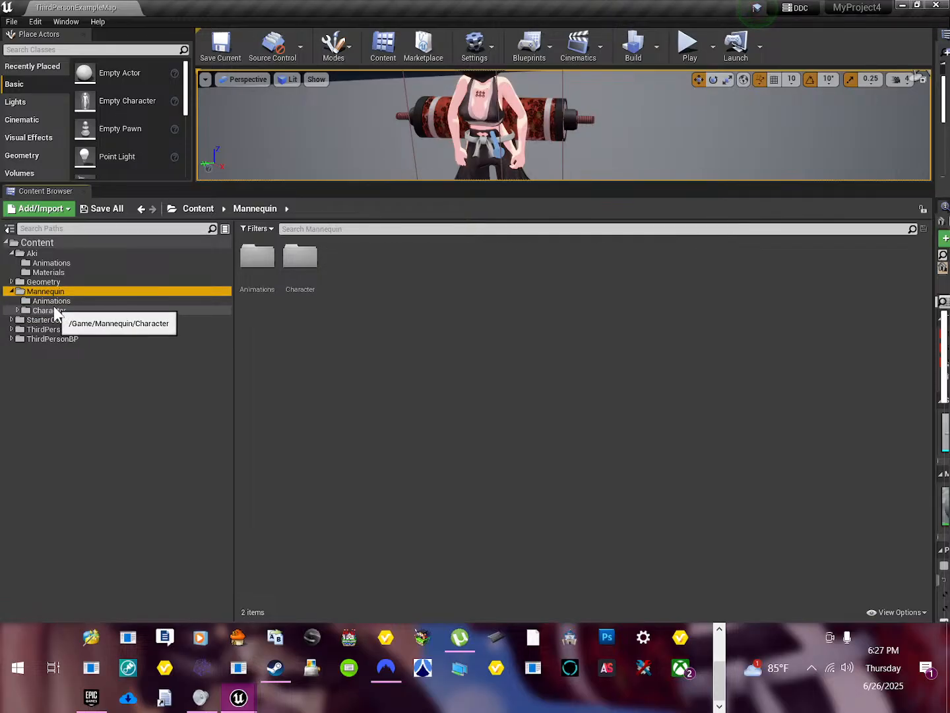
{"action": "left_click", "coordinate": [54, 310]}
{"action": "left_click", "coordinate": [56, 301]}
{"action": "left_click", "coordinate": [51, 312]}
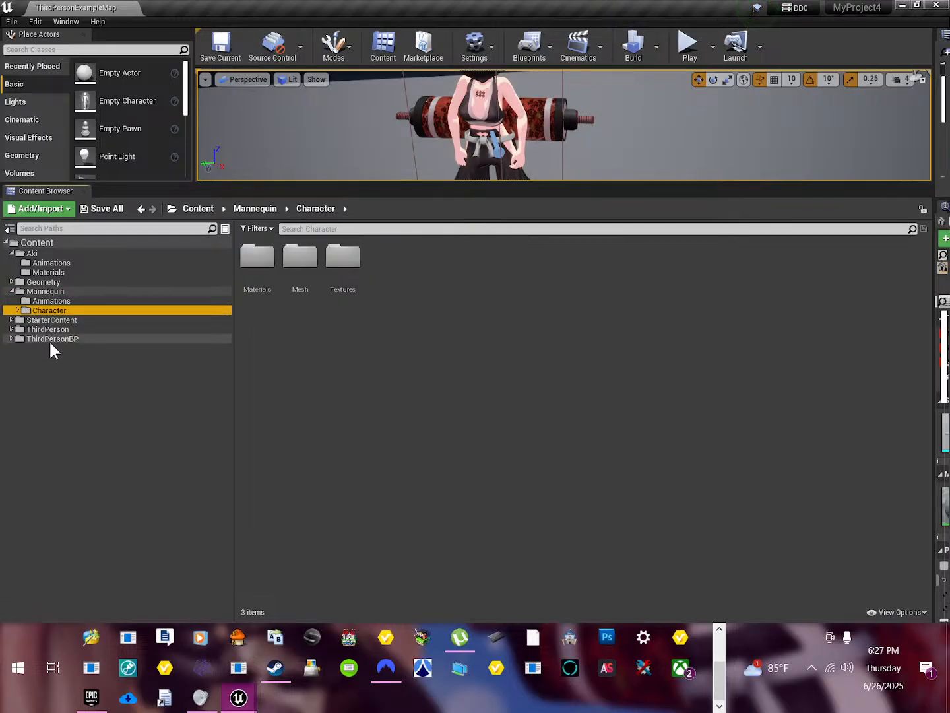
{"action": "left_click", "coordinate": [51, 338]}
{"action": "double_click", "coordinate": [54, 329]}
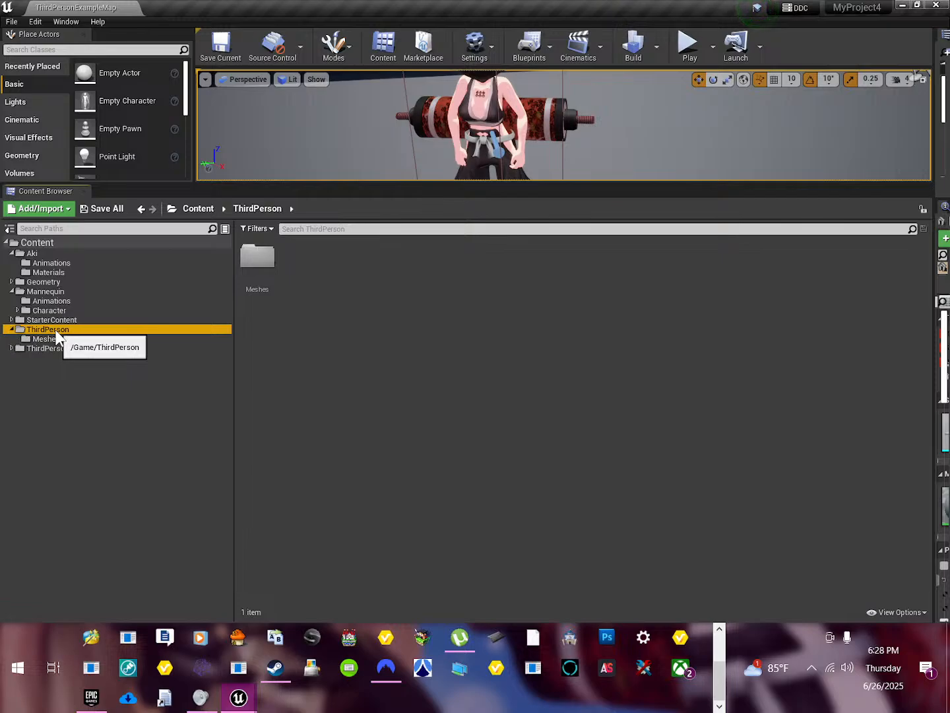
{"action": "left_click", "coordinate": [51, 339]}
{"action": "left_click", "coordinate": [53, 349]}
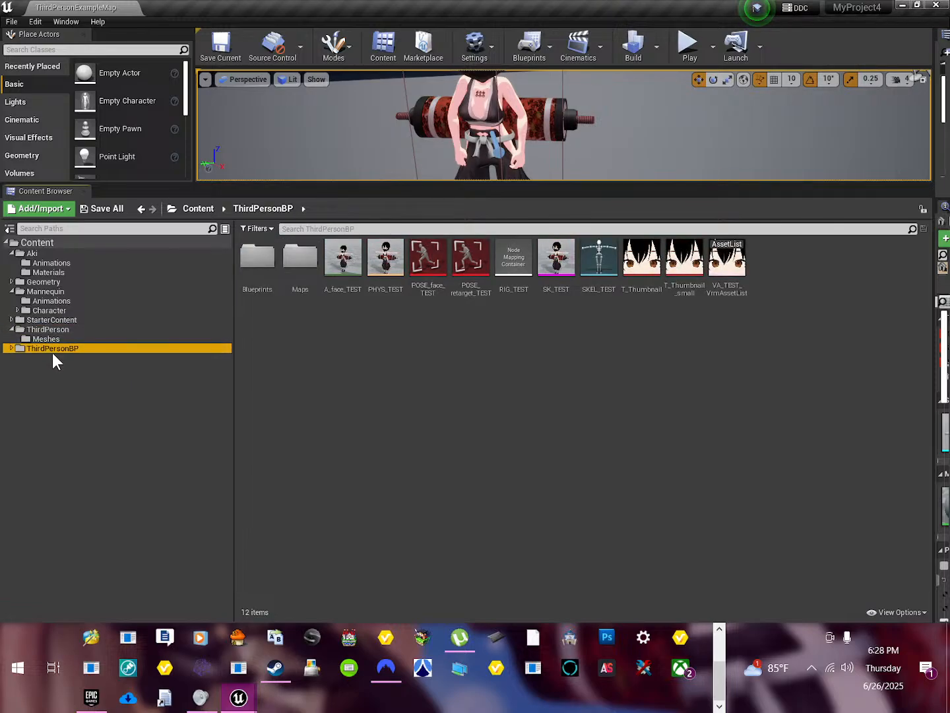
Open the skeleton SKEL_f_dance_81_1 from Aki's Animations folder in a maximized editor and review its Humanoid rig mapping.
{"action": "left_click", "coordinate": [51, 264]}
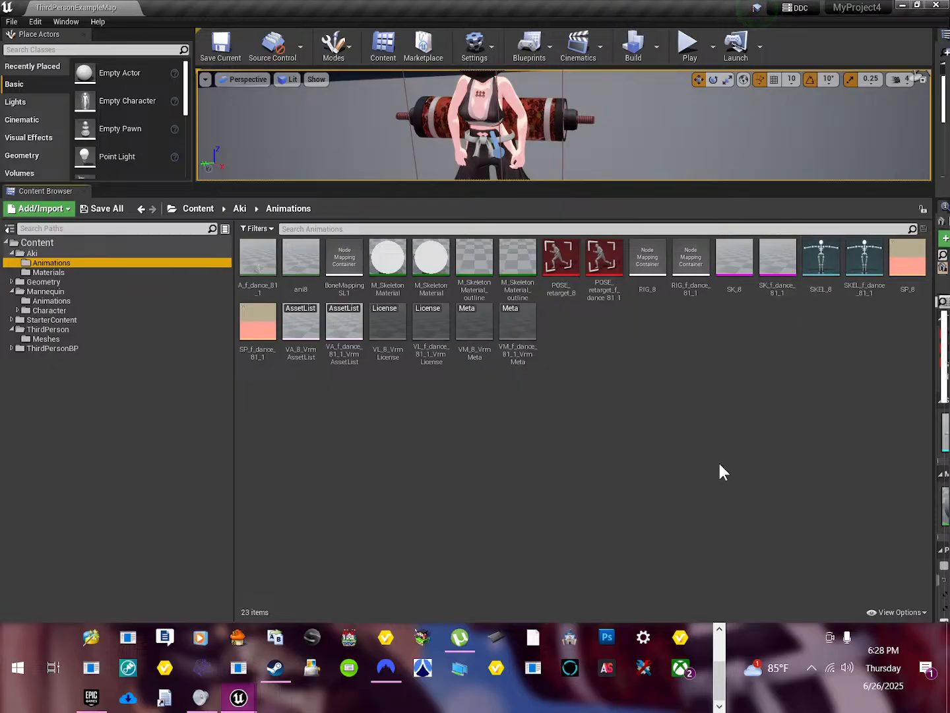
{"action": "double_click", "coordinate": [866, 250]}
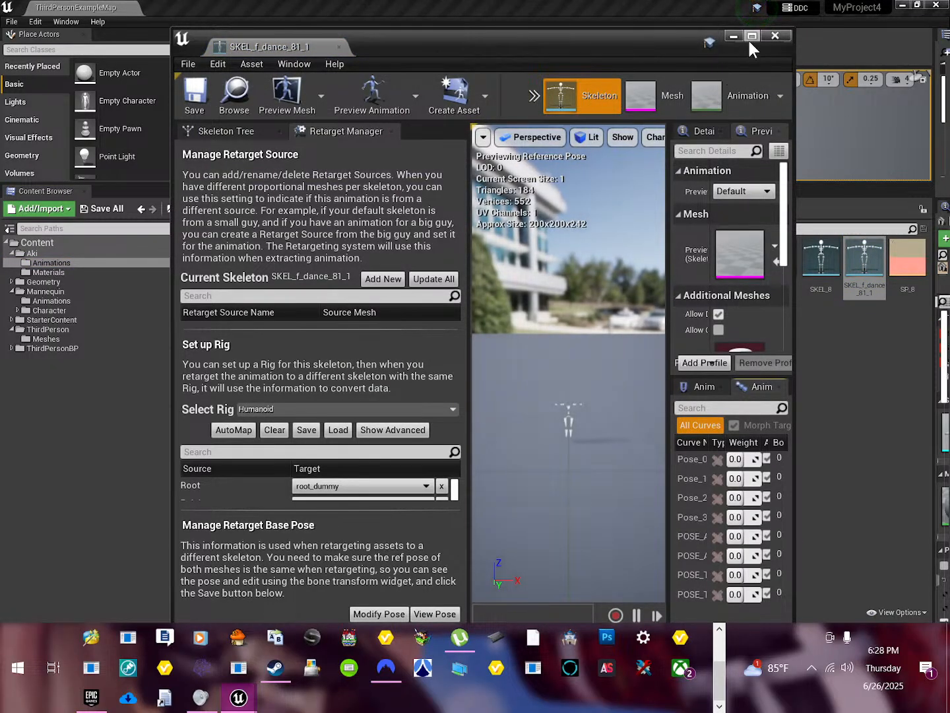
{"action": "left_click", "coordinate": [750, 39]}
{"action": "scroll", "coordinate": [308, 478], "scroll_direction": "down", "scroll_amount": 5}
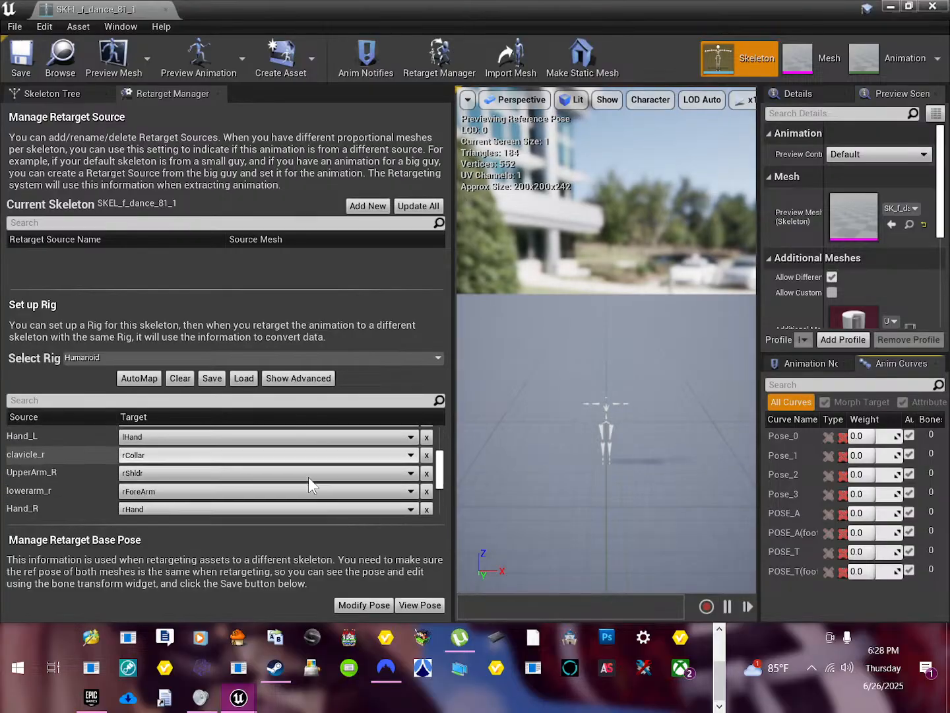
{"action": "scroll", "coordinate": [309, 478], "scroll_direction": "down", "scroll_amount": 1}
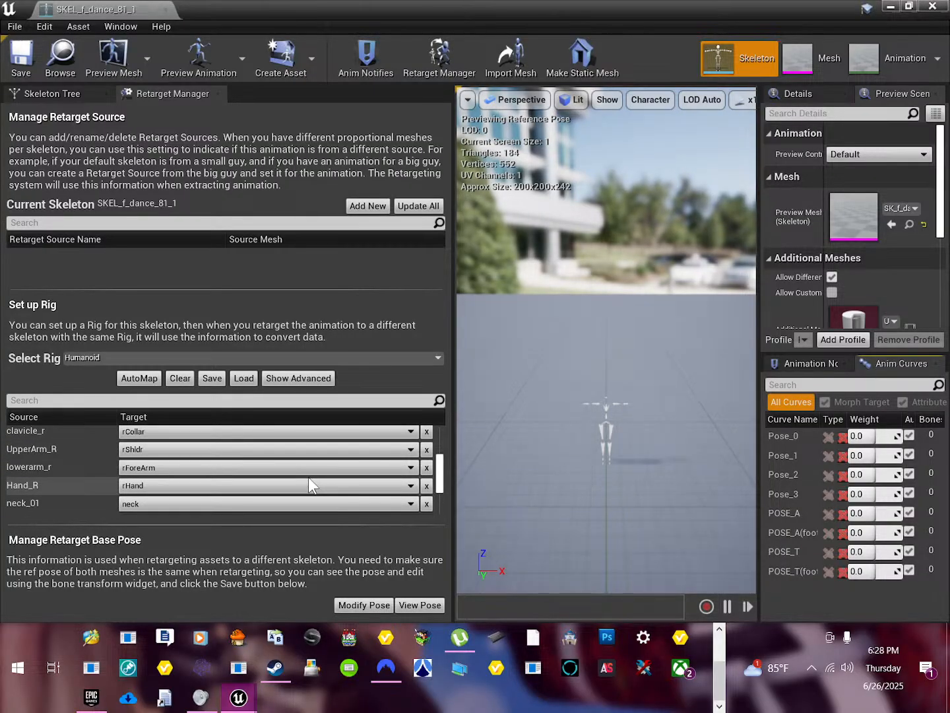
Preview the skeleton's A_f_dance_81_1 animation and examine the base and advanced bone targets in its Humanoid rig.
{"action": "left_click", "coordinate": [859, 60]}
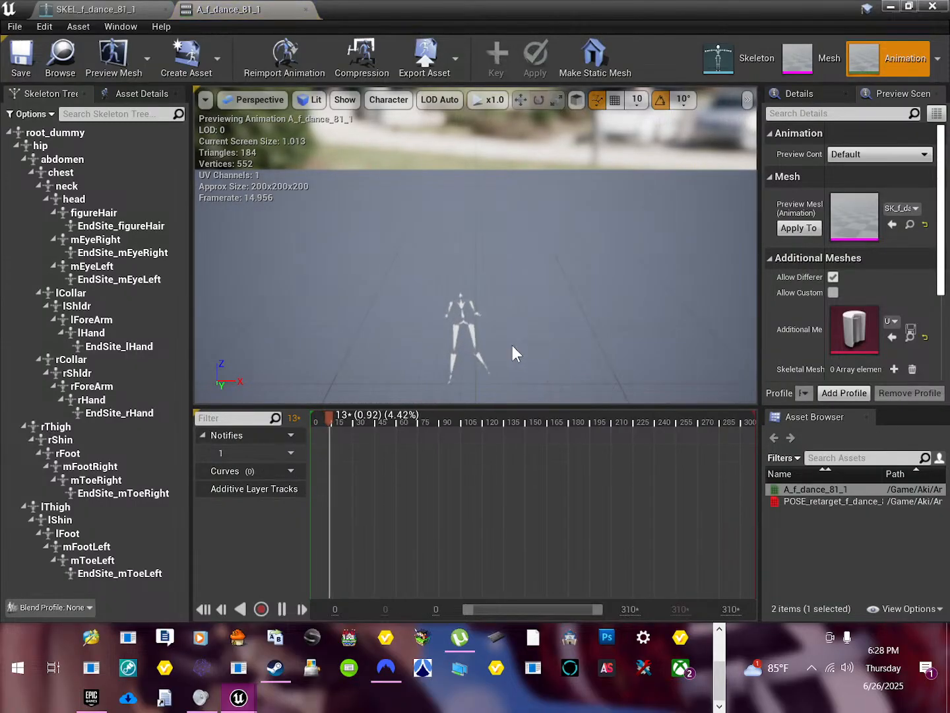
{"action": "middle_click_drag", "start_coordinate": [539, 343], "coordinate": [539, 394]}
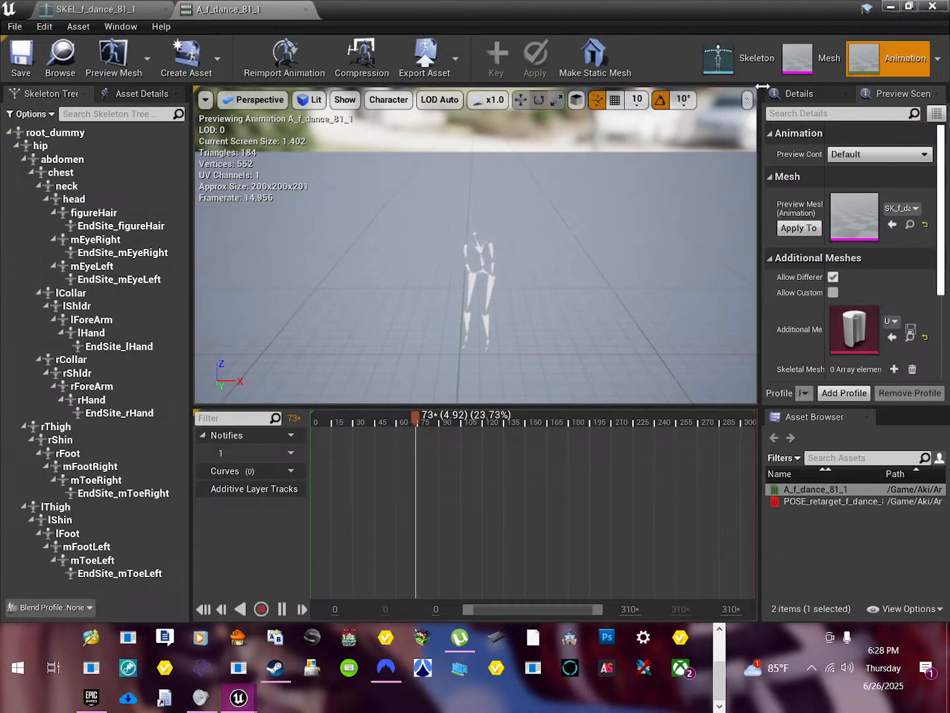
{"action": "left_click", "coordinate": [754, 58]}
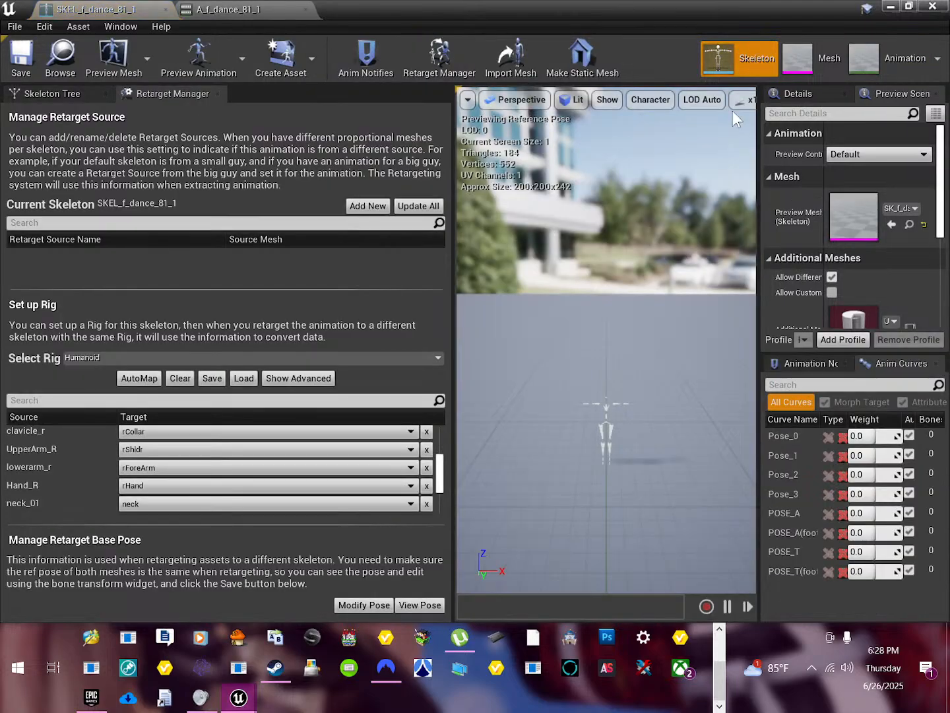
{"action": "scroll", "coordinate": [368, 459], "scroll_direction": "down", "scroll_amount": 5}
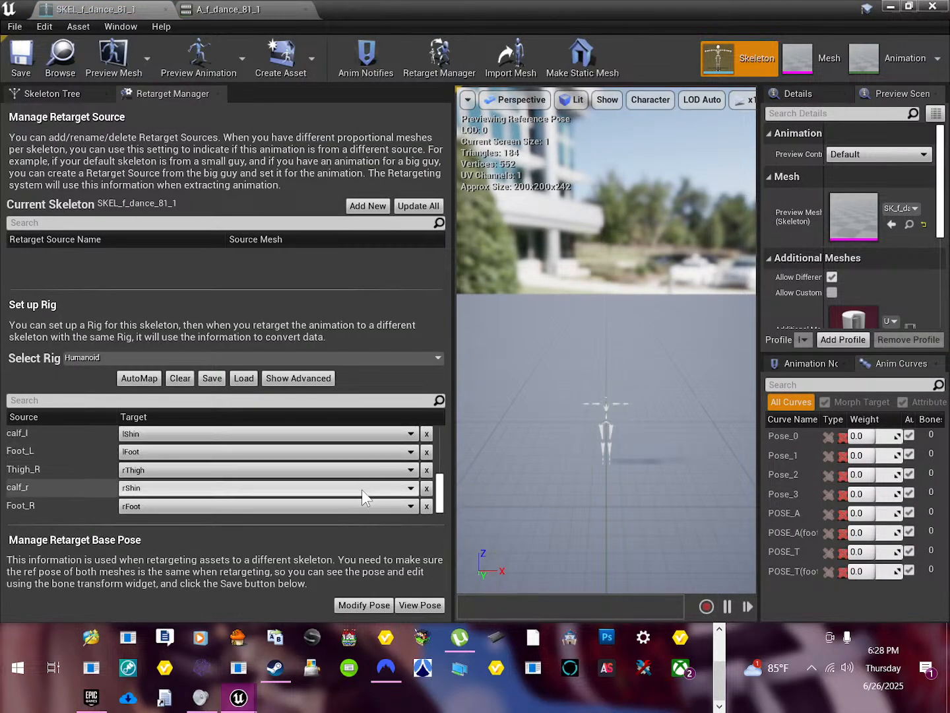
{"action": "scroll", "coordinate": [361, 491], "scroll_direction": "up", "scroll_amount": 3}
{"action": "scroll", "coordinate": [223, 471], "scroll_direction": "down", "scroll_amount": 3}
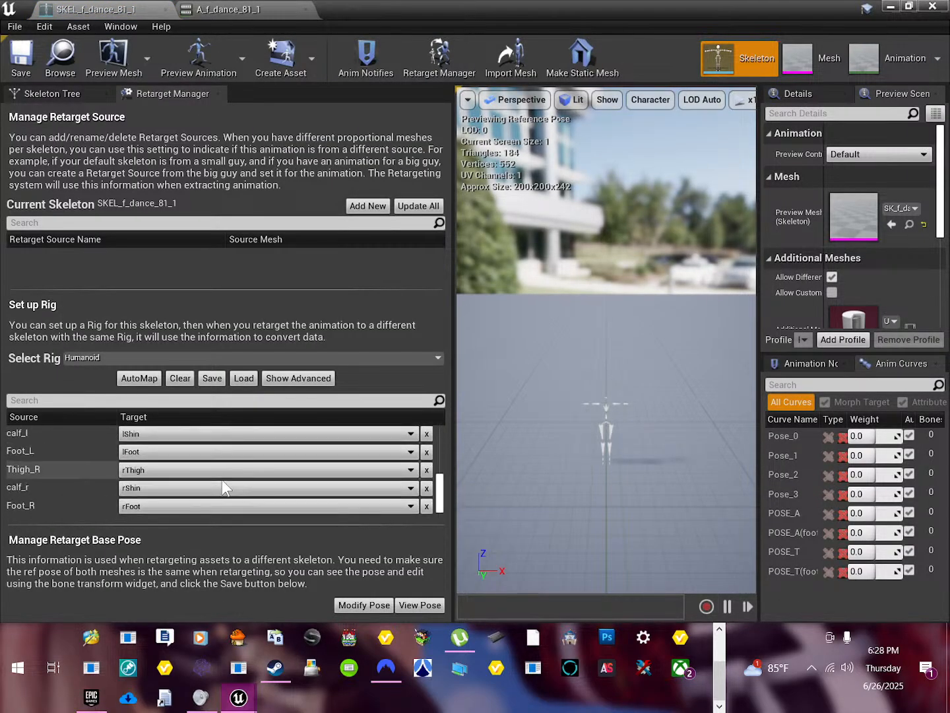
{"action": "left_click", "coordinate": [283, 377]}
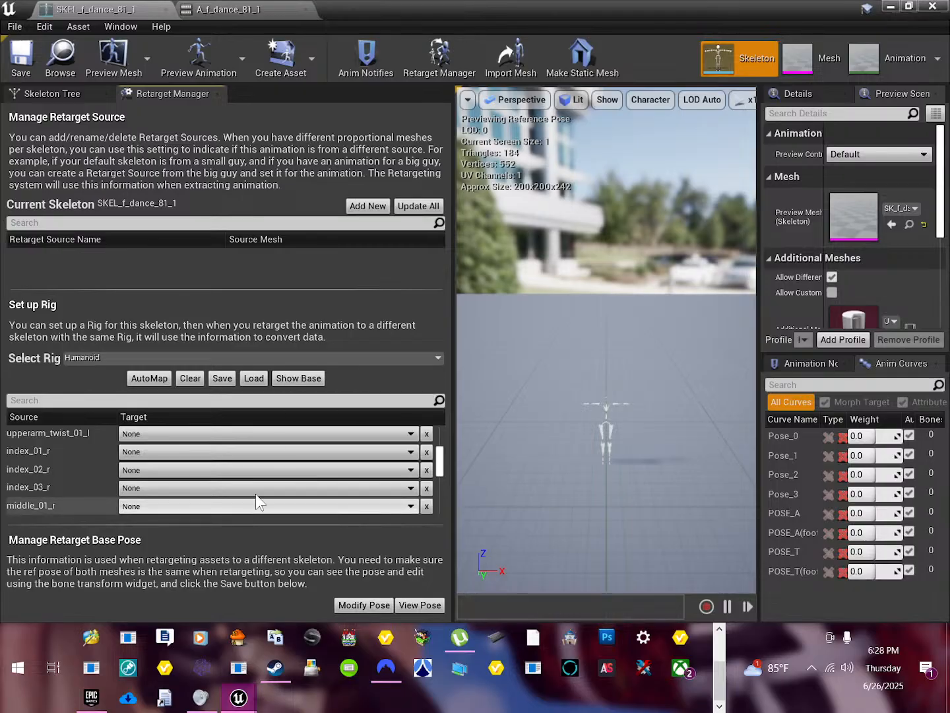
{"action": "scroll", "coordinate": [250, 462], "scroll_direction": "down", "scroll_amount": 6}
{"action": "scroll", "coordinate": [242, 489], "scroll_direction": "up", "scroll_amount": 8}
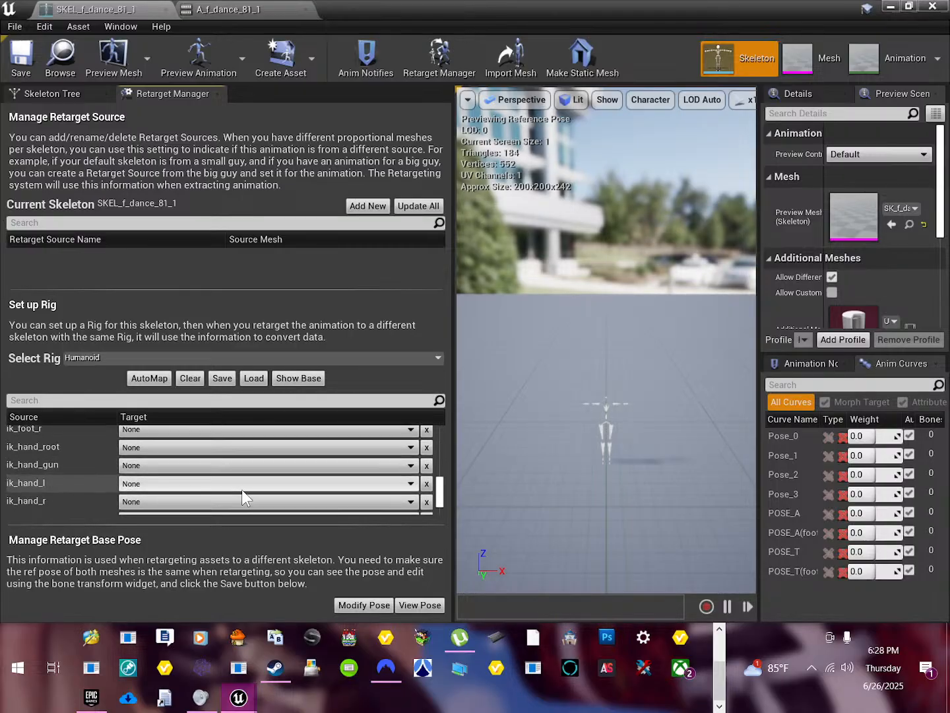
{"action": "scroll", "coordinate": [242, 489], "scroll_direction": "down", "scroll_amount": 10}
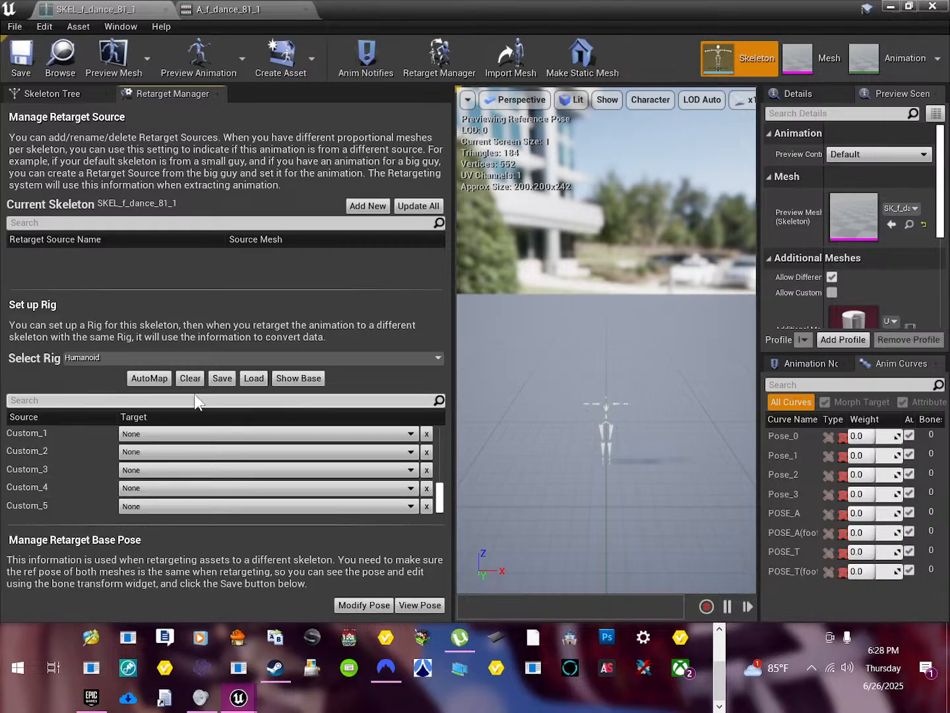
Save the skeleton's bone mapping as slbonemap2 in Aki's Animations folder, view the retarget base pose, and close the editor.
{"action": "left_click", "coordinate": [218, 380]}
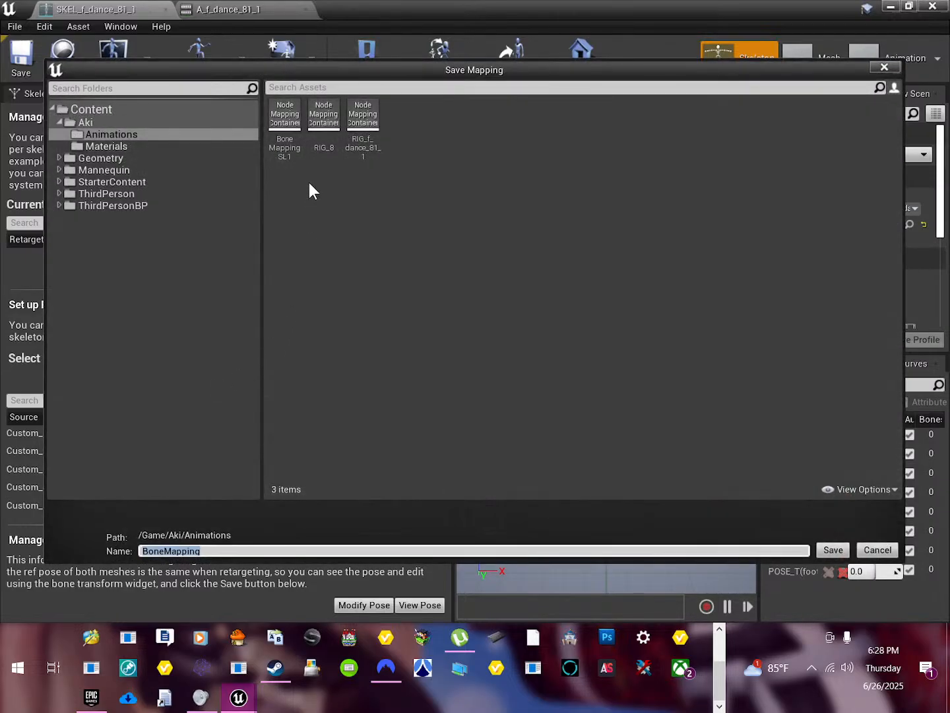
{"action": "type", "text": "slbonemap2"}
{"action": "key", "text": "Return"}
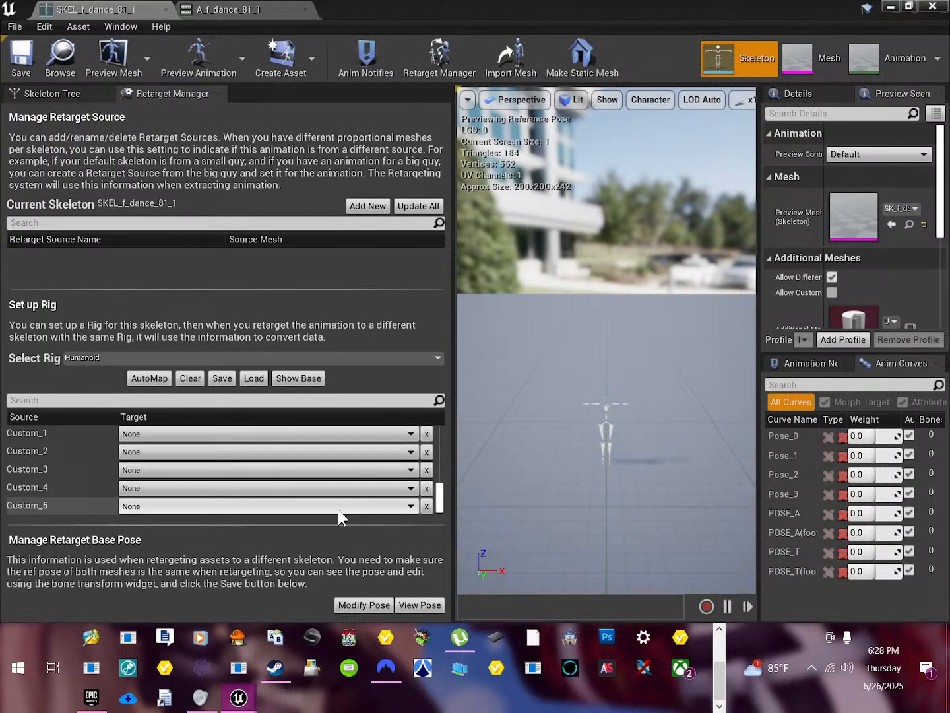
{"action": "left_click", "coordinate": [421, 605]}
{"action": "left_click", "coordinate": [932, 6]}
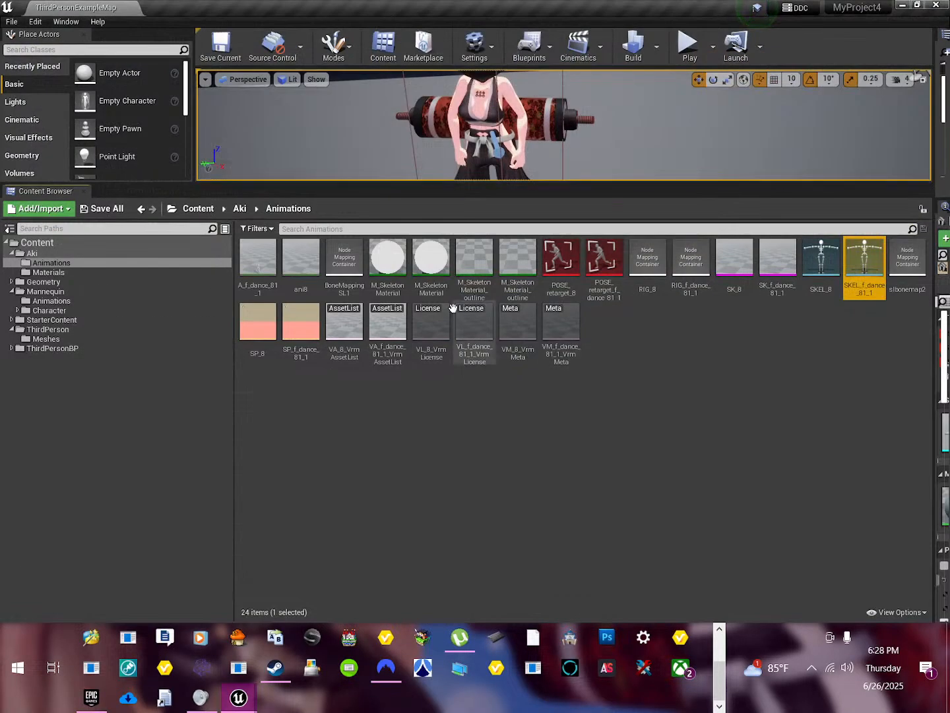
Duplicate the A_f_dance_81_1 animation and retarget the copy to the SKEL_TEST skeleton in ThirdPersonBP.
{"action": "right_click", "coordinate": [868, 266]}
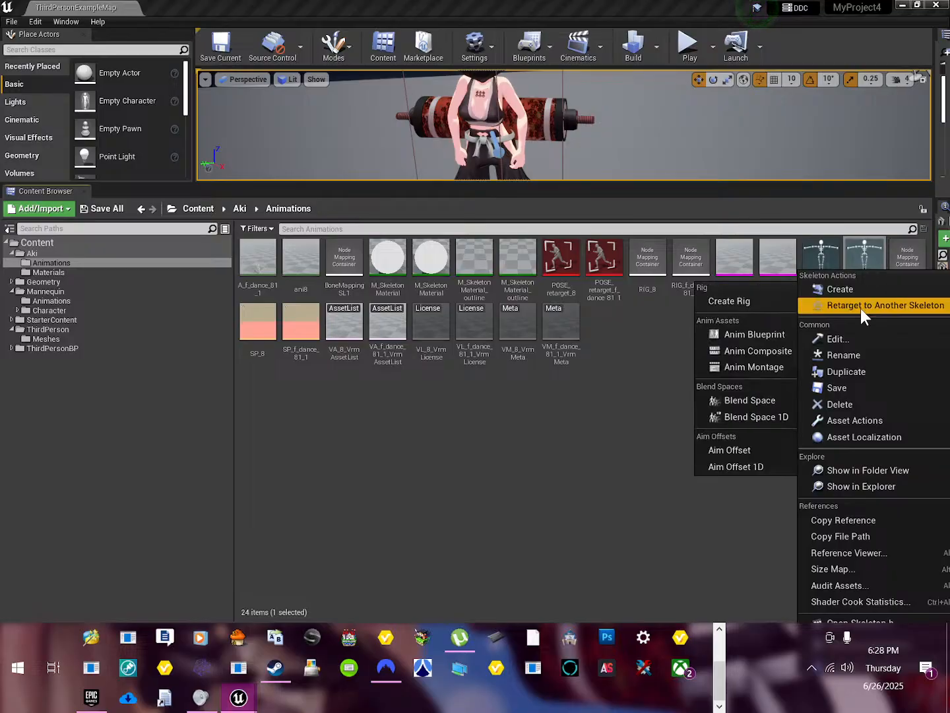
{"action": "left_click", "coordinate": [730, 355]}
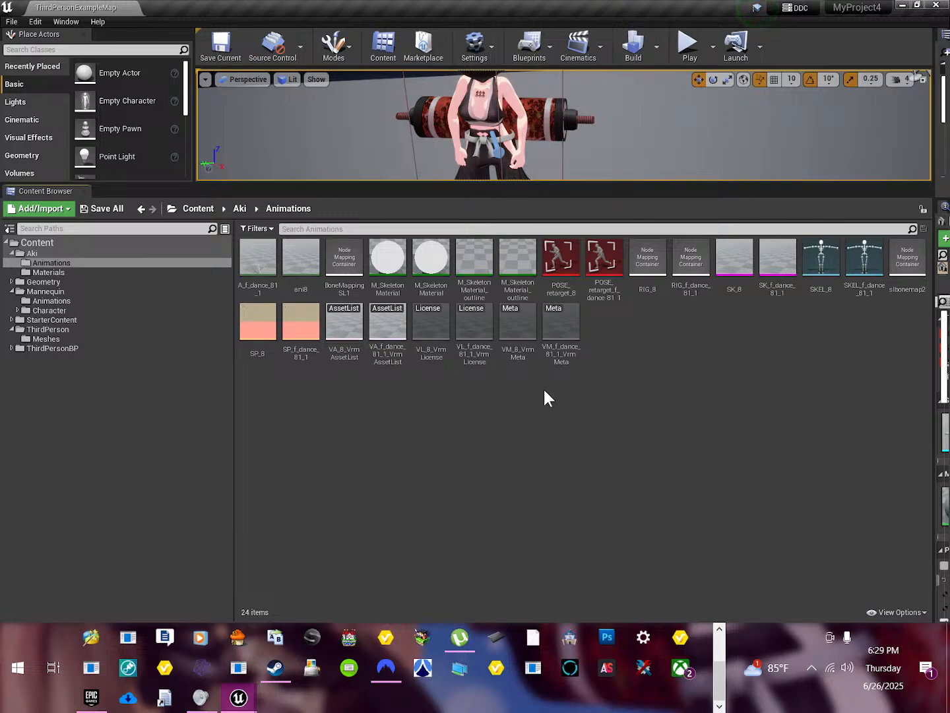
{"action": "left_click", "coordinate": [253, 260]}
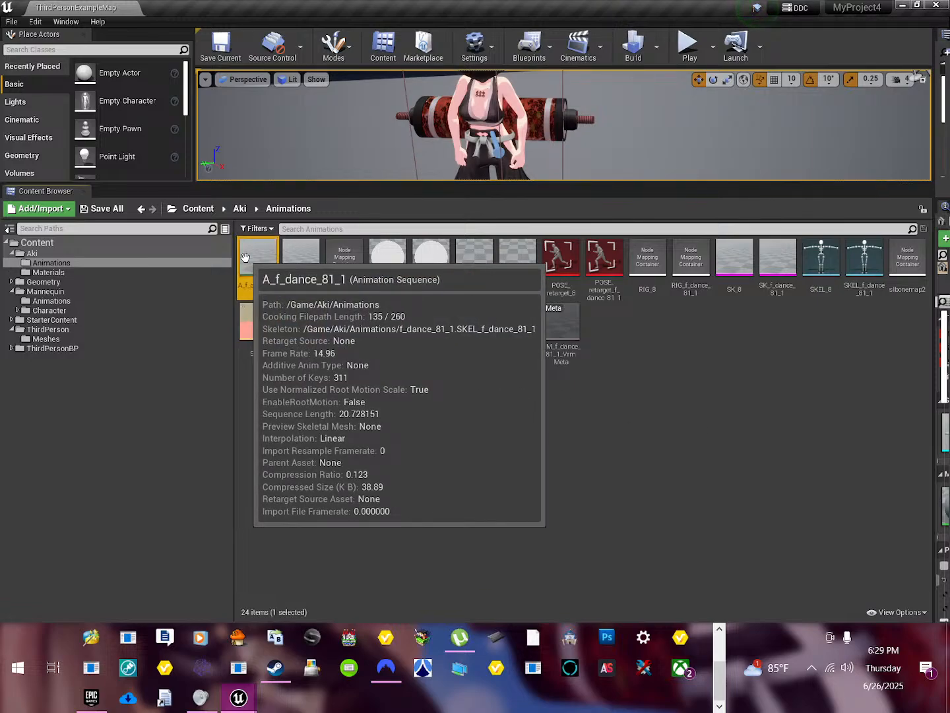
{"action": "right_click", "coordinate": [252, 259]}
{"action": "mouse_move", "coordinate": [328, 295]}
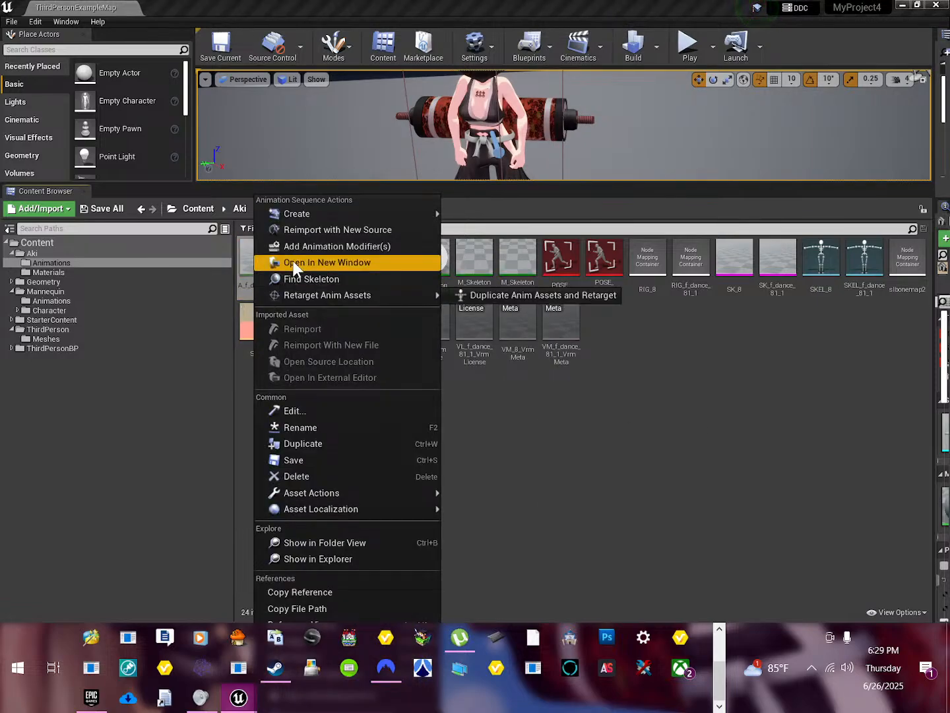
{"action": "left_click", "coordinate": [504, 296]}
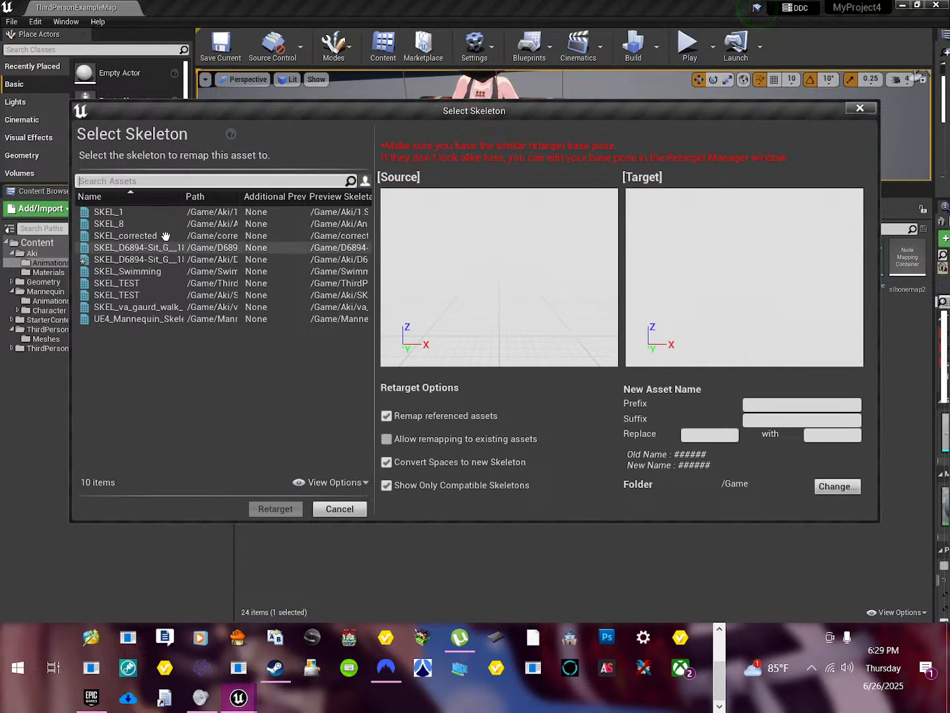
{"action": "left_click", "coordinate": [158, 285]}
{"action": "left_click", "coordinate": [275, 508]}
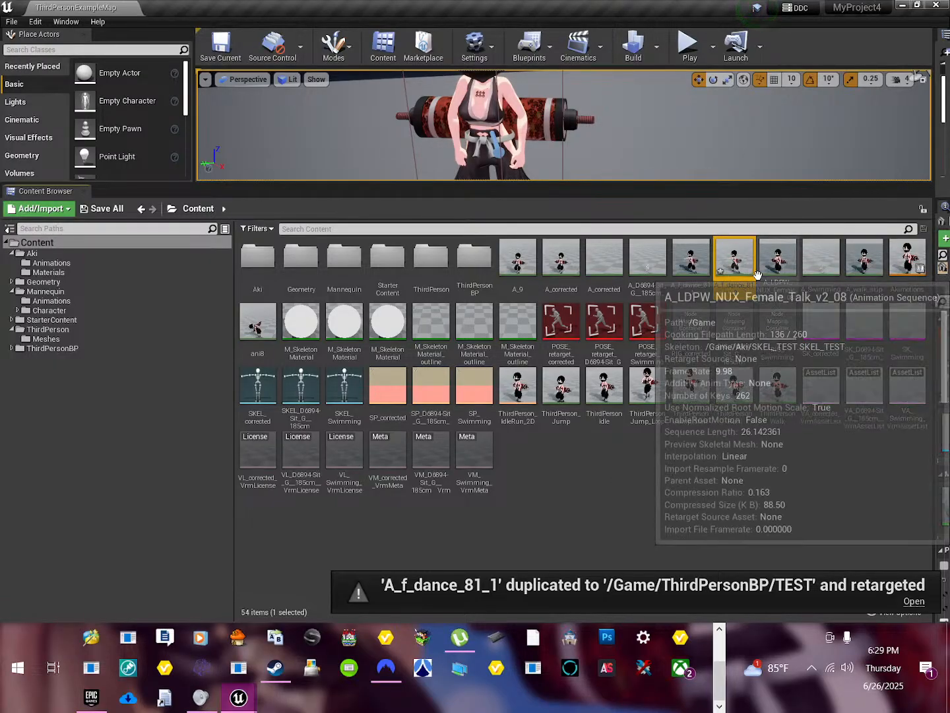
Open the retargeted dance animation, select the Root bone with the move gizmo, and pause playback at the first frame.
{"action": "double_click", "coordinate": [733, 261]}
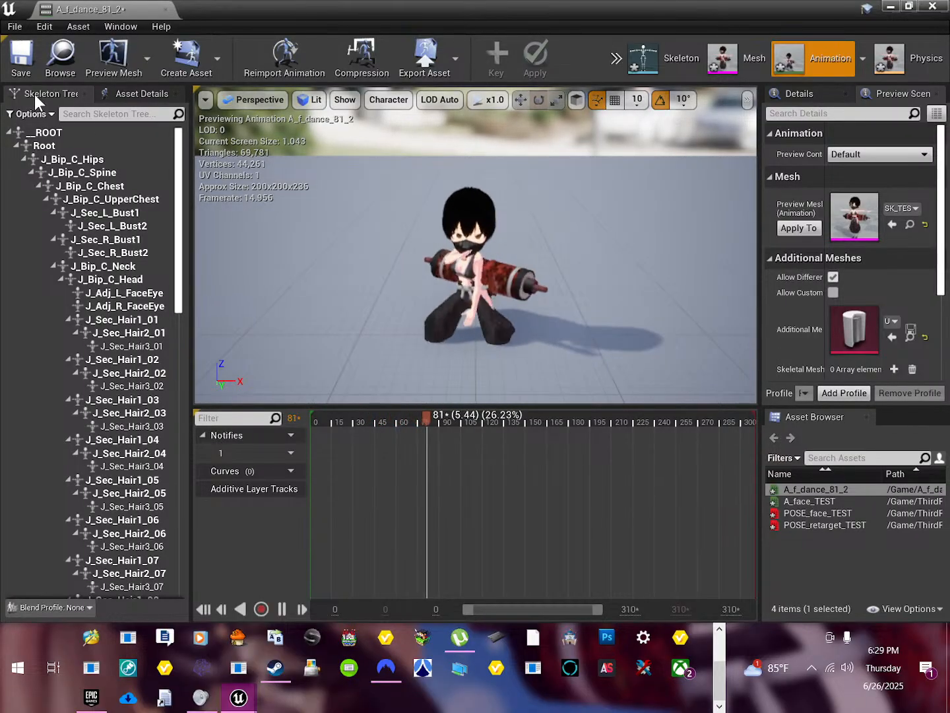
{"action": "left_click", "coordinate": [39, 133]}
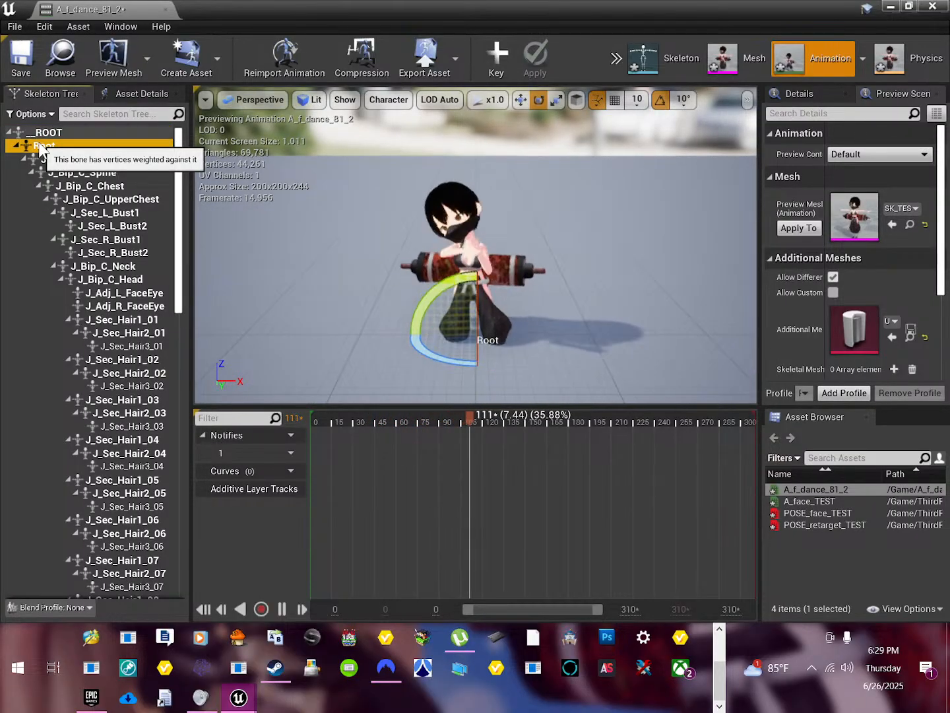
{"action": "left_click", "coordinate": [41, 146]}
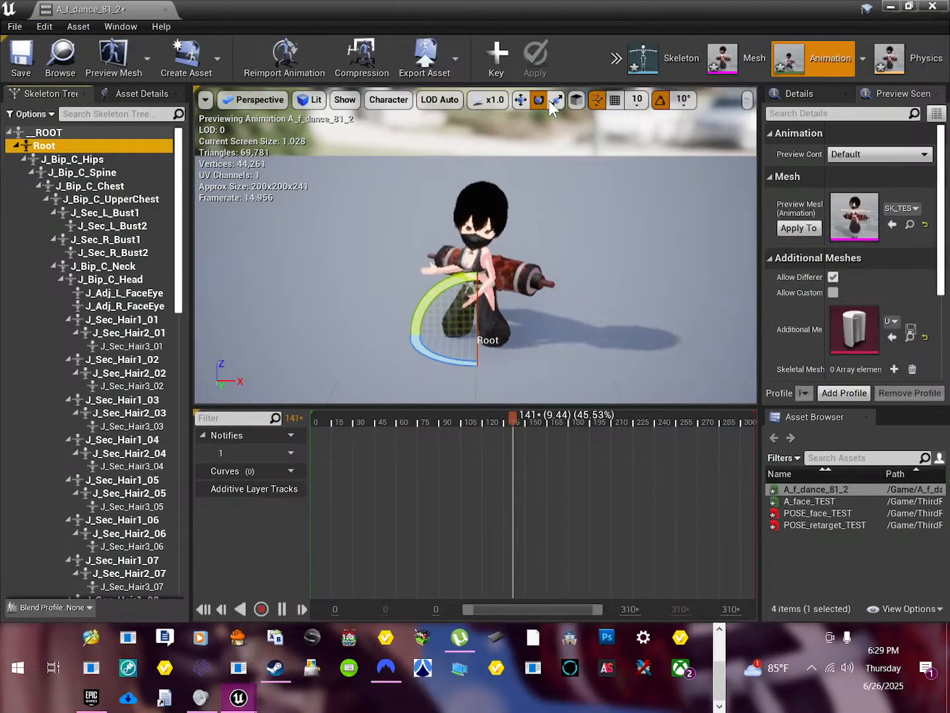
{"action": "left_click", "coordinate": [522, 99]}
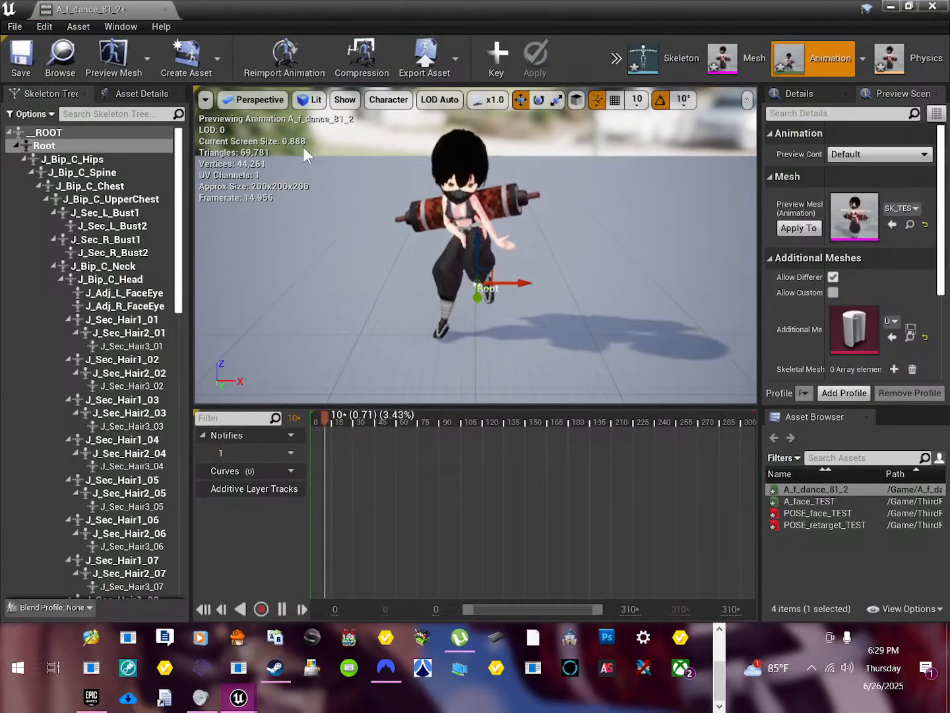
{"action": "left_click", "coordinate": [277, 607]}
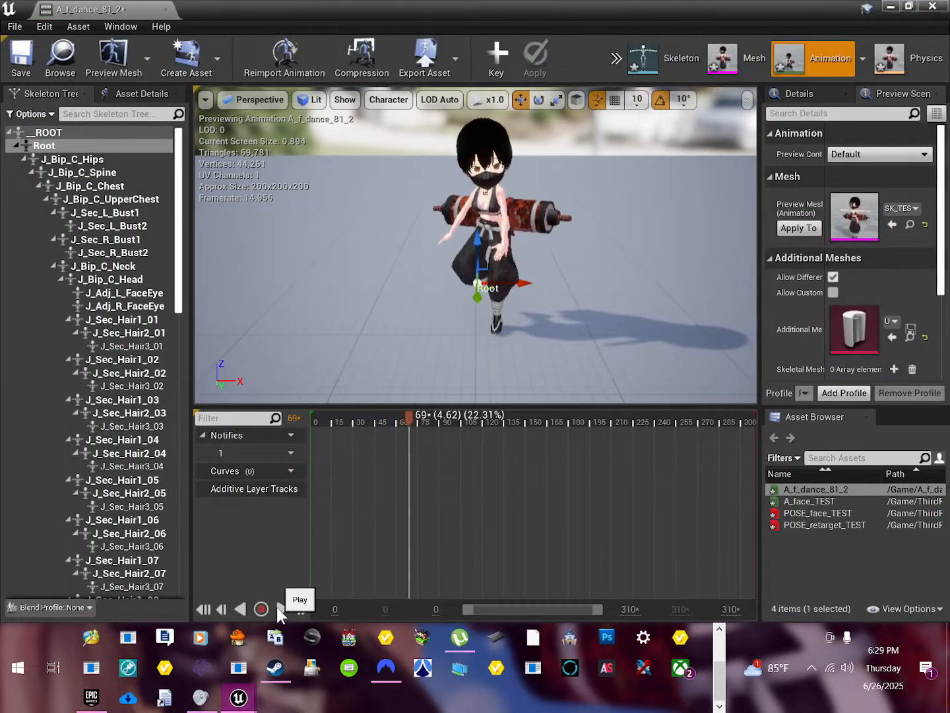
{"action": "left_click", "coordinate": [205, 609]}
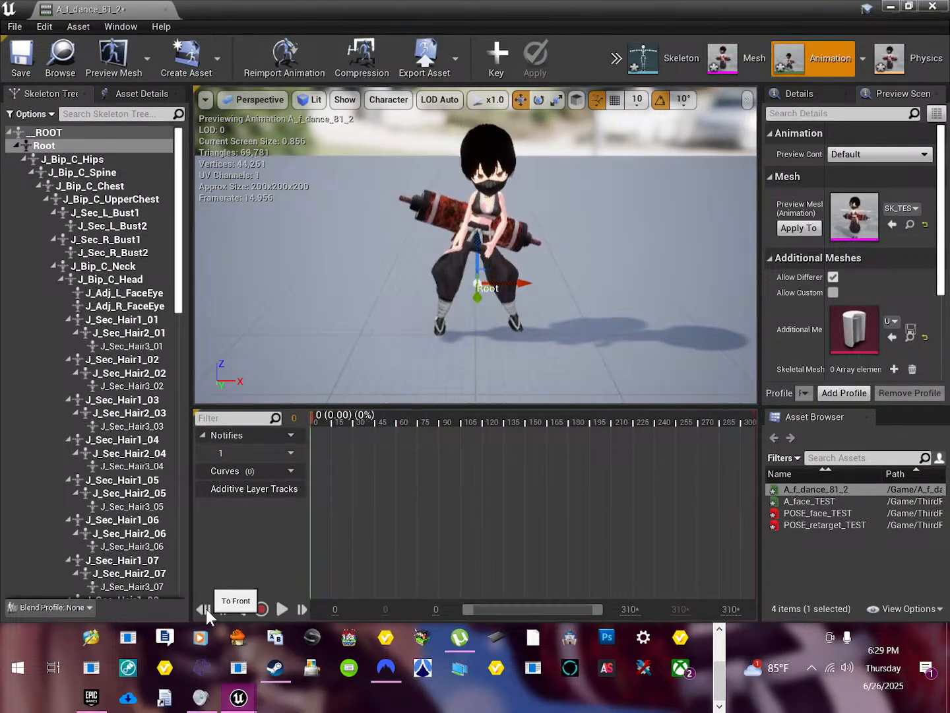
Key the Root bone at the first frame, apply the additive layer to the dance animation, play it, and close the animation editor.
{"action": "left_click", "coordinate": [497, 57]}
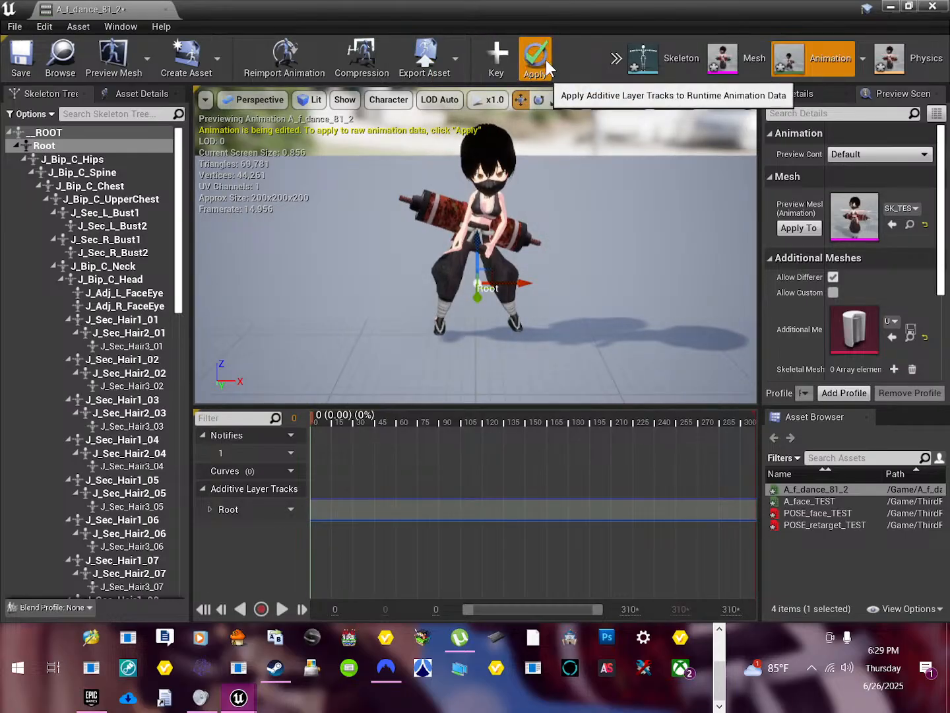
{"action": "left_click", "coordinate": [536, 59]}
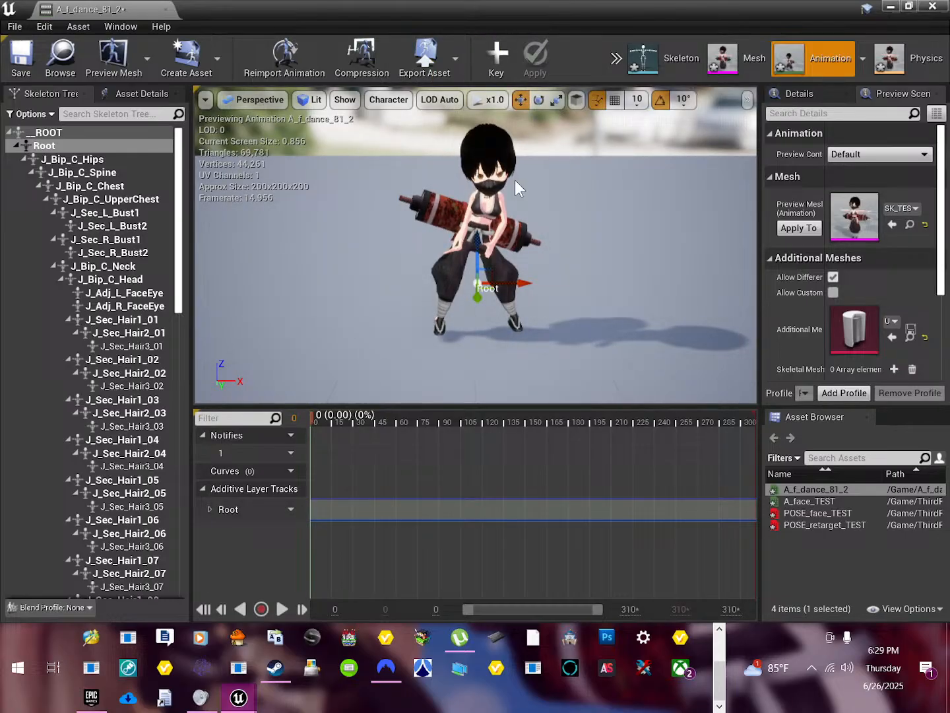
{"action": "left_click", "coordinate": [280, 609]}
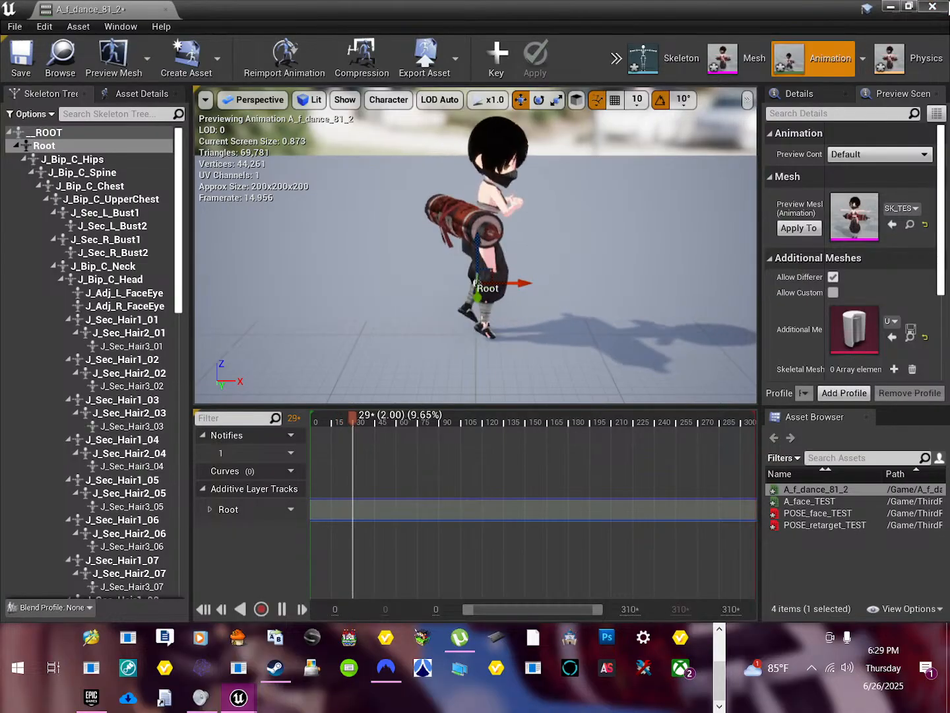
{"action": "left_click", "coordinate": [932, 6]}
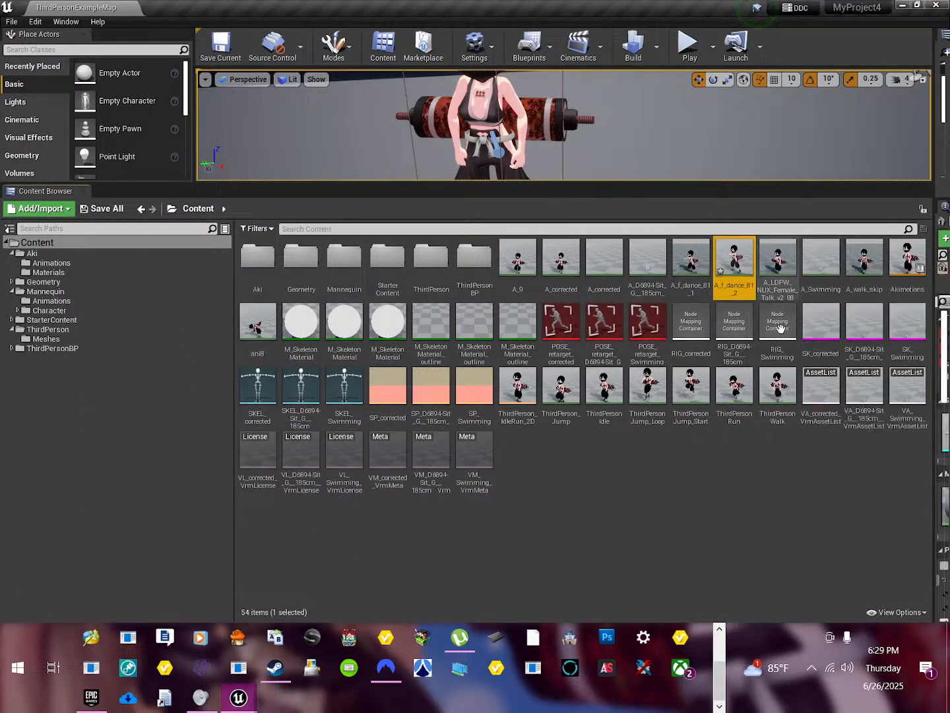
{"action": "left_click", "coordinate": [770, 495]}
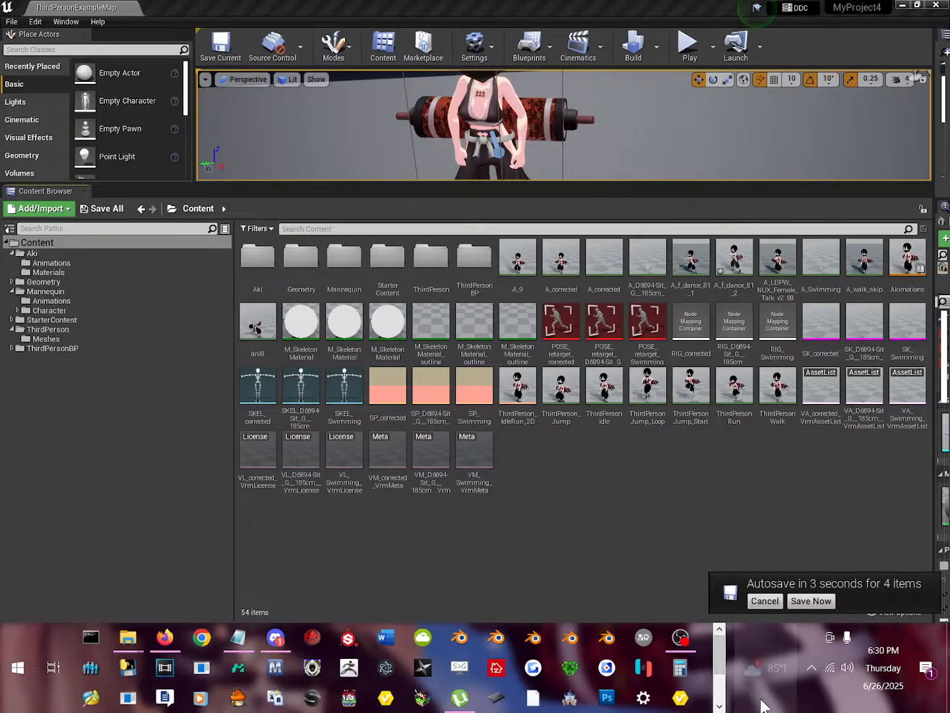
Launch Blender, dismiss the splash screen, and delete the default camera, cube and light.
{"action": "left_click", "coordinate": [528, 650]}
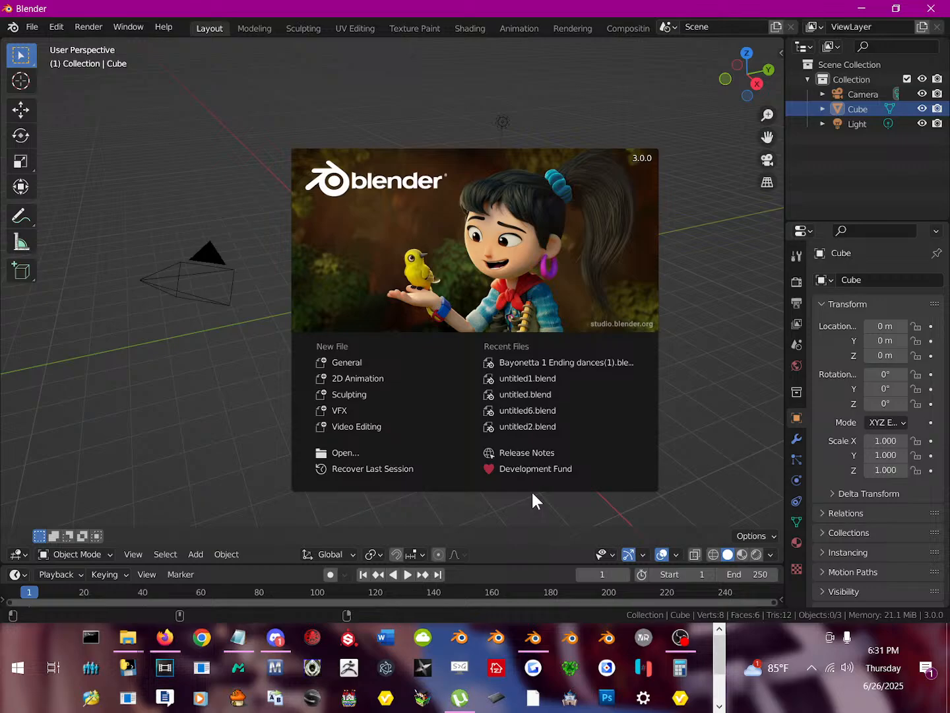
{"action": "left_click", "coordinate": [254, 253]}
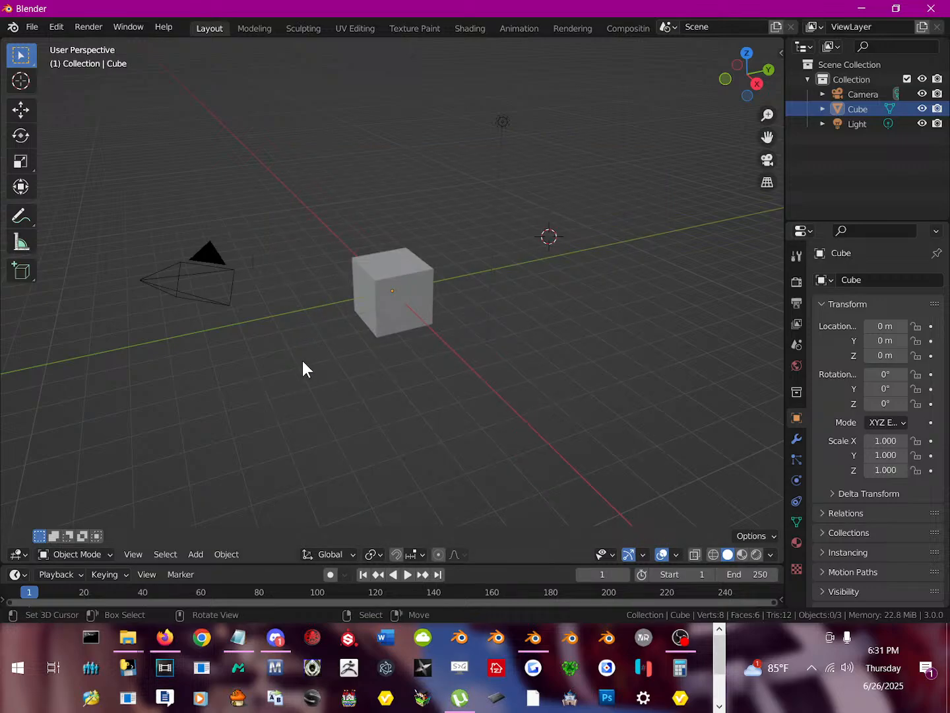
{"action": "key", "text": "a"}
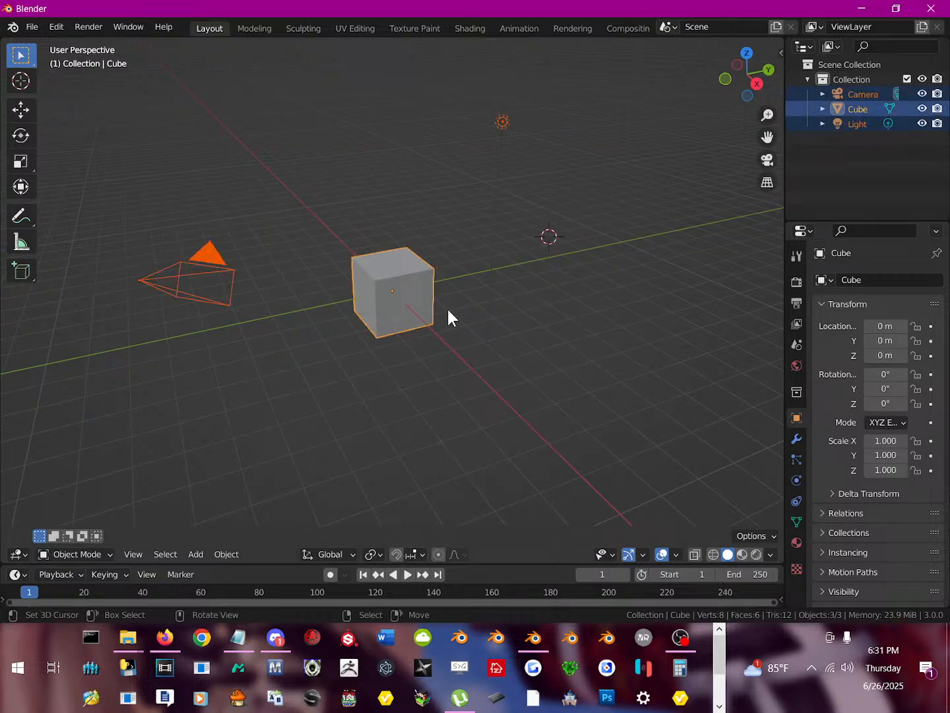
{"action": "key", "text": "Delete"}
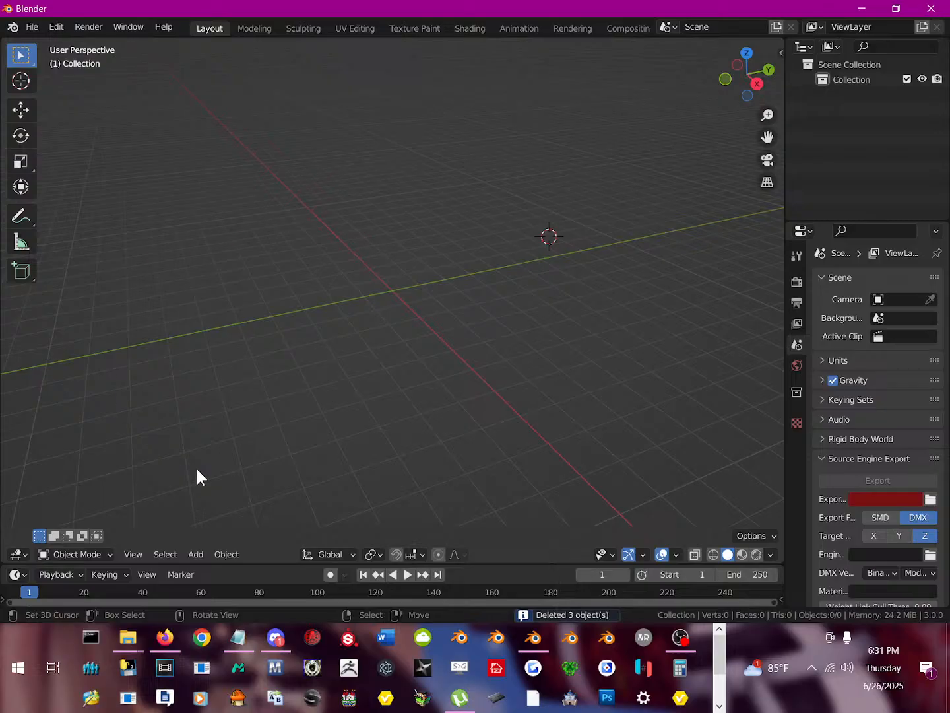
Place the 3D cursor approximately at the world origin in the empty Blender scene.
{"action": "mouse_move", "coordinate": [167, 634]}
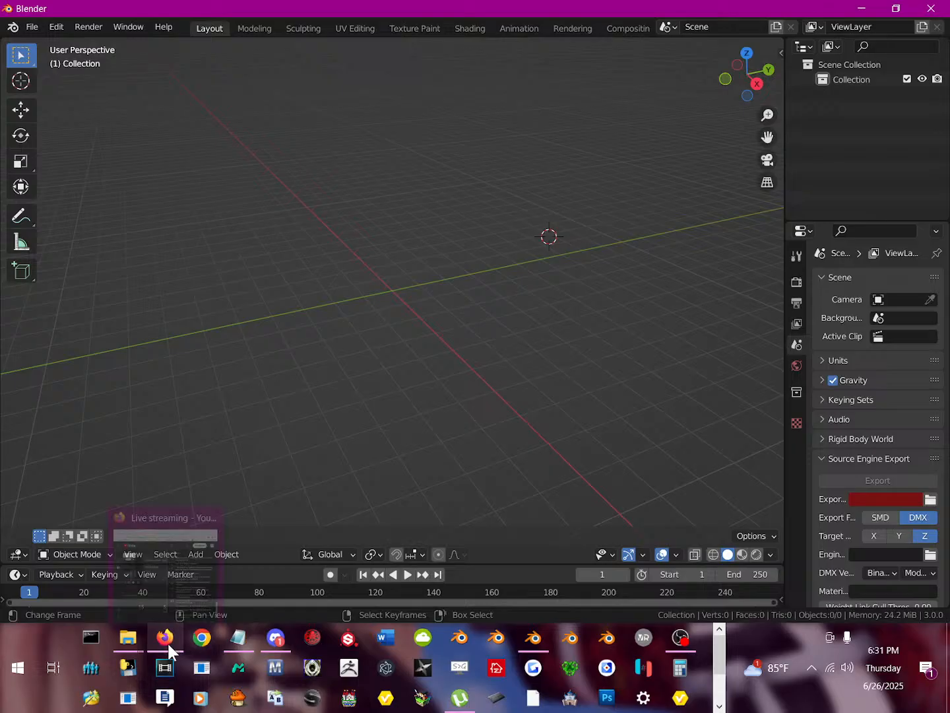
{"action": "left_click", "coordinate": [167, 640]}
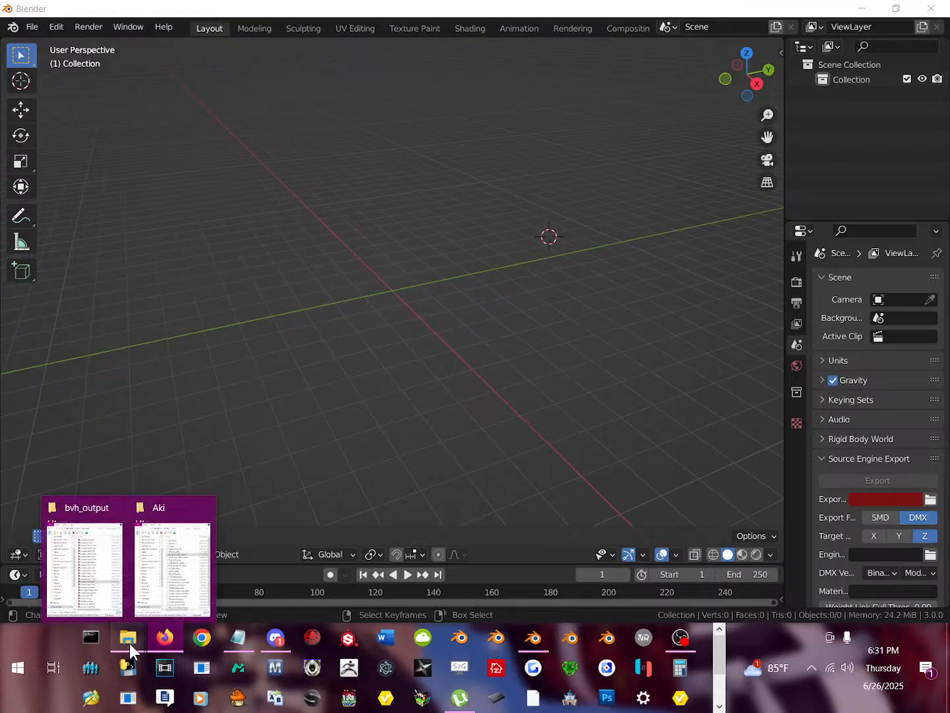
{"action": "mouse_move", "coordinate": [241, 651]}
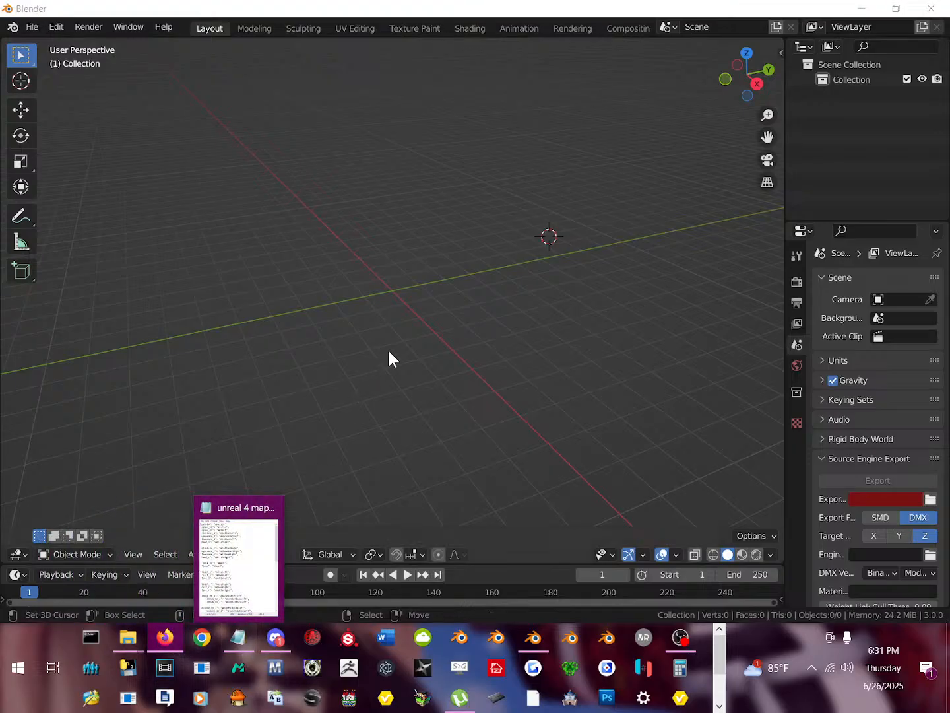
{"action": "left_click", "coordinate": [409, 331]}
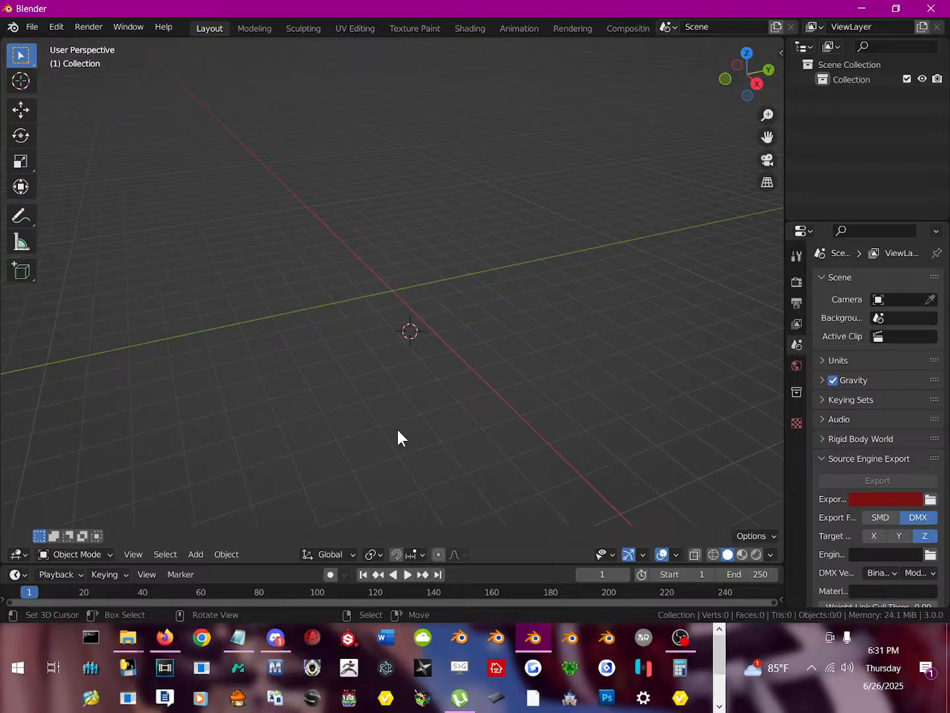
{"action": "left_click", "coordinate": [394, 295]}
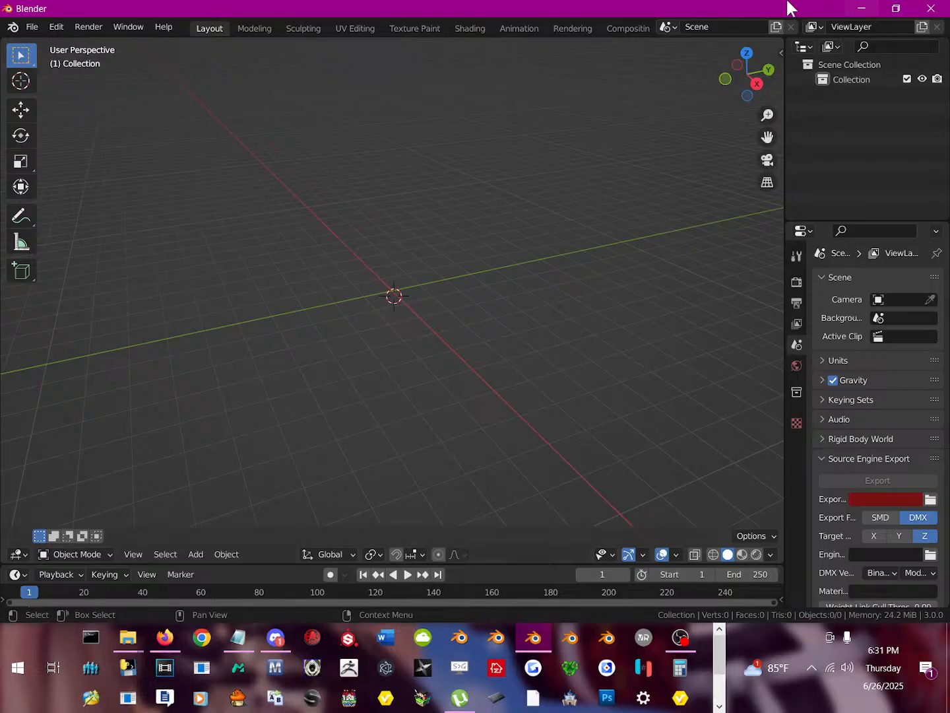
Put away the Unreal Editor and Epic Games Launcher windows and bring the Aki folder forward in File Explorer.
{"action": "left_click_drag", "start_coordinate": [787, 7], "coordinate": [770, 117]}
{"action": "left_click", "coordinate": [902, 4]}
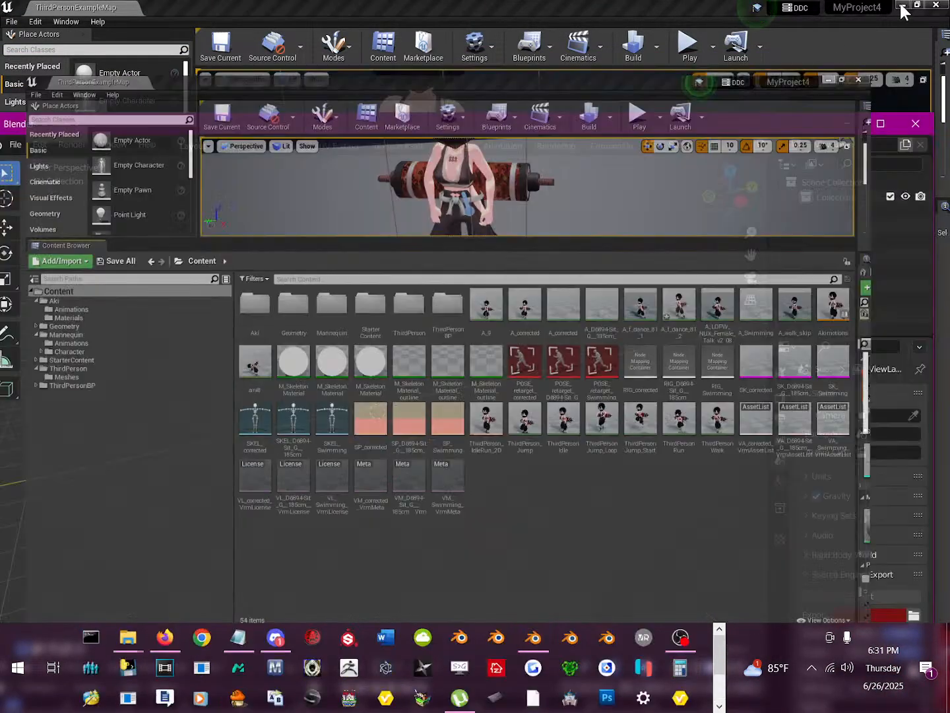
{"action": "left_click", "coordinate": [938, 6]}
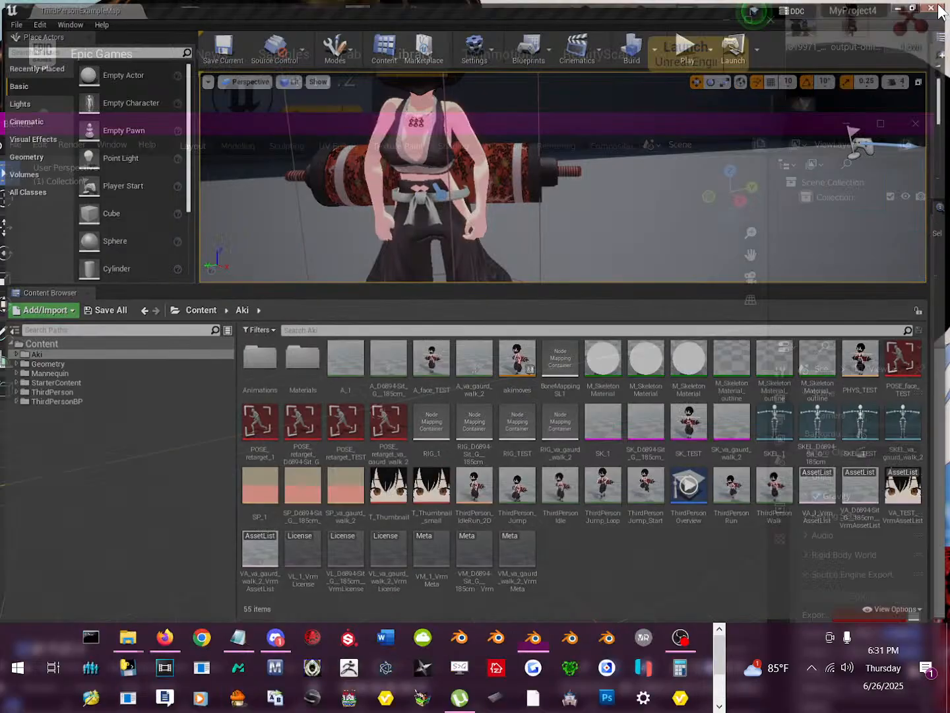
{"action": "left_click", "coordinate": [542, 28]}
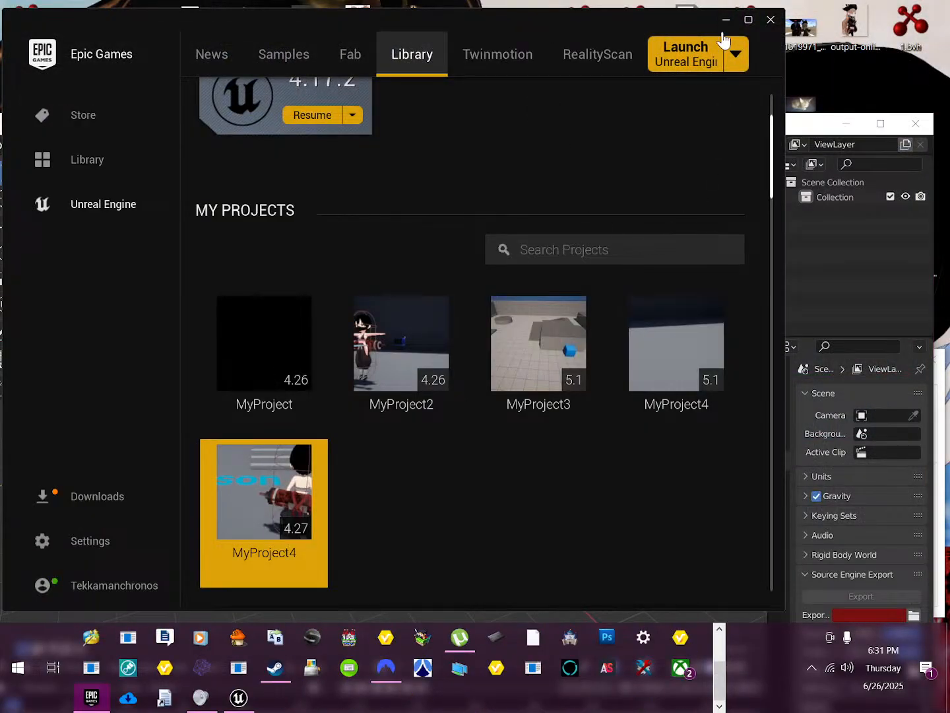
{"action": "left_click", "coordinate": [726, 19]}
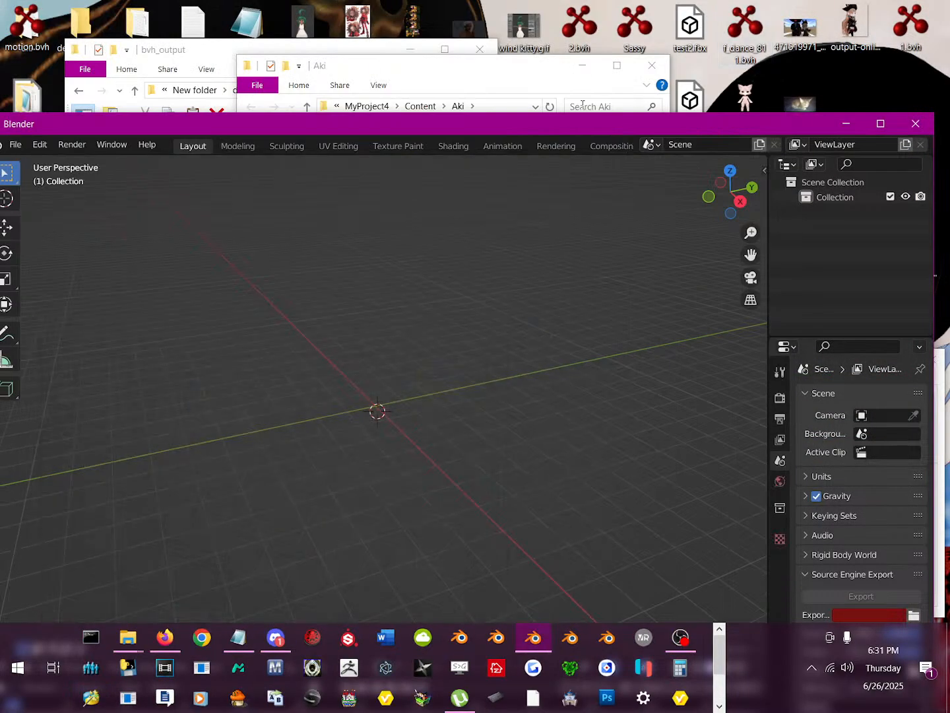
{"action": "left_click", "coordinate": [460, 80]}
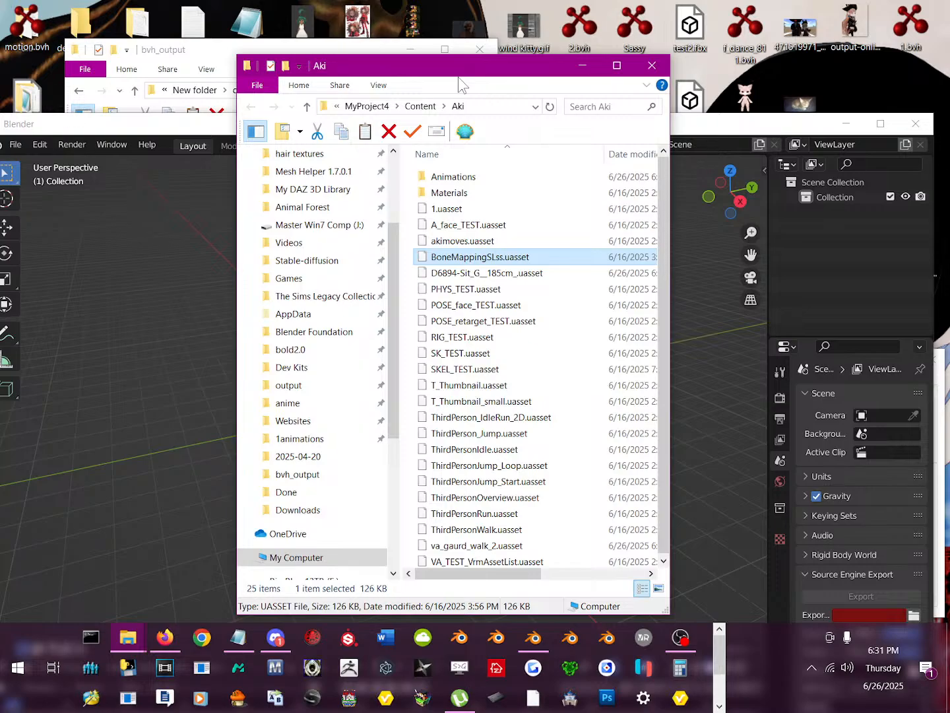
Switch to Discord and open the requests channel of The Mighty Ginkgo 2.0 server.
{"action": "left_click", "coordinate": [276, 638]}
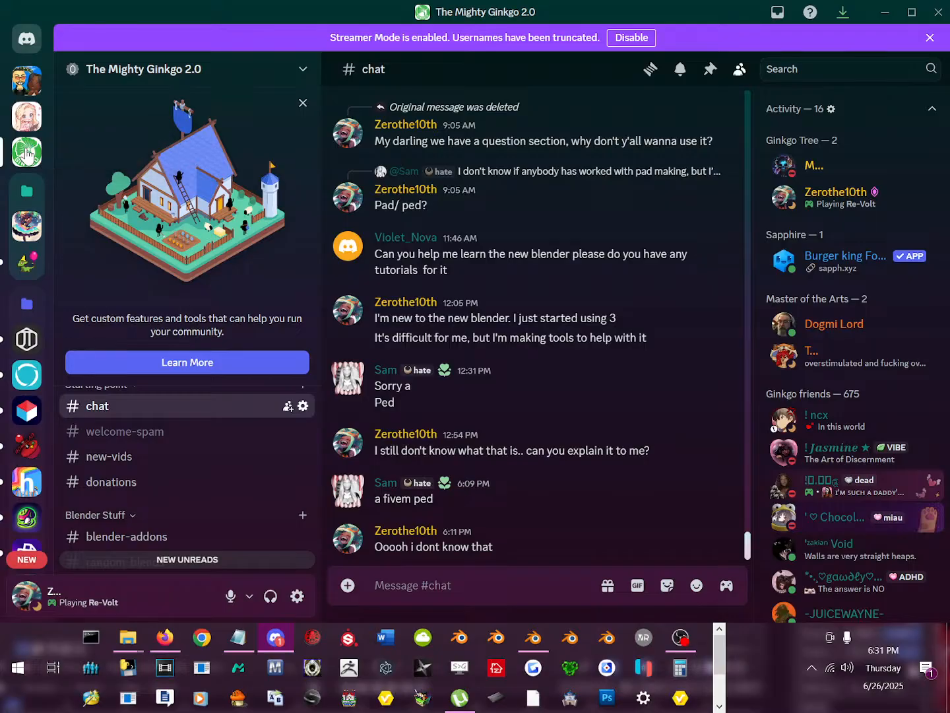
{"action": "left_click", "coordinate": [27, 562]}
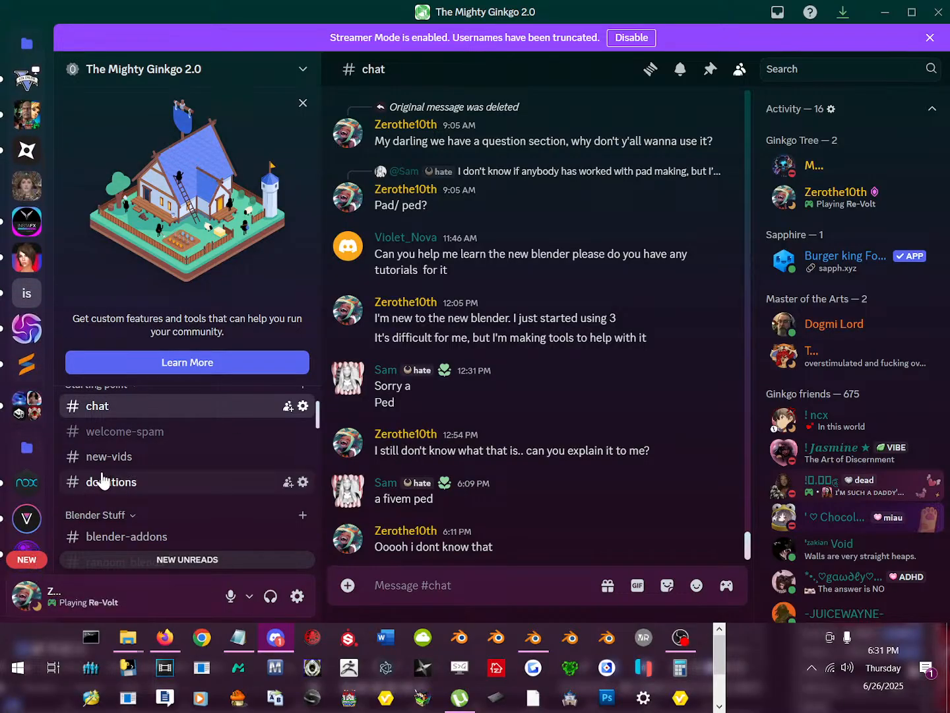
{"action": "scroll", "coordinate": [27, 489], "scroll_direction": "up", "scroll_amount": 10}
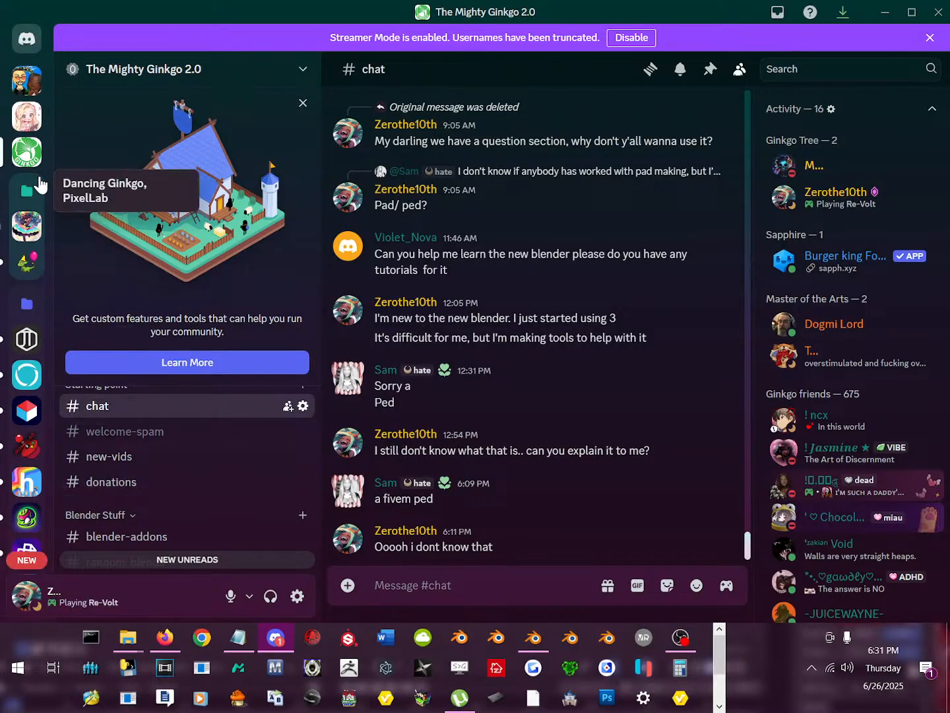
{"action": "scroll", "coordinate": [193, 548], "scroll_direction": "down", "scroll_amount": 5}
{"action": "scroll", "coordinate": [192, 547], "scroll_direction": "down", "scroll_amount": 8}
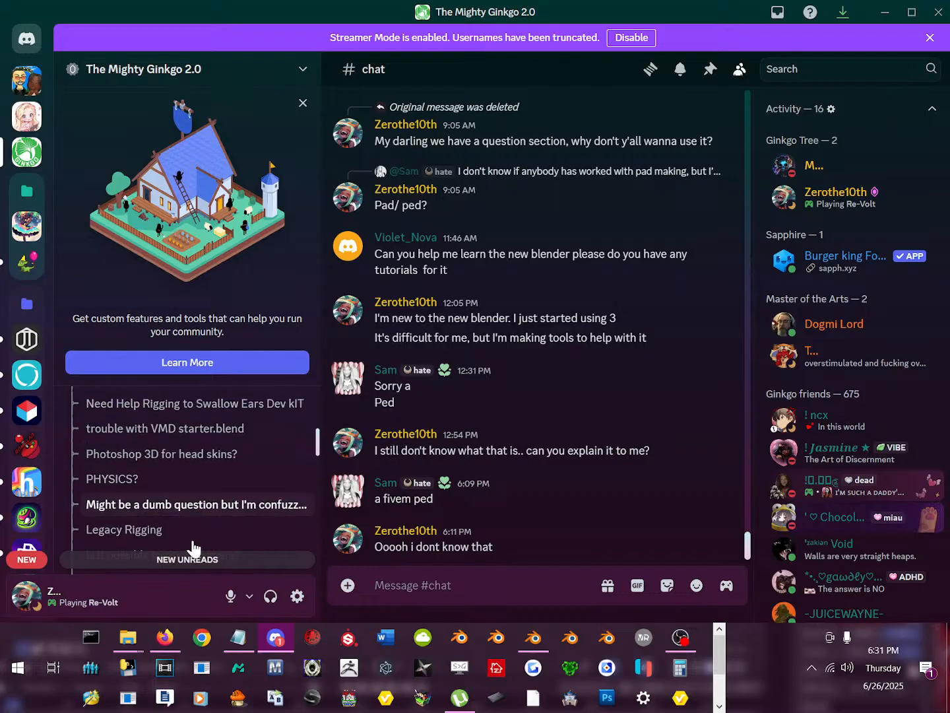
{"action": "scroll", "coordinate": [193, 547], "scroll_direction": "up", "scroll_amount": 12}
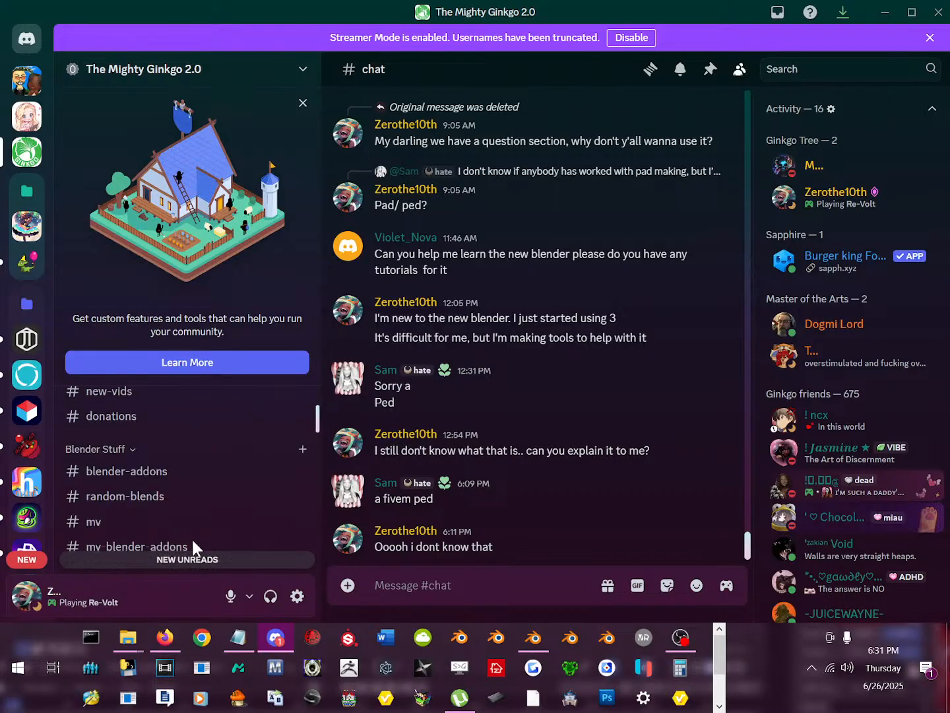
{"action": "left_click", "coordinate": [128, 562]}
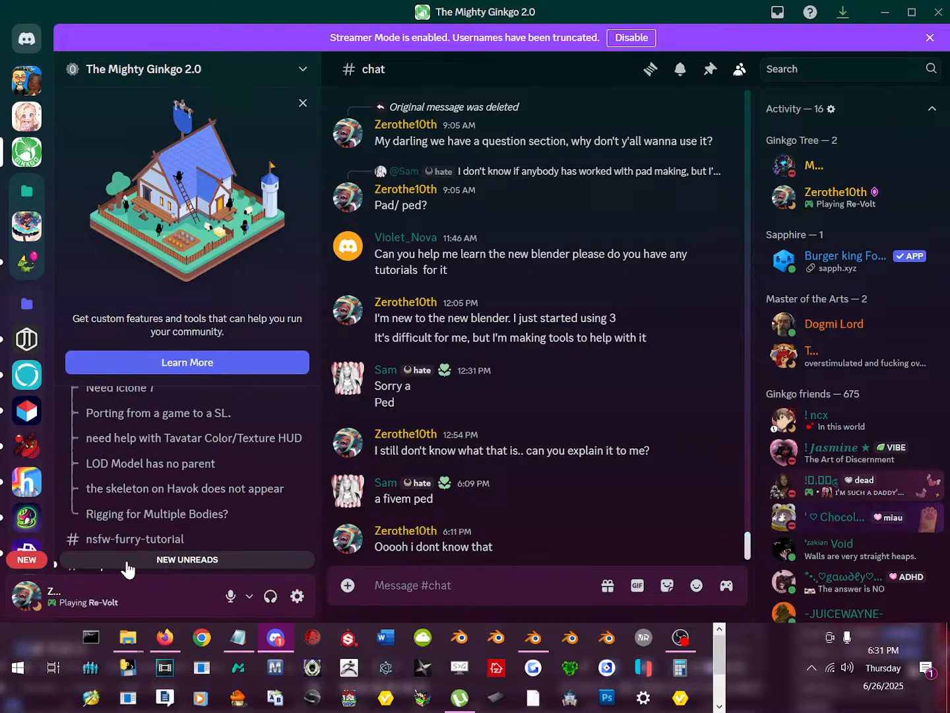
{"action": "left_click", "coordinate": [159, 566]}
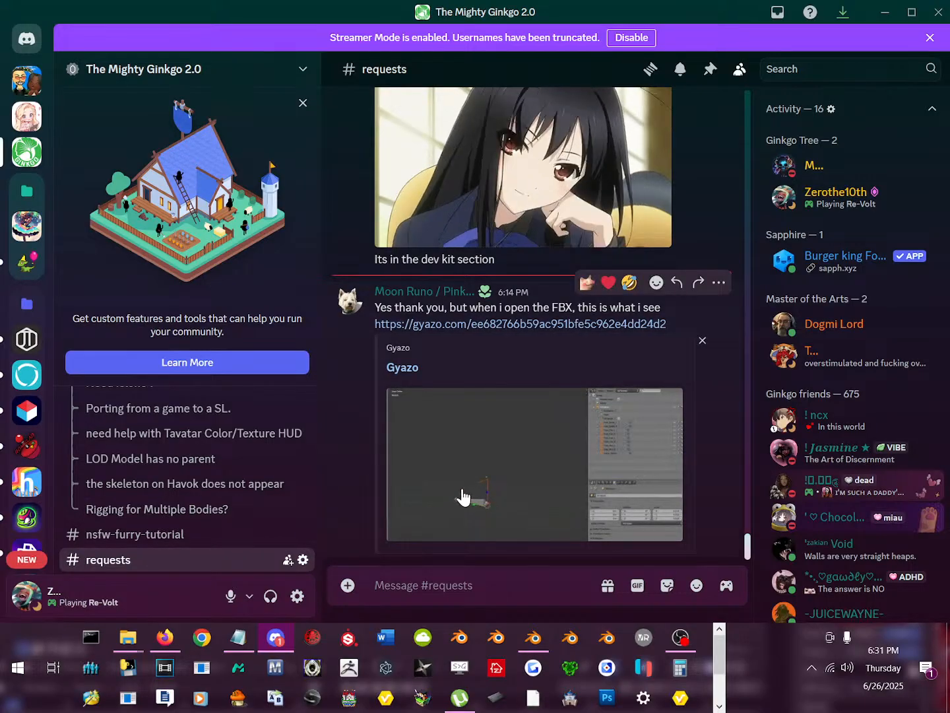
View the Gyazo screenshot of the opened FBX from the newest request at full size, and close it.
{"action": "left_click", "coordinate": [491, 502]}
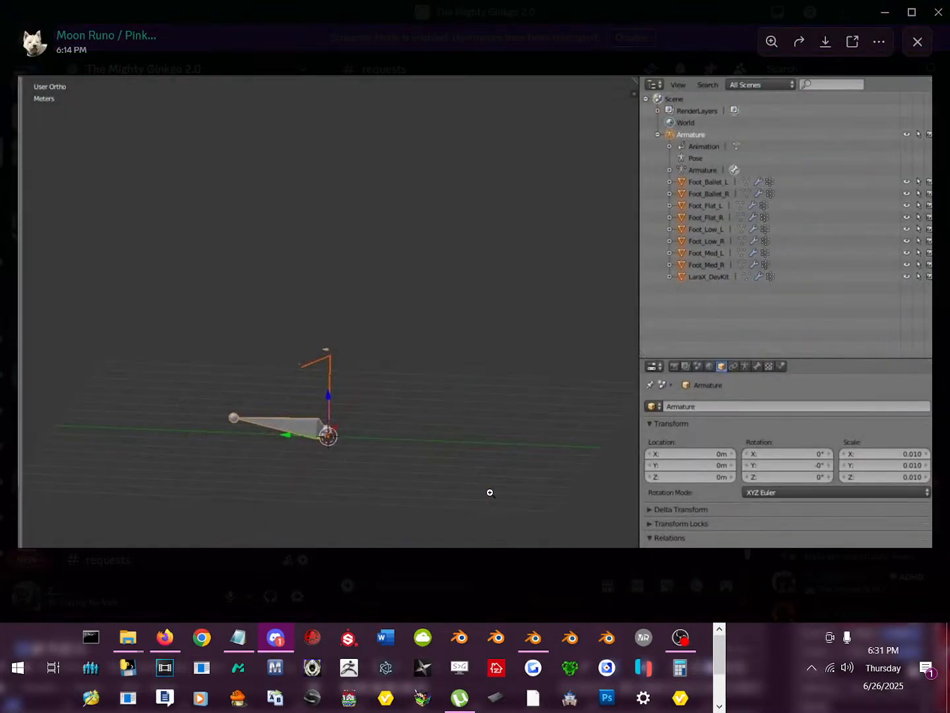
{"action": "left_click", "coordinate": [449, 378]}
{"action": "key", "text": "Escape"}
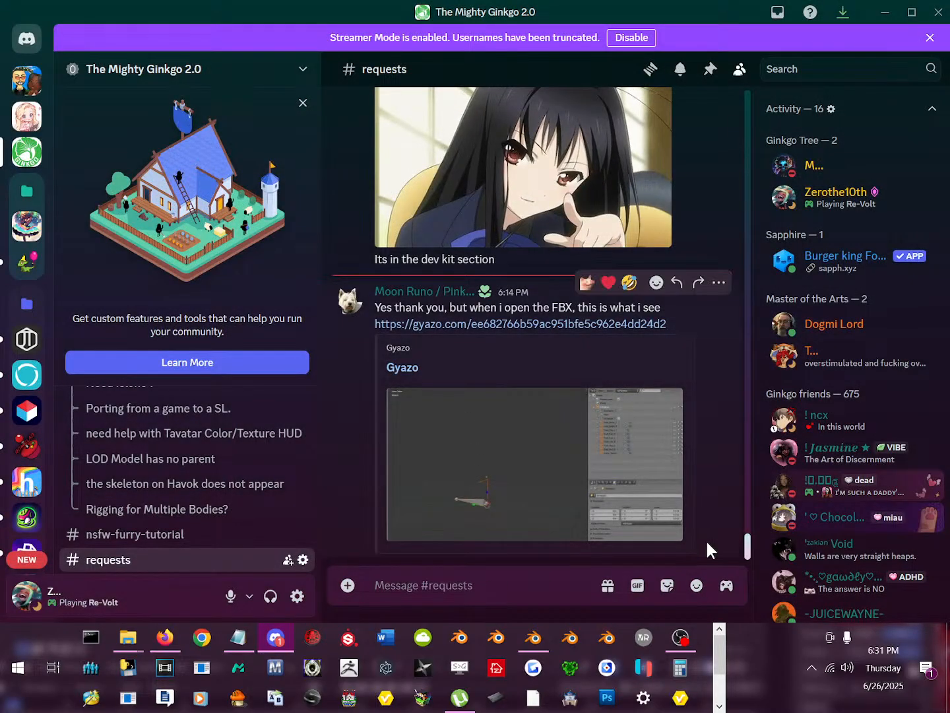
Reply in the requests channel with the message "use the bootleg version shug".
{"action": "type", "text": "use the bo"}
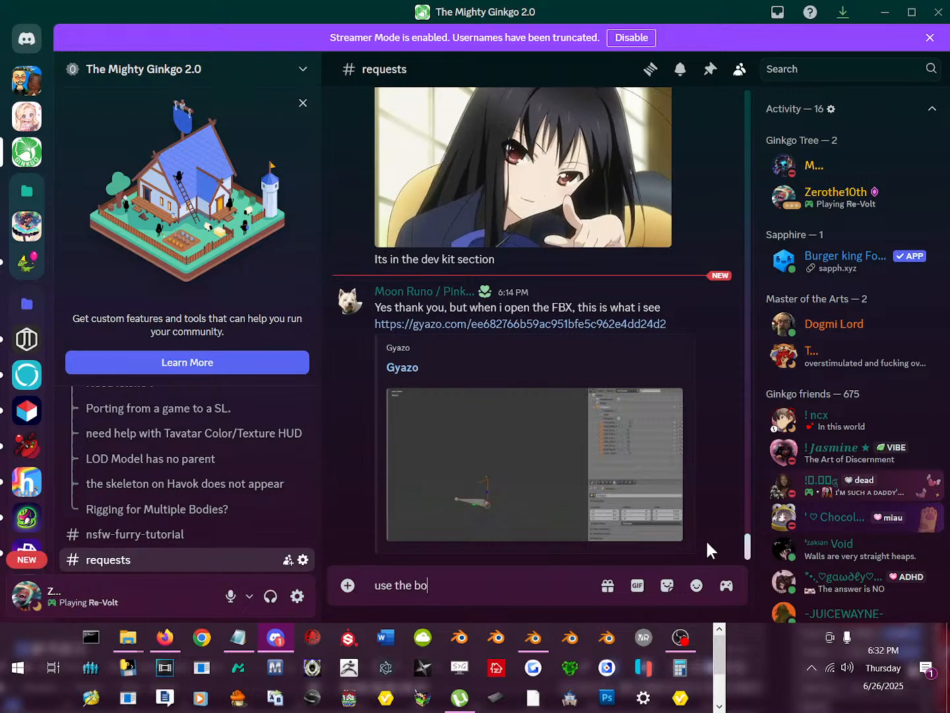
{"action": "type", "text": "otleg version shug"}
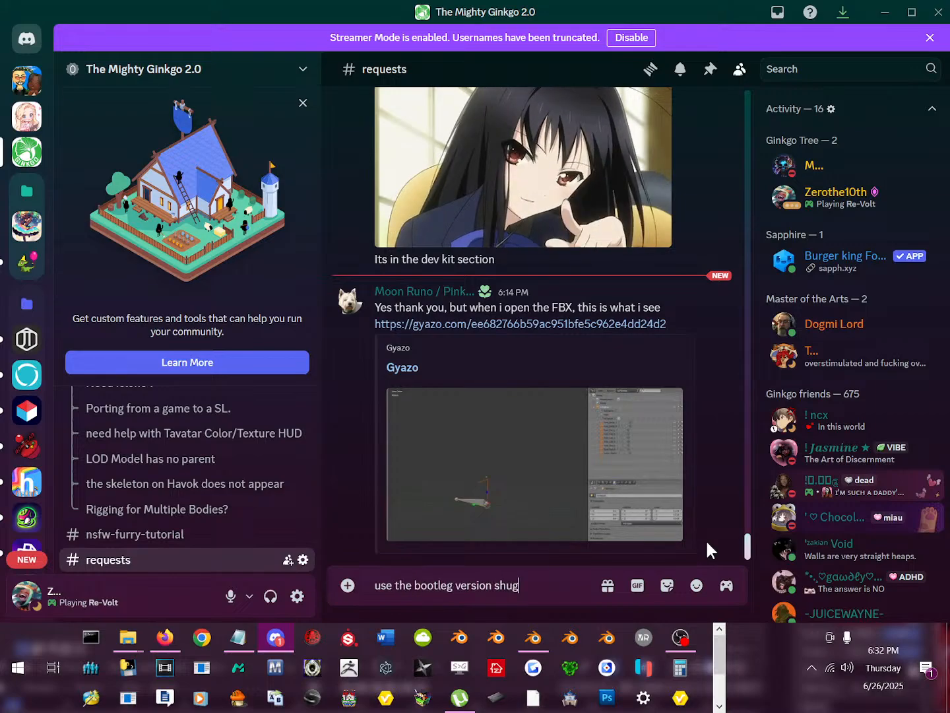
{"action": "key", "text": "Return"}
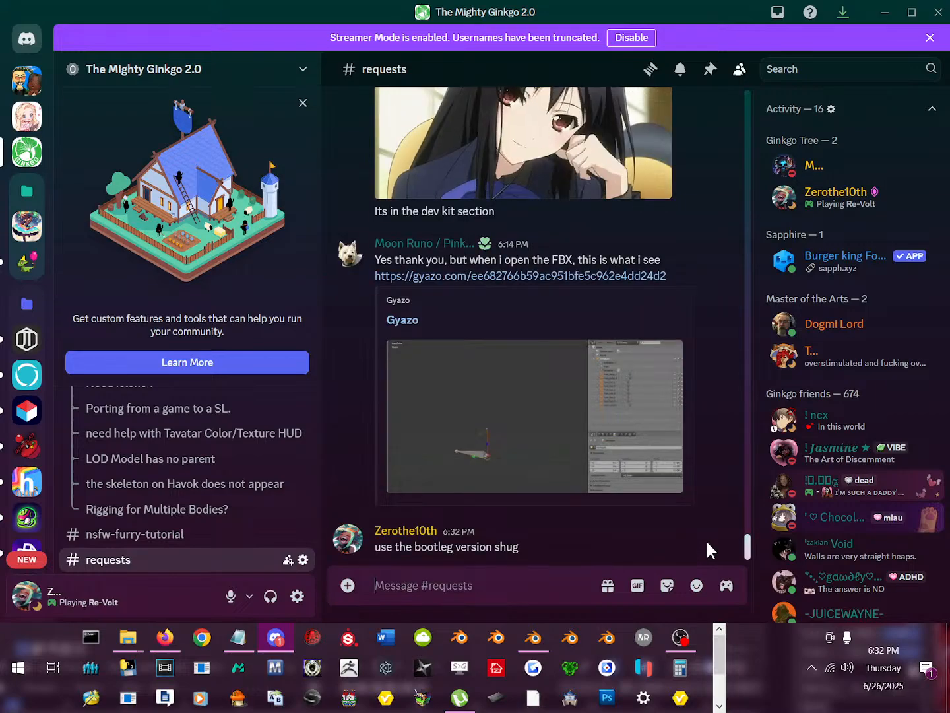
Open the downloads-1 channel under the Non SL-Video game/Video game resources category.
{"action": "scroll", "coordinate": [208, 484], "scroll_direction": "down", "scroll_amount": 5}
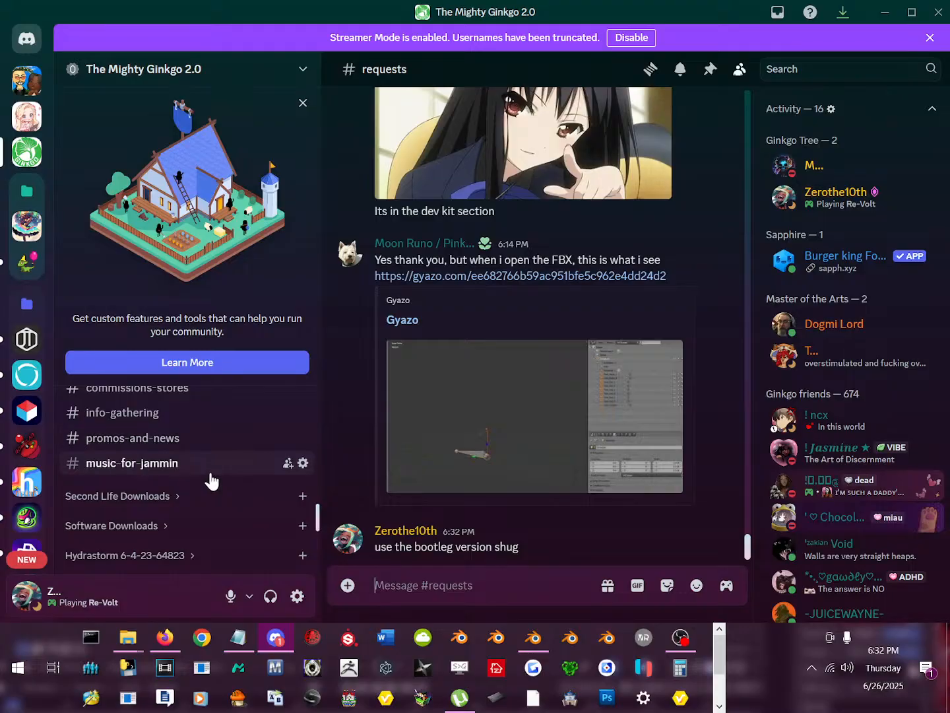
{"action": "scroll", "coordinate": [198, 489], "scroll_direction": "down", "scroll_amount": 4}
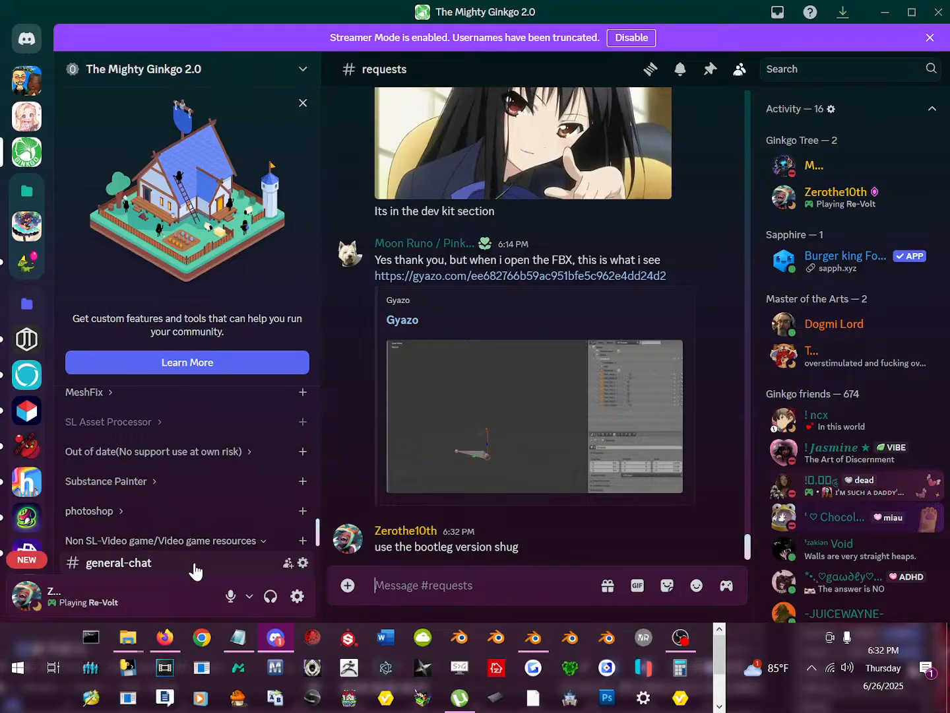
{"action": "scroll", "coordinate": [210, 554], "scroll_direction": "down", "scroll_amount": 3}
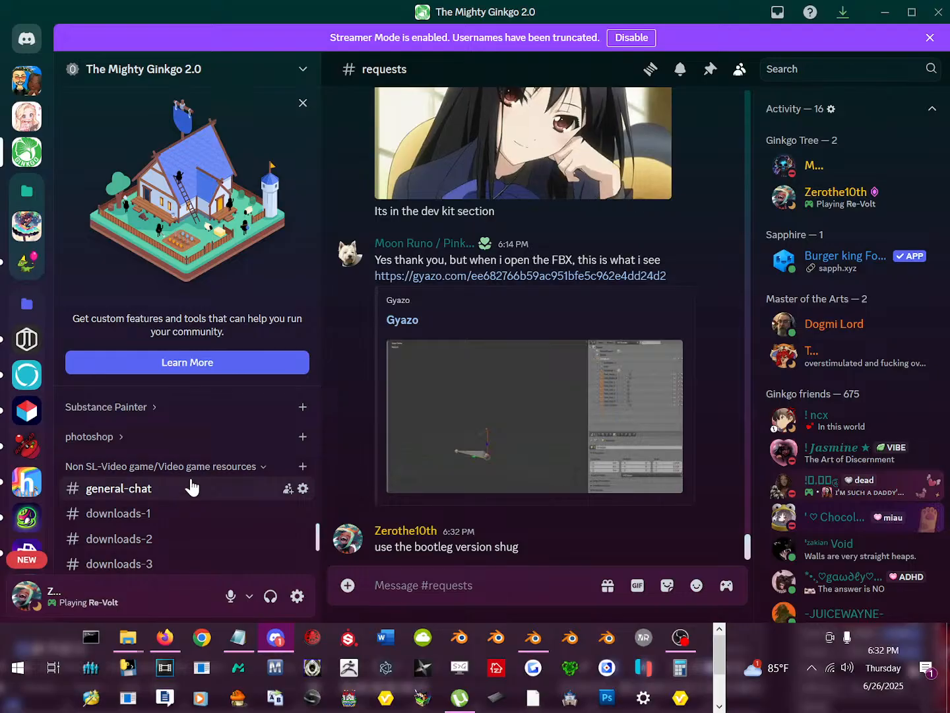
{"action": "scroll", "coordinate": [187, 495], "scroll_direction": "down", "scroll_amount": 1}
{"action": "left_click", "coordinate": [181, 448]}
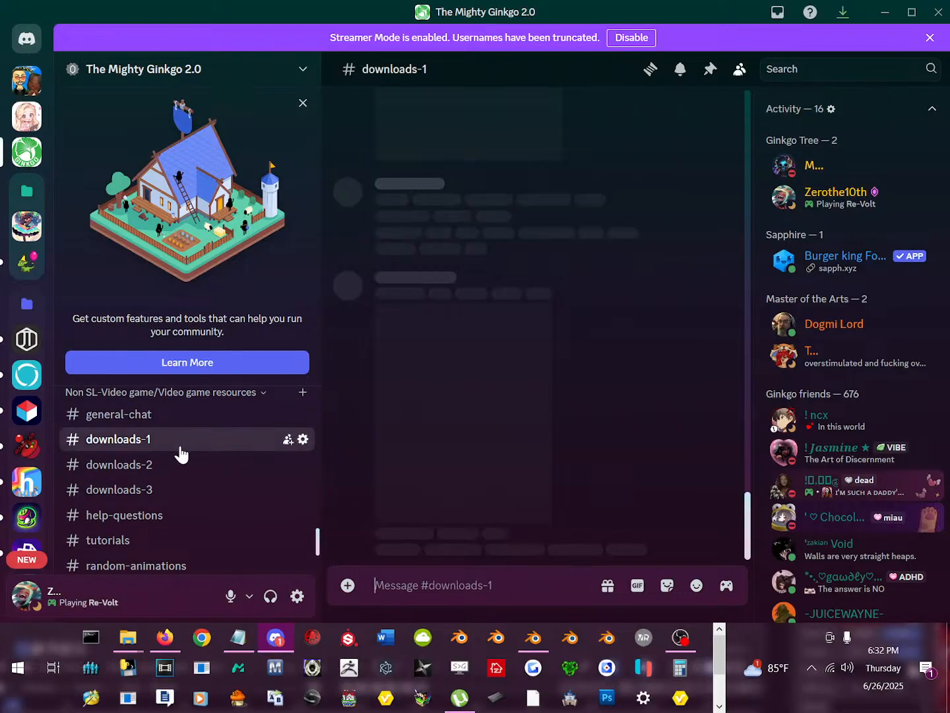
Open the downloads-2 channel and go through its Mortal Kombat resources/download thread to the archive attachments.
{"action": "left_click", "coordinate": [166, 467]}
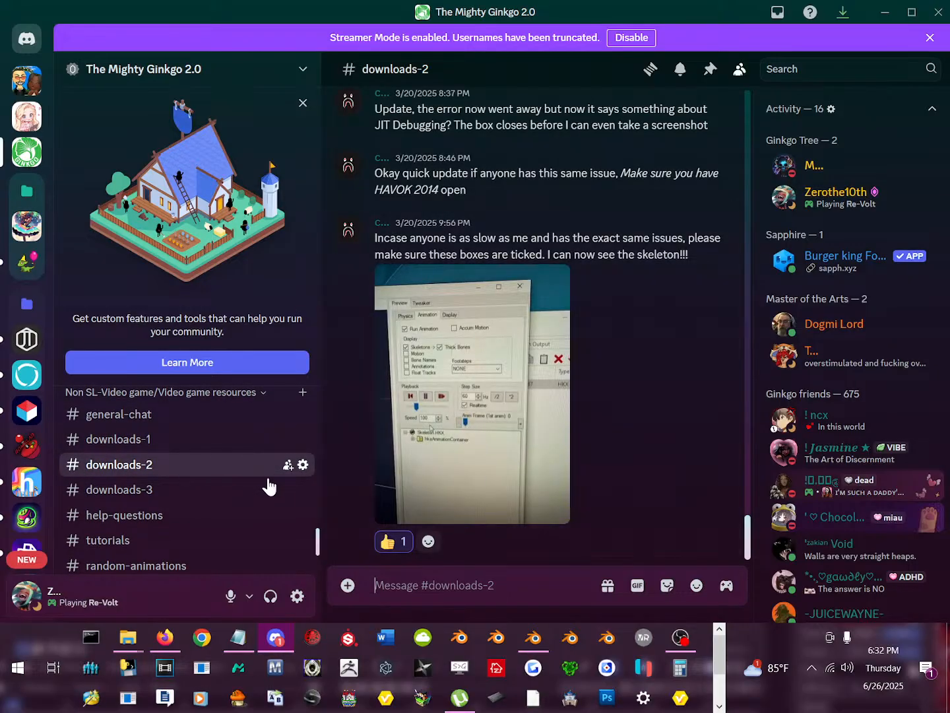
{"action": "scroll", "coordinate": [631, 437], "scroll_direction": "up", "scroll_amount": 15}
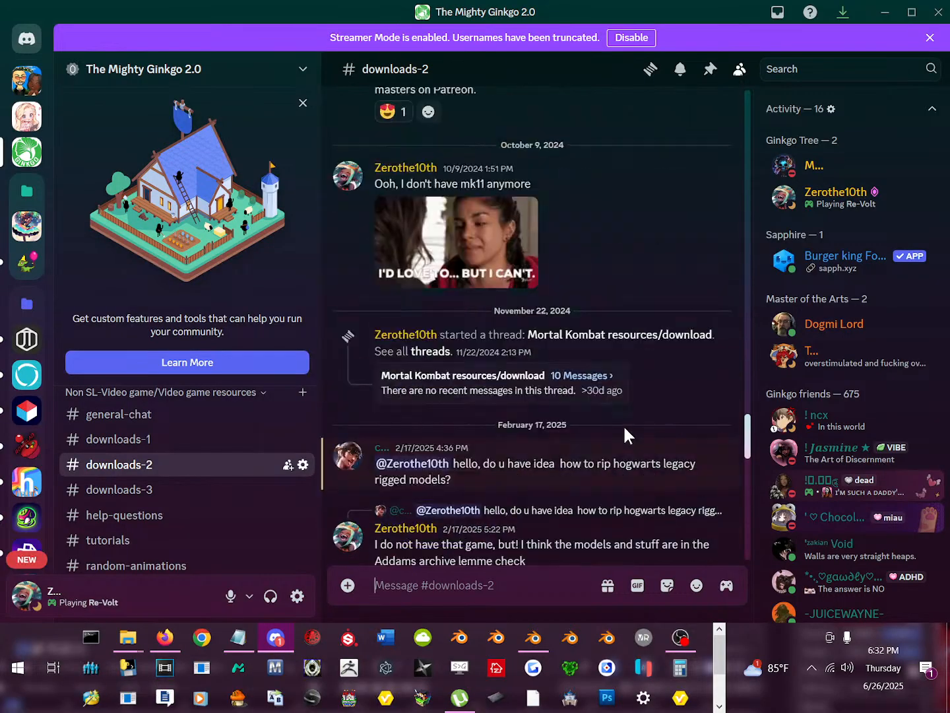
{"action": "left_click", "coordinate": [477, 389]}
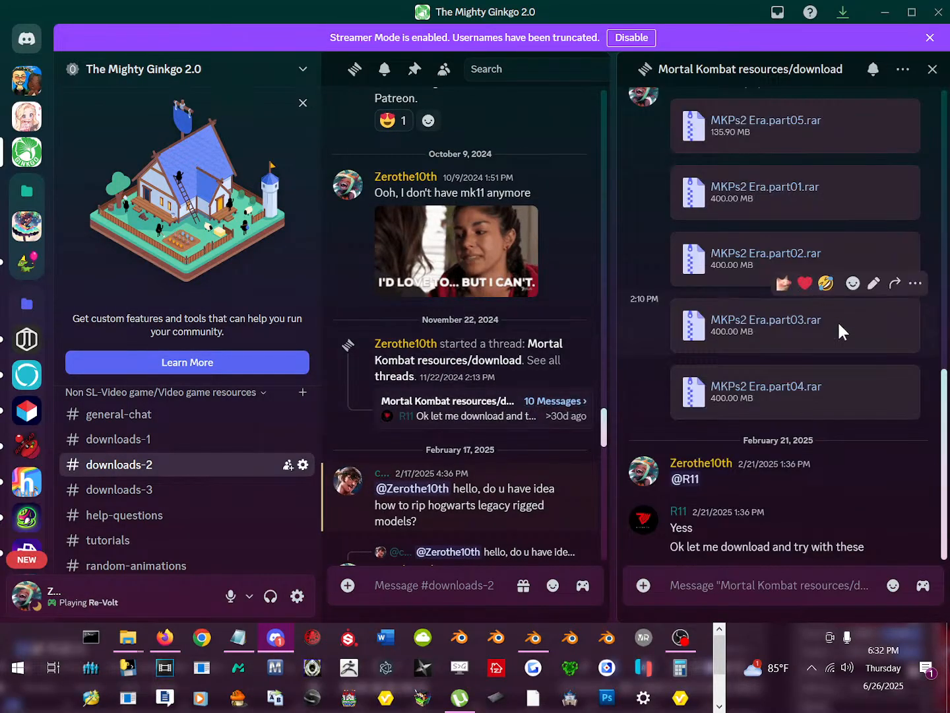
{"action": "scroll", "coordinate": [775, 403], "scroll_direction": "up", "scroll_amount": 5}
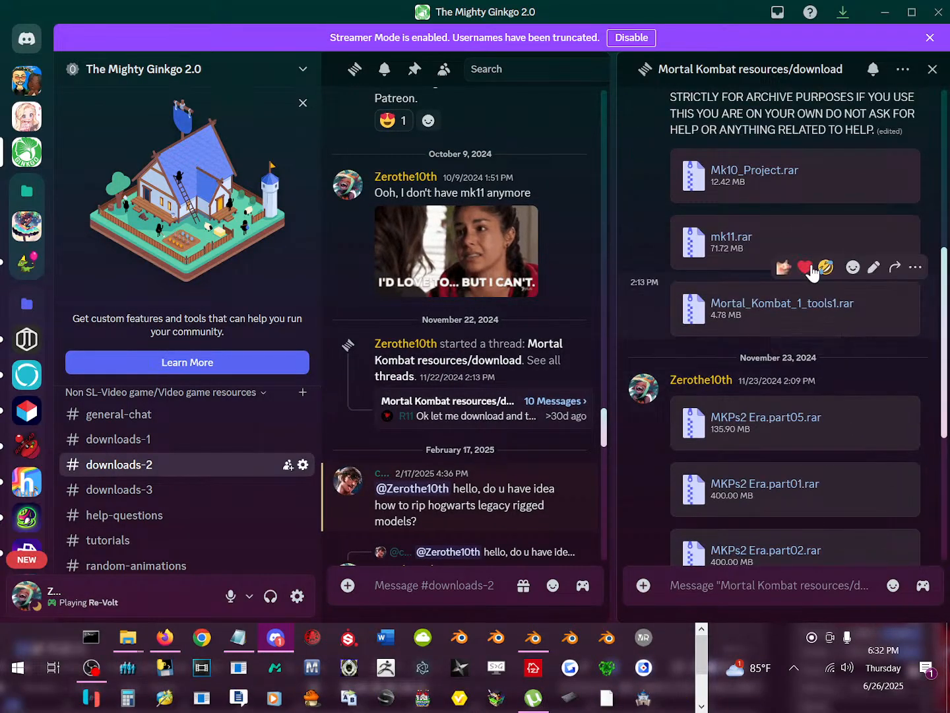
Download Mk10_Project.rar from the thread, accepting the download risk, and switch to Firefox.
{"action": "left_click", "coordinate": [776, 174]}
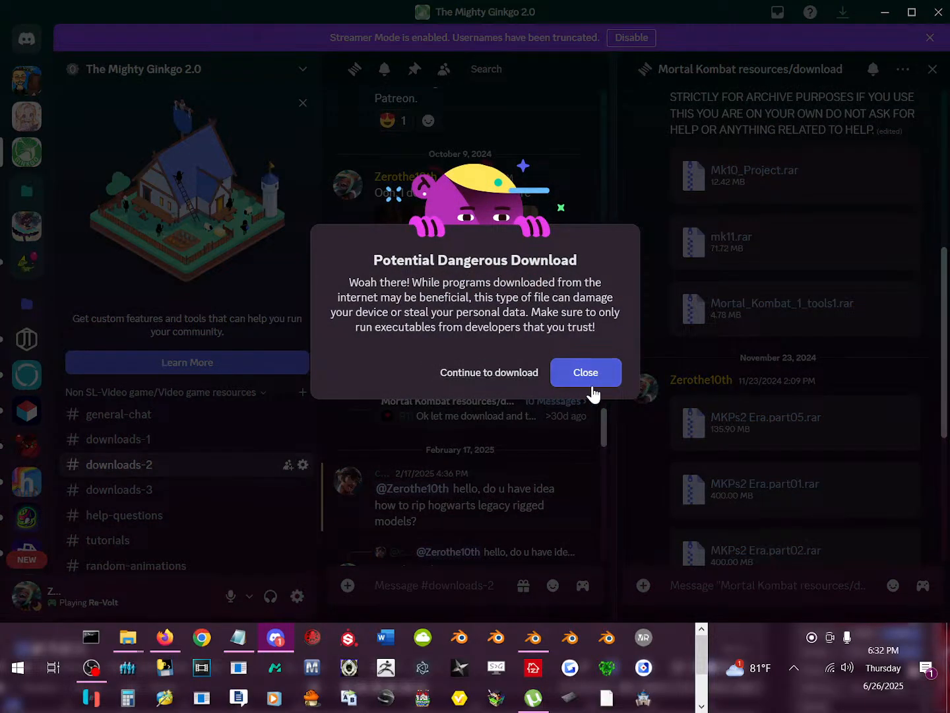
{"action": "left_click", "coordinate": [520, 373]}
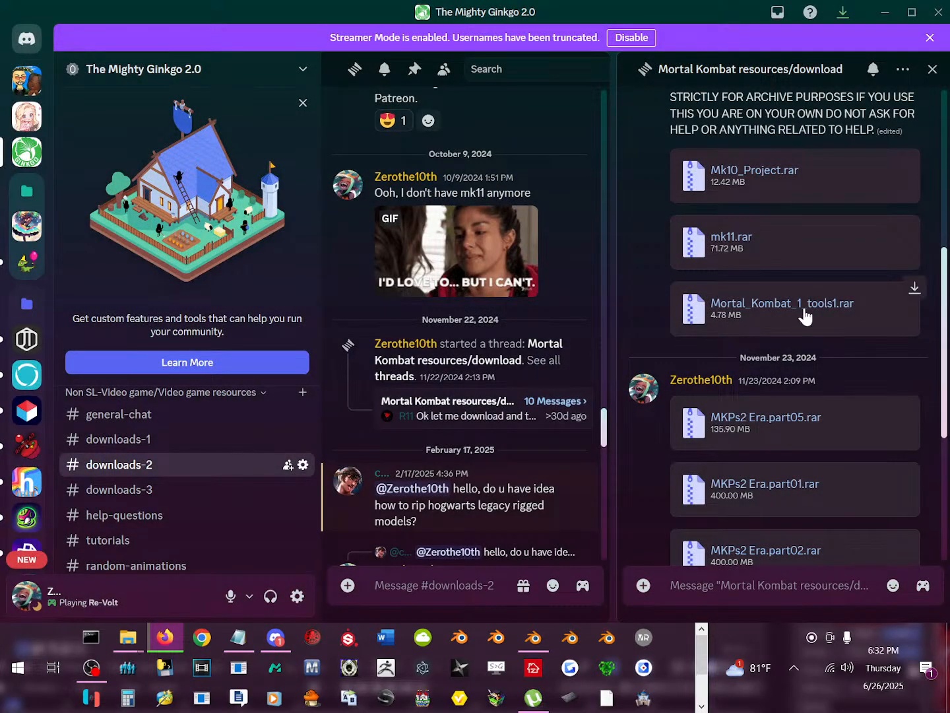
{"action": "scroll", "coordinate": [806, 317], "scroll_direction": "down", "scroll_amount": 5}
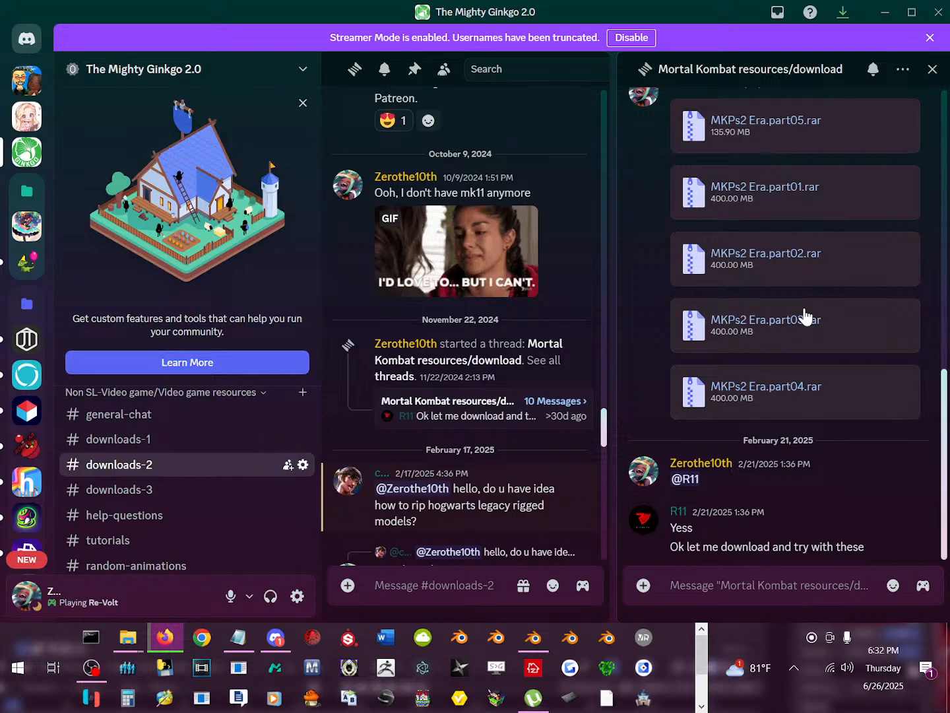
{"action": "left_click", "coordinate": [882, 14]}
{"action": "left_click_drag", "start_coordinate": [0, 151], "coordinate": [657, 84]}
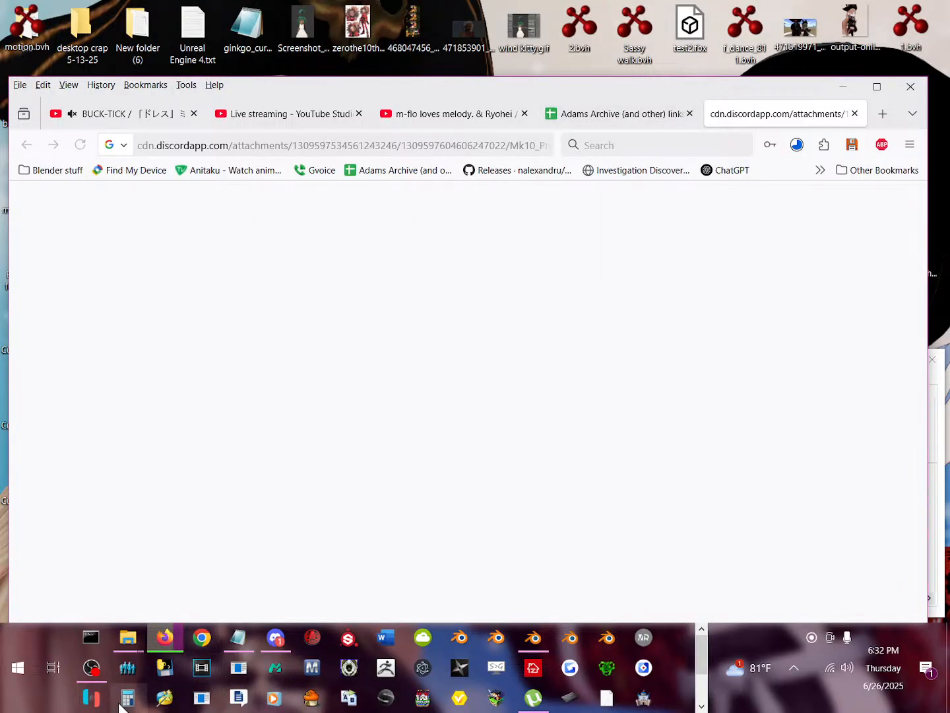
Open the downloaded Mk10_Project.rar, inspect the contents of its Mk10 Project folder, and close the archive.
{"action": "mouse_move", "coordinate": [148, 650]}
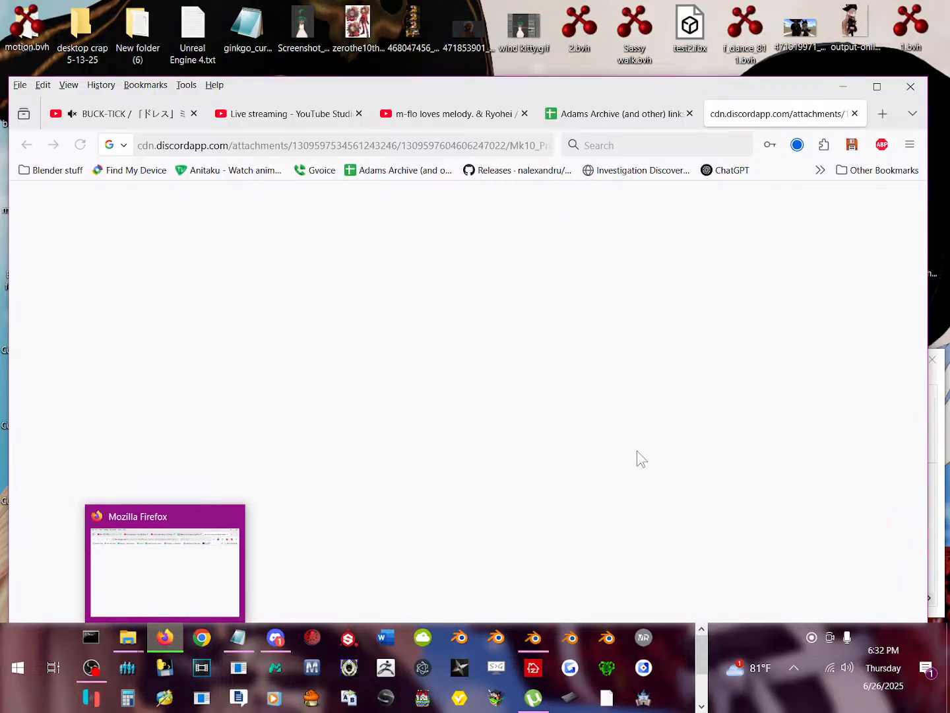
{"action": "left_click", "coordinate": [798, 144]}
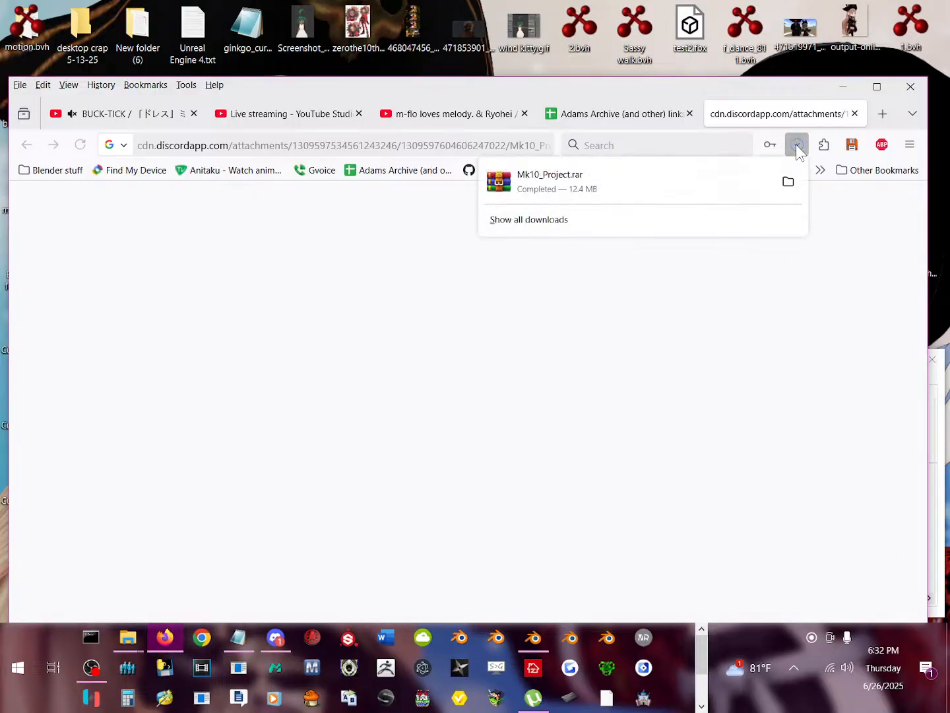
{"action": "left_click", "coordinate": [617, 187]}
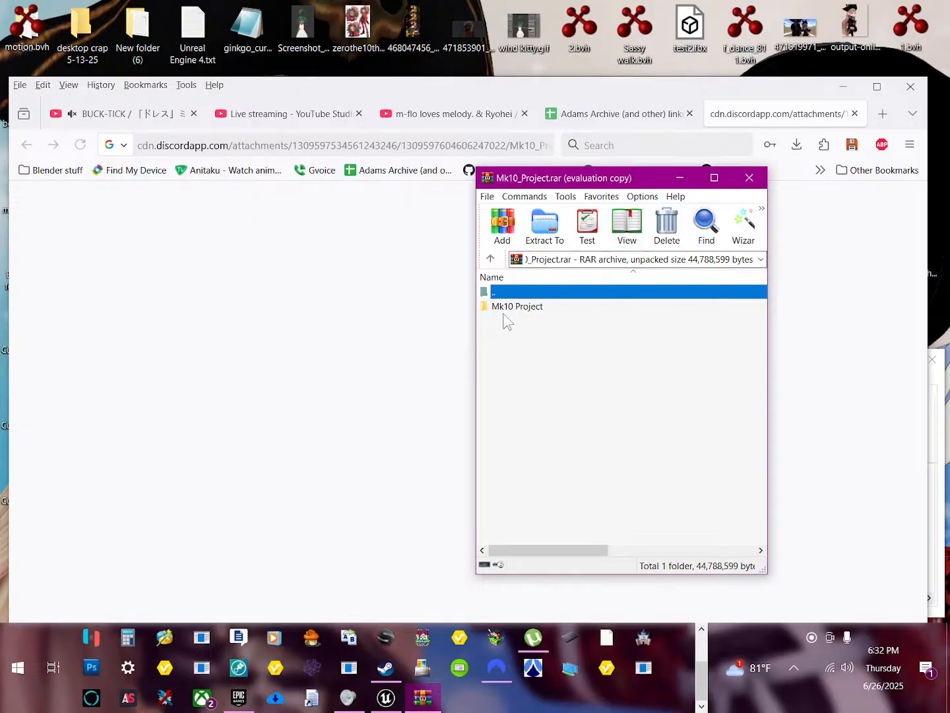
{"action": "double_click", "coordinate": [506, 309]}
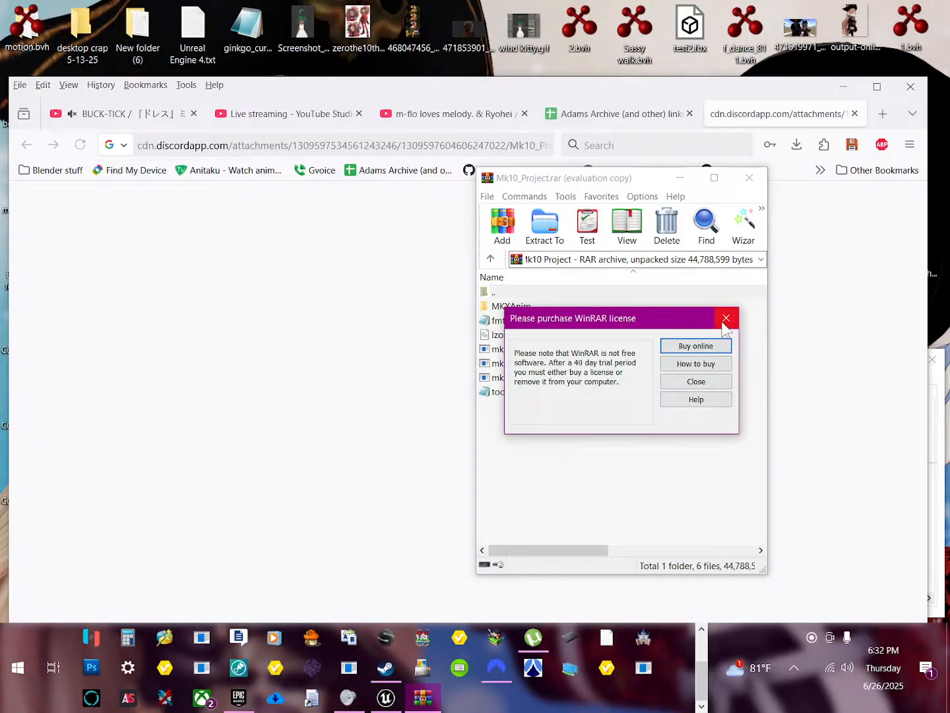
{"action": "left_click", "coordinate": [727, 318]}
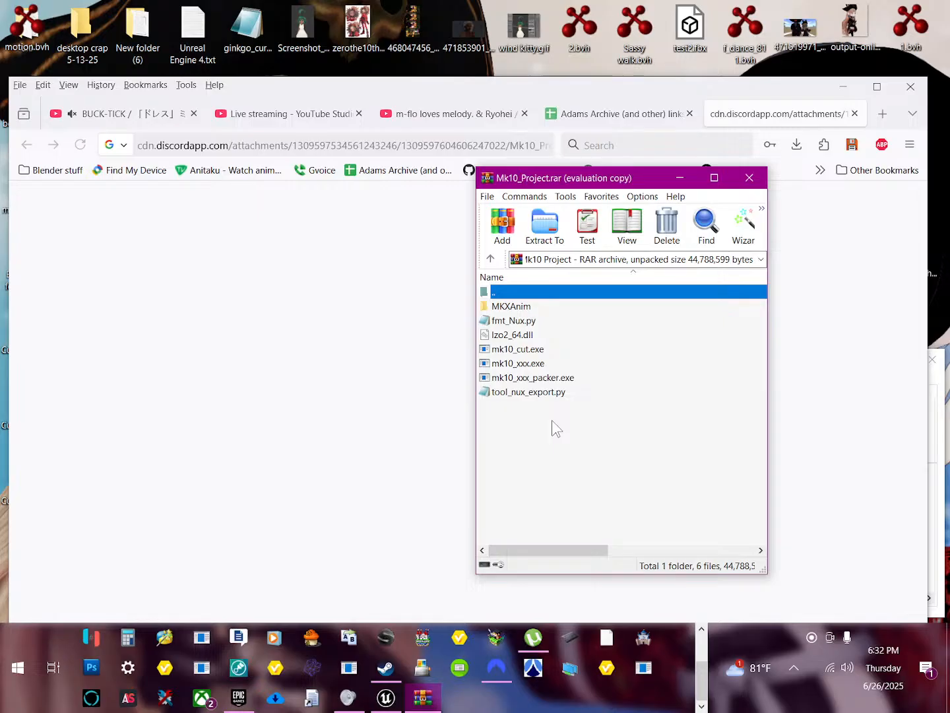
{"action": "left_click", "coordinate": [758, 172]}
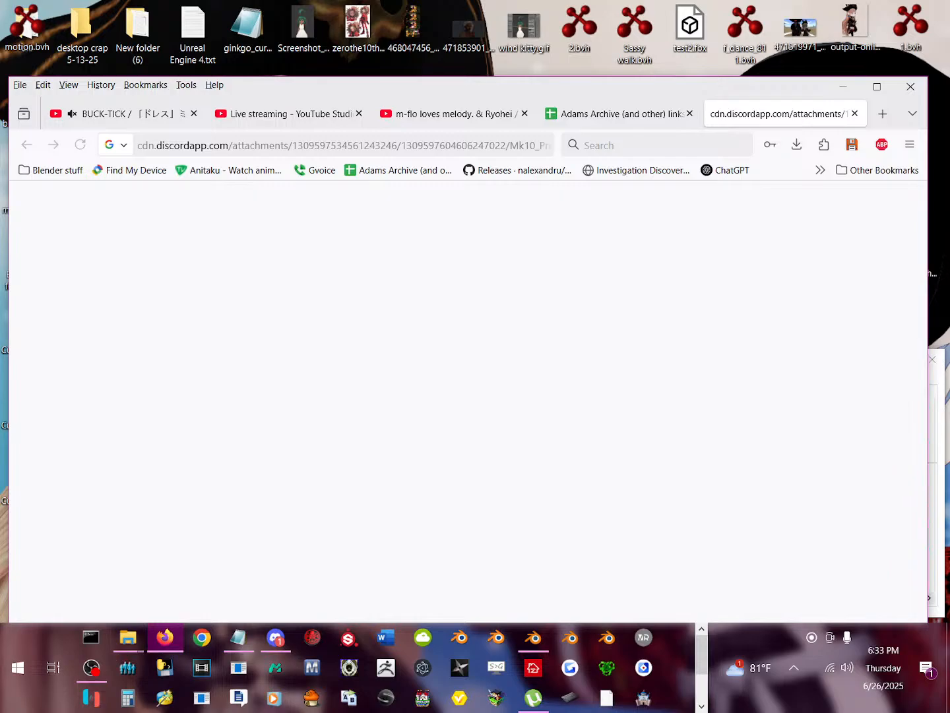
Search the computer for "mk10" and browse the full results in a maximized File Explorer window.
{"action": "left_click", "coordinate": [18, 668]}
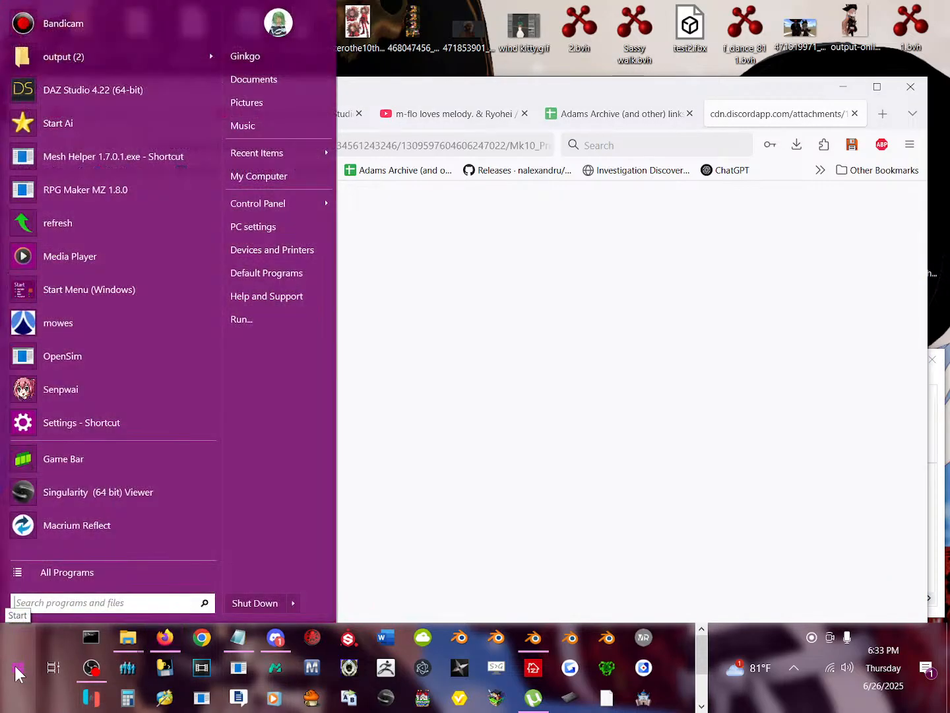
{"action": "type", "text": "mk10"}
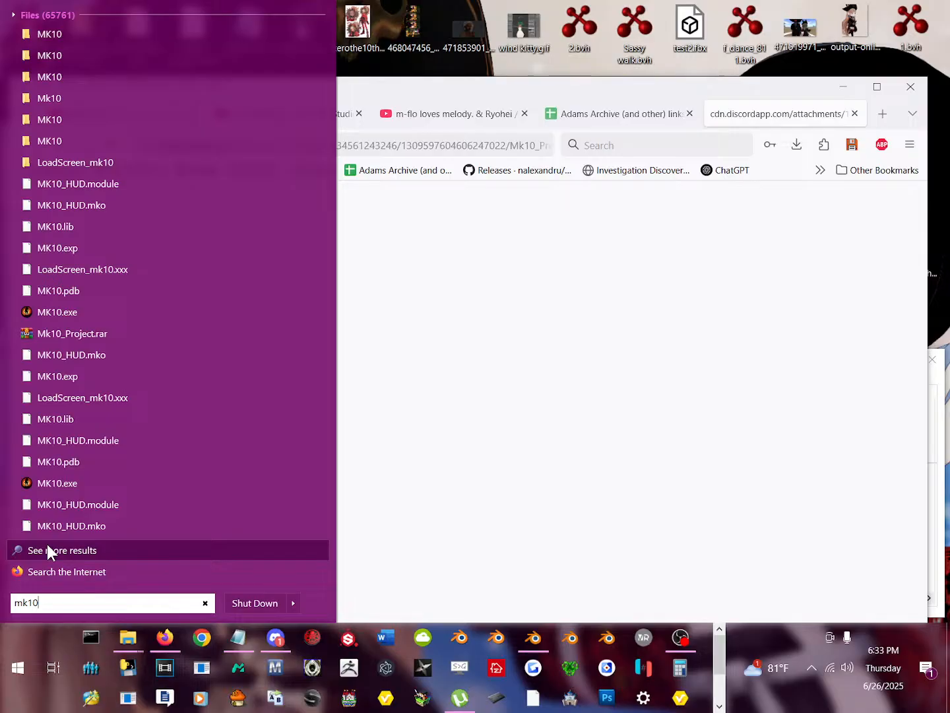
{"action": "left_click", "coordinate": [47, 545]}
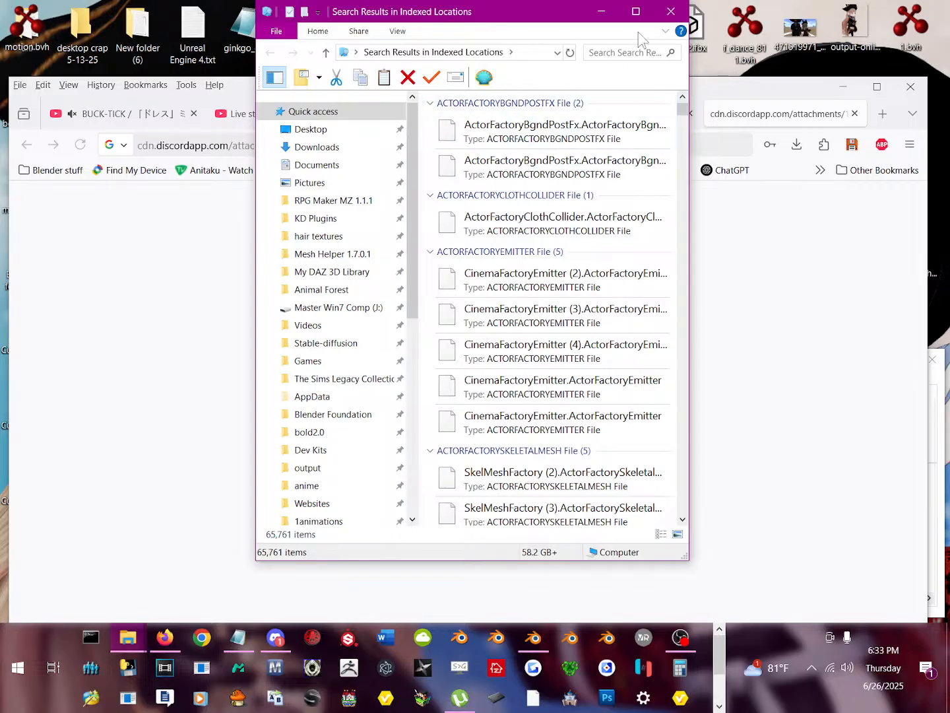
{"action": "left_click", "coordinate": [636, 12]}
{"action": "scroll", "coordinate": [194, 176], "scroll_direction": "down", "scroll_amount": 4}
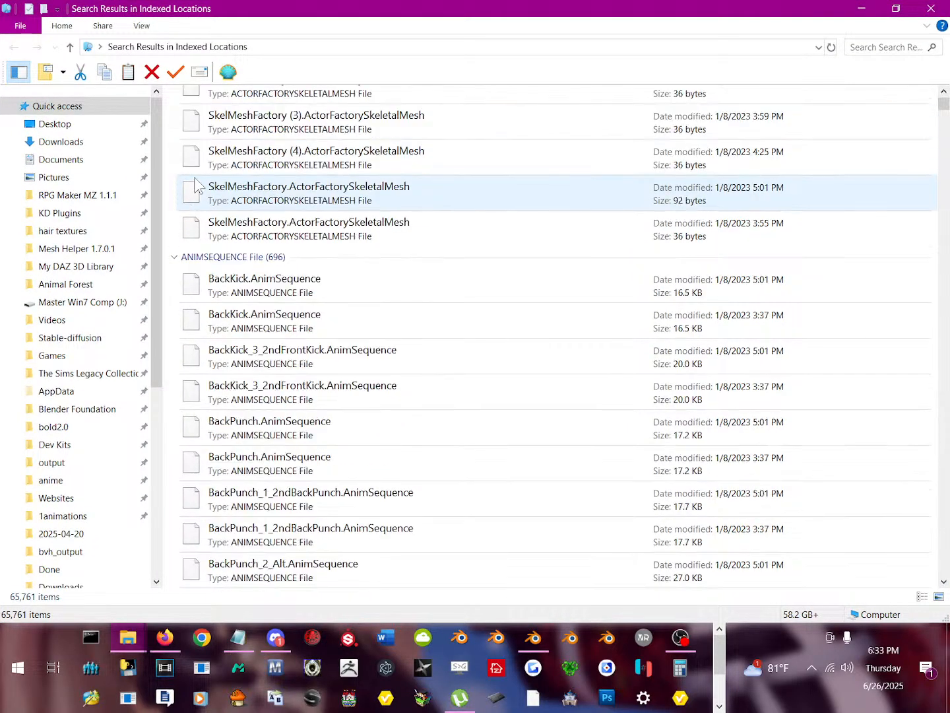
{"action": "scroll", "coordinate": [194, 184], "scroll_direction": "down", "scroll_amount": 10}
{"action": "scroll", "coordinate": [205, 264], "scroll_direction": "up", "scroll_amount": 10}
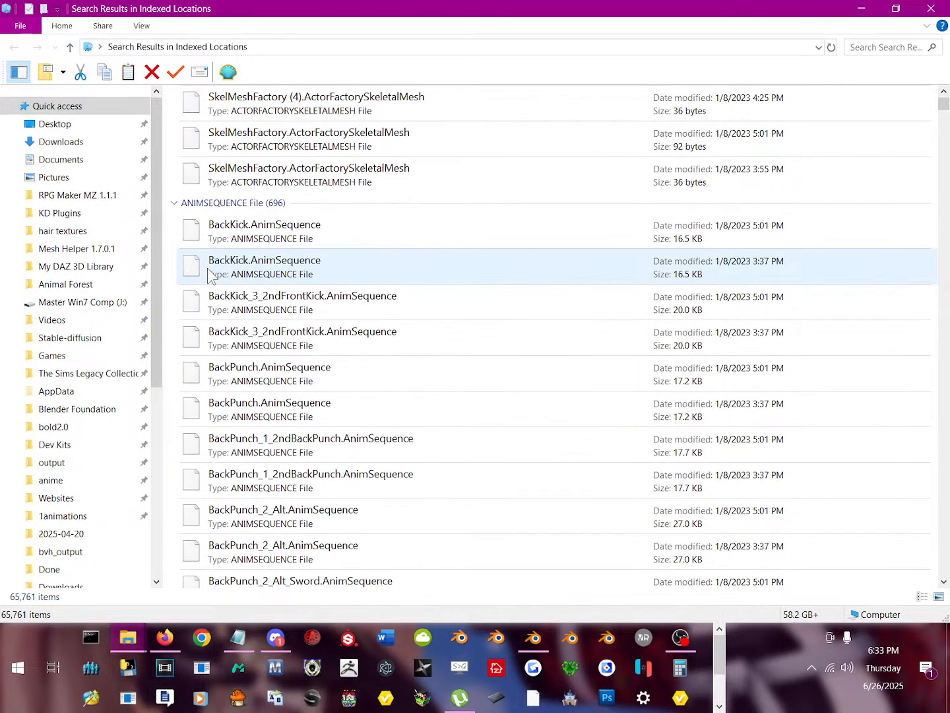
Open the file location of the first BackKick.AnimSequence result and look through the files in its unp4 folder.
{"action": "right_click", "coordinate": [294, 224]}
{"action": "left_click", "coordinate": [392, 589]}
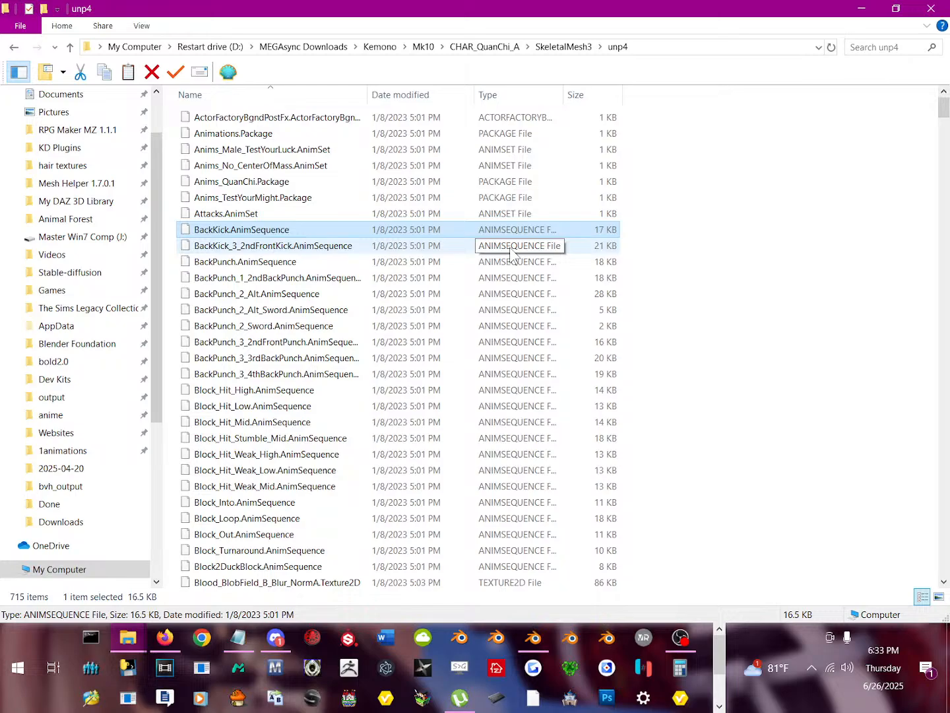
{"action": "scroll", "coordinate": [404, 317], "scroll_direction": "down", "scroll_amount": 10}
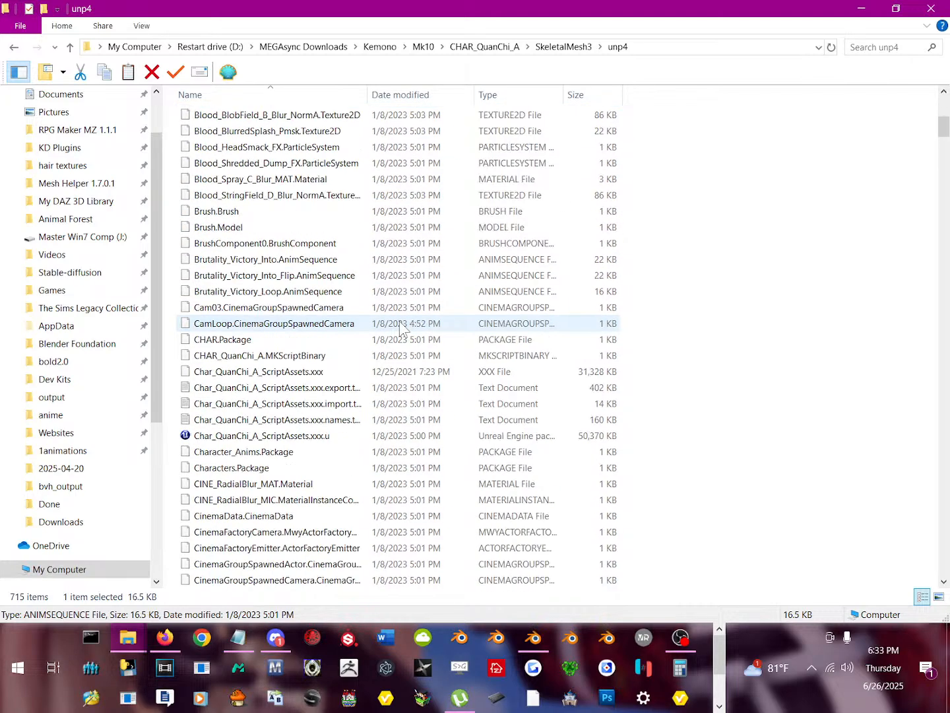
{"action": "scroll", "coordinate": [401, 328], "scroll_direction": "down", "scroll_amount": 4}
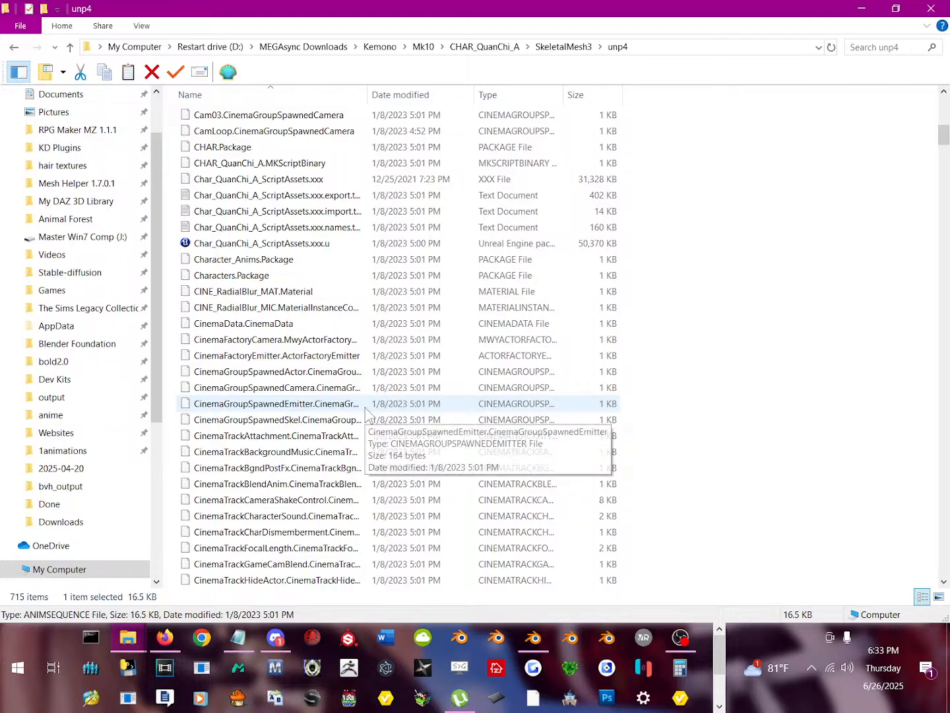
{"action": "scroll", "coordinate": [367, 414], "scroll_direction": "up", "scroll_amount": 3}
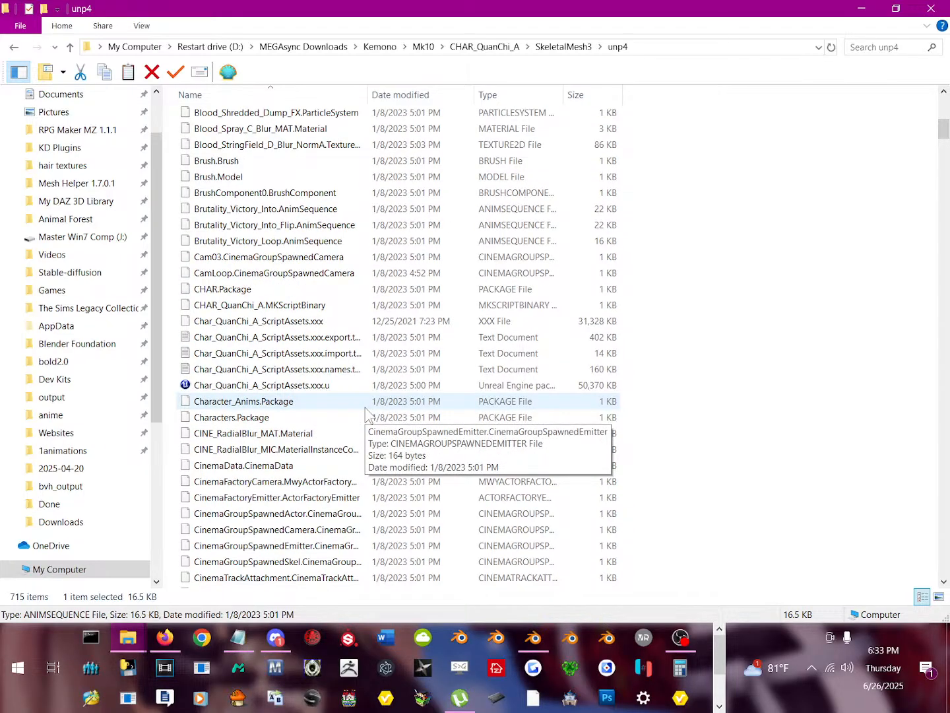
{"action": "scroll", "coordinate": [367, 414], "scroll_direction": "up", "scroll_amount": 10}
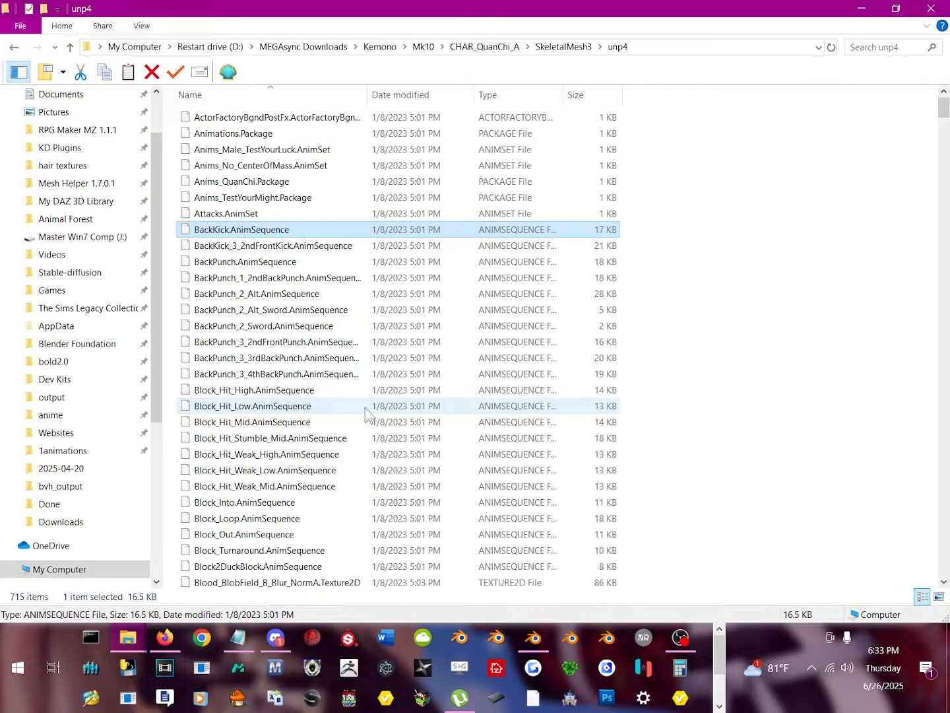
{"action": "scroll", "coordinate": [365, 407], "scroll_direction": "down", "scroll_amount": 20}
{"action": "scroll", "coordinate": [365, 407], "scroll_direction": "down", "scroll_amount": 20}
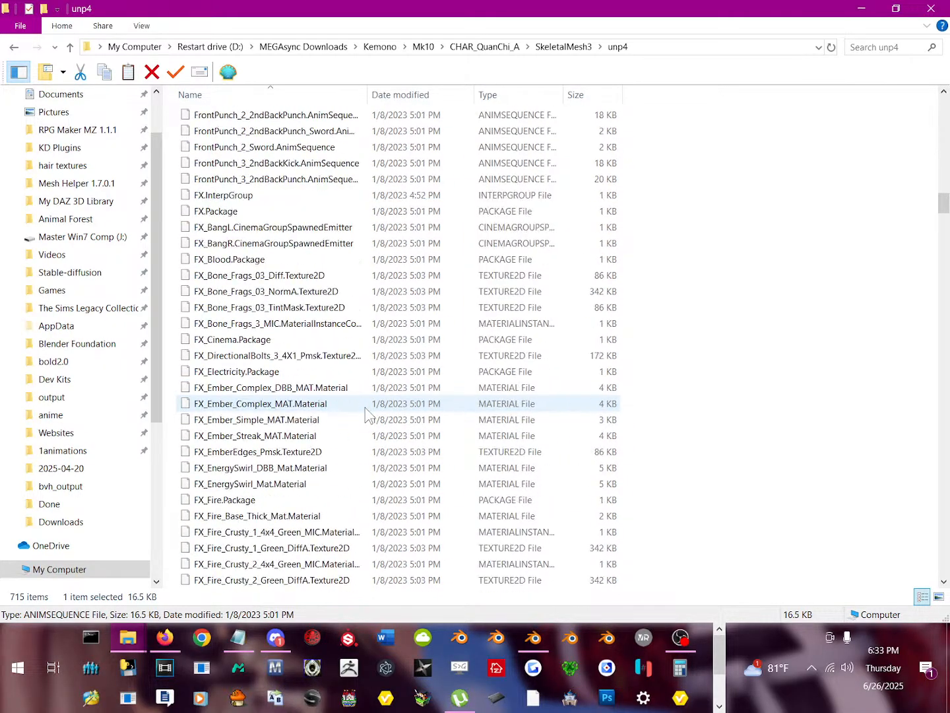
{"action": "scroll", "coordinate": [365, 407], "scroll_direction": "down", "scroll_amount": 4}
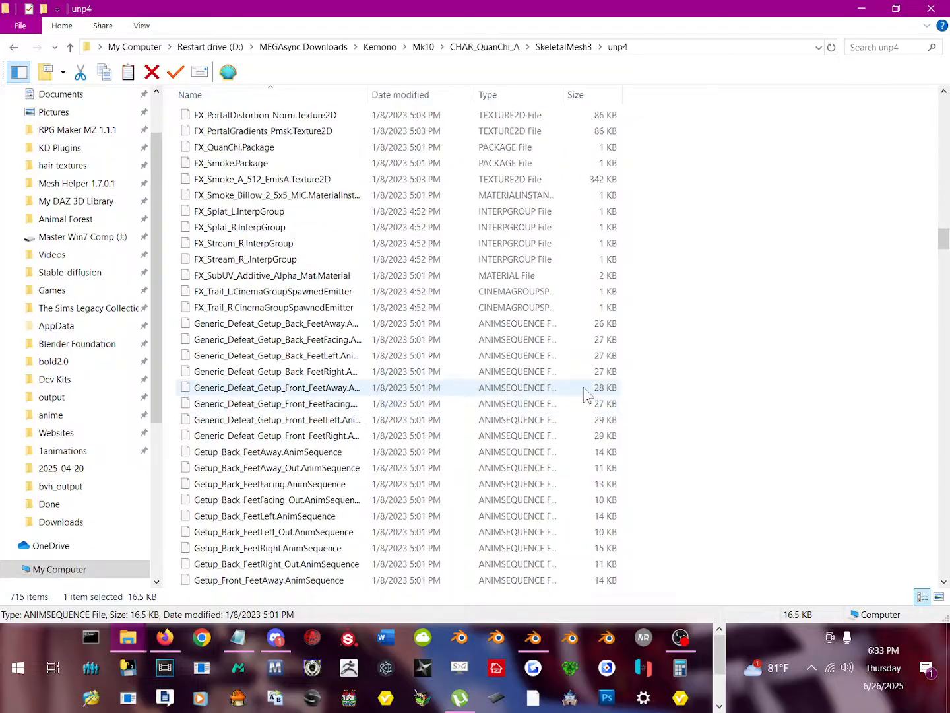
{"action": "left_click_drag", "start_coordinate": [946, 241], "coordinate": [948, 141]}
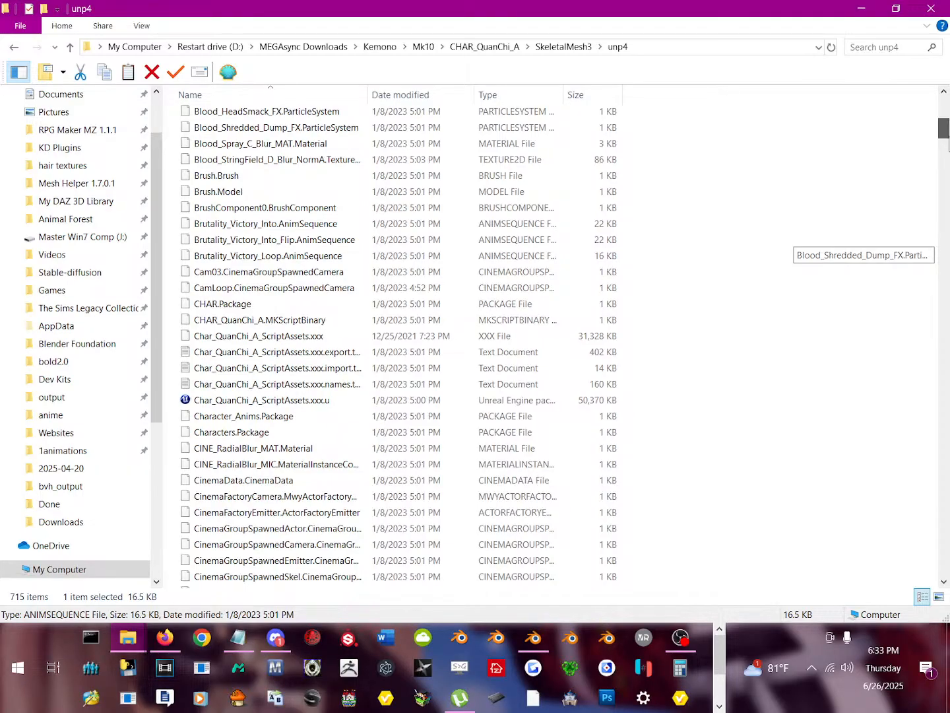
{"action": "left_click_drag", "start_coordinate": [948, 141], "coordinate": [941, 106]}
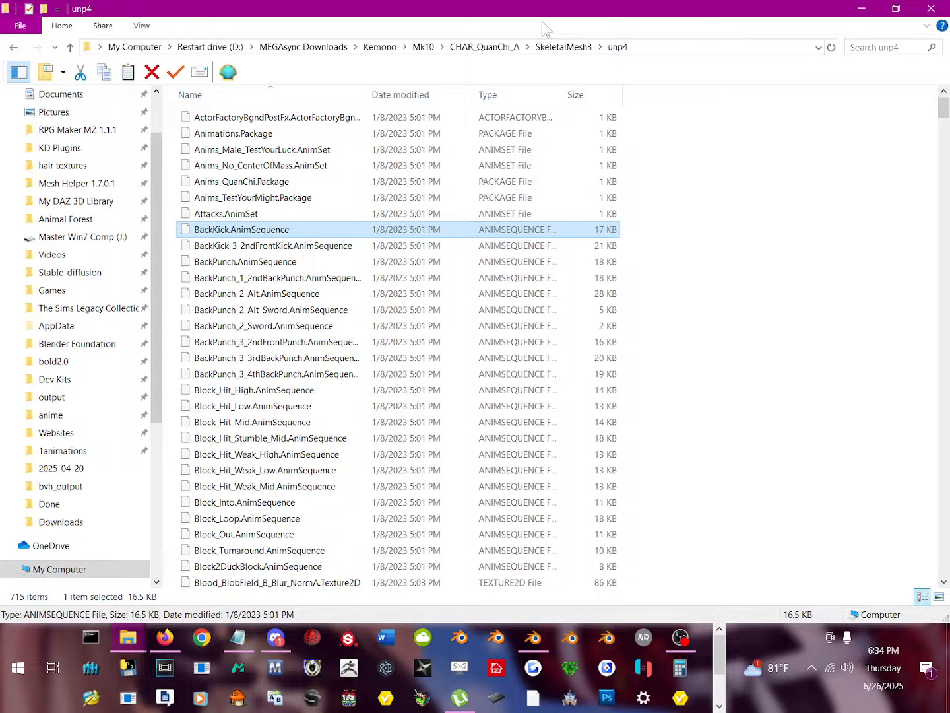
Return to the mk10 search results, collapse the ACTORFACTORYSKELETALMESH group, and select the second Cloth_UpsideDown.AnimSequence file.
{"action": "key", "text": "alt+Left"}
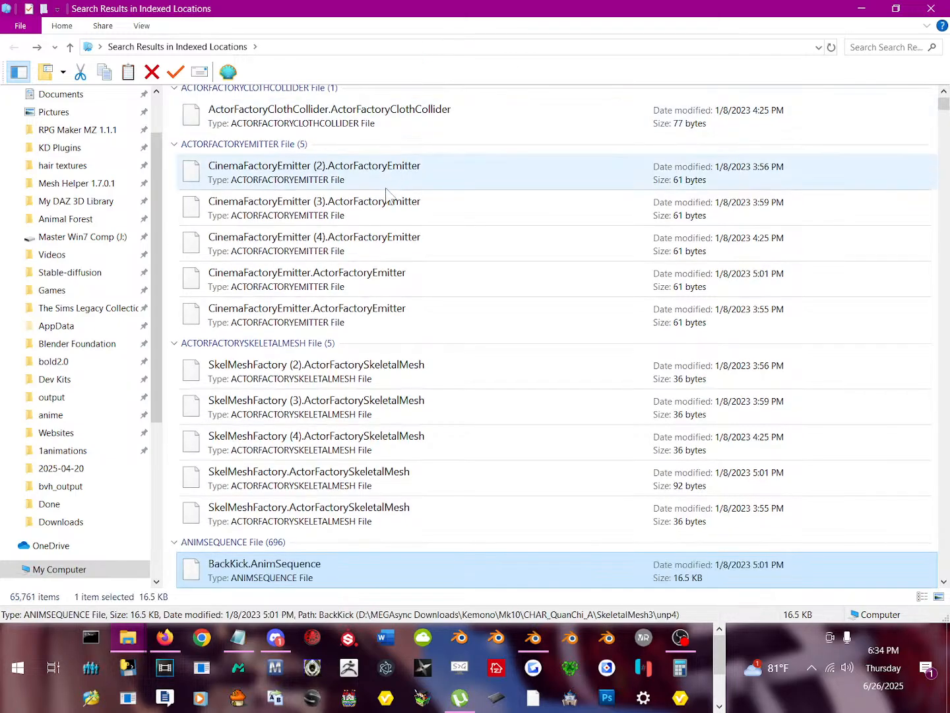
{"action": "scroll", "coordinate": [381, 229], "scroll_direction": "down", "scroll_amount": 8}
{"action": "scroll", "coordinate": [381, 229], "scroll_direction": "down", "scroll_amount": 8}
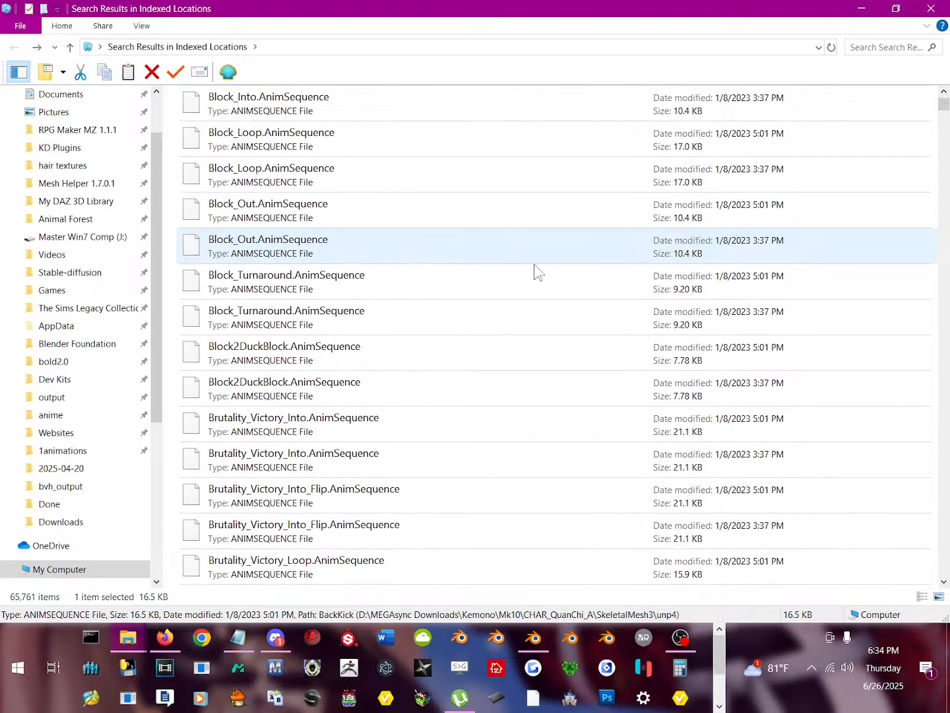
{"action": "scroll", "coordinate": [537, 271], "scroll_direction": "up", "scroll_amount": 12}
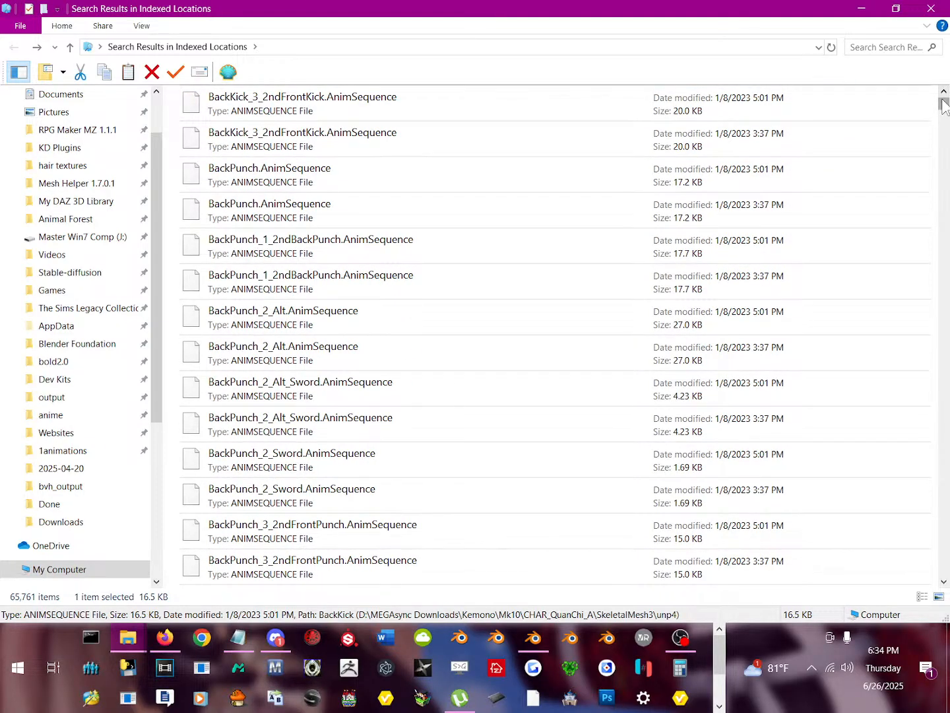
{"action": "scroll", "coordinate": [191, 192], "scroll_direction": "up", "scroll_amount": 10}
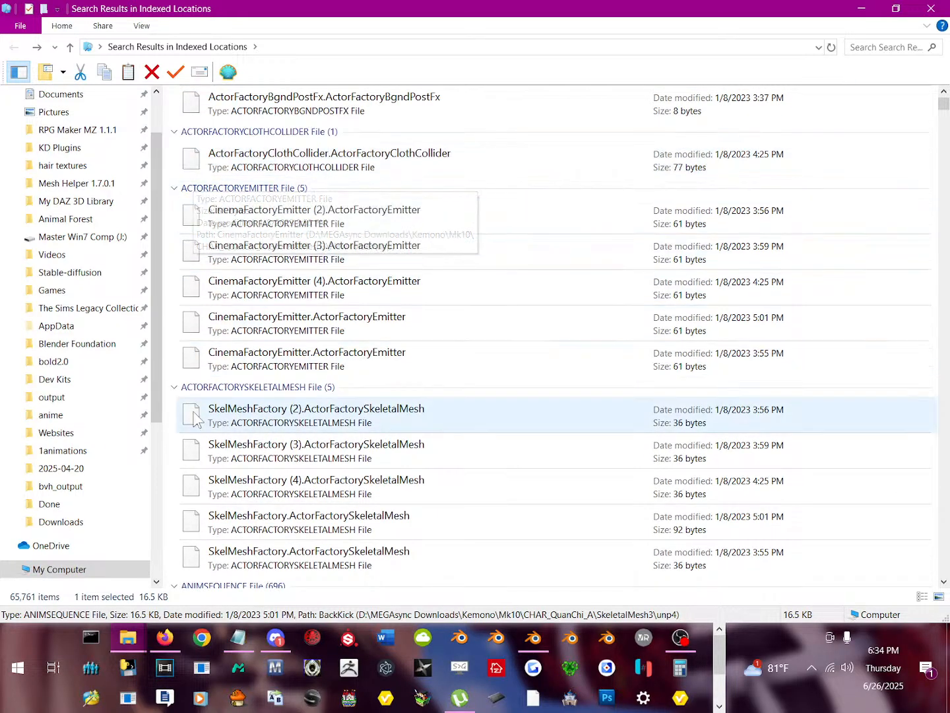
{"action": "left_click", "coordinate": [175, 387]}
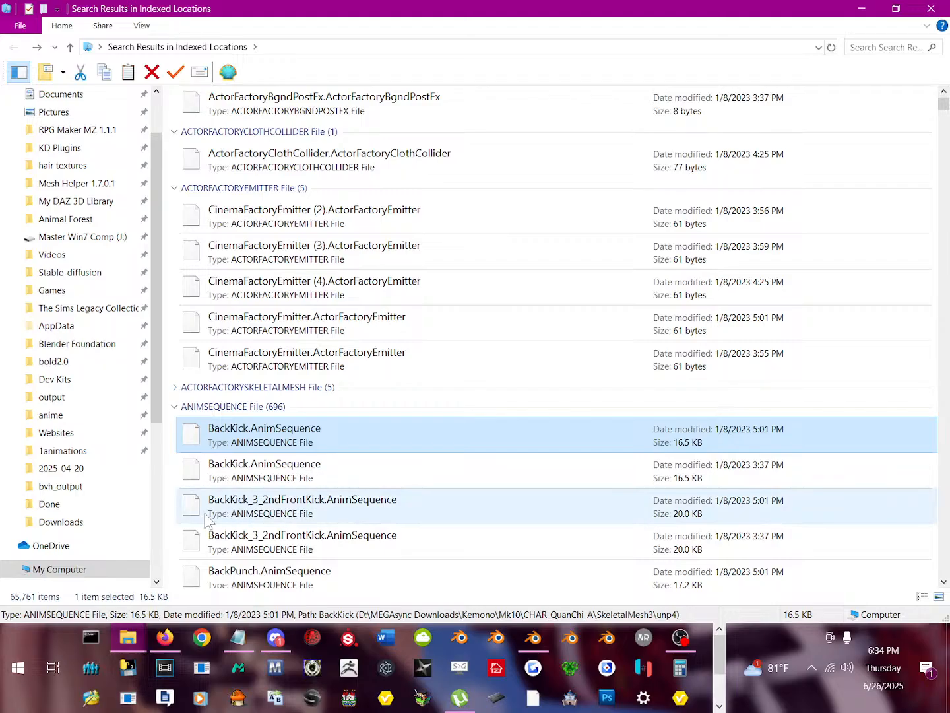
{"action": "scroll", "coordinate": [206, 514], "scroll_direction": "down", "scroll_amount": 15}
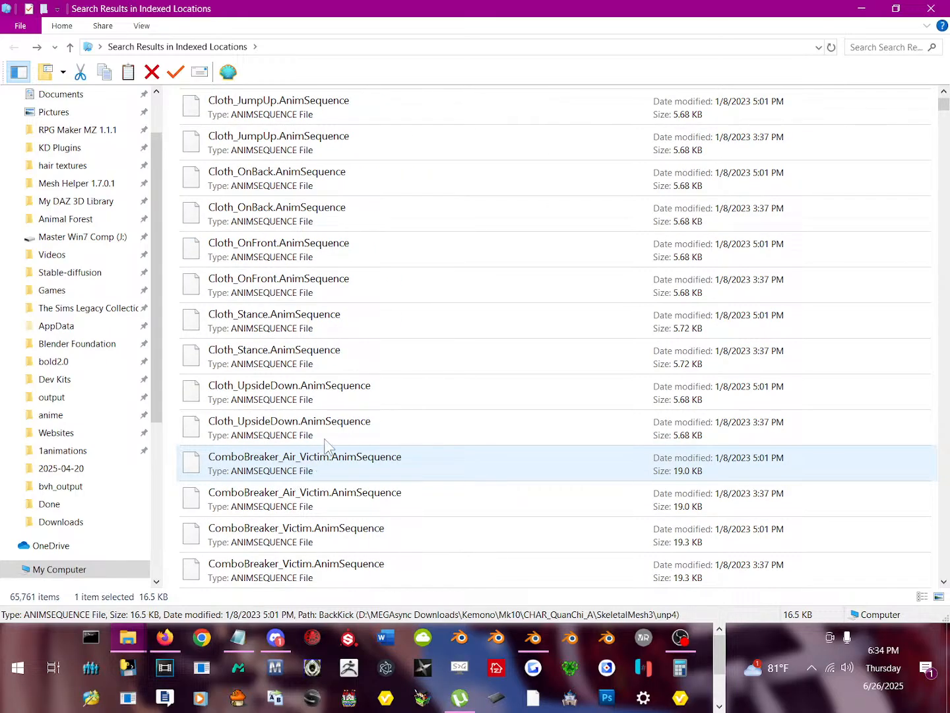
{"action": "left_click", "coordinate": [337, 430]}
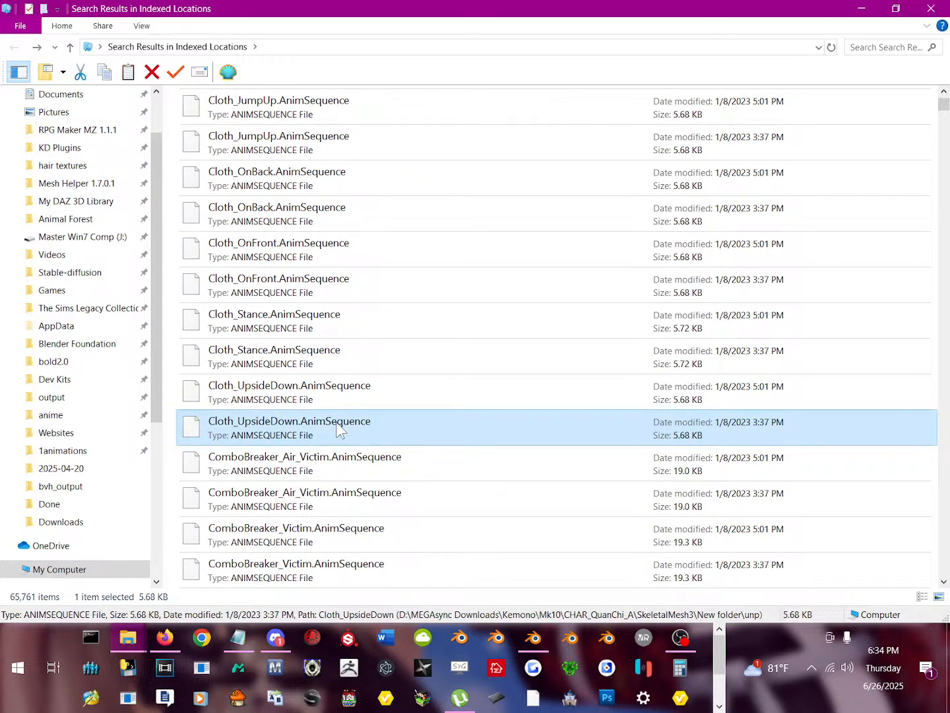
Open the file location of the selected Cloth_UpsideDown.AnimSequence, widen the Name column, and look through the unp folder's files.
{"action": "right_click", "coordinate": [337, 429]}
{"action": "left_click", "coordinate": [406, 394]}
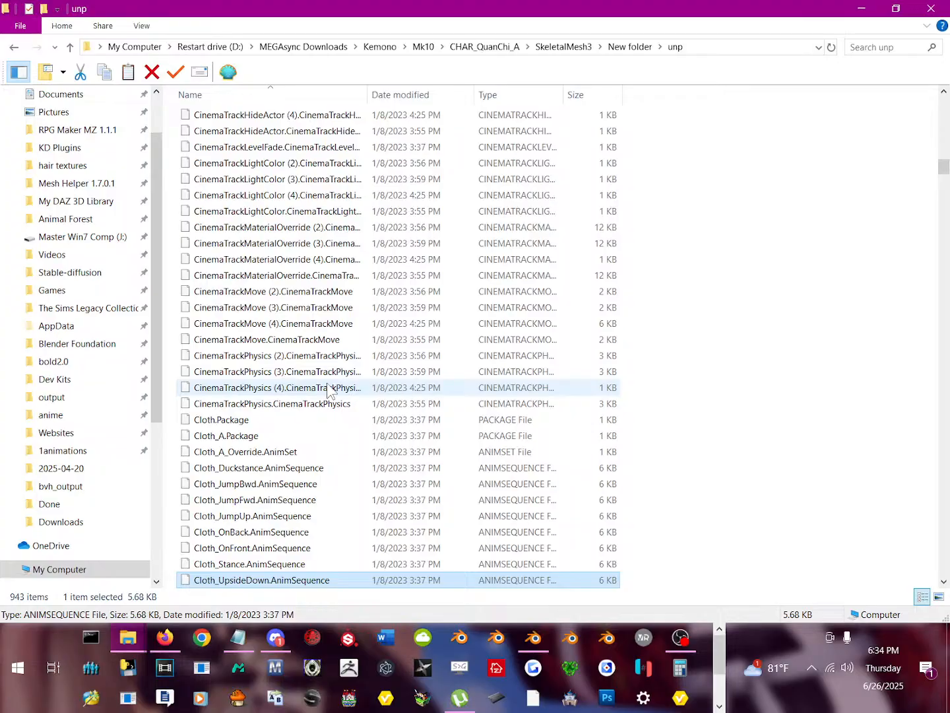
{"action": "scroll", "coordinate": [330, 390], "scroll_direction": "up", "scroll_amount": 13}
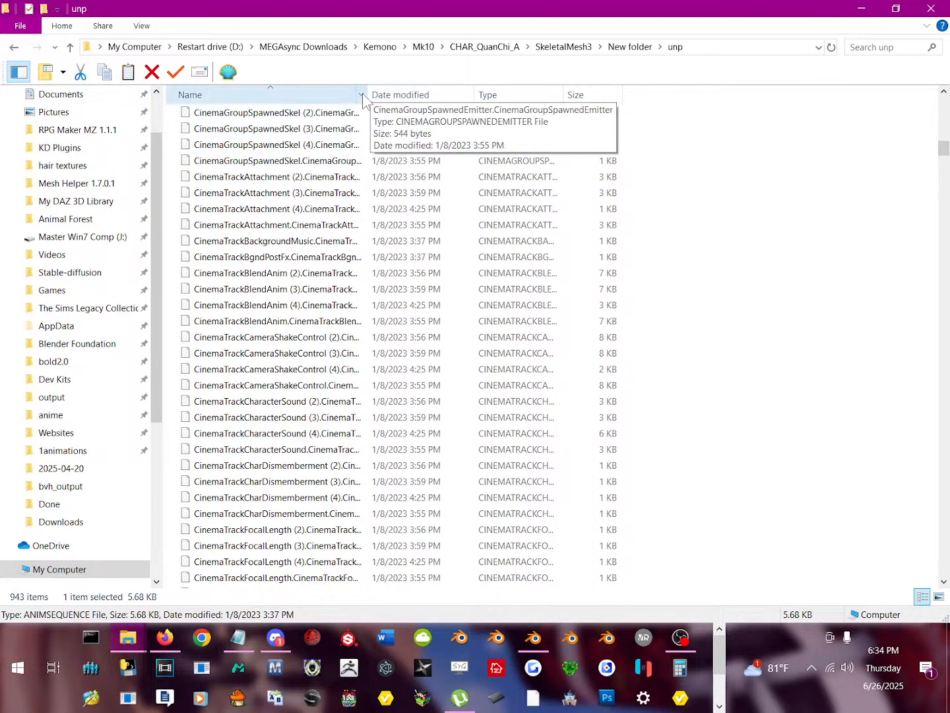
{"action": "left_click_drag", "start_coordinate": [372, 92], "coordinate": [561, 93]}
{"action": "scroll", "coordinate": [441, 340], "scroll_direction": "down", "scroll_amount": 15}
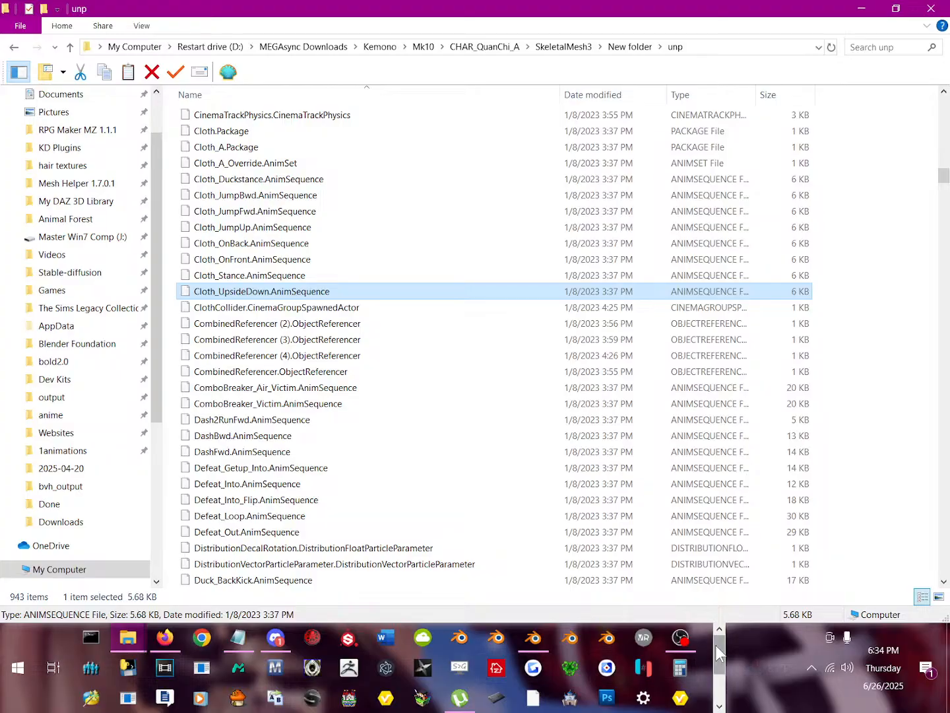
{"action": "left_click_drag", "start_coordinate": [716, 644], "coordinate": [716, 686]}
{"action": "left_click", "coordinate": [610, 668]}
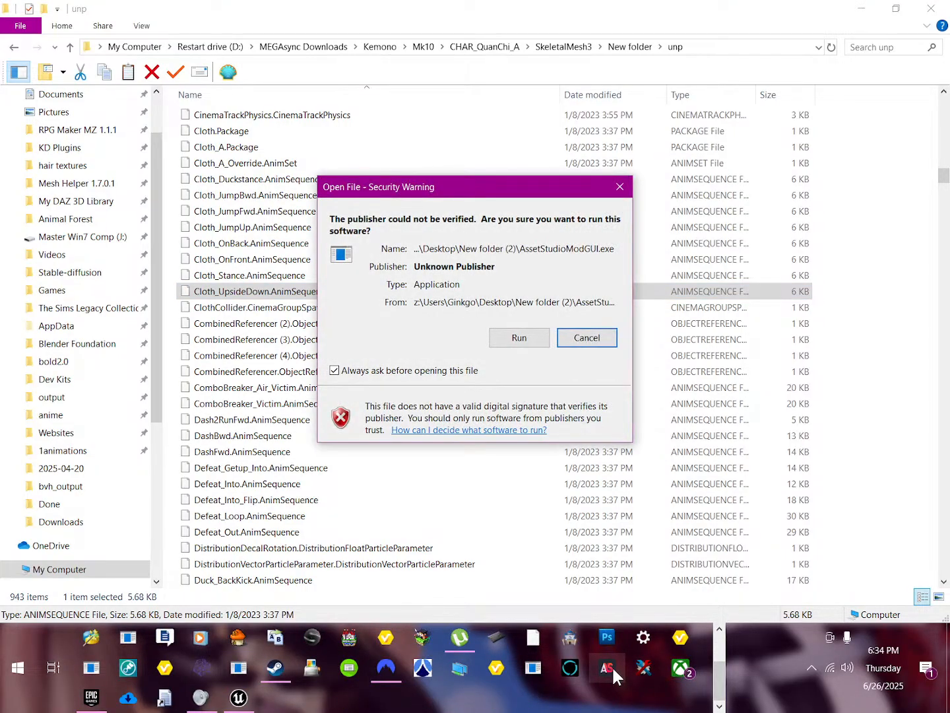
{"action": "left_click", "coordinate": [513, 339]}
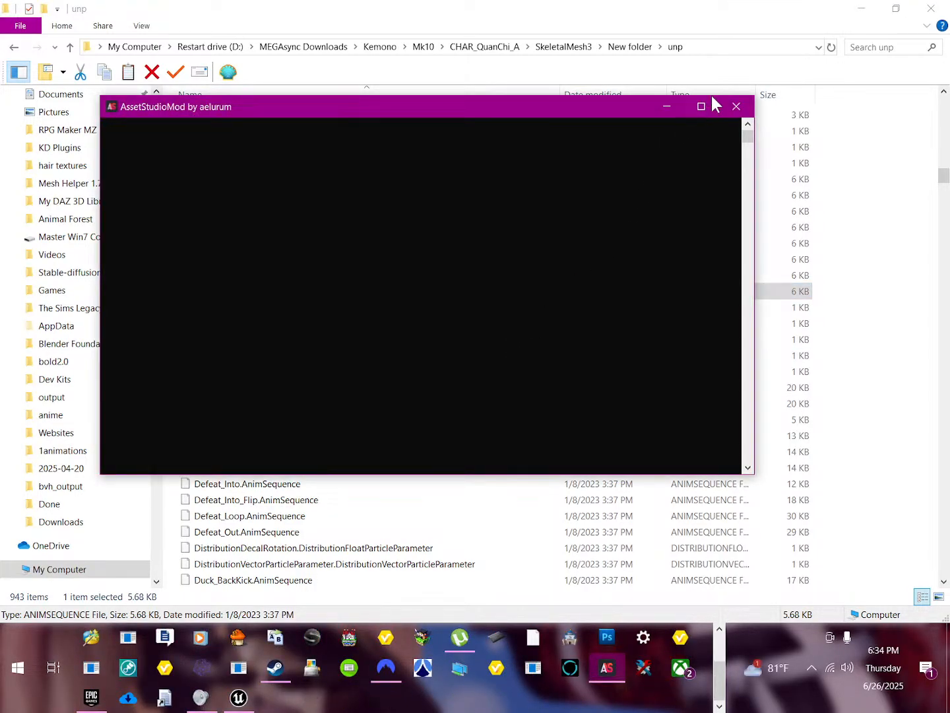
{"action": "left_click", "coordinate": [736, 106]}
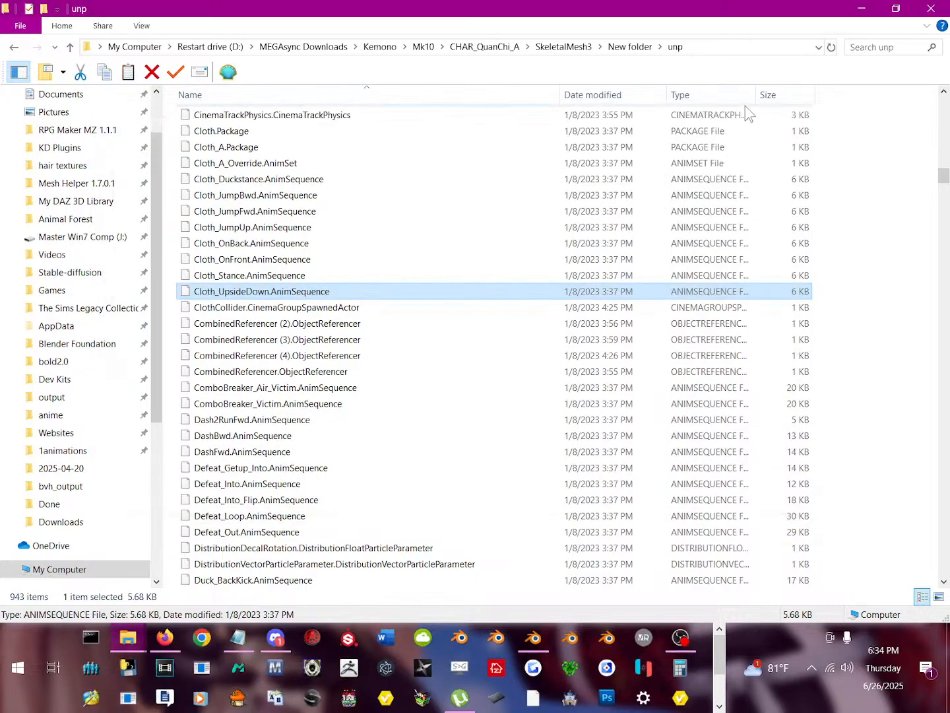
{"action": "mouse_move", "coordinate": [723, 662]}
{"action": "left_mouse_down"}
{"action": "mouse_move", "coordinate": [722, 693]}
{"action": "mouse_move", "coordinate": [708, 674]}
{"action": "left_mouse_up"}
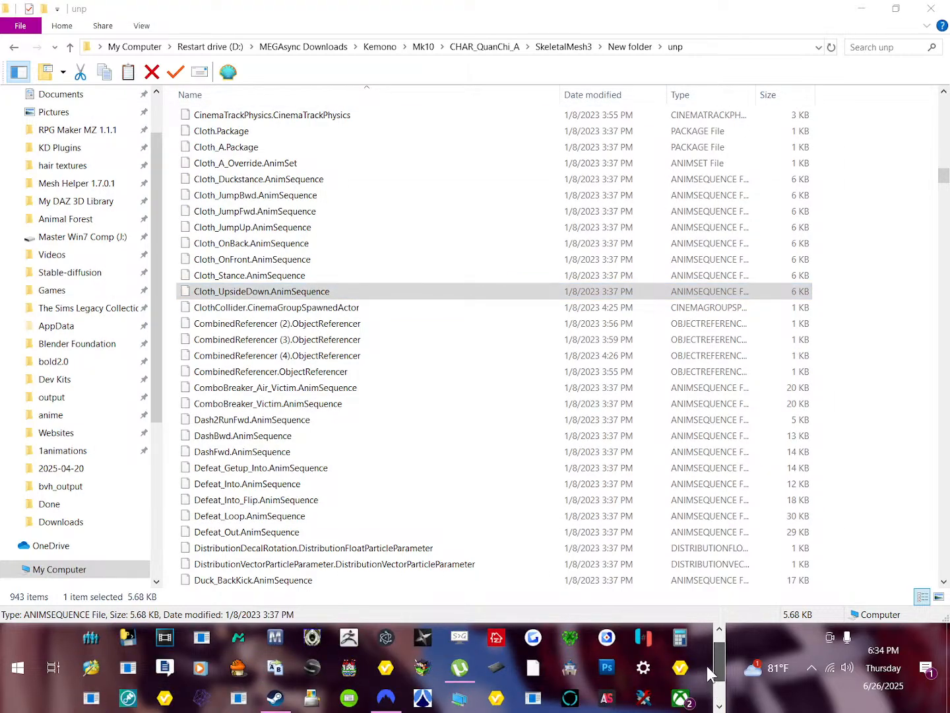
Return to the mk10 search results and browse the animation files and Meshes folders before going back to the start of the list.
{"action": "scroll", "coordinate": [270, 427], "scroll_direction": "down", "scroll_amount": 8}
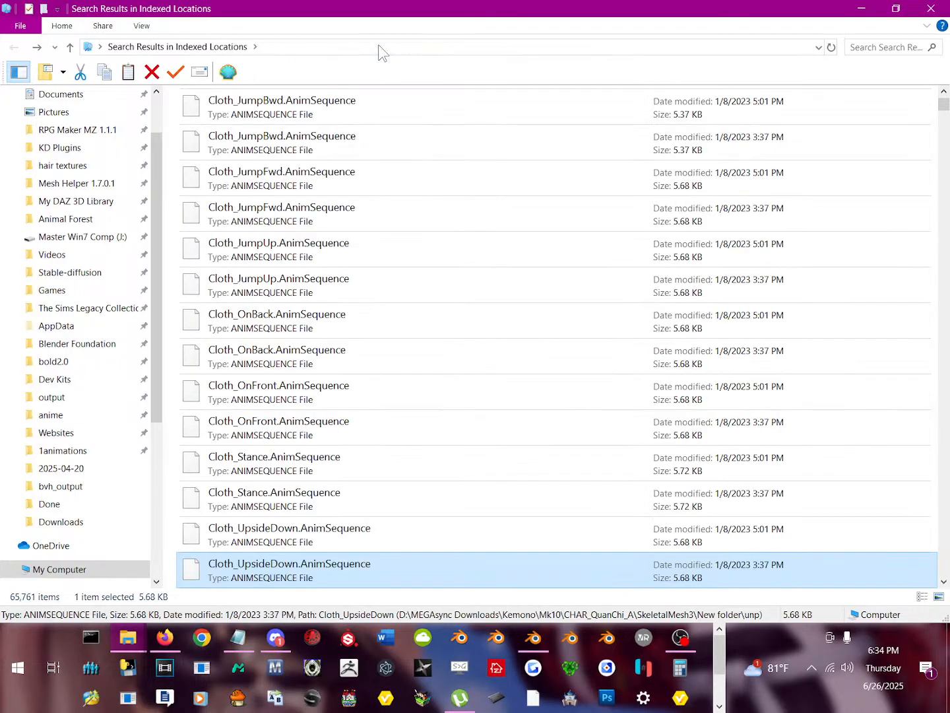
{"action": "scroll", "coordinate": [789, 305], "scroll_direction": "down", "scroll_amount": 5}
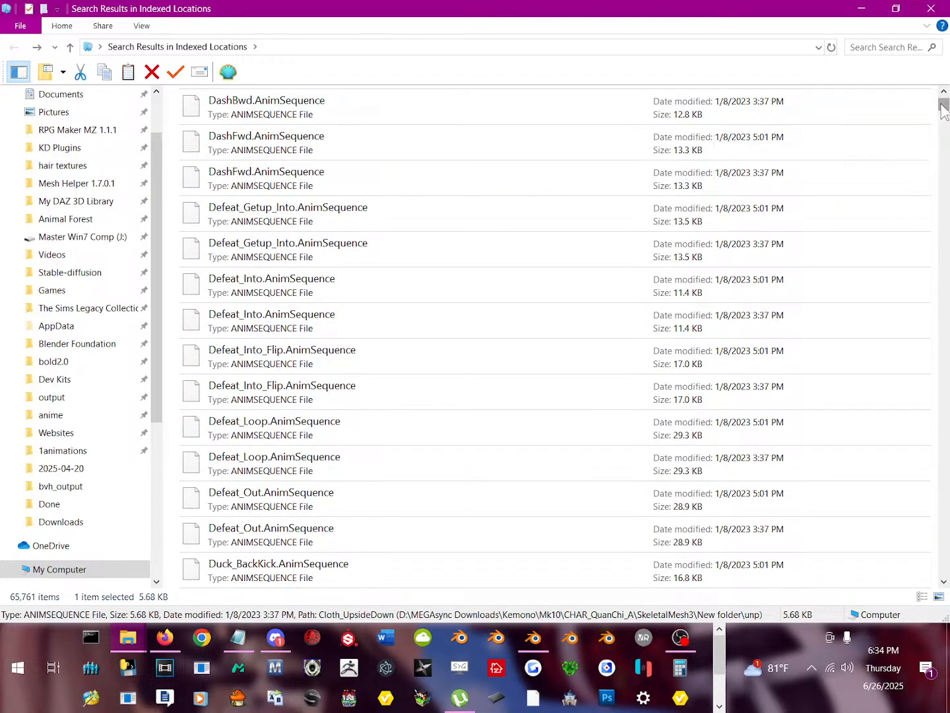
{"action": "left_click_drag", "start_coordinate": [944, 109], "coordinate": [949, 153]}
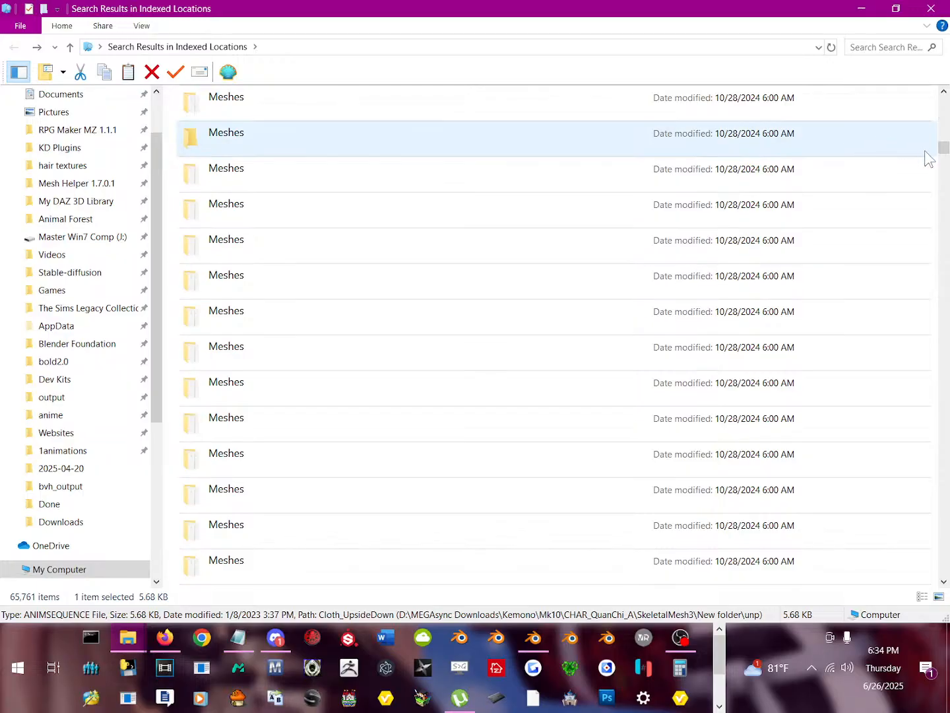
{"action": "left_click_drag", "start_coordinate": [945, 148], "coordinate": [947, 106]}
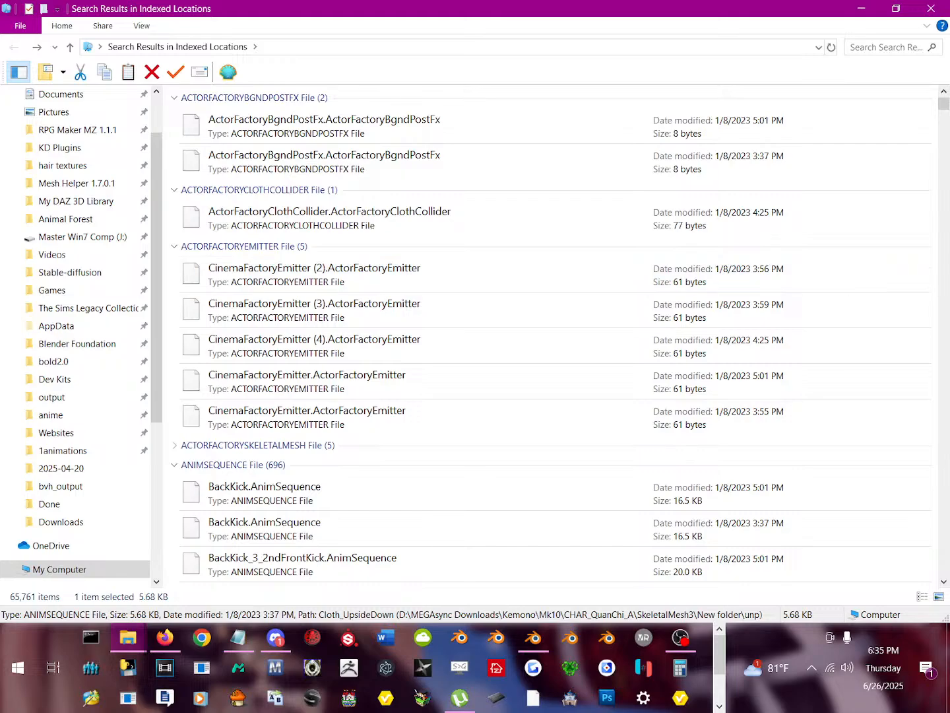
Search the computer for "street fighter", request the full results, and close the leftover mk10 results window.
{"action": "left_click", "coordinate": [14, 650]}
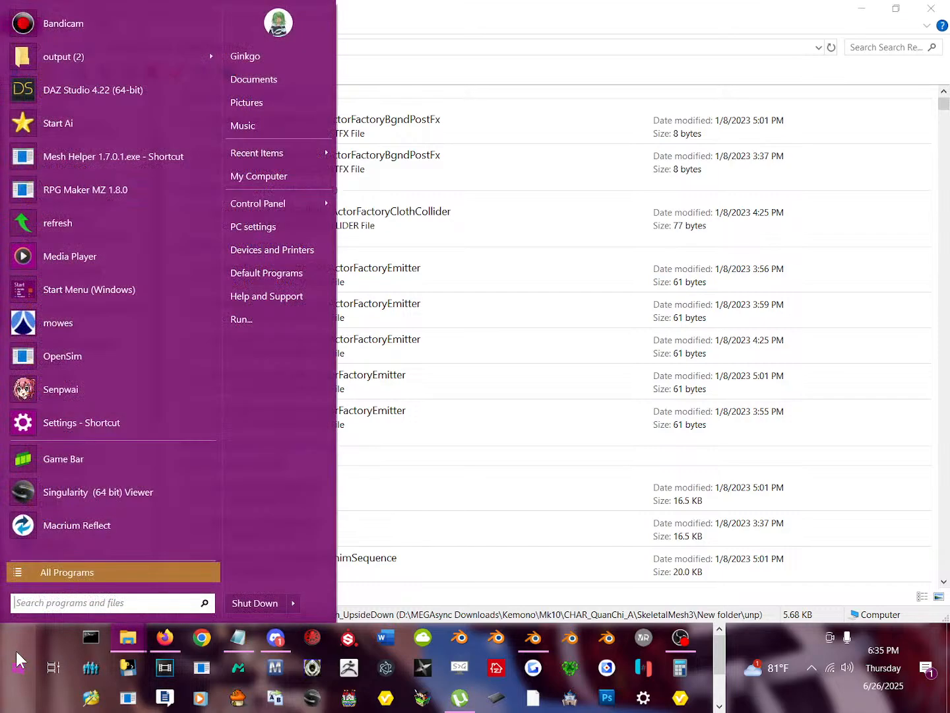
{"action": "type", "text": "street fighter"}
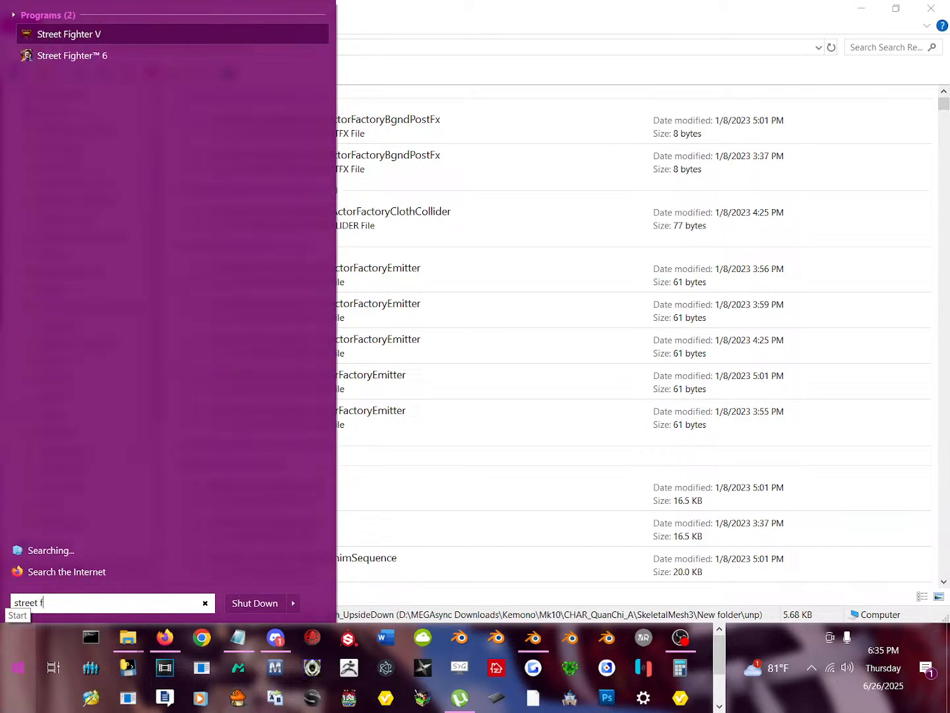
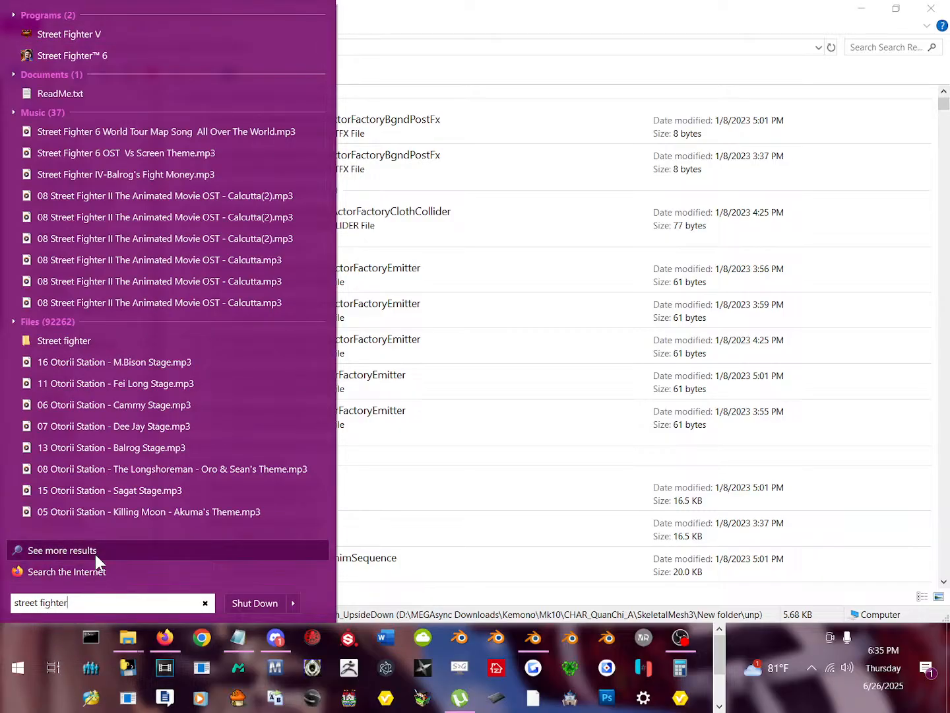
{"action": "left_click", "coordinate": [95, 555]}
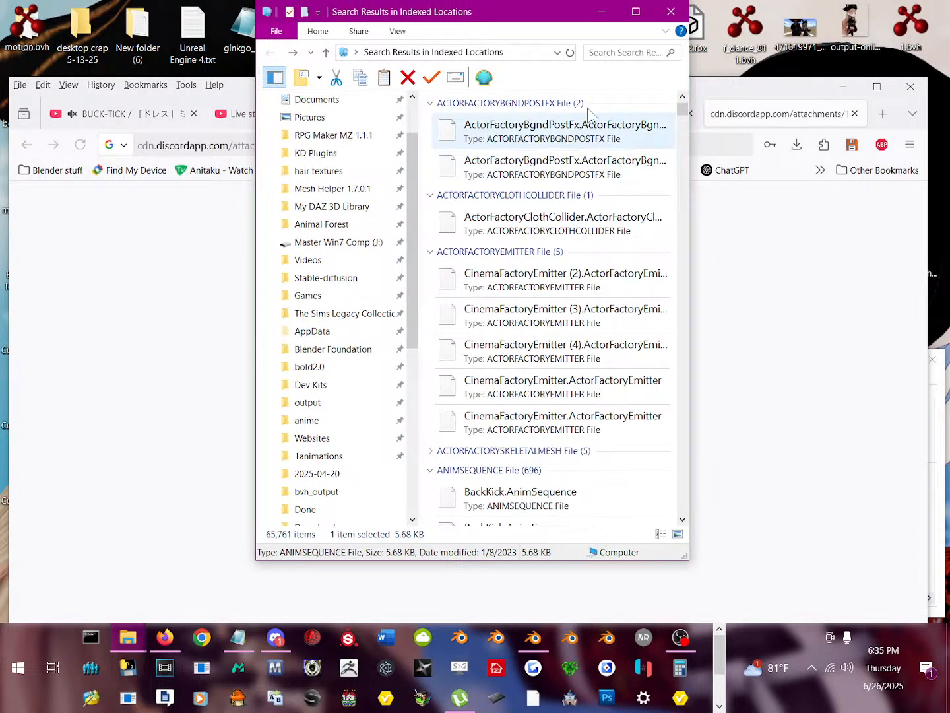
{"action": "left_click", "coordinate": [671, 11]}
Search for "street fighter" again, open the full results in File Explorer, and clear the browser window out of the way.
{"action": "left_click", "coordinate": [23, 677]}
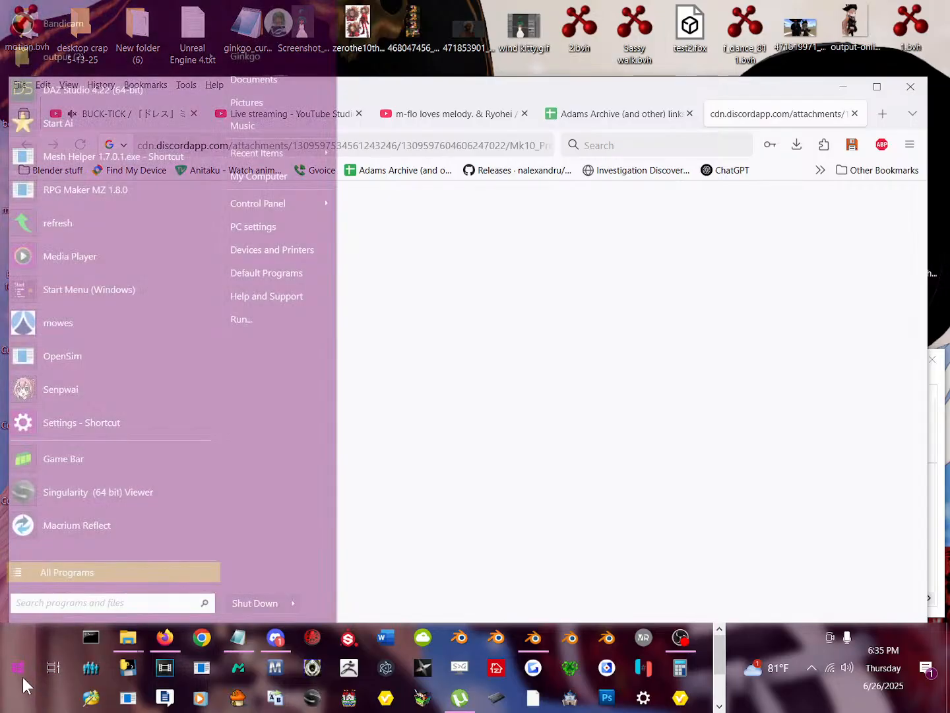
{"action": "type", "text": "street "}
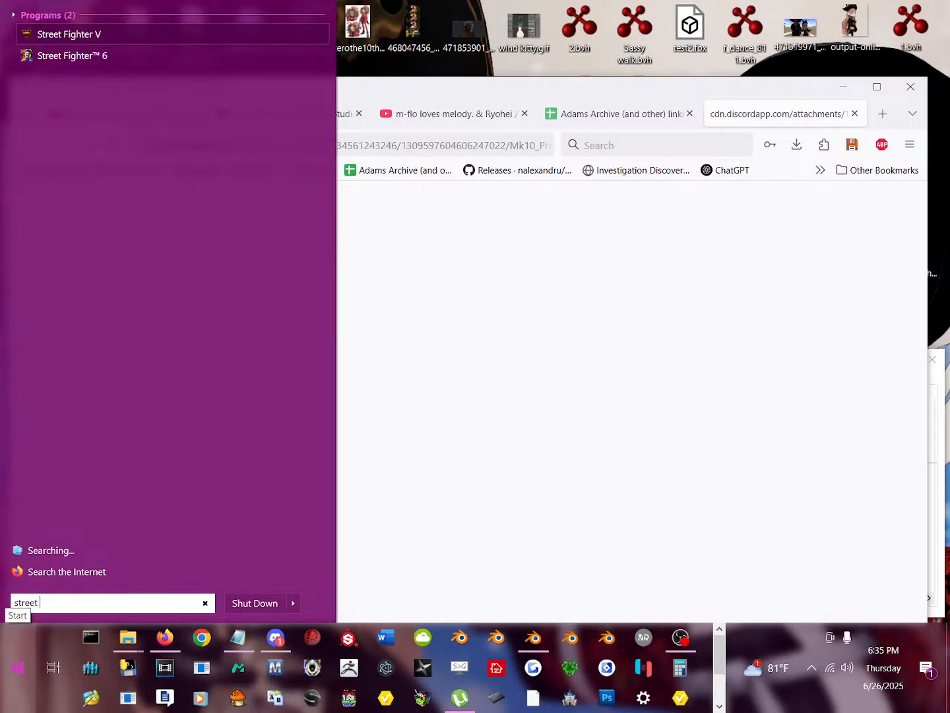
{"action": "type", "text": "fighter"}
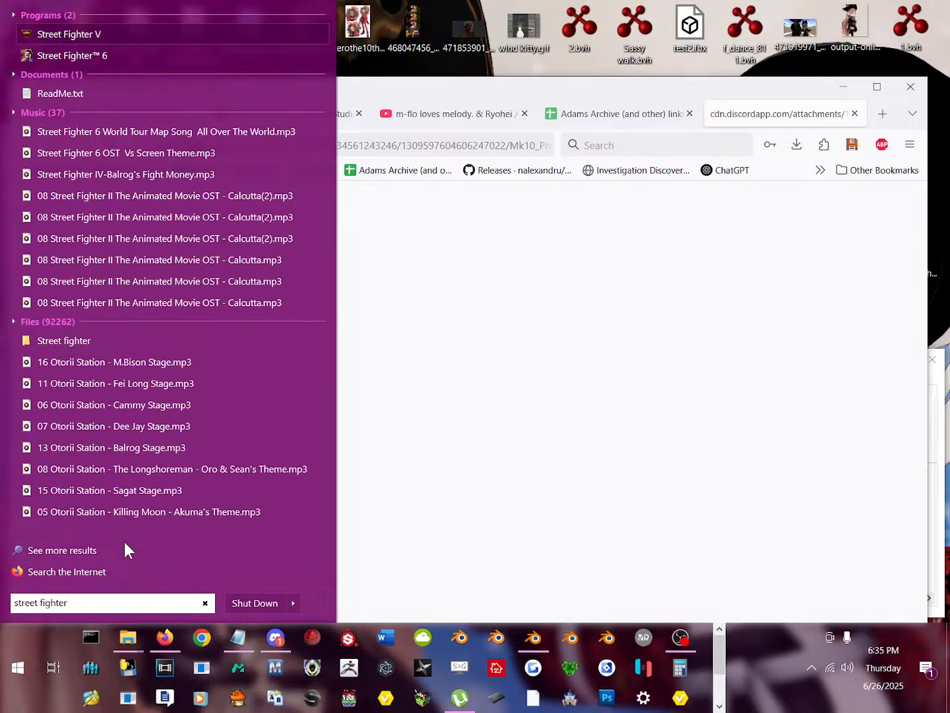
{"action": "left_click", "coordinate": [114, 553]}
{"action": "left_click", "coordinate": [172, 639]}
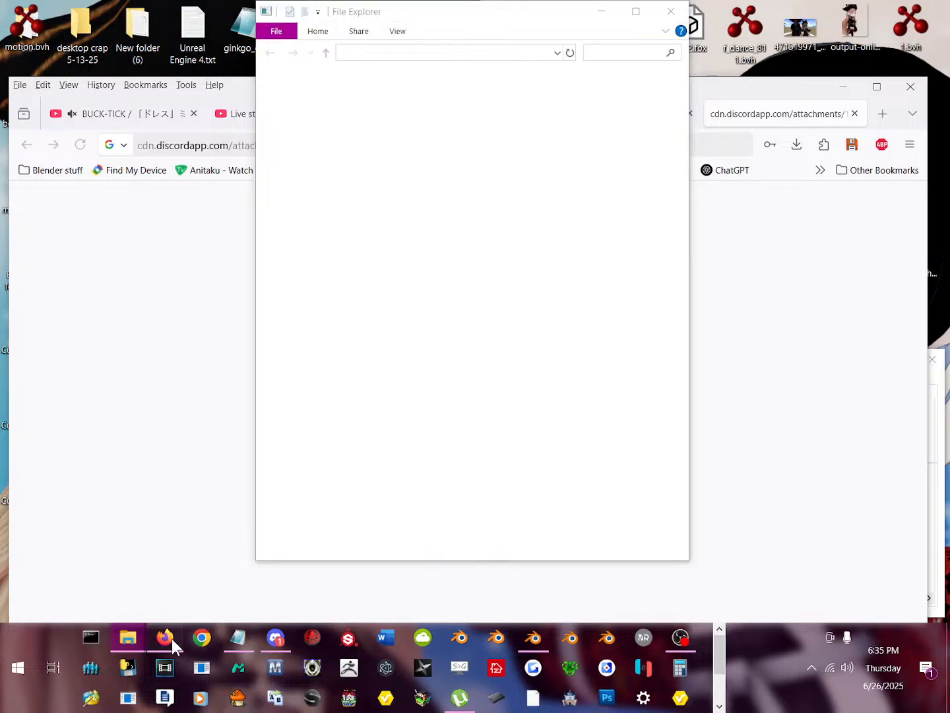
{"action": "left_click", "coordinate": [669, 39]}
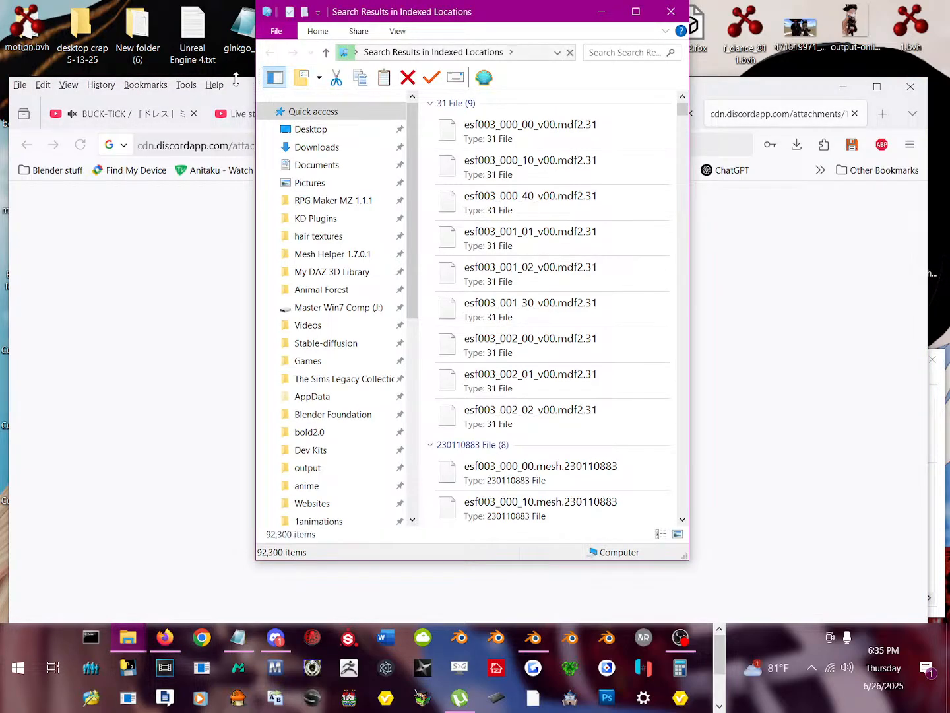
{"action": "left_click_drag", "start_coordinate": [232, 86], "coordinate": [0, 41]}
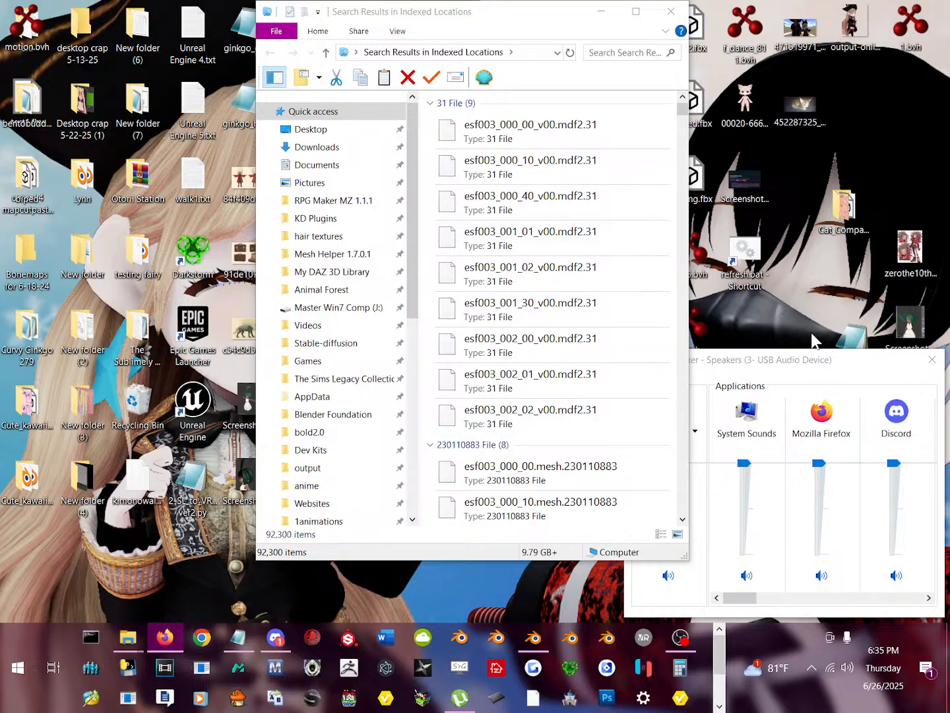
Enlarge and maximize the street fighter results window while browsing its APP, PDF, ANIM and .mat files.
{"action": "scroll", "coordinate": [573, 448], "scroll_direction": "down", "scroll_amount": 5}
{"action": "scroll", "coordinate": [575, 449], "scroll_direction": "up", "scroll_amount": 5}
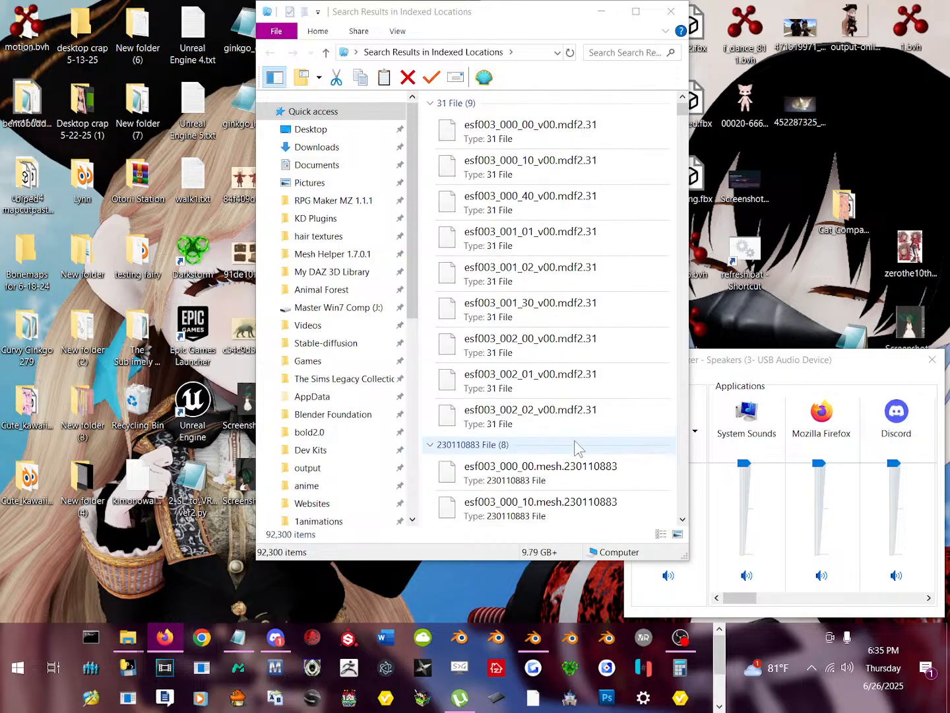
{"action": "scroll", "coordinate": [575, 448], "scroll_direction": "down", "scroll_amount": 15}
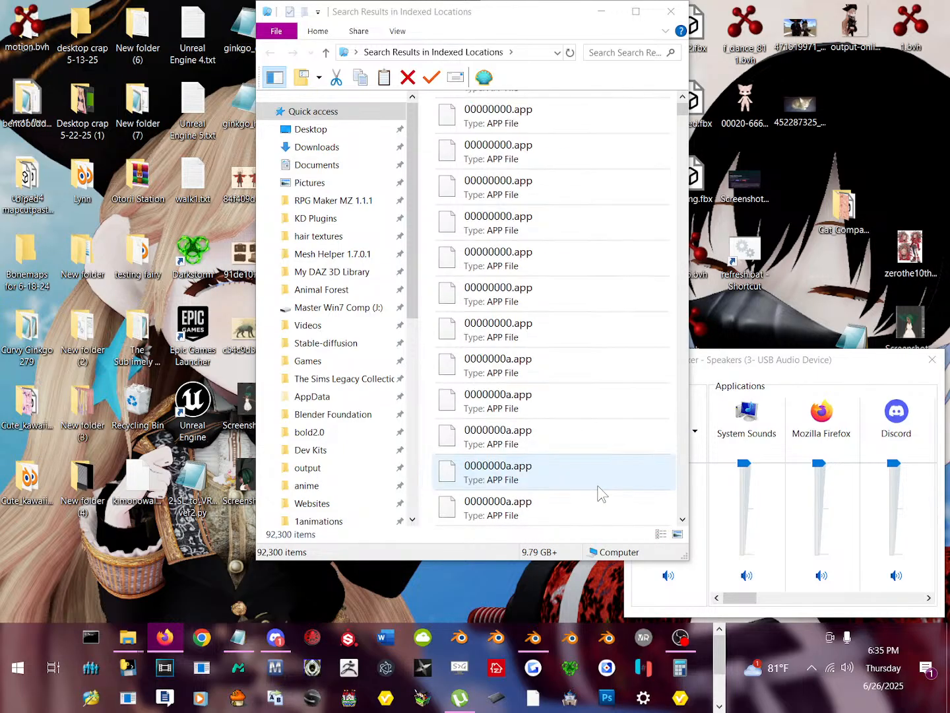
{"action": "scroll", "coordinate": [580, 502], "scroll_direction": "up", "scroll_amount": 9}
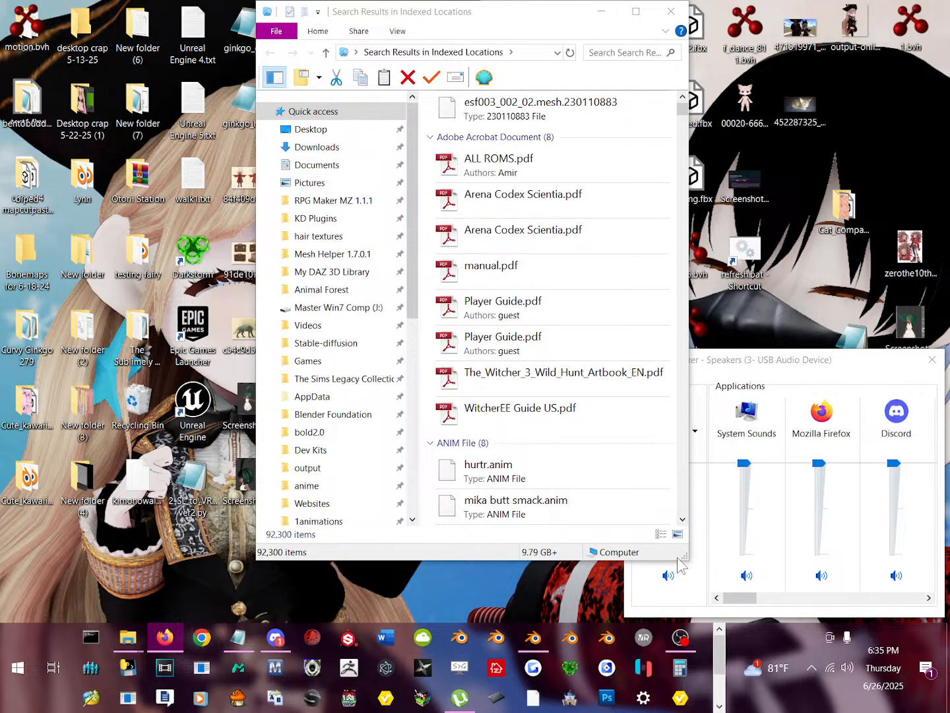
{"action": "left_click_drag", "start_coordinate": [679, 559], "coordinate": [948, 618]}
{"action": "scroll", "coordinate": [572, 378], "scroll_direction": "down", "scroll_amount": 8}
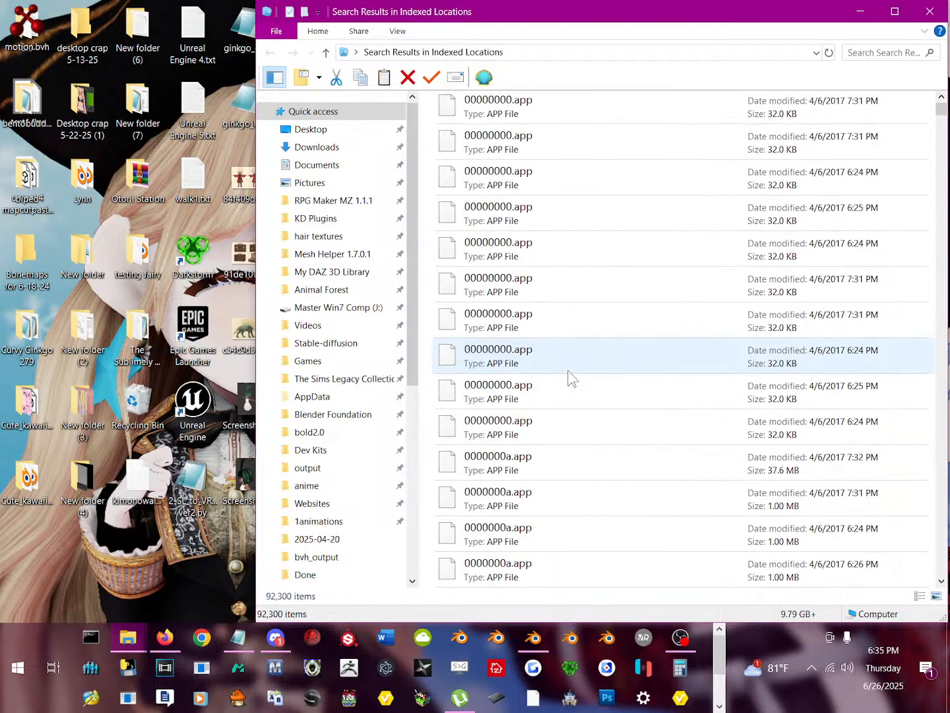
{"action": "scroll", "coordinate": [572, 378], "scroll_direction": "down", "scroll_amount": 3}
{"action": "left_click_drag", "start_coordinate": [616, 14], "coordinate": [473, 30]}
{"action": "left_click_drag", "start_coordinate": [797, 125], "coordinate": [817, 279]}
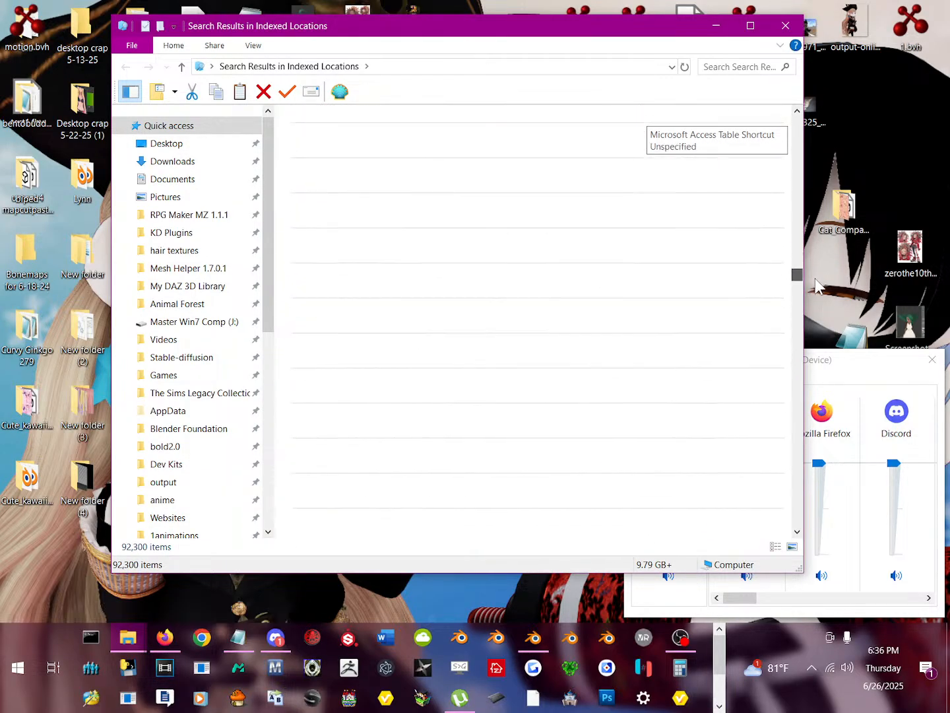
{"action": "left_click", "coordinate": [753, 25]}
{"action": "scroll", "coordinate": [218, 304], "scroll_direction": "up", "scroll_amount": 13}
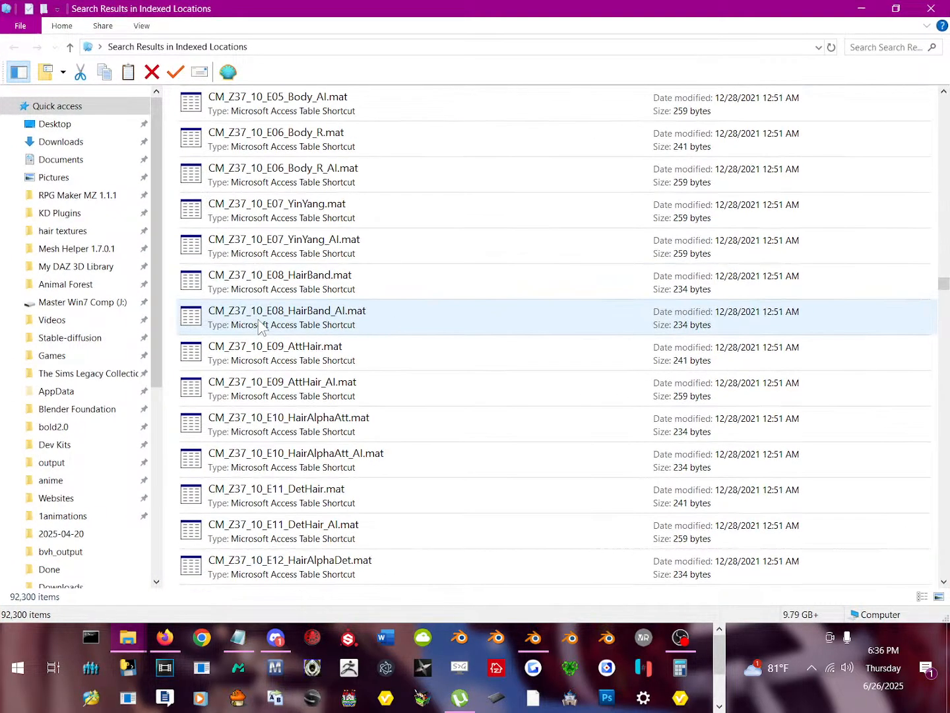
{"action": "right_click", "coordinate": [174, 277]}
{"action": "mouse_move", "coordinate": [219, 324]}
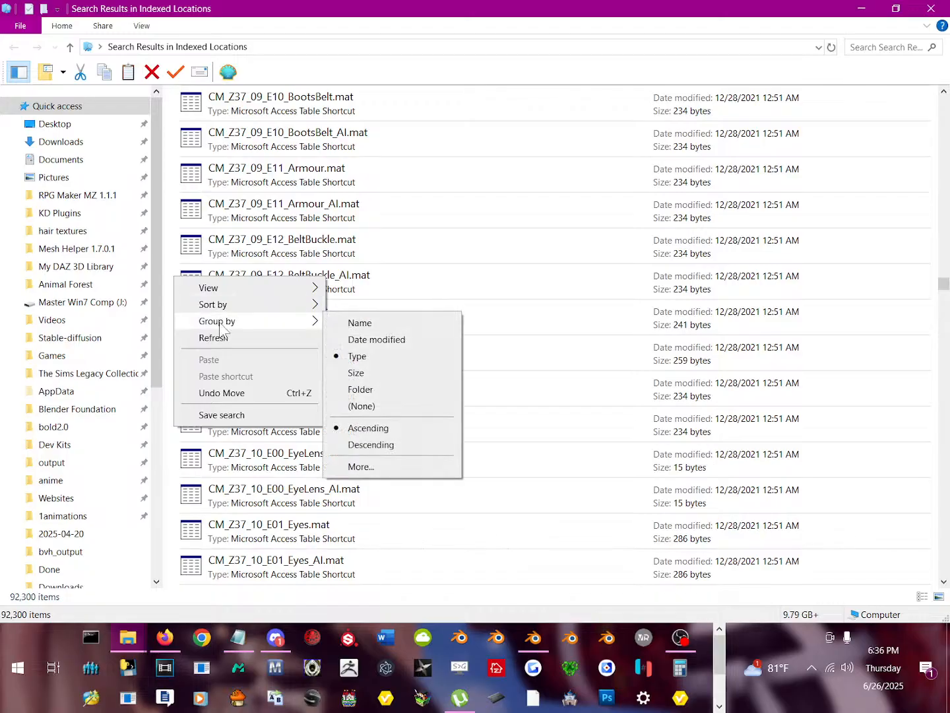
{"action": "left_click", "coordinate": [389, 370]}
Browse the street fighter search results back up through the character folders as far as the Chun Li folders.
{"action": "scroll", "coordinate": [425, 259], "scroll_direction": "up", "scroll_amount": 4}
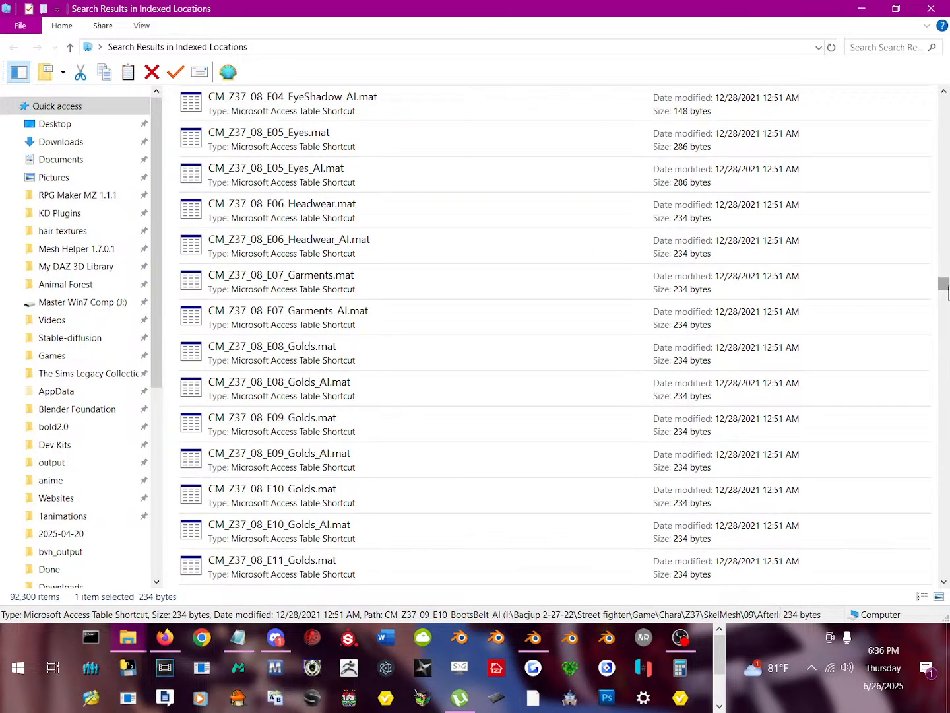
{"action": "left_click_drag", "start_coordinate": [948, 290], "coordinate": [949, 196]}
{"action": "scroll", "coordinate": [455, 262], "scroll_direction": "up", "scroll_amount": 2}
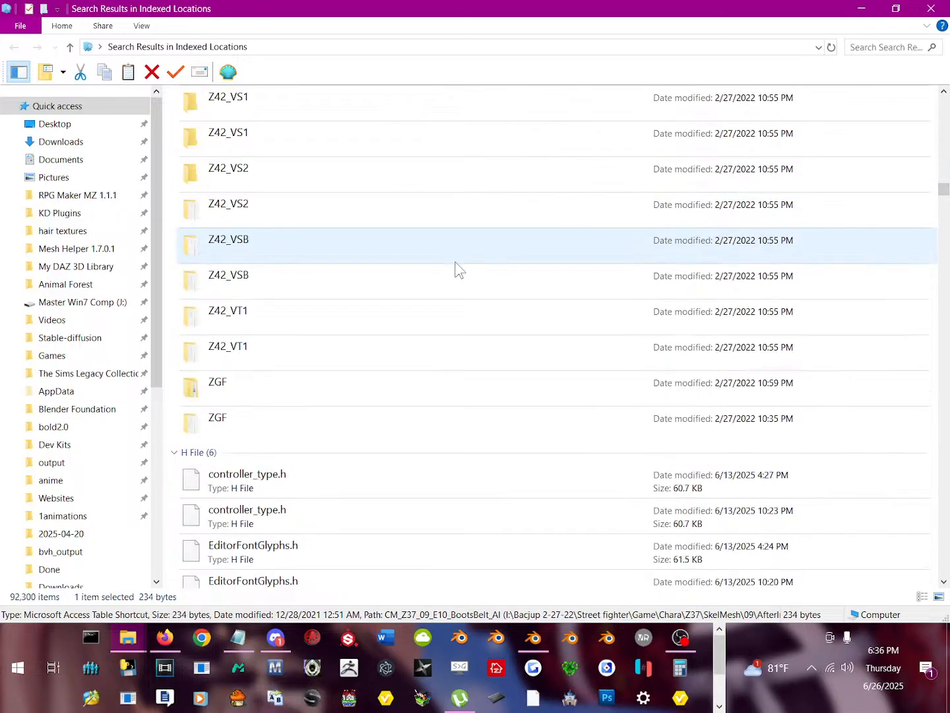
{"action": "scroll", "coordinate": [455, 263], "scroll_direction": "up", "scroll_amount": 20}
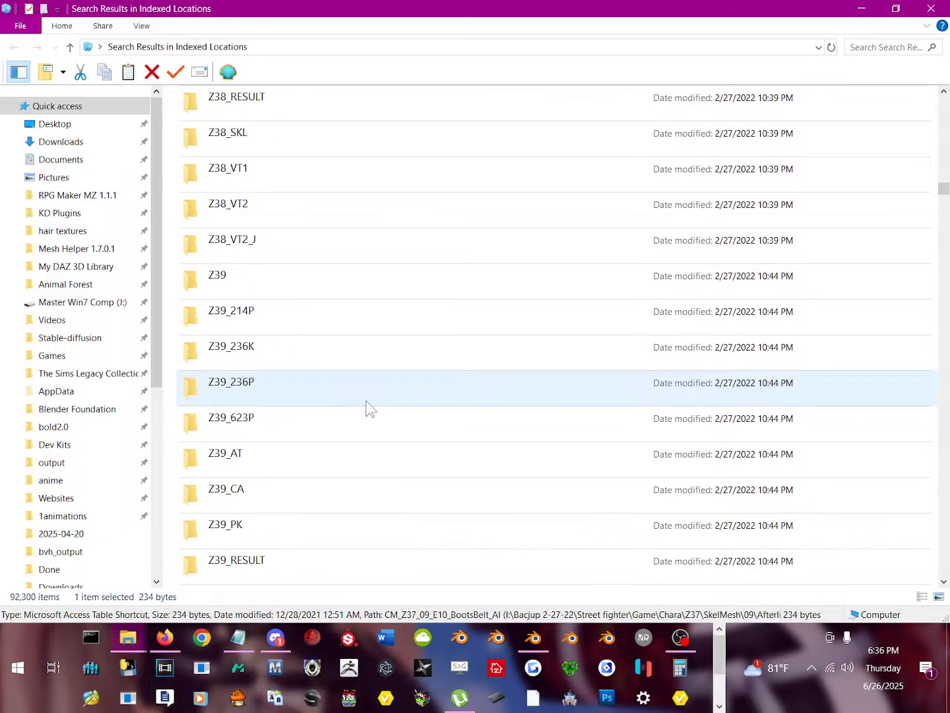
{"action": "scroll", "coordinate": [370, 408], "scroll_direction": "up", "scroll_amount": 15}
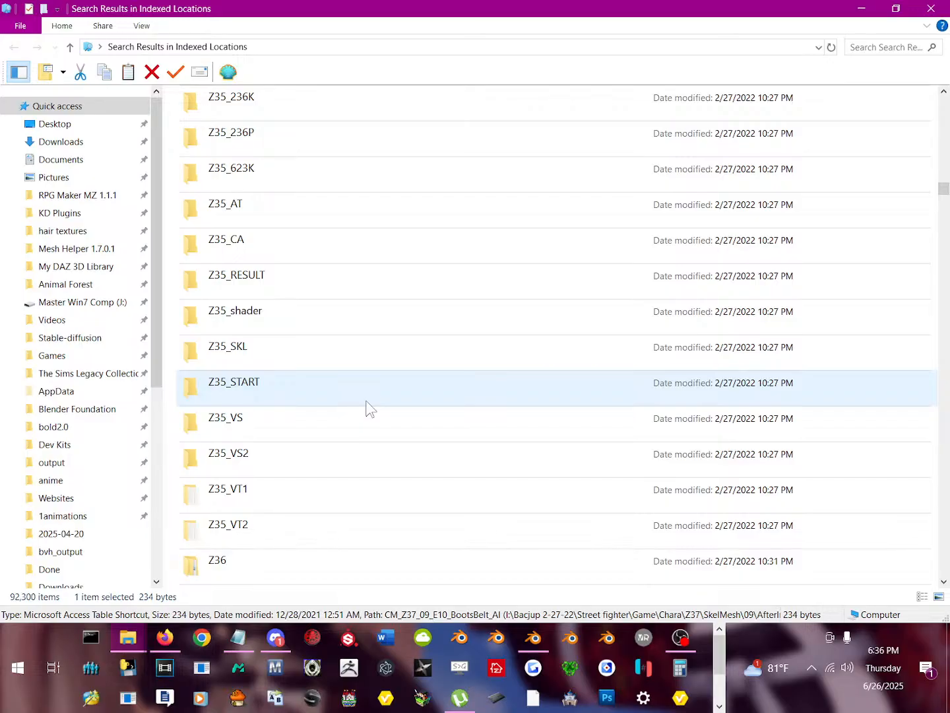
{"action": "scroll", "coordinate": [371, 408], "scroll_direction": "up", "scroll_amount": 20}
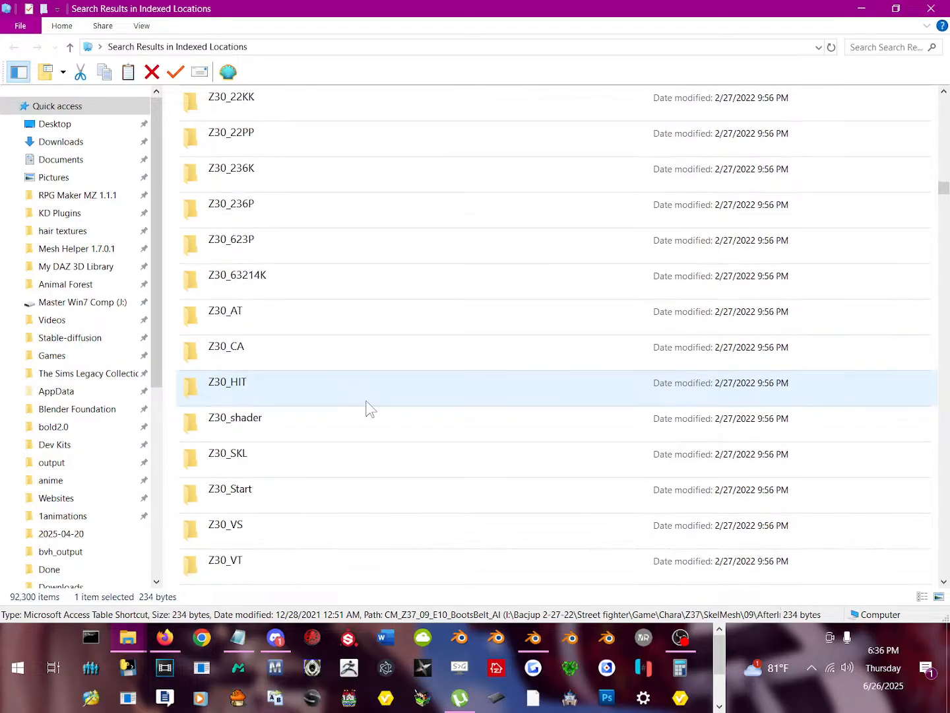
{"action": "scroll", "coordinate": [368, 407], "scroll_direction": "up", "scroll_amount": 20}
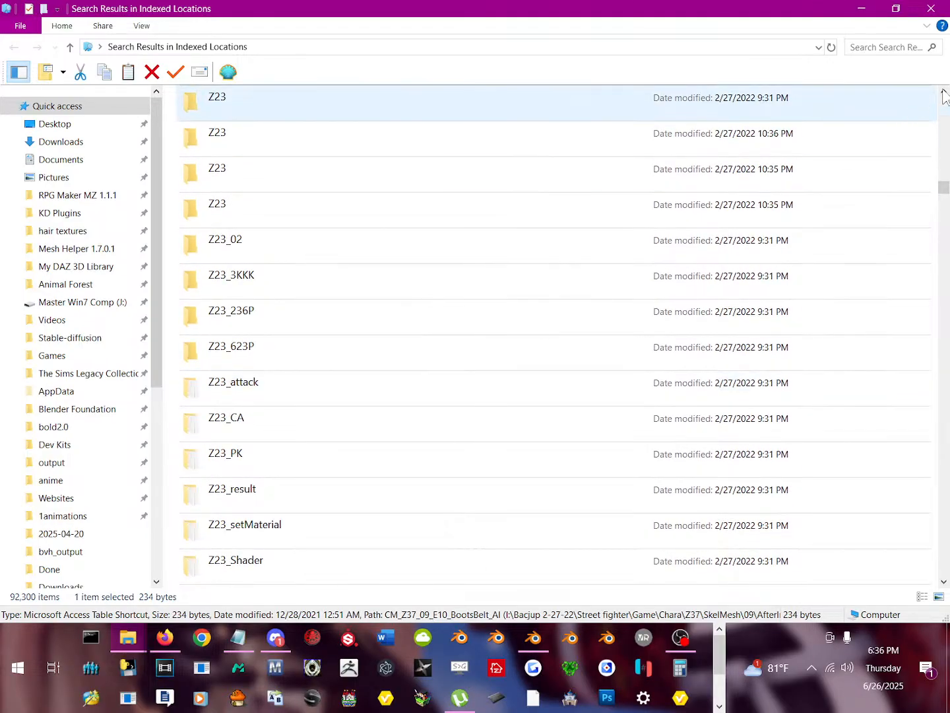
{"action": "left_click", "coordinate": [945, 96]}
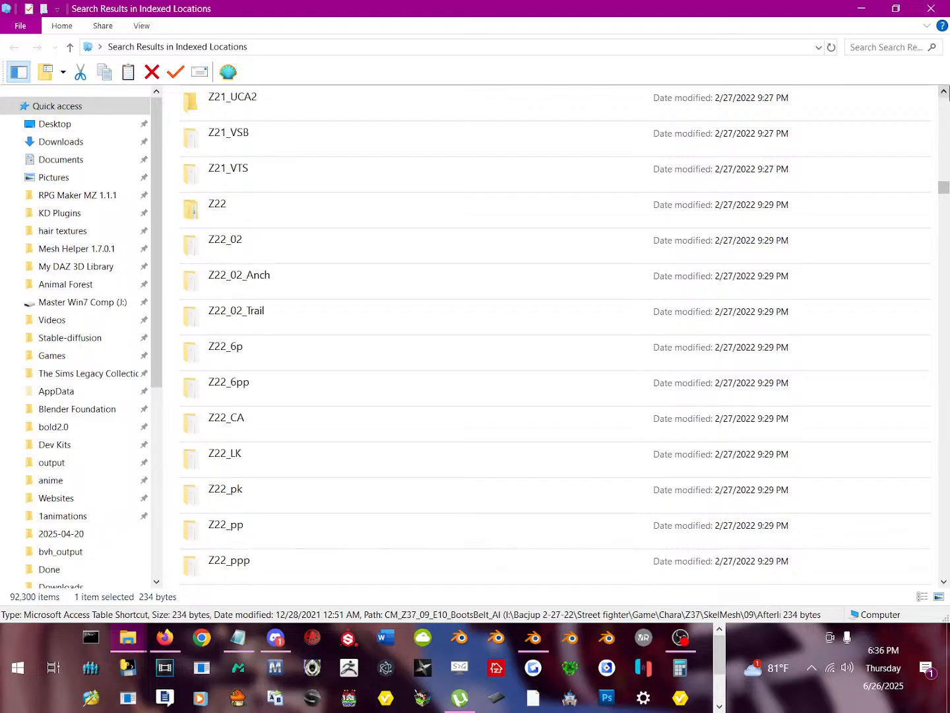
{"action": "left_click_drag", "start_coordinate": [946, 180], "coordinate": [947, 177]}
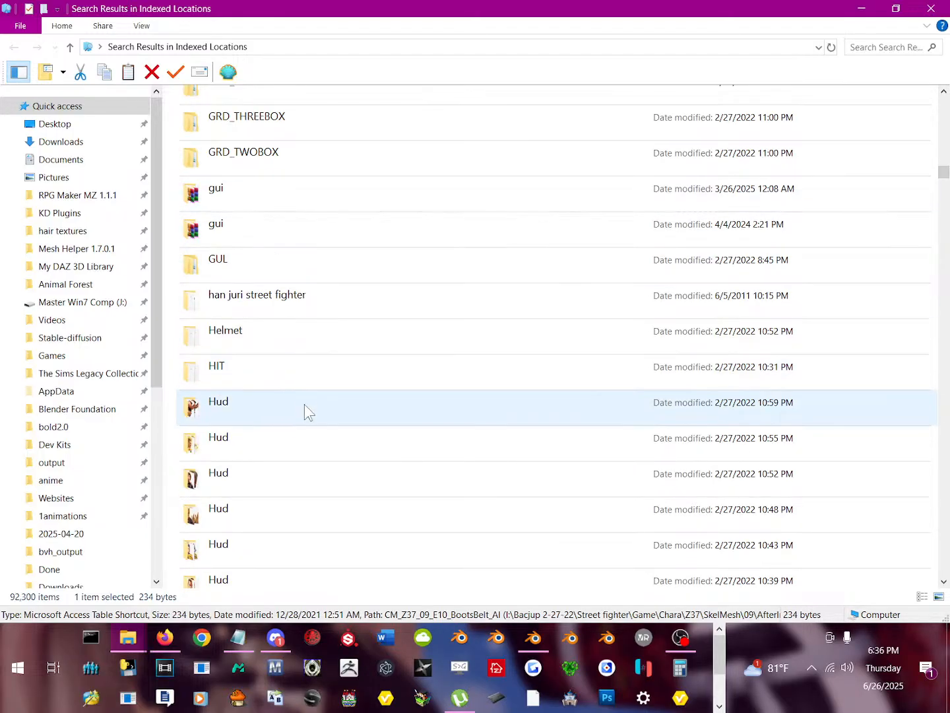
{"action": "scroll", "coordinate": [305, 404], "scroll_direction": "up", "scroll_amount": 10}
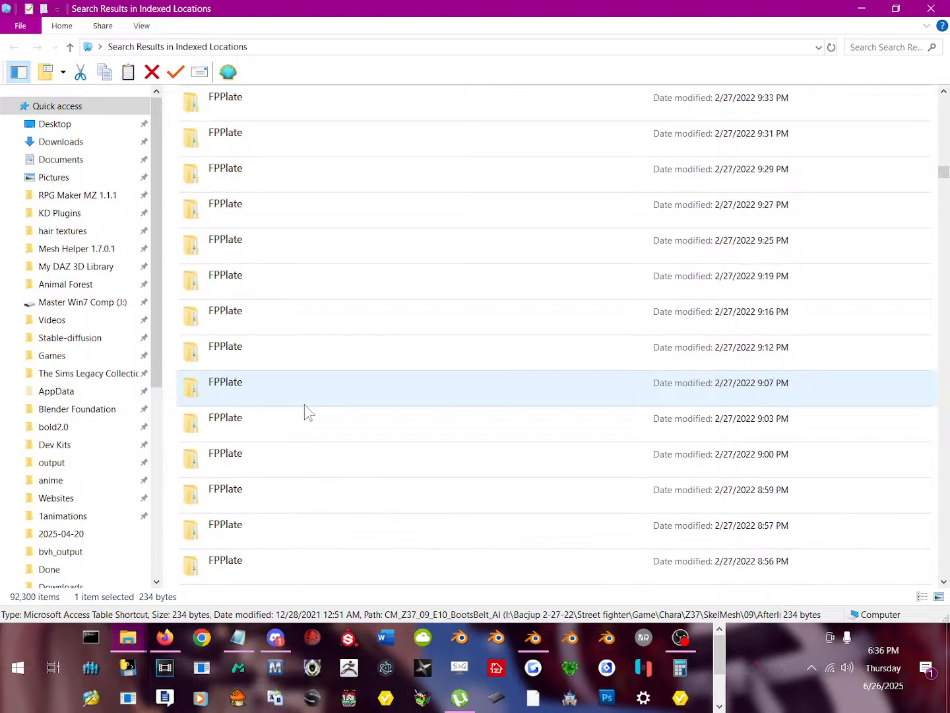
{"action": "scroll", "coordinate": [304, 404], "scroll_direction": "up", "scroll_amount": 15}
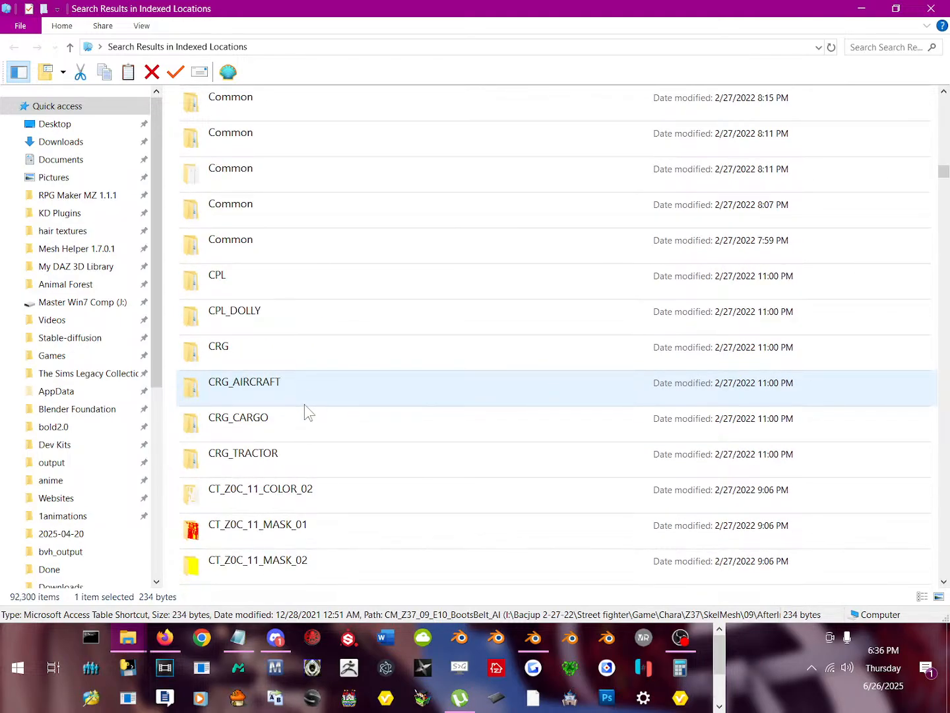
{"action": "scroll", "coordinate": [304, 404], "scroll_direction": "up", "scroll_amount": 10}
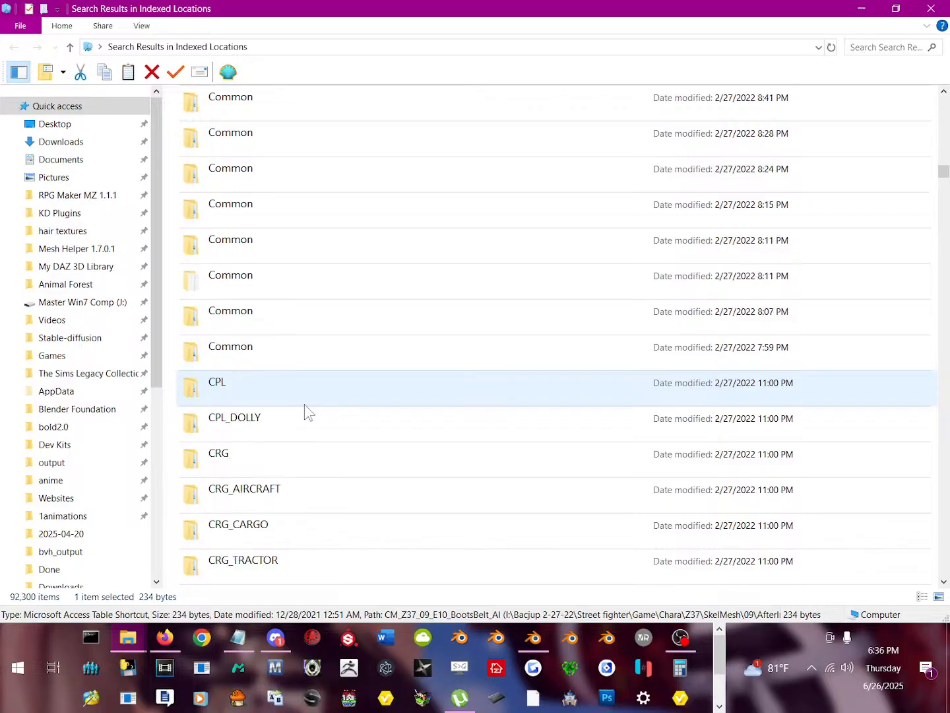
{"action": "scroll", "coordinate": [304, 404], "scroll_direction": "up", "scroll_amount": 5}
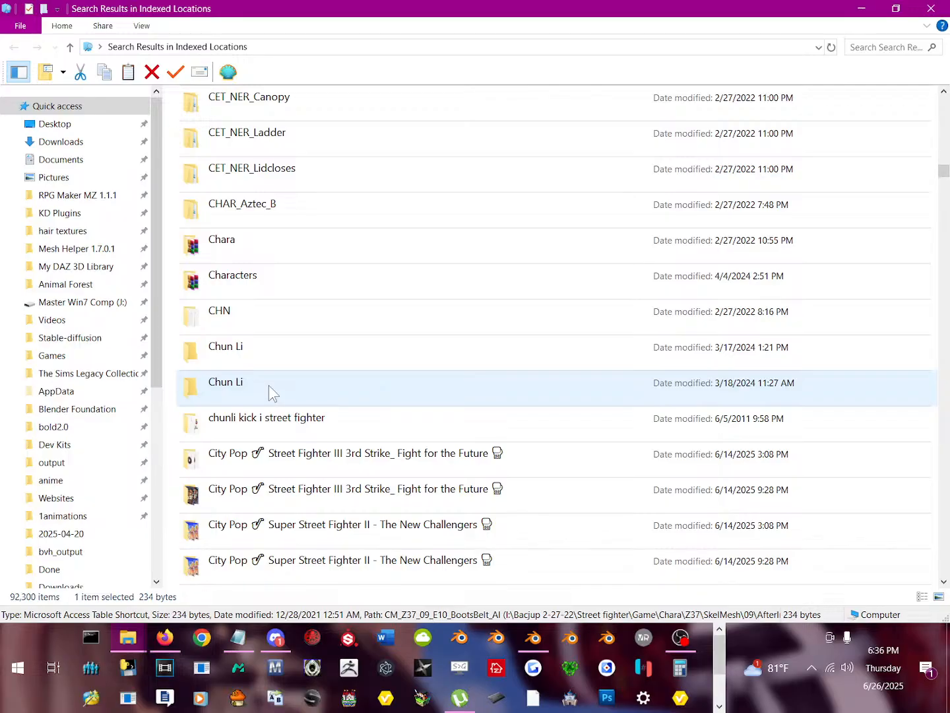
Check the contents of the newer Chun Li folder and the Chara folder, returning to the search results after each.
{"action": "right_click", "coordinate": [268, 385]}
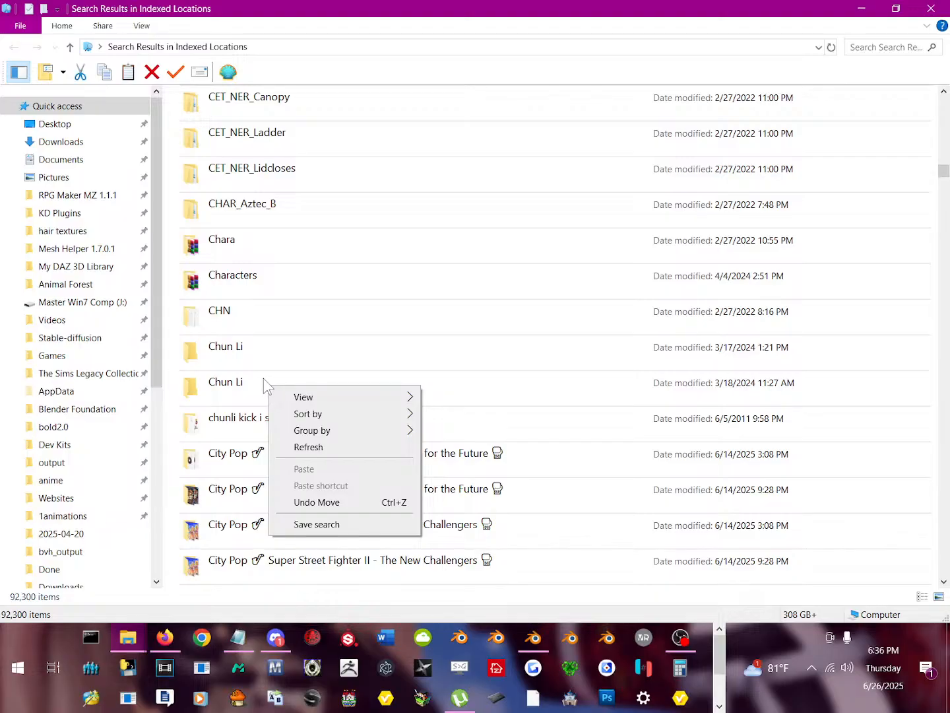
{"action": "left_click", "coordinate": [264, 379]}
{"action": "double_click", "coordinate": [264, 379]}
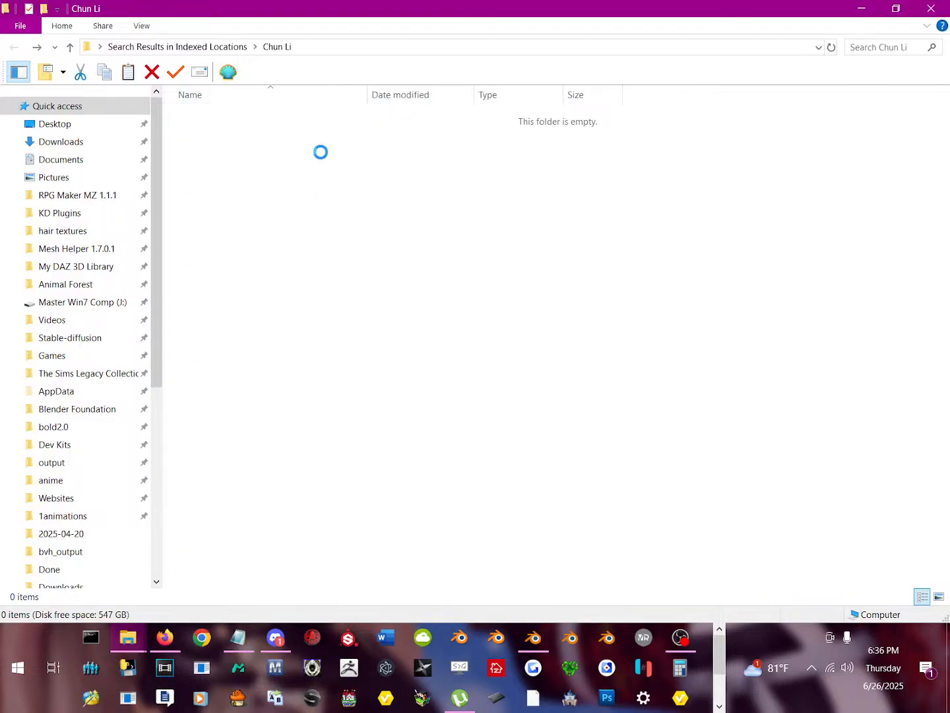
{"action": "key", "text": "alt+Left"}
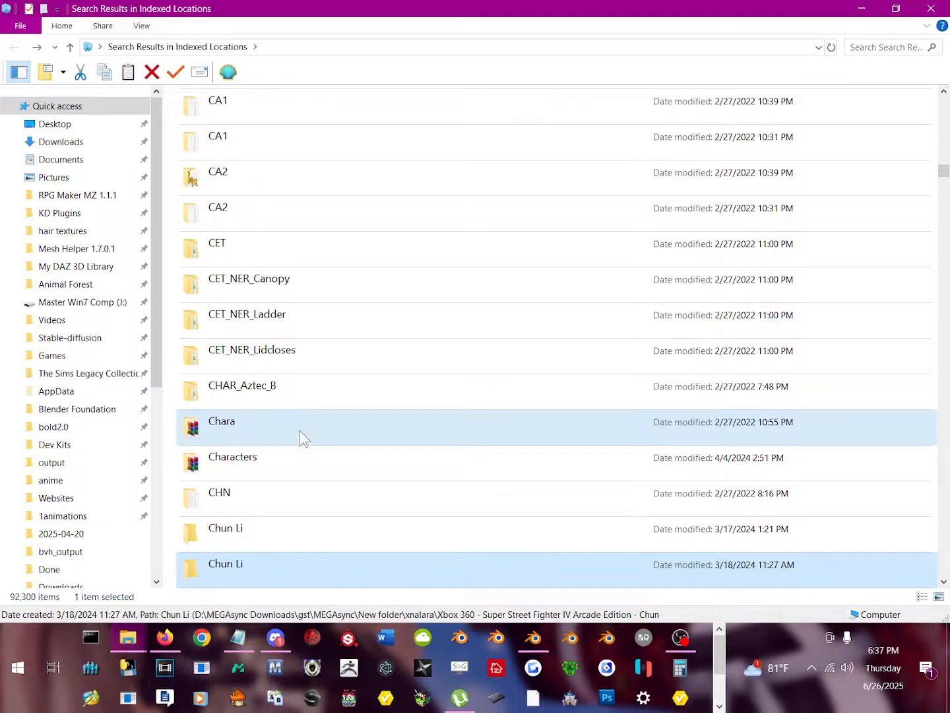
{"action": "double_click", "coordinate": [300, 430]}
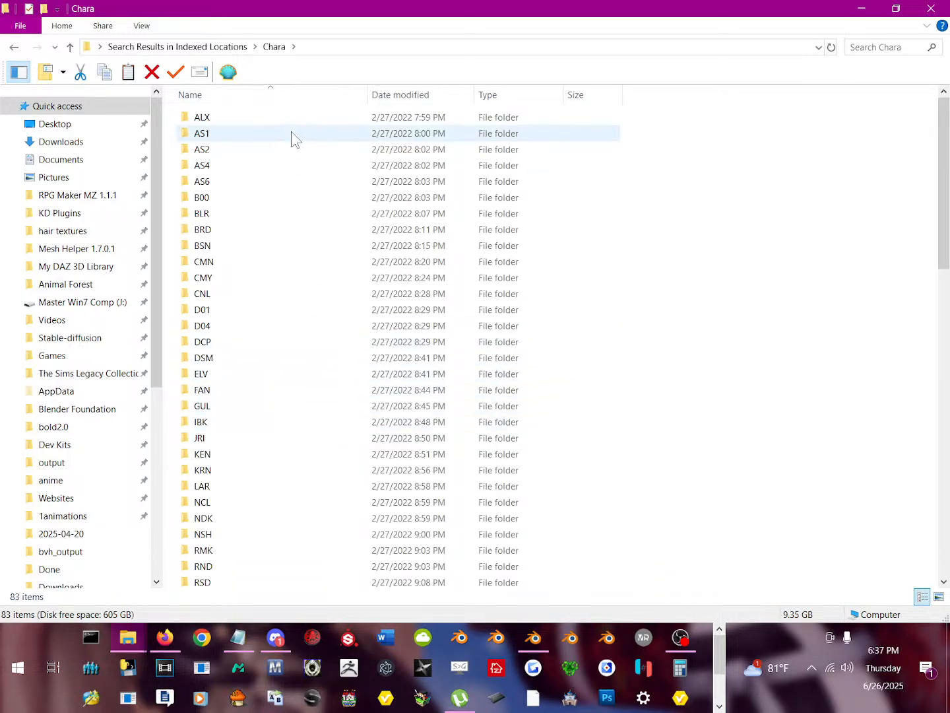
{"action": "key", "text": "alt+Left"}
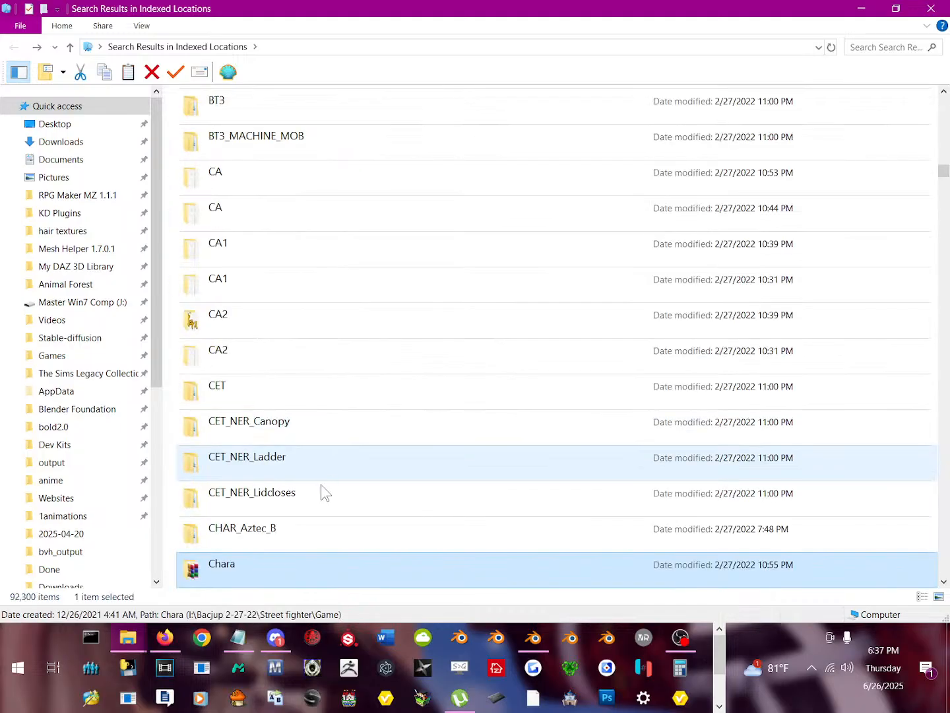
Open the folder location of the Chara search result inside the Street fighter backup.
{"action": "right_click", "coordinate": [256, 559]}
{"action": "key", "text": "Escape"}
{"action": "scroll", "coordinate": [254, 528], "scroll_direction": "down", "scroll_amount": 3}
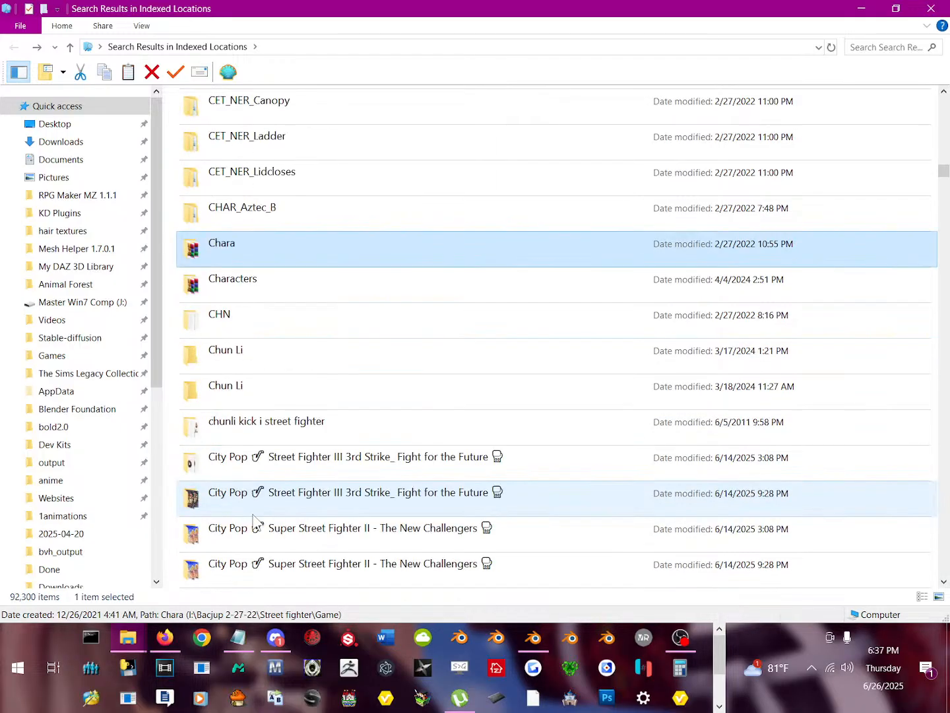
{"action": "left_click", "coordinate": [275, 279]}
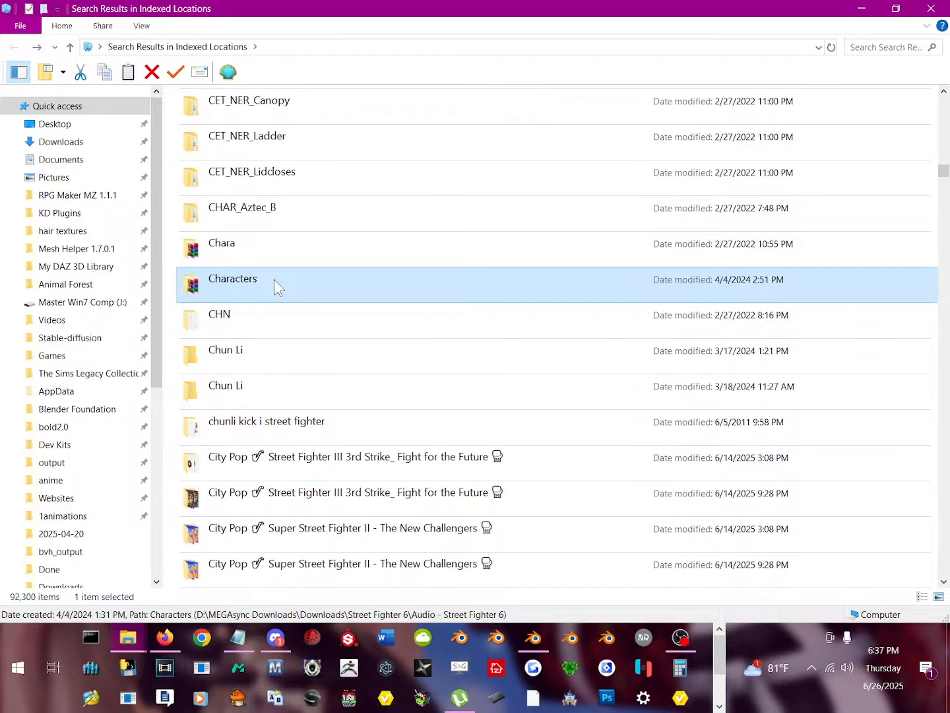
{"action": "right_click", "coordinate": [270, 249]}
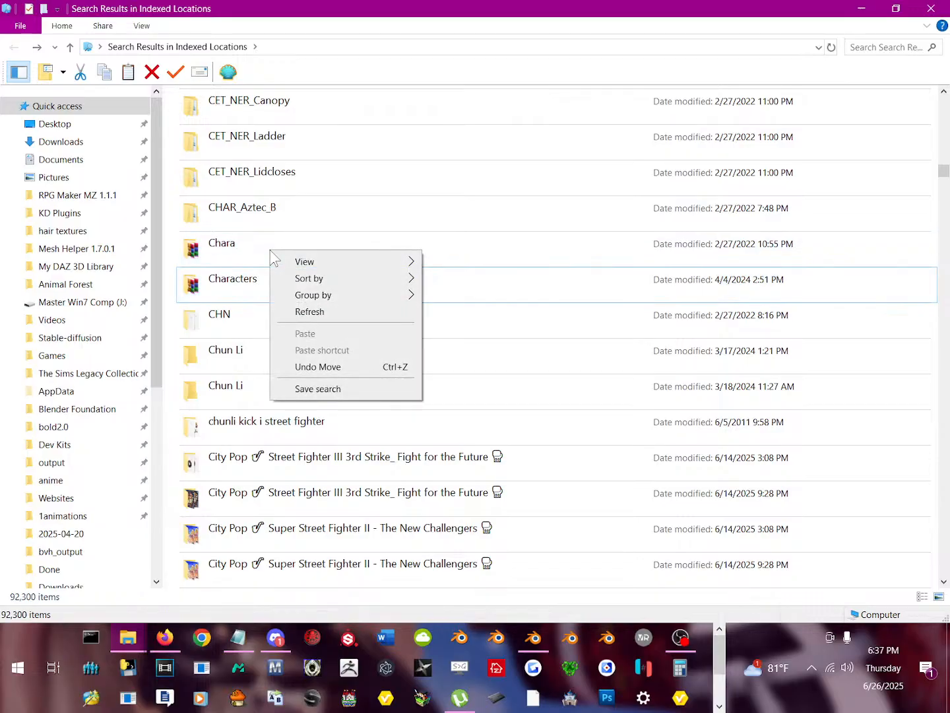
{"action": "left_click", "coordinate": [219, 244]}
{"action": "right_click", "coordinate": [219, 243]}
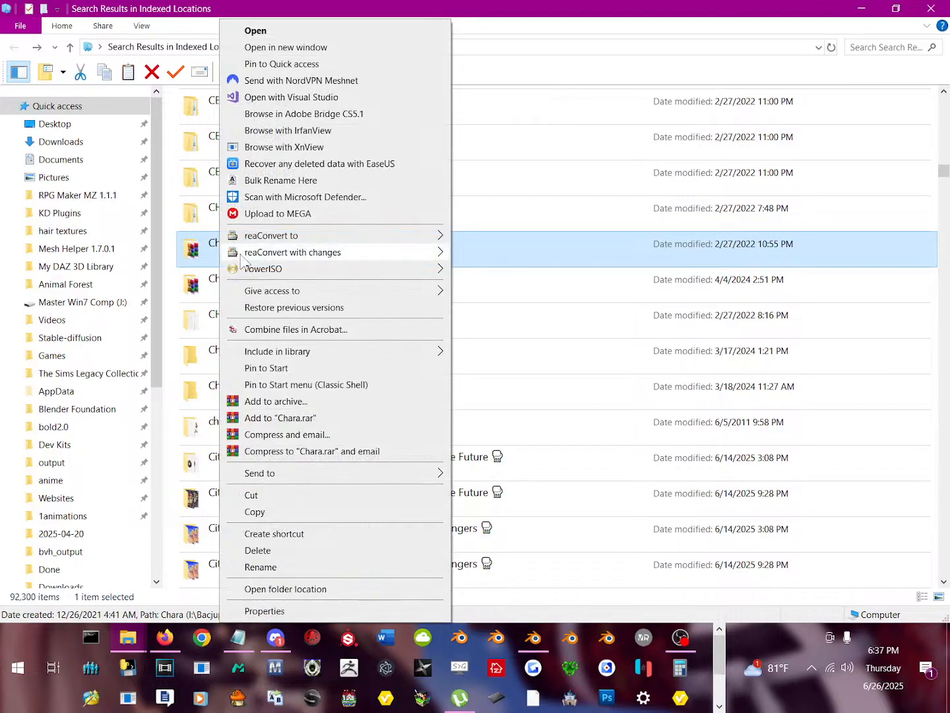
{"action": "left_click", "coordinate": [301, 589]}
{"action": "left_click", "coordinate": [240, 135]}
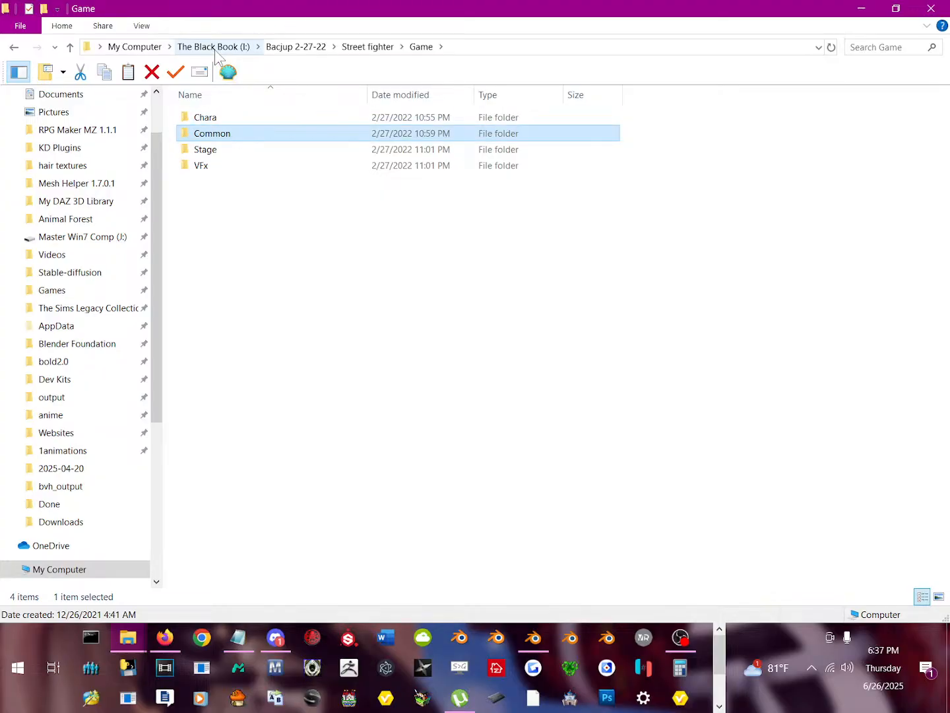
Open the Chara folder, look through the character folders and enter KRN.
{"action": "double_click", "coordinate": [235, 115]}
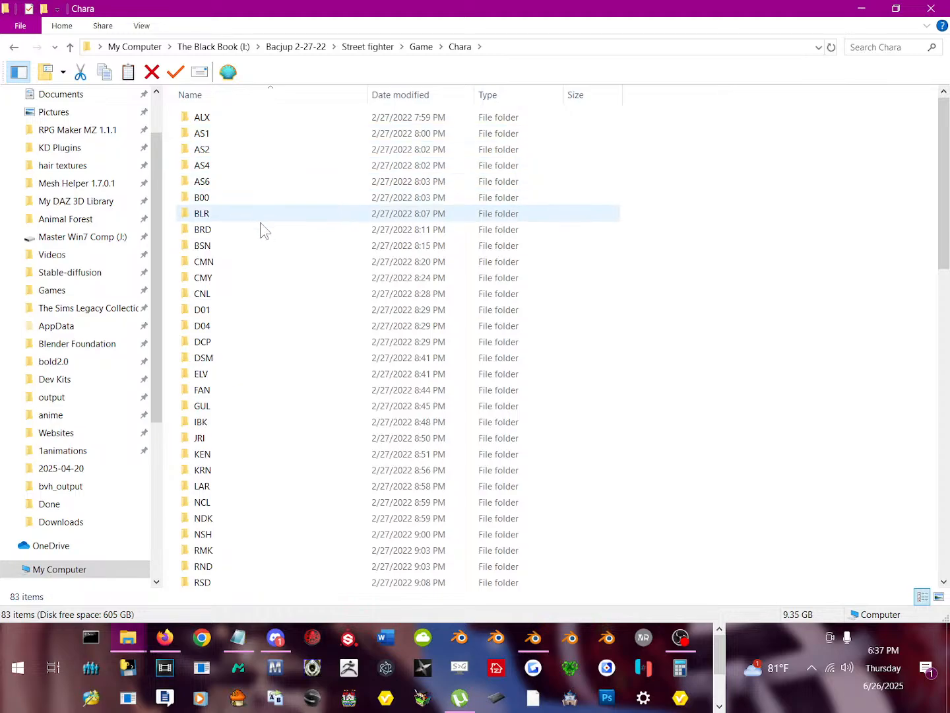
{"action": "scroll", "coordinate": [265, 264], "scroll_direction": "down", "scroll_amount": 6}
{"action": "scroll", "coordinate": [272, 430], "scroll_direction": "up", "scroll_amount": 4}
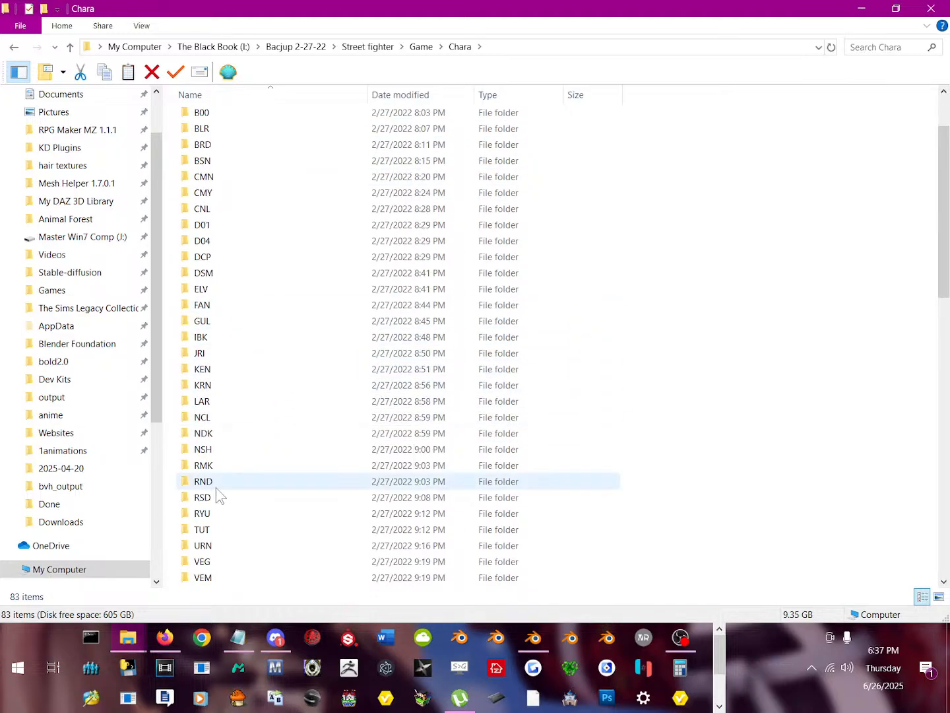
{"action": "double_click", "coordinate": [239, 389]}
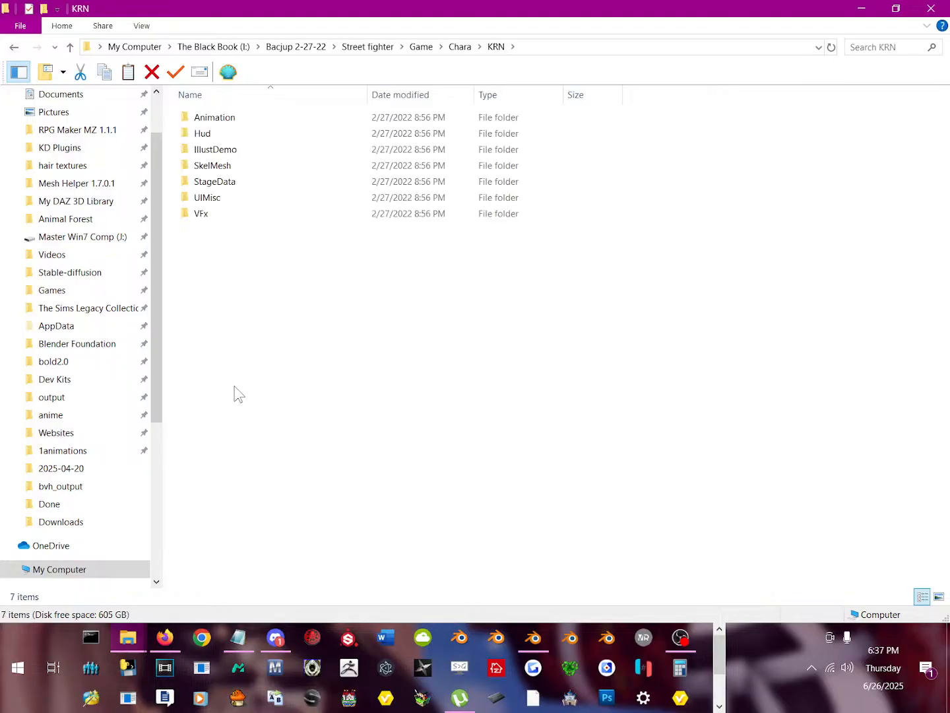
Inspect the PSA files in KRN's Animation folder and return to the KRN folder.
{"action": "double_click", "coordinate": [251, 119]}
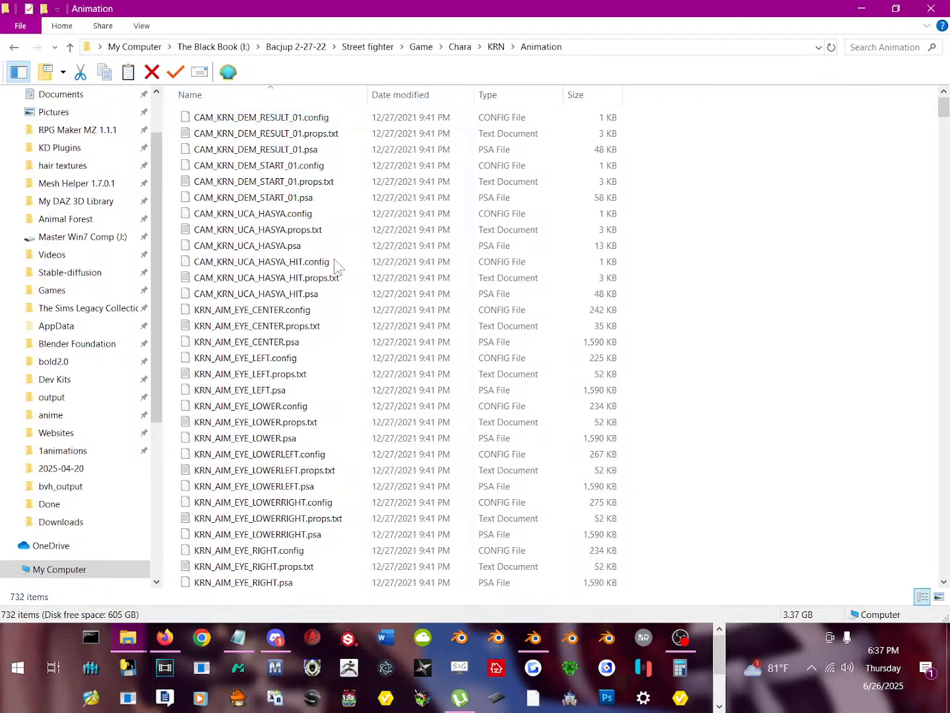
{"action": "scroll", "coordinate": [321, 233], "scroll_direction": "down", "scroll_amount": 1}
{"action": "scroll", "coordinate": [321, 234], "scroll_direction": "up", "scroll_amount": 1}
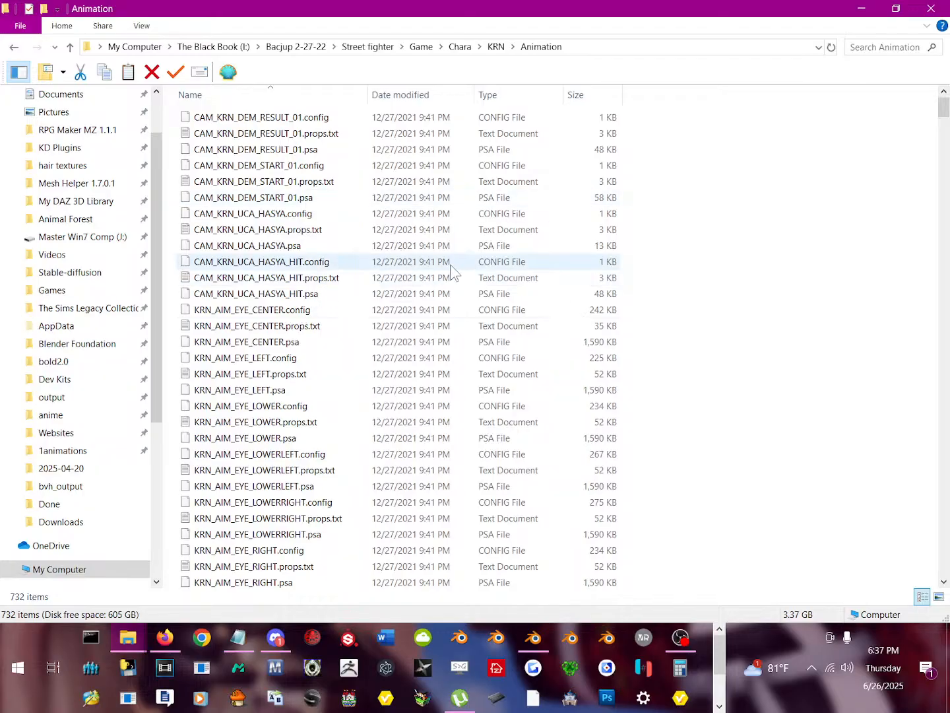
{"action": "key", "text": "alt+Left"}
{"action": "key", "text": "alt+Left"}
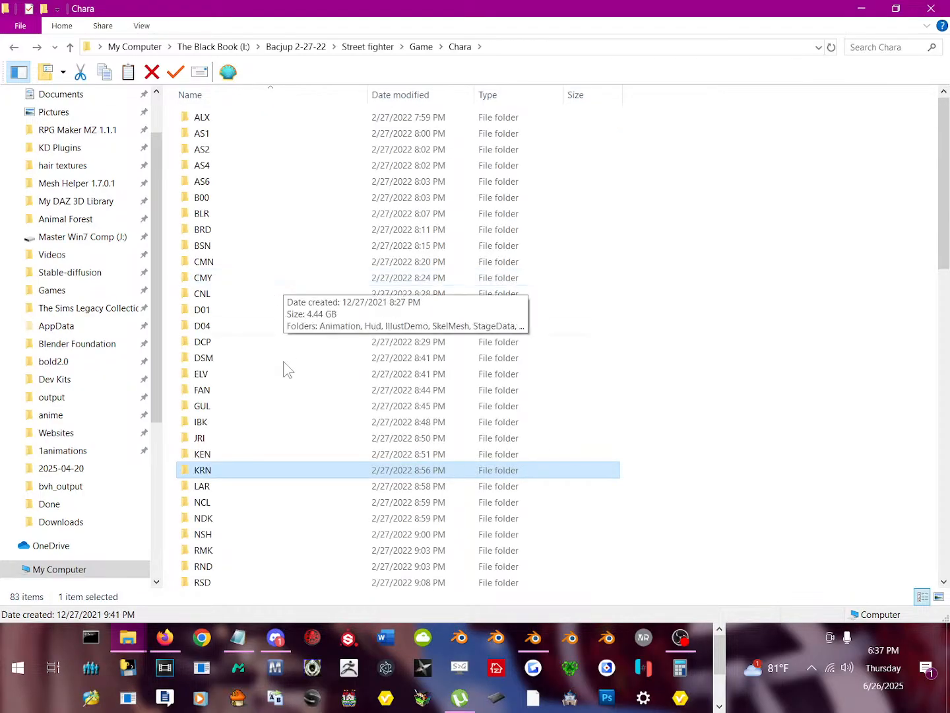
{"action": "key", "text": "alt+Right"}
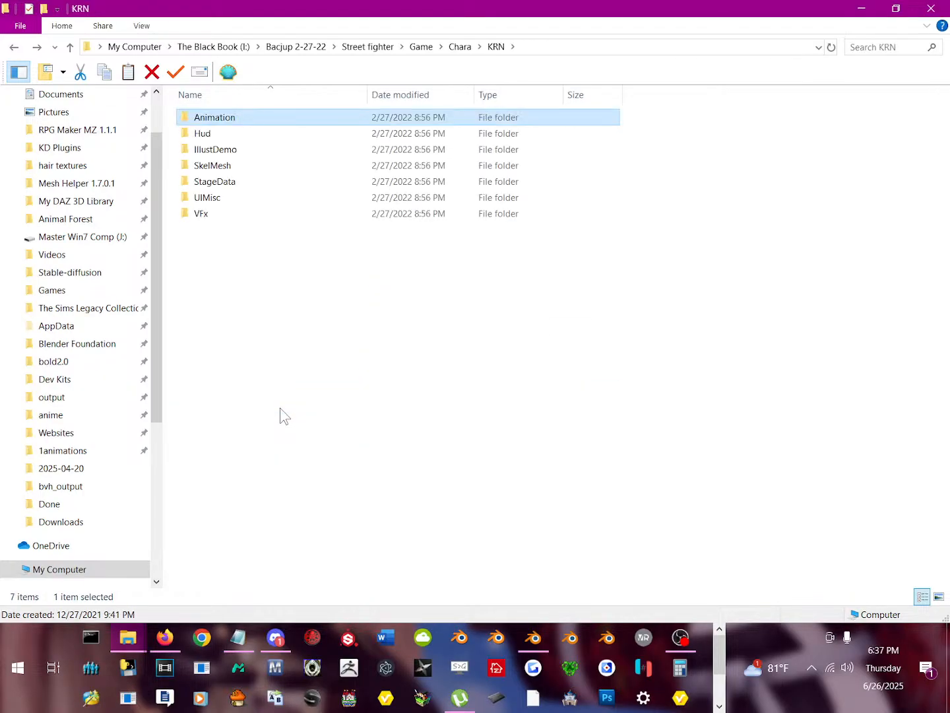
Cut the KRN folder's full path to the clipboard, switch to Blender and move its window over the file browser.
{"action": "left_click", "coordinate": [591, 47]}
{"action": "right_click", "coordinate": [590, 47]}
{"action": "left_click", "coordinate": [621, 87]}
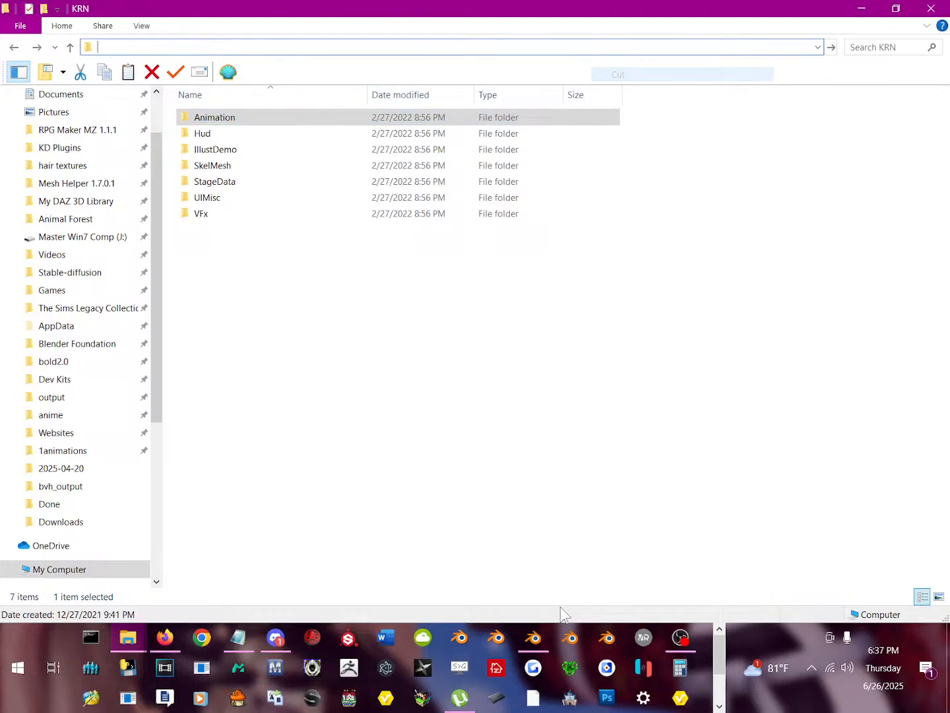
{"action": "left_click", "coordinate": [533, 640]}
{"action": "left_click_drag", "start_coordinate": [240, 124], "coordinate": [353, 64]}
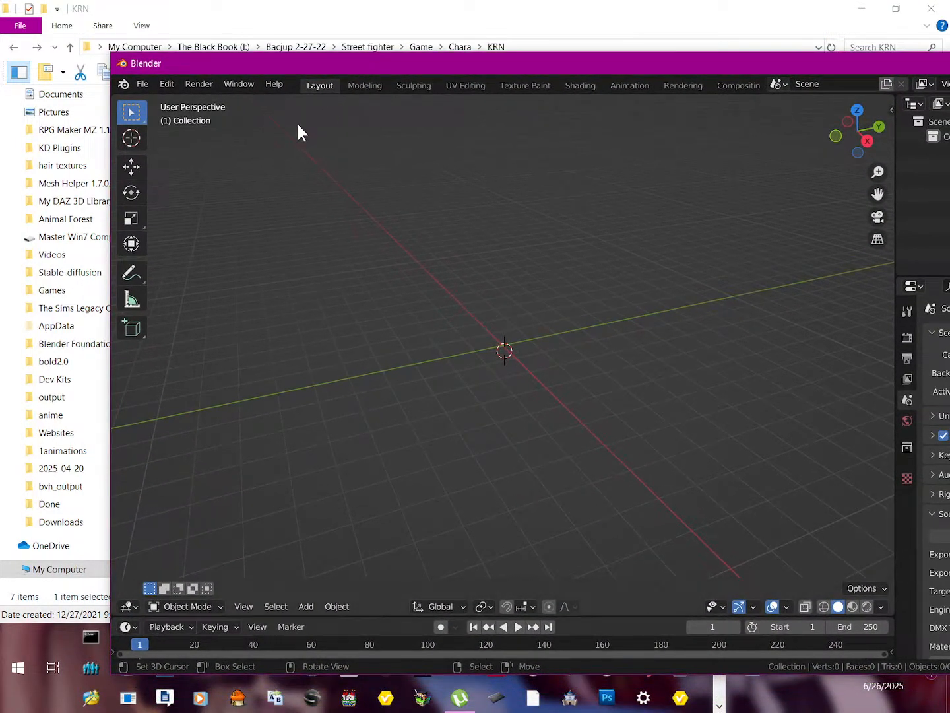
Start a Skeleton Mesh (.psk) import and point its file browser to the copied KRN folder path.
{"action": "left_click", "coordinate": [143, 85]}
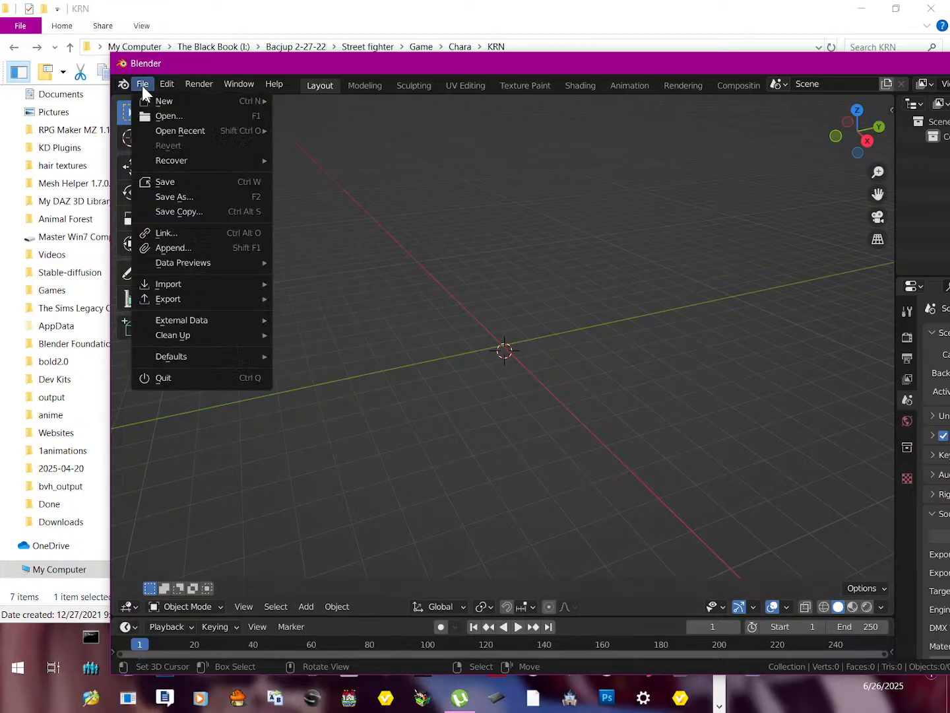
{"action": "mouse_move", "coordinate": [205, 283]}
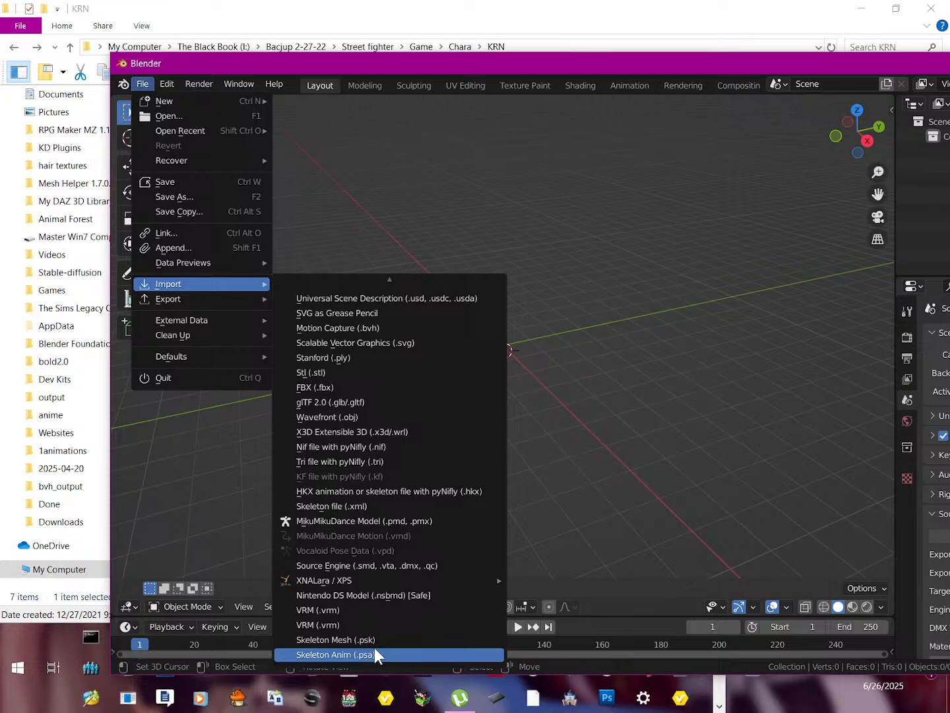
{"action": "left_click", "coordinate": [379, 640]}
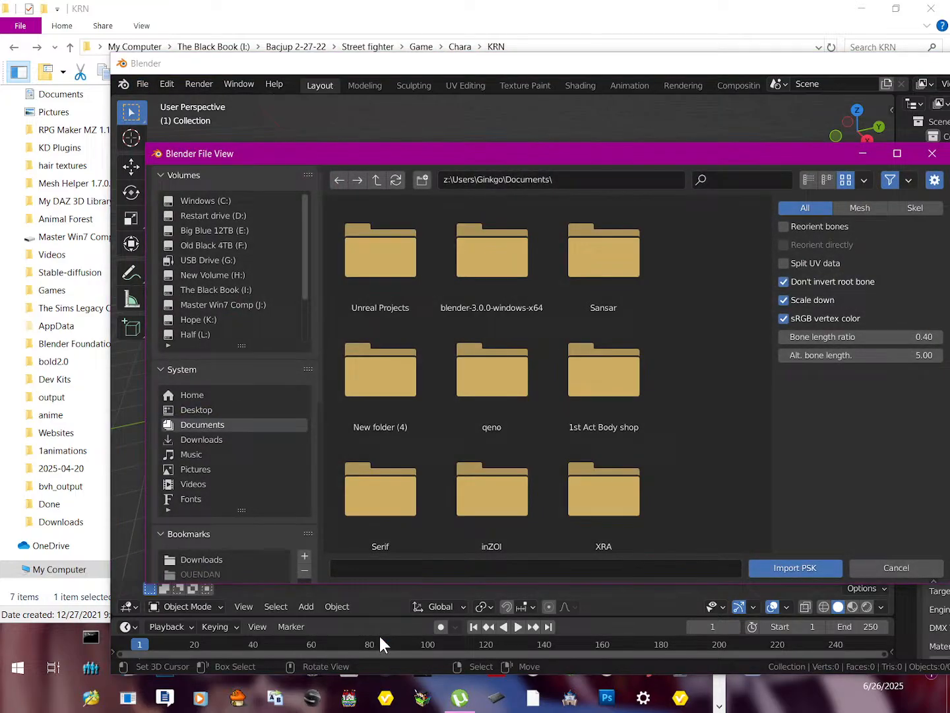
{"action": "left_click", "coordinate": [612, 186]}
{"action": "key", "text": "ctrl+v"}
{"action": "key", "text": "Return"}
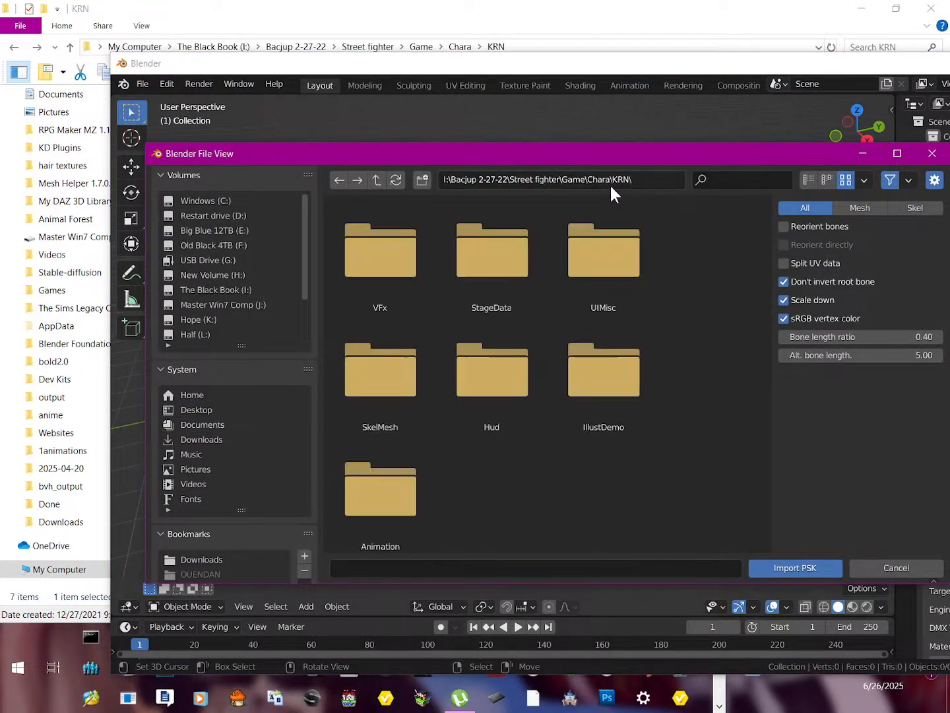
Import Z04_14.psk with its armature from KRN's SkelMesh\14\Mesh folder and view the character's upper body from the front.
{"action": "double_click", "coordinate": [404, 381]}
{"action": "double_click", "coordinate": [487, 274]}
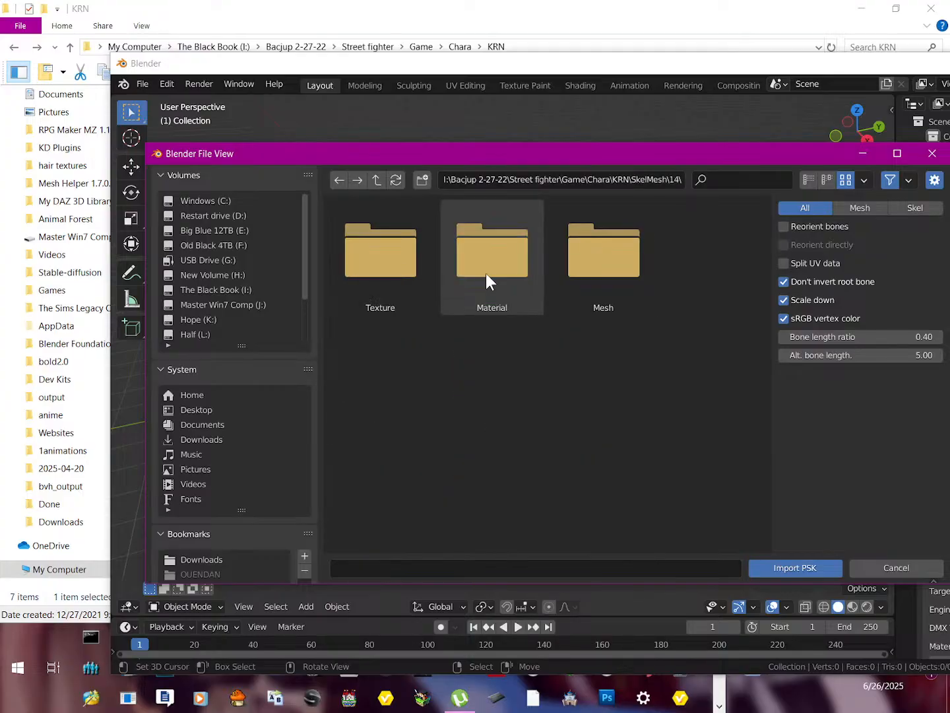
{"action": "double_click", "coordinate": [581, 271]}
{"action": "double_click", "coordinate": [421, 268]}
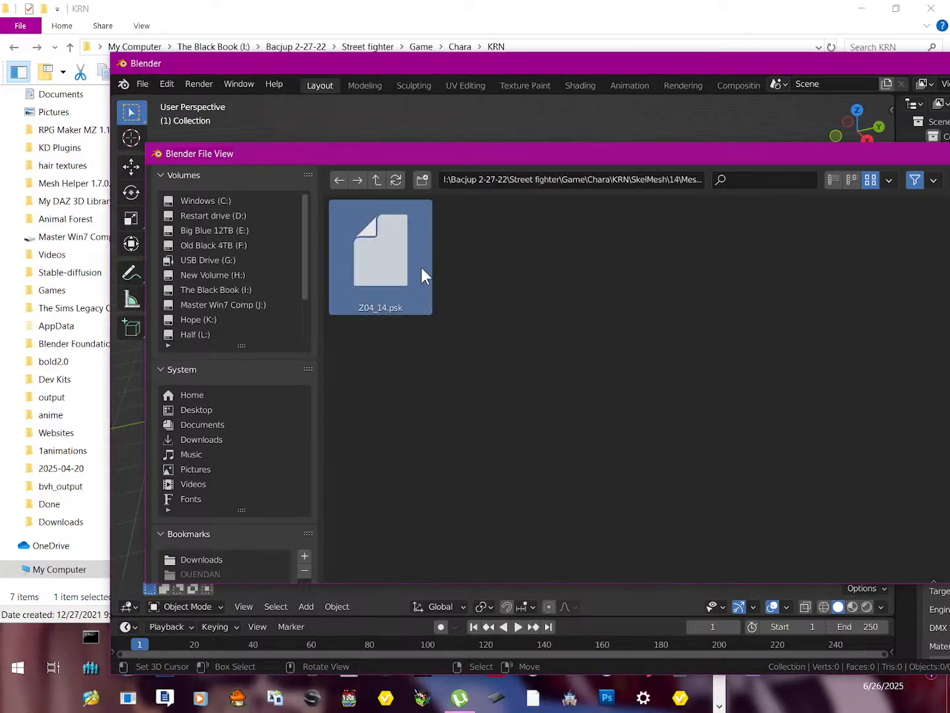
{"action": "scroll", "coordinate": [512, 312], "scroll_direction": "up", "scroll_amount": 11}
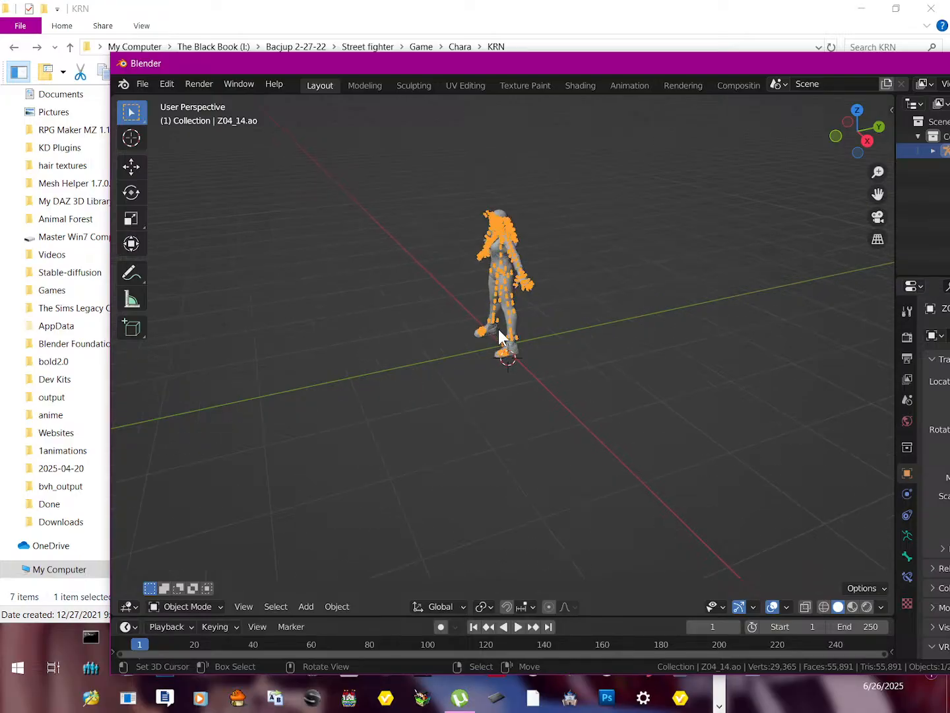
{"action": "middle_click_drag", "start_coordinate": [483, 302], "coordinate": [596, 285]}
{"action": "middle_click_drag", "start_coordinate": [508, 234], "coordinate": [495, 408], "text": "shift"}
{"action": "scroll", "coordinate": [520, 375], "scroll_direction": "up", "scroll_amount": 3}
{"action": "left_click", "coordinate": [511, 244]}
{"action": "left_click", "coordinate": [528, 241]}
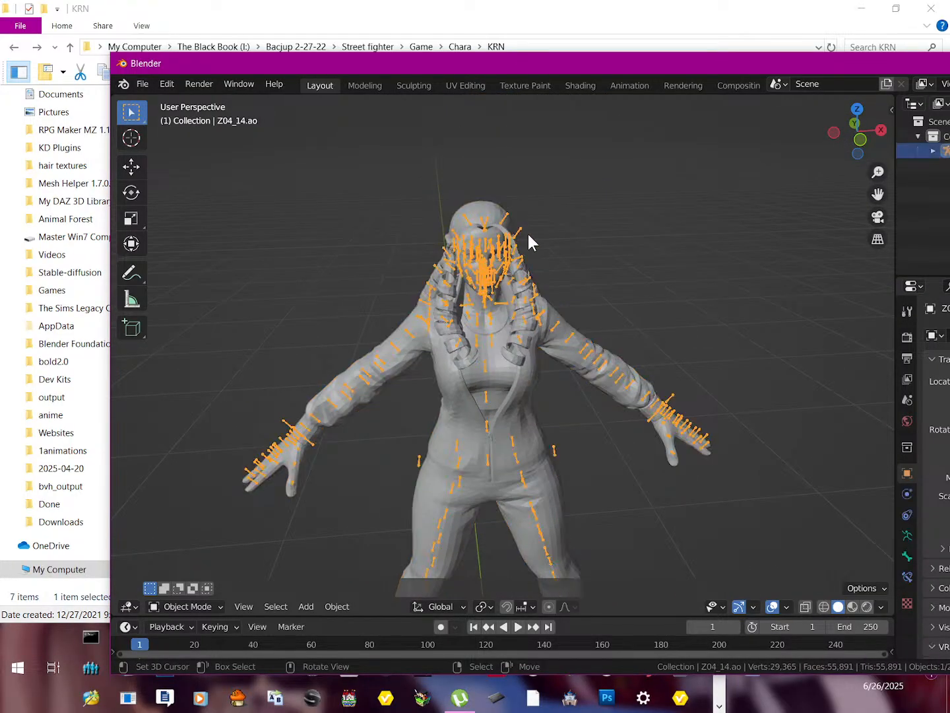
Start a Skeleton Anim (.psa) import for the Z04_14 armature, pointing it to the copied KRN path's Animation folder.
{"action": "left_click", "coordinate": [149, 84]}
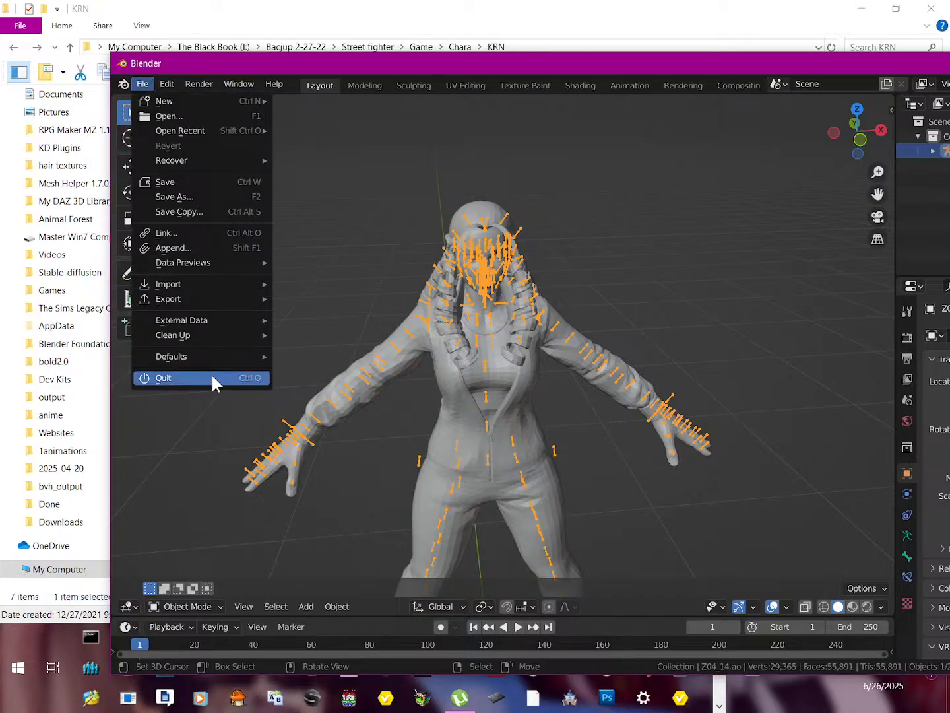
{"action": "mouse_move", "coordinate": [220, 285]}
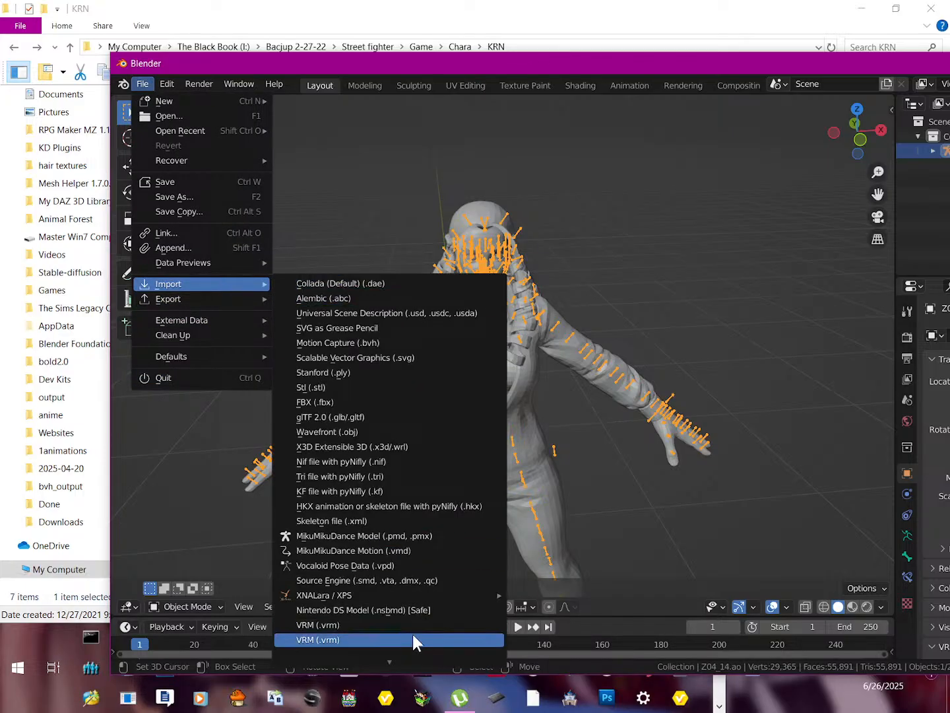
{"action": "scroll", "coordinate": [435, 637], "scroll_direction": "down", "scroll_amount": 8}
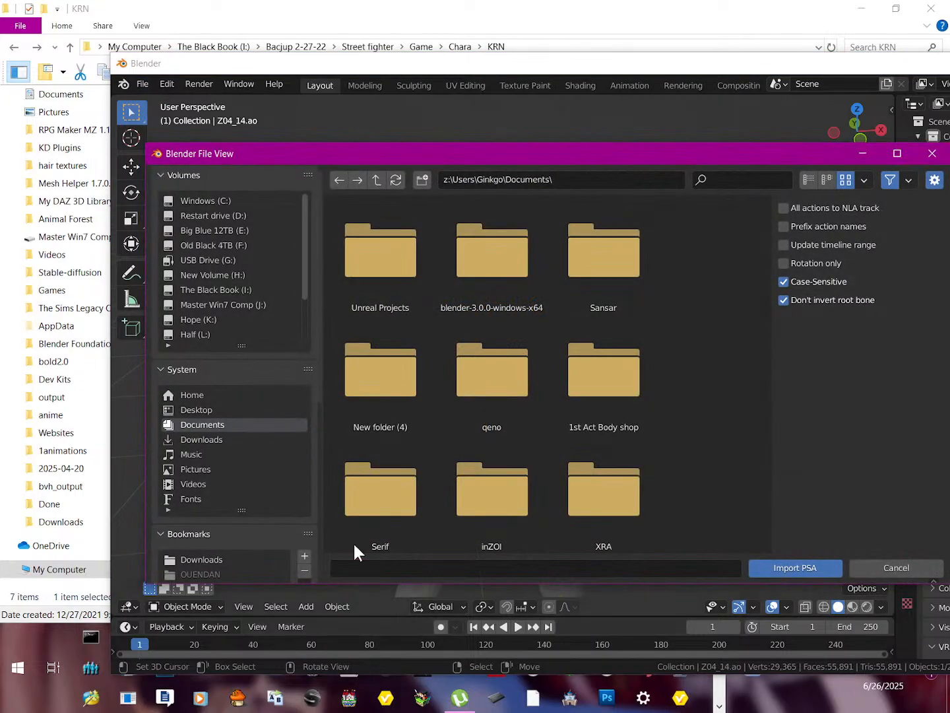
{"action": "left_click", "coordinate": [564, 190]}
{"action": "key", "text": "ctrl+v"}
{"action": "key", "text": "Return"}
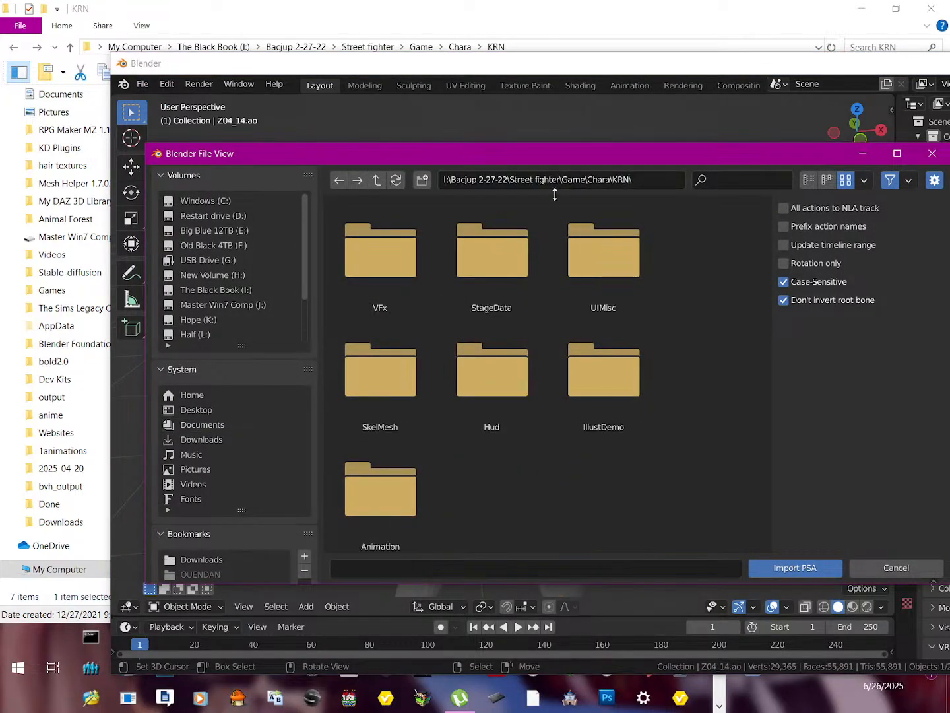
{"action": "double_click", "coordinate": [394, 509]}
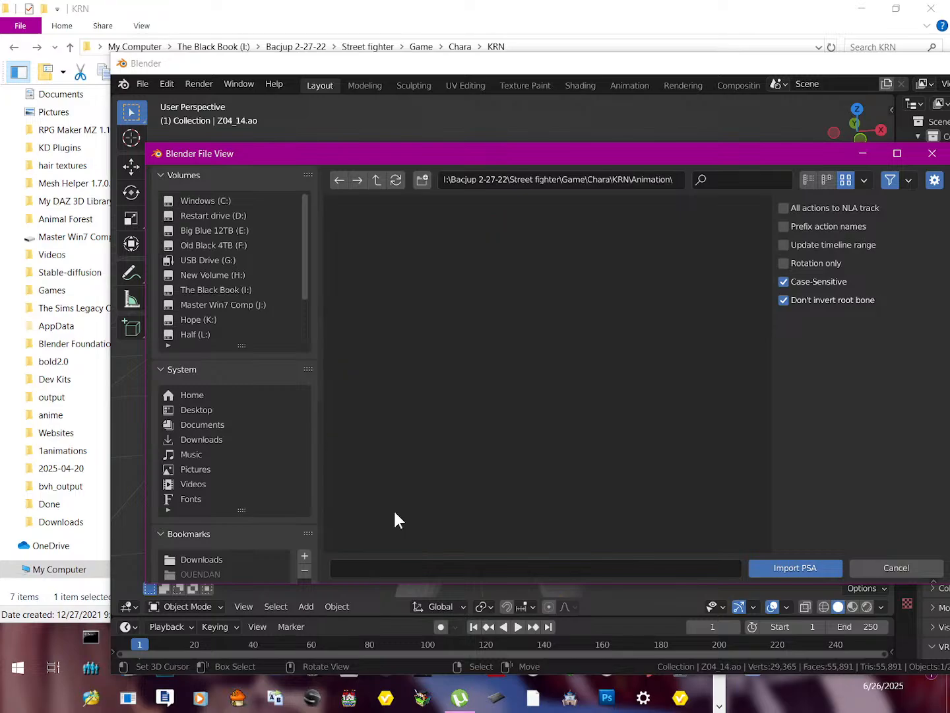
Show the Animation folder's files as a detailed list, look through them and import a KRN PSA animation onto the Z04_14 armature.
{"action": "scroll", "coordinate": [541, 370], "scroll_direction": "down", "scroll_amount": 5}
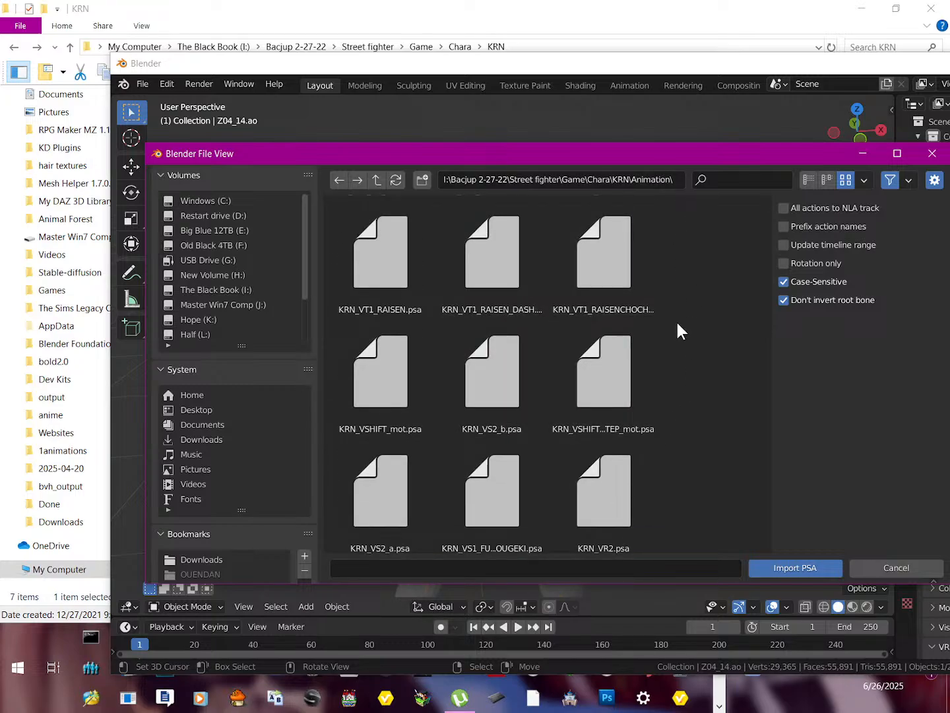
{"action": "left_click", "coordinate": [809, 179]}
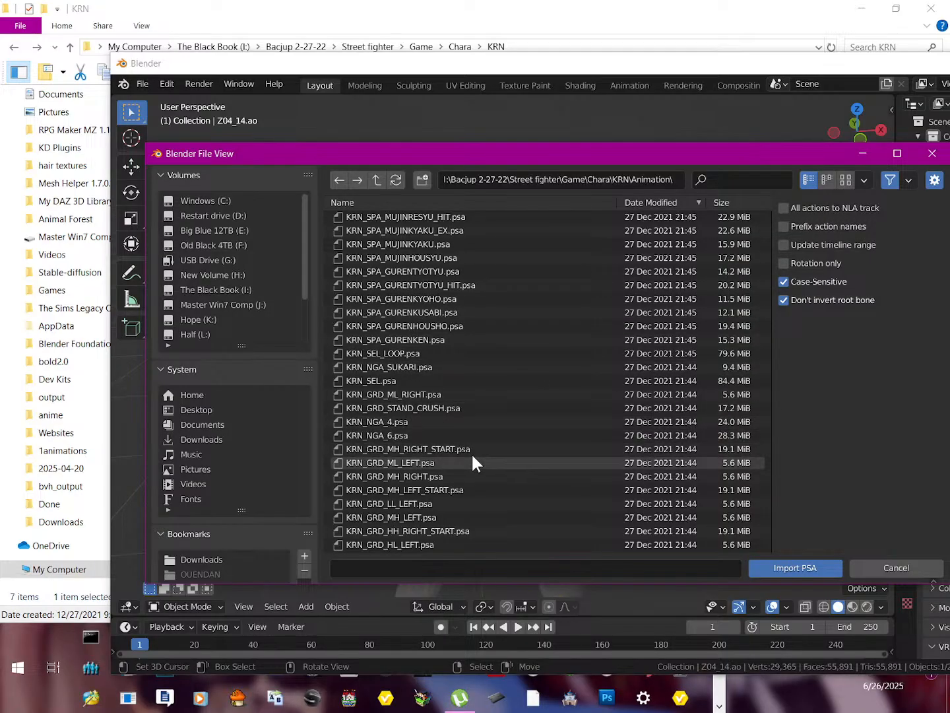
{"action": "scroll", "coordinate": [473, 456], "scroll_direction": "down", "scroll_amount": 15}
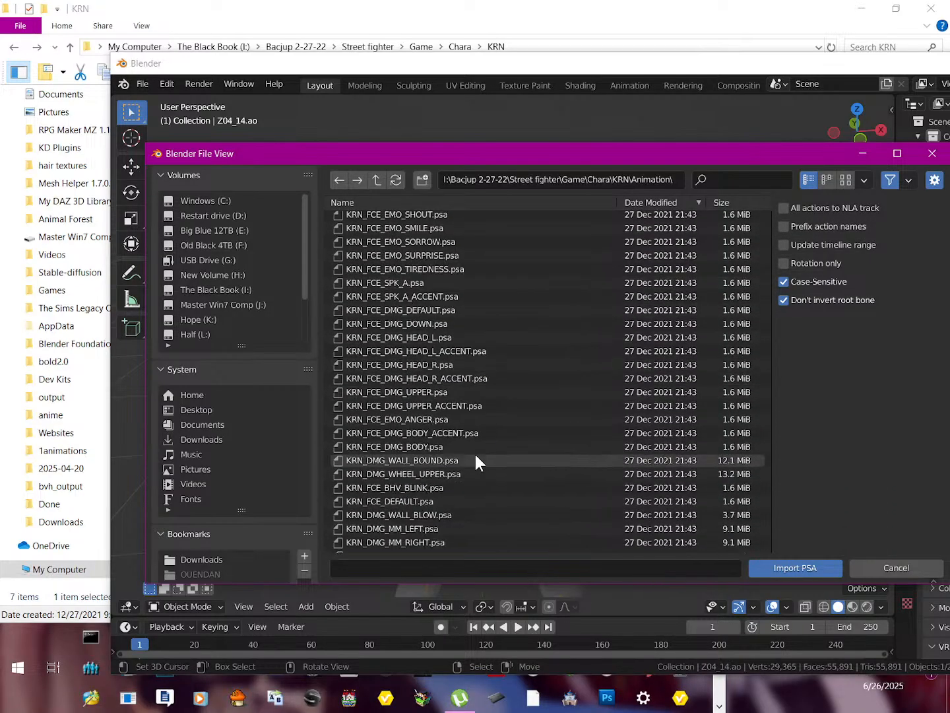
{"action": "scroll", "coordinate": [476, 460], "scroll_direction": "down", "scroll_amount": 12}
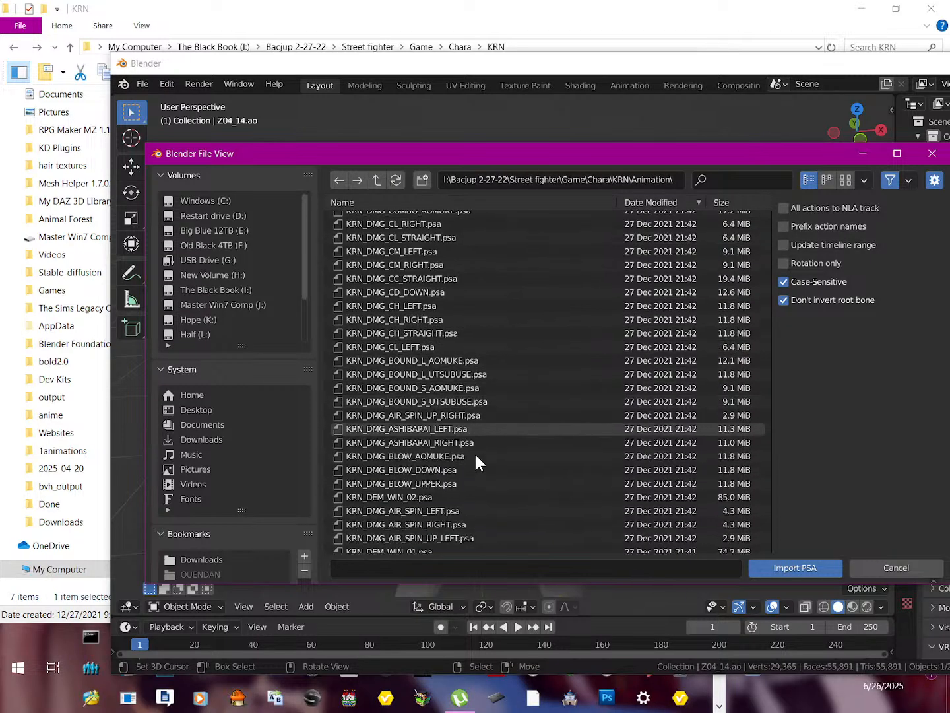
{"action": "scroll", "coordinate": [476, 455], "scroll_direction": "down", "scroll_amount": 10}
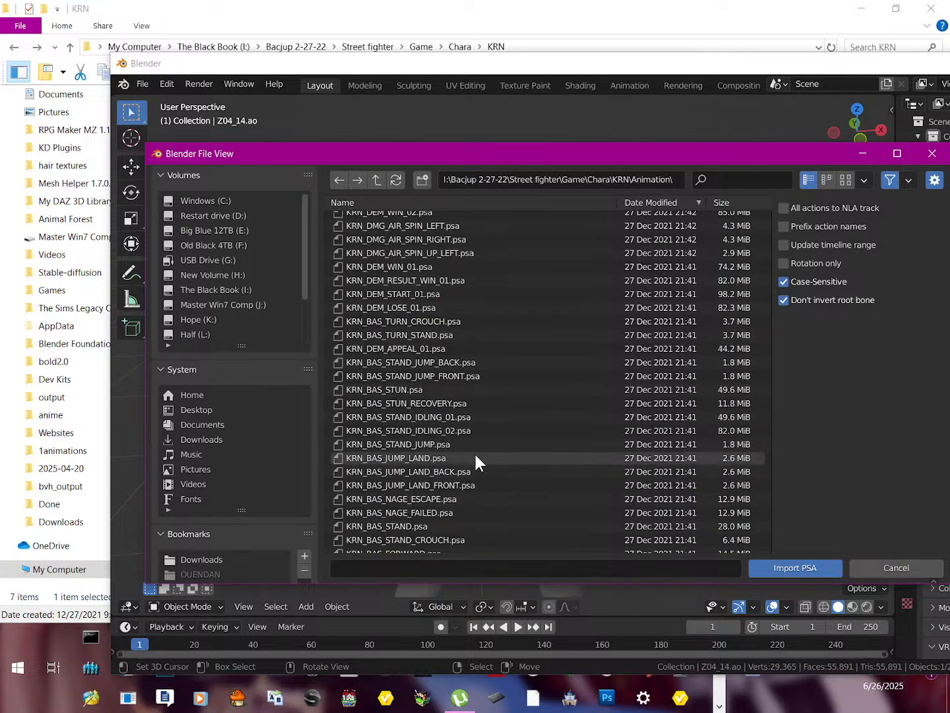
{"action": "scroll", "coordinate": [476, 462], "scroll_direction": "down", "scroll_amount": 4}
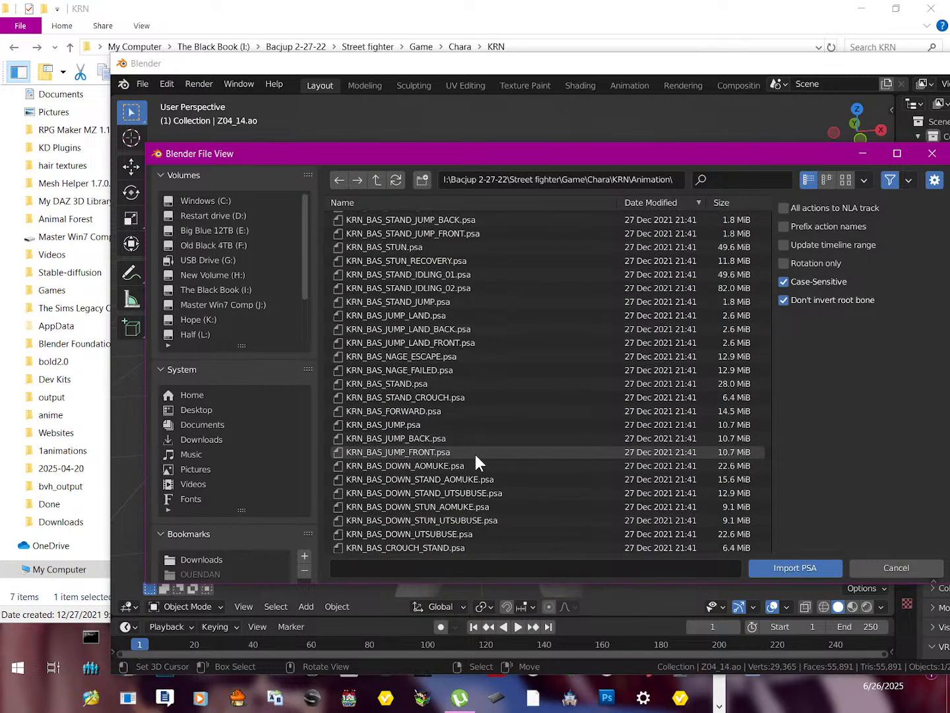
{"action": "scroll", "coordinate": [476, 462], "scroll_direction": "down", "scroll_amount": 15}
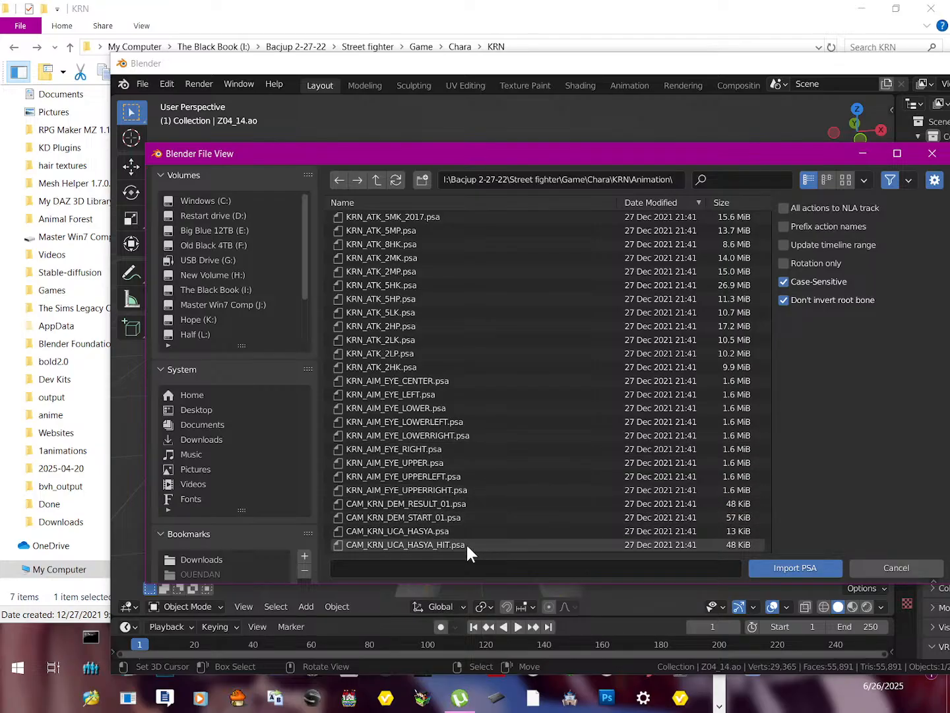
{"action": "double_click", "coordinate": [473, 516]}
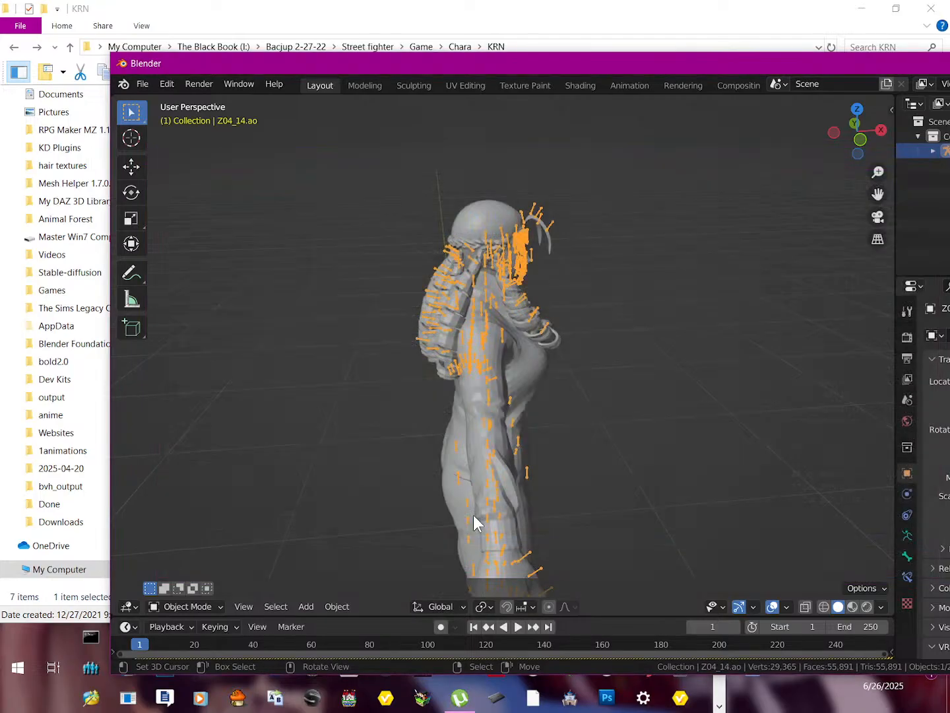
Maximize the Blender window and play the scene's animation briefly.
{"action": "left_click_drag", "start_coordinate": [525, 65], "coordinate": [479, 7]}
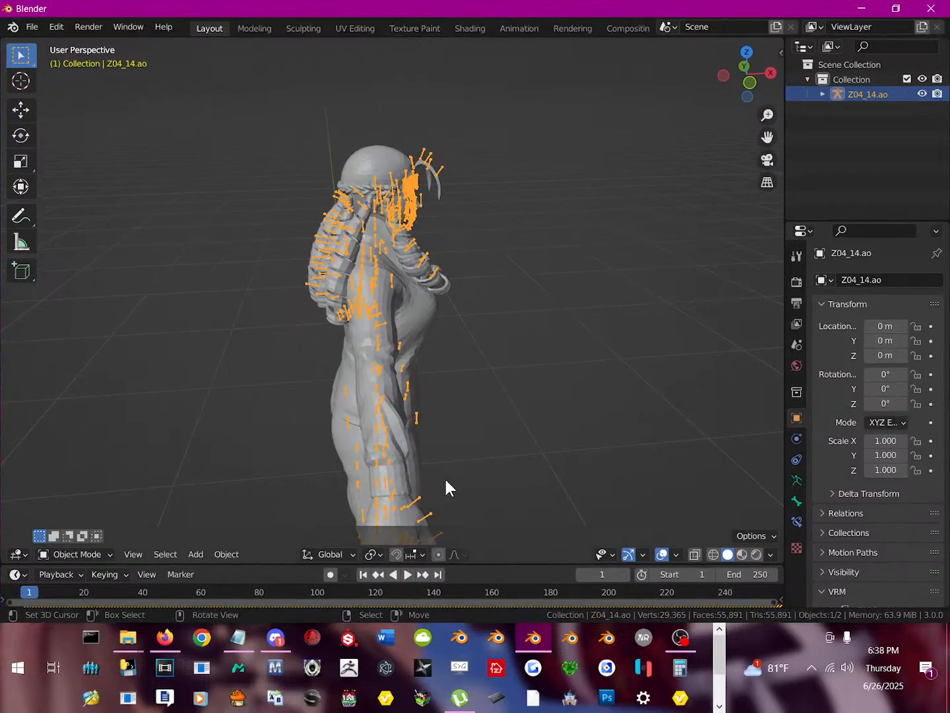
{"action": "left_click", "coordinate": [404, 575]}
{"action": "left_click", "coordinate": [401, 573]}
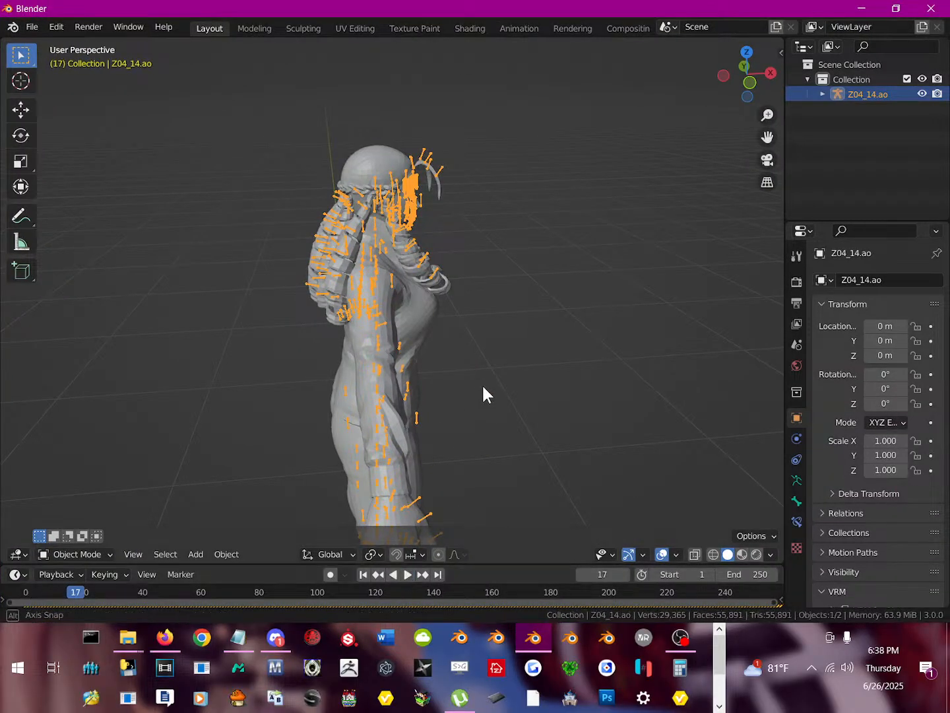
Select the character's armature Z04_14.ao and play the animation to check whether the model moves.
{"action": "middle_click_drag", "start_coordinate": [482, 383], "coordinate": [347, 327]}
{"action": "left_click", "coordinate": [254, 131]}
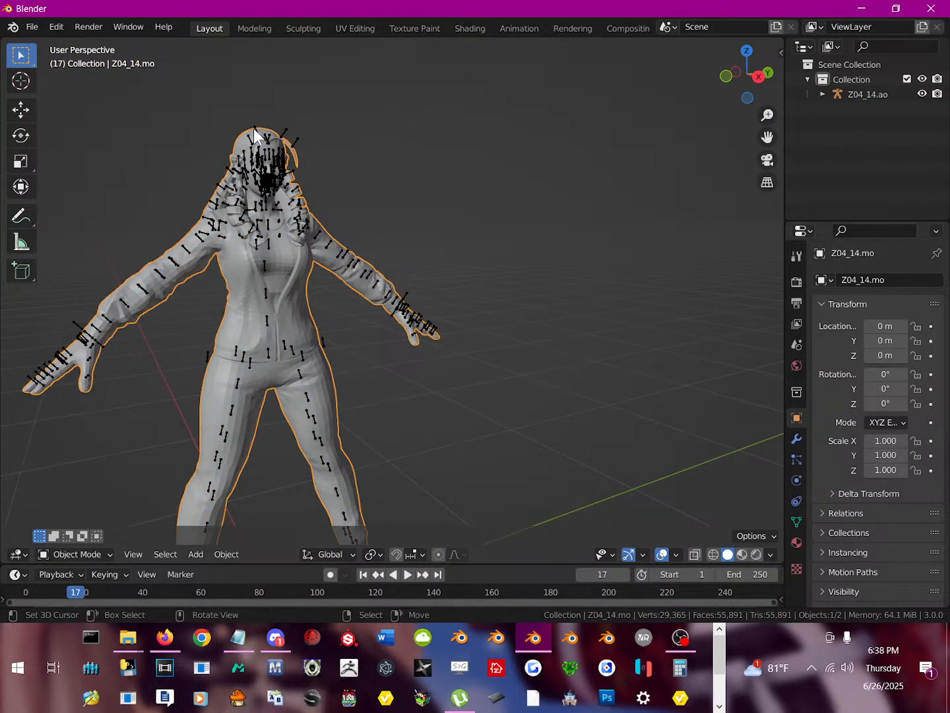
{"action": "left_click", "coordinate": [254, 130]}
{"action": "key", "text": "g"}
{"action": "key", "text": "Escape"}
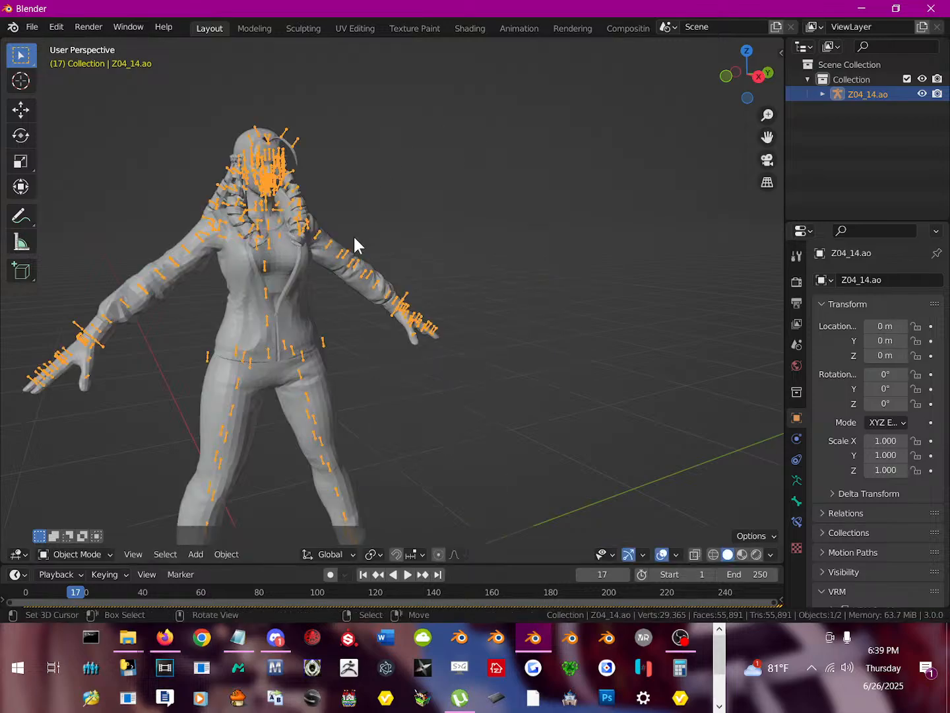
{"action": "left_click", "coordinate": [278, 309]}
{"action": "left_click", "coordinate": [269, 303]}
{"action": "left_click", "coordinate": [403, 574]}
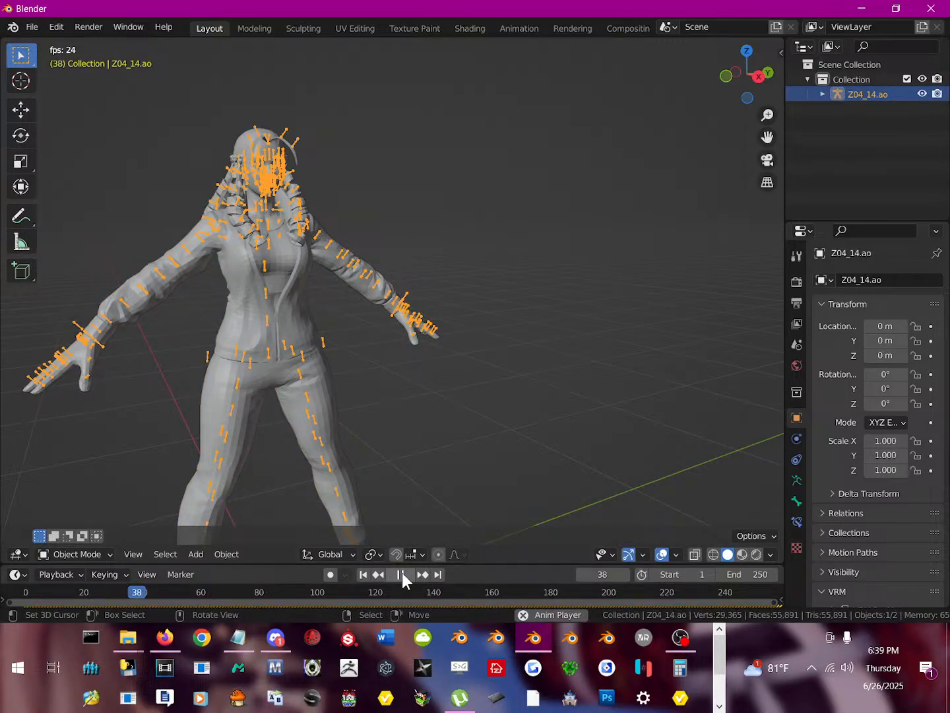
{"action": "left_click", "coordinate": [402, 574]}
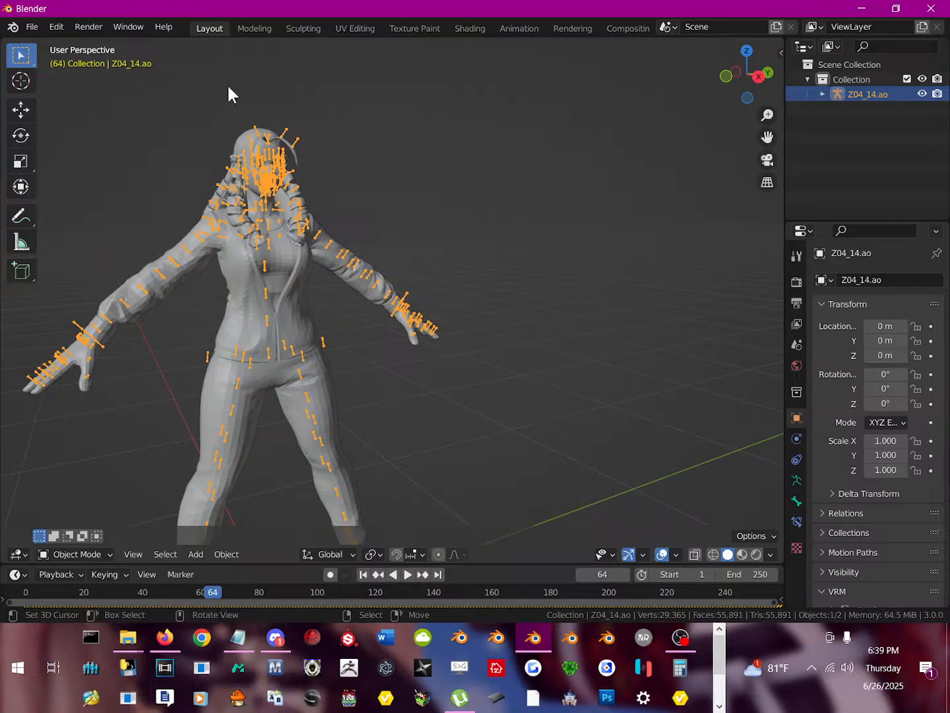
Switch to the Animation workspace and change the Dope Sheet to the Action Editor.
{"action": "left_click", "coordinate": [519, 30]}
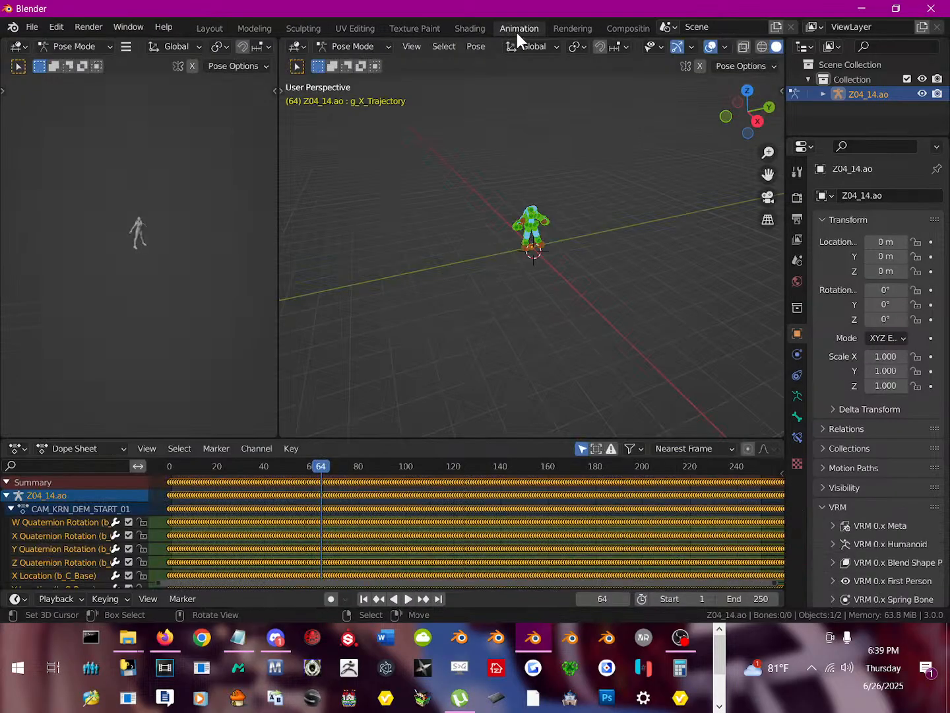
{"action": "left_click", "coordinate": [79, 48]}
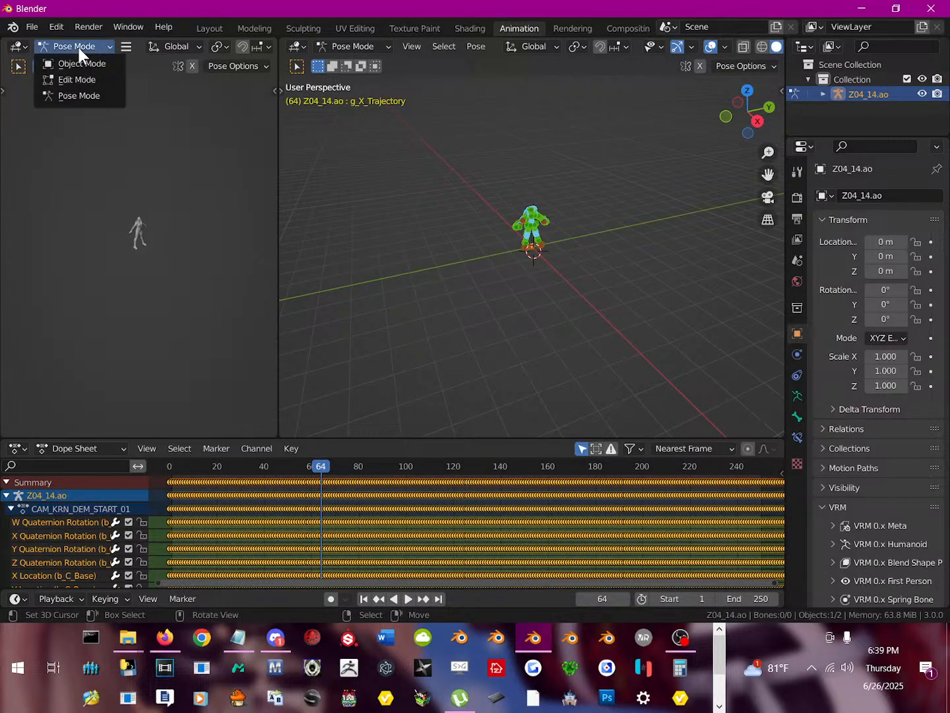
{"action": "left_click", "coordinate": [78, 47]}
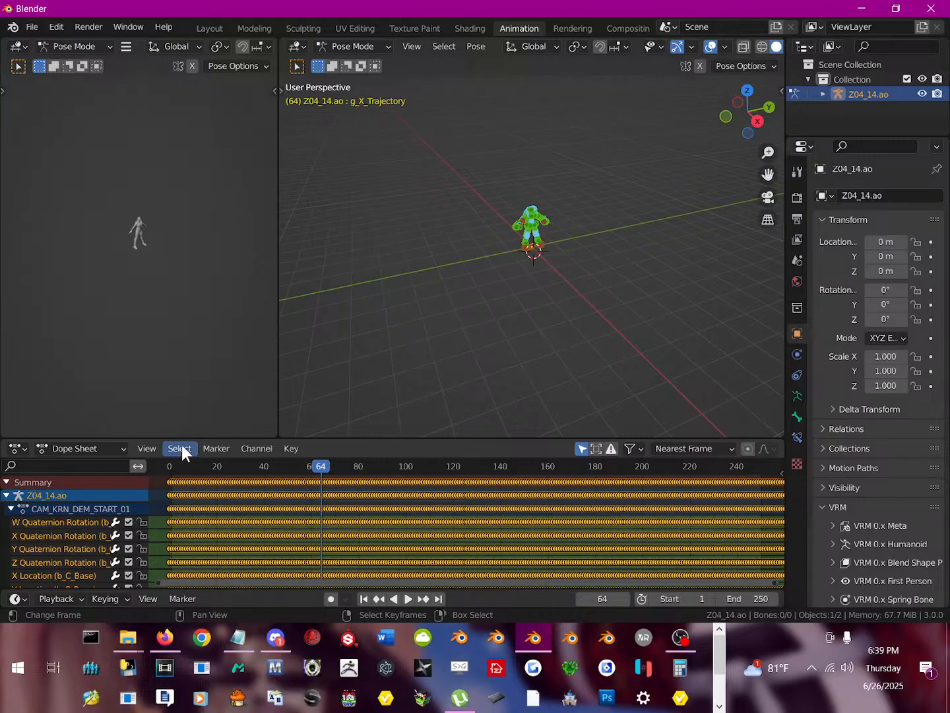
{"action": "left_click", "coordinate": [70, 449]}
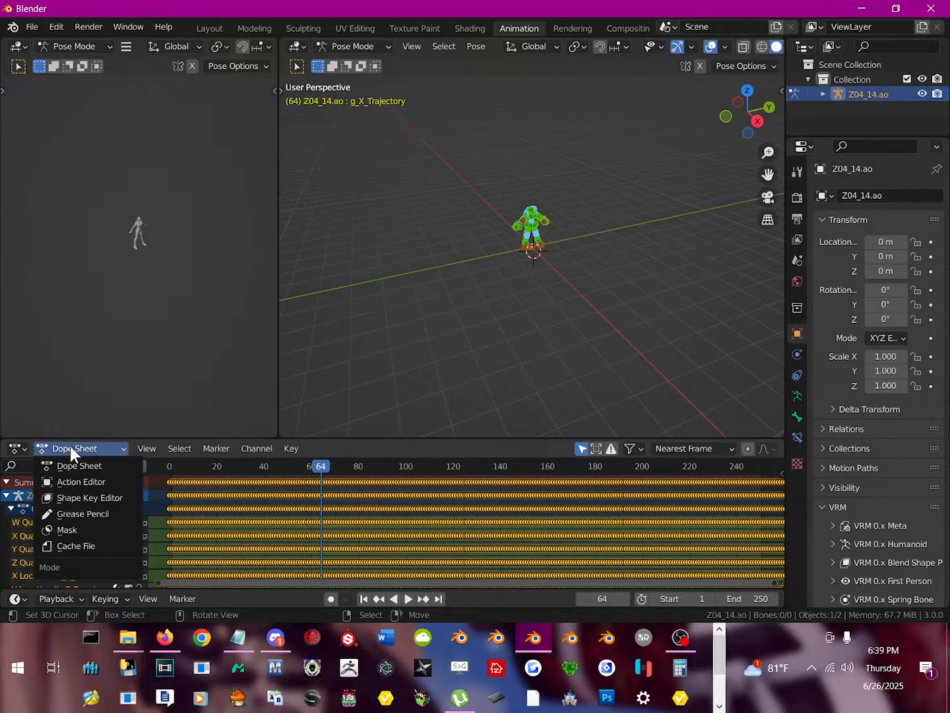
{"action": "left_click", "coordinate": [81, 482]}
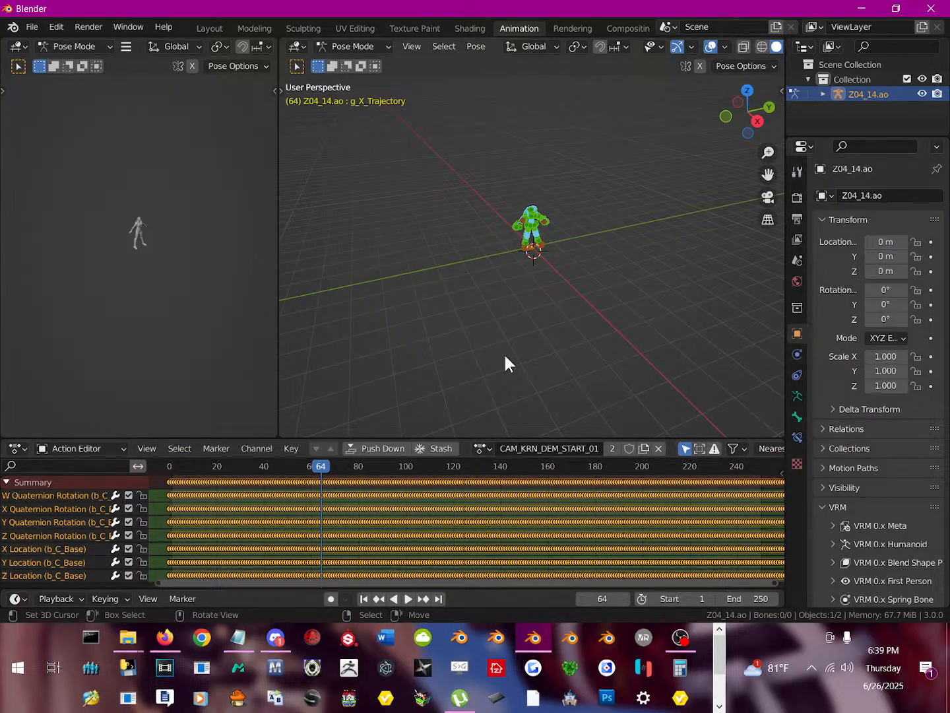
Select single bones on the right arm and right leg to check their keyframes in the CAM_KRN_DEM_START_01 action.
{"action": "left_click", "coordinate": [528, 227]}
{"action": "scroll", "coordinate": [517, 222], "scroll_direction": "up", "scroll_amount": 6}
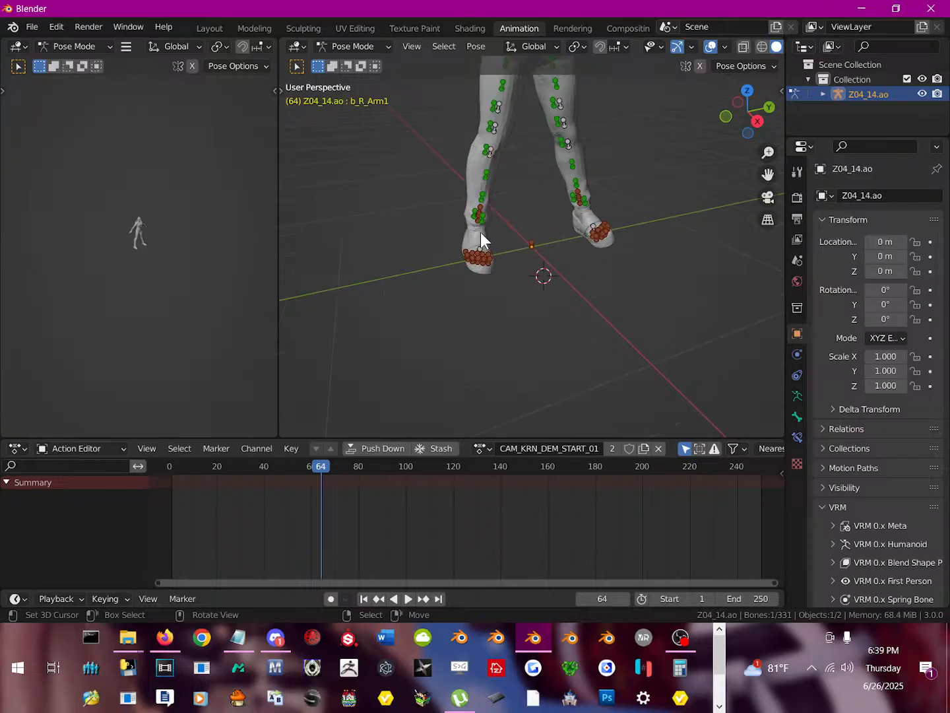
{"action": "left_click", "coordinate": [488, 153]}
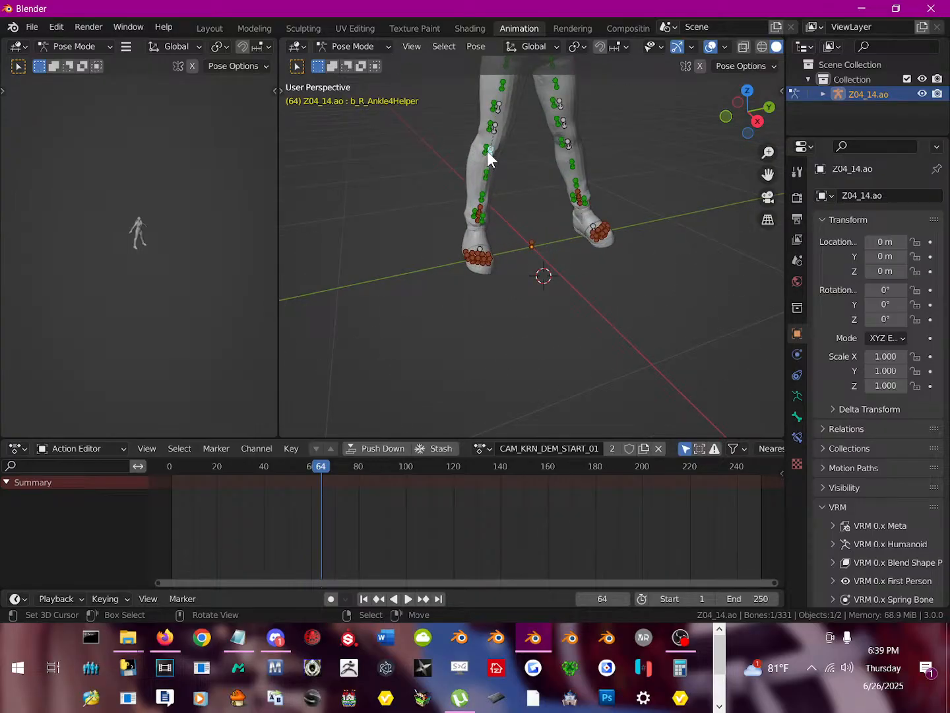
{"action": "left_click", "coordinate": [485, 450]}
{"action": "left_click", "coordinate": [521, 298]}
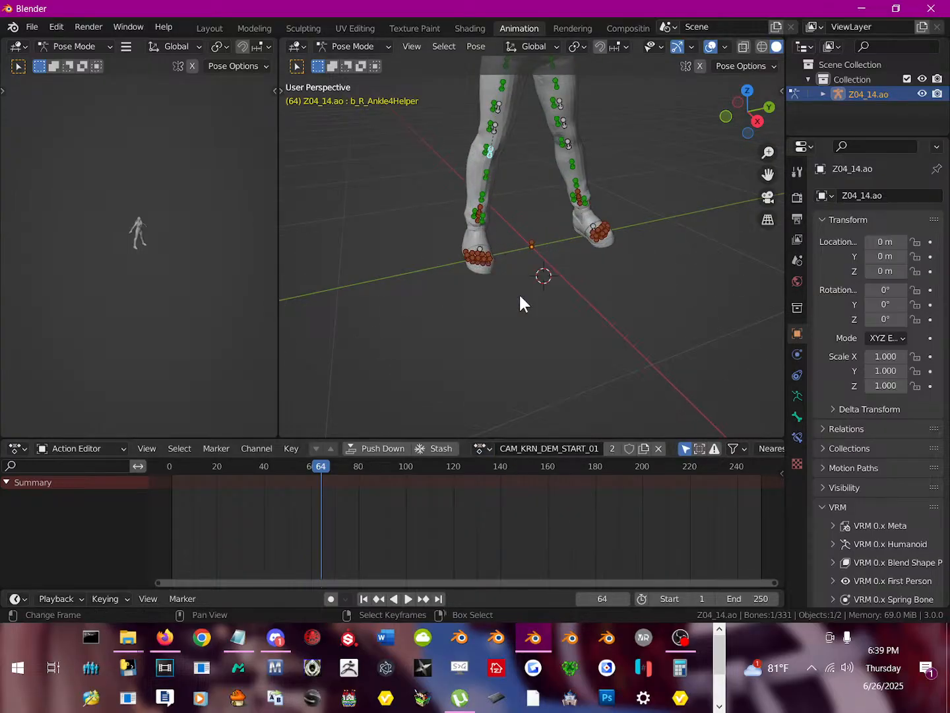
Play the CAM_KRN_DEM_START_01 action and restart it from the first frame while viewing a wider frame range.
{"action": "left_click", "coordinate": [408, 599]}
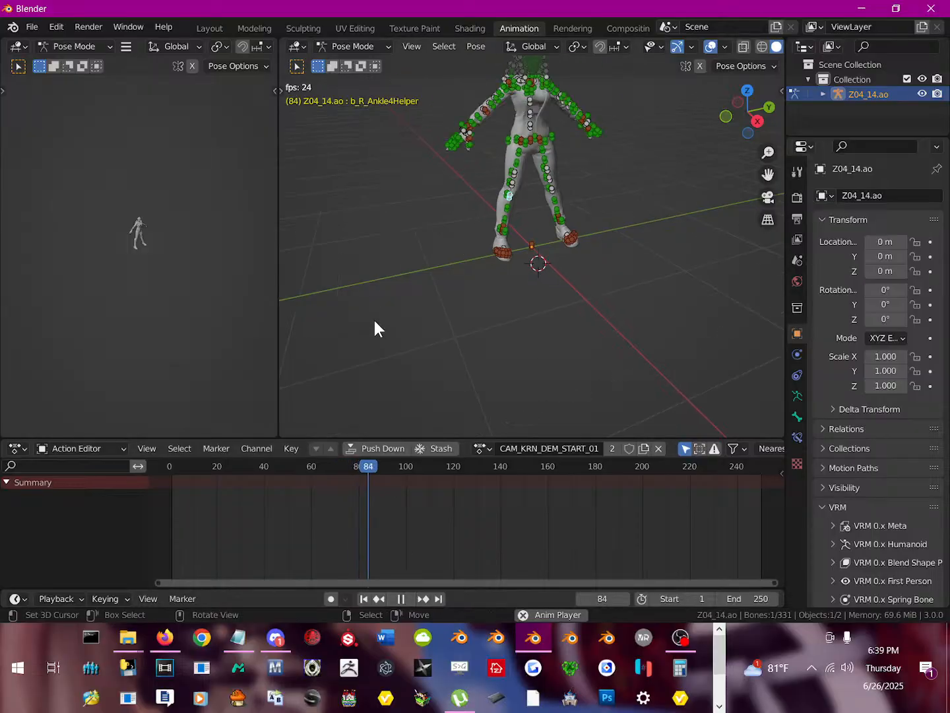
{"action": "left_click", "coordinate": [364, 598]}
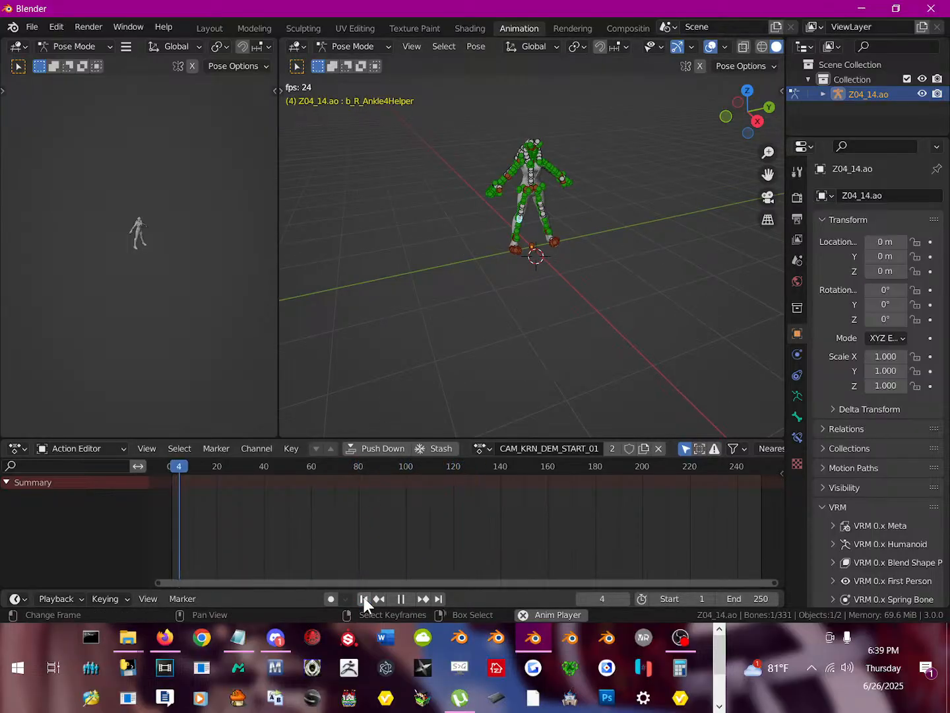
{"action": "scroll", "coordinate": [319, 489], "scroll_direction": "down", "scroll_amount": 4}
{"action": "scroll", "coordinate": [319, 495], "scroll_direction": "up", "scroll_amount": 2}
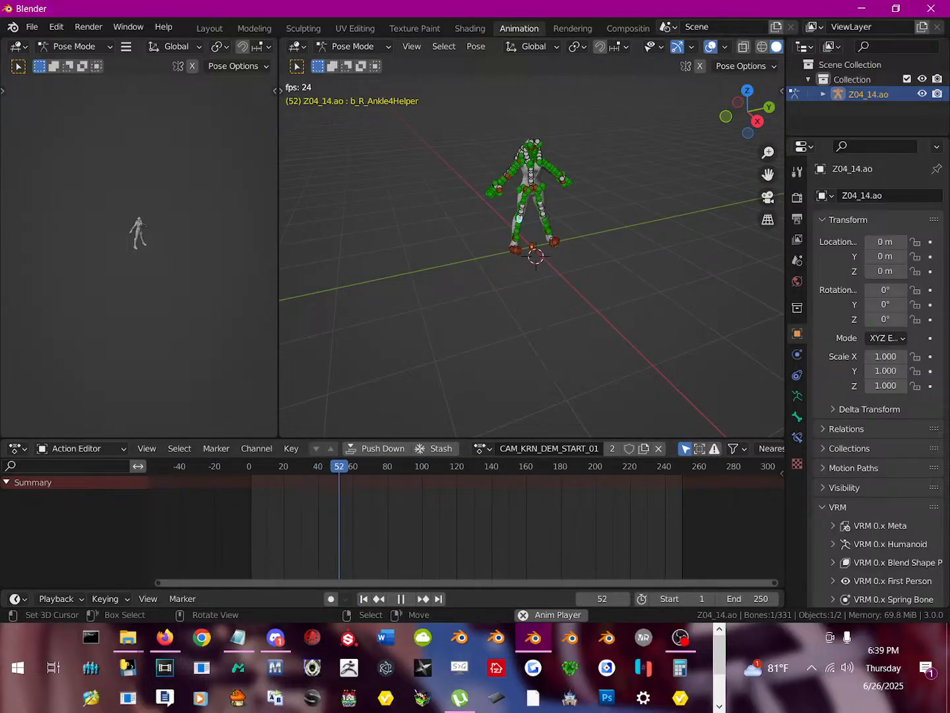
Select all bones and undo the recent selections and mode change to return to Object Mode.
{"action": "key", "text": "a"}
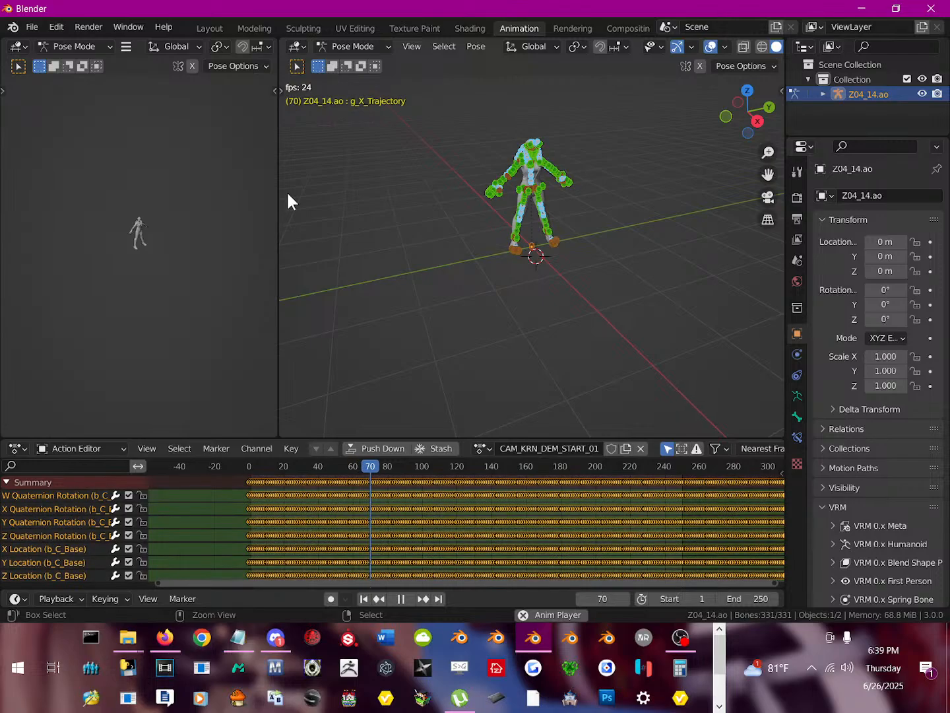
{"action": "key", "text": "ctrl+z"}
{"action": "key", "text": "ctrl+z"}
{"action": "key", "text": "ctrl+z"}
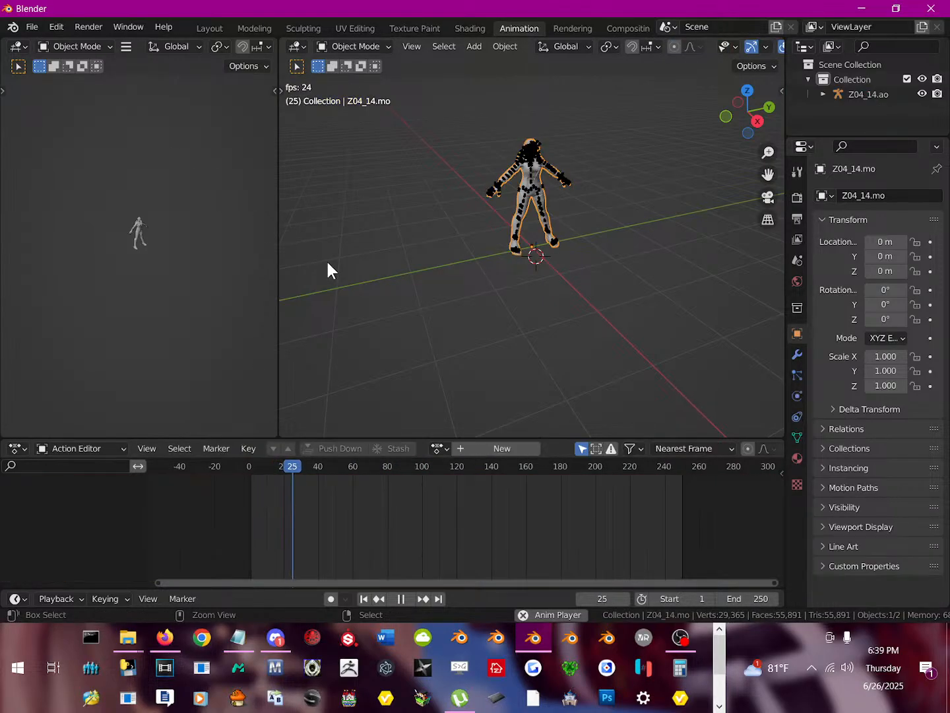
Select the armature Z04_14.ao and start a PSA animation import.
{"action": "left_click", "coordinate": [31, 25]}
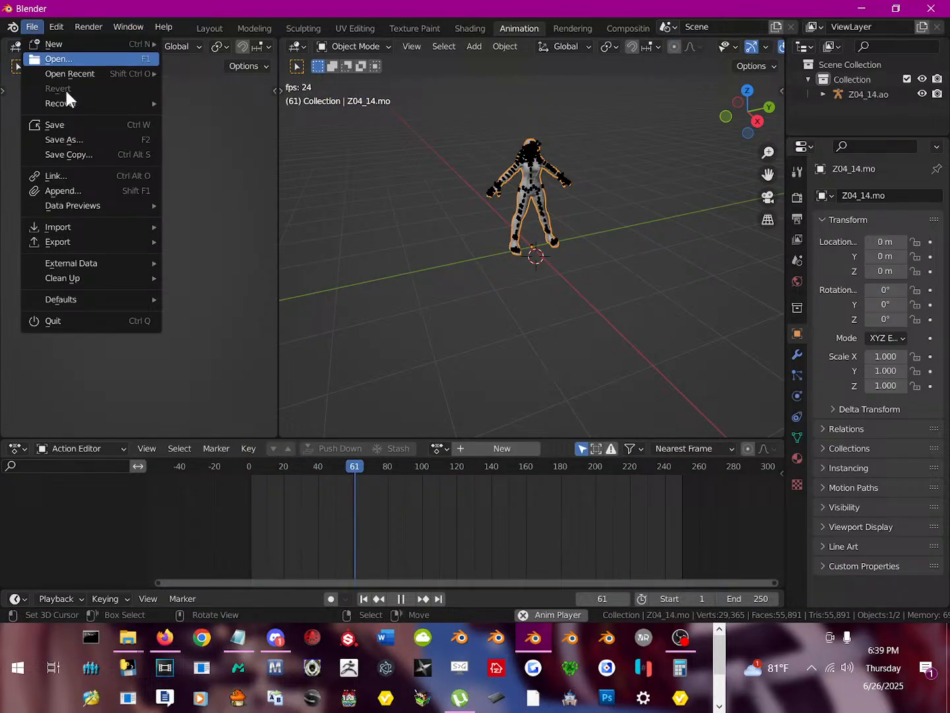
{"action": "left_click", "coordinate": [508, 174]}
{"action": "left_click", "coordinate": [30, 27]}
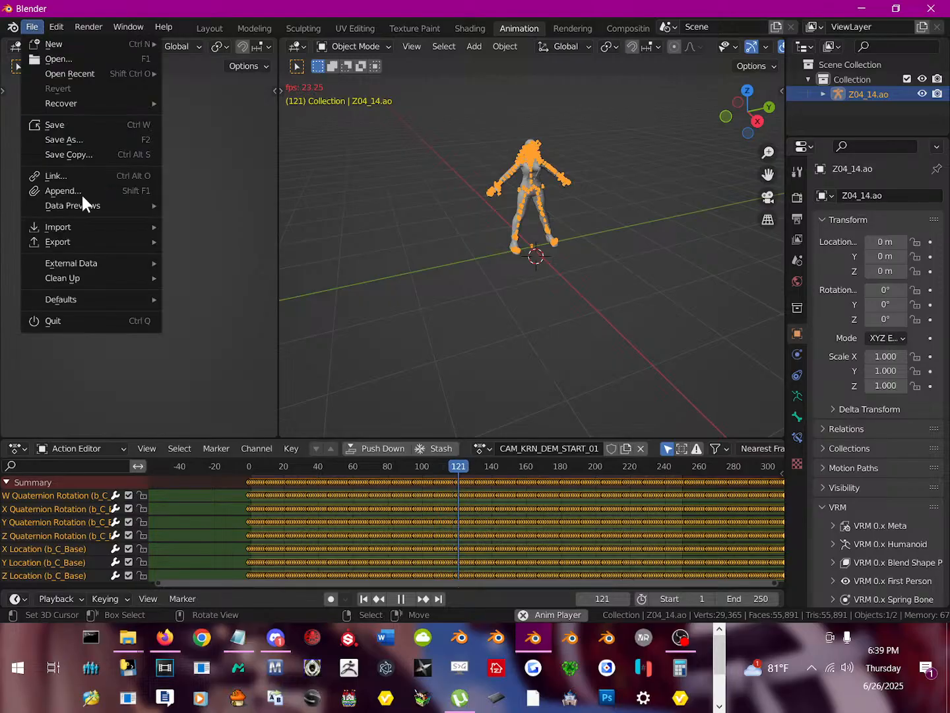
{"action": "mouse_move", "coordinate": [100, 227]}
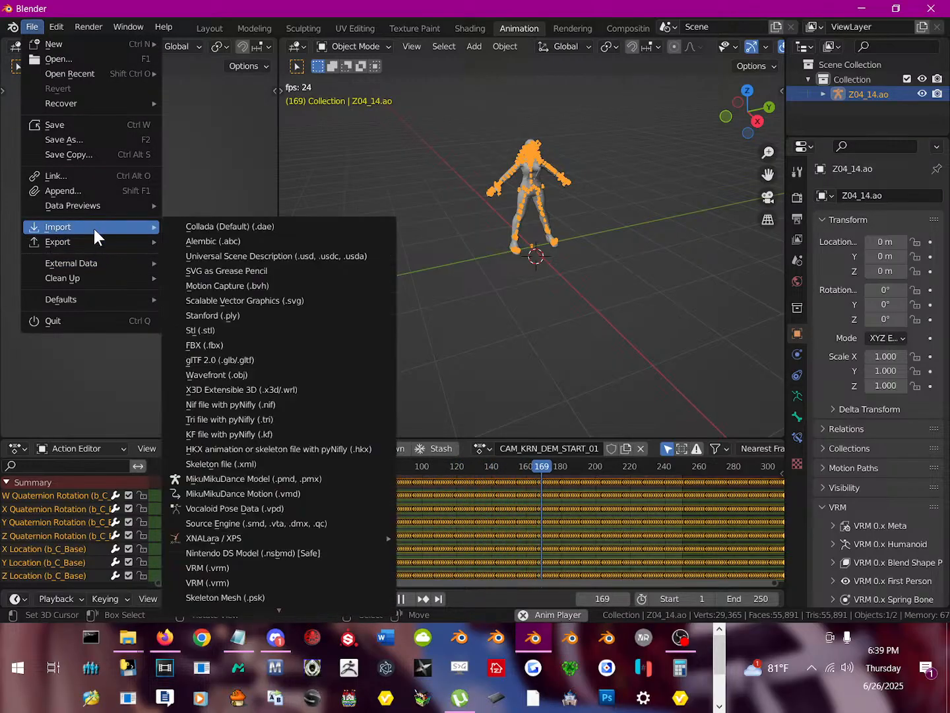
{"action": "left_click", "coordinate": [266, 603]}
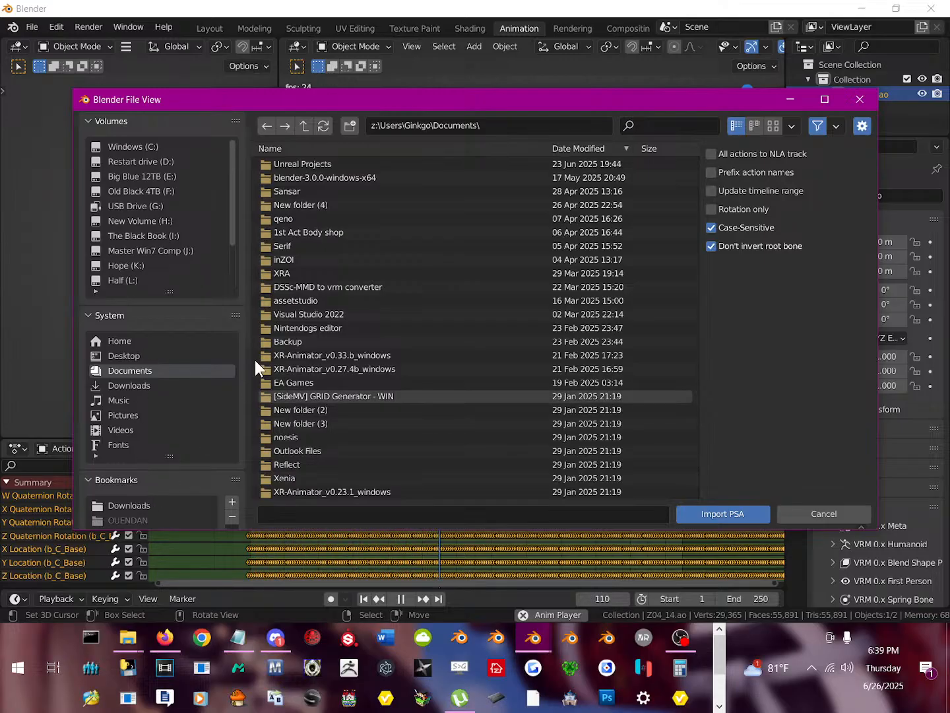
Import KRN_VT1_RAISEN_DASH.psa from the folder I:\Bacjup 2-27-22\Street fighter\Game\Chara\KRN\Animation.
{"action": "left_click", "coordinate": [482, 125]}
{"action": "type", "text": "I:\\Bacjup 2-27-22\\Street fighter\\Game\\Chara\\KRN"}
{"action": "key", "text": "Return"}
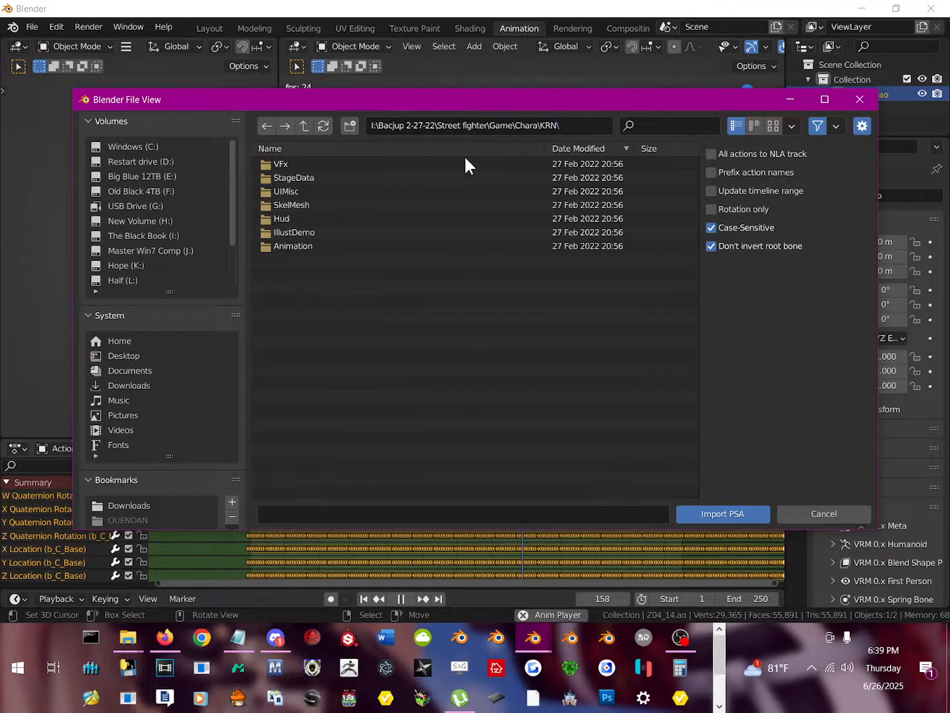
{"action": "left_click", "coordinate": [331, 246]}
{"action": "double_click", "coordinate": [331, 246]}
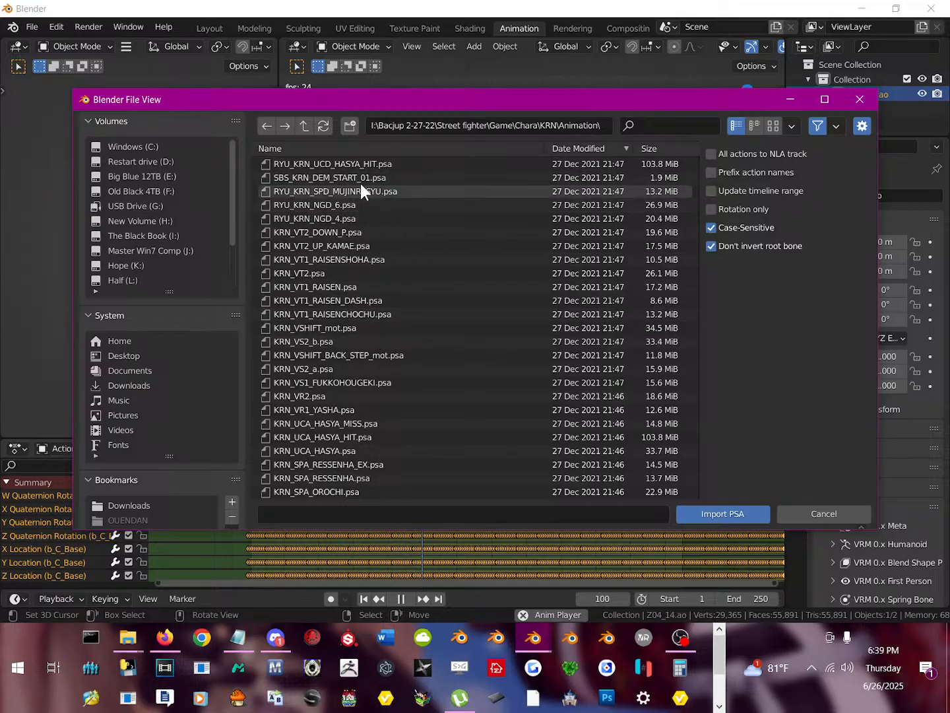
{"action": "double_click", "coordinate": [369, 300]}
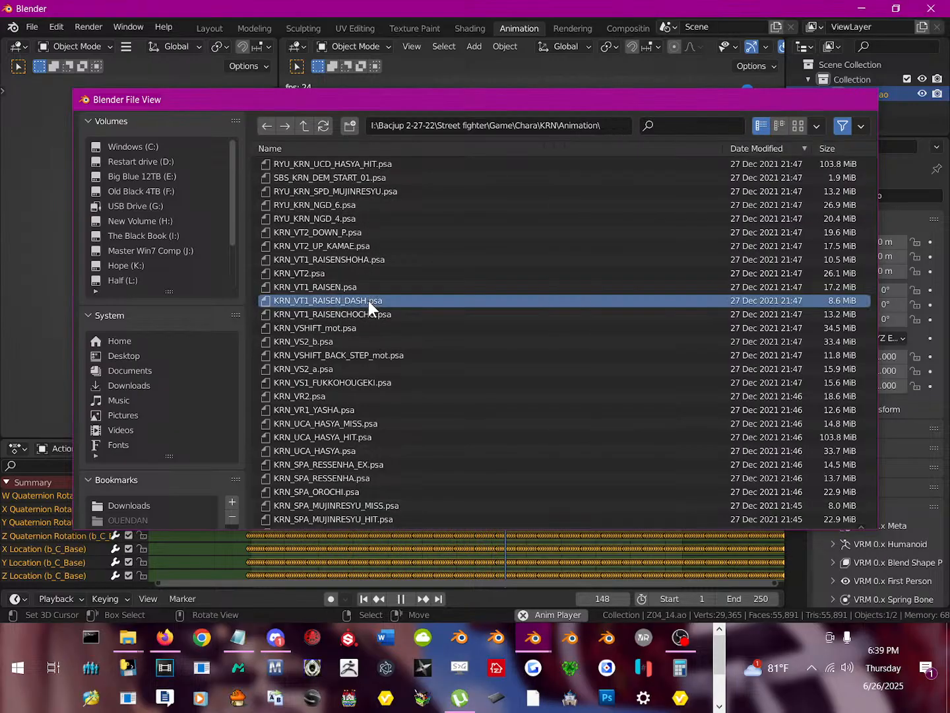
{"action": "left_click_drag", "start_coordinate": [330, 513], "coordinate": [215, 532]}
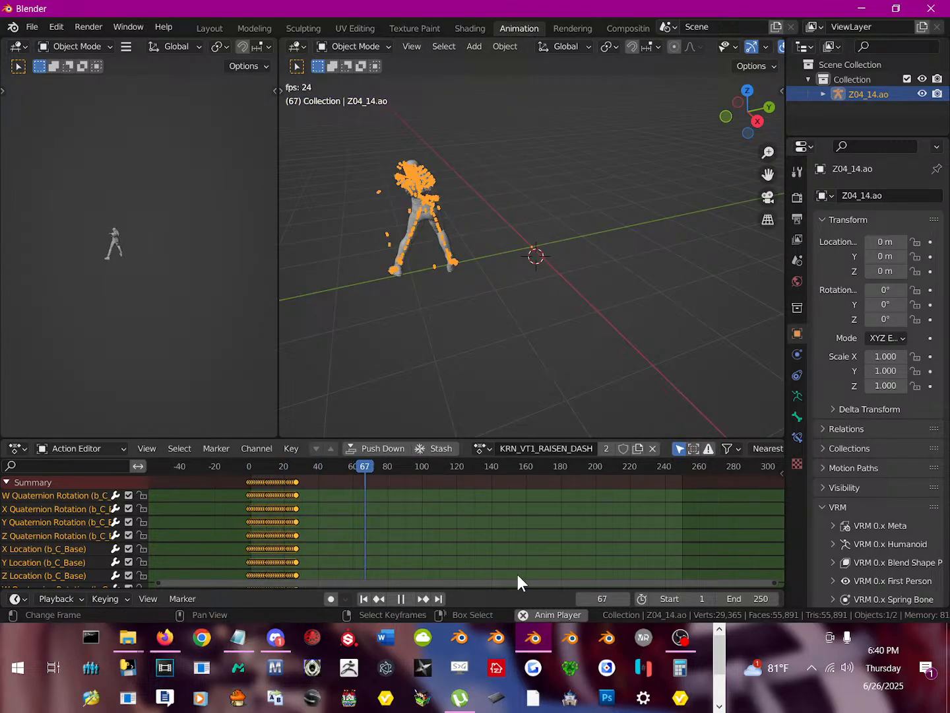
Replay the KRN_VT1_RAISEN_DASH animation from the first frame, stop playback and move the current frame to 148.
{"action": "left_click", "coordinate": [363, 599]}
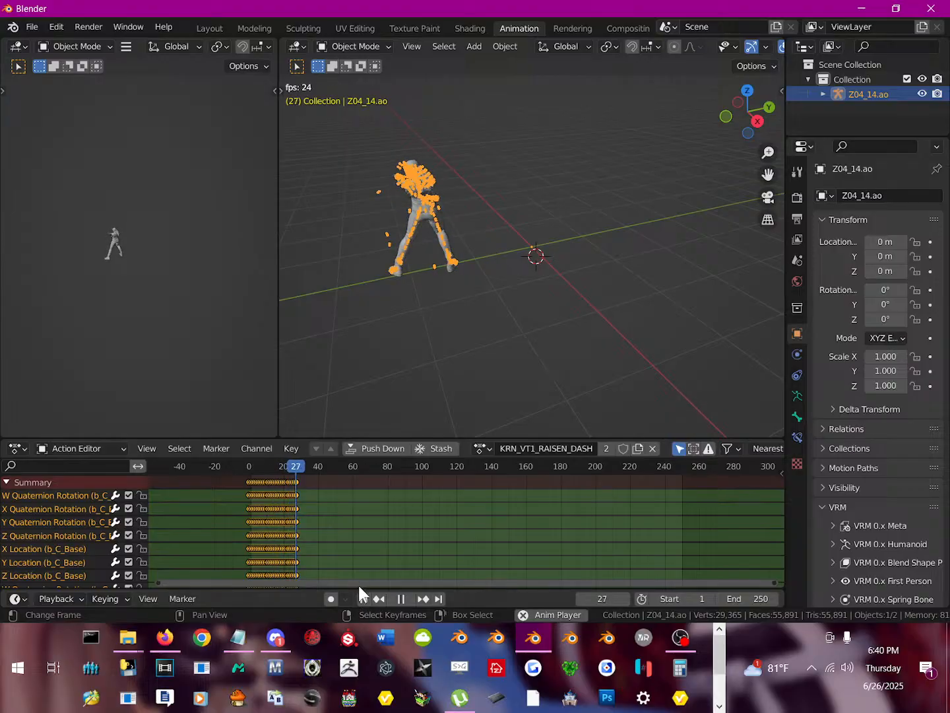
{"action": "left_click", "coordinate": [396, 599]}
{"action": "middle_click_drag", "start_coordinate": [478, 277], "coordinate": [411, 379]}
{"action": "left_click_drag", "start_coordinate": [333, 466], "coordinate": [505, 466]}
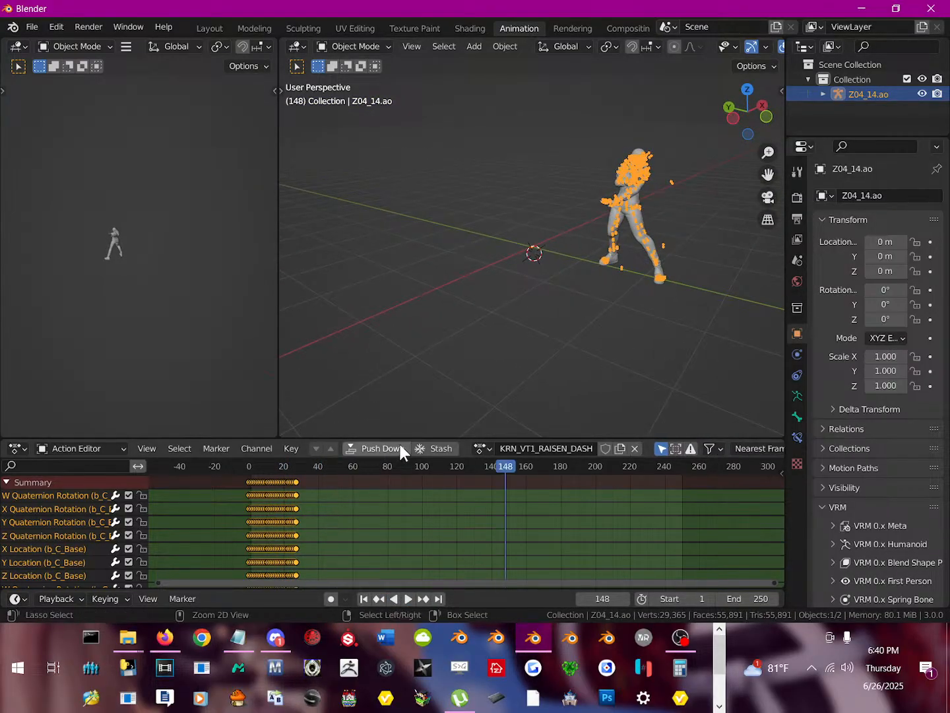
Start another PSA animation import for the selected armature.
{"action": "left_click", "coordinate": [32, 27]}
{"action": "mouse_move", "coordinate": [99, 226]}
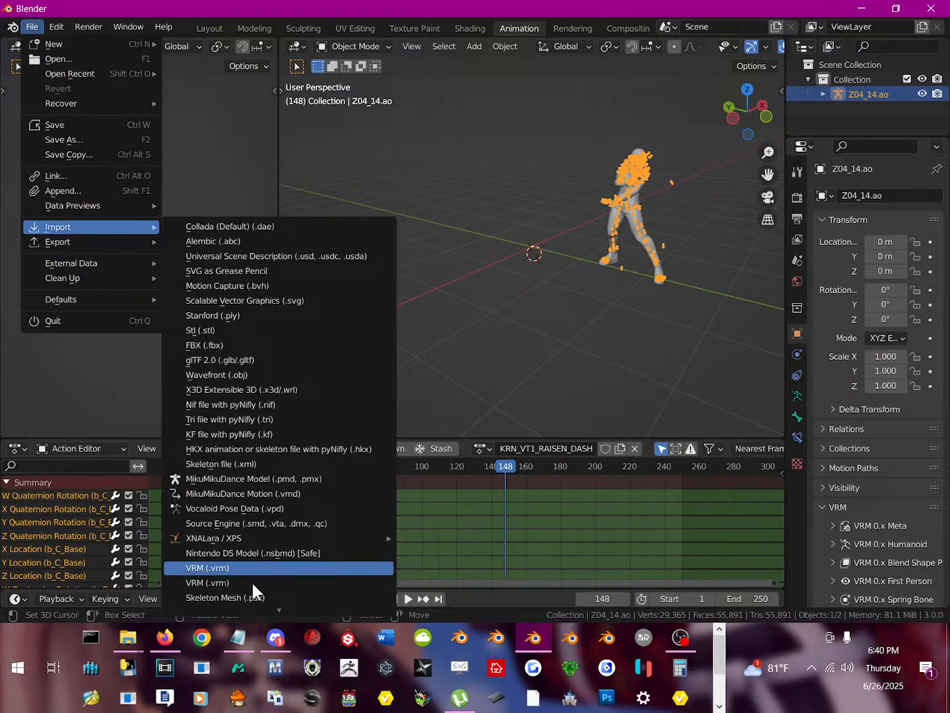
{"action": "scroll", "coordinate": [250, 606], "scroll_direction": "down", "scroll_amount": 2}
{"action": "left_click", "coordinate": [272, 600]}
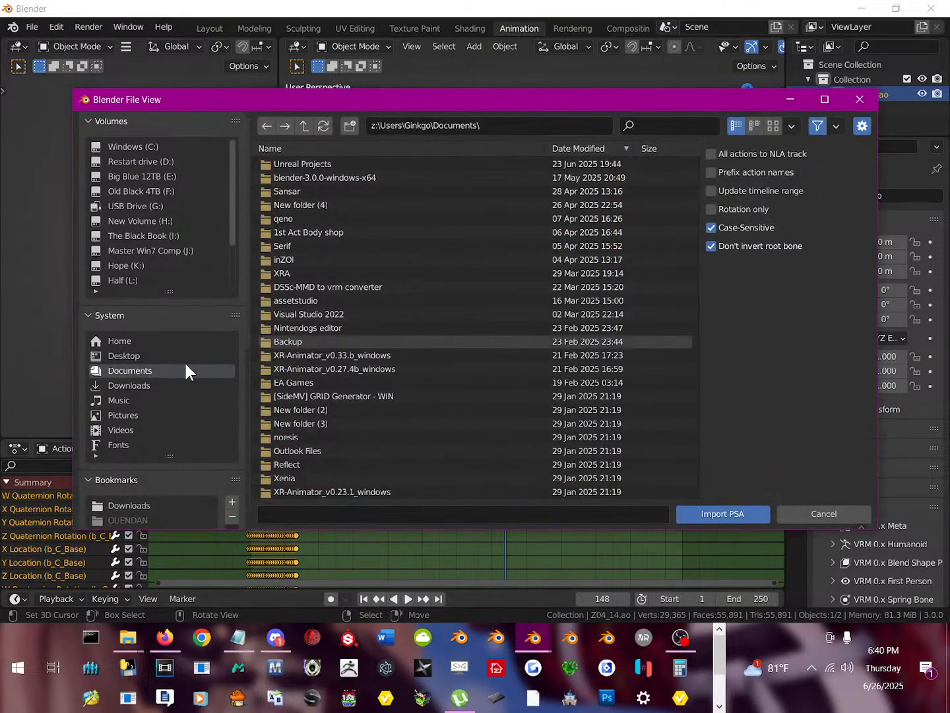
Import all PSA files from the folder I:\Bacjup 2-27-22\Street fighter\Game\Chara\KRN\Animation.
{"action": "left_click", "coordinate": [530, 126]}
{"action": "type", "text": "I:\\Bacjup 2-27-22\\Street fighter\\Game\\Chara\\KRN\\"}
{"action": "key", "text": "Return"}
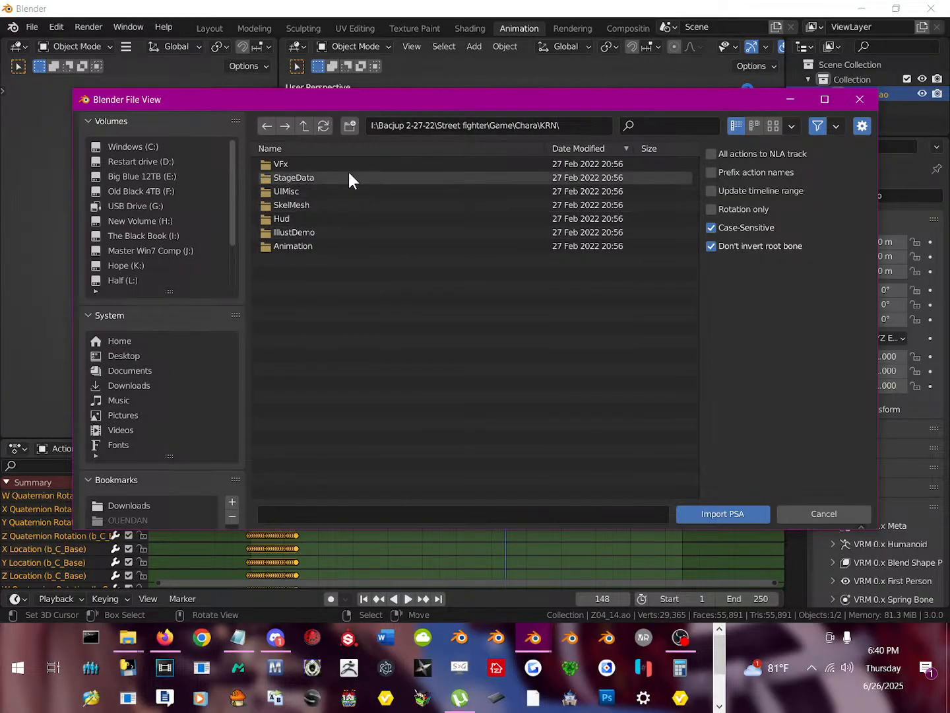
{"action": "double_click", "coordinate": [318, 245]}
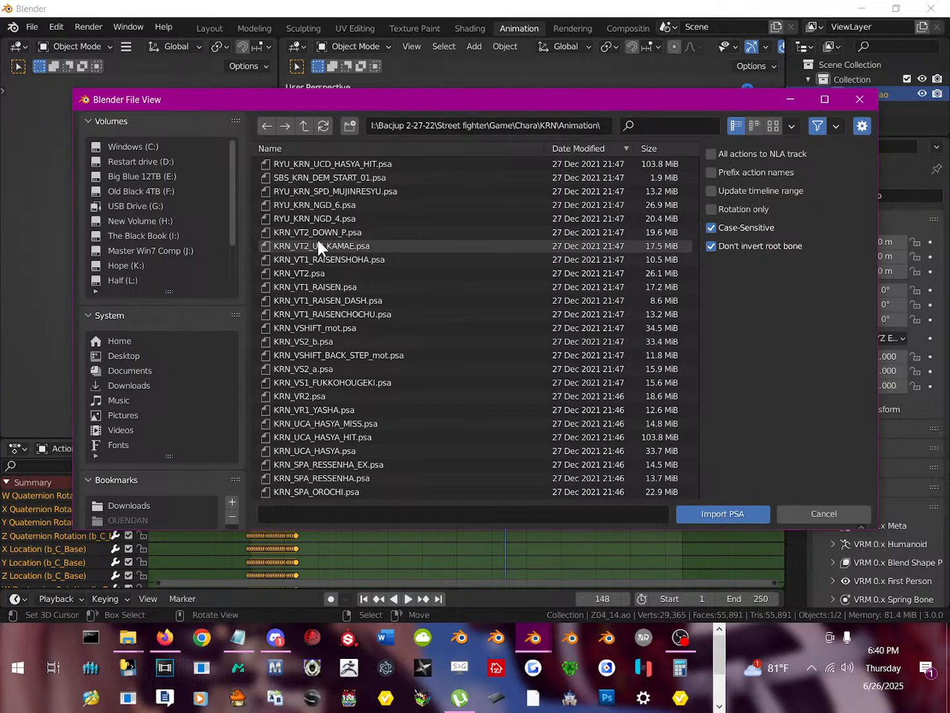
{"action": "key", "text": "a"}
{"action": "left_click", "coordinate": [708, 514]}
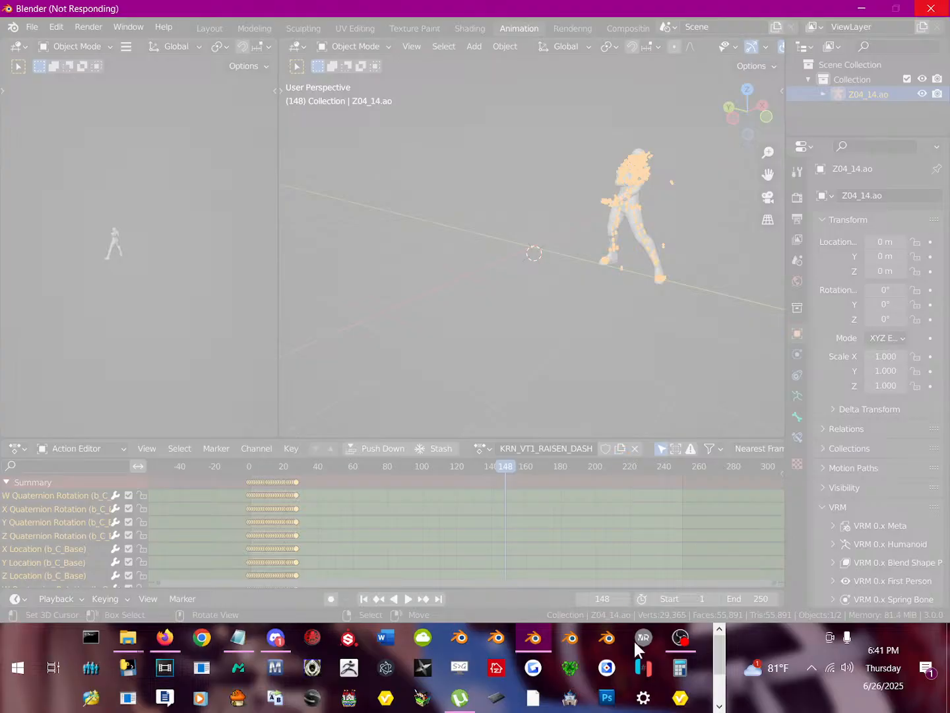
{"action": "mouse_move", "coordinate": [724, 645]}
{"action": "left_mouse_down"}
{"action": "mouse_move", "coordinate": [723, 700]}
{"action": "mouse_move", "coordinate": [726, 642]}
{"action": "left_mouse_up"}
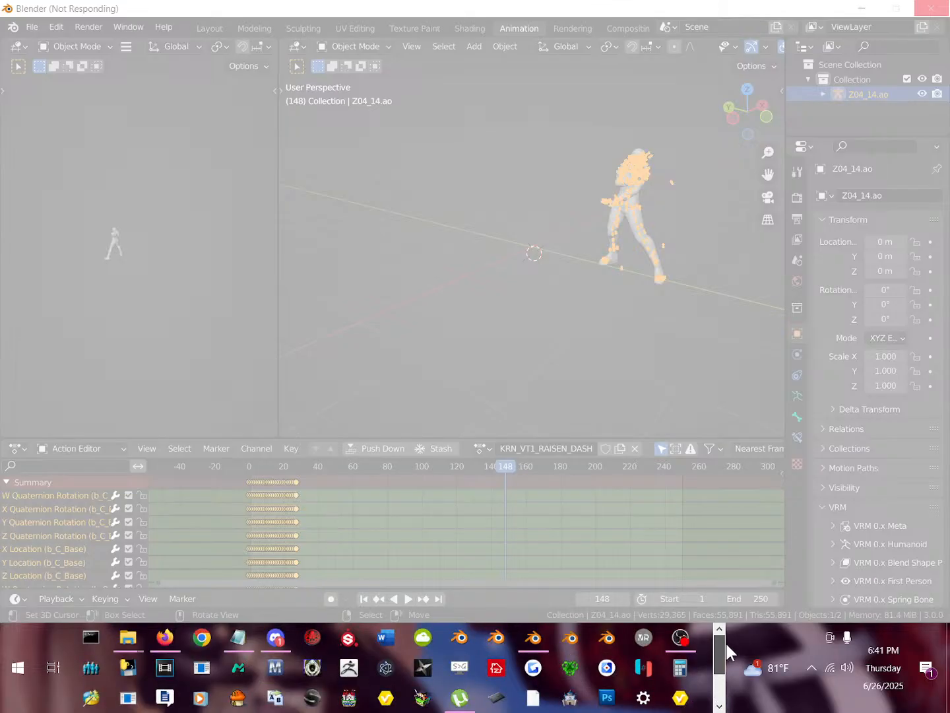
Launch a second Blender instance alongside the one that is still importing.
{"action": "left_click", "coordinate": [391, 460]}
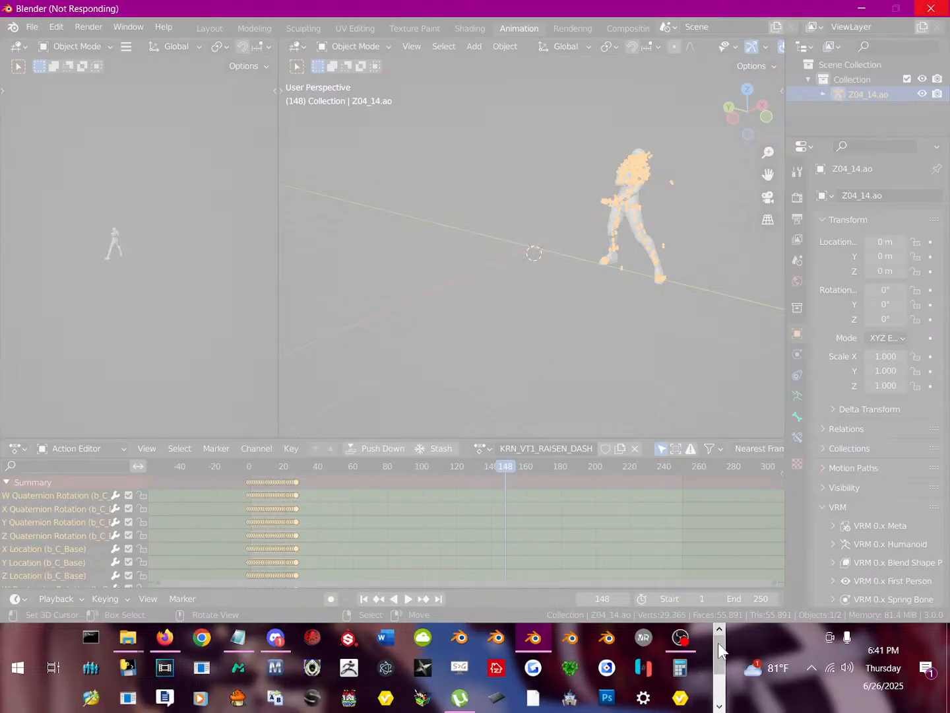
{"action": "left_click", "coordinate": [532, 638]}
{"action": "right_click", "coordinate": [532, 639]}
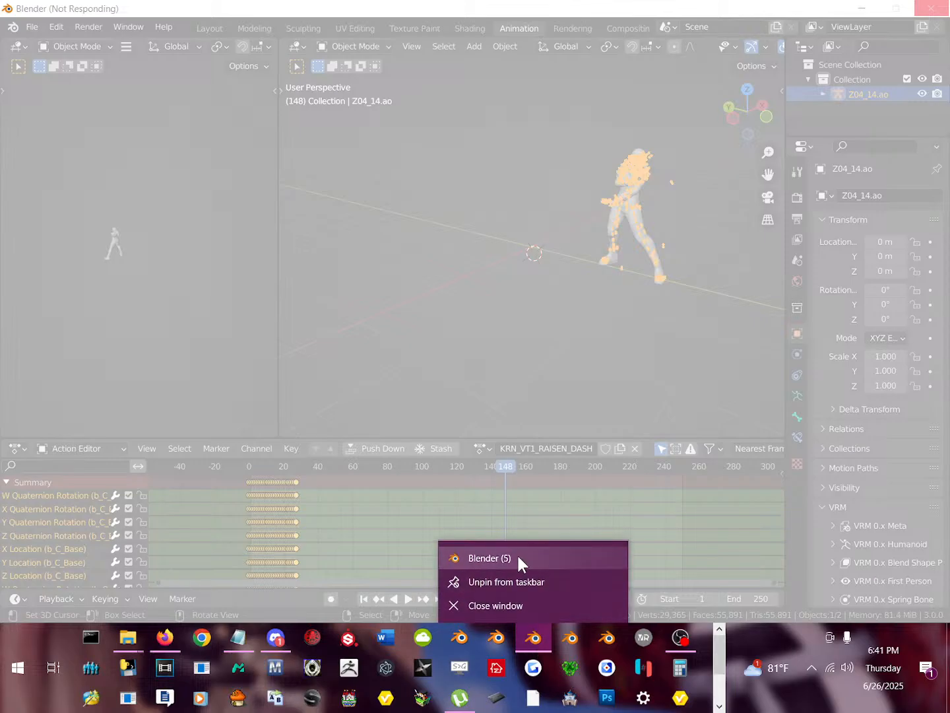
{"action": "left_click", "coordinate": [517, 554]}
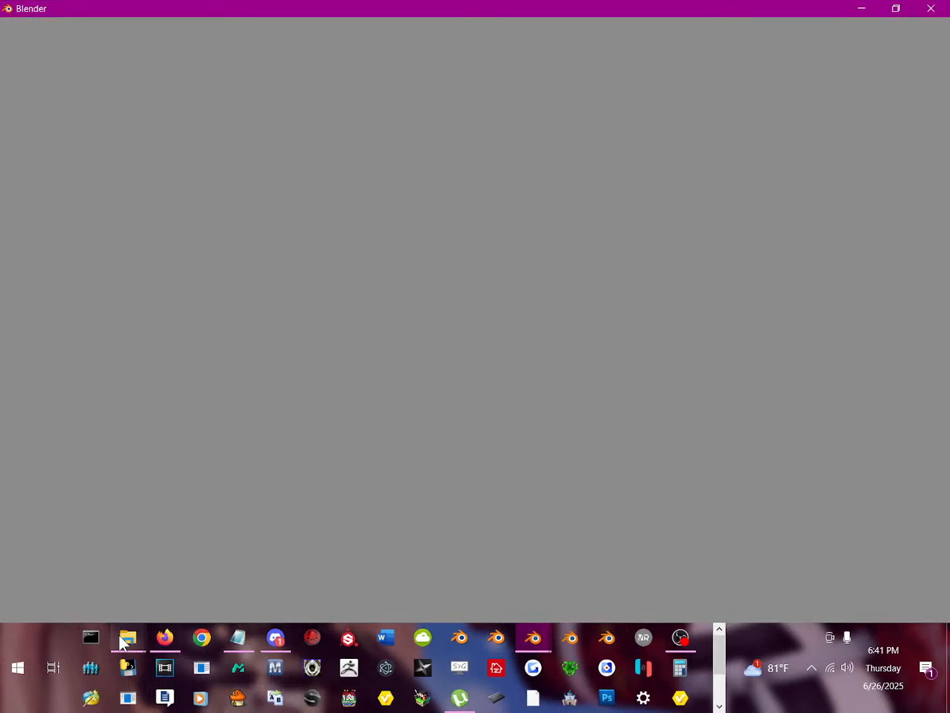
Switch to the KRN window in File Explorer, look into the sibling CMY folder and go up to the Street fighter folder.
{"action": "mouse_move", "coordinate": [128, 637]}
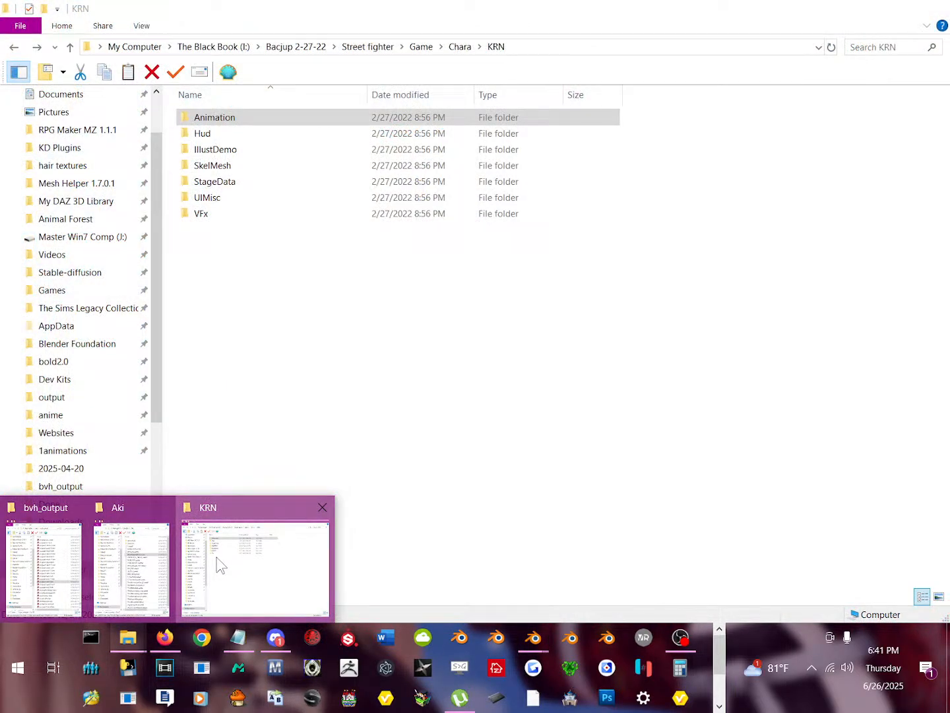
{"action": "left_click", "coordinate": [216, 557]}
{"action": "key", "text": "alt+Up"}
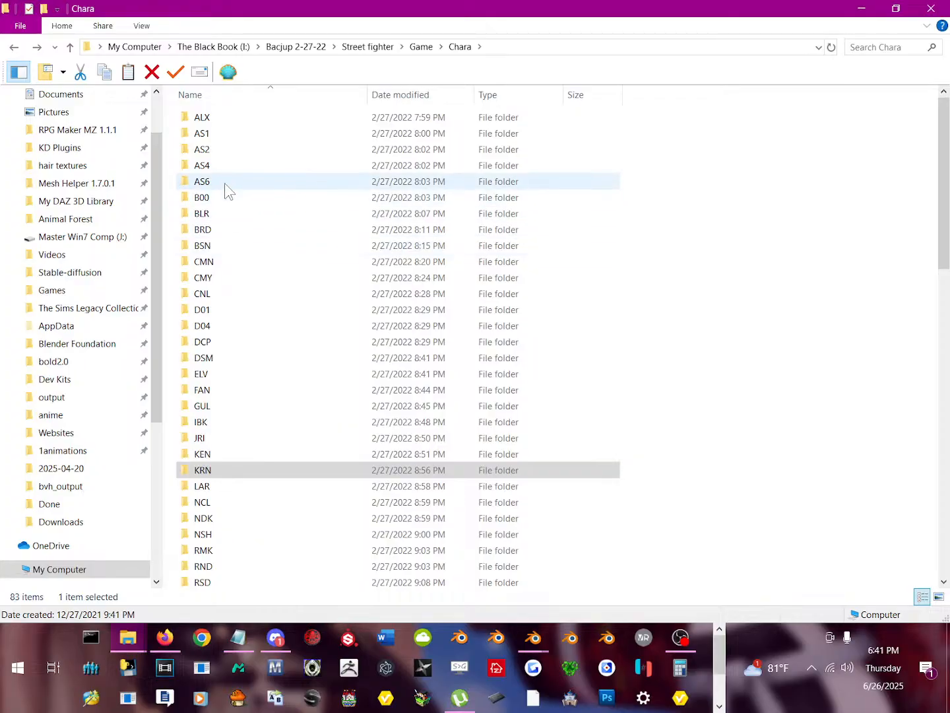
{"action": "double_click", "coordinate": [225, 274]}
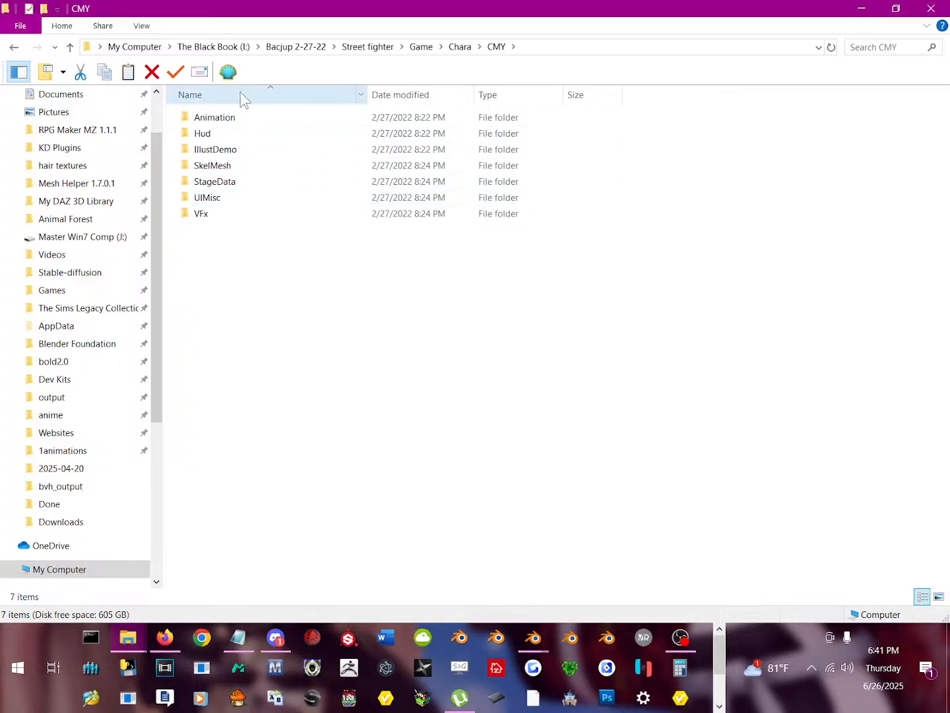
{"action": "left_click", "coordinate": [367, 47]}
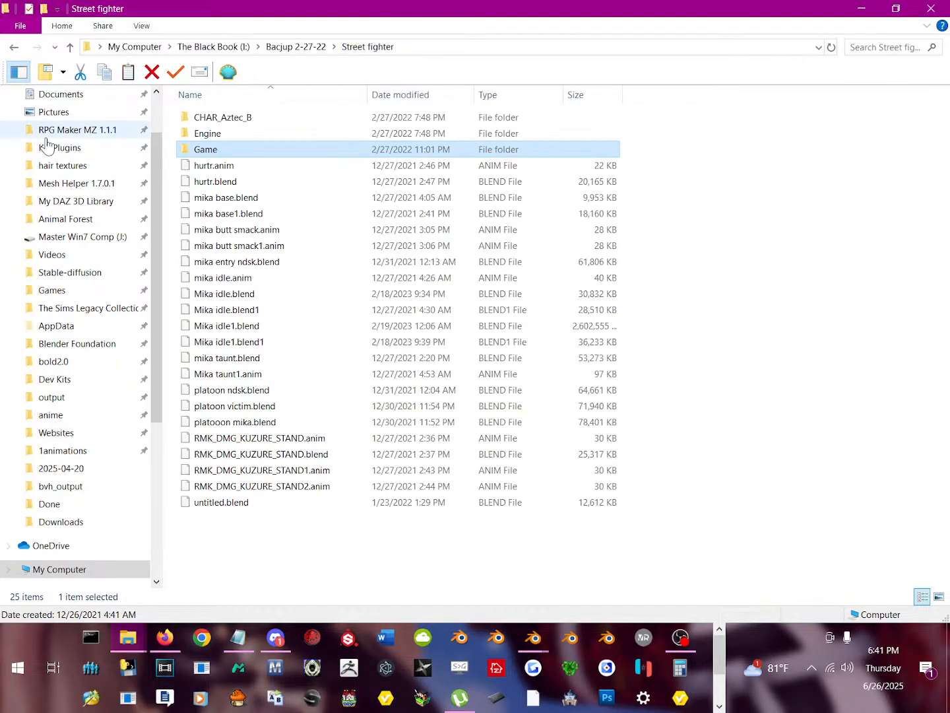
Pin the current Street fighter folder to Quick access and open it from there.
{"action": "right_click", "coordinate": [10, 469]}
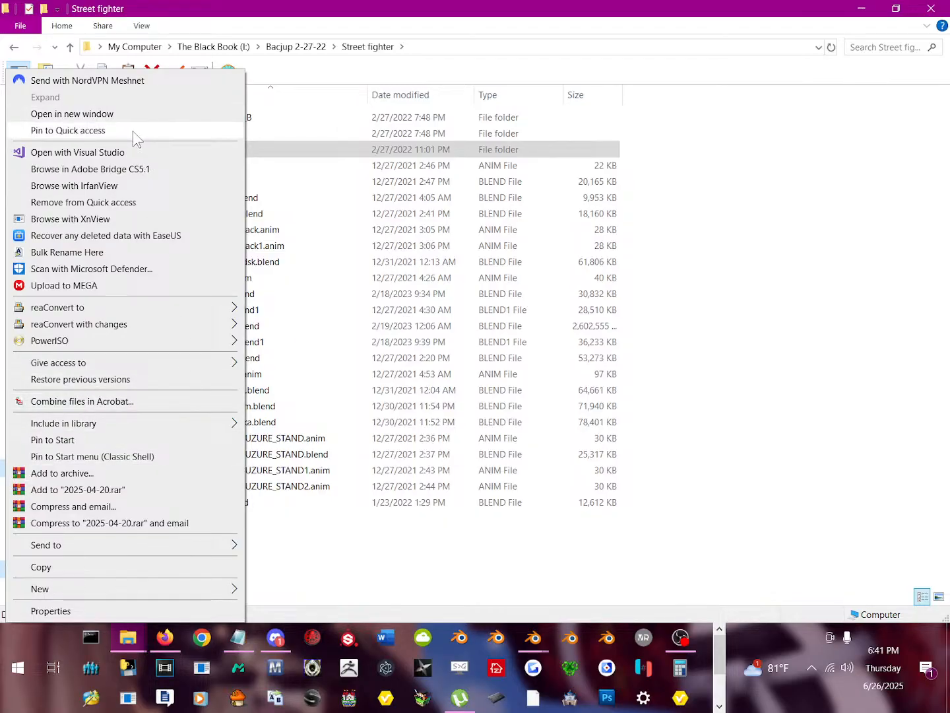
{"action": "left_click", "coordinate": [133, 131]}
{"action": "scroll", "coordinate": [115, 517], "scroll_direction": "up", "scroll_amount": 3}
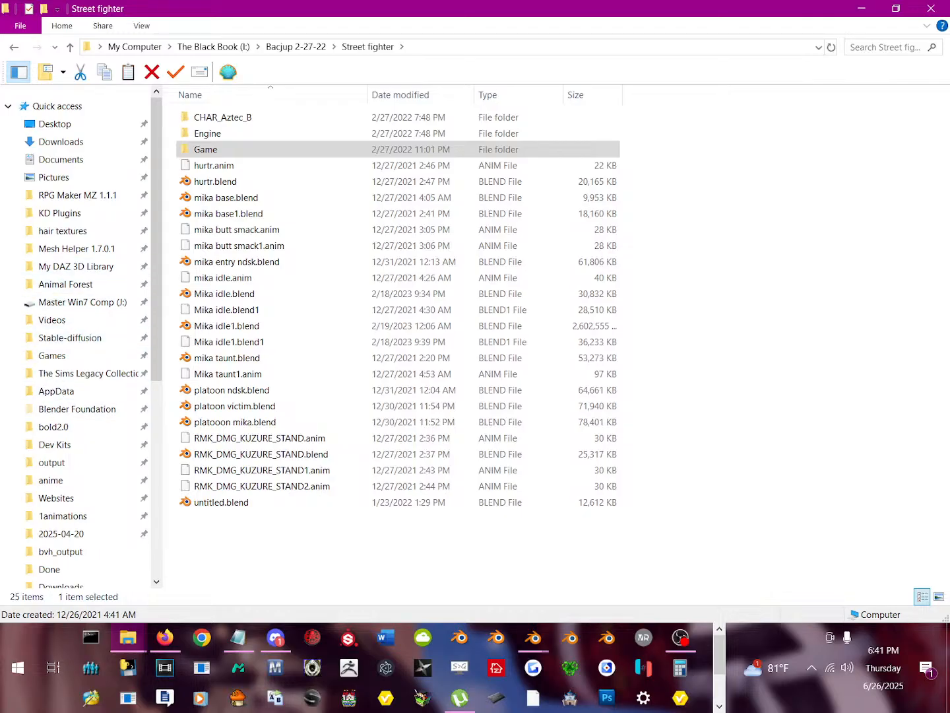
{"action": "right_click", "coordinate": [59, 105]}
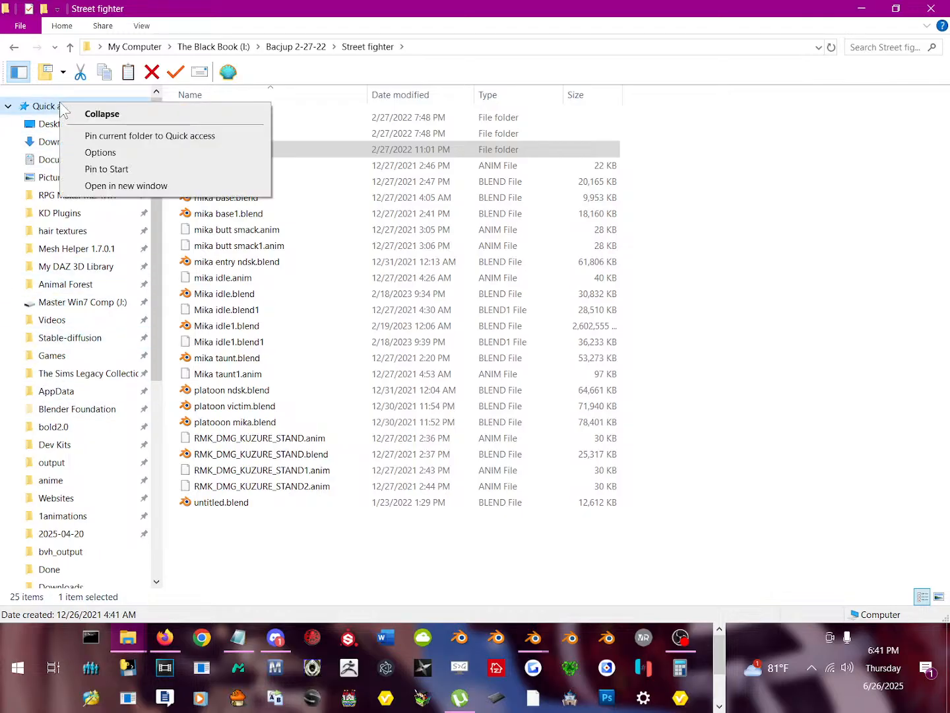
{"action": "left_click", "coordinate": [132, 138]}
{"action": "scroll", "coordinate": [131, 370], "scroll_direction": "down", "scroll_amount": 5}
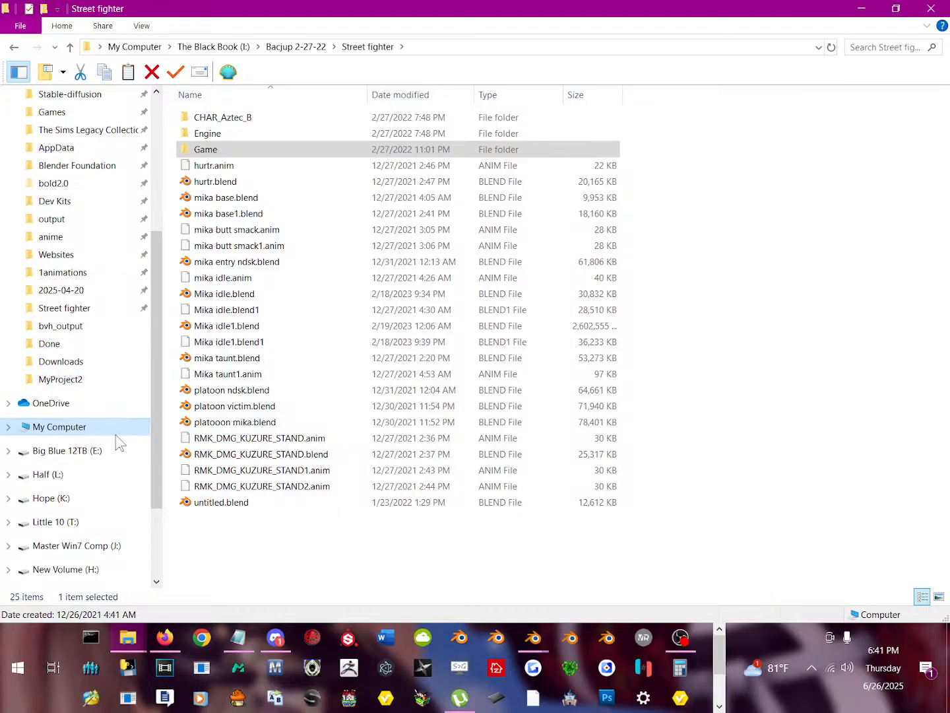
{"action": "left_click", "coordinate": [83, 308]}
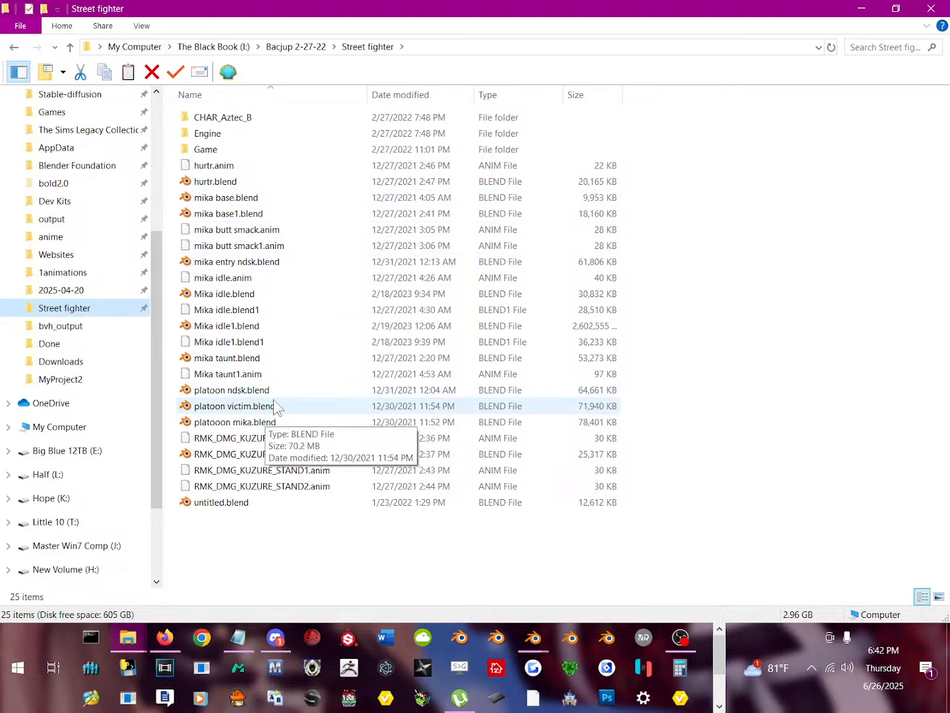
Rename mika butt smack1.anim in the Street fighter folder to mika butt smack1.bvh, accepting the extension change.
{"action": "left_click", "coordinate": [277, 372]}
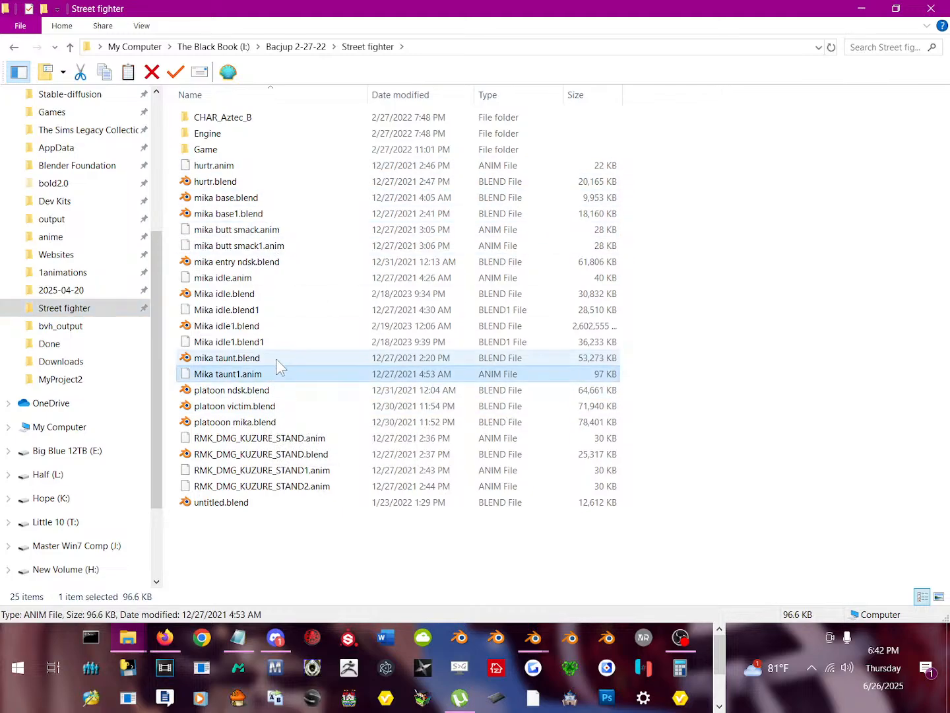
{"action": "left_click", "coordinate": [273, 342]}
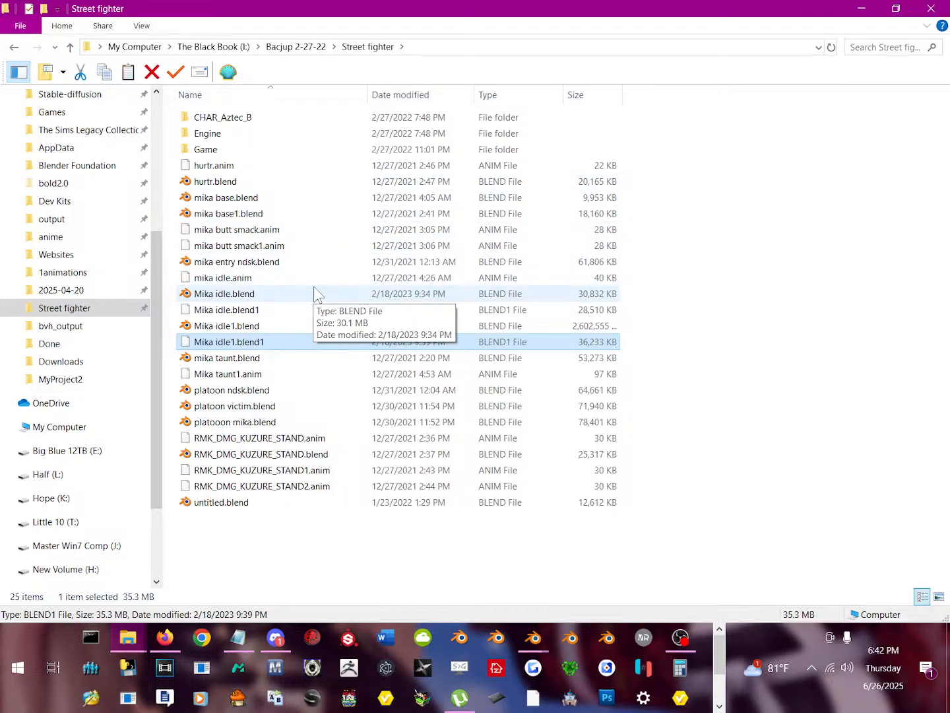
{"action": "left_click", "coordinate": [251, 251]}
{"action": "right_click", "coordinate": [250, 252]}
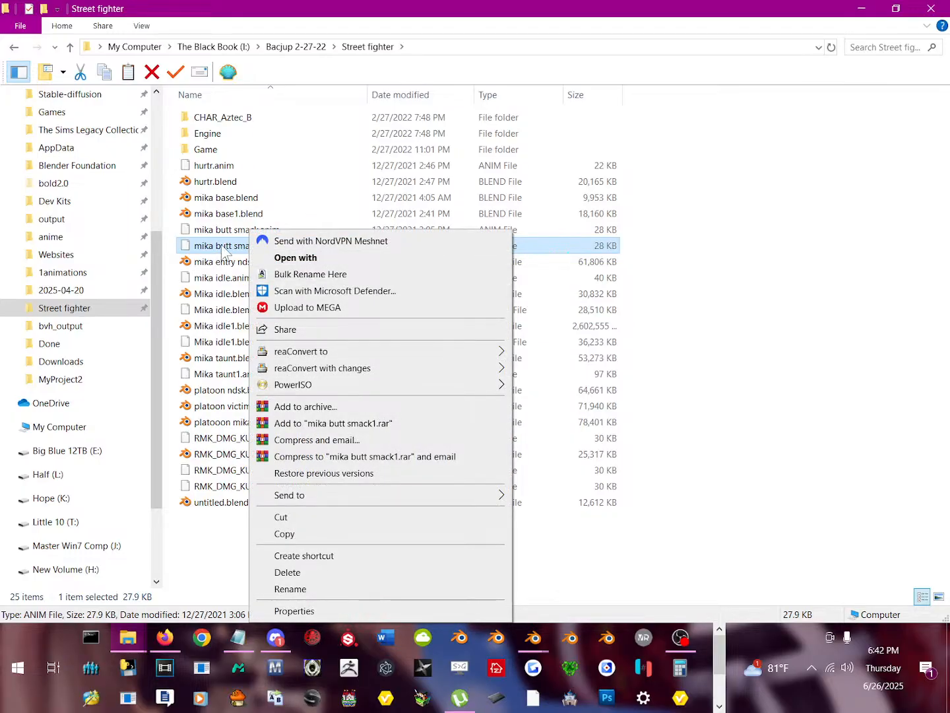
{"action": "left_click", "coordinate": [313, 590]}
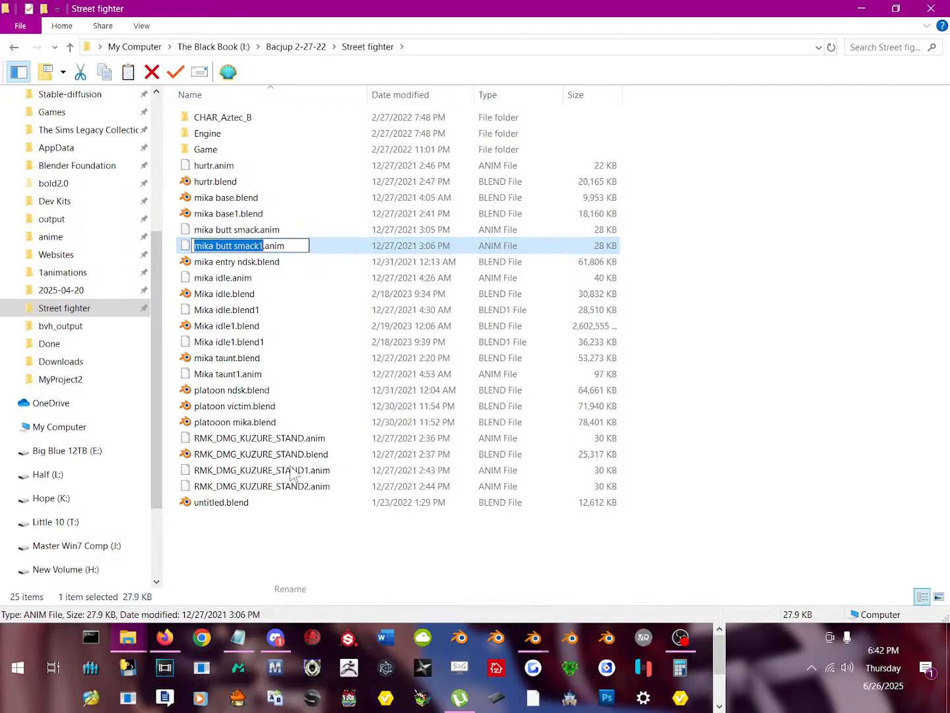
{"action": "left_click", "coordinate": [290, 246]}
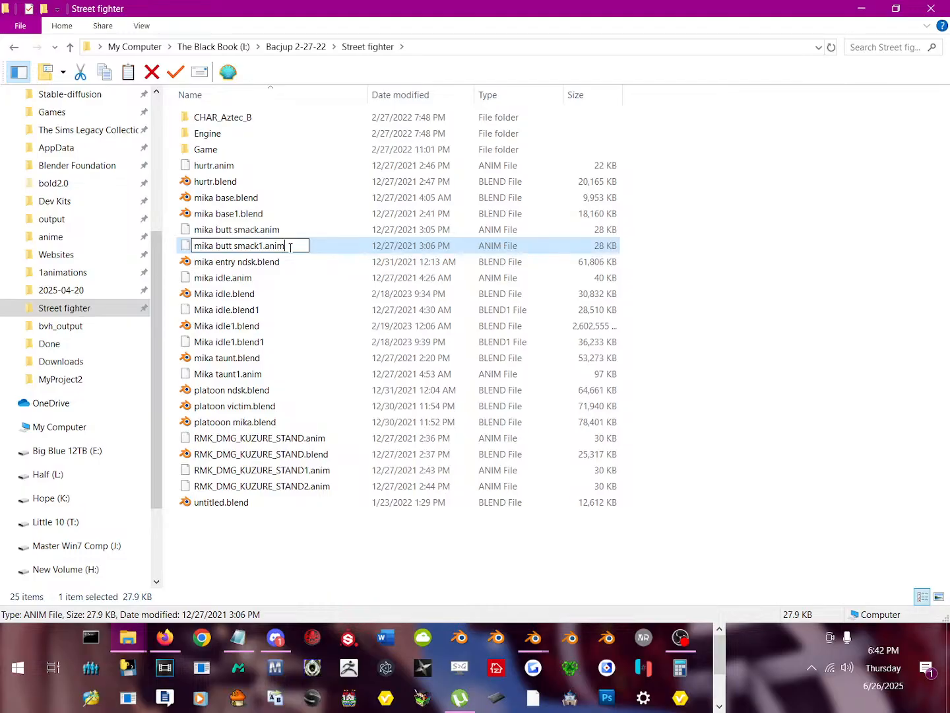
{"action": "key", "text": "BackSpace"}
{"action": "type", "text": "bvh"}
{"action": "key", "text": "Return"}
{"action": "key", "text": "Return"}
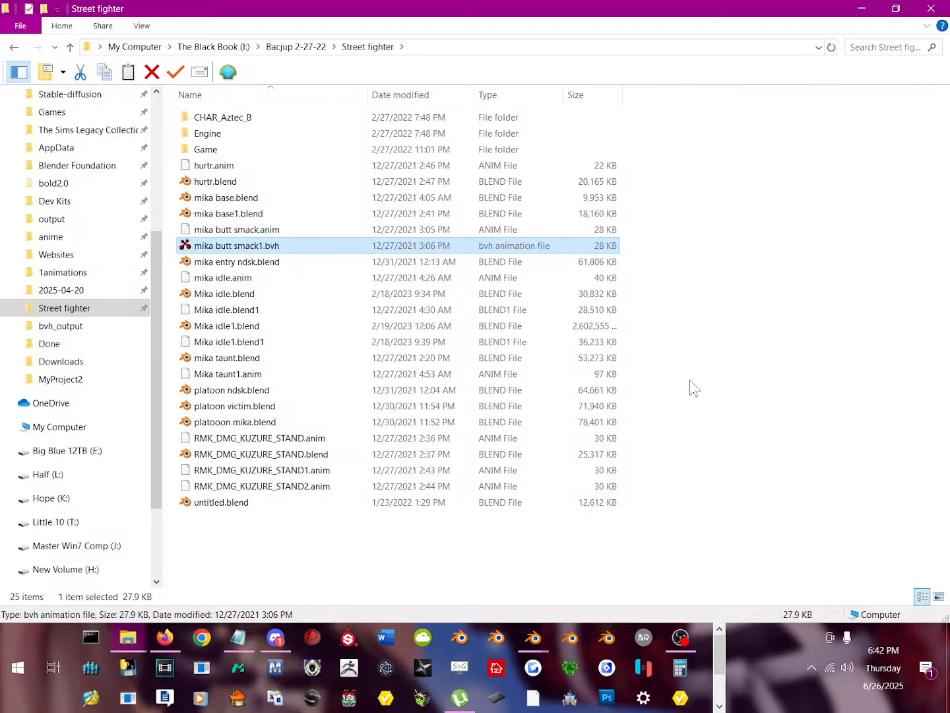
{"action": "left_click", "coordinate": [715, 440]}
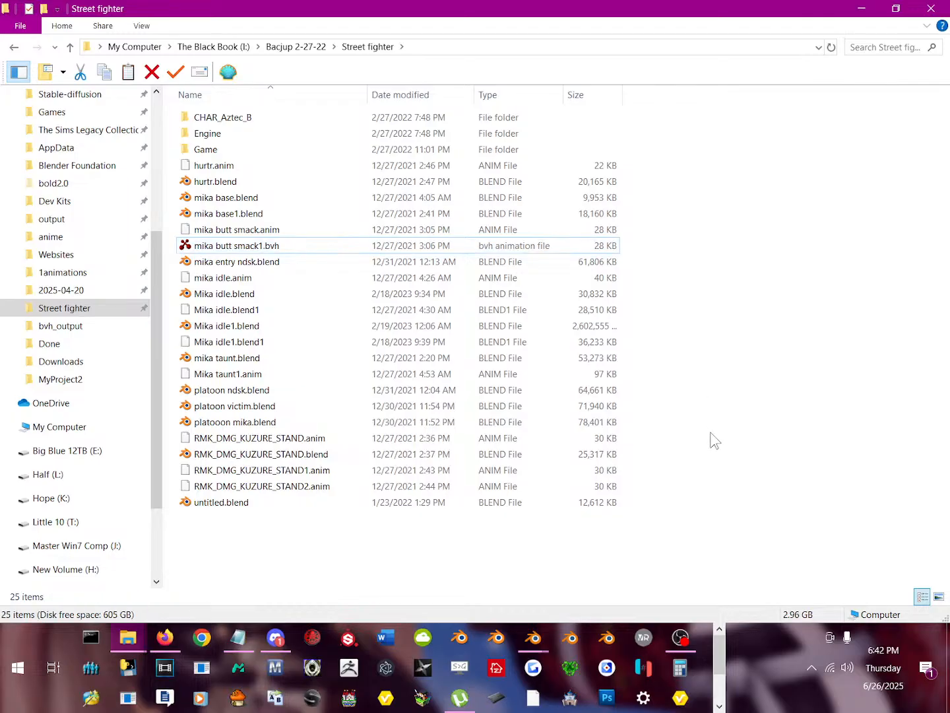
Switch to Blender, check on the instance that is importing and bring up the newly launched instance.
{"action": "left_click", "coordinate": [715, 650]}
{"action": "mouse_move", "coordinate": [541, 640]}
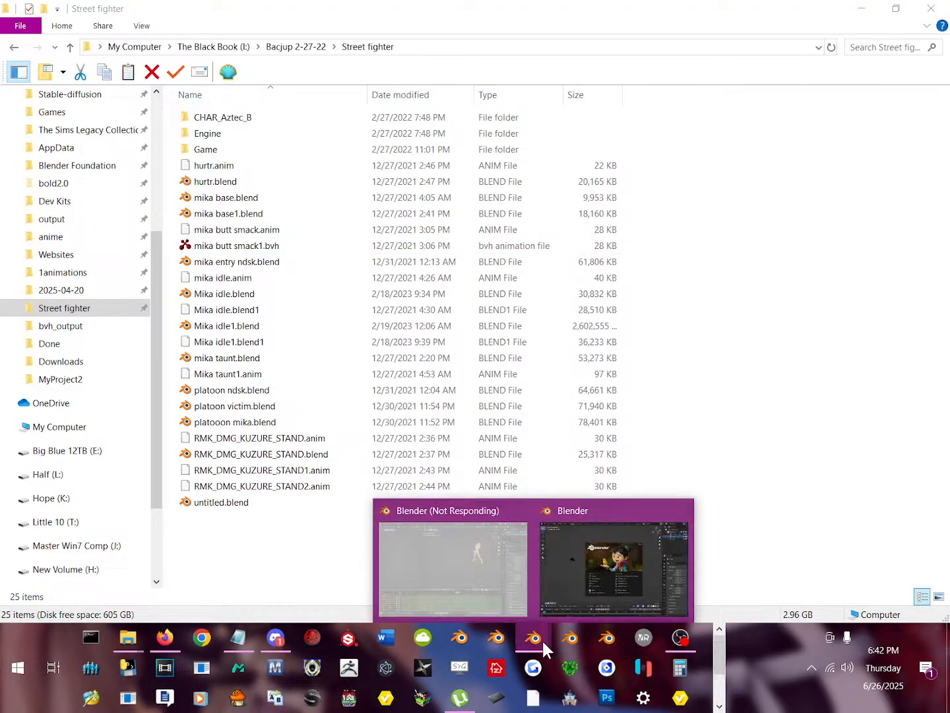
{"action": "left_click", "coordinate": [453, 563]}
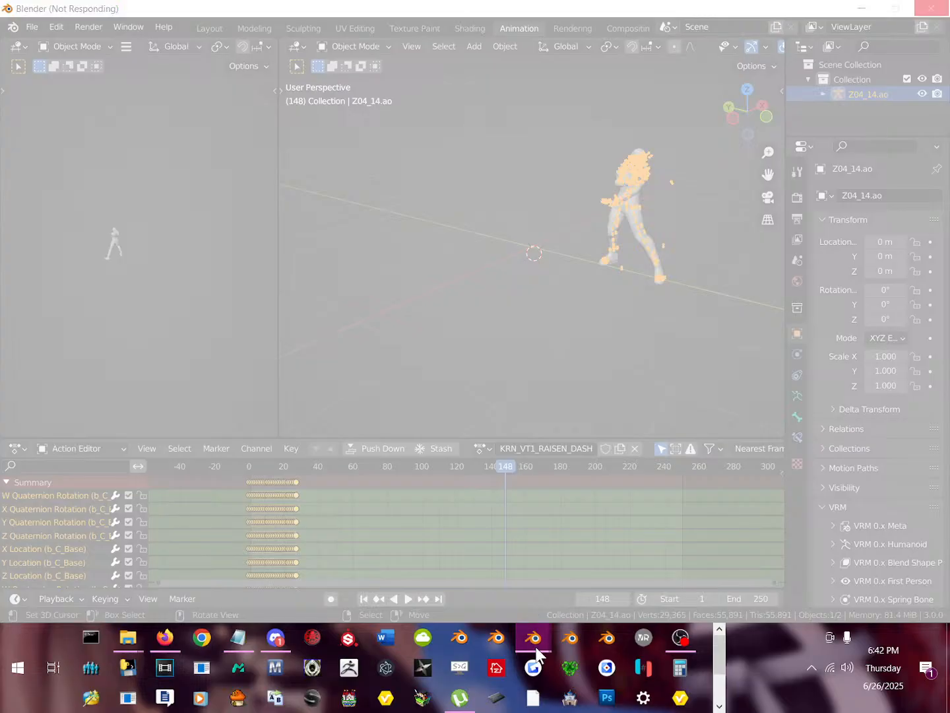
{"action": "left_click", "coordinate": [584, 588]}
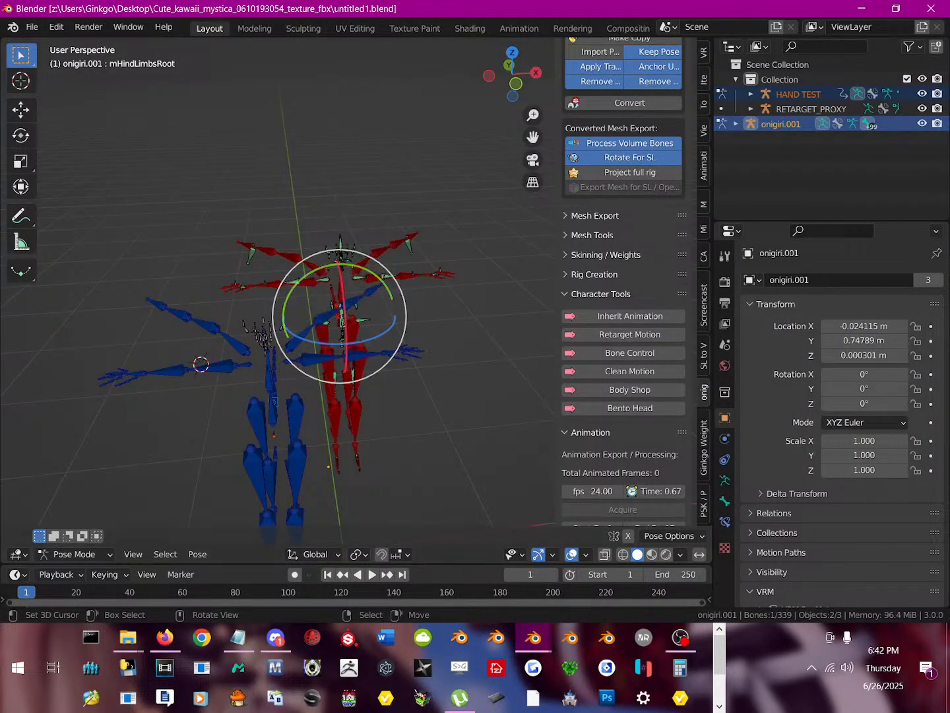
Start a new General file and delete all of its default objects.
{"action": "left_click", "coordinate": [33, 25]}
{"action": "mouse_move", "coordinate": [46, 44]}
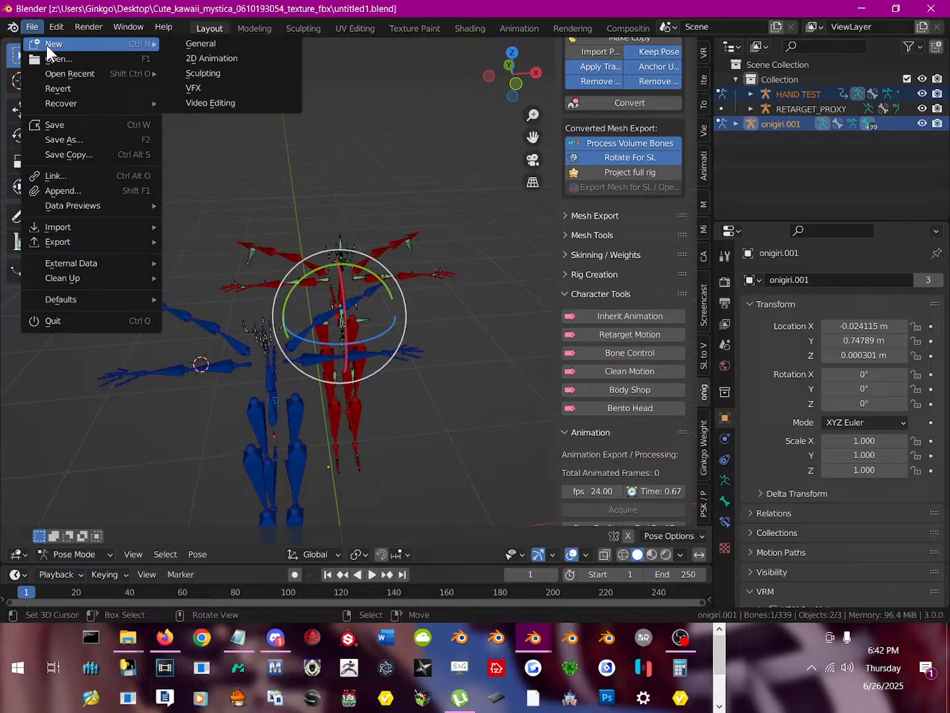
{"action": "left_click", "coordinate": [197, 44]}
{"action": "key", "text": "a"}
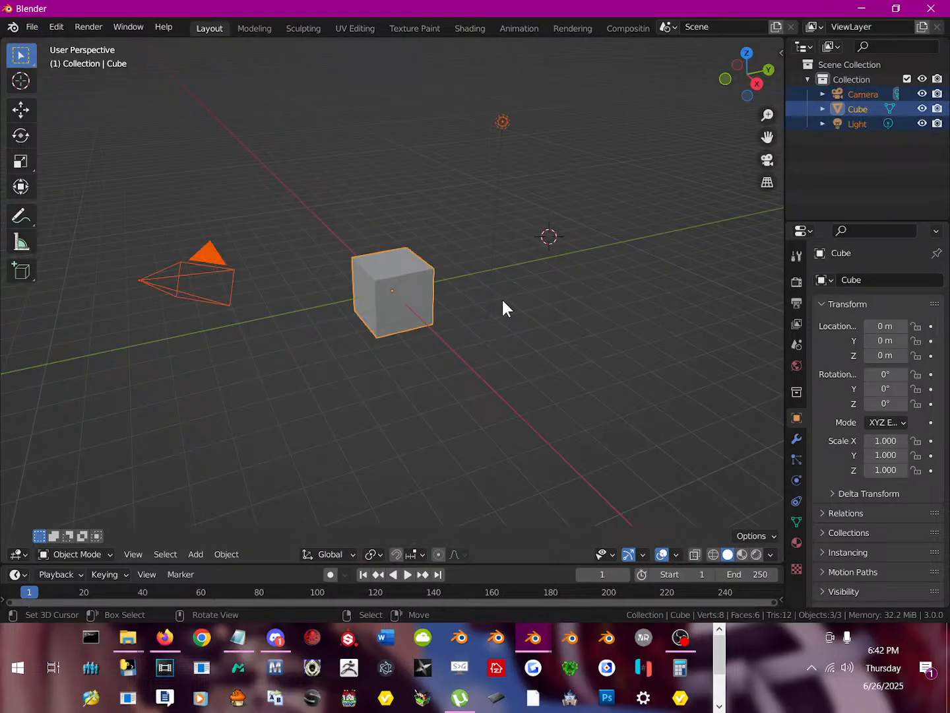
{"action": "key", "text": "Delete"}
Check the files in the Street fighter folder in File Explorer and return to the empty Blender scene.
{"action": "left_click", "coordinate": [33, 25]}
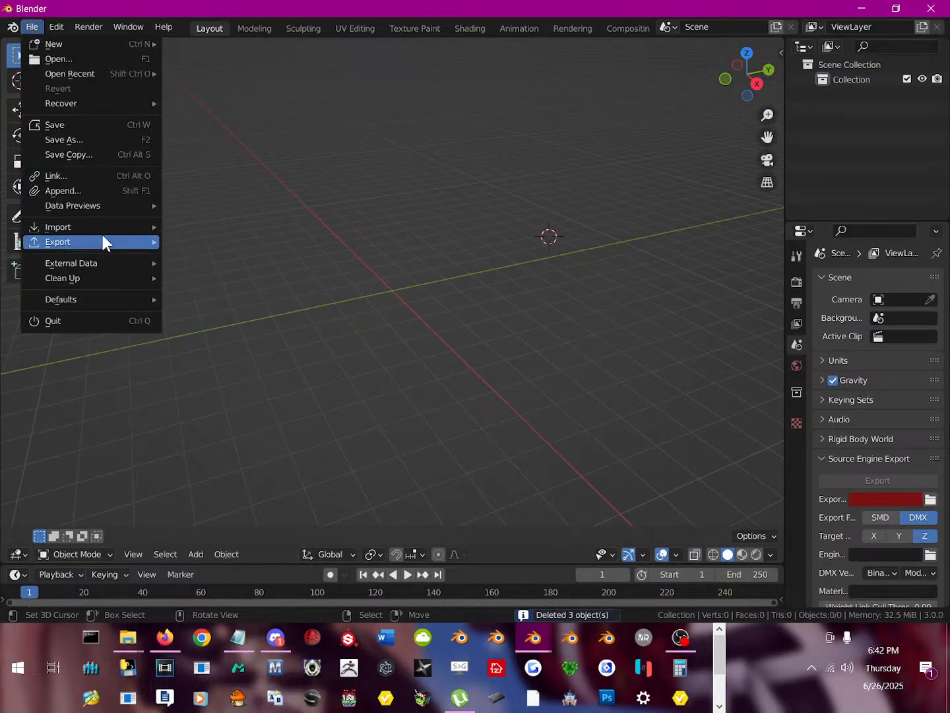
{"action": "left_click_drag", "start_coordinate": [321, 16], "coordinate": [452, 5]}
{"action": "mouse_move", "coordinate": [124, 647]}
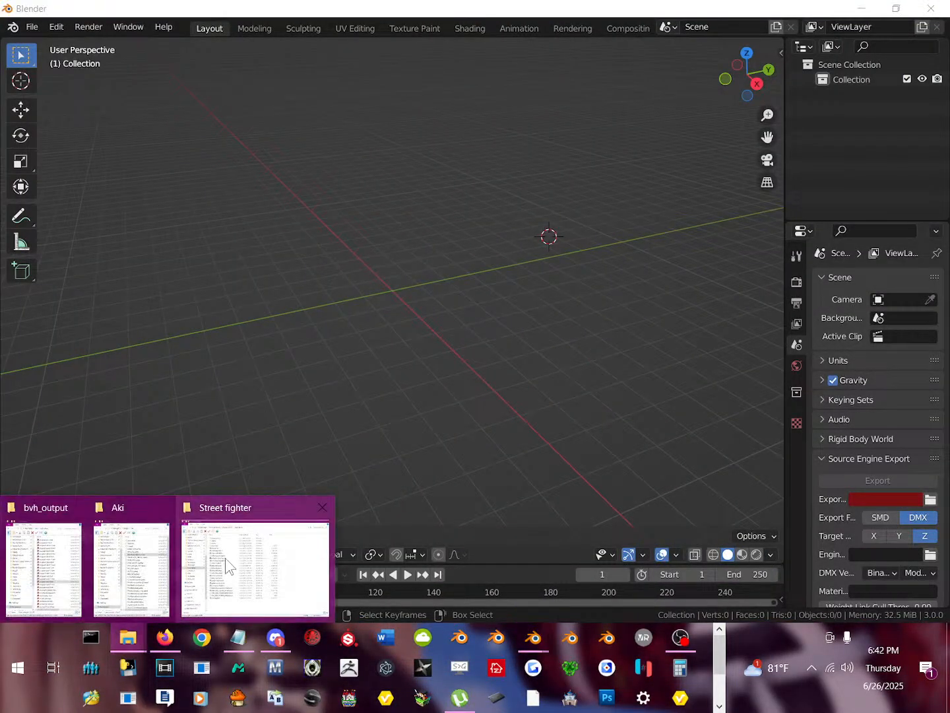
{"action": "left_click", "coordinate": [225, 559]}
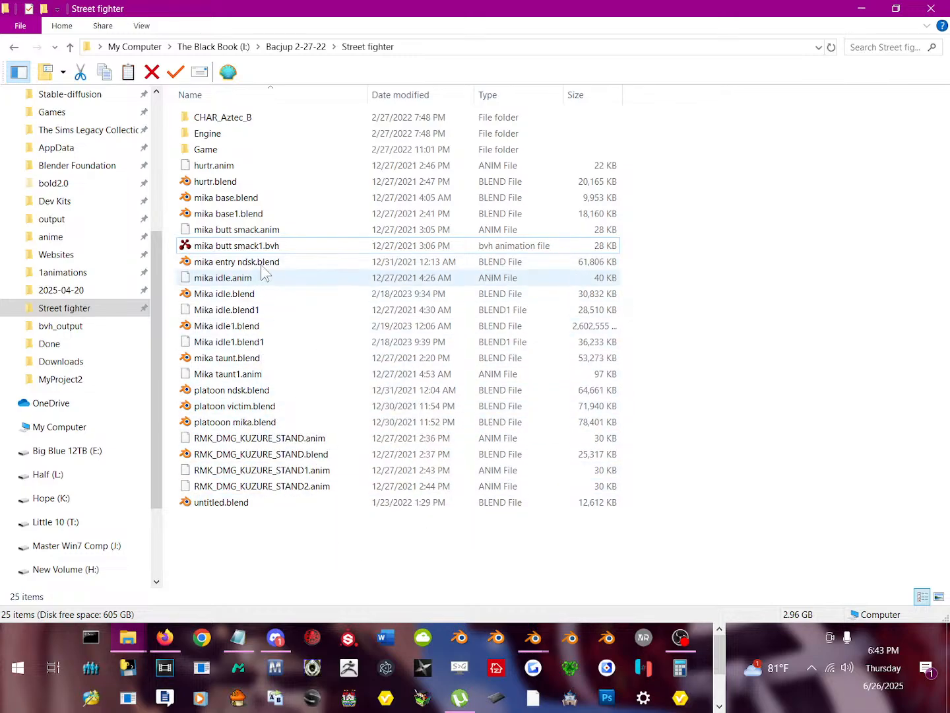
{"action": "left_click", "coordinate": [861, 9]}
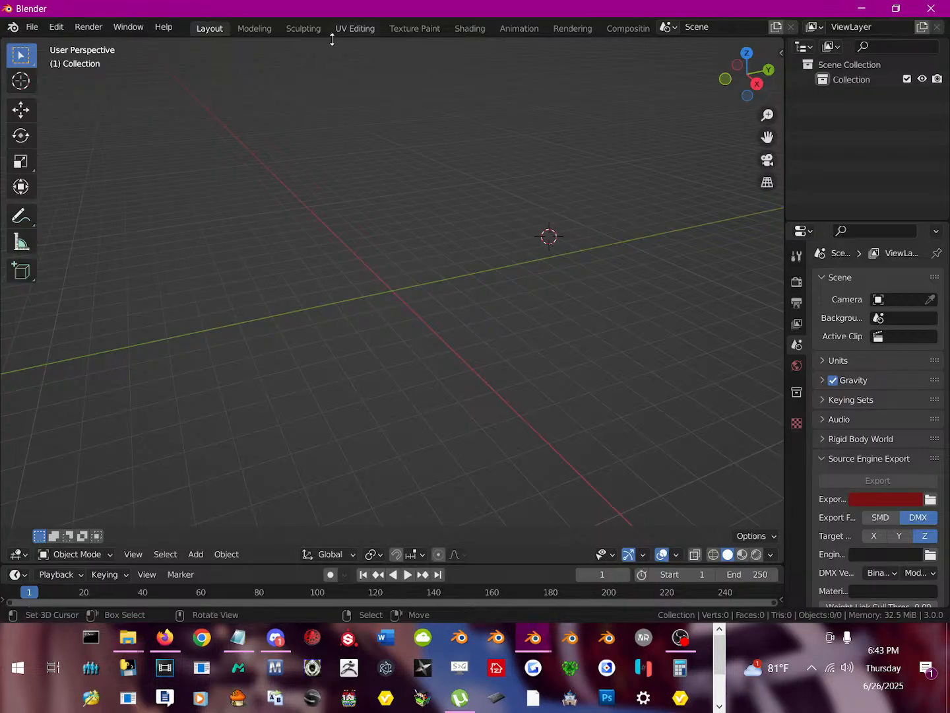
Start a Skeleton Mesh (.psk) import and go to the folder I:\Bacjup 2-27-22\Street fighter\Game\Chara\KRN.
{"action": "left_click", "coordinate": [33, 27]}
{"action": "mouse_move", "coordinate": [116, 228]}
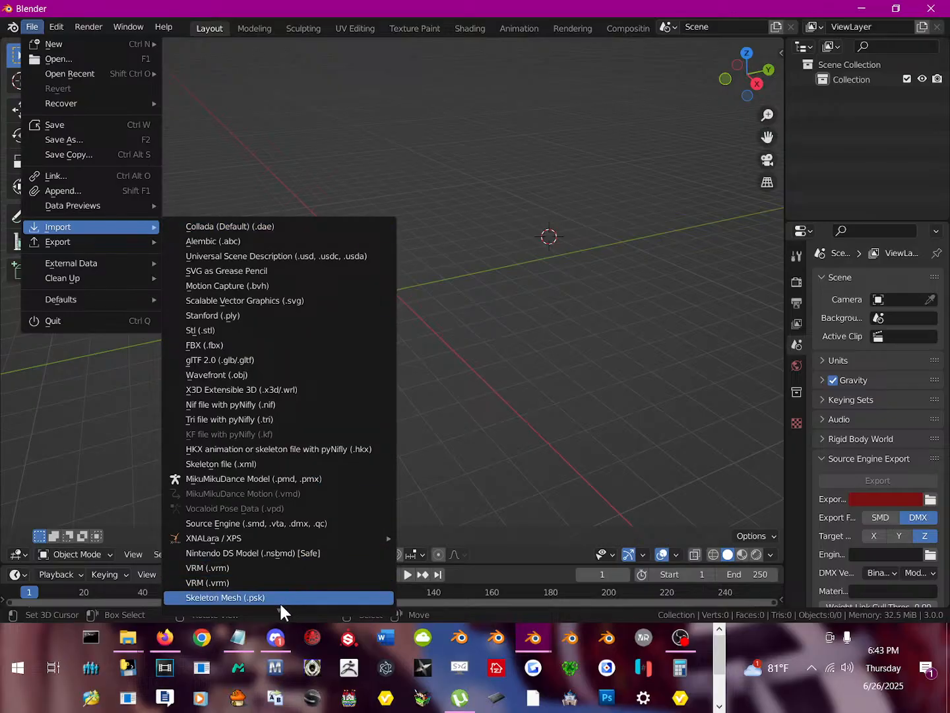
{"action": "scroll", "coordinate": [282, 595], "scroll_direction": "down", "scroll_amount": 2}
{"action": "scroll", "coordinate": [274, 580], "scroll_direction": "down", "scroll_amount": 3}
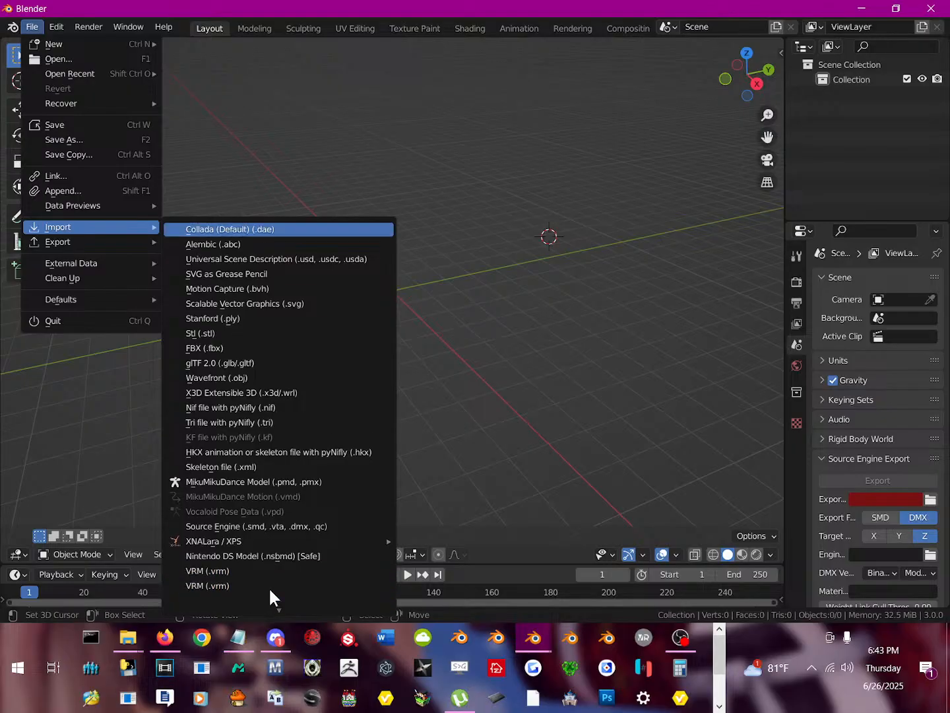
{"action": "left_click", "coordinate": [276, 587]}
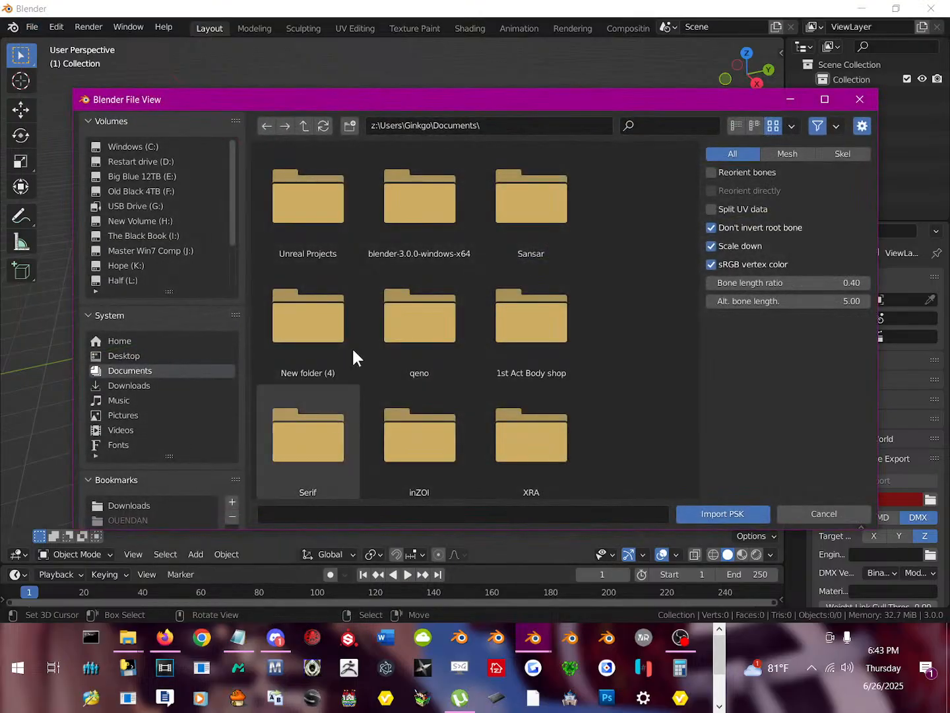
{"action": "left_click", "coordinate": [513, 125]}
{"action": "type", "text": "I:\\Bacjup 2-27-22\\Street fighter\\Game\\Chara\\KRN"}
{"action": "key", "text": "Return"}
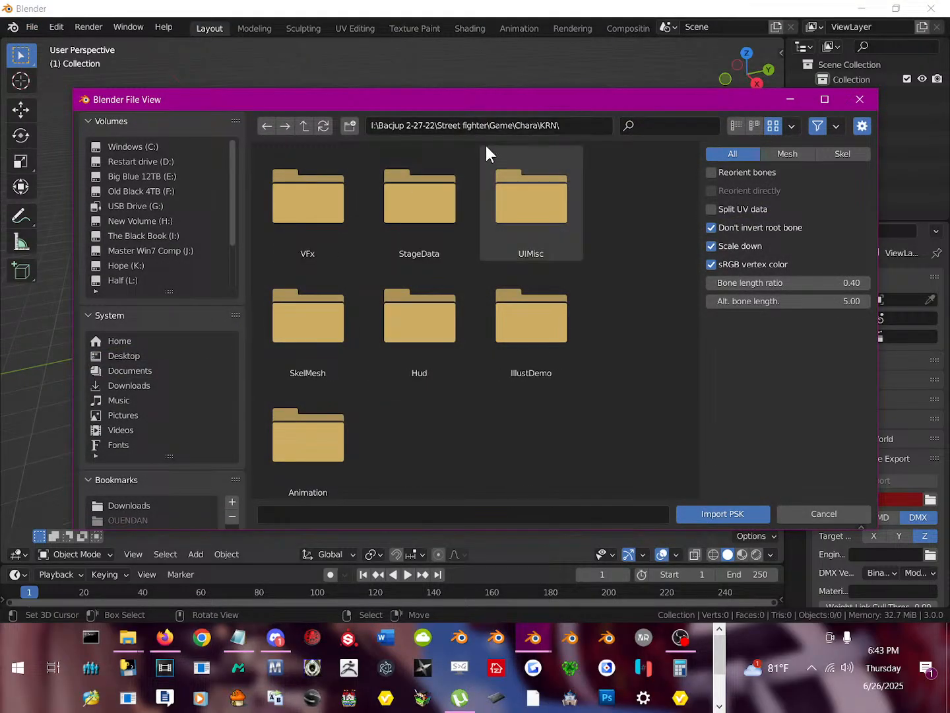
Go up to the Chara folder and open the CMY character folder.
{"action": "left_click", "coordinate": [305, 125]}
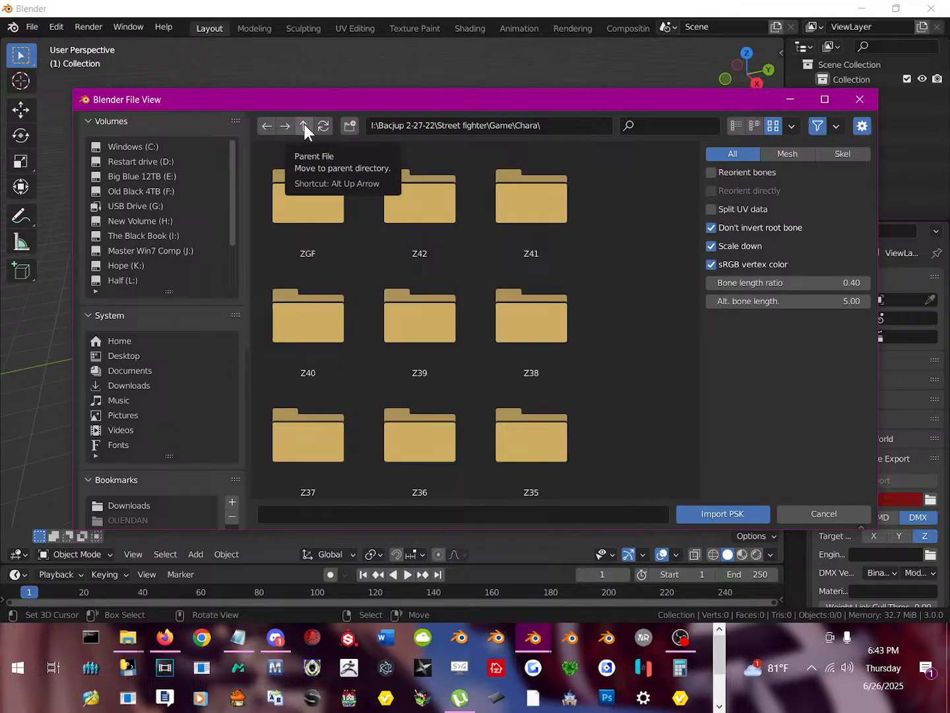
{"action": "left_click_drag", "start_coordinate": [696, 177], "coordinate": [684, 518]}
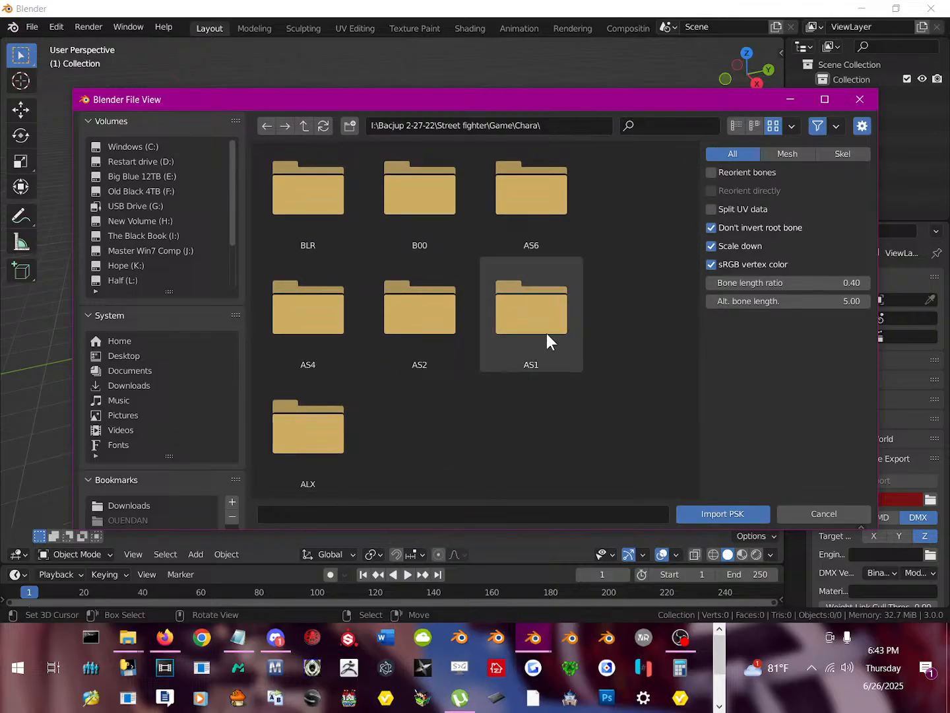
{"action": "scroll", "coordinate": [532, 380], "scroll_direction": "up", "scroll_amount": 4}
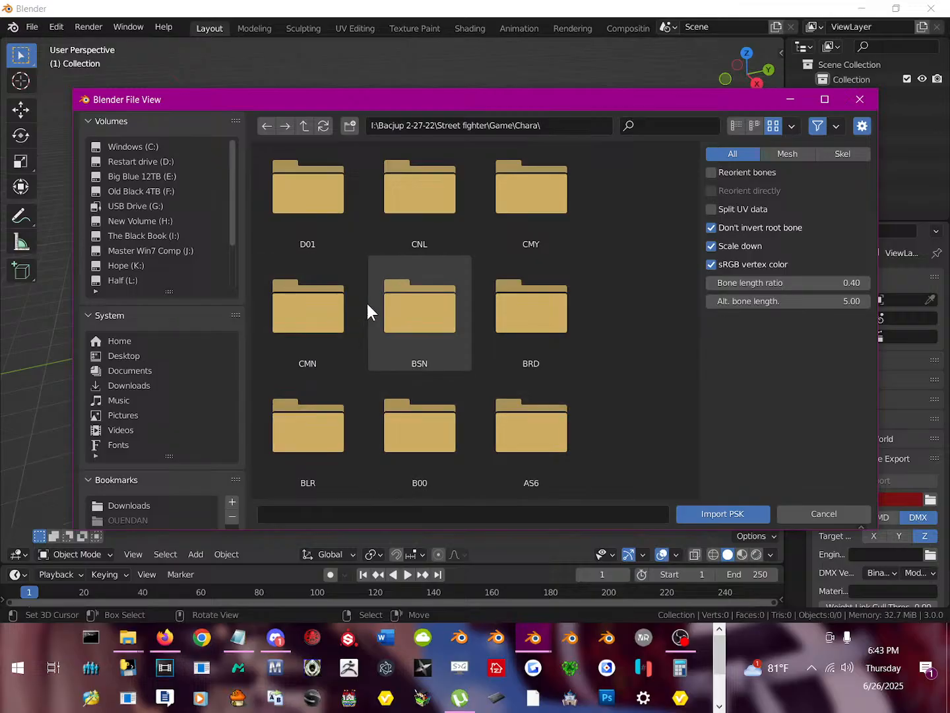
{"action": "scroll", "coordinate": [523, 264], "scroll_direction": "up", "scroll_amount": 1}
{"action": "left_click", "coordinate": [531, 228]}
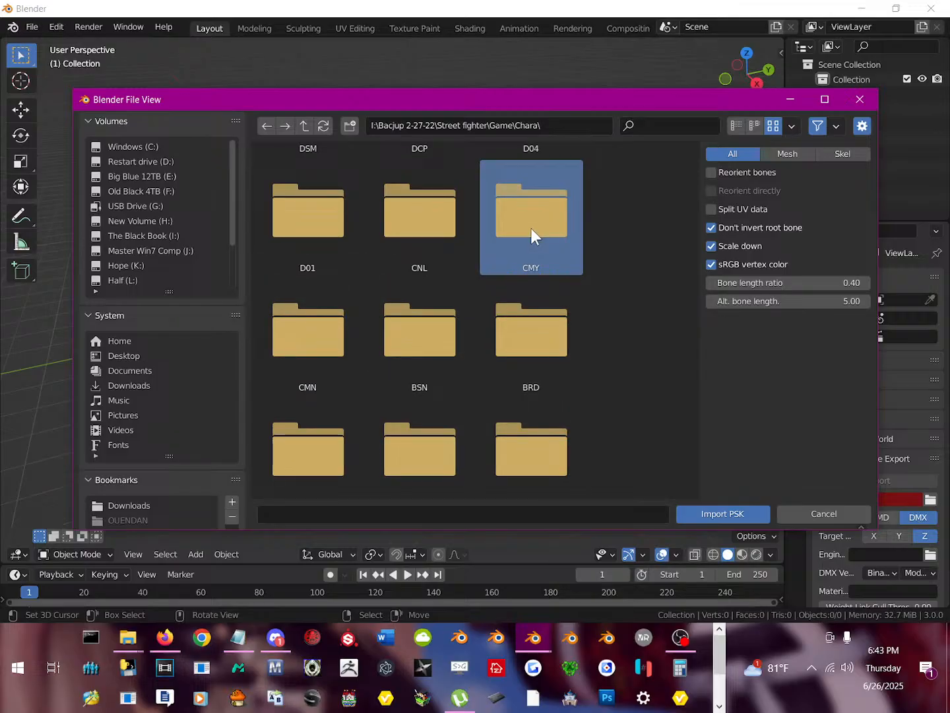
{"action": "double_click", "coordinate": [531, 229]}
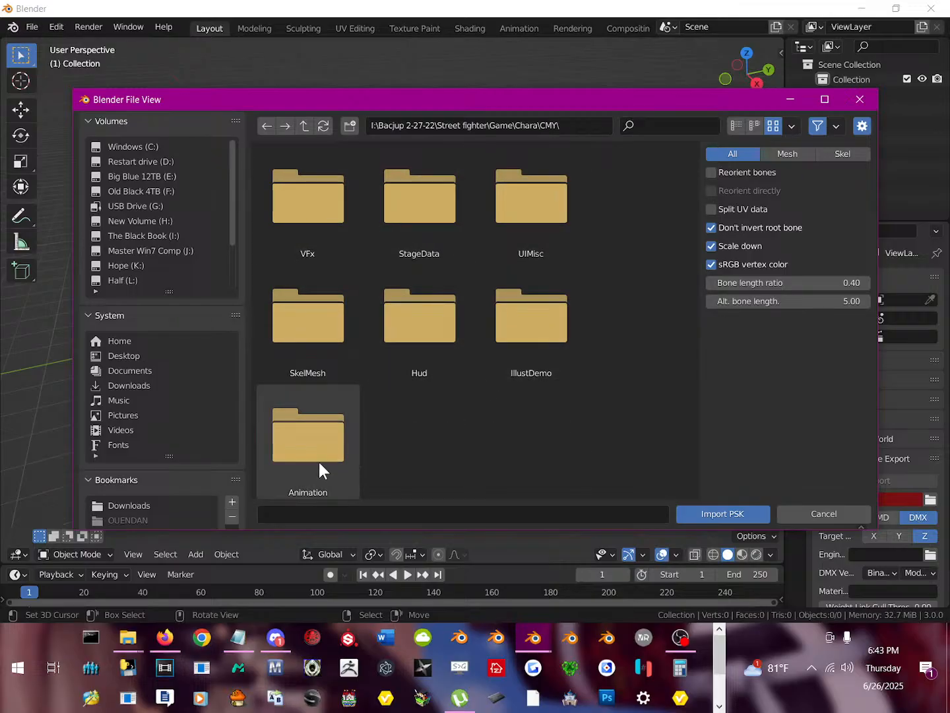
Import the skeletal mesh file from the SkelMesh\01\Mesh subfolder of CMY.
{"action": "left_click", "coordinate": [562, 178]}
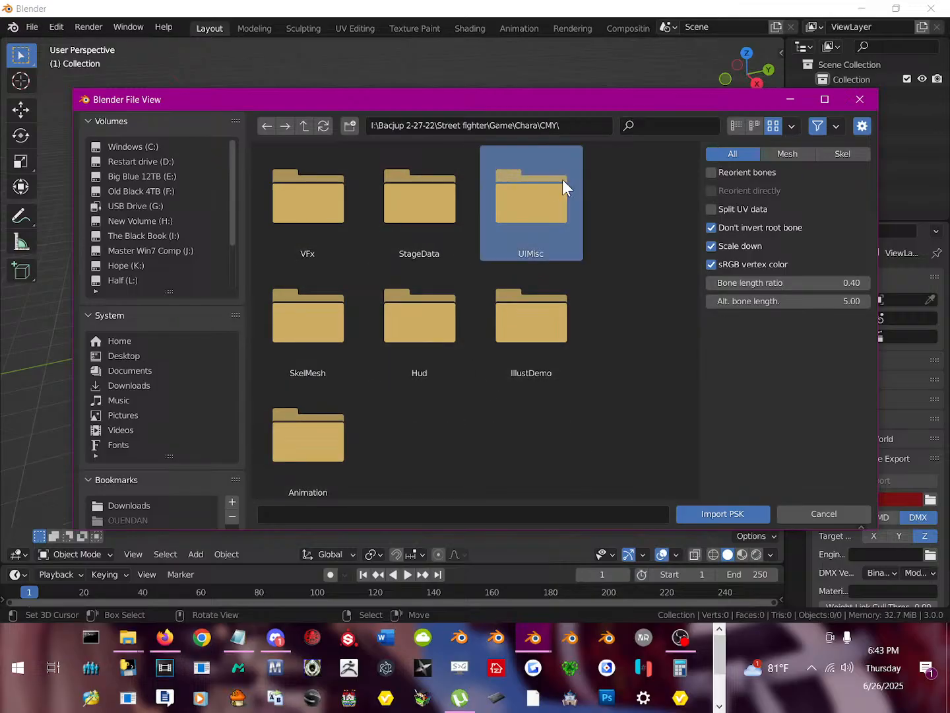
{"action": "double_click", "coordinate": [303, 340]}
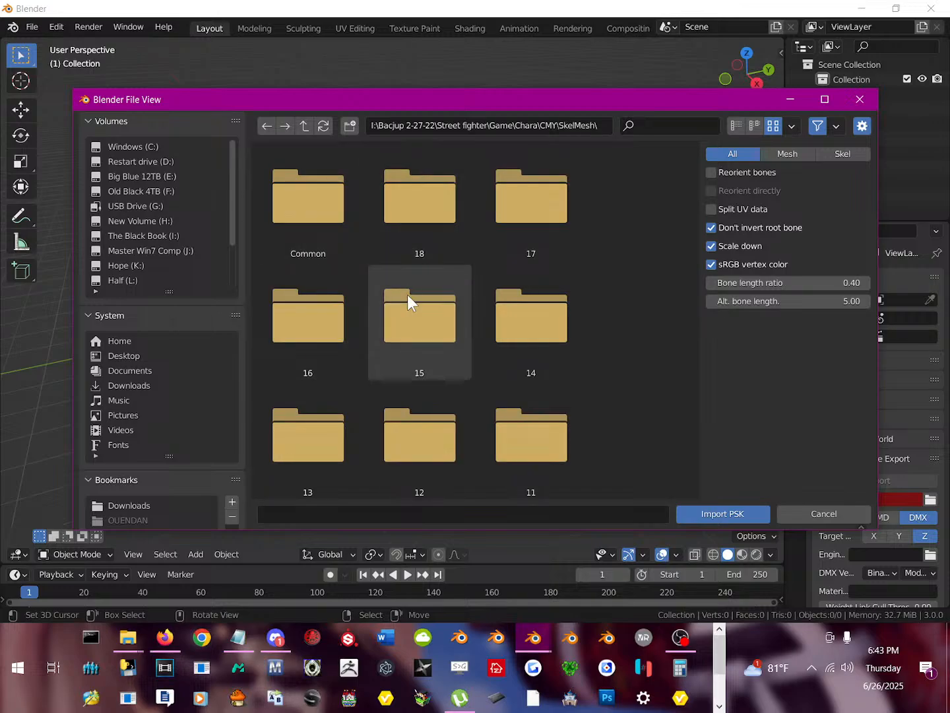
{"action": "scroll", "coordinate": [407, 305], "scroll_direction": "down", "scroll_amount": 10}
{"action": "double_click", "coordinate": [412, 436]}
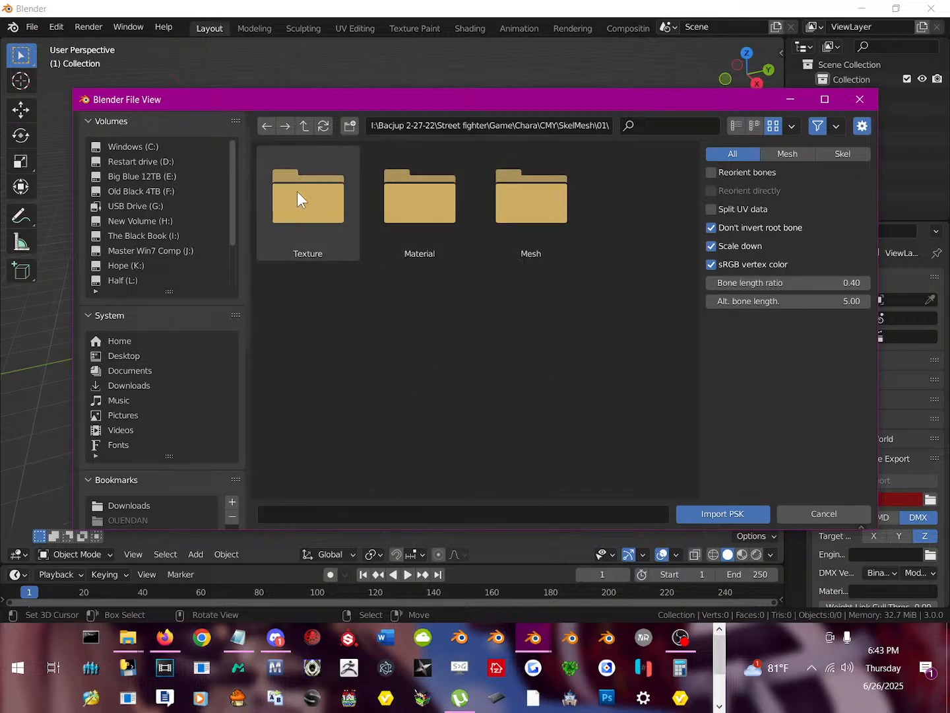
{"action": "left_click", "coordinate": [297, 197]}
{"action": "left_click", "coordinate": [525, 208]}
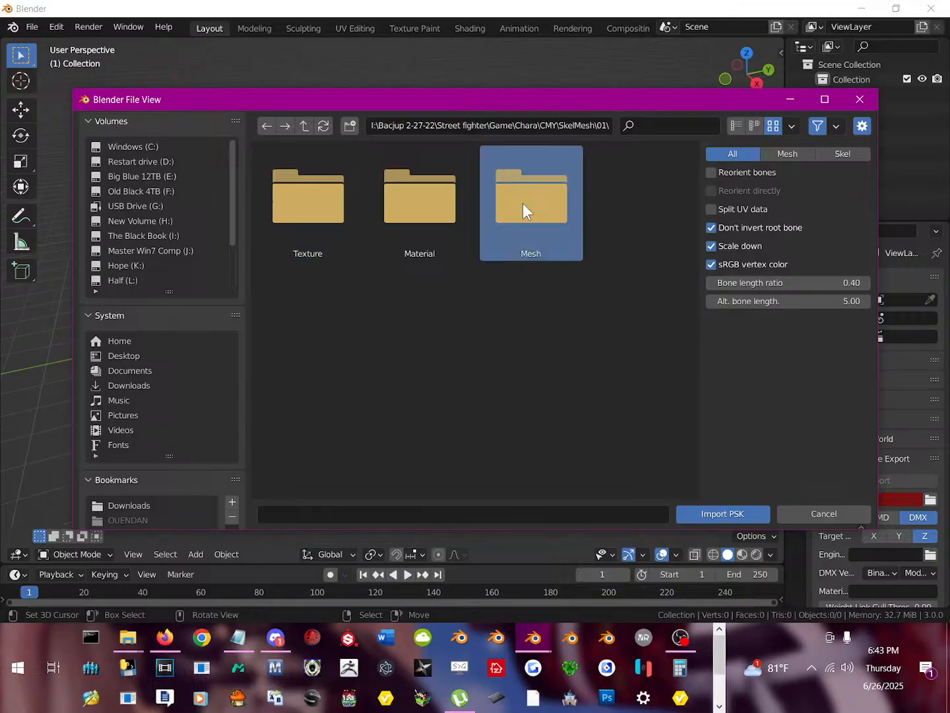
{"action": "double_click", "coordinate": [522, 204]}
{"action": "double_click", "coordinate": [319, 198]}
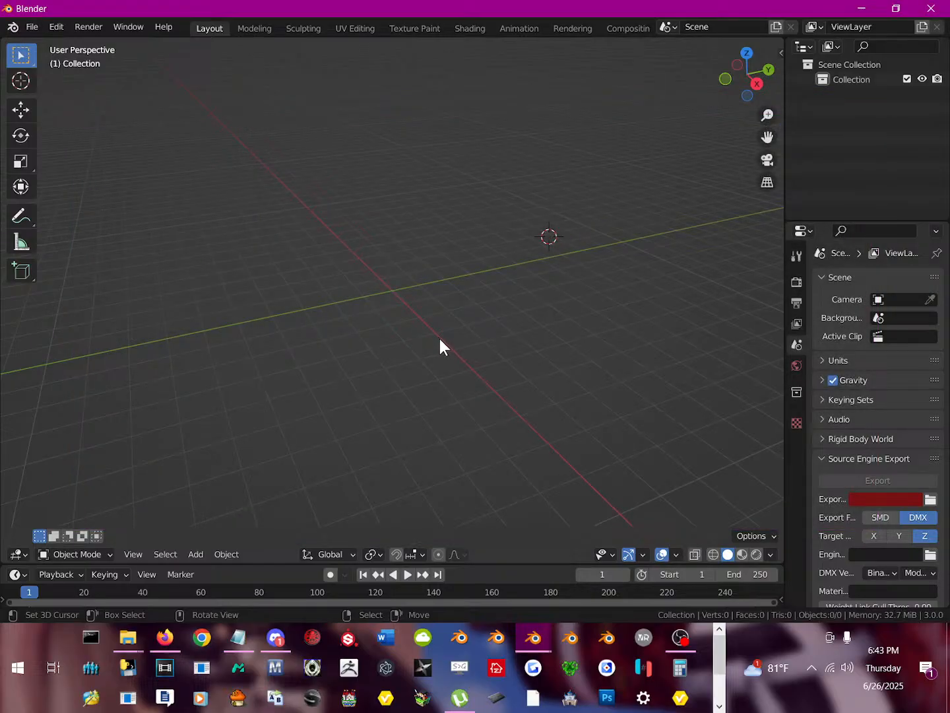
Inspect the imported character up close from the front, trying Material Preview shading and returning to Solid.
{"action": "middle_click_drag", "start_coordinate": [368, 287], "coordinate": [456, 271]}
{"action": "scroll", "coordinate": [375, 314], "scroll_direction": "up", "scroll_amount": 9}
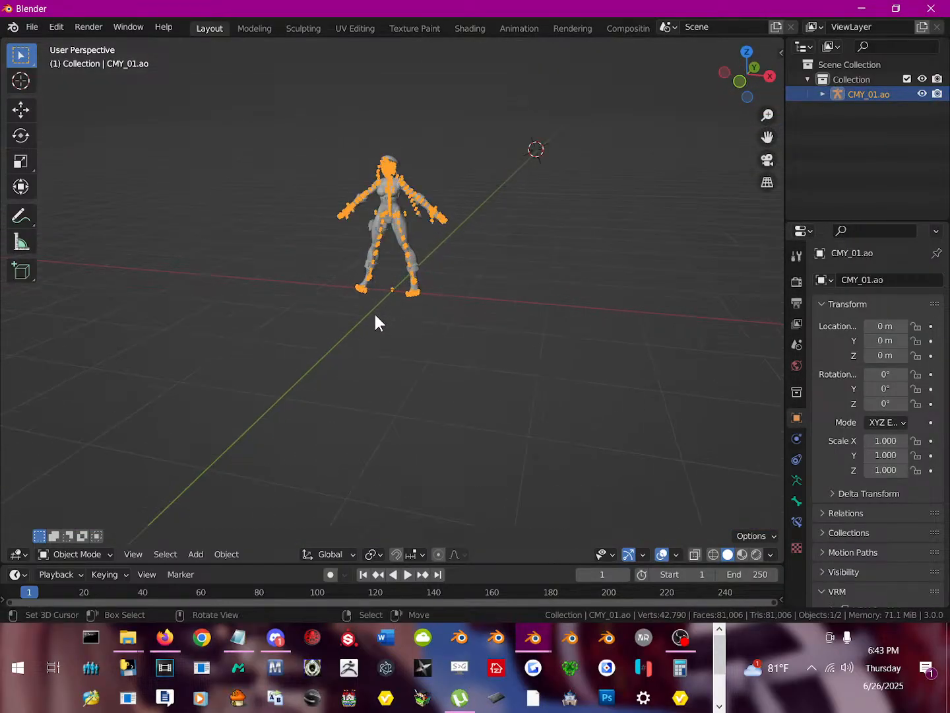
{"action": "middle_click_drag", "start_coordinate": [392, 236], "coordinate": [427, 232]}
{"action": "middle_click_drag", "start_coordinate": [382, 144], "coordinate": [385, 282], "text": "shift"}
{"action": "scroll", "coordinate": [385, 283], "scroll_direction": "up", "scroll_amount": 3}
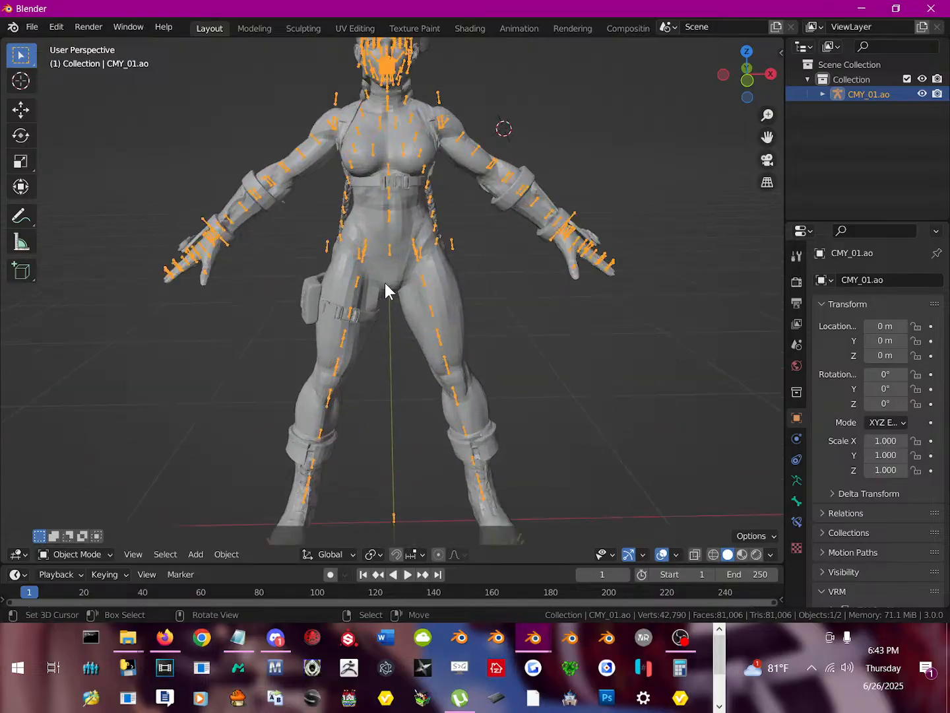
{"action": "middle_click_drag", "start_coordinate": [375, 236], "coordinate": [390, 336], "text": "shift"}
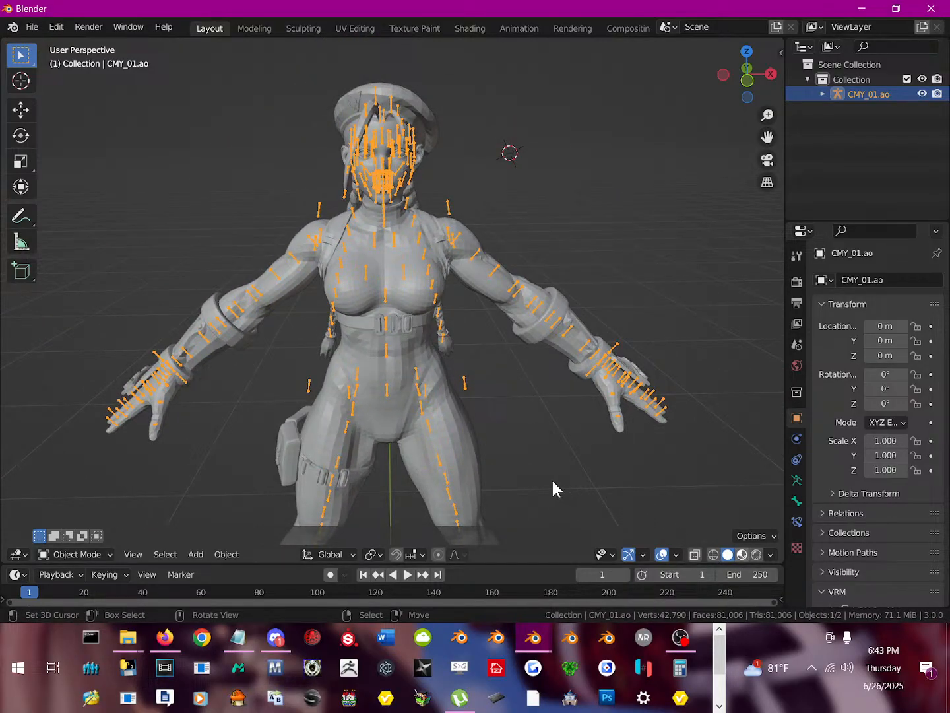
{"action": "left_click", "coordinate": [743, 555]}
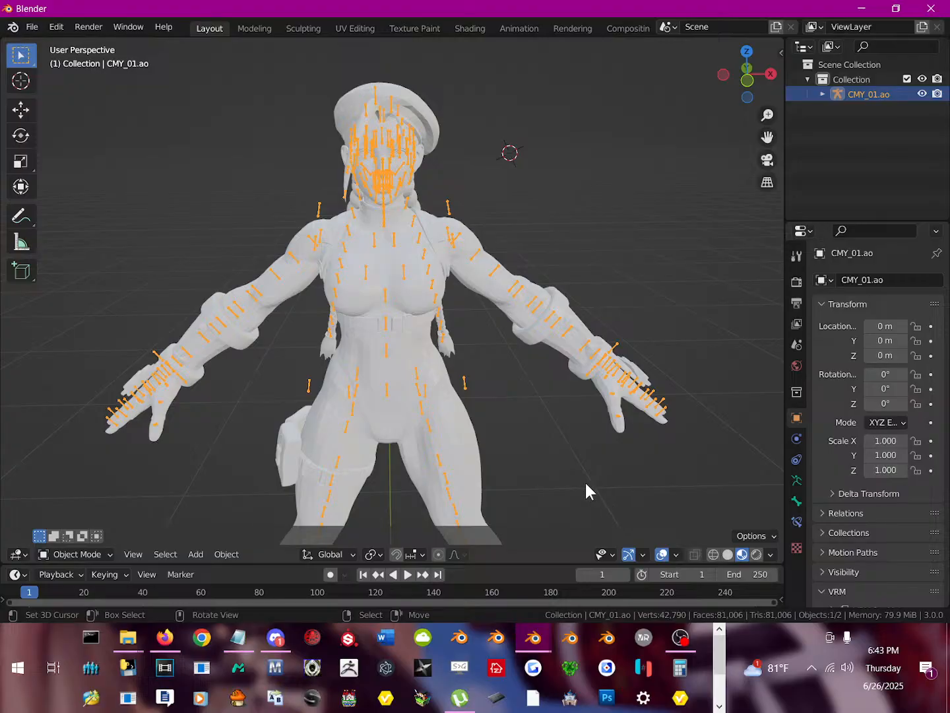
{"action": "scroll", "coordinate": [426, 371], "scroll_direction": "up", "scroll_amount": 2}
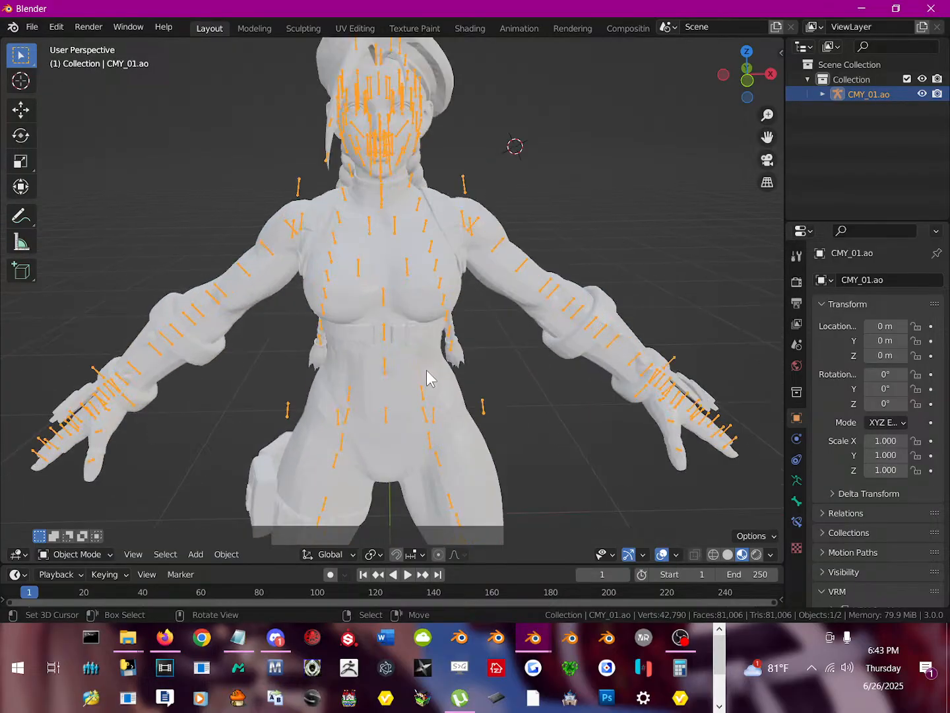
{"action": "left_click", "coordinate": [727, 555]}
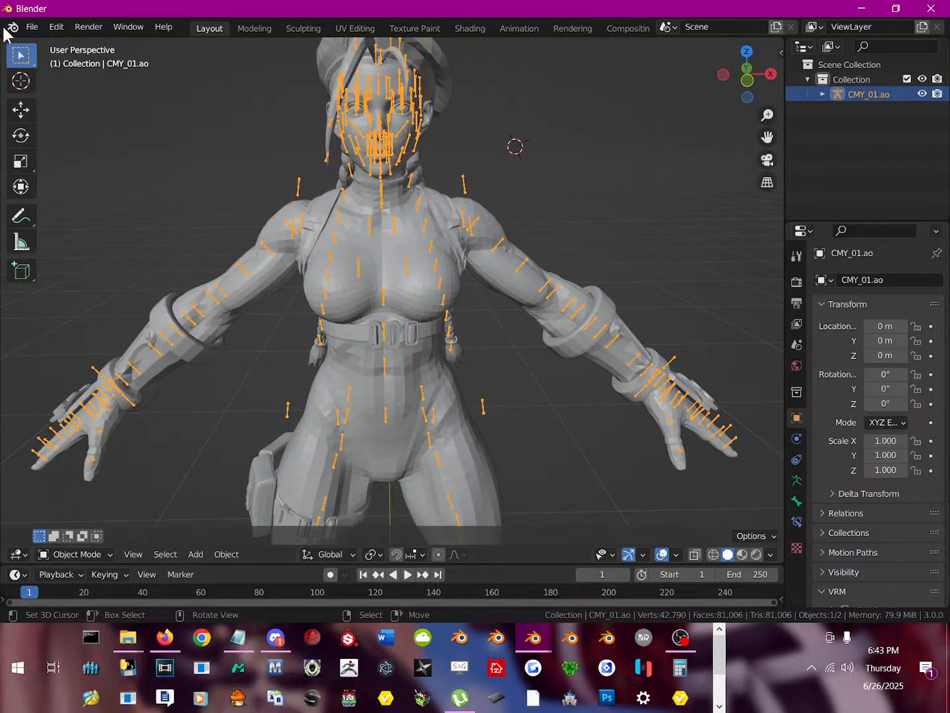
Start a skeleton animation (.psa) import and go to the folder I:\Bacjup 2-27-22\Street fighter\Game\Chara\CMY\Animation.
{"action": "left_click", "coordinate": [31, 27]}
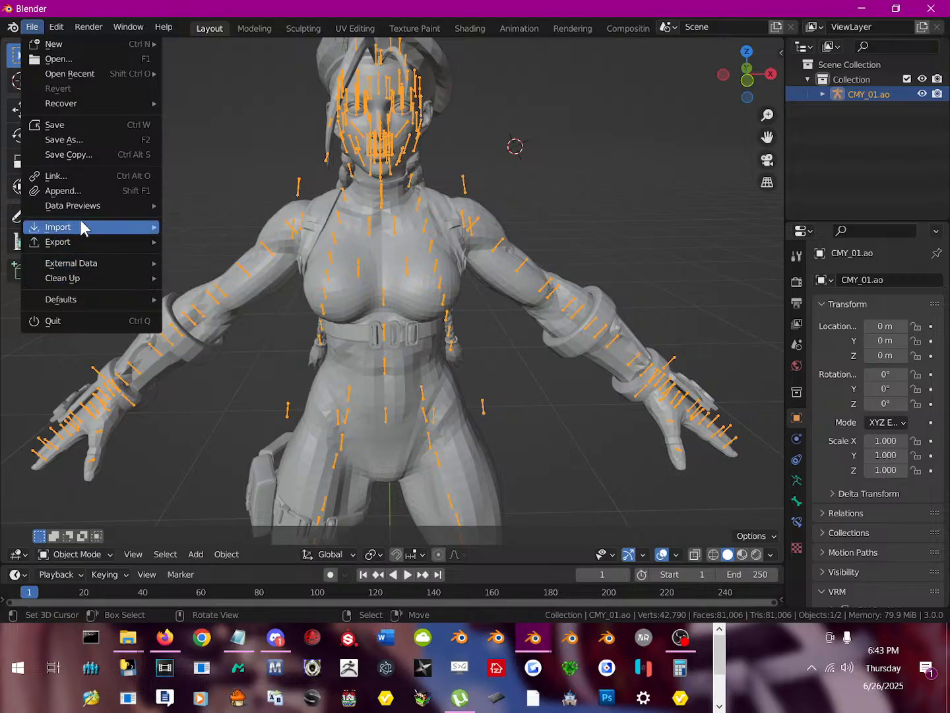
{"action": "mouse_move", "coordinate": [80, 227]}
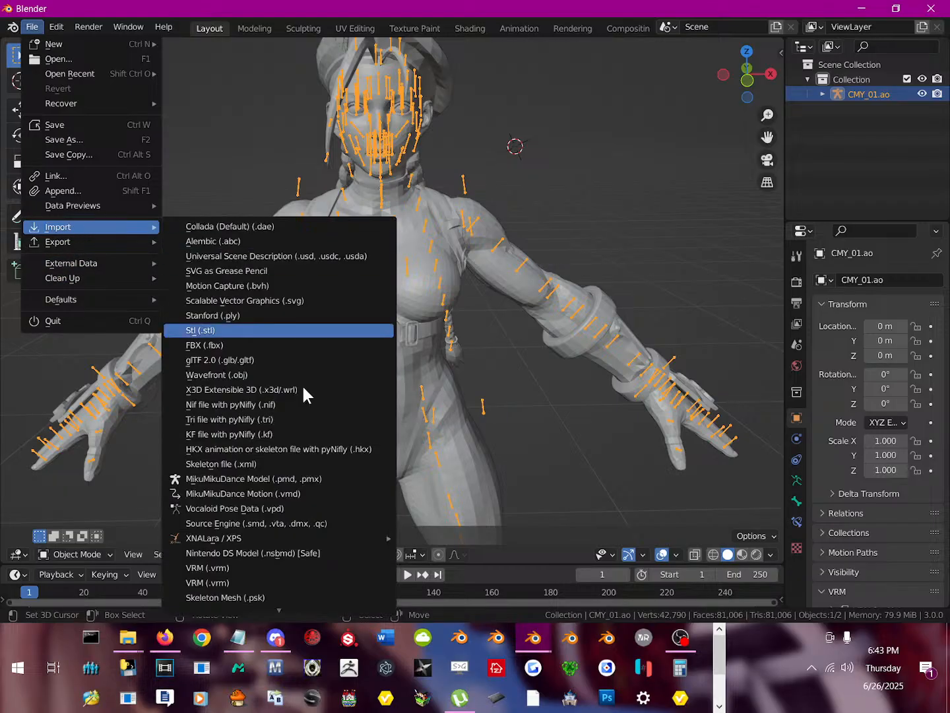
{"action": "left_click", "coordinate": [271, 598]}
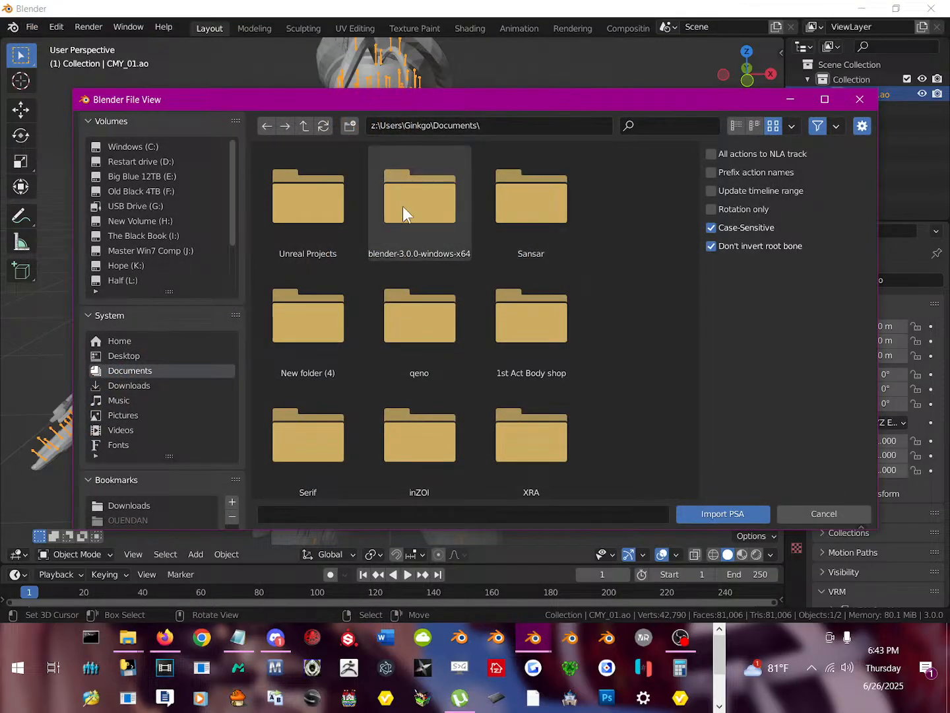
{"action": "scroll", "coordinate": [227, 478], "scroll_direction": "down", "scroll_amount": 8}
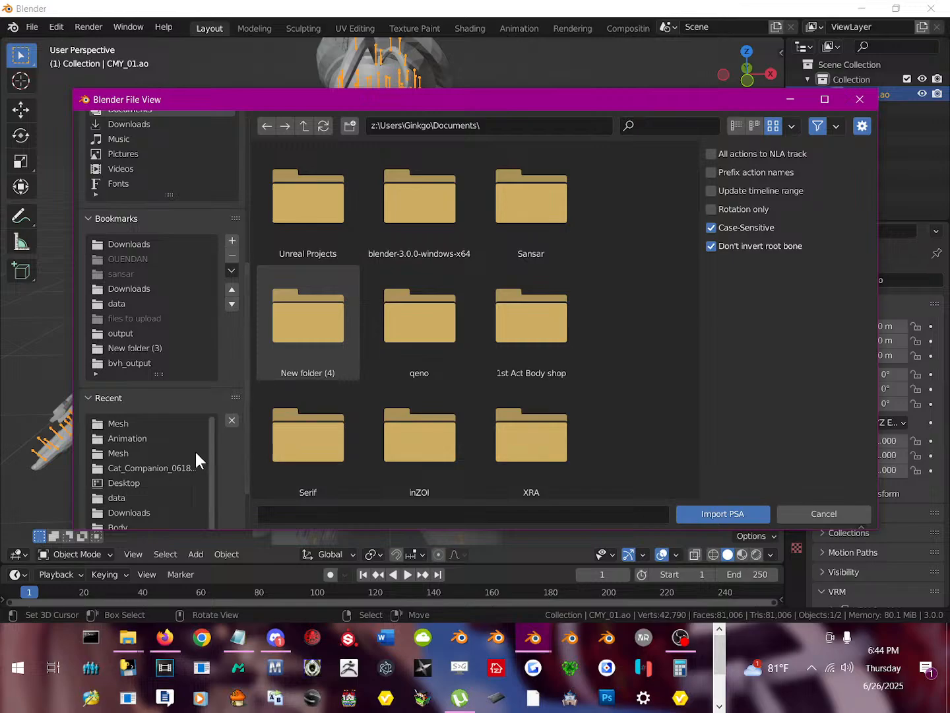
{"action": "left_click", "coordinate": [115, 423]}
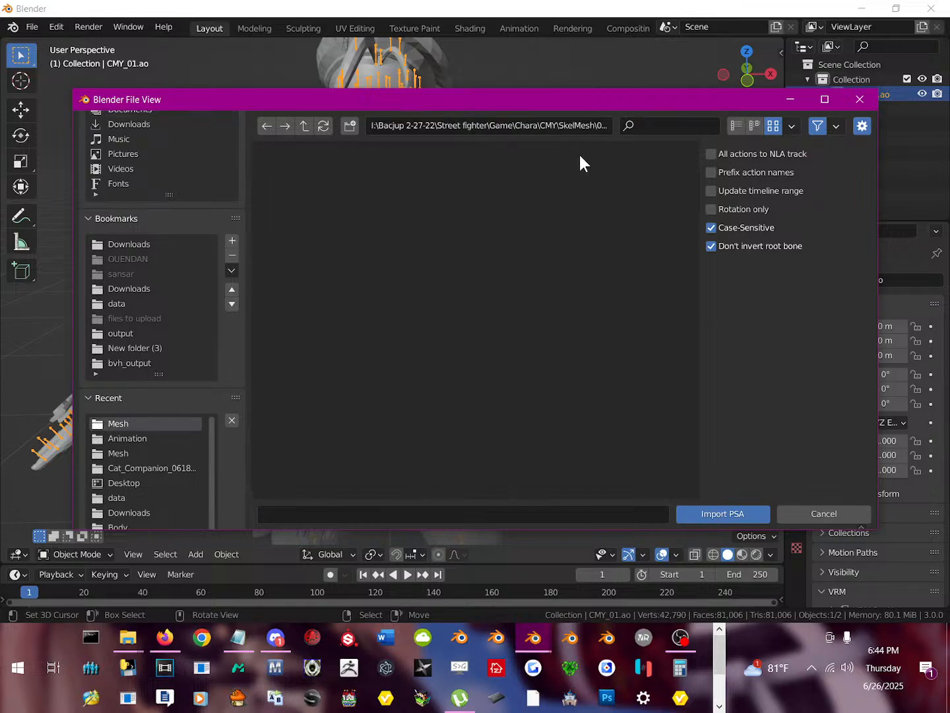
{"action": "left_click", "coordinate": [306, 124]}
{"action": "left_click", "coordinate": [306, 124]}
{"action": "left_click", "coordinate": [305, 124]}
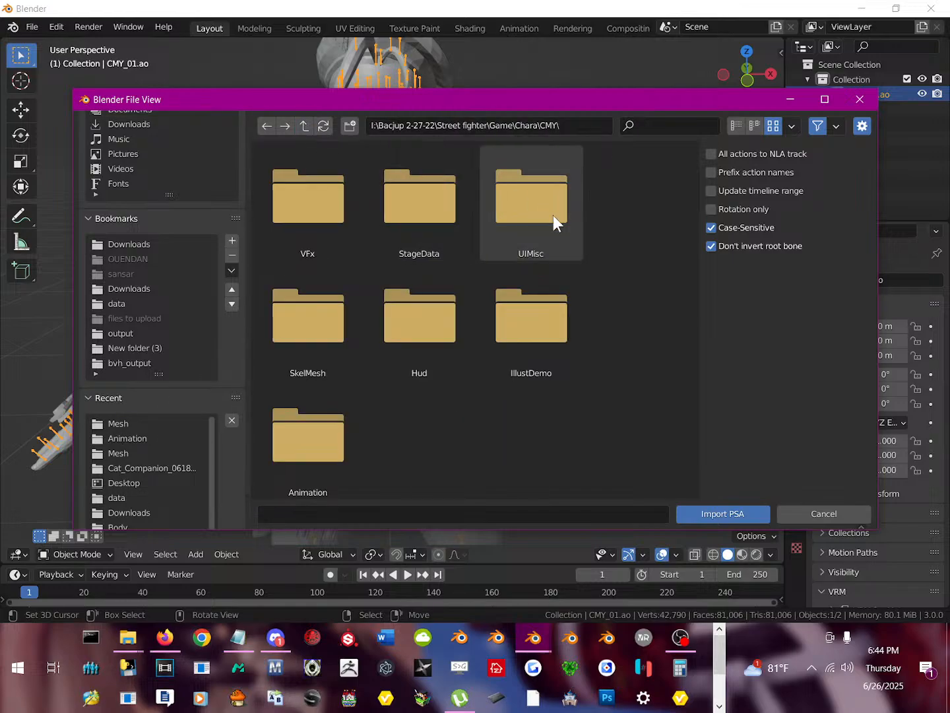
{"action": "left_click", "coordinate": [315, 460]}
{"action": "double_click", "coordinate": [315, 461]}
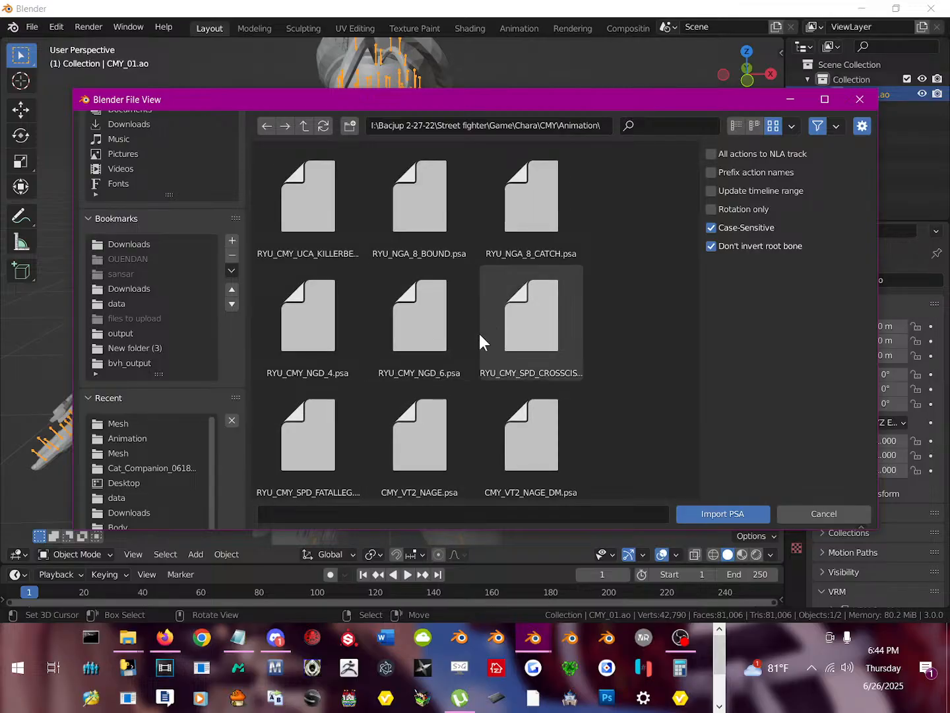
Show the animation files as a detailed vertical list and import CMY_DEM_WIN_01.psa onto the CMY_01 armature.
{"action": "scroll", "coordinate": [524, 355], "scroll_direction": "down", "scroll_amount": 2}
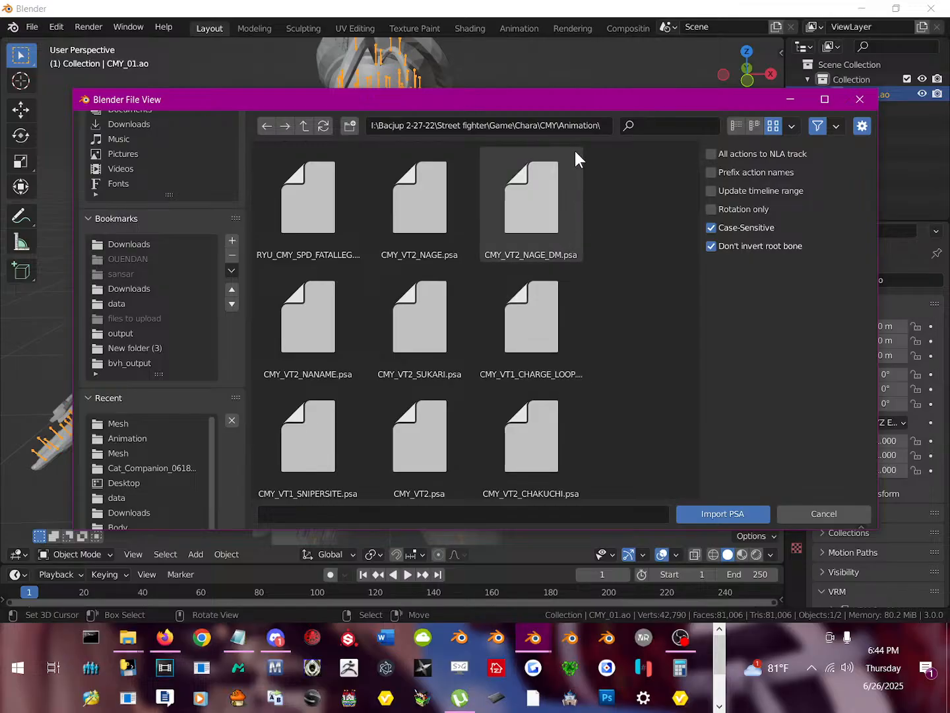
{"action": "left_click", "coordinate": [738, 125]}
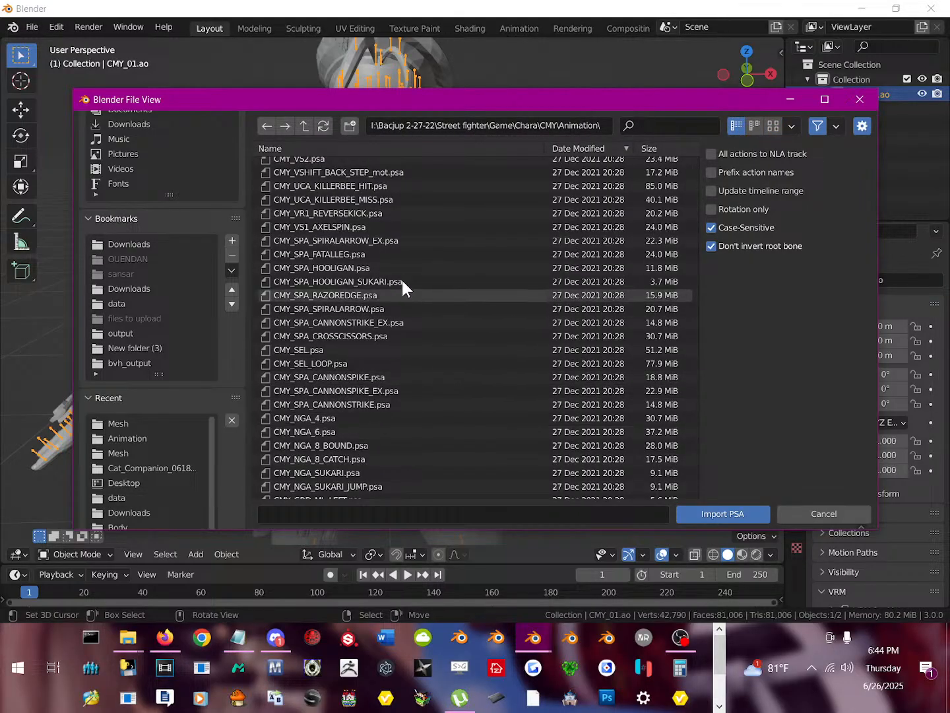
{"action": "scroll", "coordinate": [432, 215], "scroll_direction": "up", "scroll_amount": 2}
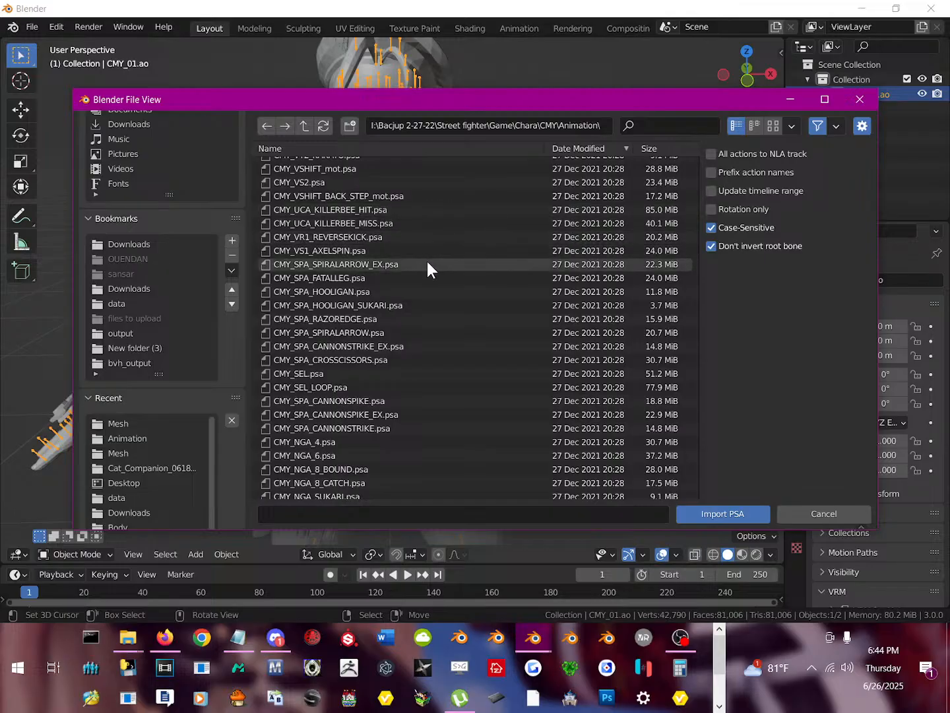
{"action": "scroll", "coordinate": [438, 390], "scroll_direction": "down", "scroll_amount": 20}
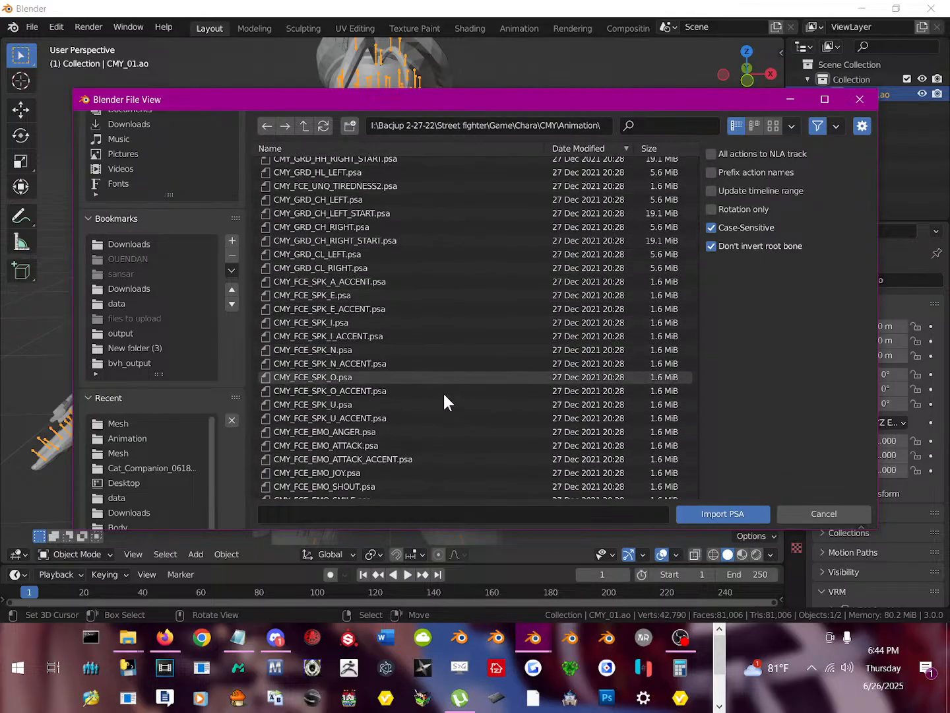
{"action": "scroll", "coordinate": [444, 395], "scroll_direction": "down", "scroll_amount": 10}
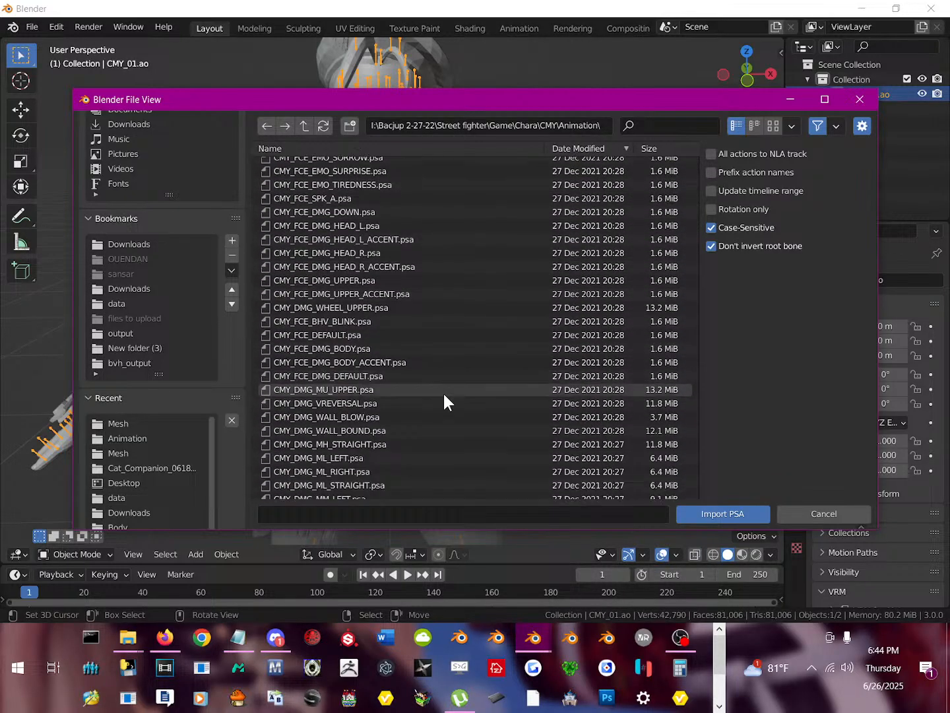
{"action": "scroll", "coordinate": [444, 399], "scroll_direction": "down", "scroll_amount": 20}
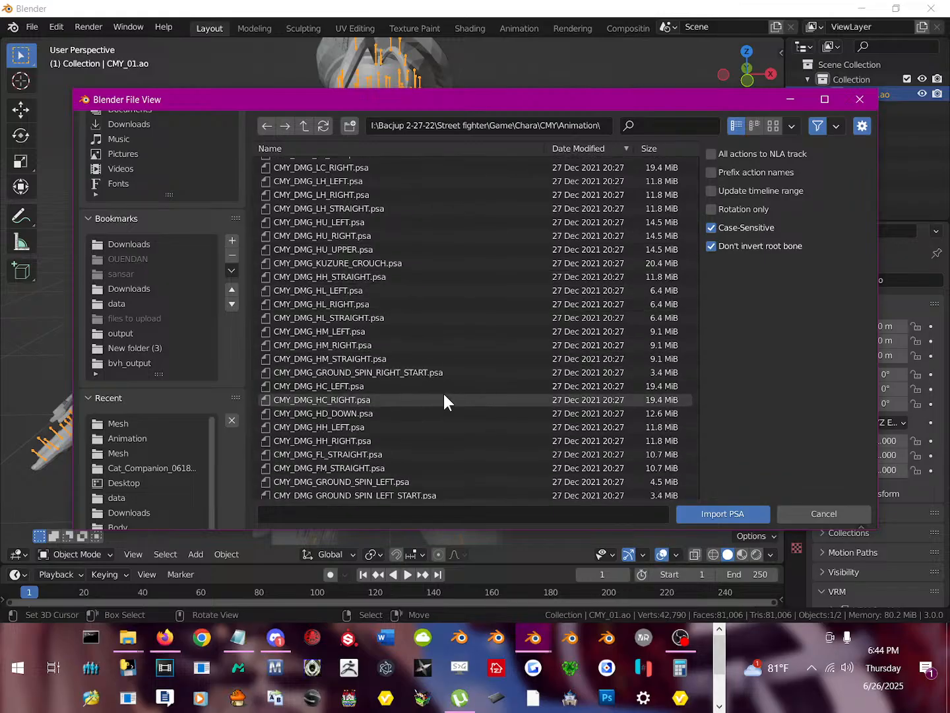
{"action": "scroll", "coordinate": [444, 400], "scroll_direction": "down", "scroll_amount": 8}
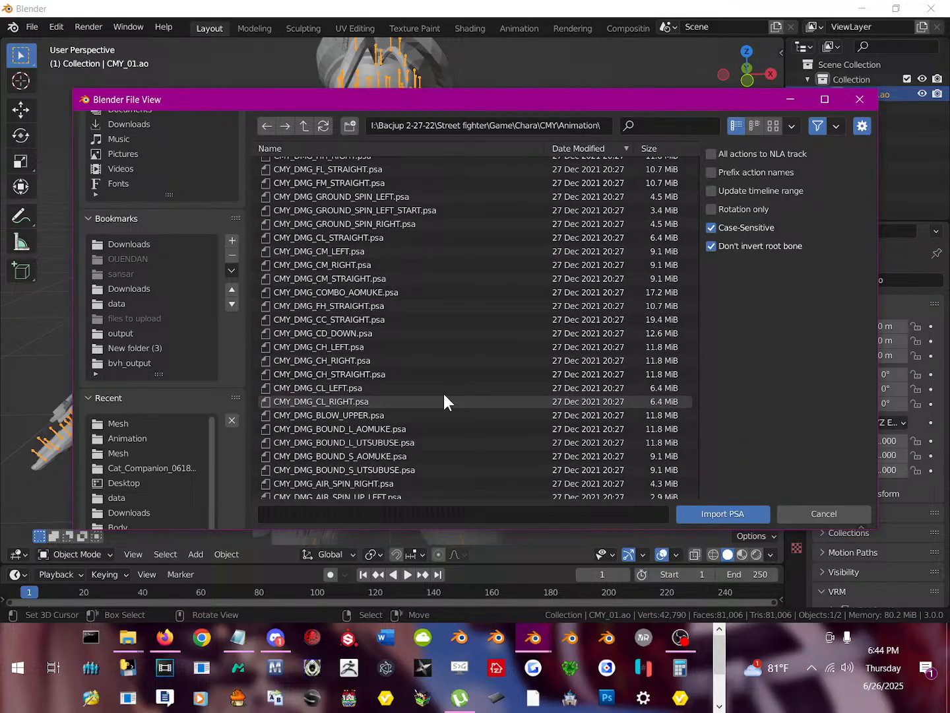
{"action": "scroll", "coordinate": [443, 400], "scroll_direction": "down", "scroll_amount": 5}
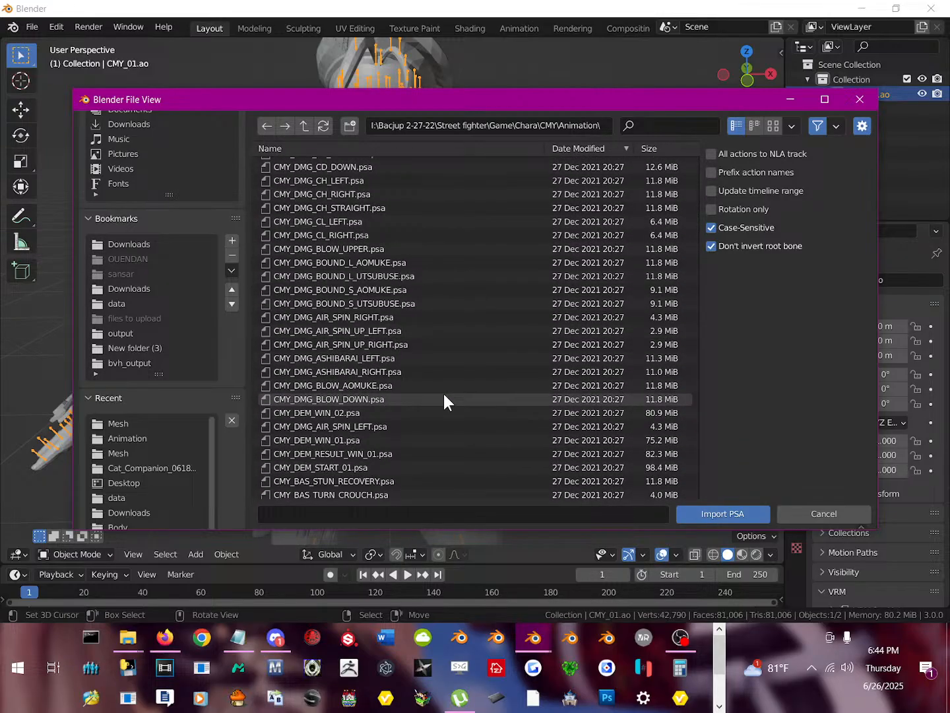
{"action": "scroll", "coordinate": [444, 396], "scroll_direction": "down", "scroll_amount": 2}
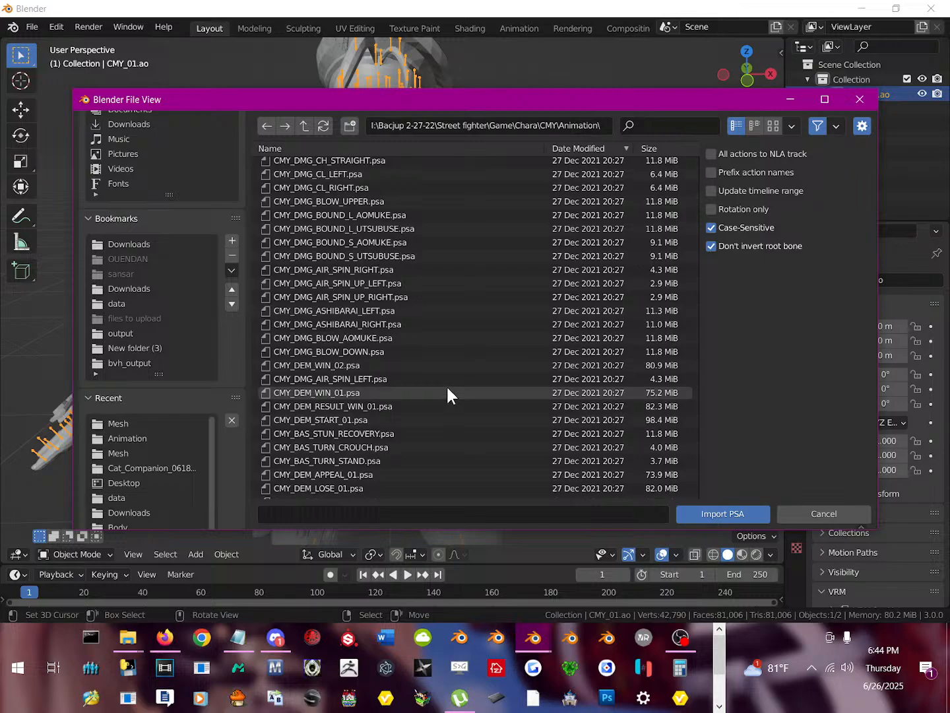
{"action": "double_click", "coordinate": [448, 392]}
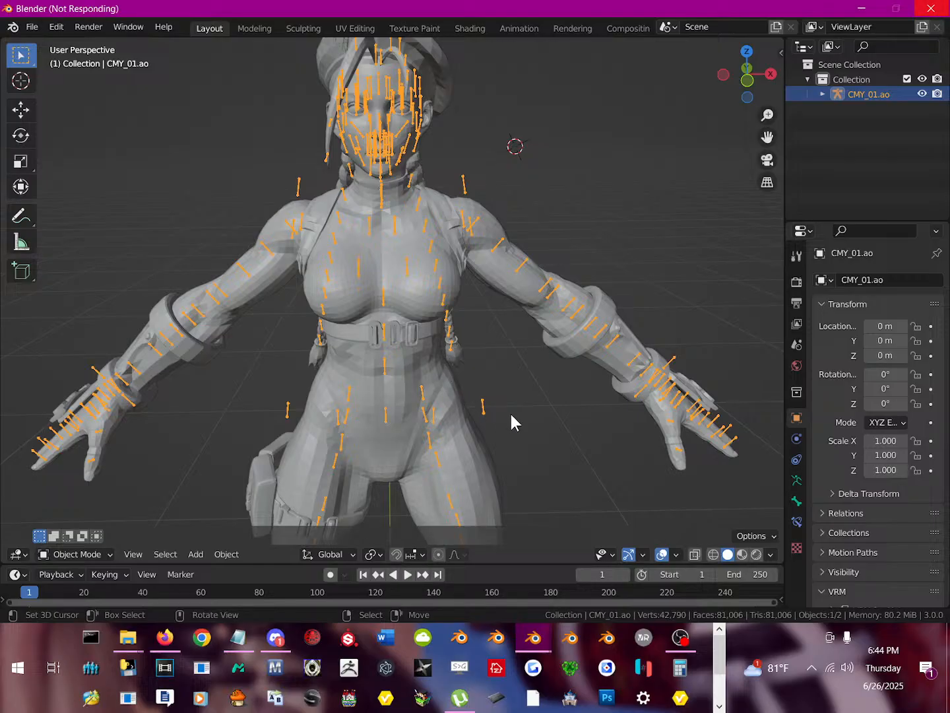
View the whole posed character from another side and play the imported win animation.
{"action": "scroll", "coordinate": [511, 413], "scroll_direction": "down", "scroll_amount": 8}
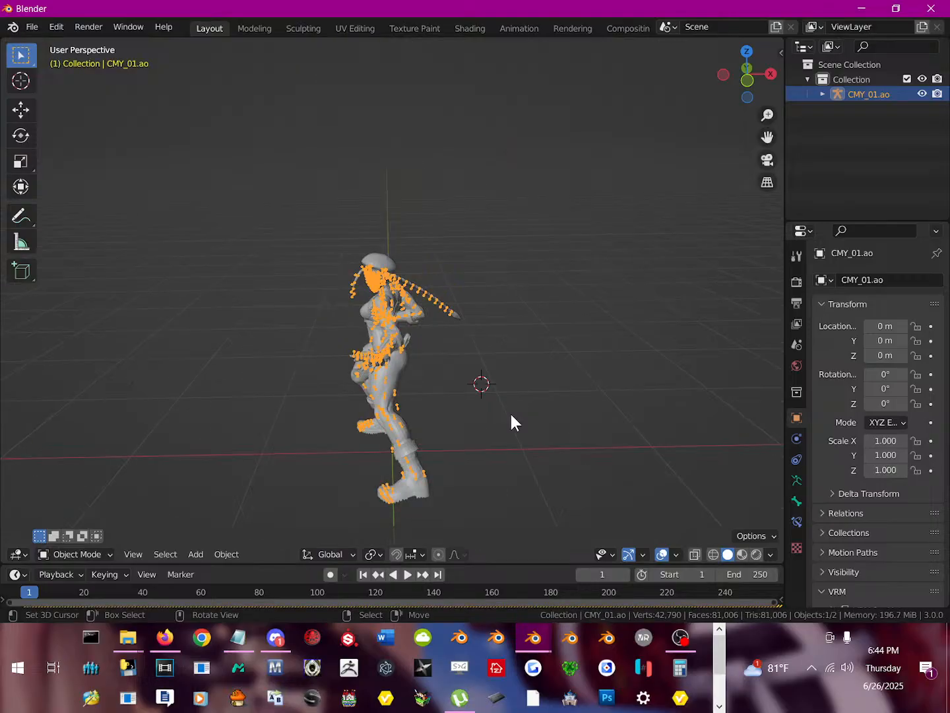
{"action": "middle_click_drag", "start_coordinate": [385, 452], "coordinate": [483, 426]}
{"action": "left_click", "coordinate": [407, 575]}
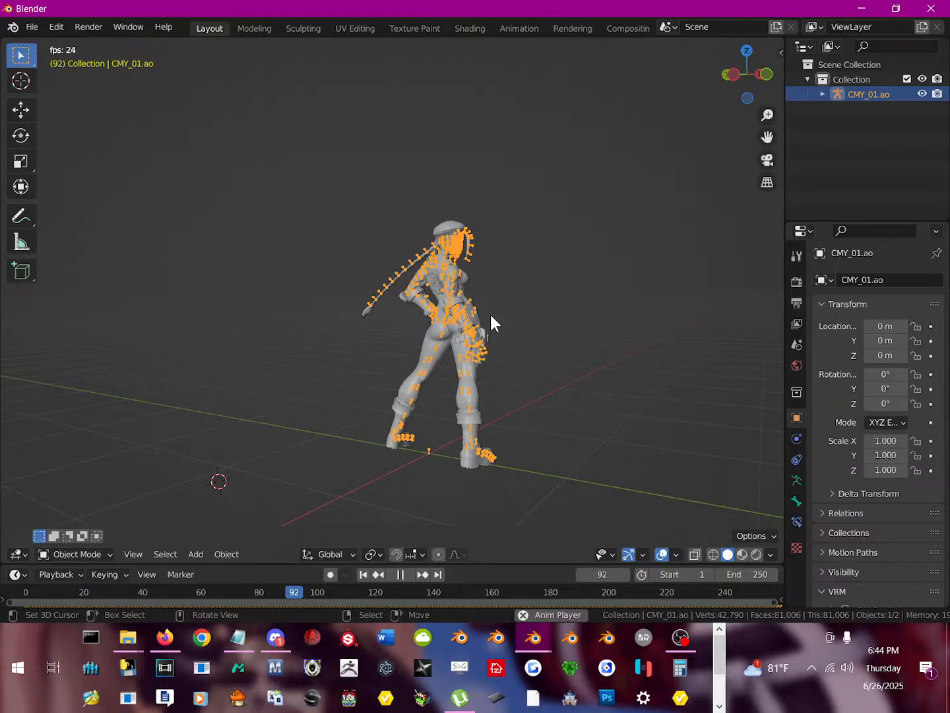
Stop the win animation, enlarge the timeline, go to frame 0 and fit all keyframes in the timeline view.
{"action": "left_click", "coordinate": [400, 575]}
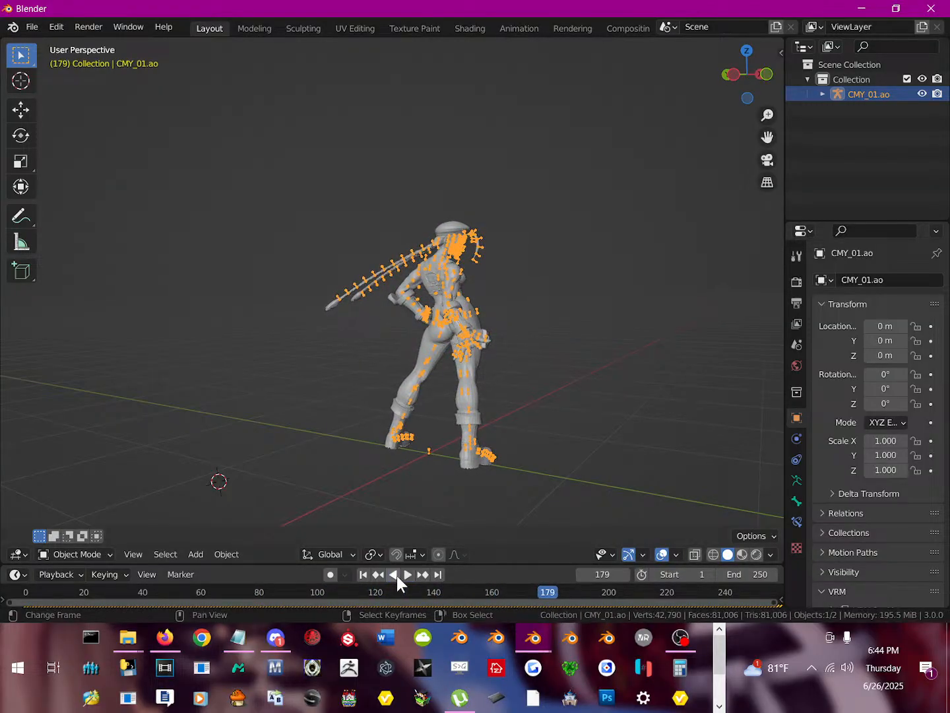
{"action": "left_click", "coordinate": [359, 573]}
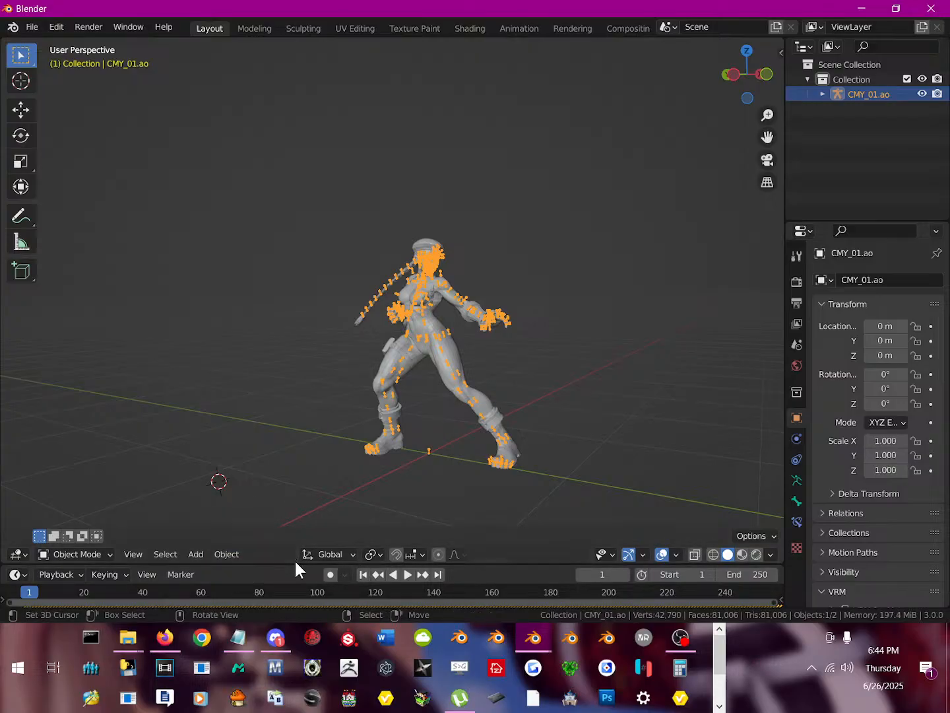
{"action": "left_click_drag", "start_coordinate": [294, 564], "coordinate": [310, 445]}
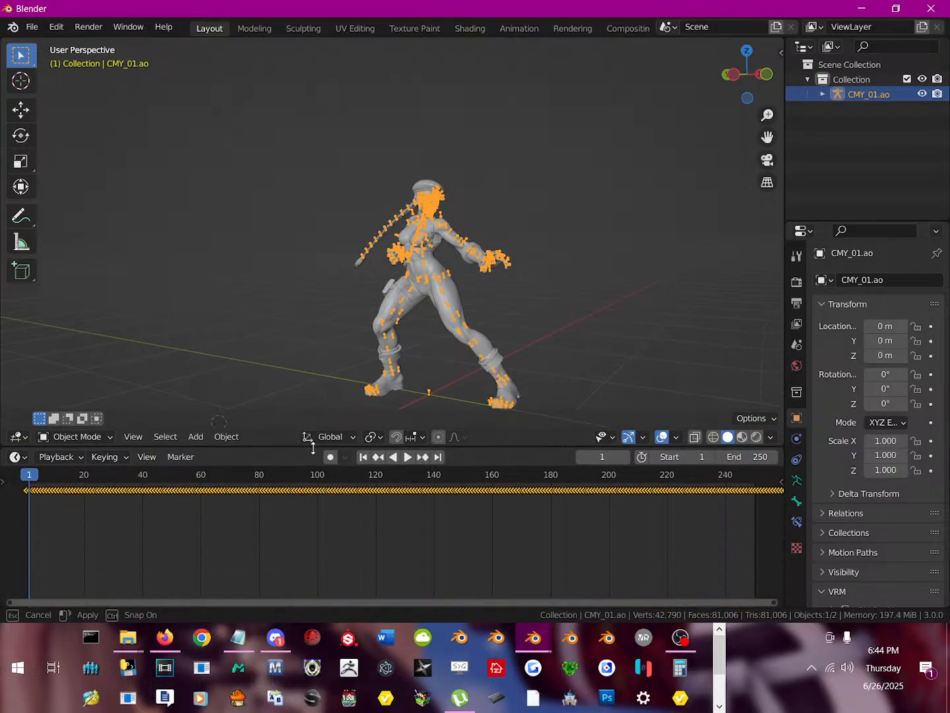
{"action": "left_click", "coordinate": [19, 472]}
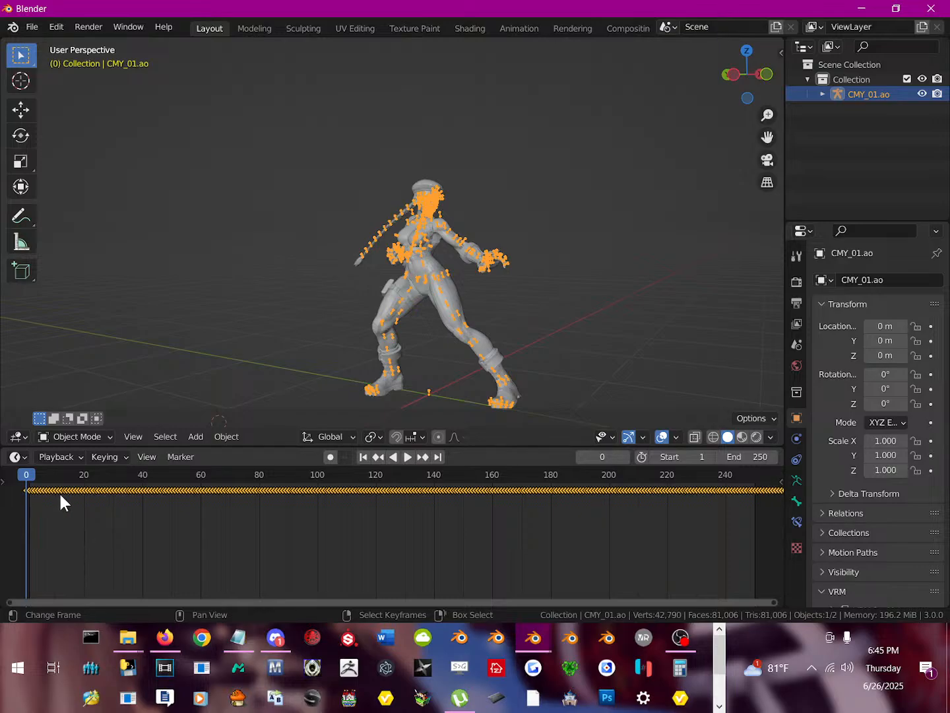
{"action": "key", "text": "Home"}
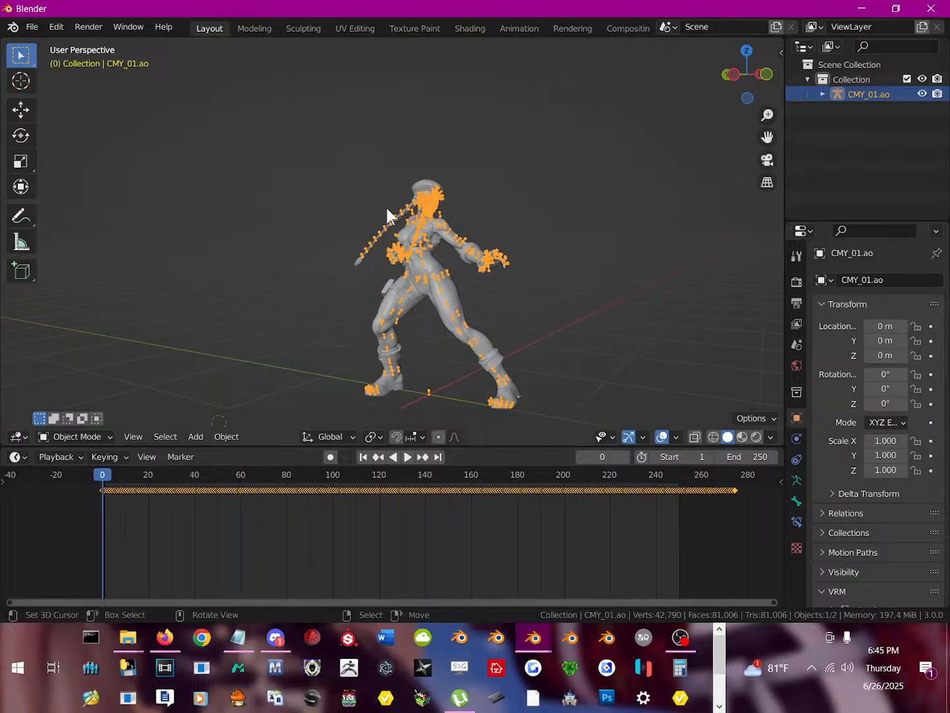
Switch the armature to Pose Mode and clear the rotation and location of all its bones.
{"action": "left_click", "coordinate": [90, 436]}
{"action": "left_click", "coordinate": [70, 437]}
{"action": "left_click", "coordinate": [79, 388]}
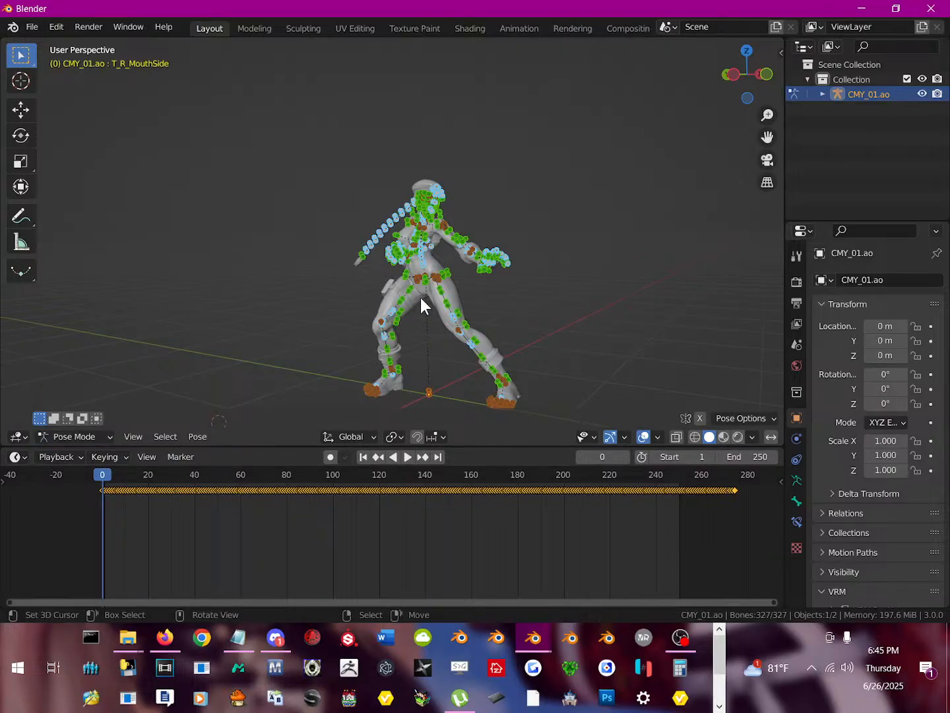
{"action": "key", "text": "alt+r"}
{"action": "key", "text": "alt+g"}
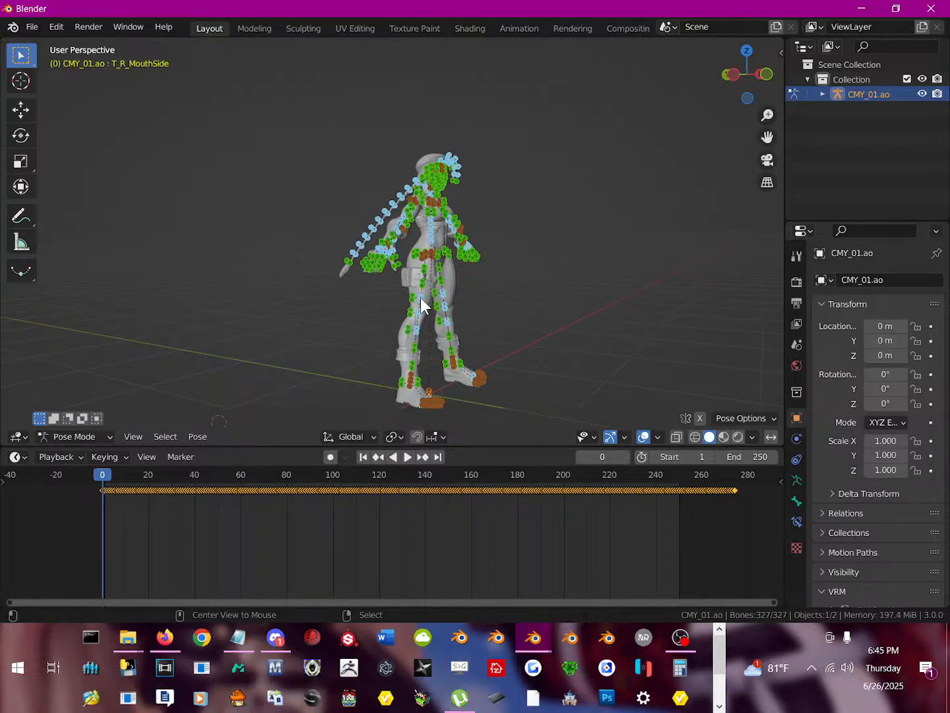
Test-rotate the b_R_ShoulderFHelper bone at the character's right shoulder, cancel the rotation and hide the bone.
{"action": "middle_click_drag", "start_coordinate": [420, 298], "coordinate": [388, 301]}
{"action": "scroll", "coordinate": [388, 301], "scroll_direction": "up", "scroll_amount": 4}
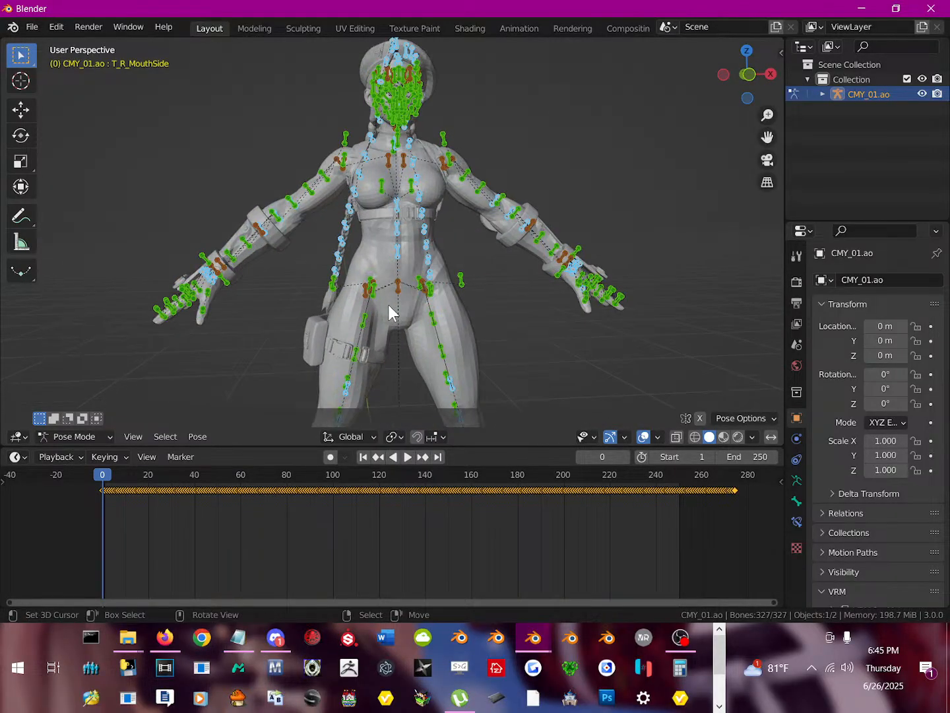
{"action": "scroll", "coordinate": [390, 305], "scroll_direction": "up", "scroll_amount": 2}
{"action": "middle_click_drag", "start_coordinate": [395, 215], "coordinate": [412, 291], "text": "shift"}
{"action": "scroll", "coordinate": [412, 291], "scroll_direction": "up", "scroll_amount": 1}
{"action": "scroll", "coordinate": [405, 291], "scroll_direction": "down", "scroll_amount": 1}
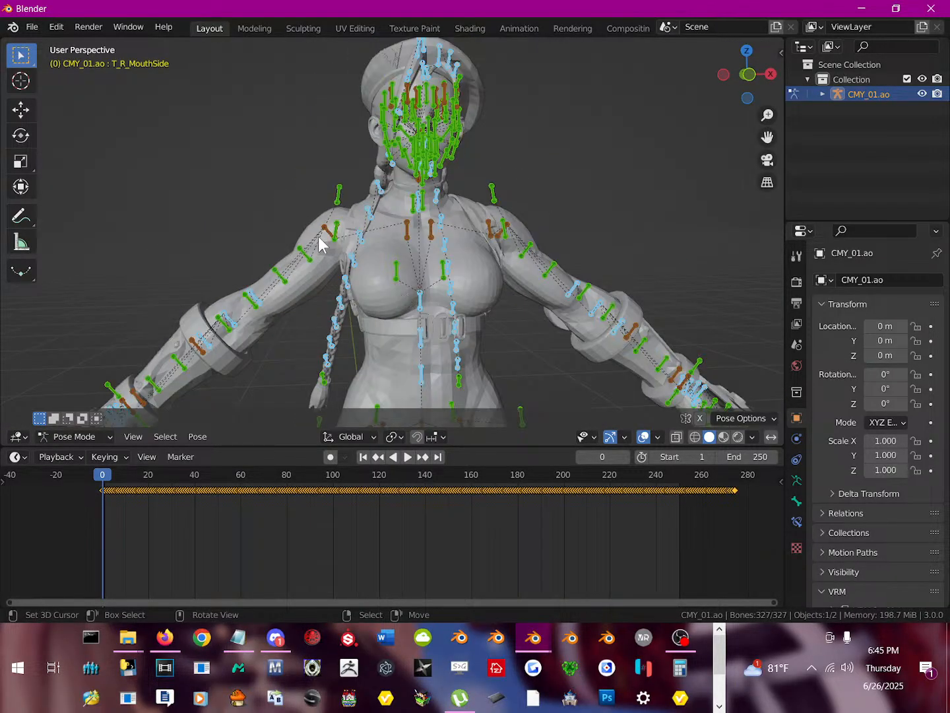
{"action": "left_click", "coordinate": [336, 218]}
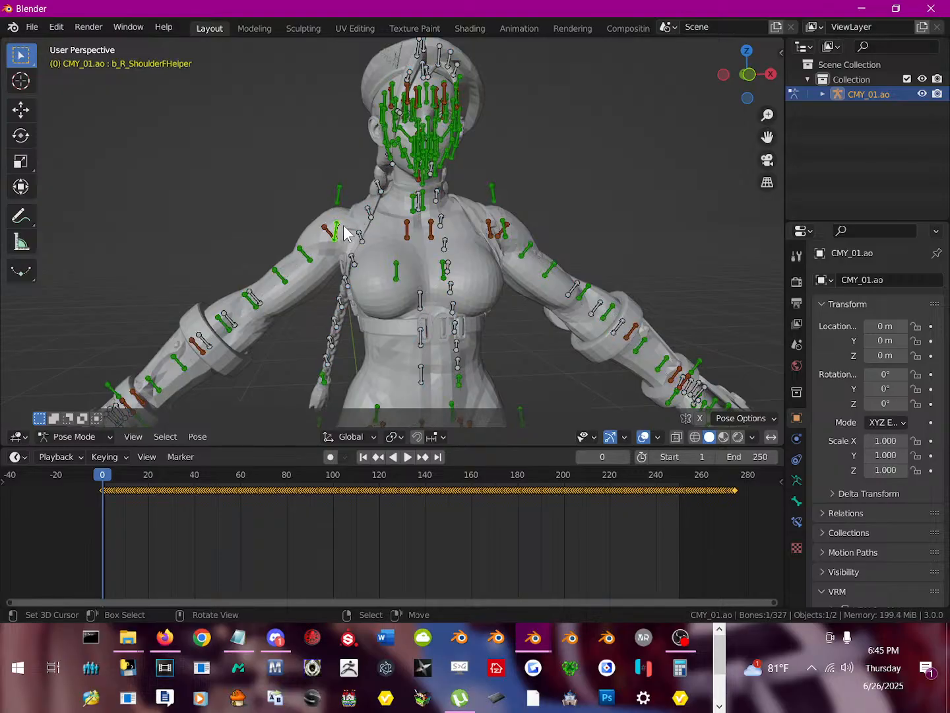
{"action": "key", "text": "r"}
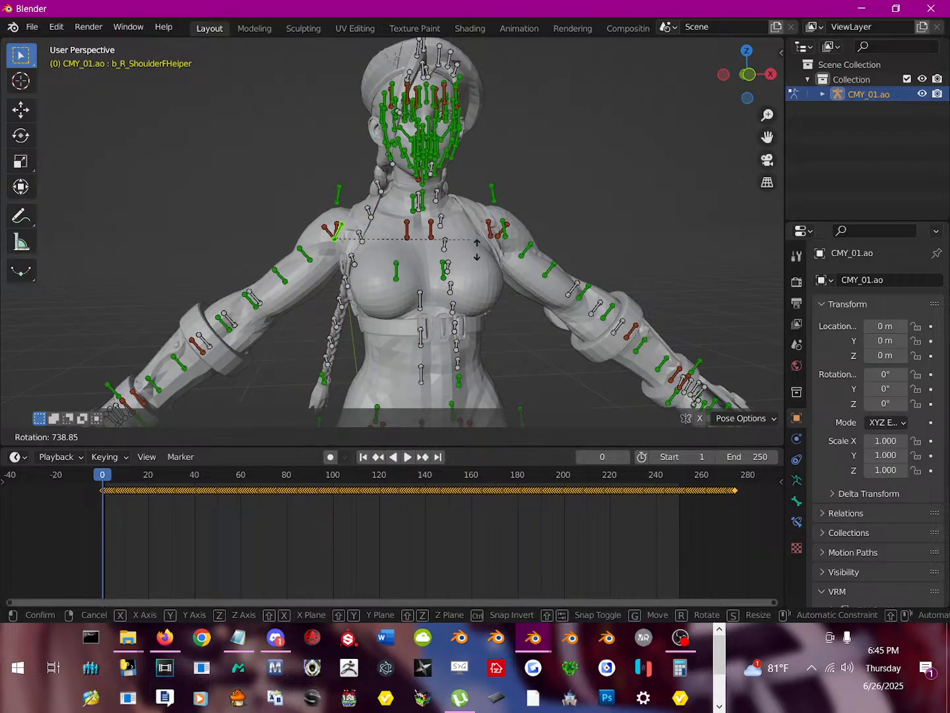
{"action": "right_click", "coordinate": [482, 326]}
{"action": "key", "text": "h"}
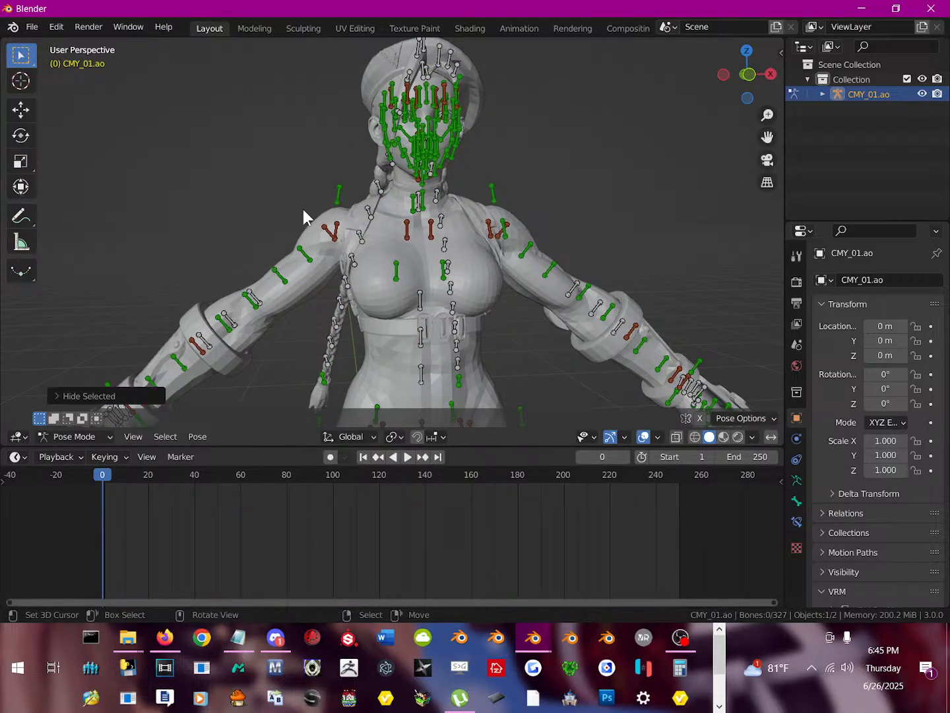
Test-rotate the b_R_ShoulderBHelper bone, cancel the rotation and hide the bone.
{"action": "left_click", "coordinate": [336, 235]}
{"action": "key", "text": "t"}
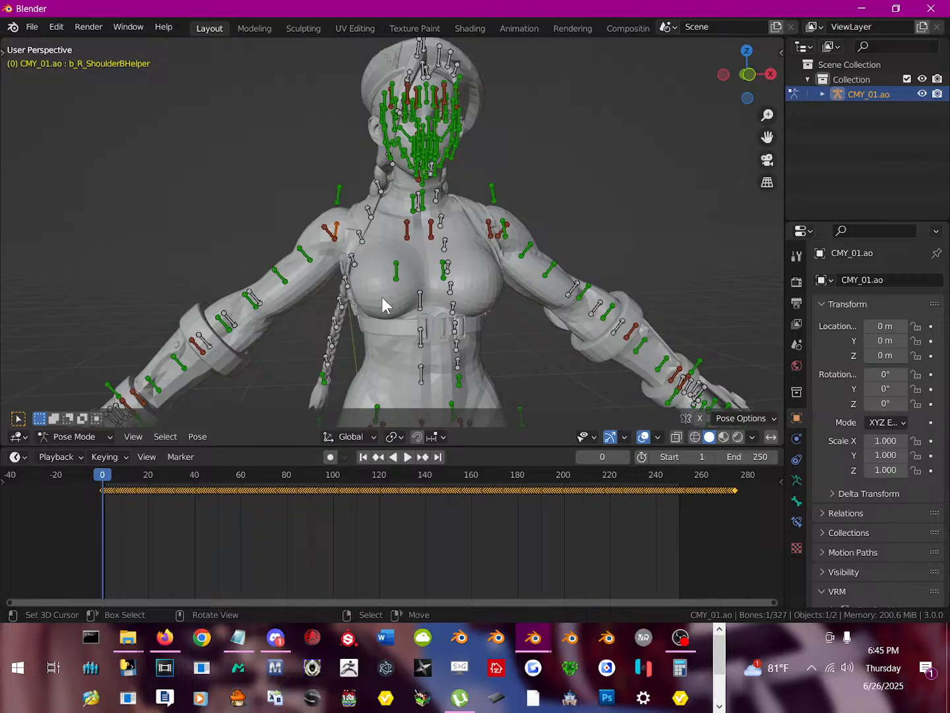
{"action": "key", "text": "r"}
{"action": "right_click", "coordinate": [400, 264]}
{"action": "key", "text": "h"}
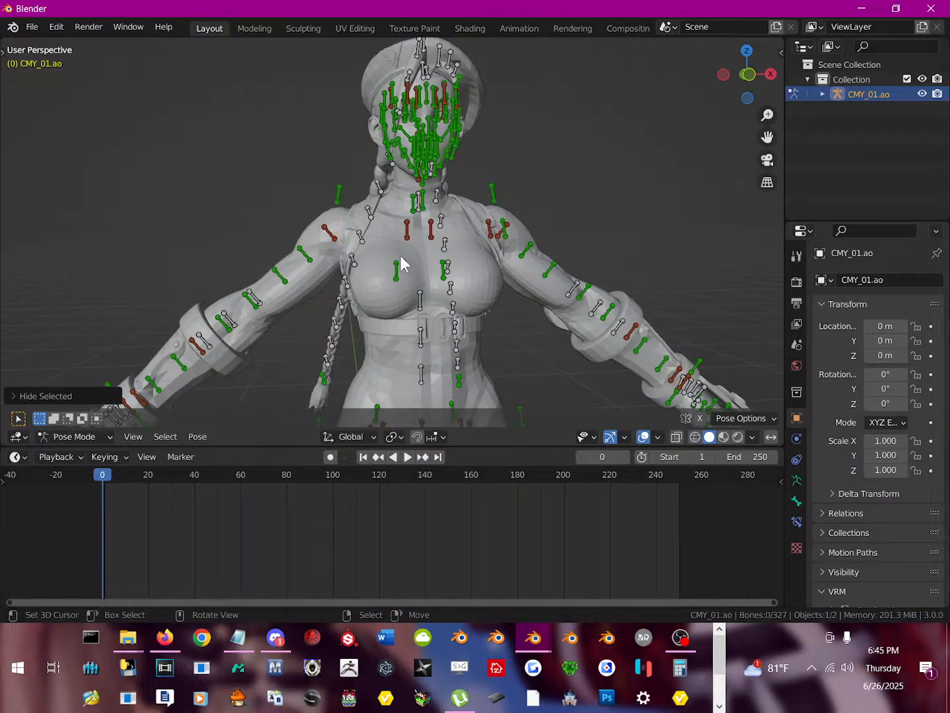
Rotate the b_R_Arm1 bone upward until the character's right arm is stretched out horizontally.
{"action": "left_click", "coordinate": [336, 235]}
{"action": "key", "text": "r"}
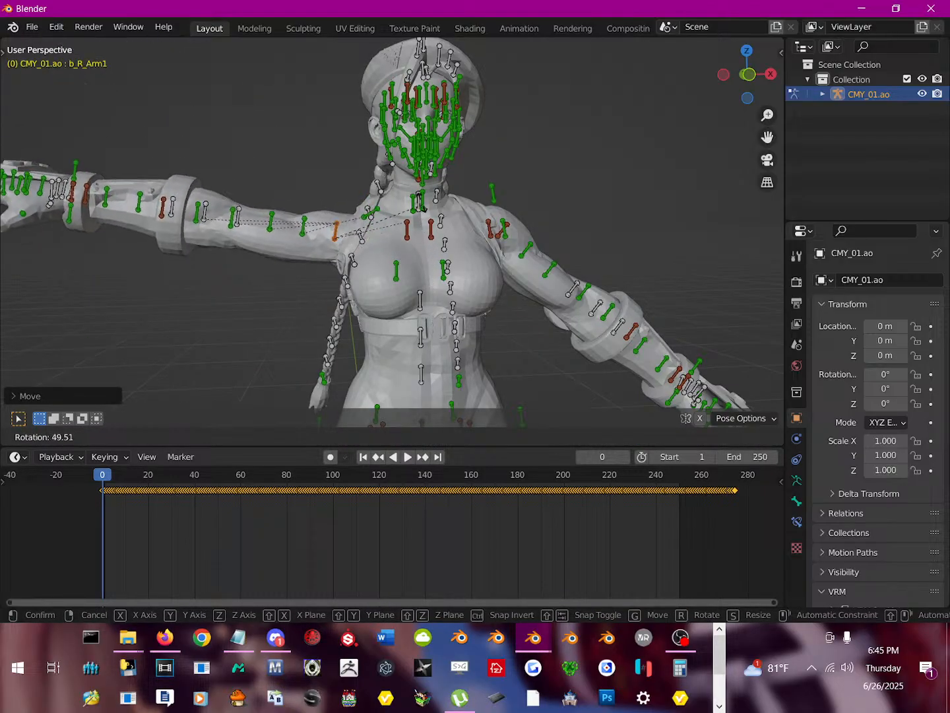
{"action": "left_click", "coordinate": [414, 193]}
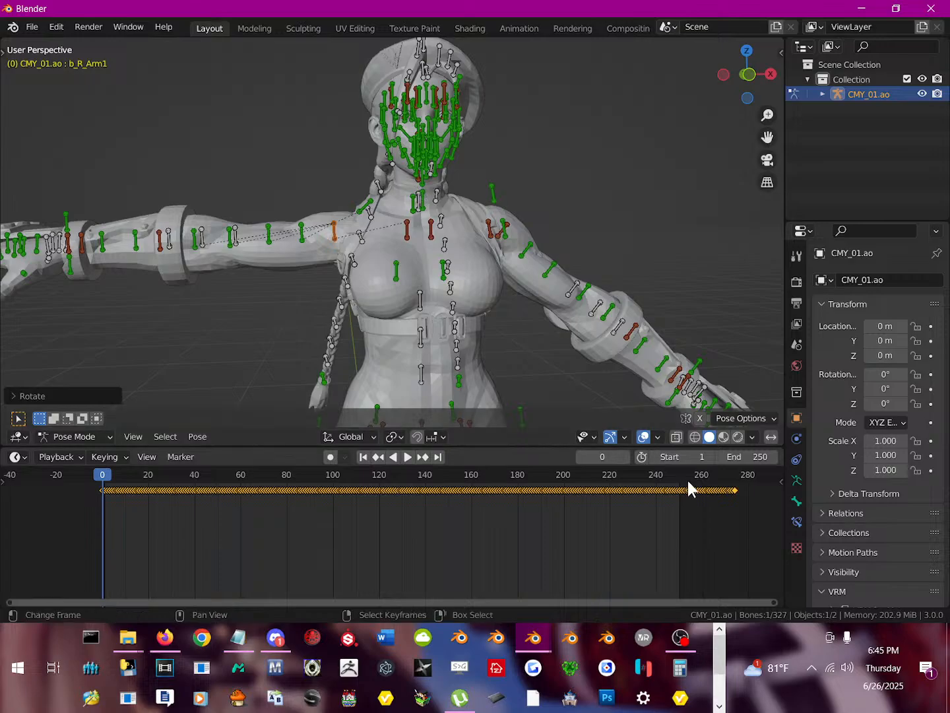
{"action": "key", "text": "ctrl+z"}
{"action": "key", "text": "ctrl+shift+z"}
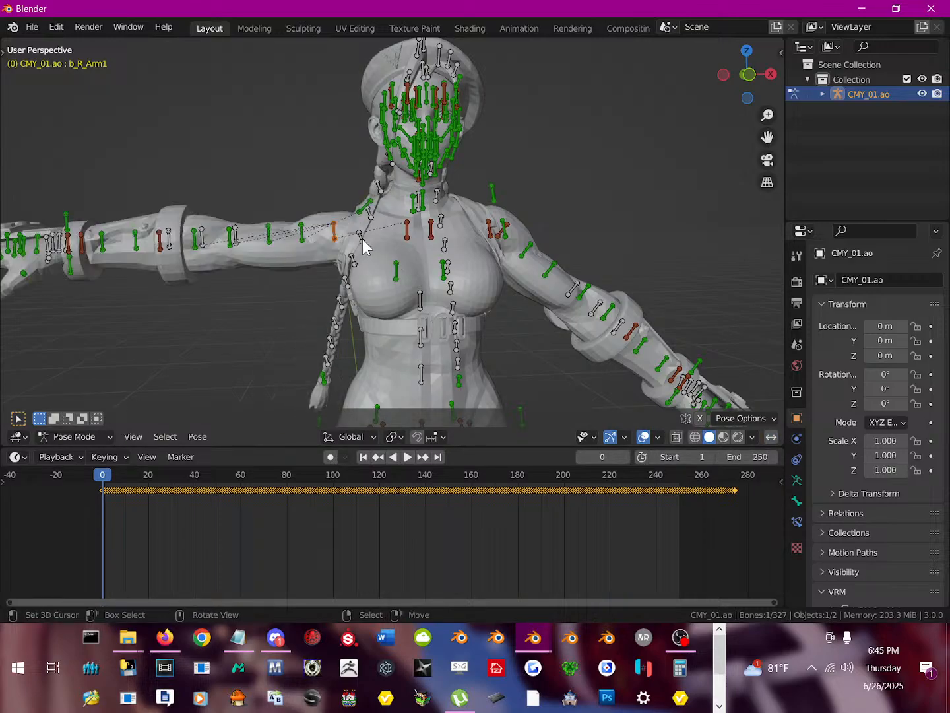
{"action": "left_click", "coordinate": [491, 229]}
{"action": "key", "text": "r"}
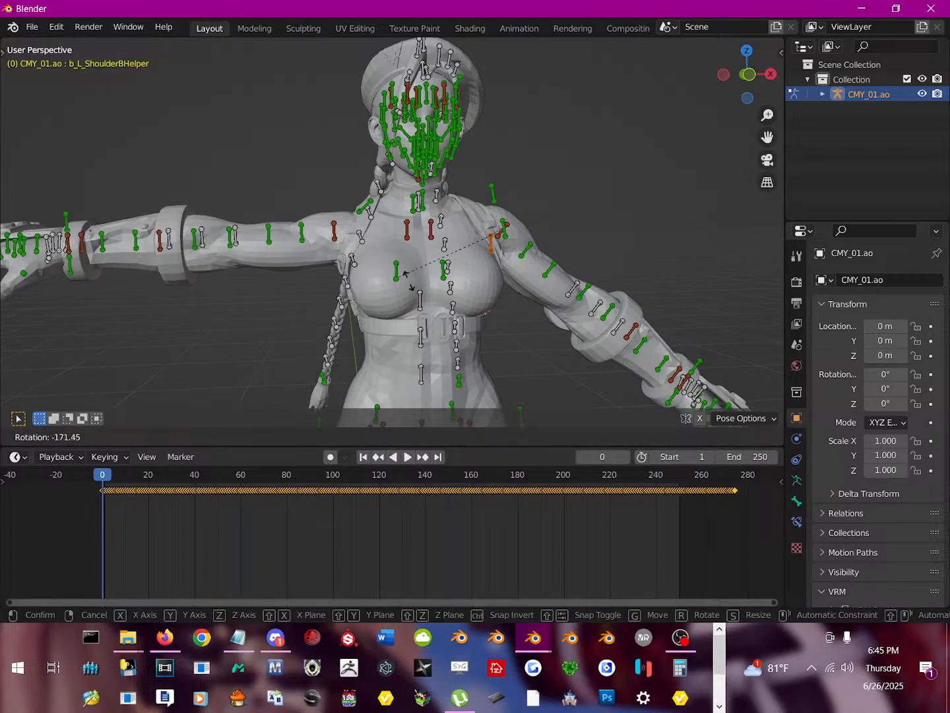
{"action": "key", "text": "Escape"}
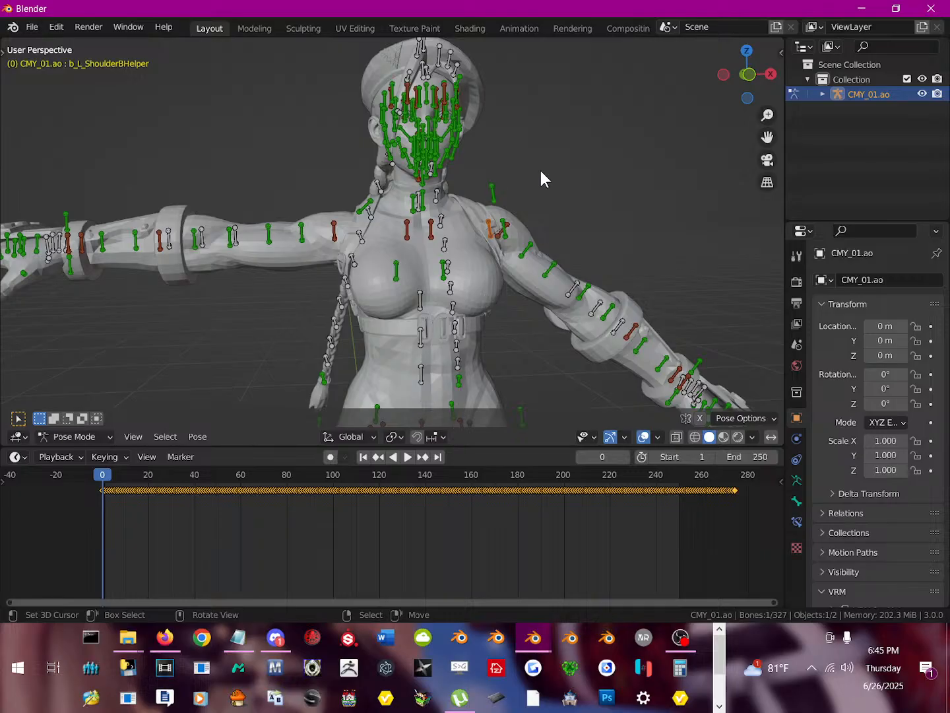
Rotate the b_L_Arm1 bone upward until the character's left arm is stretched out horizontally.
{"action": "scroll", "coordinate": [469, 251], "scroll_direction": "down", "scroll_amount": 5}
{"action": "scroll", "coordinate": [469, 256], "scroll_direction": "up", "scroll_amount": 6}
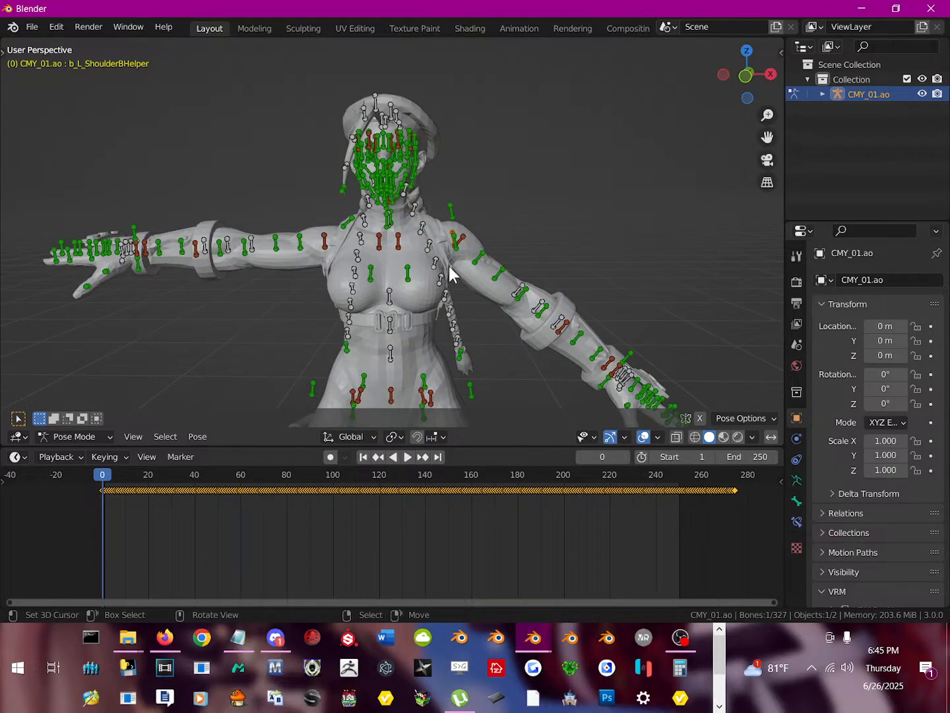
{"action": "left_click", "coordinate": [508, 254]}
{"action": "key", "text": "r"}
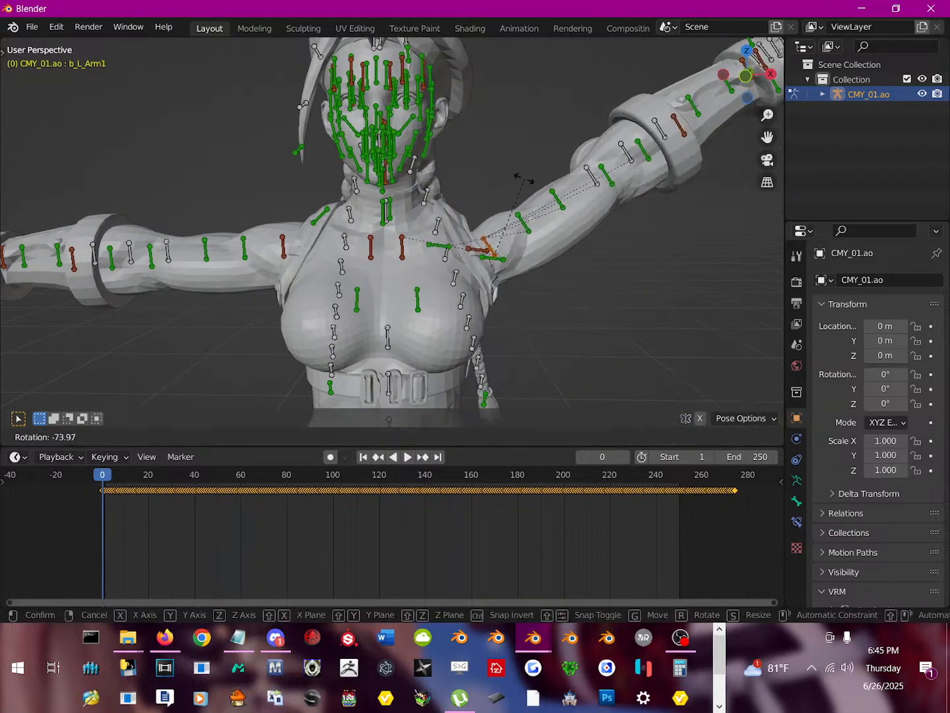
{"action": "left_click", "coordinate": [546, 214]}
Test-rotate and hide the left shoulder helper bones b_L_ShoulderFHelper and b_L_ShoulderArm1Helper.
{"action": "left_click", "coordinate": [493, 259]}
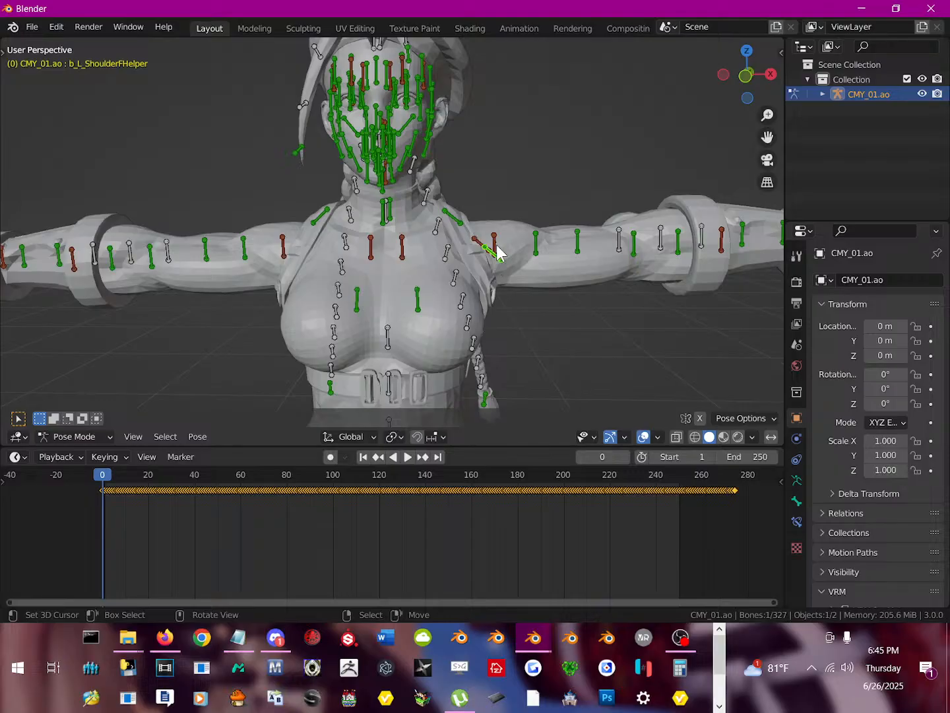
{"action": "key", "text": "r"}
{"action": "left_click", "coordinate": [564, 275]}
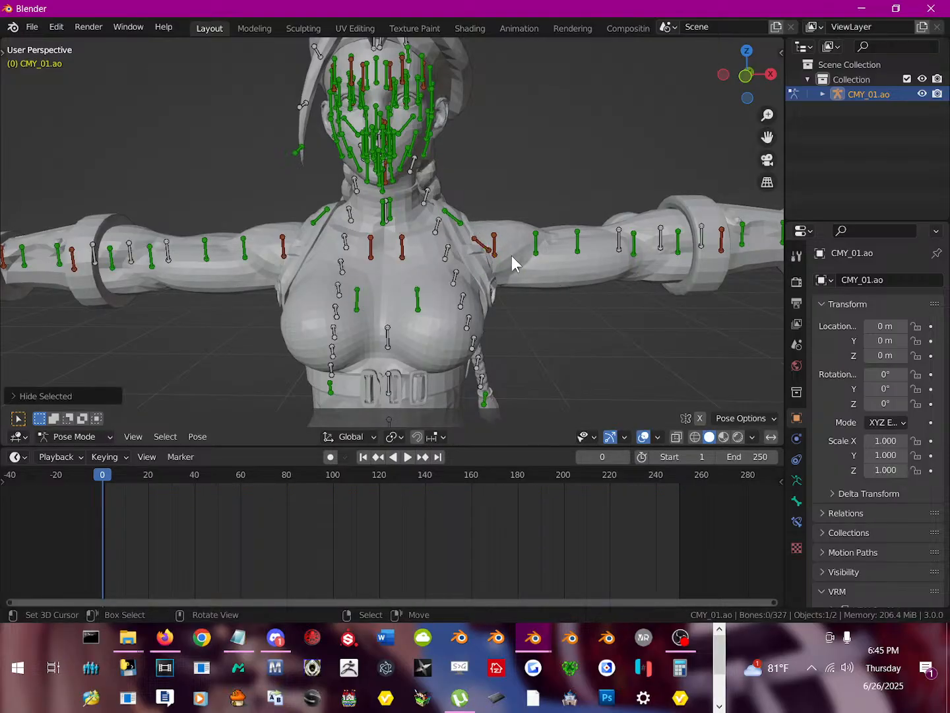
{"action": "left_click", "coordinate": [537, 245]}
{"action": "key", "text": "r"}
{"action": "left_click", "coordinate": [593, 272]}
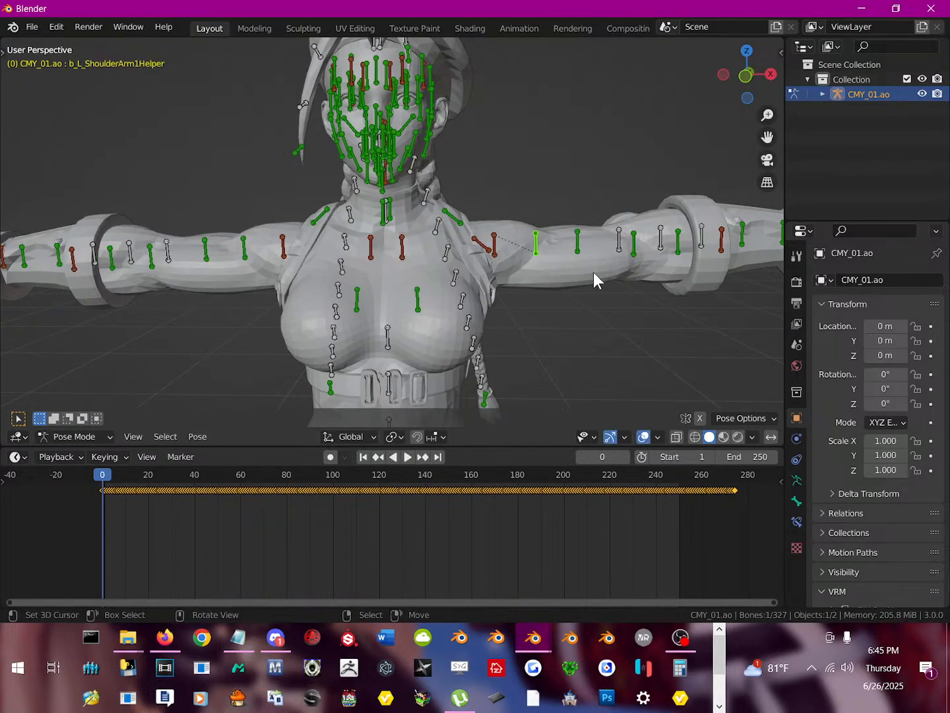
{"action": "key", "text": "h"}
Test-rotate and hide the next helper bone along the left upper arm and the b_L_ElbowFUHelper bone.
{"action": "middle_click_drag", "start_coordinate": [588, 264], "coordinate": [465, 270]}
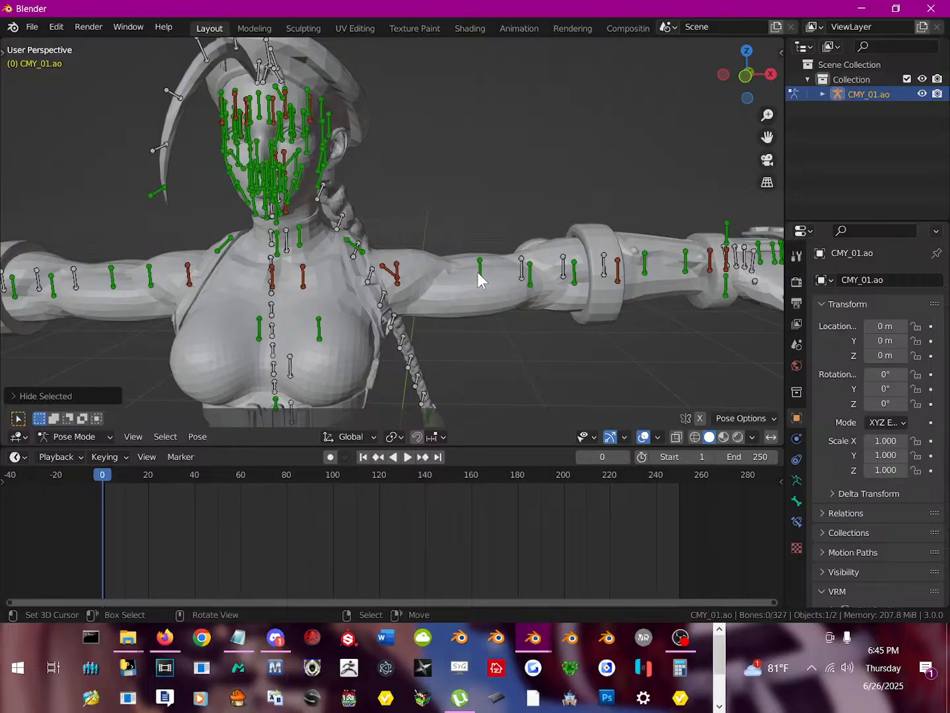
{"action": "left_click", "coordinate": [478, 272]}
{"action": "key", "text": "r"}
{"action": "right_click", "coordinate": [523, 297]}
{"action": "key", "text": "h"}
{"action": "left_click", "coordinate": [529, 276]}
{"action": "key", "text": "r"}
{"action": "right_click", "coordinate": [572, 277]}
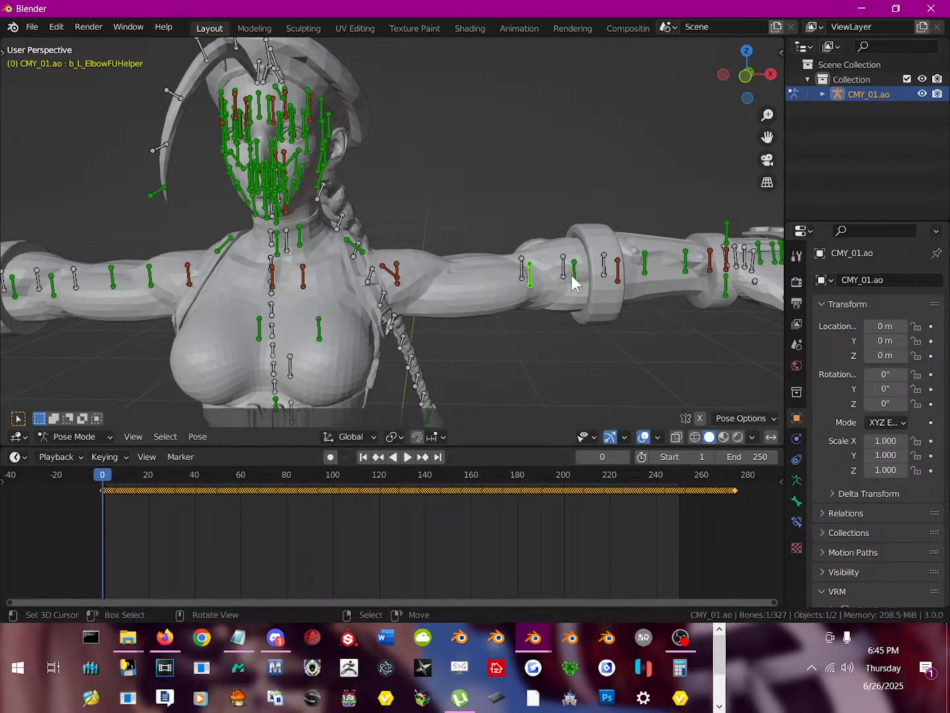
{"action": "key", "text": "h"}
Test-rotate and hide the helper bones b_L_ShoulderArm3Helper and b_L_ElbowFHelper near the left elbow.
{"action": "left_click", "coordinate": [522, 267]}
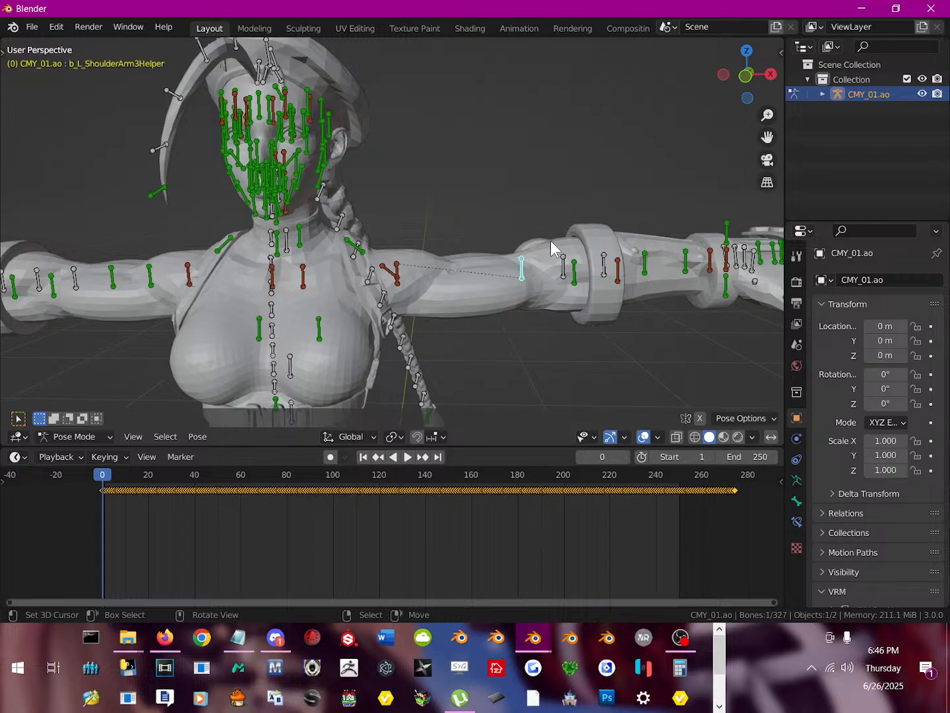
{"action": "key", "text": "r"}
{"action": "right_click", "coordinate": [557, 297]}
{"action": "key", "text": "h"}
{"action": "middle_click_drag", "start_coordinate": [535, 306], "coordinate": [503, 266], "text": "shift"}
{"action": "left_click", "coordinate": [520, 217]}
{"action": "key", "text": "r"}
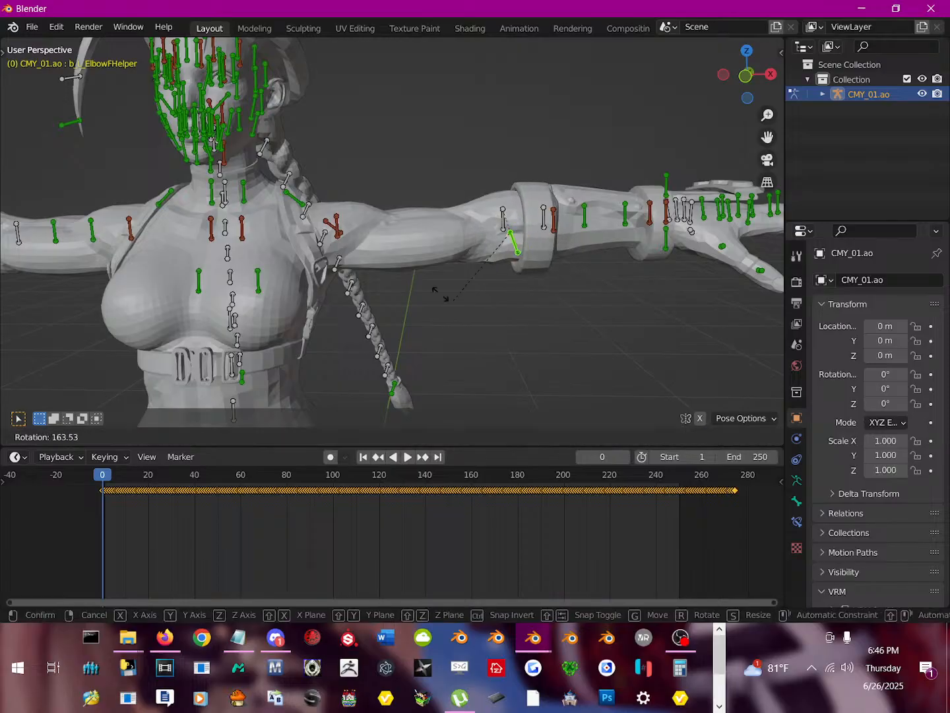
{"action": "right_click", "coordinate": [566, 243]}
{"action": "key", "text": "h"}
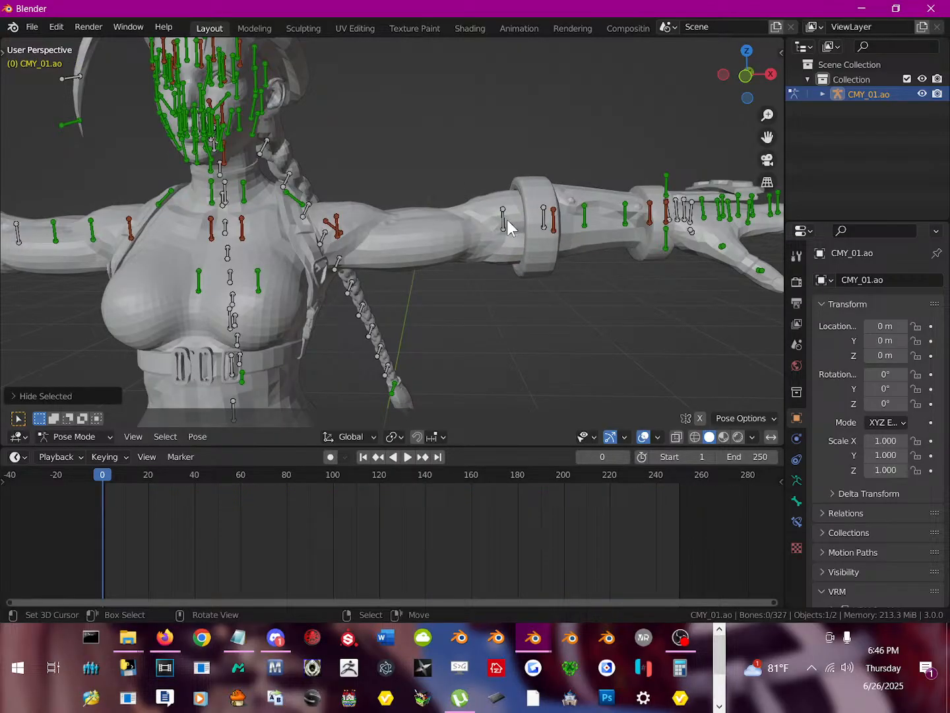
Test-rotate the b_L_ElbowHelper bone, cancel the rotation and hide the bone.
{"action": "left_click", "coordinate": [504, 220]}
{"action": "key", "text": "r"}
{"action": "right_click", "coordinate": [568, 248]}
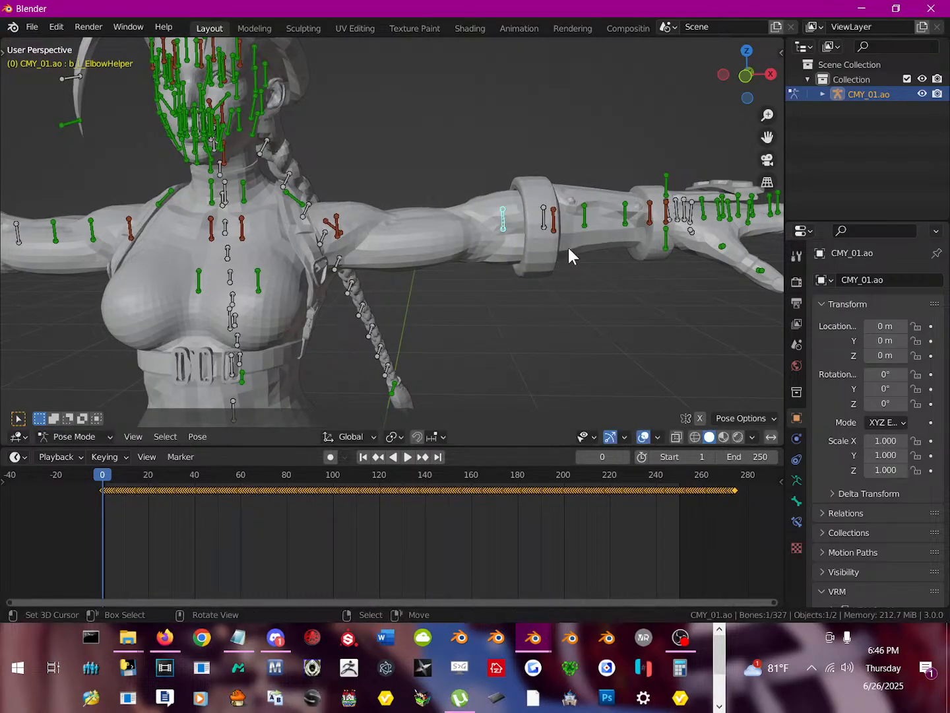
{"action": "key", "text": "h"}
Try rotating the b_L_Arm2 bone to check how the left elbow bends.
{"action": "left_click", "coordinate": [505, 221]}
{"action": "key", "text": "r"}
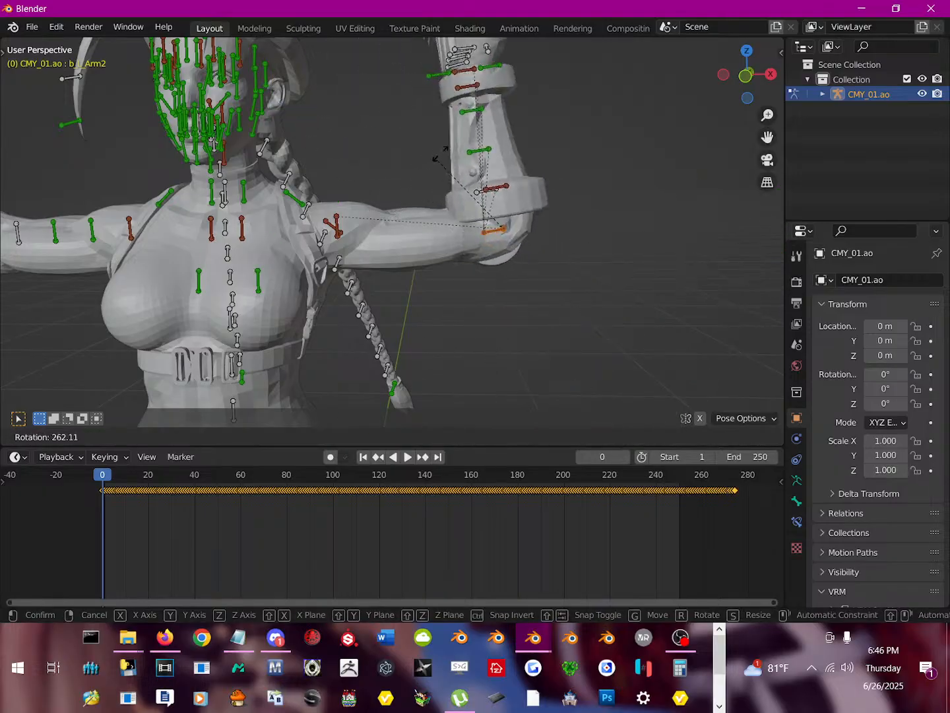
{"action": "right_click", "coordinate": [553, 232]}
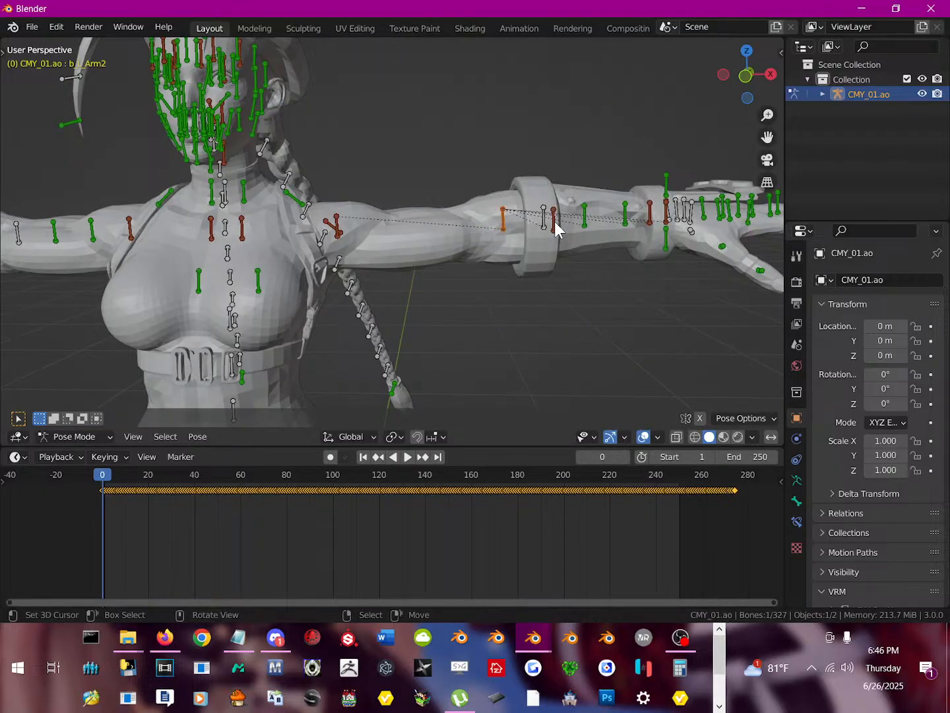
Test-rotate the b_L_ElbowFDHelper bone, cancel the rotation and hide the bone.
{"action": "left_click", "coordinate": [558, 222]}
{"action": "key", "text": "r"}
{"action": "right_click", "coordinate": [533, 240]}
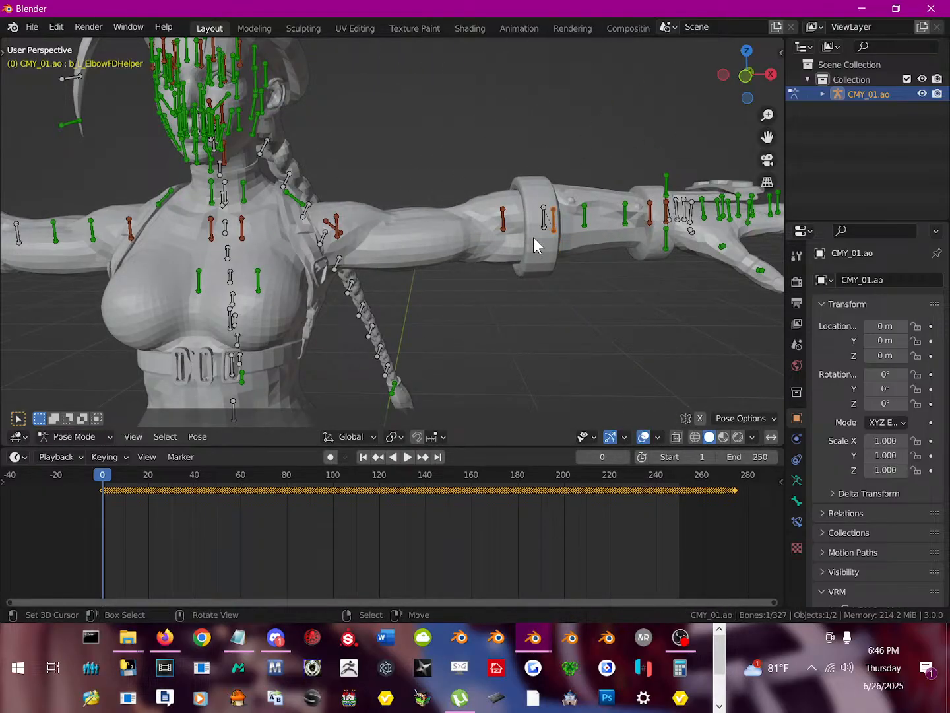
{"action": "key", "text": "h"}
Test-rotate the b_L_ArmRoll4Helper bone inside the left forearm band, cancel the rotation and hide the bone.
{"action": "left_click", "coordinate": [544, 223]}
{"action": "key", "text": "t"}
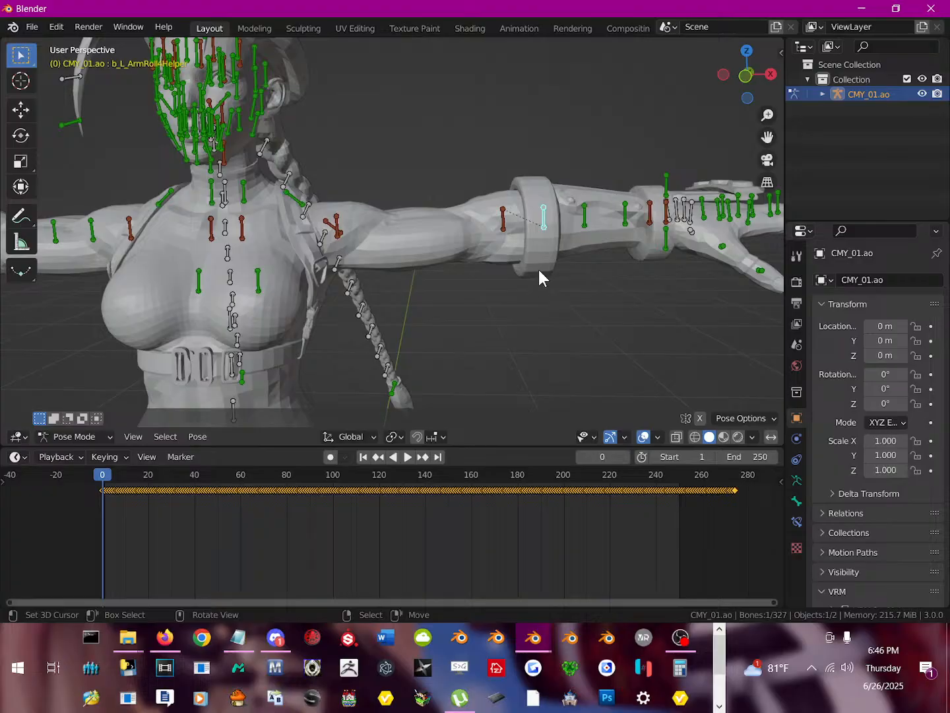
{"action": "key", "text": "r"}
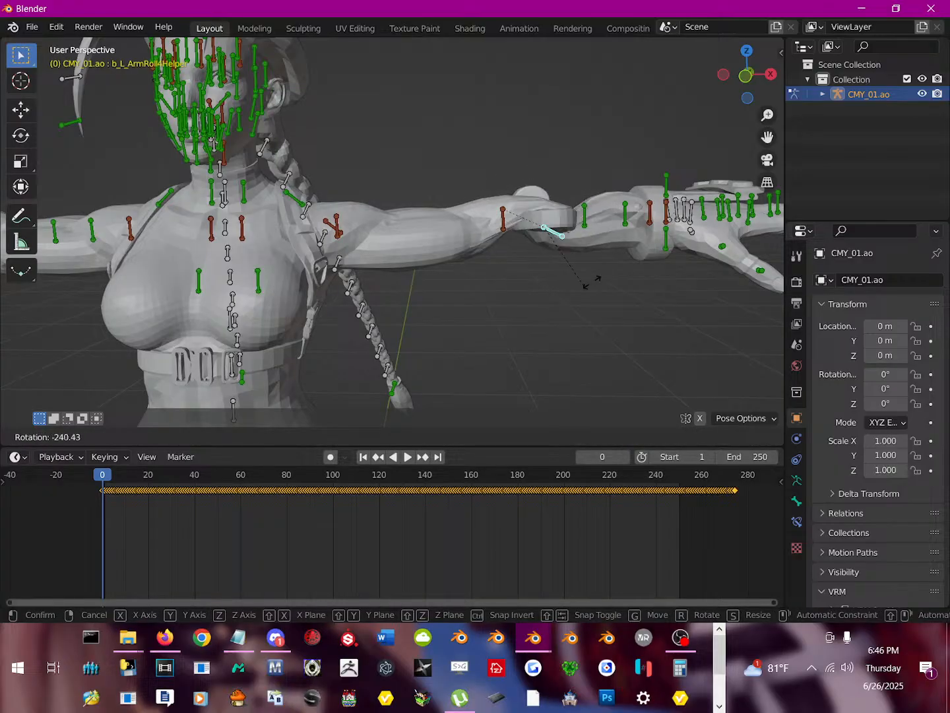
{"action": "right_click", "coordinate": [584, 210]}
{"action": "key", "text": "h"}
Test-rotate and hide the helper bones b_L_ArmRoll3Helper and b_L_ArmRoll2Helper along the left forearm.
{"action": "middle_click_drag", "start_coordinate": [658, 223], "coordinate": [491, 271], "text": "shift"}
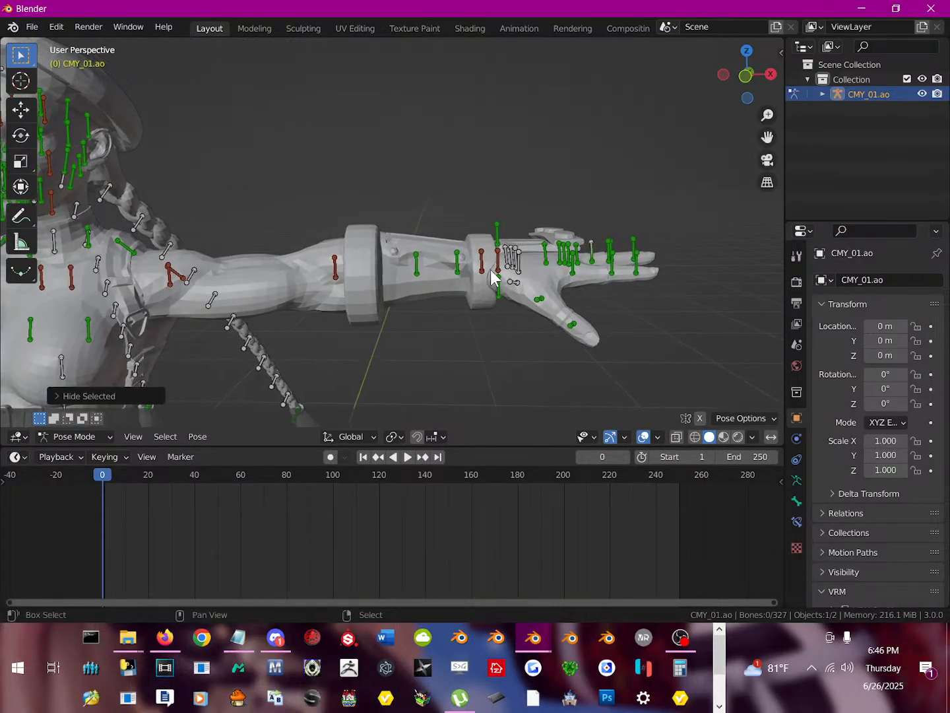
{"action": "scroll", "coordinate": [482, 324], "scroll_direction": "up", "scroll_amount": 3}
{"action": "left_click", "coordinate": [436, 288]}
{"action": "key", "text": "r"}
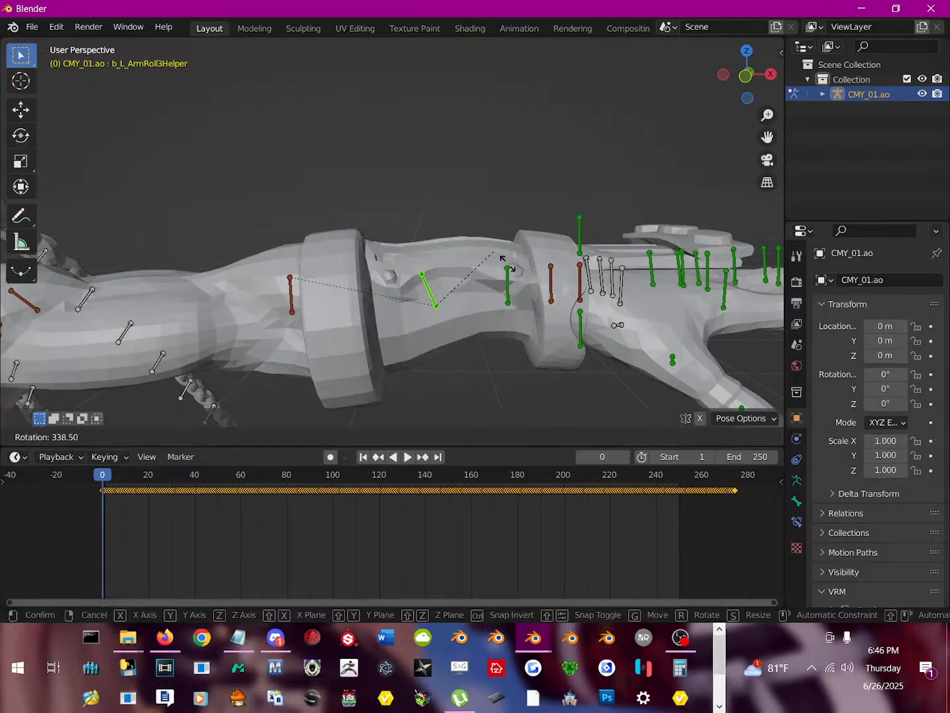
{"action": "right_click", "coordinate": [510, 318]}
{"action": "key", "text": "h"}
{"action": "left_click", "coordinate": [509, 290]}
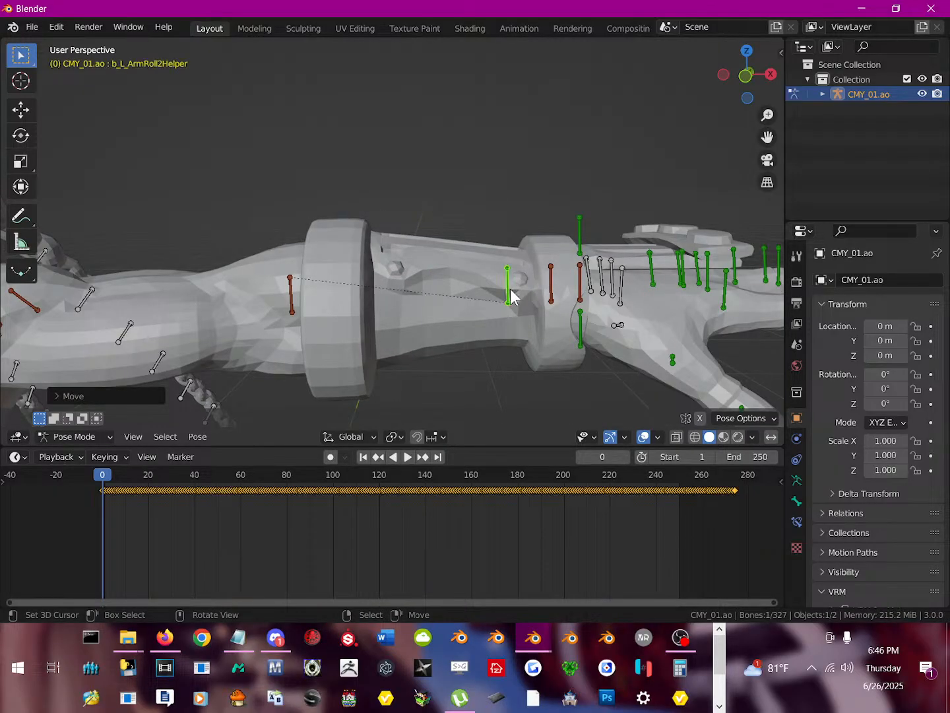
{"action": "key", "text": "r"}
{"action": "right_click", "coordinate": [545, 278]}
{"action": "key", "text": "h"}
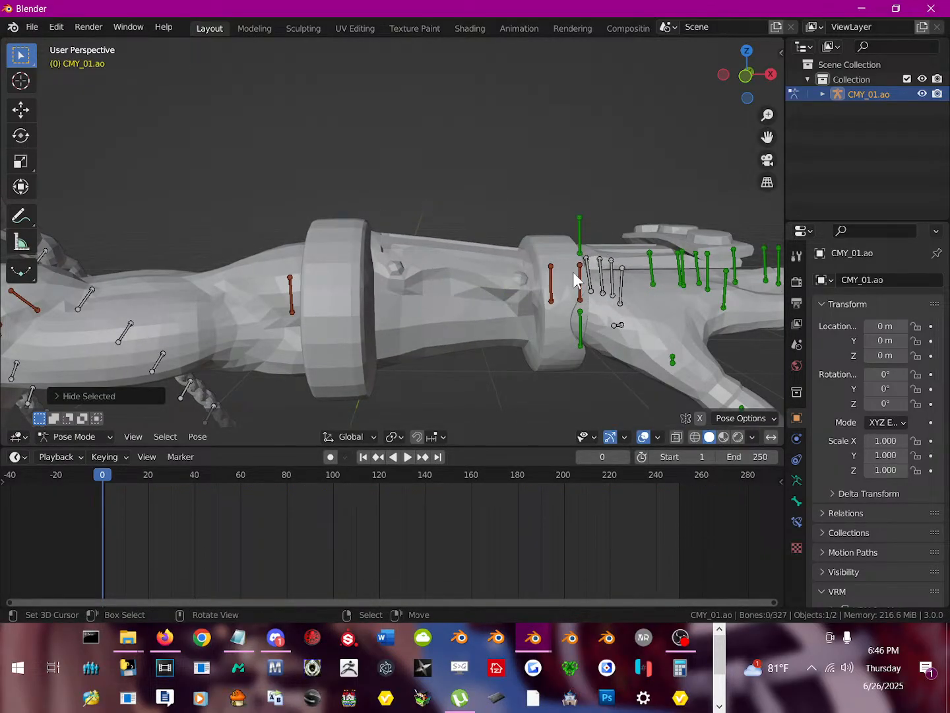
Test-rotate and hide the remaining helper bone in the left wrist cuff and the g_L_Hand bone at the wrist.
{"action": "left_click", "coordinate": [552, 288]}
{"action": "key", "text": "r"}
{"action": "right_click", "coordinate": [556, 257]}
{"action": "key", "text": "h"}
{"action": "left_click", "coordinate": [579, 291]}
{"action": "key", "text": "r"}
{"action": "right_click", "coordinate": [581, 253]}
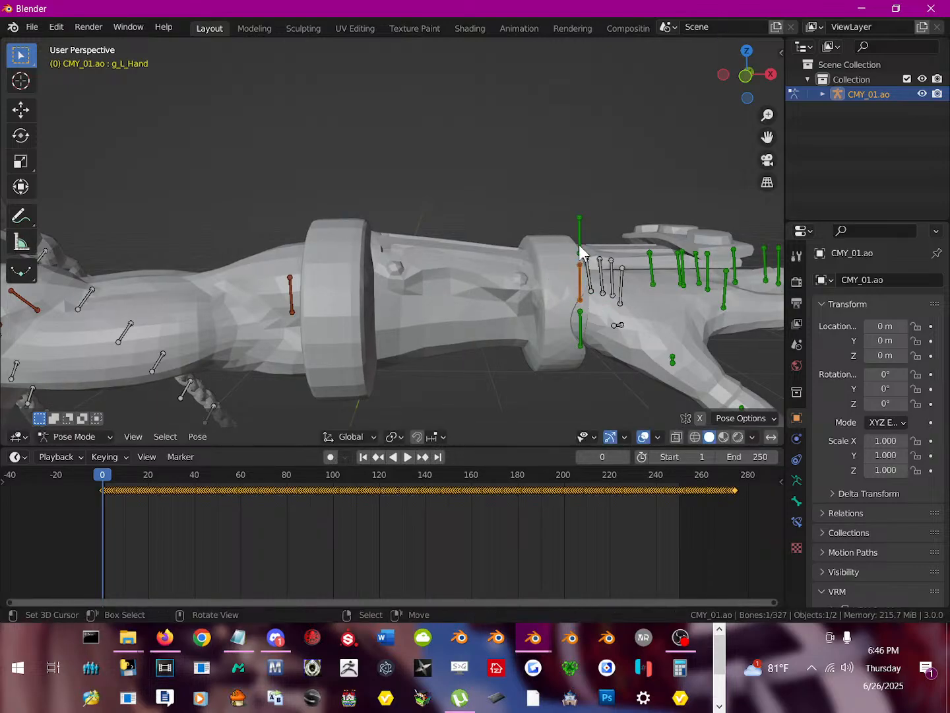
{"action": "key", "text": "h"}
Try rotating the b_L_Hand bone, cancel, and examine the finger bones of the left hand from above.
{"action": "left_click", "coordinate": [581, 290]}
{"action": "key", "text": "r"}
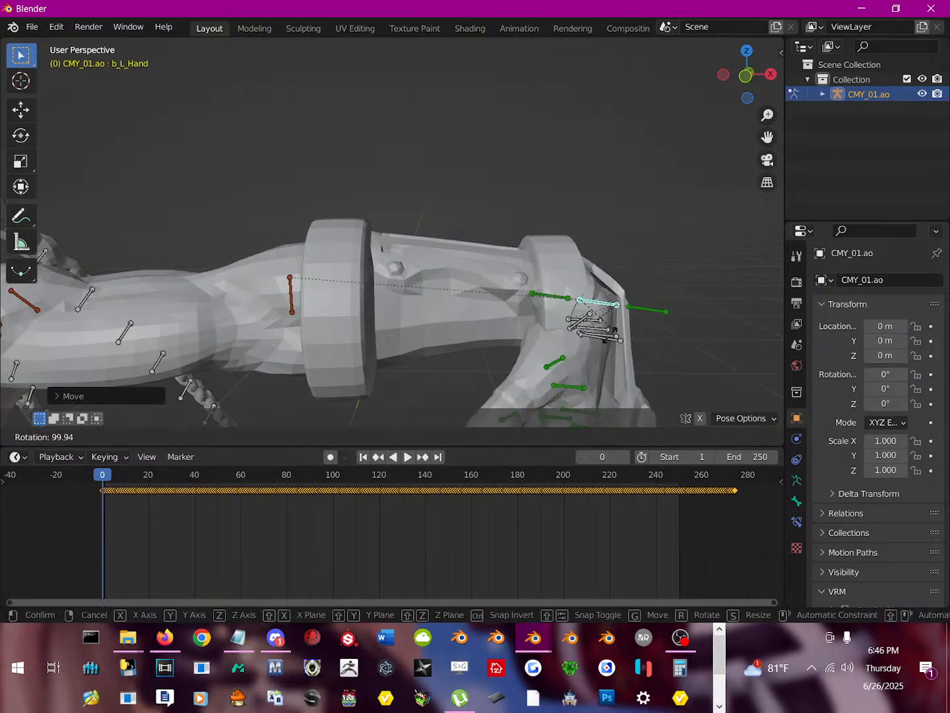
{"action": "right_click", "coordinate": [597, 278]}
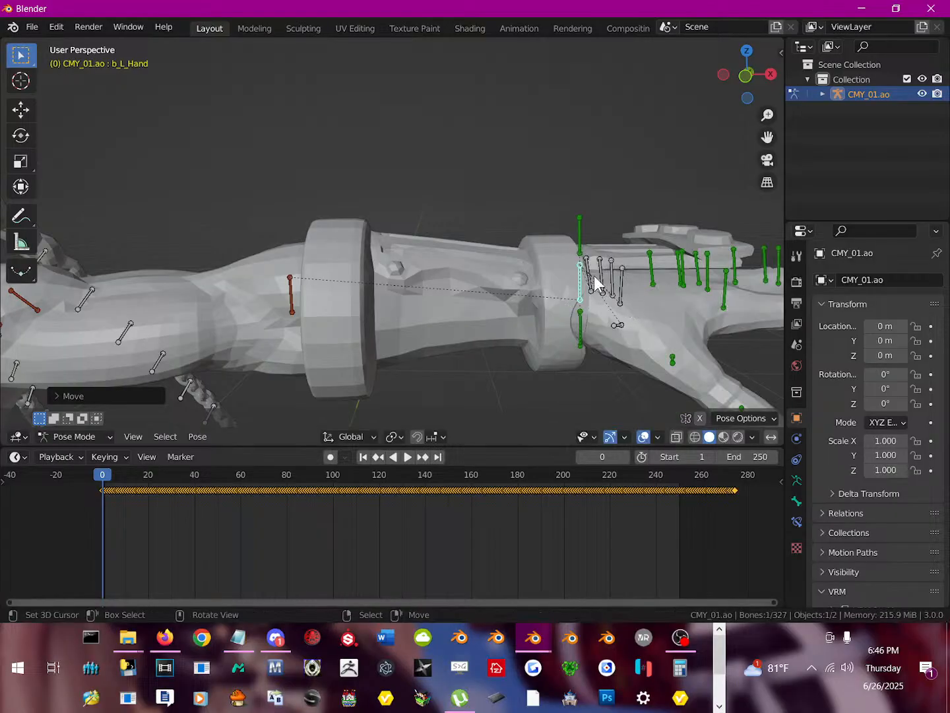
{"action": "scroll", "coordinate": [595, 280], "scroll_direction": "down", "scroll_amount": 2}
{"action": "middle_click_drag", "start_coordinate": [594, 280], "coordinate": [435, 297]}
{"action": "scroll", "coordinate": [467, 336], "scroll_direction": "up", "scroll_amount": 2}
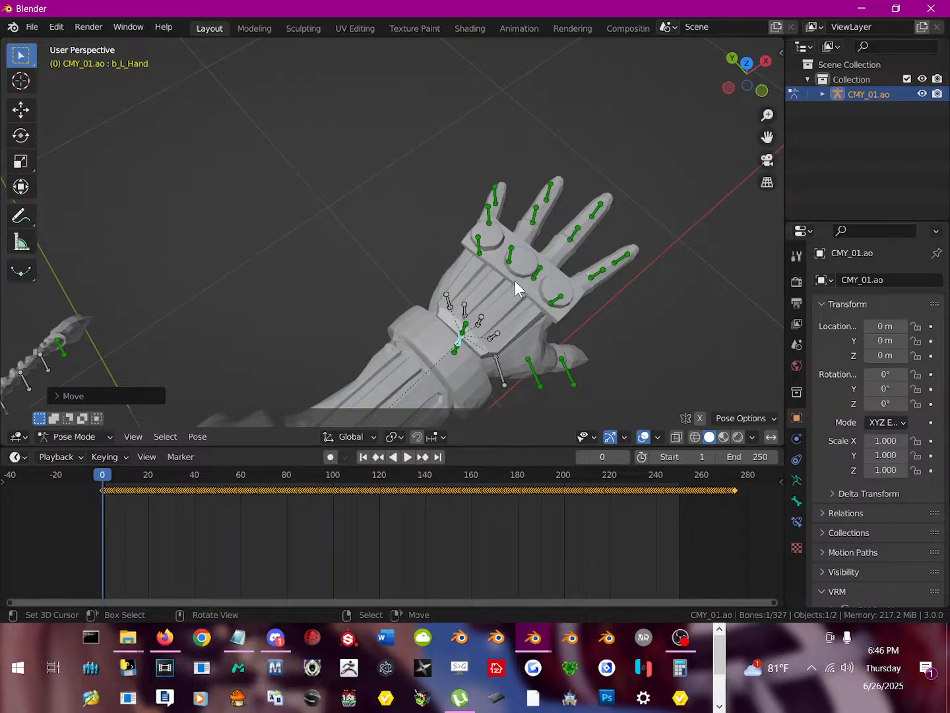
{"action": "scroll", "coordinate": [367, 265], "scroll_direction": "down", "scroll_amount": 1}
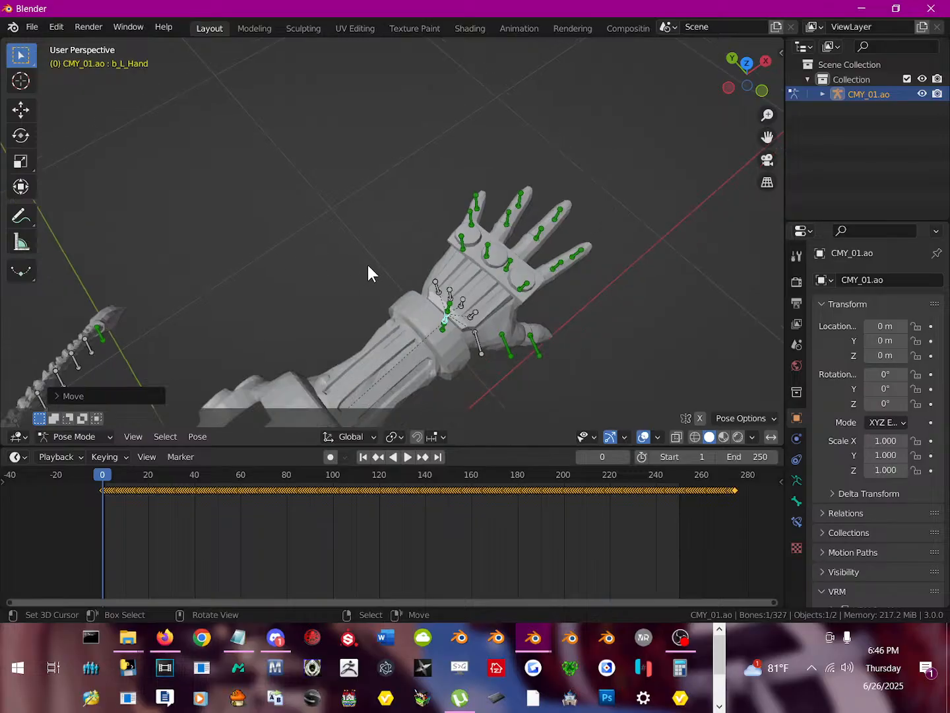
{"action": "middle_click_drag", "start_coordinate": [258, 340], "coordinate": [372, 237]}
{"action": "scroll", "coordinate": [217, 268], "scroll_direction": "down", "scroll_amount": 2}
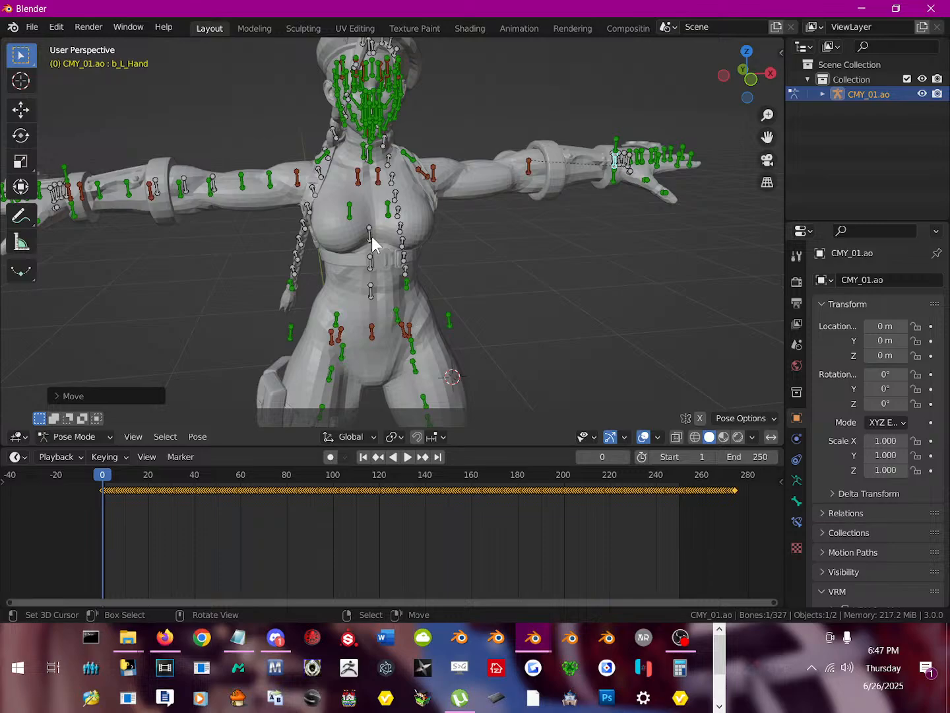
Try rotating the b_R_Arm1 bone to check how the right arm moves, and cancel the rotation.
{"action": "left_click", "coordinate": [295, 186]}
{"action": "key", "text": "r"}
{"action": "right_click", "coordinate": [286, 216]}
Test-rotate and hide the helper bones b_R_ShoulderArm1Helper and b_R_ShoulderArm2Helper in the right upper arm.
{"action": "scroll", "coordinate": [264, 211], "scroll_direction": "up", "scroll_amount": 4}
{"action": "middle_click_drag", "start_coordinate": [263, 210], "coordinate": [368, 142], "text": "shift"}
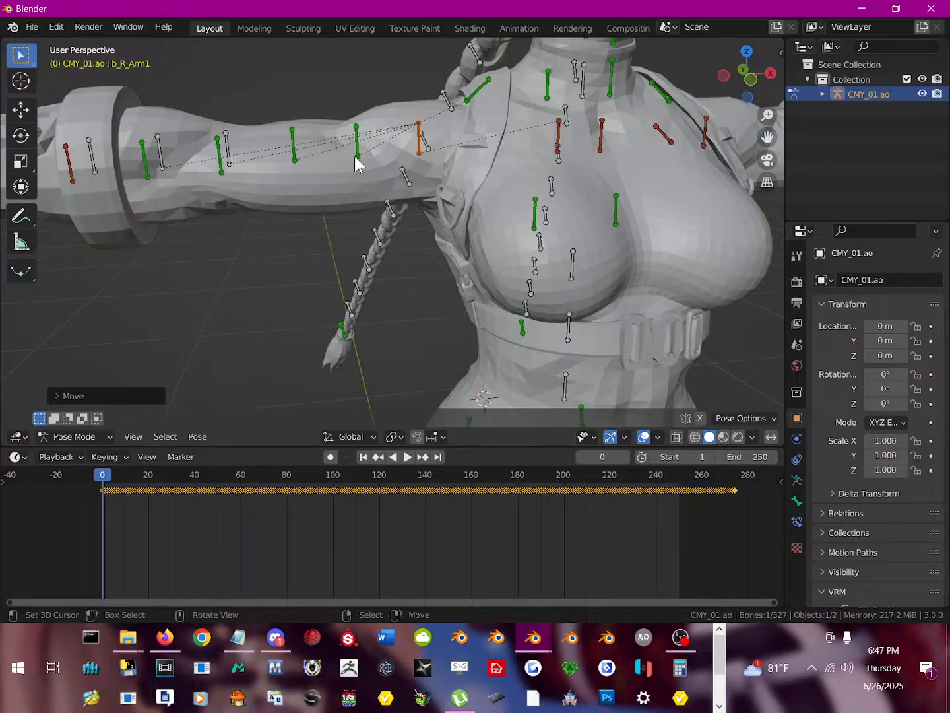
{"action": "left_click", "coordinate": [354, 156]}
{"action": "key", "text": "r"}
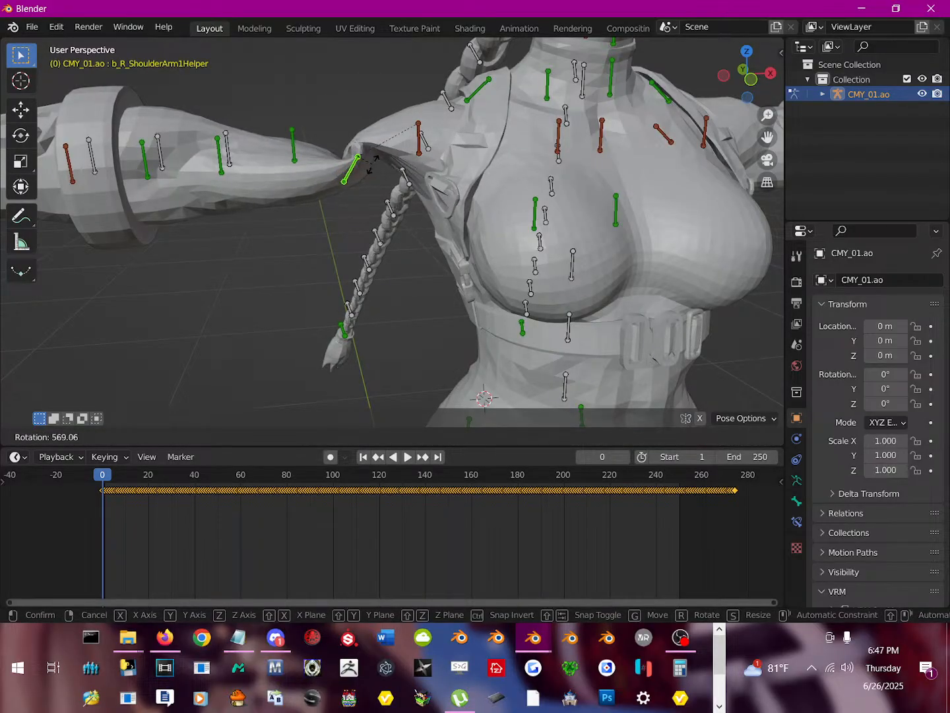
{"action": "right_click", "coordinate": [337, 161]}
{"action": "key", "text": "h"}
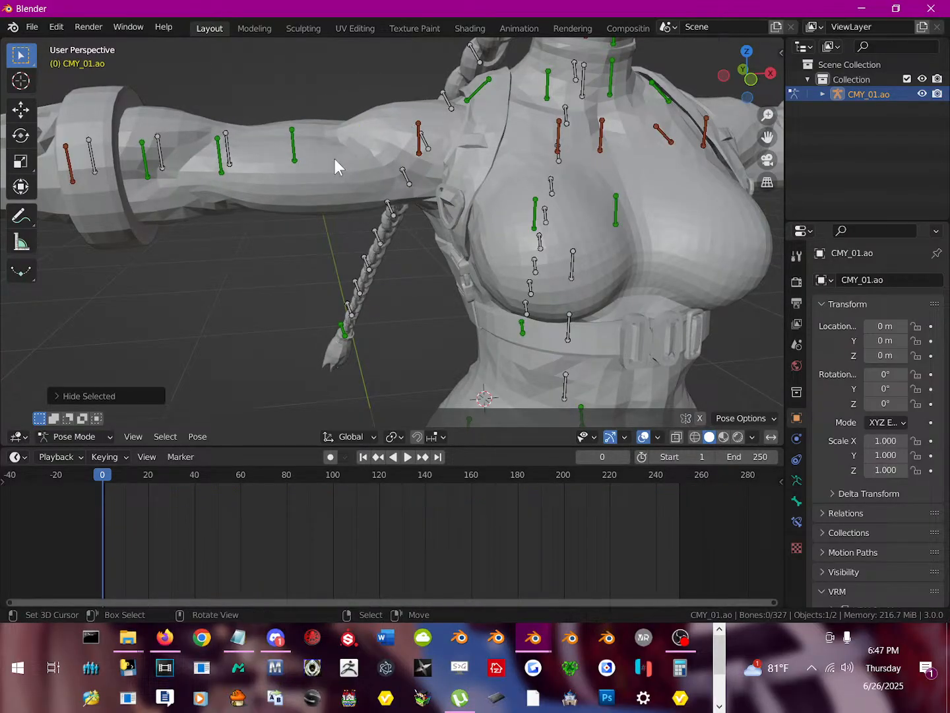
{"action": "left_click", "coordinate": [289, 141]}
{"action": "key", "text": "r"}
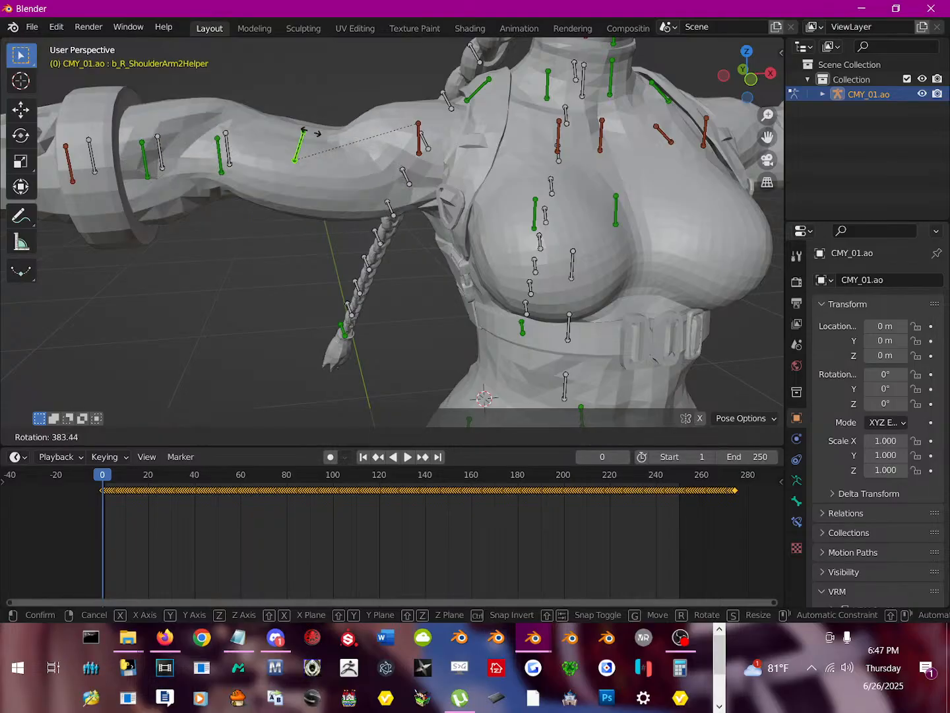
{"action": "right_click", "coordinate": [319, 145]}
{"action": "key", "text": "h"}
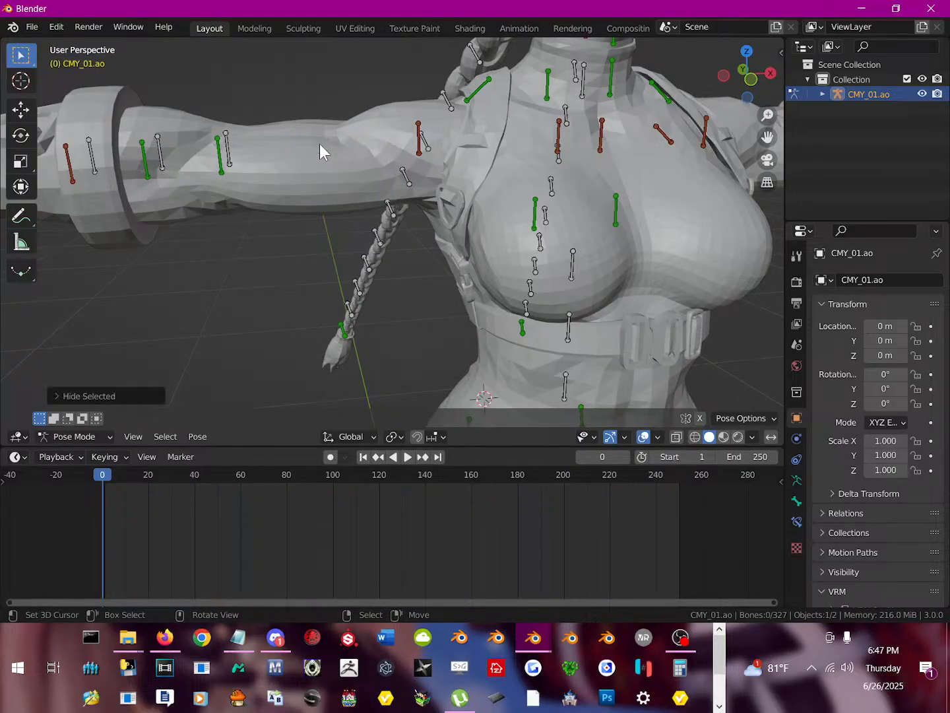
Test-rotate and hide the helper bones b_R_ElbowFUHelper and b_R_ShoulderArm3Helper above the right elbow.
{"action": "left_click", "coordinate": [242, 157]}
{"action": "key", "text": "r"}
{"action": "right_click", "coordinate": [247, 142]}
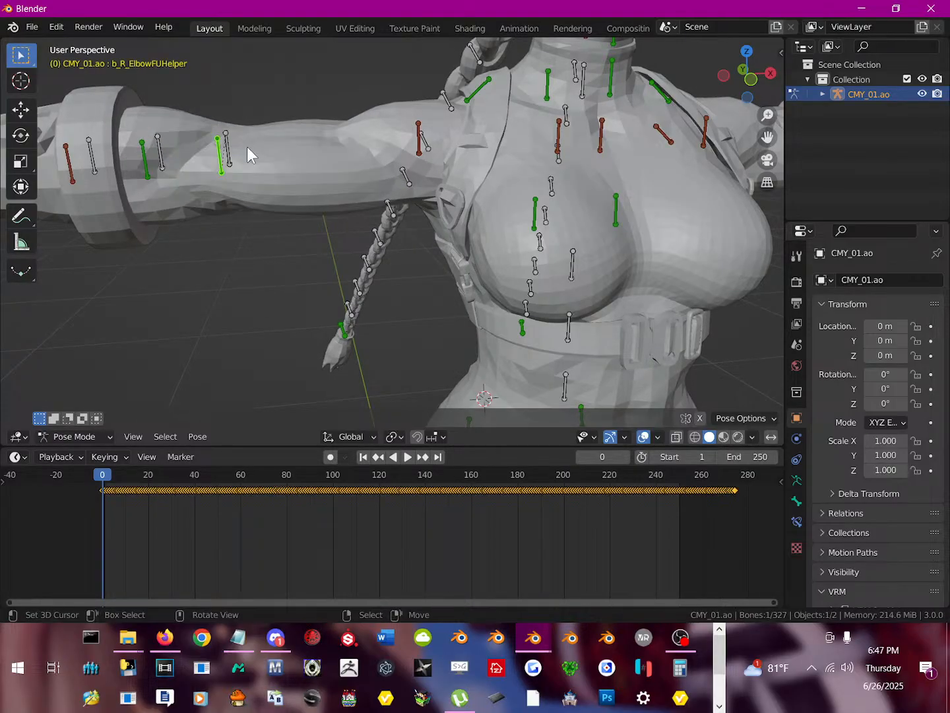
{"action": "key", "text": "h"}
{"action": "left_click", "coordinate": [228, 150]}
{"action": "key", "text": "r"}
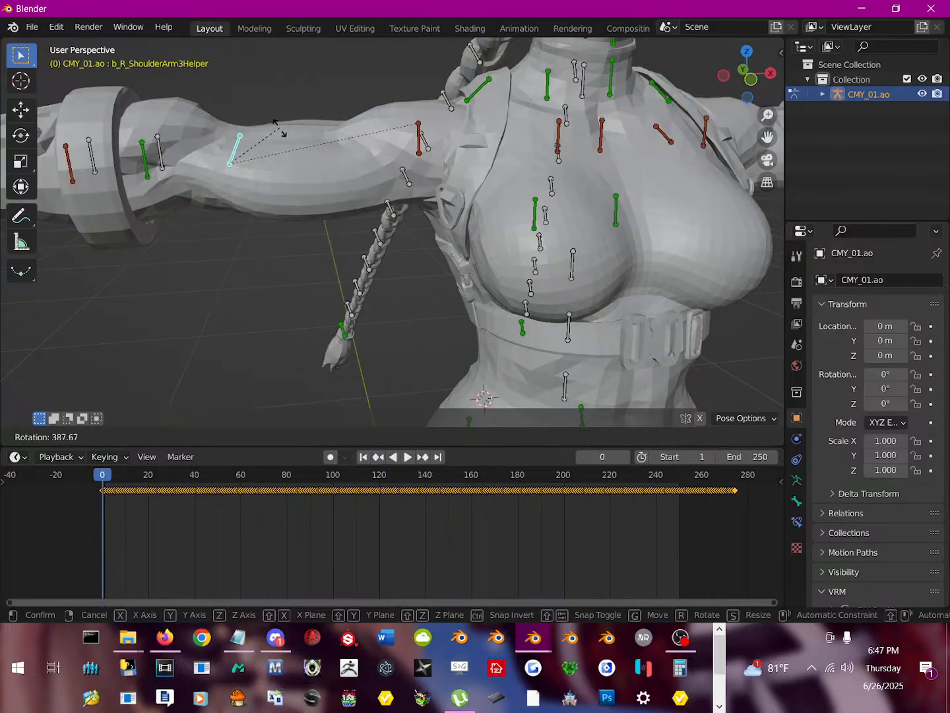
{"action": "right_click", "coordinate": [279, 130]}
{"action": "key", "text": "h"}
Test-rotate and hide the b_R_ElbowFHelper bone and the other helper bone overlapping b_R_Arm2 at the right elbow.
{"action": "middle_click_drag", "start_coordinate": [158, 164], "coordinate": [271, 200]}
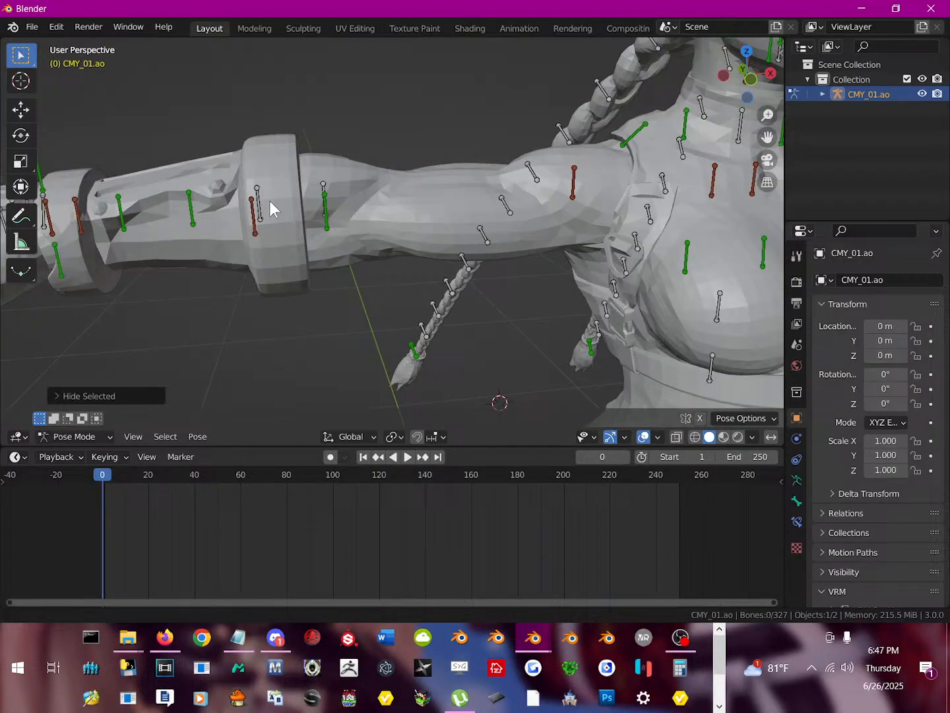
{"action": "left_click", "coordinate": [326, 206]}
{"action": "key", "text": "r"}
{"action": "right_click", "coordinate": [365, 196]}
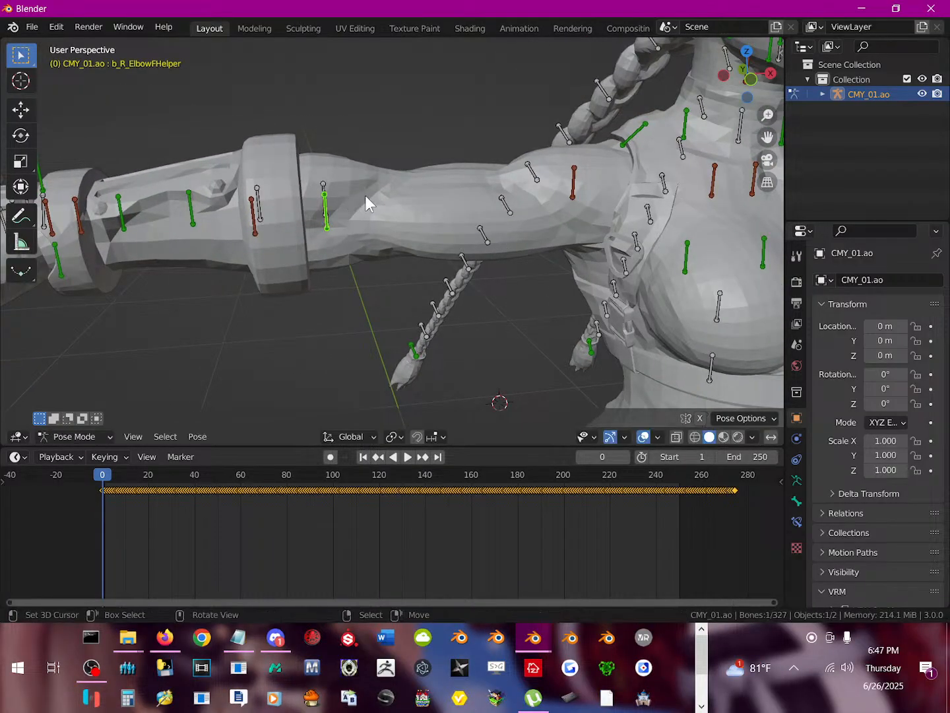
{"action": "key", "text": "h"}
{"action": "left_click", "coordinate": [324, 197]}
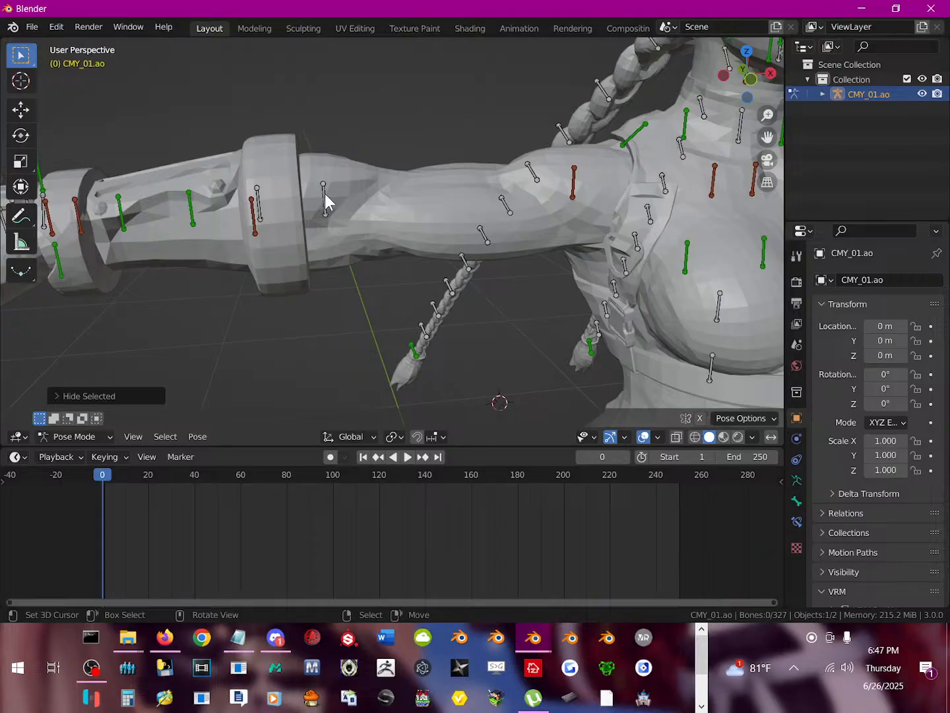
{"action": "key", "text": "r"}
{"action": "right_click", "coordinate": [329, 156]}
{"action": "key", "text": "h"}
Try rotating the b_R_Arm2 bone to check how the right elbow bends, and cancel the rotation.
{"action": "left_click", "coordinate": [326, 206]}
{"action": "key", "text": "r"}
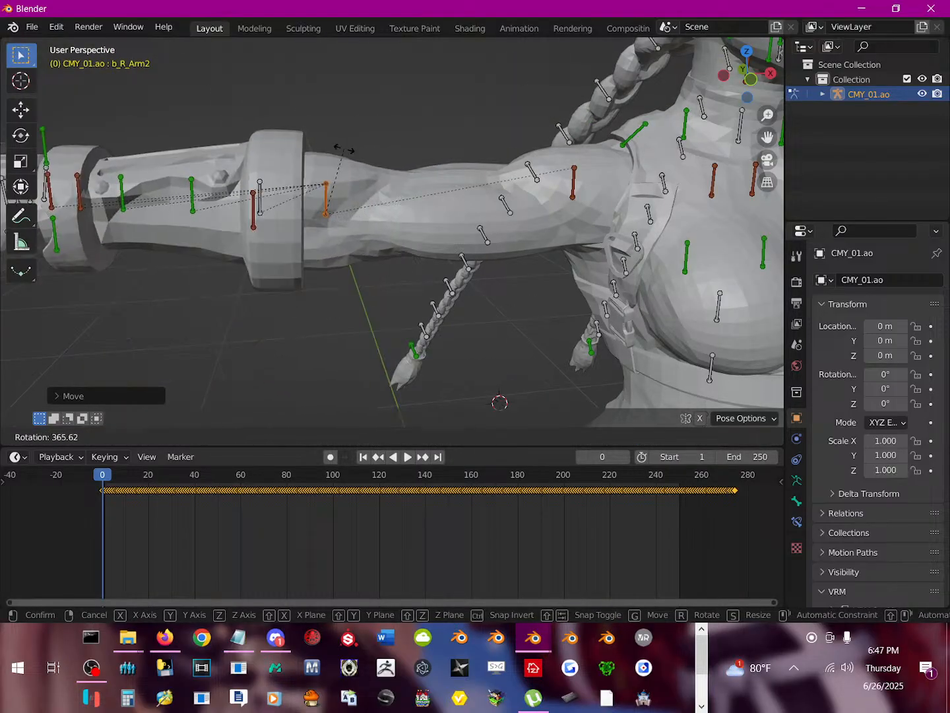
{"action": "right_click", "coordinate": [292, 209]}
Test-rotate and hide the helper bones b_R_ElbowFDHelper and b_R_ArmRoll4Helper inside the right forearm band.
{"action": "middle_click_drag", "start_coordinate": [293, 208], "coordinate": [337, 230], "text": "shift"}
{"action": "left_click", "coordinate": [352, 220]}
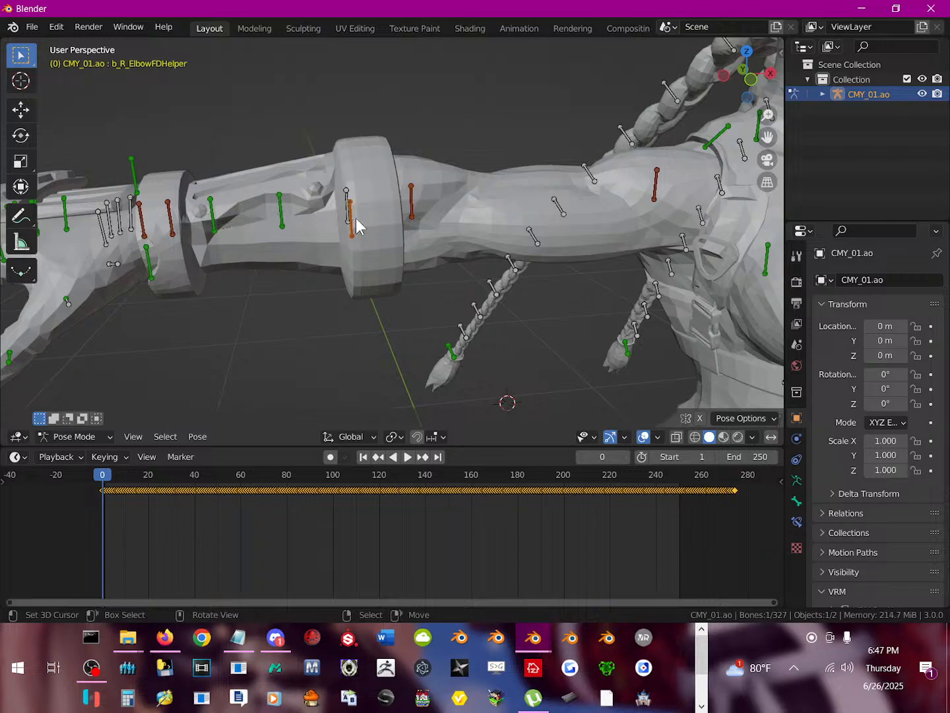
{"action": "key", "text": "r"}
{"action": "right_click", "coordinate": [363, 247]}
{"action": "key", "text": "h"}
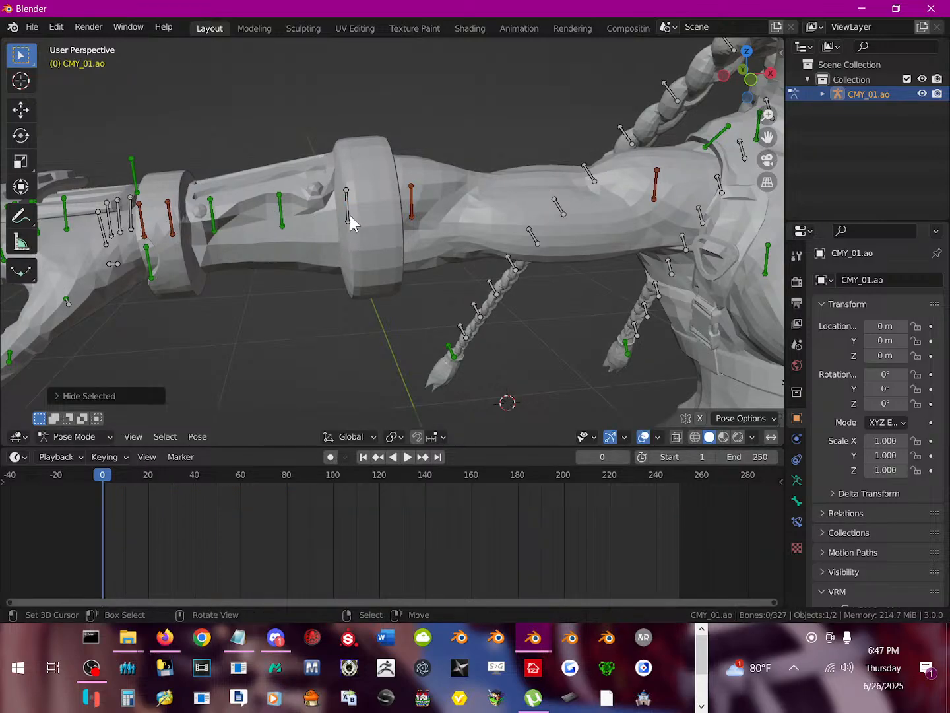
{"action": "left_click", "coordinate": [351, 194]}
{"action": "key", "text": "r"}
{"action": "right_click", "coordinate": [347, 183]}
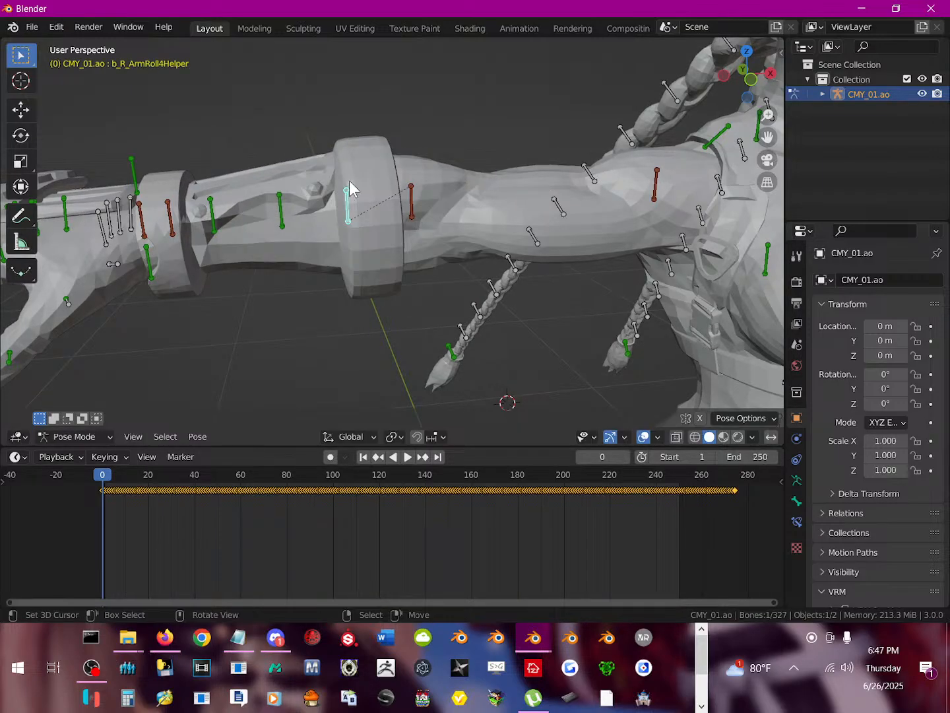
{"action": "key", "text": "h"}
Test-rotate and hide the two green helper bones along the right forearm, ending with b_R_ArmRoll2Helper.
{"action": "left_click", "coordinate": [282, 214]}
{"action": "key", "text": "r"}
{"action": "right_click", "coordinate": [330, 188]}
{"action": "key", "text": "h"}
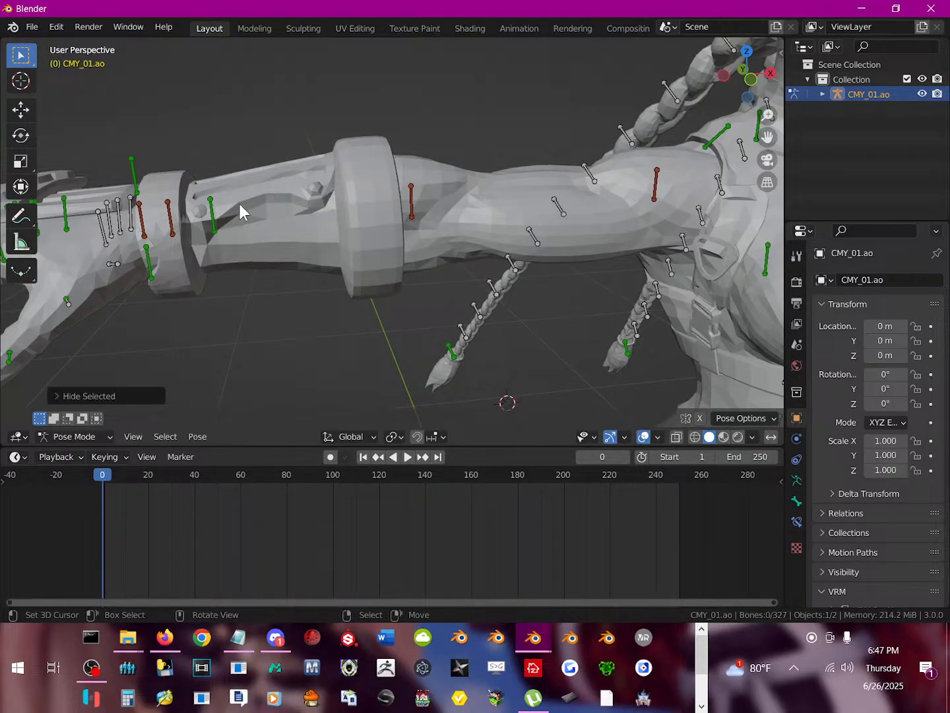
{"action": "left_click", "coordinate": [212, 212]}
{"action": "key", "text": "r"}
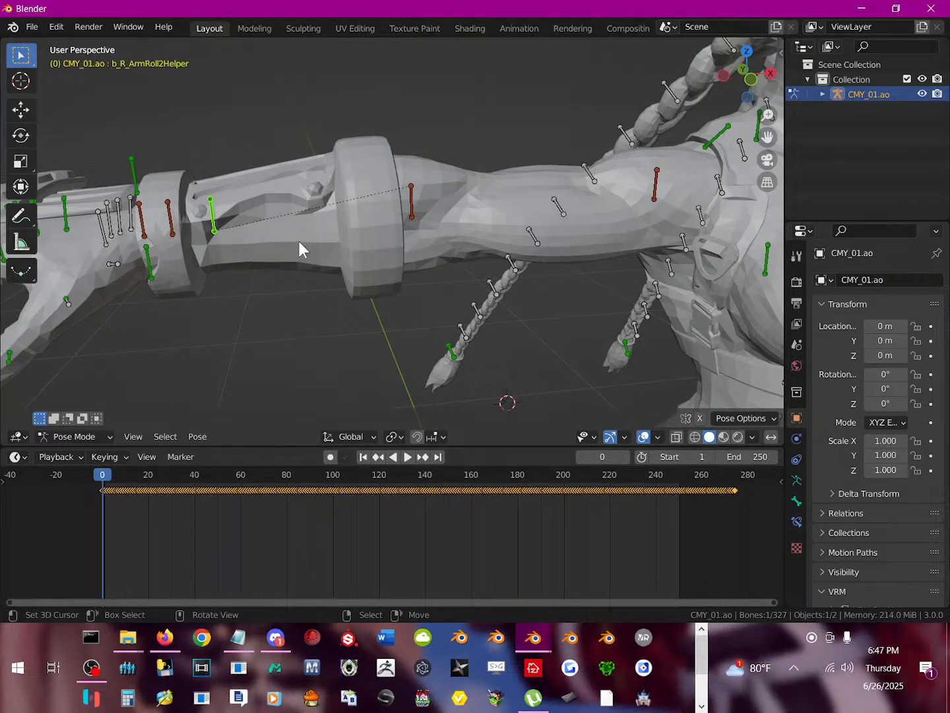
{"action": "right_click", "coordinate": [285, 177]}
{"action": "key", "text": "h"}
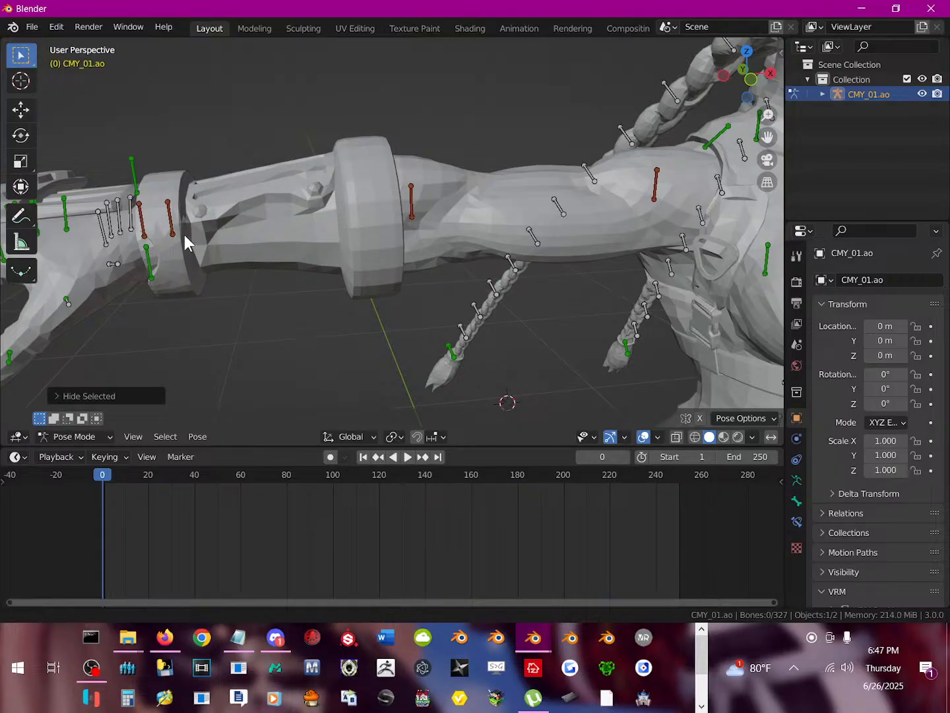
Test-rotate and hide the b_R_ArmRoll1Helper bone in the right wrist cuff, and hide the bone overlapping b_R_Hand.
{"action": "middle_click_drag", "start_coordinate": [184, 239], "coordinate": [258, 244]}
{"action": "left_click", "coordinate": [303, 229]}
{"action": "key", "text": "r"}
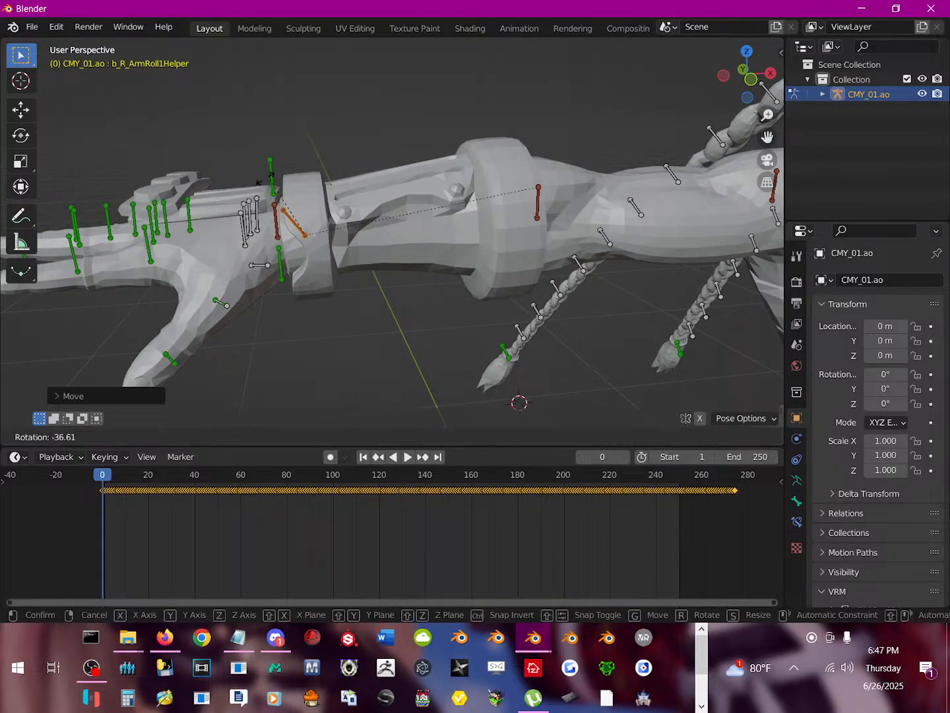
{"action": "right_click", "coordinate": [283, 213]}
{"action": "key", "text": "h"}
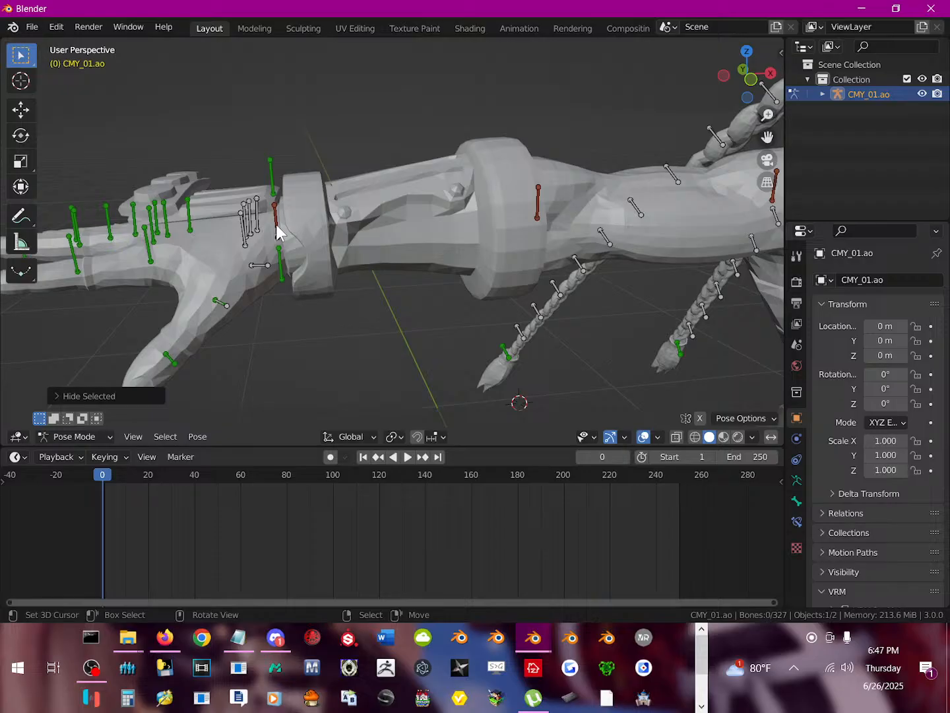
{"action": "left_click", "coordinate": [277, 228]}
{"action": "key", "text": "h"}
Try rotating the b_R_Hand and b_R_Arm2 bones to check the right wrist and elbow, cancelling the rotations.
{"action": "left_click", "coordinate": [274, 229]}
{"action": "key", "text": "r"}
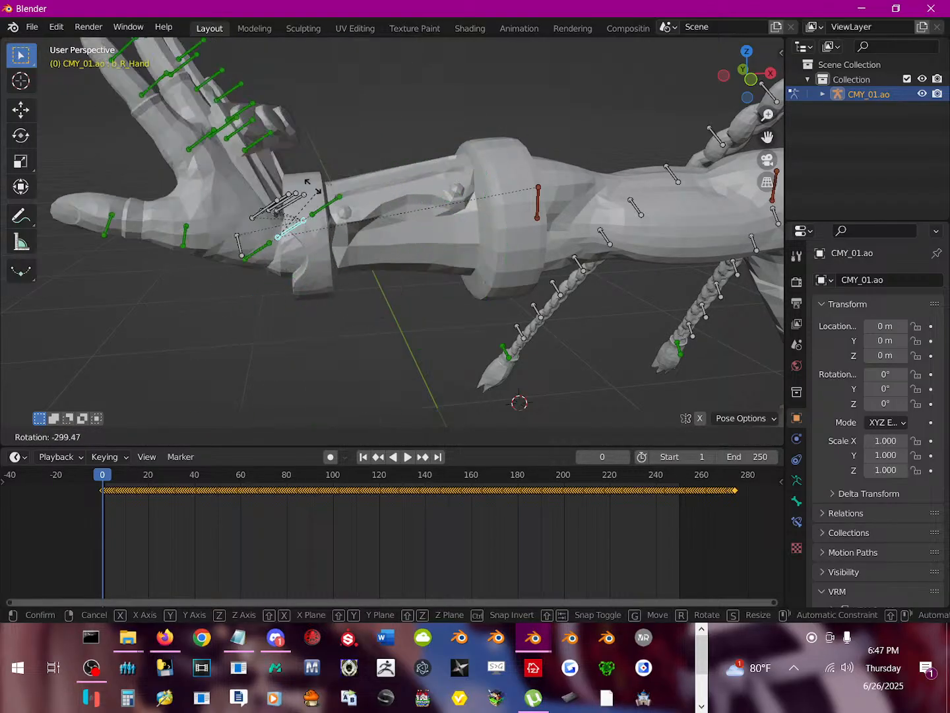
{"action": "left_click", "coordinate": [516, 216]}
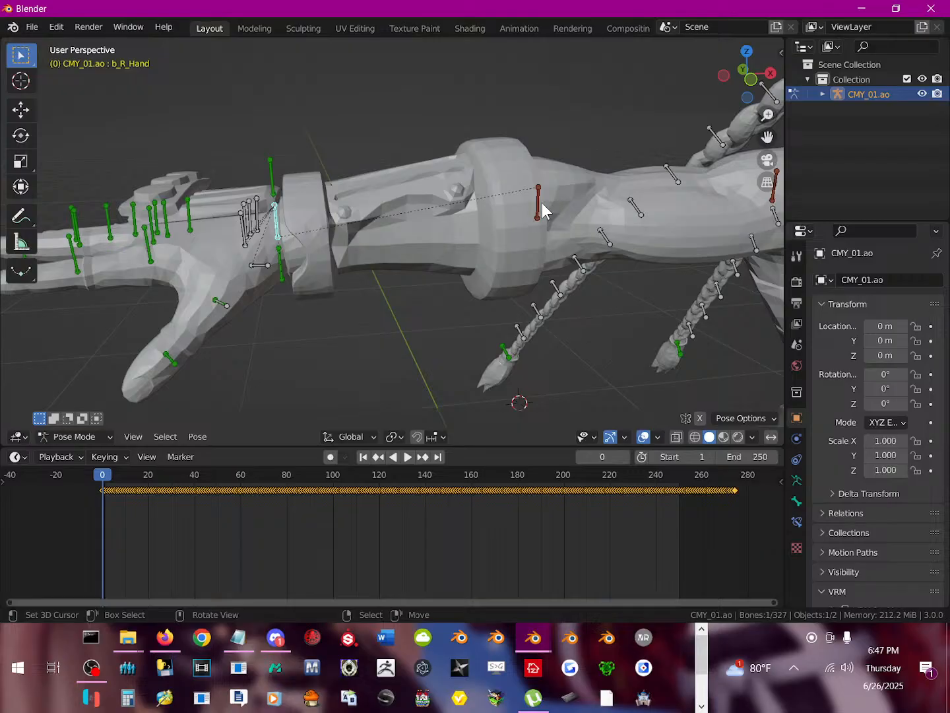
{"action": "right_click", "coordinate": [531, 209]}
{"action": "key", "text": "r"}
{"action": "right_click", "coordinate": [570, 284]}
{"action": "scroll", "coordinate": [571, 284], "scroll_direction": "down", "scroll_amount": 8}
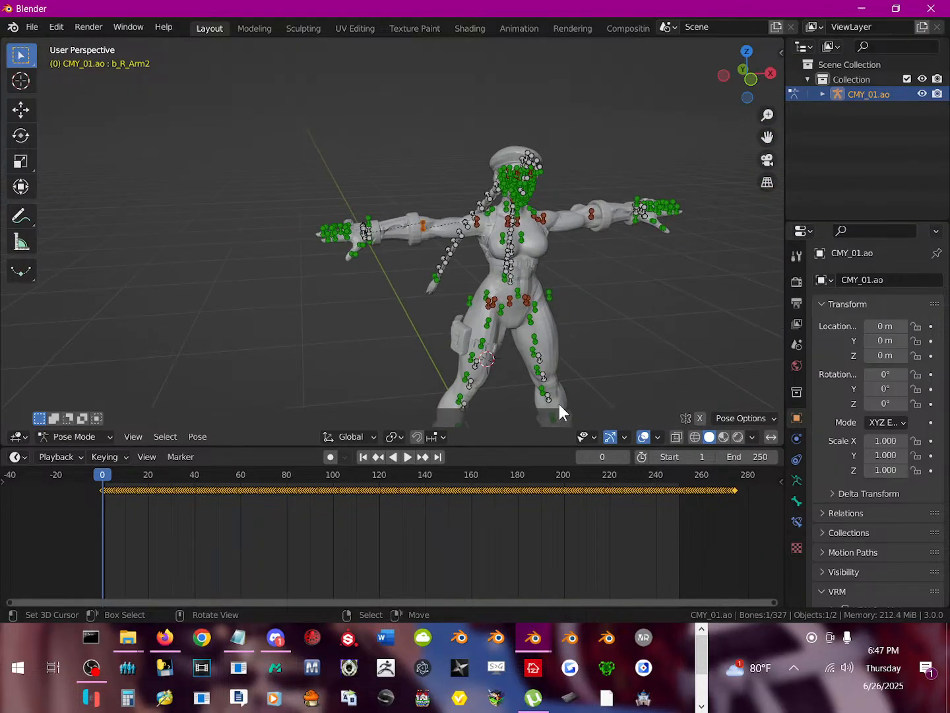
{"action": "scroll", "coordinate": [494, 338], "scroll_direction": "up", "scroll_amount": 7}
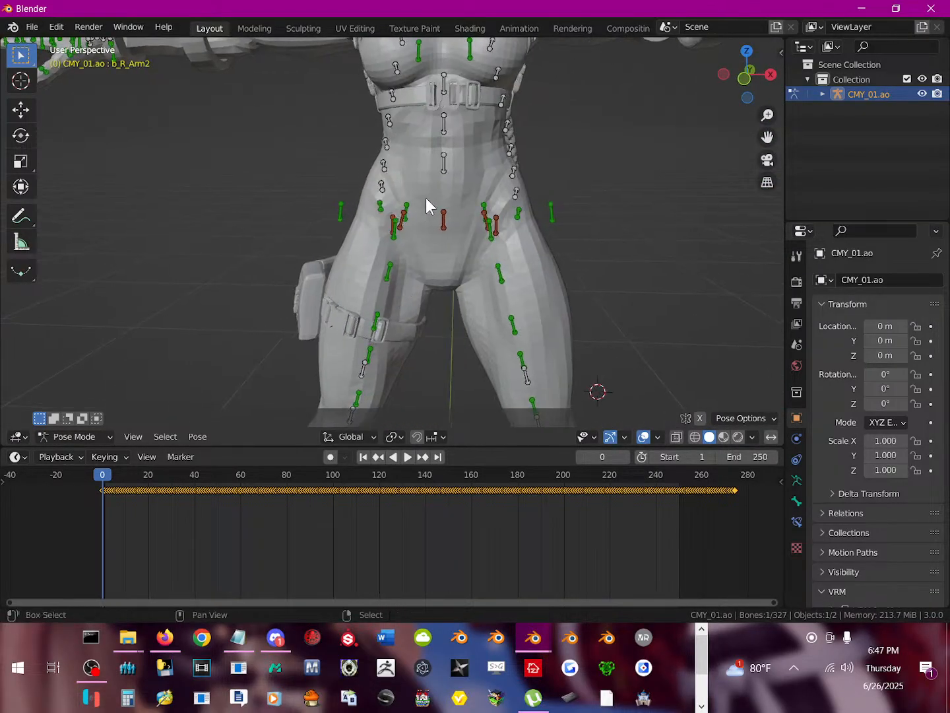
Test-rotate the b_C_Chest and b_C_Spine2 bones to compare how they bend the torso, cancelling each rotation.
{"action": "middle_click_drag", "start_coordinate": [425, 197], "coordinate": [389, 242], "text": "shift"}
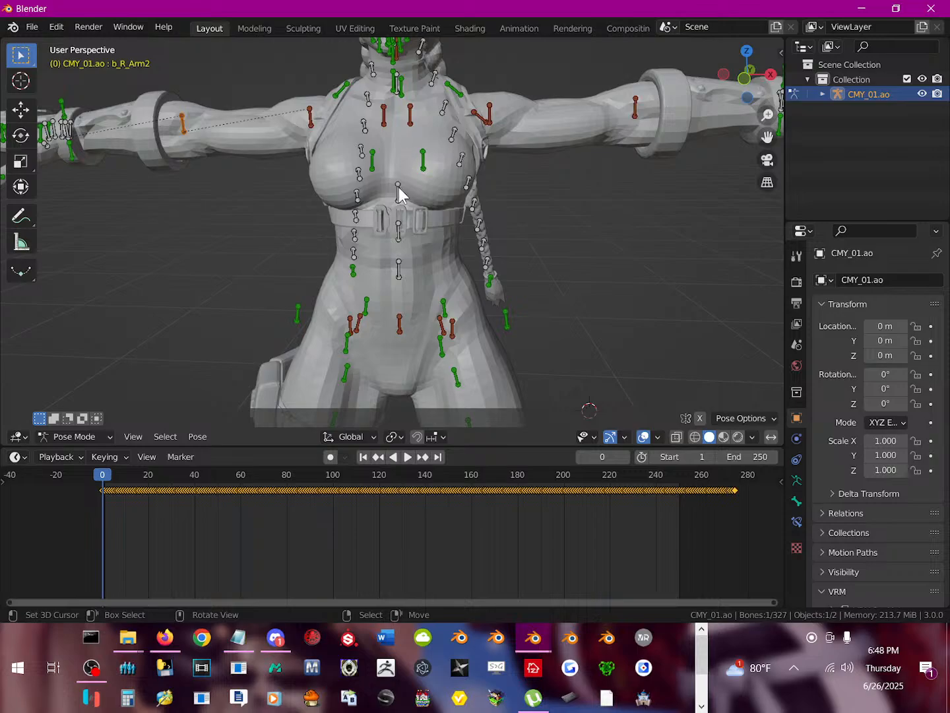
{"action": "right_click_drag", "start_coordinate": [398, 192], "coordinate": [404, 201]}
{"action": "key", "text": "r"}
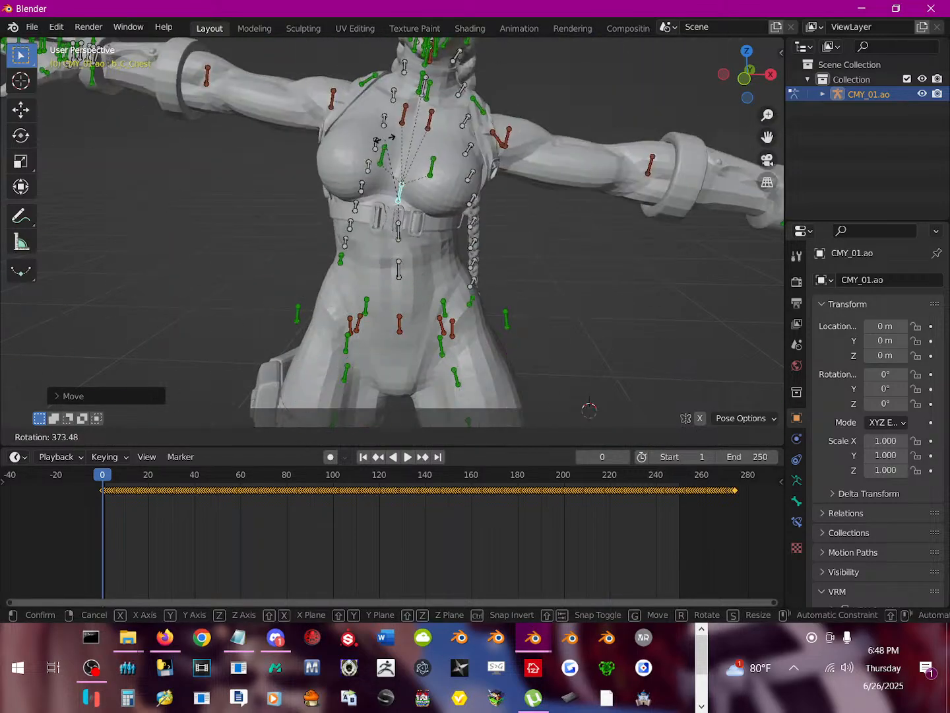
{"action": "right_click", "coordinate": [376, 221]}
{"action": "right_click", "coordinate": [395, 231]}
{"action": "key", "text": "r"}
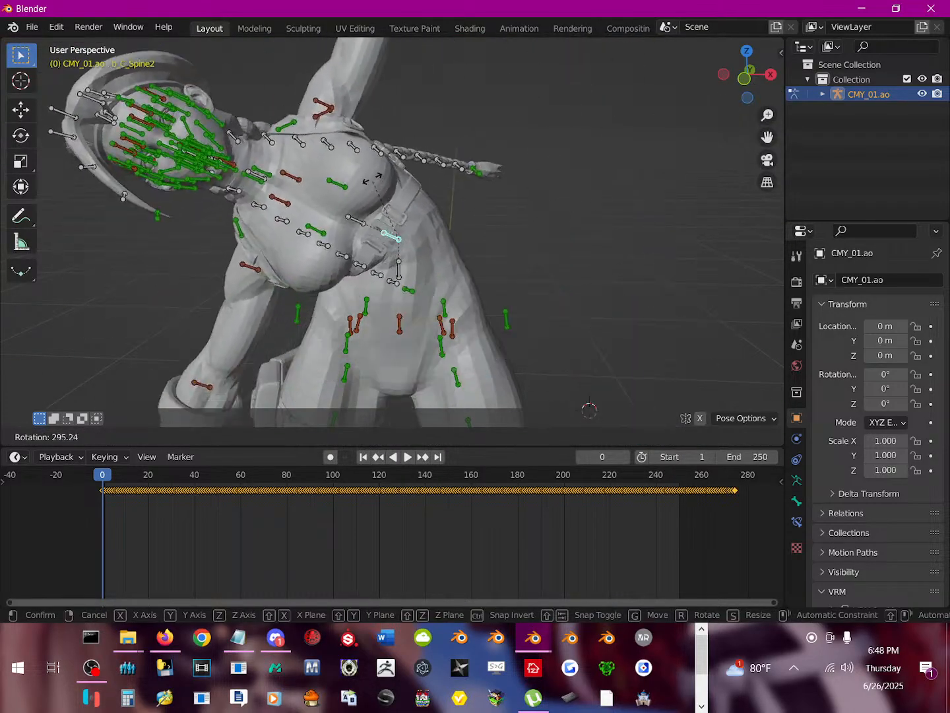
{"action": "right_click", "coordinate": [400, 192]}
{"action": "right_click", "coordinate": [402, 193]}
{"action": "key", "text": "r"}
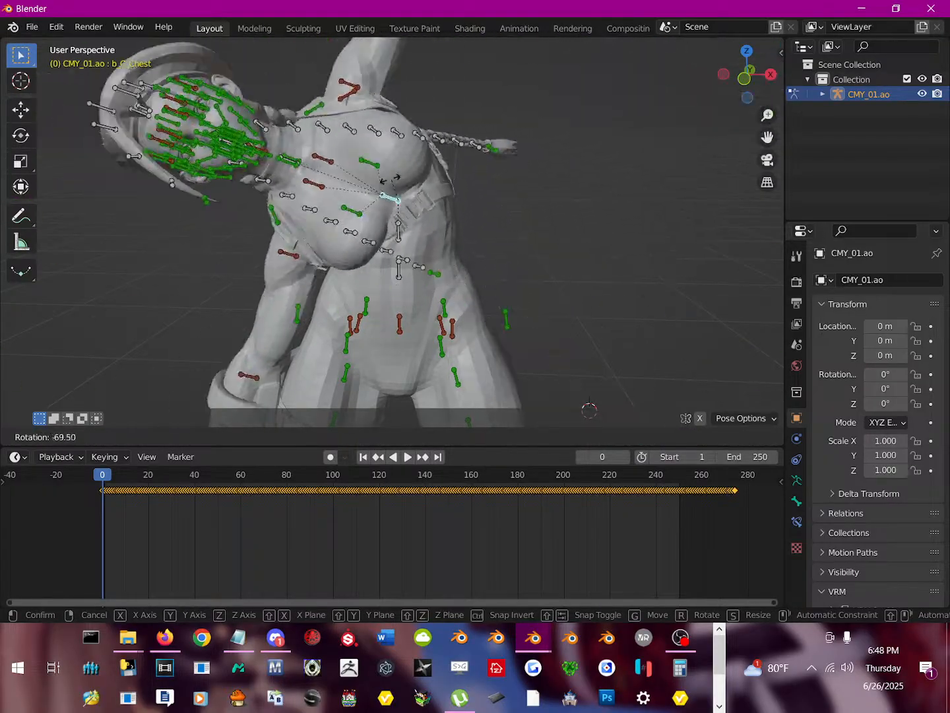
{"action": "right_click", "coordinate": [359, 207]}
Hide the b_C_Spine2 bone at the belt and test-rotate the b_C_Spine1 bone in the abdomen.
{"action": "right_click", "coordinate": [399, 231]}
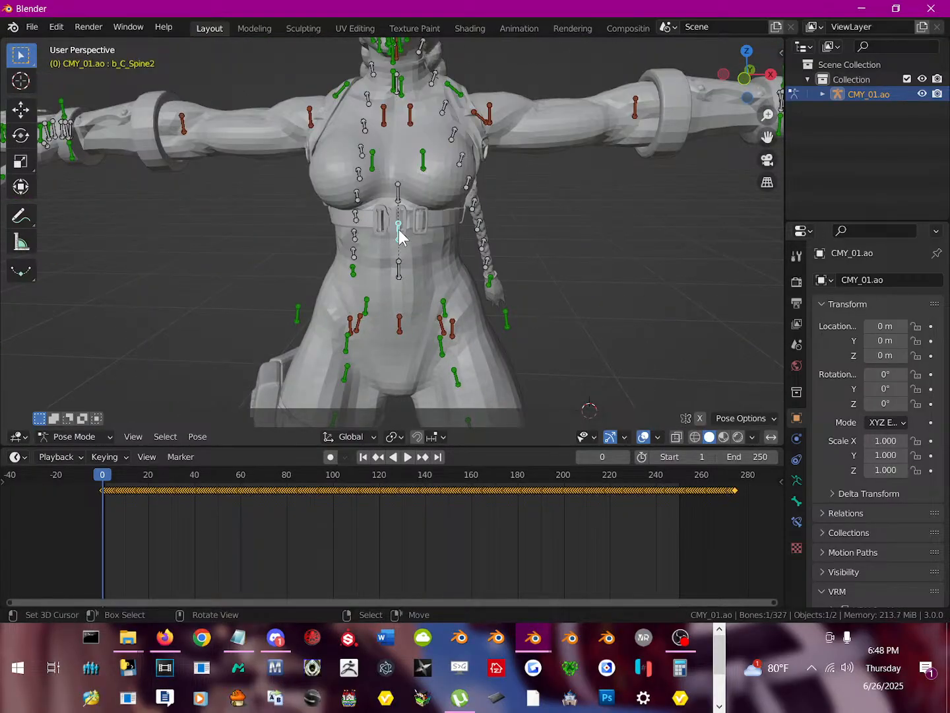
{"action": "right_click", "coordinate": [400, 193]}
{"action": "right_click", "coordinate": [399, 228]}
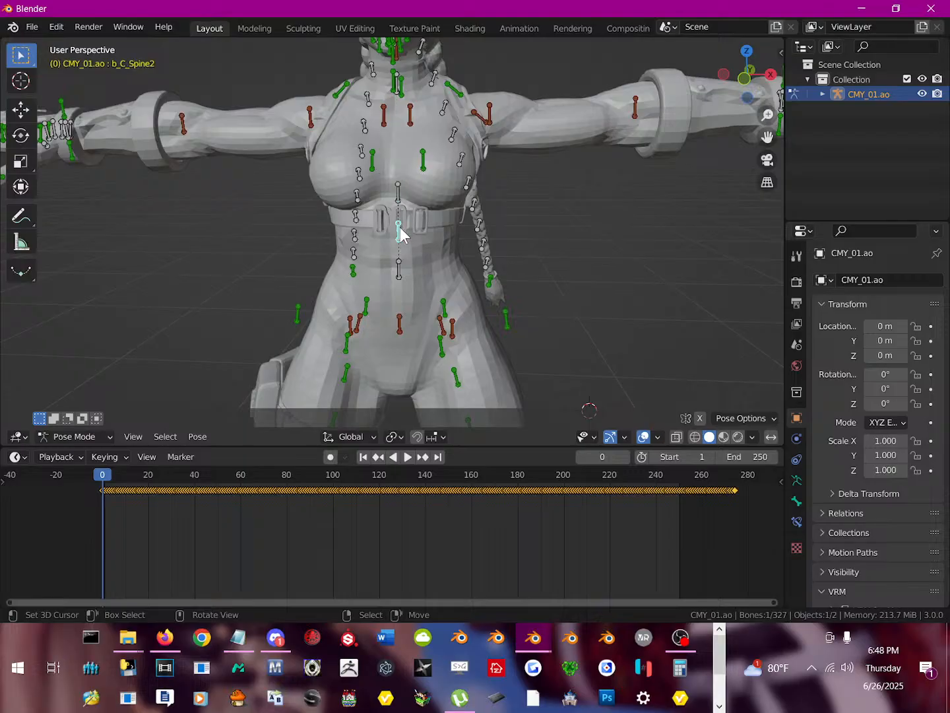
{"action": "right_click", "coordinate": [408, 276]}
{"action": "right_click", "coordinate": [403, 277]}
{"action": "key", "text": "r"}
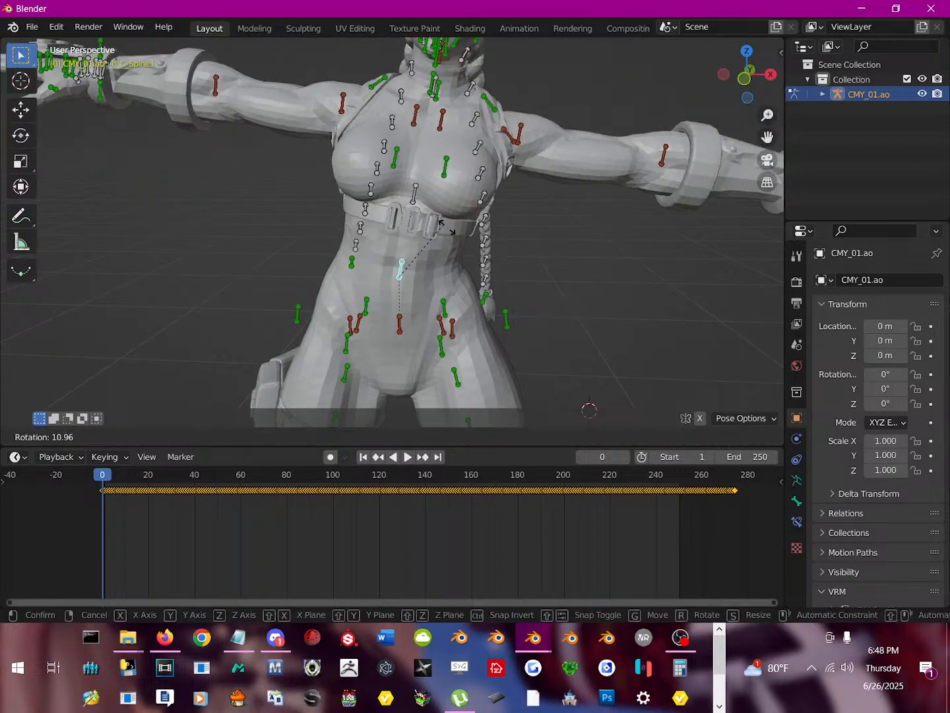
{"action": "key", "text": "Escape"}
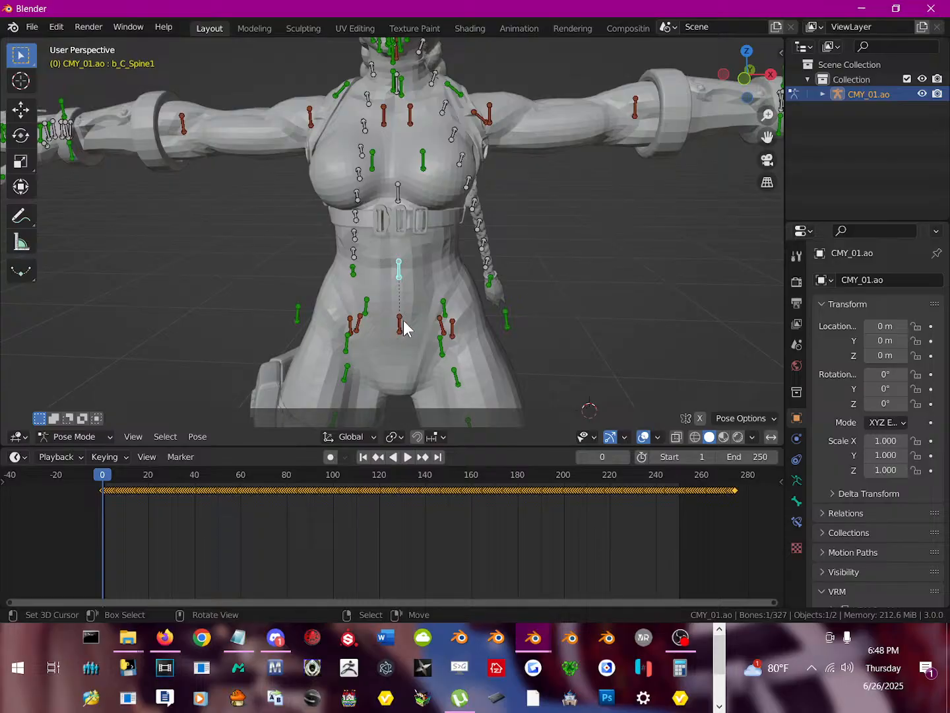
Test-rotate and hide the g_C_Pelvis bone, and test-rotate the overlapping b_C_Pelvis bone.
{"action": "right_click", "coordinate": [401, 325]}
{"action": "key", "text": "r"}
{"action": "key", "text": "Escape"}
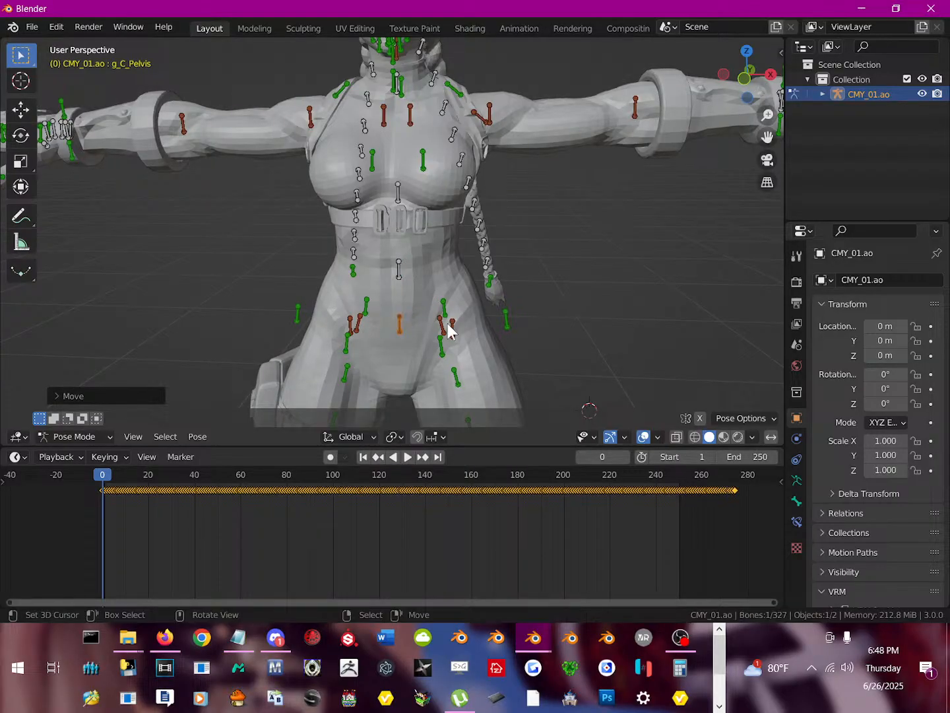
{"action": "key", "text": "h"}
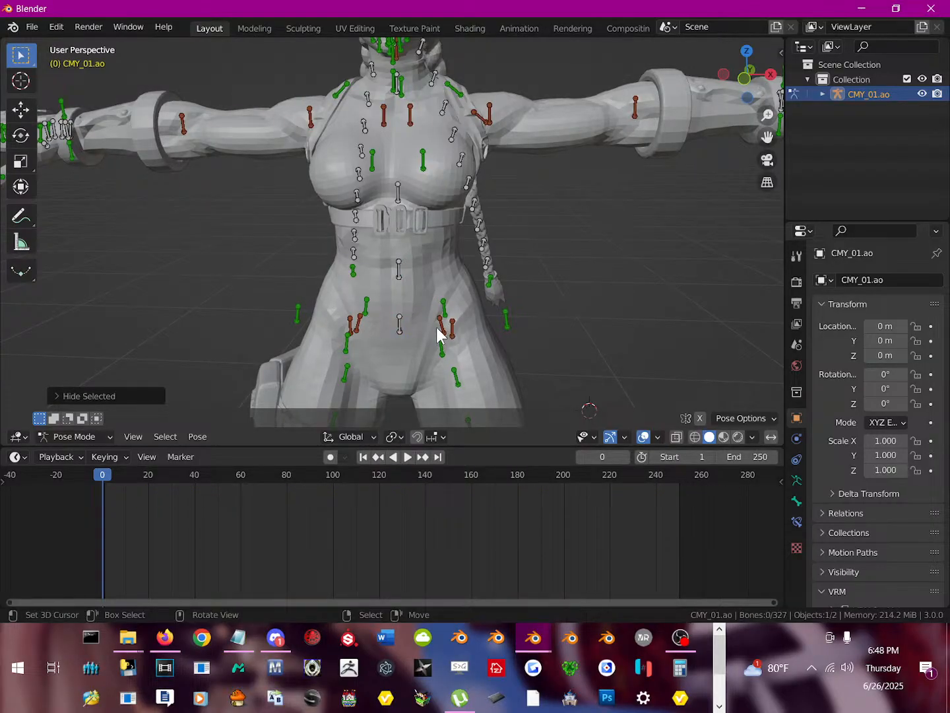
{"action": "right_click", "coordinate": [402, 327]}
{"action": "key", "text": "r"}
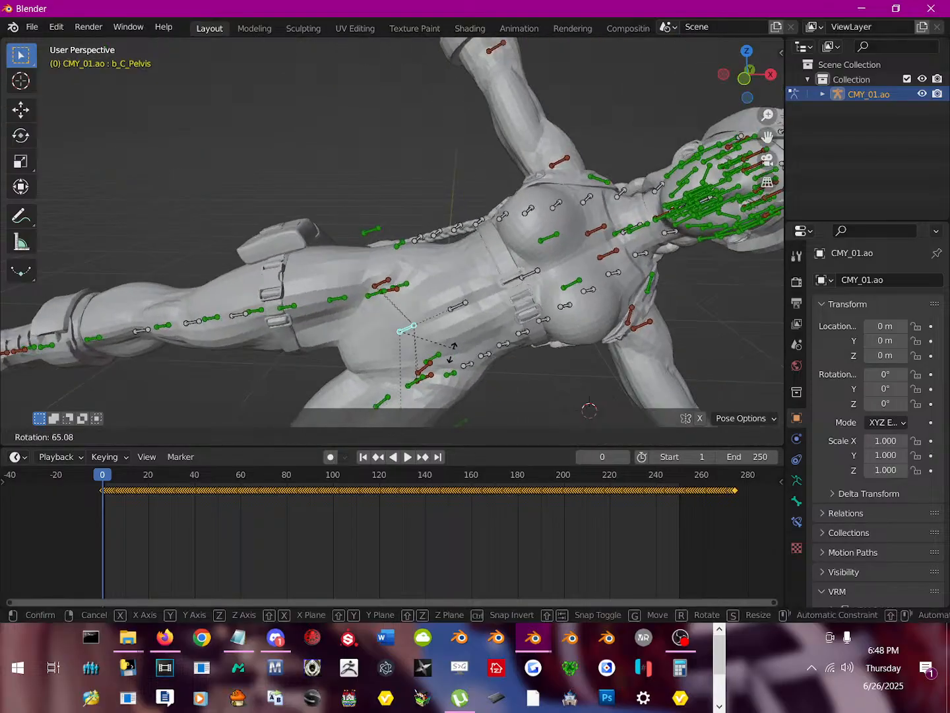
{"action": "key", "text": "Escape"}
Test-rotate and hide the upper-thigh helper bones b_R_Leg1Helper and b_L_Leg1Helper.
{"action": "middle_click_drag", "start_coordinate": [405, 300], "coordinate": [388, 198], "text": "shift"}
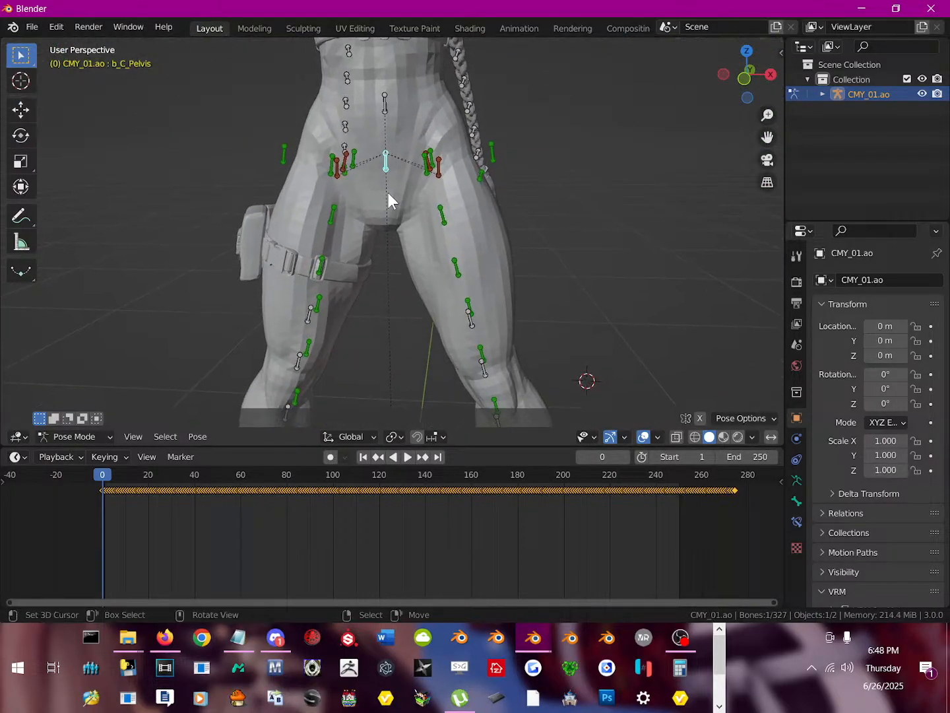
{"action": "left_click", "coordinate": [334, 212]}
{"action": "key", "text": "r"}
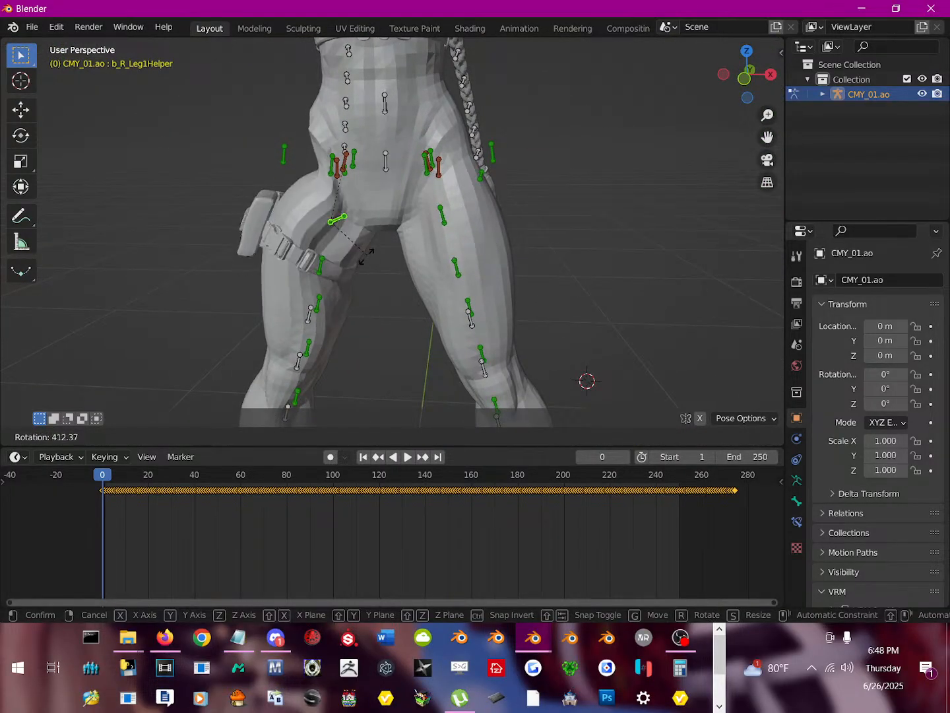
{"action": "key", "text": "Escape"}
{"action": "left_click", "coordinate": [362, 263]}
{"action": "left_click", "coordinate": [440, 214]}
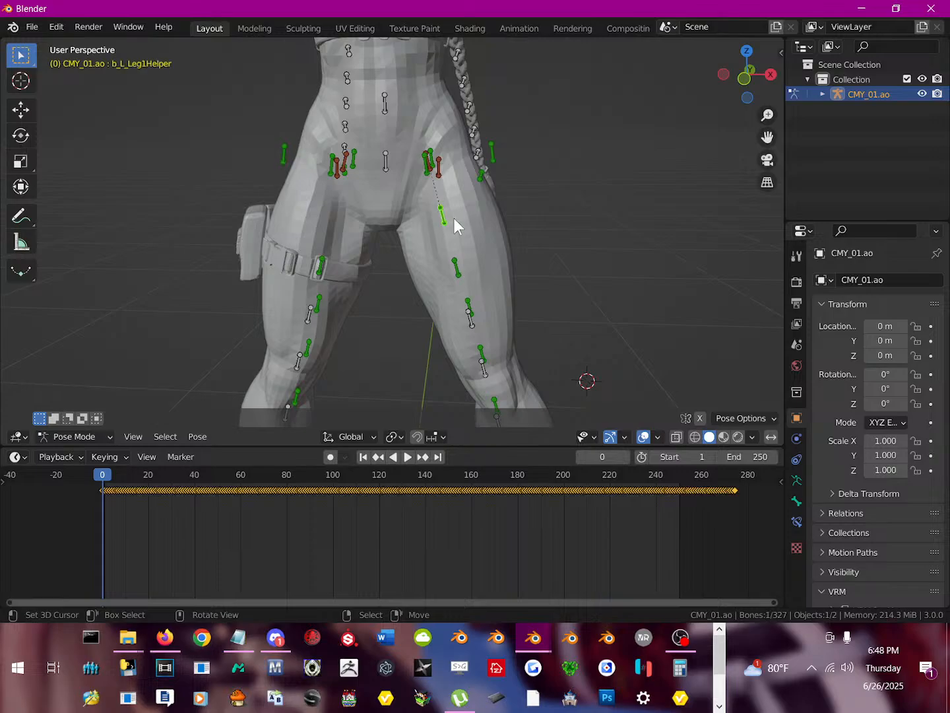
{"action": "key", "text": "r"}
{"action": "key", "text": "Escape"}
{"action": "key", "text": "h"}
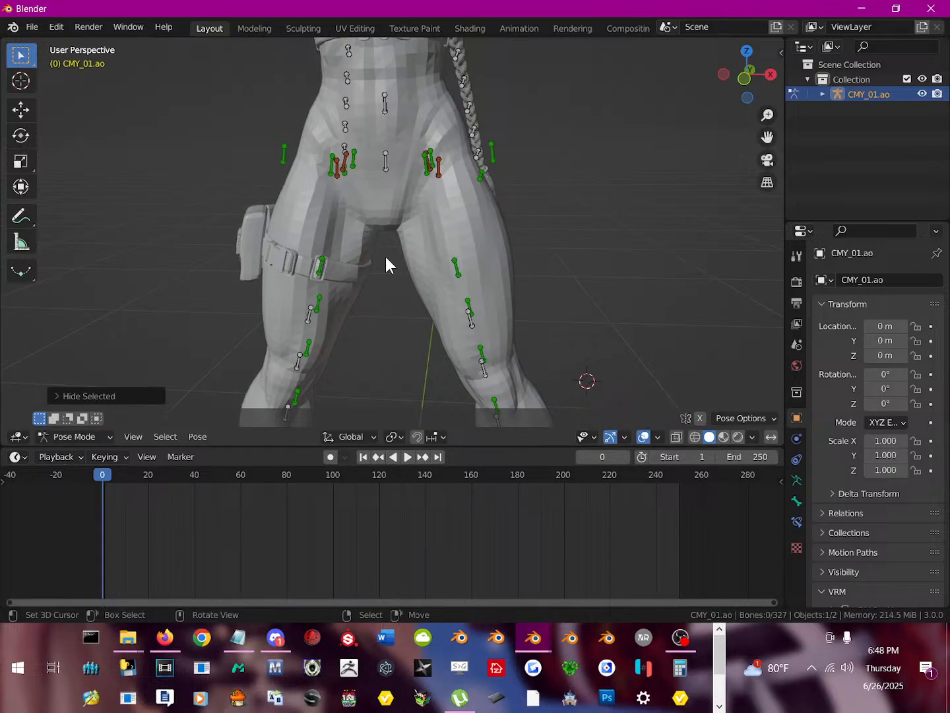
Test-rotate and hide the front hip helper bones b_R_LegFHelper and b_L_LegFHelper.
{"action": "left_click", "coordinate": [335, 169]}
{"action": "middle_click_drag", "start_coordinate": [329, 180], "coordinate": [357, 187]}
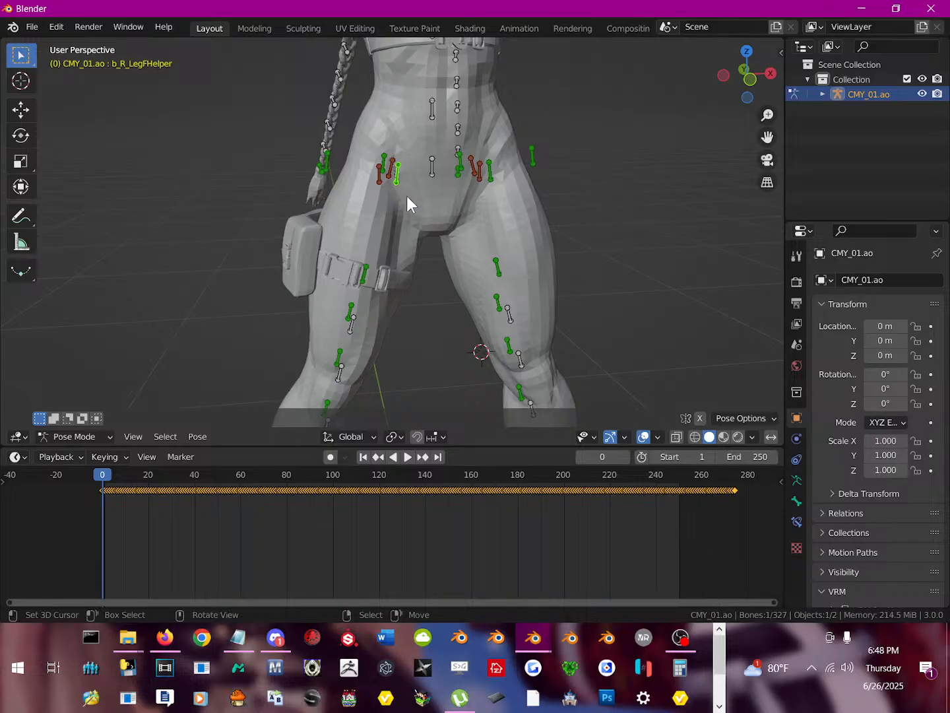
{"action": "key", "text": "r"}
{"action": "key", "text": "Escape"}
{"action": "key", "text": "h"}
{"action": "left_click", "coordinate": [491, 171]}
{"action": "key", "text": "r"}
{"action": "key", "text": "Escape"}
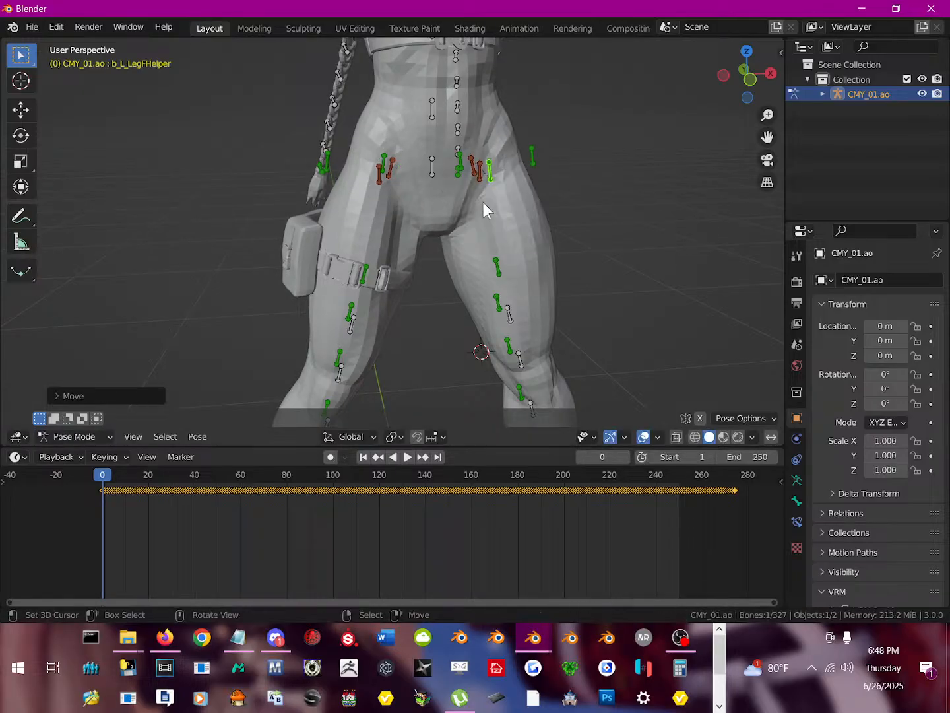
{"action": "key", "text": "h"}
Test-rotate the b_L_Leg1 bone without keeping the rotation, and test-rotate and hide the neighbouring pb_L_CMY01_Hip_01 bone.
{"action": "left_click", "coordinate": [477, 170]}
{"action": "key", "text": "r"}
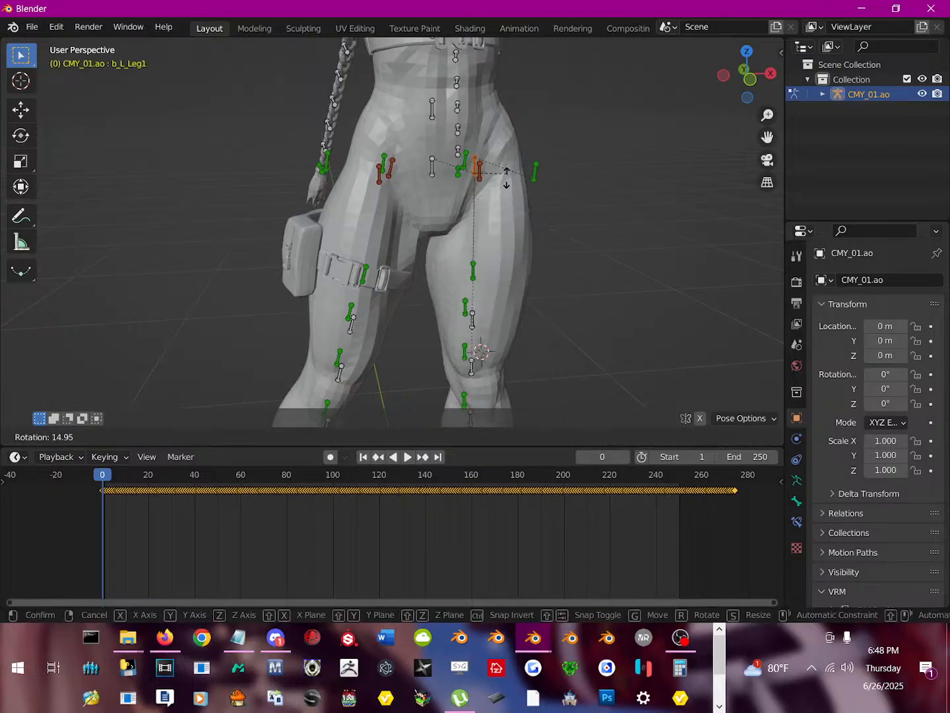
{"action": "key", "text": "Escape"}
{"action": "left_click", "coordinate": [482, 170]}
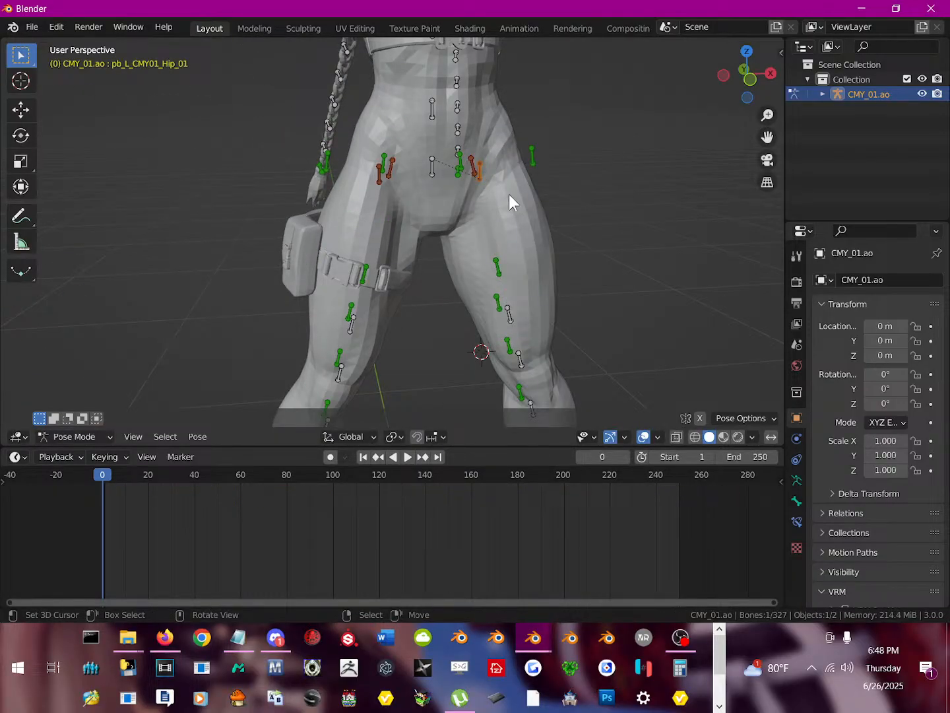
{"action": "key", "text": "r"}
{"action": "key", "text": "Escape"}
{"action": "key", "text": "h"}
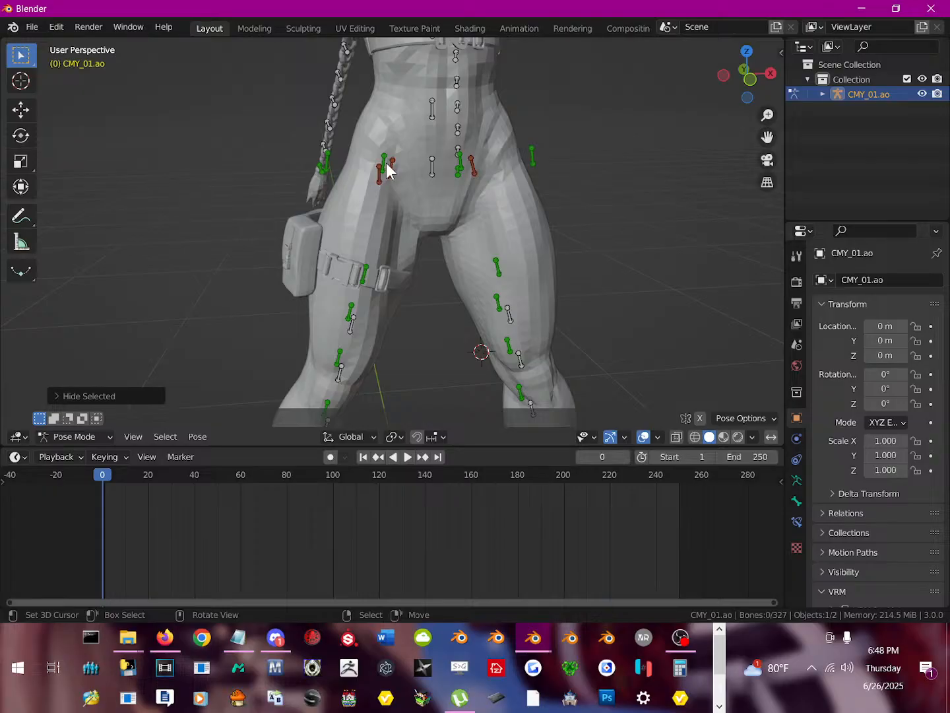
Test-rotate and hide the b_R_LegBHelper and pb_R_CMY01_Hip_01 bones at the right hip.
{"action": "left_click", "coordinate": [388, 171]}
{"action": "left_click", "coordinate": [388, 169]}
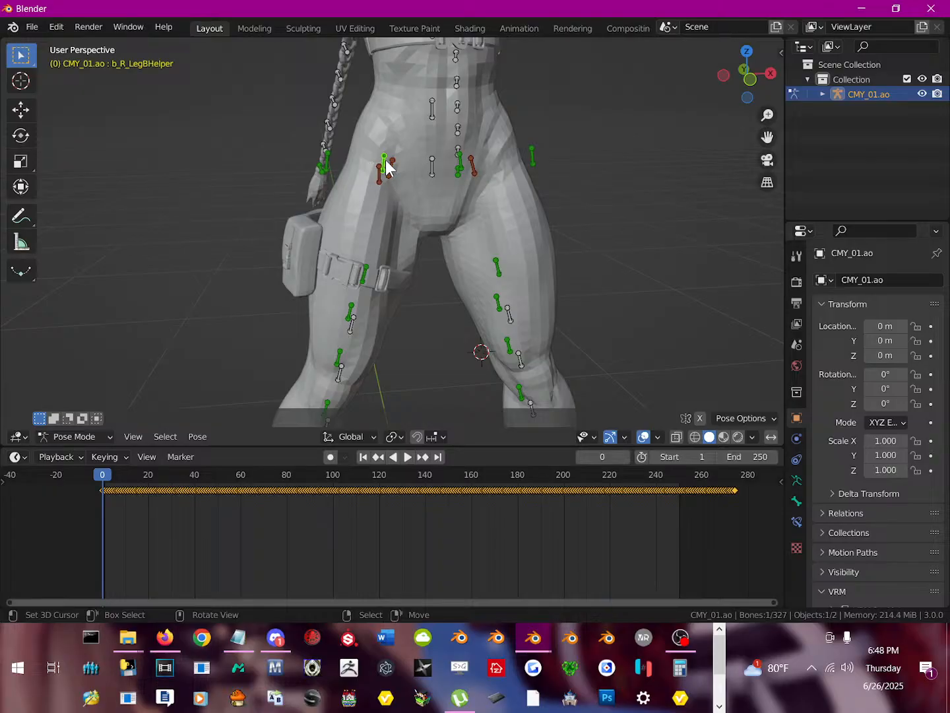
{"action": "key", "text": "r"}
{"action": "right_click", "coordinate": [401, 185]}
{"action": "key", "text": "h"}
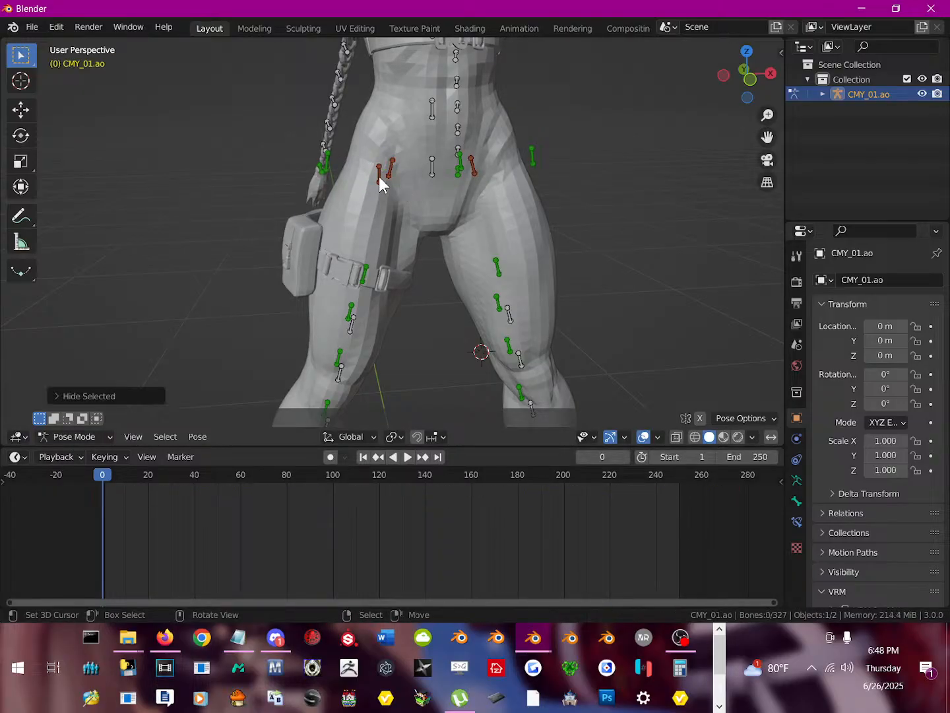
{"action": "left_click", "coordinate": [383, 175]}
{"action": "key", "text": "r"}
{"action": "right_click", "coordinate": [368, 208]}
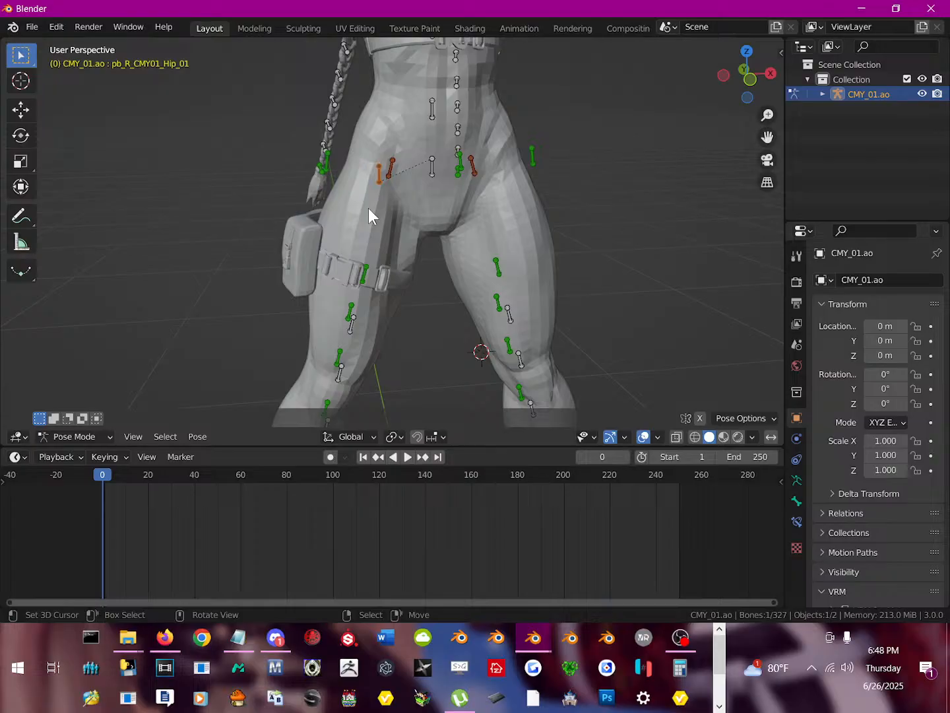
{"action": "key", "text": "h"}
Test-rotate and hide the b_R_Leg2Helper bone beside the right thigh strap.
{"action": "middle_click_drag", "start_coordinate": [396, 236], "coordinate": [339, 177]}
{"action": "left_click", "coordinate": [315, 157]}
{"action": "key", "text": "r"}
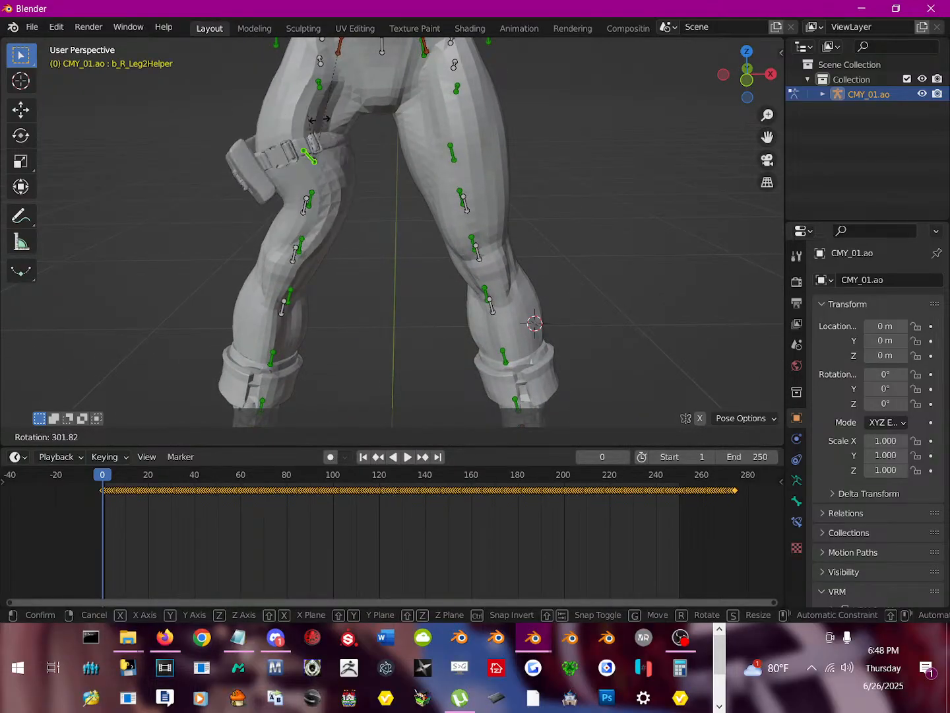
{"action": "right_click", "coordinate": [359, 193]}
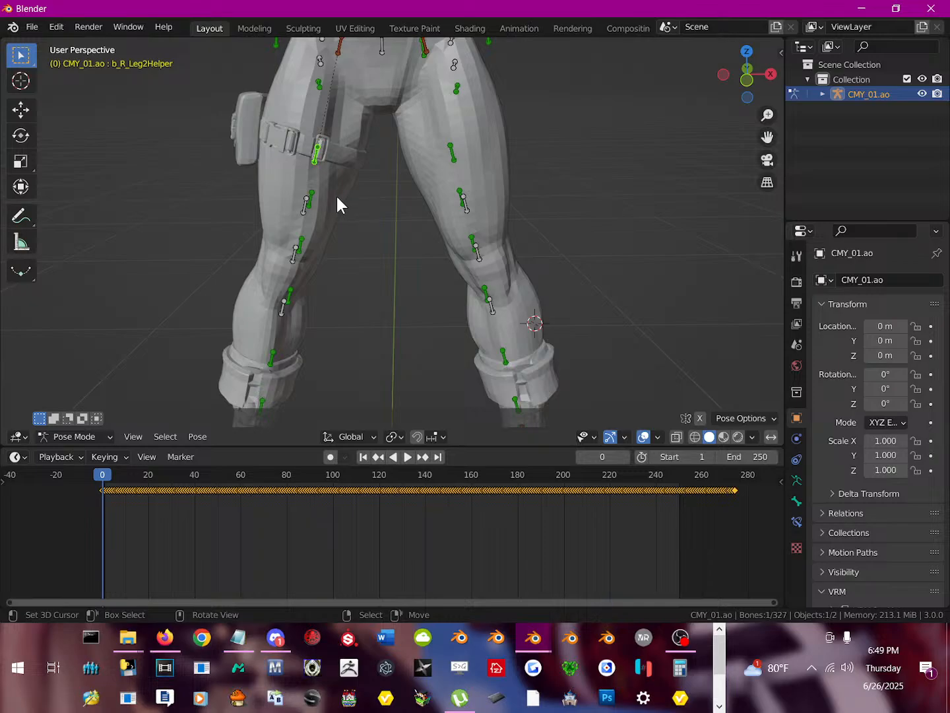
{"action": "key", "text": "h"}
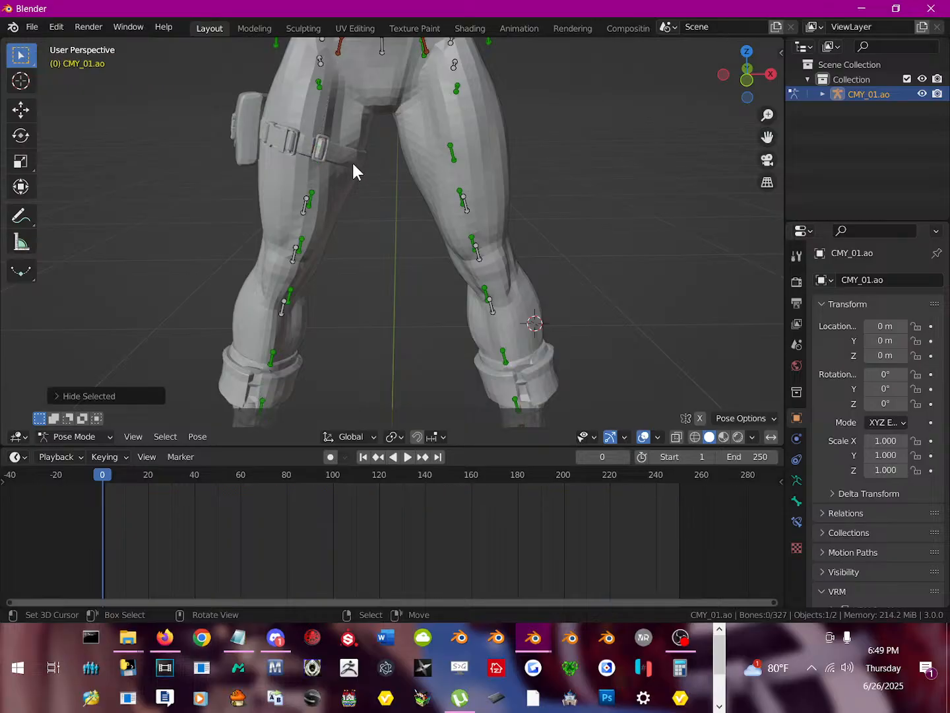
Test-rotate and hide the hair-end bone pb_R_CMY01_BHair_11, and test-rotate the white hair bone just above it.
{"action": "left_click", "coordinate": [317, 84]}
{"action": "key", "text": "r"}
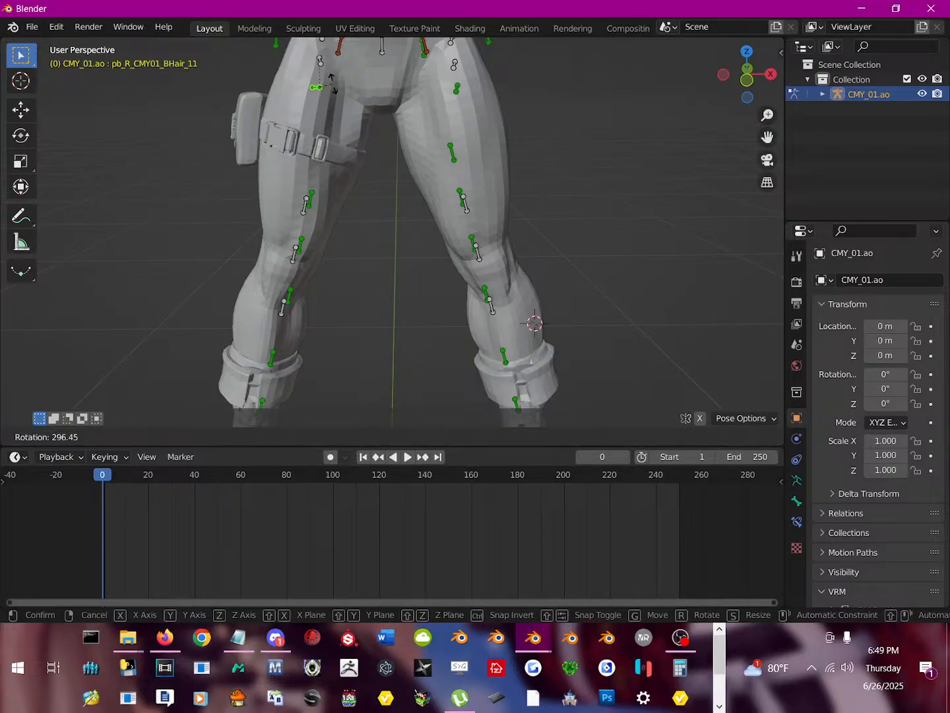
{"action": "right_click", "coordinate": [334, 97]}
{"action": "key", "text": "h"}
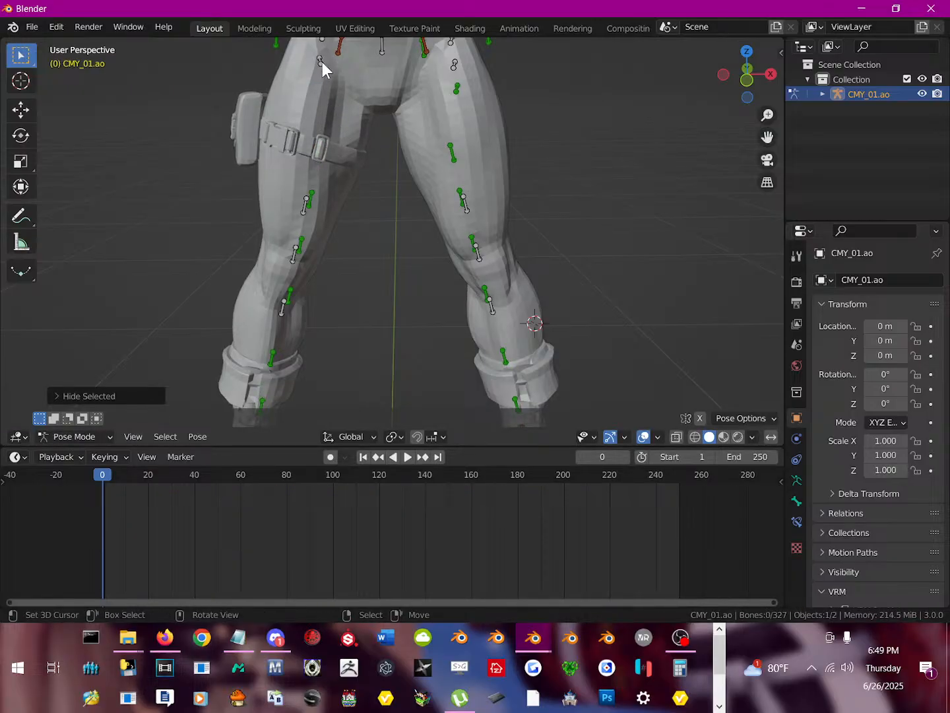
{"action": "left_click", "coordinate": [322, 63]}
{"action": "key", "text": "r"}
{"action": "right_click", "coordinate": [351, 78]}
Test-rotate and hide the b_L_Leg2Helper bone in the middle of the left thigh.
{"action": "middle_click_drag", "start_coordinate": [351, 78], "coordinate": [371, 121]}
{"action": "left_click", "coordinate": [449, 158]}
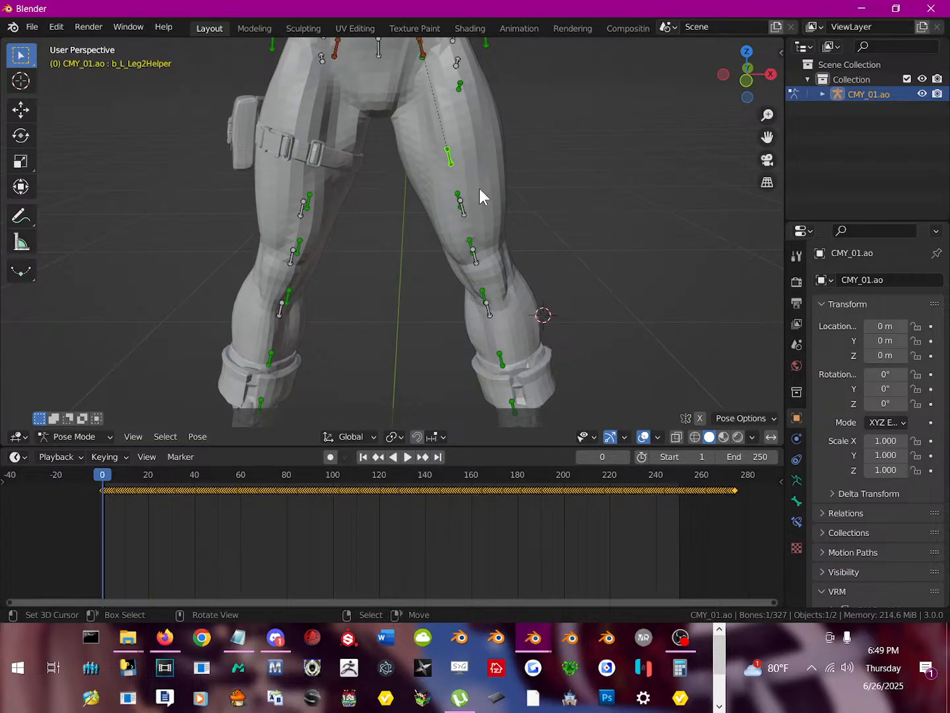
{"action": "key", "text": "r"}
{"action": "right_click", "coordinate": [430, 175]}
Test-rotate and hide the b_R_KneeBUHelper bone above the right knee.
{"action": "left_click", "coordinate": [318, 217]}
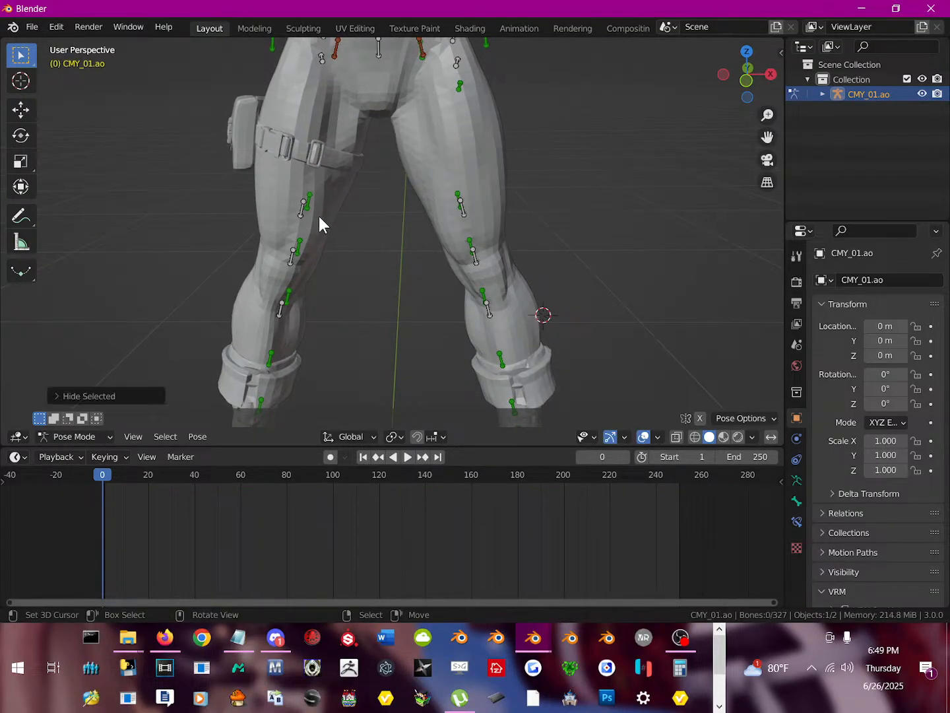
{"action": "left_click", "coordinate": [310, 207]}
{"action": "key", "text": "r"}
{"action": "right_click", "coordinate": [368, 253]}
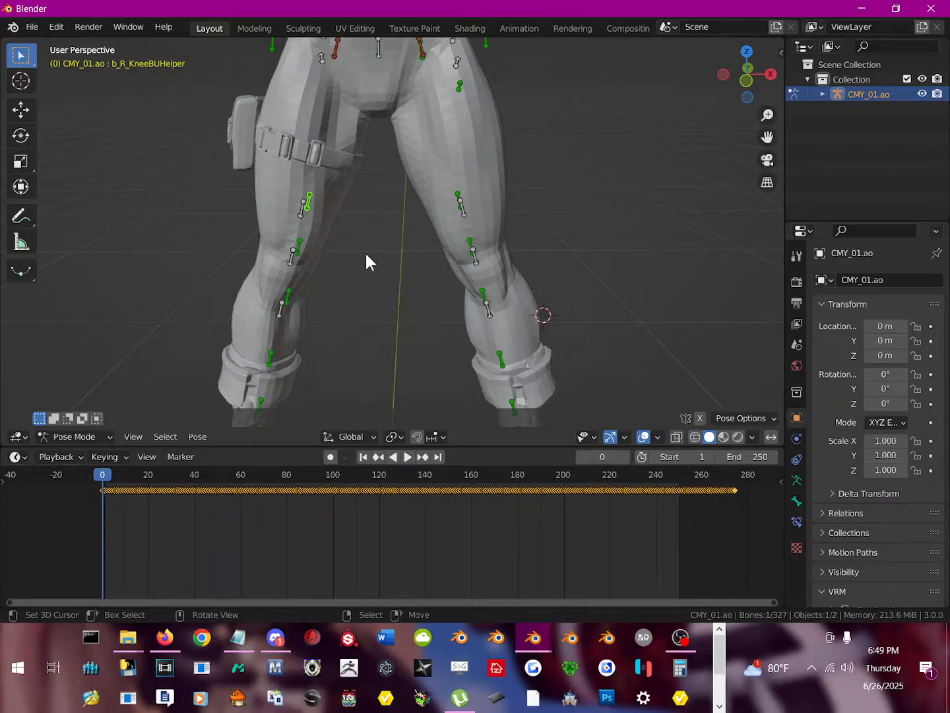
{"action": "key", "text": "h"}
Open the Screencast Keys settings in the 3D view and enable the on-screen key display.
{"action": "key", "text": "n"}
{"action": "scroll", "coordinate": [731, 261], "scroll_direction": "down", "scroll_amount": 7}
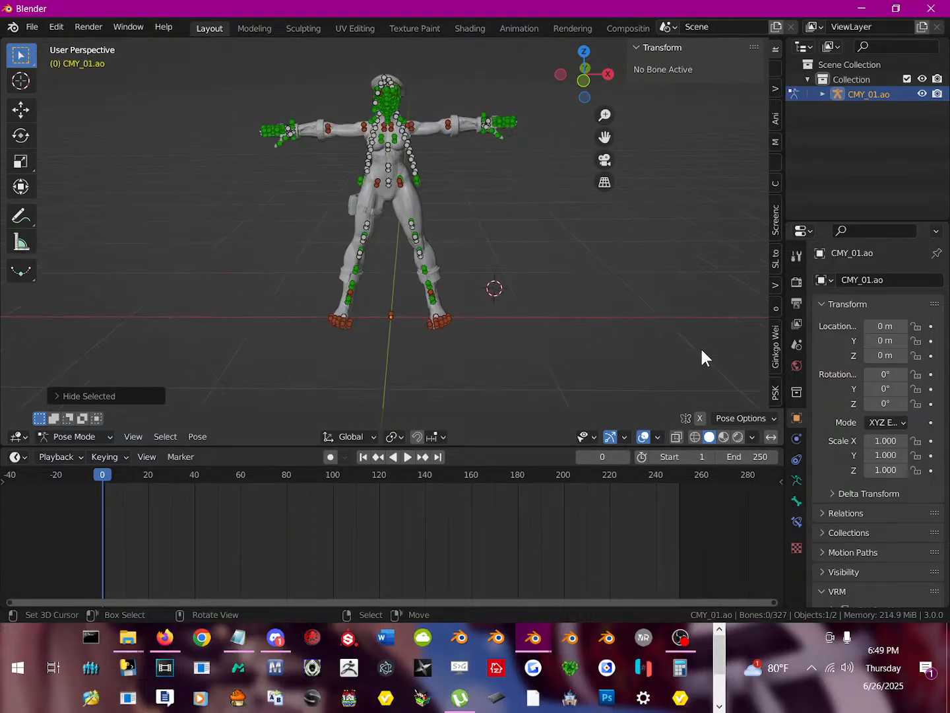
{"action": "scroll", "coordinate": [681, 266], "scroll_direction": "up", "scroll_amount": 4}
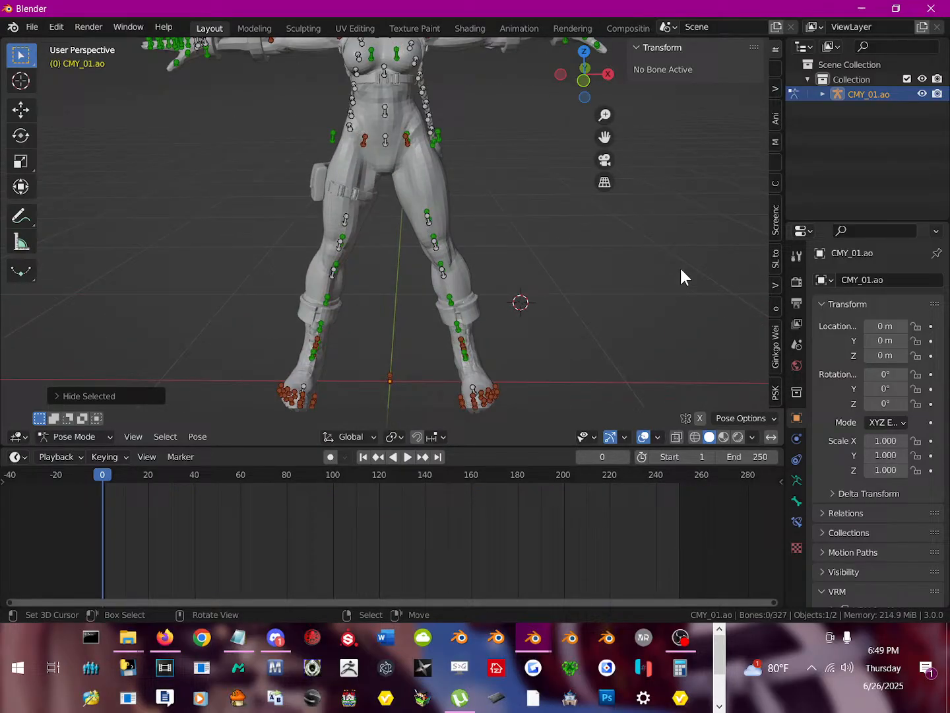
{"action": "left_click", "coordinate": [776, 221]}
Test-rotate and hide the b_R_Leg3Helper and b_L_Leg3Helper bones on the lower thighs.
{"action": "scroll", "coordinate": [404, 255], "scroll_direction": "up", "scroll_amount": 2}
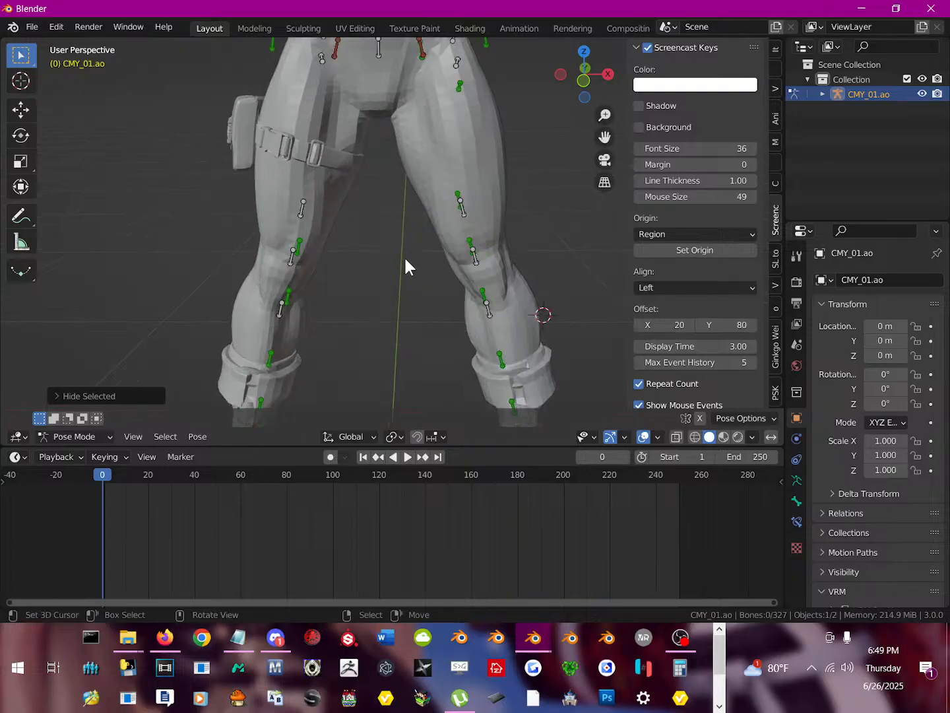
{"action": "left_click", "coordinate": [301, 203]}
{"action": "key", "text": "r"}
{"action": "right_click", "coordinate": [324, 260]}
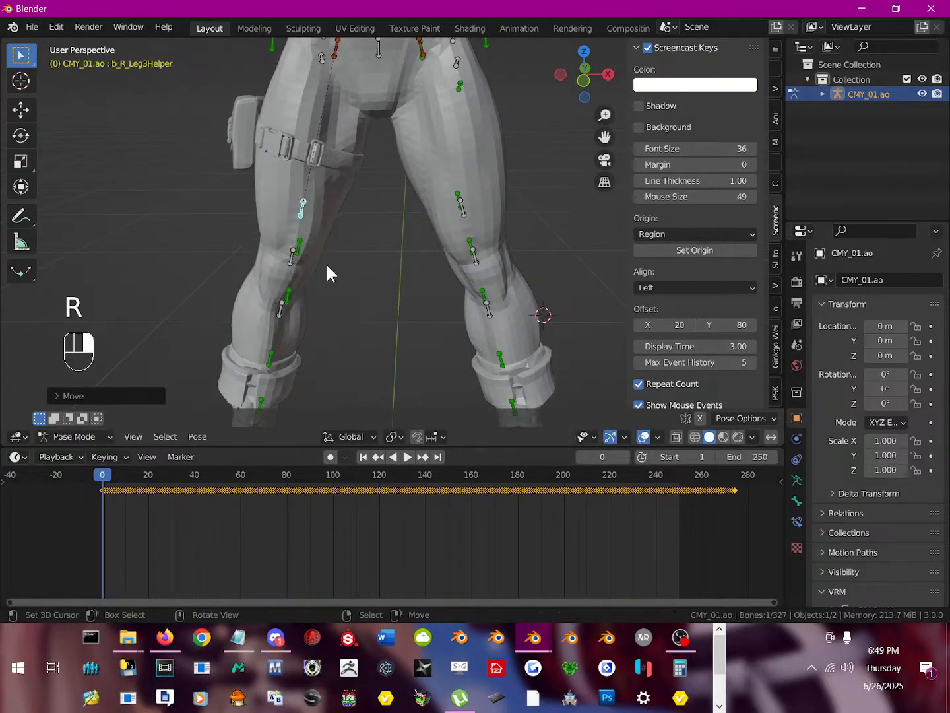
{"action": "key", "text": "h"}
{"action": "key", "text": "r"}
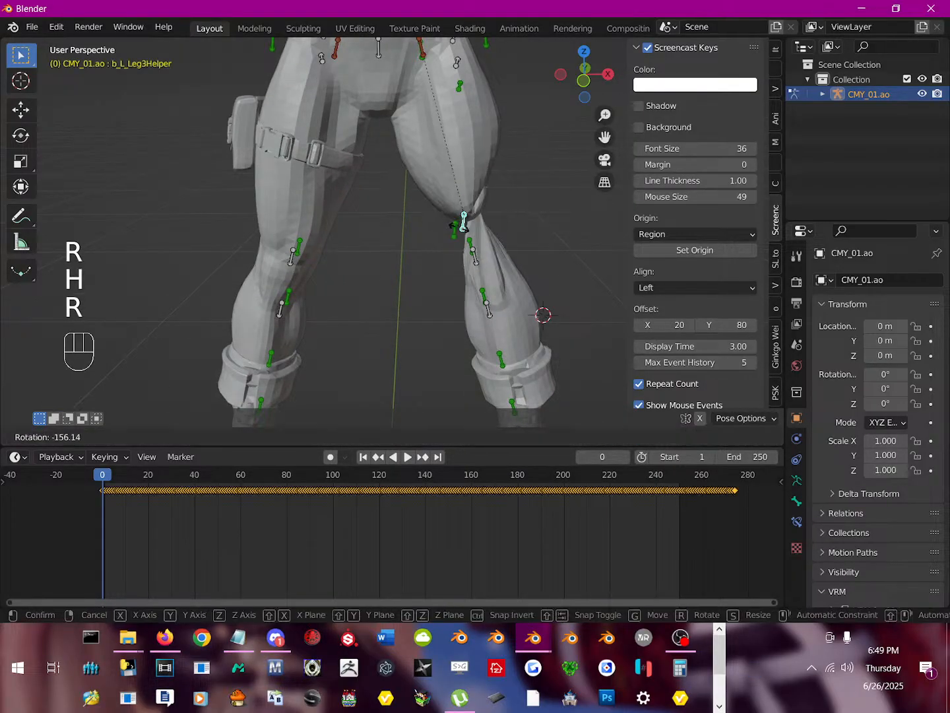
{"action": "right_click", "coordinate": [496, 238]}
{"action": "key", "text": "h"}
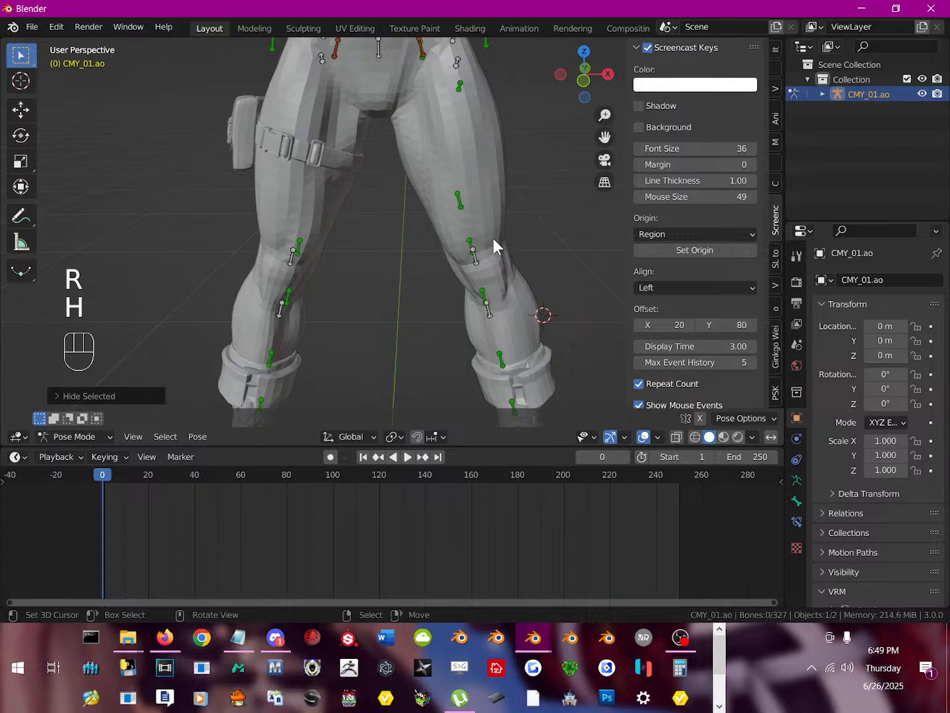
Test-rotate and hide the green helper bone above the left knee and the b_R_KneeBHelper bone at the right knee.
{"action": "left_click", "coordinate": [460, 198]}
{"action": "key", "text": "r"}
{"action": "right_click", "coordinate": [469, 202]}
{"action": "key", "text": "h"}
{"action": "left_click", "coordinate": [299, 246]}
{"action": "key", "text": "r"}
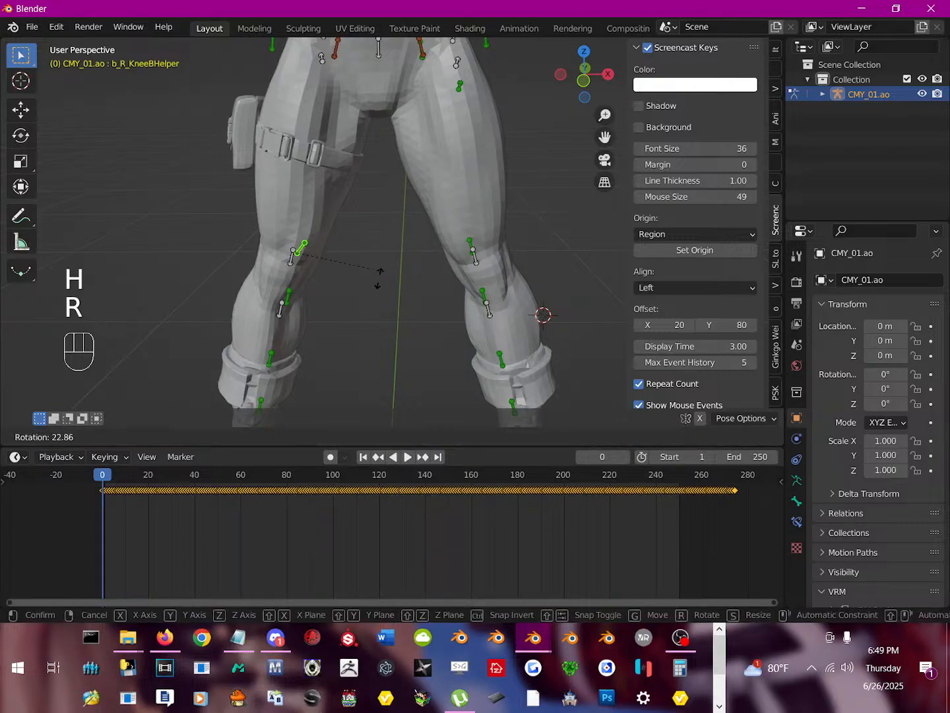
{"action": "right_click", "coordinate": [367, 292]}
{"action": "key", "text": "h"}
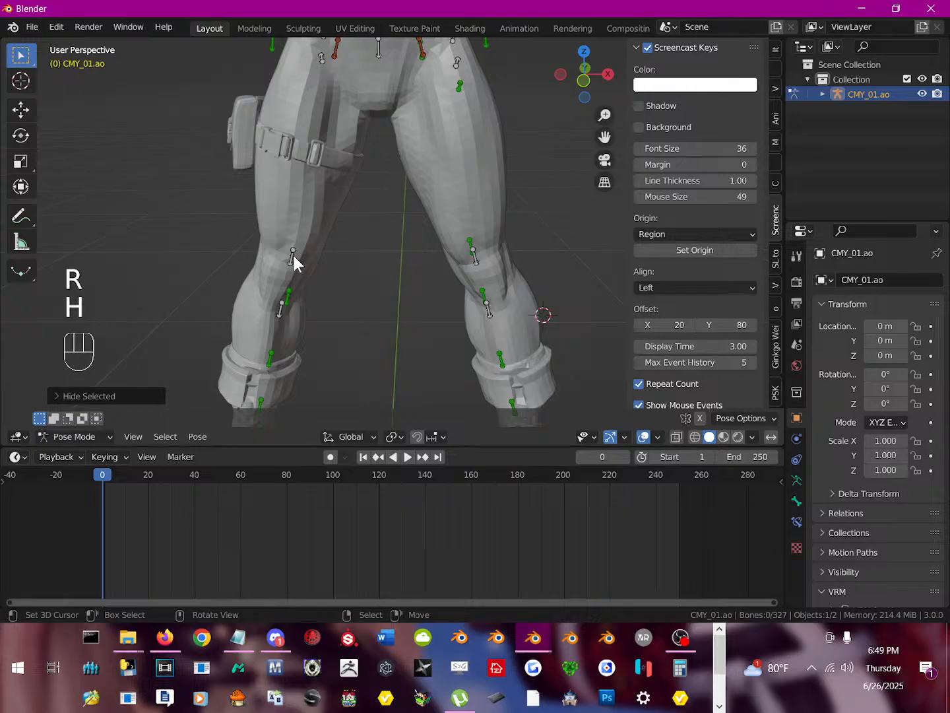
Test-rotate and hide the white helper bone at the right knee, and test-rotate the b_R_Leg2 bone under it.
{"action": "left_click", "coordinate": [292, 253]}
{"action": "key", "text": "r"}
{"action": "right_click", "coordinate": [352, 291]}
{"action": "key", "text": "h"}
{"action": "left_click", "coordinate": [294, 256]}
{"action": "key", "text": "r"}
{"action": "right_click", "coordinate": [309, 280]}
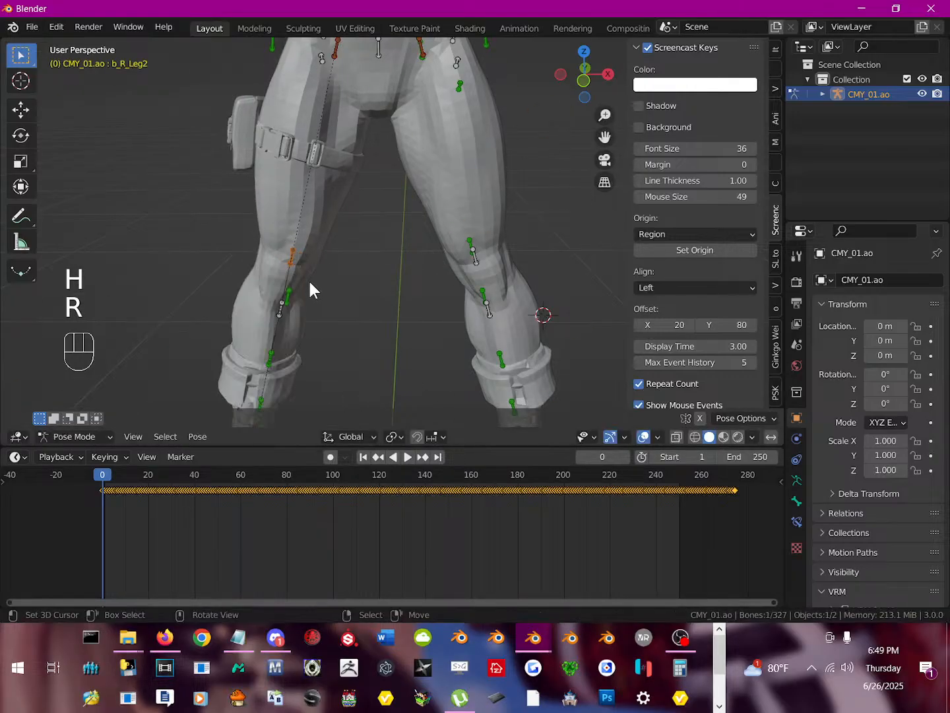
Test-rotate and hide the b_L_KneeHelper bone at the left knee.
{"action": "middle_click_drag", "start_coordinate": [301, 288], "coordinate": [451, 196], "text": "shift"}
{"action": "left_click", "coordinate": [462, 171]}
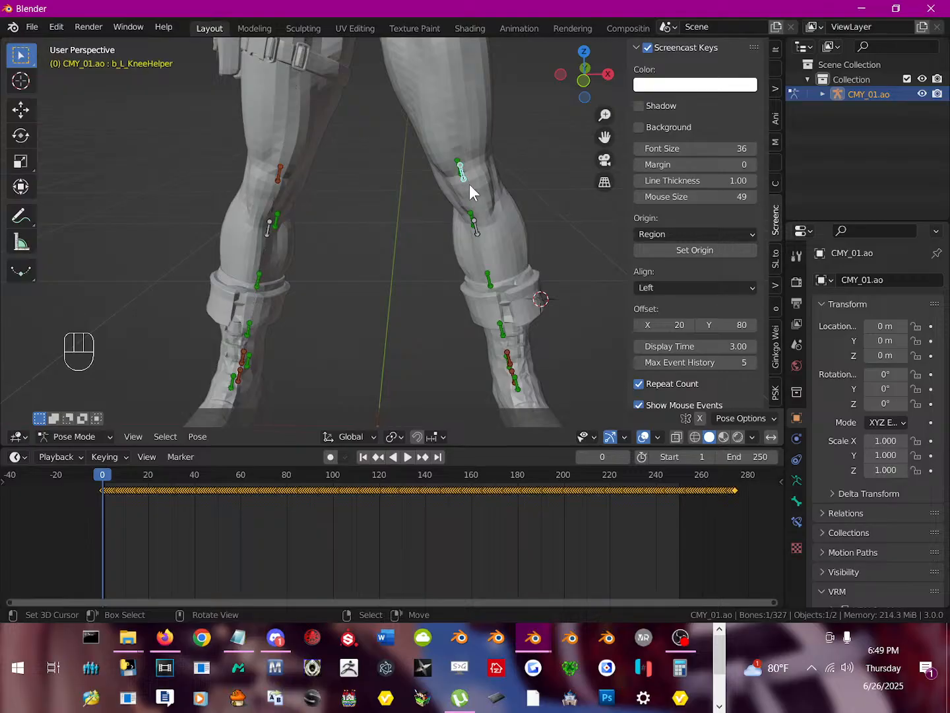
{"action": "key", "text": "r"}
{"action": "right_click", "coordinate": [440, 191]}
{"action": "key", "text": "h"}
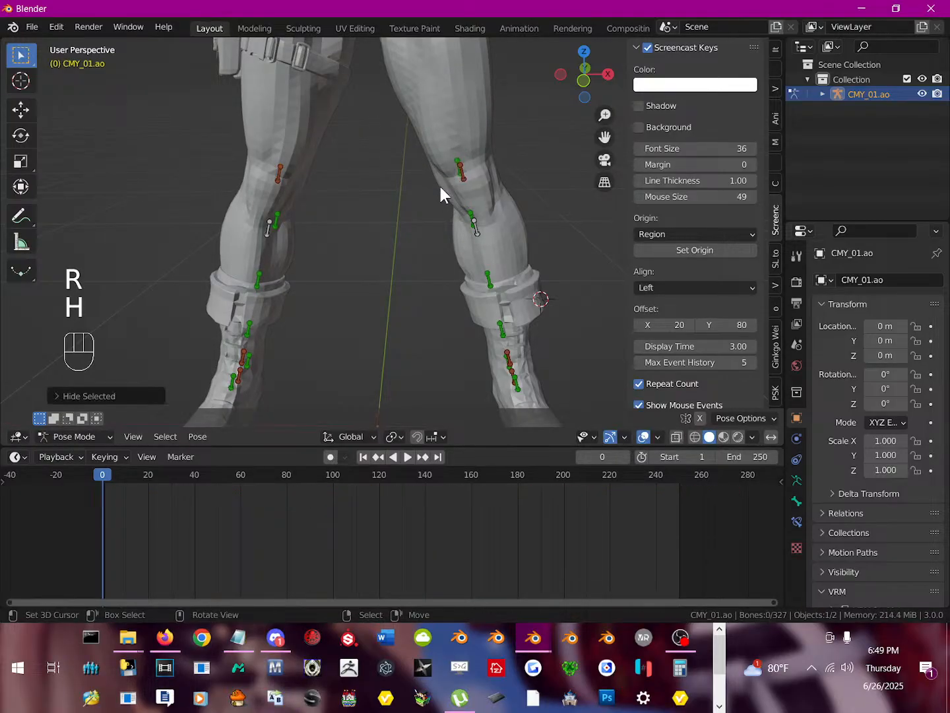
Test-rotate the b_L_Leg2 bone at the left knee and hide the green helper bone beside it.
{"action": "left_click", "coordinate": [460, 172]}
{"action": "key", "text": "r"}
{"action": "right_click", "coordinate": [466, 174]}
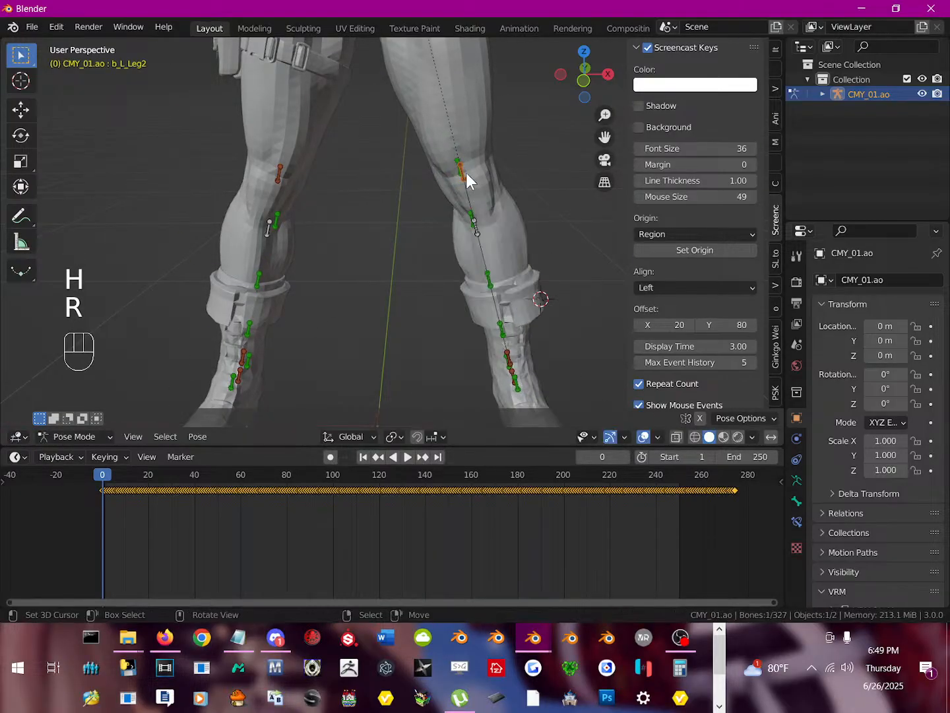
{"action": "left_click", "coordinate": [459, 171]}
{"action": "key", "text": "h"}
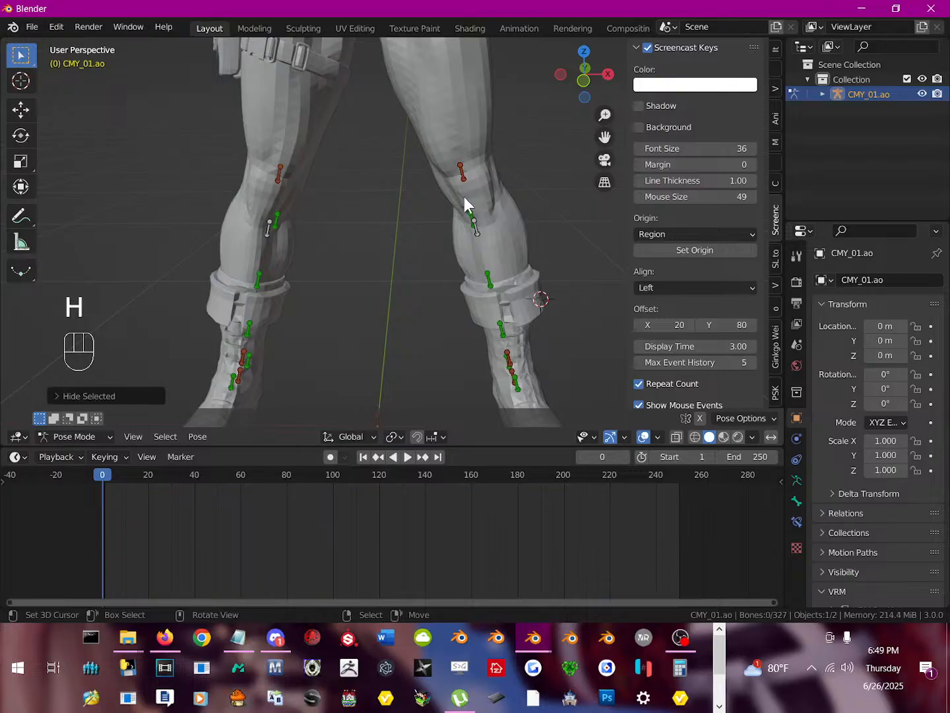
Test-rotate and hide the b_R_Ankle3Helper and b_L_Ankle3Helper bones at the boot cuffs.
{"action": "middle_click_drag", "start_coordinate": [452, 236], "coordinate": [349, 172], "text": "shift"}
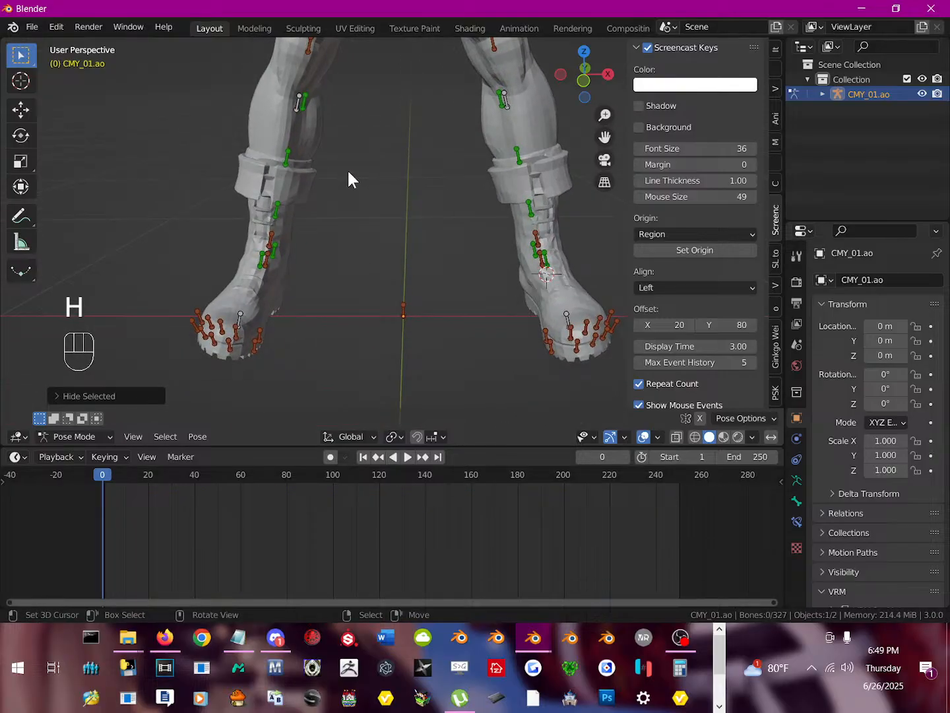
{"action": "left_click", "coordinate": [285, 156]}
{"action": "key", "text": "e"}
{"action": "key", "text": "e"}
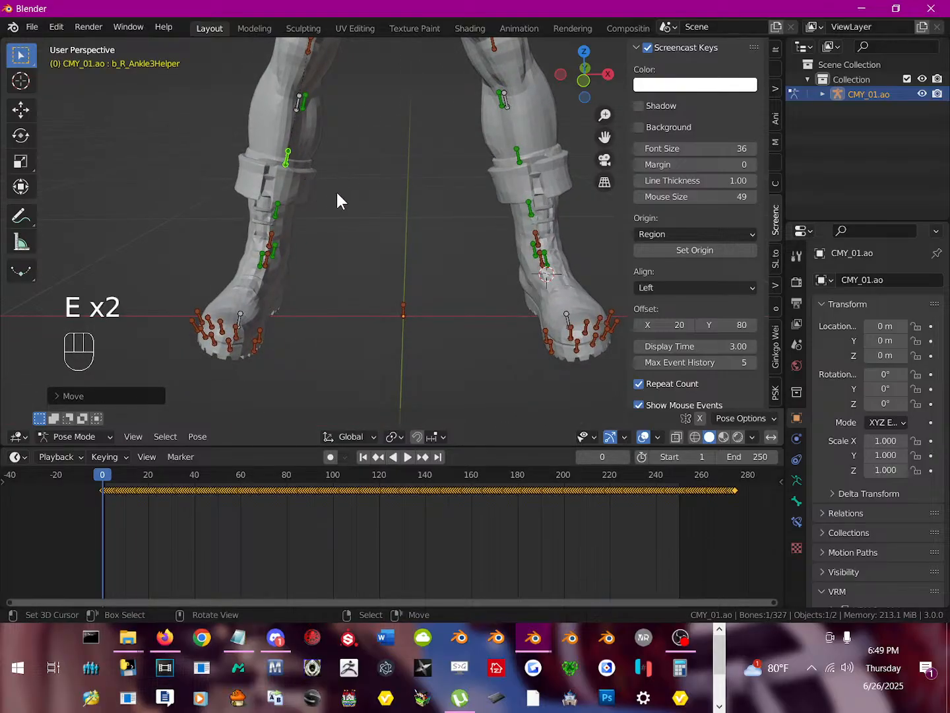
{"action": "key", "text": "r"}
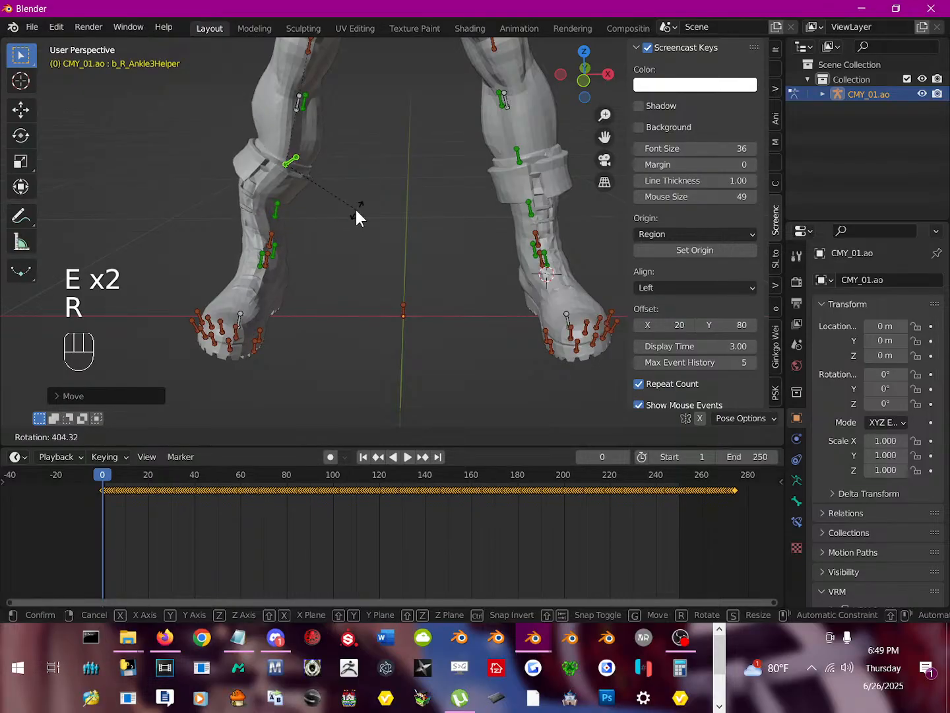
{"action": "left_click", "coordinate": [353, 209]}
{"action": "key", "text": "h"}
{"action": "left_click", "coordinate": [519, 157]}
{"action": "key", "text": "r"}
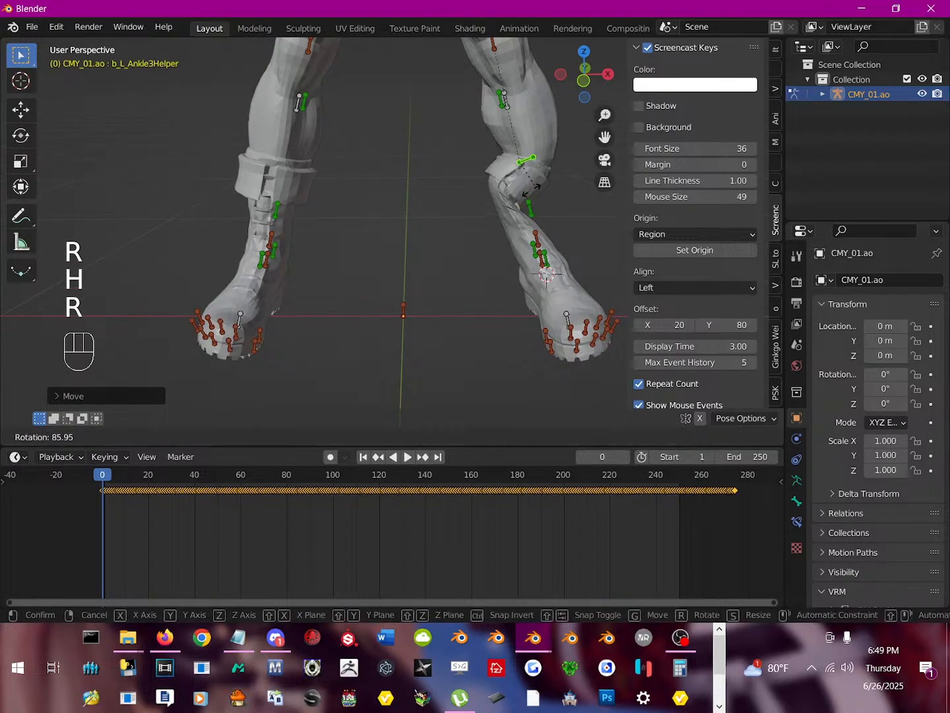
{"action": "right_click", "coordinate": [526, 165]}
{"action": "key", "text": "h"}
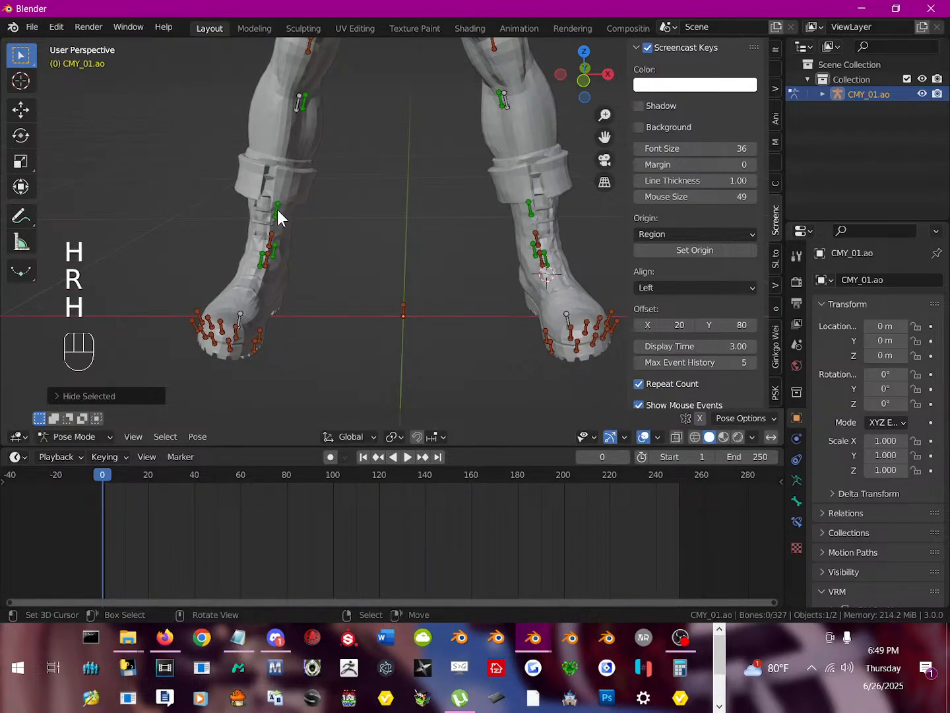
Test-rotate and hide the b_L_Ankle2Helper bone and its right-leg counterpart below the boot cuffs.
{"action": "left_click", "coordinate": [278, 210]}
{"action": "key", "text": "r"}
{"action": "right_click", "coordinate": [324, 266]}
{"action": "key", "text": "h"}
{"action": "left_click", "coordinate": [529, 206]}
{"action": "key", "text": "r"}
{"action": "right_click", "coordinate": [526, 224]}
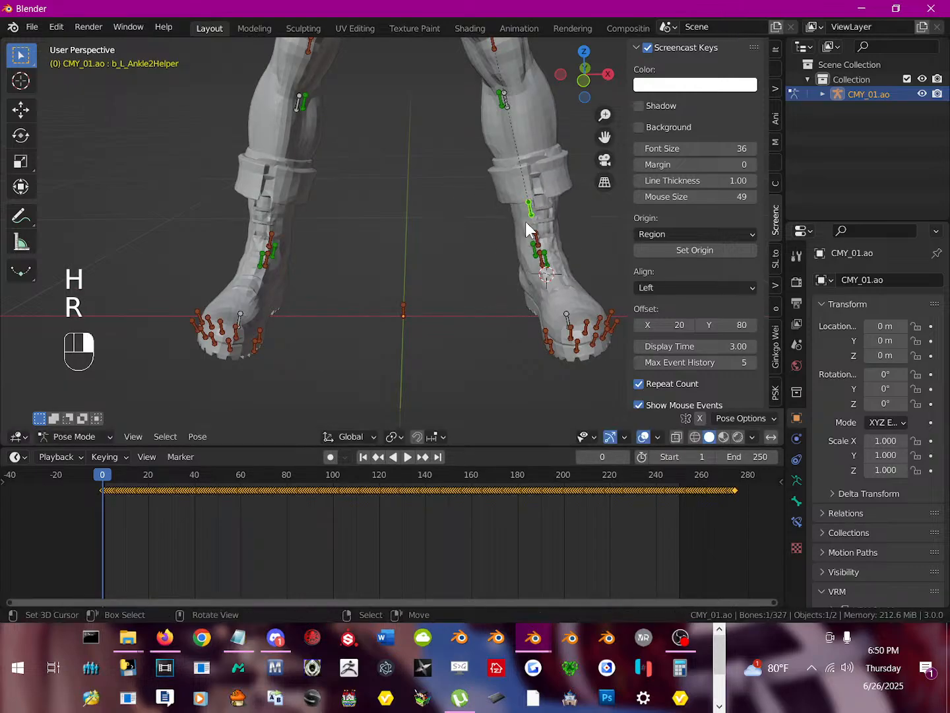
{"action": "key", "text": "h"}
Test-rotate and hide the b_R_Ankle1Helper and b_L_Ankle1Helper bones above the ankles.
{"action": "left_click", "coordinate": [271, 240]}
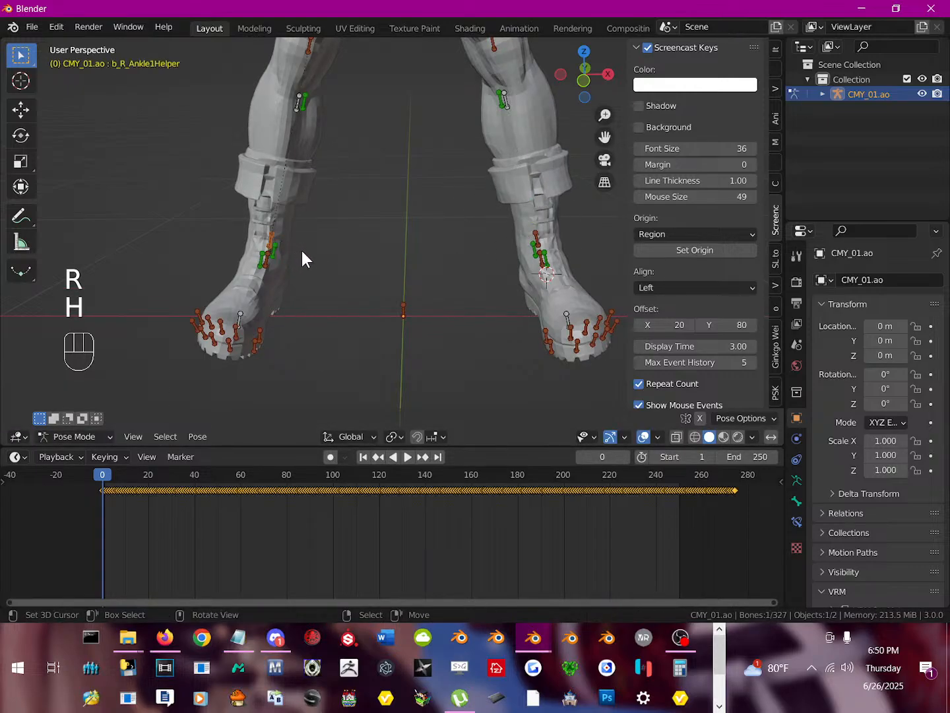
{"action": "key", "text": "r"}
{"action": "right_click", "coordinate": [305, 298]}
{"action": "key", "text": "h"}
{"action": "left_click", "coordinate": [538, 249]}
{"action": "key", "text": "r"}
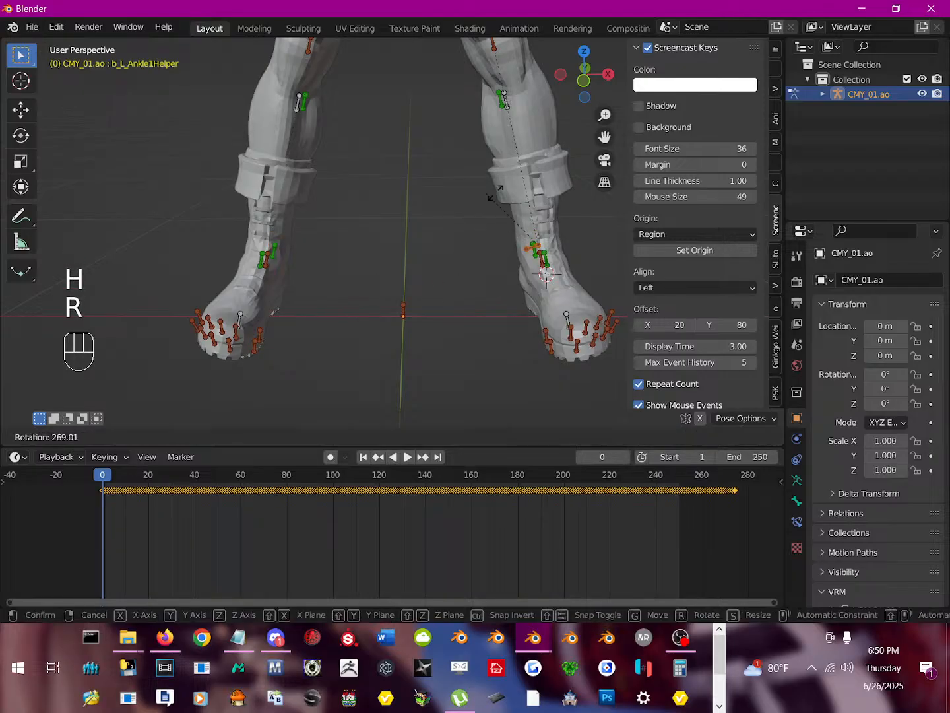
{"action": "right_click", "coordinate": [538, 286]}
{"action": "key", "text": "h"}
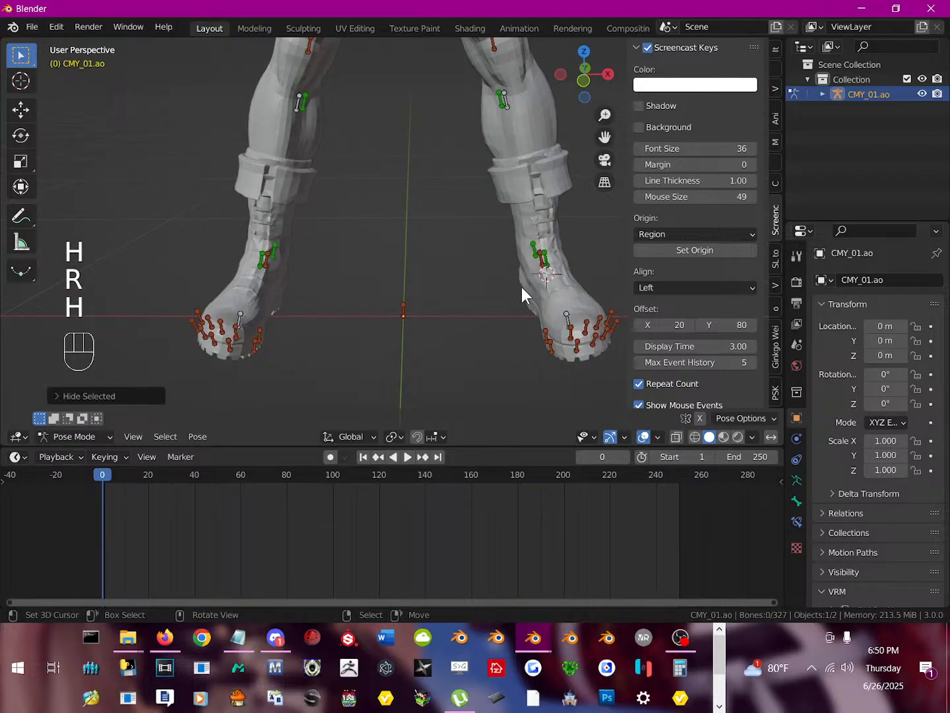
Test-rotate and hide the b_L_AnkleBHelper and b_R_AnkleBHelper bones at the ankles.
{"action": "left_click", "coordinate": [538, 251]}
{"action": "key", "text": "r"}
{"action": "right_click", "coordinate": [556, 291]}
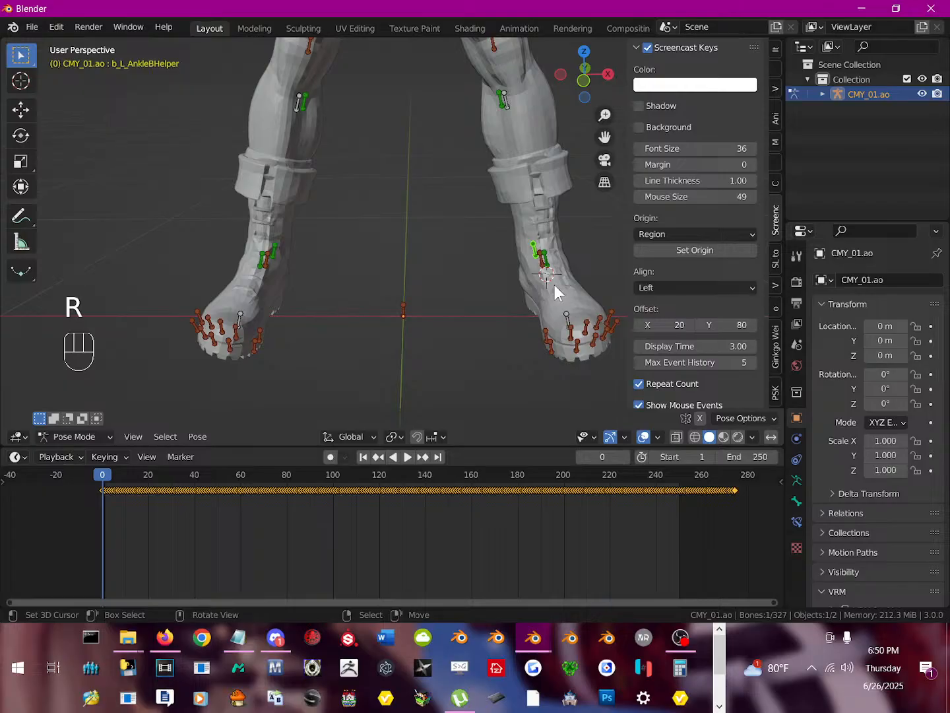
{"action": "key", "text": "r"}
{"action": "right_click", "coordinate": [547, 276]}
{"action": "key", "text": "h"}
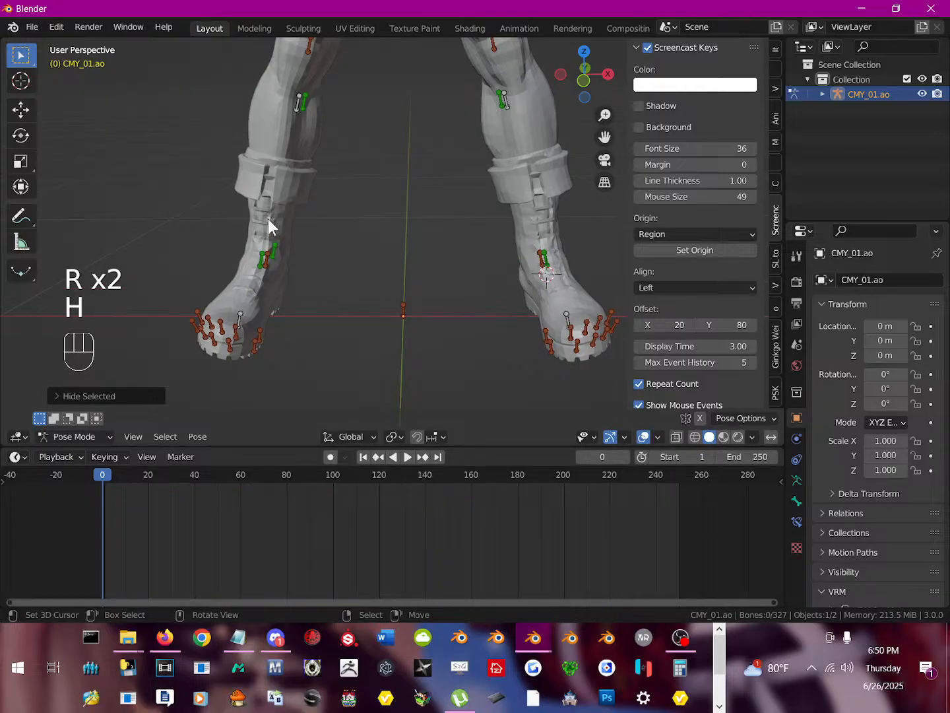
{"action": "left_click", "coordinate": [276, 256]}
{"action": "key", "text": "r"}
{"action": "right_click", "coordinate": [323, 288]}
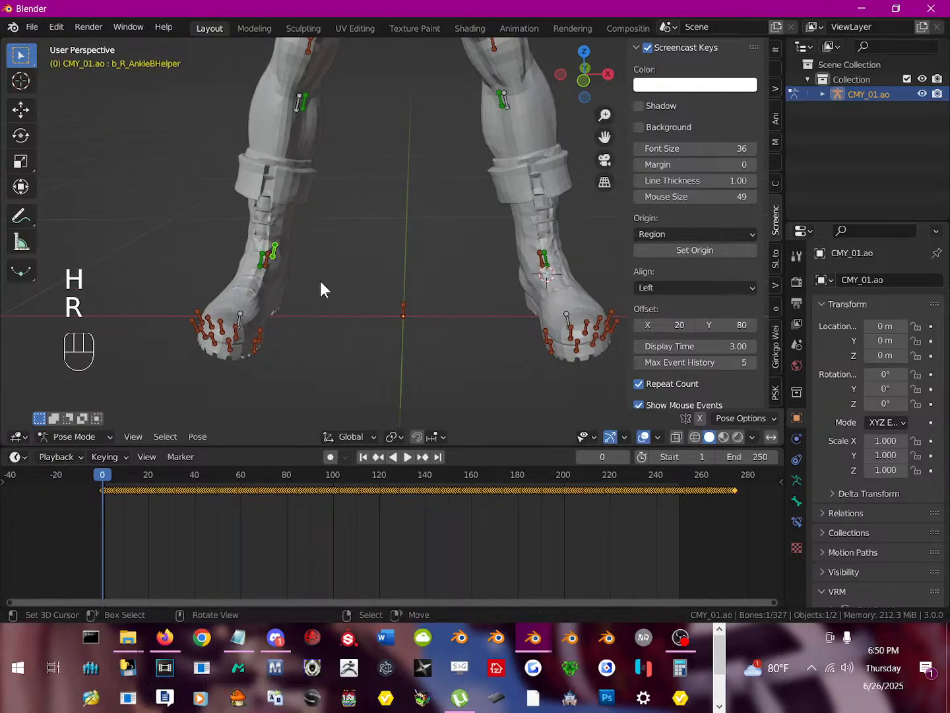
{"action": "key", "text": "h"}
Test-rotate and hide the g_R_Foot and b_R_AnkleFHelper bones at the right ankle.
{"action": "left_click", "coordinate": [272, 261]}
{"action": "key", "text": "r"}
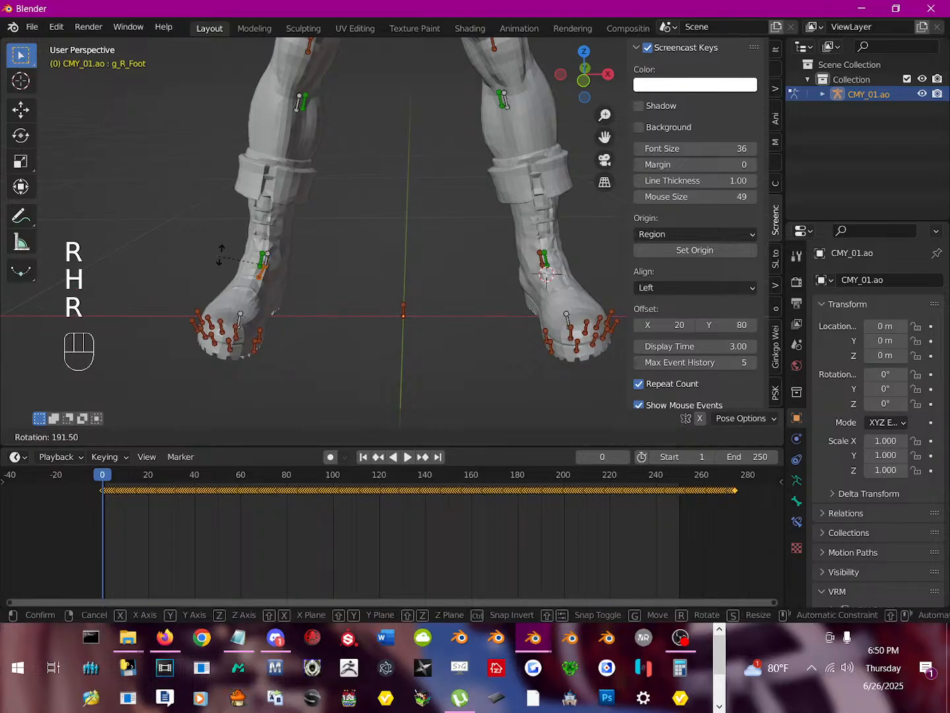
{"action": "right_click", "coordinate": [306, 278]}
{"action": "key", "text": "h"}
{"action": "left_click", "coordinate": [264, 259]}
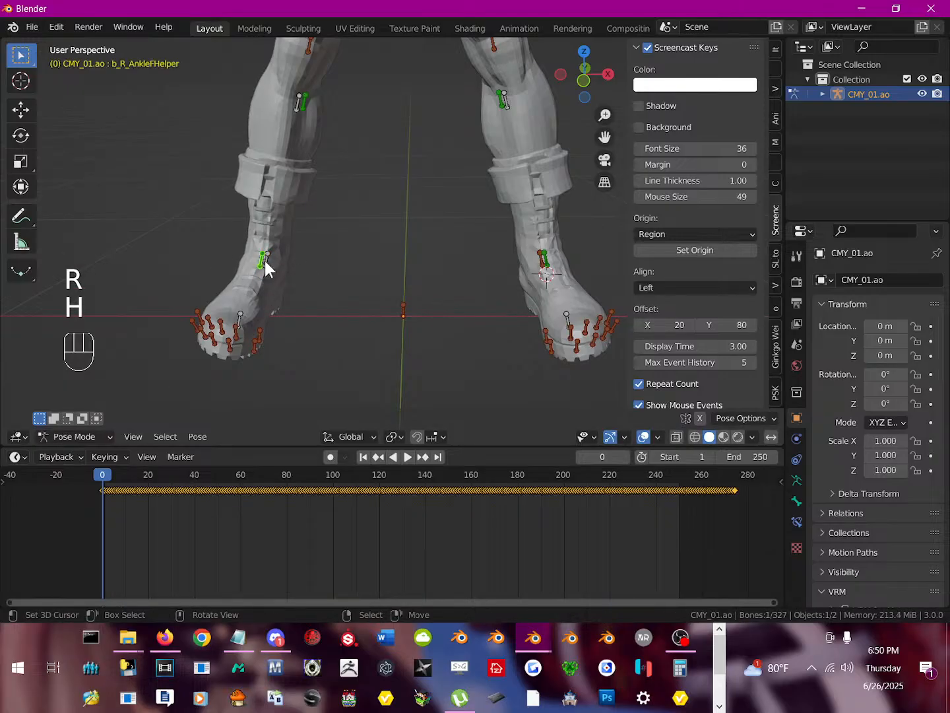
{"action": "key", "text": "r"}
{"action": "right_click", "coordinate": [298, 290]}
{"action": "key", "text": "h"}
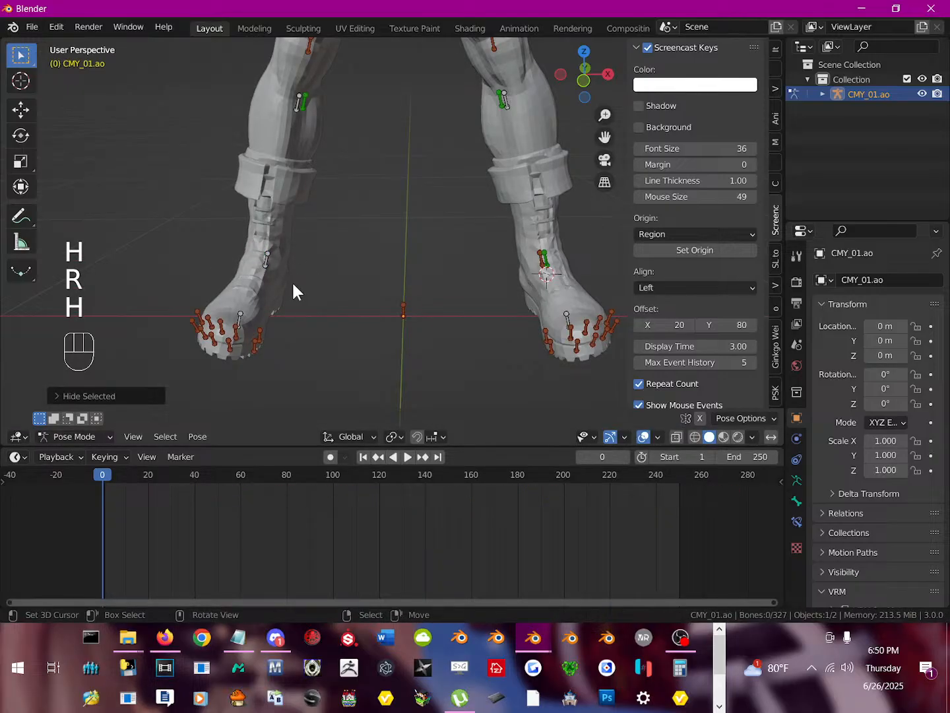
Test-rotate the b_R_Foot bone at the right ankle and cancel the rotation.
{"action": "left_click", "coordinate": [269, 254]}
{"action": "key", "text": "r"}
{"action": "right_click", "coordinate": [530, 285]}
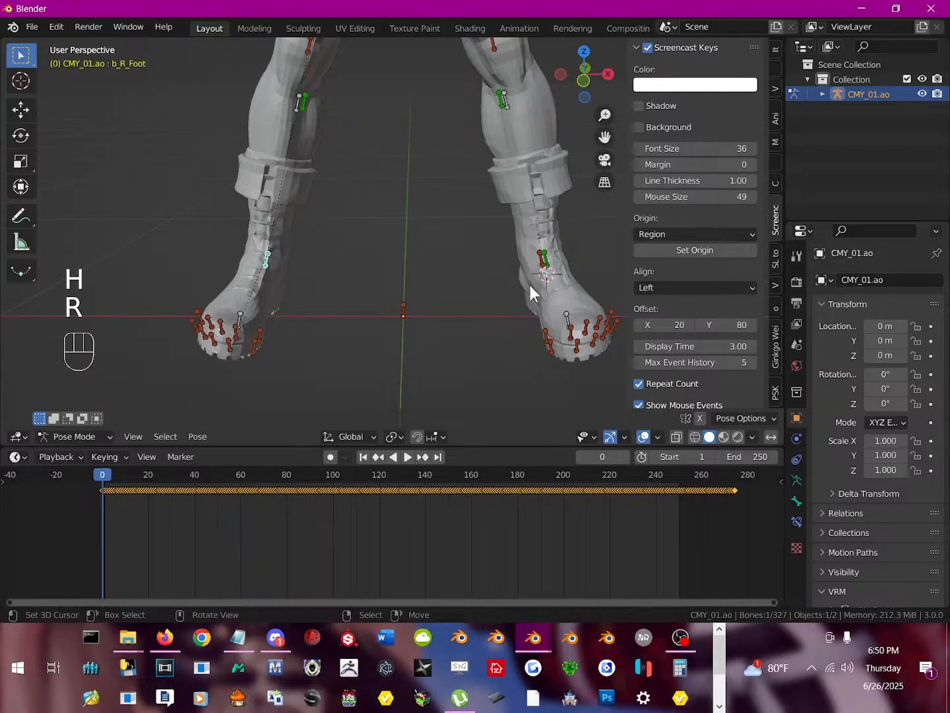
Test-rotate and hide the g_L_Foot and b_L_AnkleFHelper bones at the left ankle.
{"action": "left_click", "coordinate": [541, 265]}
{"action": "key", "text": "r"}
{"action": "right_click", "coordinate": [538, 271]}
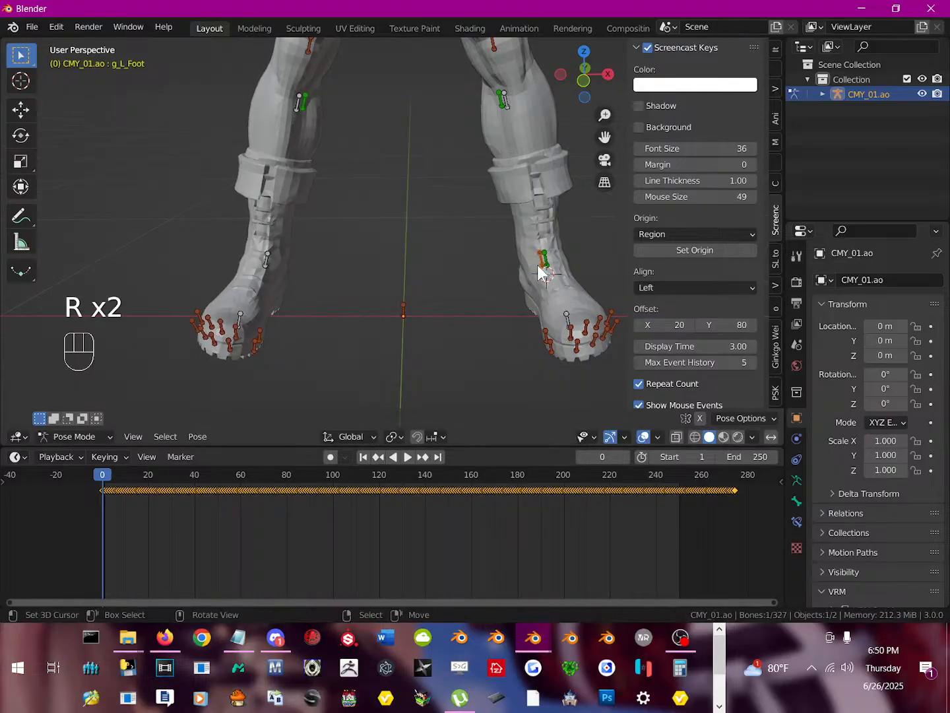
{"action": "key", "text": "h"}
{"action": "left_click", "coordinate": [543, 257]}
{"action": "key", "text": "r"}
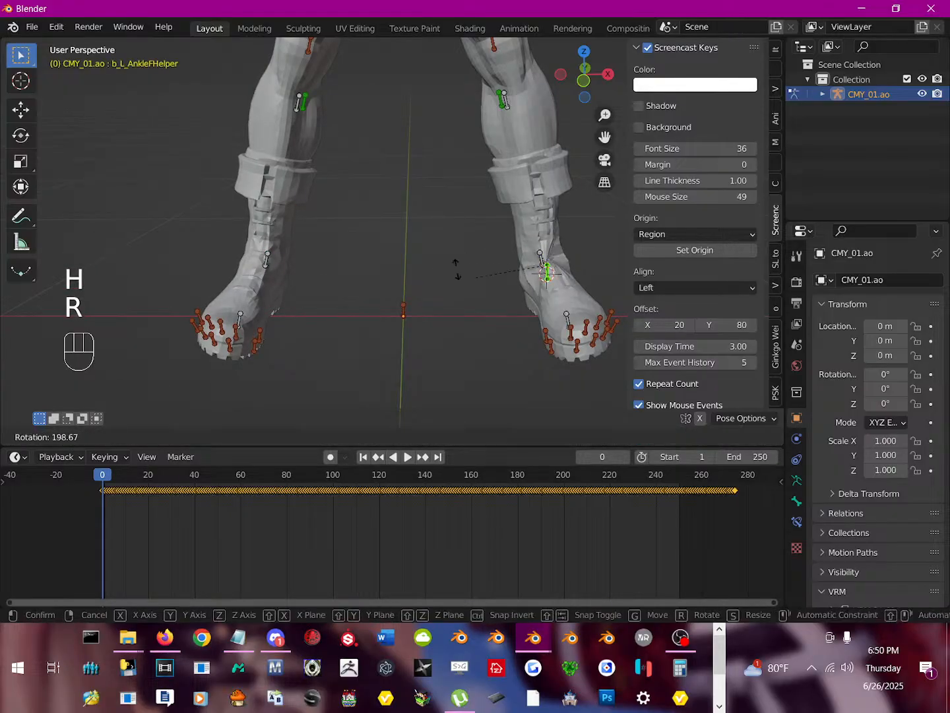
{"action": "right_click", "coordinate": [549, 288]}
{"action": "key", "text": "h"}
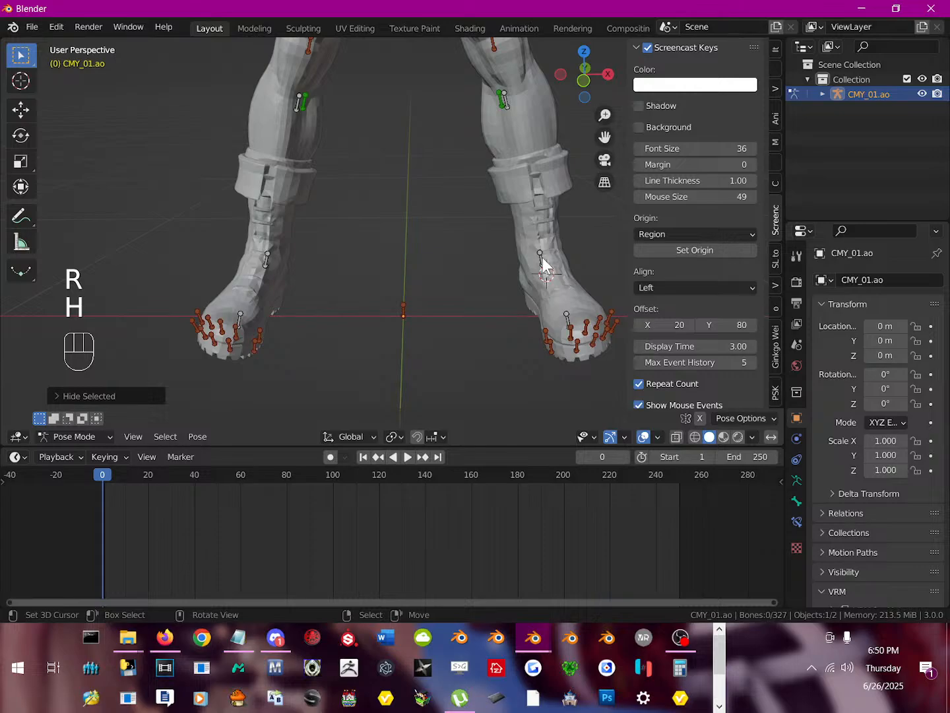
Test-rotate the b_L_Foot bone at the left ankle and cancel the rotation.
{"action": "left_click", "coordinate": [543, 264]}
{"action": "key", "text": "r"}
{"action": "right_click", "coordinate": [489, 234]}
Examine the remaining bones on the upper body, face and hair from the front and side.
{"action": "scroll", "coordinate": [395, 199], "scroll_direction": "down", "scroll_amount": 6}
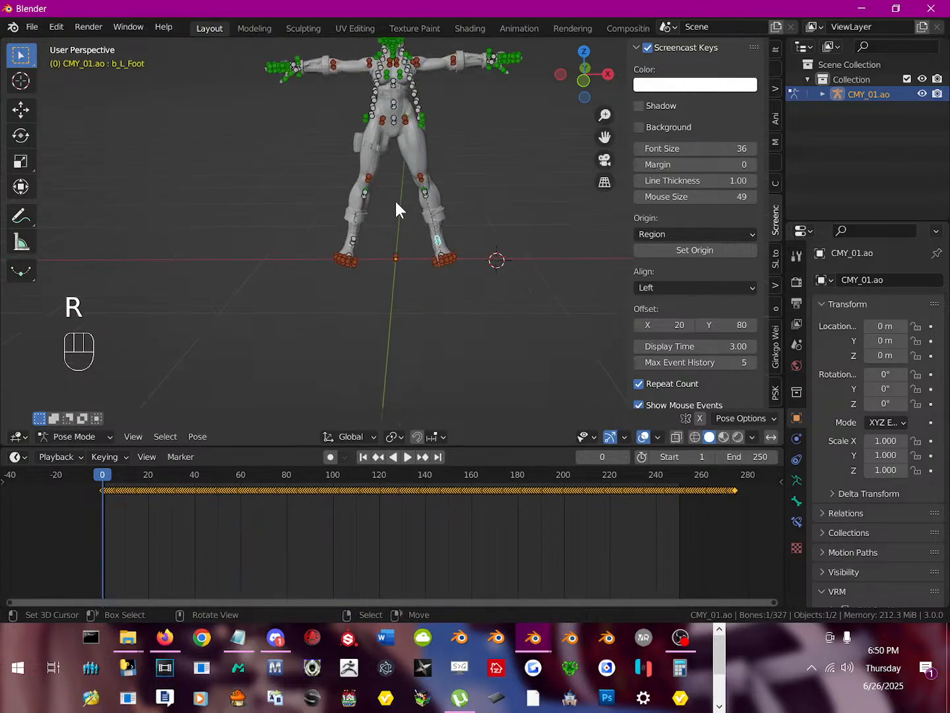
{"action": "scroll", "coordinate": [395, 199], "scroll_direction": "up", "scroll_amount": 2}
{"action": "middle_click_drag", "start_coordinate": [396, 198], "coordinate": [388, 309], "text": "shift"}
{"action": "scroll", "coordinate": [426, 282], "scroll_direction": "up", "scroll_amount": 2}
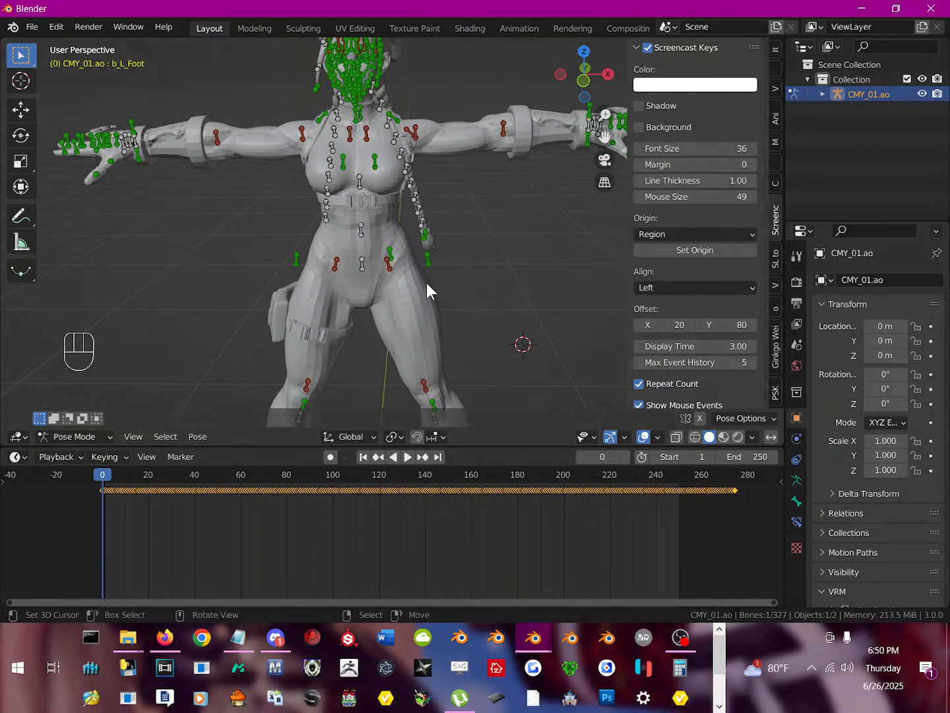
{"action": "middle_click_drag", "start_coordinate": [366, 173], "coordinate": [285, 157]}
{"action": "scroll", "coordinate": [285, 157], "scroll_direction": "up", "scroll_amount": 3}
{"action": "middle_click_drag", "start_coordinate": [261, 98], "coordinate": [371, 324], "text": "shift"}
{"action": "scroll", "coordinate": [320, 287], "scroll_direction": "up", "scroll_amount": 1}
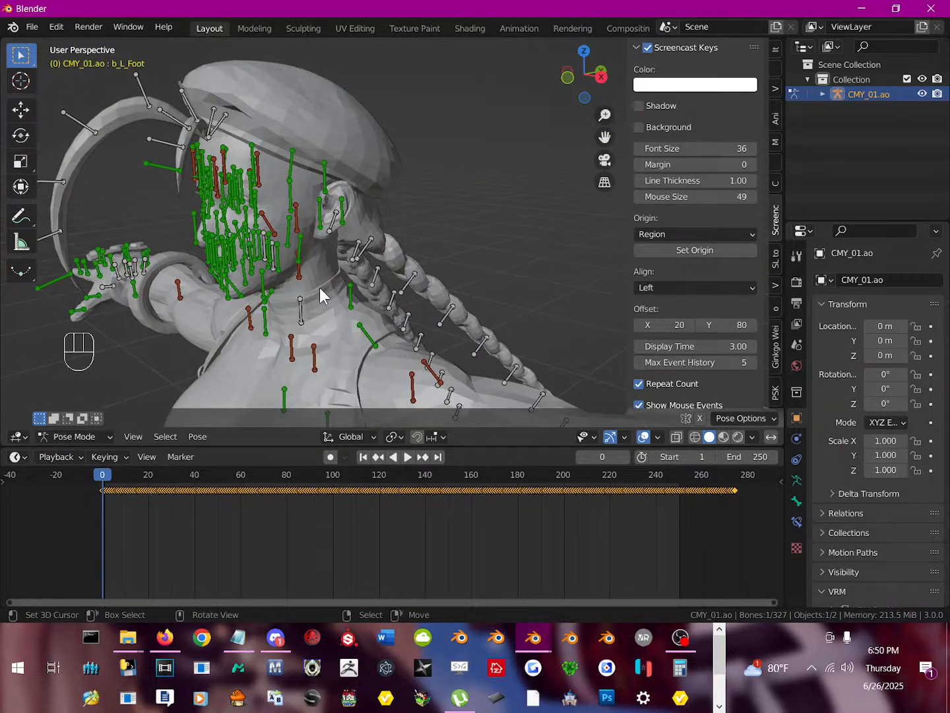
{"action": "middle_click_drag", "start_coordinate": [318, 287], "coordinate": [272, 279]}
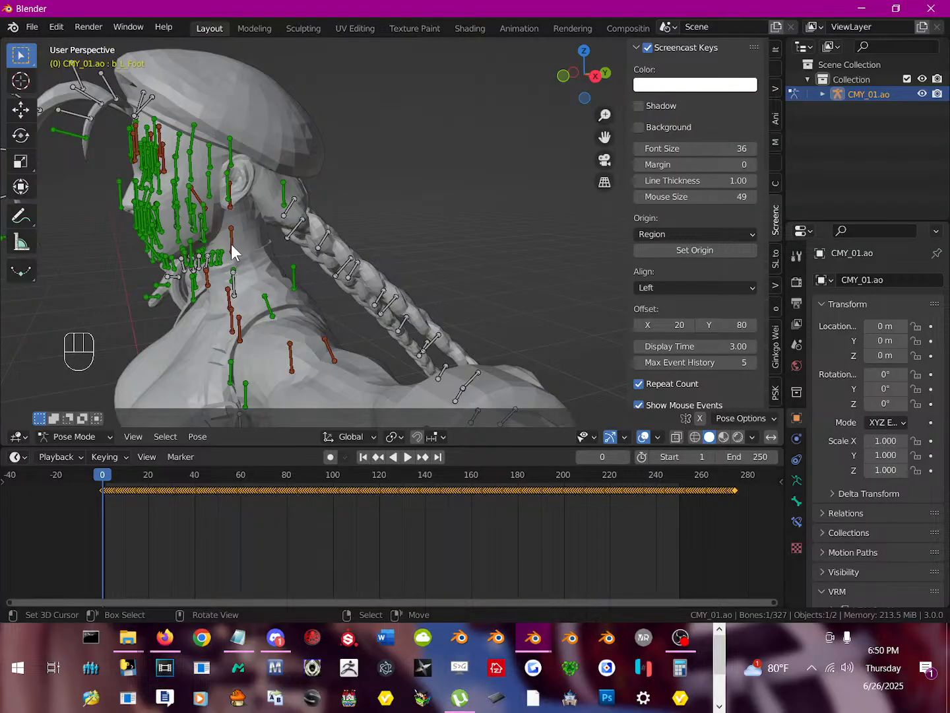
{"action": "middle_click_drag", "start_coordinate": [234, 250], "coordinate": [289, 268], "text": "shift"}
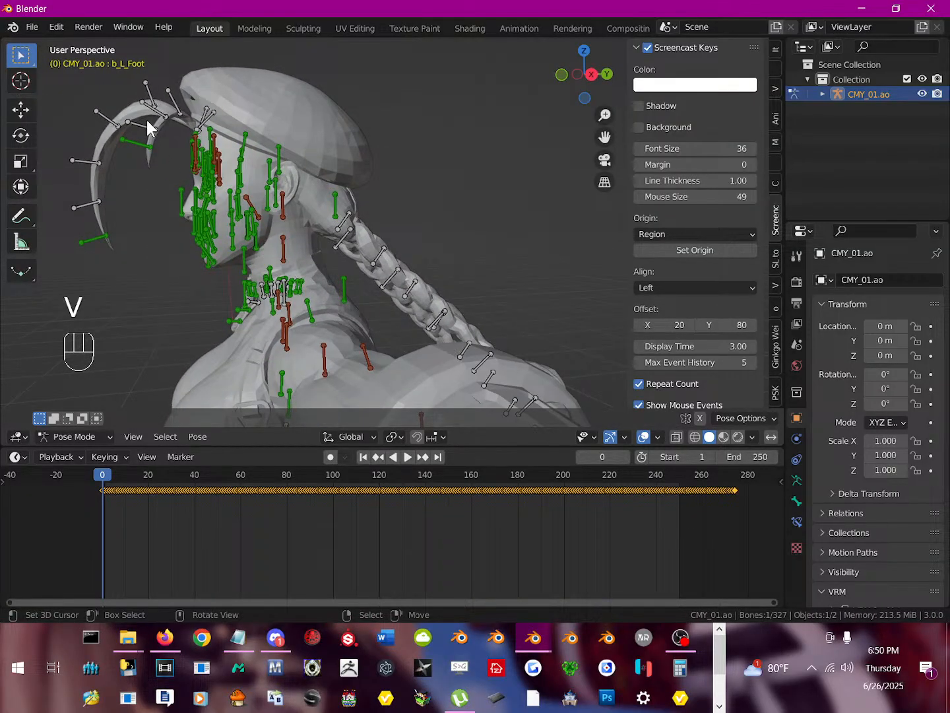
Box-select the face and front-hair bones on the head and hide them.
{"action": "scroll", "coordinate": [222, 205], "scroll_direction": "down", "scroll_amount": 5}
{"action": "scroll", "coordinate": [225, 210], "scroll_direction": "up", "scroll_amount": 5}
{"action": "key", "text": "b"}
{"action": "left_click_drag", "start_coordinate": [70, 96], "coordinate": [225, 250]}
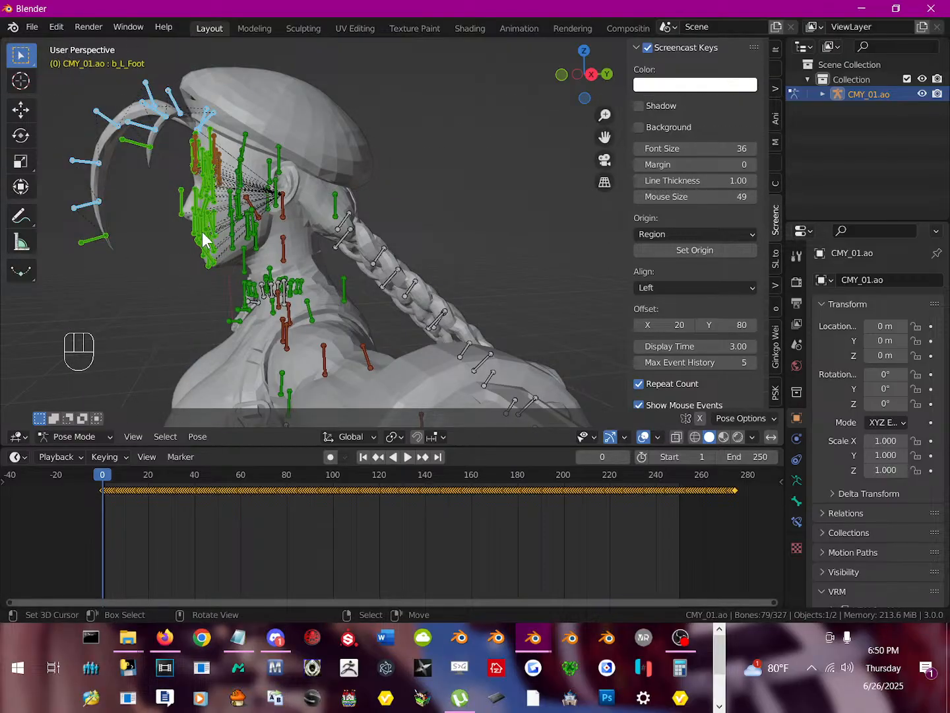
{"action": "key", "text": "h"}
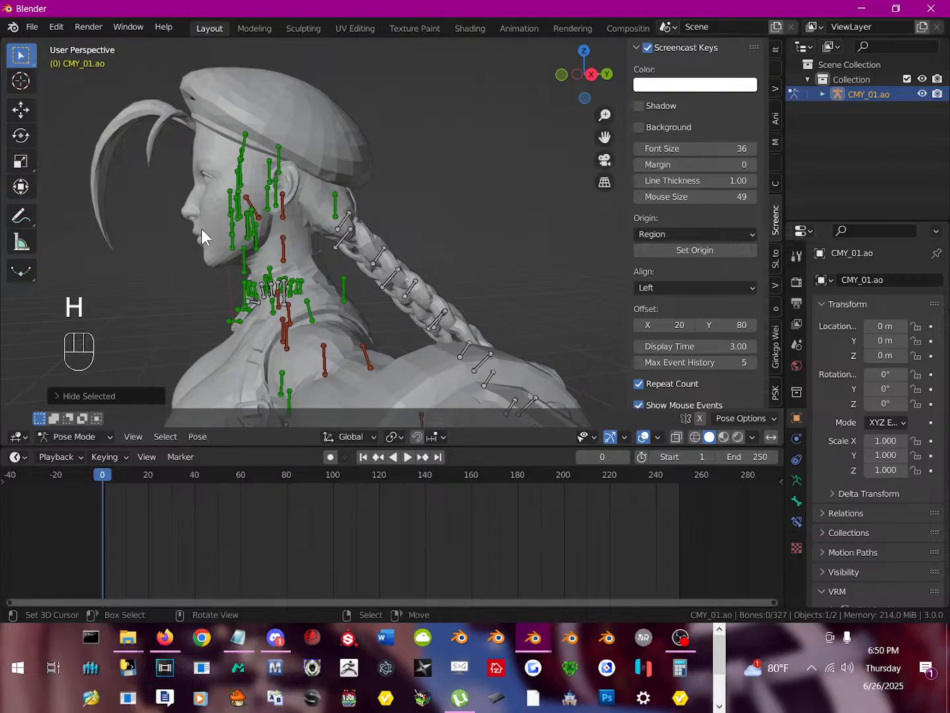
Test-rotate the b_C_NeckApple bone at the throat, cancel the rotation and hide the bone.
{"action": "middle_click_drag", "start_coordinate": [200, 228], "coordinate": [346, 187]}
{"action": "right_click", "coordinate": [362, 166]}
{"action": "key", "text": "r"}
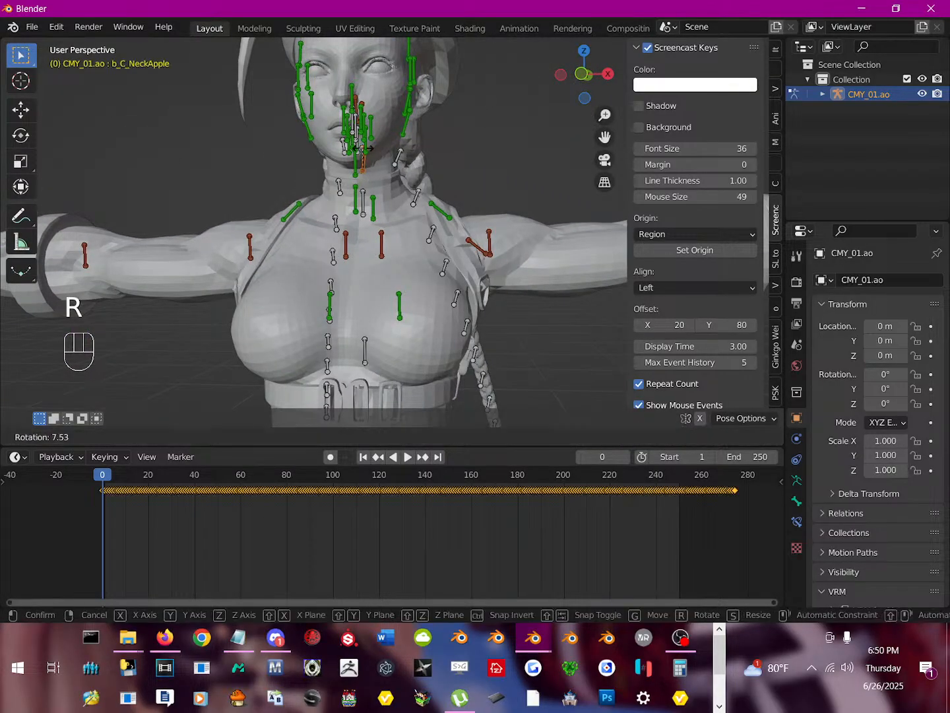
{"action": "right_click", "coordinate": [323, 198]}
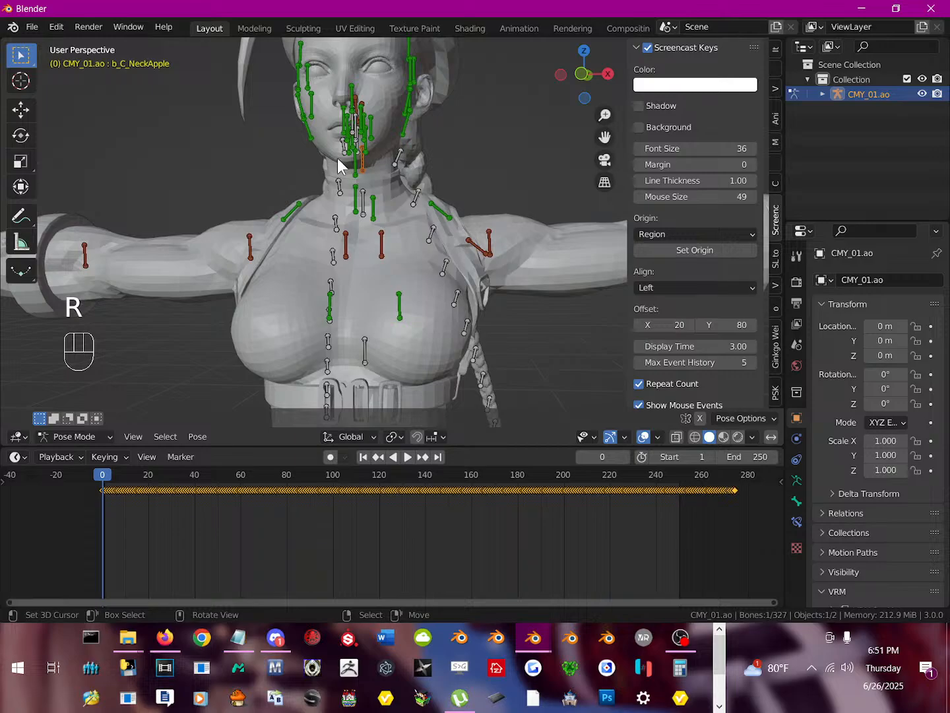
{"action": "key", "text": "h"}
Test-rotate the bones at the base of the neck, cancelling each rotation, and hide the two green helper bones there.
{"action": "right_click", "coordinate": [363, 198]}
{"action": "key", "text": "r"}
{"action": "right_click", "coordinate": [363, 188]}
{"action": "key", "text": "r"}
{"action": "right_click", "coordinate": [402, 232]}
{"action": "key", "text": "h"}
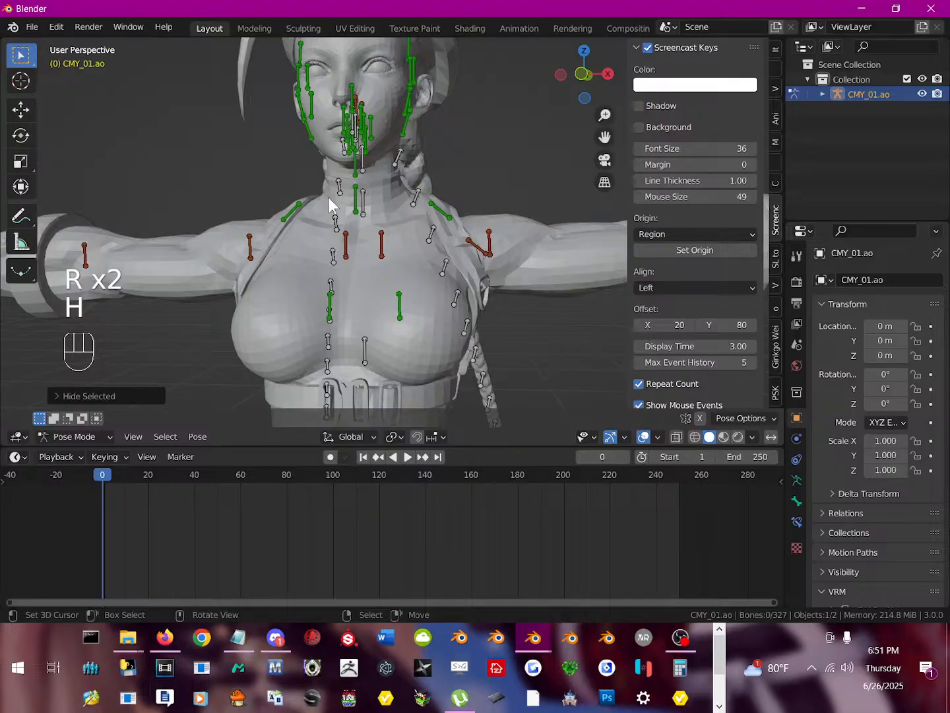
{"action": "right_click", "coordinate": [357, 197]}
{"action": "key", "text": "h"}
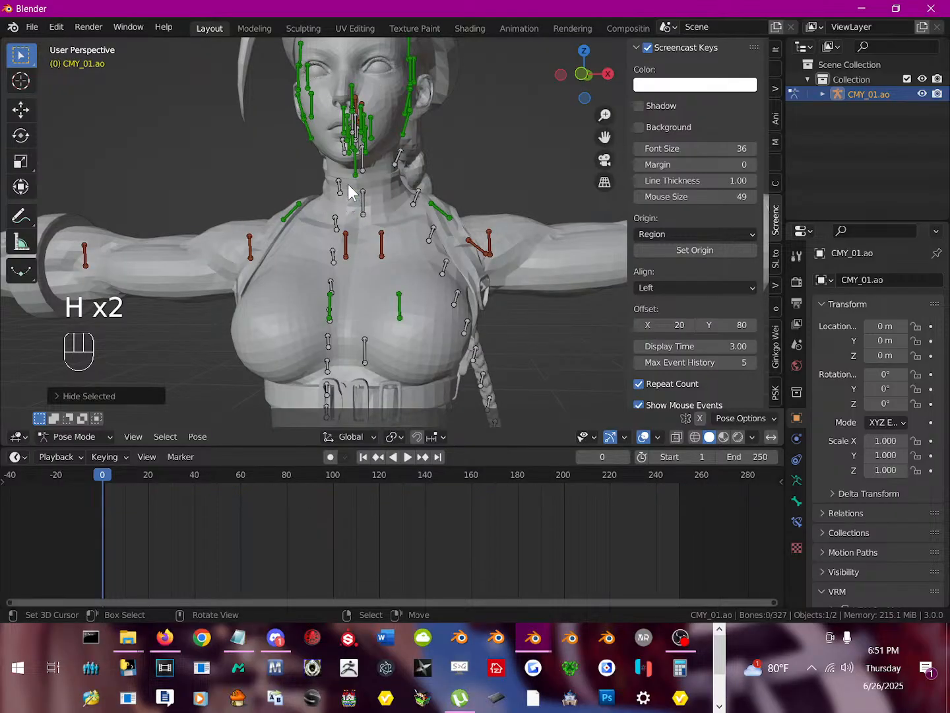
Test-rotate the b_C_NeckHelper bone at the upper neck, cancel the rotation and hide the bone.
{"action": "middle_click_drag", "start_coordinate": [357, 187], "coordinate": [306, 163]}
{"action": "right_click", "coordinate": [308, 159]}
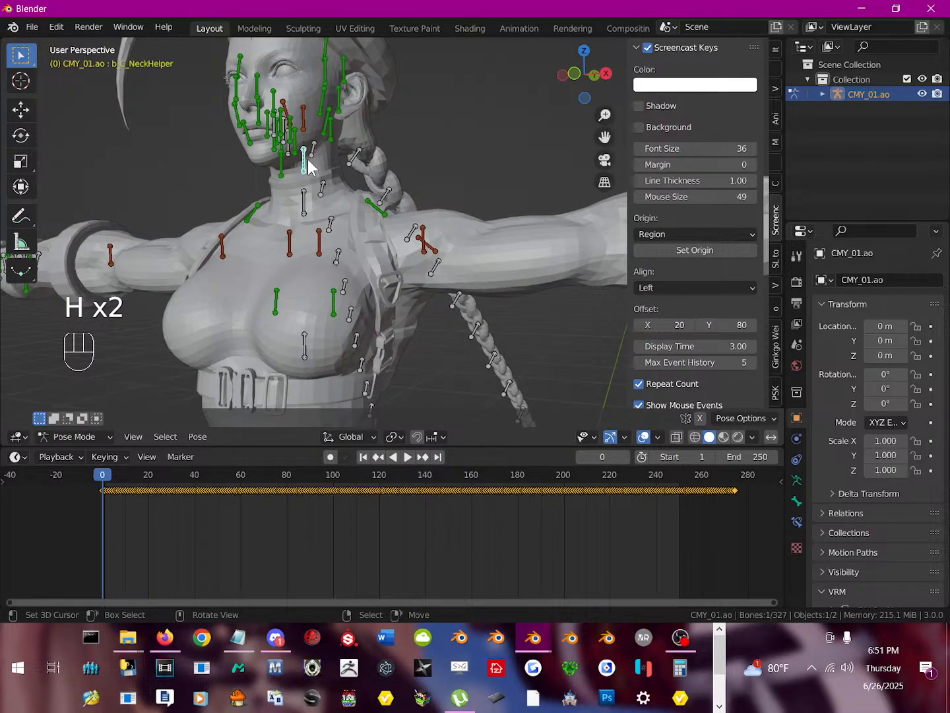
{"action": "key", "text": "r"}
{"action": "right_click", "coordinate": [322, 161]}
{"action": "key", "text": "h"}
Test-rotate the g_C_Head and f_L_Tongue2 bones, cancelling each rotation.
{"action": "right_click", "coordinate": [301, 122]}
{"action": "key", "text": "r"}
{"action": "right_click", "coordinate": [287, 161]}
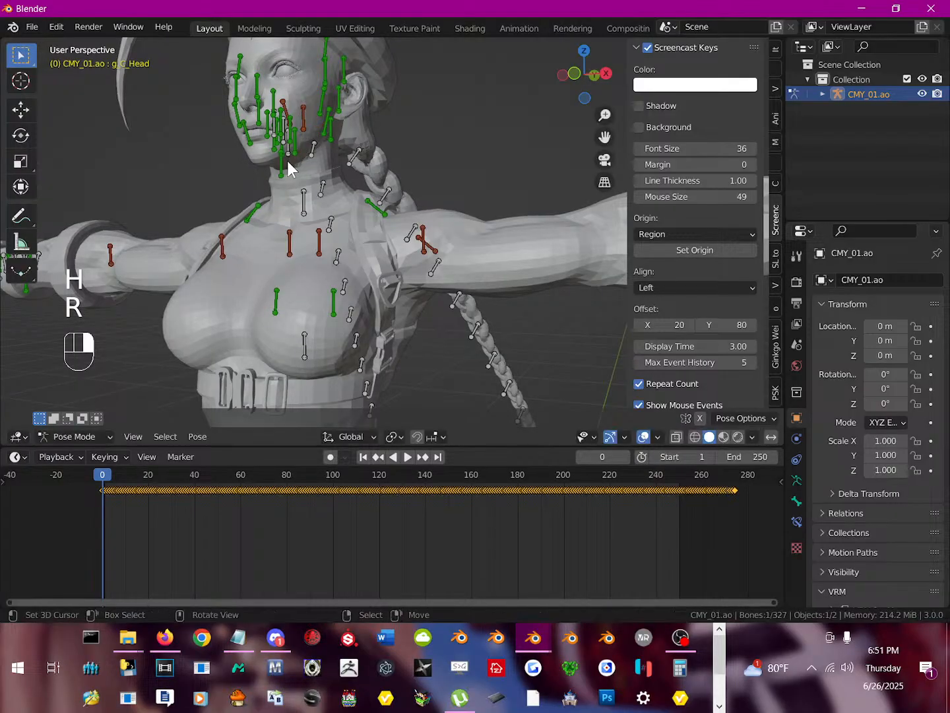
{"action": "right_click", "coordinate": [312, 151]}
{"action": "right_click", "coordinate": [290, 143]}
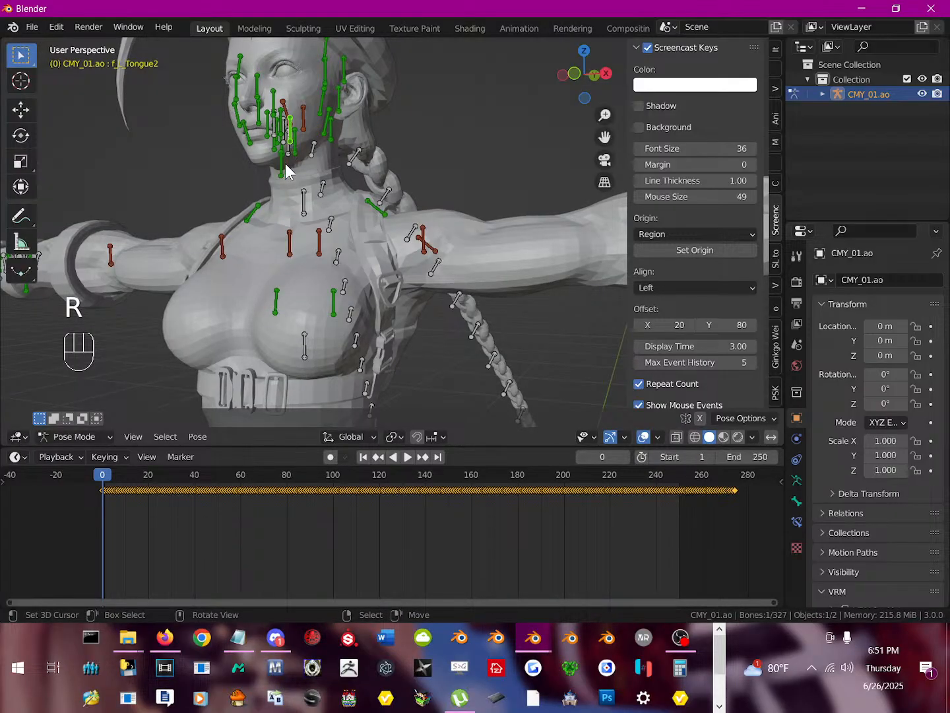
{"action": "key", "text": "r"}
{"action": "right_click", "coordinate": [290, 168]}
Test-rotate the g_C_Head and f_L_Cheek5 bones from the side and cancel each rotation.
{"action": "scroll", "coordinate": [290, 171], "scroll_direction": "up", "scroll_amount": 2}
{"action": "middle_click_drag", "start_coordinate": [290, 172], "coordinate": [185, 158]}
{"action": "right_click", "coordinate": [170, 117]}
{"action": "key", "text": "r"}
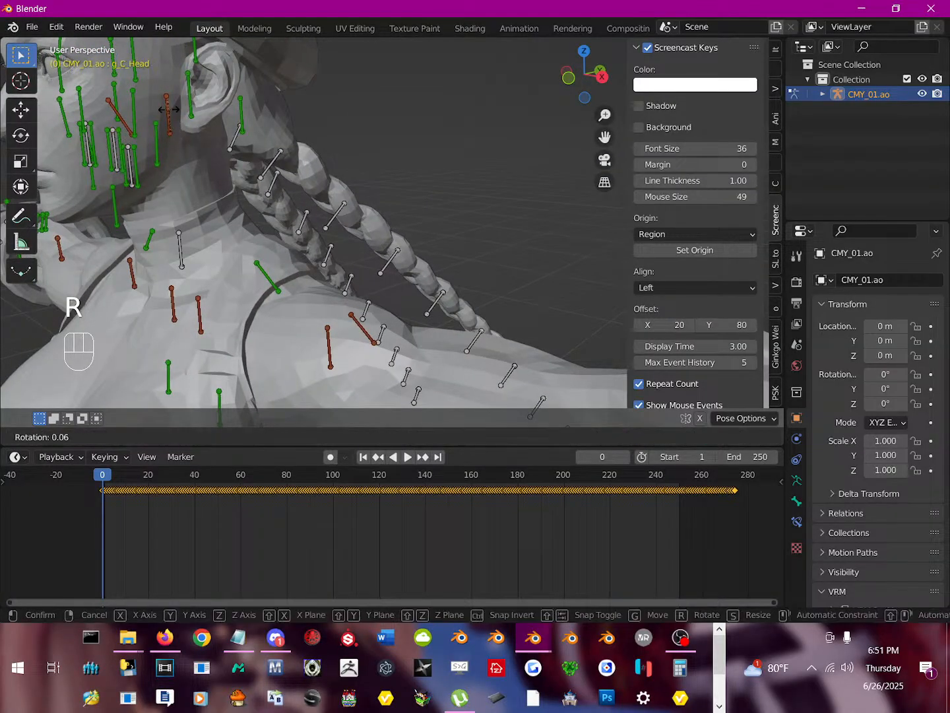
{"action": "right_click", "coordinate": [173, 120]}
{"action": "key", "text": "r"}
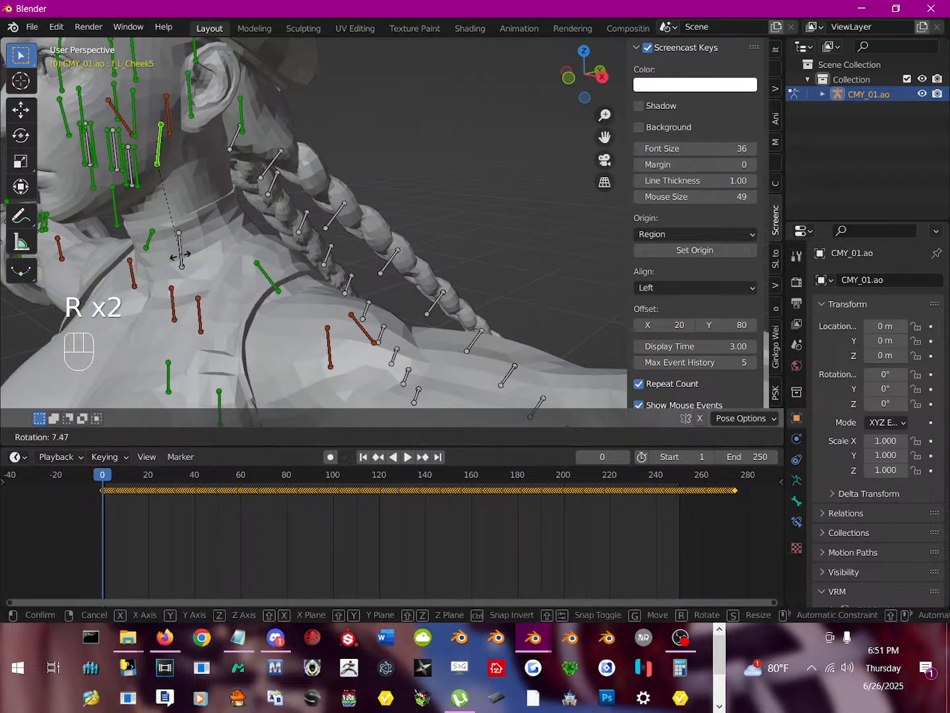
{"action": "right_click", "coordinate": [158, 204]}
Test-rotate the pb_R_CMY01_BHair_1 braid bone and cancel the rotation.
{"action": "middle_click_drag", "start_coordinate": [159, 204], "coordinate": [202, 187]}
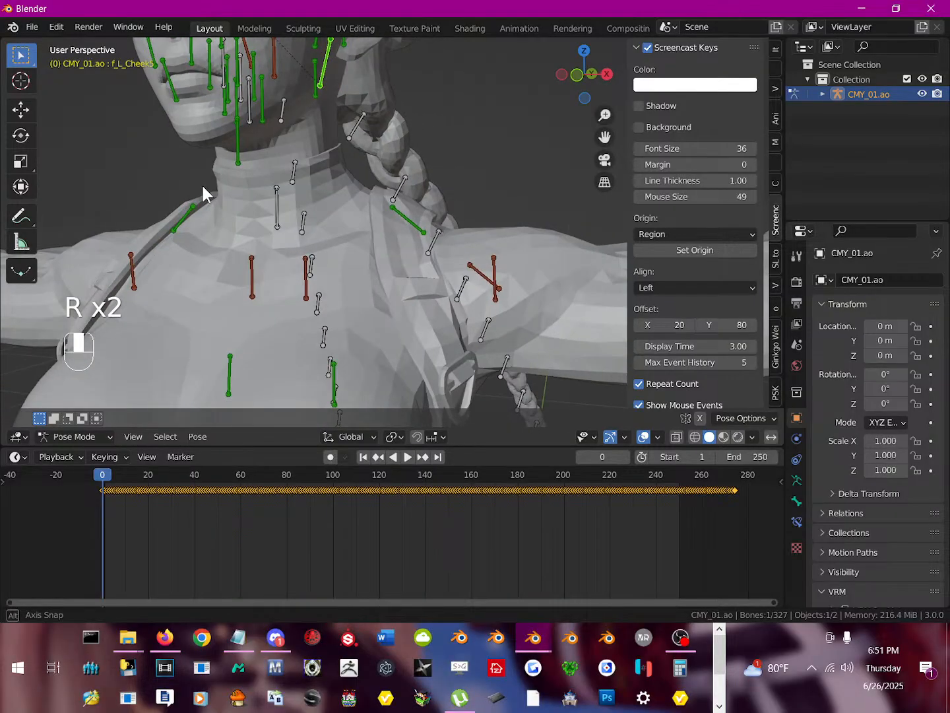
{"action": "right_click", "coordinate": [281, 119]}
{"action": "key", "text": "r"}
{"action": "right_click", "coordinate": [258, 144]}
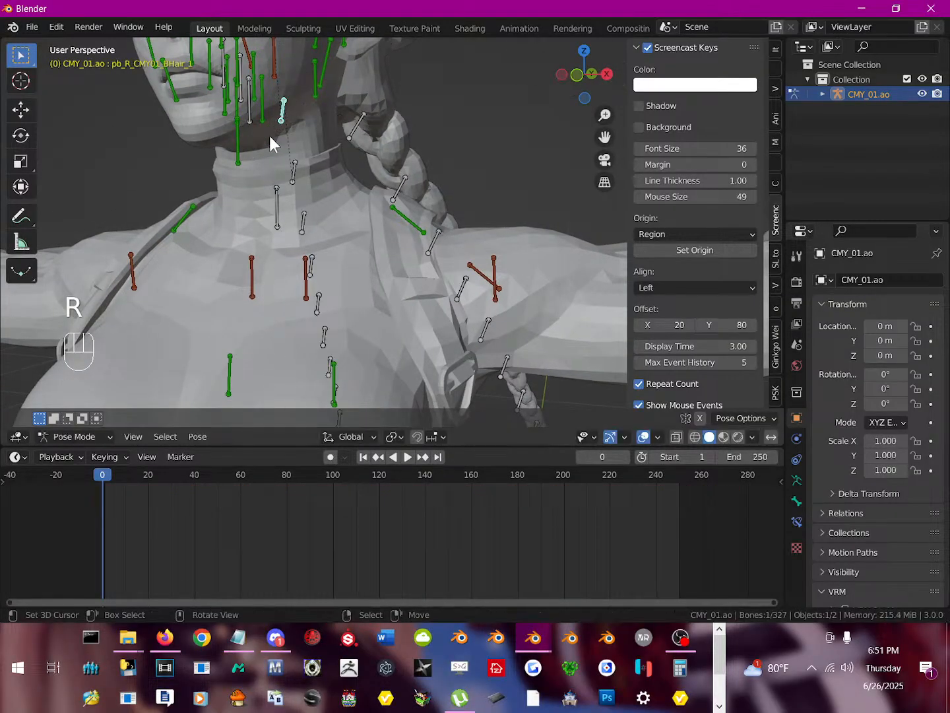
Test-rotate the b_C_Neck bone and cancel the rotation.
{"action": "middle_click_drag", "start_coordinate": [269, 134], "coordinate": [321, 170]}
{"action": "right_click", "coordinate": [315, 172]}
{"action": "key", "text": "r"}
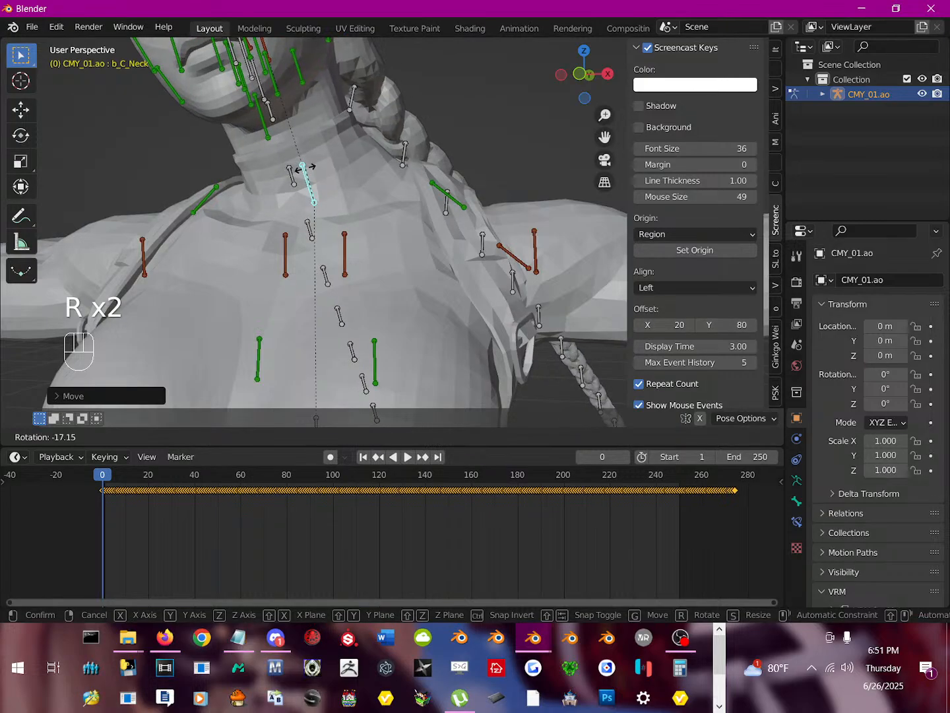
{"action": "right_click", "coordinate": [305, 169]}
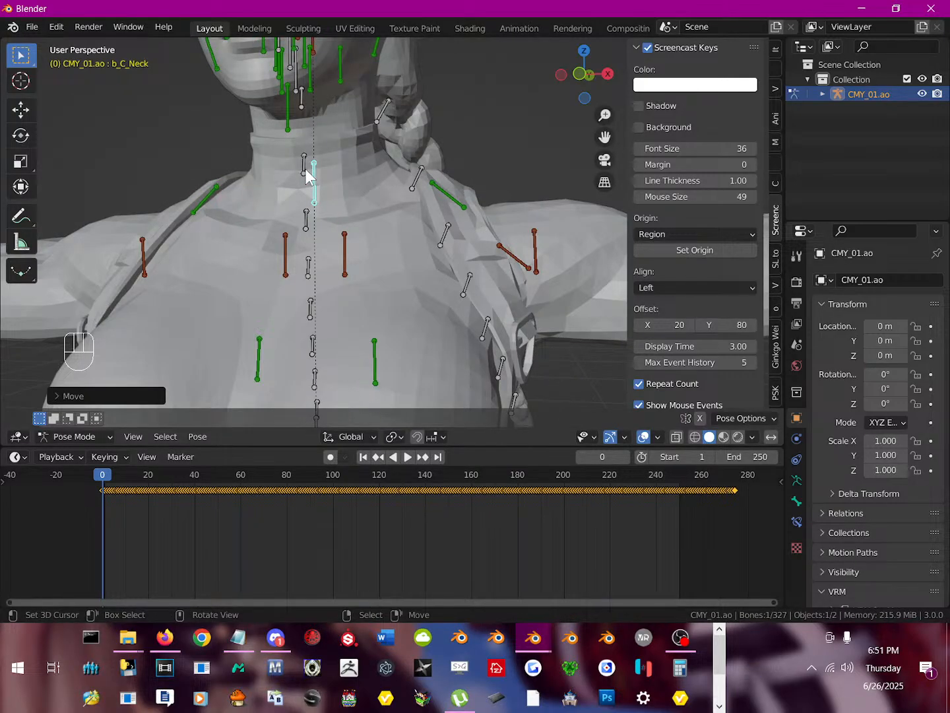
Test-rotate the b_C_HeadHelper and f_C_Tongue2 bones without keeping the rotations.
{"action": "scroll", "coordinate": [306, 169], "scroll_direction": "down", "scroll_amount": 1}
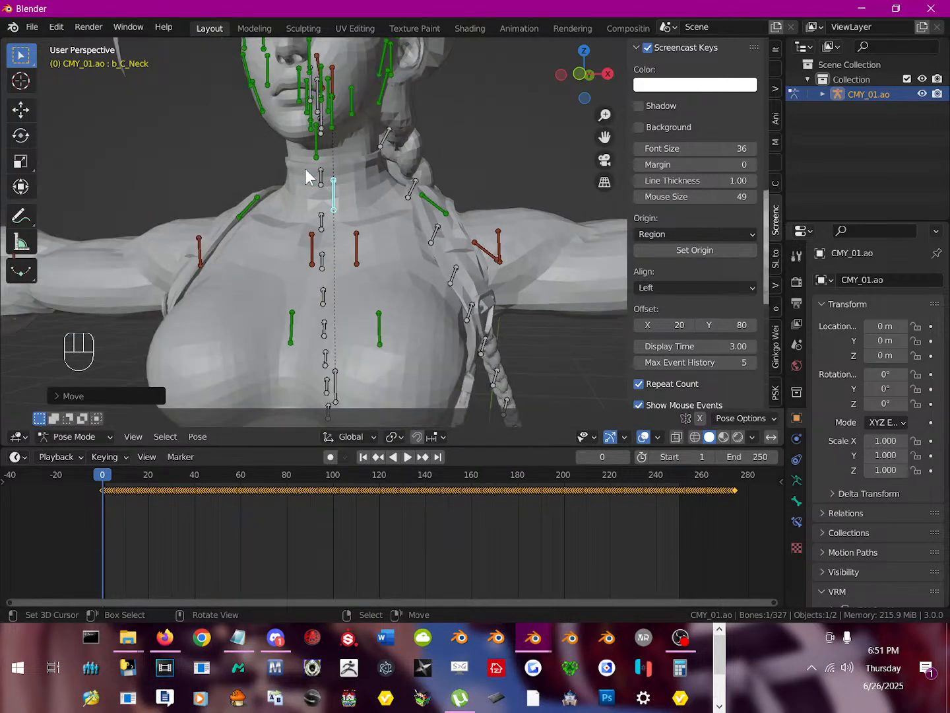
{"action": "middle_click_drag", "start_coordinate": [299, 187], "coordinate": [335, 193]}
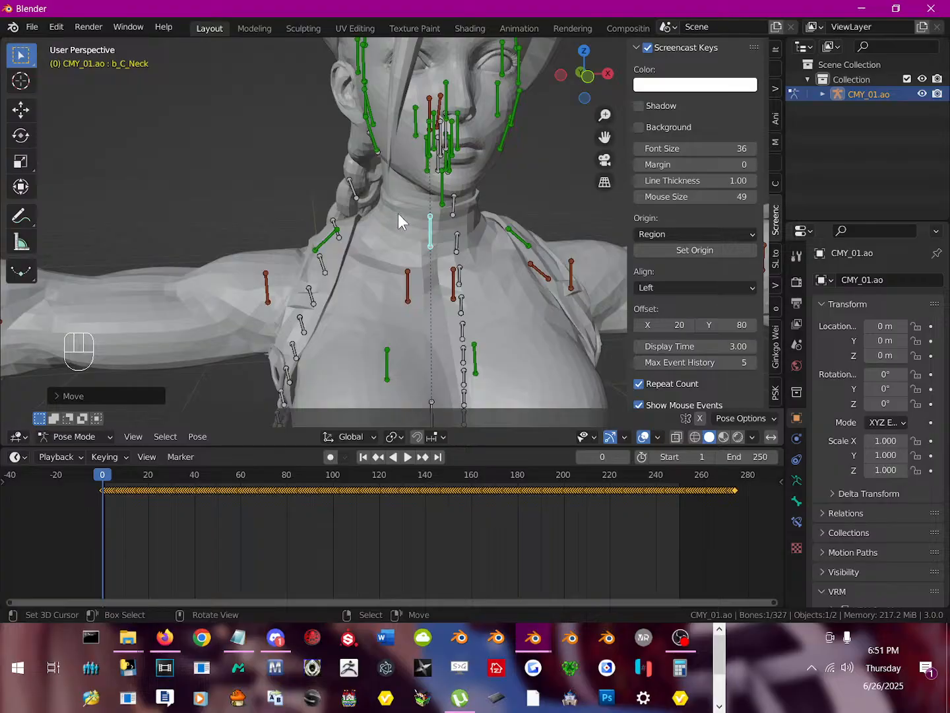
{"action": "left_click", "coordinate": [445, 197]}
{"action": "key", "text": "r"}
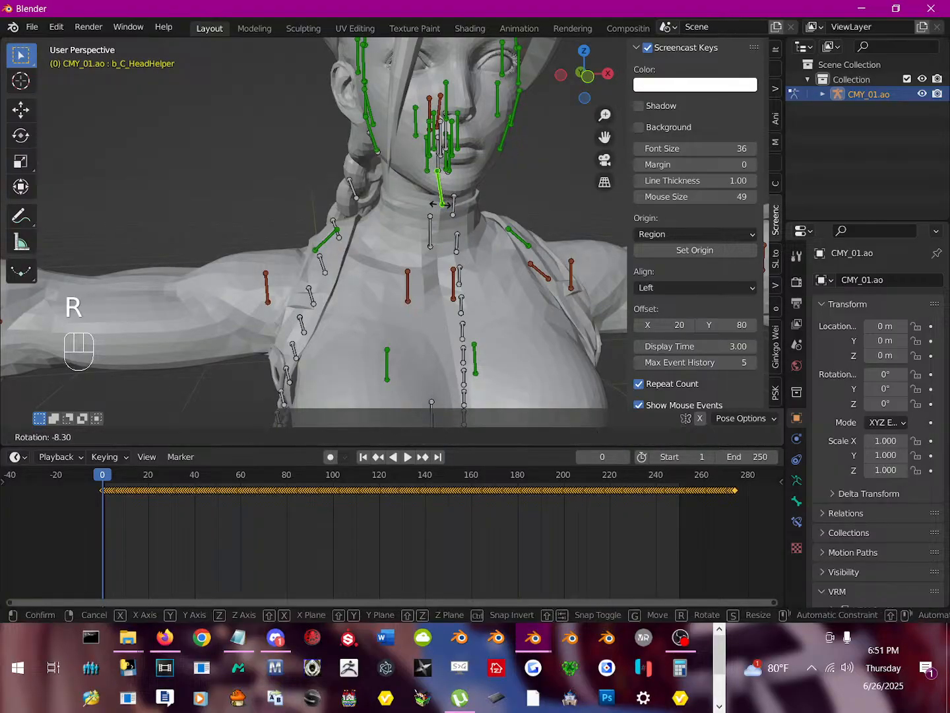
{"action": "left_click", "coordinate": [427, 226]}
{"action": "left_click", "coordinate": [425, 161]}
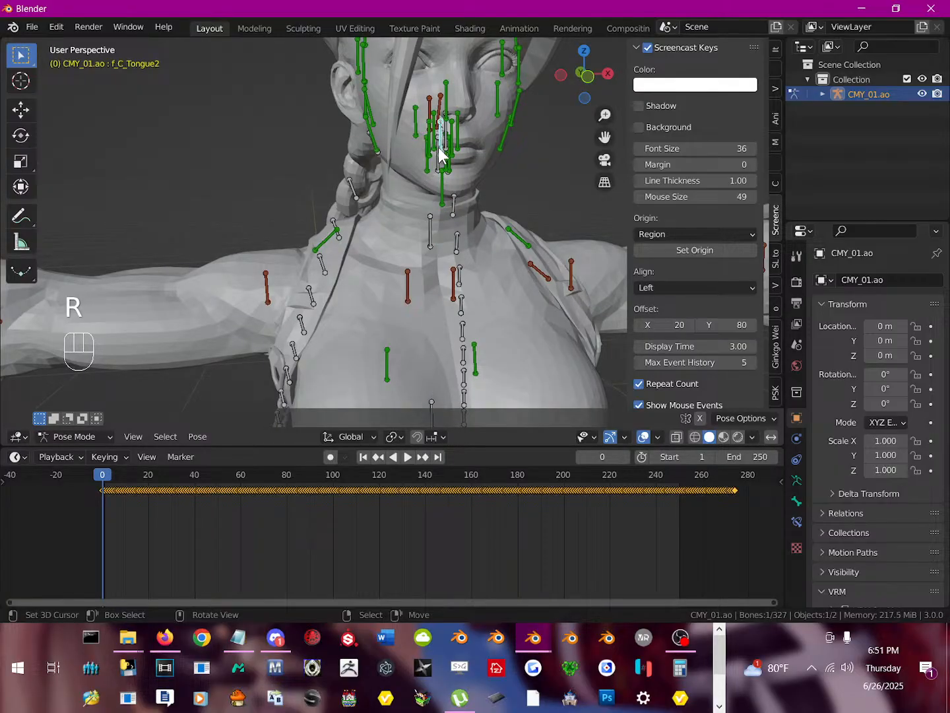
{"action": "key", "text": "r"}
{"action": "right_click", "coordinate": [437, 169]}
Test-rotate the f_R_Tongue1 and pb_L_CMY01_BHair_1 bones, cancelling each rotation.
{"action": "middle_click_drag", "start_coordinate": [436, 169], "coordinate": [495, 156]}
{"action": "left_click", "coordinate": [520, 171]}
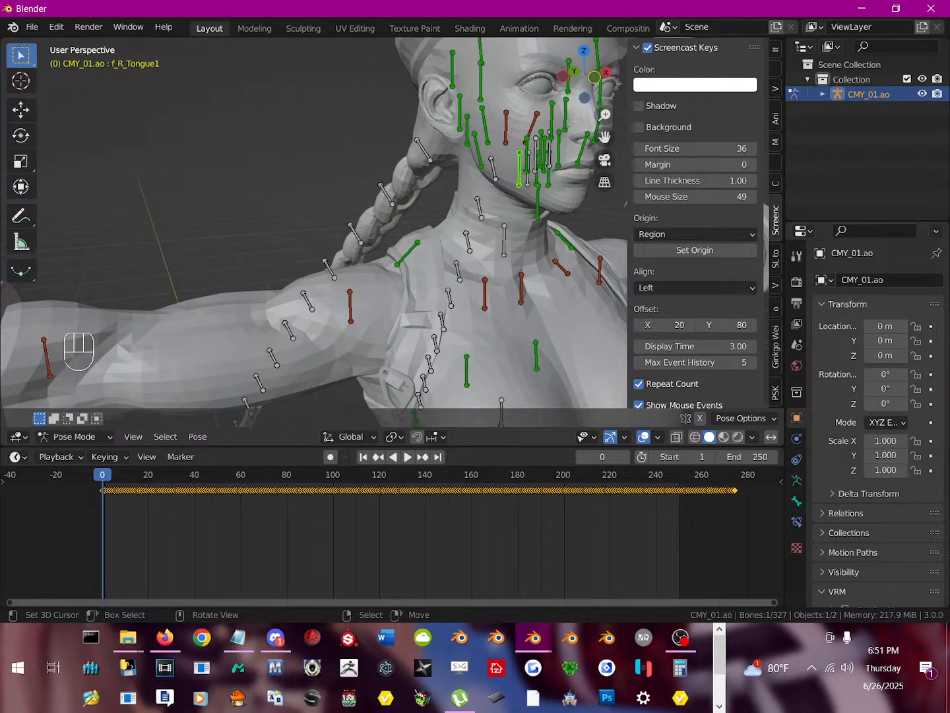
{"action": "key", "text": "r"}
{"action": "right_click", "coordinate": [502, 170]}
{"action": "right_click", "coordinate": [493, 172]}
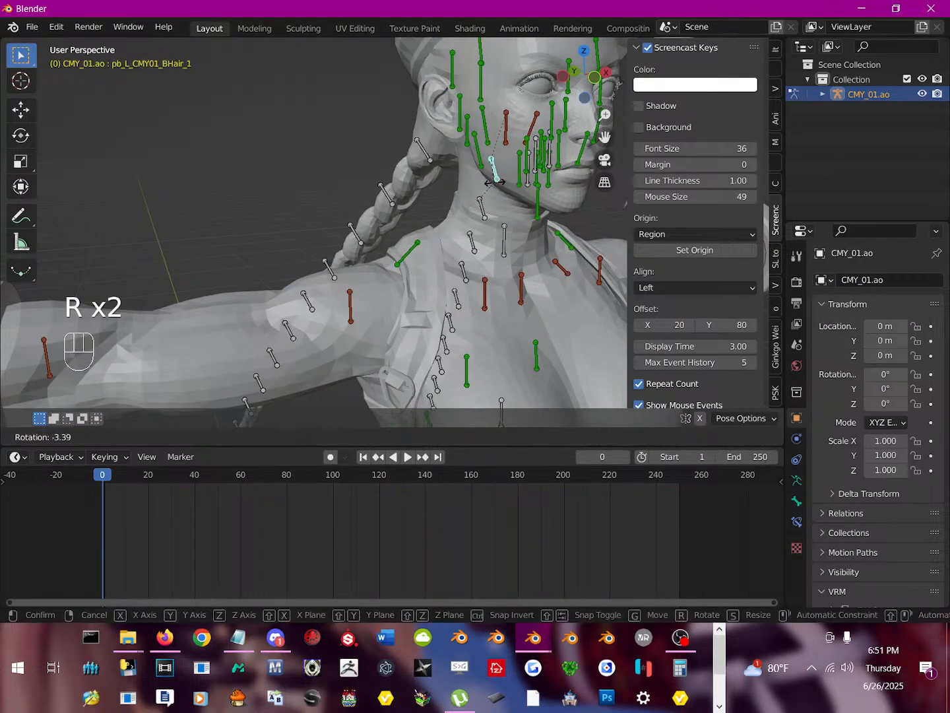
Look through the add-on tools for weights, VRoid shape keys and spring bones, ending on Weight Tools.
{"action": "scroll", "coordinate": [723, 276], "scroll_direction": "down", "scroll_amount": 4}
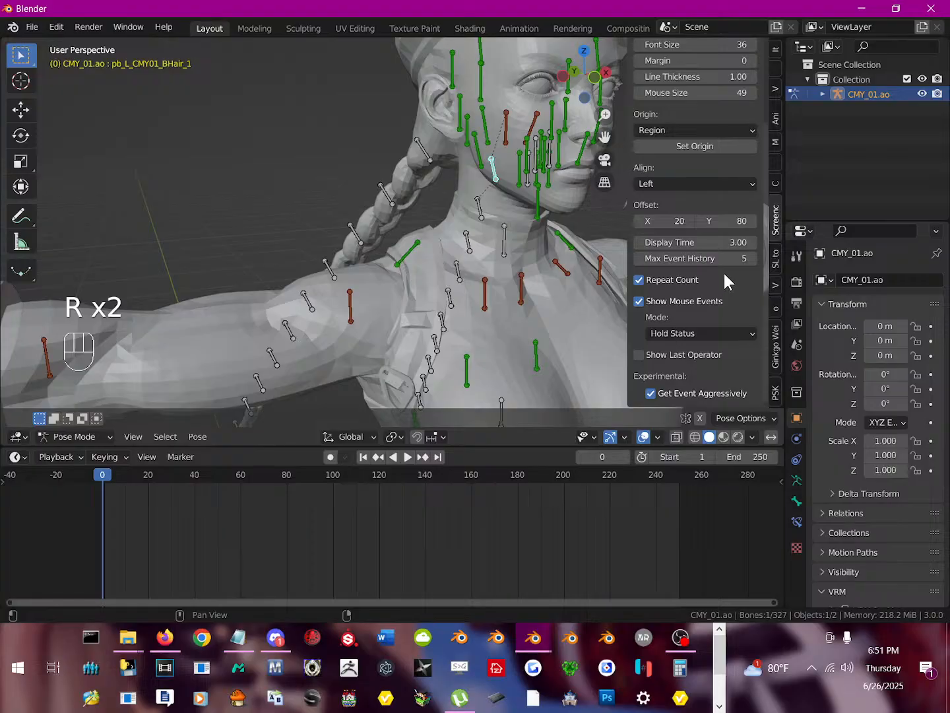
{"action": "scroll", "coordinate": [776, 359], "scroll_direction": "down", "scroll_amount": 2}
{"action": "left_click", "coordinate": [781, 360]}
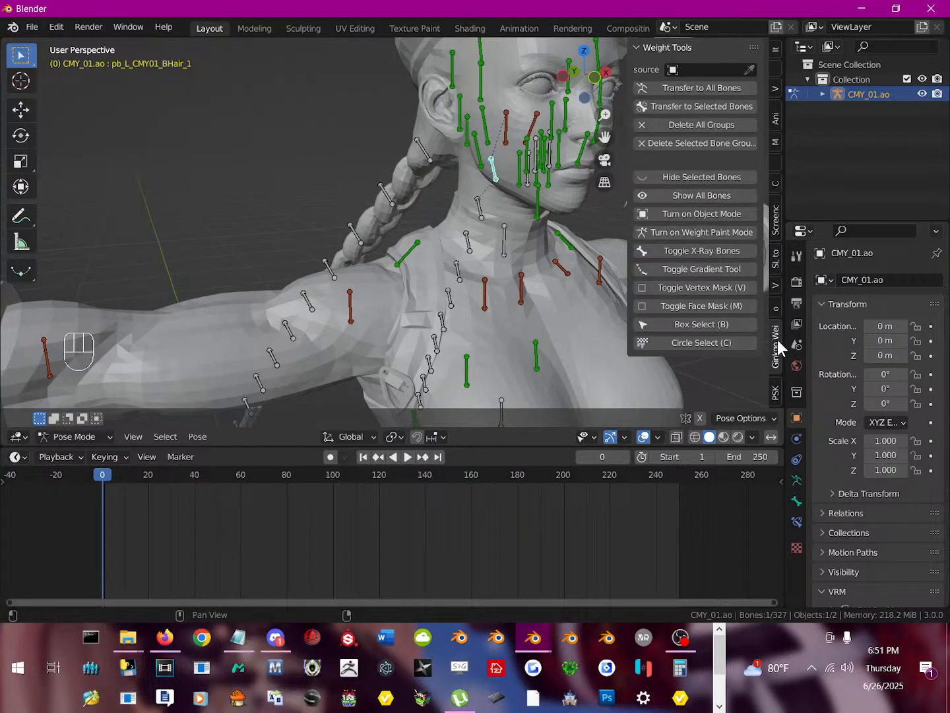
{"action": "left_click", "coordinate": [775, 286]}
{"action": "left_click", "coordinate": [778, 272]}
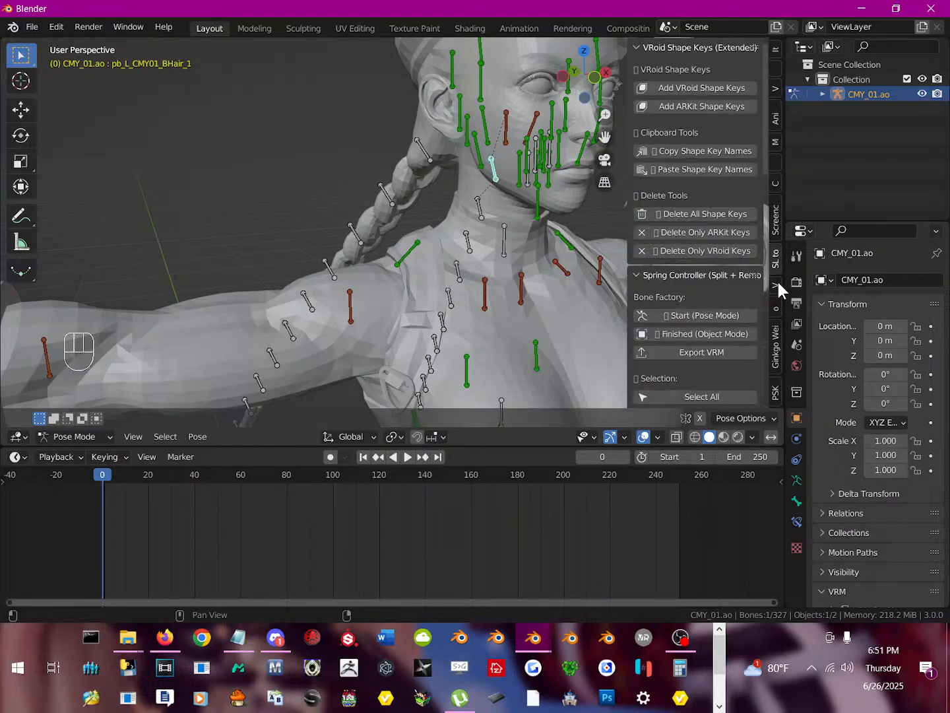
{"action": "scroll", "coordinate": [766, 352], "scroll_direction": "down", "scroll_amount": 8}
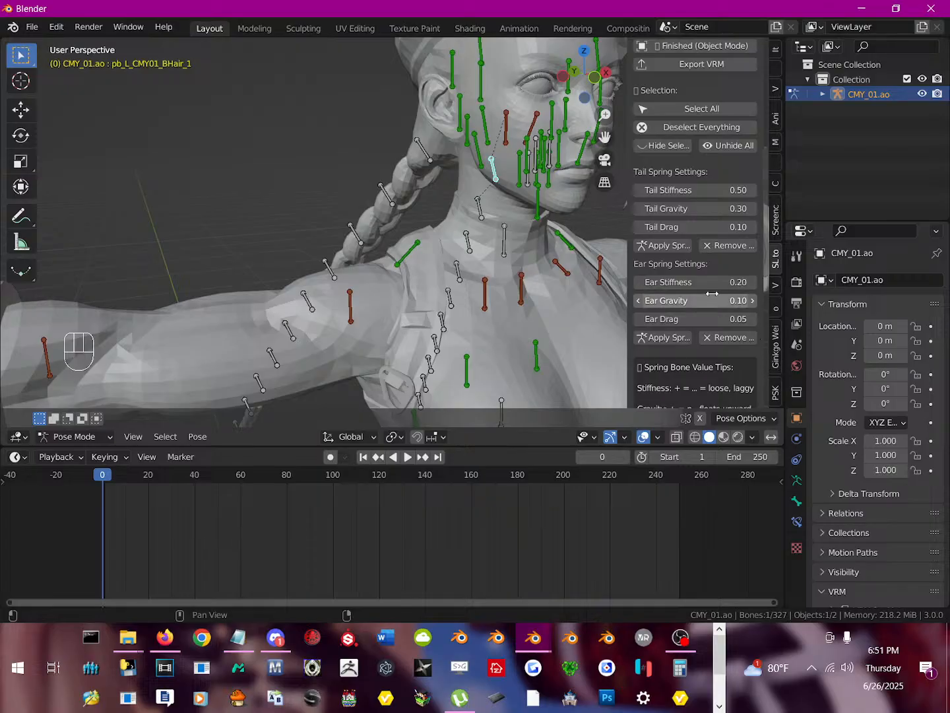
{"action": "scroll", "coordinate": [713, 294], "scroll_direction": "down", "scroll_amount": 10}
{"action": "left_click", "coordinate": [775, 351]}
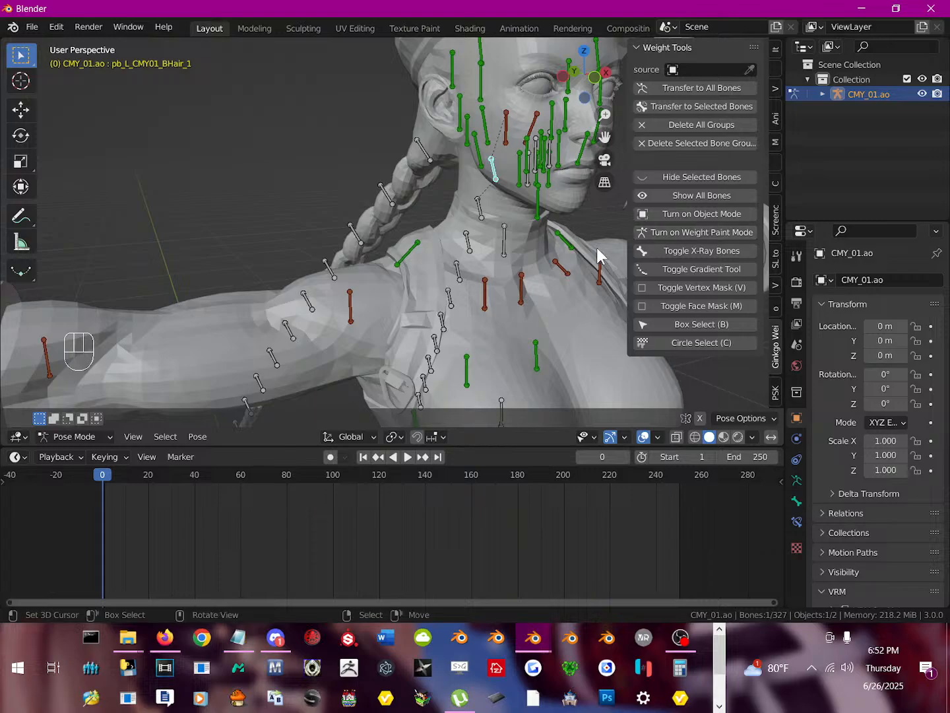
Undo the recent bone rotations, selections and hiding, back to the selected face and front-hair bones.
{"action": "scroll", "coordinate": [597, 247], "scroll_direction": "down", "scroll_amount": 5}
{"action": "middle_click_drag", "start_coordinate": [519, 249], "coordinate": [465, 226]}
{"action": "key", "text": "ctrl+z"}
{"action": "key", "text": "ctrl+z"}
{"action": "key", "text": "ctrl+z"}
{"action": "key", "text": "ctrl+z"}
{"action": "key", "text": "ctrl+z"}
{"action": "key", "text": "ctrl+z"}
{"action": "key", "text": "ctrl+z"}
{"action": "key", "text": "ctrl+z"}
{"action": "key", "text": "ctrl+z"}
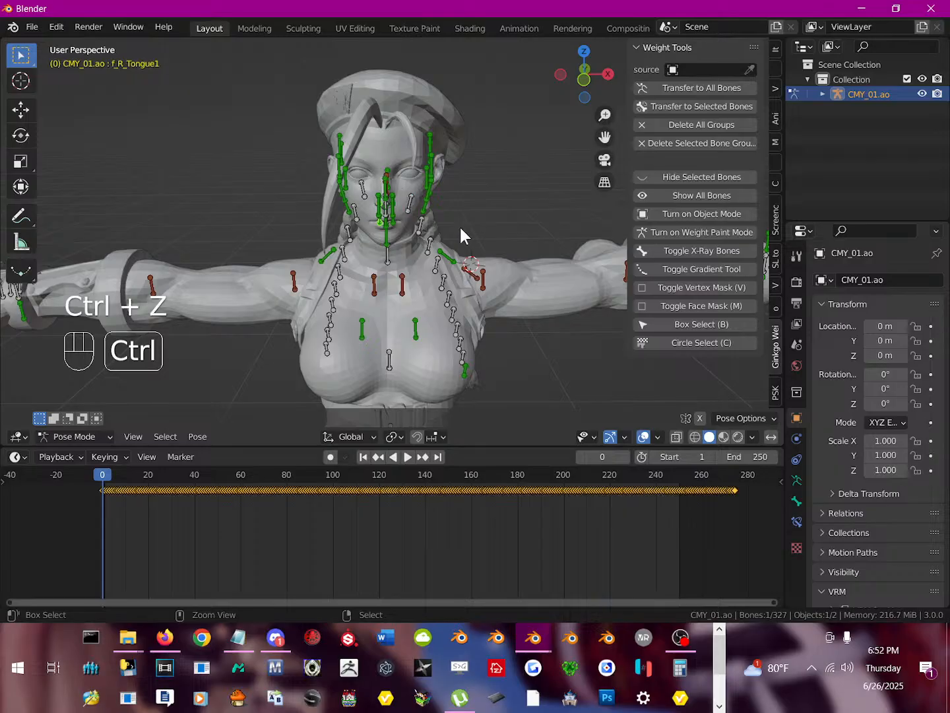
{"action": "key", "text": "ctrl+z"}
{"action": "key", "text": "ctrl+z"}
{"action": "key", "text": "ctrl+z"}
{"action": "key", "text": "ctrl+z"}
{"action": "key", "text": "ctrl+z"}
{"action": "key", "text": "ctrl+z"}
{"action": "key", "text": "ctrl+z"}
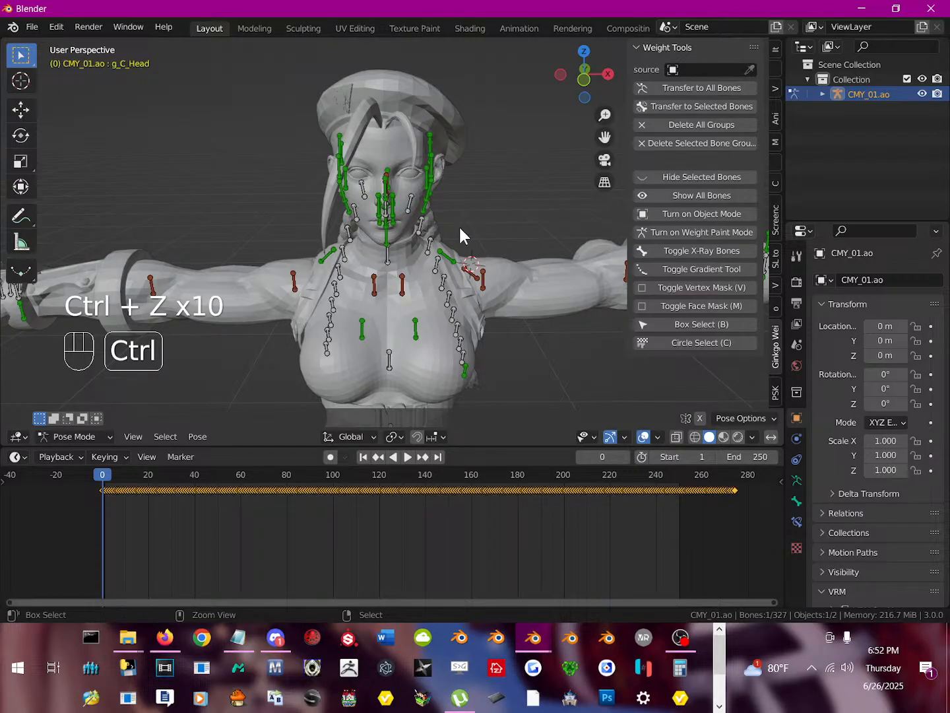
{"action": "key", "text": "ctrl+z"}
{"action": "key", "text": "ctrl+z"}
{"action": "key", "text": "ctrl+z"}
{"action": "key", "text": "ctrl+z"}
{"action": "key", "text": "ctrl+z"}
{"action": "key", "text": "ctrl+z"}
{"action": "key", "text": "ctrl+z"}
{"action": "key", "text": "ctrl+z"}
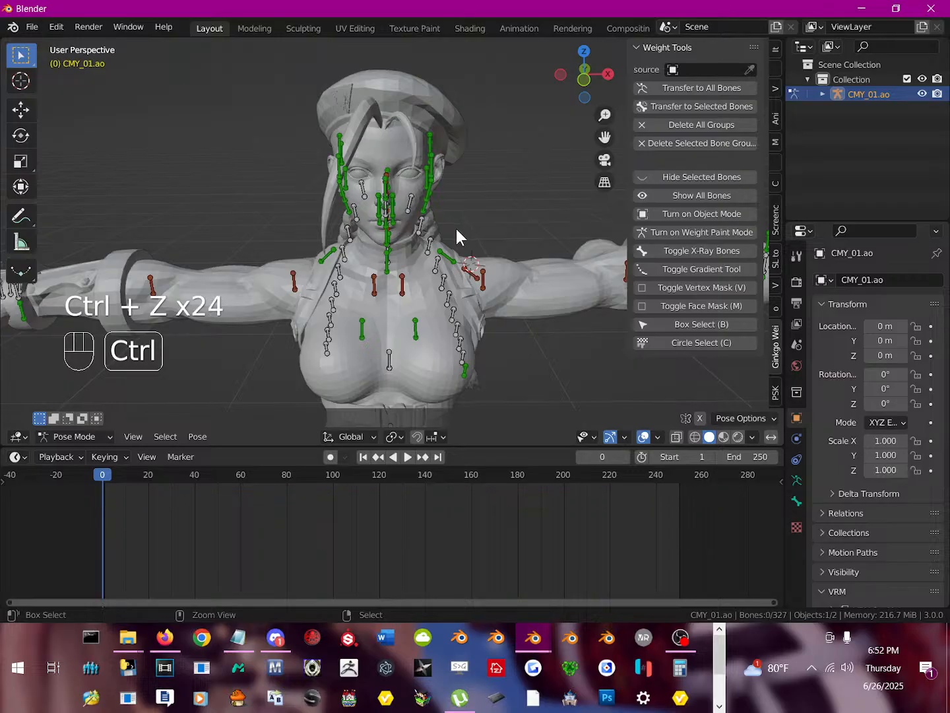
{"action": "key", "text": "ctrl+z"}
Test-rotate the g_C_Head bone below the ear, cancel the rotation and hide the bone.
{"action": "middle_click_drag", "start_coordinate": [456, 229], "coordinate": [373, 221]}
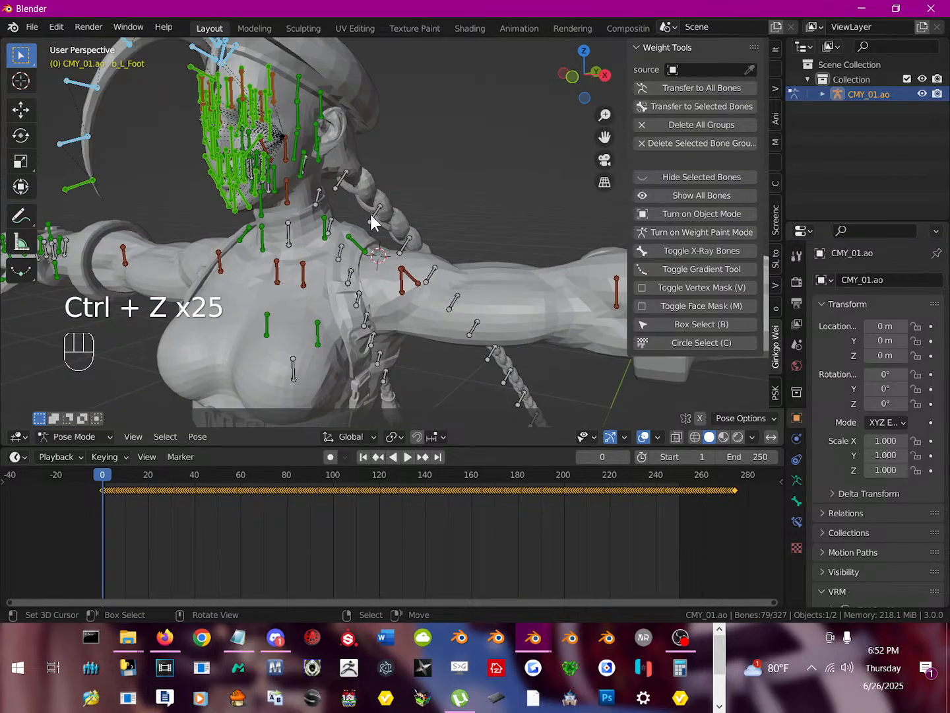
{"action": "left_click", "coordinate": [271, 196]}
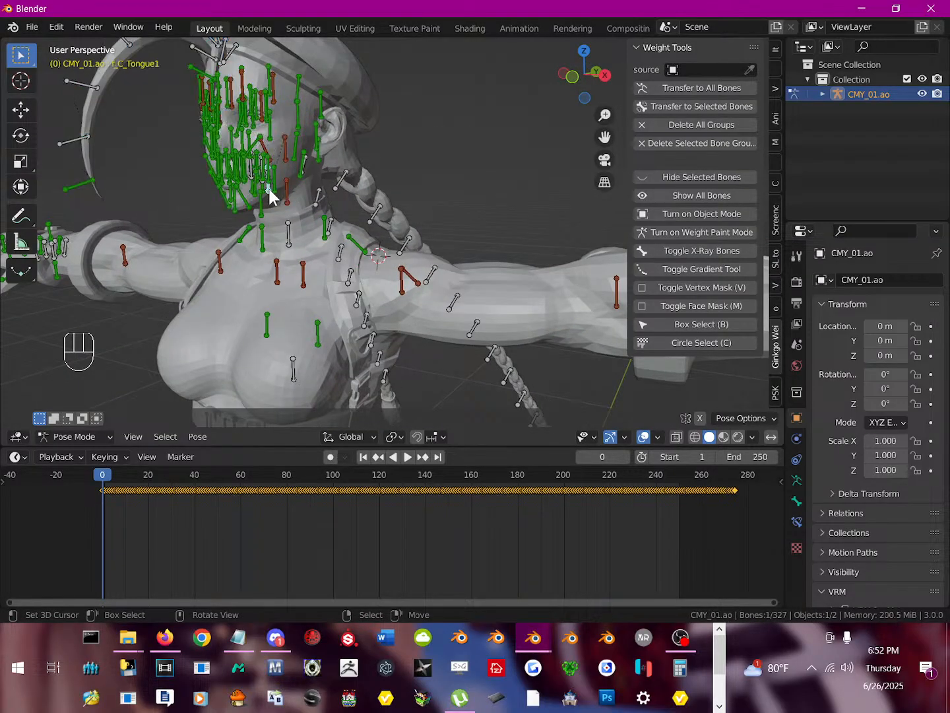
{"action": "scroll", "coordinate": [269, 190], "scroll_direction": "up", "scroll_amount": 2}
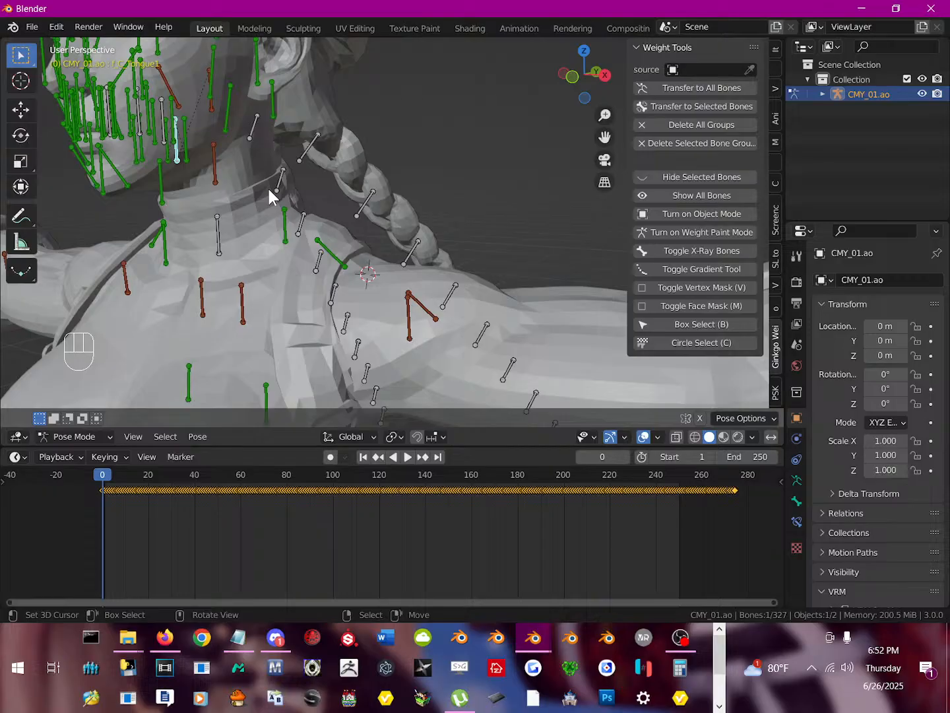
{"action": "middle_click_drag", "start_coordinate": [271, 186], "coordinate": [256, 220], "text": "shift"}
{"action": "left_click", "coordinate": [226, 159]}
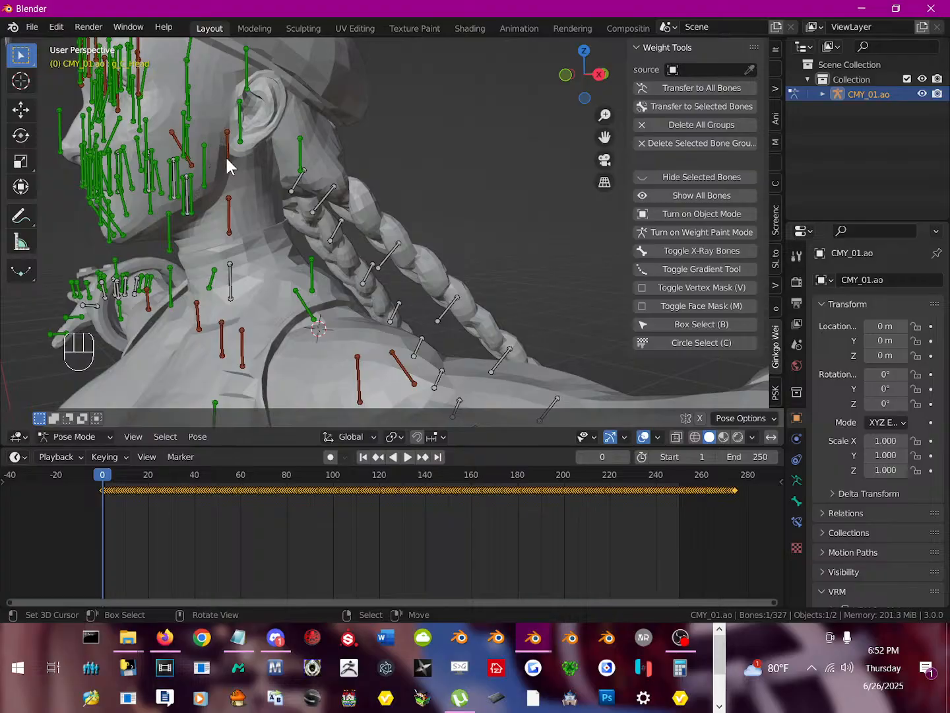
{"action": "key", "text": "r"}
{"action": "right_click", "coordinate": [251, 205]}
{"action": "key", "text": "h"}
Test-rotate the f_C_FaceRoot bone below the ear, cancel the rotation and hide the bone.
{"action": "right_click", "coordinate": [227, 153]}
{"action": "key", "text": "t"}
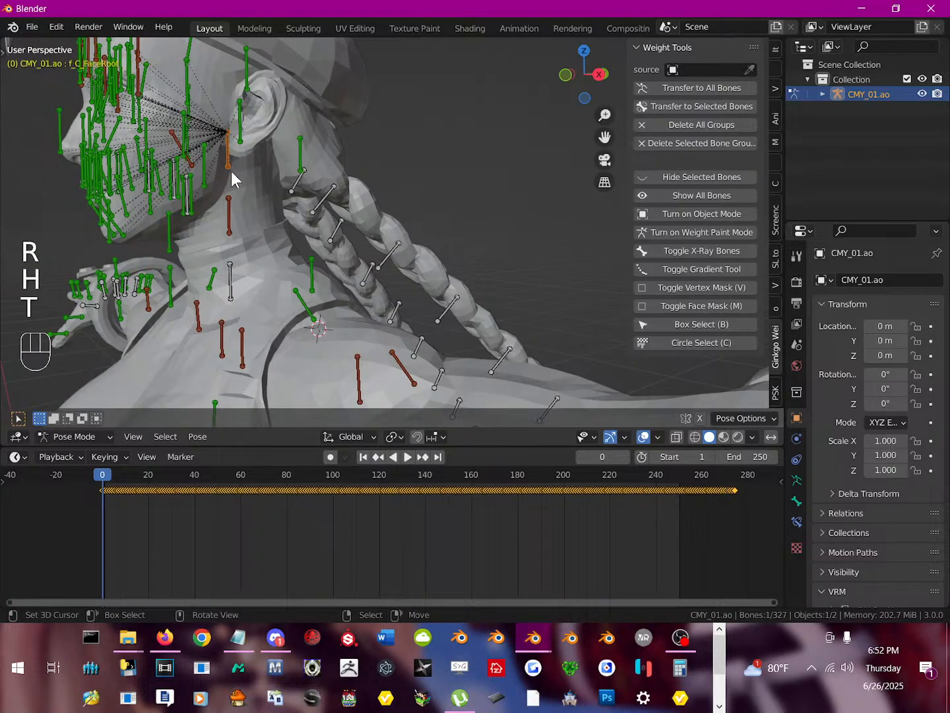
{"action": "key", "text": "r"}
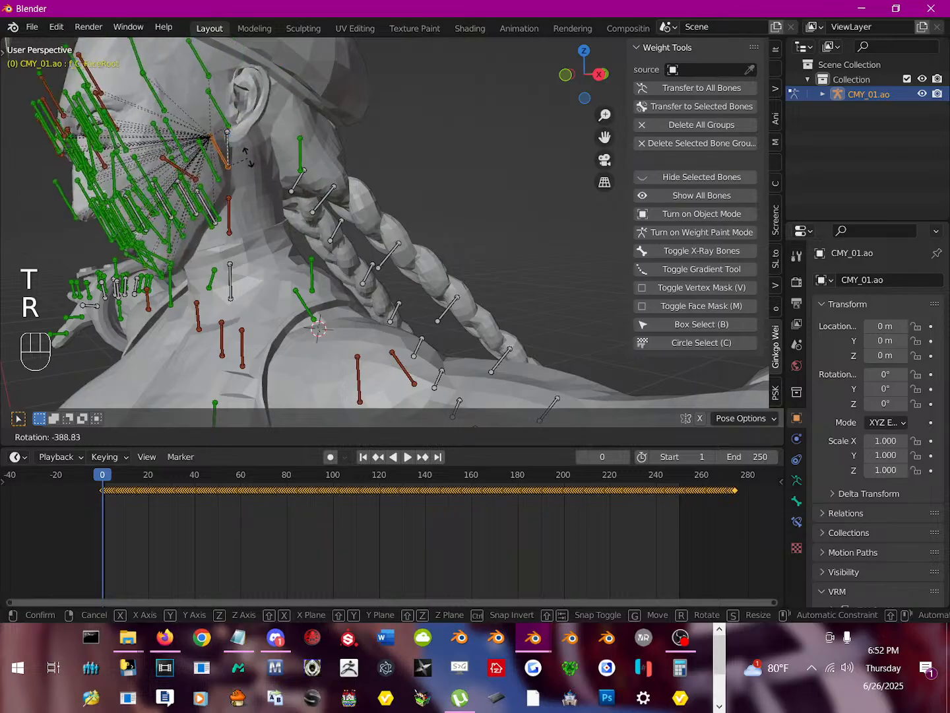
{"action": "right_click", "coordinate": [239, 161]}
{"action": "key", "text": "h"}
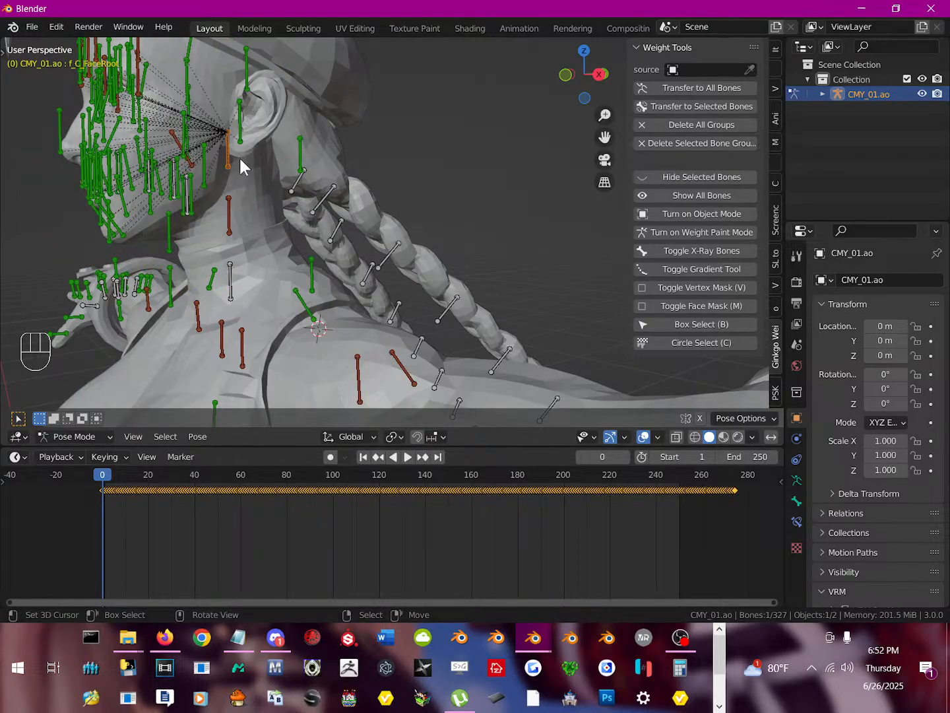
Test-rotate the b_C_Head bone revealed below the ear and cancel the rotation.
{"action": "right_click", "coordinate": [231, 156]}
{"action": "key", "text": "r"}
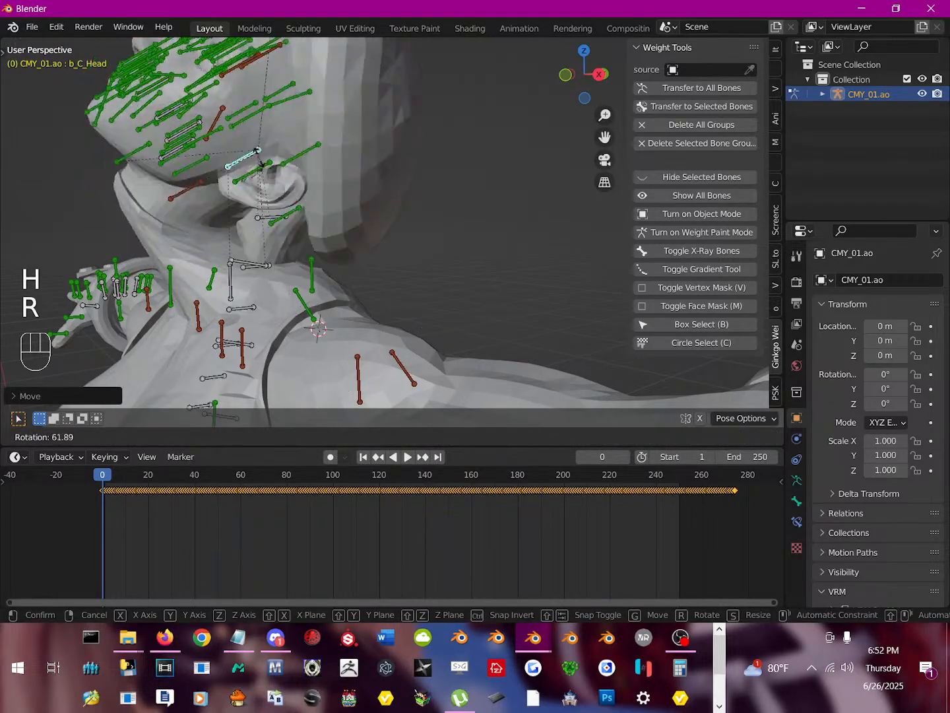
{"action": "right_click", "coordinate": [236, 149]}
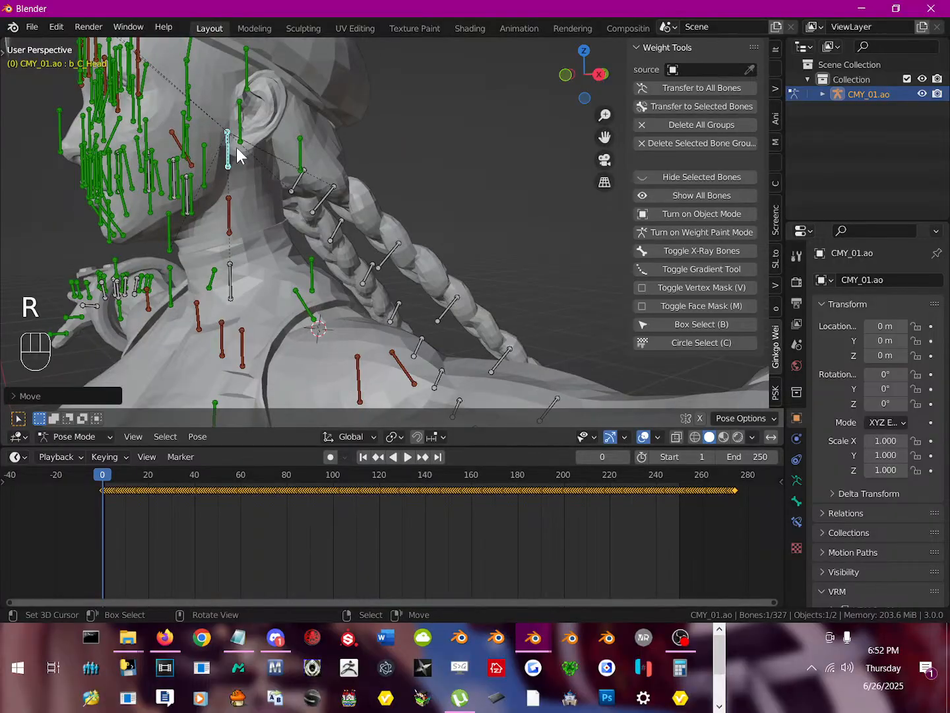
Circle-select the cluster of facial bones along the front of the face and hide them.
{"action": "middle_click_drag", "start_coordinate": [237, 148], "coordinate": [258, 198]}
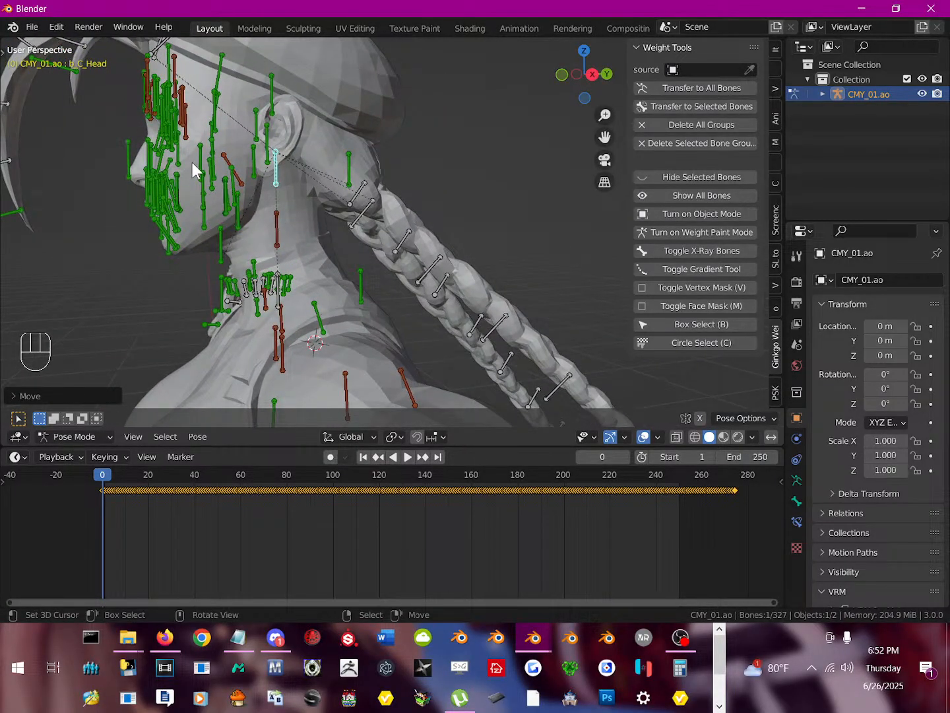
{"action": "key", "text": "a"}
{"action": "key", "text": "c"}
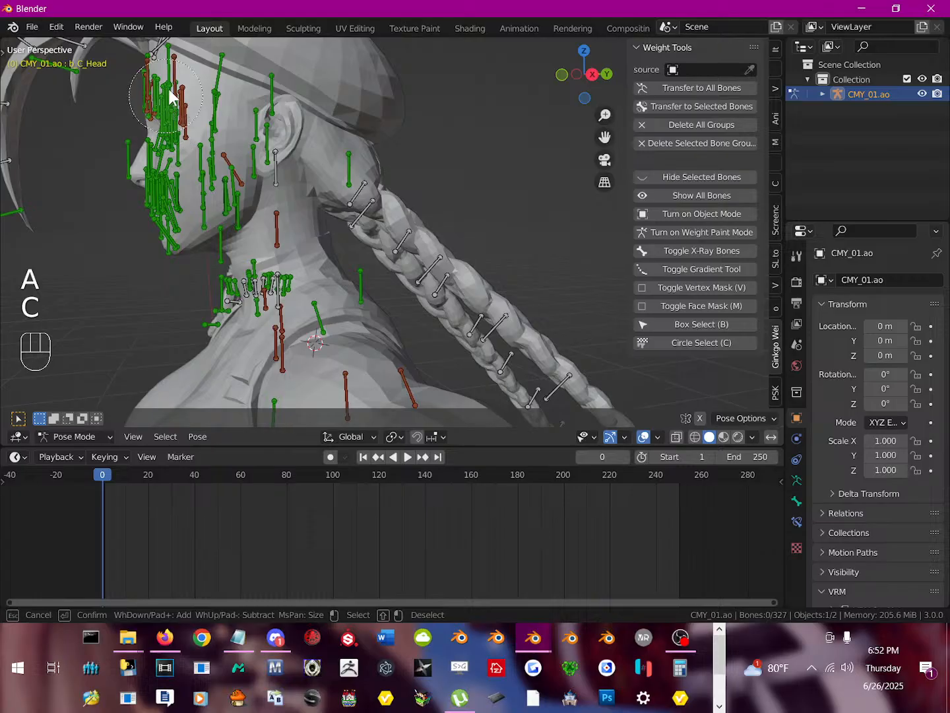
{"action": "mouse_move", "coordinate": [141, 105]}
{"action": "left_mouse_down"}
{"action": "mouse_move", "coordinate": [166, 187]}
{"action": "mouse_move", "coordinate": [169, 216]}
{"action": "mouse_move", "coordinate": [159, 223]}
{"action": "left_mouse_up"}
{"action": "right_click", "coordinate": [161, 224]}
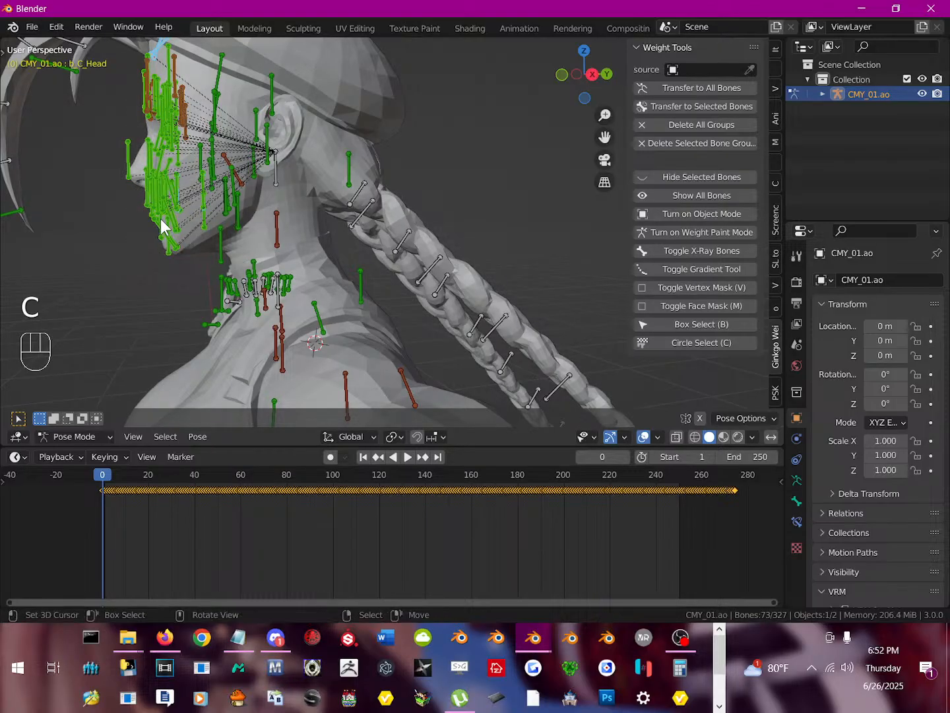
{"action": "key", "text": "h"}
Test-rotate the f_C_ToothTop bone in the face and cancel the rotation.
{"action": "right_click", "coordinate": [192, 194]}
{"action": "middle_click_drag", "start_coordinate": [201, 191], "coordinate": [363, 196]}
{"action": "middle_click_drag", "start_coordinate": [494, 194], "coordinate": [458, 185], "text": "shift"}
{"action": "key", "text": "r"}
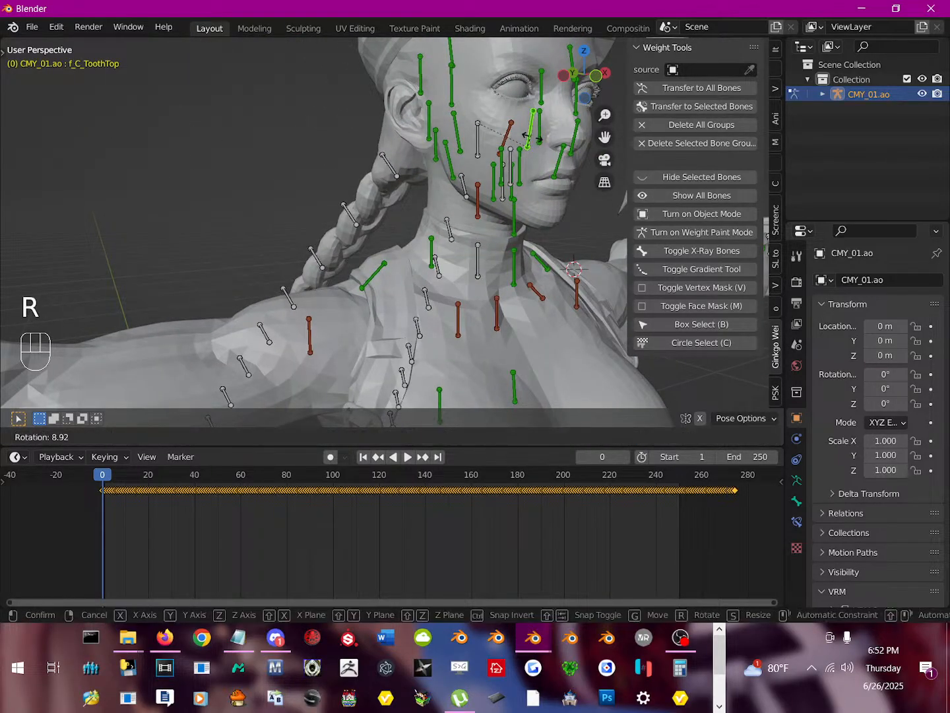
{"action": "right_click", "coordinate": [476, 140]}
Test-rotate the b_C_Head bone from a front and a side view, cancelling each rotation.
{"action": "right_click", "coordinate": [478, 137]}
{"action": "key", "text": "r"}
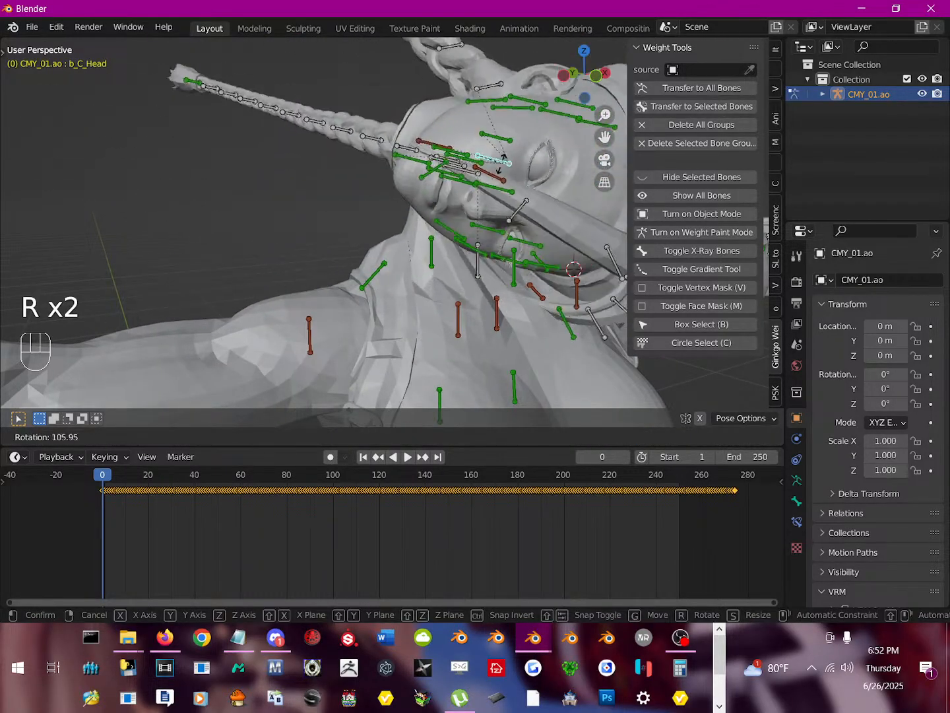
{"action": "right_click", "coordinate": [449, 158]}
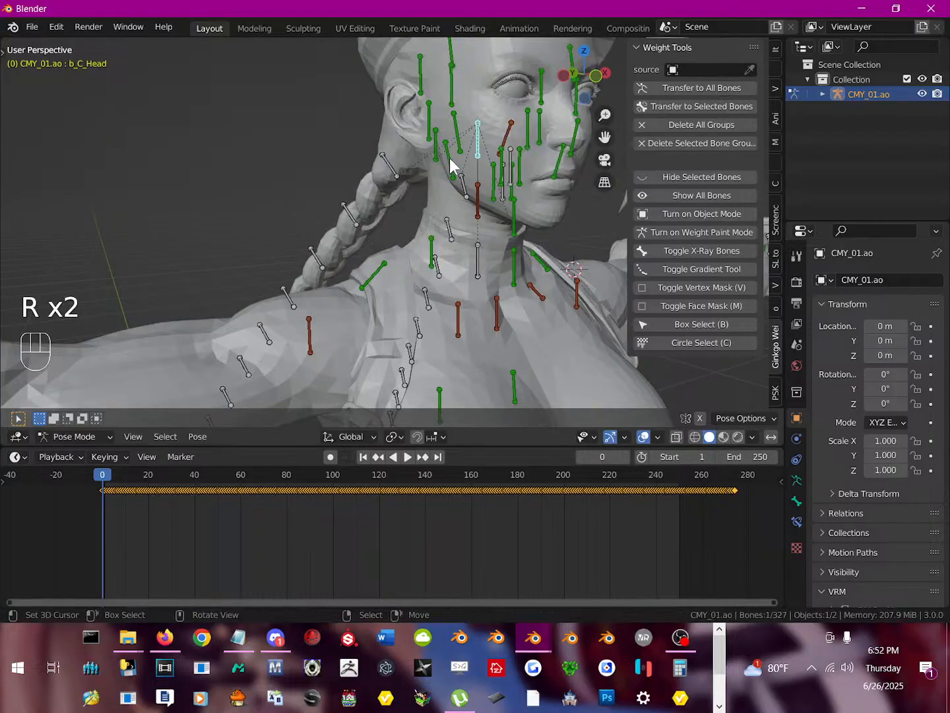
{"action": "middle_click_drag", "start_coordinate": [453, 158], "coordinate": [550, 134]}
{"action": "right_click", "coordinate": [514, 187]}
{"action": "right_click", "coordinate": [514, 138]}
{"action": "key", "text": "r"}
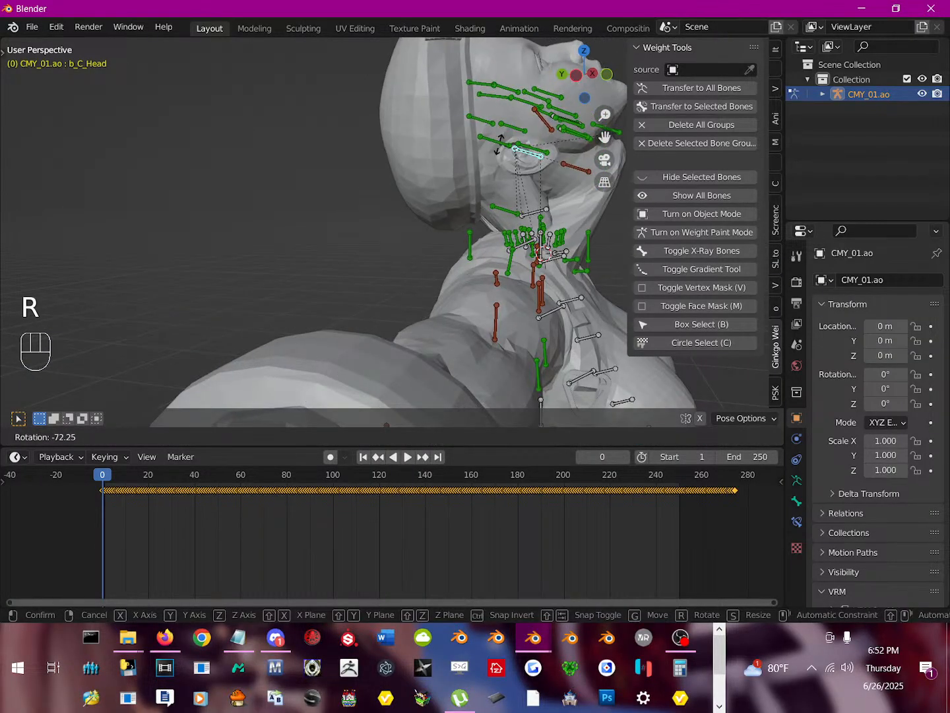
{"action": "right_click", "coordinate": [544, 163]}
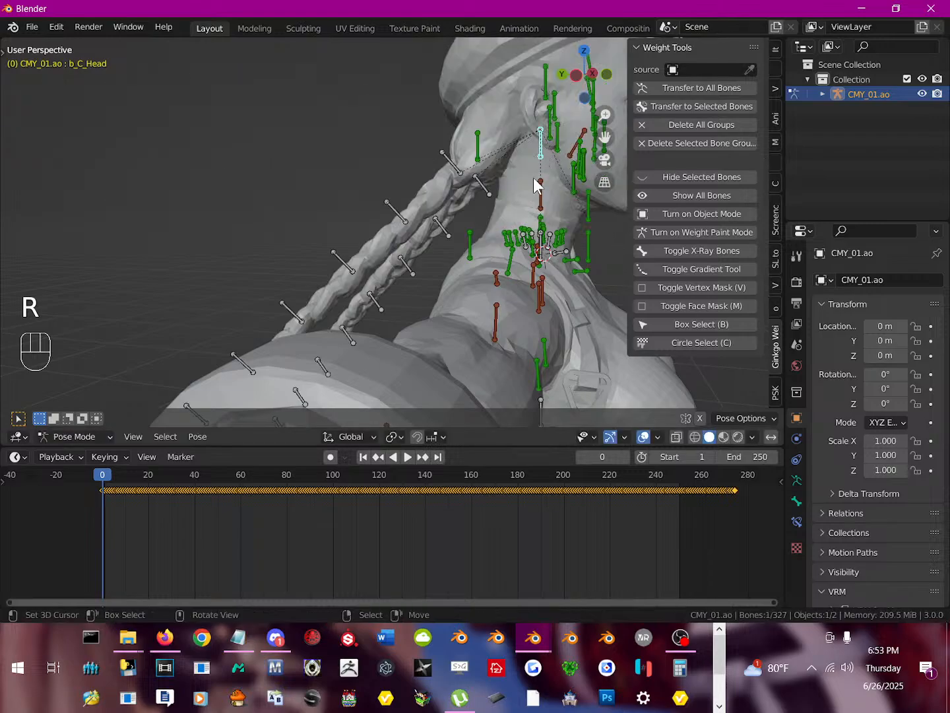
Rotate the b_R_Leg1 bone by about -13 degrees to bring the right leg inward for the T-pose.
{"action": "scroll", "coordinate": [541, 231], "scroll_direction": "down", "scroll_amount": 5}
{"action": "middle_click_drag", "start_coordinate": [538, 249], "coordinate": [445, 261]}
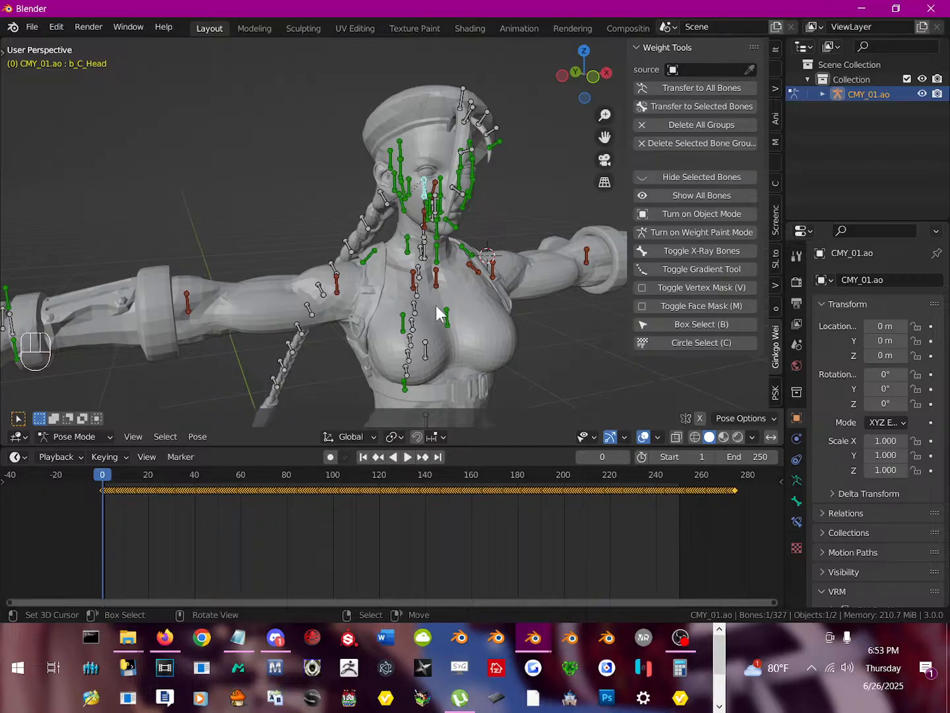
{"action": "middle_click_drag", "start_coordinate": [437, 328], "coordinate": [374, 134], "text": "shift"}
{"action": "scroll", "coordinate": [340, 231], "scroll_direction": "down", "scroll_amount": 3}
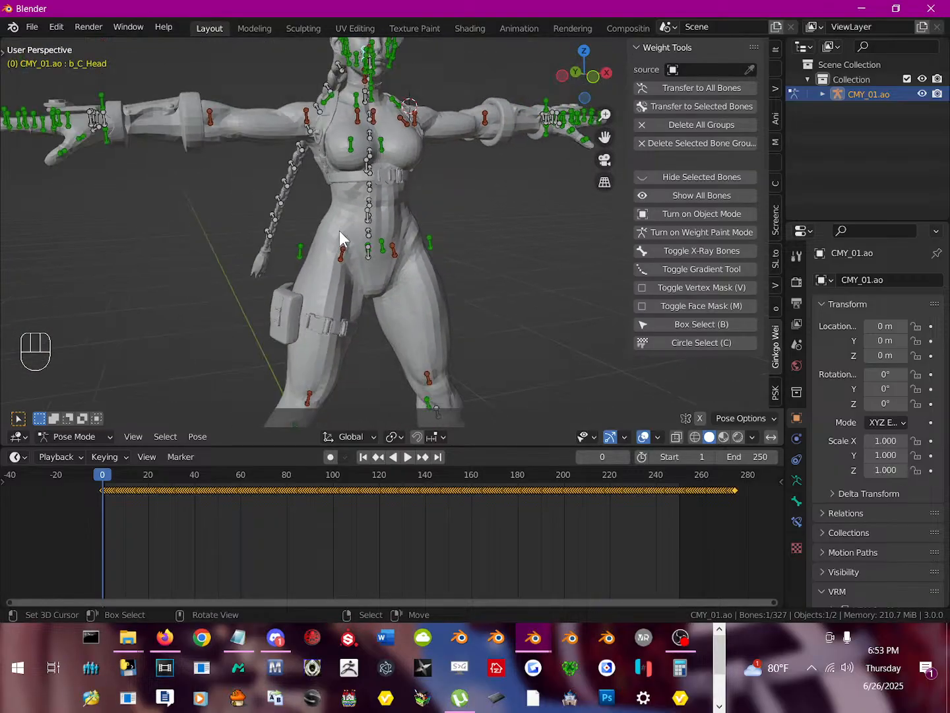
{"action": "middle_click_drag", "start_coordinate": [345, 293], "coordinate": [293, 298]}
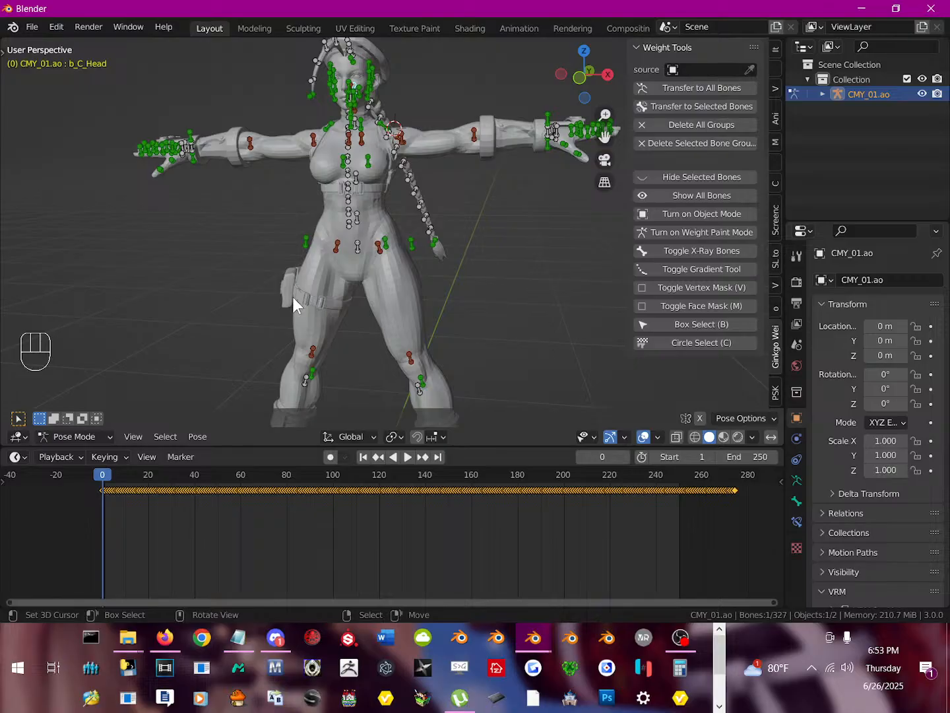
{"action": "middle_click_drag", "start_coordinate": [310, 245], "coordinate": [339, 252]}
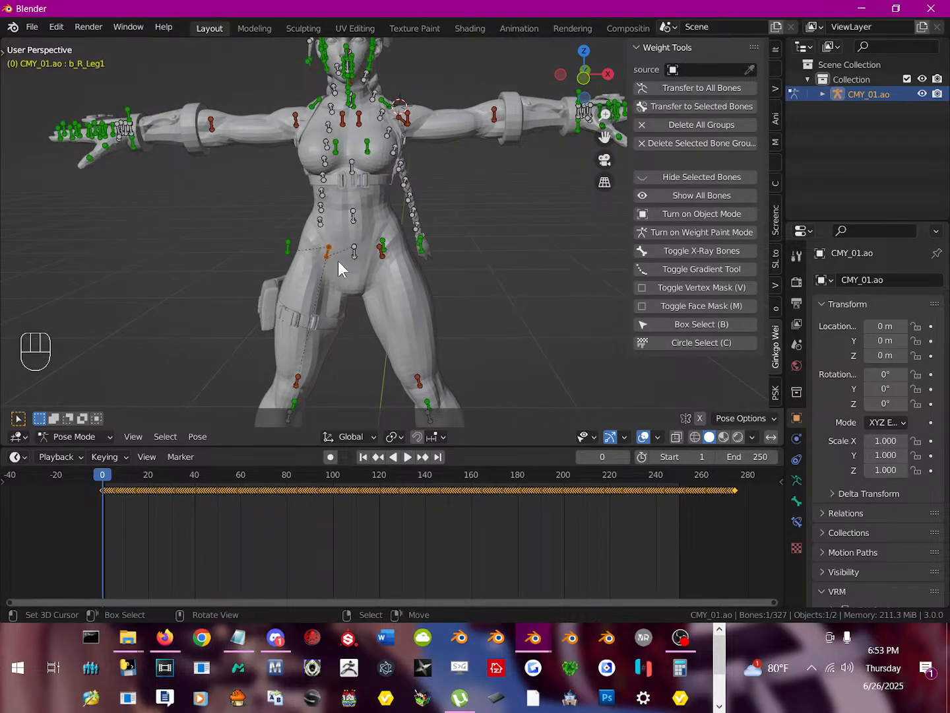
{"action": "key", "text": "r"}
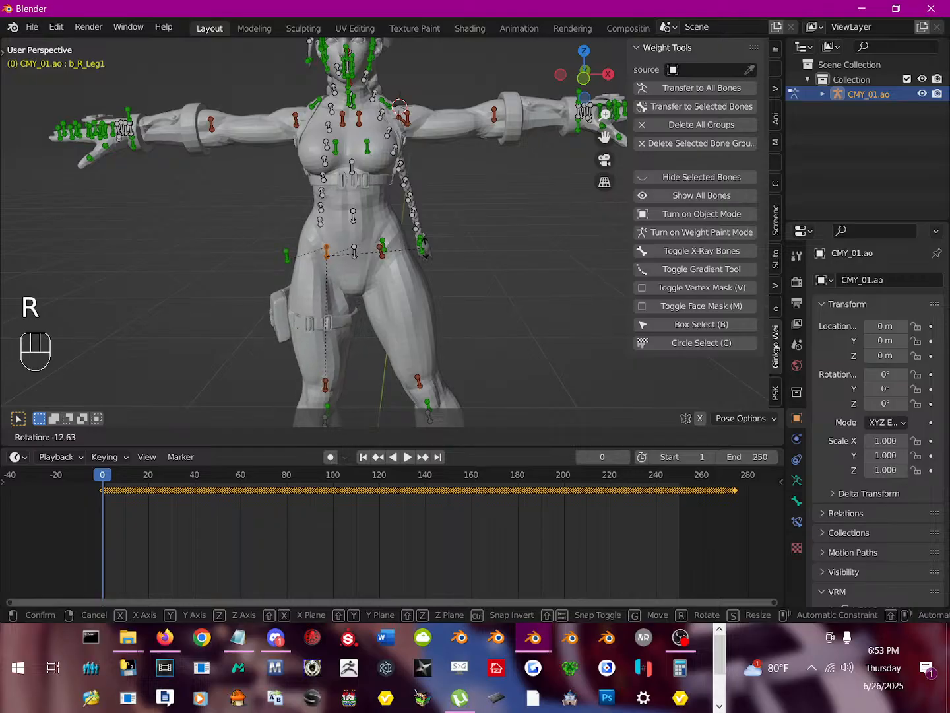
{"action": "left_click", "coordinate": [381, 264]}
Rotate the b_L_Leg1 bone inward to straighten the left leg, then refine it by about 3.7 degrees.
{"action": "left_click", "coordinate": [383, 250]}
{"action": "key", "text": "r"}
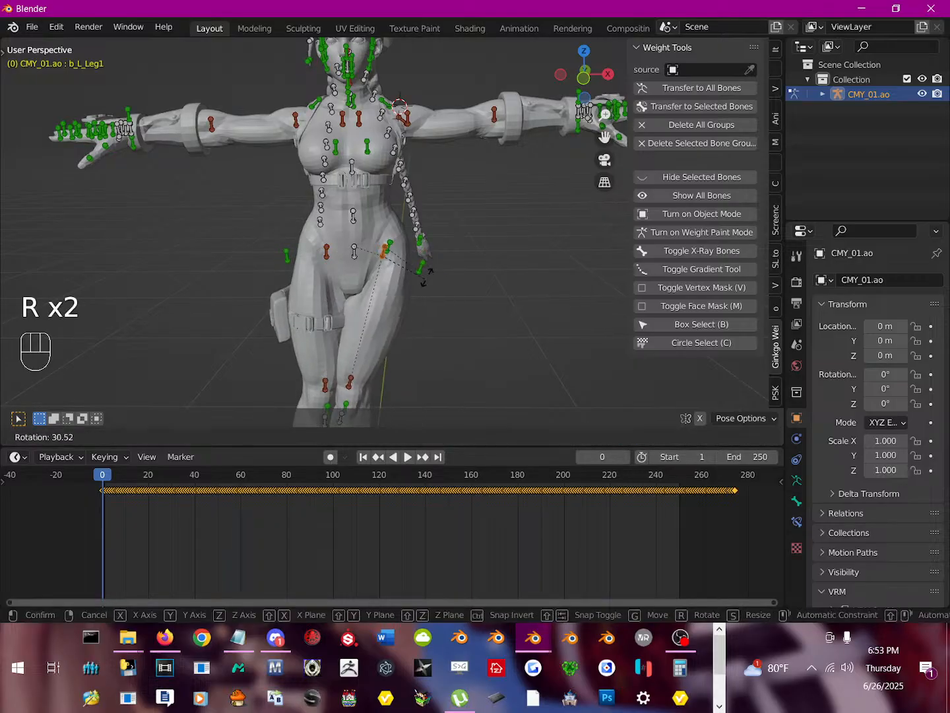
{"action": "left_click", "coordinate": [434, 264]}
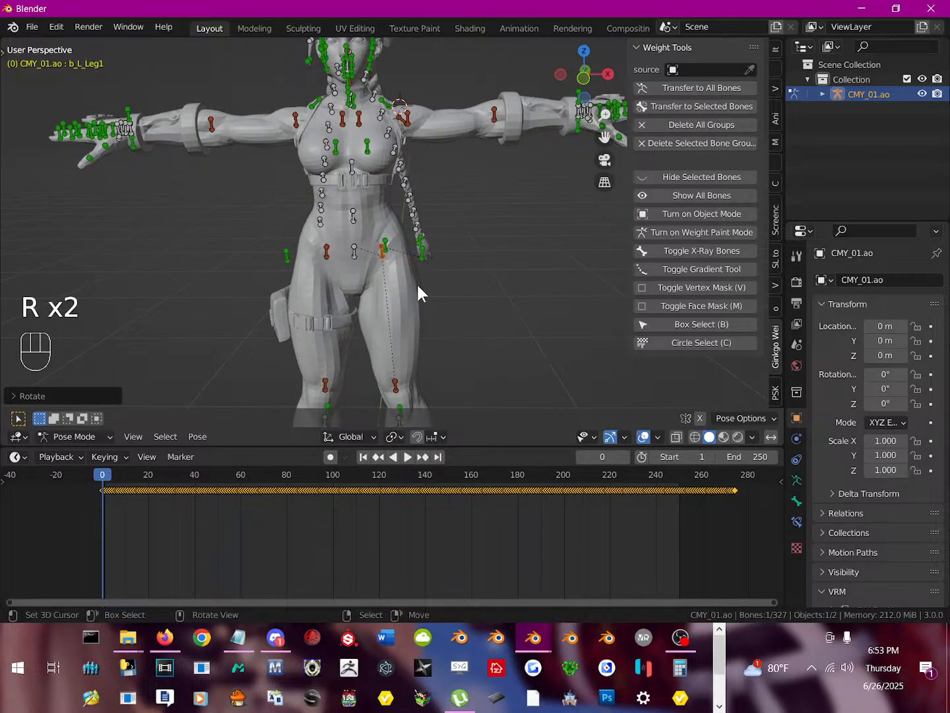
{"action": "scroll", "coordinate": [418, 287], "scroll_direction": "down", "scroll_amount": 3}
{"action": "key", "text": "r"}
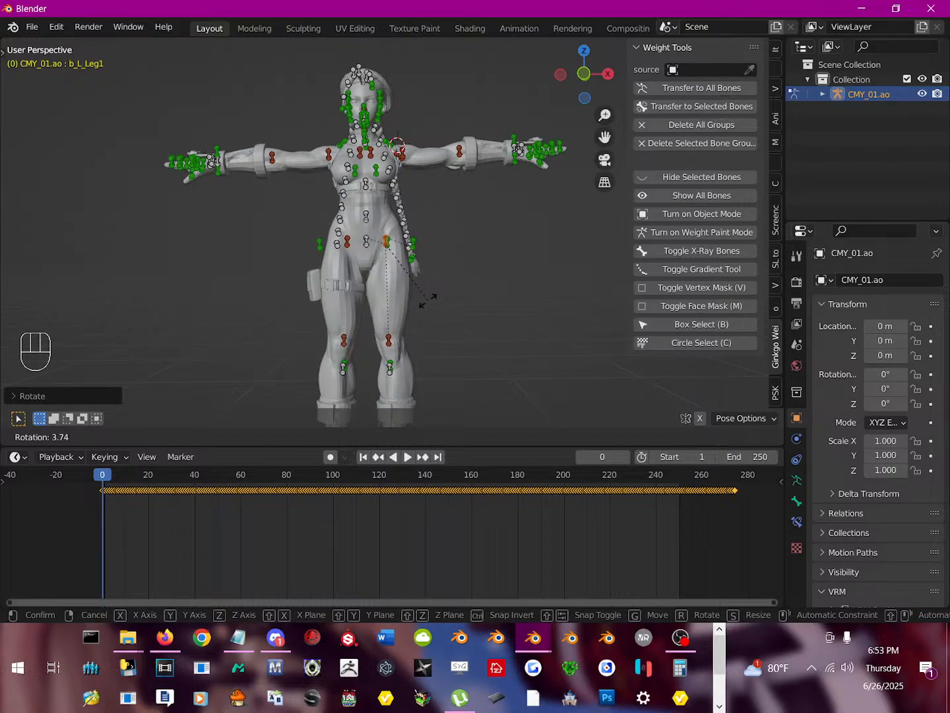
{"action": "left_click", "coordinate": [428, 302]}
Select all visible bones, re-evaluate frame 0 on the timeline, and clear the bones' rotations and locations.
{"action": "scroll", "coordinate": [427, 300], "scroll_direction": "down", "scroll_amount": 3}
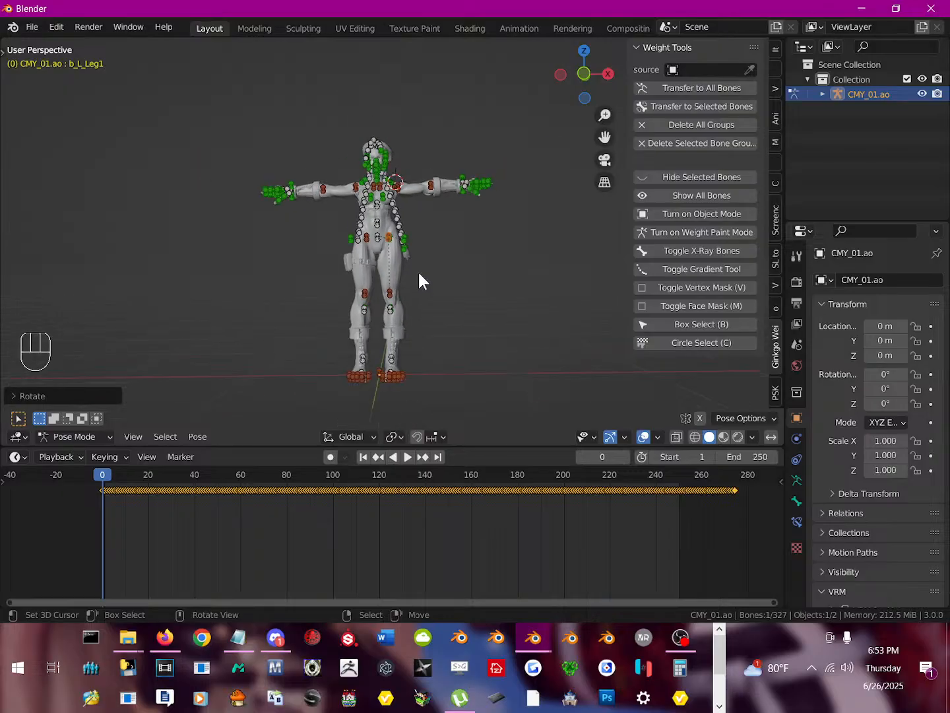
{"action": "key", "text": "a"}
{"action": "key", "text": "a"}
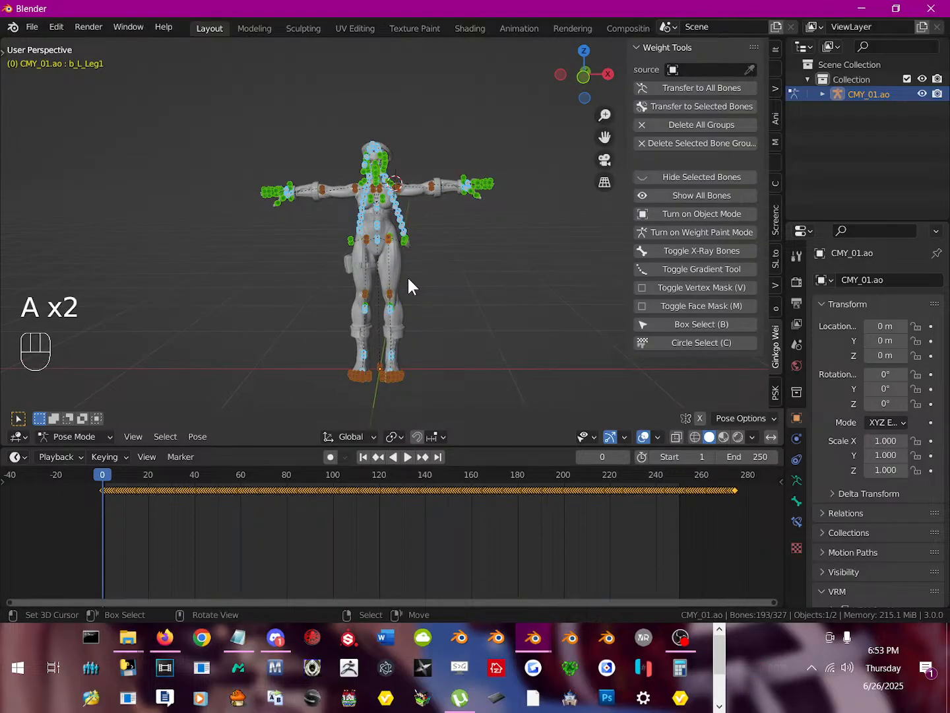
{"action": "left_click_drag", "start_coordinate": [99, 471], "coordinate": [41, 477]}
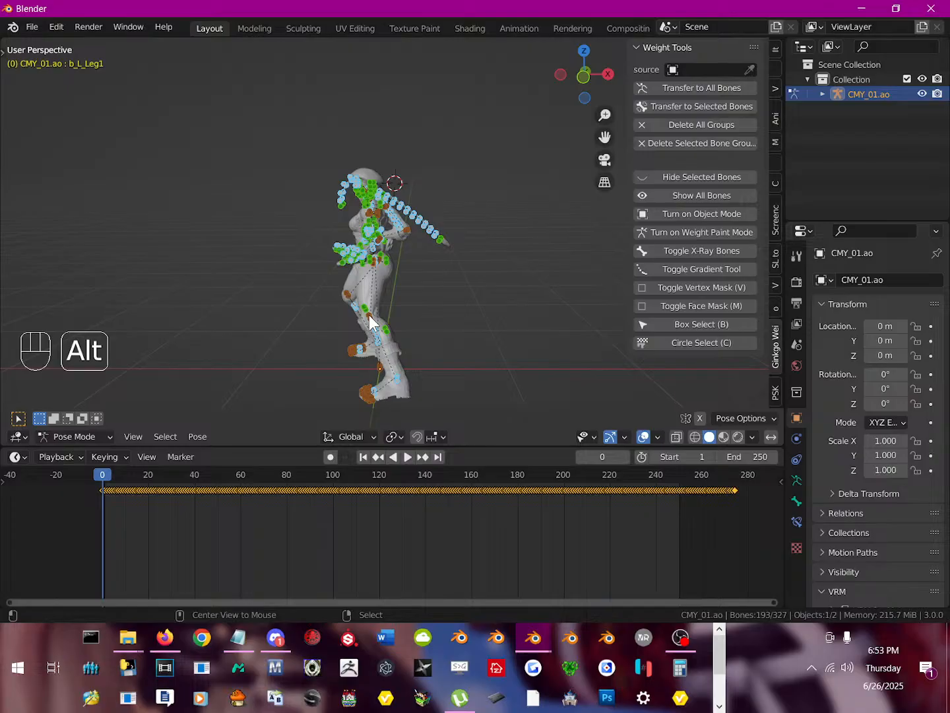
{"action": "key", "text": "alt+r"}
{"action": "key", "text": "alt+g"}
{"action": "scroll", "coordinate": [359, 277], "scroll_direction": "up", "scroll_amount": 3}
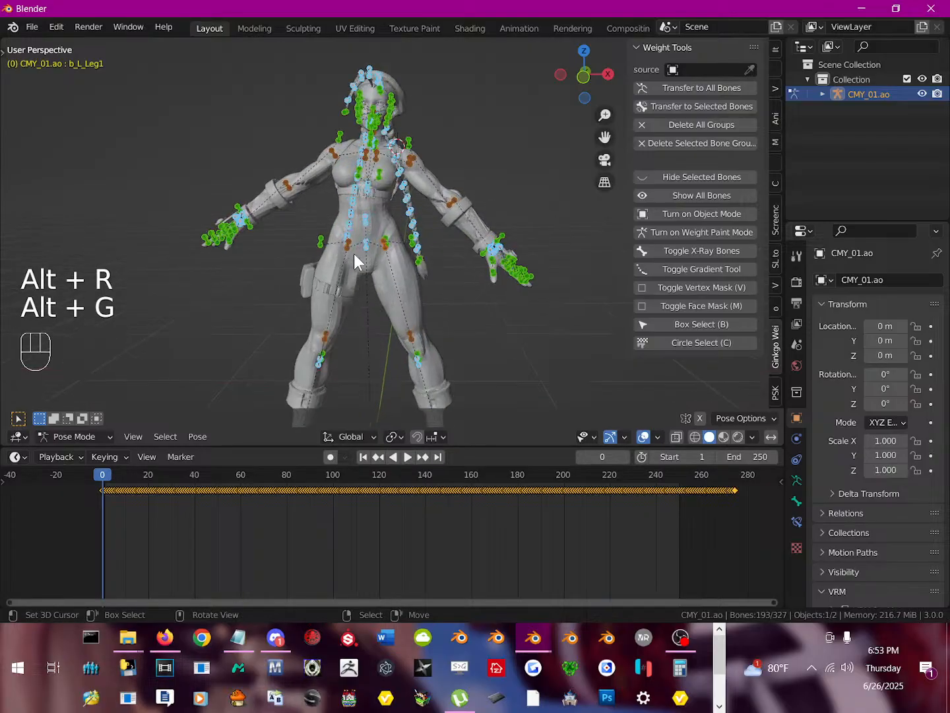
Undo the cleared bone transforms and the frame change to restore the manually posed T-pose.
{"action": "key", "text": "ctrl+z"}
{"action": "key", "text": "ctrl+z"}
{"action": "key", "text": "ctrl+z"}
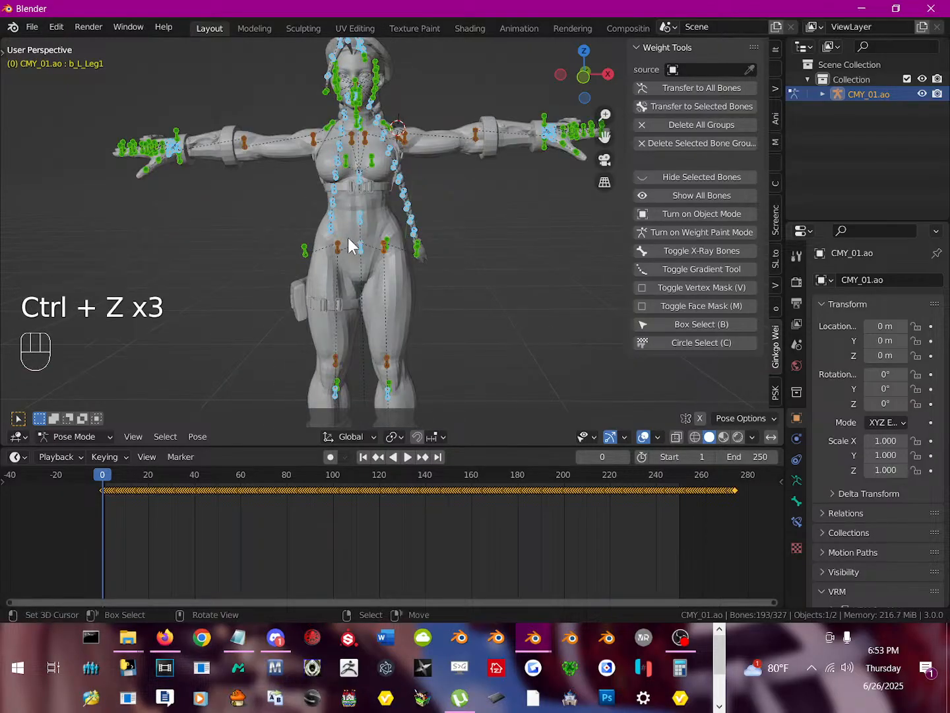
Reselect all visible bones, re-evaluate frame 0 on the timeline, and undo that frame change.
{"action": "scroll", "coordinate": [361, 251], "scroll_direction": "down", "scroll_amount": 3}
{"action": "key", "text": "a"}
{"action": "key", "text": "a"}
{"action": "left_click", "coordinate": [103, 477]}
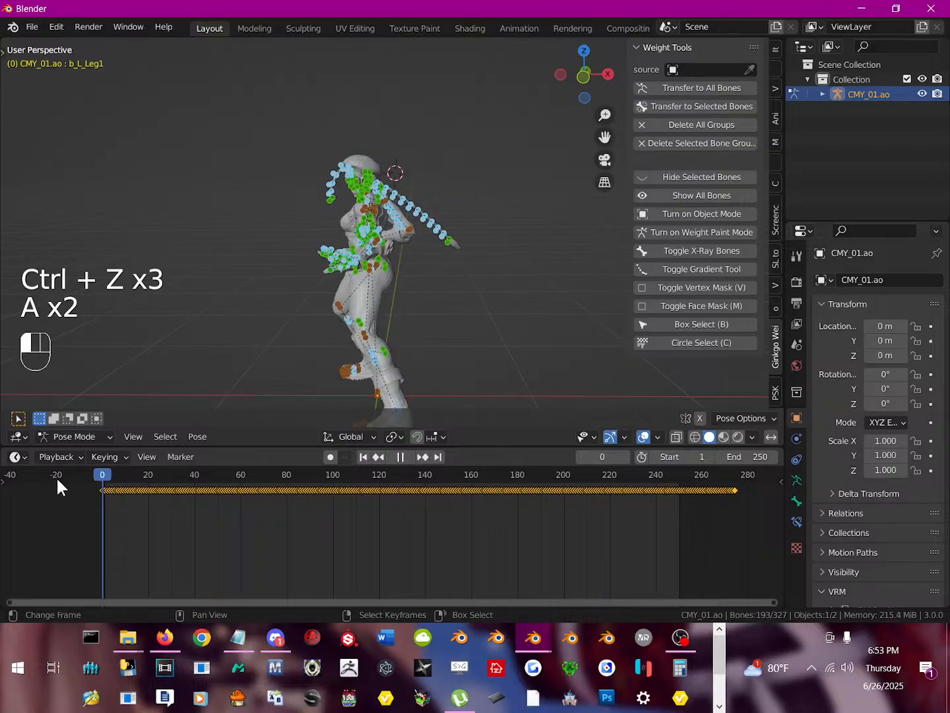
{"action": "key", "text": "ctrl+z"}
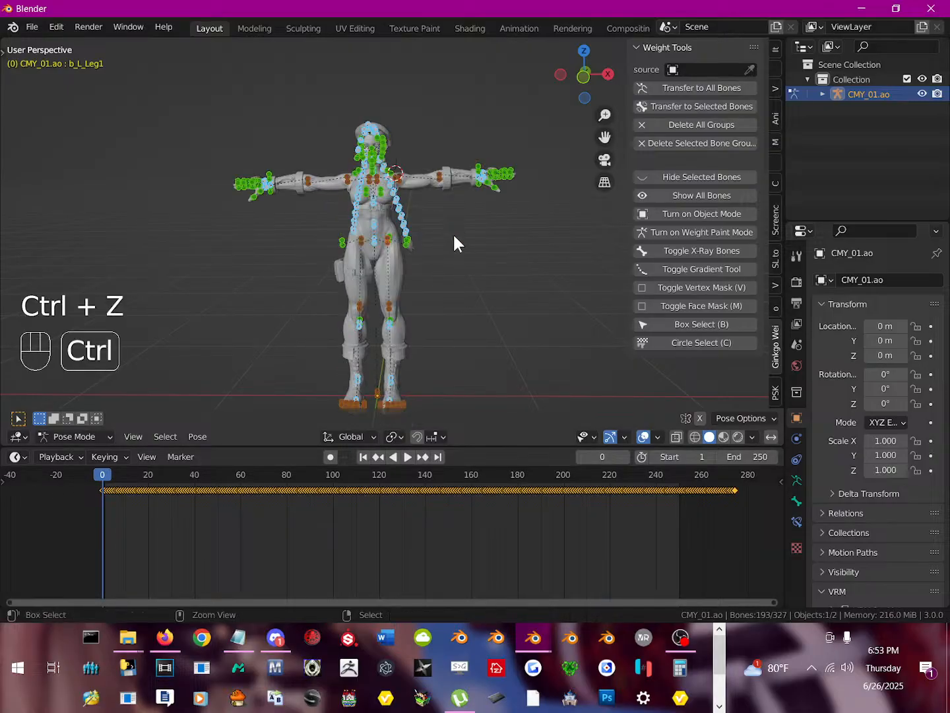
Rotate the b_L_Arm1 bone by about 5 degrees to level the left arm.
{"action": "scroll", "coordinate": [425, 238], "scroll_direction": "up", "scroll_amount": 3}
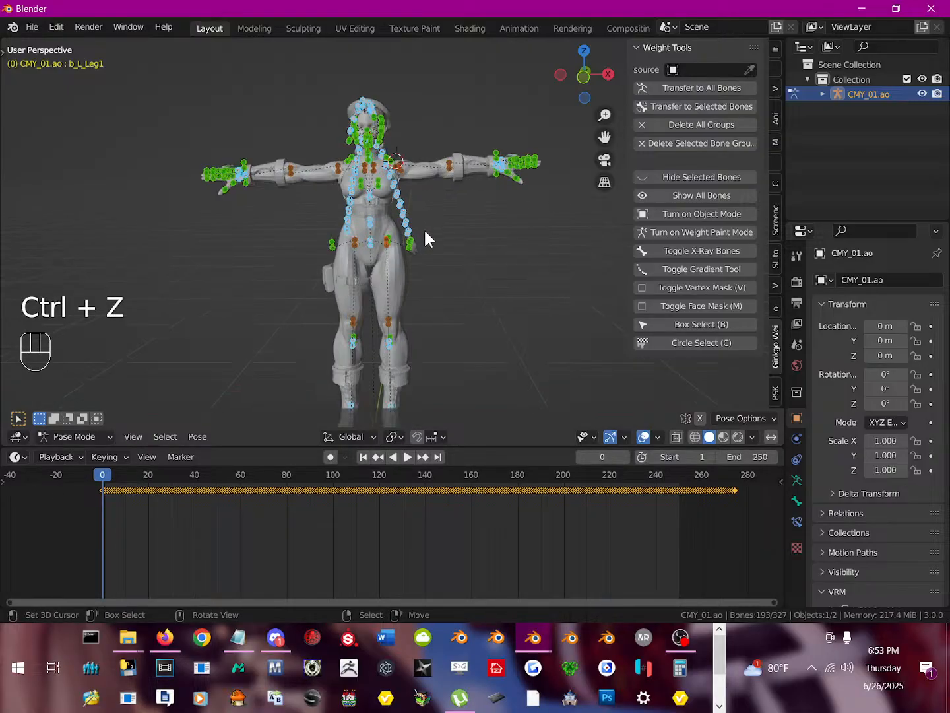
{"action": "left_click", "coordinate": [403, 155]}
{"action": "left_click", "coordinate": [406, 157]}
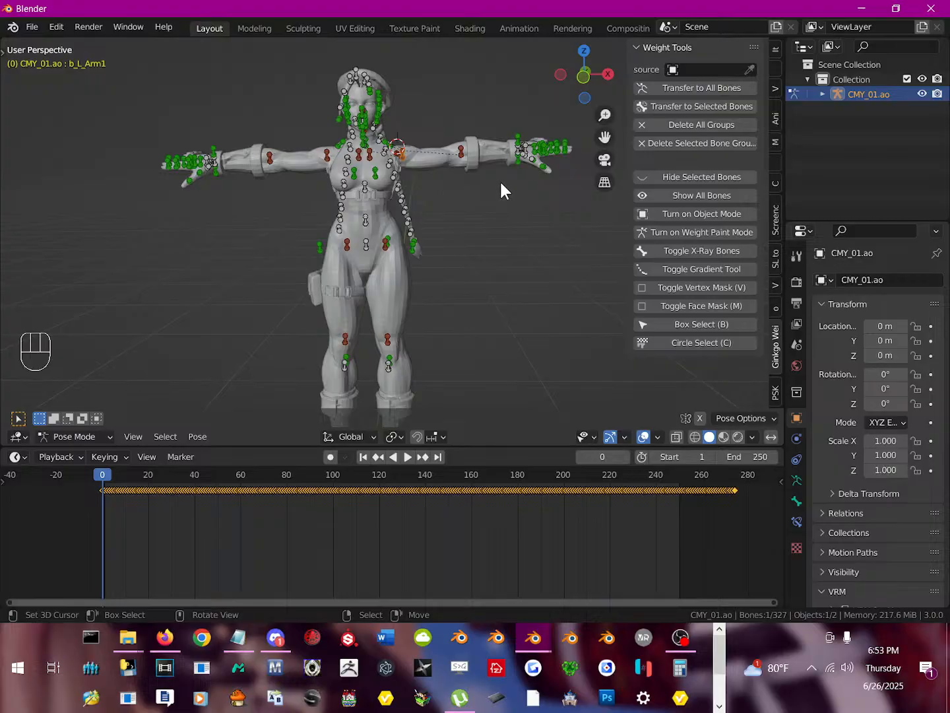
{"action": "key", "text": "r"}
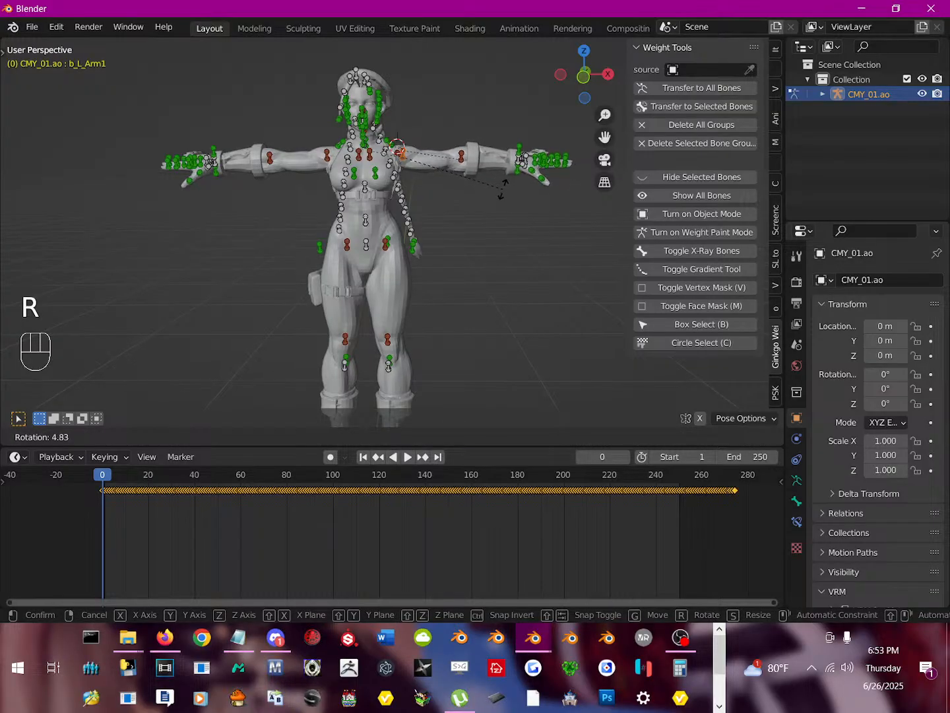
{"action": "left_click", "coordinate": [502, 193]}
Select all visible bones and insert a keyframe for the T-pose at frame 0.
{"action": "key", "text": "a"}
{"action": "key", "text": "a"}
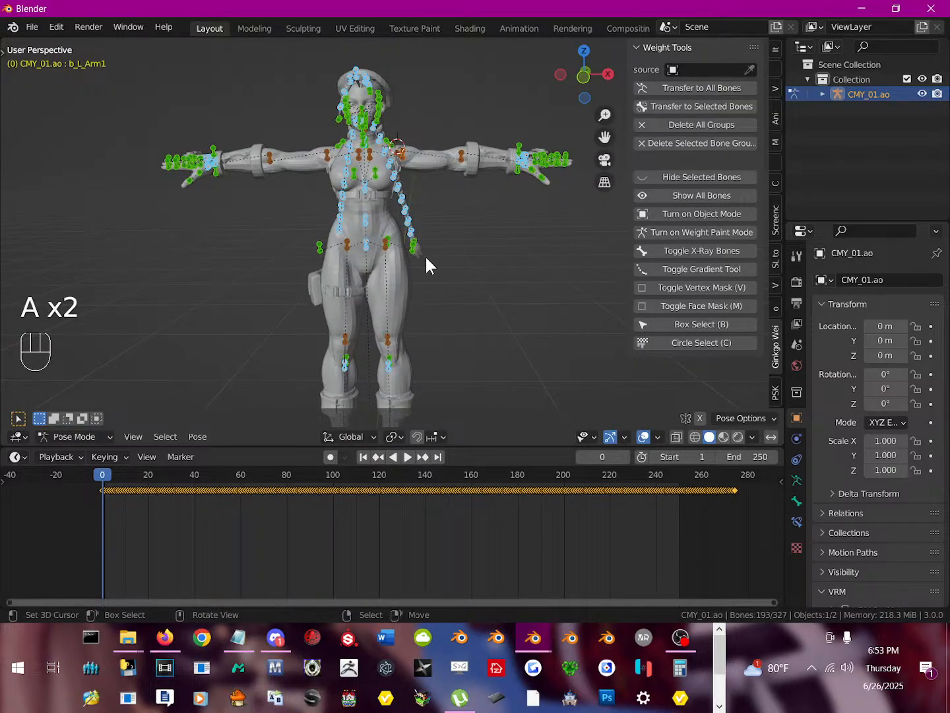
{"action": "key", "text": "i"}
{"action": "left_click", "coordinate": [387, 321]}
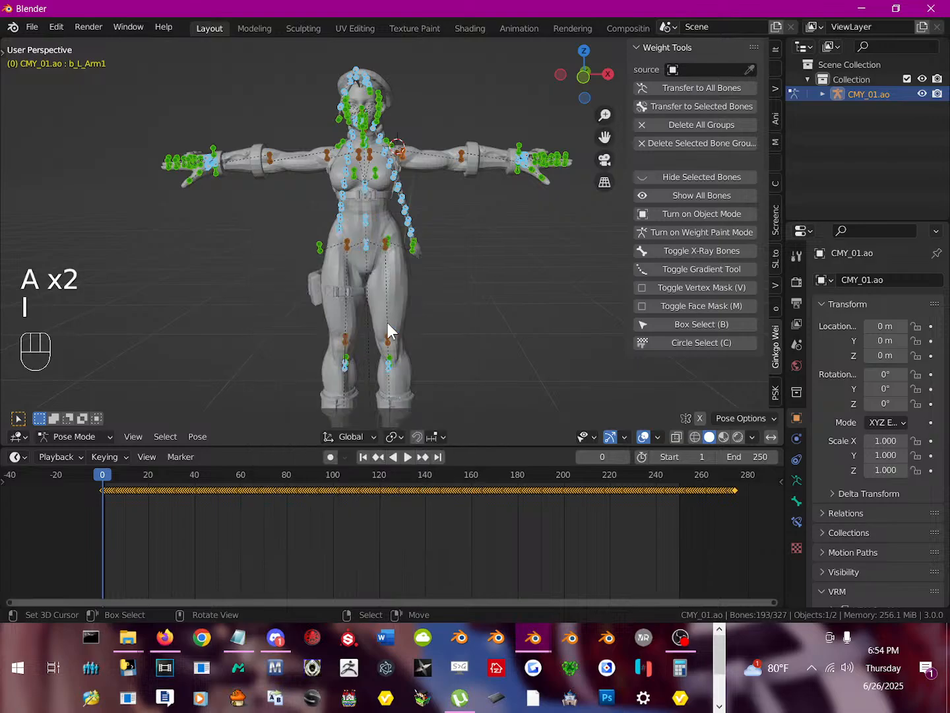
Re-evaluate frame 0 on the timeline and clear the rotation of the b_C_Spine1 bone.
{"action": "left_click_drag", "start_coordinate": [93, 474], "coordinate": [55, 476]}
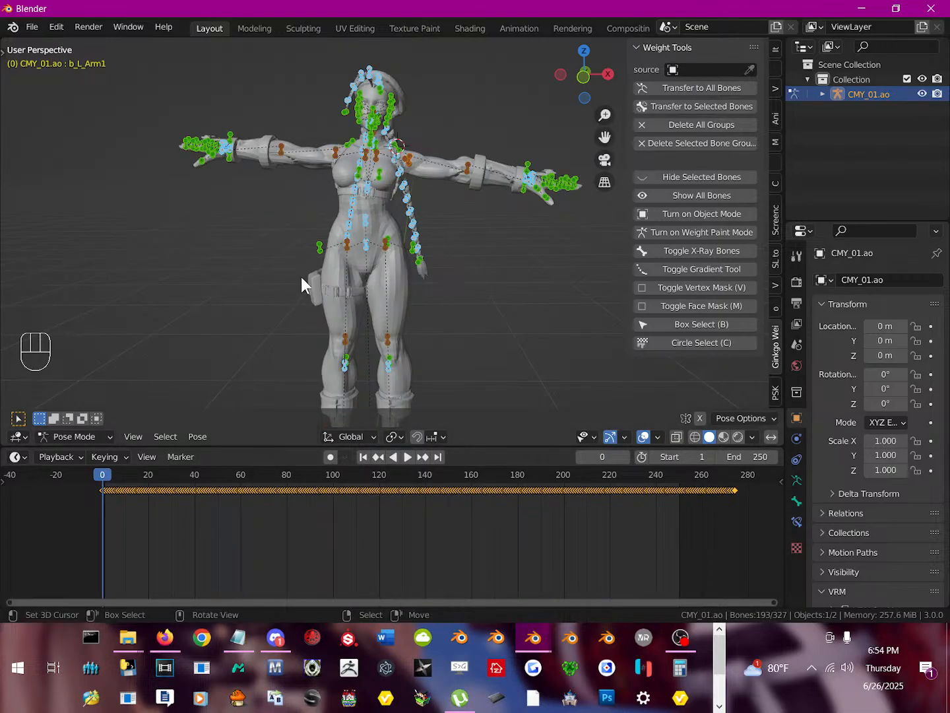
{"action": "left_click", "coordinate": [367, 223]}
{"action": "key", "text": "alt+r"}
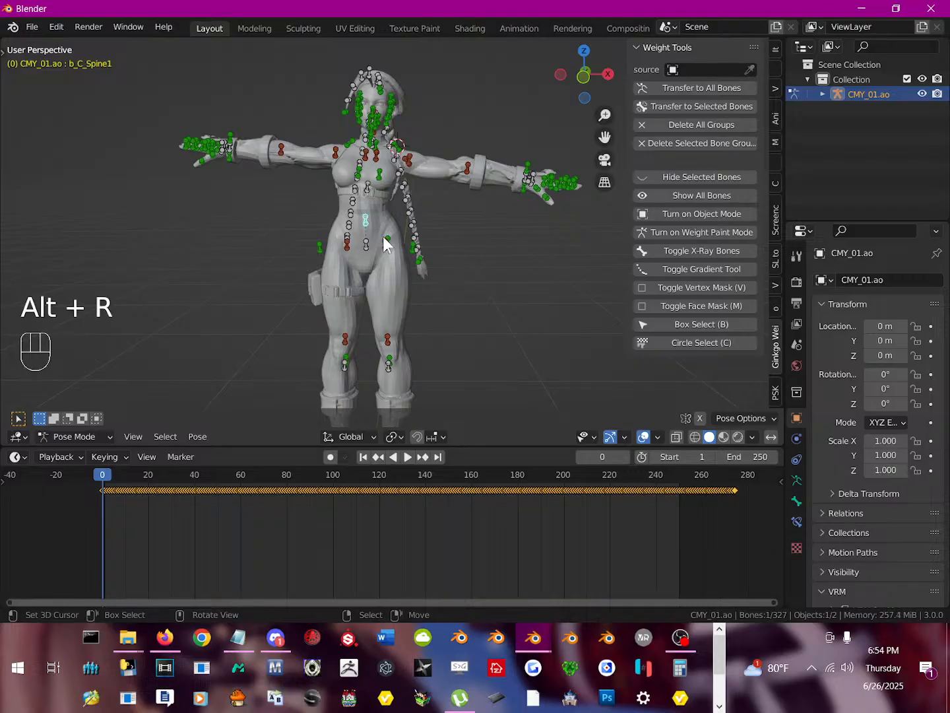
Undo the bone rotation clearing and the preceding frame change to bring back the levelled-arm T-pose at frame 0.
{"action": "key", "text": "a"}
{"action": "key", "text": "a"}
{"action": "key", "text": "alt+r"}
{"action": "scroll", "coordinate": [367, 196], "scroll_direction": "down", "scroll_amount": 2}
{"action": "key", "text": "ctrl+z"}
{"action": "key", "text": "ctrl+z"}
{"action": "key", "text": "ctrl+z"}
{"action": "key", "text": "ctrl+z"}
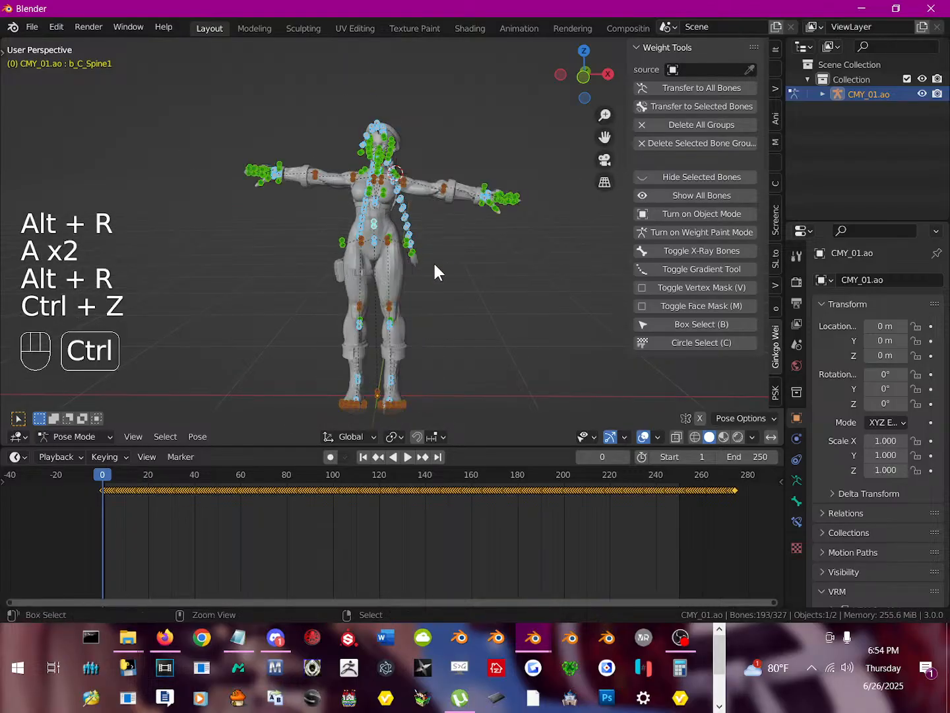
{"action": "key", "text": "ctrl+z"}
{"action": "key", "text": "ctrl+z"}
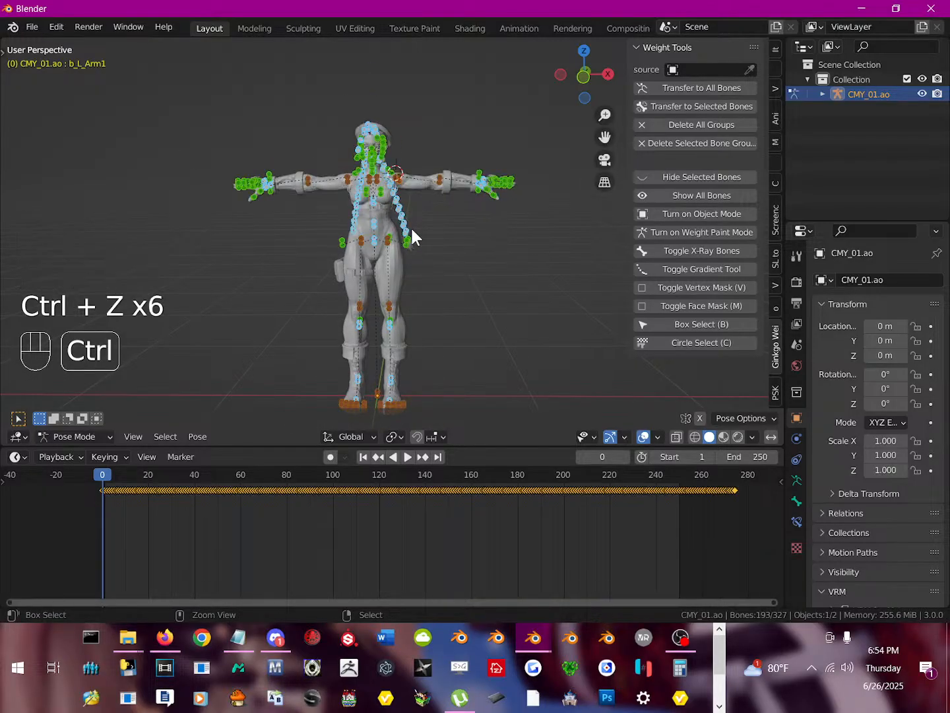
Select all visible bones and insert a Location, Rotation & Scale keyframe at frame 0.
{"action": "key", "text": "a"}
{"action": "key", "text": "a"}
{"action": "key", "text": "i"}
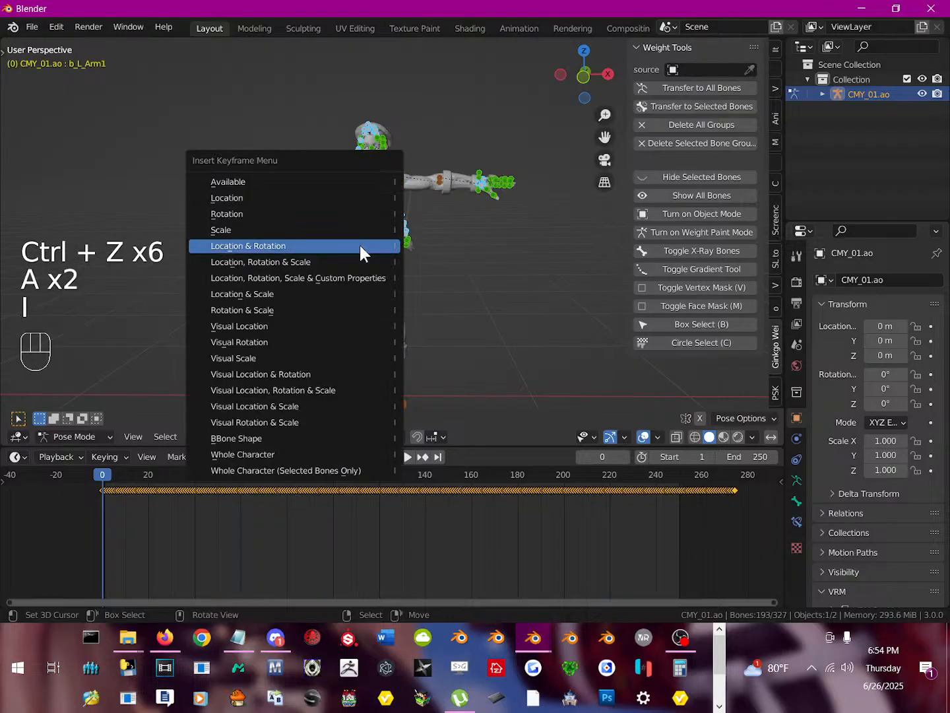
{"action": "left_click", "coordinate": [309, 264]}
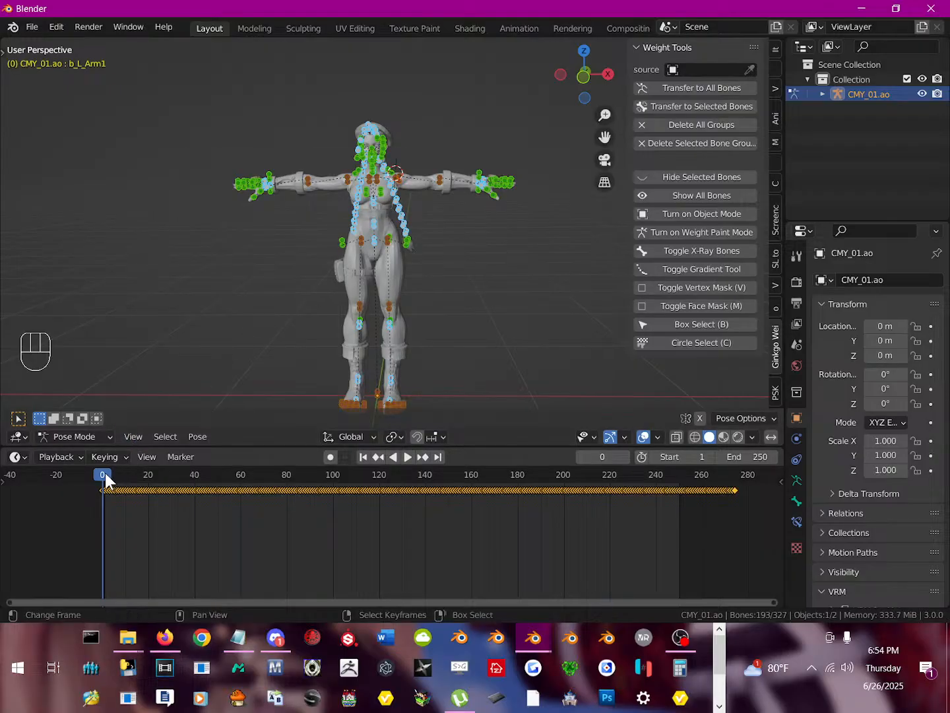
Scrub the timeline between frames 0 and 1 to test the keyed T-pose, and undo the frame change.
{"action": "mouse_move", "coordinate": [103, 473]}
{"action": "left_mouse_down"}
{"action": "mouse_move", "coordinate": [76, 475]}
{"action": "mouse_move", "coordinate": [103, 473]}
{"action": "left_mouse_up"}
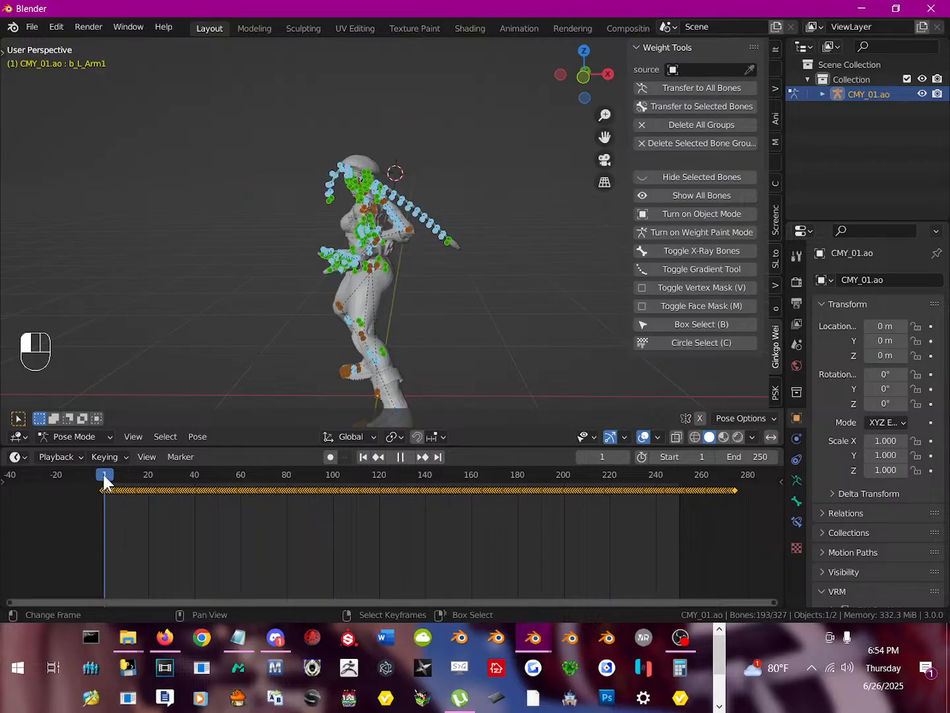
{"action": "key", "text": "ctrl+z"}
{"action": "key", "text": "ctrl+z"}
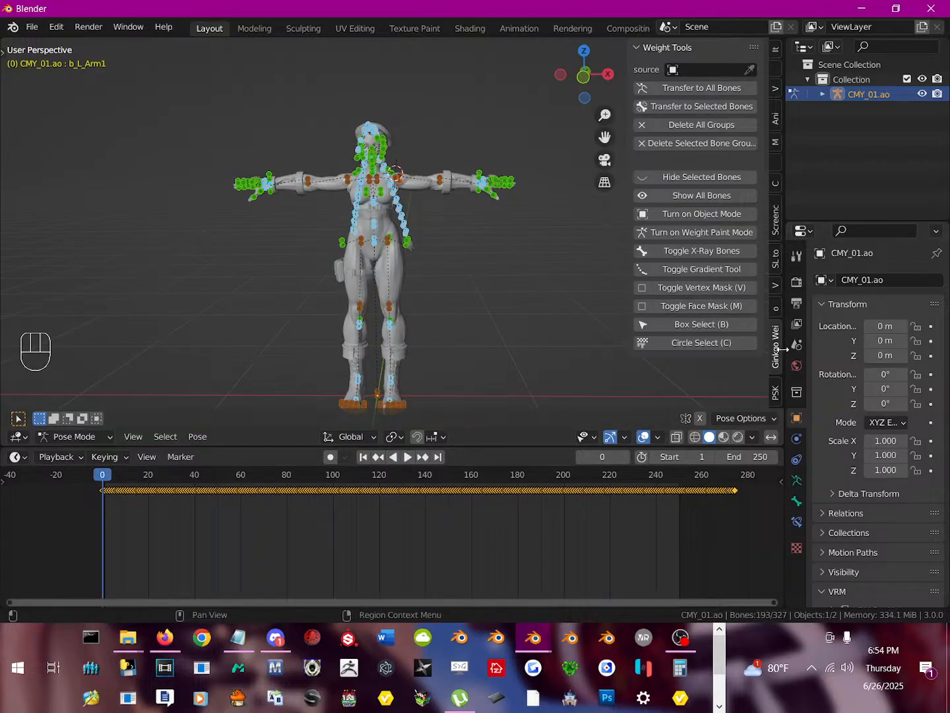
Create a reference pose from the frame 0 T-pose with the onigiri Reference Pose Features.
{"action": "left_click", "coordinate": [777, 307]}
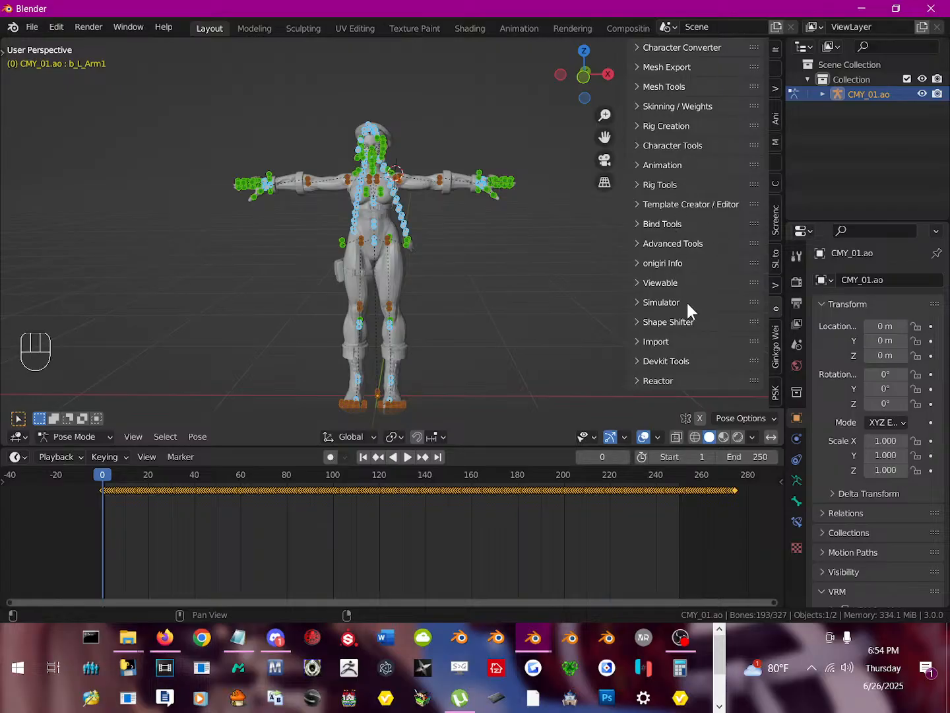
{"action": "left_click", "coordinate": [677, 146]}
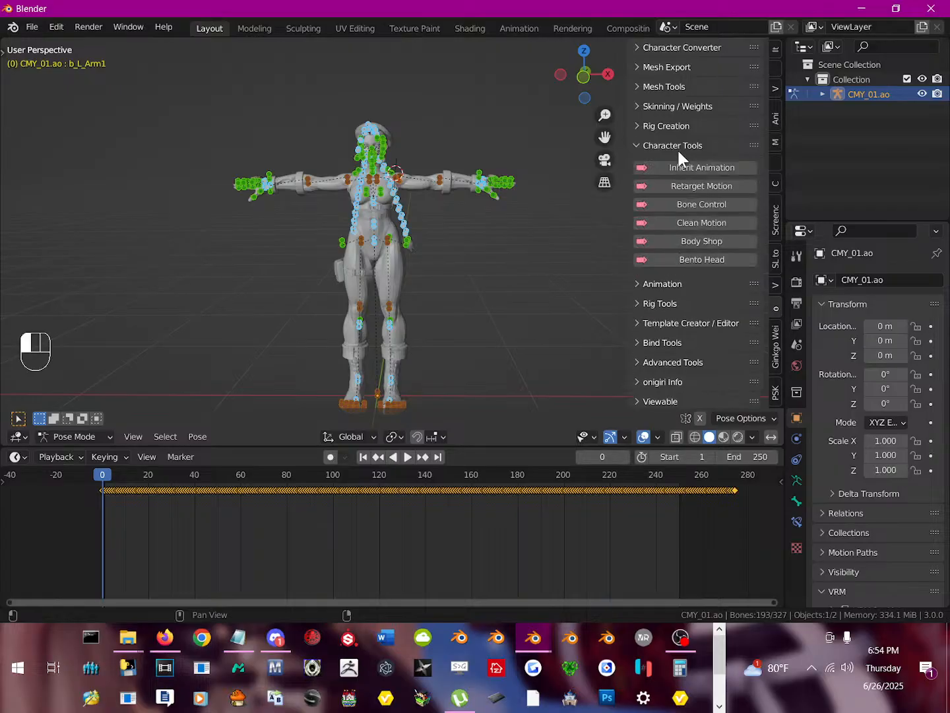
{"action": "left_click", "coordinate": [677, 186]}
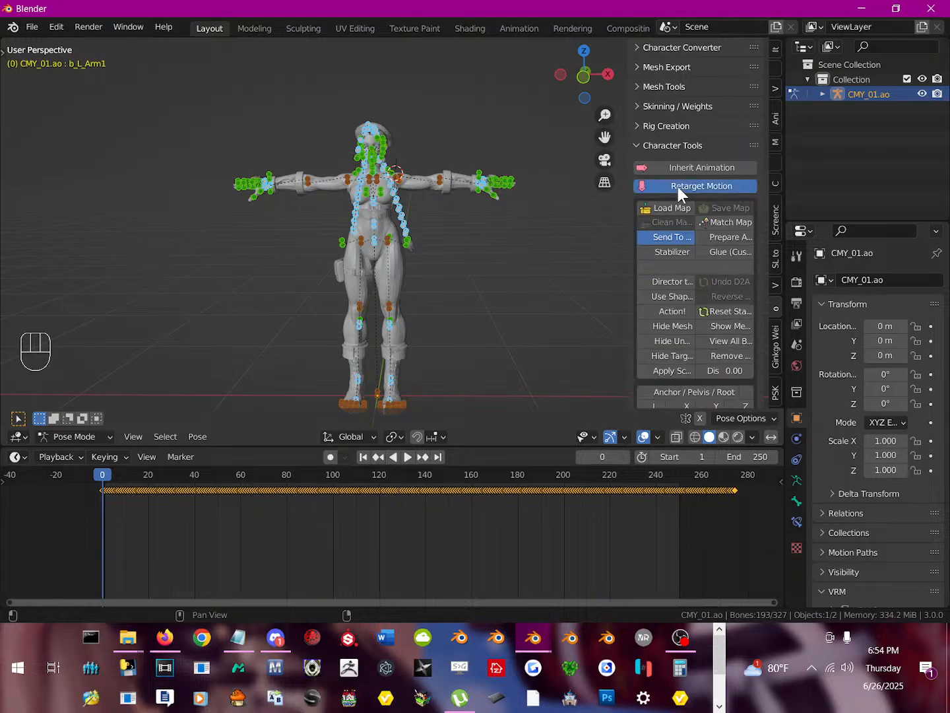
{"action": "left_click", "coordinate": [661, 281]}
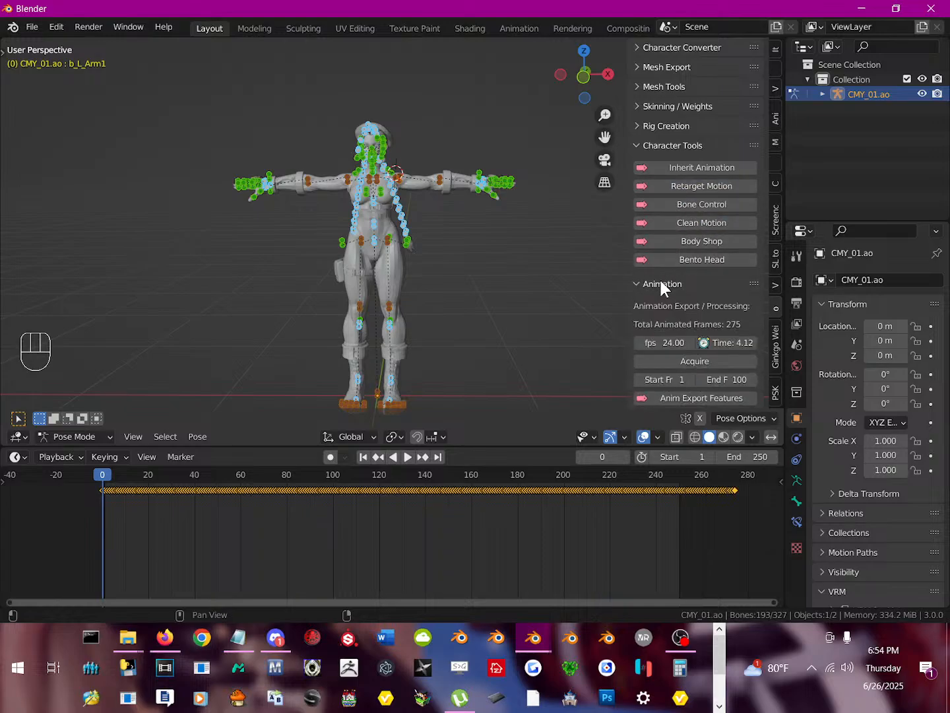
{"action": "scroll", "coordinate": [663, 276], "scroll_direction": "down", "scroll_amount": 8}
{"action": "scroll", "coordinate": [662, 274], "scroll_direction": "up", "scroll_amount": 3}
{"action": "left_click", "coordinate": [697, 253]}
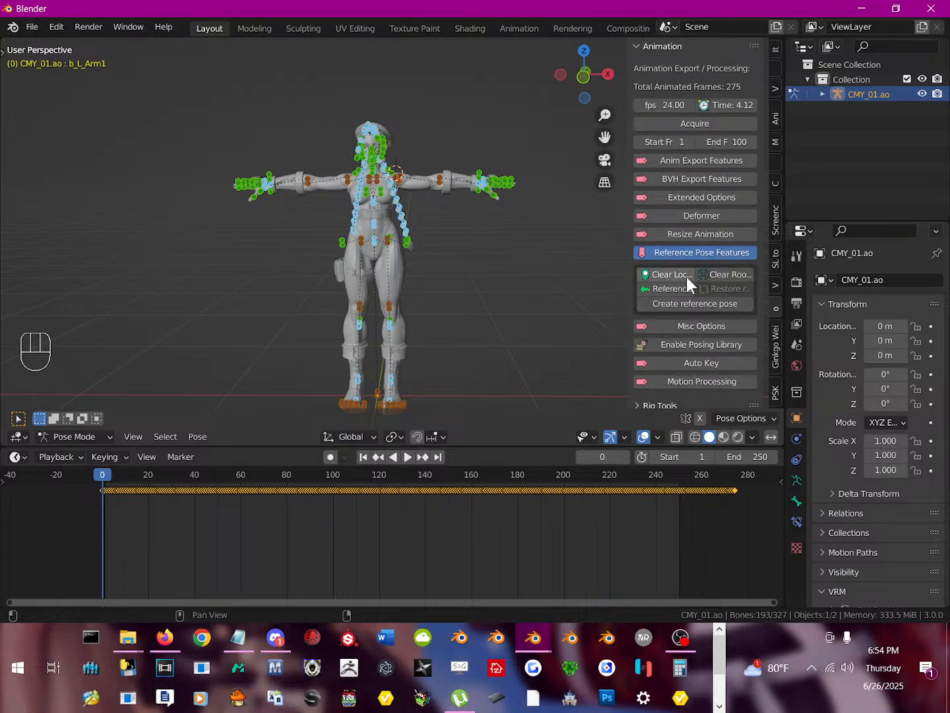
{"action": "left_click", "coordinate": [668, 287]}
{"action": "left_click", "coordinate": [674, 305]}
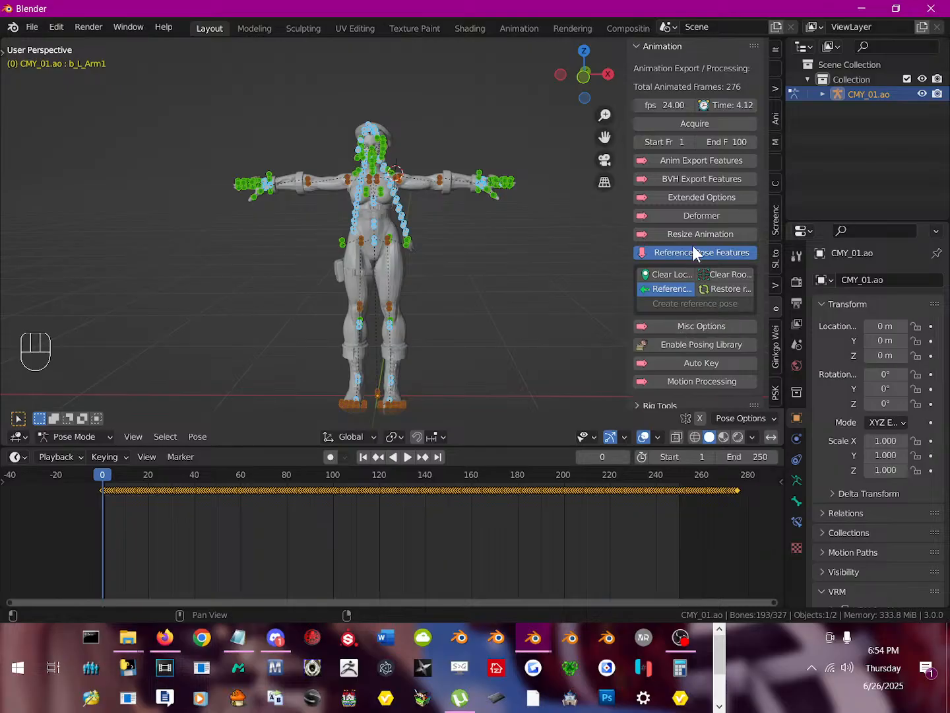
Set the Retarget Motion distance to 0.79 and run Action! to generate the onigiri target rig.
{"action": "scroll", "coordinate": [557, 293], "scroll_direction": "up", "scroll_amount": 3}
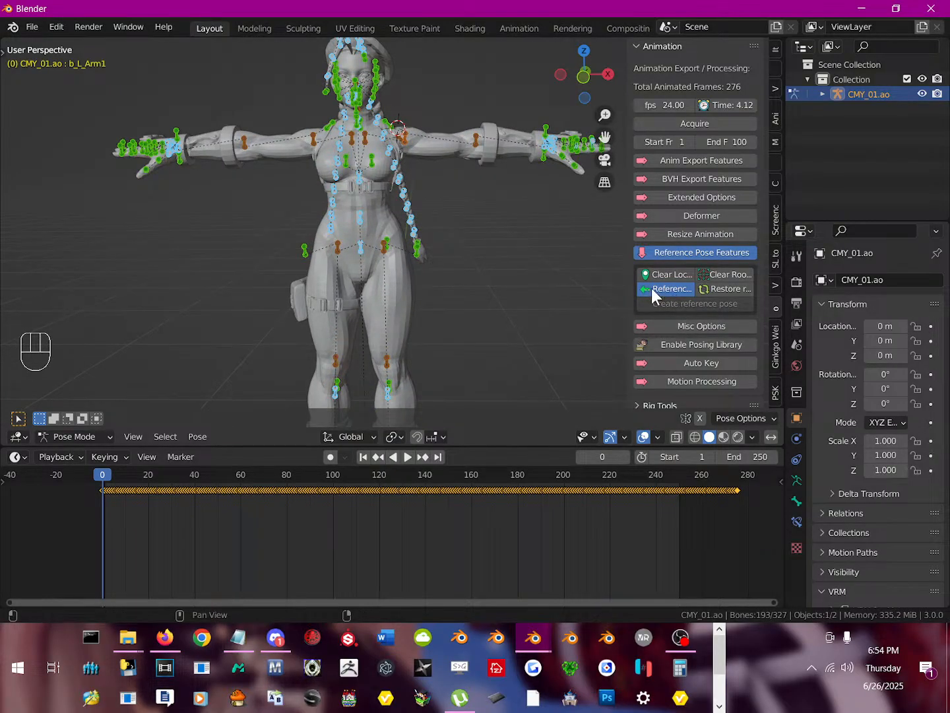
{"action": "scroll", "coordinate": [655, 281], "scroll_direction": "up", "scroll_amount": 4}
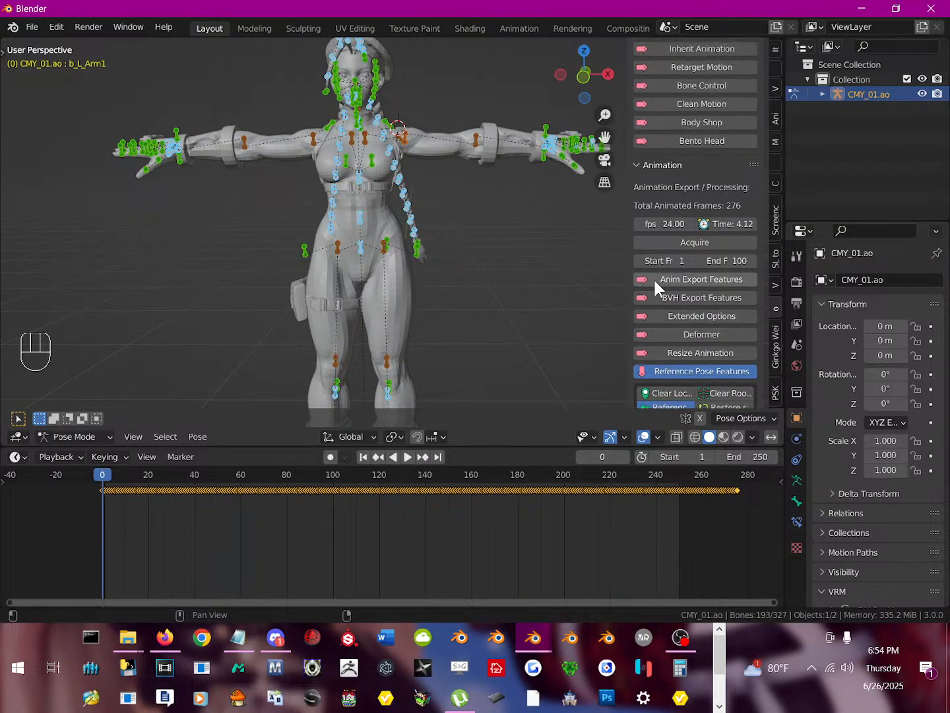
{"action": "scroll", "coordinate": [653, 287], "scroll_direction": "up", "scroll_amount": 3}
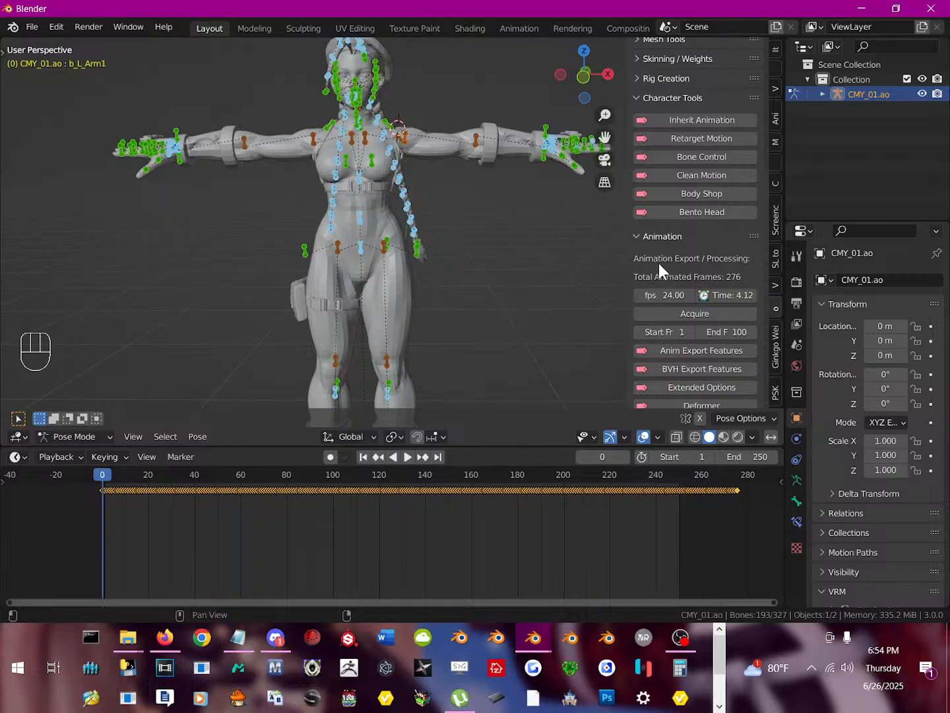
{"action": "left_click", "coordinate": [718, 139]}
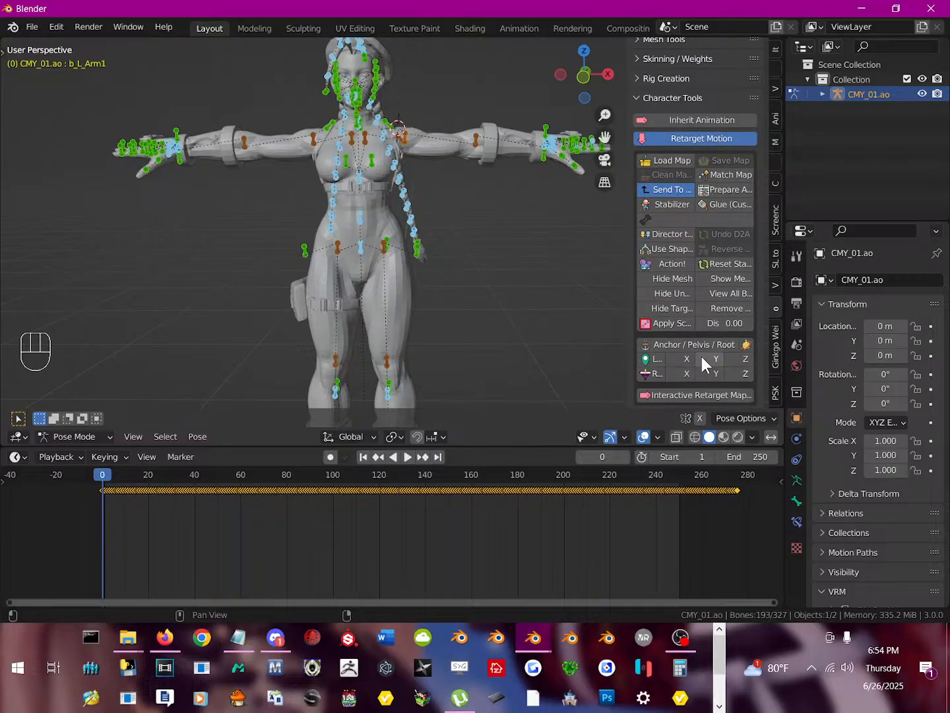
{"action": "left_click", "coordinate": [736, 323]}
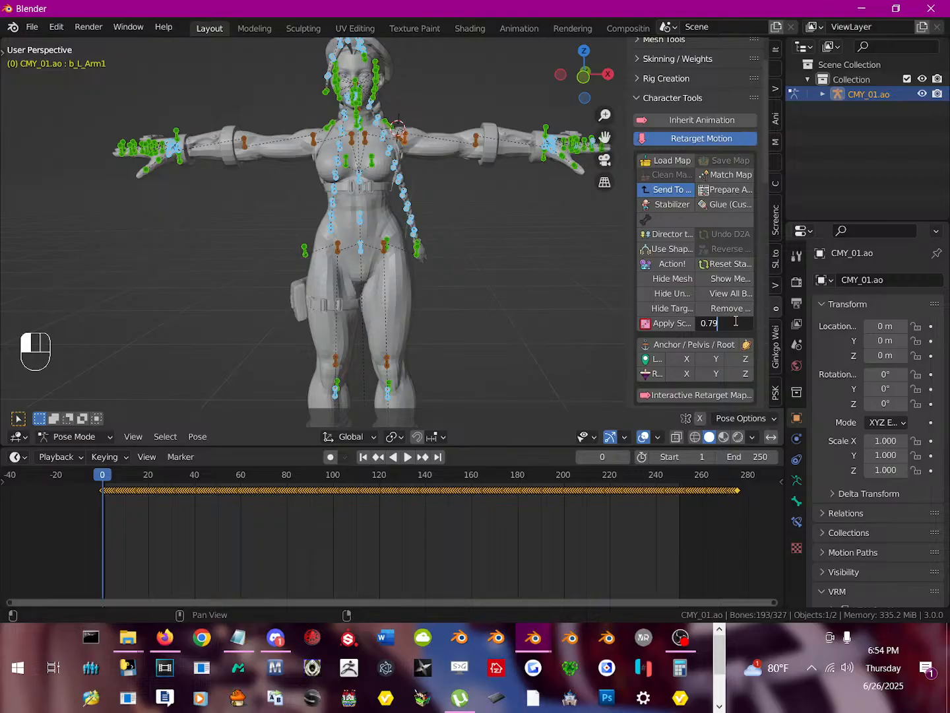
{"action": "type", "text": "0.79"}
{"action": "key", "text": "Return"}
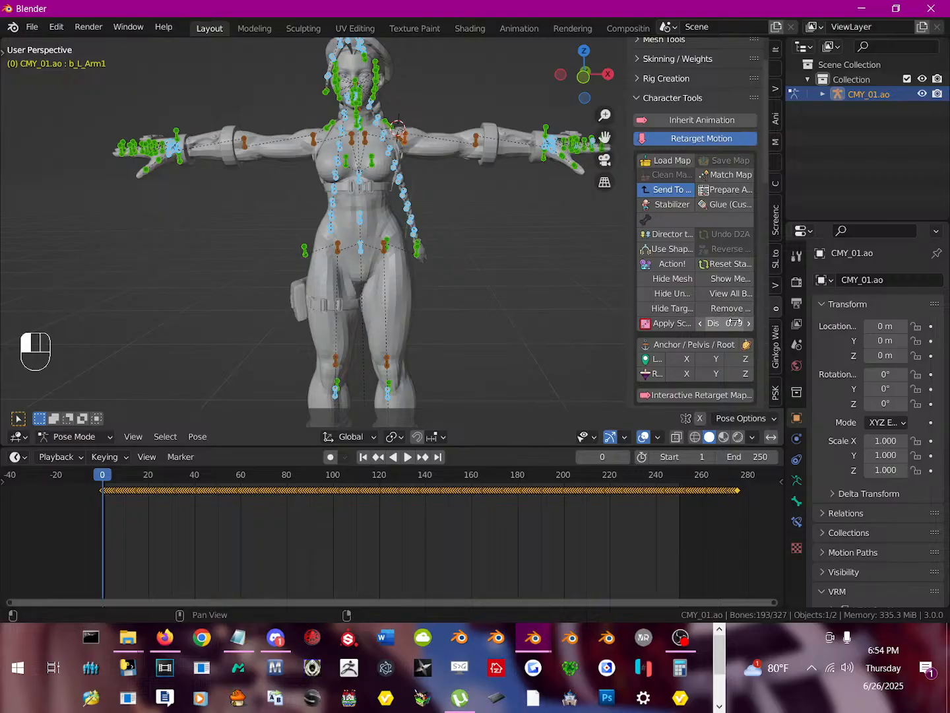
{"action": "left_click", "coordinate": [673, 263]}
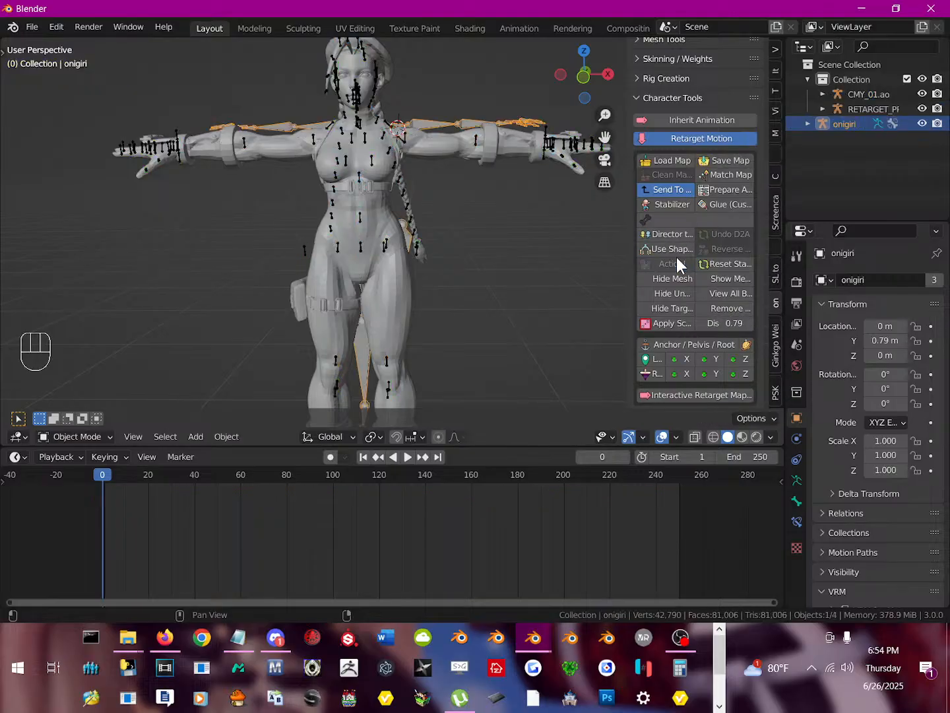
Select the CMY_01.ao and onigiri armatures together and enable interactive retarget mapping.
{"action": "scroll", "coordinate": [389, 242], "scroll_direction": "down", "scroll_amount": 1}
{"action": "middle_click_drag", "start_coordinate": [390, 243], "coordinate": [407, 258]}
{"action": "scroll", "coordinate": [429, 241], "scroll_direction": "up", "scroll_amount": 2}
{"action": "scroll", "coordinate": [432, 215], "scroll_direction": "up", "scroll_amount": 3}
{"action": "scroll", "coordinate": [419, 311], "scroll_direction": "up", "scroll_amount": 3}
{"action": "left_click", "coordinate": [407, 259]}
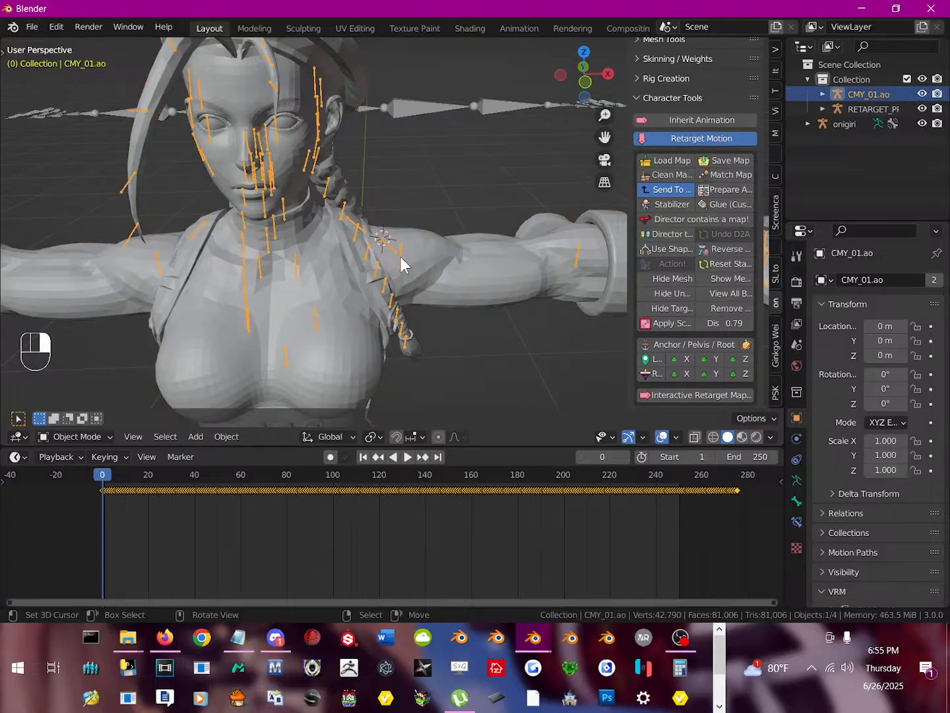
{"action": "left_click", "coordinate": [433, 111]}
{"action": "left_click", "coordinate": [695, 394]}
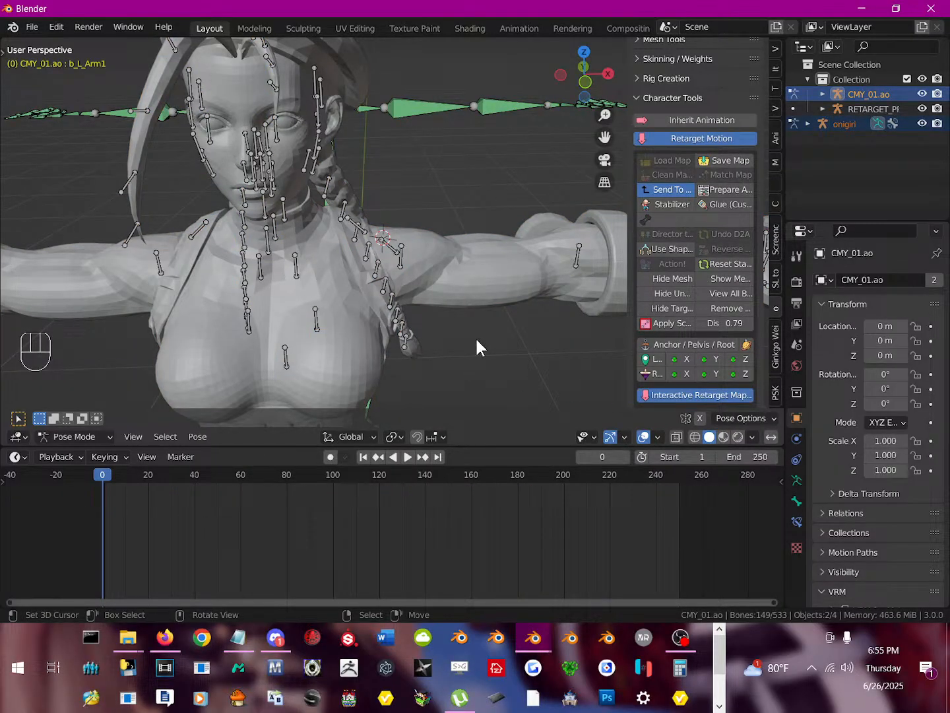
Test-rotate the b_L_Arm1 bone to check that it drives the left arm, cancelling each rotation.
{"action": "left_click", "coordinate": [270, 191]}
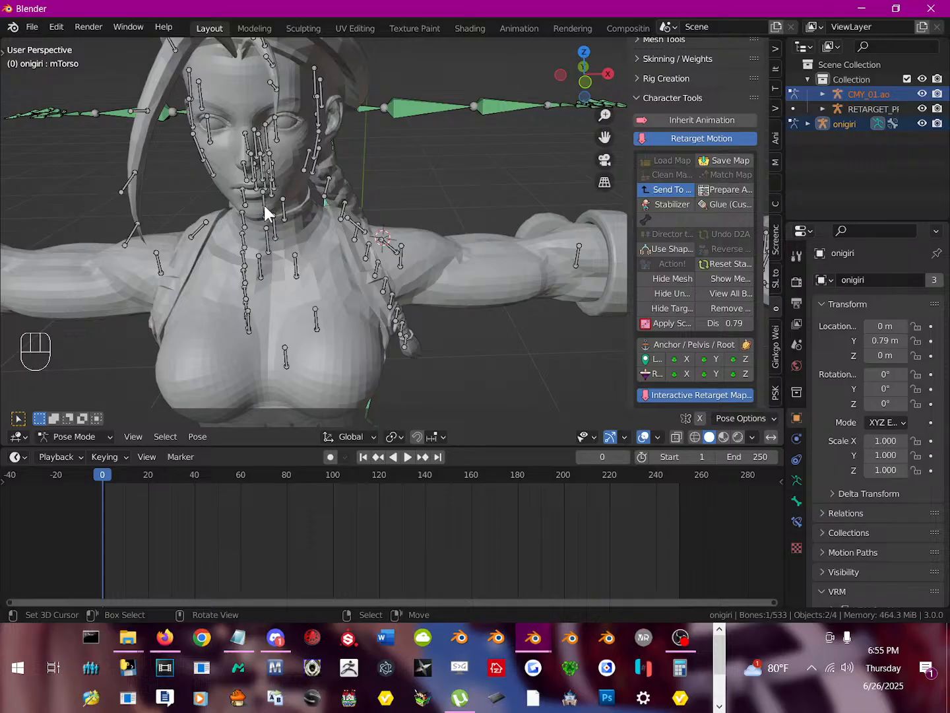
{"action": "left_click", "coordinate": [265, 207]}
{"action": "scroll", "coordinate": [372, 265], "scroll_direction": "down", "scroll_amount": 4}
{"action": "mouse_move", "coordinate": [372, 264]}
{"action": "middle_mouse_down"}
{"action": "mouse_move", "coordinate": [354, 277]}
{"action": "mouse_move", "coordinate": [379, 312]}
{"action": "mouse_move", "coordinate": [371, 261]}
{"action": "middle_mouse_up"}
{"action": "scroll", "coordinate": [356, 284], "scroll_direction": "up", "scroll_amount": 3}
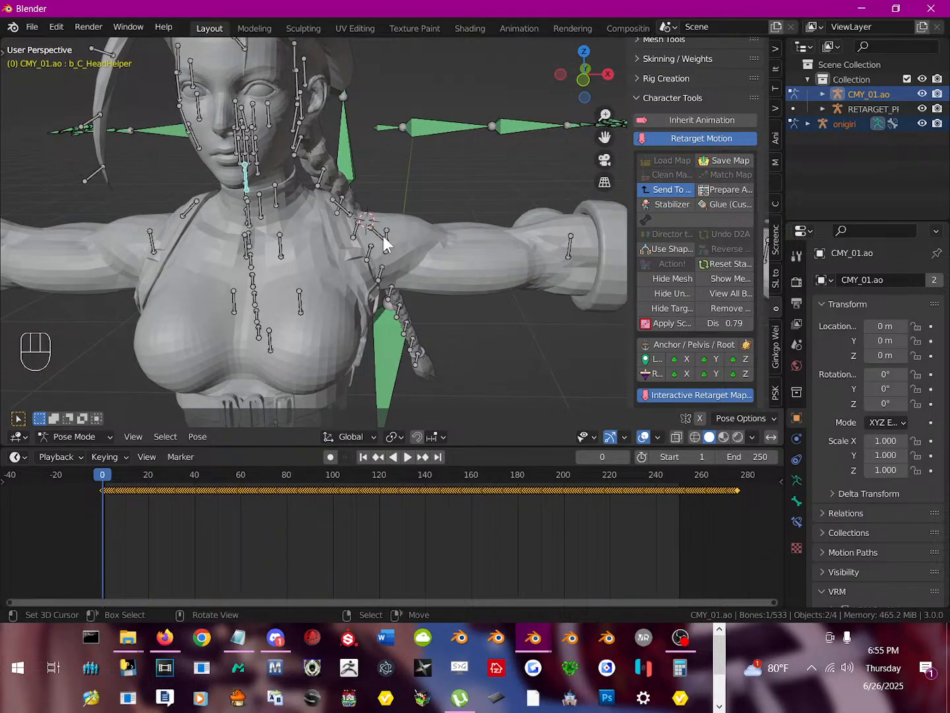
{"action": "left_click", "coordinate": [382, 237]}
{"action": "left_click", "coordinate": [387, 244]}
{"action": "key", "text": "r"}
{"action": "right_click", "coordinate": [415, 207]}
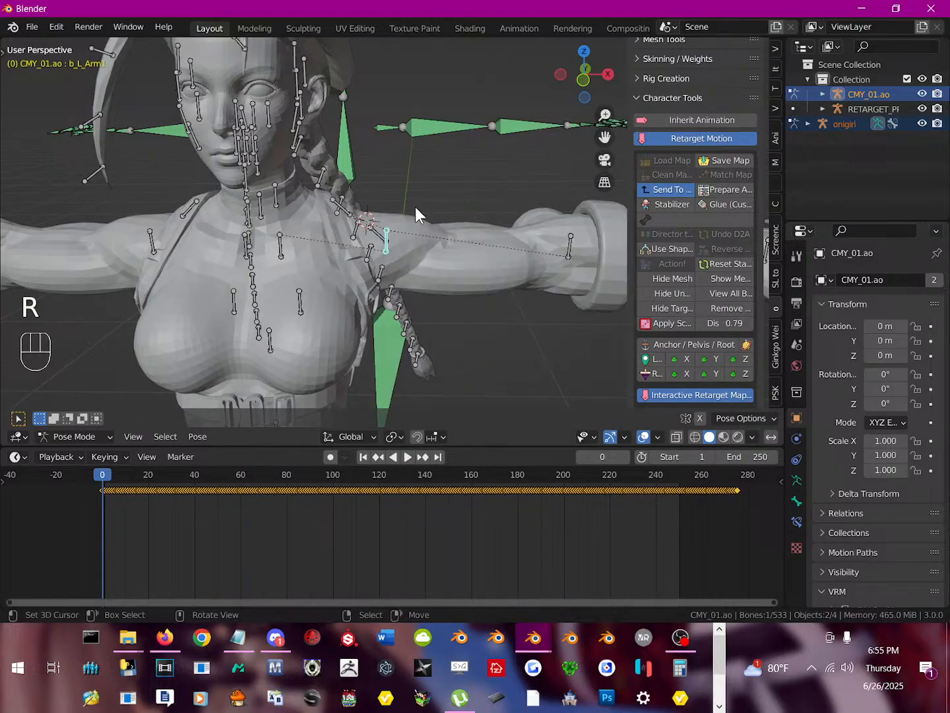
{"action": "key", "text": "r"}
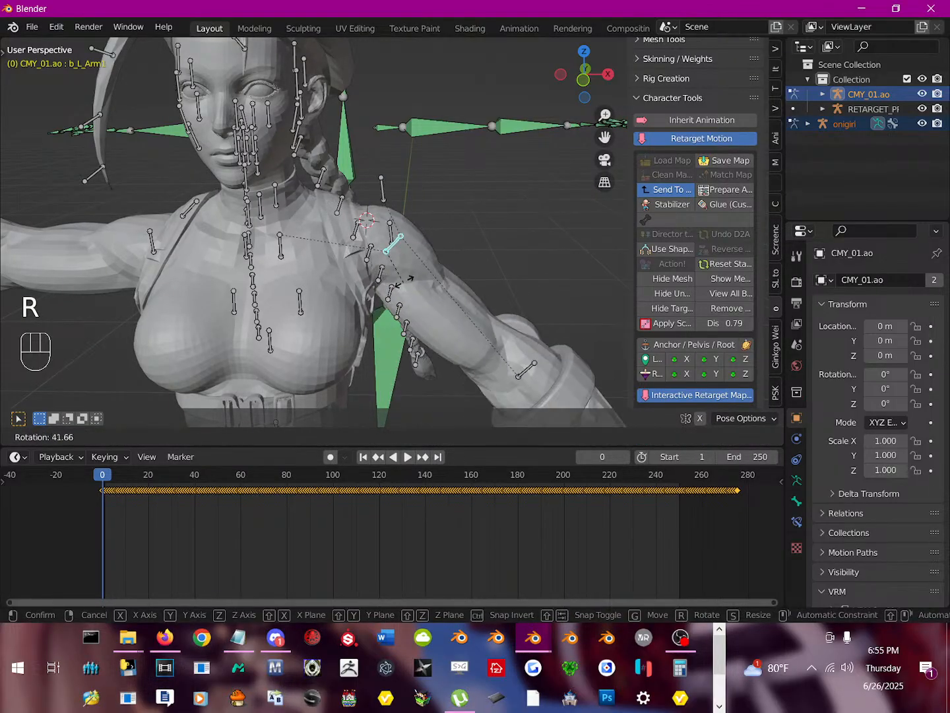
{"action": "right_click", "coordinate": [414, 253]}
Test-rotate the b_L_ShoulderHelper bone, cancel the rotation, and hide that helper bone.
{"action": "left_click", "coordinate": [282, 248]}
{"action": "key", "text": "r"}
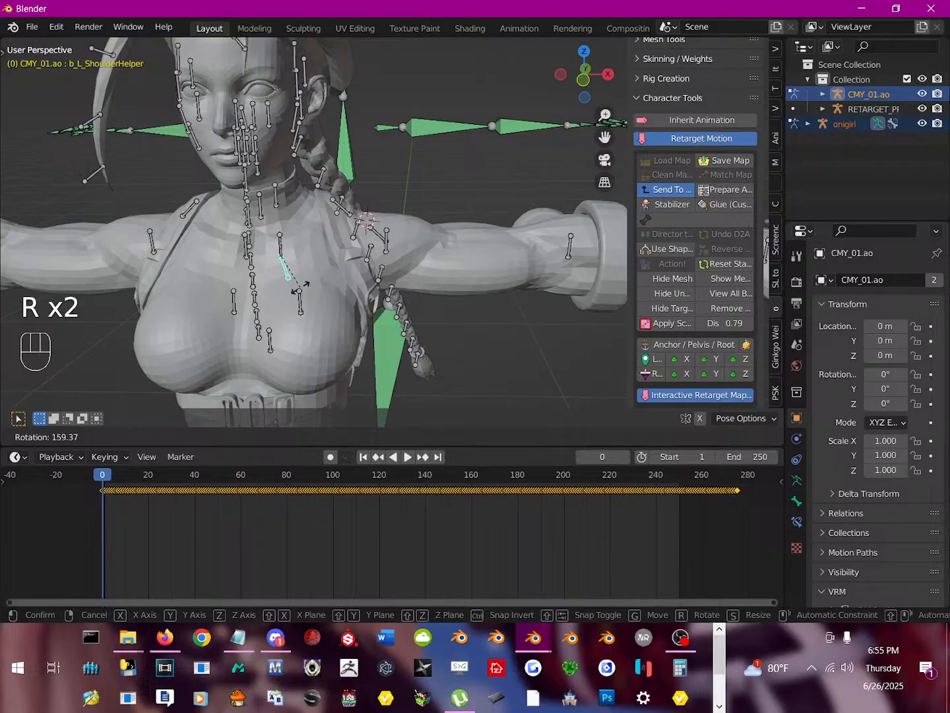
{"action": "right_click", "coordinate": [287, 259]}
{"action": "key", "text": "h"}
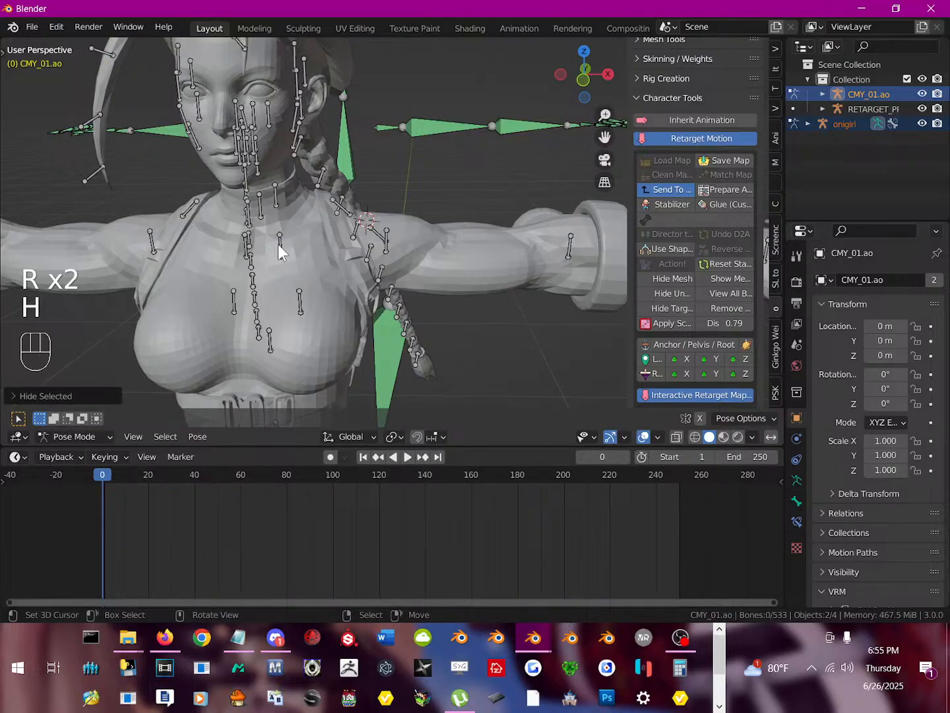
Test-rotate the b_L_Shoulder, b_R_ShoulderUHelper and b_R_Shoulder bones to find those that move the arms, cancelling each rotation.
{"action": "left_click", "coordinate": [278, 245]}
{"action": "key", "text": "r"}
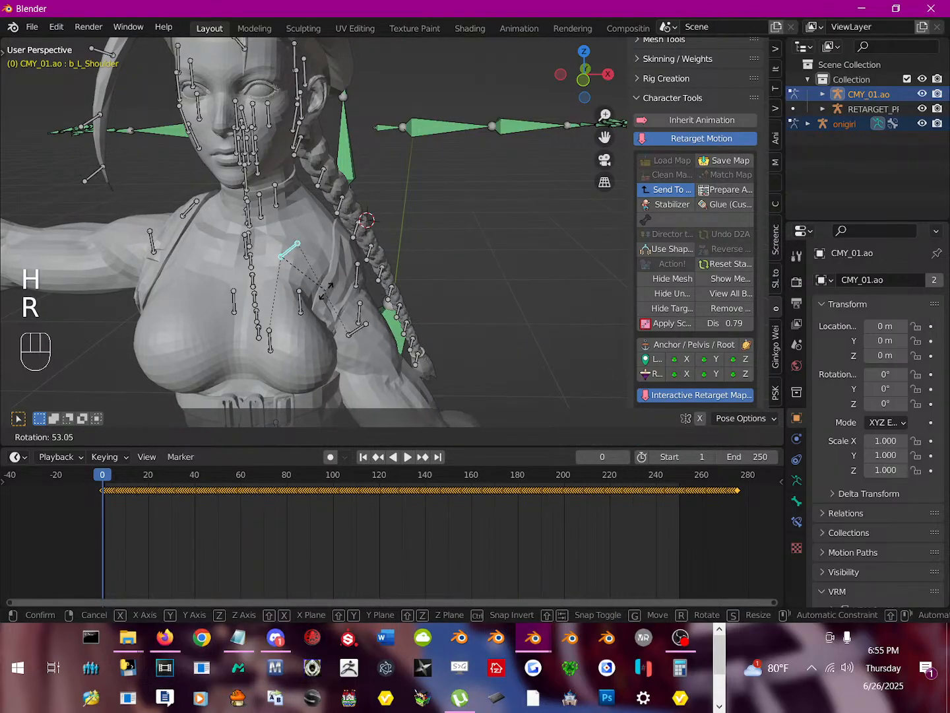
{"action": "right_click", "coordinate": [213, 235]}
{"action": "middle_click_drag", "start_coordinate": [213, 235], "coordinate": [232, 196]}
{"action": "left_click", "coordinate": [231, 196]}
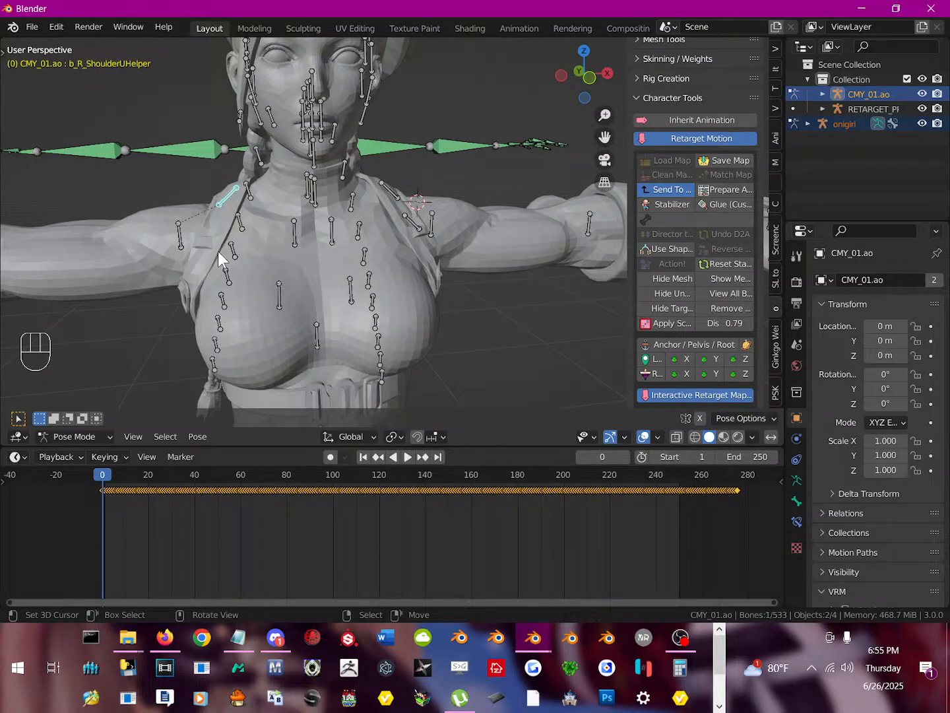
{"action": "key", "text": "r"}
{"action": "right_click", "coordinate": [265, 188]}
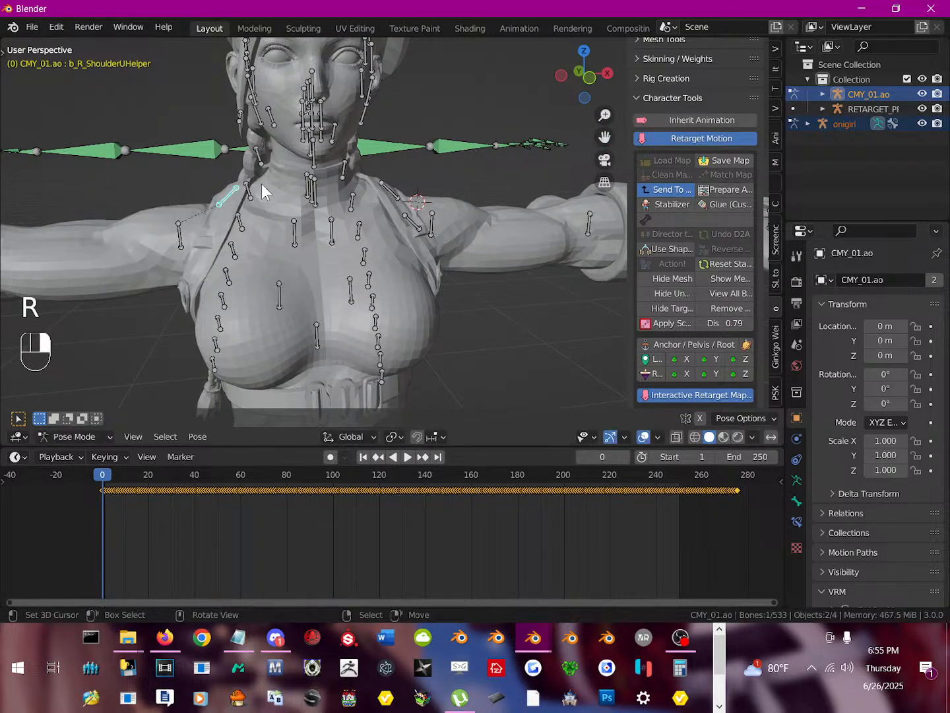
{"action": "left_click", "coordinate": [293, 229]}
{"action": "key", "text": "r"}
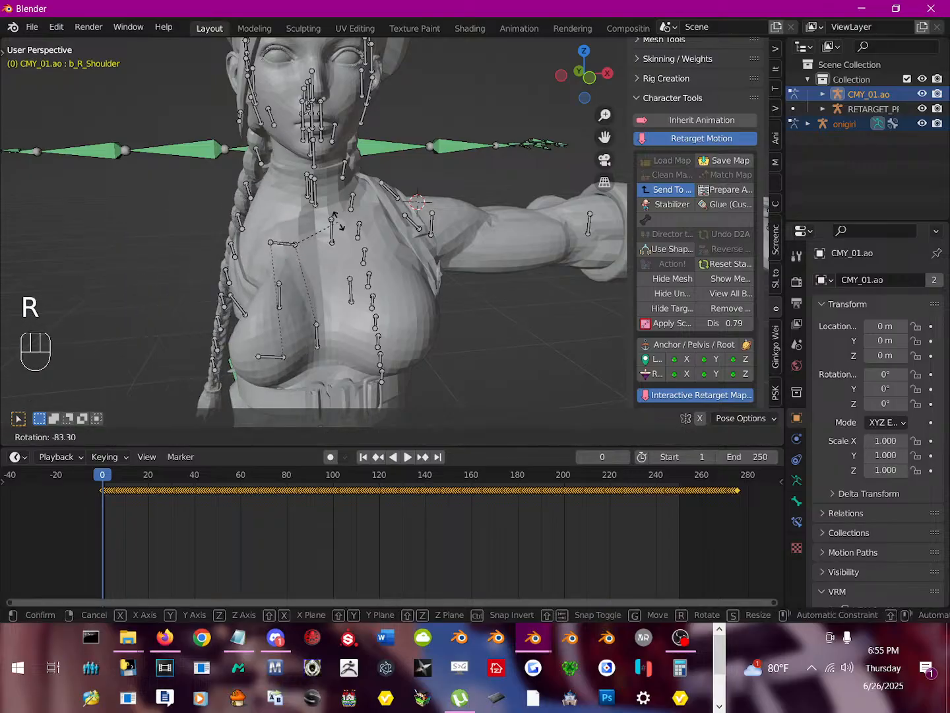
{"action": "right_click", "coordinate": [325, 270]}
Recheck the b_L_Shoulder bone with a cancelled test rotation and map it to onigiri's mCollarLeft bone.
{"action": "left_click", "coordinate": [330, 231]}
{"action": "key", "text": "r"}
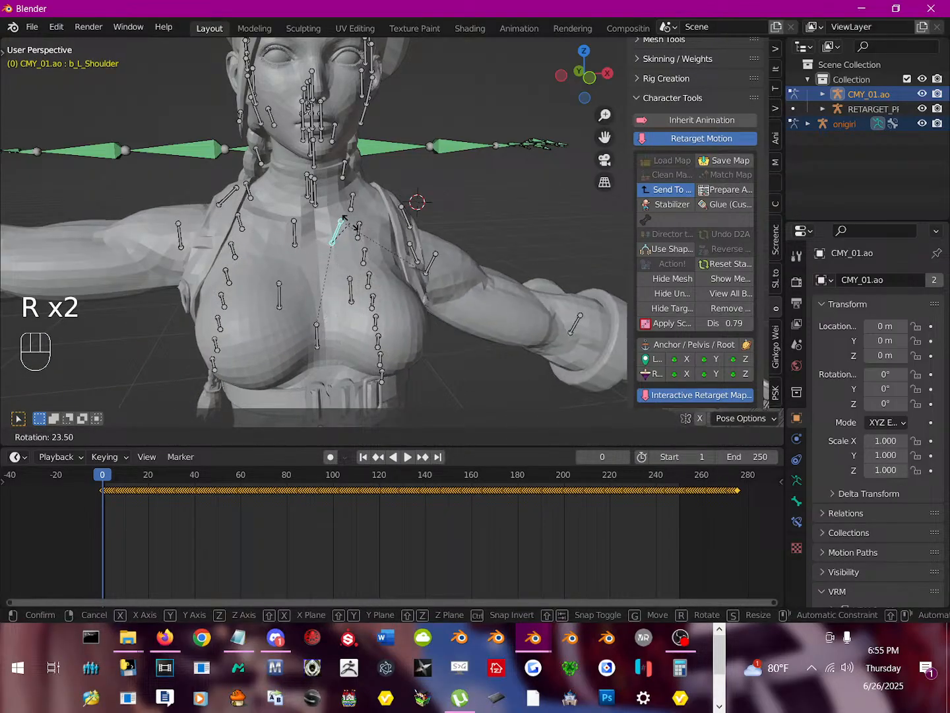
{"action": "right_click", "coordinate": [351, 223]}
{"action": "middle_click_drag", "start_coordinate": [350, 223], "coordinate": [292, 243]}
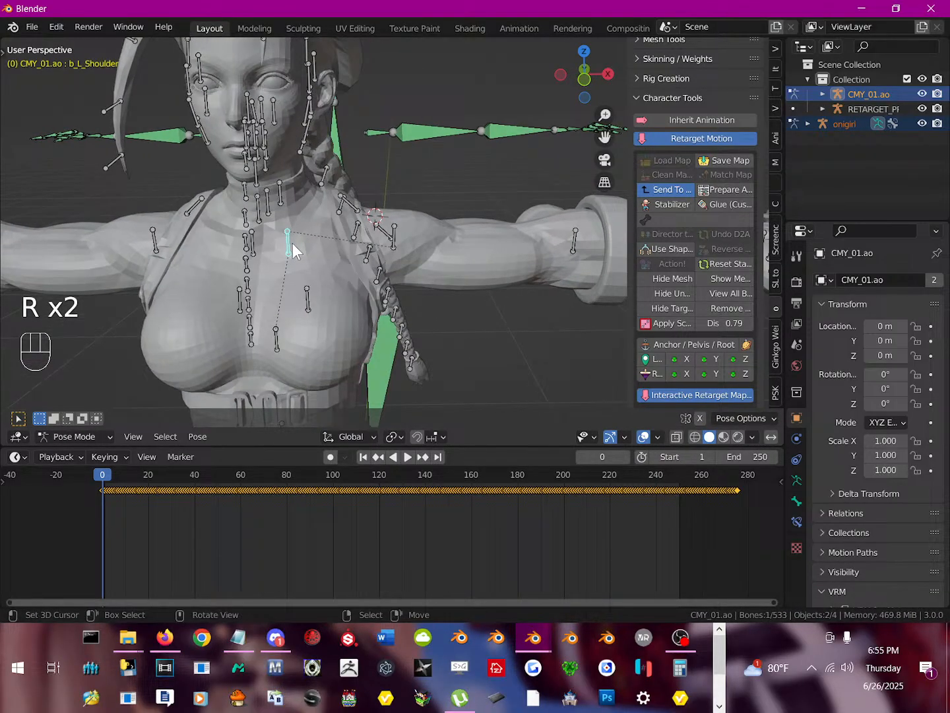
{"action": "left_click", "coordinate": [369, 134]}
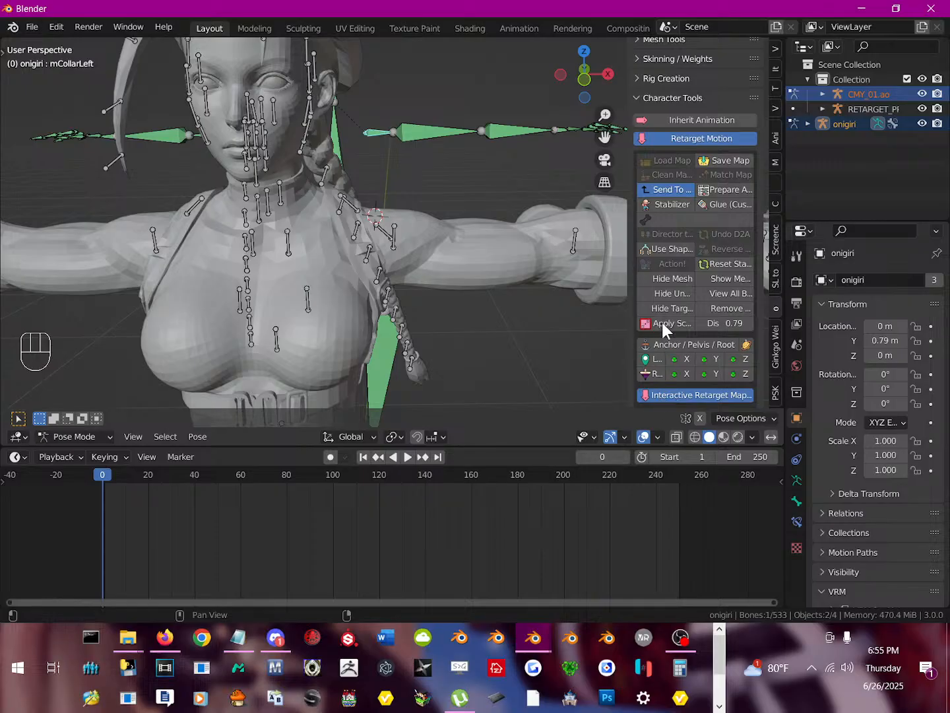
{"action": "scroll", "coordinate": [663, 322], "scroll_direction": "down", "scroll_amount": 5}
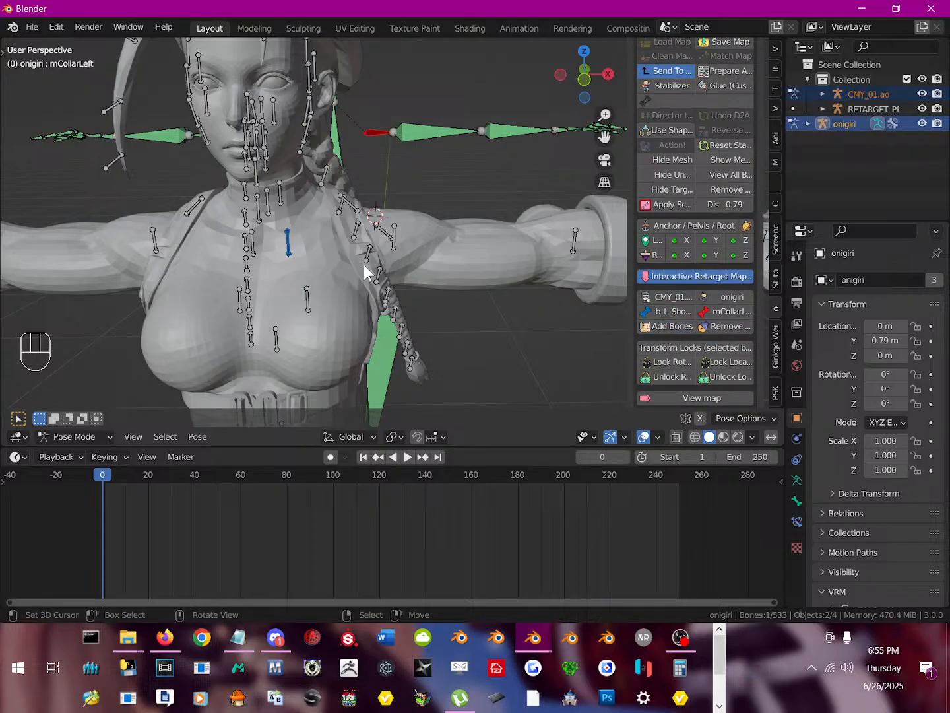
Test-rotate the b_L_Arm1 bone, cancel the rotation, and map it to onigiri's mShoulderLeft bone.
{"action": "left_click", "coordinate": [389, 239]}
{"action": "left_click", "coordinate": [395, 235]}
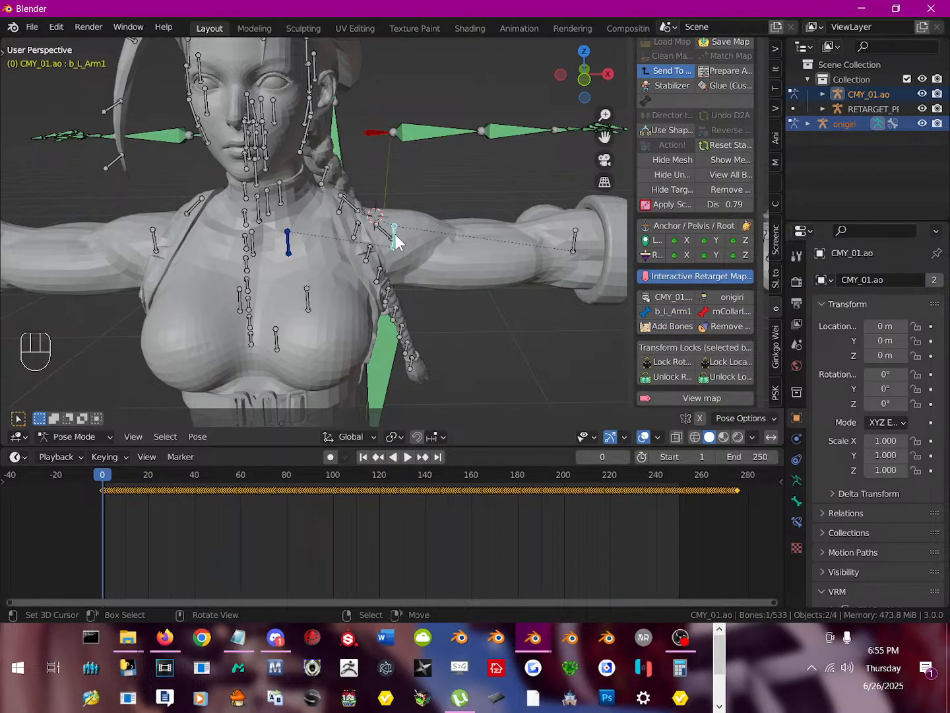
{"action": "key", "text": "r"}
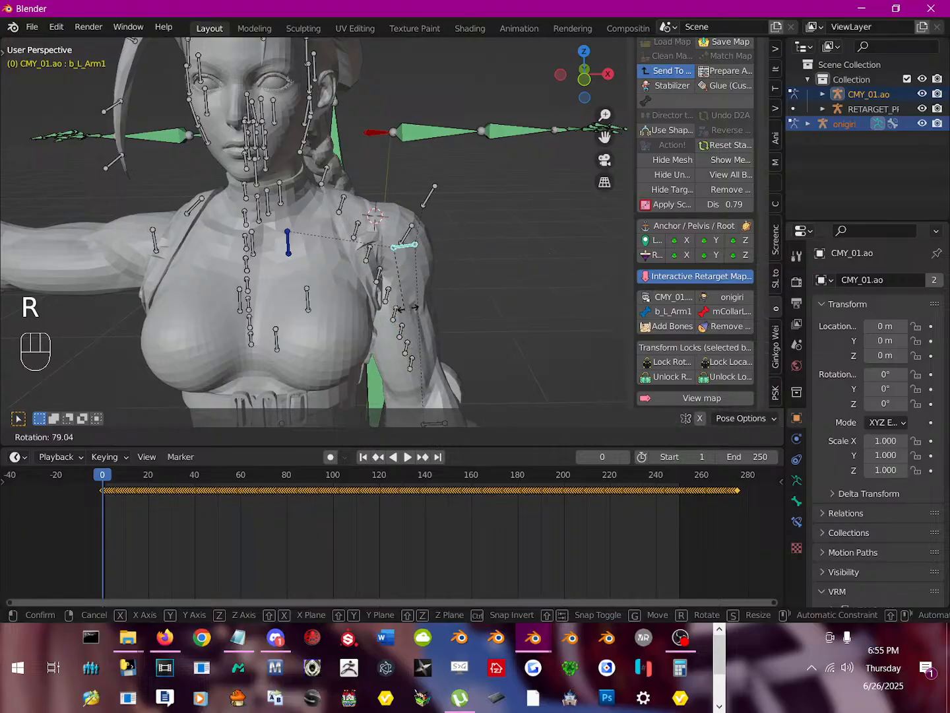
{"action": "right_click", "coordinate": [439, 272]}
{"action": "left_click", "coordinate": [413, 135]}
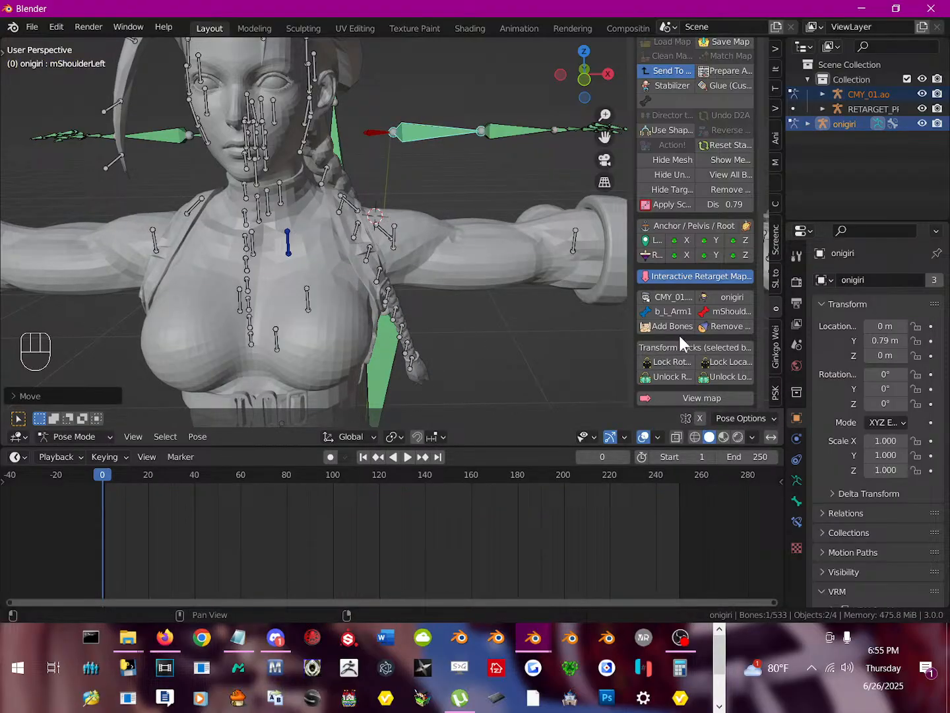
{"action": "left_click", "coordinate": [653, 329]}
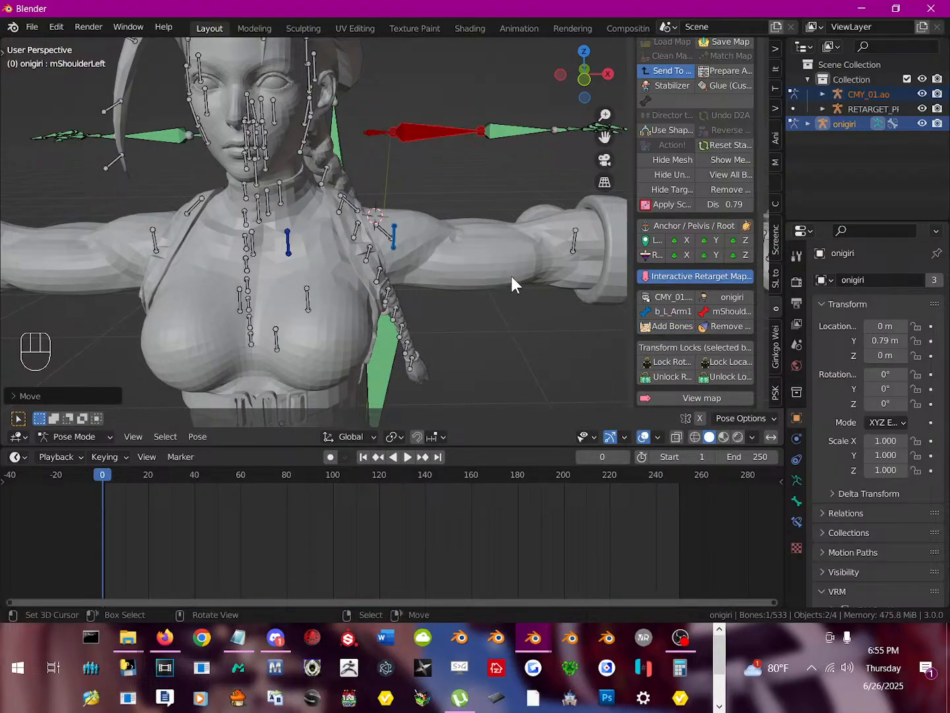
Map the b_L_Arm2 bone at the left elbow to onigiri's mElbowLeft bone.
{"action": "middle_click_drag", "start_coordinate": [512, 276], "coordinate": [433, 292], "text": "shift"}
{"action": "left_click", "coordinate": [503, 257]}
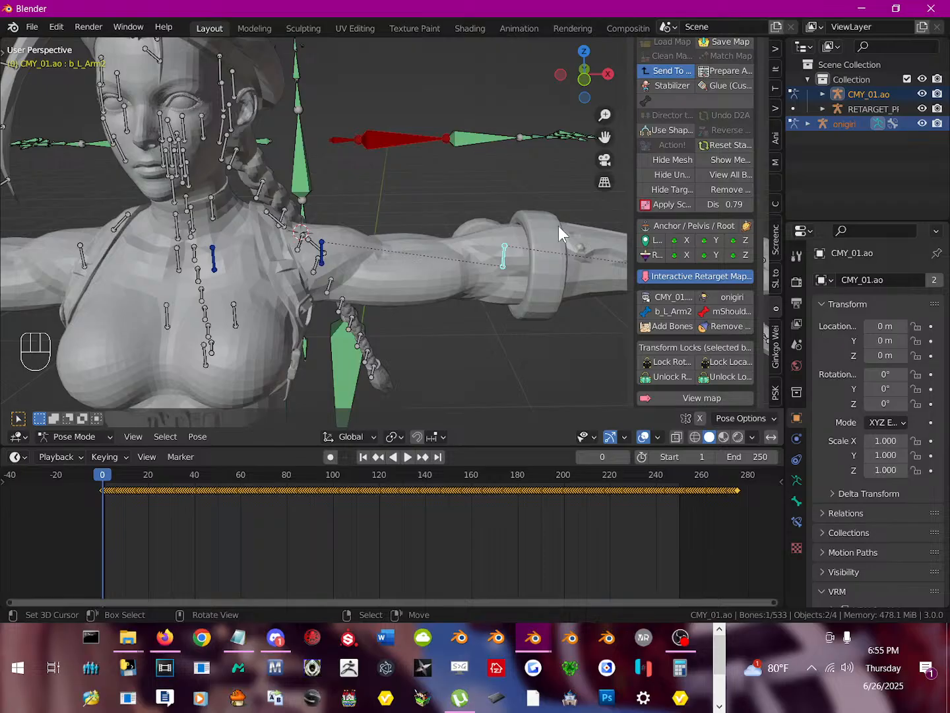
{"action": "right_click", "coordinate": [492, 139]}
{"action": "left_click", "coordinate": [649, 323]}
Test-rotate the b_L_WristUHelper and b_L_Hand bones to find the one driving the left hand, cancelling each rotation.
{"action": "middle_click_drag", "start_coordinate": [538, 263], "coordinate": [465, 315]}
{"action": "right_click", "coordinate": [531, 243]}
{"action": "key", "text": "r"}
{"action": "right_click", "coordinate": [534, 269]}
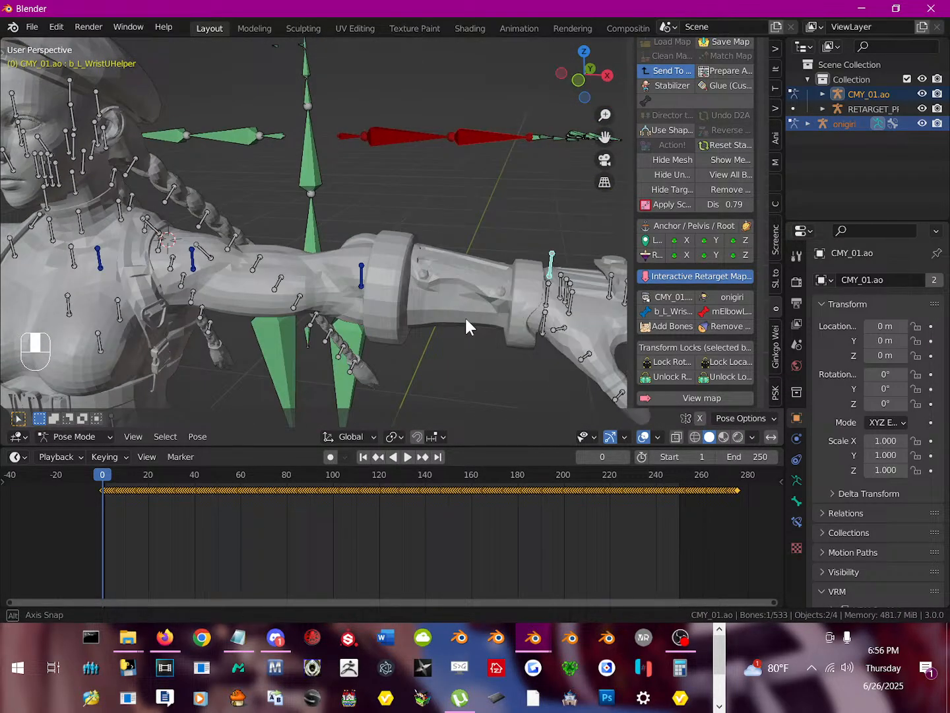
{"action": "right_click", "coordinate": [548, 295]}
{"action": "key", "text": "r"}
{"action": "right_click", "coordinate": [563, 313]}
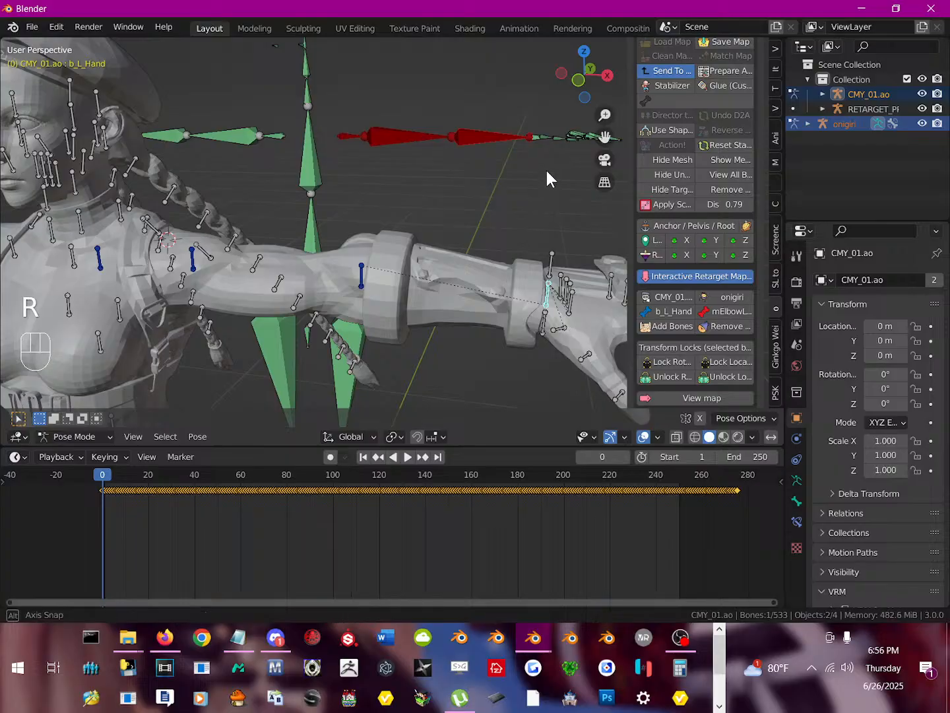
Add a retarget map pair linking the source bone b_L_Hand to onigiri's mWristLeft.
{"action": "middle_click_drag", "start_coordinate": [547, 171], "coordinate": [353, 327]}
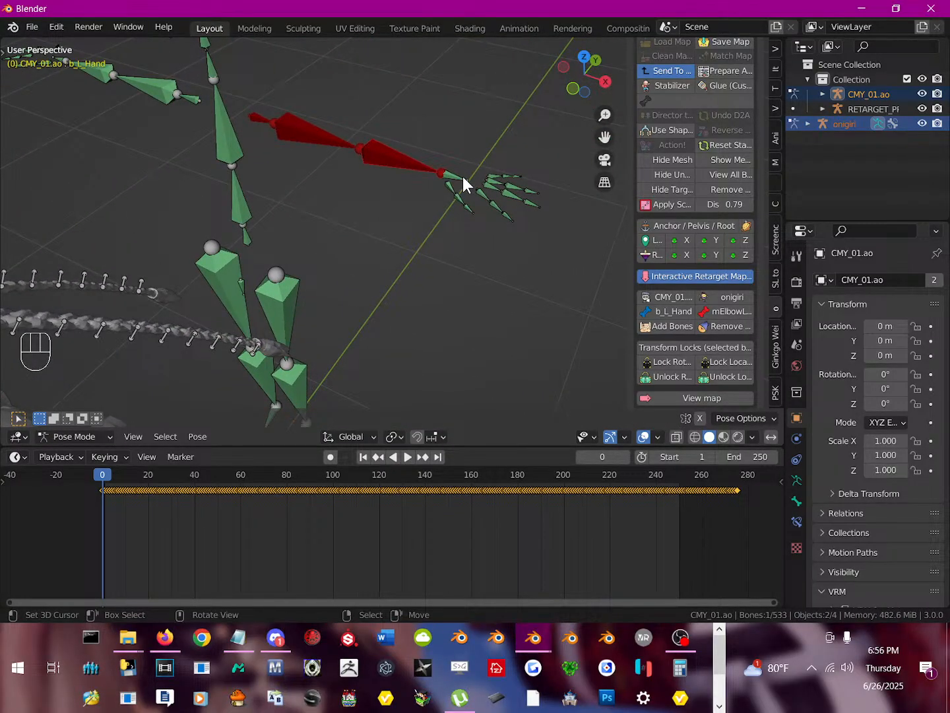
{"action": "right_click", "coordinate": [463, 176]}
{"action": "left_click", "coordinate": [672, 326]}
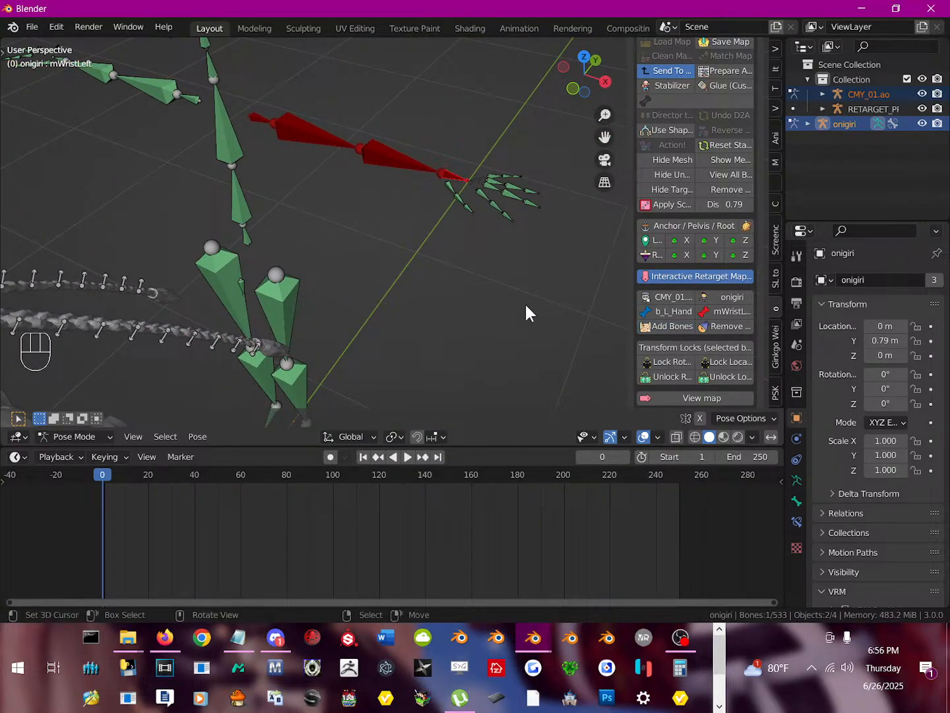
Map the source bone h_L_Thumb1 to onigiri's mHandThumb1Left in the retarget map.
{"action": "middle_click_drag", "start_coordinate": [390, 310], "coordinate": [394, 278]}
{"action": "scroll", "coordinate": [393, 279], "scroll_direction": "down", "scroll_amount": 4}
{"action": "scroll", "coordinate": [394, 291], "scroll_direction": "up", "scroll_amount": 2}
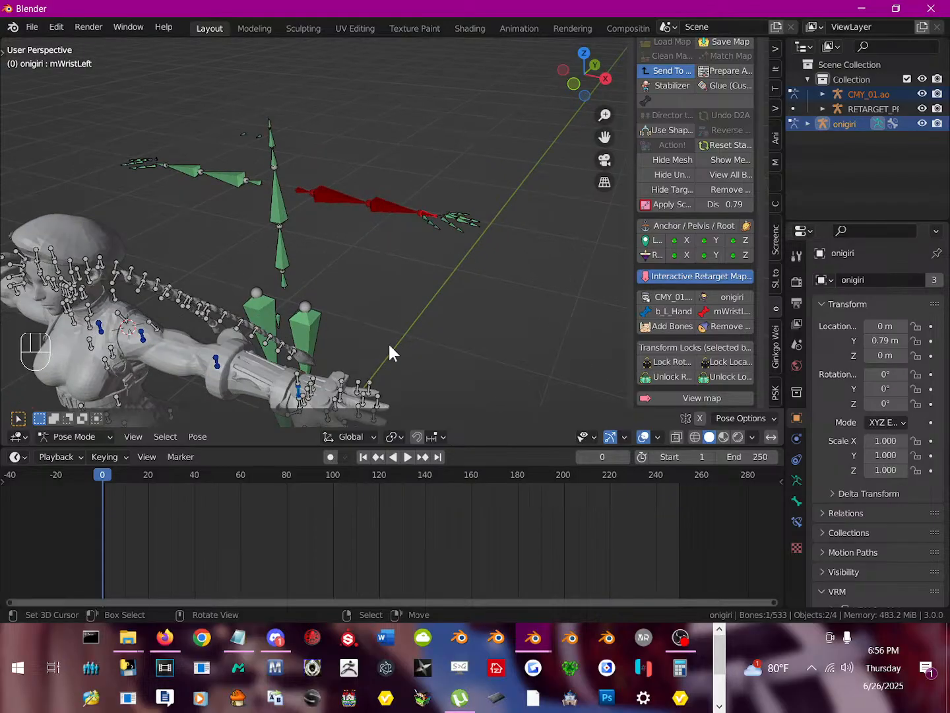
{"action": "middle_click_drag", "start_coordinate": [291, 365], "coordinate": [315, 284], "text": "shift"}
{"action": "left_click", "coordinate": [298, 289]}
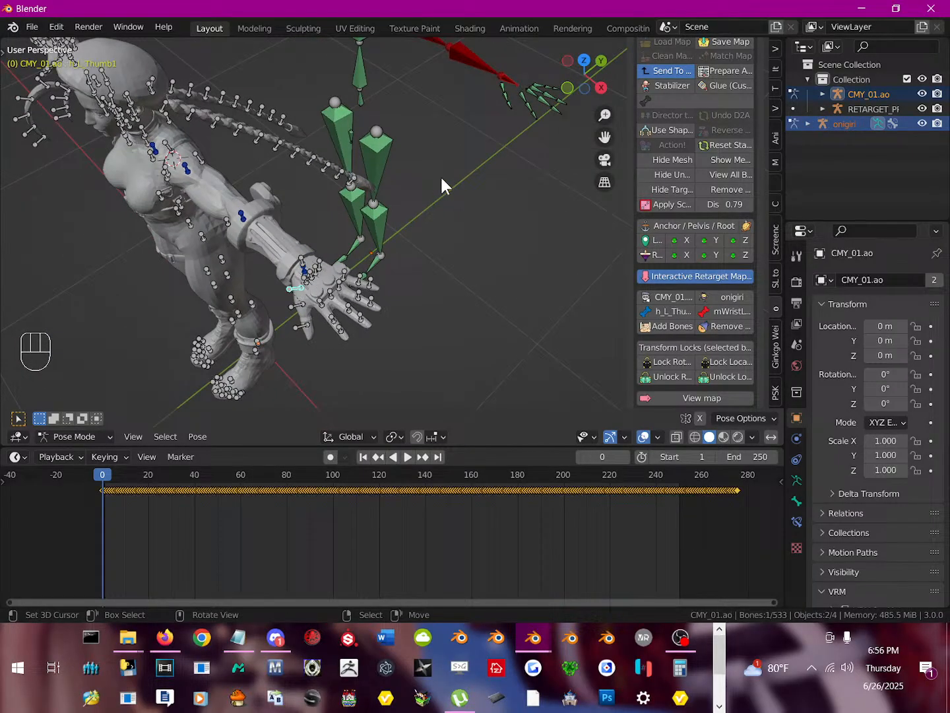
{"action": "left_click", "coordinate": [505, 86]}
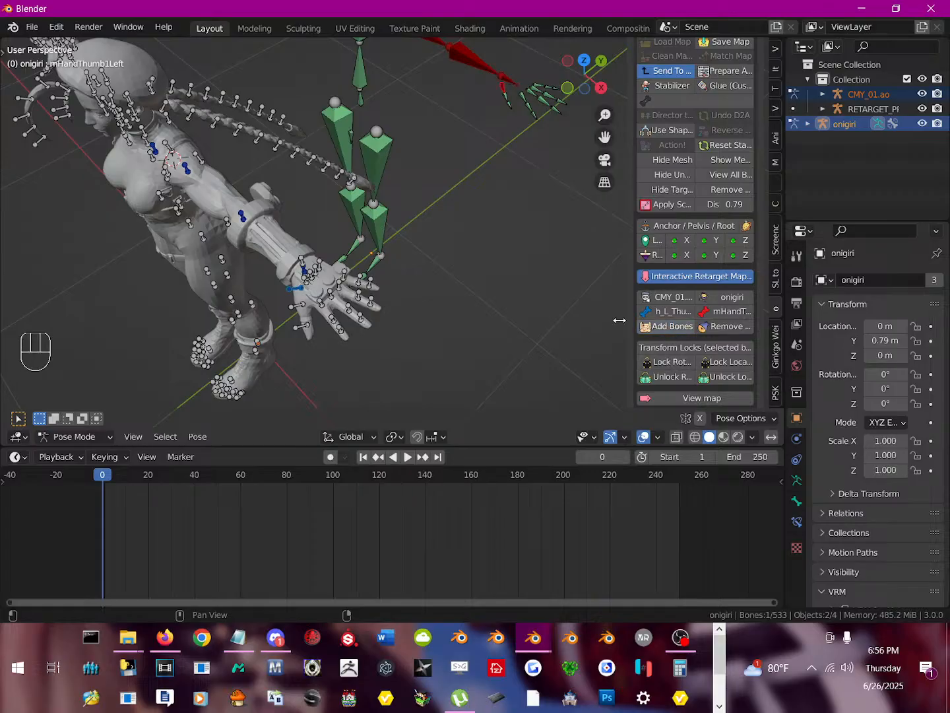
Map the source bones h_L_Thumb2Helper and h_L_Thumb3Helper to onigiri's mHandThumb2Left and mHandThumb3Left.
{"action": "left_click", "coordinate": [298, 309]}
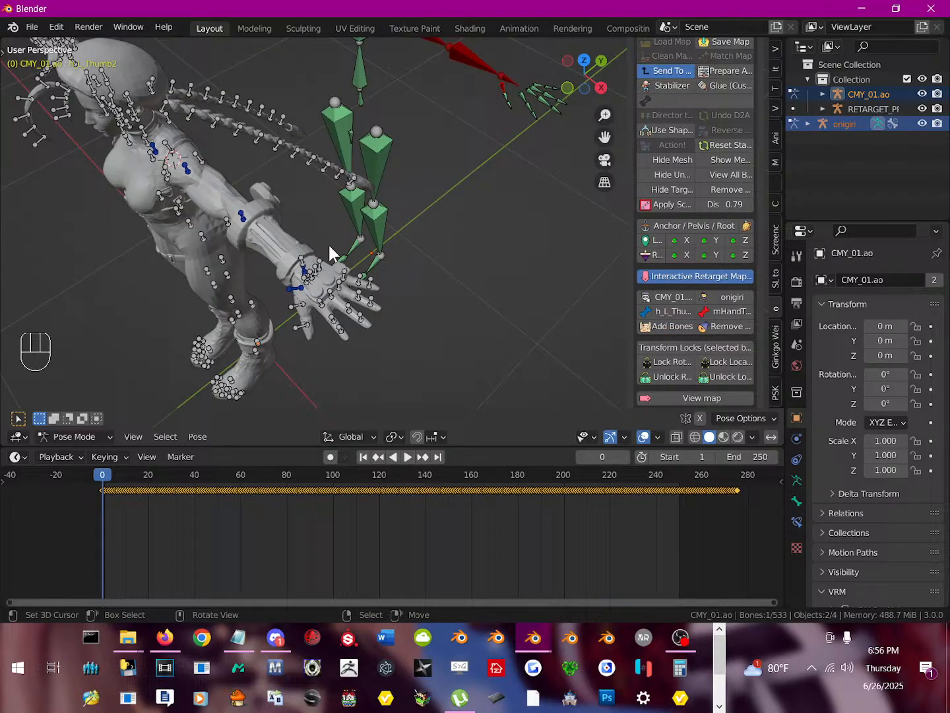
{"action": "left_click", "coordinate": [298, 306]}
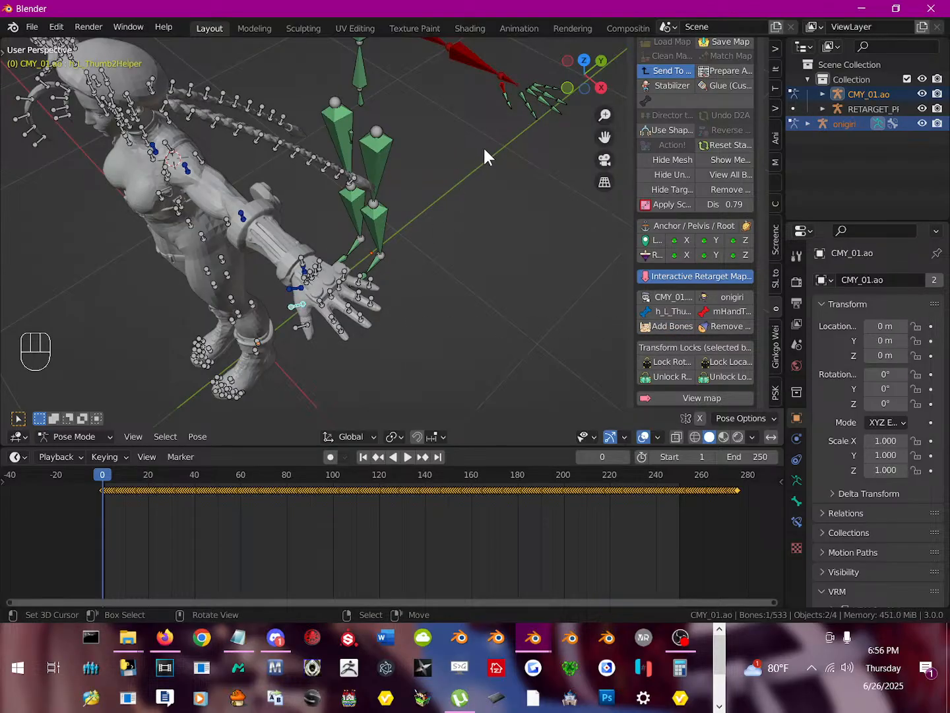
{"action": "left_click", "coordinate": [505, 92]}
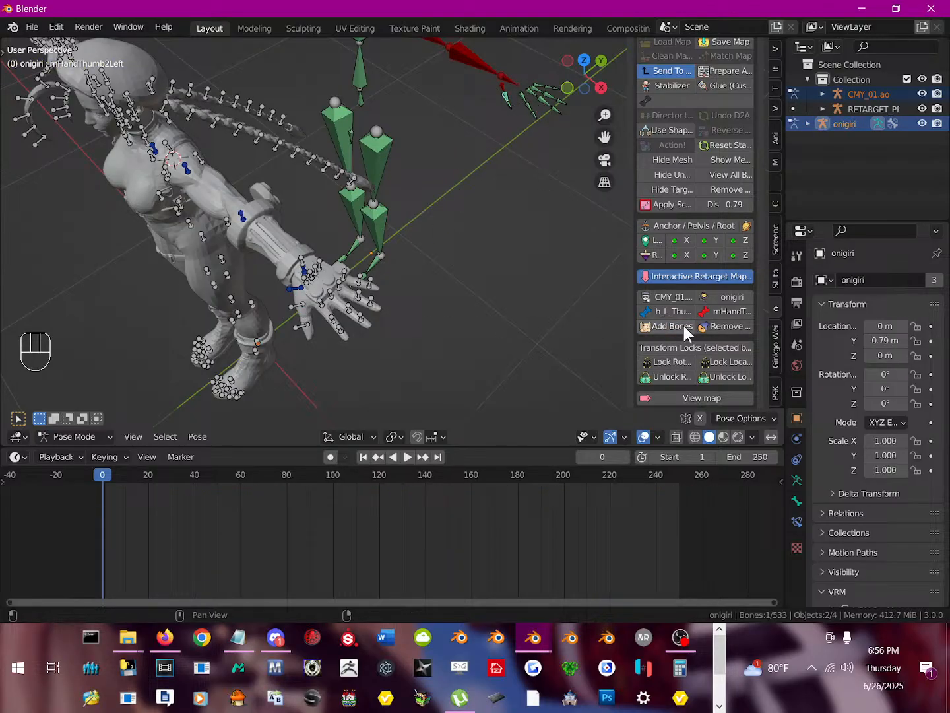
{"action": "left_click", "coordinate": [298, 324]}
{"action": "left_click", "coordinate": [300, 324]}
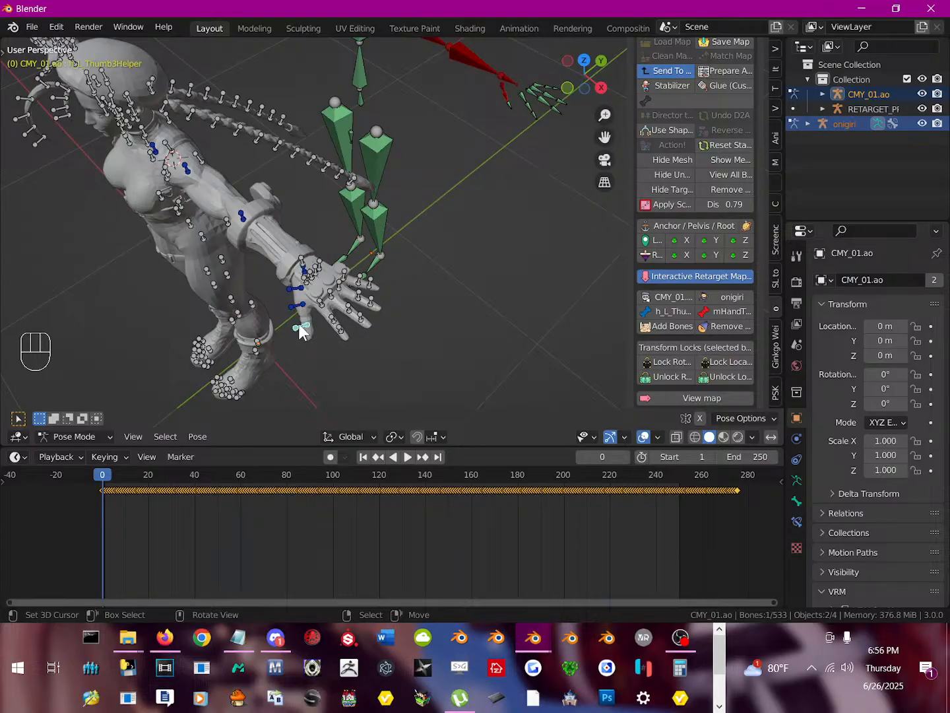
{"action": "left_click", "coordinate": [511, 109]}
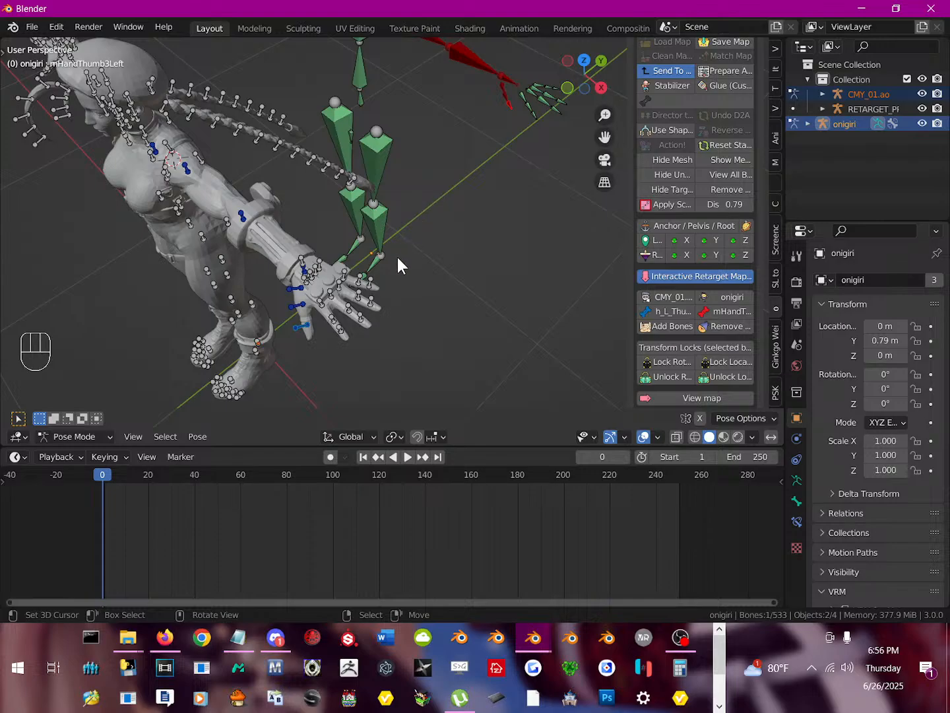
Map the source left index finger bones, starting from h_L_Index2Helper, joint by joint to onigiri's mHandIndex1Left, mHandIndex2Left and index fingertip bone.
{"action": "middle_click_drag", "start_coordinate": [382, 279], "coordinate": [302, 338]}
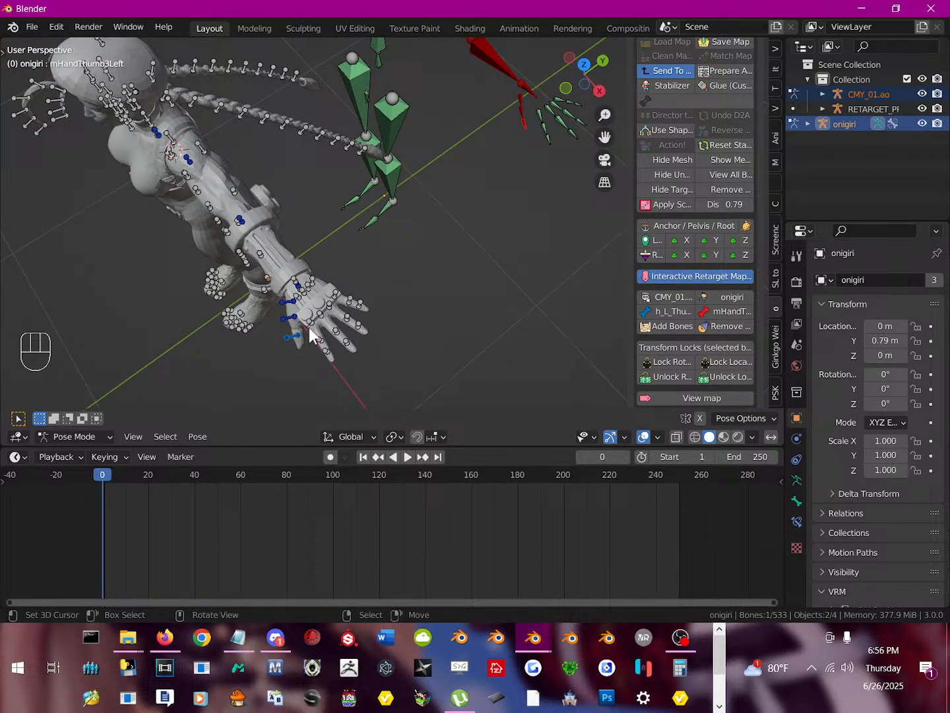
{"action": "left_click", "coordinate": [310, 329]}
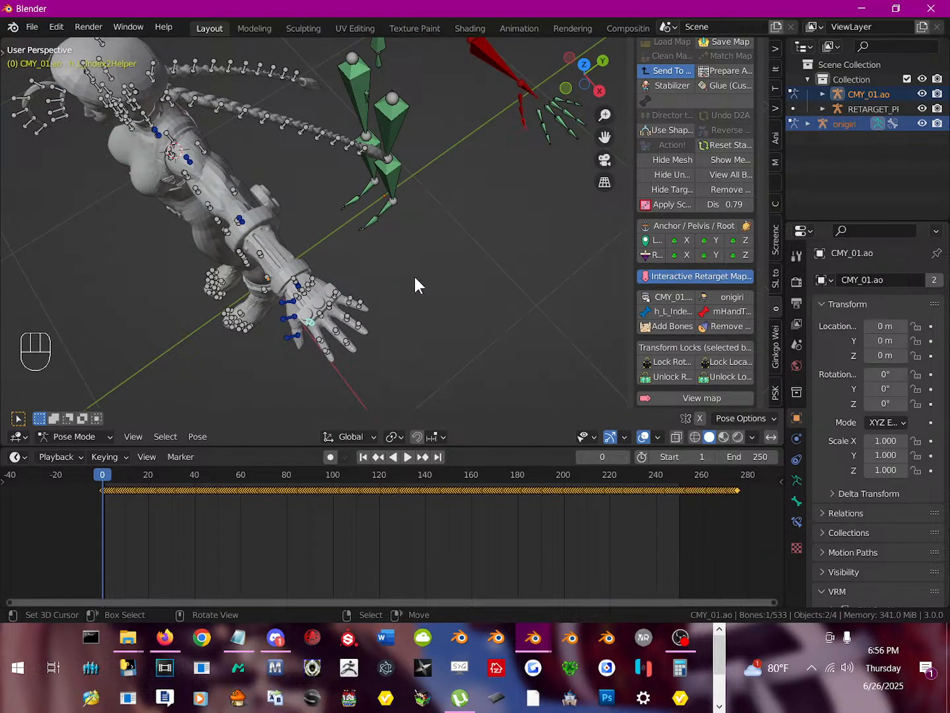
{"action": "left_click", "coordinate": [538, 116]}
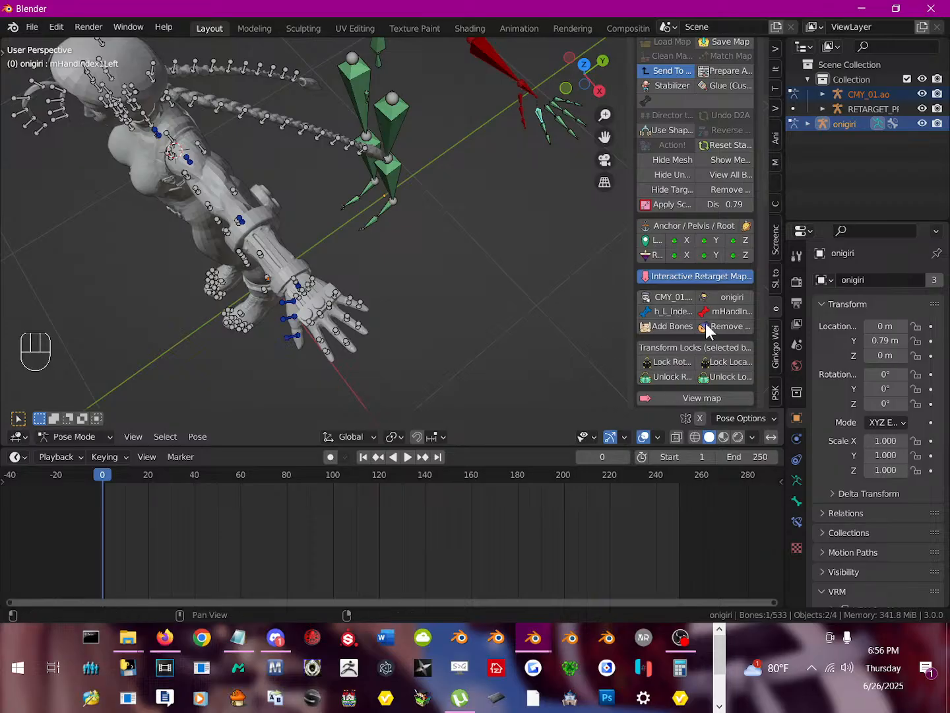
{"action": "left_click", "coordinate": [668, 327]}
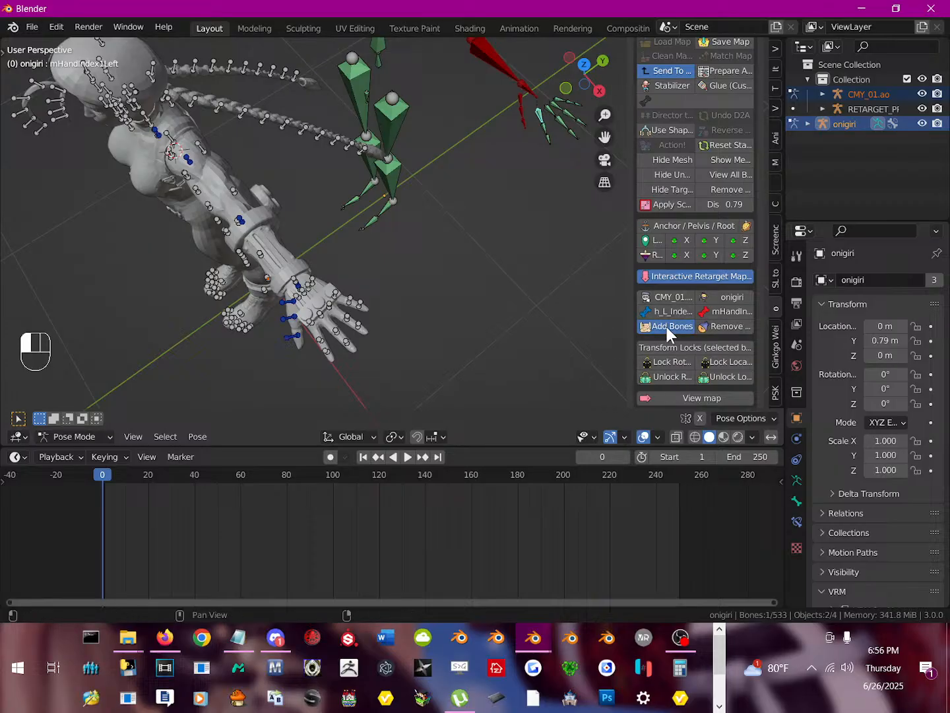
{"action": "left_click", "coordinate": [315, 342]}
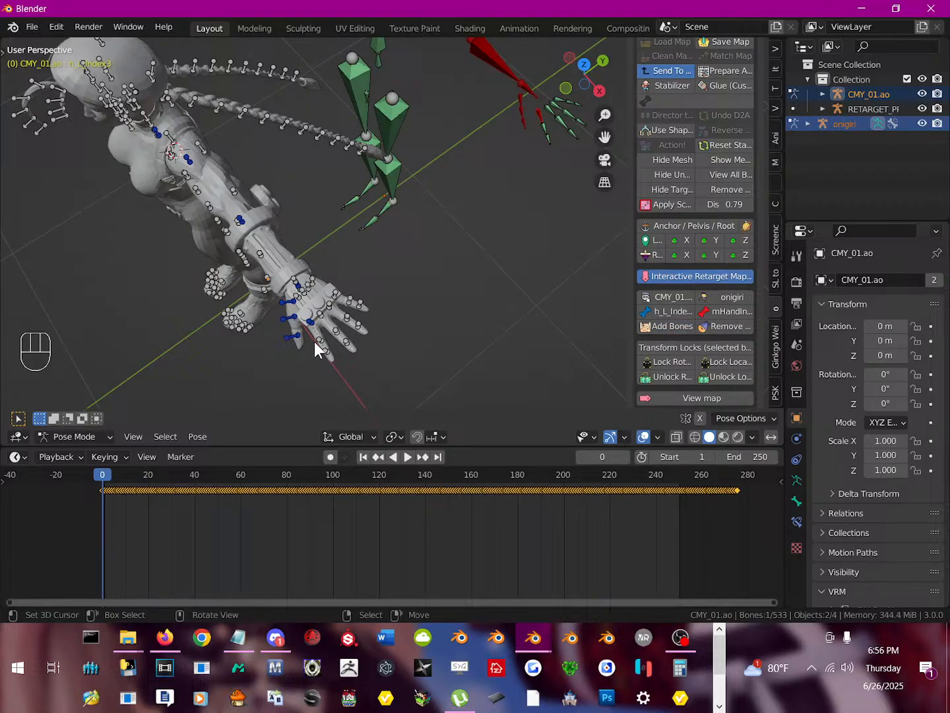
{"action": "left_click", "coordinate": [545, 124]}
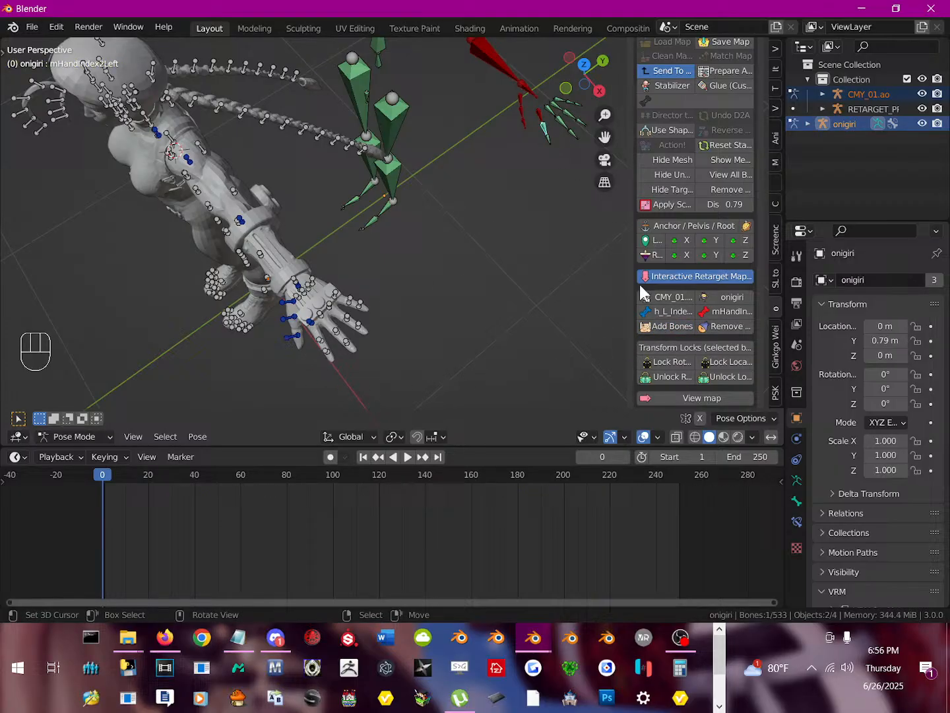
{"action": "left_click", "coordinate": [327, 351]}
{"action": "left_click", "coordinate": [547, 142]}
Map h_L_Middle2Helper, h_L_Middle3Helper and the source middle fingertip bone to onigiri's mHandMiddle1Left, mHandMiddle2Left and mHandMiddle3Left.
{"action": "left_click", "coordinate": [323, 315]}
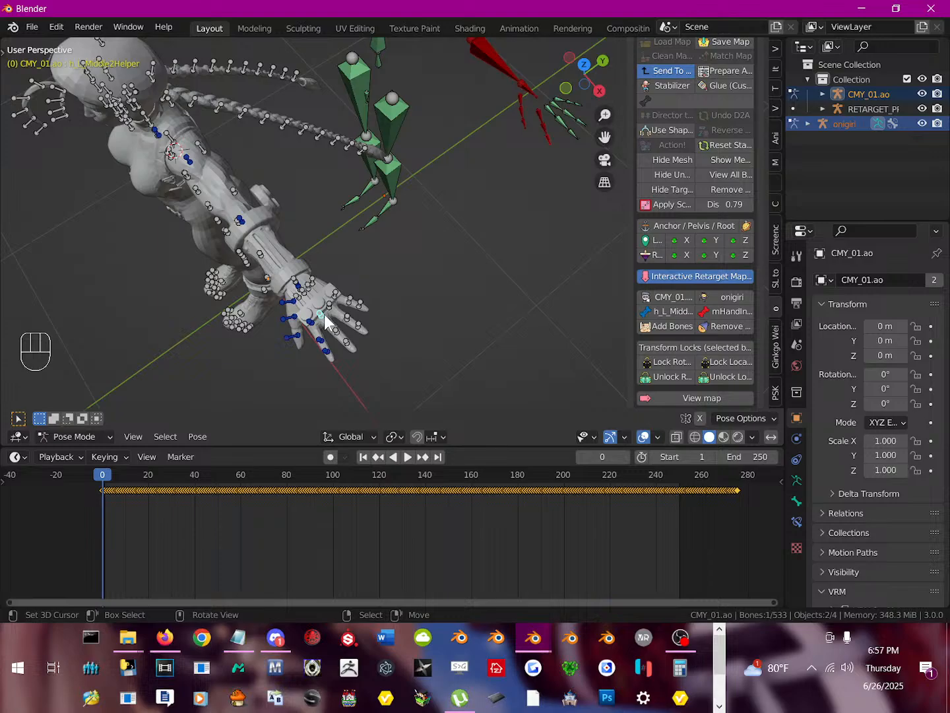
{"action": "left_click", "coordinate": [560, 122]}
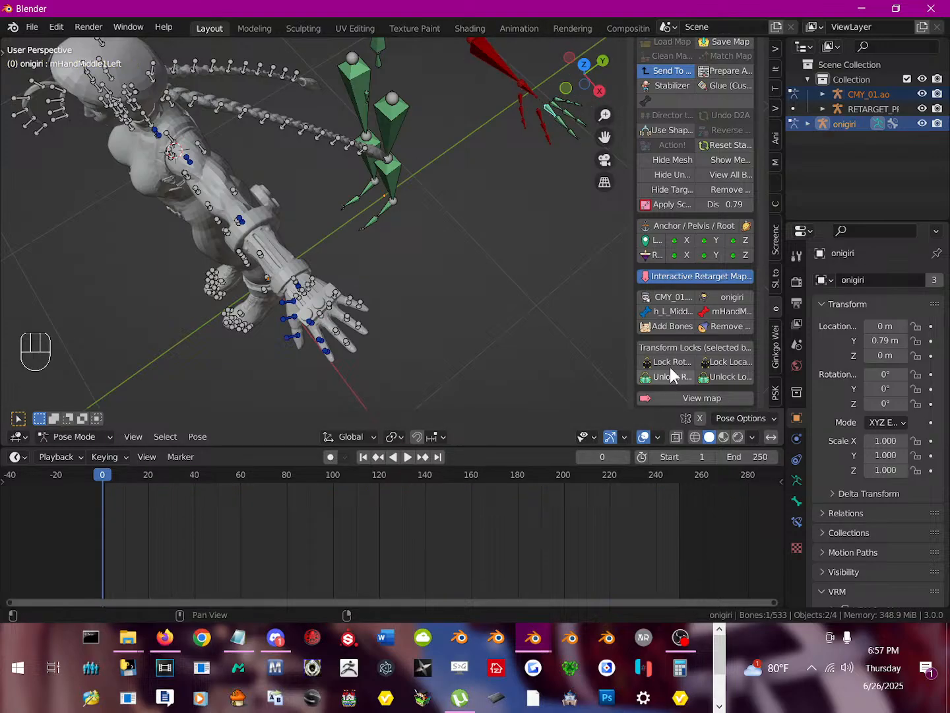
{"action": "left_click", "coordinate": [336, 327]}
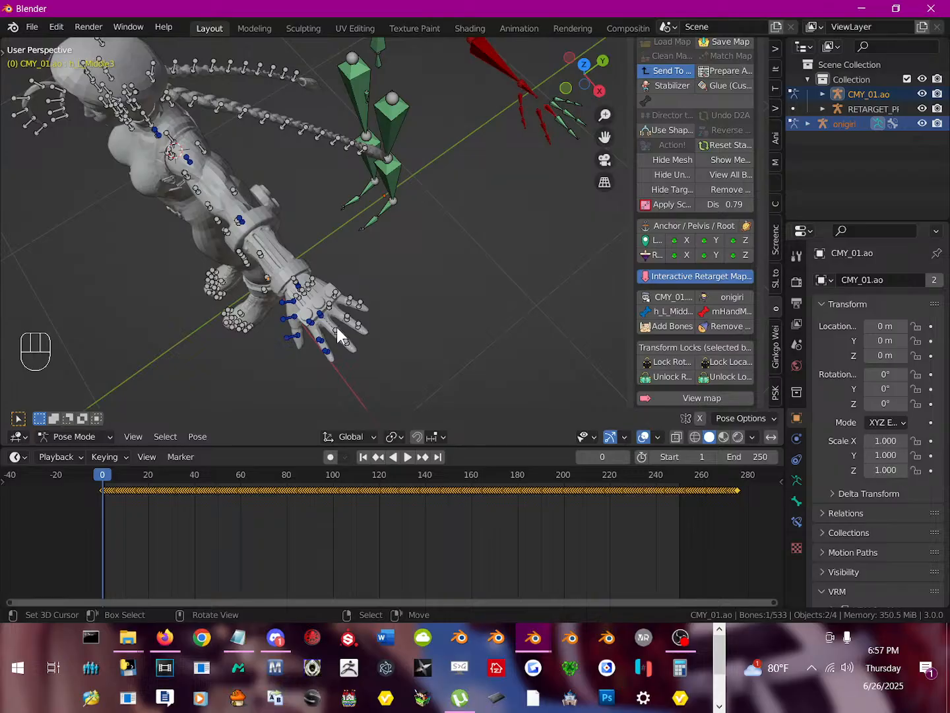
{"action": "left_click", "coordinate": [337, 330]}
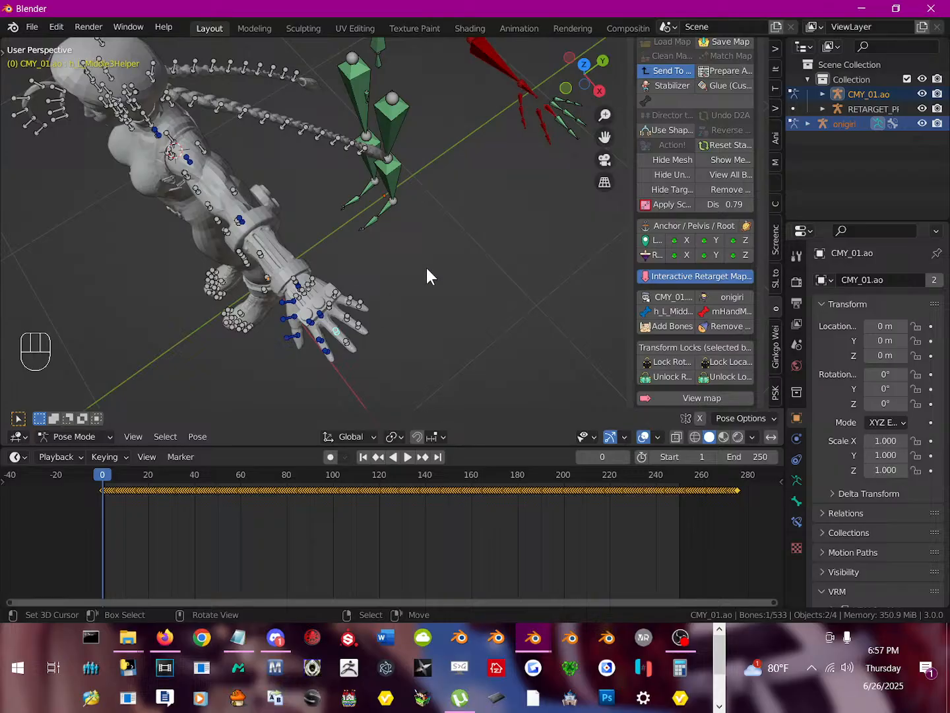
{"action": "left_click", "coordinate": [558, 118]}
{"action": "left_click", "coordinate": [675, 330]}
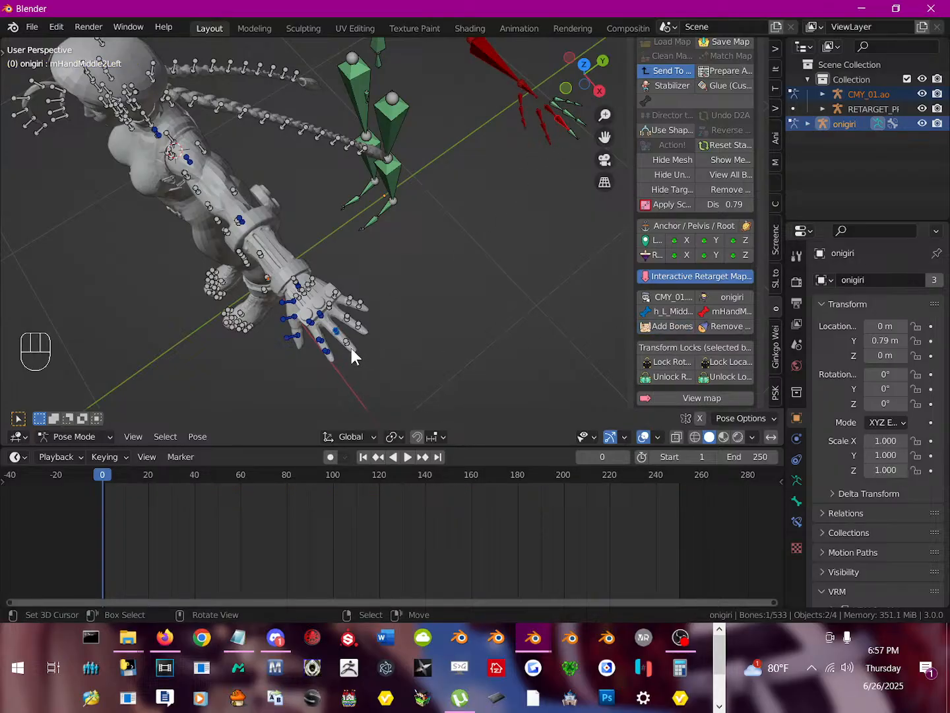
{"action": "left_click", "coordinate": [341, 345]}
{"action": "left_click", "coordinate": [576, 128]}
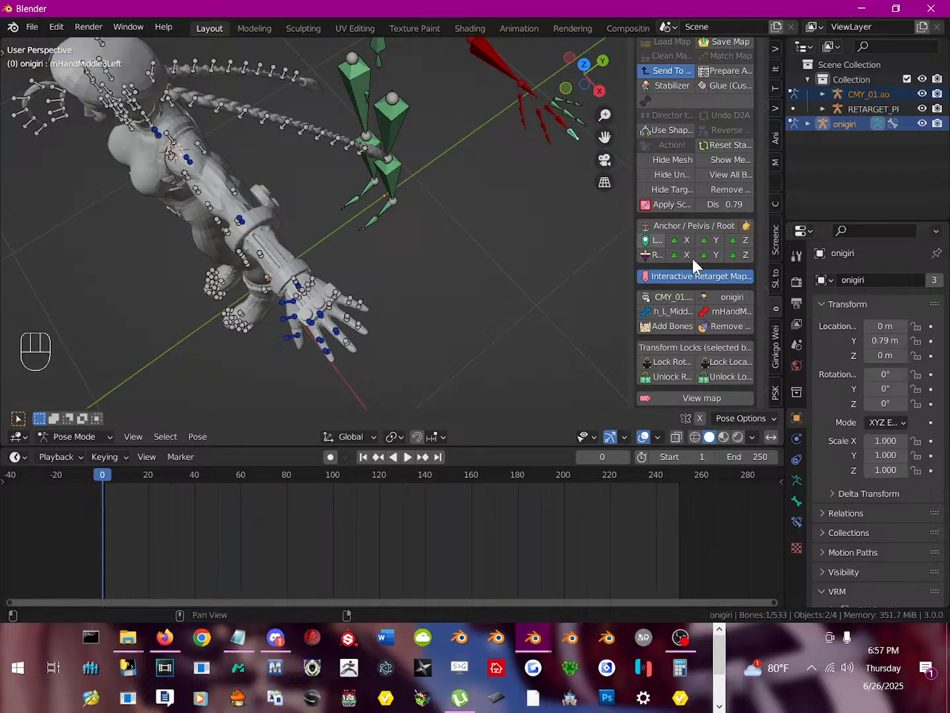
Map h_L_Ring2Helper, h_L_Ring3Helper and h_L_Ring4Helper to onigiri's mHandRing1Left, the second left ring finger bone and mHandRing3Left.
{"action": "left_click", "coordinate": [330, 306]}
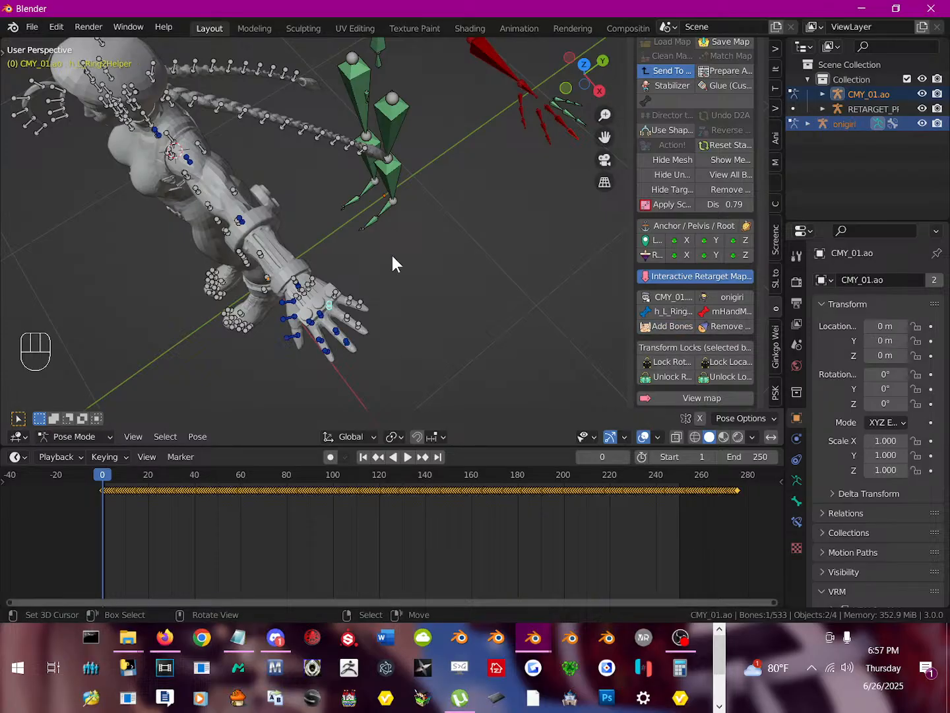
{"action": "middle_click_drag", "start_coordinate": [503, 227], "coordinate": [538, 155]}
{"action": "left_click", "coordinate": [573, 121]}
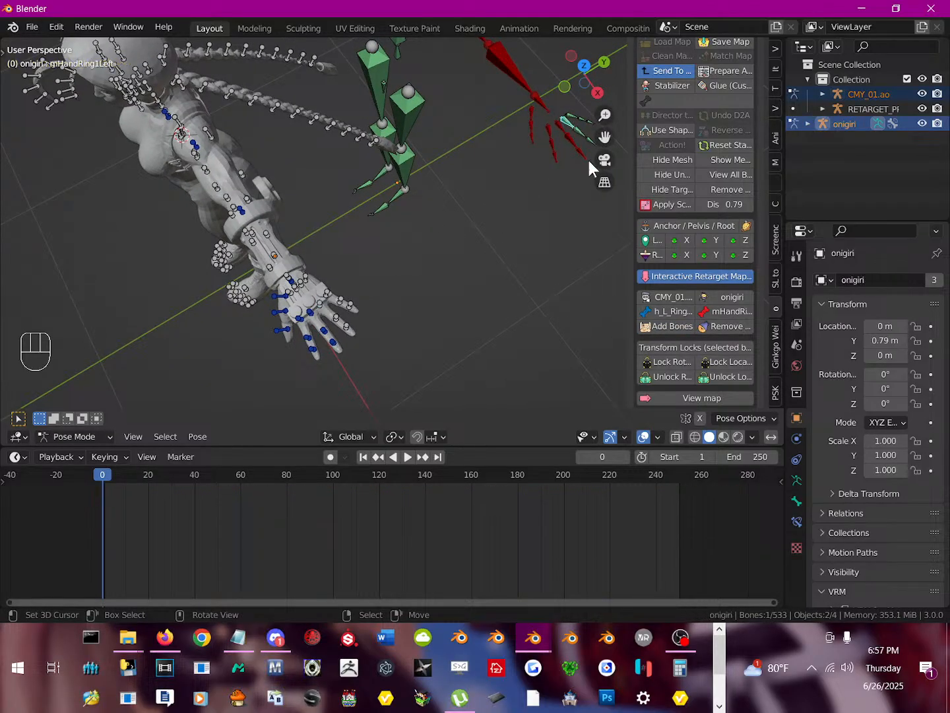
{"action": "left_click", "coordinate": [685, 325]}
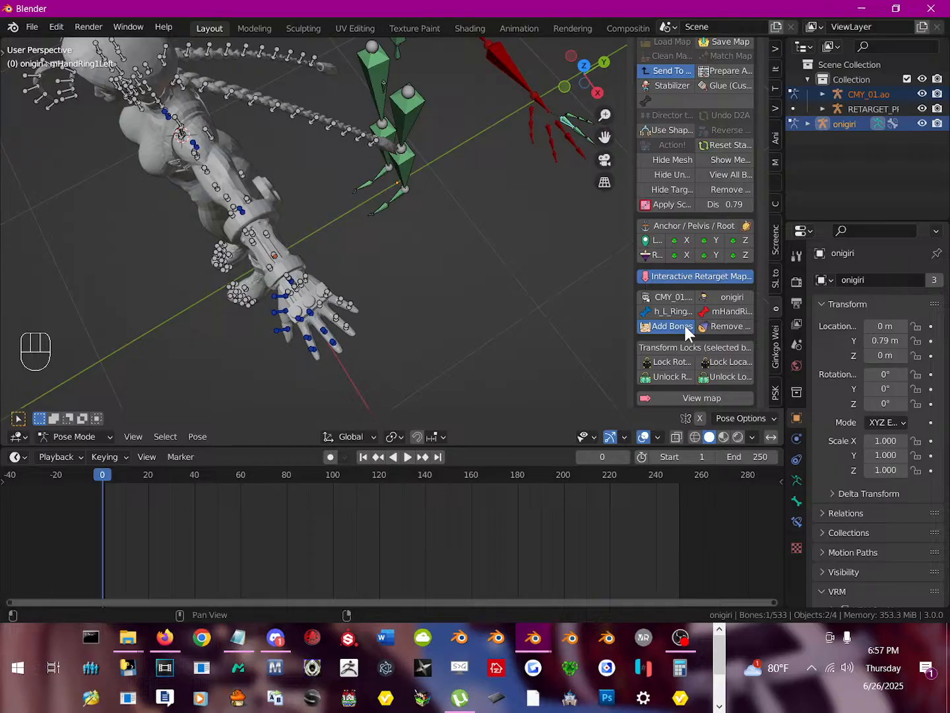
{"action": "left_click", "coordinate": [335, 315]}
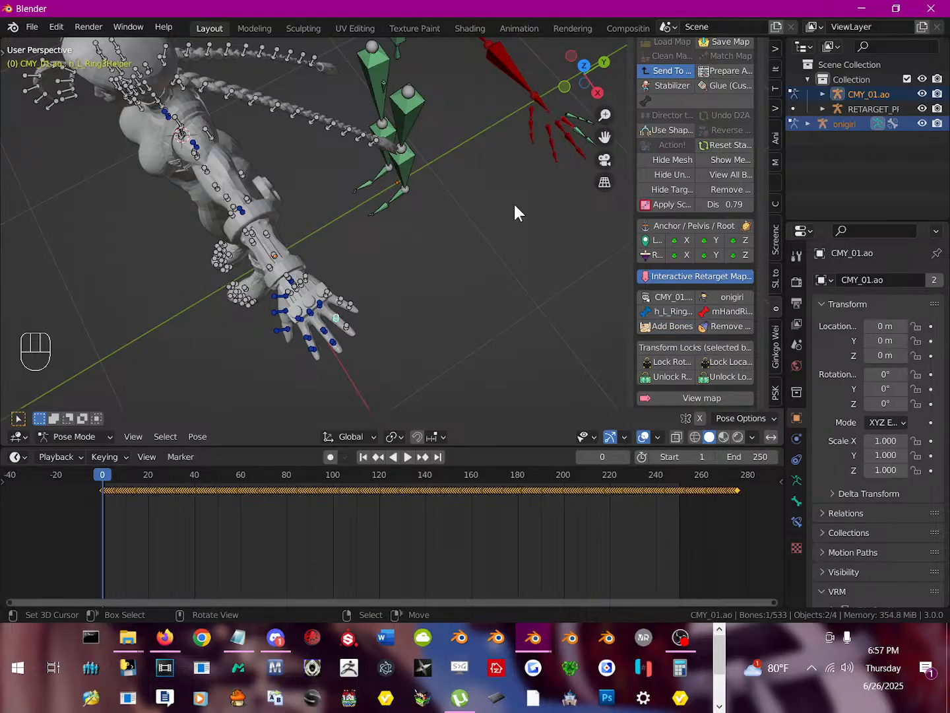
{"action": "left_click", "coordinate": [582, 127]}
{"action": "left_click", "coordinate": [335, 318]}
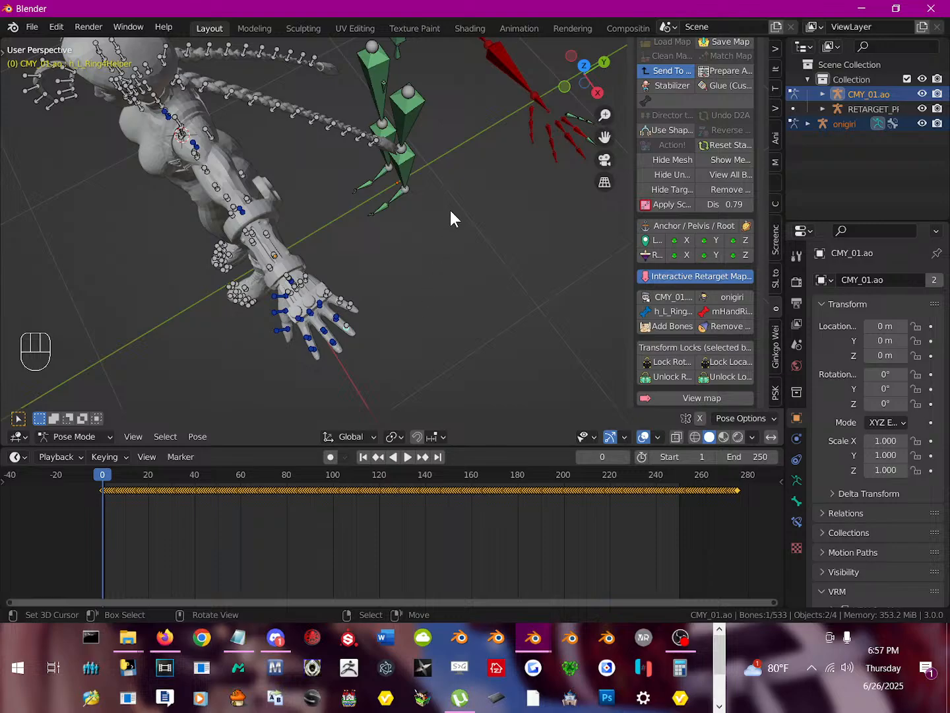
{"action": "middle_click_drag", "start_coordinate": [451, 210], "coordinate": [379, 268]}
{"action": "left_click", "coordinate": [516, 210]}
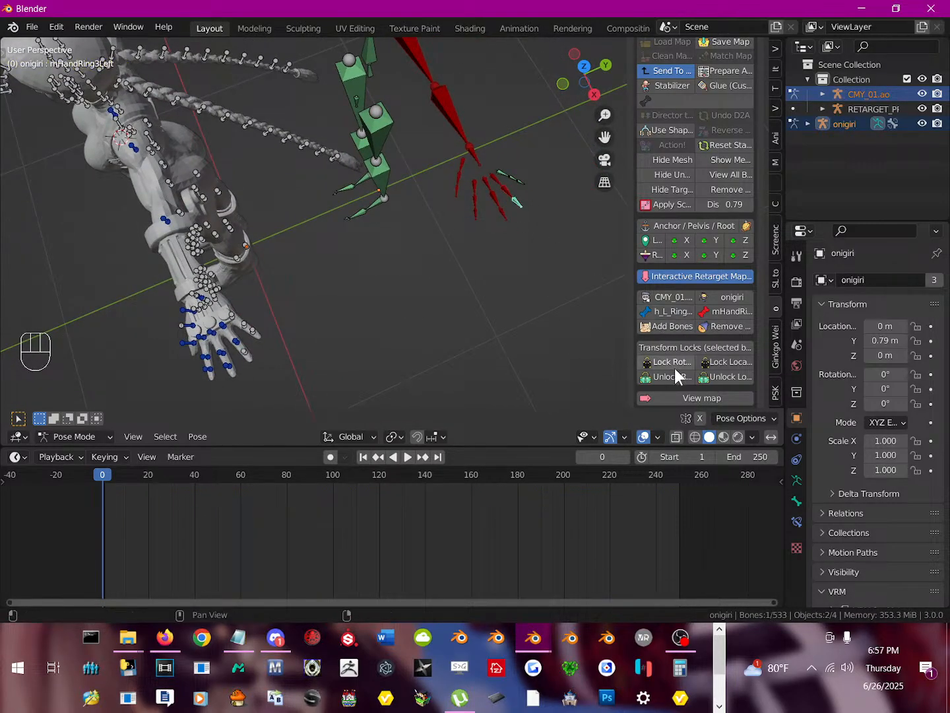
{"action": "left_click", "coordinate": [672, 328]}
Map the source left pinky bones, from h_L_Pinky2Helper to h_L_Pinky4Helper, joint by joint to onigiri's mHandPinky1Left, mHandPinky2Left and mHandPinky3Left.
{"action": "left_click", "coordinate": [229, 318]}
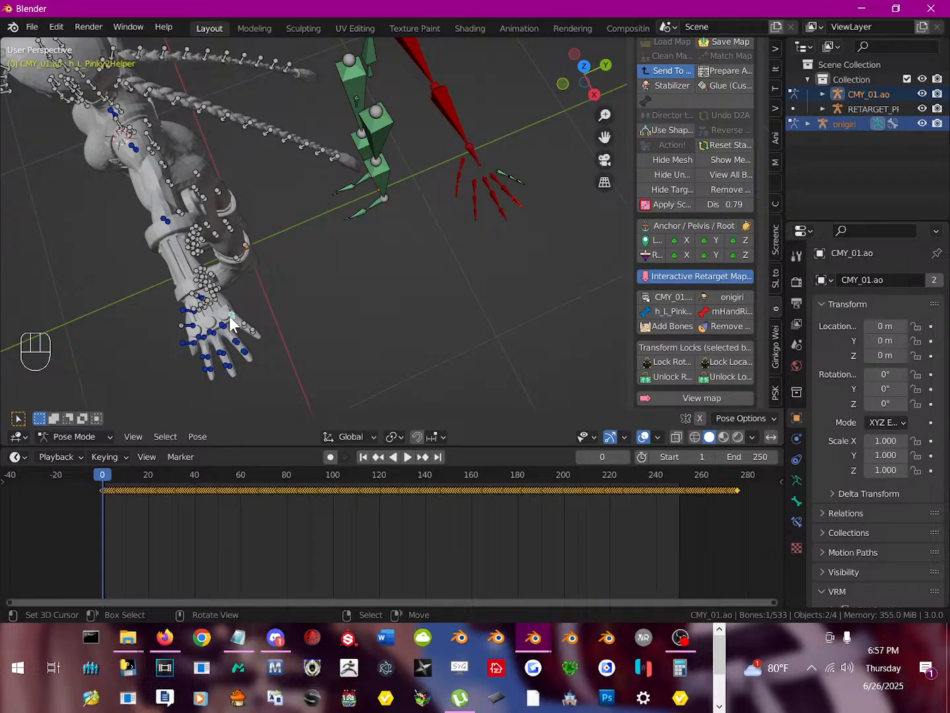
{"action": "left_click", "coordinate": [500, 173]}
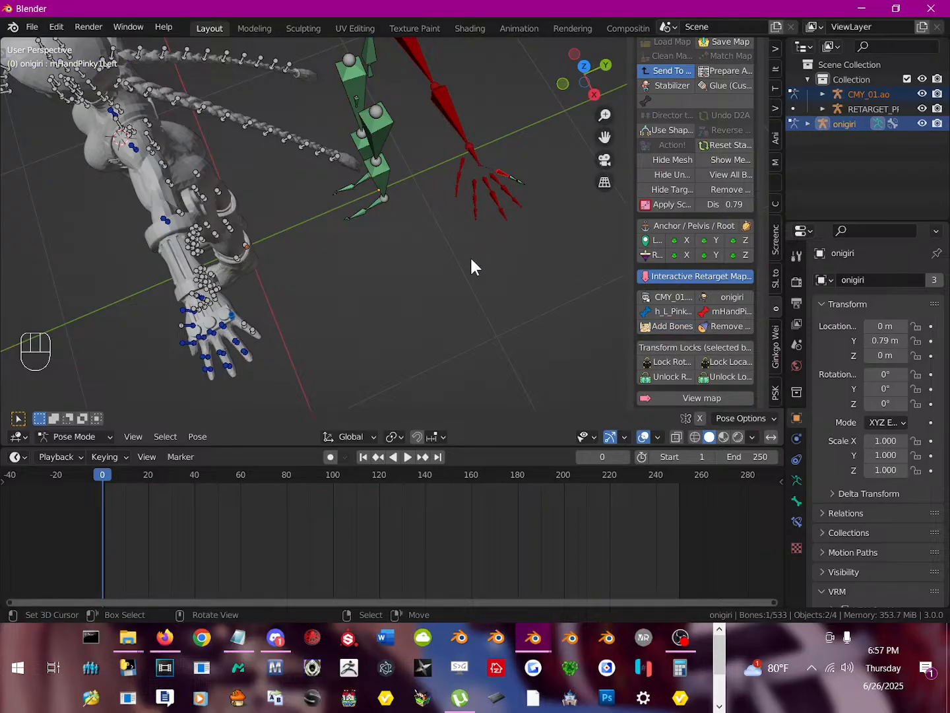
{"action": "left_click", "coordinate": [245, 330]}
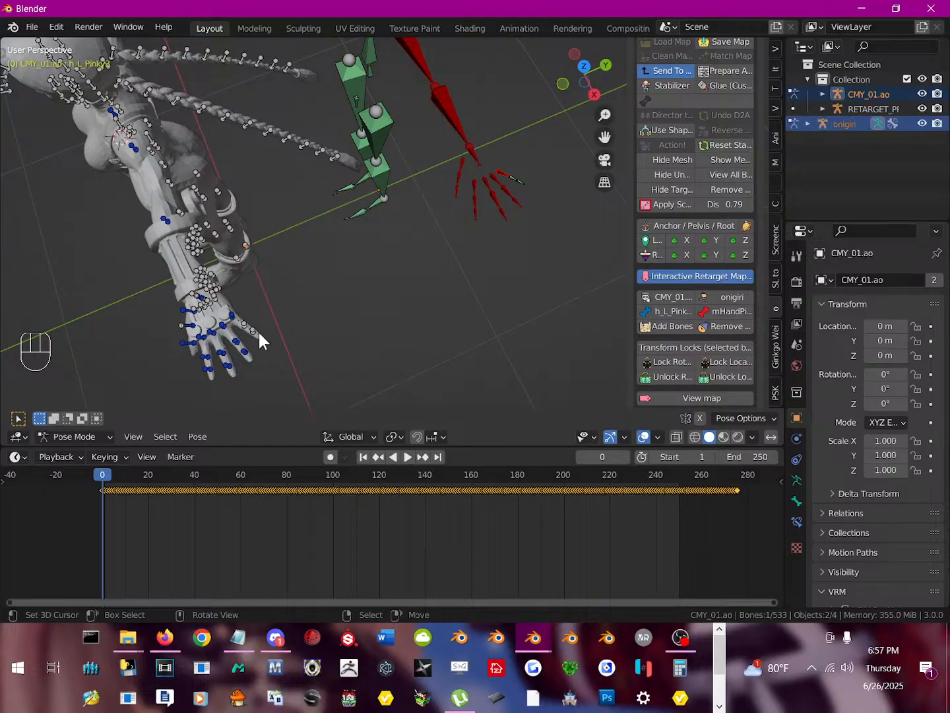
{"action": "right_click_drag", "start_coordinate": [260, 317], "coordinate": [506, 184]}
{"action": "left_click", "coordinate": [514, 177]}
{"action": "left_click", "coordinate": [673, 326]}
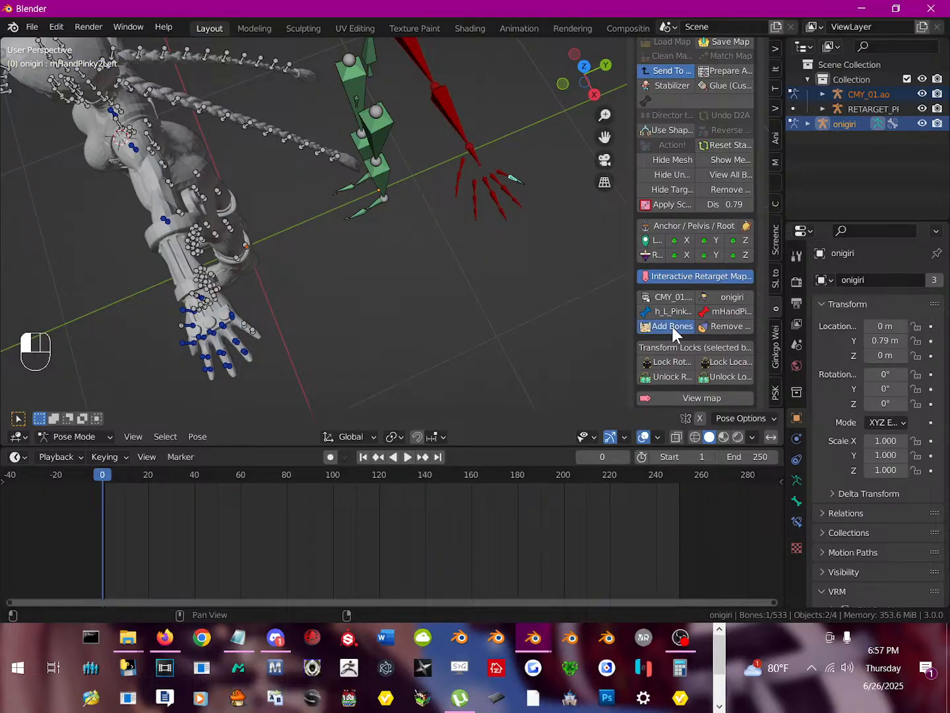
{"action": "left_click", "coordinate": [257, 333]}
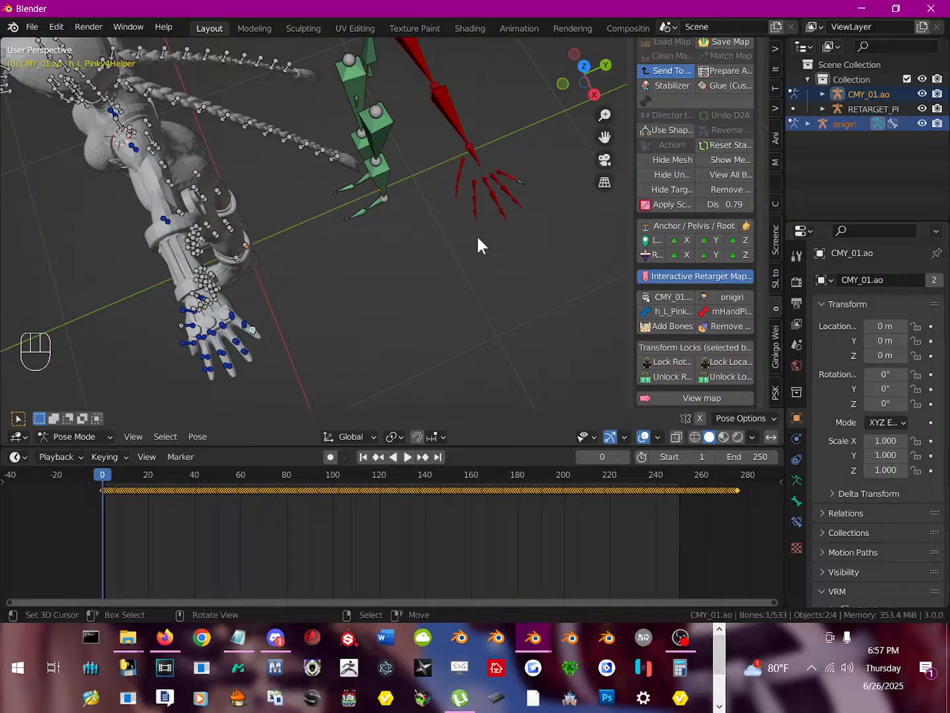
{"action": "left_click", "coordinate": [523, 182]}
{"action": "left_click", "coordinate": [684, 328]}
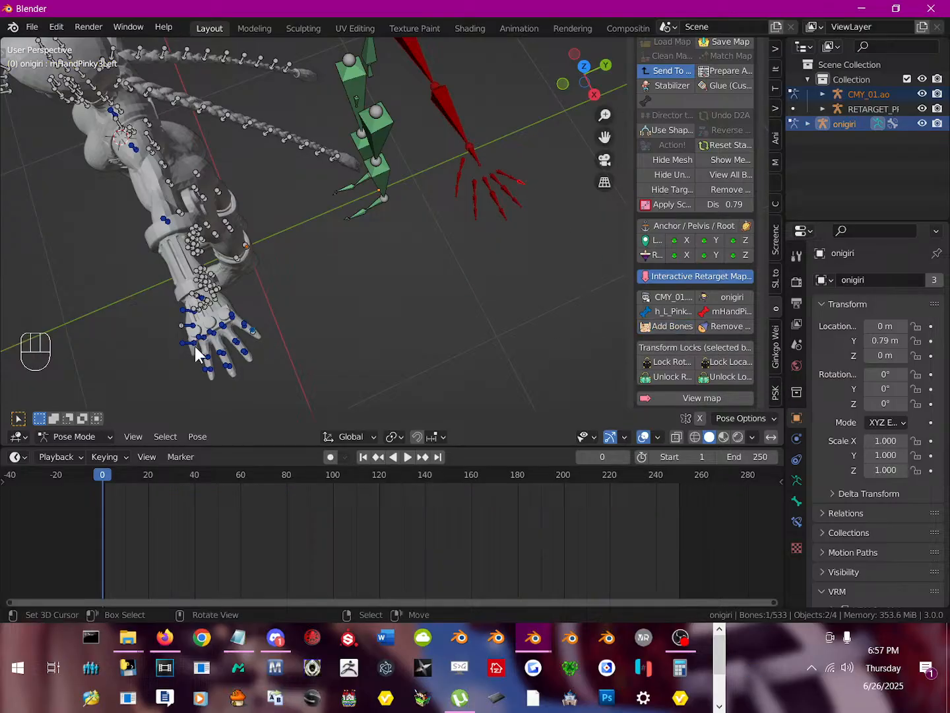
Map the source b_R_Shoulder bone to onigiri's mCollarRight.
{"action": "middle_click_drag", "start_coordinate": [196, 355], "coordinate": [334, 270]}
{"action": "middle_click_drag", "start_coordinate": [179, 267], "coordinate": [420, 318], "text": "shift"}
{"action": "scroll", "coordinate": [421, 318], "scroll_direction": "up", "scroll_amount": 2}
{"action": "left_click", "coordinate": [489, 315]}
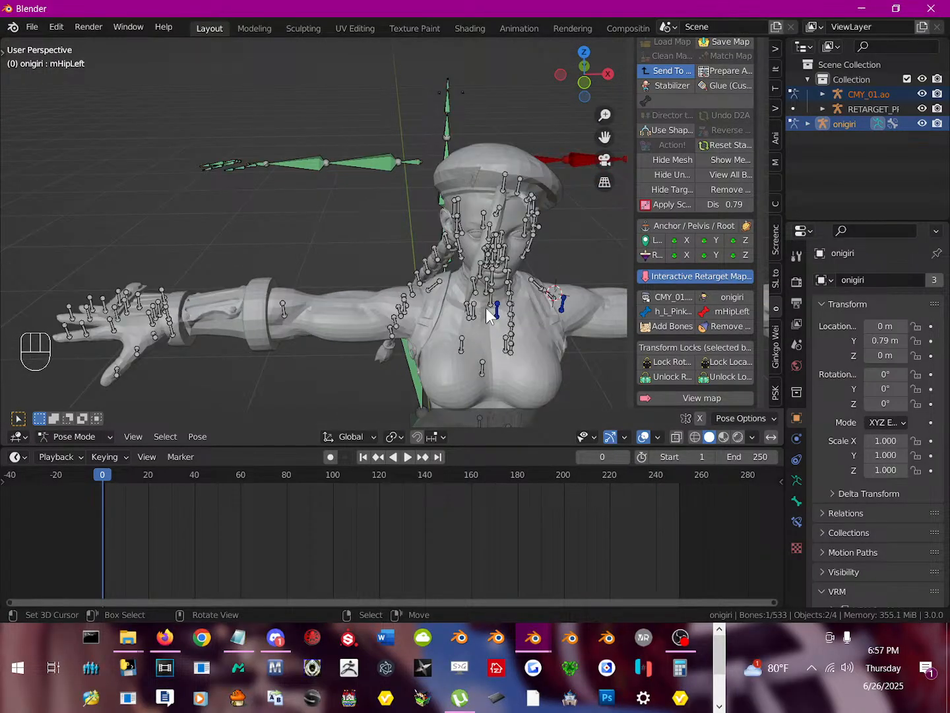
{"action": "left_click", "coordinate": [475, 315]}
{"action": "middle_click_drag", "start_coordinate": [477, 314], "coordinate": [484, 315]}
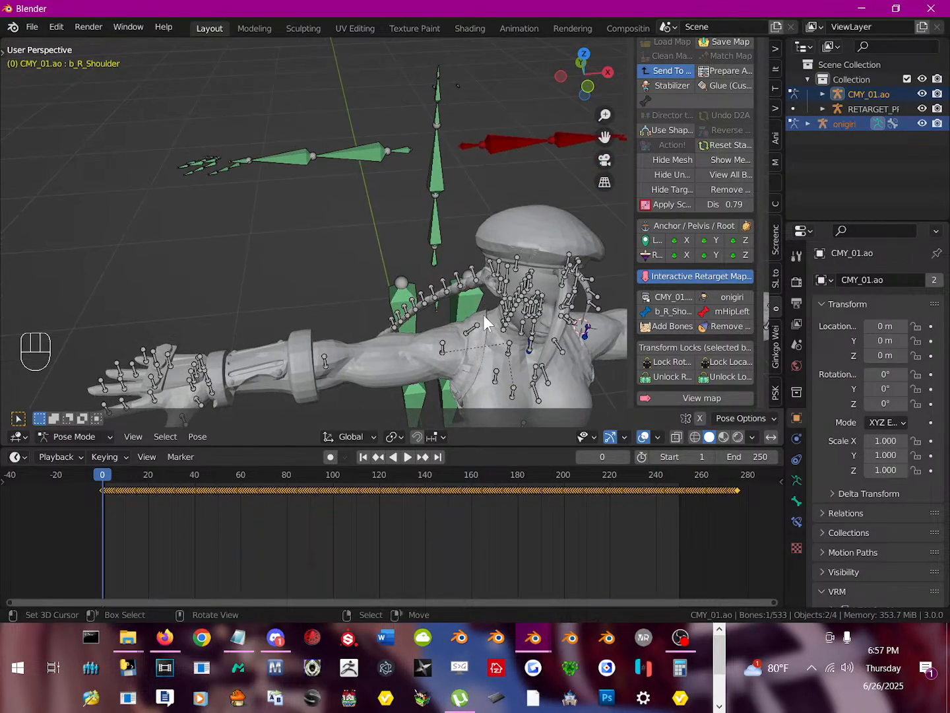
{"action": "left_click", "coordinate": [404, 152]}
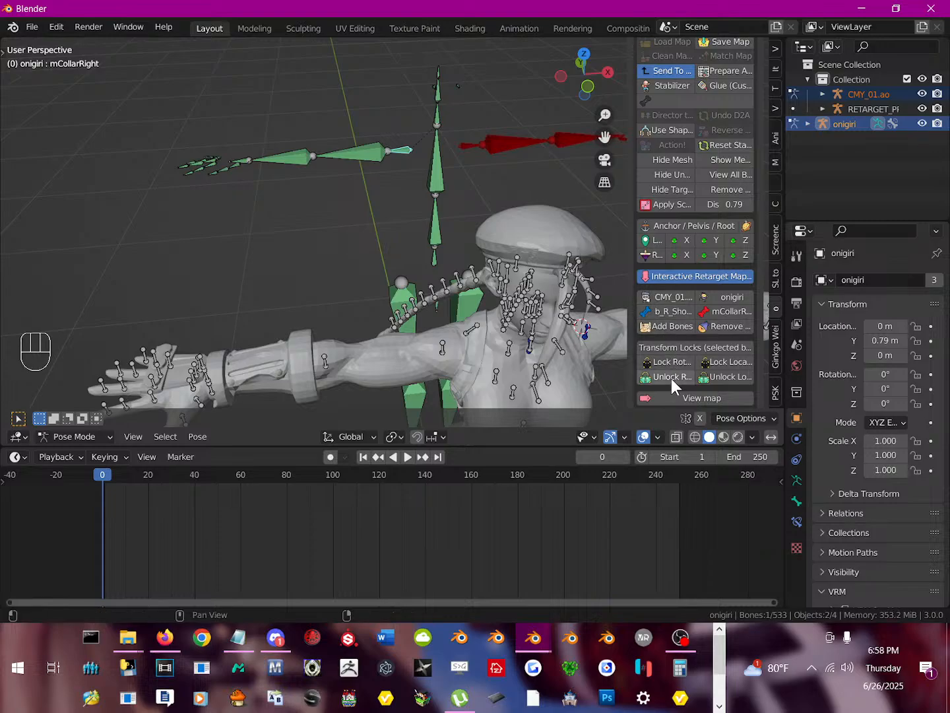
Try pairing b_R_Arm2 and b_R_Arm1 in turn with onigiri's mShoulderRight.
{"action": "left_click", "coordinate": [324, 362]}
{"action": "left_click", "coordinate": [351, 153]}
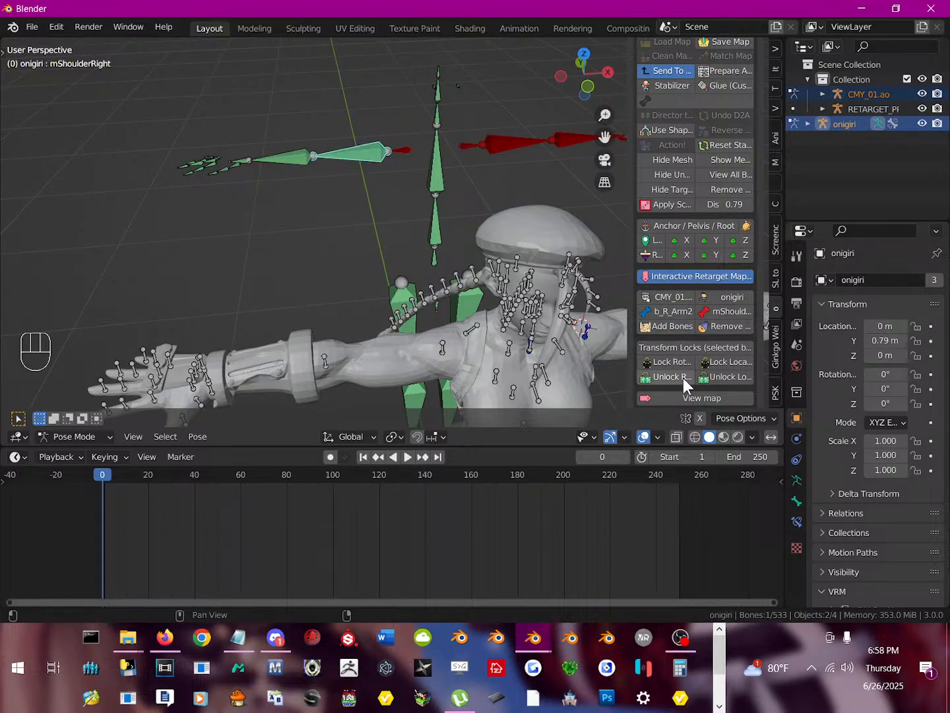
{"action": "left_click", "coordinate": [279, 159]}
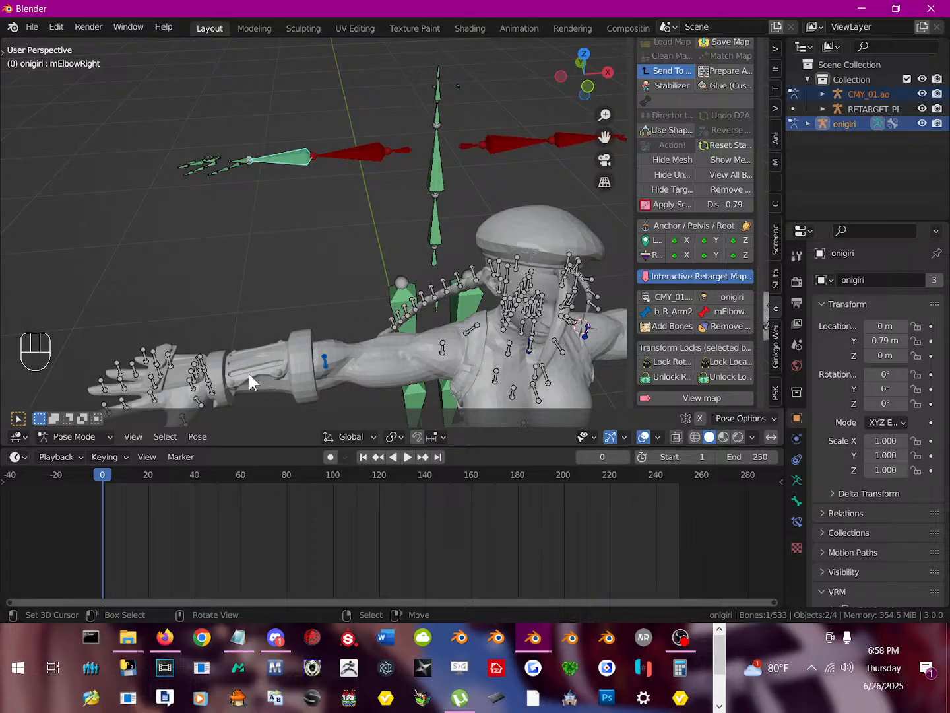
{"action": "left_click", "coordinate": [370, 153]}
{"action": "left_click", "coordinate": [442, 346]}
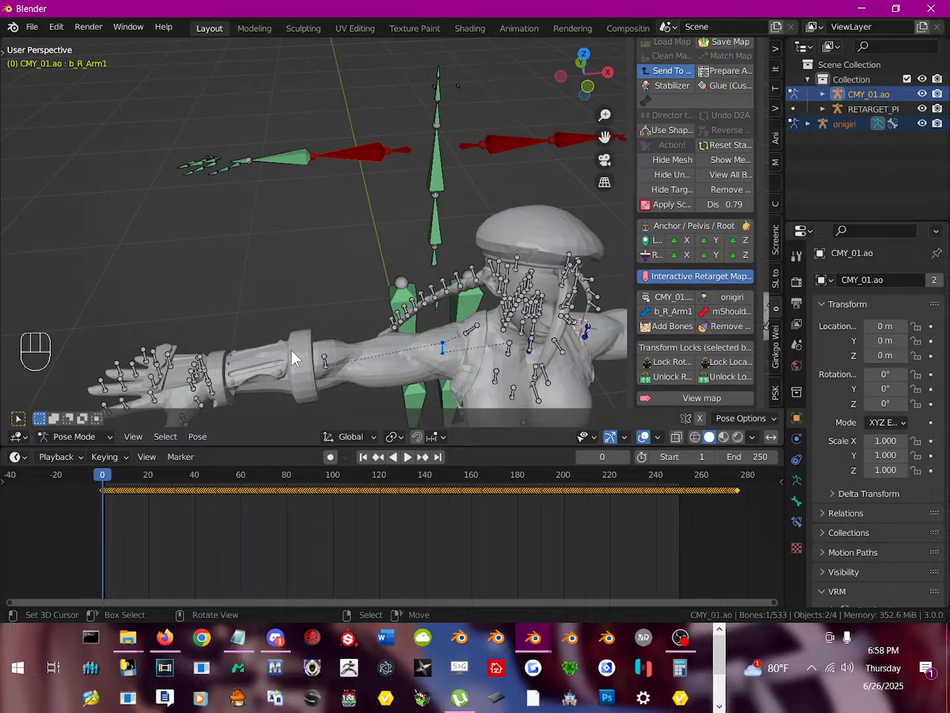
{"action": "left_click", "coordinate": [321, 359]}
{"action": "left_click", "coordinate": [343, 158]}
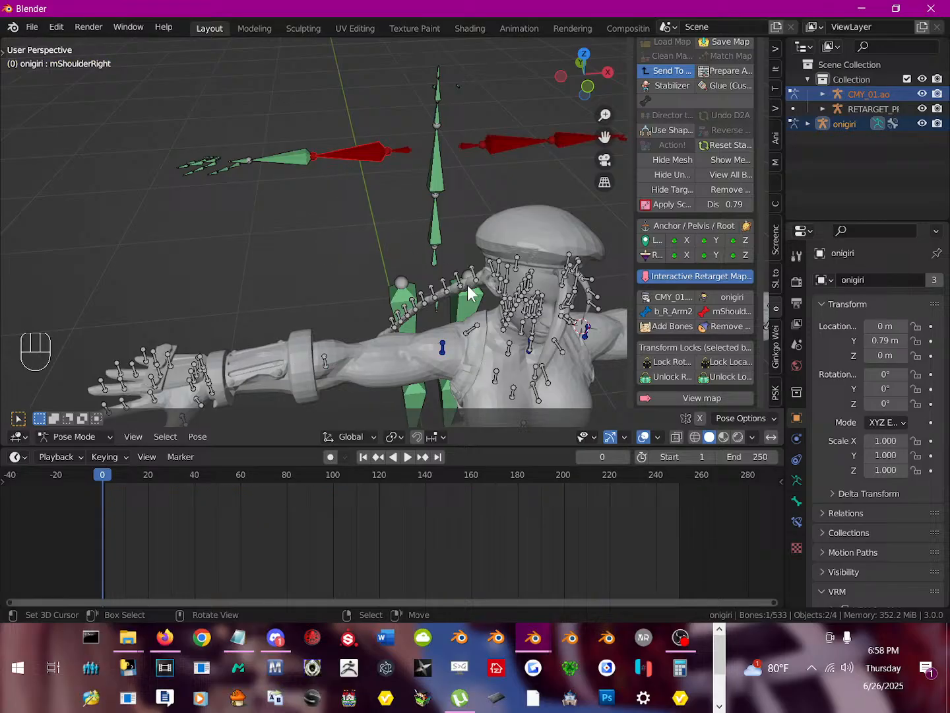
{"action": "left_click", "coordinate": [678, 332]}
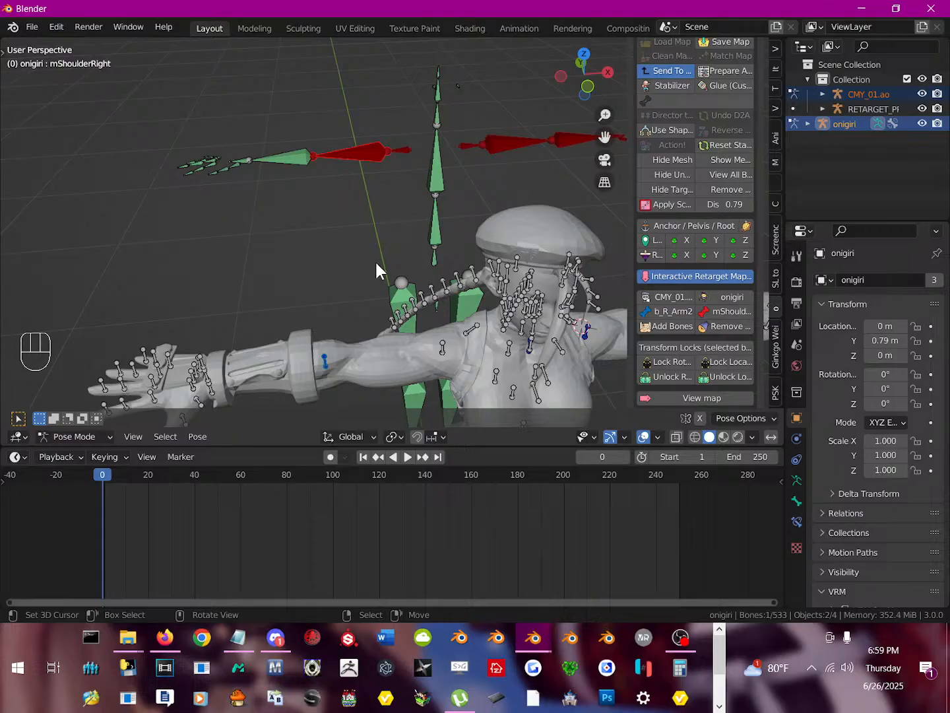
{"action": "left_click", "coordinate": [444, 354]}
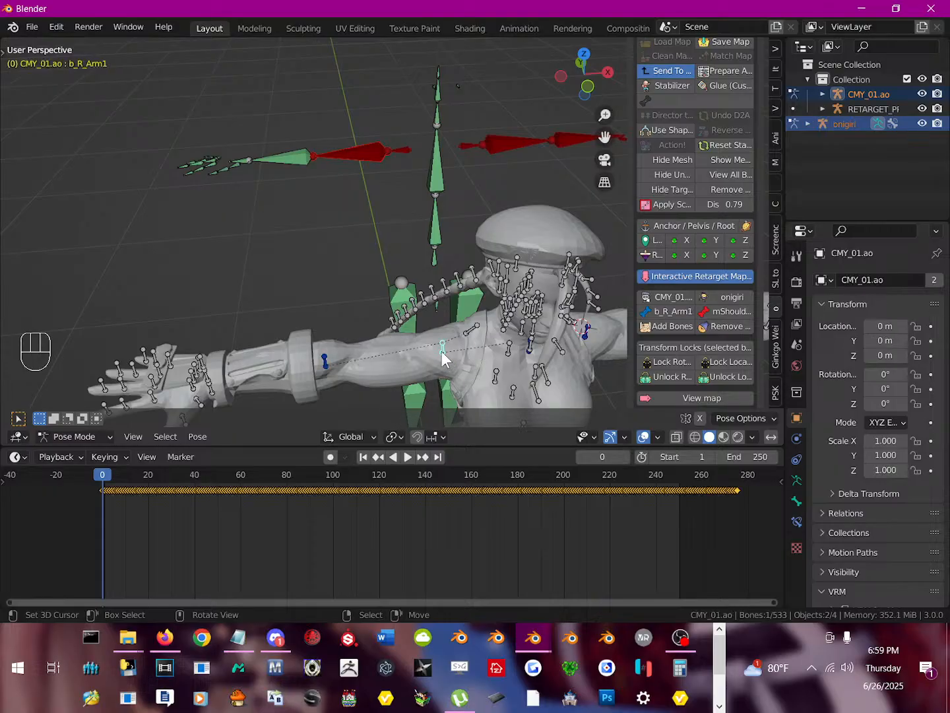
{"action": "left_click", "coordinate": [370, 163]}
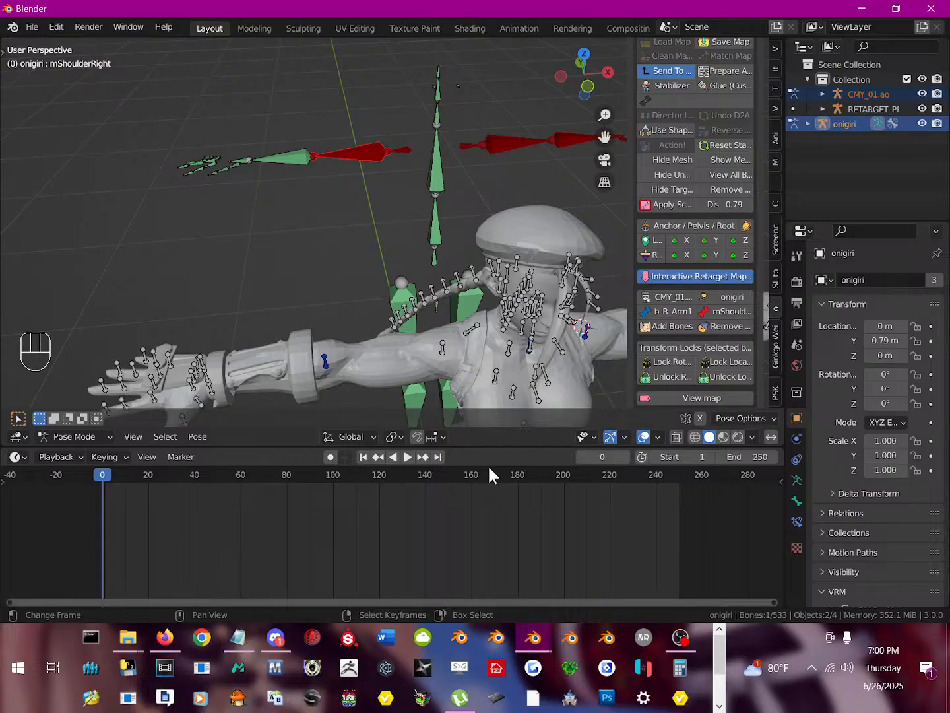
Map the source b_R_ShoulderHelper bone to onigiri's mCollarRight.
{"action": "middle_click_drag", "start_coordinate": [400, 305], "coordinate": [420, 288]}
{"action": "left_click", "coordinate": [459, 248]}
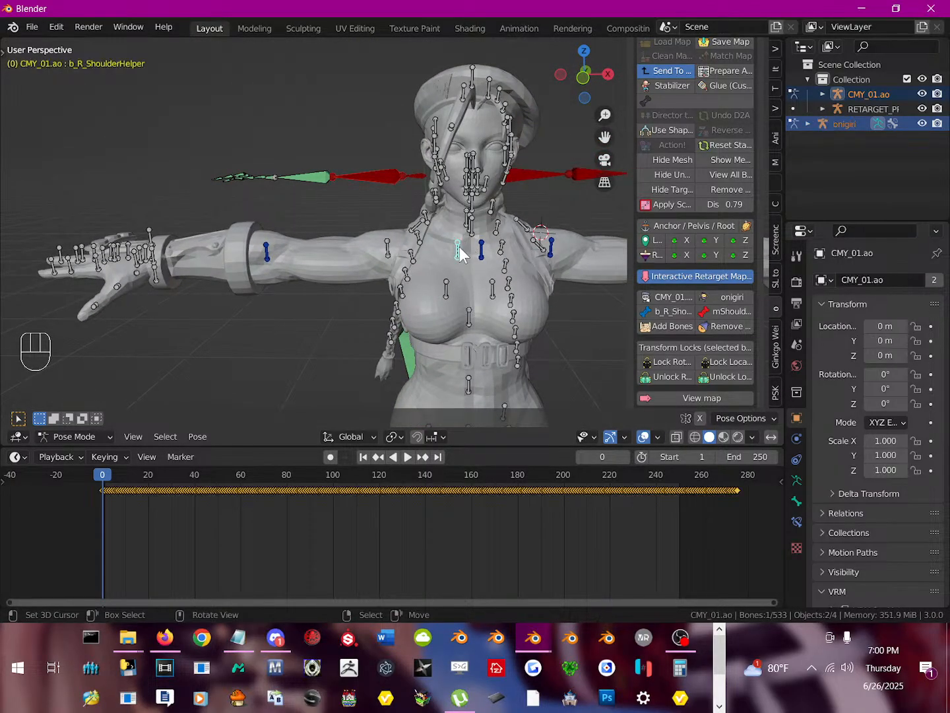
{"action": "middle_click_drag", "start_coordinate": [431, 234], "coordinate": [452, 246]}
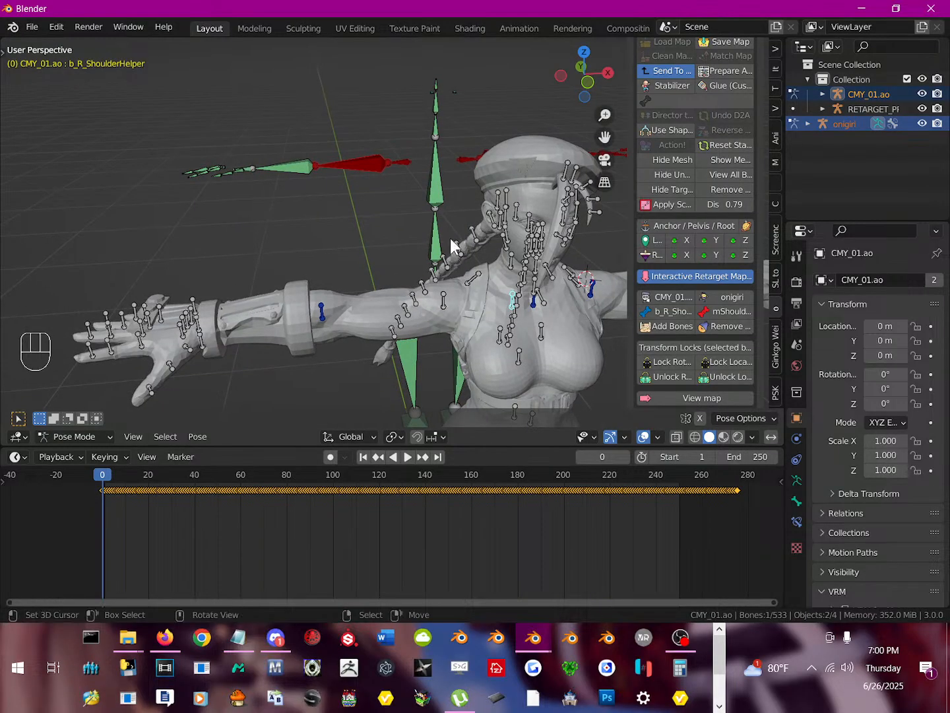
{"action": "left_click", "coordinate": [411, 161]}
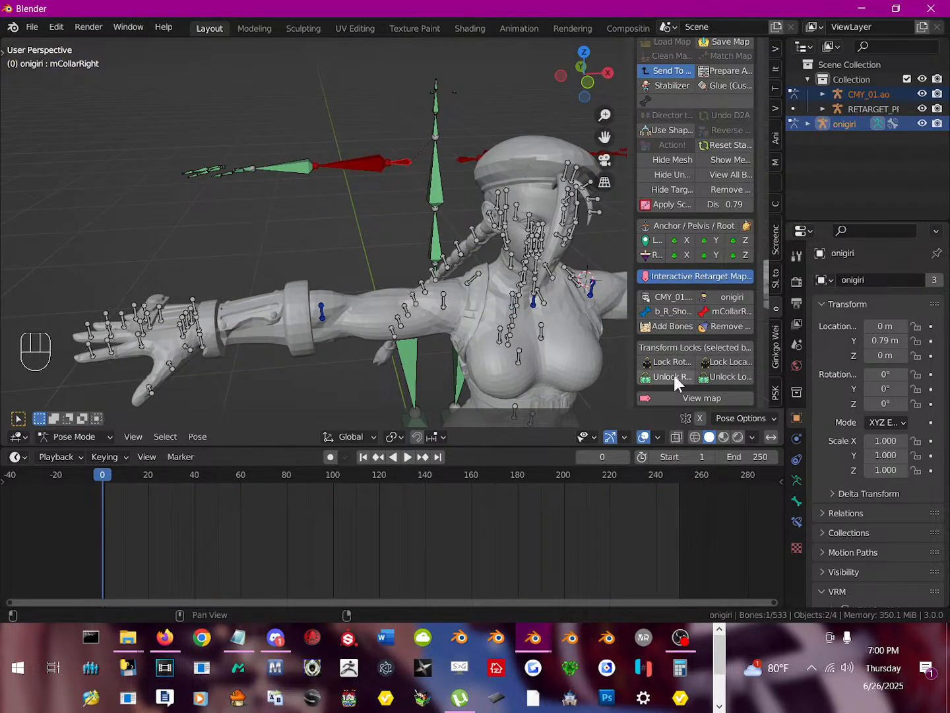
{"action": "left_click", "coordinate": [669, 319]}
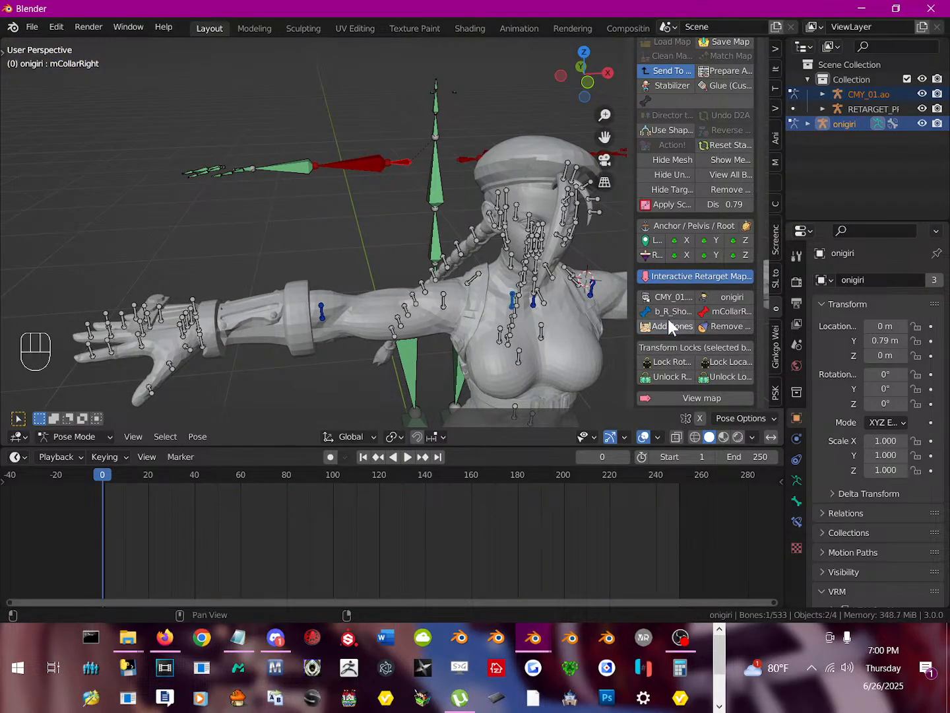
Map b_R_Arm1 to onigiri's mShoulderRight and b_R_Arm2 to mElbowRight.
{"action": "left_click", "coordinate": [444, 305]}
{"action": "left_click", "coordinate": [375, 165]}
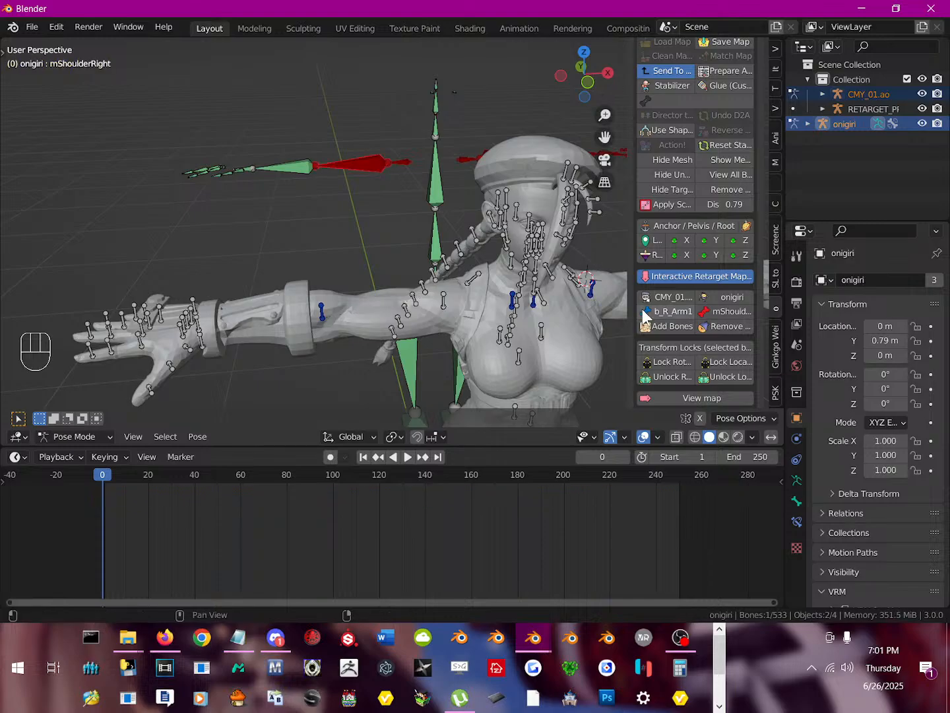
{"action": "left_click", "coordinate": [312, 174]}
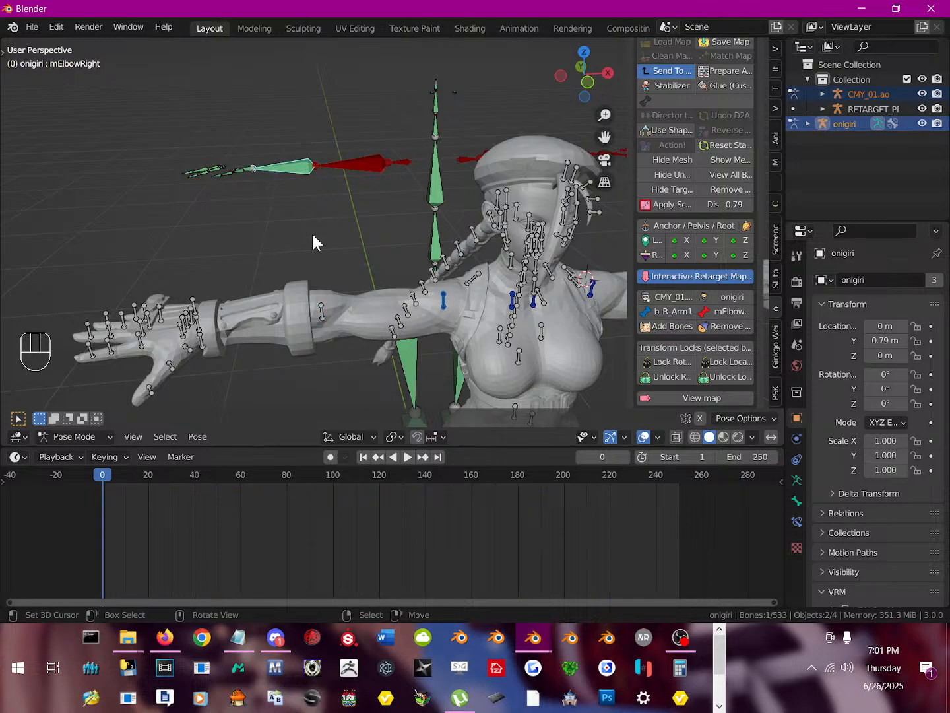
{"action": "left_click", "coordinate": [323, 313]}
{"action": "left_click", "coordinate": [665, 328]}
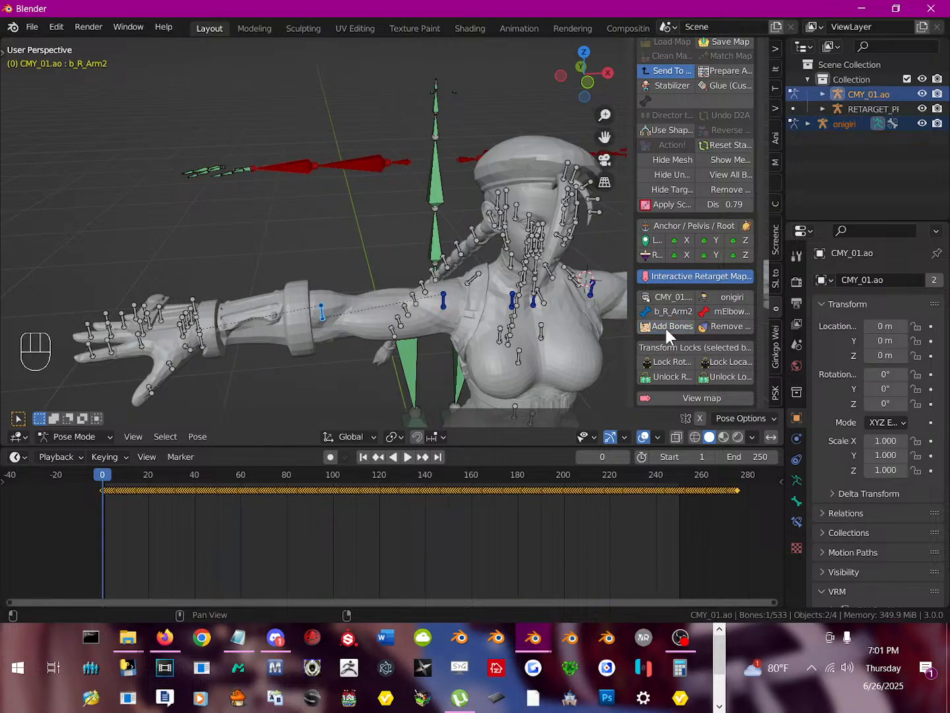
Identify the source right hand bone b_R_Hand with a test rotation and map it to onigiri's mWristRight.
{"action": "left_click", "coordinate": [197, 314]}
{"action": "middle_click_drag", "start_coordinate": [239, 324], "coordinate": [242, 371]}
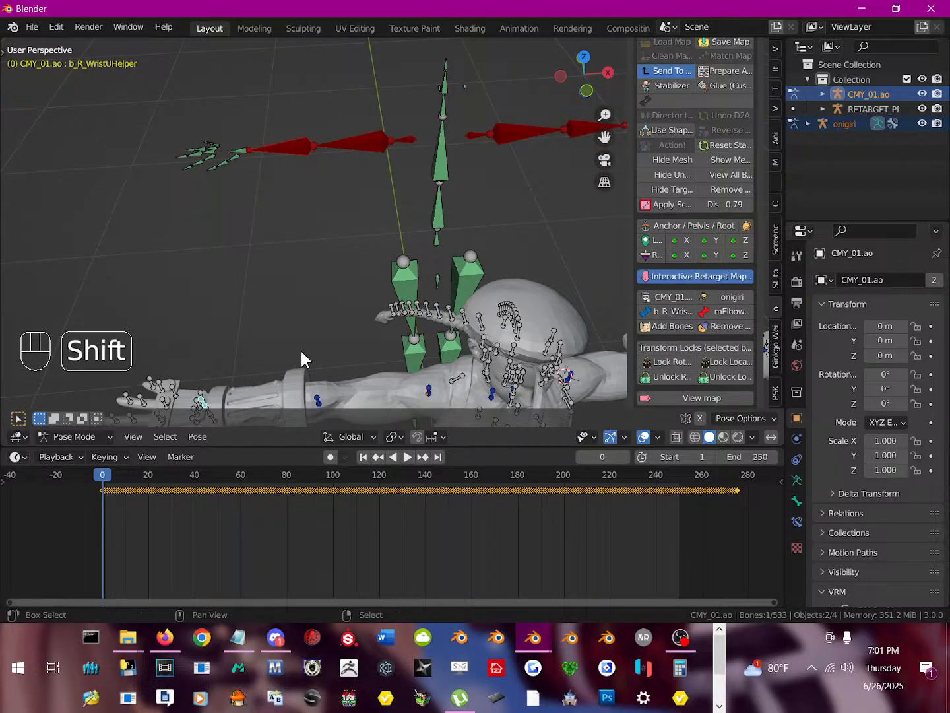
{"action": "middle_click_drag", "start_coordinate": [304, 361], "coordinate": [345, 259], "text": "shift"}
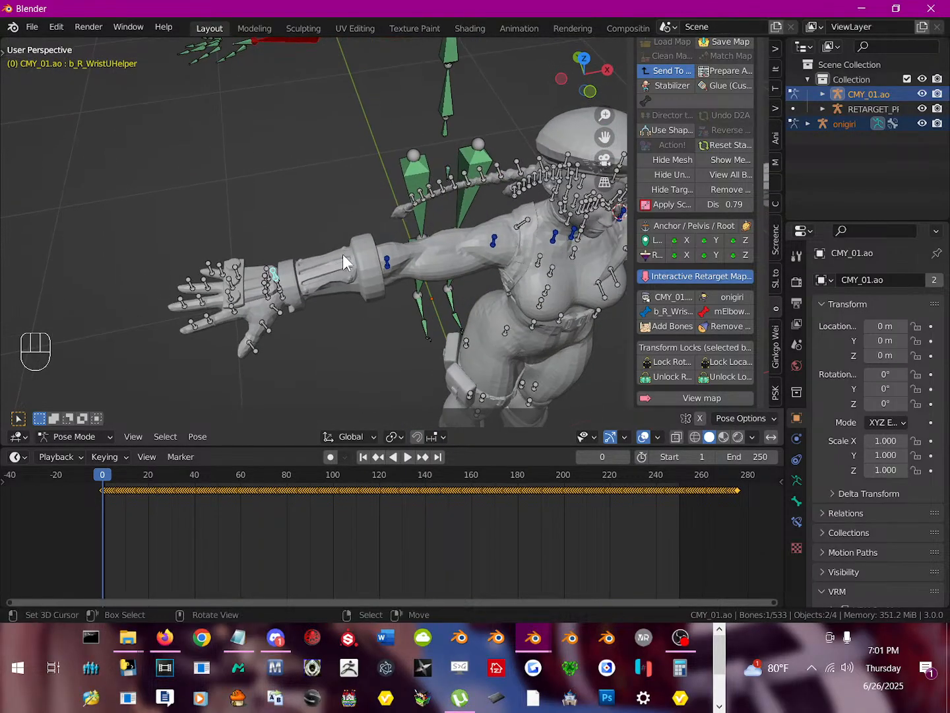
{"action": "left_click", "coordinate": [281, 294]}
{"action": "mouse_move", "coordinate": [286, 297]}
{"action": "middle_mouse_down"}
{"action": "mouse_move", "coordinate": [262, 249]}
{"action": "mouse_move", "coordinate": [283, 310]}
{"action": "middle_mouse_up"}
{"action": "key", "text": "r"}
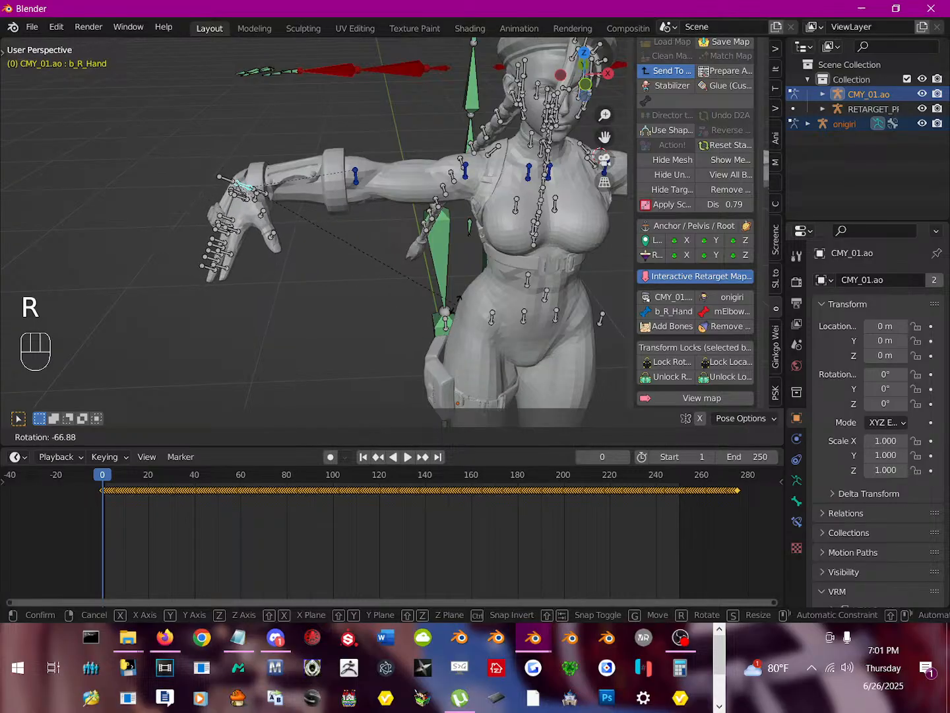
{"action": "left_click", "coordinate": [297, 149]}
{"action": "middle_click_drag", "start_coordinate": [297, 143], "coordinate": [137, 142]}
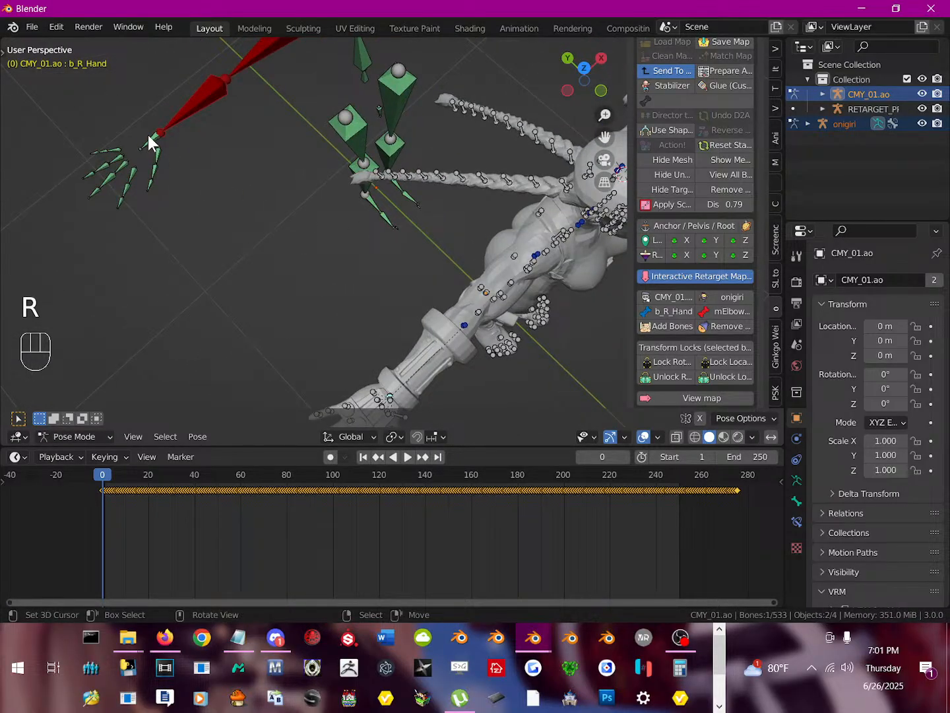
{"action": "left_click", "coordinate": [151, 139]}
Map the source right thumb bones, starting from h_R_Thumb1, joint by joint to onigiri's mHandThumb1Right, mHandThumb2Right and mHandThumb3Right.
{"action": "middle_click_drag", "start_coordinate": [263, 237], "coordinate": [280, 353]}
{"action": "left_click", "coordinate": [290, 368]}
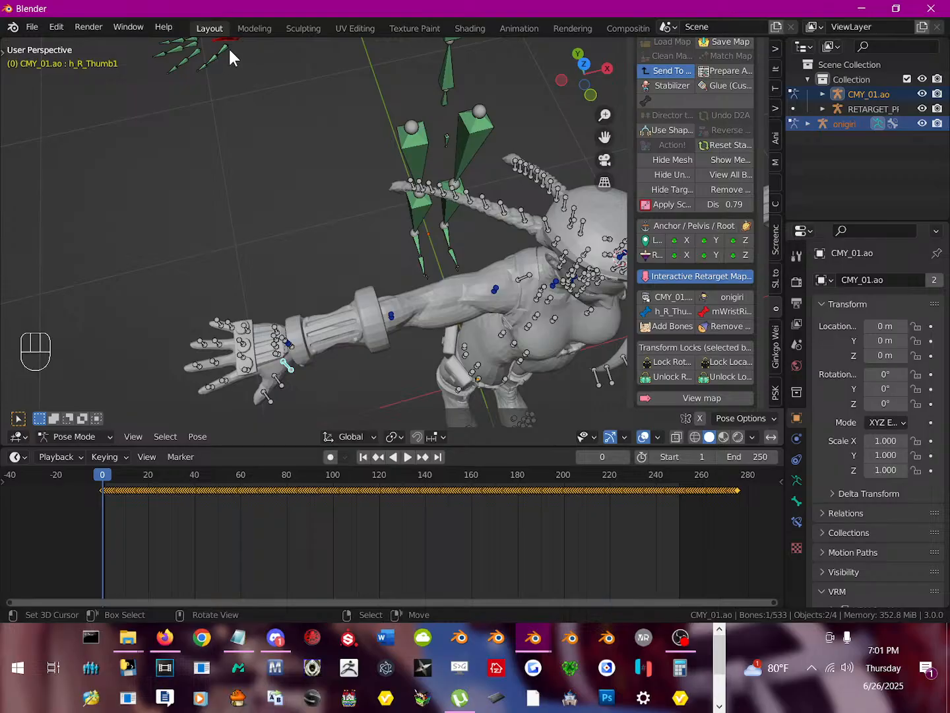
{"action": "left_click", "coordinate": [229, 47]}
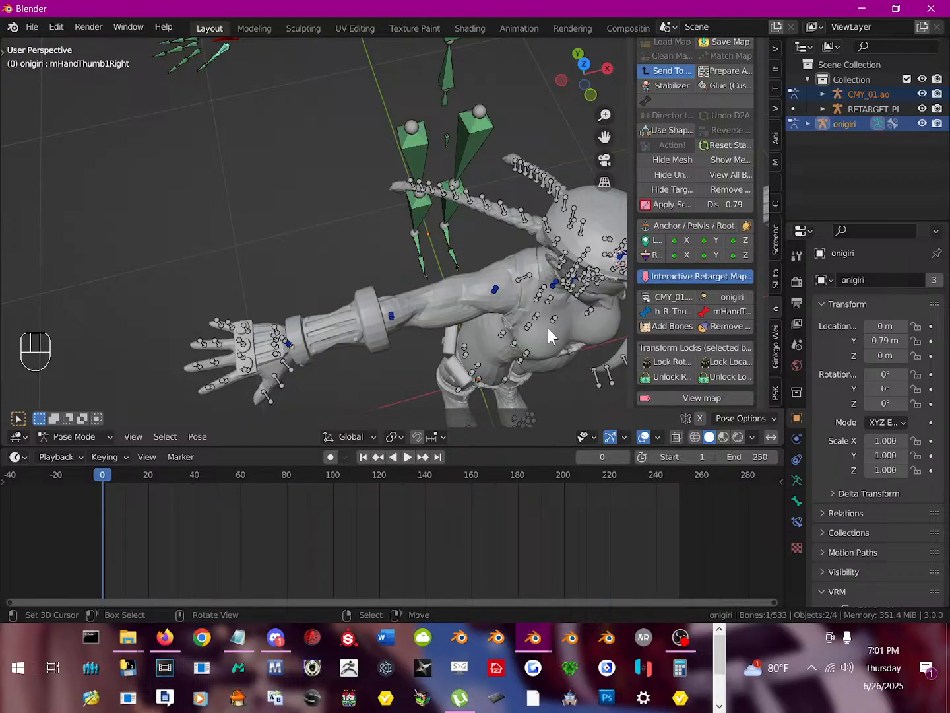
{"action": "left_click", "coordinate": [282, 378]}
{"action": "left_click", "coordinate": [214, 58]}
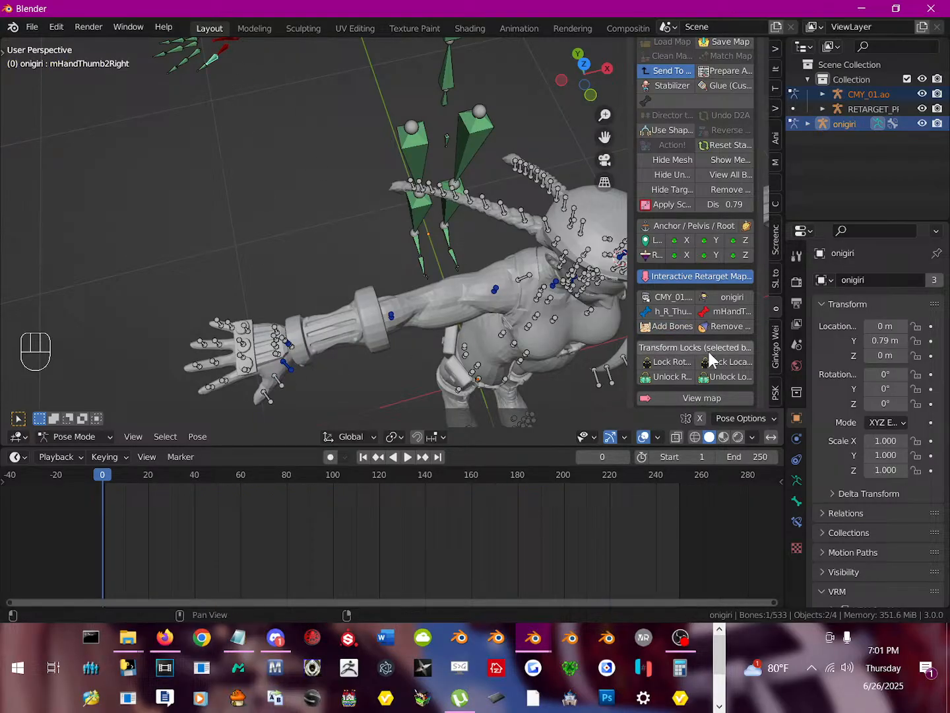
{"action": "left_click", "coordinate": [657, 330]}
{"action": "left_click", "coordinate": [192, 64]}
{"action": "left_click", "coordinate": [200, 68]}
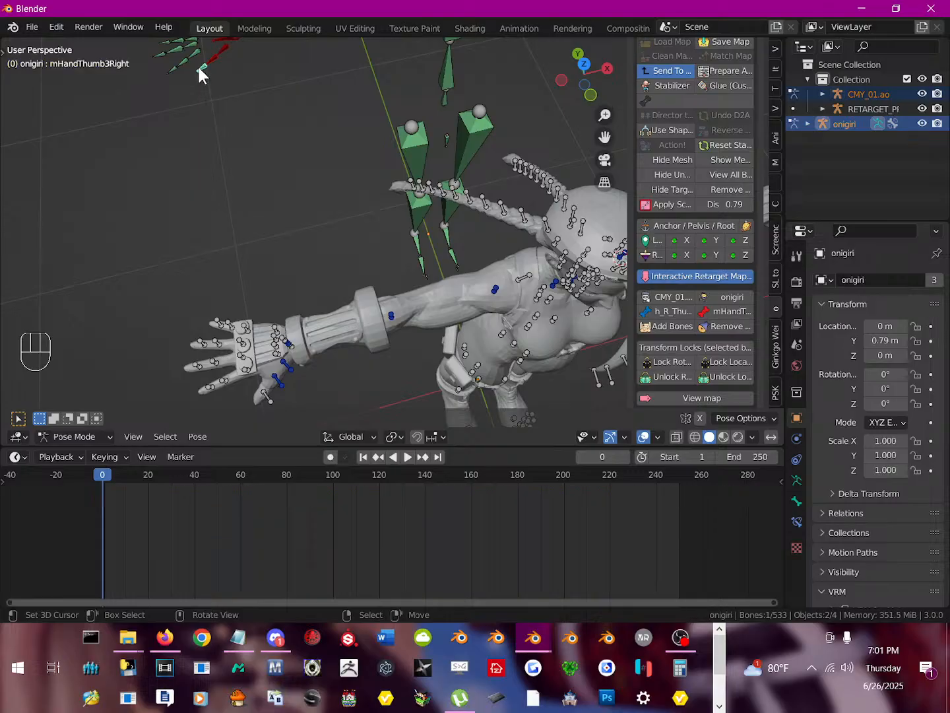
{"action": "left_click", "coordinate": [660, 326]}
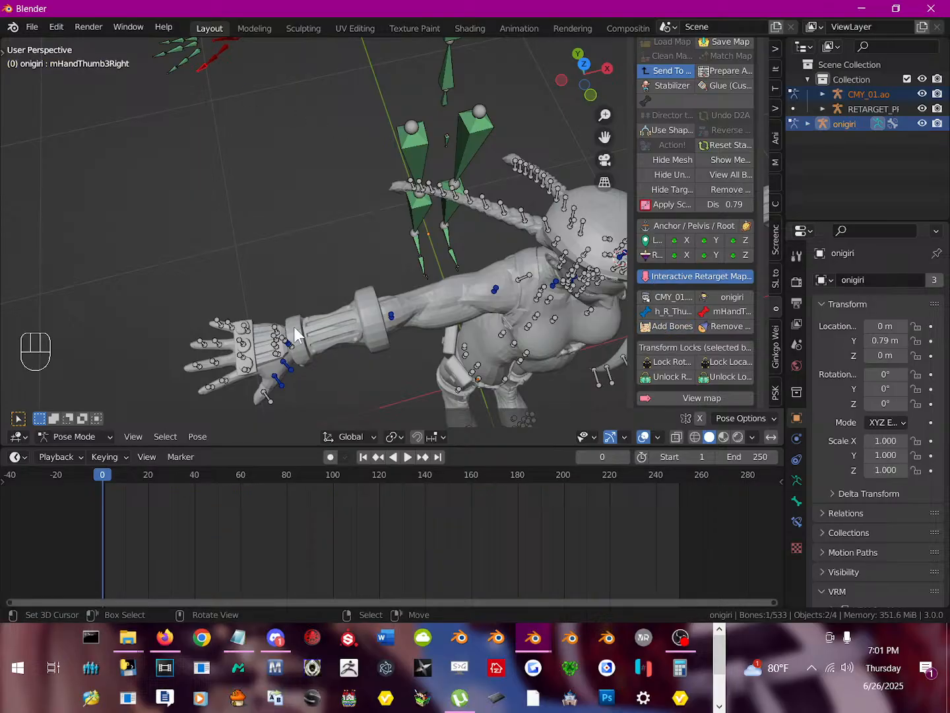
Map the source right index finger bones, starting from h_R_Index2Helper, joint by joint to onigiri's mHandIndex1Right, mHandIndex2Right and mHandIndex3Right.
{"action": "left_click", "coordinate": [241, 366]}
{"action": "middle_click_drag", "start_coordinate": [213, 71], "coordinate": [226, 87]}
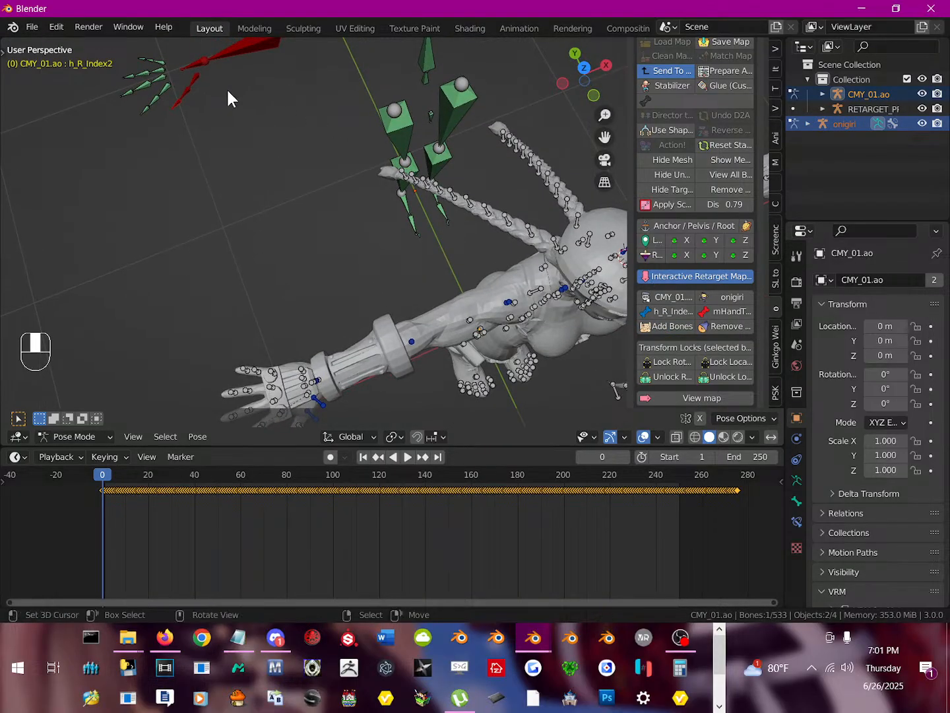
{"action": "left_click", "coordinate": [164, 91]}
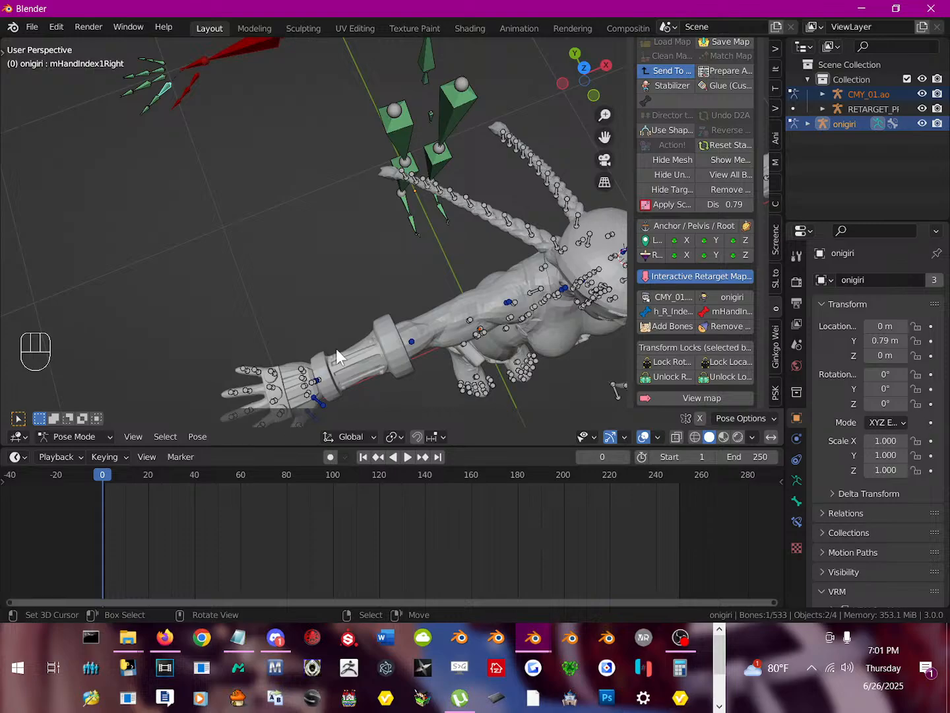
{"action": "middle_click_drag", "start_coordinate": [360, 315], "coordinate": [410, 282], "text": "shift"}
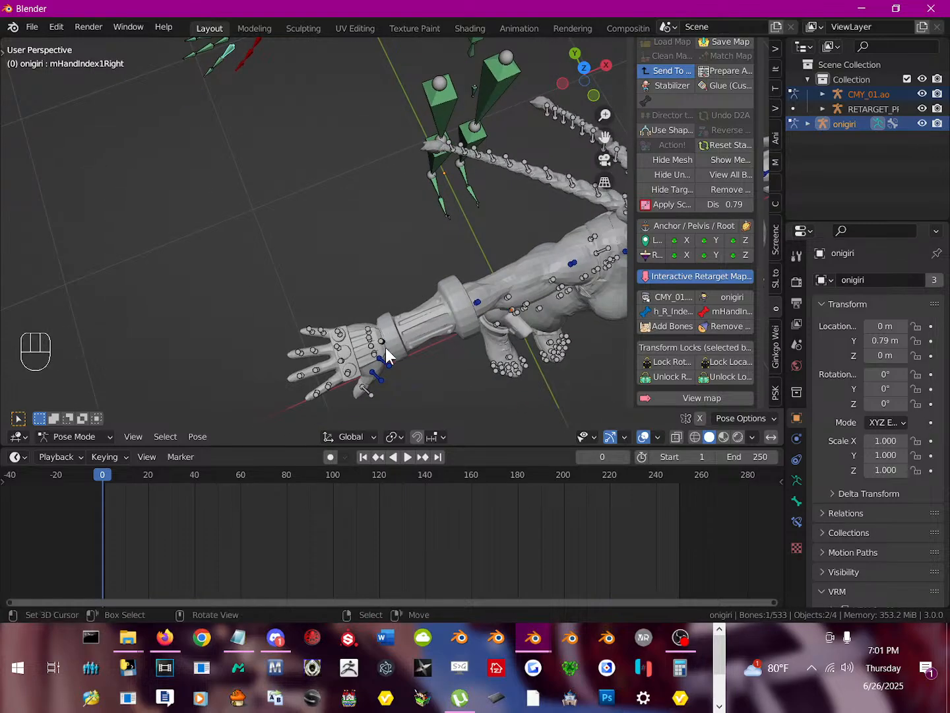
{"action": "left_click", "coordinate": [348, 376]}
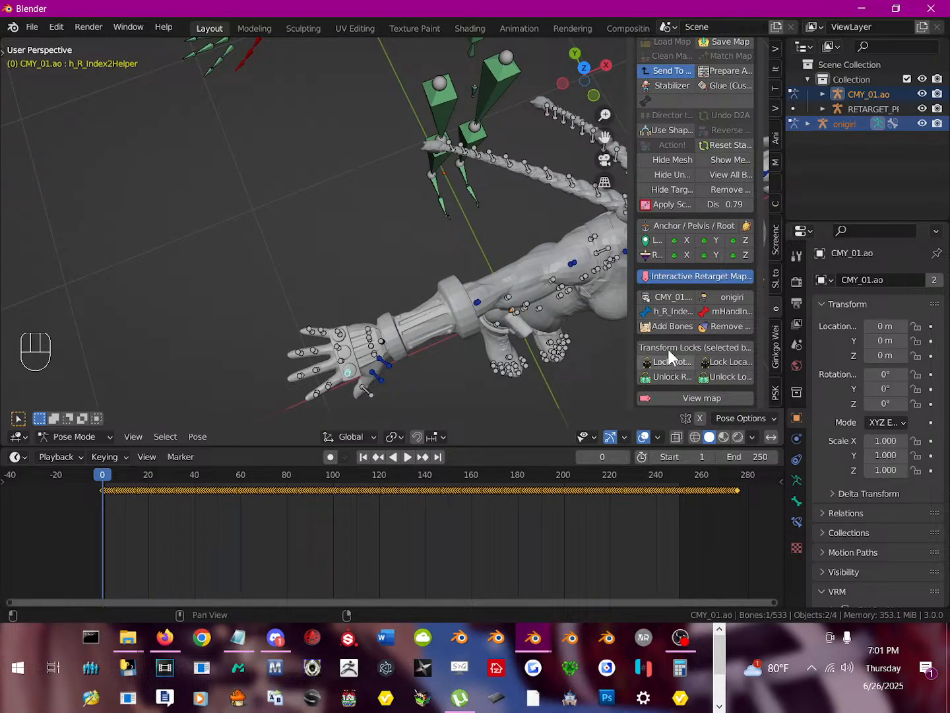
{"action": "left_click", "coordinate": [328, 386]}
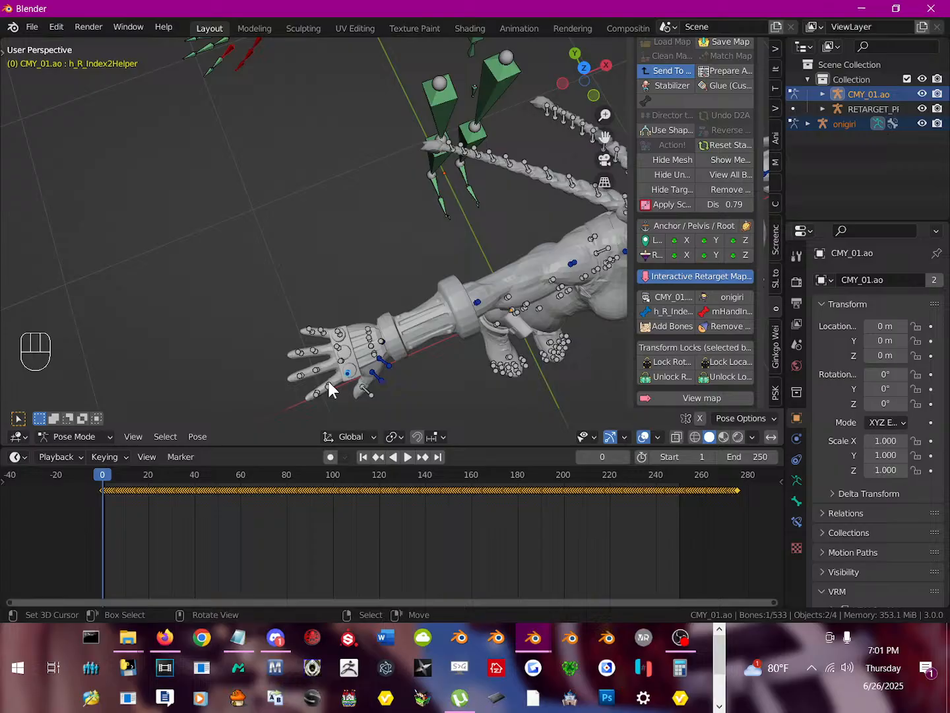
{"action": "left_click", "coordinate": [220, 67]}
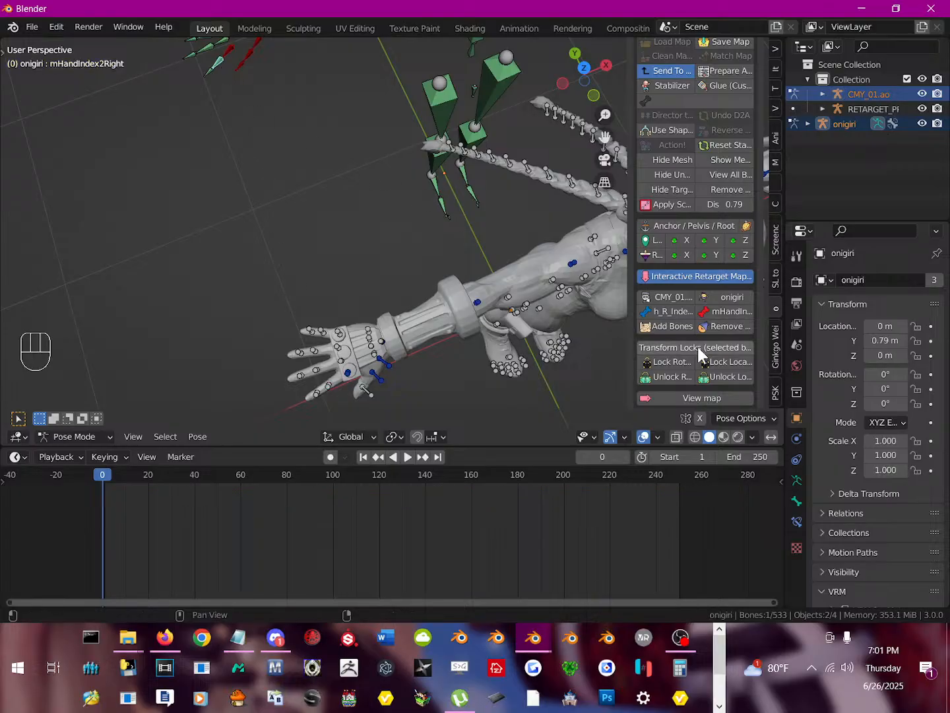
{"action": "left_click", "coordinate": [659, 326]}
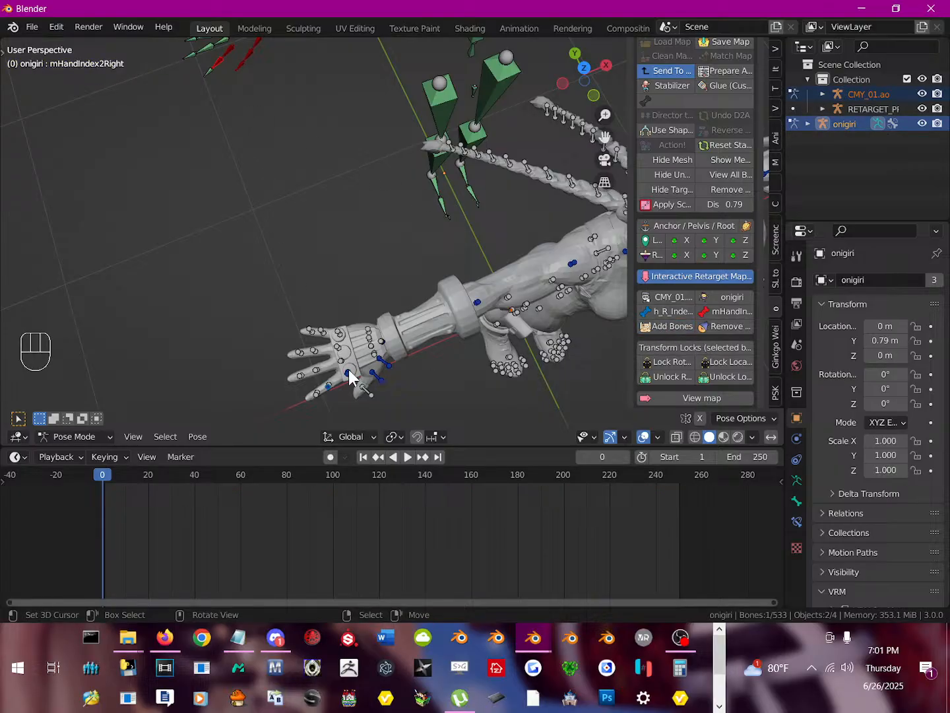
{"action": "left_click", "coordinate": [315, 394]}
{"action": "left_click", "coordinate": [208, 69]}
{"action": "left_click", "coordinate": [671, 326]}
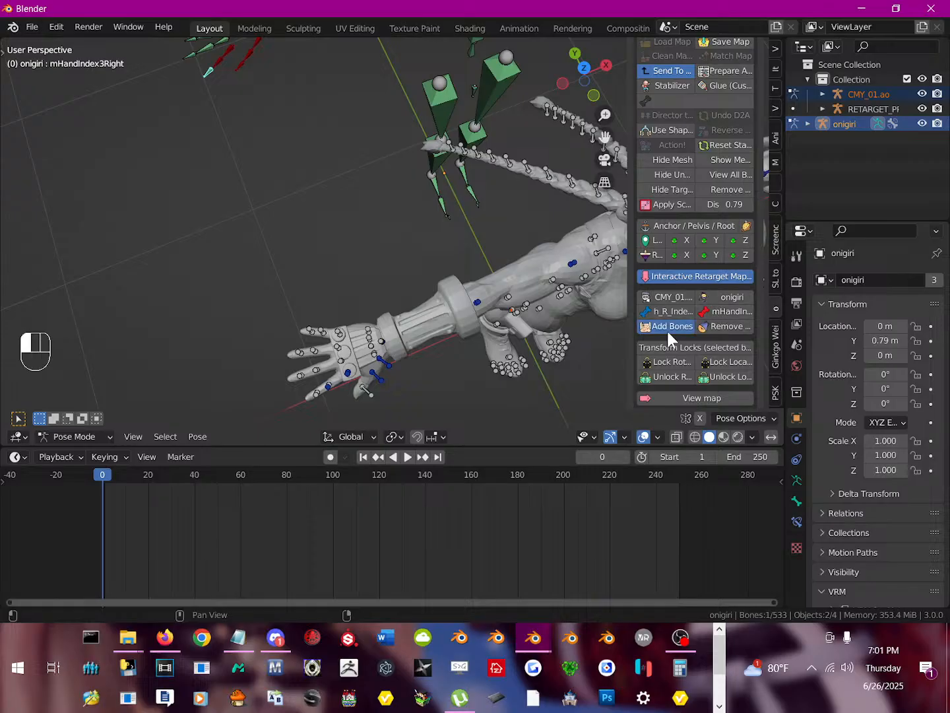
{"action": "middle_click_drag", "start_coordinate": [399, 286], "coordinate": [380, 234], "text": "shift"}
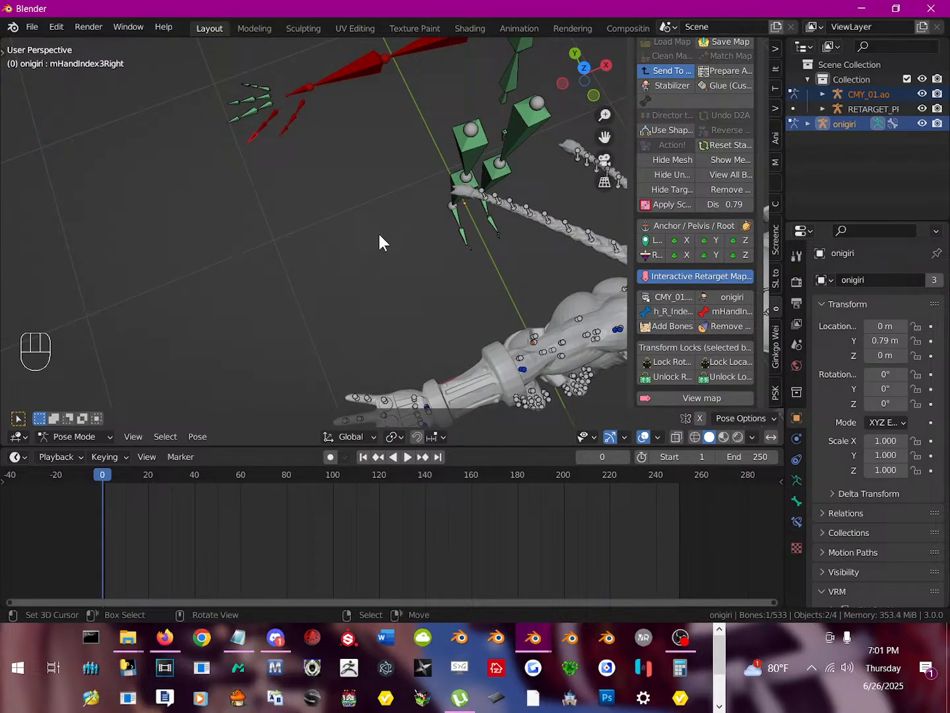
Map the source right middle finger bones, from h_R_Middle2Helper to h_R_Middle4Helper, joint by joint to onigiri's mHandMiddle1Right, mHandMiddle2Right and mHandMiddle3Right.
{"action": "right_click", "coordinate": [272, 105]}
{"action": "scroll", "coordinate": [416, 328], "scroll_direction": "down", "scroll_amount": 1}
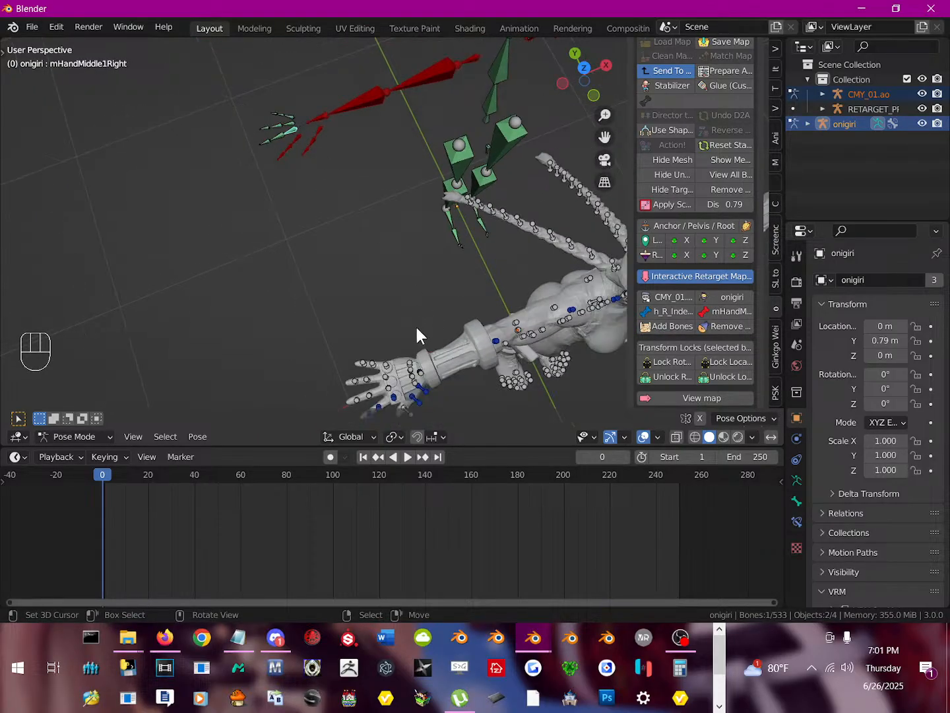
{"action": "left_click", "coordinate": [388, 394]}
{"action": "left_click", "coordinate": [389, 394]}
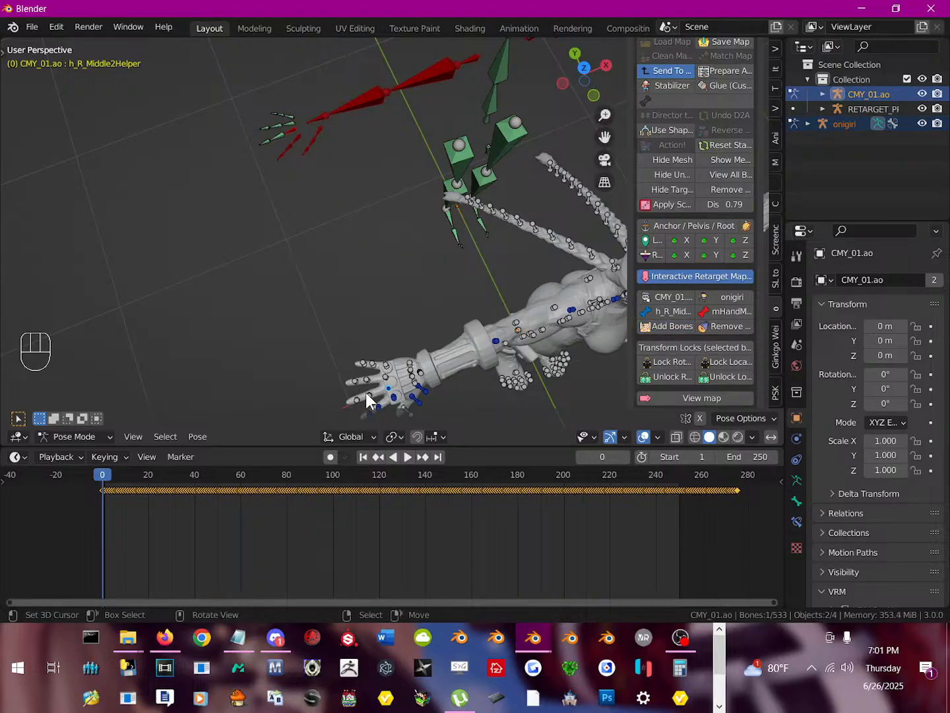
{"action": "left_click", "coordinate": [283, 131]}
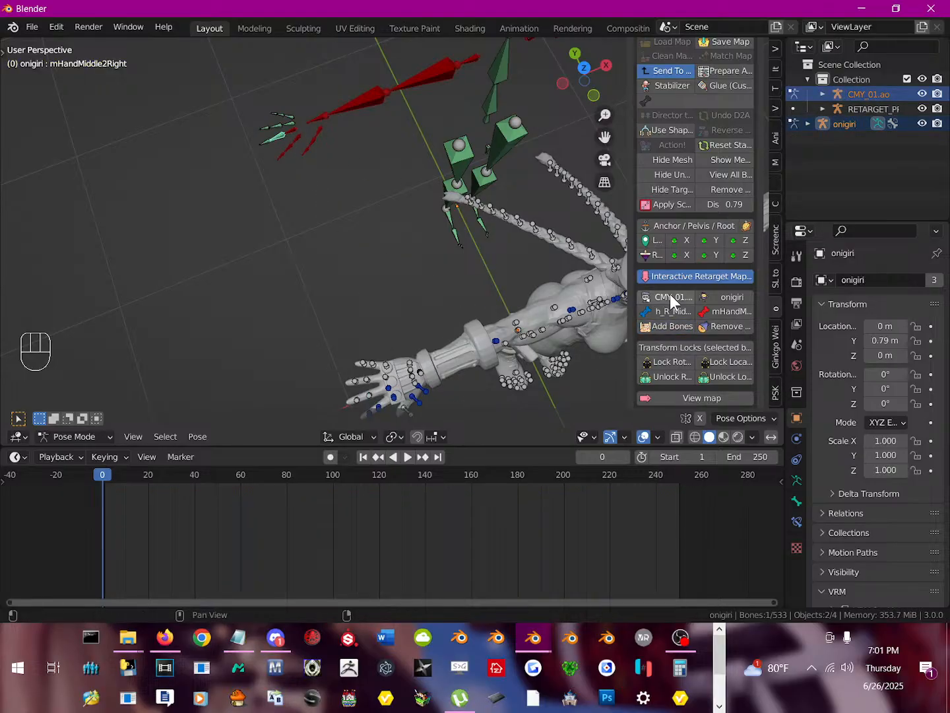
{"action": "left_click", "coordinate": [355, 401]}
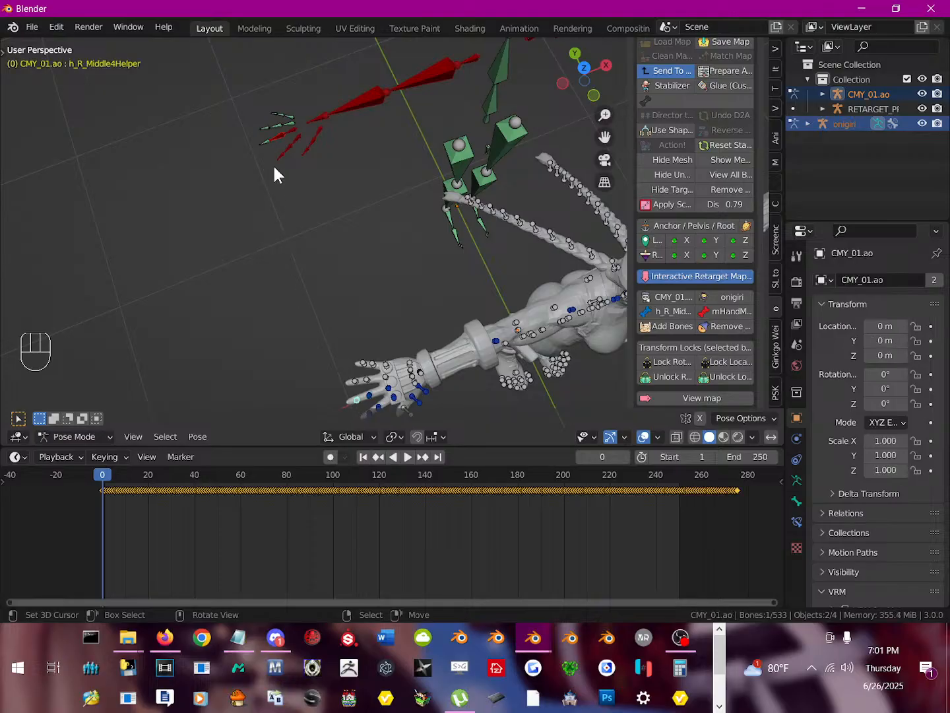
{"action": "left_click", "coordinate": [262, 142]}
{"action": "left_click", "coordinate": [643, 326]}
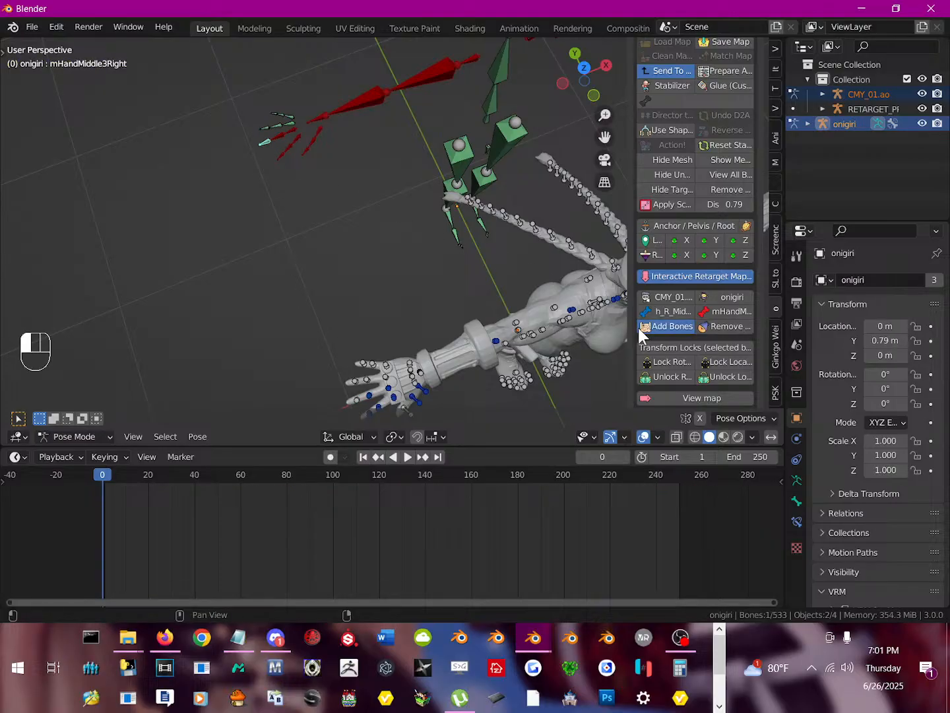
Map h_R_Ring2Helper to onigiri's first right ring finger bone.
{"action": "left_click", "coordinate": [287, 135]}
{"action": "left_click", "coordinate": [387, 389]}
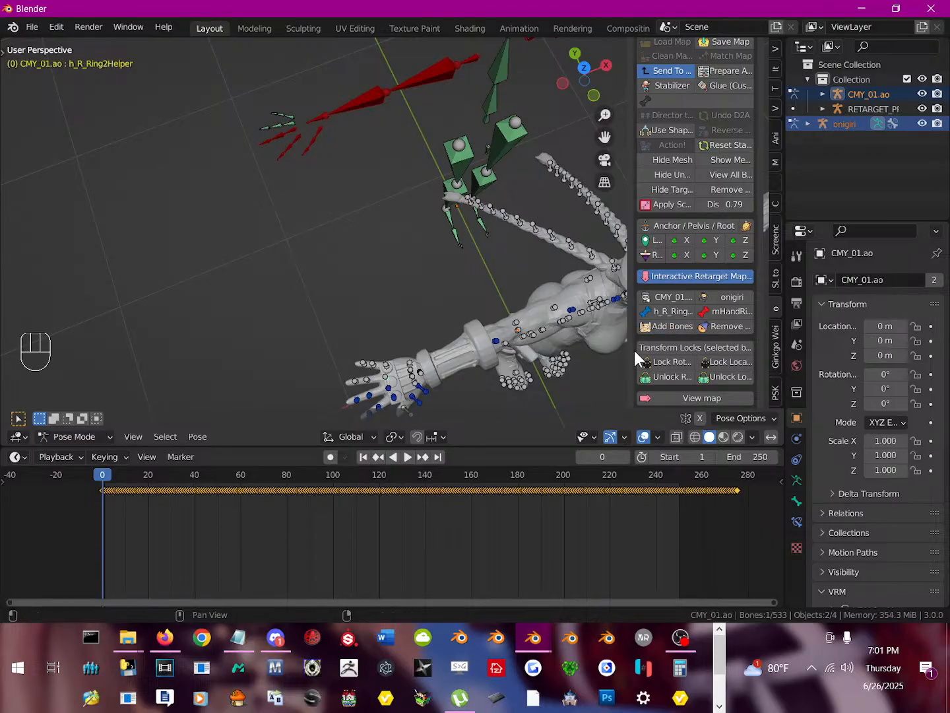
{"action": "left_click", "coordinate": [645, 328]}
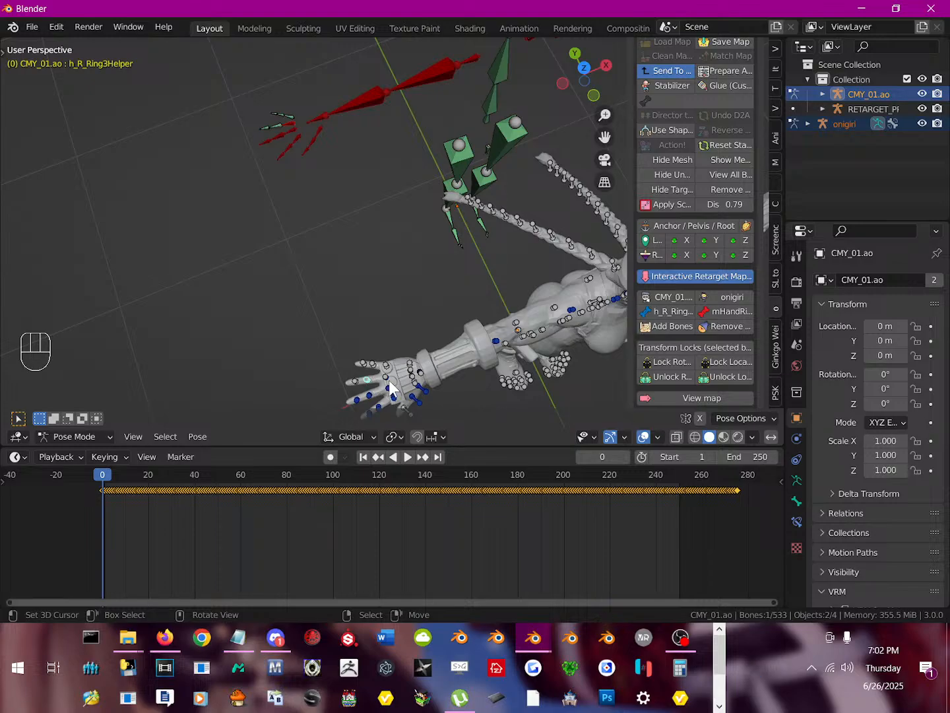
Test-rotate h_R_Ring3Helper, hide it, and test-rotate the h_R_Ring3 bone beneath it.
{"action": "key", "text": "r"}
{"action": "right_click", "coordinate": [329, 355]}
{"action": "key", "text": "h"}
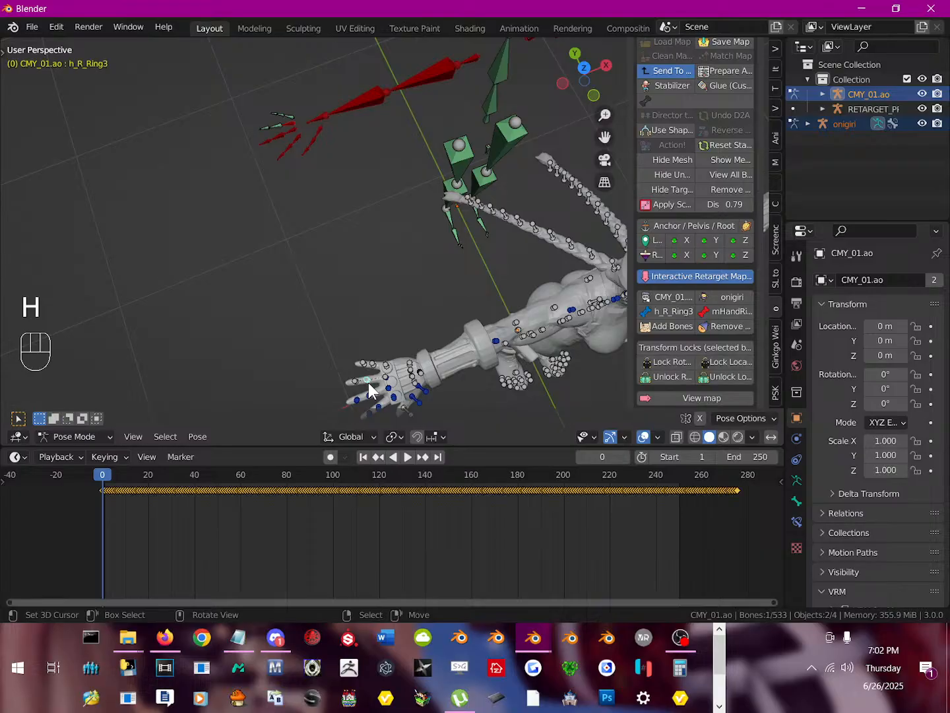
{"action": "key", "text": "r"}
{"action": "right_click", "coordinate": [365, 393]}
Test-rotate h_R_Middle3Helper in the source right middle finger, cancel the rotation and hide the bone.
{"action": "left_click", "coordinate": [369, 397]}
{"action": "left_click", "coordinate": [372, 398]}
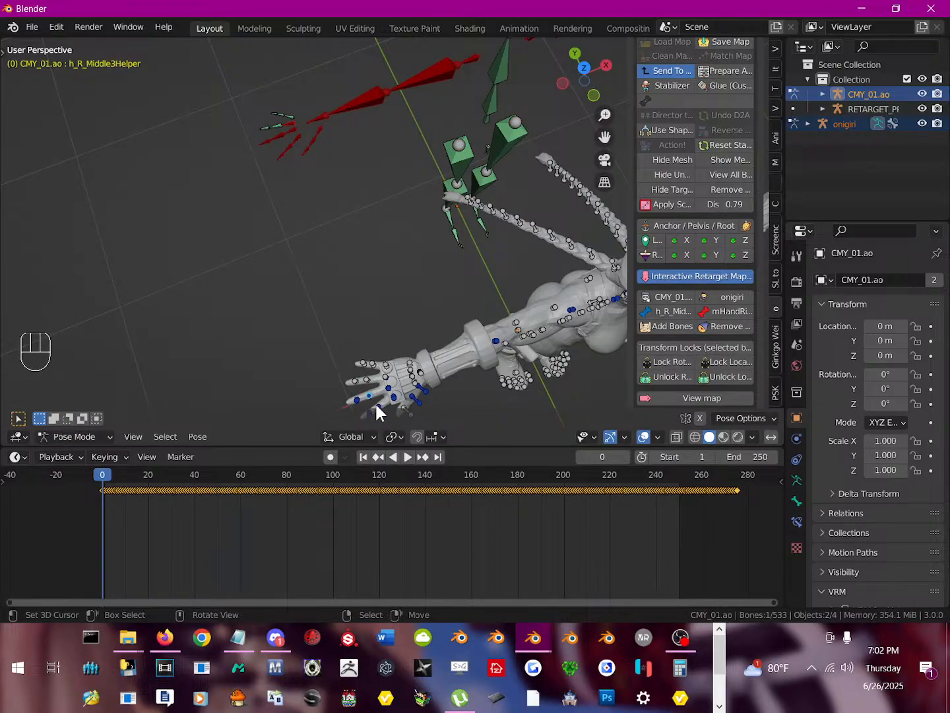
{"action": "key", "text": "r"}
{"action": "right_click", "coordinate": [353, 401]}
{"action": "key", "text": "h"}
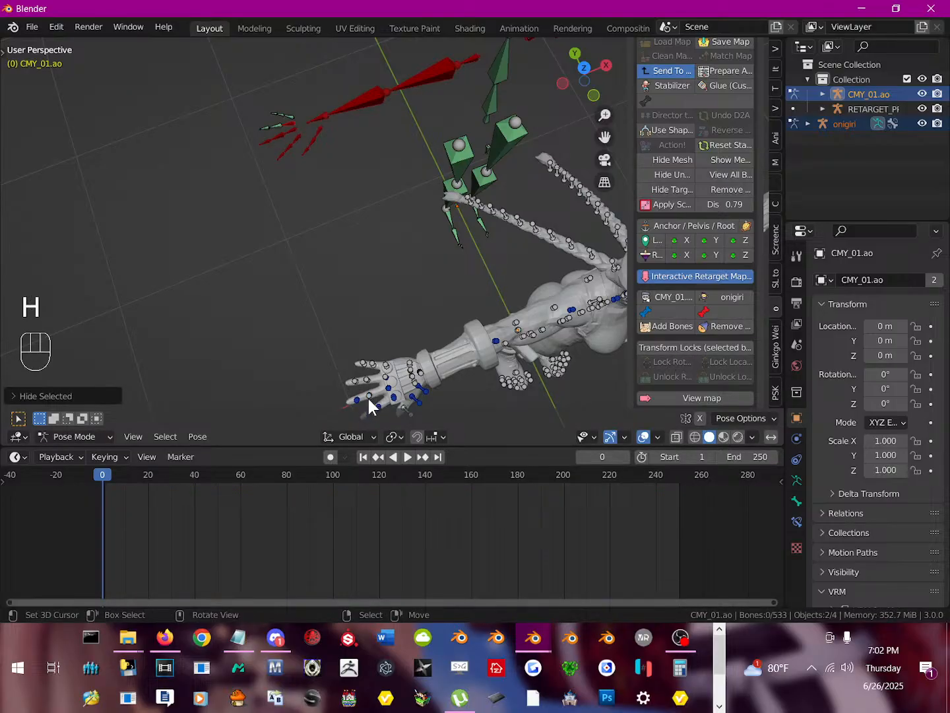
Map h_R_Middle3 to onigiri's mHandMiddle2Right in place of the helper bone.
{"action": "left_click", "coordinate": [369, 398]}
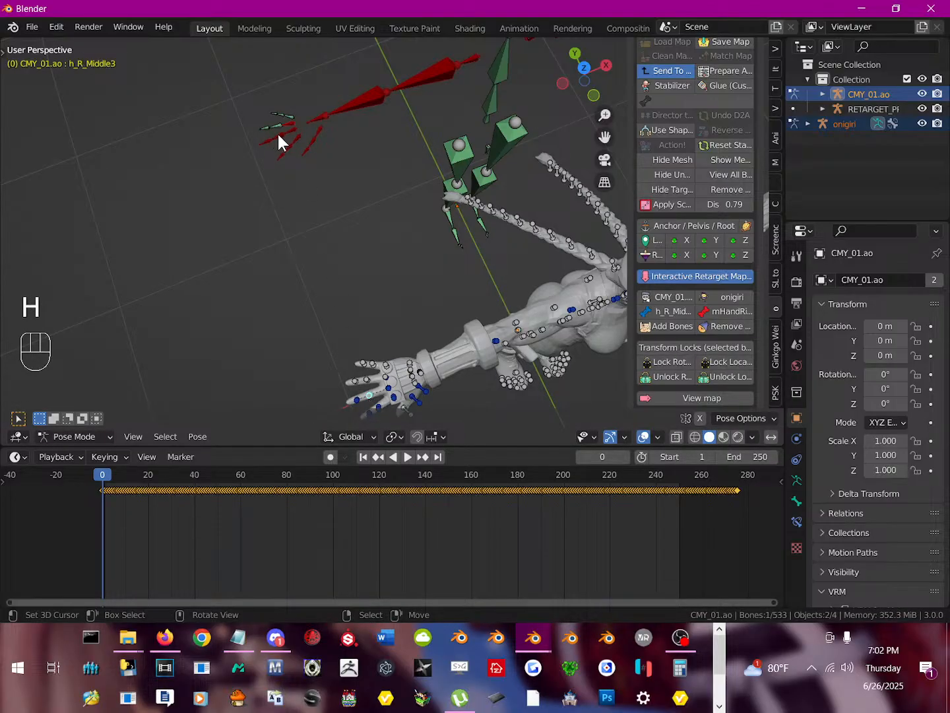
{"action": "left_click", "coordinate": [280, 137]}
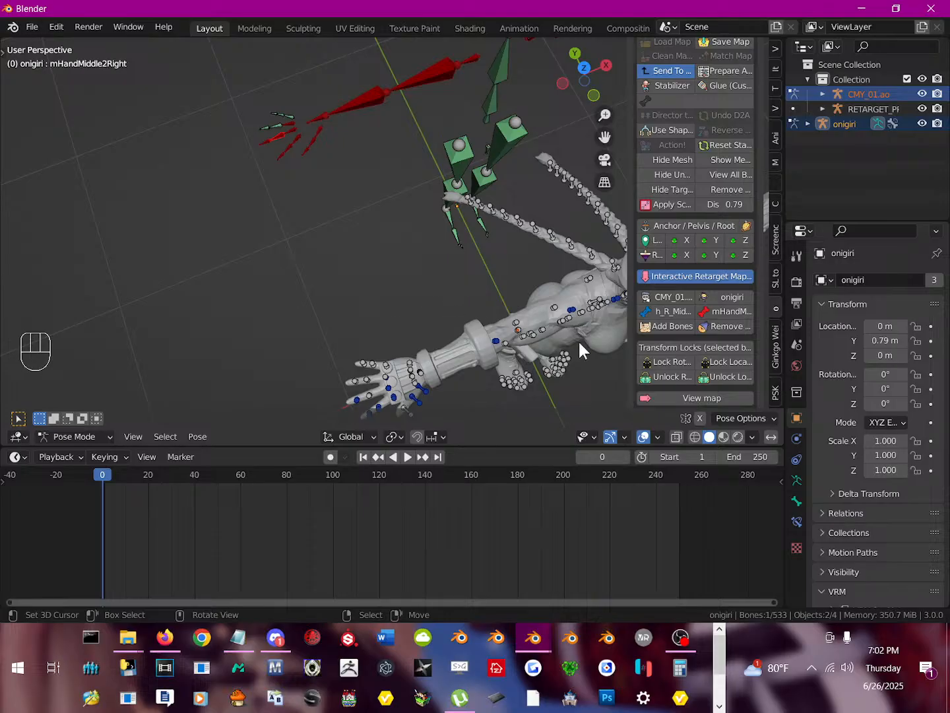
{"action": "left_click", "coordinate": [680, 323]}
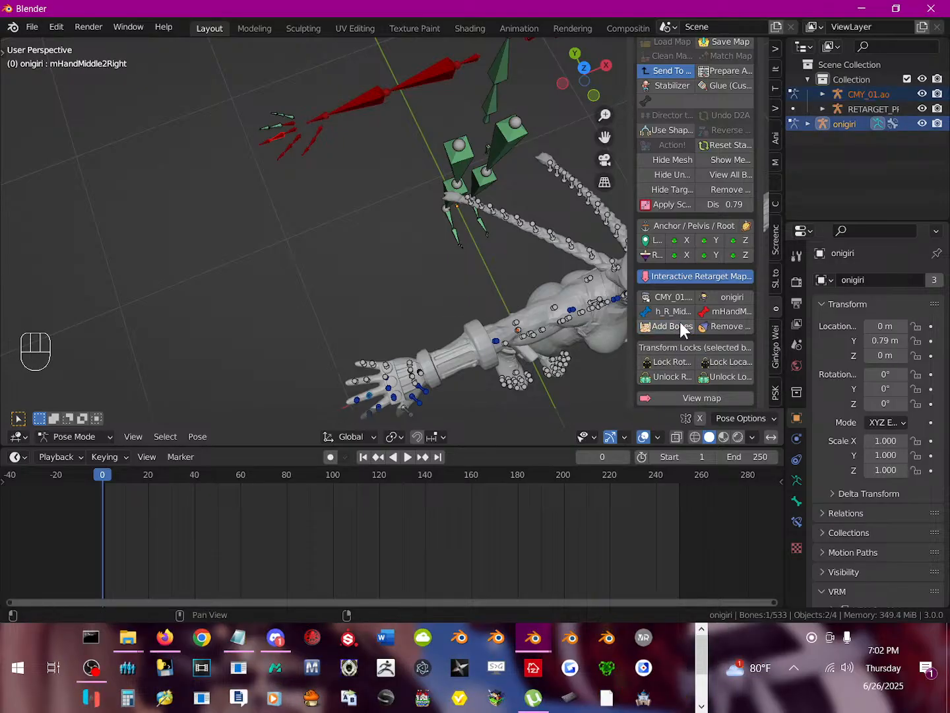
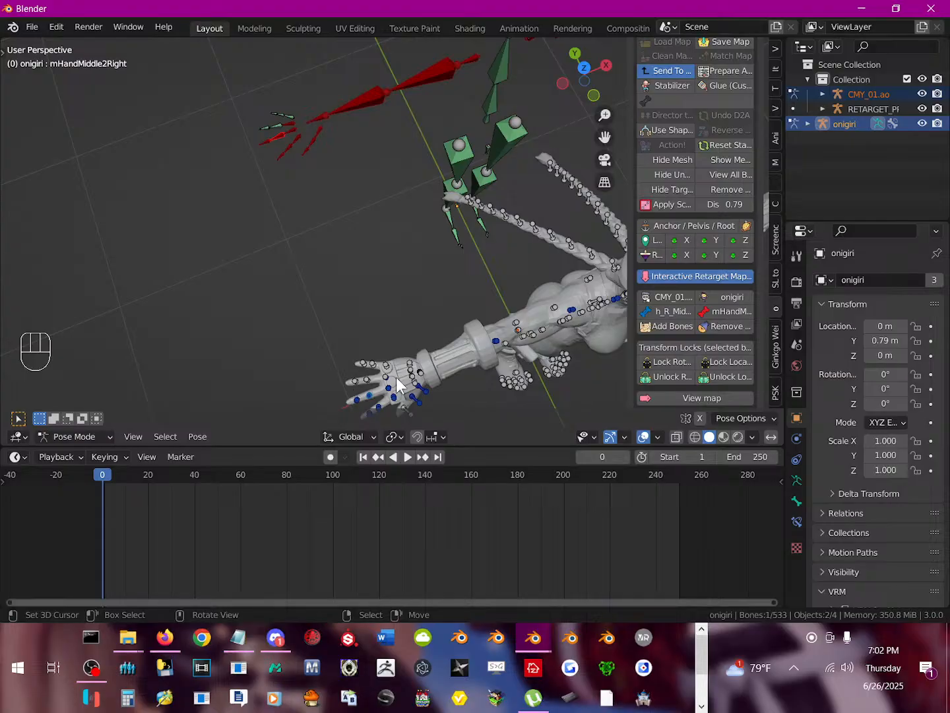
Test-rotate h_R_Index2Helper at the right index knuckle, cancel the rotation and hide the bone.
{"action": "middle_click_drag", "start_coordinate": [396, 383], "coordinate": [422, 257], "text": "shift"}
{"action": "scroll", "coordinate": [467, 160], "scroll_direction": "up", "scroll_amount": 5}
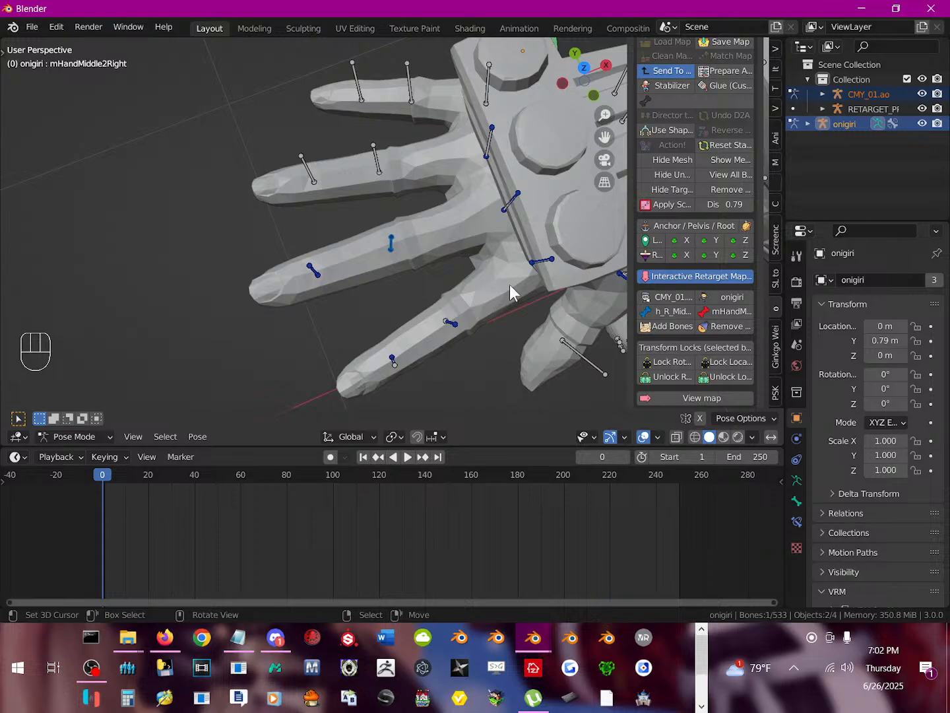
{"action": "left_click", "coordinate": [529, 259]}
{"action": "key", "text": "r"}
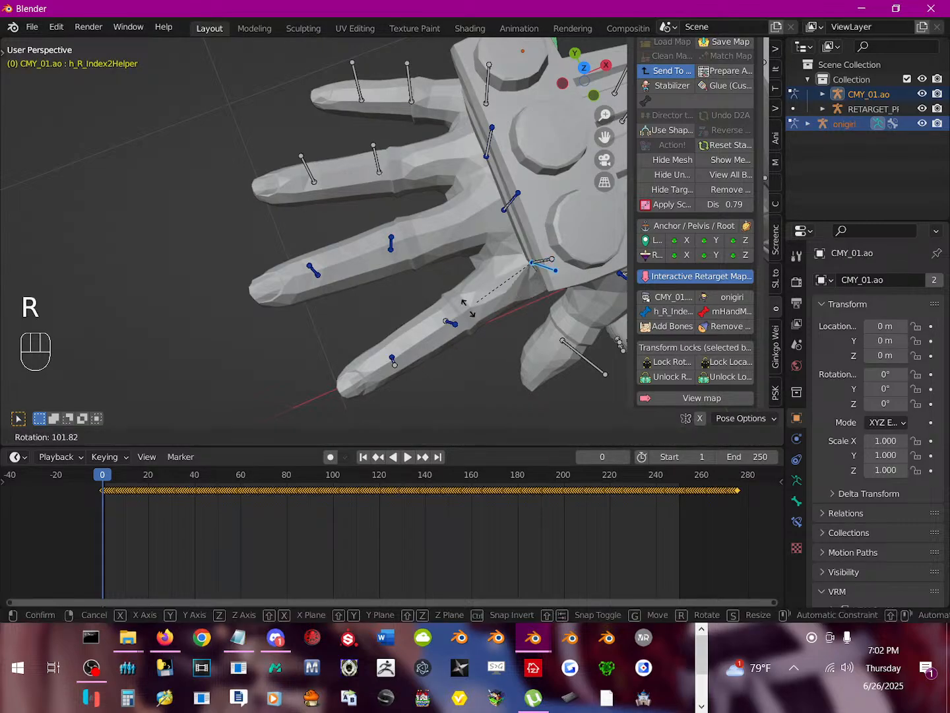
{"action": "right_click", "coordinate": [467, 307]}
{"action": "key", "text": "h"}
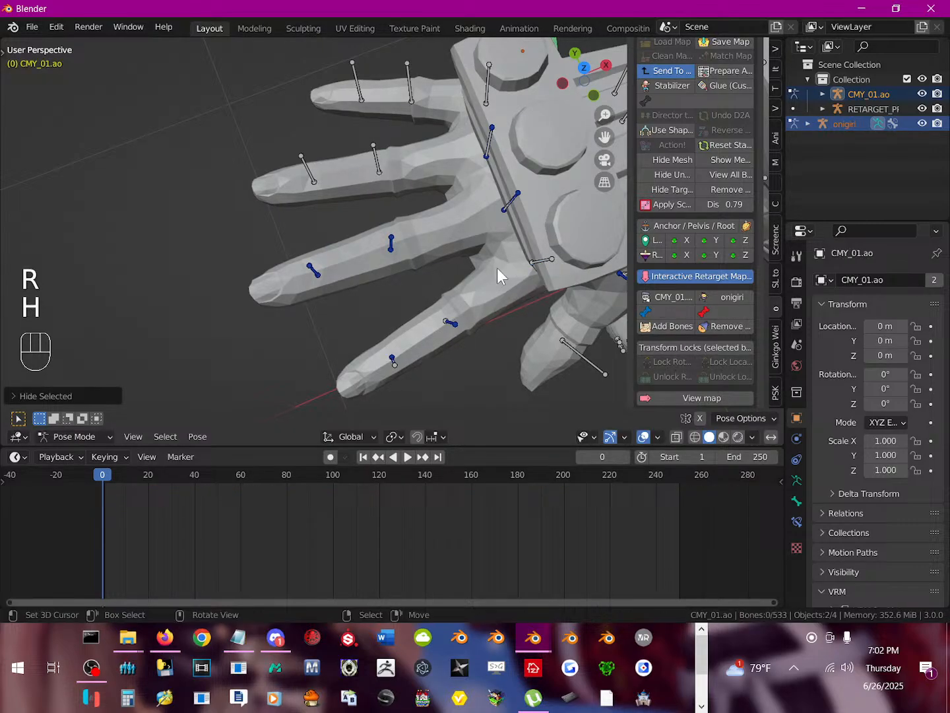
Test-rotate the mapped bones at the right index finger's two outer joints, including h_R_Index4Helper, and hide them.
{"action": "left_click", "coordinate": [451, 329]}
{"action": "key", "text": "r"}
{"action": "right_click", "coordinate": [449, 327]}
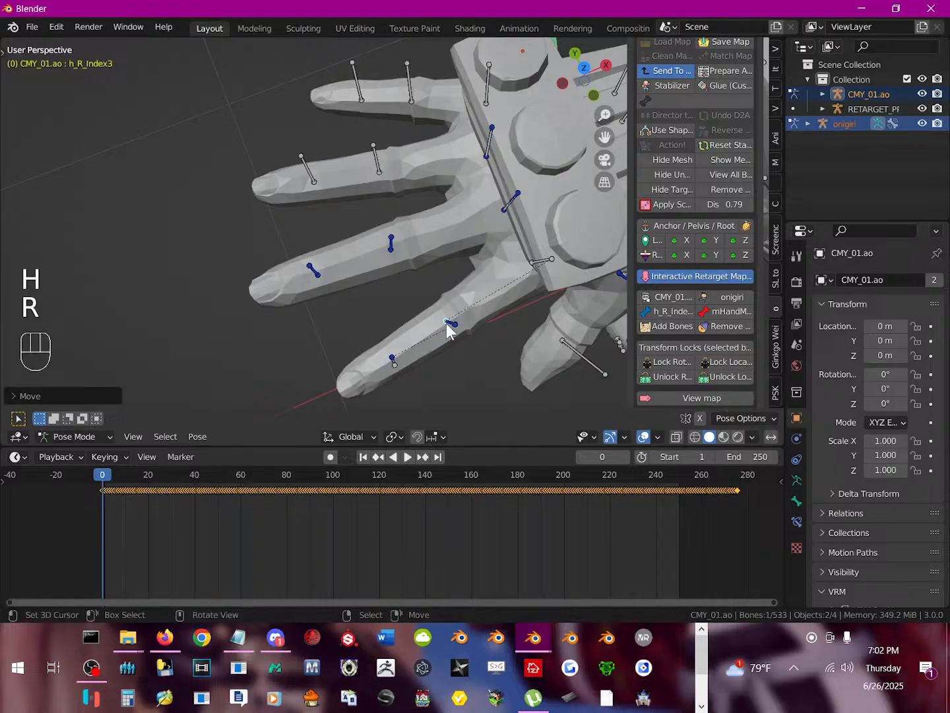
{"action": "key", "text": "h"}
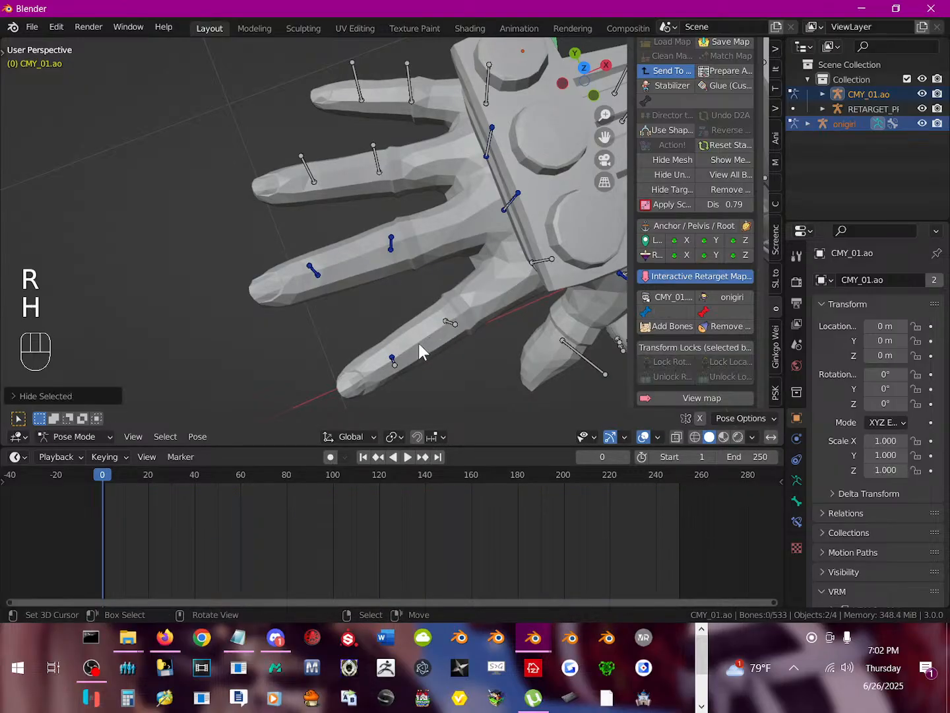
{"action": "left_click", "coordinate": [396, 359]}
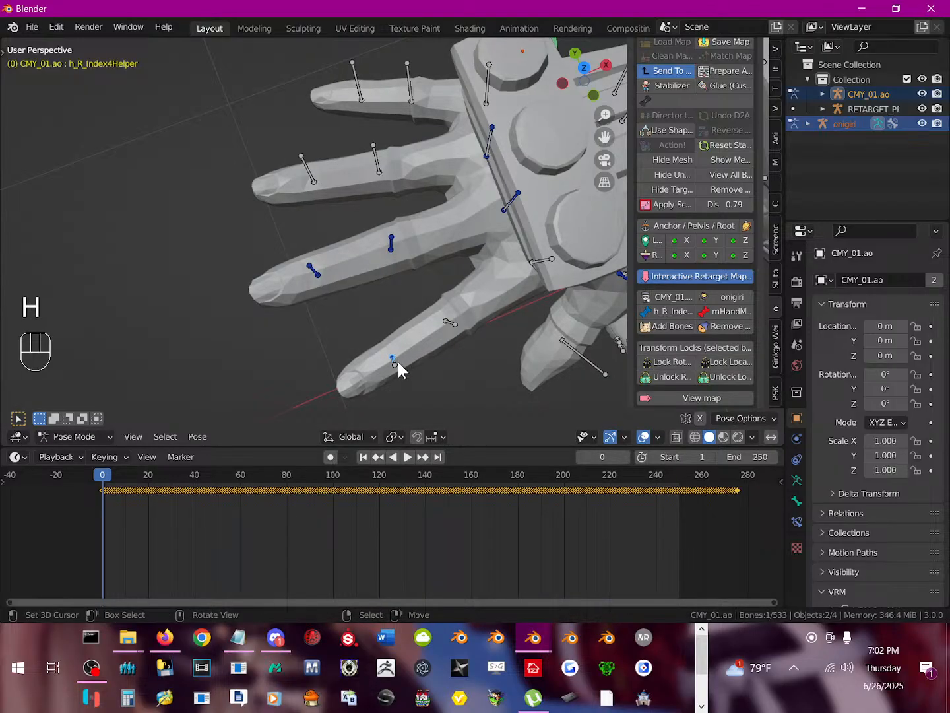
{"action": "key", "text": "r"}
{"action": "right_click", "coordinate": [401, 371]}
{"action": "key", "text": "h"}
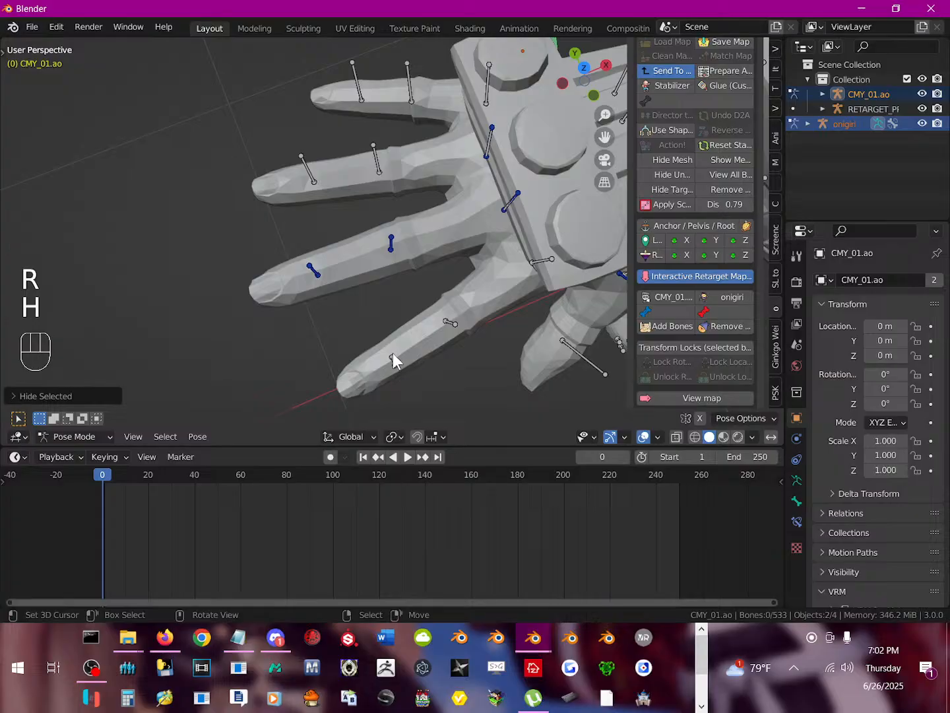
Hide h_R_Middle2Helper at the right middle knuckle and test-rotate the h_R_Middle2 bone beneath it.
{"action": "left_click", "coordinate": [512, 205]}
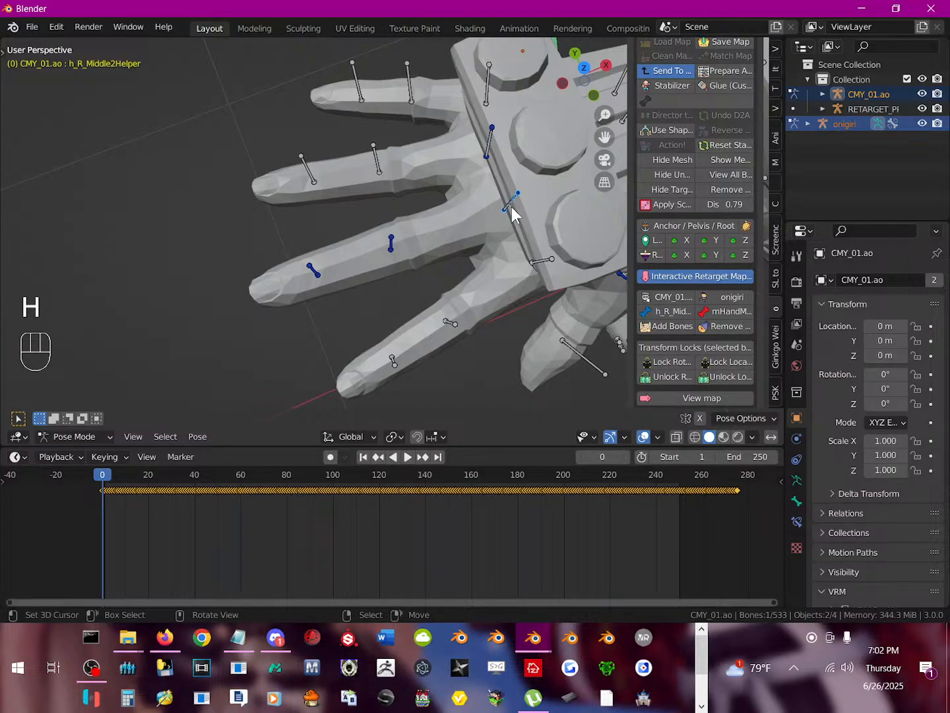
{"action": "key", "text": "g"}
{"action": "right_click", "coordinate": [519, 227]}
{"action": "key", "text": "h"}
{"action": "key", "text": "alt+h"}
{"action": "key", "text": "r"}
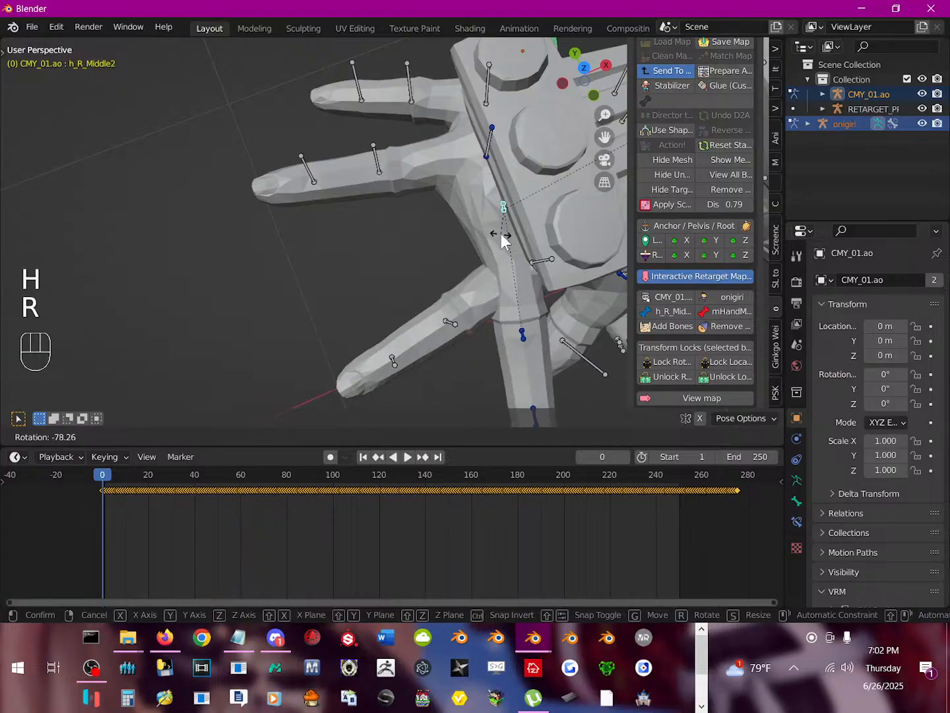
Test-rotate h_R_Middle3 and h_R_Middle4Helper in the right middle finger, and hide h_R_Middle4Helper.
{"action": "key", "text": "r"}
{"action": "left_click", "coordinate": [414, 223]}
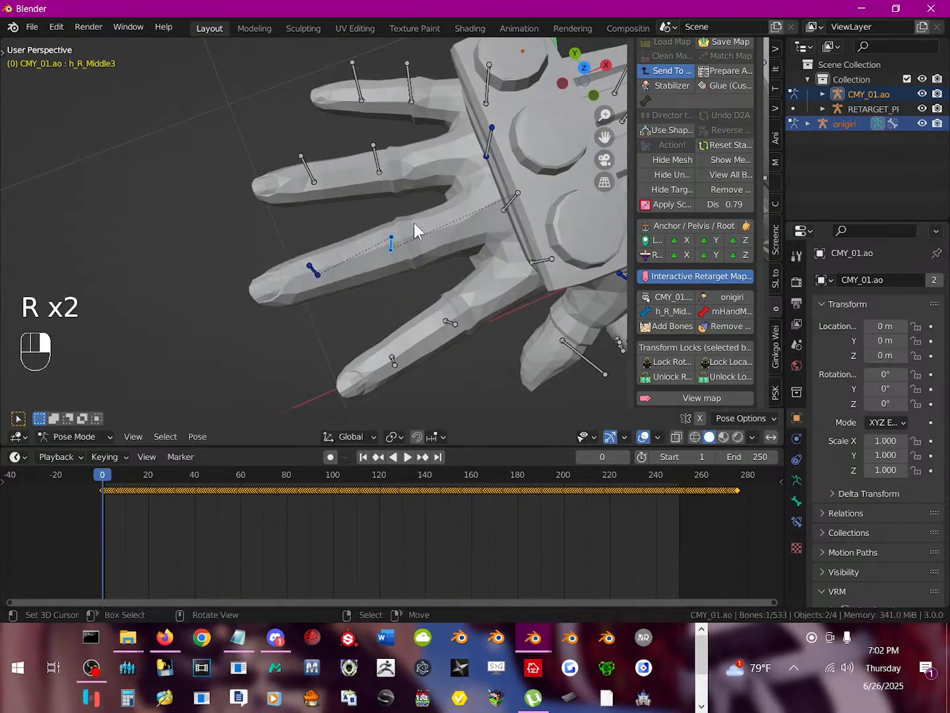
{"action": "left_click", "coordinate": [313, 265]}
{"action": "key", "text": "r"}
{"action": "left_click", "coordinate": [325, 286]}
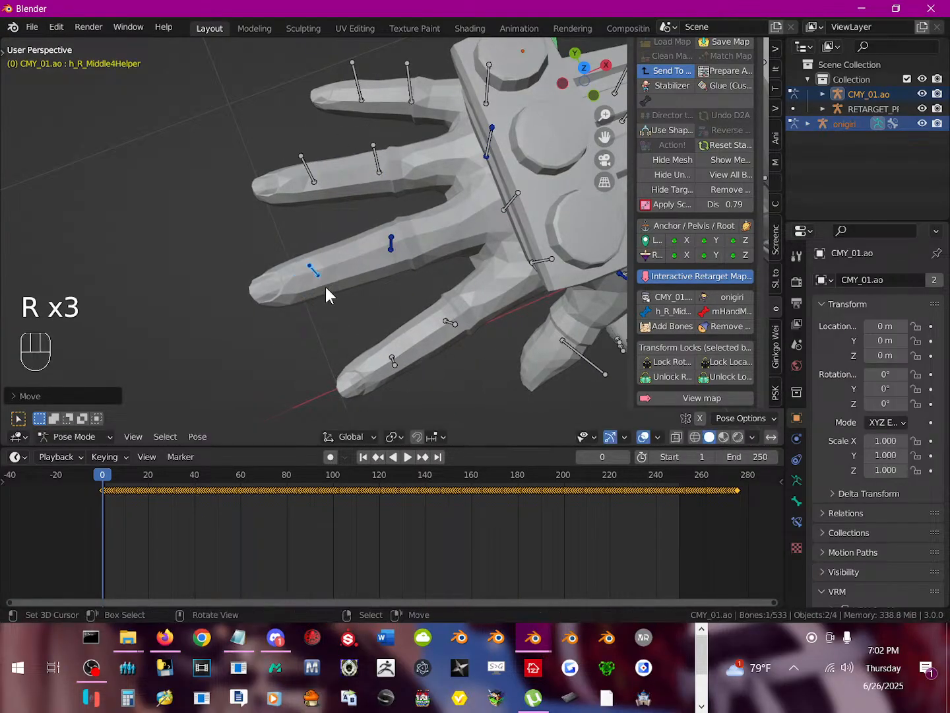
{"action": "key", "text": "h"}
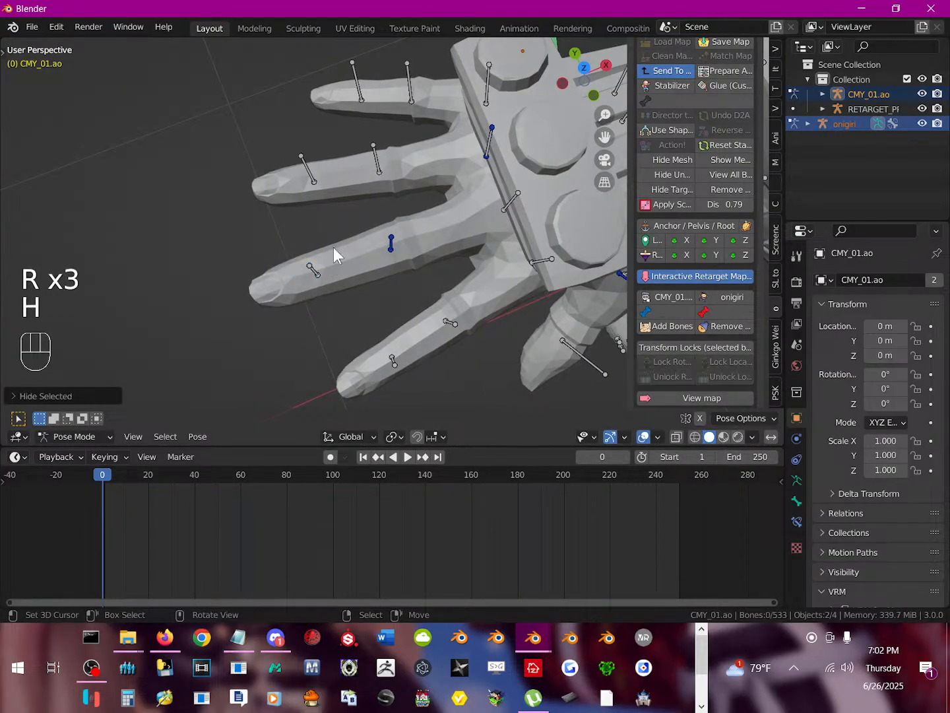
Test-rotate the mapped h_R_Ring2Helper at the right ring knuckle and hide it.
{"action": "left_click", "coordinate": [486, 153]}
{"action": "key", "text": "r"}
{"action": "left_click", "coordinate": [492, 151]}
{"action": "key", "text": "h"}
Test-rotate h_R_Ring3 and h_R_Ring4Helper in the right ring finger, and hide h_R_Ring4Helper.
{"action": "right_click", "coordinate": [372, 159]}
{"action": "key", "text": "r"}
{"action": "right_click", "coordinate": [341, 176]}
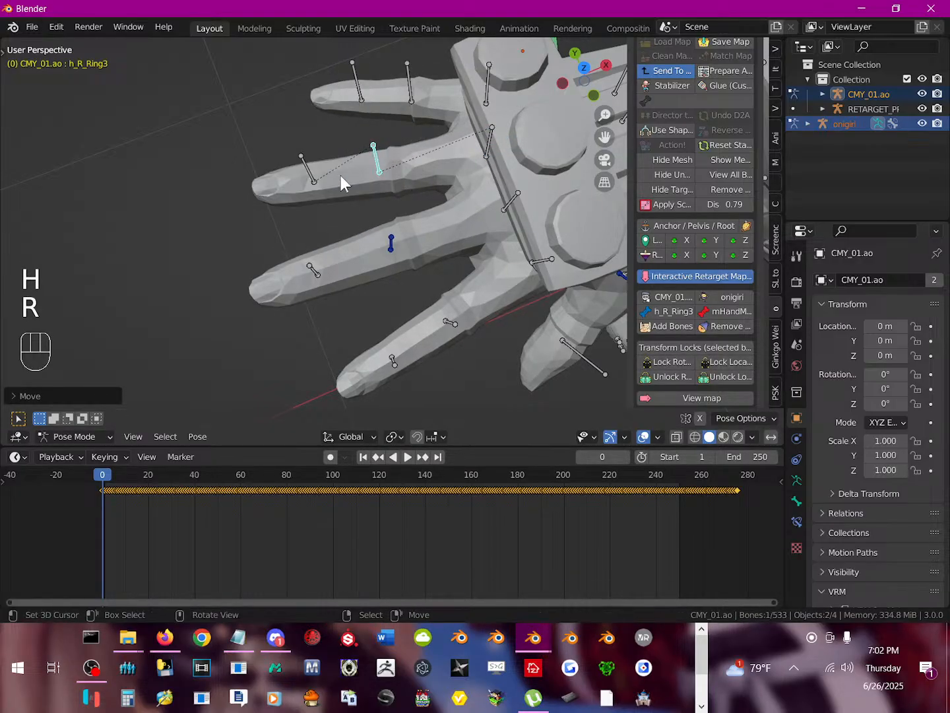
{"action": "right_click", "coordinate": [314, 169]}
{"action": "key", "text": "r"}
{"action": "key", "text": "r"}
{"action": "right_click", "coordinate": [297, 164]}
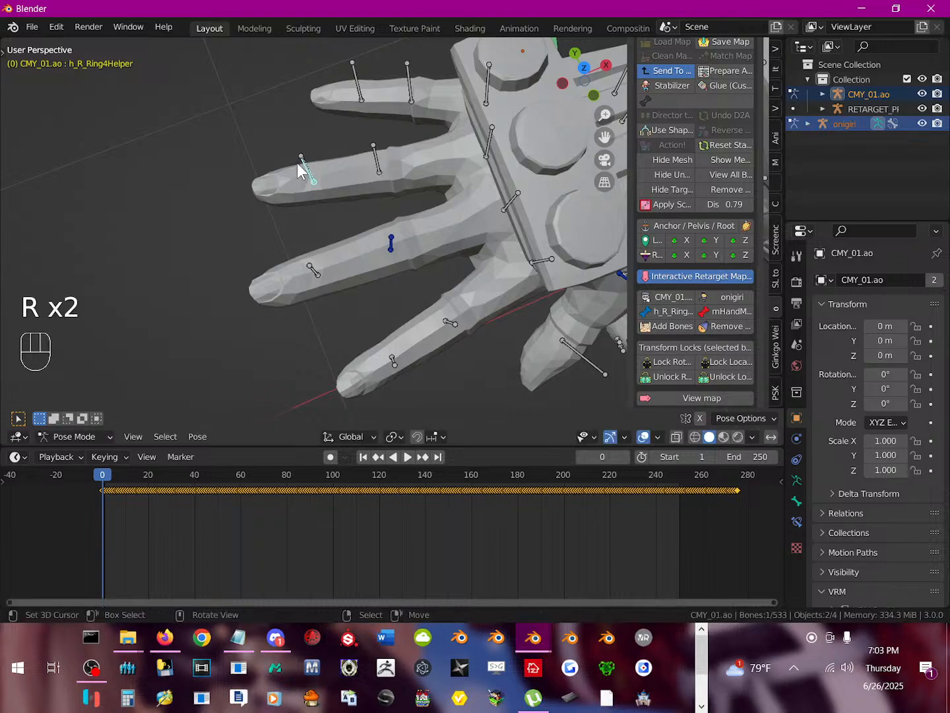
{"action": "key", "text": "h"}
Test-rotate h_R_Pinky2Helper at the right pinky knuckle, hide it, and test-rotate the h_R_Pinky2 bone beneath it.
{"action": "right_click", "coordinate": [486, 92]}
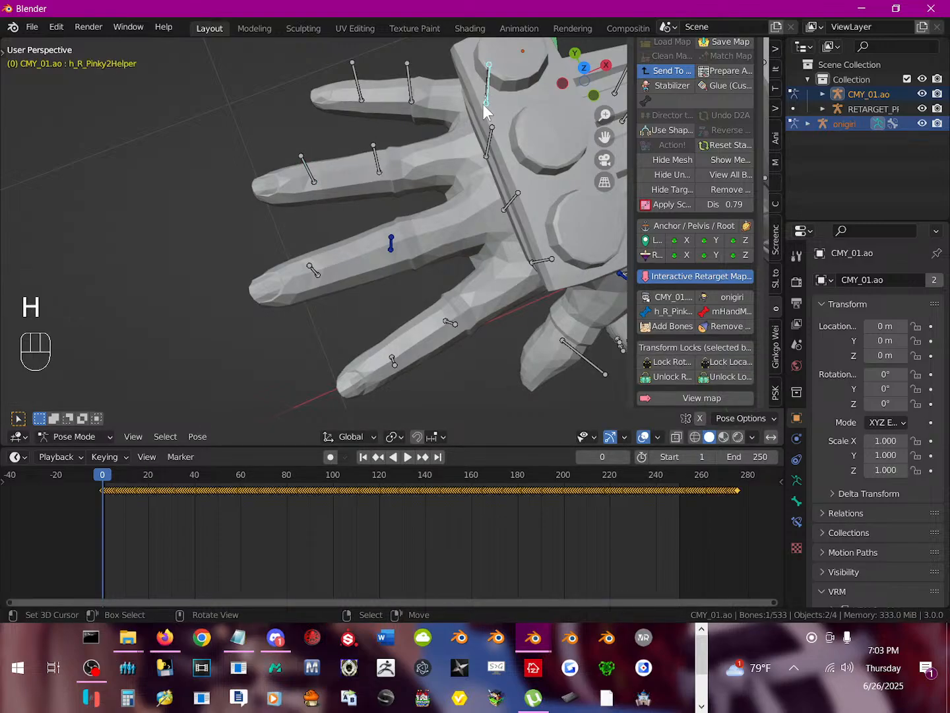
{"action": "key", "text": "t"}
{"action": "key", "text": "t"}
{"action": "key", "text": "r"}
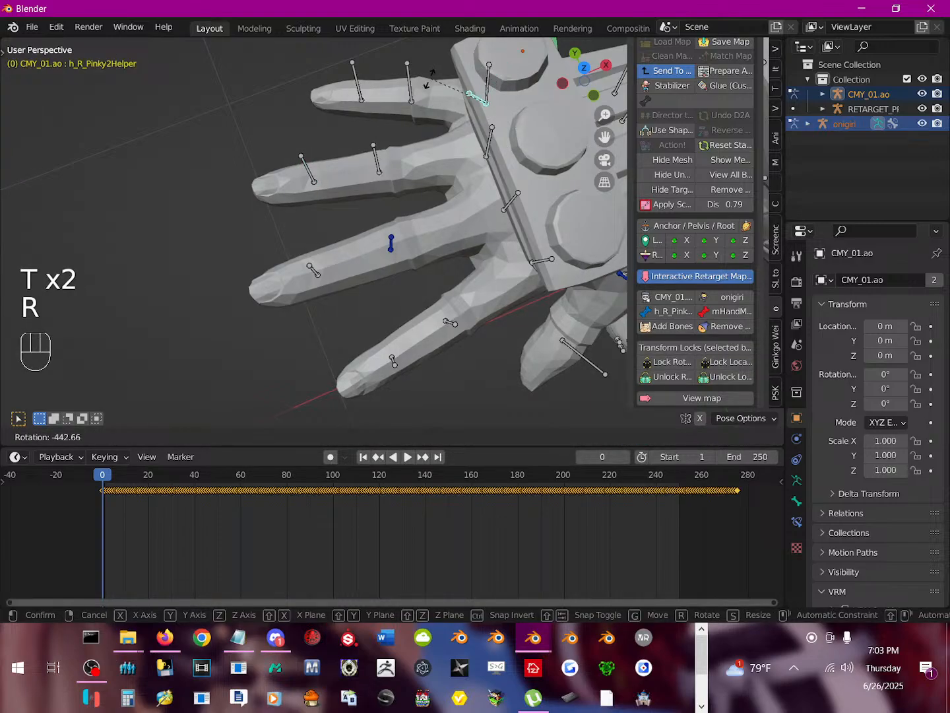
{"action": "right_click", "coordinate": [431, 82]}
{"action": "key", "text": "h"}
{"action": "right_click", "coordinate": [483, 90]}
{"action": "key", "text": "r"}
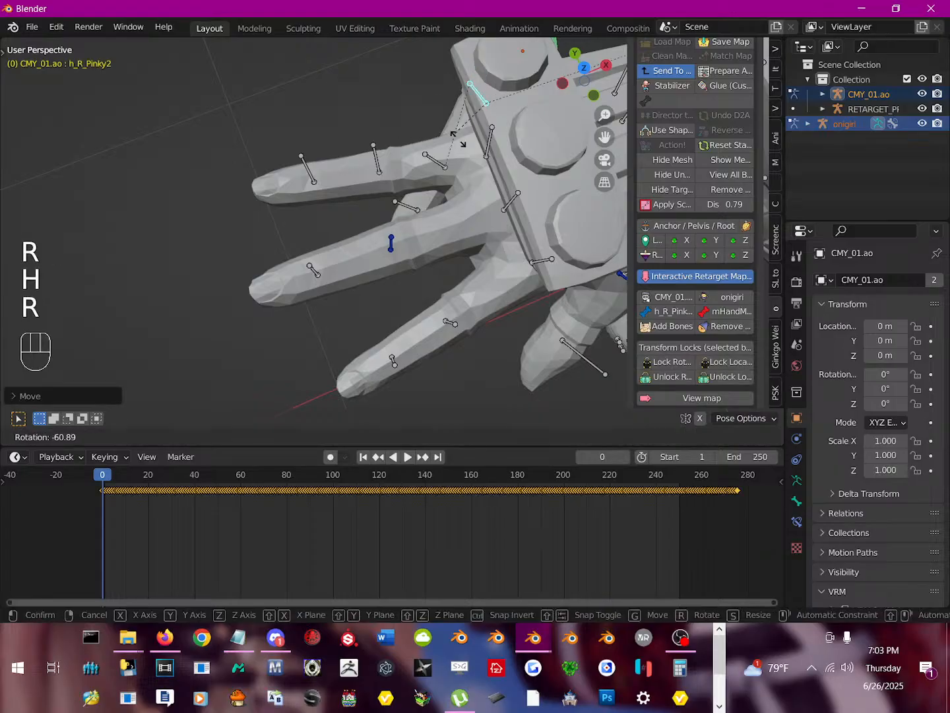
Test-rotate h_R_Pinky3Helper, hide it, and test-rotate the bone beneath it at the right pinky's middle joint.
{"action": "key", "text": "r"}
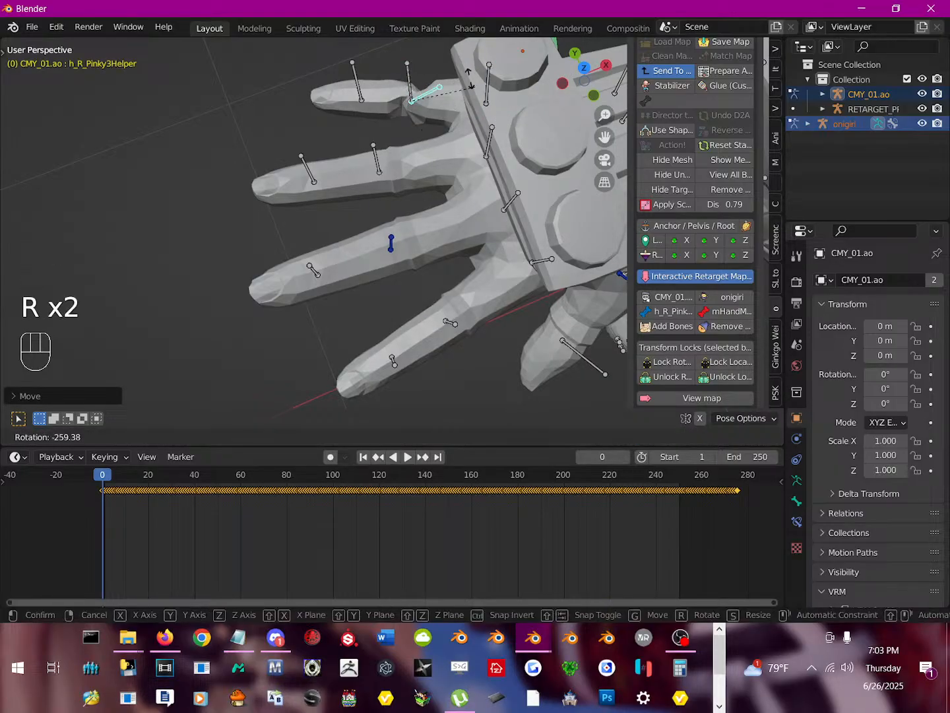
{"action": "right_click", "coordinate": [400, 77]}
{"action": "key", "text": "h"}
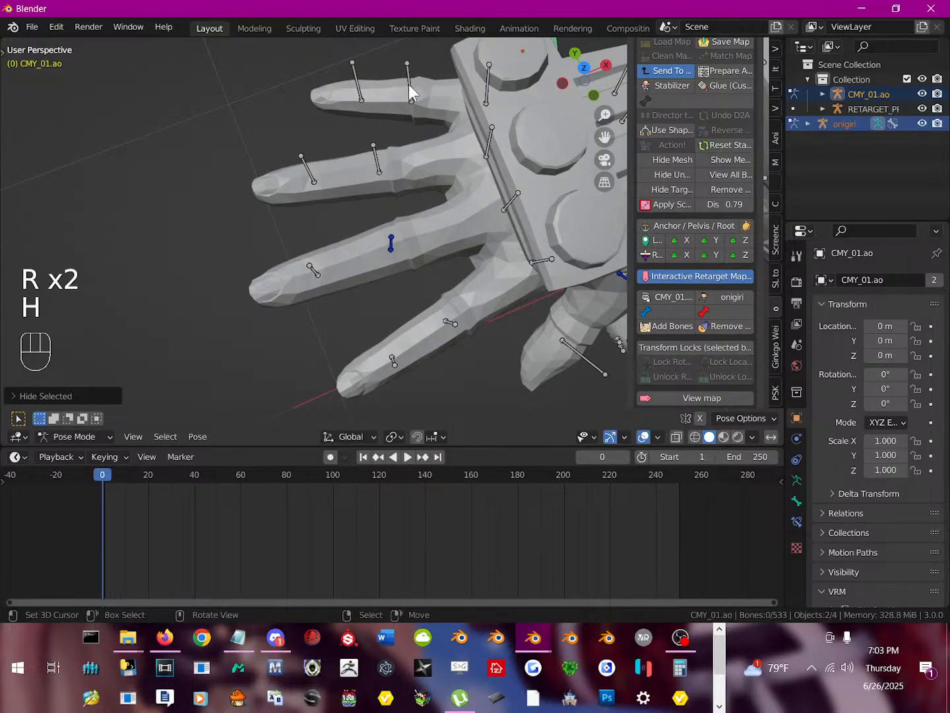
{"action": "right_click", "coordinate": [408, 85]}
{"action": "key", "text": "r"}
{"action": "right_click", "coordinate": [365, 93]}
Test-rotate h_R_Pinky4Helper at the right pinky's outer joint, cancel the rotation and hide the bone.
{"action": "right_click", "coordinate": [362, 92]}
{"action": "key", "text": "r"}
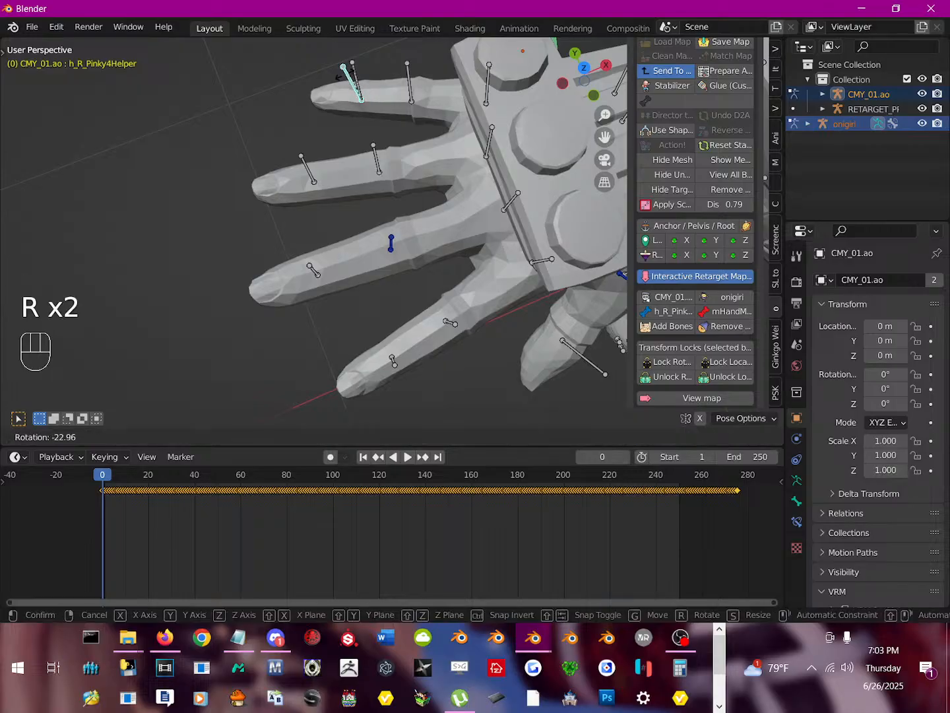
{"action": "right_click", "coordinate": [371, 70]}
{"action": "key", "text": "h"}
{"action": "scroll", "coordinate": [372, 70], "scroll_direction": "down", "scroll_amount": 5}
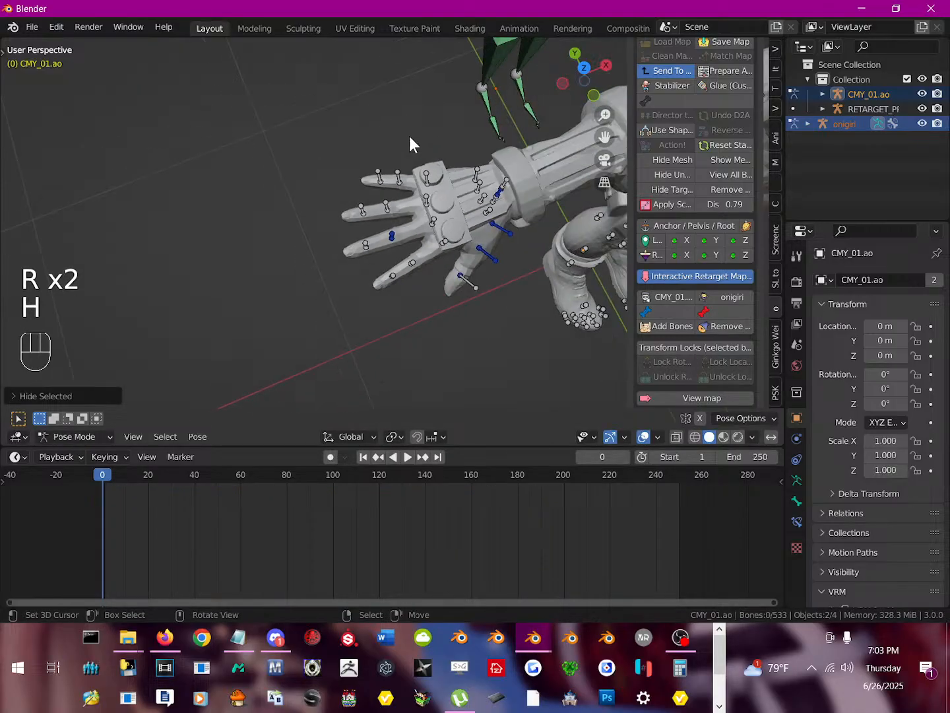
Test-rotate h_R_Index2 and h_R_Middle2 at the right hand's knuckles, cancelling each rotation.
{"action": "middle_click_drag", "start_coordinate": [503, 185], "coordinate": [413, 199], "text": "shift"}
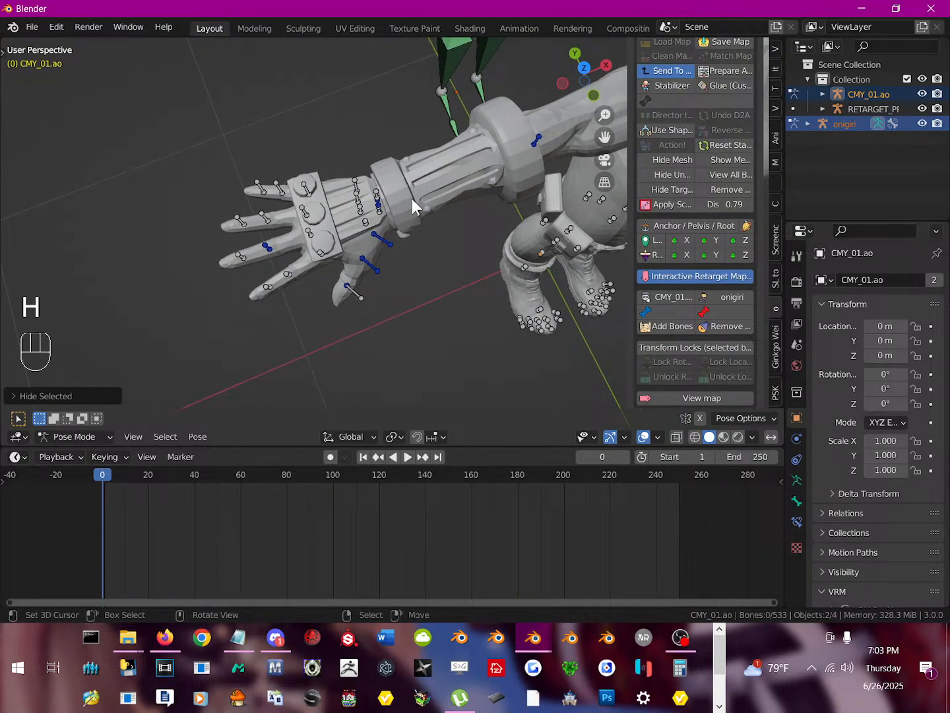
{"action": "left_click", "coordinate": [318, 253]}
{"action": "key", "text": "r"}
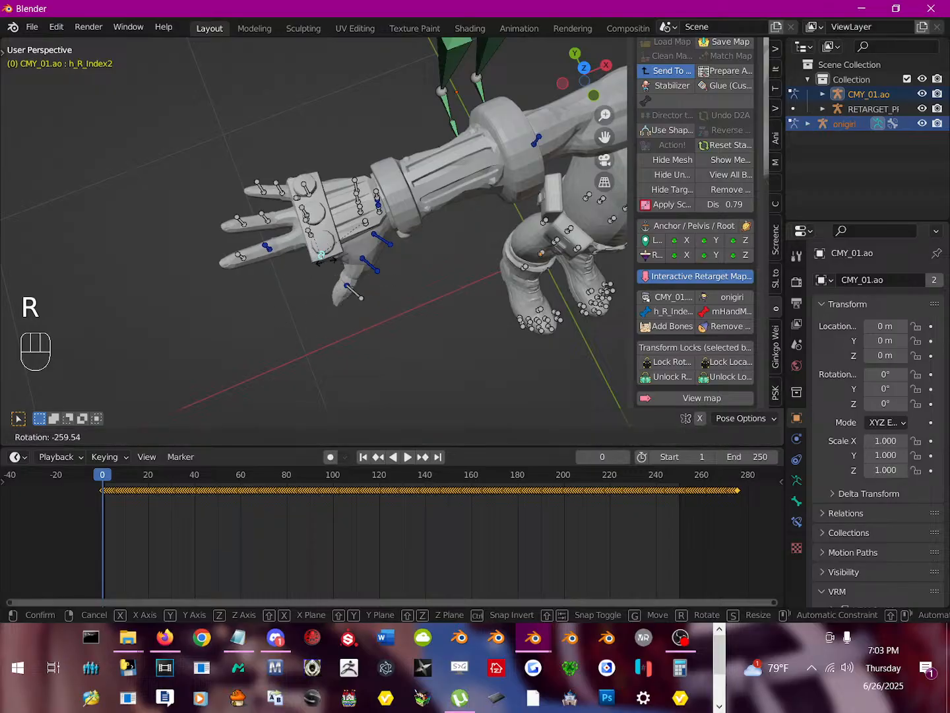
{"action": "right_click", "coordinate": [313, 236]}
{"action": "left_click", "coordinate": [311, 234]}
{"action": "key", "text": "r"}
{"action": "right_click", "coordinate": [311, 230]}
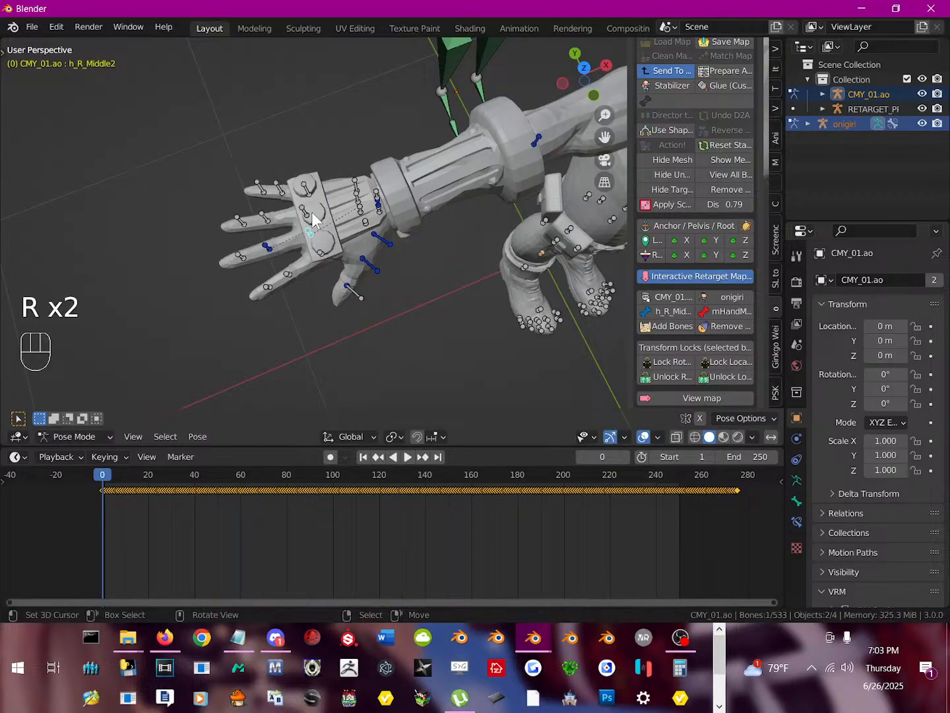
Test-rotate h_R_Ring2 and h_R_Pinky2 at the right hand's knuckles, cancelling each rotation.
{"action": "left_click", "coordinate": [311, 220]}
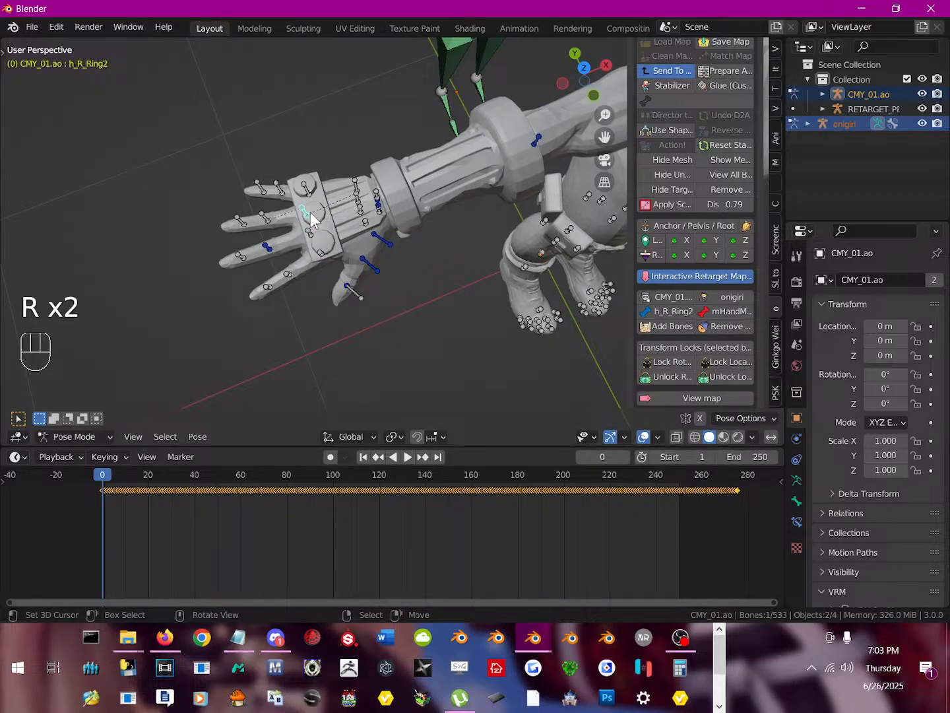
{"action": "key", "text": "r"}
{"action": "right_click", "coordinate": [312, 218]}
{"action": "left_click", "coordinate": [309, 190]}
{"action": "key", "text": "r"}
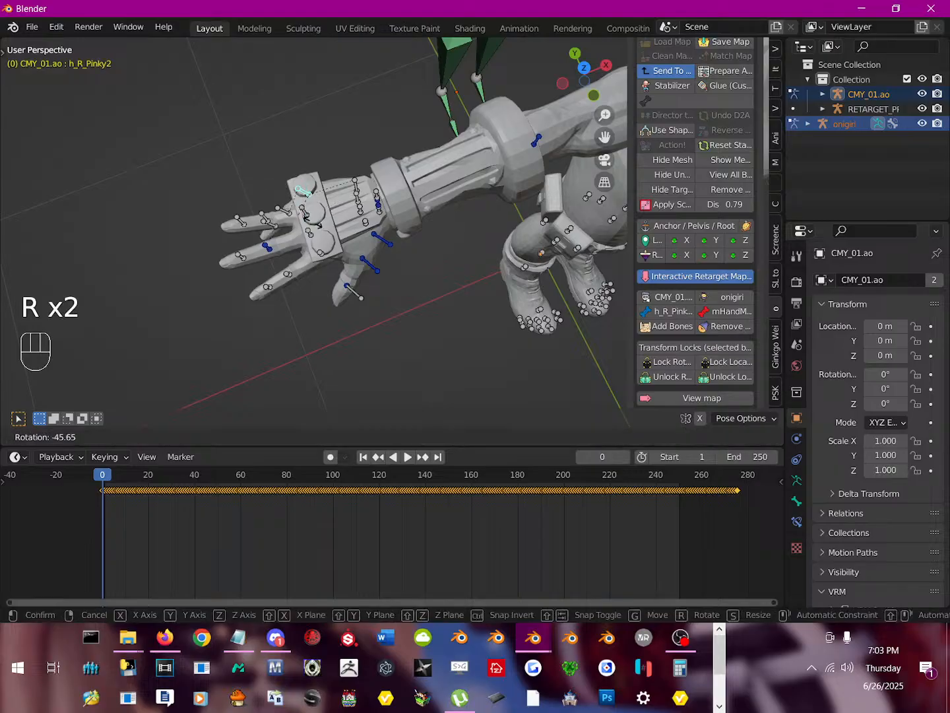
{"action": "right_click", "coordinate": [308, 217]}
Test-rotate h_R_Thumb1 at the base of the right thumb and cancel the rotation.
{"action": "left_click", "coordinate": [381, 242]}
{"action": "key", "text": "r"}
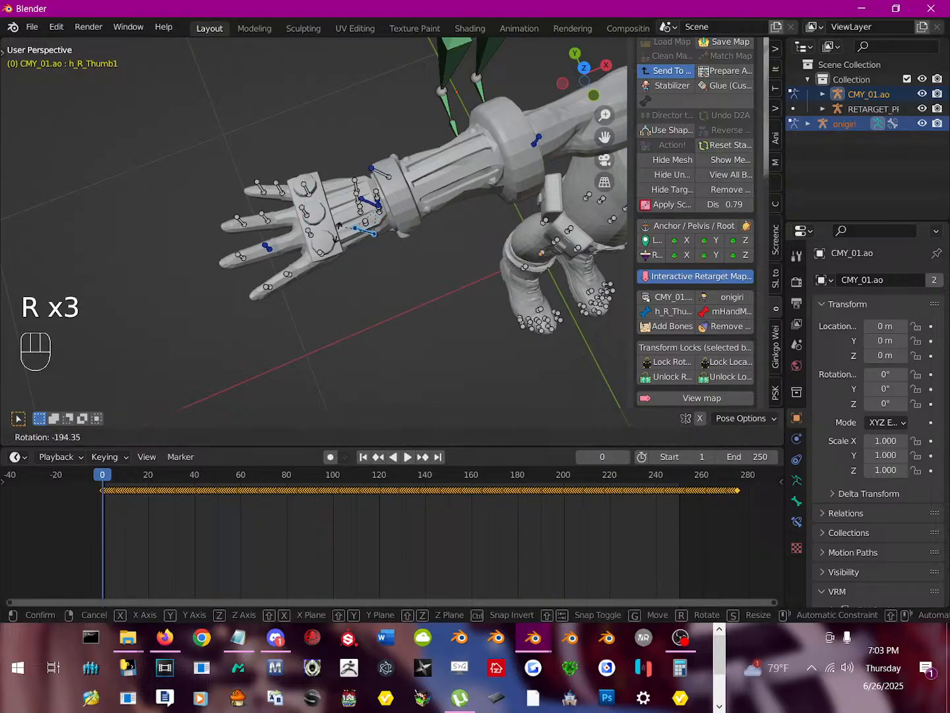
{"action": "right_click", "coordinate": [360, 258]}
Test-rotate h_R_Thumb2Helper in the right thumb, hide it, and test-rotate the h_R_Thumb2 bone beneath it.
{"action": "left_click", "coordinate": [371, 269]}
{"action": "key", "text": "r"}
{"action": "right_click", "coordinate": [385, 265]}
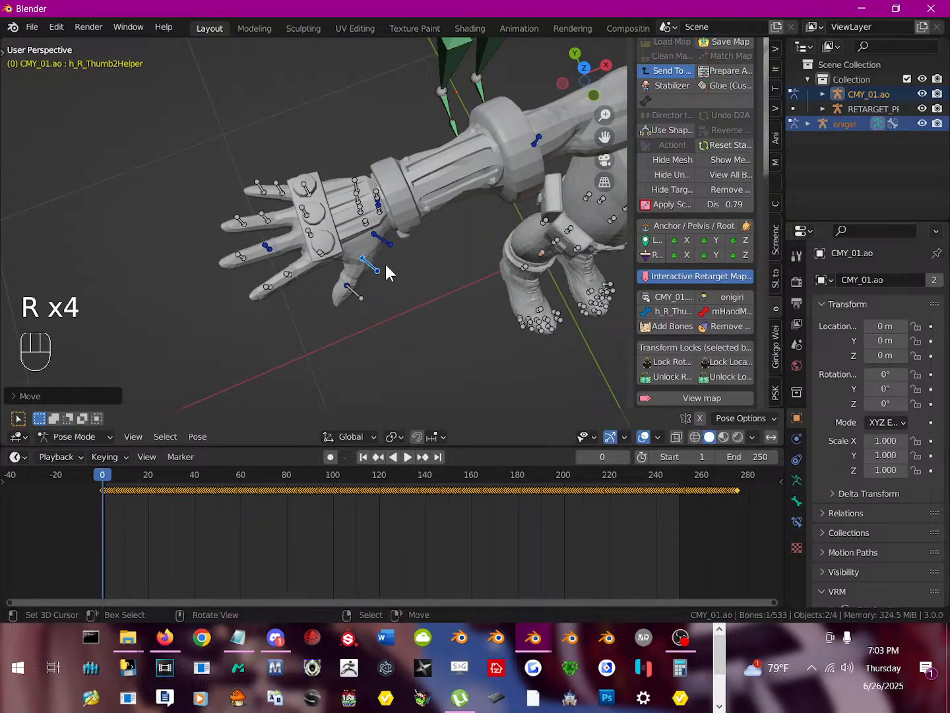
{"action": "key", "text": "h"}
{"action": "left_click", "coordinate": [371, 267]}
{"action": "key", "text": "r"}
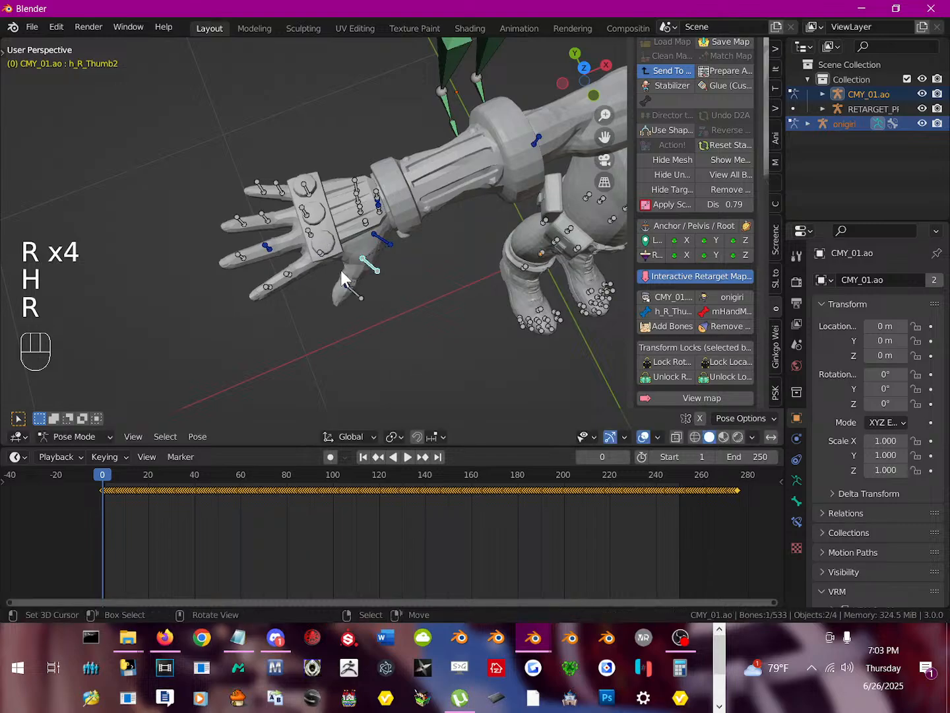
Test-rotate h_R_Thumb3Helper at the right thumb's outer joint, hide it, and test-rotate h_R_Thumb3 beneath it.
{"action": "right_click", "coordinate": [353, 295]}
{"action": "key", "text": "r"}
{"action": "right_click", "coordinate": [373, 304]}
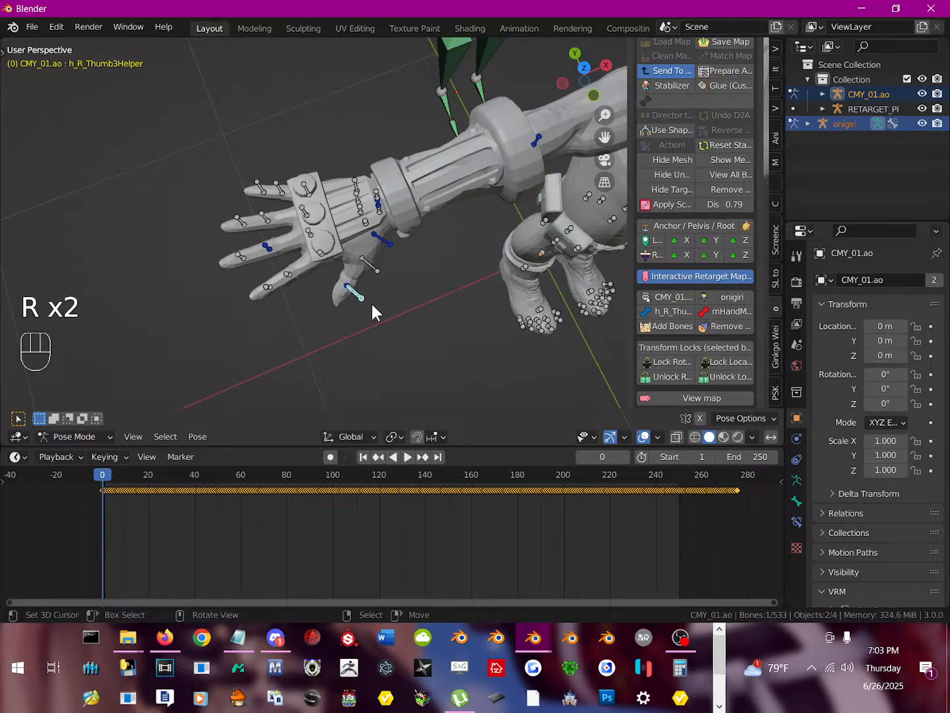
{"action": "key", "text": "h"}
{"action": "left_click", "coordinate": [354, 296]}
{"action": "key", "text": "r"}
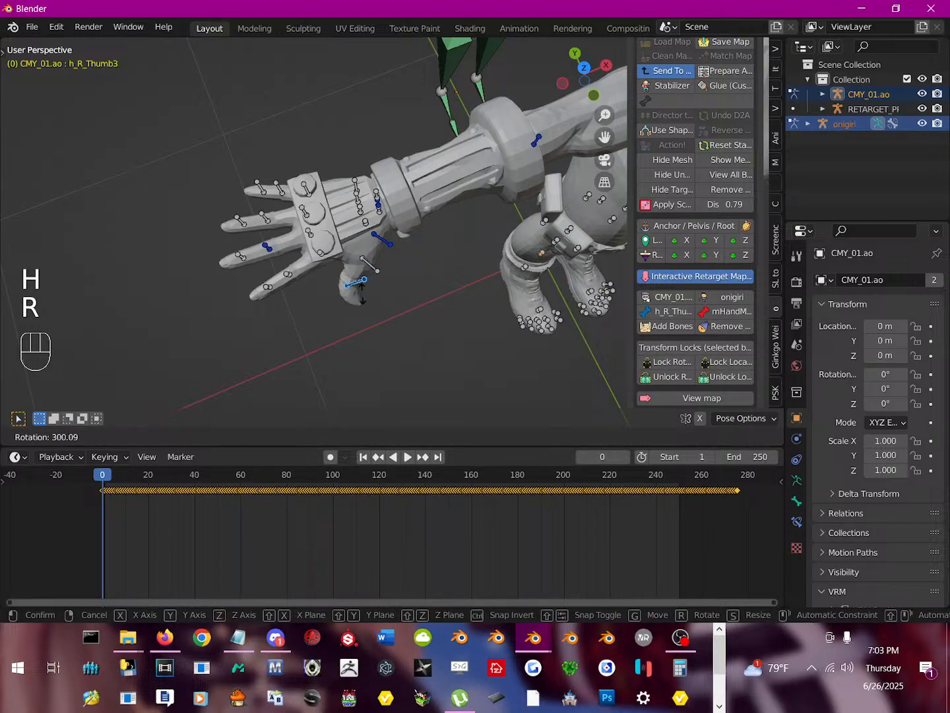
{"action": "right_click", "coordinate": [345, 275]}
Test-rotate b_R_WristUHelper at the right wrist, hide it, and test-rotate the b_R_Hand bone beneath it.
{"action": "middle_click_drag", "start_coordinate": [345, 273], "coordinate": [350, 223]}
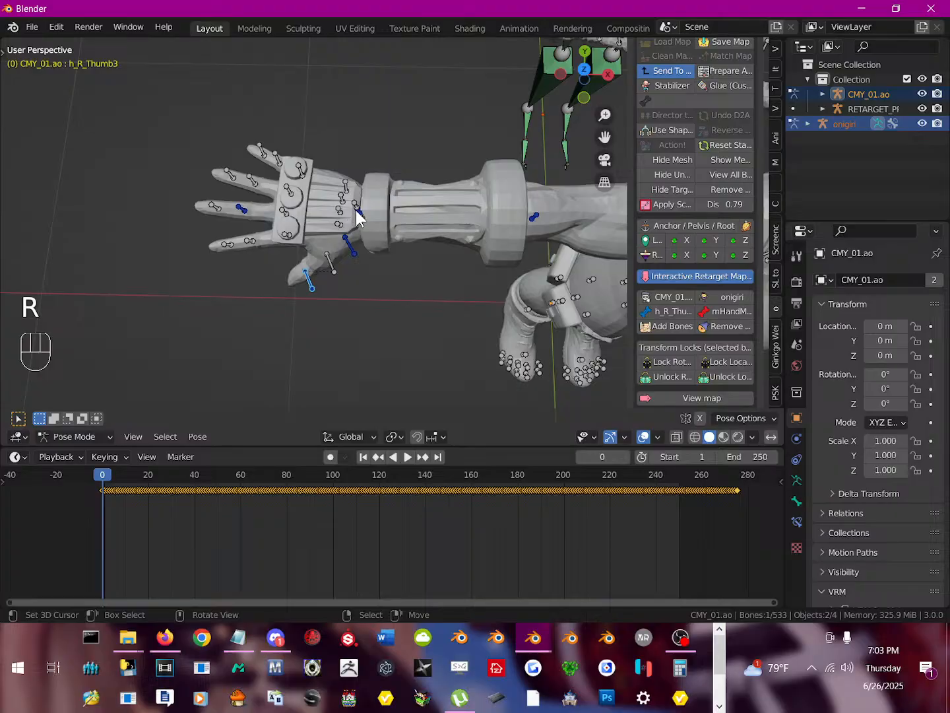
{"action": "left_click", "coordinate": [356, 210]}
{"action": "key", "text": "r"}
{"action": "right_click", "coordinate": [351, 238]}
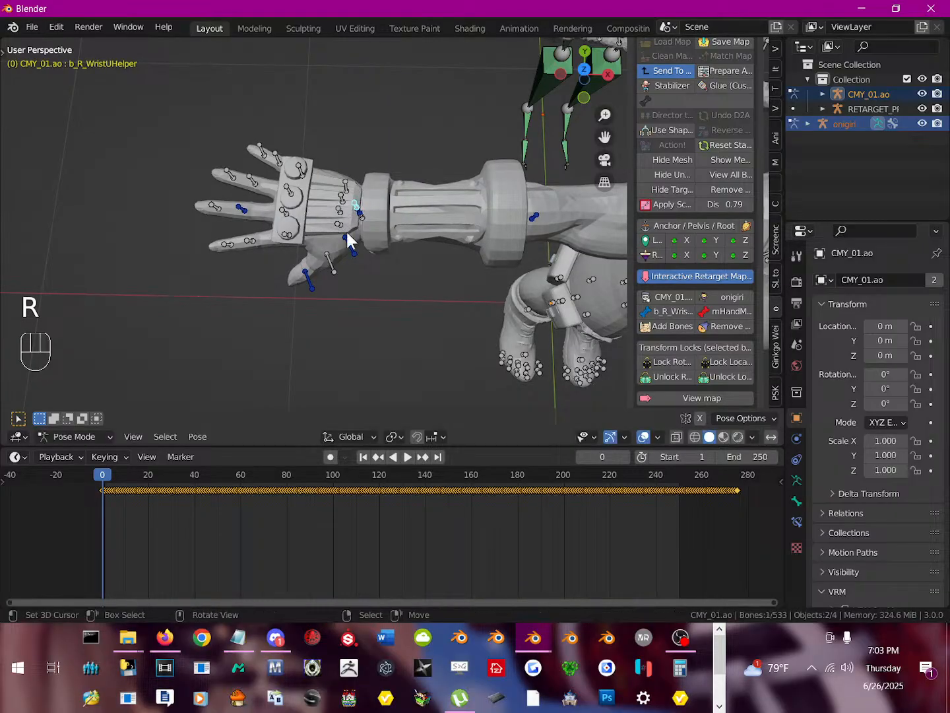
{"action": "key", "text": "h"}
{"action": "left_click", "coordinate": [358, 212]}
{"action": "key", "text": "r"}
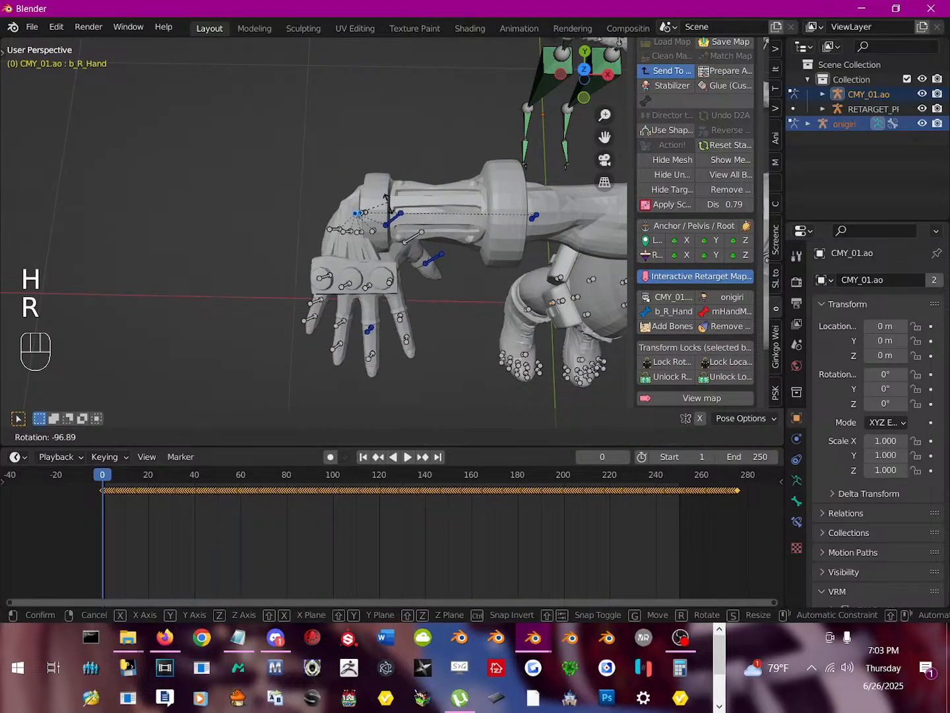
{"action": "right_click", "coordinate": [373, 254]}
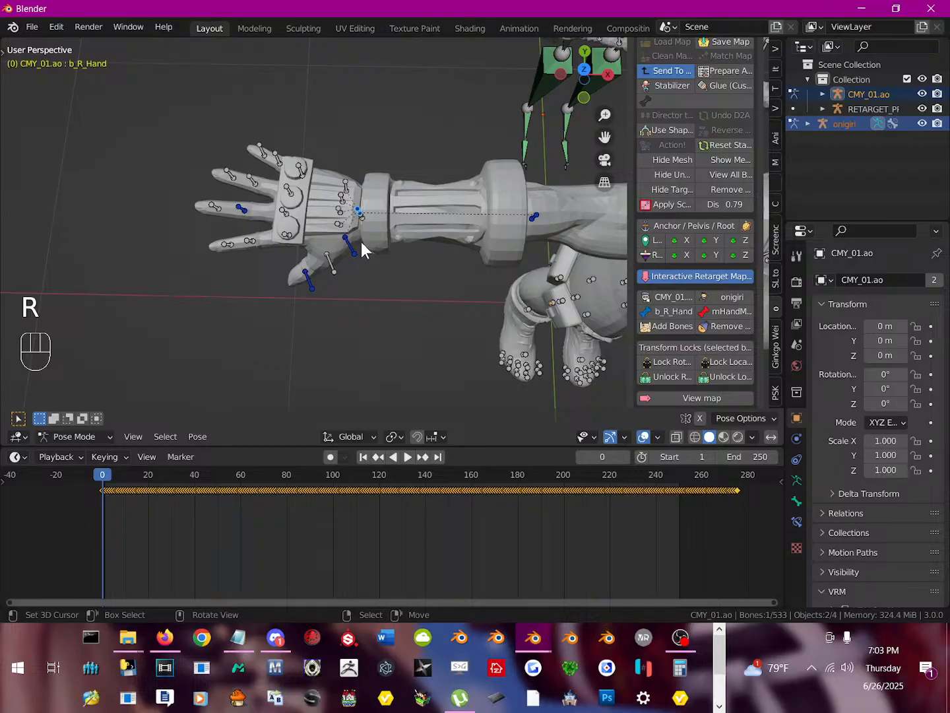
Map CMY_01.ao's h_R_Thumb1 to onigiri's mHandThumb1Right in the retarget map.
{"action": "left_click", "coordinate": [349, 251]}
{"action": "scroll", "coordinate": [366, 230], "scroll_direction": "down", "scroll_amount": 8}
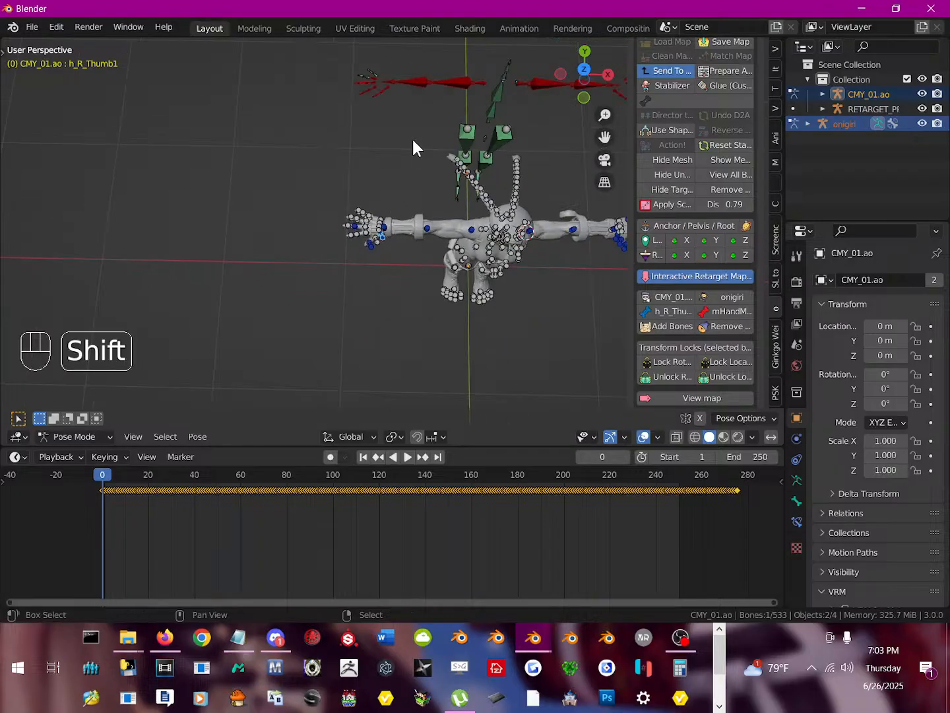
{"action": "scroll", "coordinate": [412, 138], "scroll_direction": "up", "scroll_amount": 3, "text": "shift"}
{"action": "left_click", "coordinate": [393, 128]}
{"action": "middle_click_drag", "start_coordinate": [395, 164], "coordinate": [486, 169]}
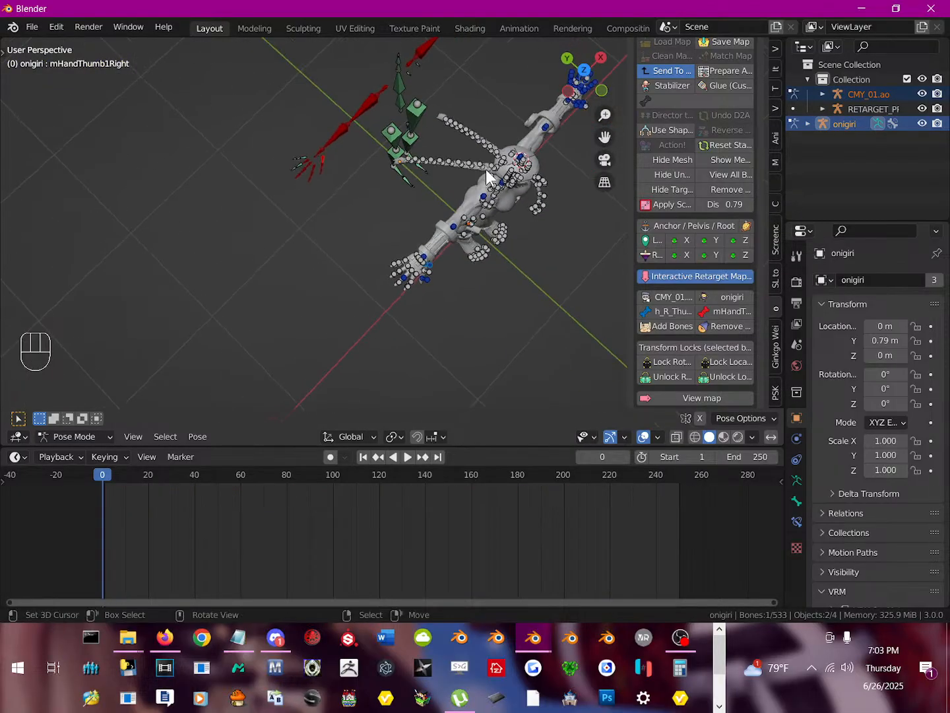
{"action": "scroll", "coordinate": [429, 231], "scroll_direction": "up", "scroll_amount": 3}
{"action": "middle_click_drag", "start_coordinate": [395, 225], "coordinate": [420, 278], "text": "shift"}
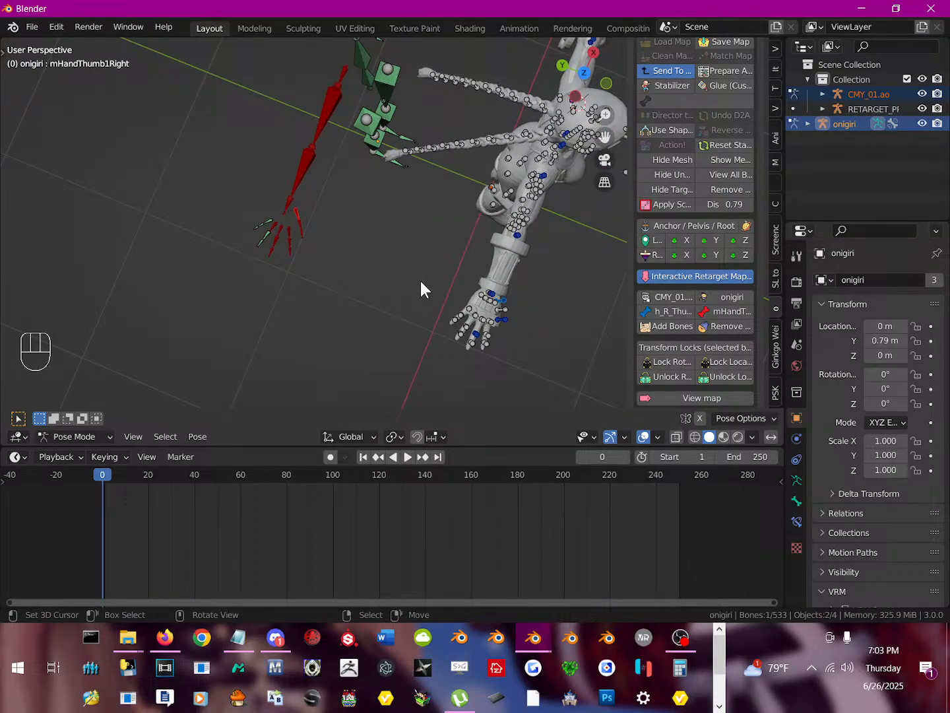
{"action": "scroll", "coordinate": [343, 224], "scroll_direction": "up", "scroll_amount": 1}
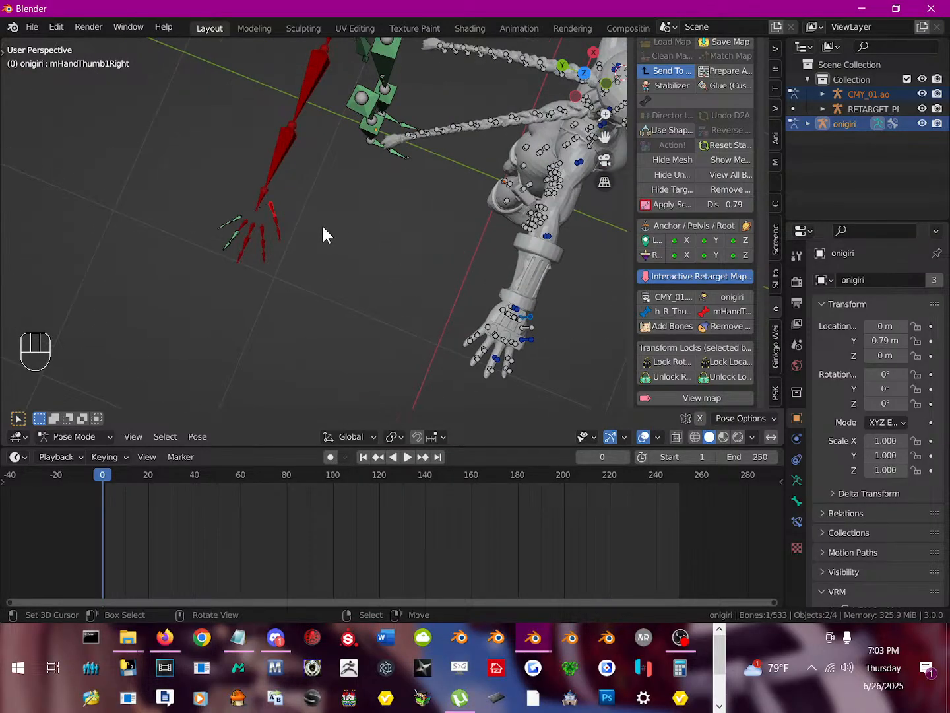
{"action": "left_click", "coordinate": [663, 330]}
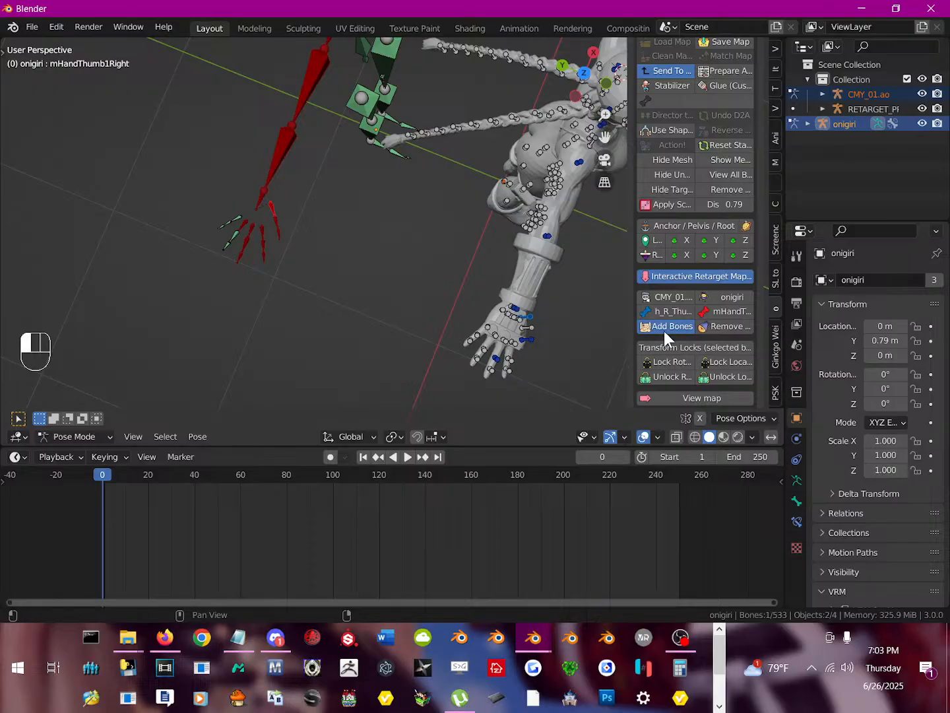
Try mapping CMY_01.ao's h_R_Thumb2 to onigiri's mHandThumb3Right.
{"action": "left_click_drag", "start_coordinate": [275, 223], "coordinate": [278, 226]}
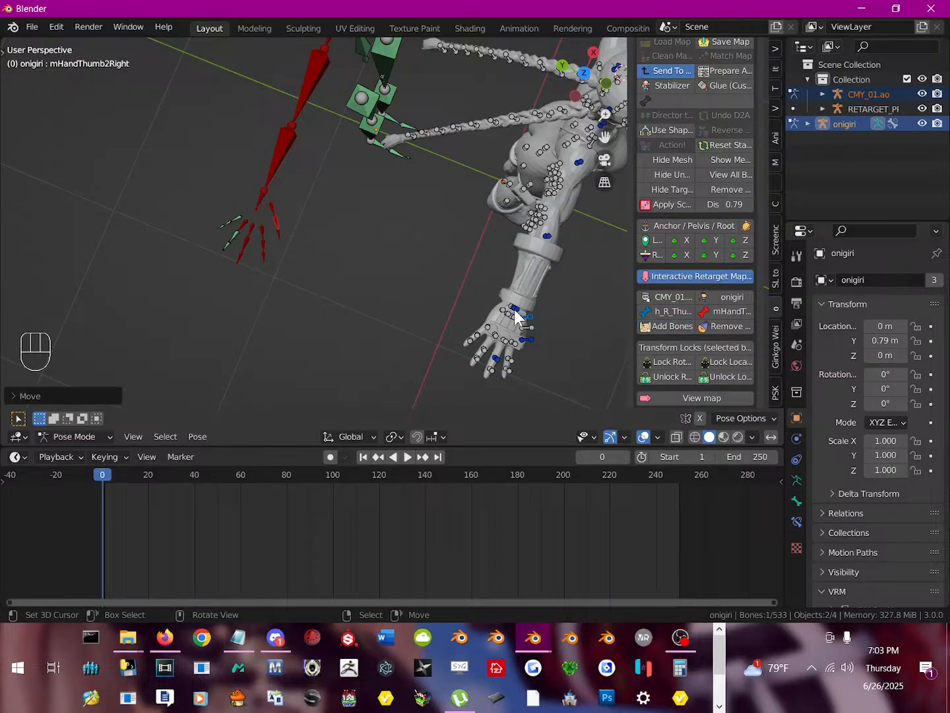
{"action": "left_click", "coordinate": [528, 328]}
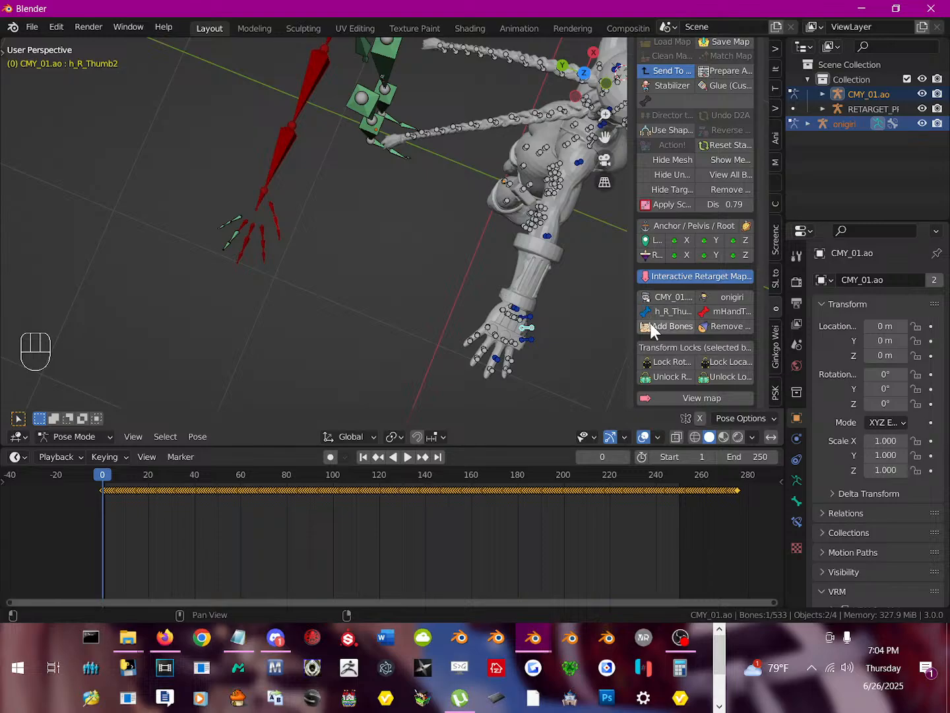
{"action": "left_click", "coordinate": [276, 233]}
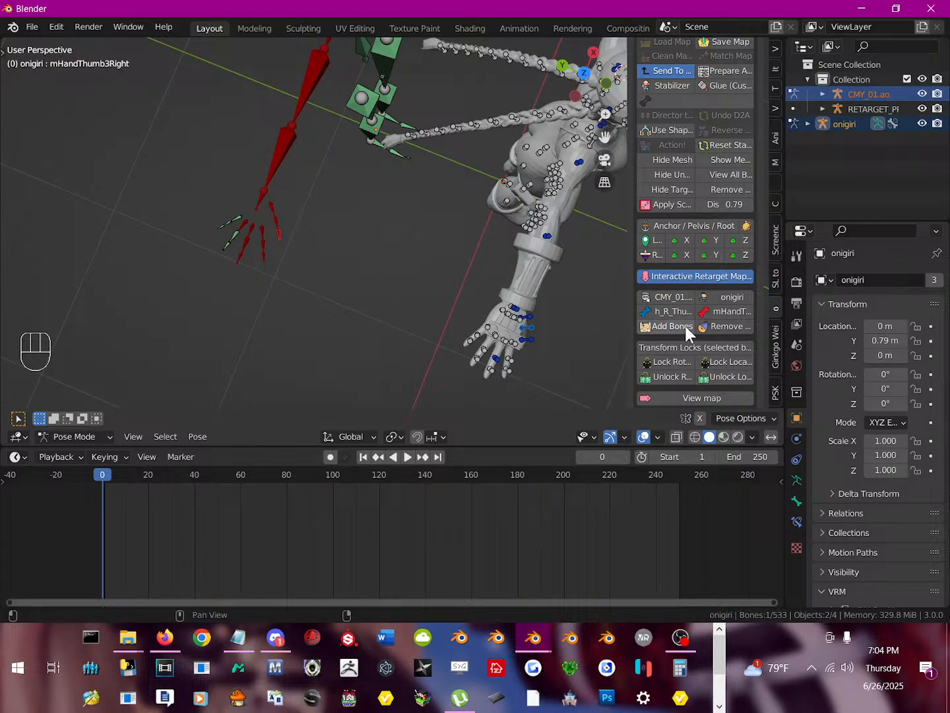
Map h_R_Thumb2 to mHandThumb2Right and h_R_Thumb3 to mHandThumb3Right.
{"action": "middle_click_drag", "start_coordinate": [483, 323], "coordinate": [397, 269]}
{"action": "left_click", "coordinate": [412, 348]}
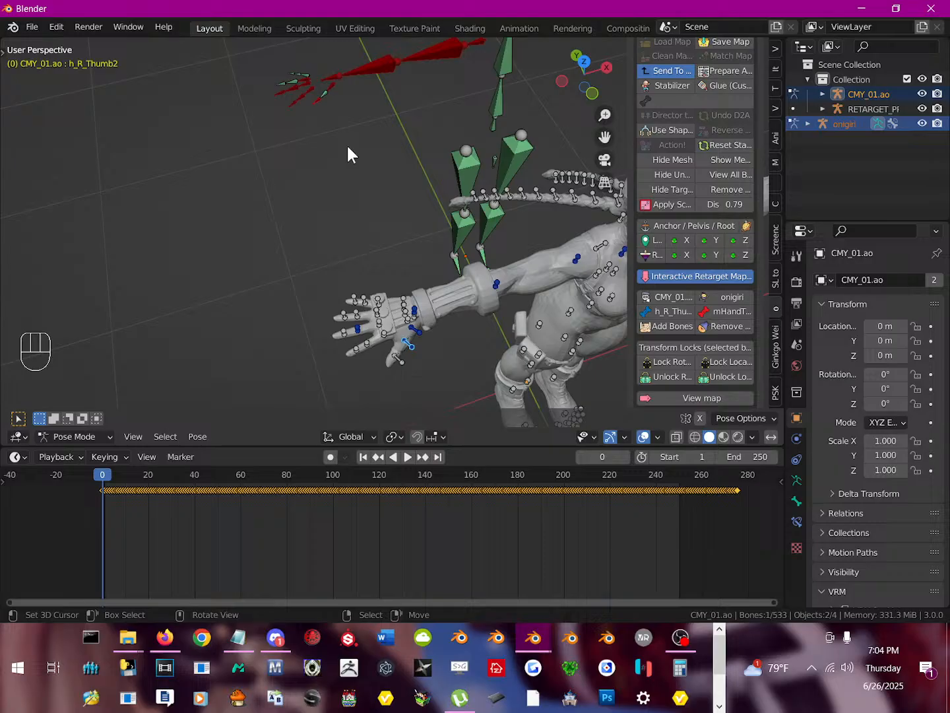
{"action": "left_click", "coordinate": [328, 95]}
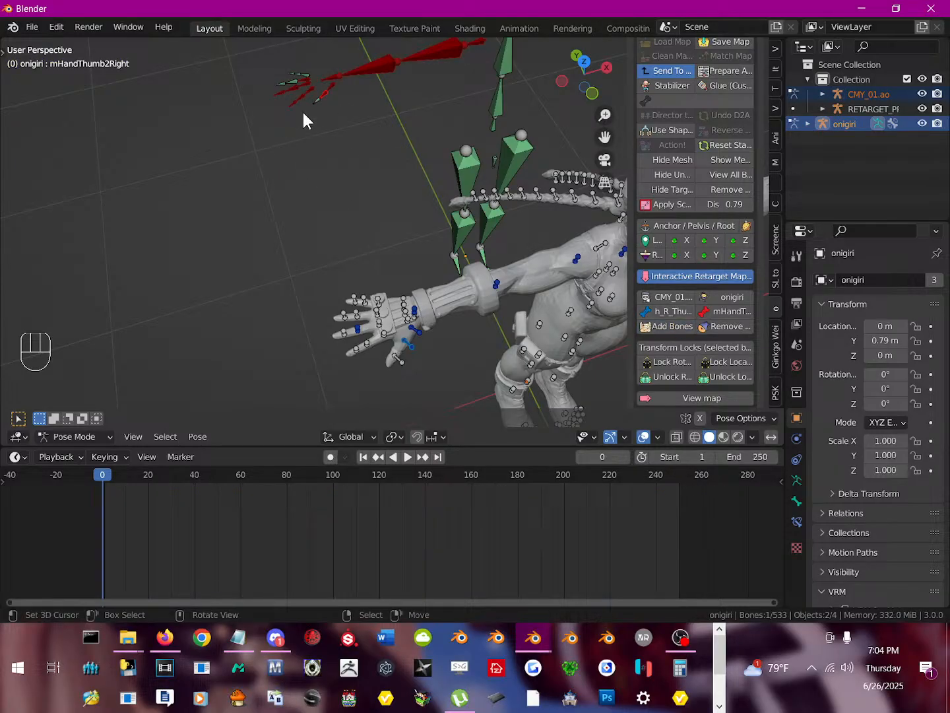
{"action": "left_click", "coordinate": [400, 357]}
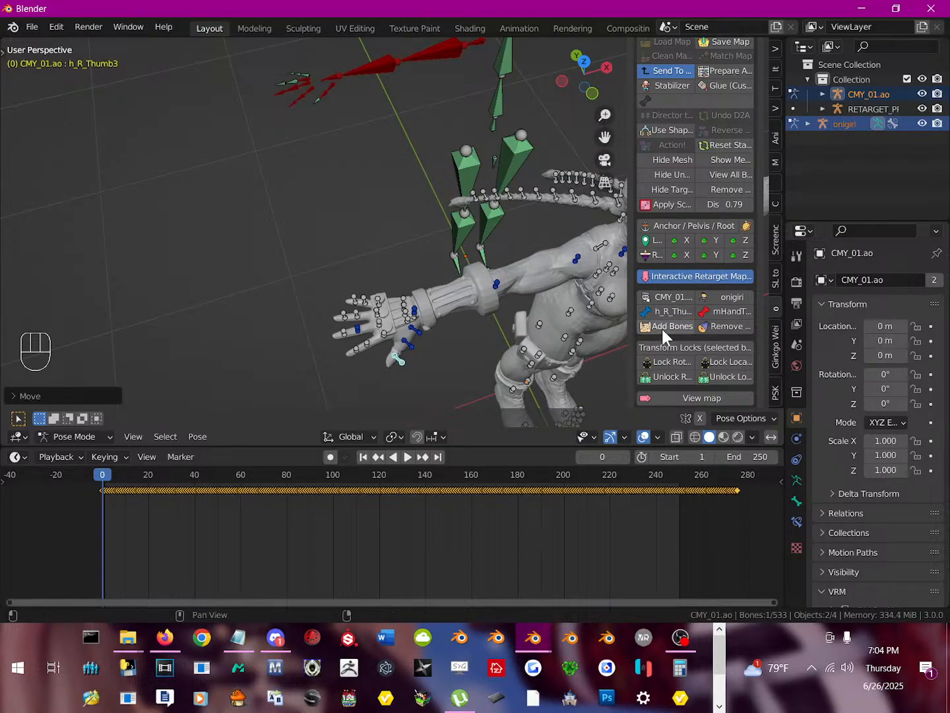
Test-rotate h_R_Index2 at the right index knuckle, cancel the rotation, and map the bone to mHandIndex1Right.
{"action": "right_click", "coordinate": [385, 334]}
{"action": "key", "text": "r"}
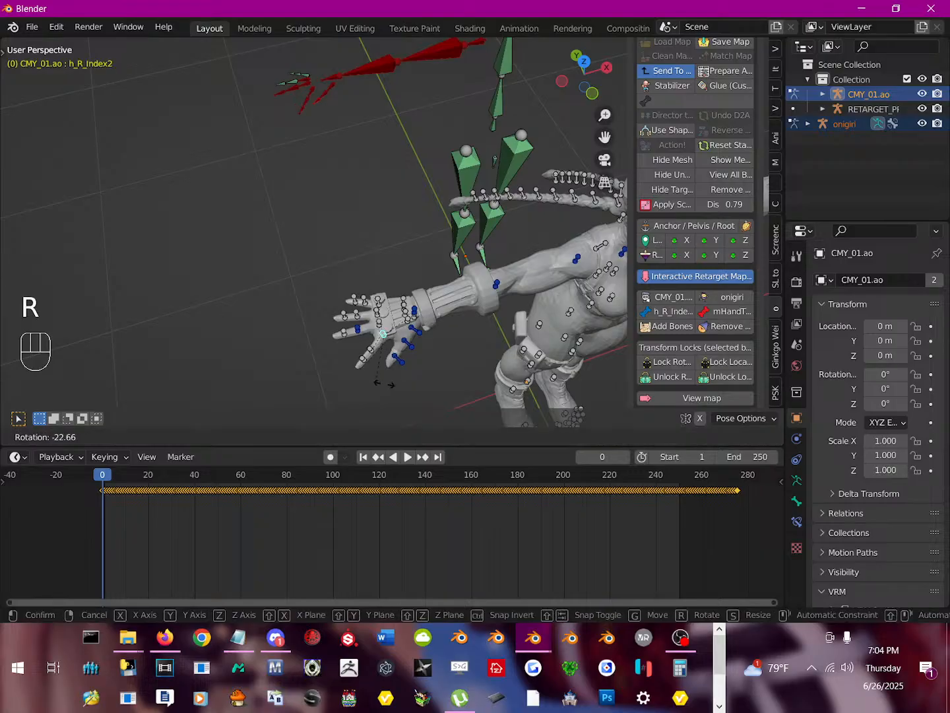
{"action": "right_click", "coordinate": [411, 236]}
{"action": "left_click", "coordinate": [316, 96]}
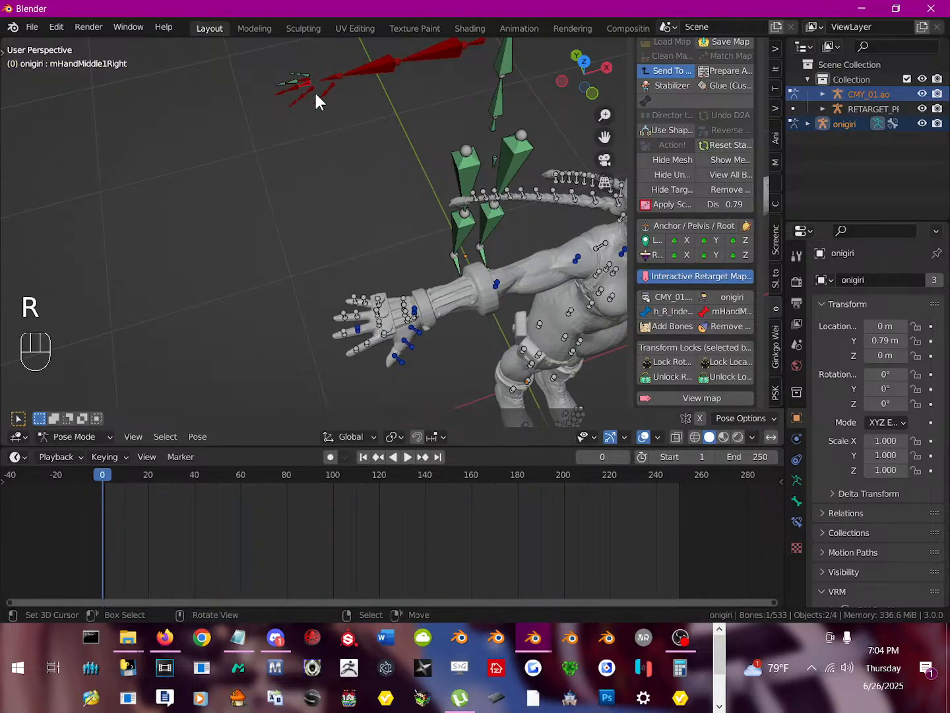
{"action": "right_click", "coordinate": [313, 93]}
{"action": "right_click", "coordinate": [310, 86]}
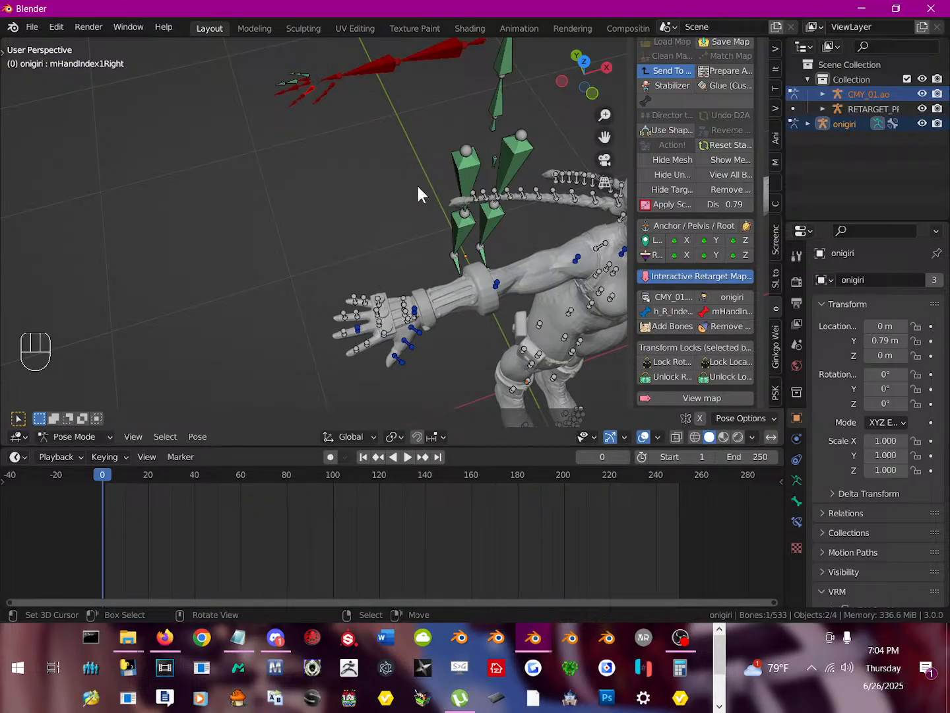
{"action": "left_click", "coordinate": [659, 327]}
Map h_R_Index3 to mHandIndex2Right and the right index finger's outermost bone to mHandIndex3Right.
{"action": "right_click", "coordinate": [372, 341]}
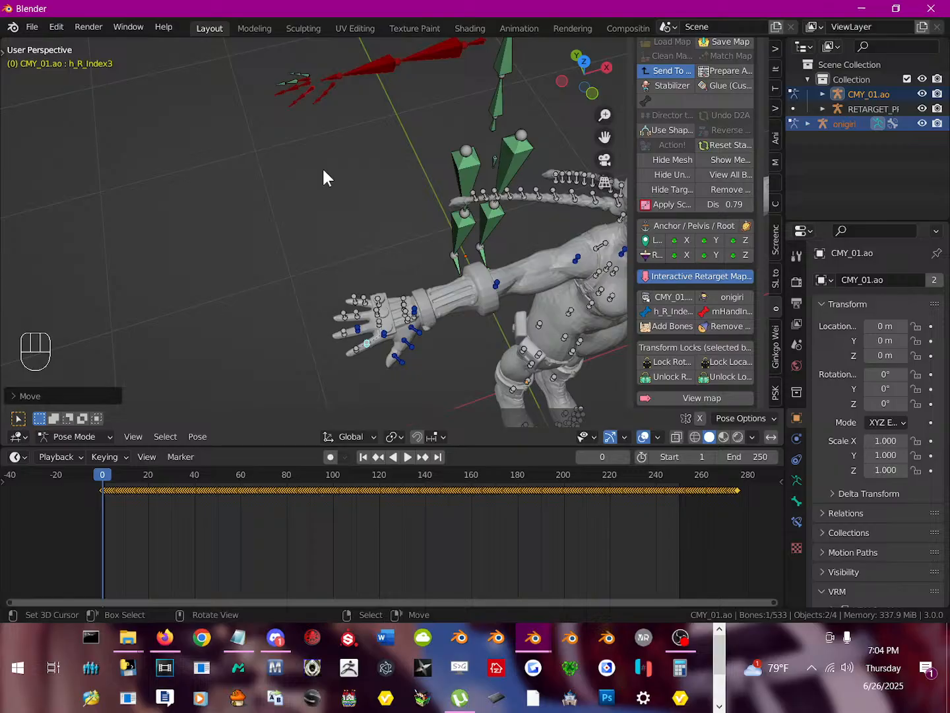
{"action": "left_click", "coordinate": [304, 99]}
{"action": "left_click", "coordinate": [658, 326]}
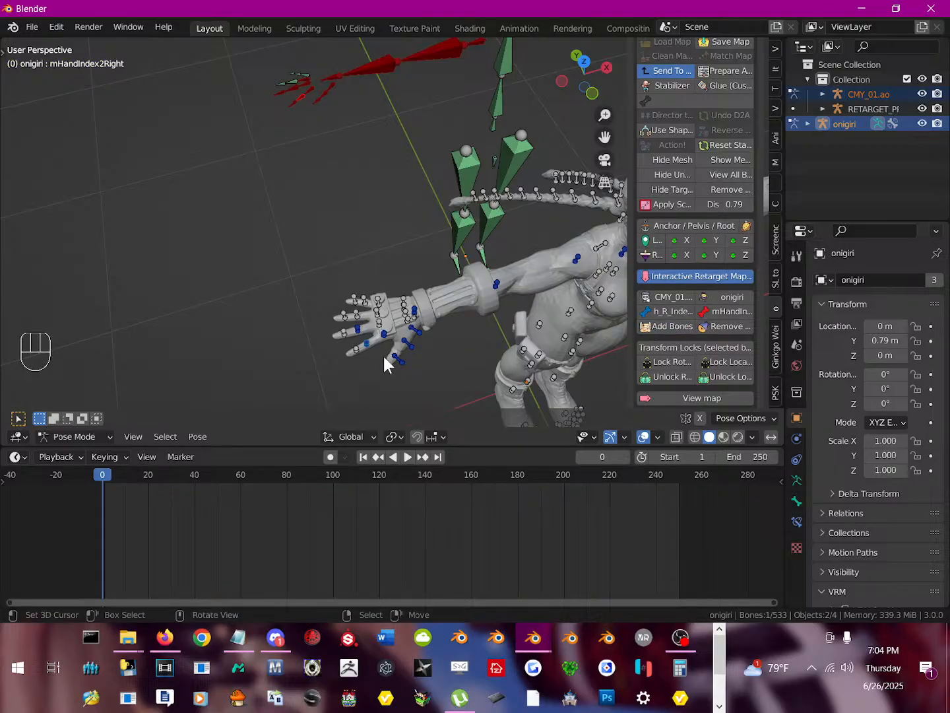
{"action": "right_click", "coordinate": [356, 348]}
{"action": "left_click", "coordinate": [291, 103]}
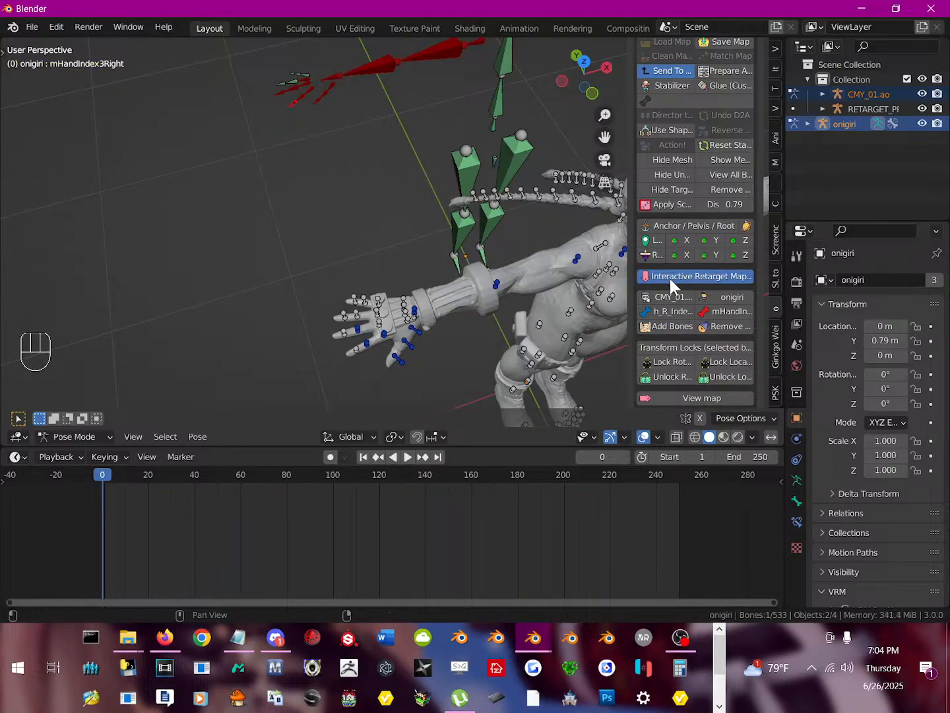
{"action": "left_click", "coordinate": [687, 328]}
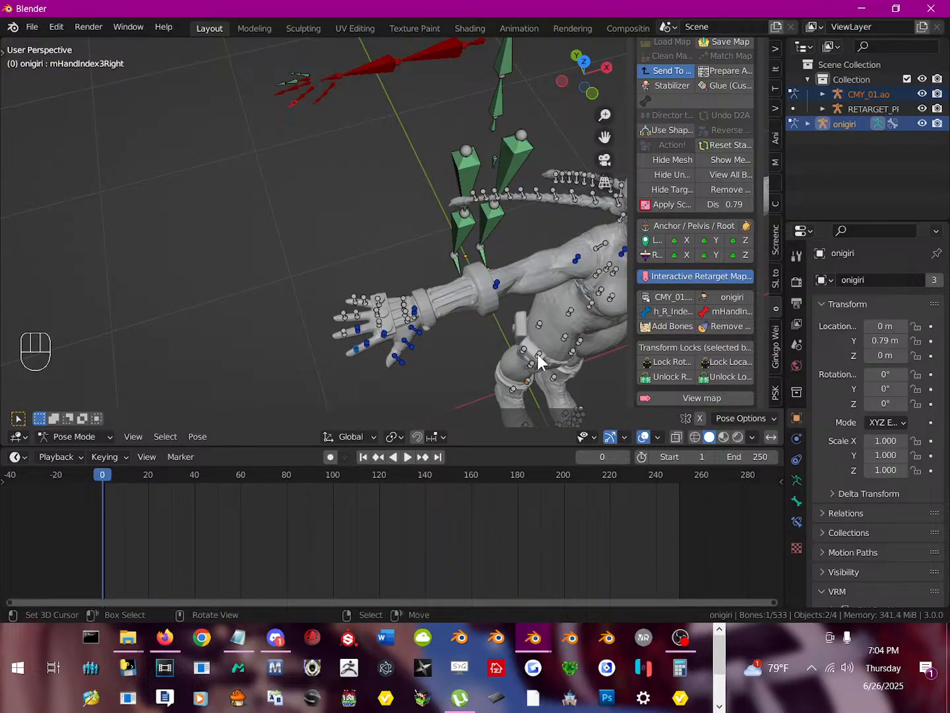
Map the right middle finger's knuckle bone to mHandMiddle1Right, h_R_Middle3 to mHandMiddle2Right, and h_R_Middle4 to mHandMiddle3Right.
{"action": "right_click", "coordinate": [378, 338]}
{"action": "right_click", "coordinate": [302, 81]}
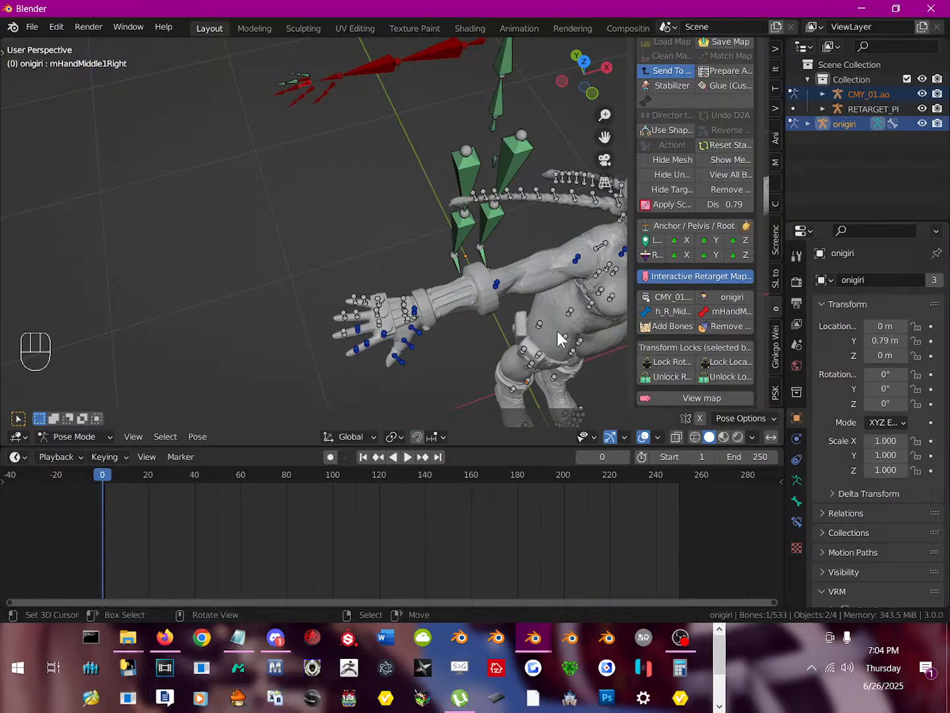
{"action": "right_click", "coordinate": [357, 328]}
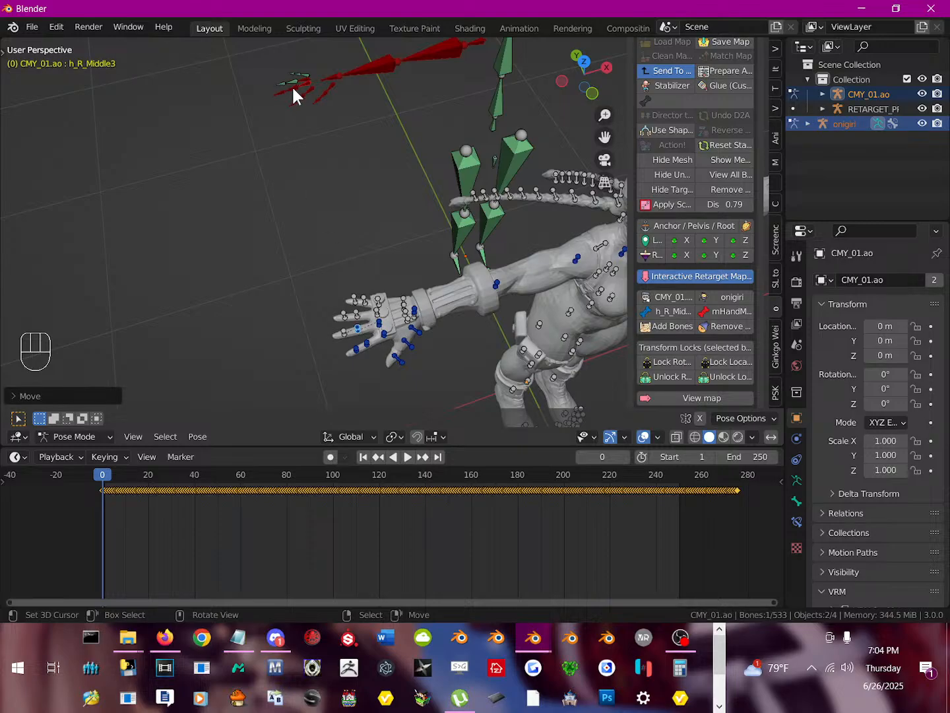
{"action": "right_click", "coordinate": [292, 87]}
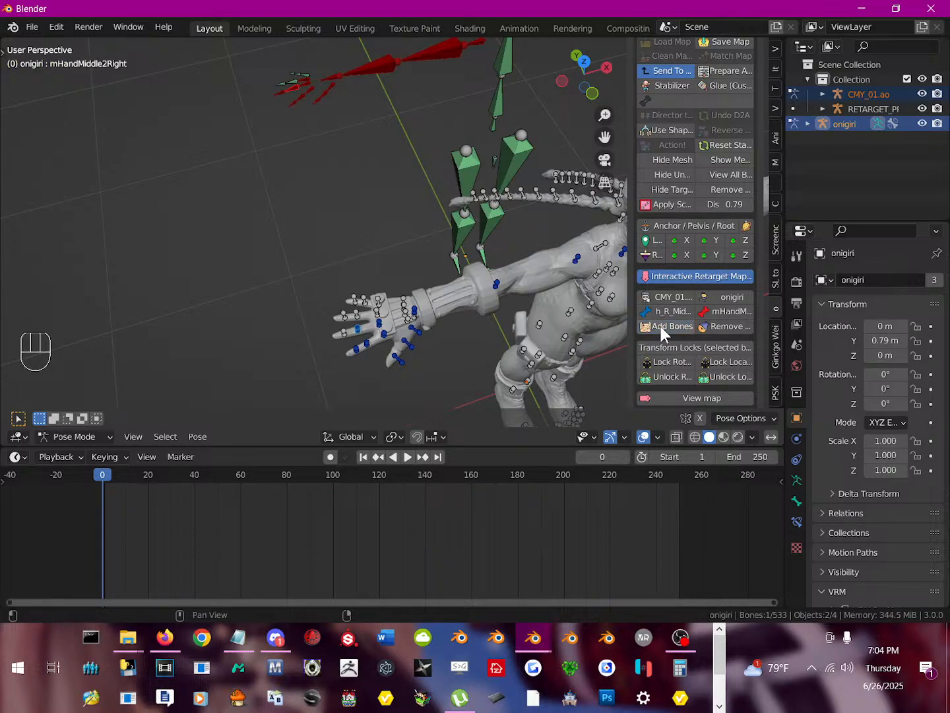
{"action": "right_click", "coordinate": [344, 334]}
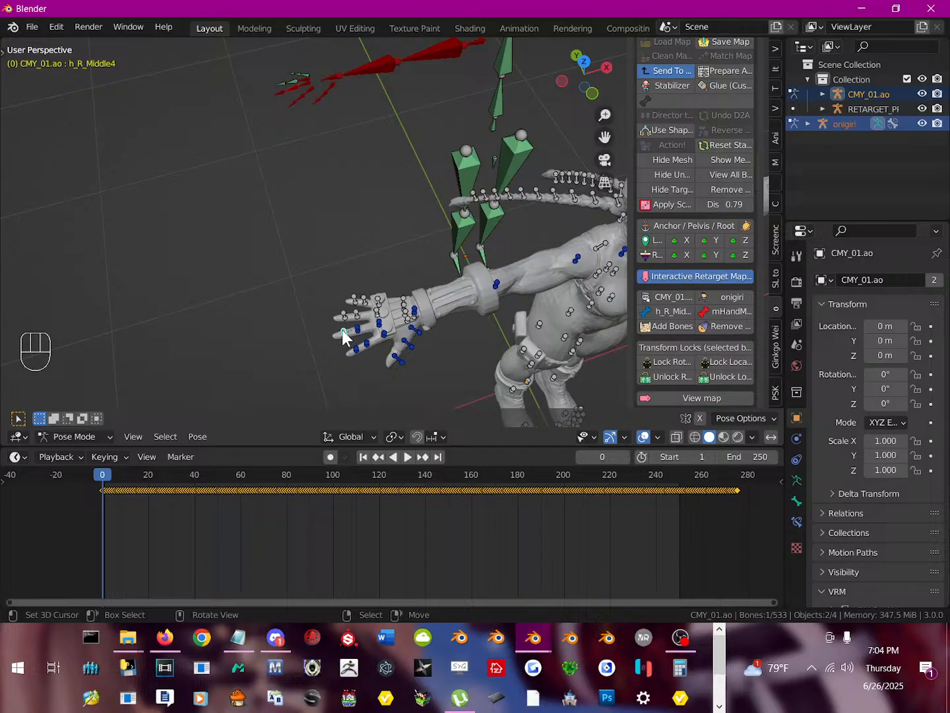
{"action": "right_click", "coordinate": [278, 91]}
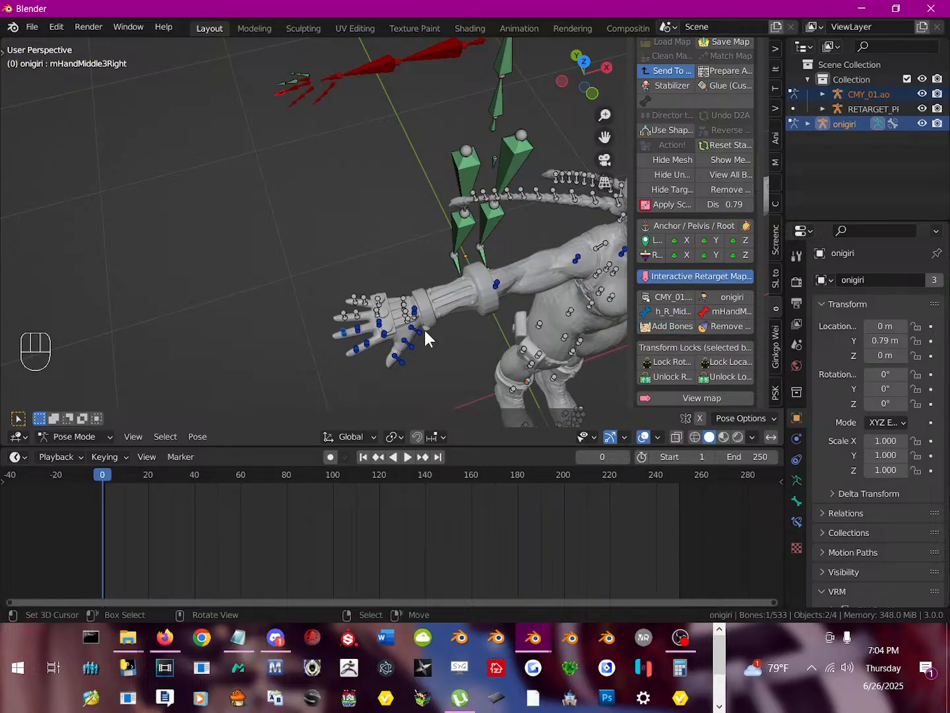
Test-rotate h_R_Ring2 at the right ring finger's knuckle to check which part of the hand it deforms.
{"action": "right_click", "coordinate": [377, 315]}
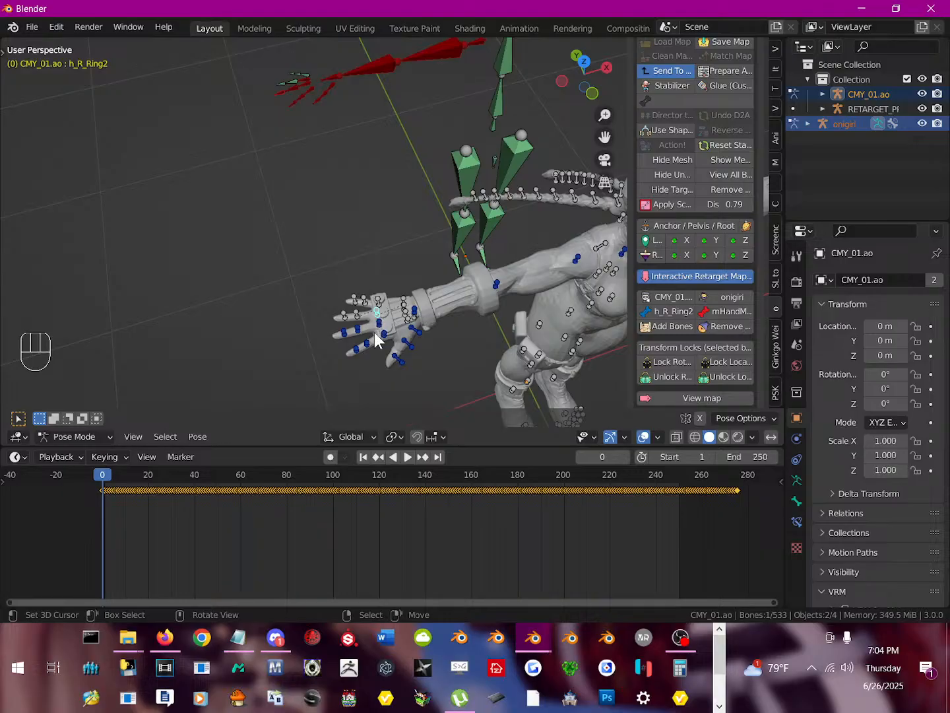
{"action": "key", "text": "r"}
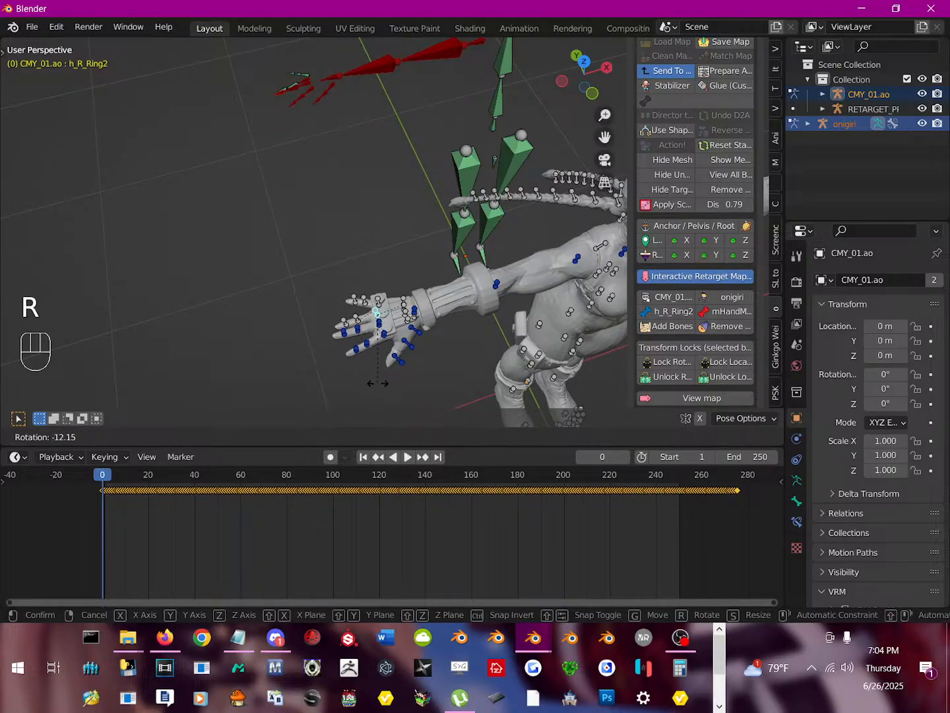
{"action": "left_click", "coordinate": [379, 383]}
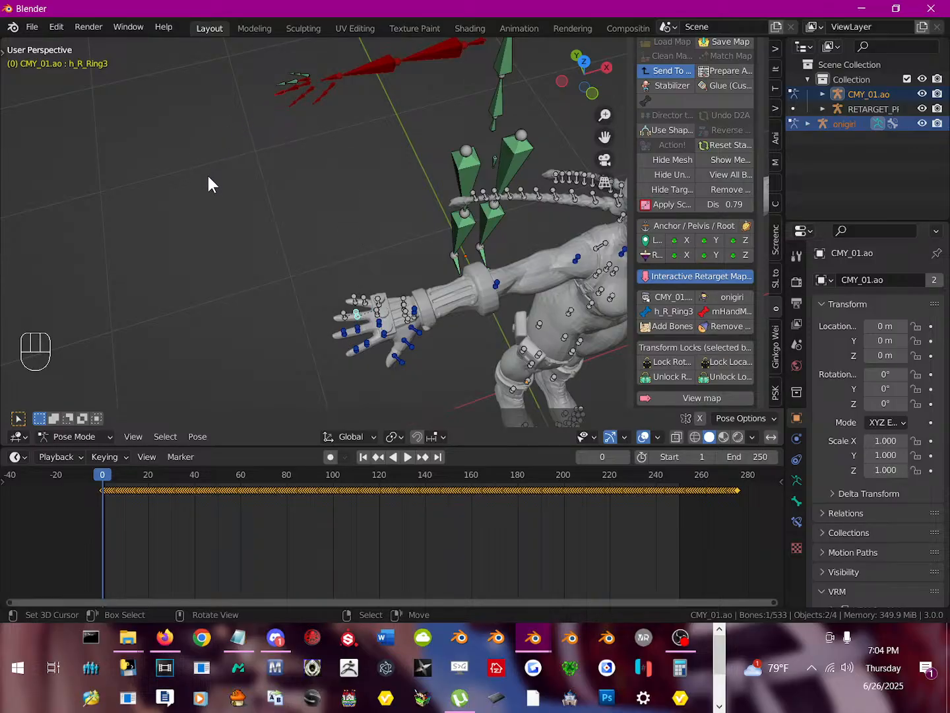
Map h_R_Ring3 to mHandRing2Right and h_R_Ring4 to mHandRing3Right.
{"action": "left_click", "coordinate": [294, 80]}
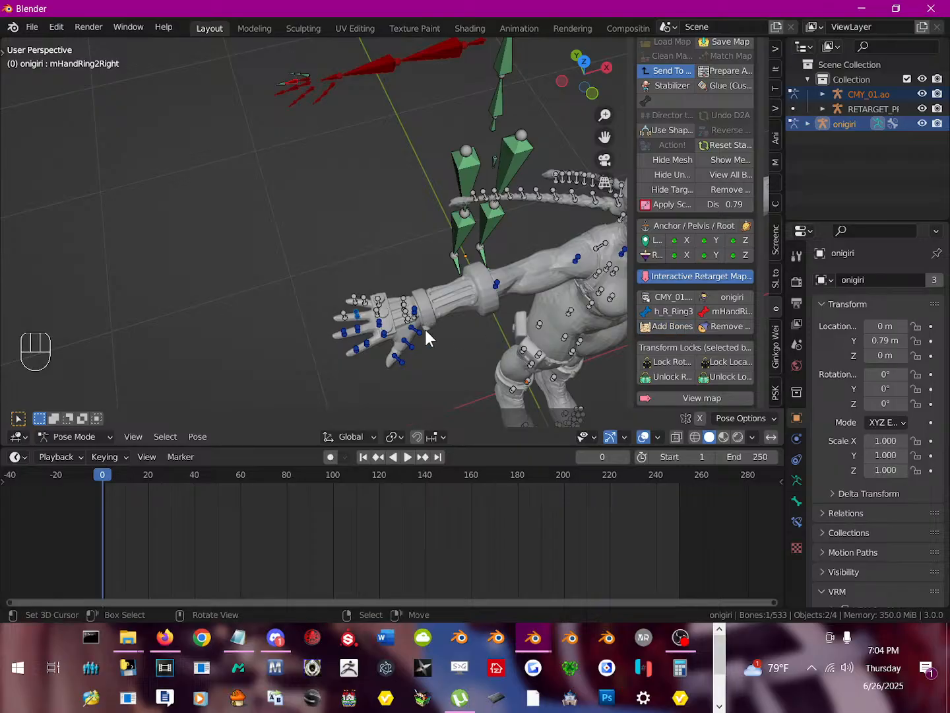
{"action": "left_click", "coordinate": [344, 317]}
{"action": "left_click", "coordinate": [279, 85]}
{"action": "left_click", "coordinate": [663, 328]}
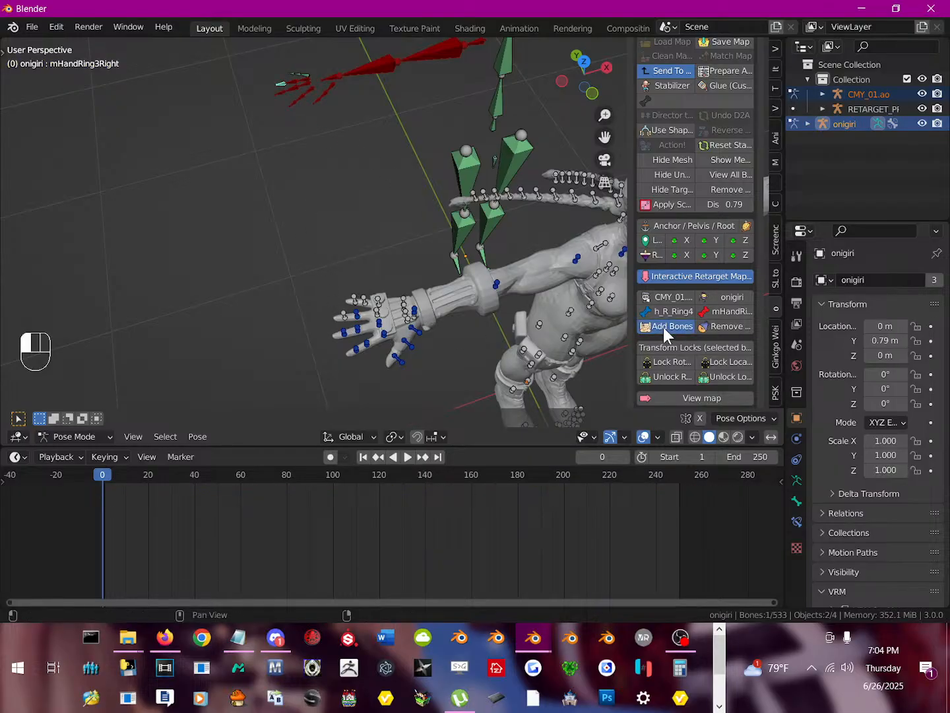
Map the right pinky's knuckle bone to mHandPinky1Right, its middle bone to mHandPinky2Right, and h_R_Pinky4 to mHandPinky3Right.
{"action": "right_click", "coordinate": [376, 303]}
{"action": "left_click", "coordinate": [305, 72]}
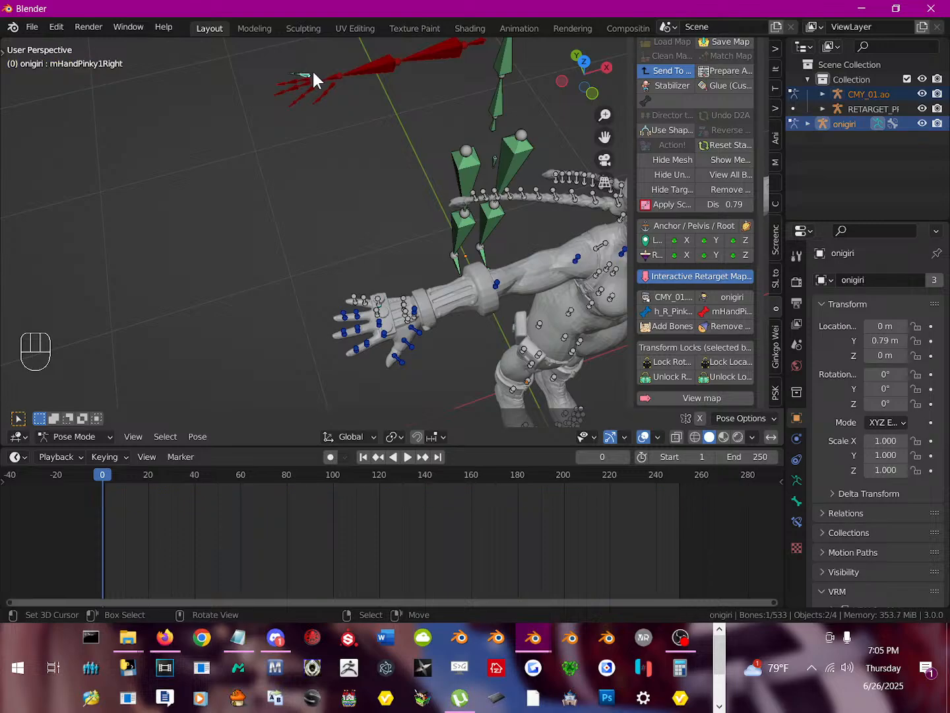
{"action": "left_click", "coordinate": [663, 326]}
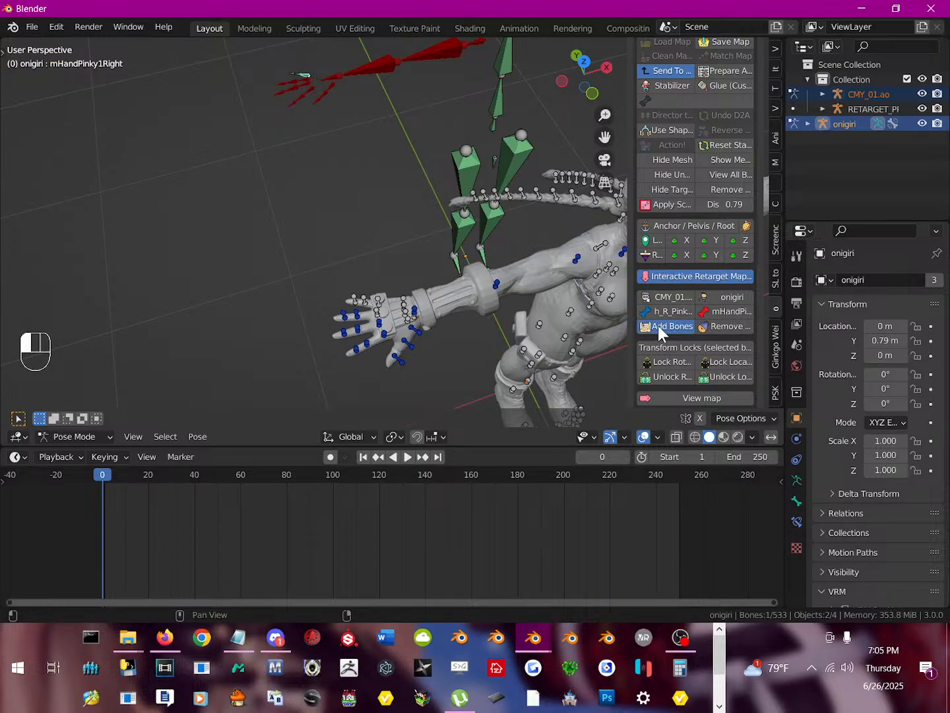
{"action": "right_click", "coordinate": [365, 300]}
{"action": "left_click", "coordinate": [295, 77]}
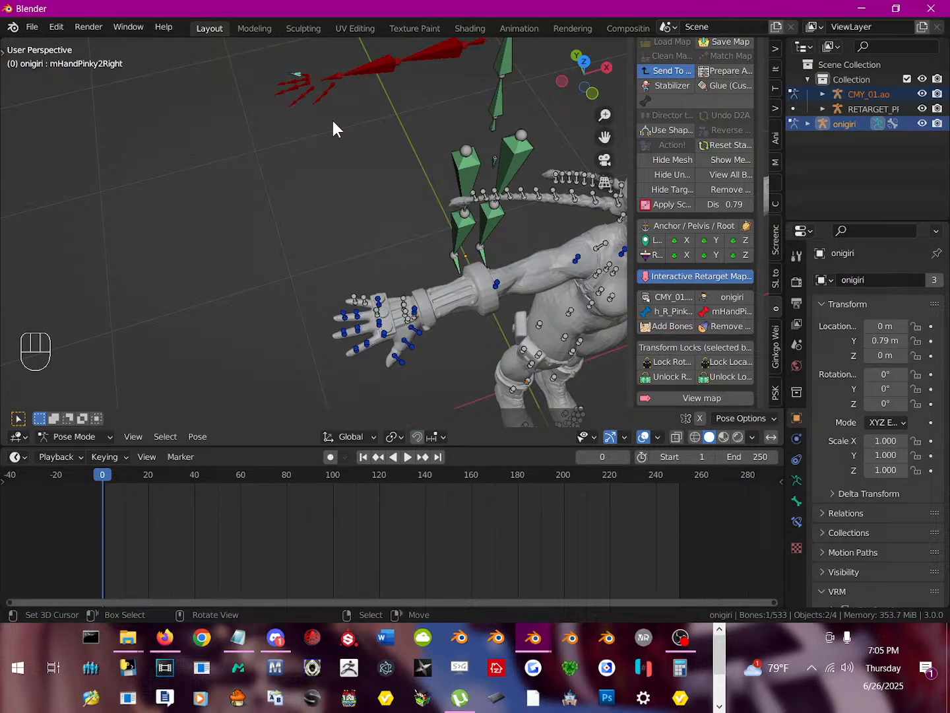
{"action": "left_click", "coordinate": [676, 329]}
{"action": "left_click", "coordinate": [295, 78]}
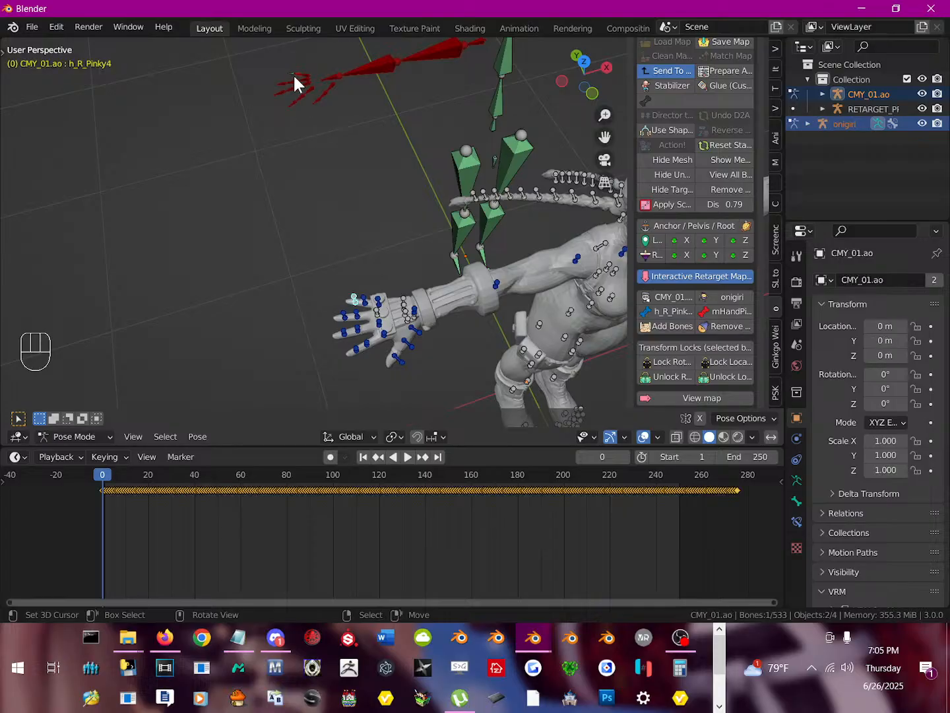
{"action": "left_click", "coordinate": [291, 80]}
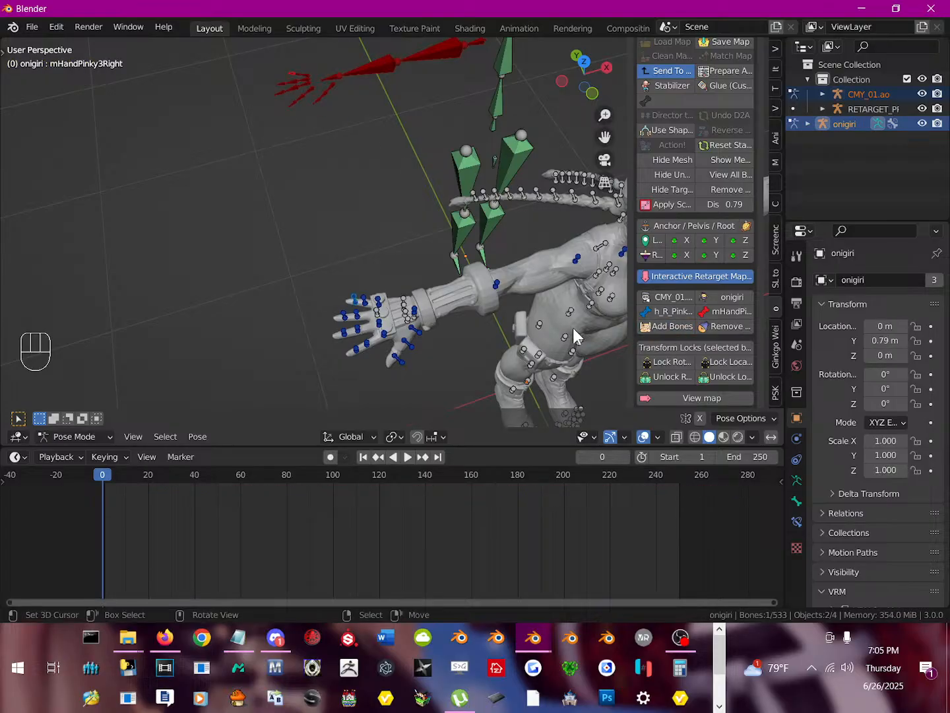
Test-rotate h_L_Thumb1 at the base of the left thumb, cancel the rotation, and deselect all bones.
{"action": "middle_click_drag", "start_coordinate": [496, 356], "coordinate": [158, 313]}
{"action": "middle_click_drag", "start_coordinate": [302, 264], "coordinate": [309, 302]}
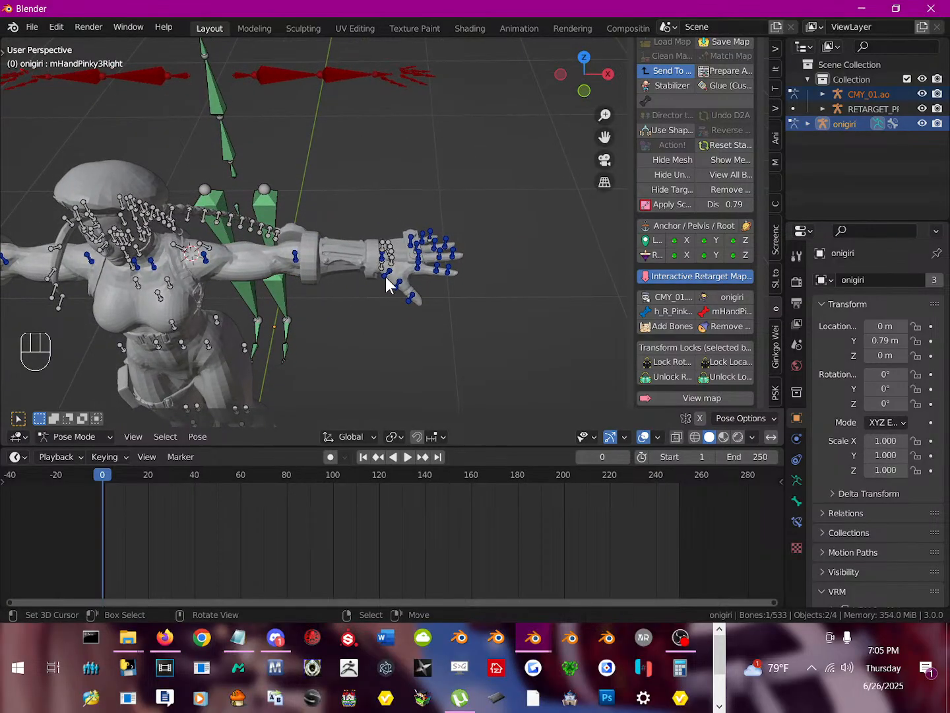
{"action": "left_click", "coordinate": [389, 277]}
{"action": "key", "text": "r"}
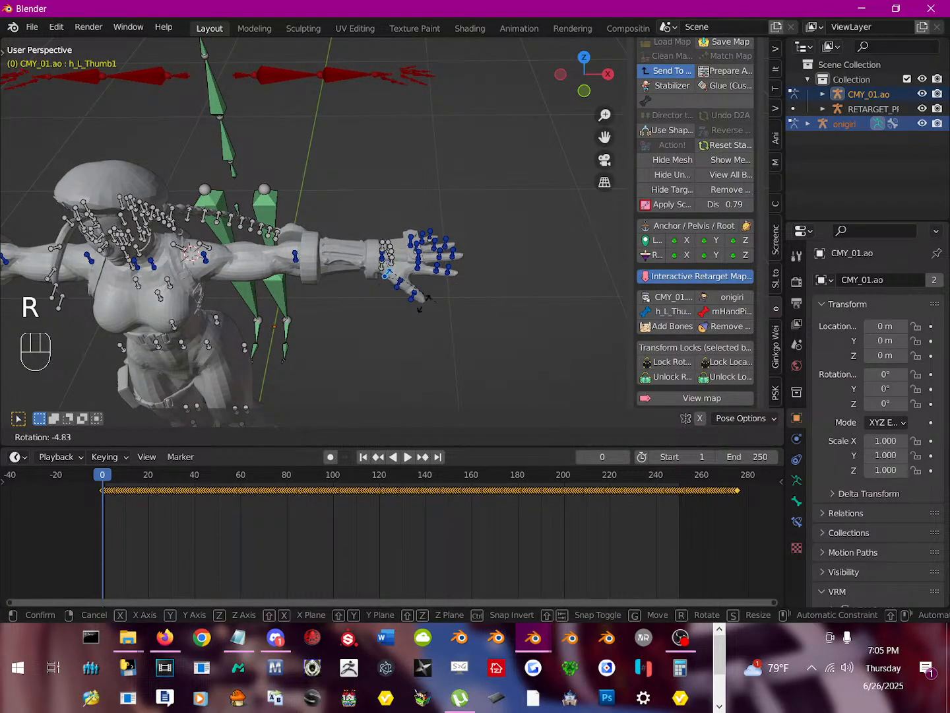
{"action": "right_click", "coordinate": [434, 226]}
{"action": "middle_click_drag", "start_coordinate": [434, 224], "coordinate": [430, 288]}
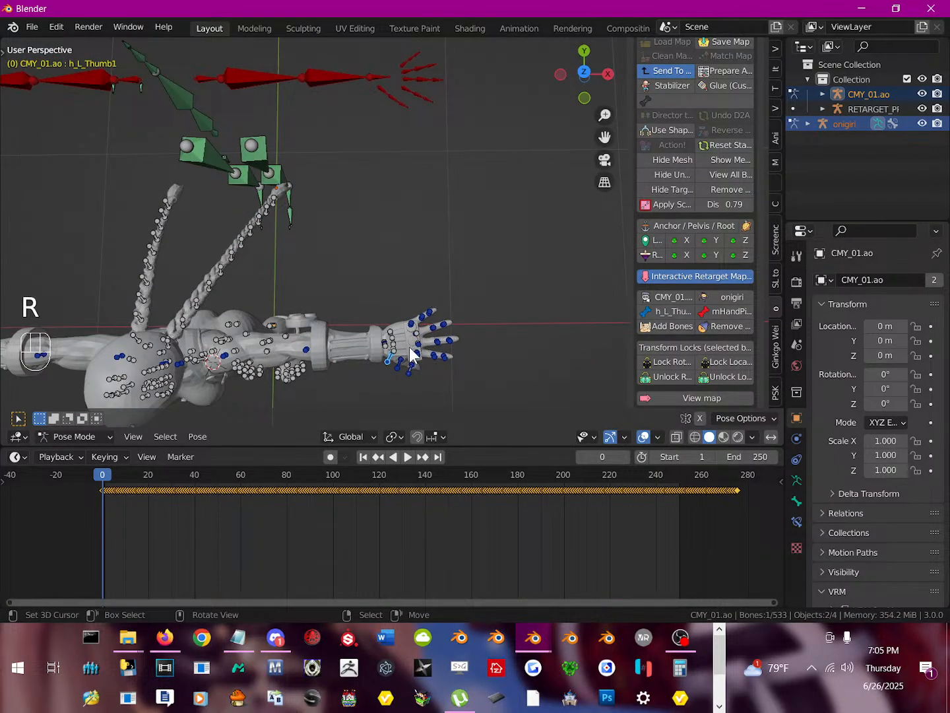
{"action": "scroll", "coordinate": [408, 349], "scroll_direction": "up", "scroll_amount": 2}
{"action": "middle_click_drag", "start_coordinate": [410, 348], "coordinate": [417, 357]}
{"action": "key", "text": "a"}
{"action": "key", "text": "a"}
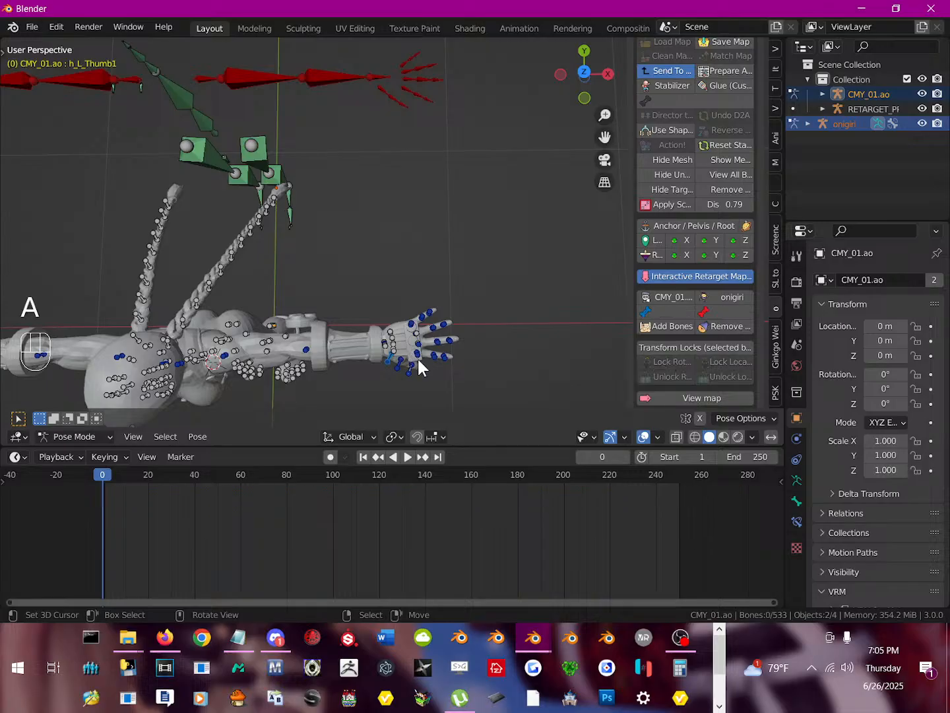
Test-rotate h_L_Pinky2Helper, h_L_Pinky3Helper and h_L_Pinky4Helper on the left pinky, cancelling each rotation and hiding each bone.
{"action": "middle_click_drag", "start_coordinate": [402, 284], "coordinate": [398, 243]}
{"action": "scroll", "coordinate": [404, 296], "scroll_direction": "up", "scroll_amount": 1}
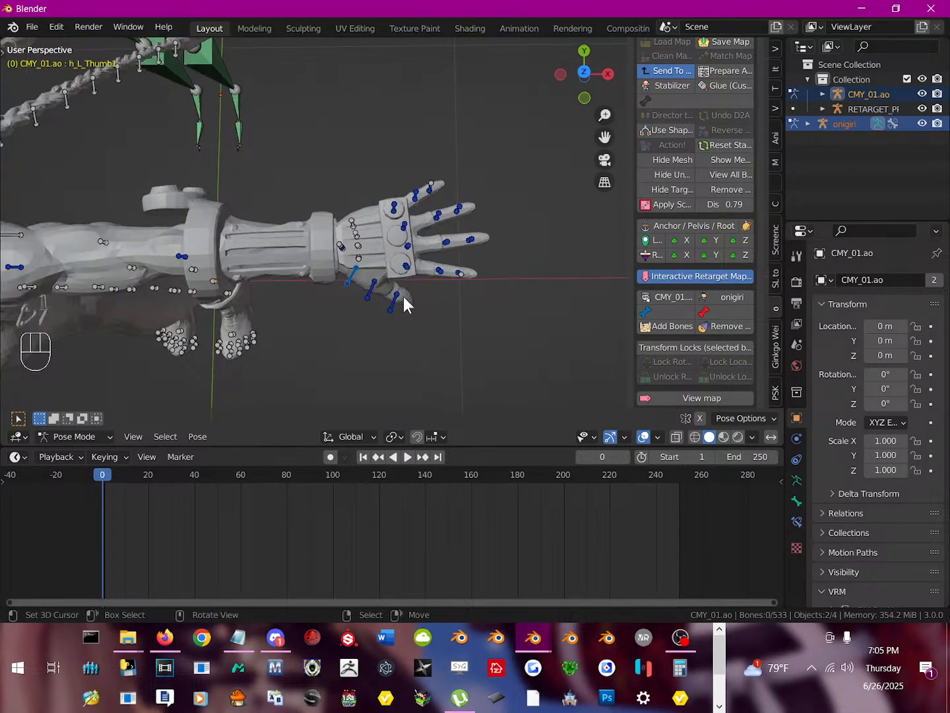
{"action": "left_click", "coordinate": [390, 209]}
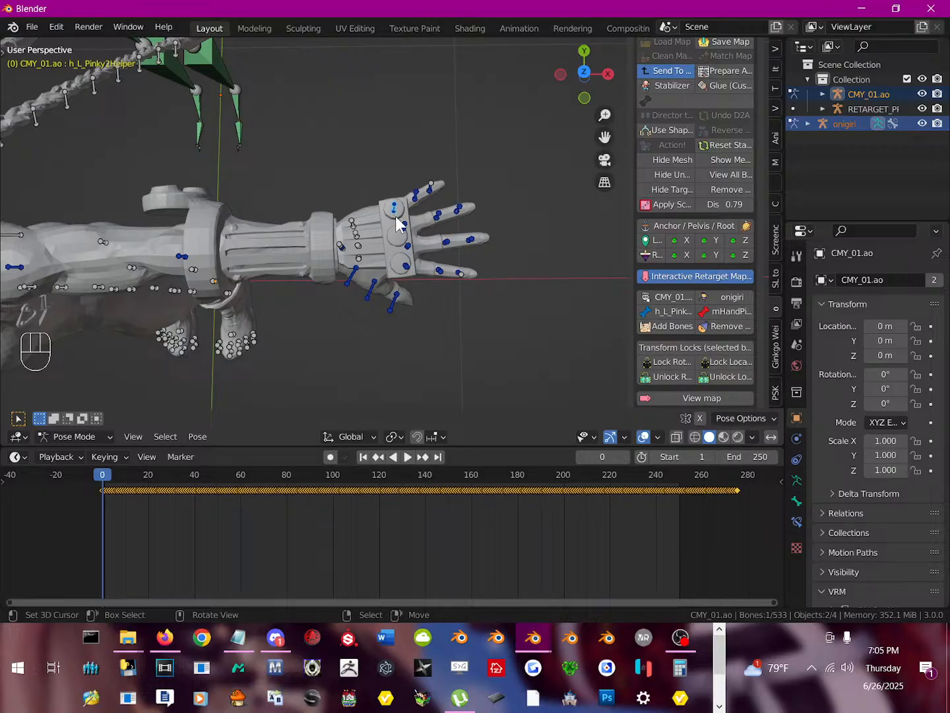
{"action": "key", "text": "r"}
{"action": "right_click", "coordinate": [412, 243]}
{"action": "key", "text": "h"}
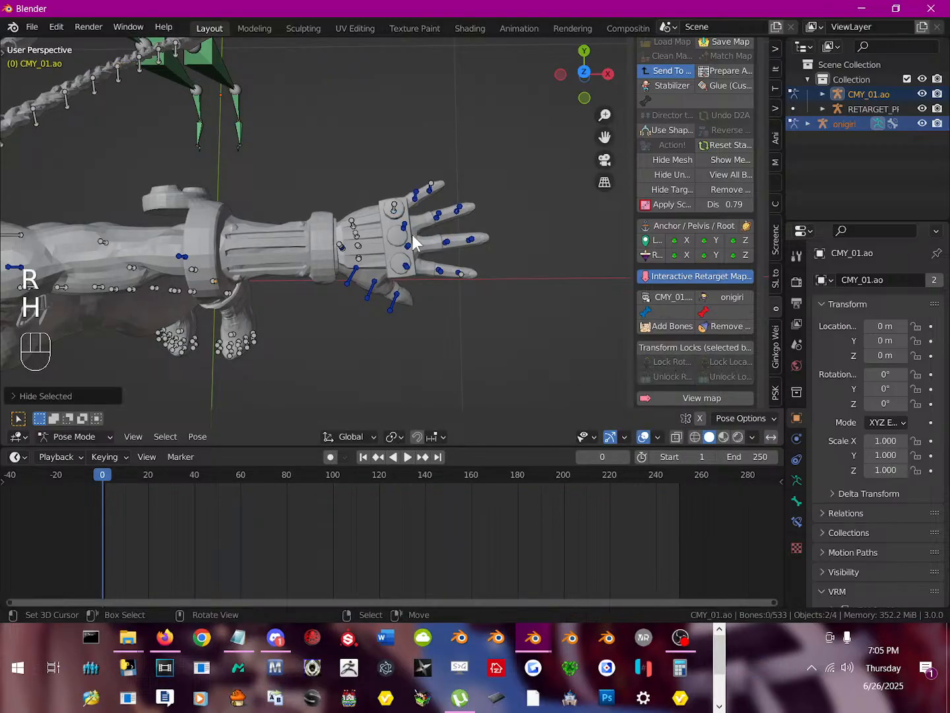
{"action": "left_click", "coordinate": [414, 197]}
{"action": "key", "text": "r"}
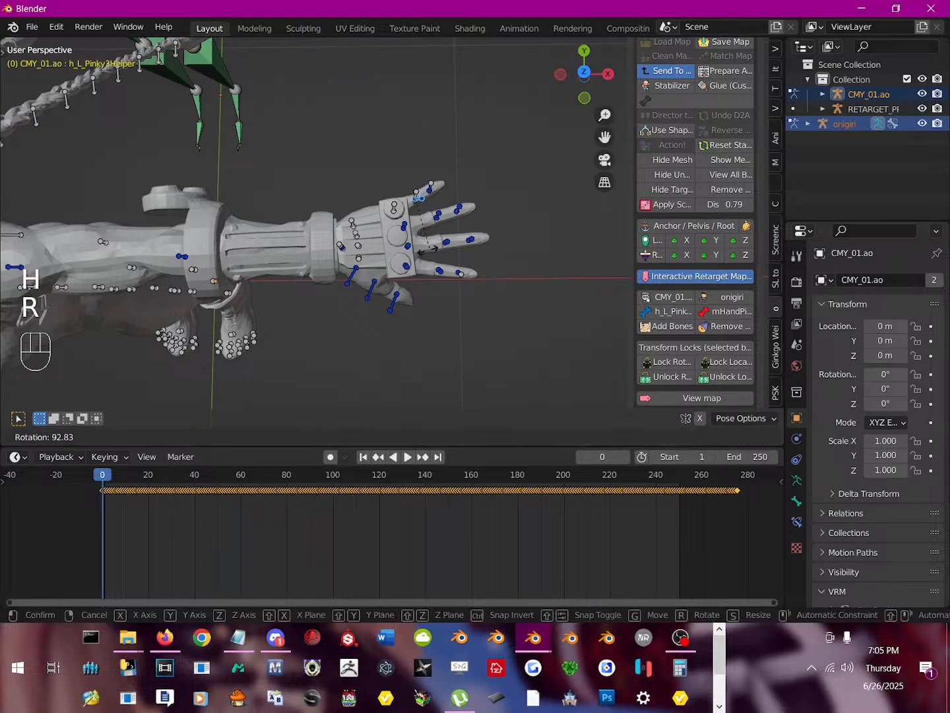
{"action": "right_click", "coordinate": [432, 212]}
{"action": "key", "text": "h"}
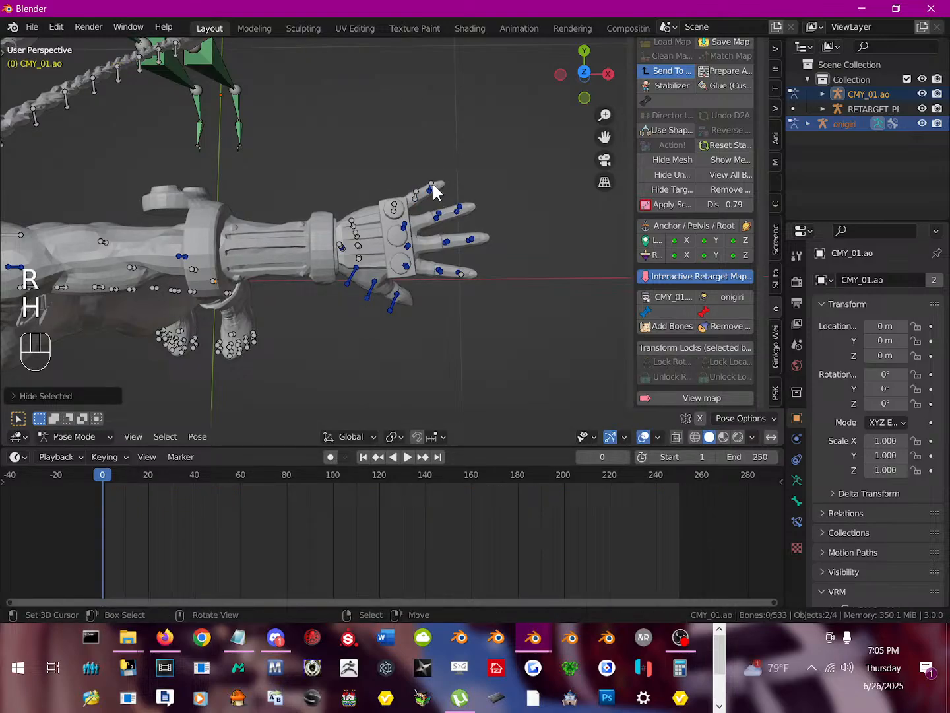
{"action": "left_click", "coordinate": [435, 191]}
{"action": "key", "text": "r"}
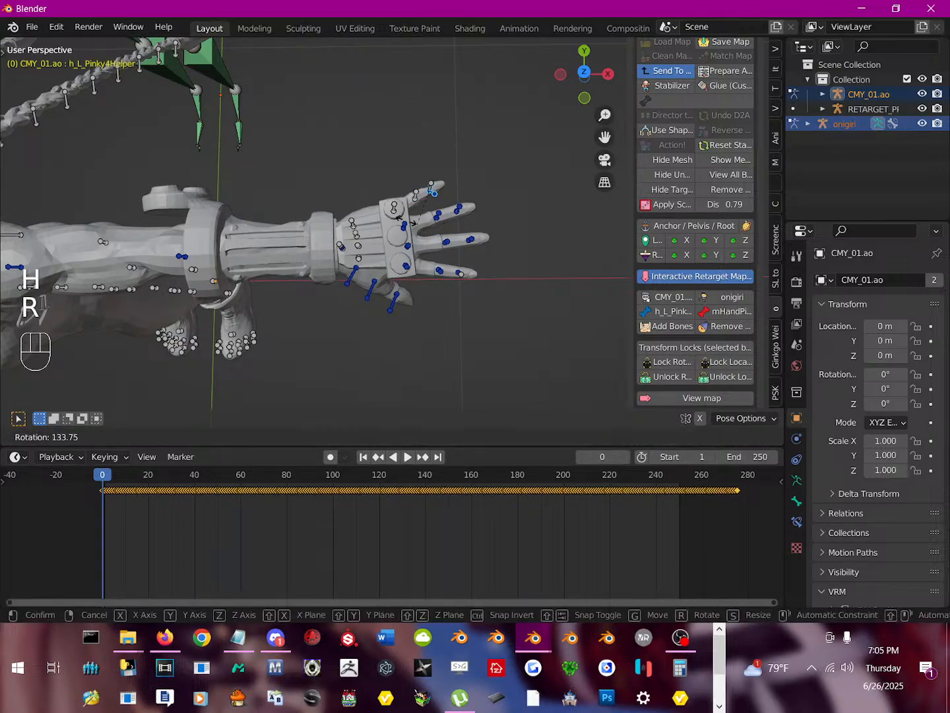
{"action": "right_click", "coordinate": [483, 187]}
{"action": "key", "text": "h"}
Test-rotate h_L_Ring2Helper, h_L_Ring3Helper and h_L_Ring4Helper on the left ring finger, cancelling each rotation and hiding each bone.
{"action": "left_click", "coordinate": [400, 231]}
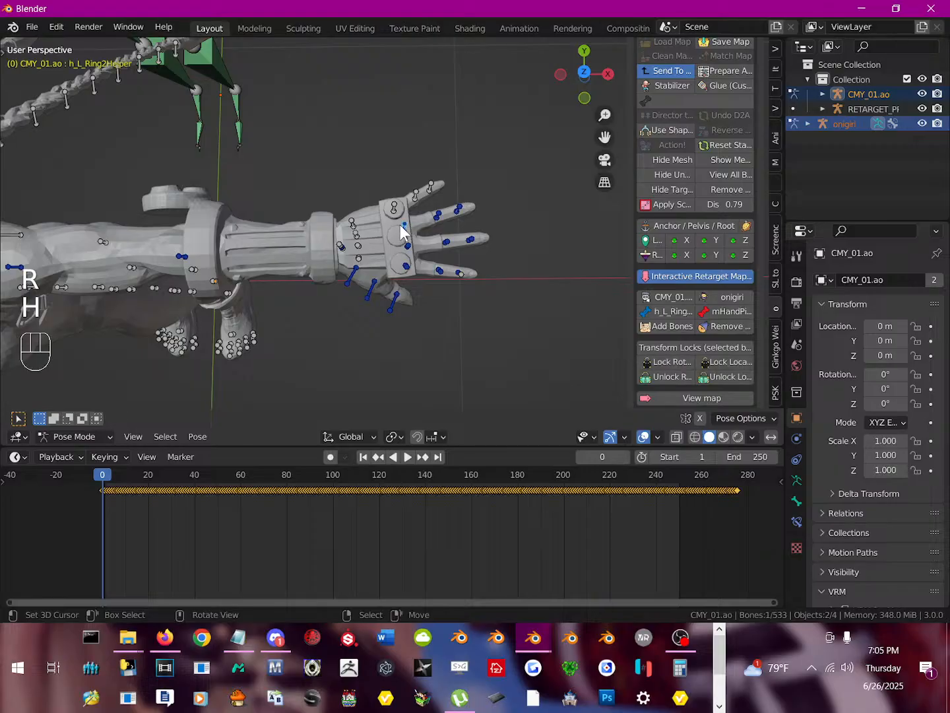
{"action": "key", "text": "r"}
{"action": "right_click", "coordinate": [396, 216]}
{"action": "key", "text": "h"}
{"action": "left_click", "coordinate": [438, 215]}
{"action": "key", "text": "r"}
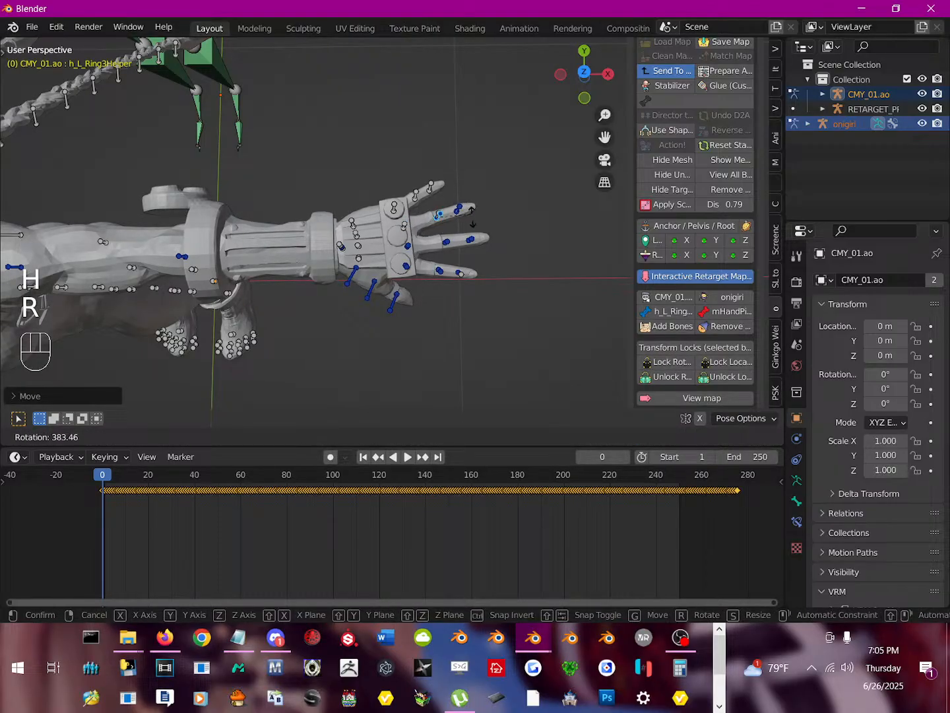
{"action": "right_click", "coordinate": [472, 229]}
{"action": "key", "text": "h"}
{"action": "left_click", "coordinate": [458, 209]}
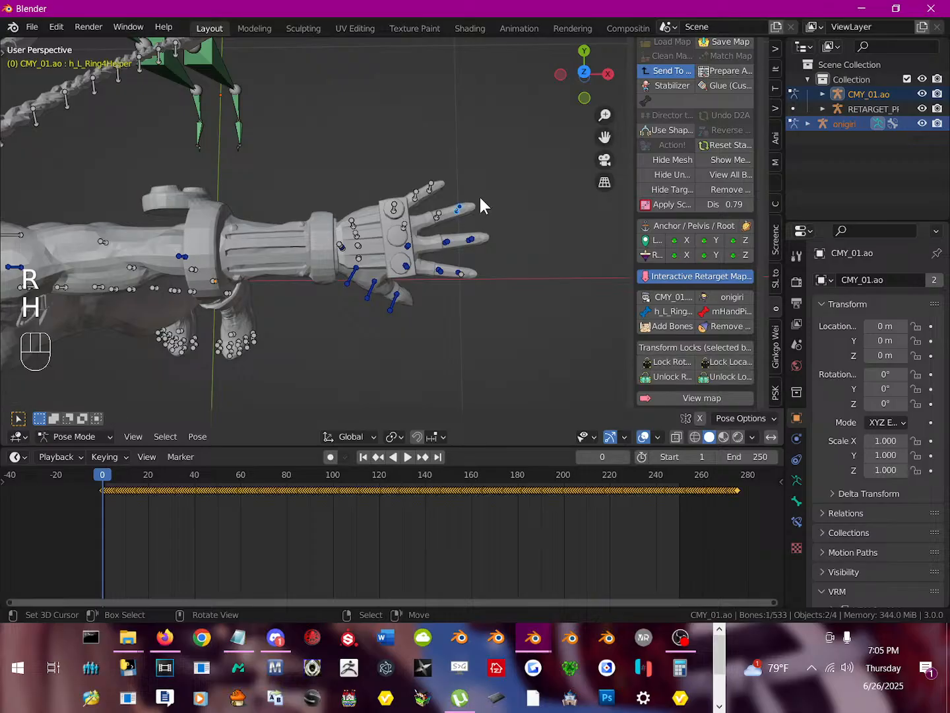
{"action": "key", "text": "r"}
{"action": "right_click", "coordinate": [496, 239]}
{"action": "key", "text": "h"}
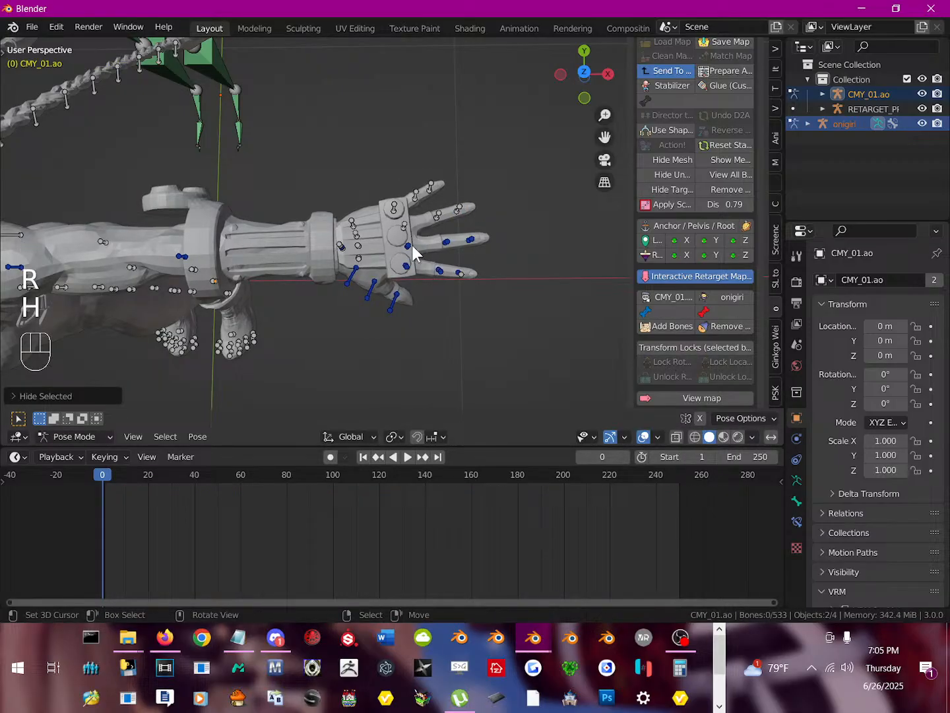
Test-rotate the left middle finger's knuckle helper, h_L_Middle3Helper and h_L_Middle4Helper, cancelling each rotation and hiding each bone.
{"action": "left_click", "coordinate": [411, 252]}
{"action": "key", "text": "r"}
{"action": "right_click", "coordinate": [453, 248]}
{"action": "key", "text": "h"}
{"action": "left_click", "coordinate": [447, 242]}
{"action": "key", "text": "r"}
{"action": "right_click", "coordinate": [484, 297]}
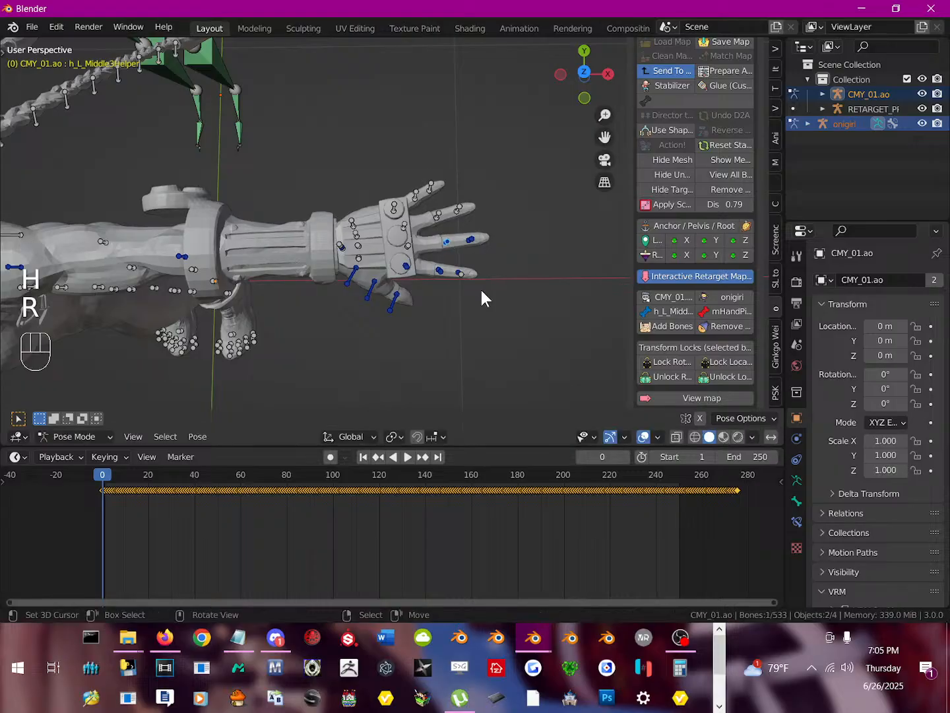
{"action": "key", "text": "h"}
{"action": "left_click", "coordinate": [472, 241]}
{"action": "key", "text": "r"}
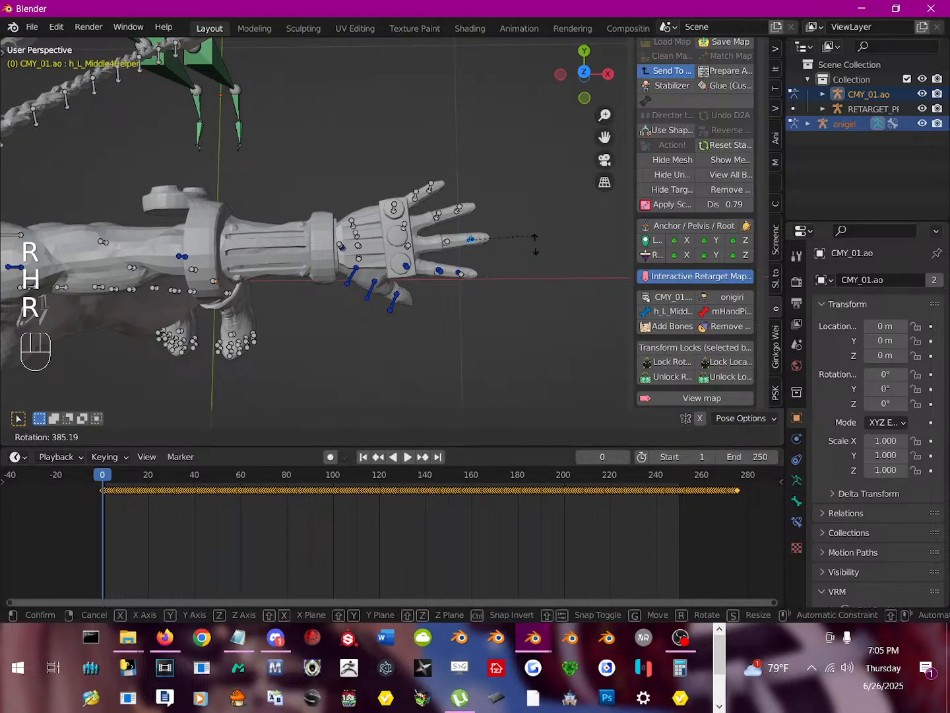
{"action": "right_click", "coordinate": [532, 261]}
{"action": "key", "text": "h"}
Test-rotate h_L_Index2Helper, the left index finger's middle helper and h_L_Index4Helper, cancelling each rotation and hiding each bone.
{"action": "left_click", "coordinate": [407, 267]}
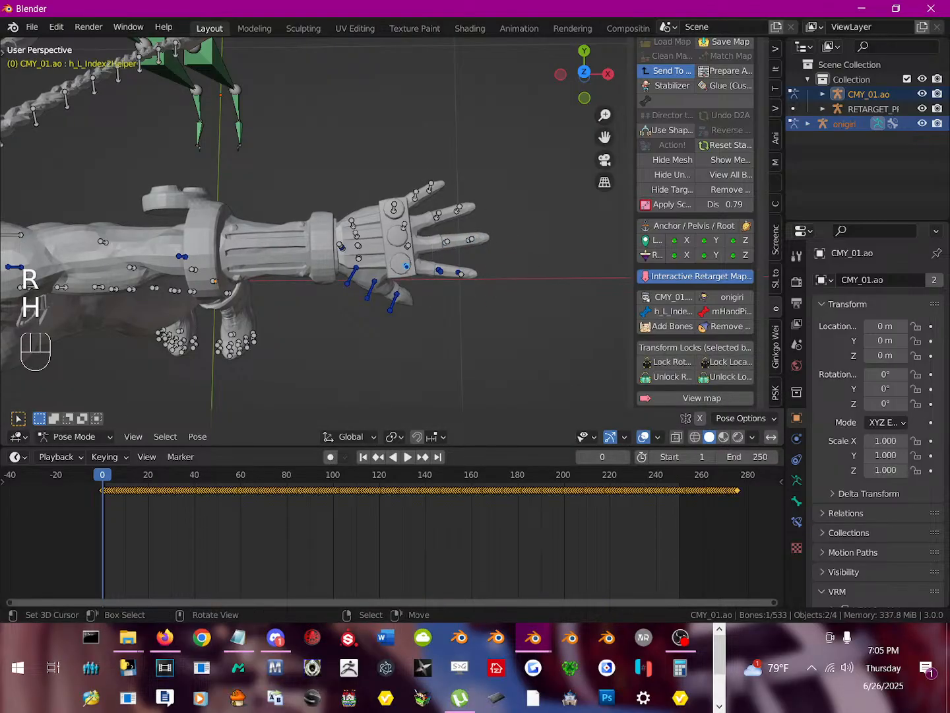
{"action": "key", "text": "r"}
{"action": "right_click", "coordinate": [470, 272]}
{"action": "key", "text": "h"}
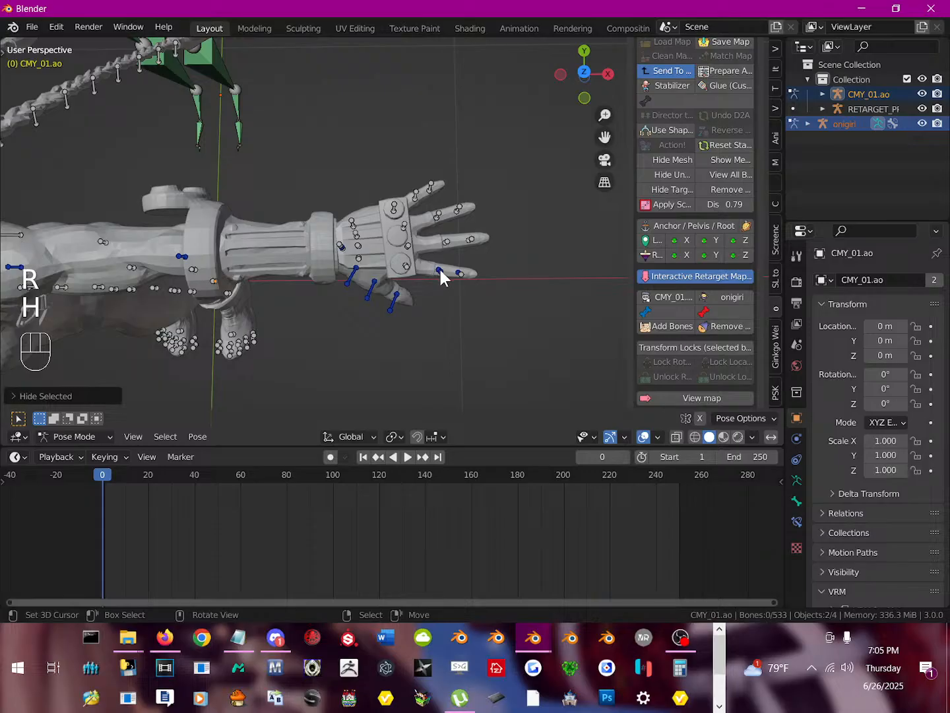
{"action": "left_click", "coordinate": [440, 270]}
{"action": "key", "text": "r"}
{"action": "right_click", "coordinate": [535, 303]}
{"action": "key", "text": "h"}
{"action": "left_click", "coordinate": [459, 279]}
{"action": "key", "text": "r"}
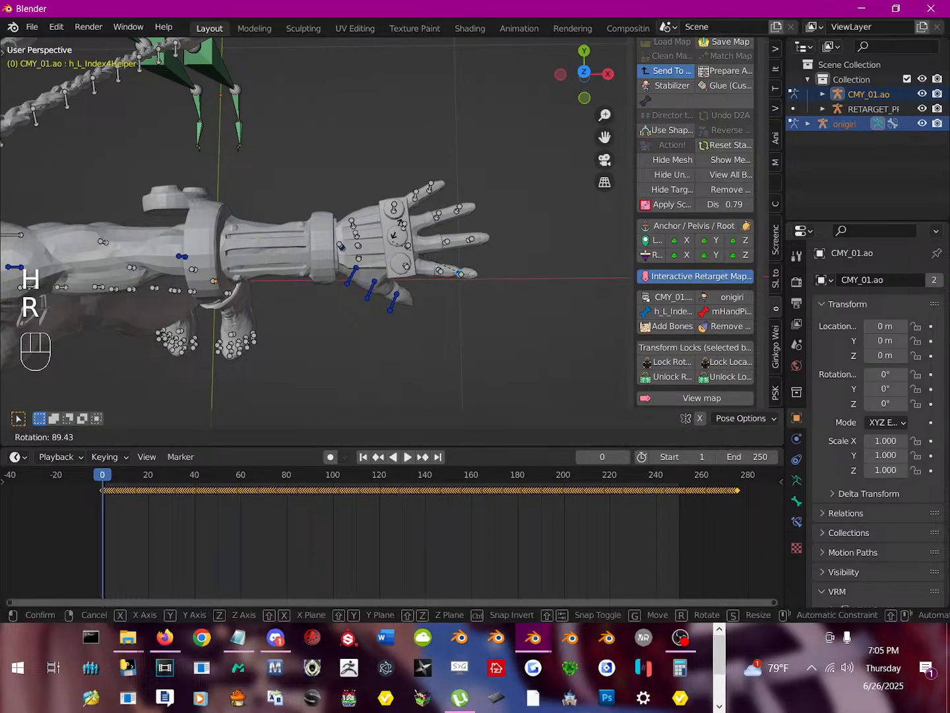
{"action": "right_click", "coordinate": [515, 313]}
{"action": "key", "text": "h"}
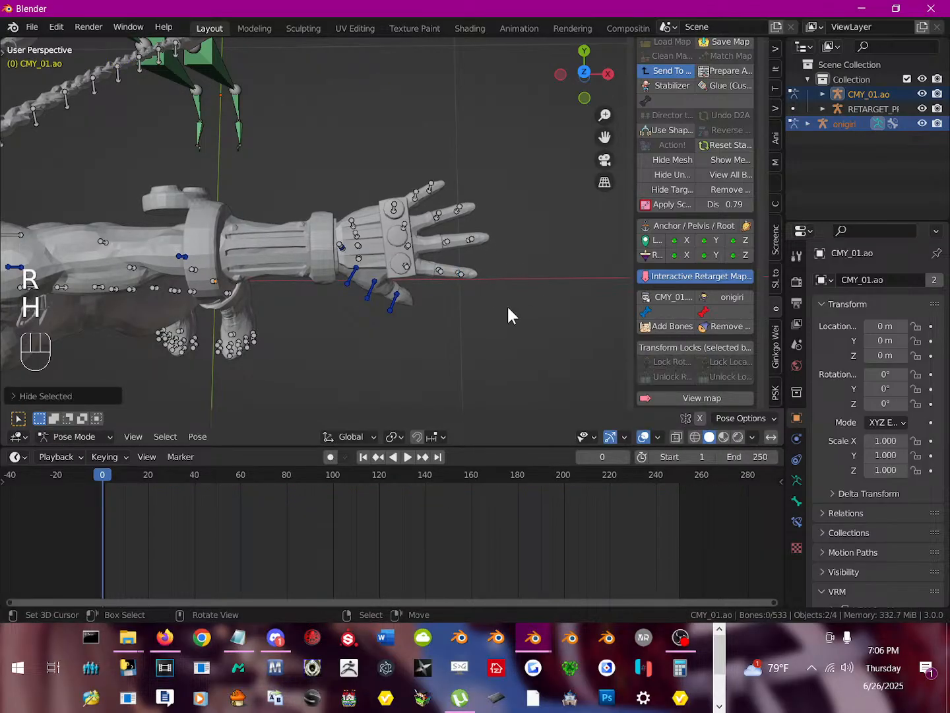
Test-rotate h_L_Thumb1, h_L_Thumb2Helper and the thumb tip's helper on the left thumb, cancelling each rotation and hiding the two helpers.
{"action": "left_click", "coordinate": [355, 276]}
{"action": "key", "text": "r"}
{"action": "right_click", "coordinate": [460, 310]}
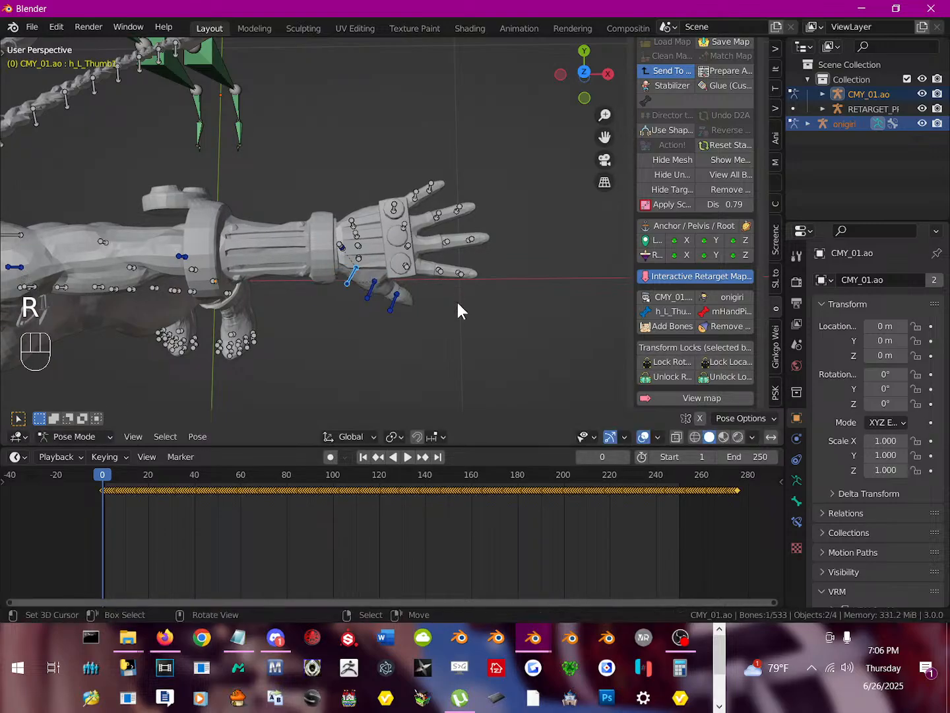
{"action": "left_click", "coordinate": [372, 294]}
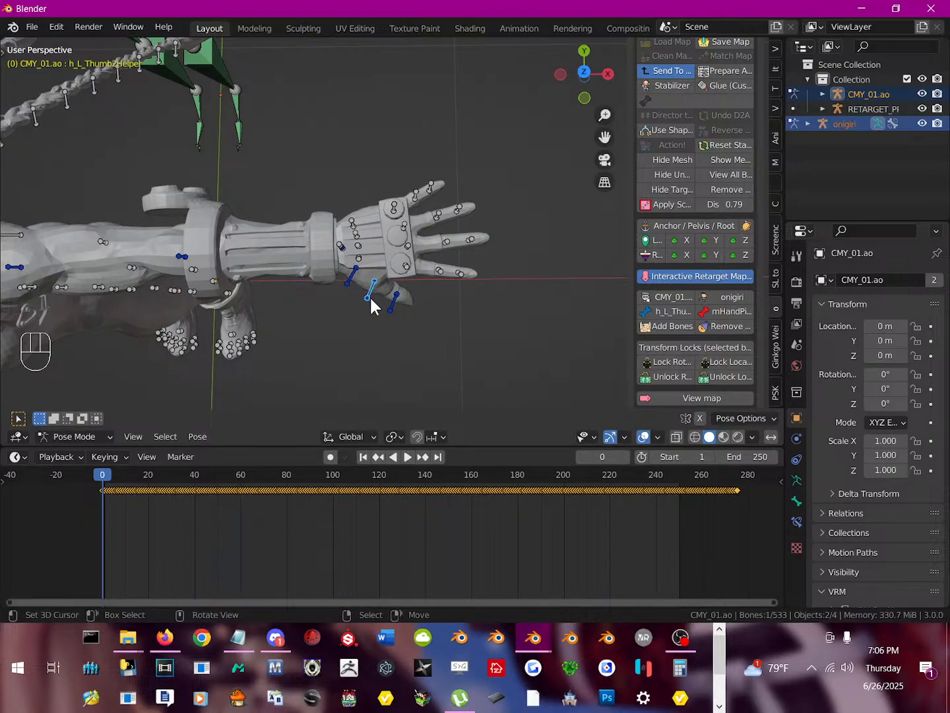
{"action": "key", "text": "r"}
{"action": "right_click", "coordinate": [395, 283]}
{"action": "key", "text": "h"}
{"action": "left_click", "coordinate": [395, 306]}
{"action": "key", "text": "r"}
{"action": "right_click", "coordinate": [455, 285]}
{"action": "key", "text": "h"}
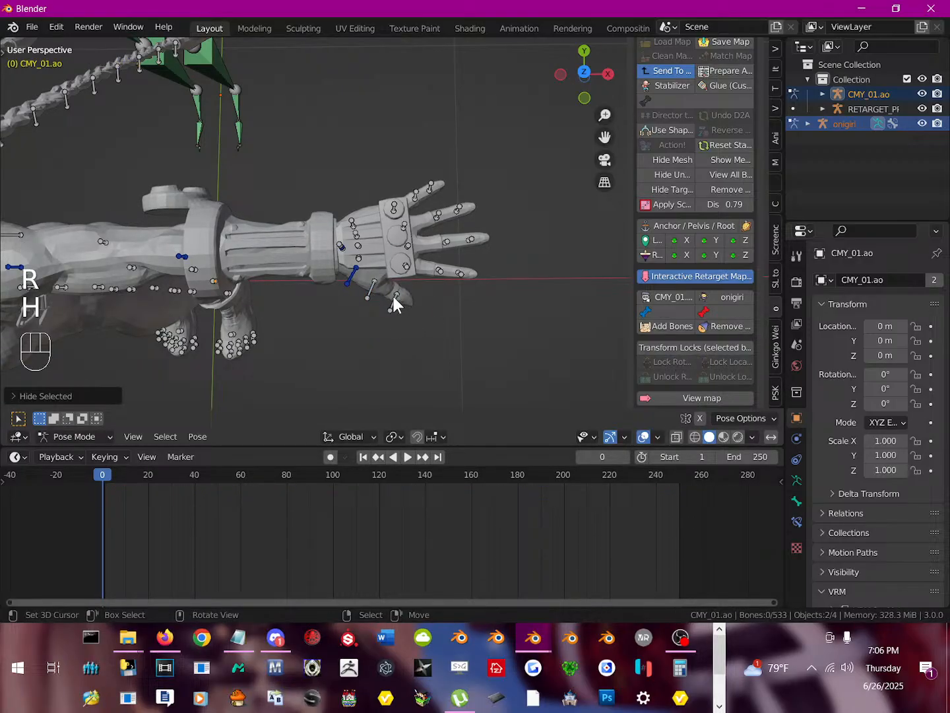
Test-rotate the left thumb's remaining tip bone and h_L_Thumb1, cancelling both rotations.
{"action": "left_click", "coordinate": [394, 303]}
{"action": "key", "text": "r"}
{"action": "right_click", "coordinate": [439, 313]}
{"action": "key", "text": "r"}
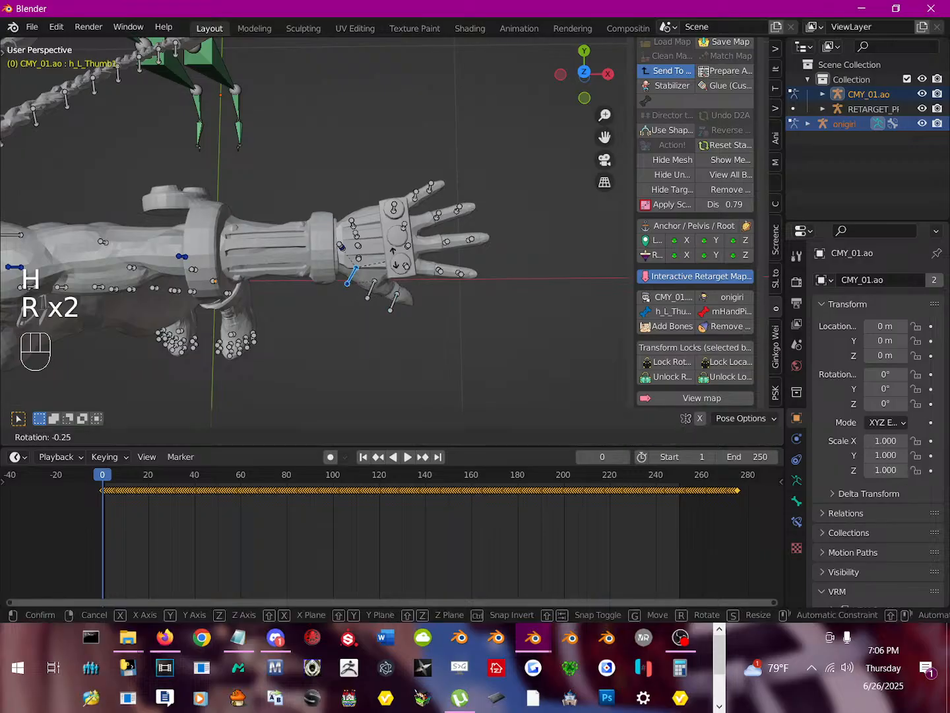
{"action": "right_click", "coordinate": [383, 304]}
Map the left thumb's three bones, from h_L_Thumb1 to h_L_Thumb3, to onigiri's mHandThumb1Left, mHandThumb2Left and mHandThumb3Left in order.
{"action": "middle_click_drag", "start_coordinate": [405, 259], "coordinate": [339, 348]}
{"action": "scroll", "coordinate": [339, 347], "scroll_direction": "down", "scroll_amount": 1}
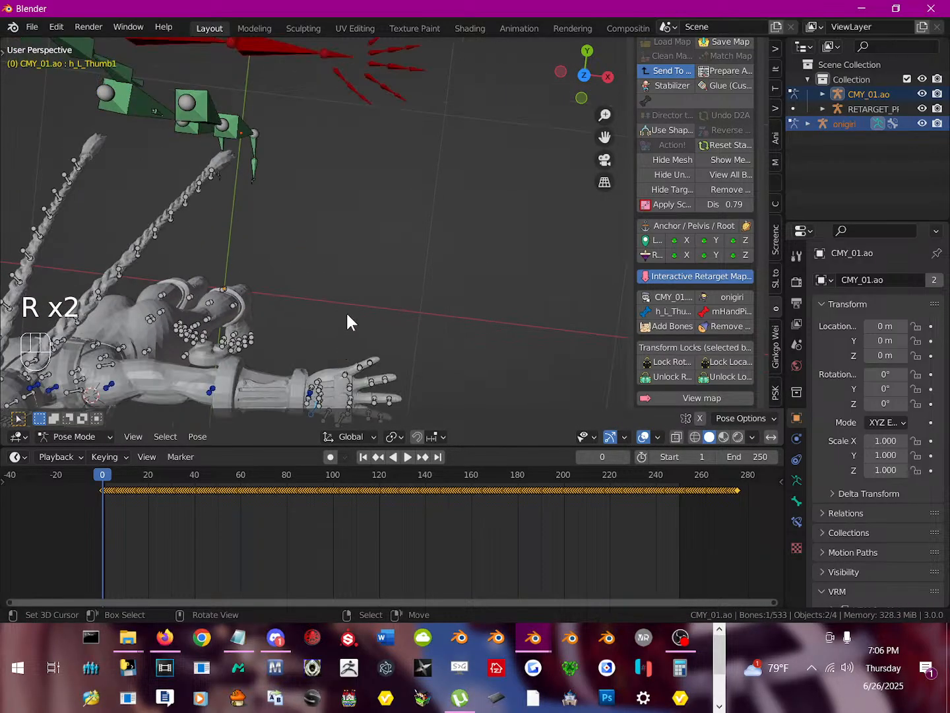
{"action": "right_click", "coordinate": [335, 70]}
{"action": "scroll", "coordinate": [353, 260], "scroll_direction": "down", "scroll_amount": 2}
{"action": "mouse_move", "coordinate": [353, 264]}
{"action": "middle_mouse_down", "text": "shift"}
{"action": "mouse_move", "coordinate": [354, 296]}
{"action": "mouse_move", "coordinate": [378, 250]}
{"action": "mouse_move", "coordinate": [312, 257]}
{"action": "mouse_move", "coordinate": [410, 244]}
{"action": "mouse_move", "coordinate": [422, 181]}
{"action": "mouse_move", "coordinate": [392, 230]}
{"action": "mouse_move", "coordinate": [382, 289]}
{"action": "mouse_move", "coordinate": [407, 261]}
{"action": "mouse_move", "coordinate": [339, 278]}
{"action": "middle_mouse_up", "text": "shift"}
{"action": "scroll", "coordinate": [380, 279], "scroll_direction": "up", "scroll_amount": 4}
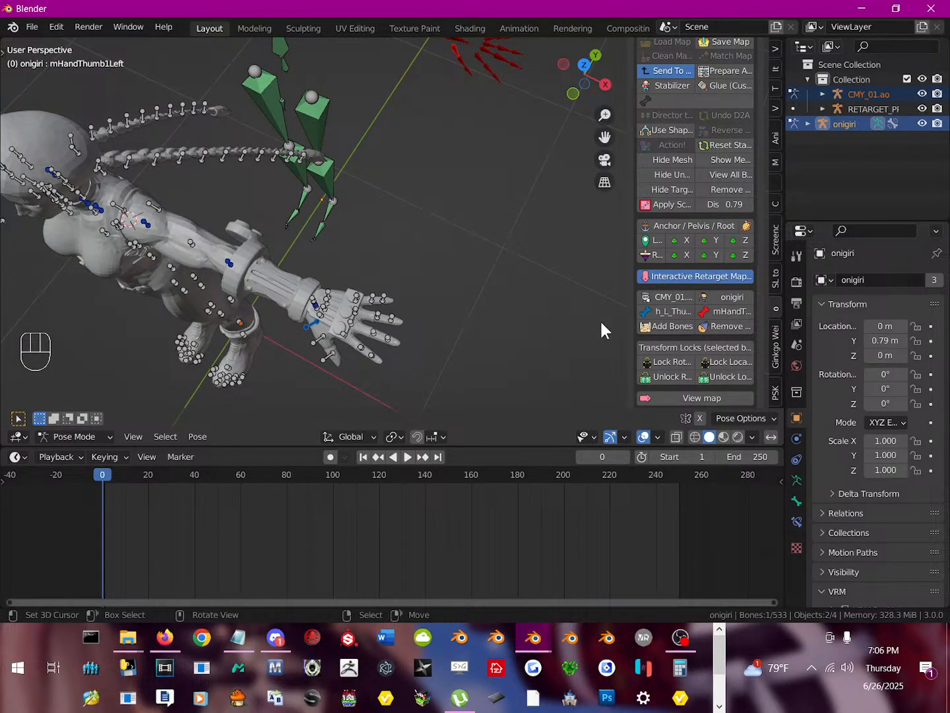
{"action": "left_click", "coordinate": [326, 335]}
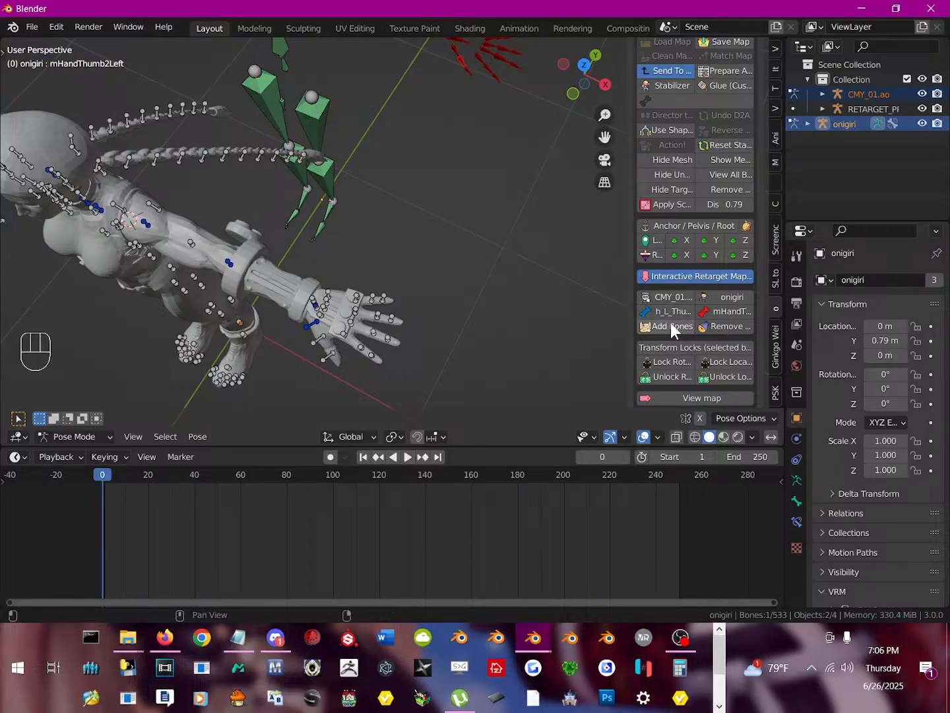
{"action": "left_click", "coordinate": [334, 356]}
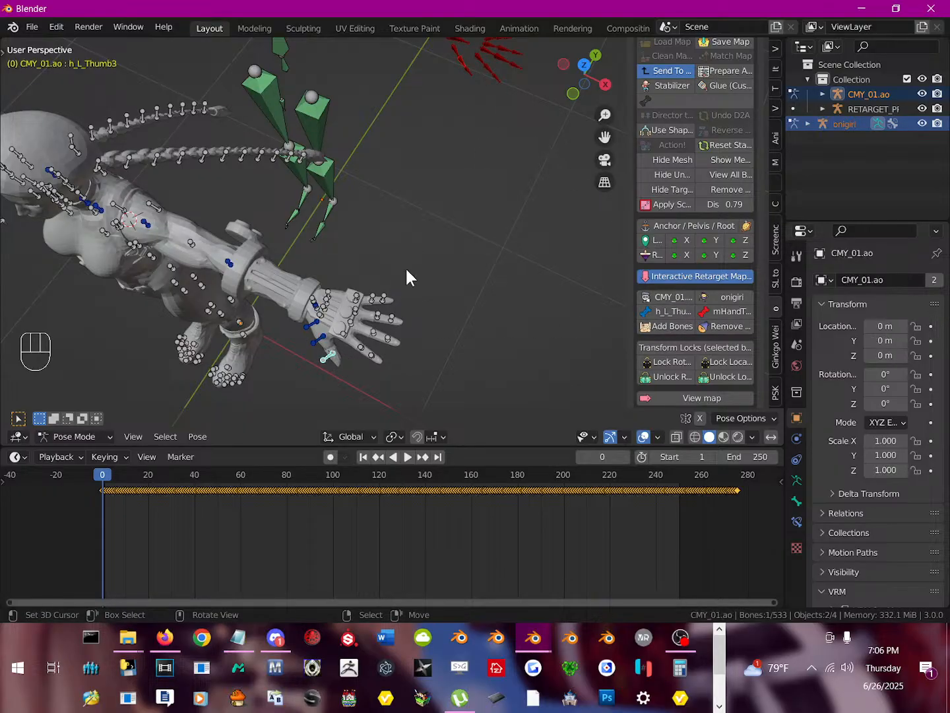
{"action": "right_click", "coordinate": [466, 74]}
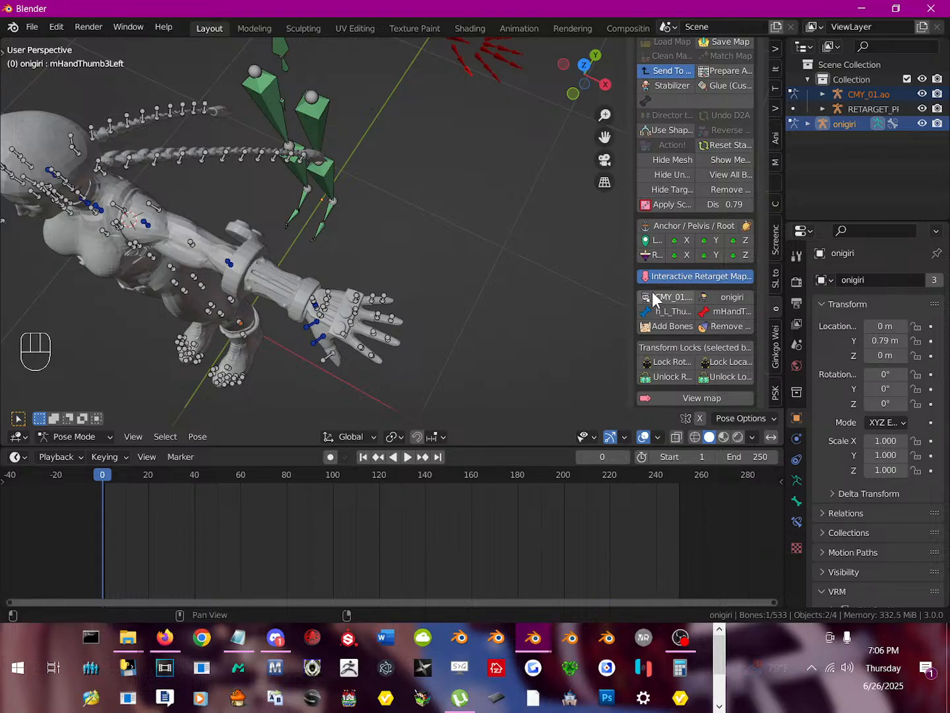
{"action": "left_click", "coordinate": [660, 324]}
Map the left index finger's bones, from h_L_Index2 to h_L_Index4, to onigiri's mHandIndex1Left through mHandIndex3Left in order.
{"action": "middle_click_drag", "start_coordinate": [461, 254], "coordinate": [384, 311], "text": "shift"}
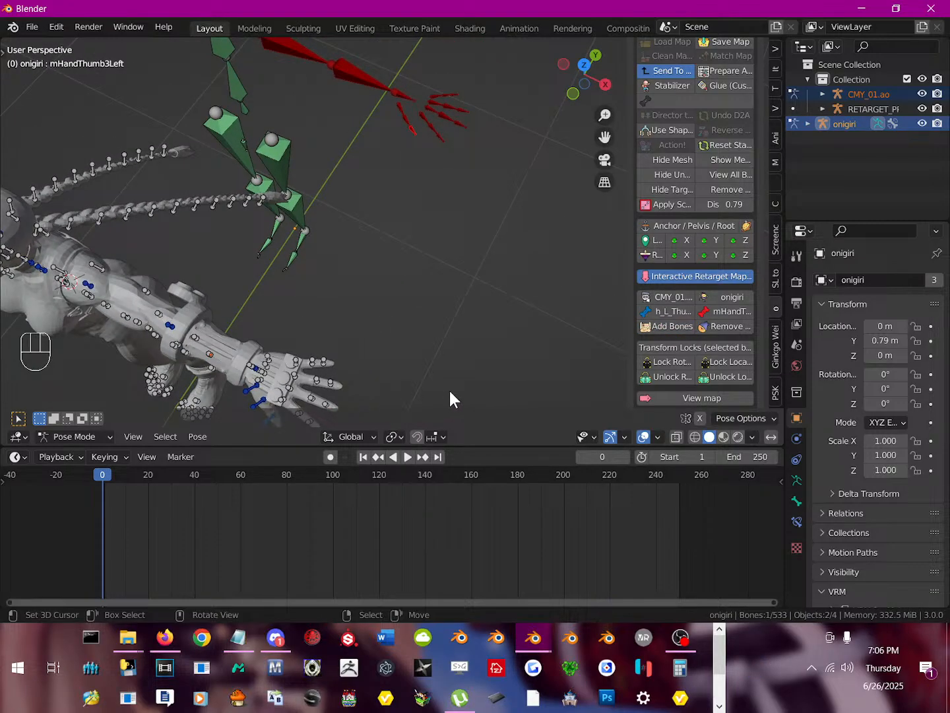
{"action": "middle_click_drag", "start_coordinate": [450, 392], "coordinate": [460, 382]}
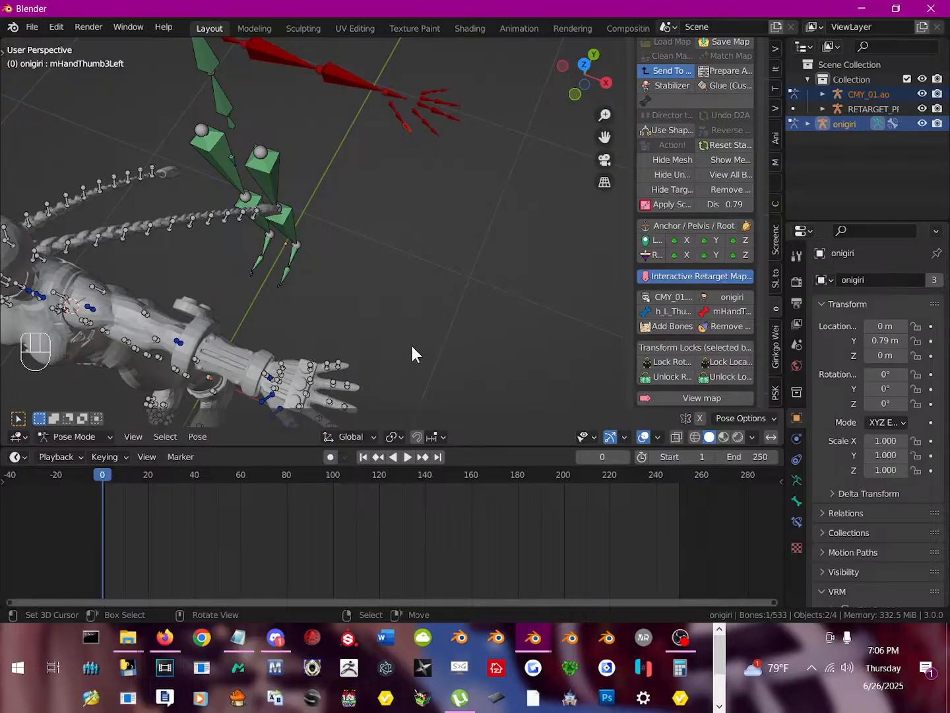
{"action": "middle_click_drag", "start_coordinate": [412, 348], "coordinate": [446, 279], "text": "shift"}
{"action": "left_click", "coordinate": [329, 382]}
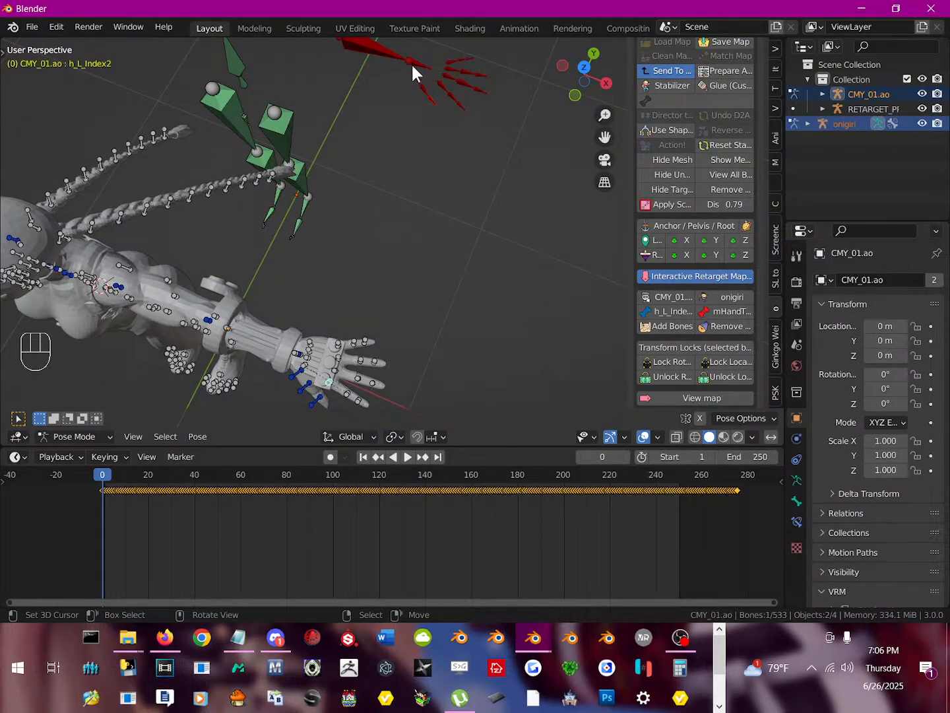
{"action": "left_click", "coordinate": [442, 91]}
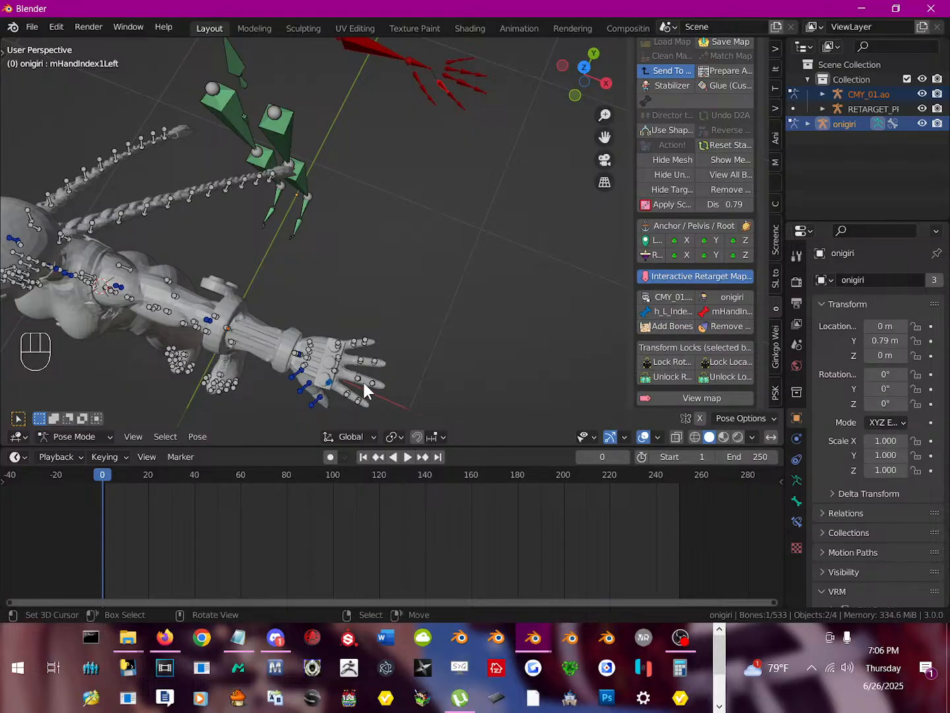
{"action": "left_click", "coordinate": [343, 391]}
{"action": "left_click", "coordinate": [449, 97]}
{"action": "left_click", "coordinate": [358, 401]}
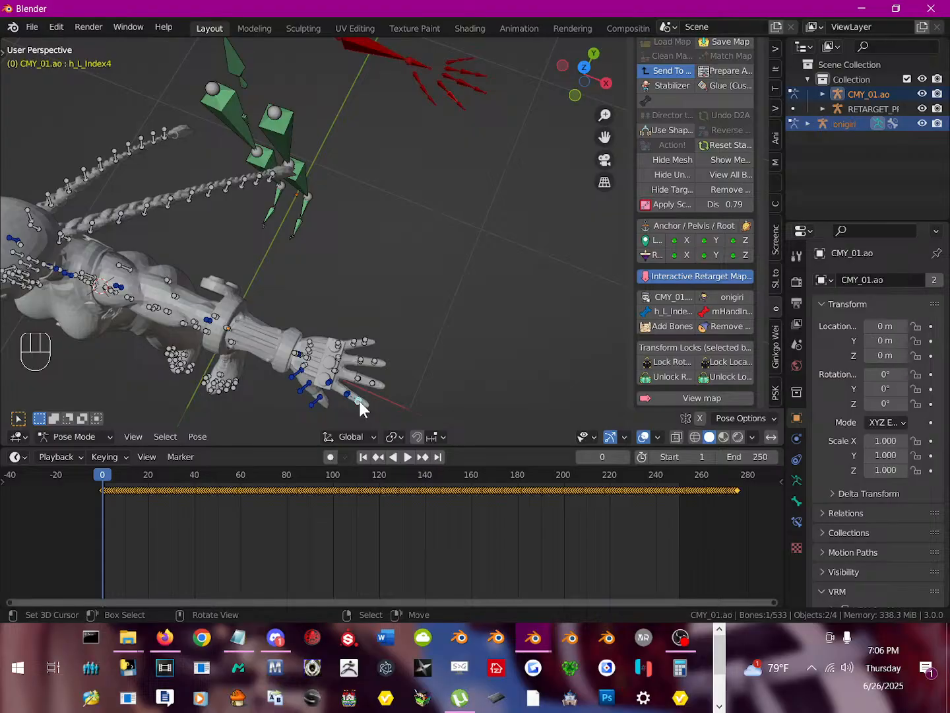
{"action": "left_click", "coordinate": [464, 106]}
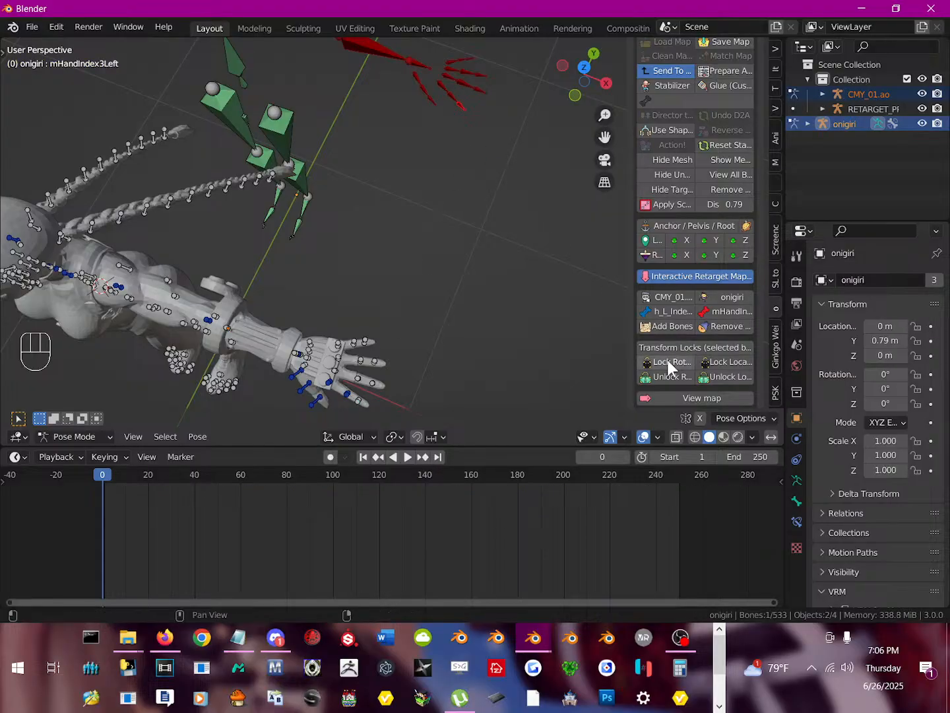
{"action": "left_click", "coordinate": [664, 329]}
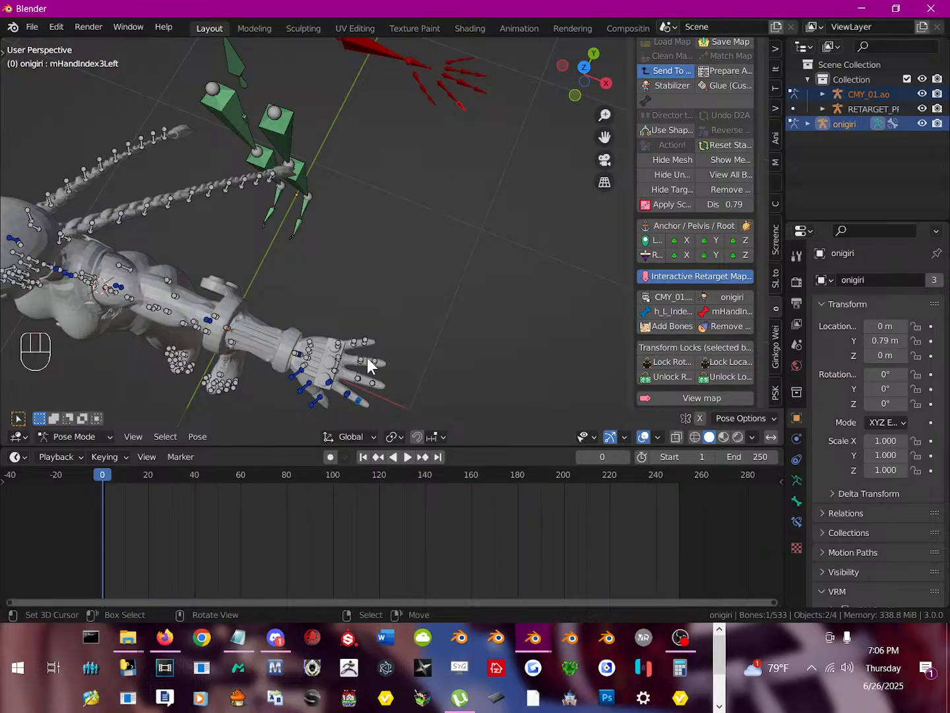
Map h_L_Middle2, h_L_Middle3 and h_L_Middle4 to onigiri's mHandMiddle1Left, mHandMiddle2Left and mHandMiddle3Left respectively.
{"action": "left_click", "coordinate": [335, 376]}
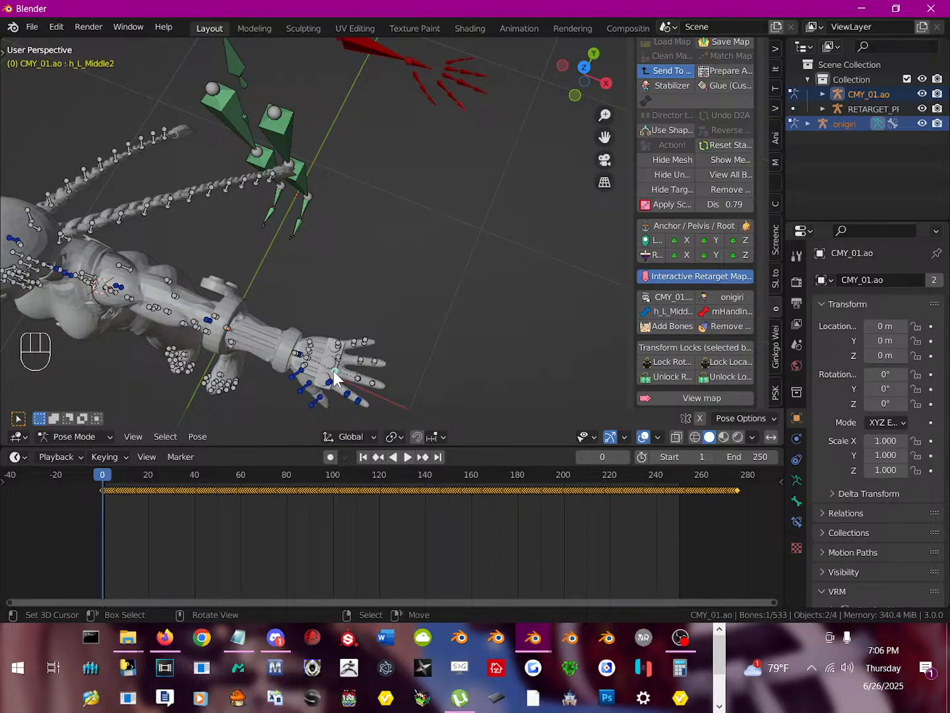
{"action": "left_click", "coordinate": [444, 78]}
{"action": "left_click", "coordinate": [667, 325]}
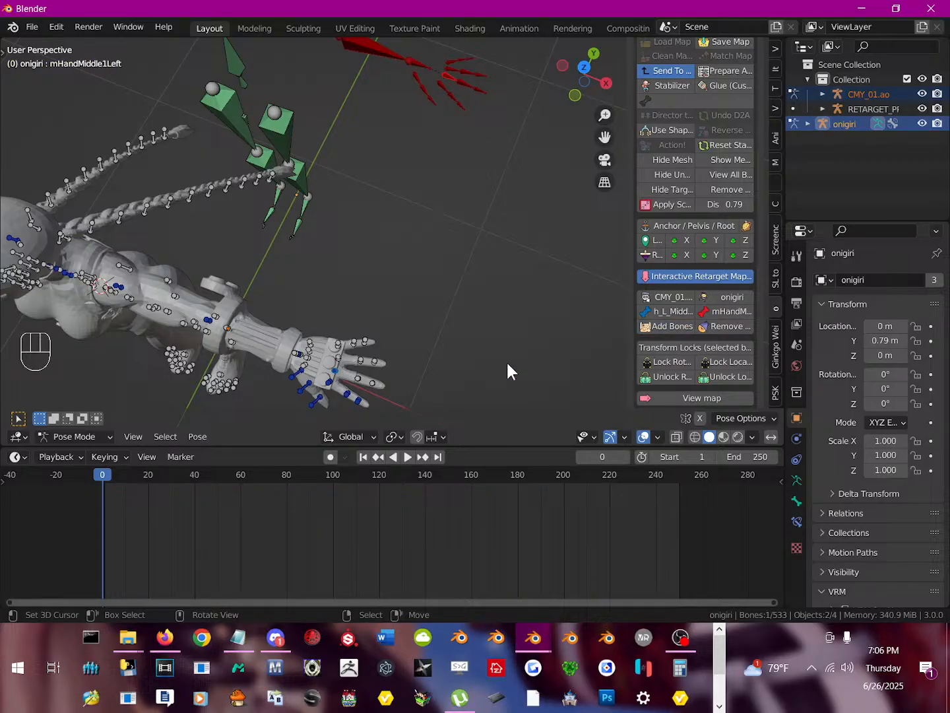
{"action": "left_click", "coordinate": [357, 380]}
{"action": "left_click", "coordinate": [465, 91]}
{"action": "left_click", "coordinate": [670, 326]}
{"action": "left_click", "coordinate": [382, 384]}
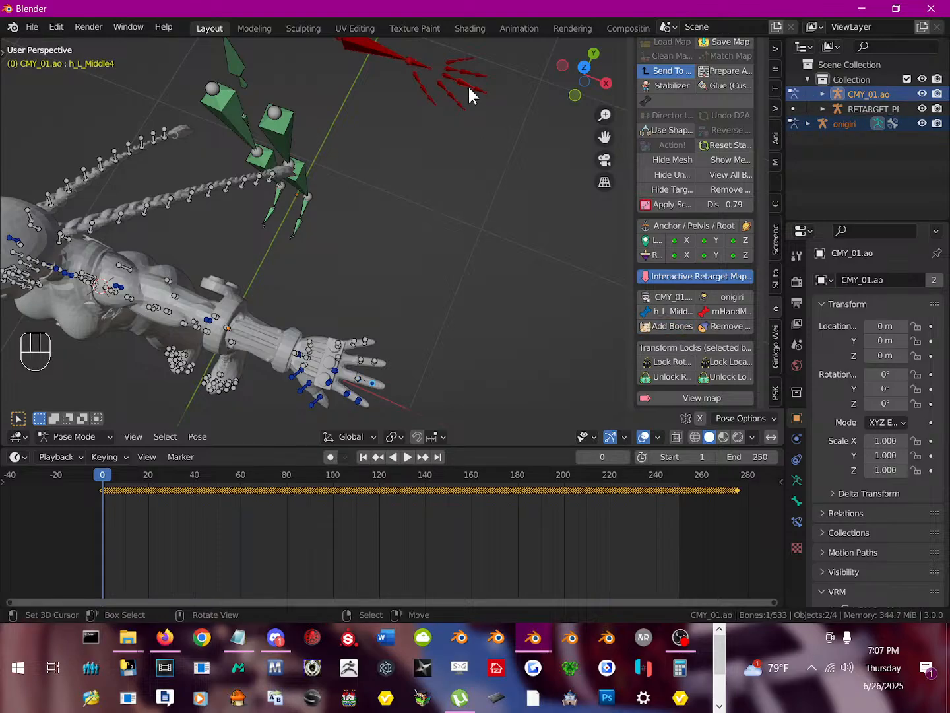
{"action": "left_click_drag", "start_coordinate": [481, 93], "coordinate": [484, 92]}
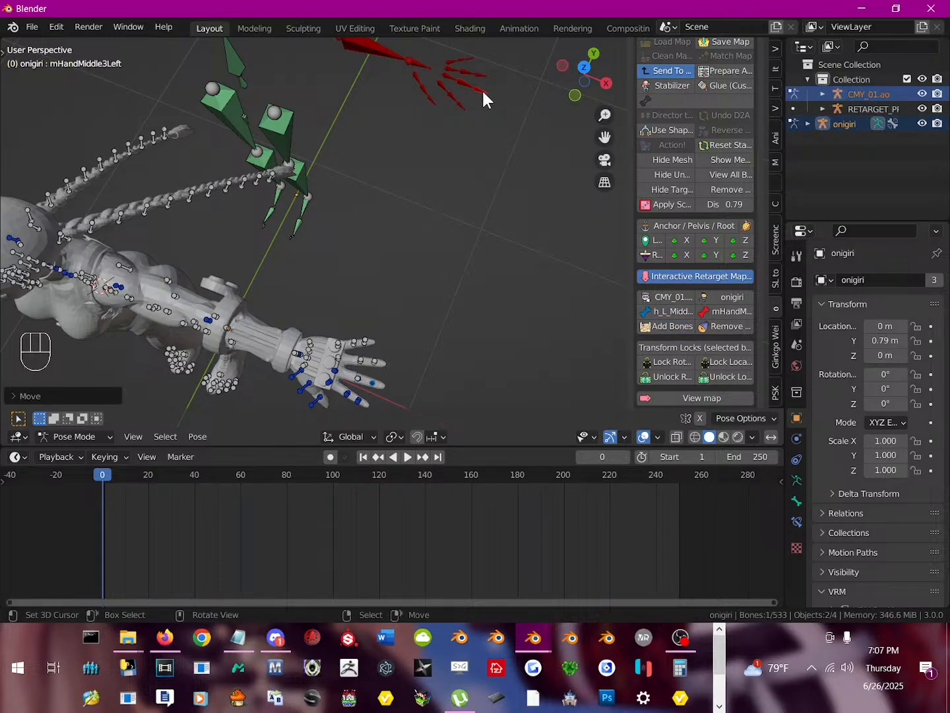
{"action": "left_click", "coordinate": [374, 383]}
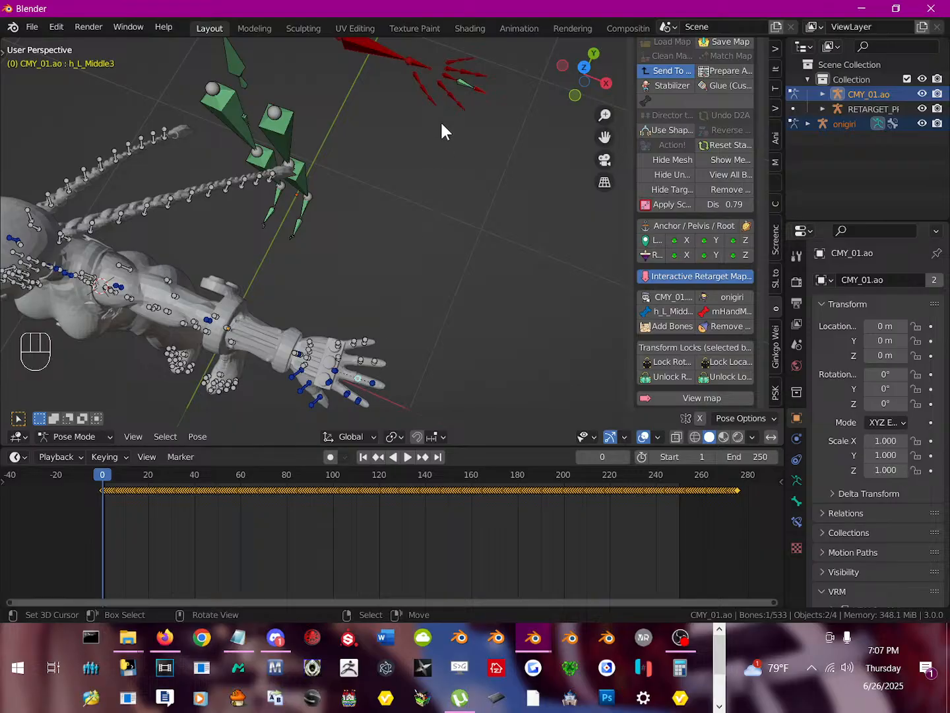
{"action": "left_click", "coordinate": [465, 83]}
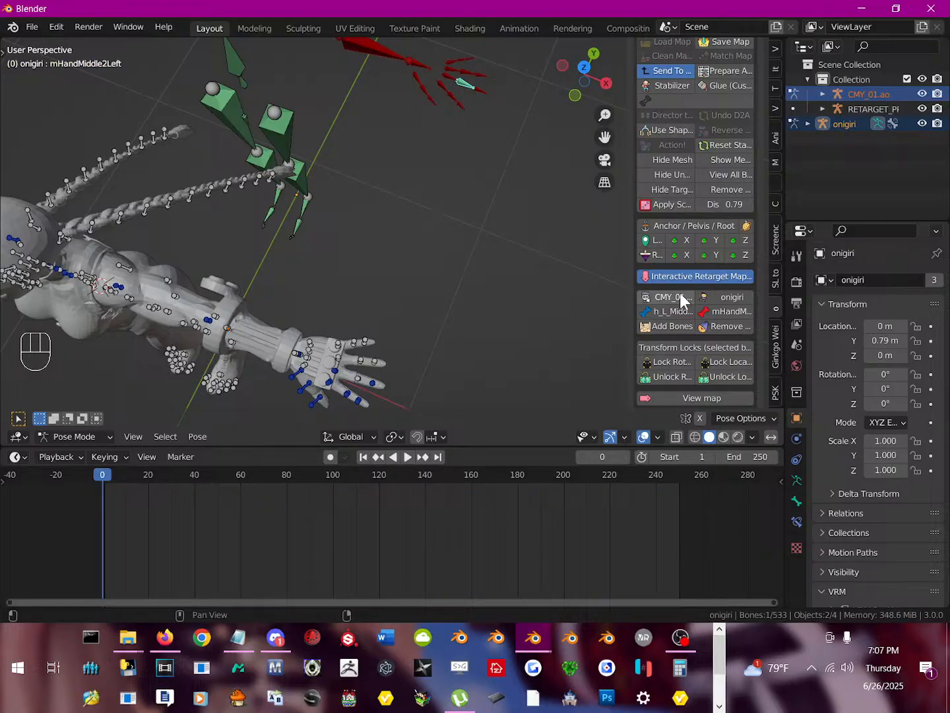
{"action": "left_click", "coordinate": [669, 325]}
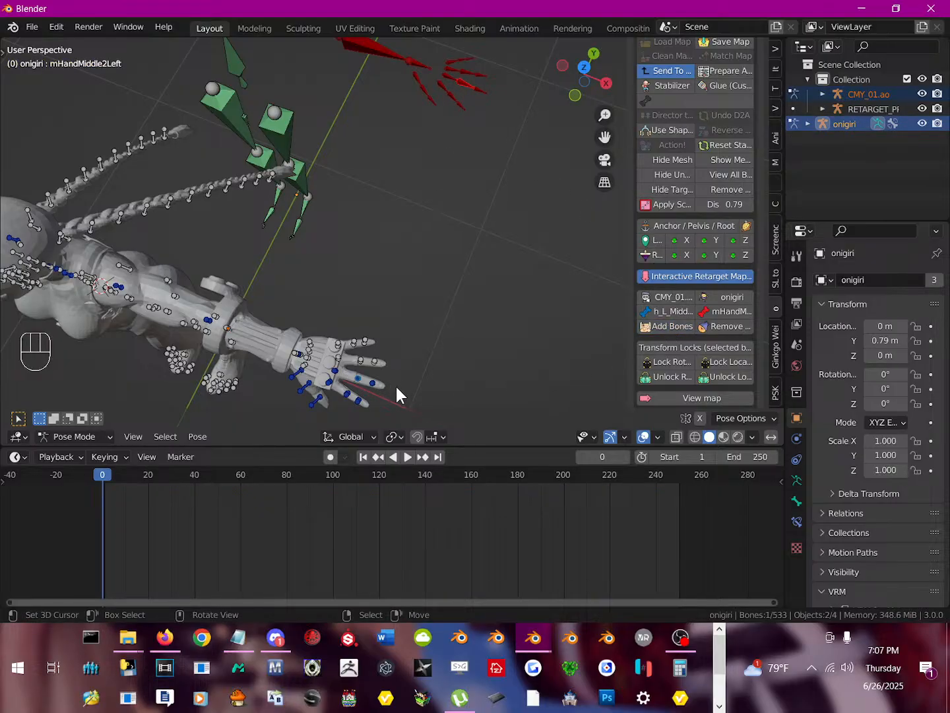
Map h_L_Ring2, h_L_Ring3 and h_L_Ring4 to onigiri's mHandRing1Left, mHandRing2Left and mHandRing3Left respectively.
{"action": "left_click", "coordinate": [336, 358]}
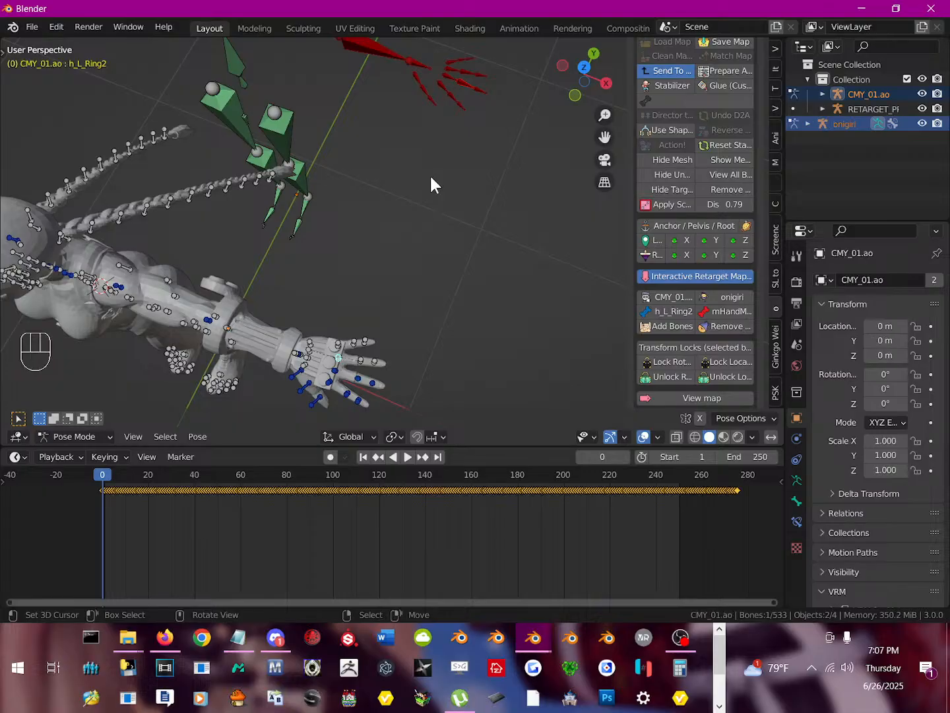
{"action": "left_click", "coordinate": [448, 71]}
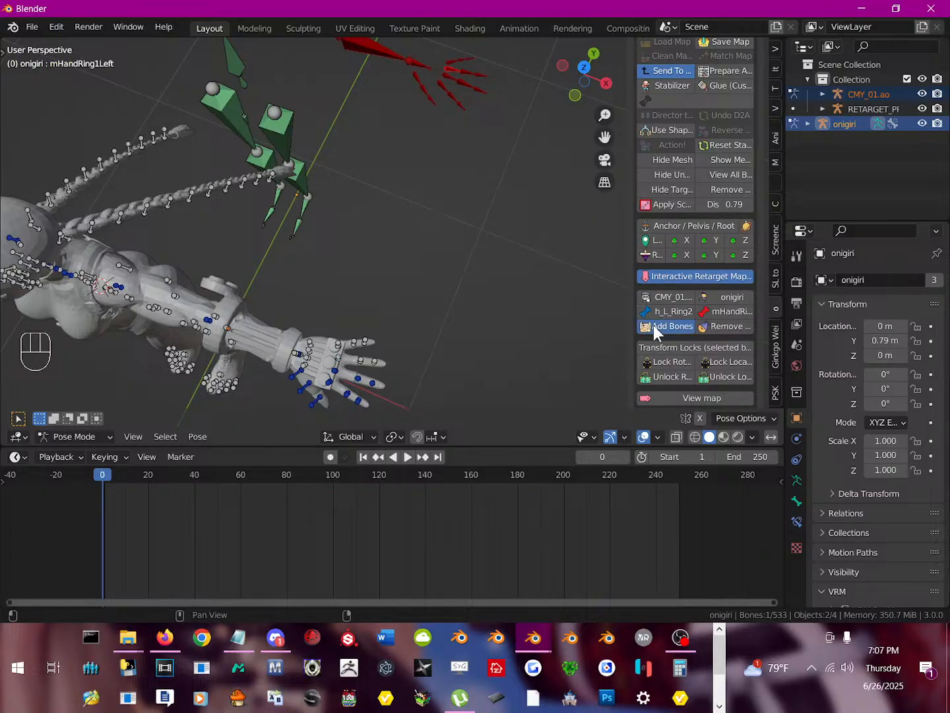
{"action": "left_click", "coordinate": [361, 360]}
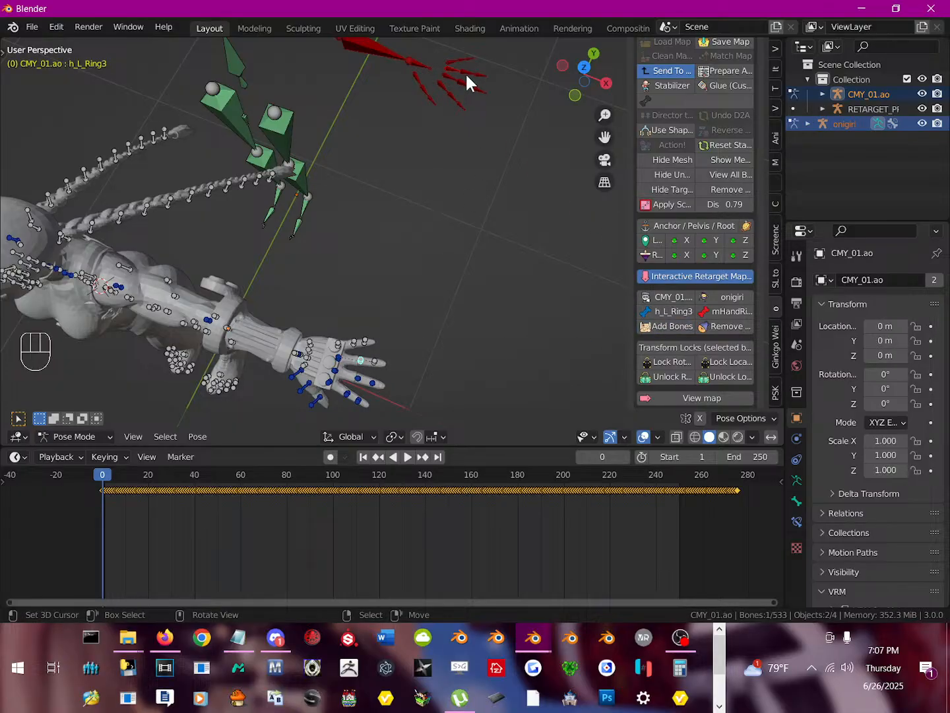
{"action": "left_click", "coordinate": [466, 76]}
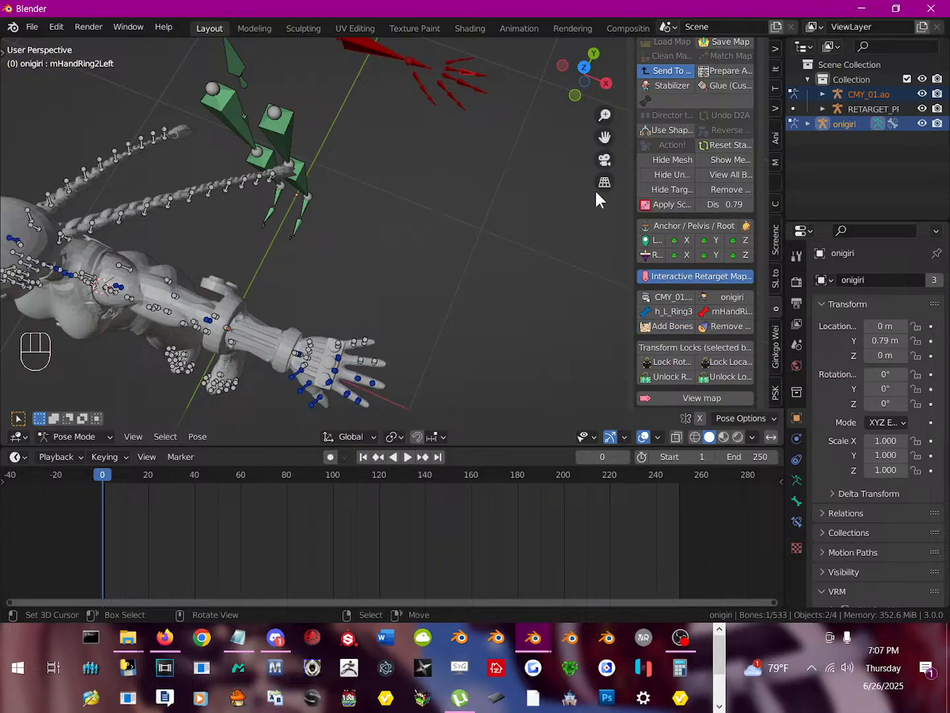
{"action": "left_click", "coordinate": [372, 361]}
{"action": "left_click", "coordinate": [483, 74]}
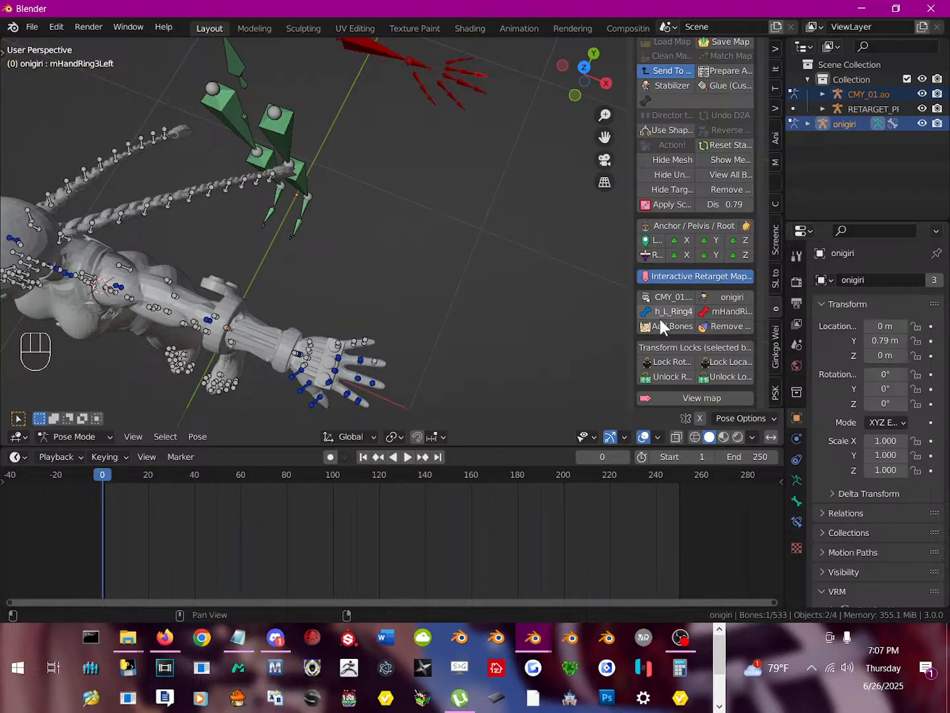
Map the left pinky's bones, from h_L_Pinky2 out to the tip, to onigiri's mHandPinky1Left through mHandPinky3Left in order.
{"action": "left_click", "coordinate": [337, 341]}
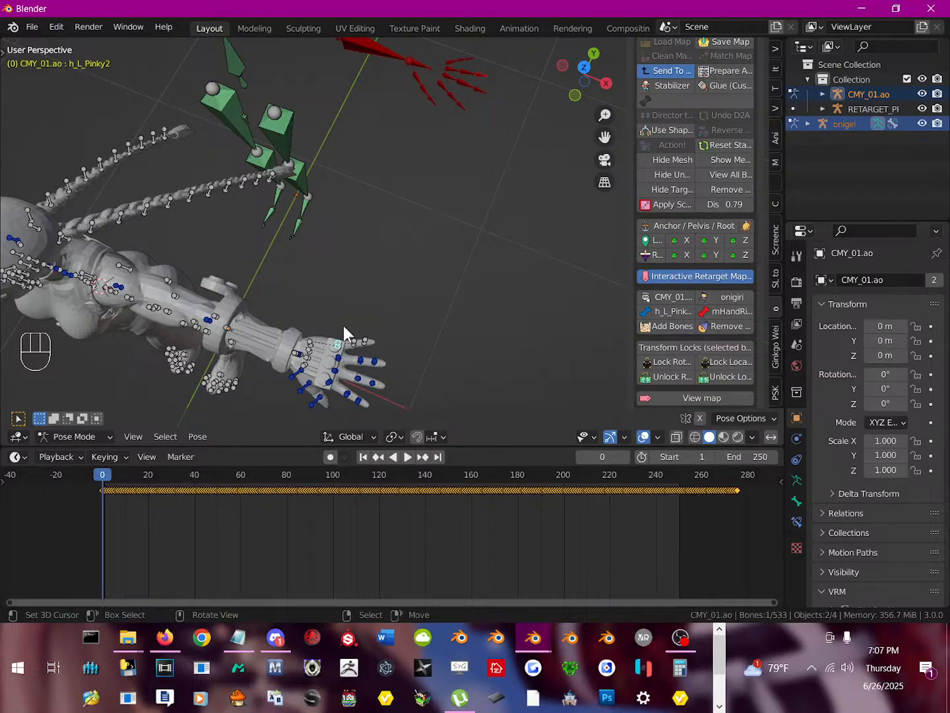
{"action": "left_click", "coordinate": [453, 66]}
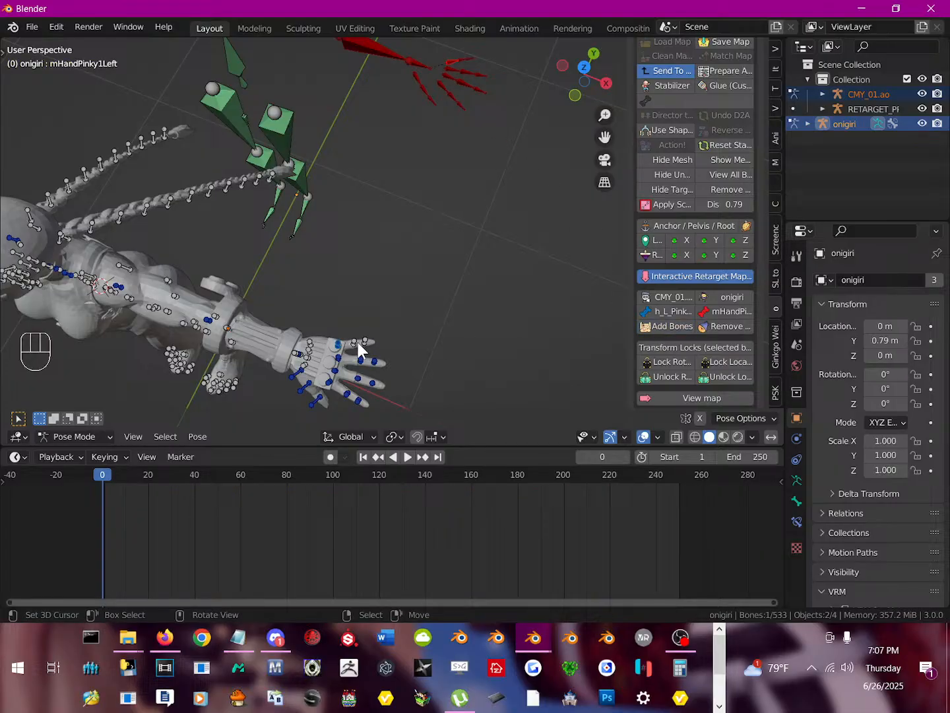
{"action": "left_click", "coordinate": [358, 341]}
{"action": "left_click", "coordinate": [459, 61]}
{"action": "left_click", "coordinate": [352, 340]}
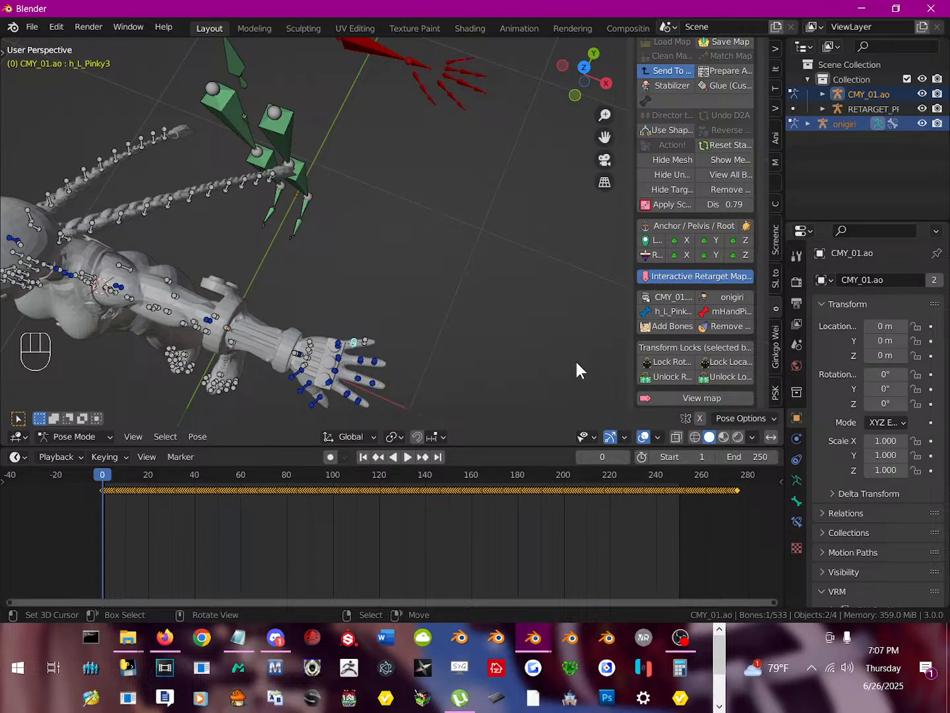
{"action": "left_click", "coordinate": [366, 342]}
{"action": "left_click", "coordinate": [473, 58]}
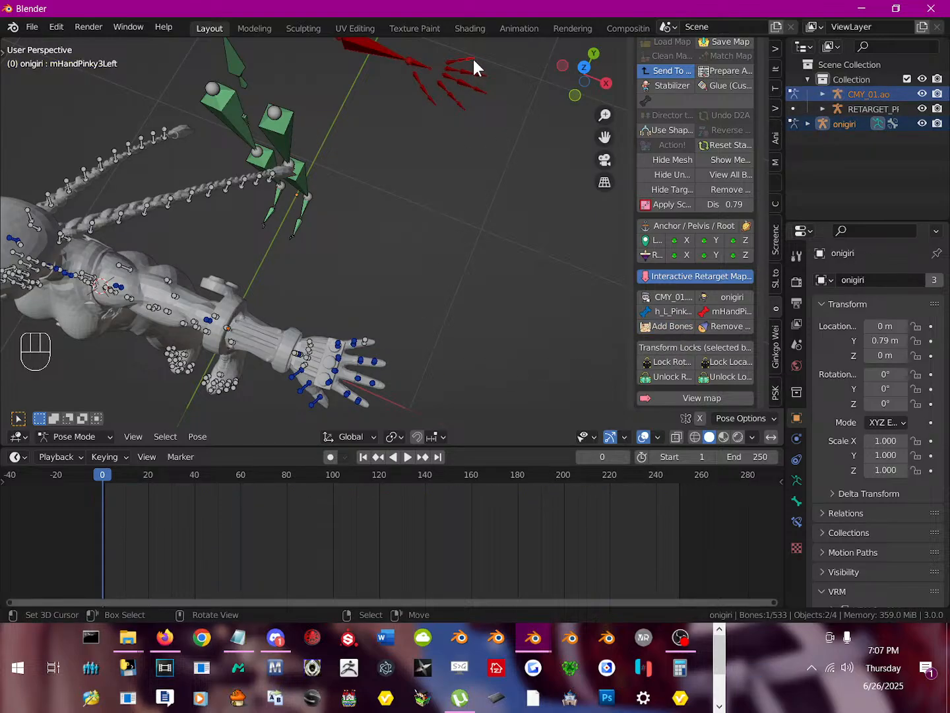
Map the chest bone b_C_Chest to onigiri's mChest.
{"action": "scroll", "coordinate": [358, 301], "scroll_direction": "down", "scroll_amount": 3}
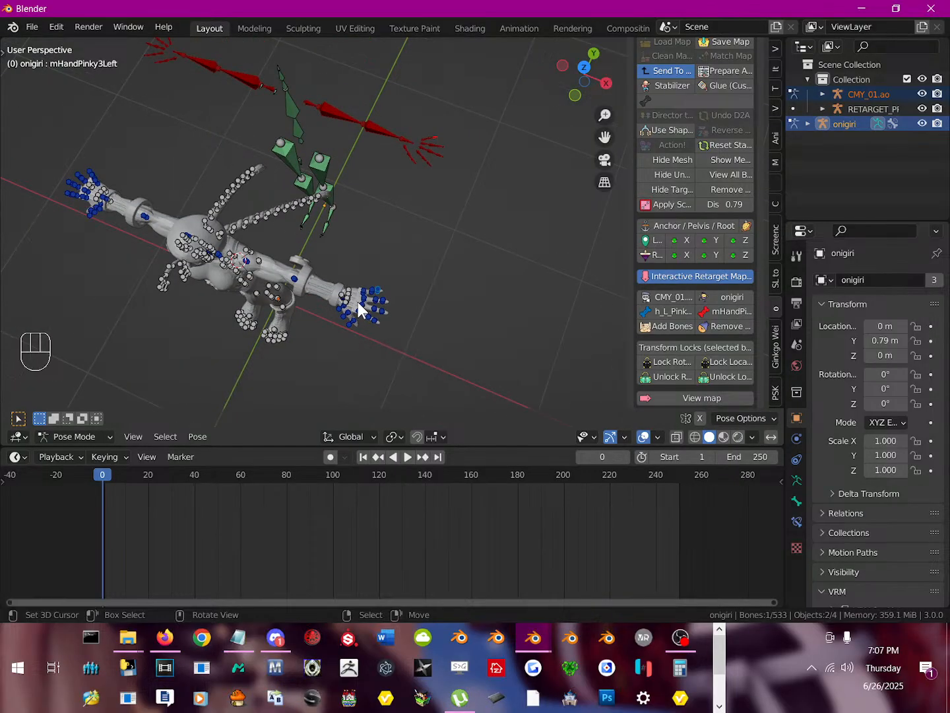
{"action": "middle_click_drag", "start_coordinate": [357, 302], "coordinate": [228, 160]}
{"action": "scroll", "coordinate": [383, 296], "scroll_direction": "up", "scroll_amount": 5}
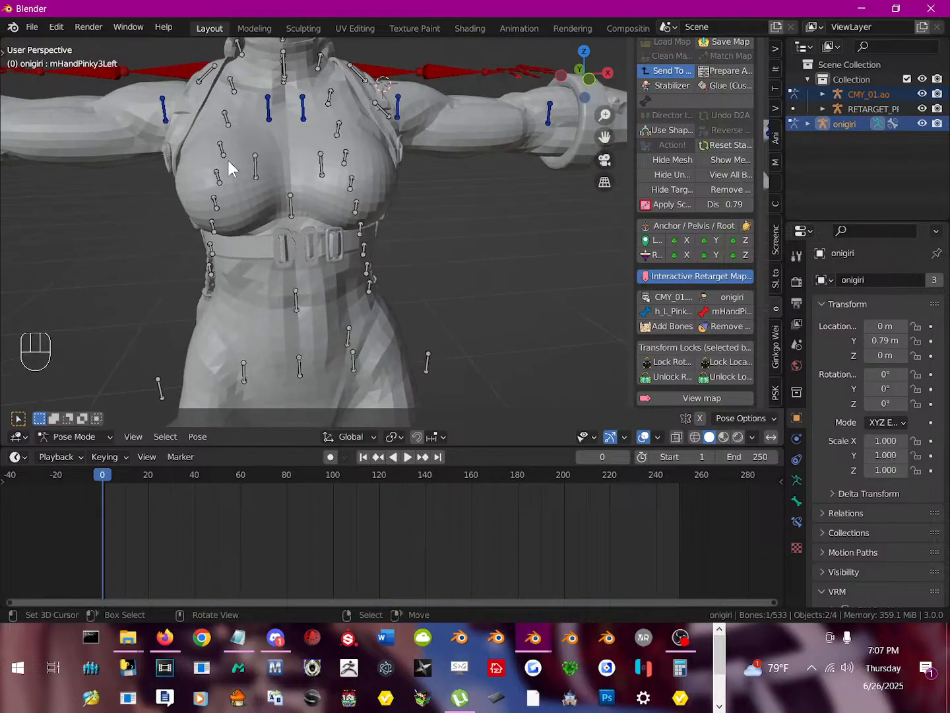
{"action": "left_click", "coordinate": [298, 211]}
{"action": "middle_click_drag", "start_coordinate": [297, 211], "coordinate": [225, 98]}
{"action": "left_click", "coordinate": [648, 326]}
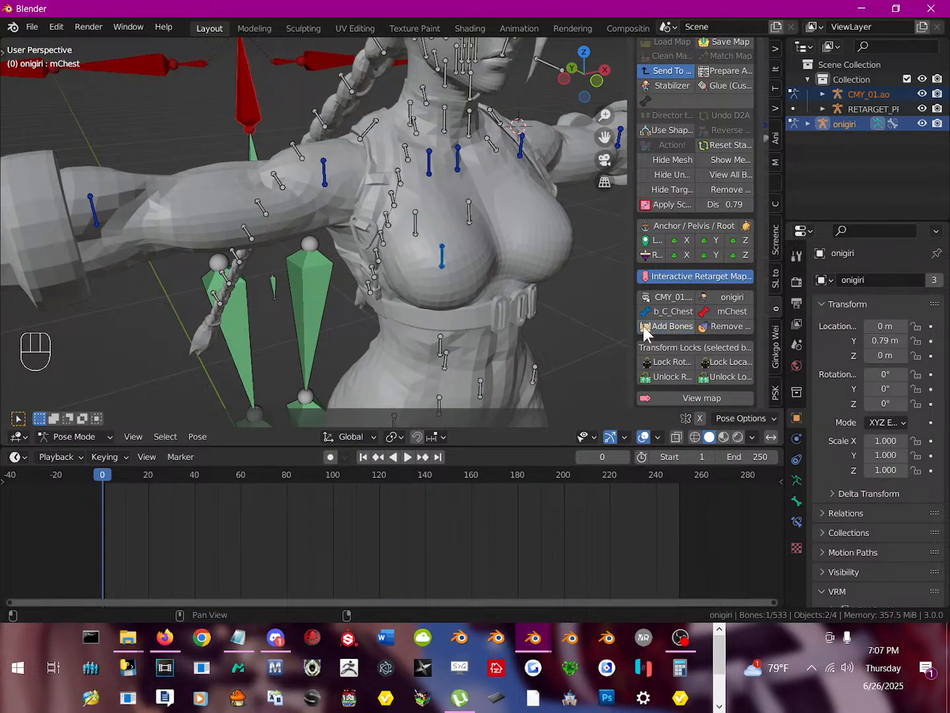
Map the spine bone b_C_Spine1 to onigiri's mTorso.
{"action": "middle_click_drag", "start_coordinate": [450, 292], "coordinate": [284, 188]}
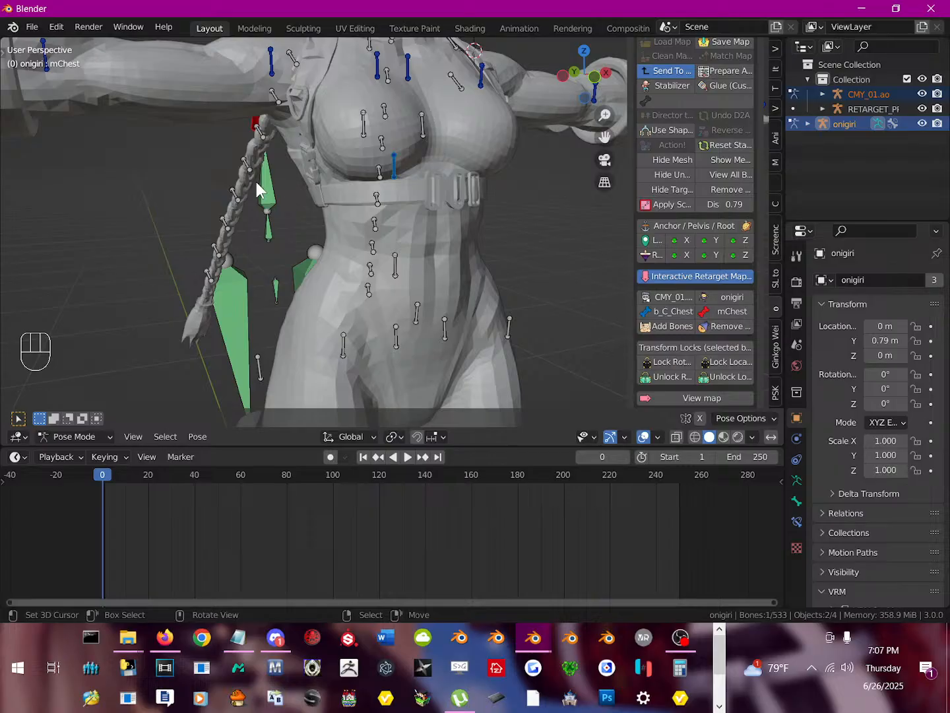
{"action": "left_click", "coordinate": [256, 184]}
{"action": "left_click", "coordinate": [400, 264]}
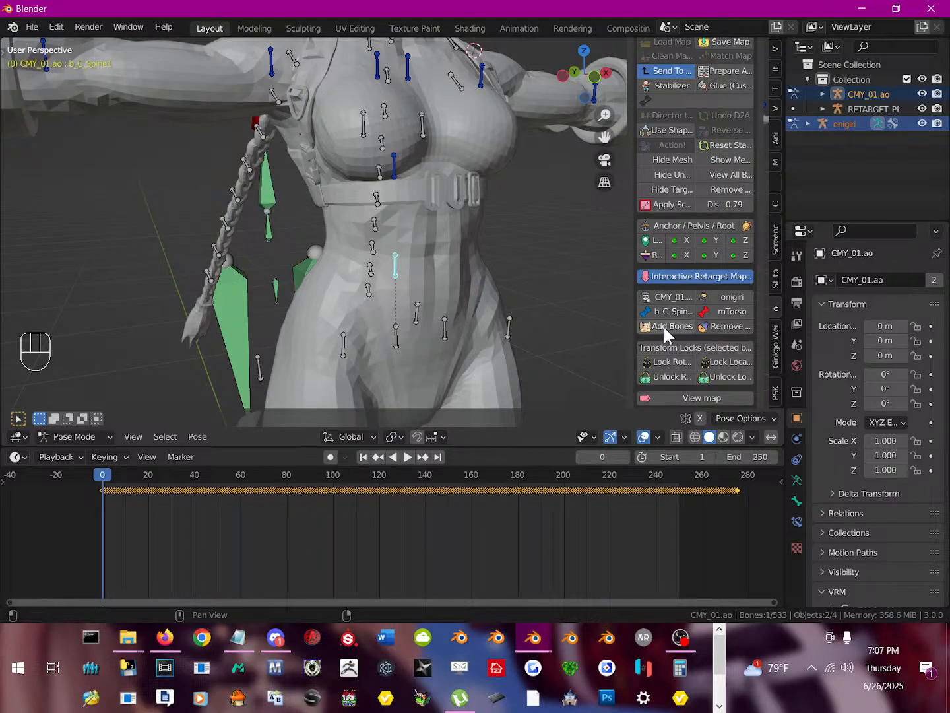
{"action": "left_click", "coordinate": [664, 328]}
Map b_C_Pelvis to onigiri's mPelvis, test-rotating the bone and cancelling the rotation before adding the pair.
{"action": "left_click", "coordinate": [274, 231]}
{"action": "middle_click_drag", "start_coordinate": [417, 350], "coordinate": [369, 338]}
{"action": "left_click", "coordinate": [317, 291]}
{"action": "key", "text": "r"}
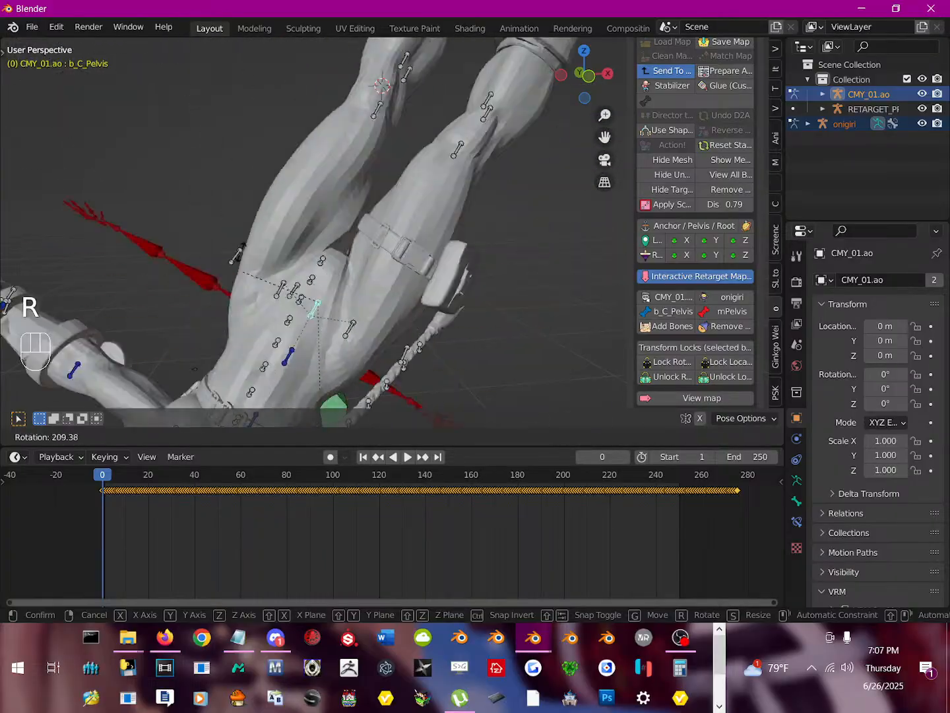
{"action": "right_click", "coordinate": [446, 299]}
{"action": "left_click", "coordinate": [672, 321]}
Map the right thigh bone b_R_Leg1 to onigiri's mHipRight, cancelling its test rotation first.
{"action": "middle_click_drag", "start_coordinate": [322, 277], "coordinate": [319, 227]}
{"action": "left_click", "coordinate": [326, 231]}
{"action": "left_click", "coordinate": [295, 197]}
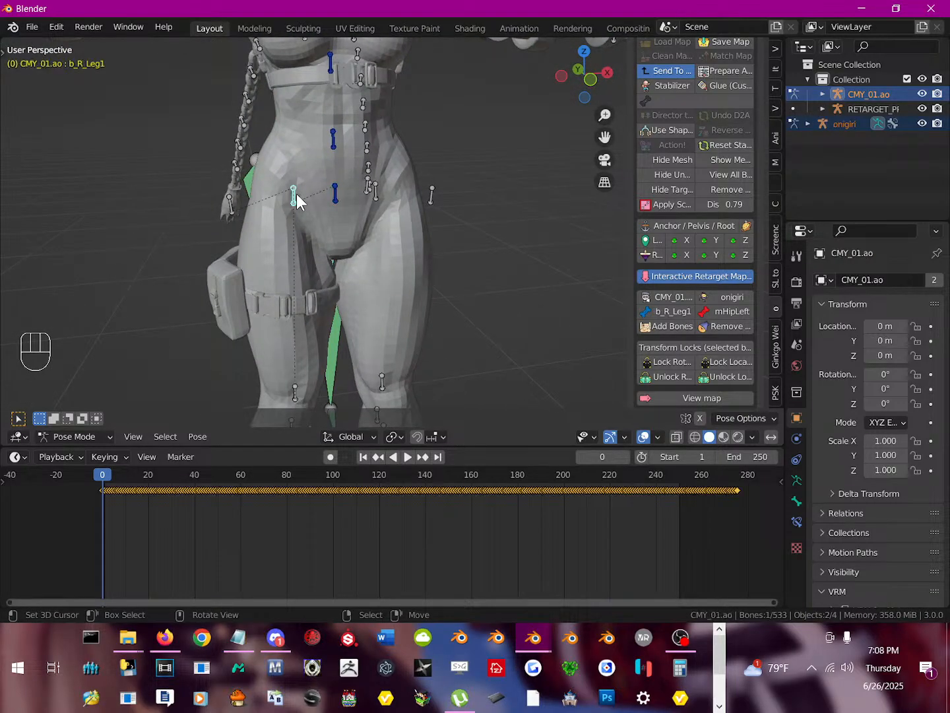
{"action": "key", "text": "r"}
{"action": "right_click", "coordinate": [354, 284]}
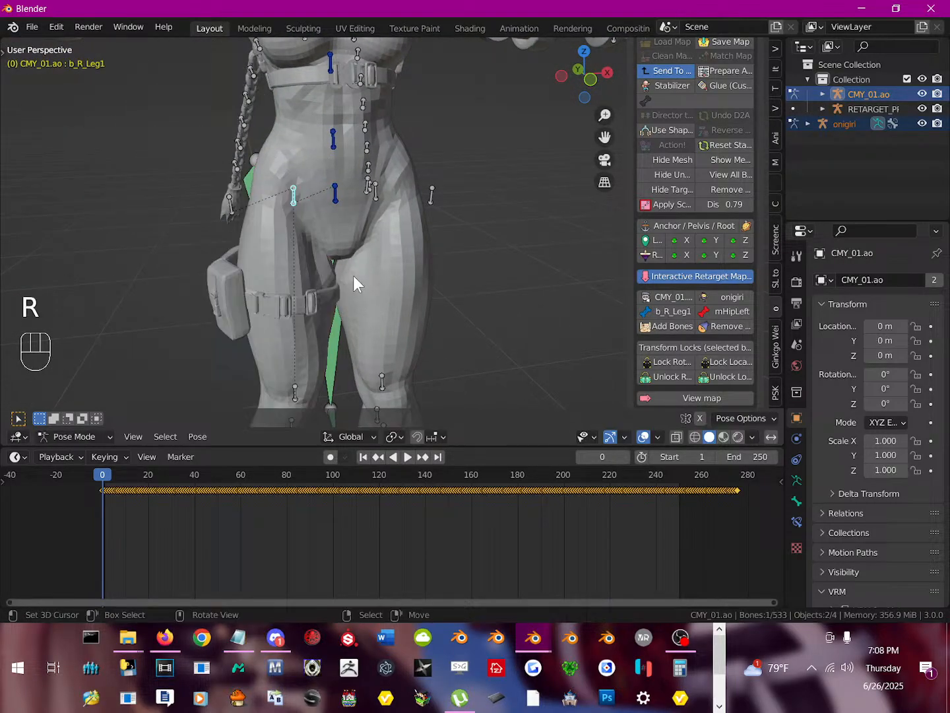
{"action": "left_click", "coordinate": [253, 184]}
{"action": "left_click", "coordinate": [649, 328]}
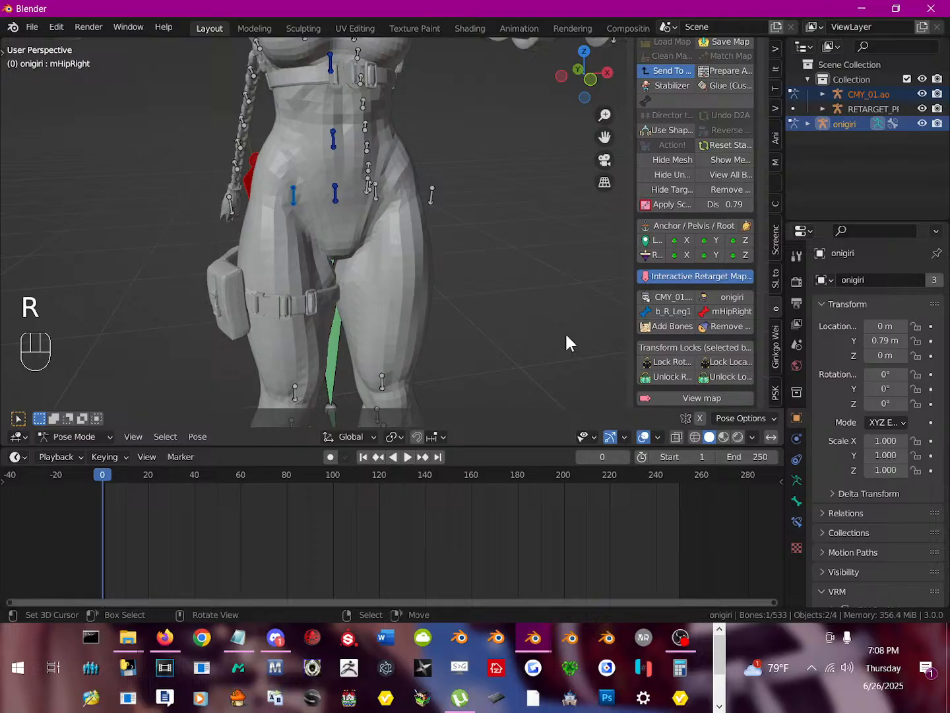
Map the right knee bone b_R_Leg2 to onigiri's mKneeRight, cancelling its test rotation first.
{"action": "scroll", "coordinate": [307, 312], "scroll_direction": "down", "scroll_amount": 4, "text": "shift"}
{"action": "left_click", "coordinate": [290, 314]}
{"action": "key", "text": "r"}
{"action": "right_click", "coordinate": [262, 280]}
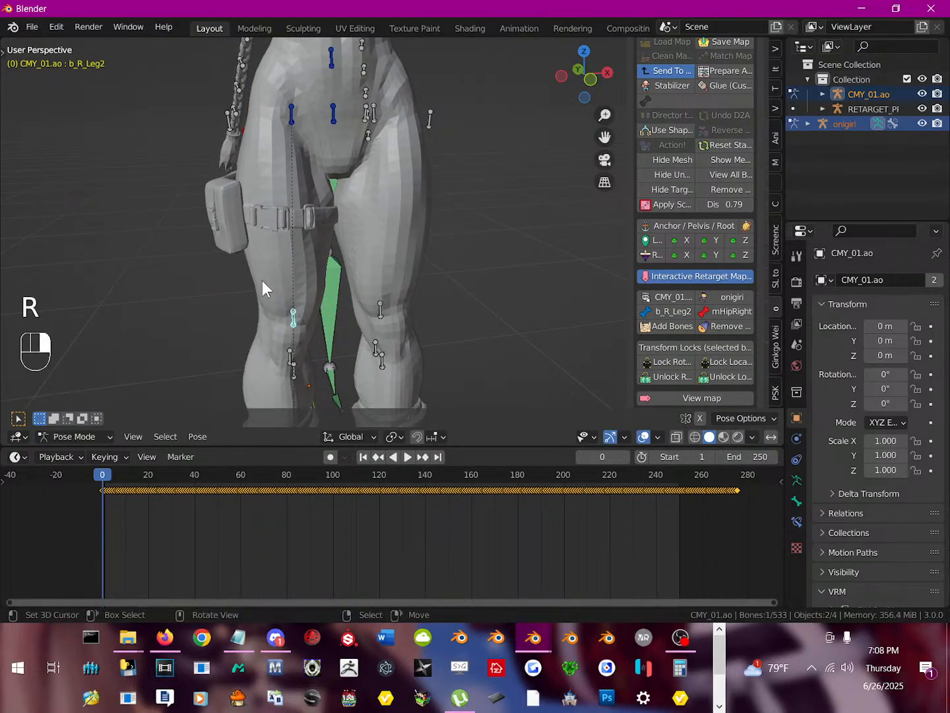
{"action": "scroll", "coordinate": [262, 297], "scroll_direction": "up", "scroll_amount": 4, "text": "ctrl"}
{"action": "left_click", "coordinate": [262, 315]}
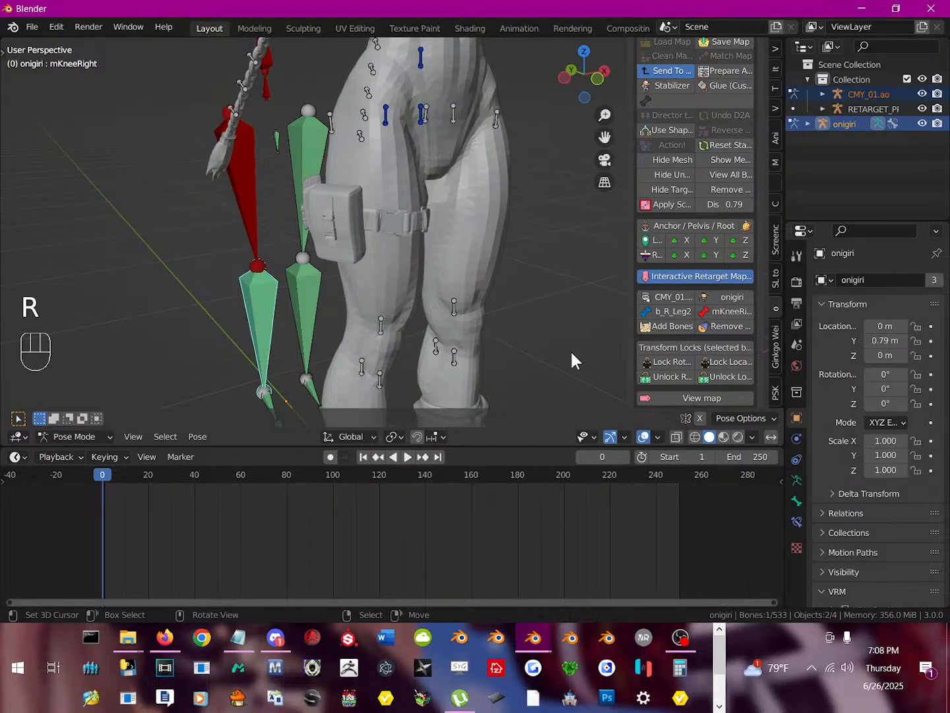
{"action": "left_click", "coordinate": [678, 328]}
Test-rotate b_R_Leg2 to check how it moves the right lower leg, and cancel the rotation.
{"action": "scroll", "coordinate": [410, 307], "scroll_direction": "down", "scroll_amount": 4, "text": "shift"}
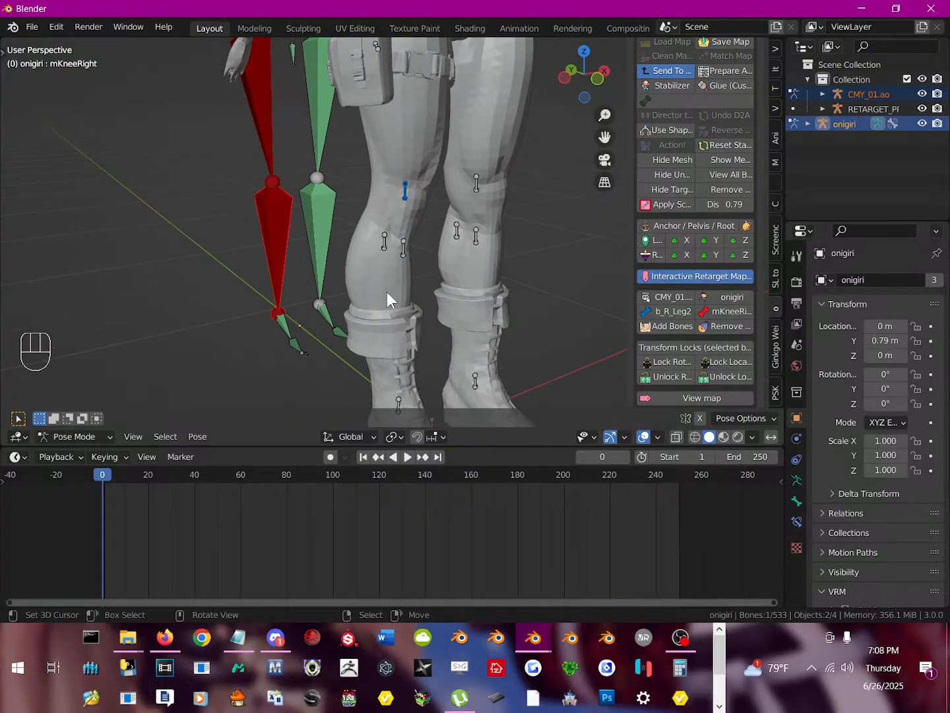
{"action": "key", "text": "r"}
{"action": "right_click", "coordinate": [436, 231]}
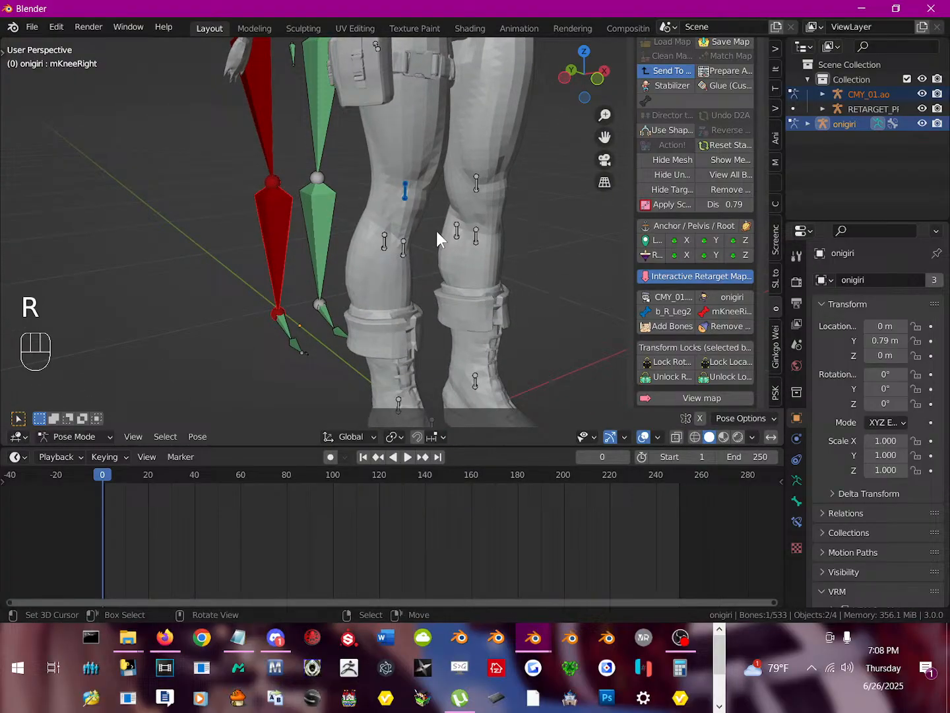
{"action": "left_click", "coordinate": [404, 193]}
{"action": "key", "text": "r"}
{"action": "right_click", "coordinate": [417, 306]}
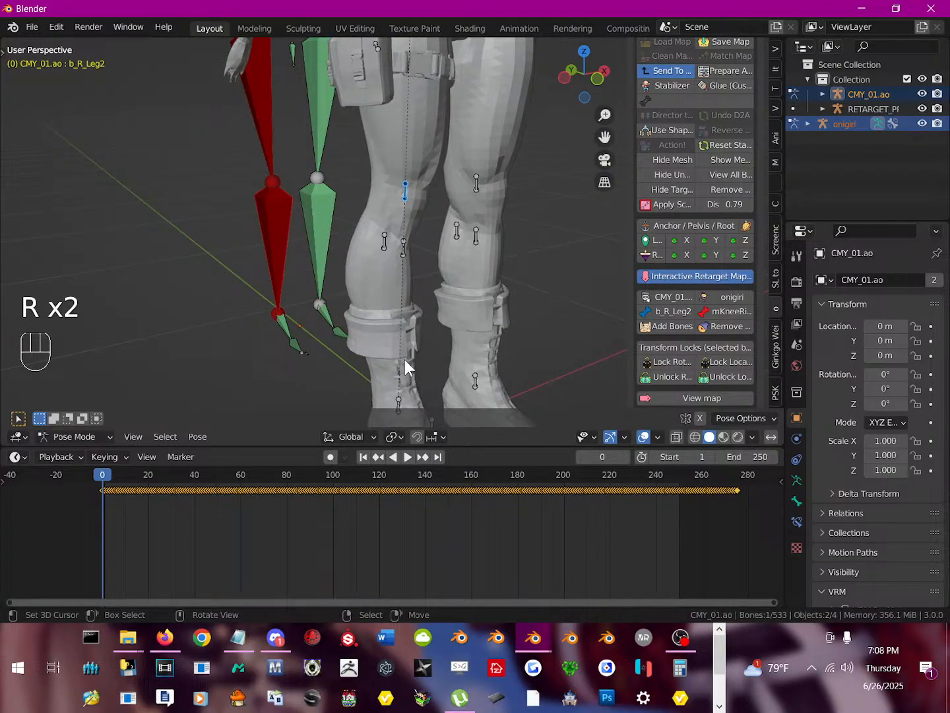
Map the right foot bone b_R_Foot to onigiri's mAnkleRight.
{"action": "left_click", "coordinate": [396, 398]}
{"action": "left_click", "coordinate": [283, 326]}
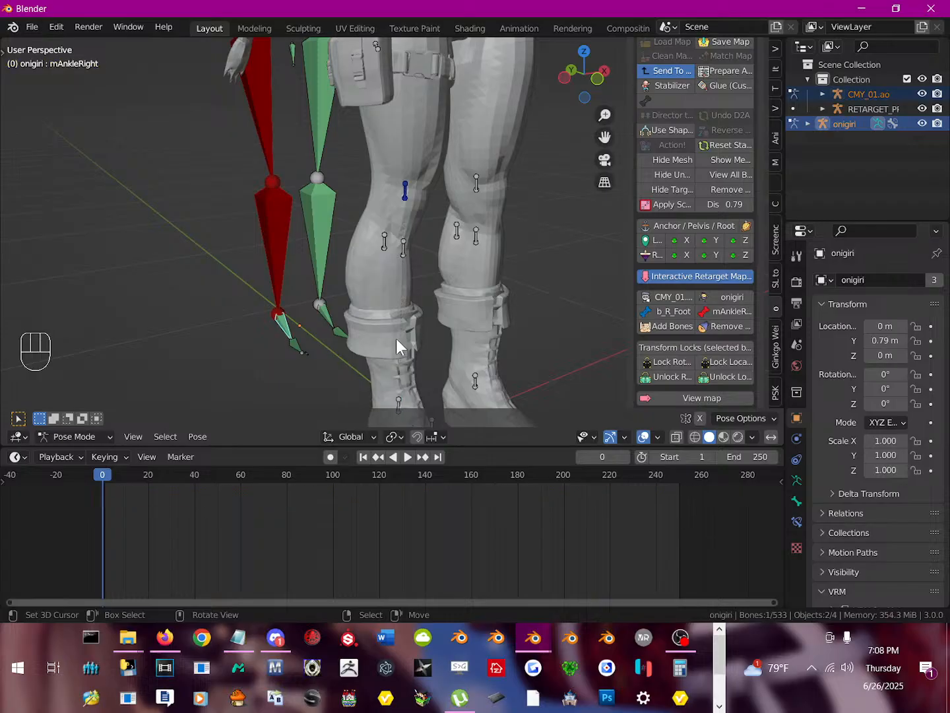
{"action": "left_click", "coordinate": [674, 328]}
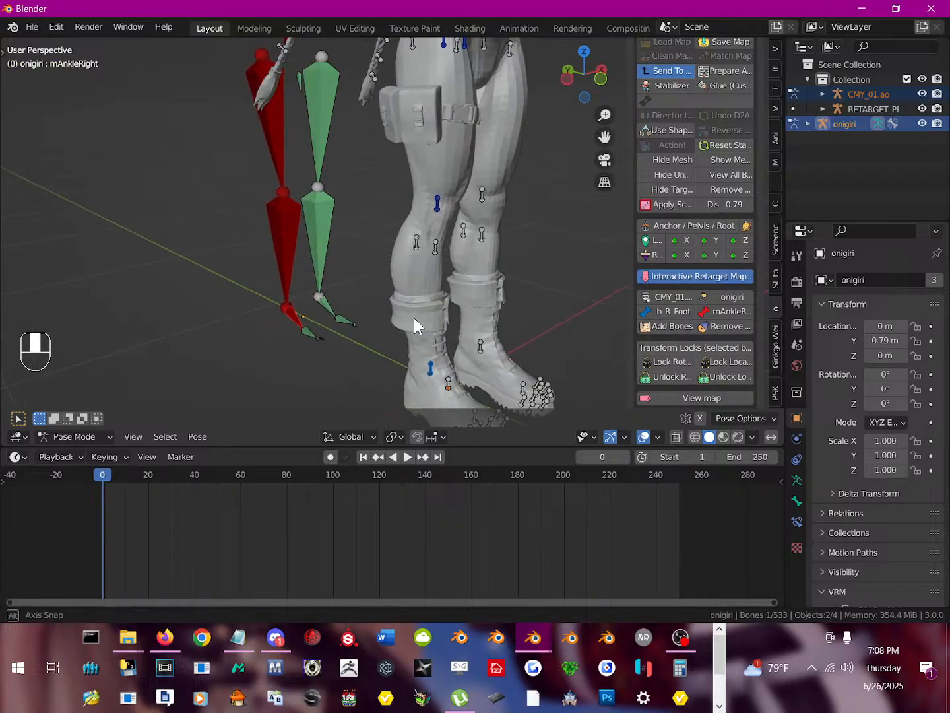
Test-rotate b_R_Foot to check how it moves the right foot and its target bone, and cancel the rotation.
{"action": "key", "text": "r"}
{"action": "left_click", "coordinate": [415, 406]}
{"action": "right_click", "coordinate": [437, 368]}
{"action": "key", "text": "r"}
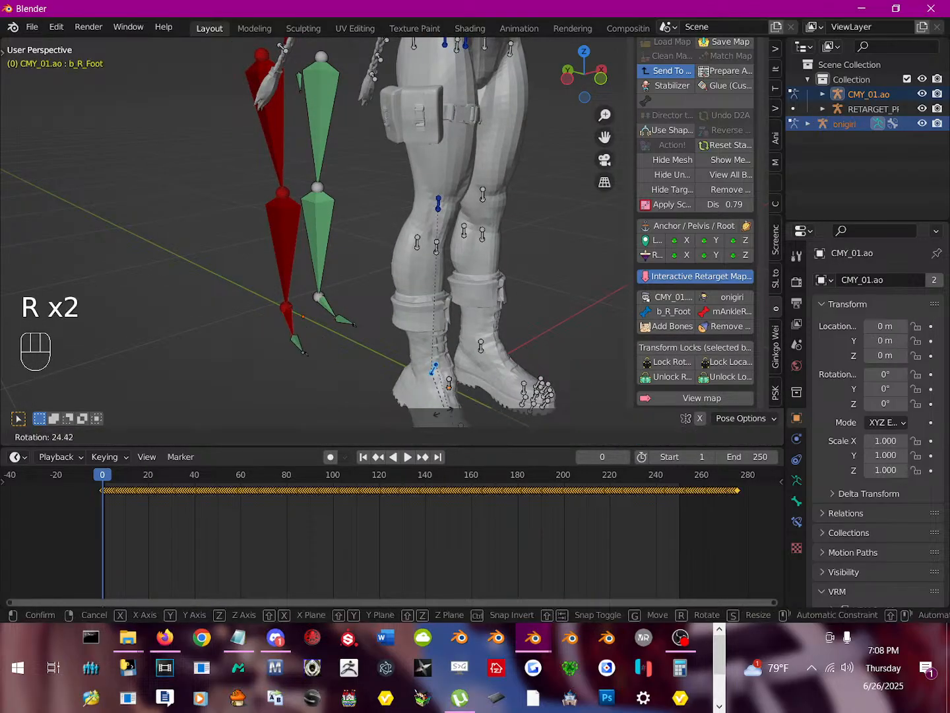
{"action": "right_click", "coordinate": [267, 329]}
Map the left foot bone b_L_Foot to onigiri's mAnkleLeft.
{"action": "right_click", "coordinate": [323, 308]}
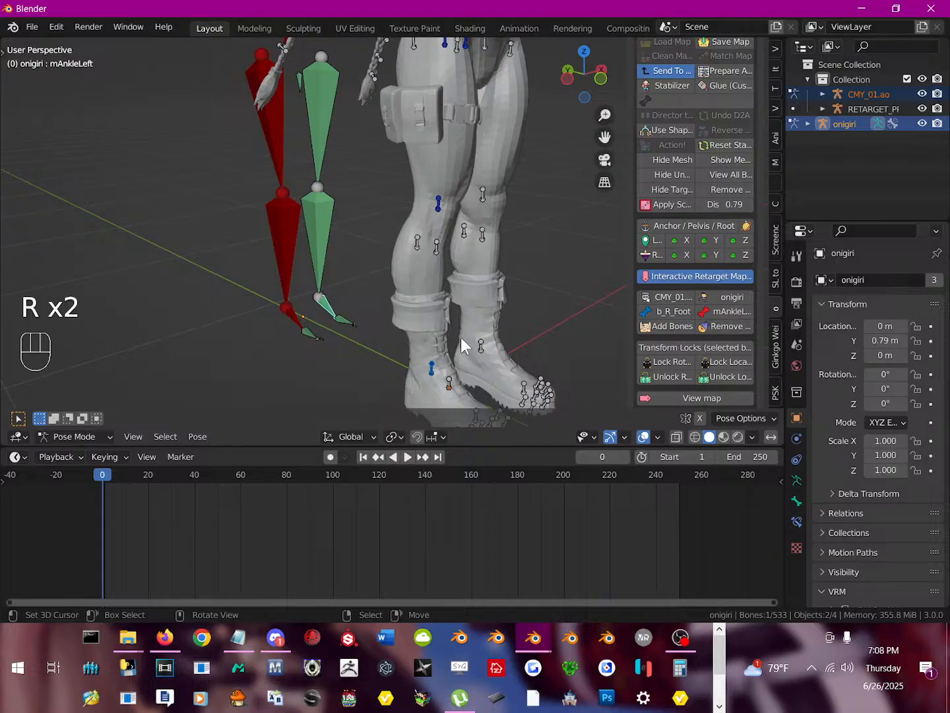
{"action": "right_click", "coordinate": [476, 347]}
{"action": "left_click", "coordinate": [650, 328]}
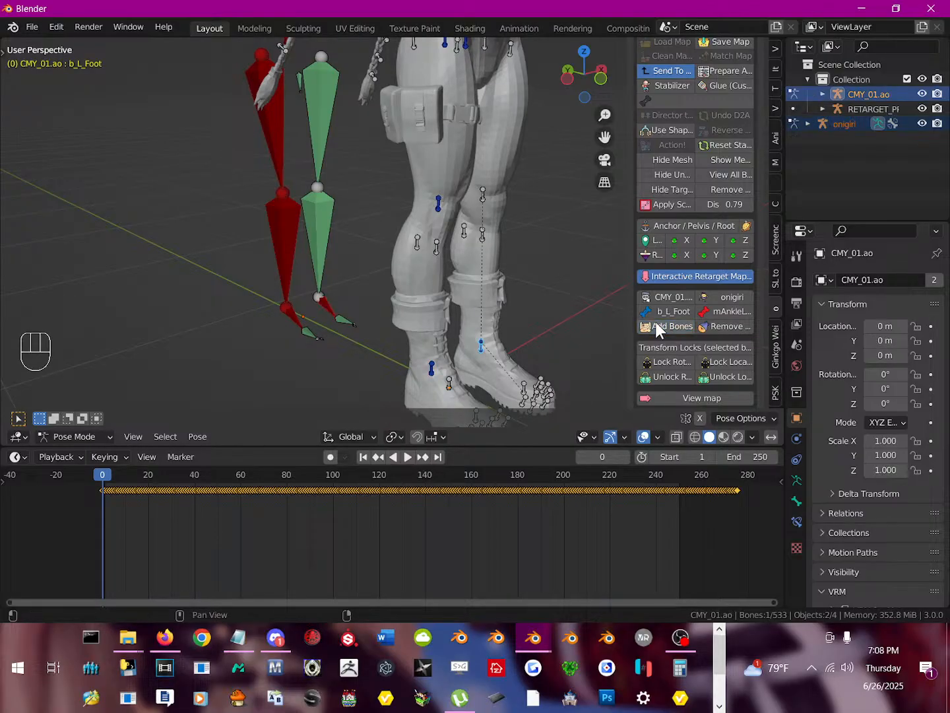
Map the left knee bone b_L_Leg2 to onigiri's mKneeLeft.
{"action": "left_click", "coordinate": [316, 217]}
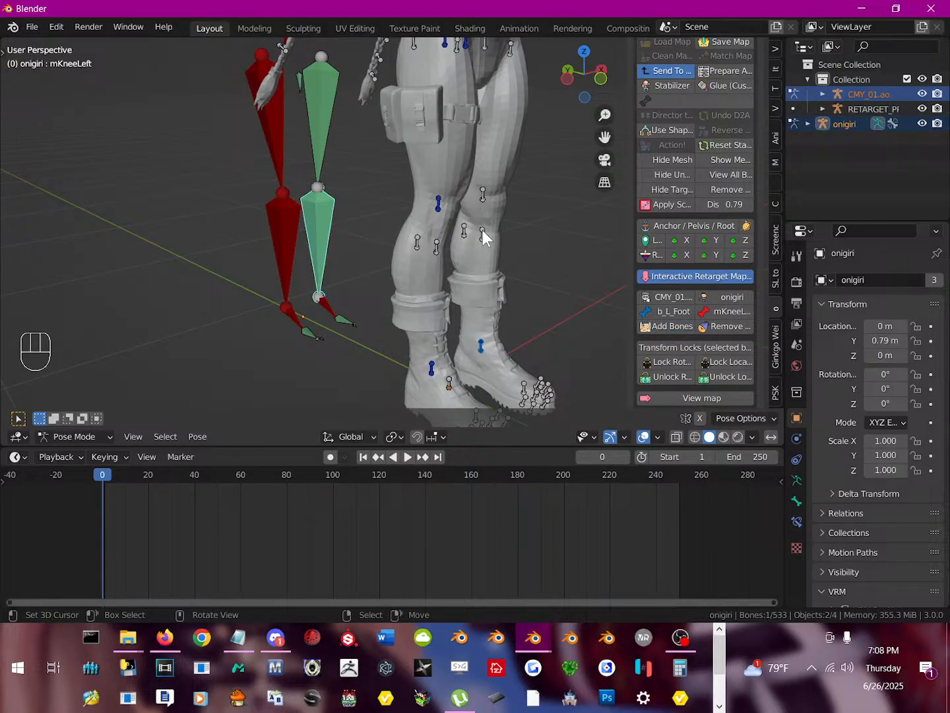
{"action": "left_click", "coordinate": [484, 238]}
{"action": "left_click", "coordinate": [483, 197]}
{"action": "left_click", "coordinate": [657, 328]}
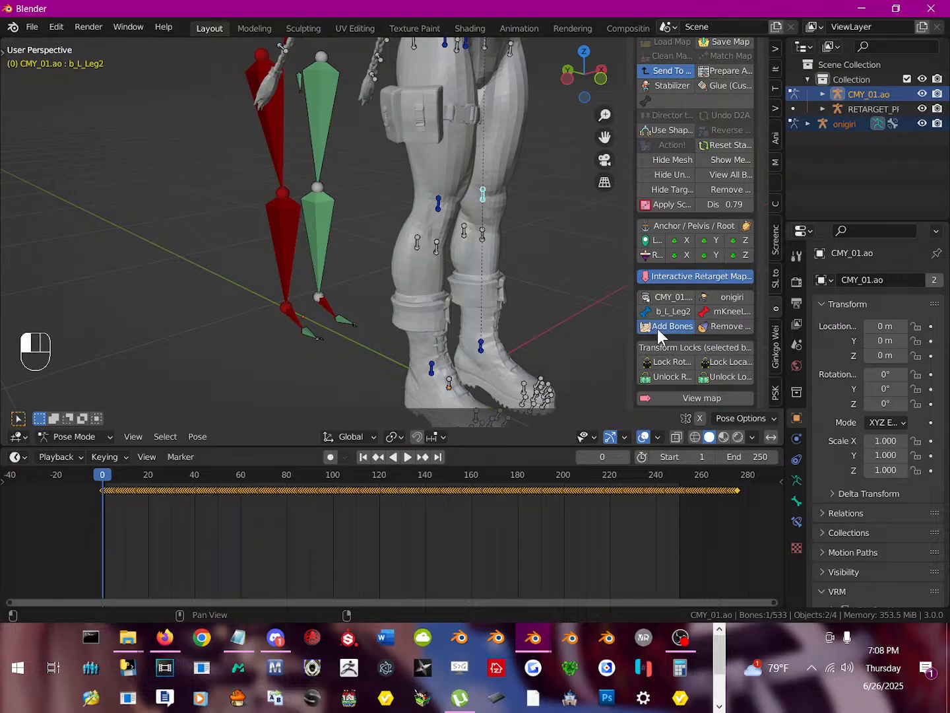
Map b_L_LegOHelper at the left outer hip to onigiri's mHipLeft.
{"action": "middle_click_drag", "start_coordinate": [448, 187], "coordinate": [295, 187], "text": "shift"}
{"action": "left_click", "coordinate": [295, 192]}
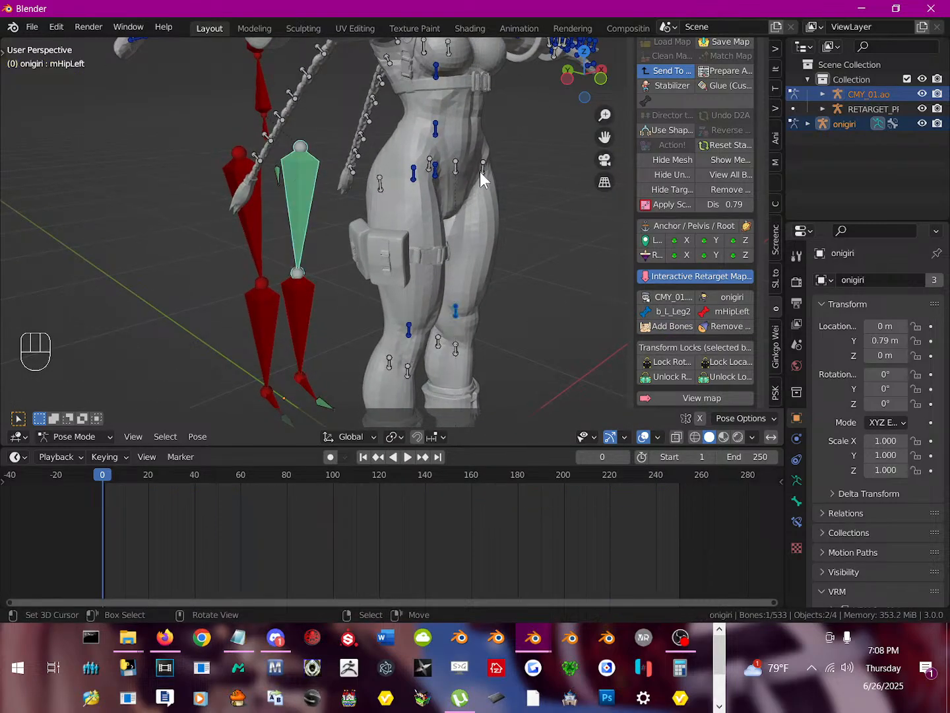
{"action": "left_click", "coordinate": [484, 167]}
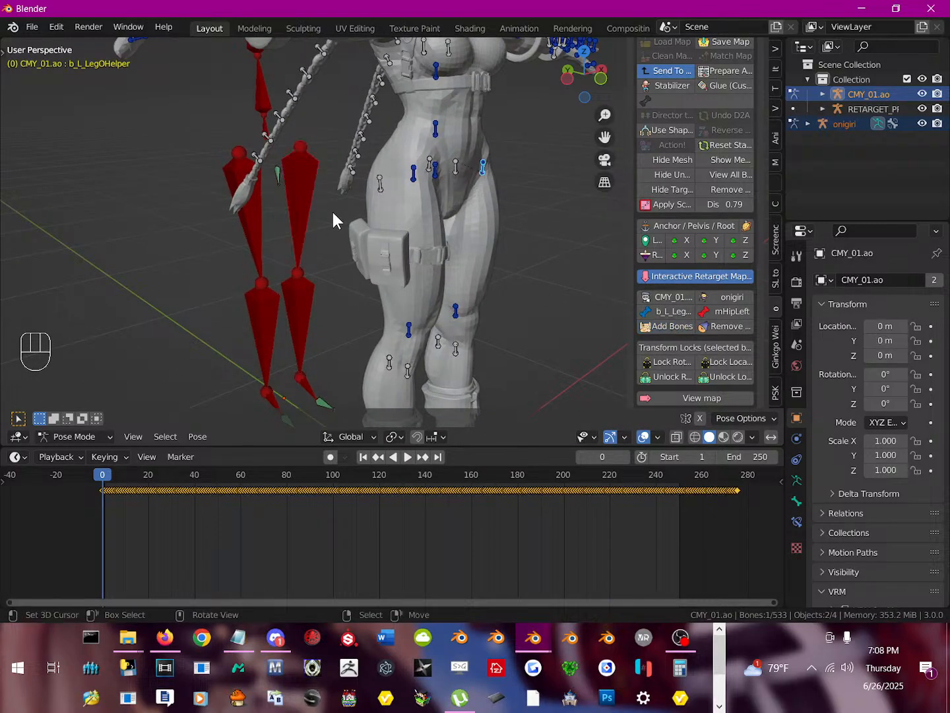
Map the neck bone b_C_Neck to onigiri's mNeck, cancelling its test rotation first.
{"action": "scroll", "coordinate": [333, 211], "scroll_direction": "down", "scroll_amount": 5}
{"action": "middle_click_drag", "start_coordinate": [361, 226], "coordinate": [213, 234]}
{"action": "scroll", "coordinate": [298, 166], "scroll_direction": "up", "scroll_amount": 5}
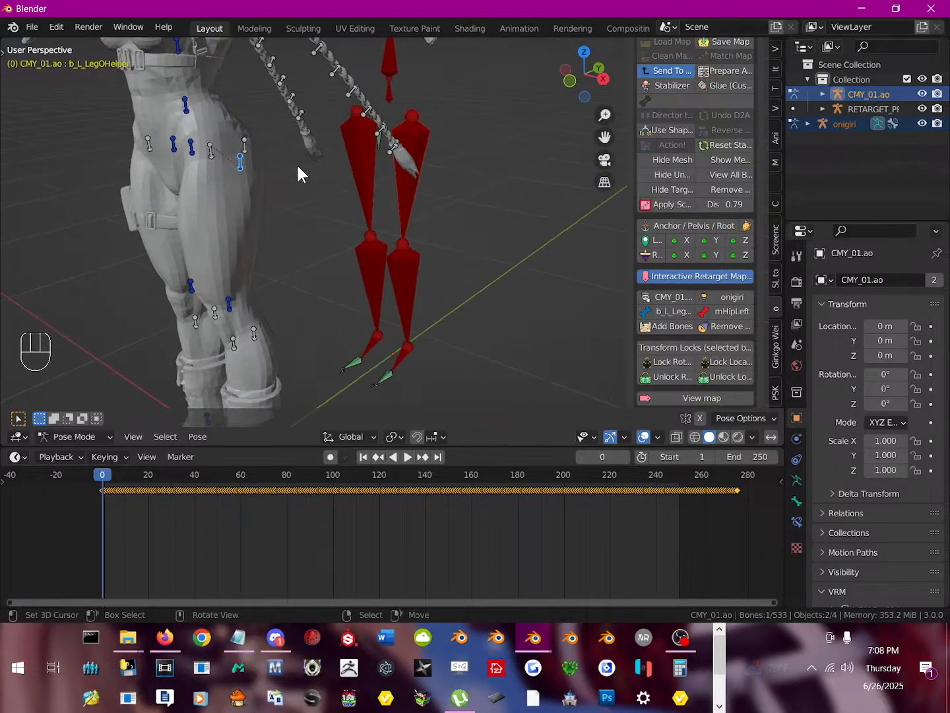
{"action": "middle_click_drag", "start_coordinate": [299, 166], "coordinate": [303, 264], "text": "shift"}
{"action": "scroll", "coordinate": [315, 291], "scroll_direction": "up", "scroll_amount": 5}
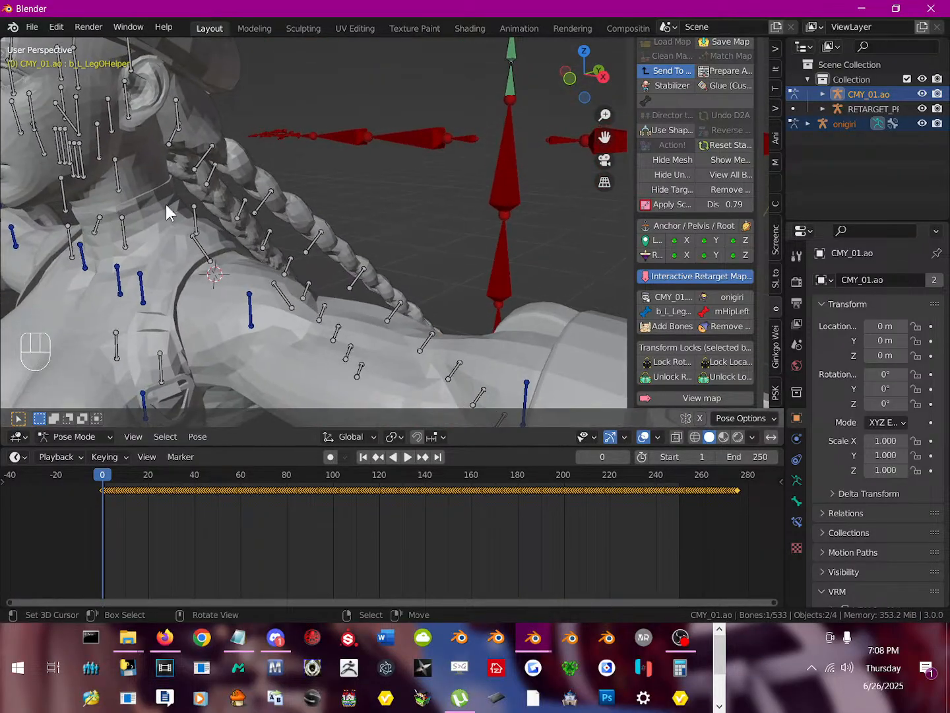
{"action": "left_click", "coordinate": [123, 228]}
{"action": "key", "text": "r"}
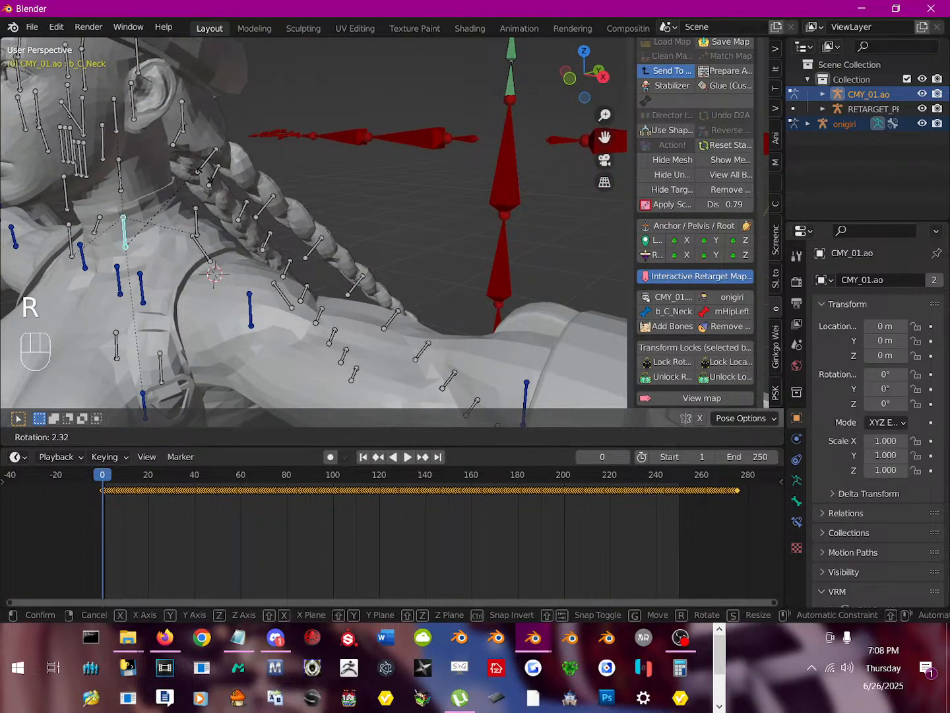
{"action": "right_click", "coordinate": [407, 126]}
{"action": "left_click", "coordinate": [513, 95]}
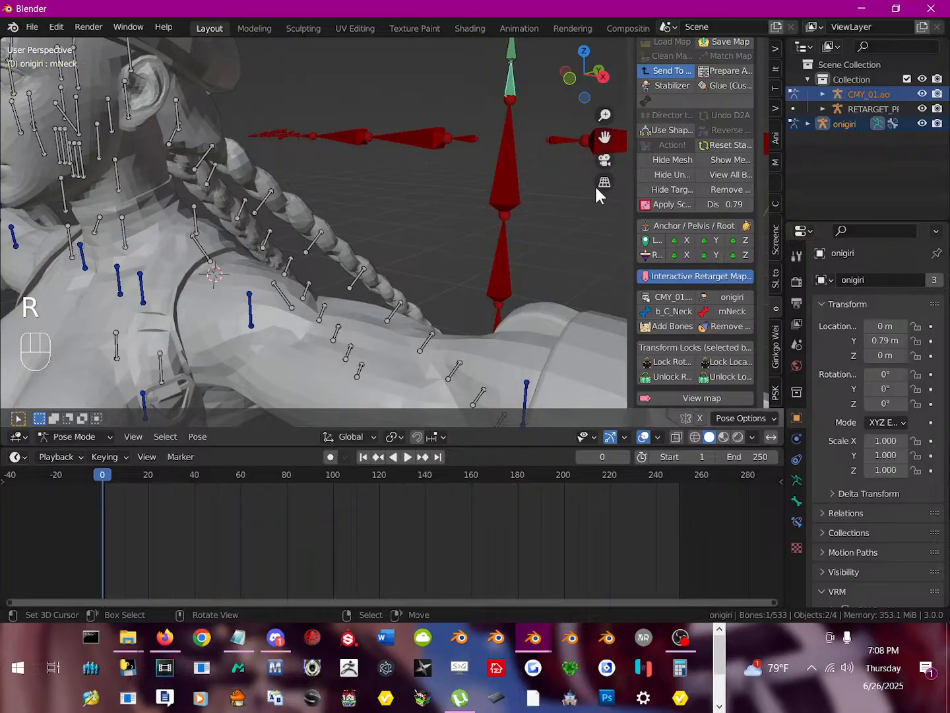
Test-rotate f_L_Ear2 and b_C_NeckApple to check whether either one turns the head, cancelling each rotation.
{"action": "middle_click_drag", "start_coordinate": [309, 206], "coordinate": [152, 160]}
{"action": "left_click", "coordinate": [146, 146]}
{"action": "key", "text": "r"}
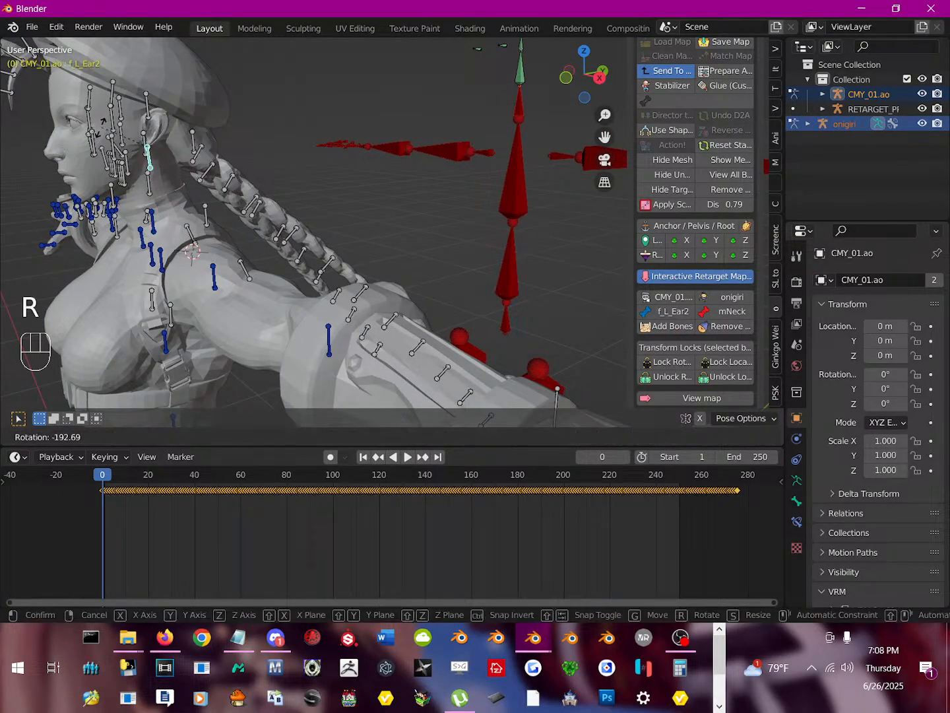
{"action": "right_click", "coordinate": [140, 170]}
{"action": "right_click", "coordinate": [148, 184]}
{"action": "key", "text": "r"}
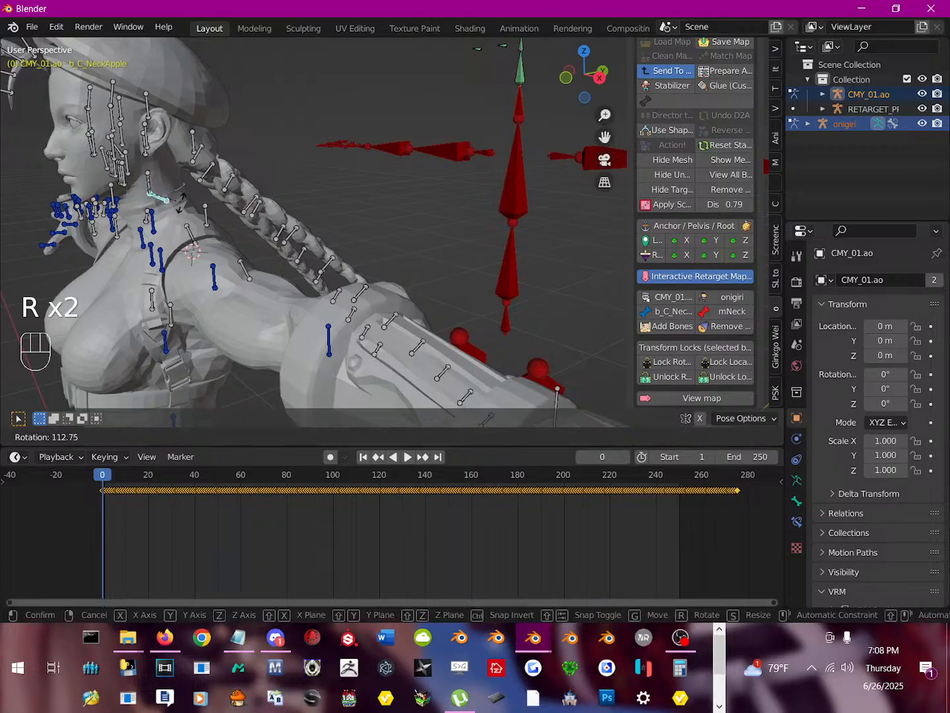
{"action": "right_click", "coordinate": [159, 185]}
Map the head bone b_C_Head to onigiri's mHead, cancelling its test rotation first.
{"action": "scroll", "coordinate": [137, 162], "scroll_direction": "up", "scroll_amount": 3}
{"action": "middle_click_drag", "start_coordinate": [129, 170], "coordinate": [140, 181], "text": "shift"}
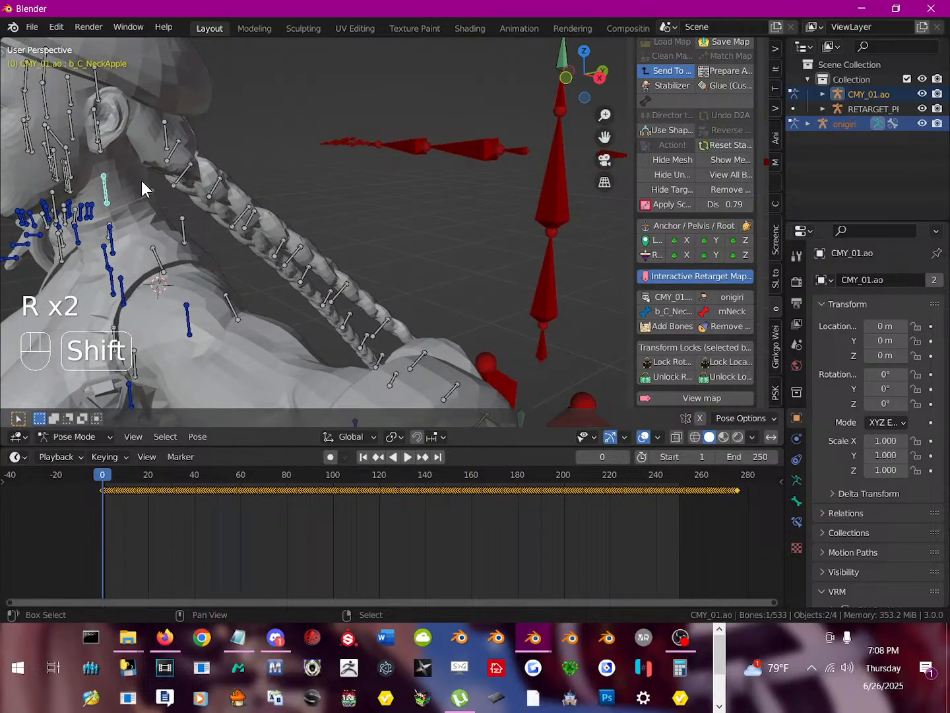
{"action": "right_click", "coordinate": [103, 146]}
{"action": "key", "text": "r"}
{"action": "right_click", "coordinate": [394, 110]}
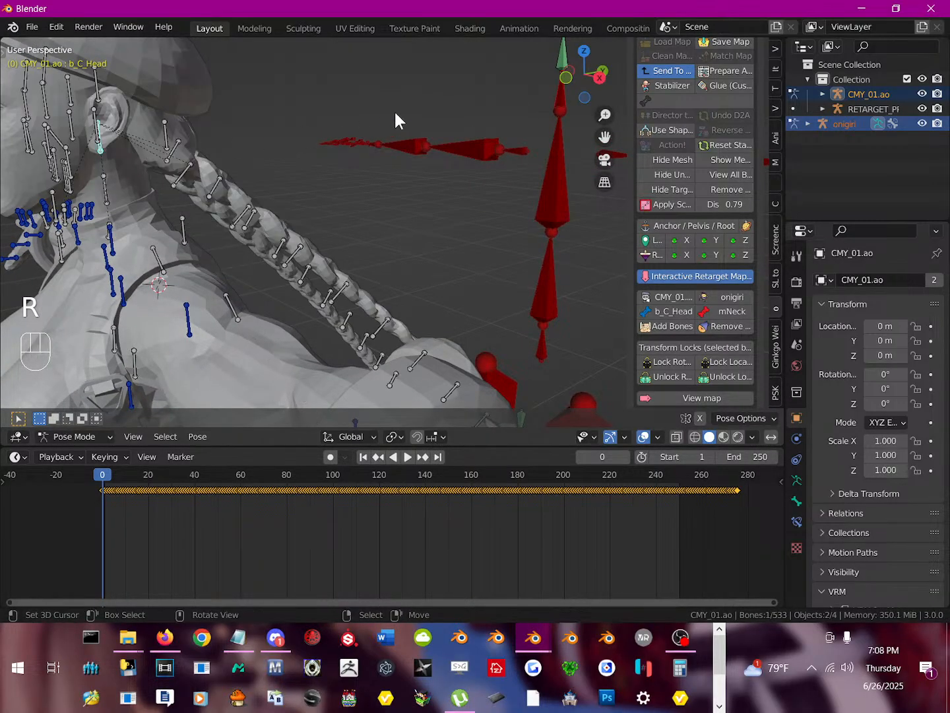
{"action": "scroll", "coordinate": [504, 123], "scroll_direction": "down", "scroll_amount": 2}
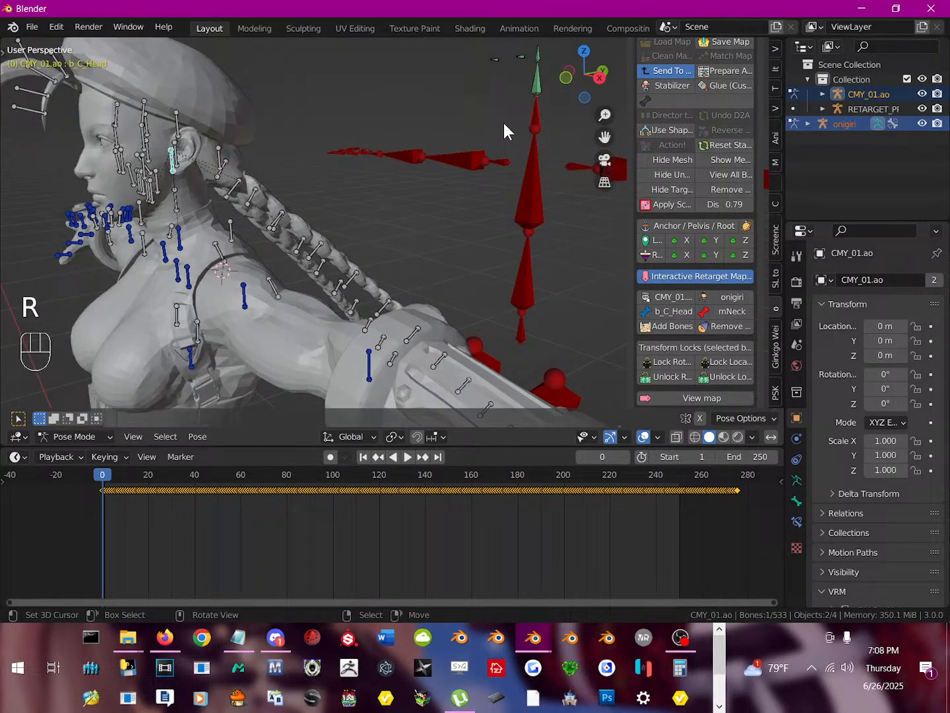
{"action": "right_click", "coordinate": [537, 86]}
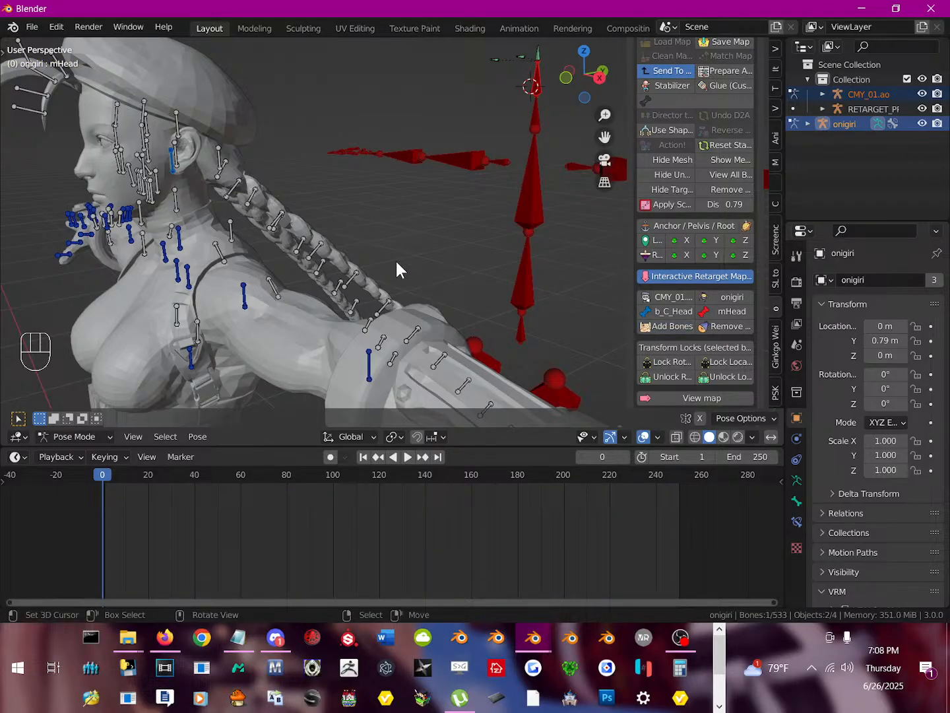
Save the retarget map to the Desktop folder under the name Street fighter 5.
{"action": "scroll", "coordinate": [396, 262], "scroll_direction": "down", "scroll_amount": 5}
{"action": "middle_click_drag", "start_coordinate": [367, 261], "coordinate": [457, 251]}
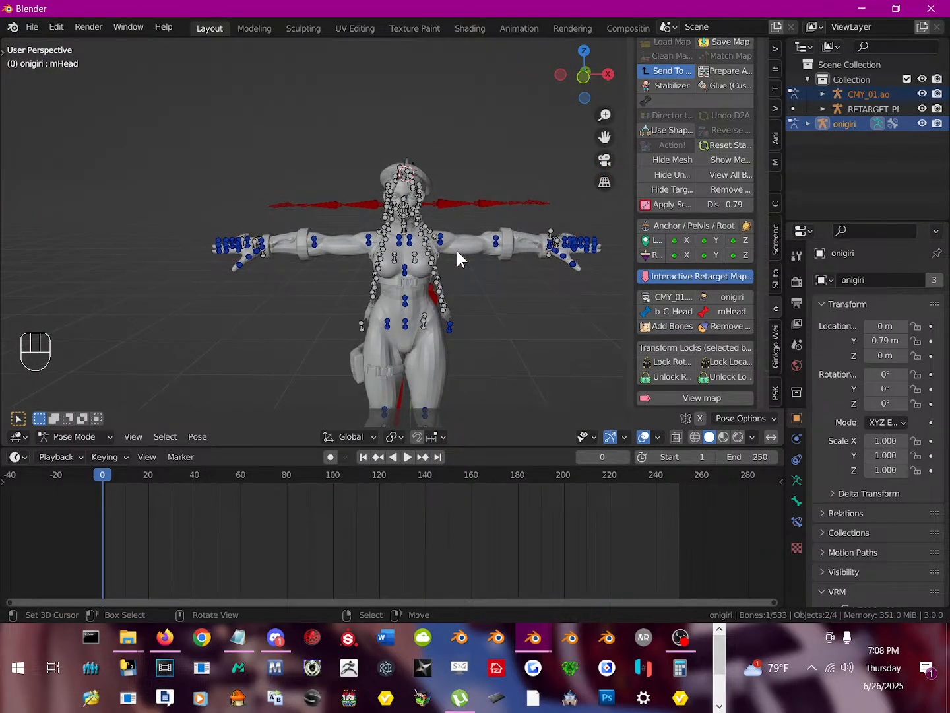
{"action": "scroll", "coordinate": [402, 252], "scroll_direction": "down", "scroll_amount": 4}
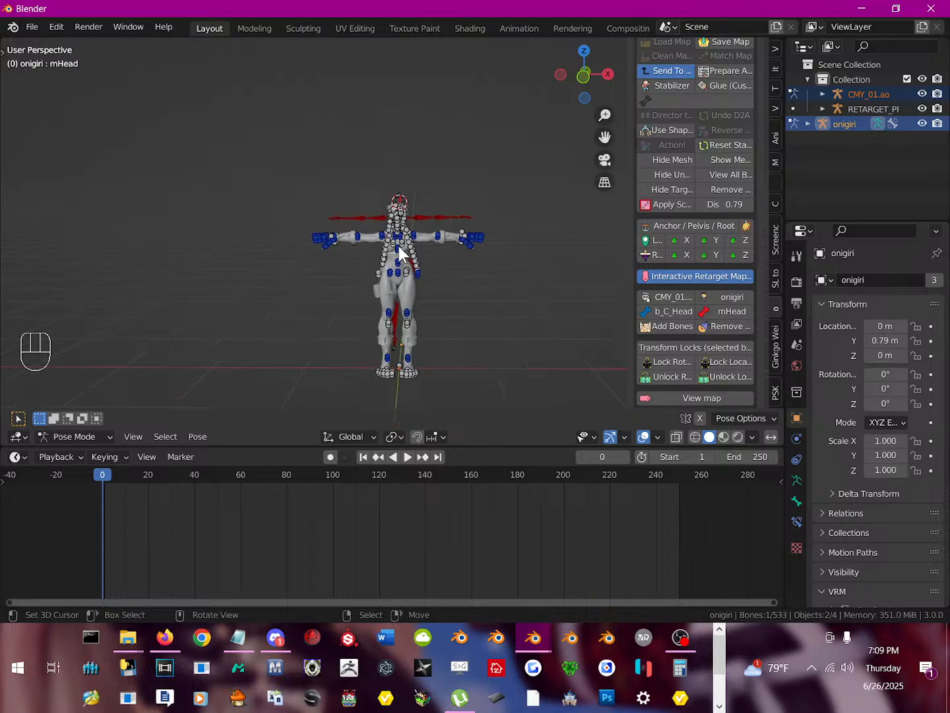
{"action": "scroll", "coordinate": [439, 283], "scroll_direction": "up", "scroll_amount": 2}
{"action": "middle_click_drag", "start_coordinate": [451, 357], "coordinate": [420, 304], "text": "shift"}
{"action": "scroll", "coordinate": [720, 173], "scroll_direction": "up", "scroll_amount": 5}
{"action": "left_click", "coordinate": [727, 185]}
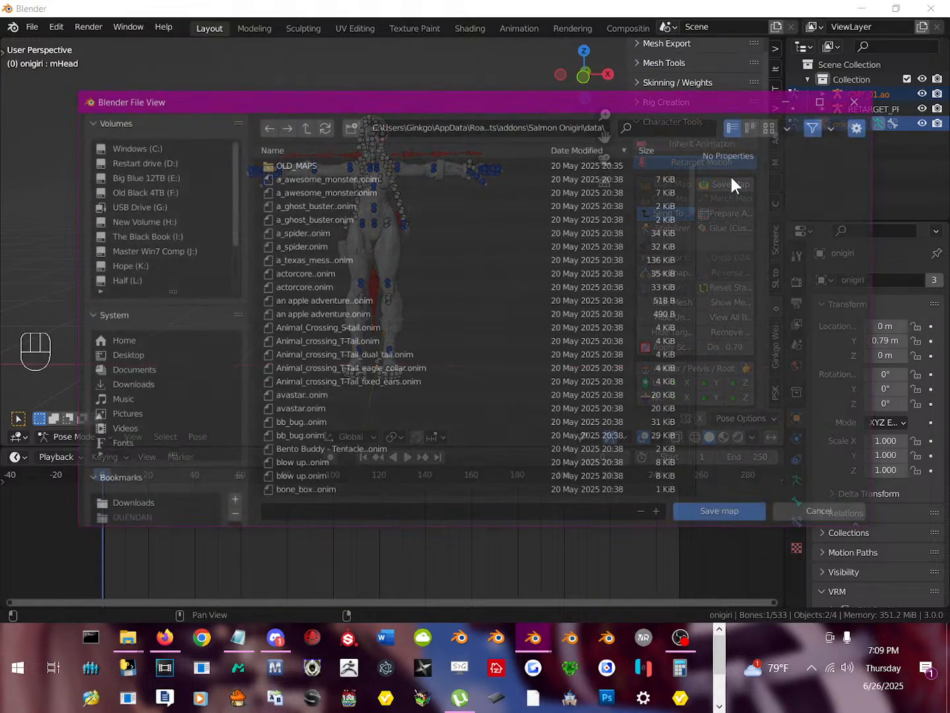
{"action": "left_click", "coordinate": [120, 354]}
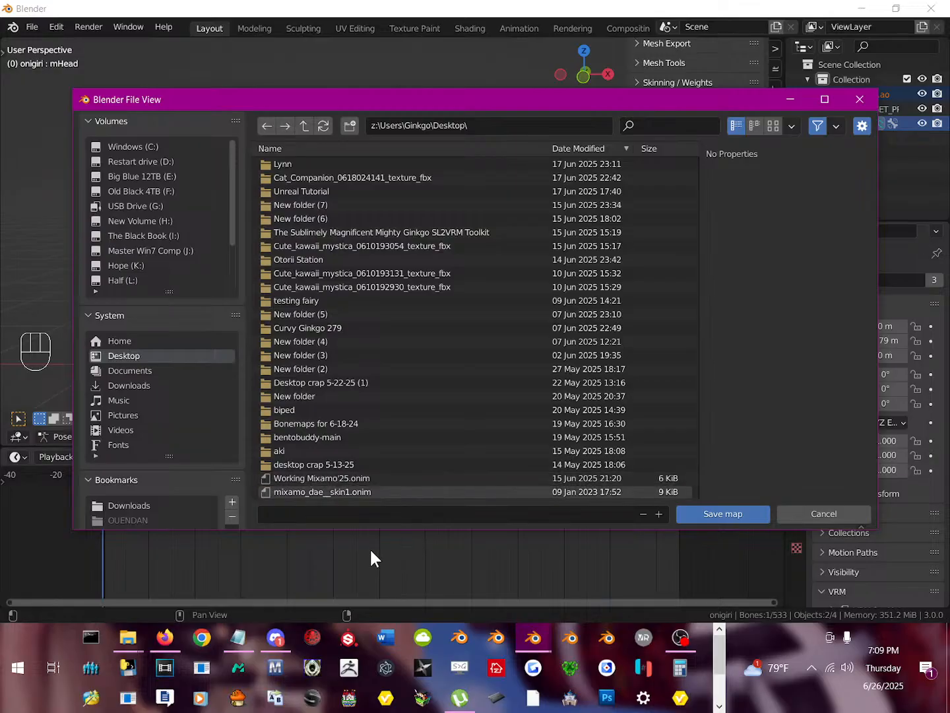
{"action": "left_click", "coordinate": [377, 513]}
{"action": "type", "text": "Street fighter 5"}
{"action": "key", "text": "Return"}
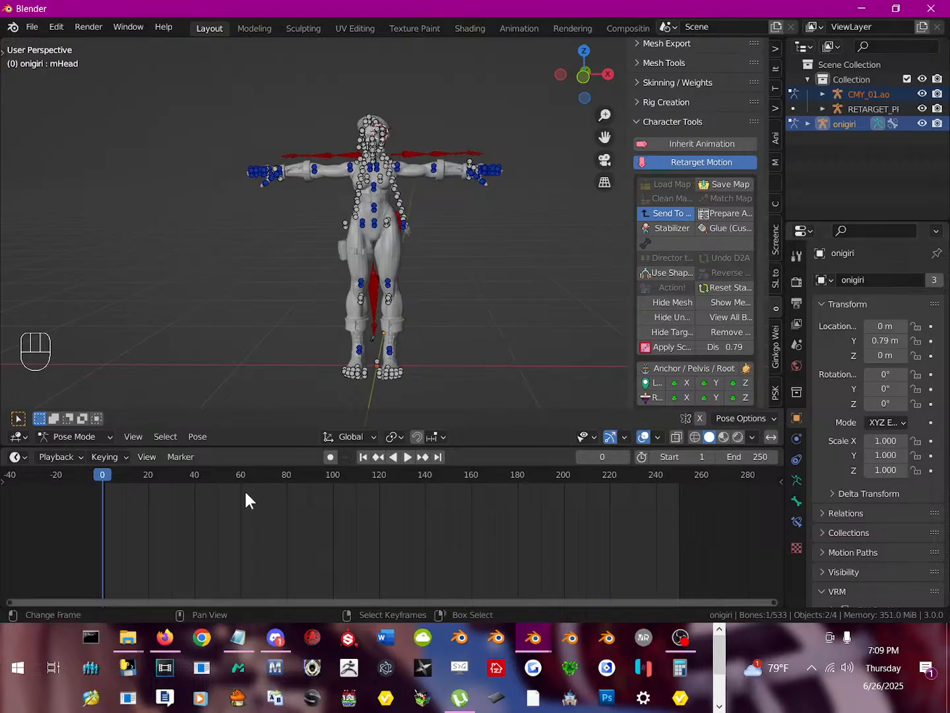
Play and scrub the timeline from an angled view to check how onigiri follows CMY_01.ao's motion.
{"action": "scroll", "coordinate": [679, 243], "scroll_direction": "down", "scroll_amount": 8}
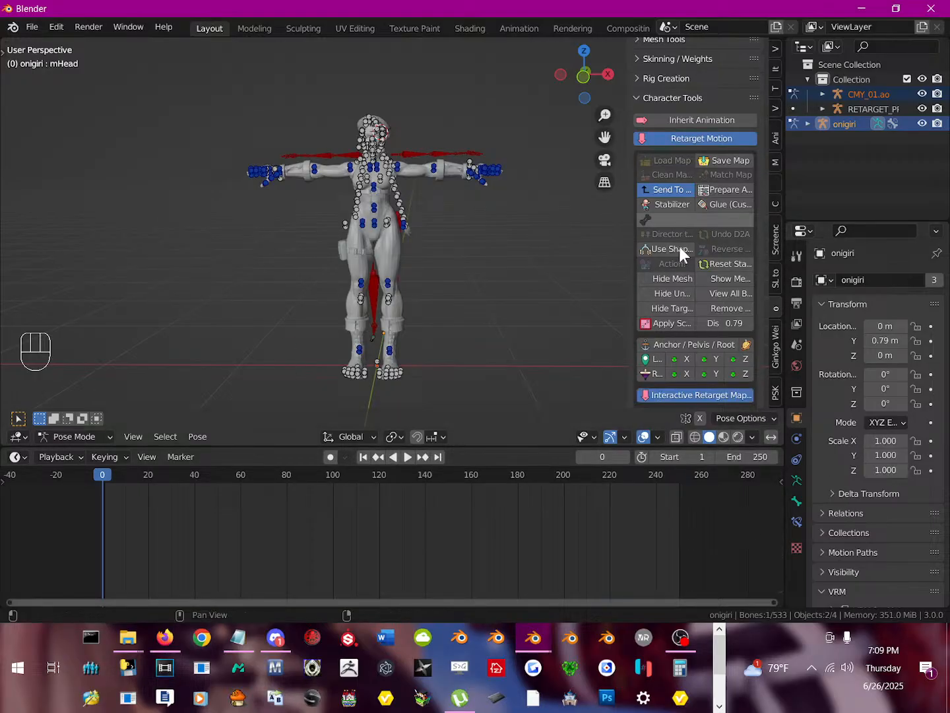
{"action": "key", "text": "space"}
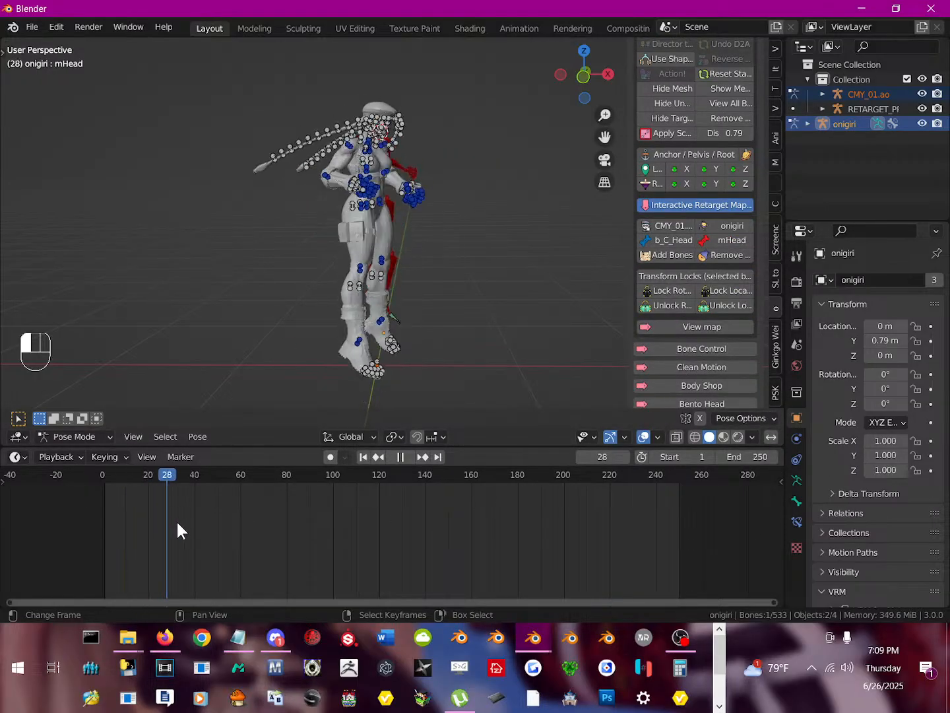
{"action": "left_click_drag", "start_coordinate": [183, 542], "coordinate": [36, 558]}
{"action": "middle_click_drag", "start_coordinate": [359, 338], "coordinate": [291, 347]}
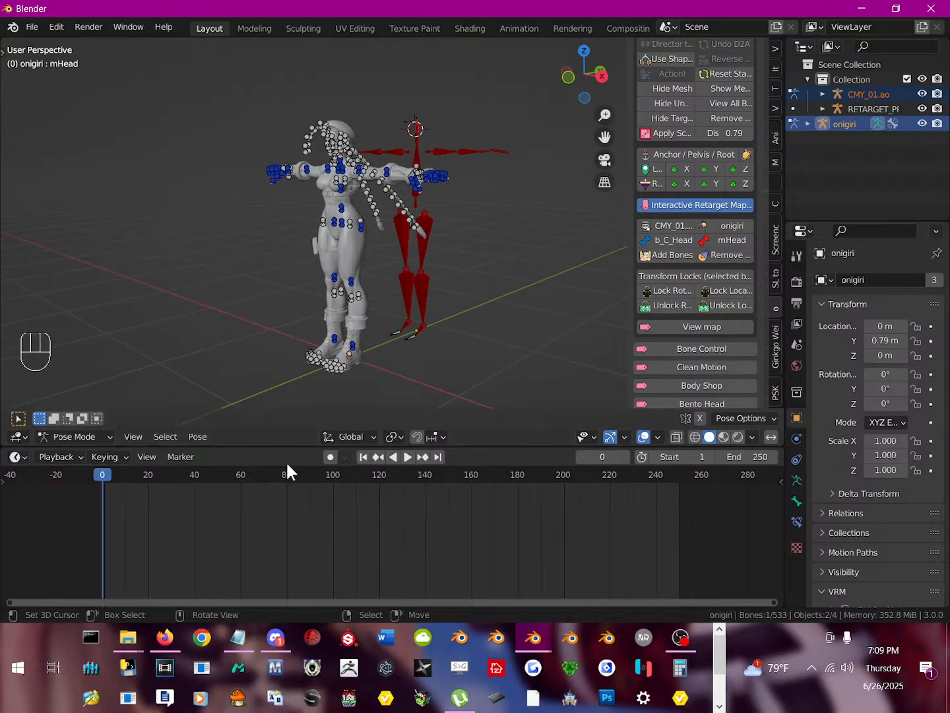
{"action": "left_click_drag", "start_coordinate": [158, 526], "coordinate": [560, 601]}
{"action": "key", "text": "space"}
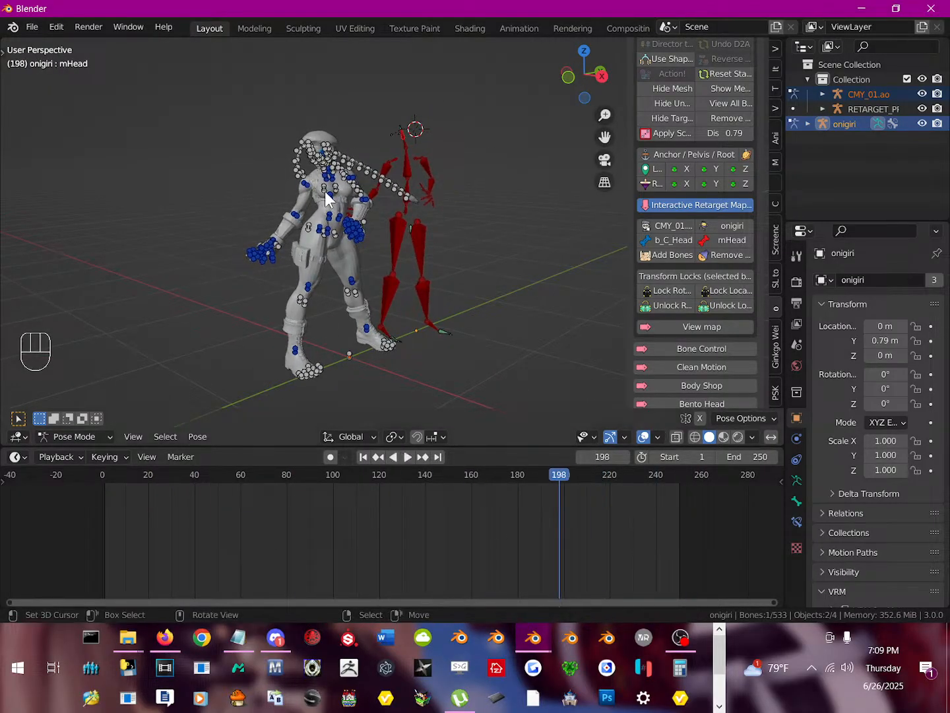
Show CMY_01.ao's keyframes and set the scene's end frame to 276 to match its last key.
{"action": "left_click", "coordinate": [333, 187]}
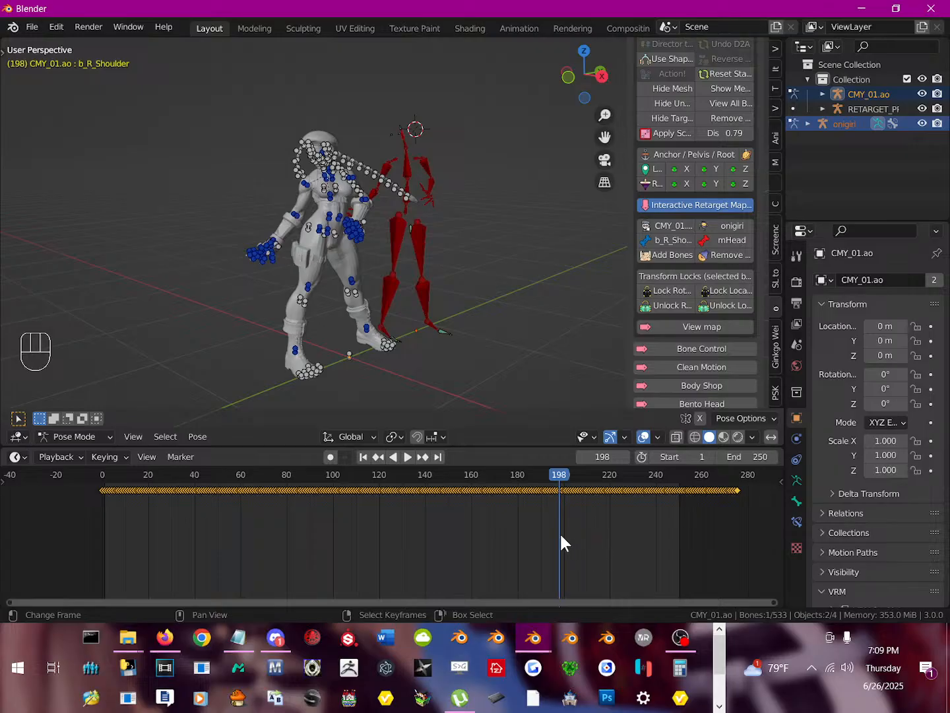
{"action": "left_click_drag", "start_coordinate": [561, 543], "coordinate": [740, 556]}
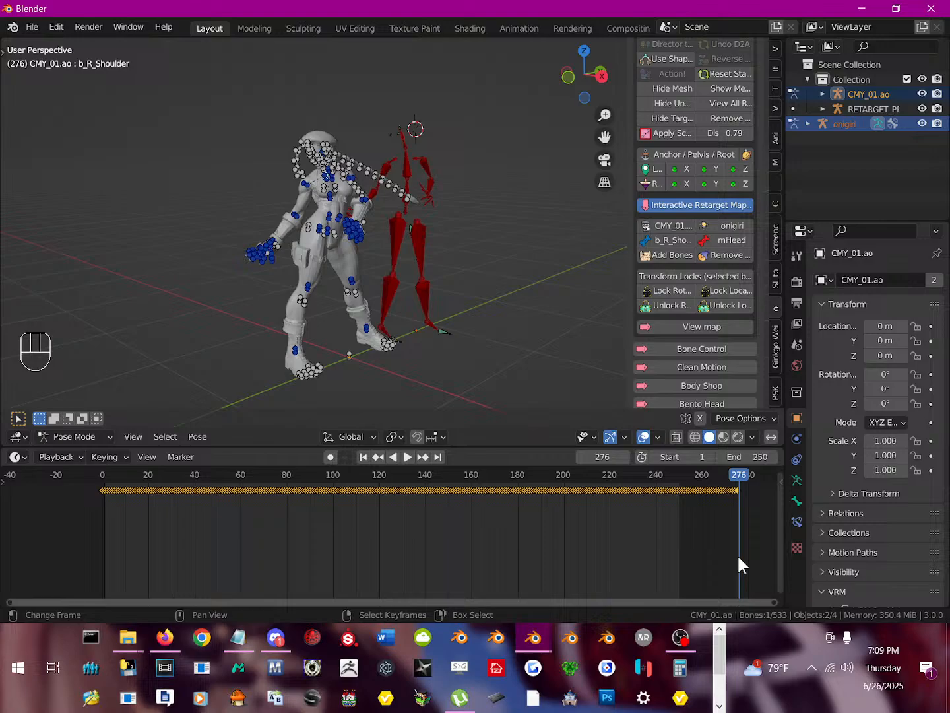
{"action": "left_click", "coordinate": [752, 461]}
{"action": "type", "text": "276"}
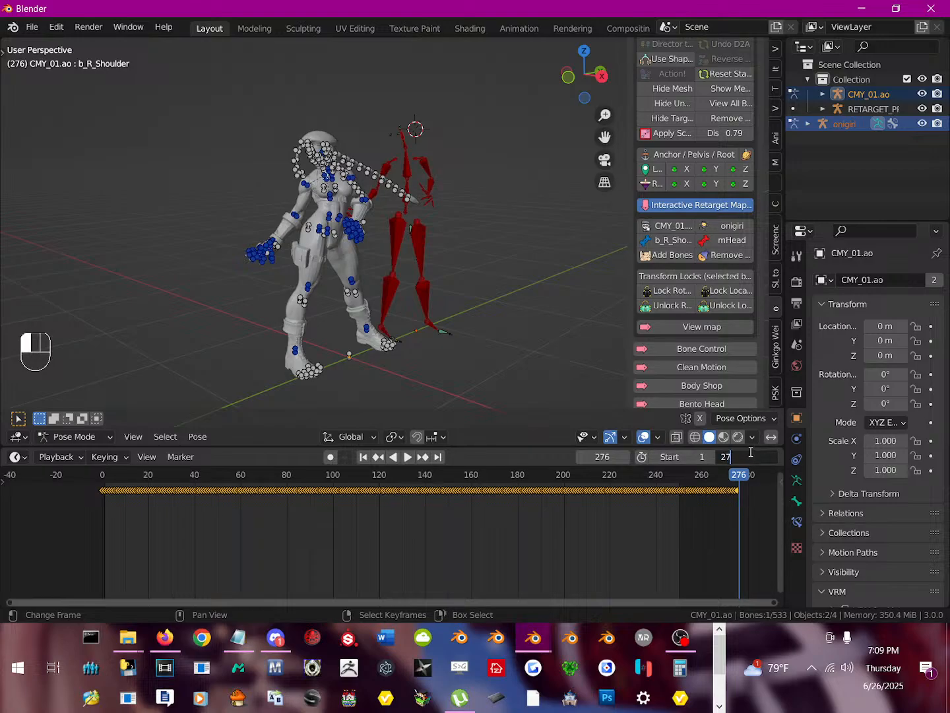
{"action": "key", "text": "Return"}
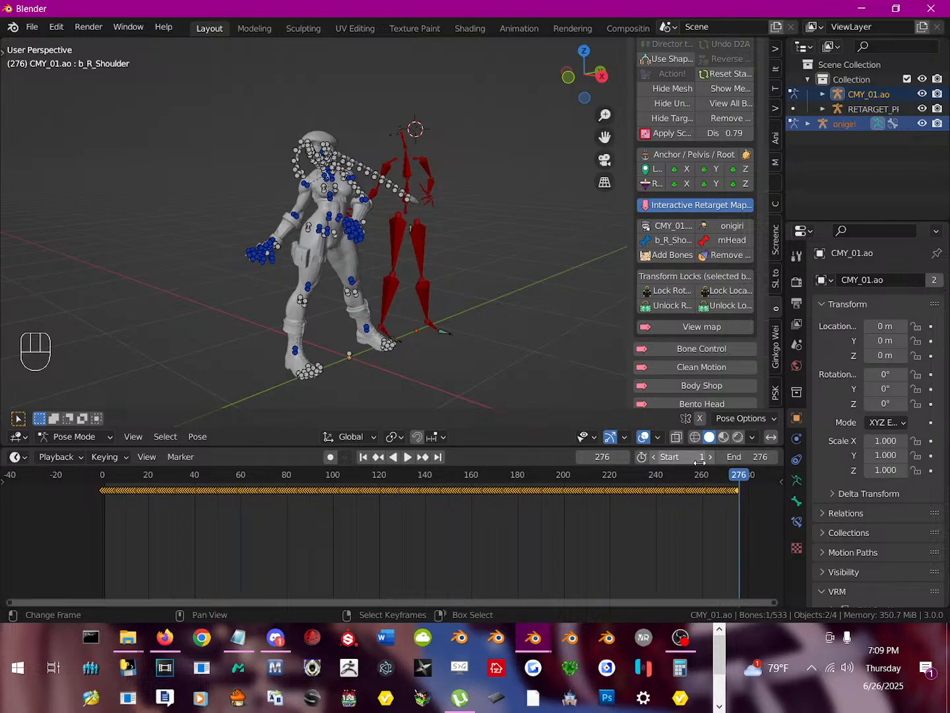
Play the full animation from its first frame to review the retargeted motion, and stop playback.
{"action": "left_click", "coordinate": [399, 458]}
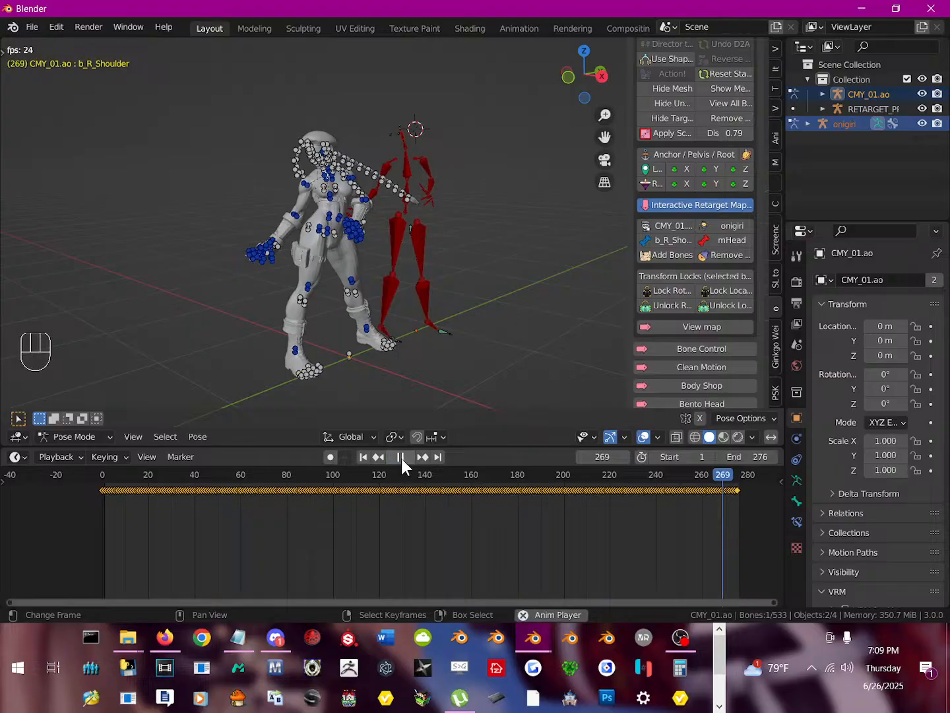
{"action": "left_click", "coordinate": [360, 455]}
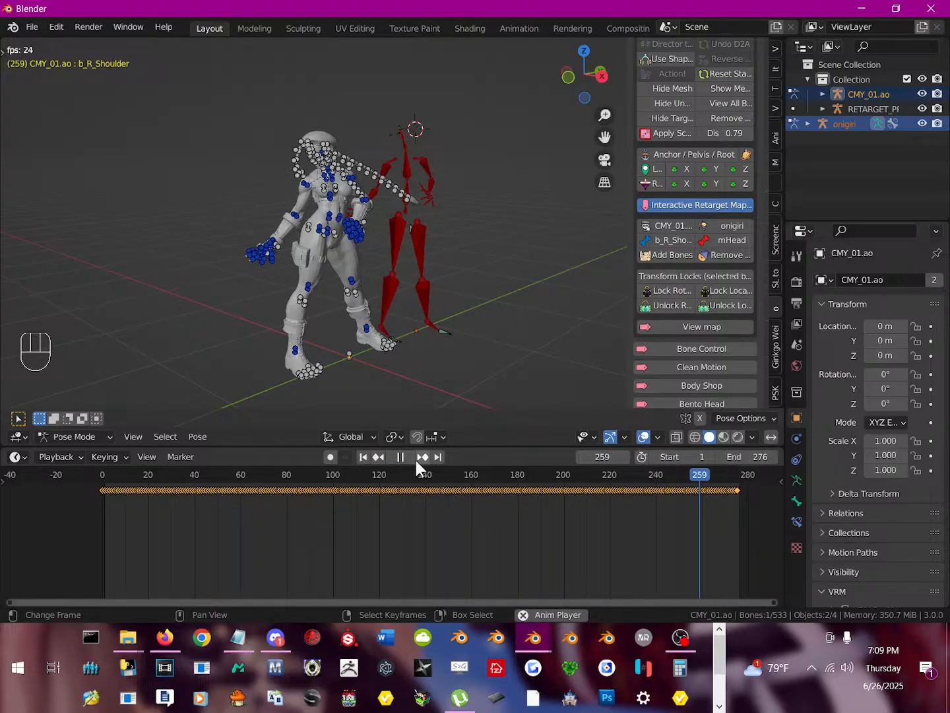
{"action": "left_click", "coordinate": [398, 457]}
{"action": "left_click", "coordinate": [362, 456]}
{"action": "left_click", "coordinate": [409, 458]}
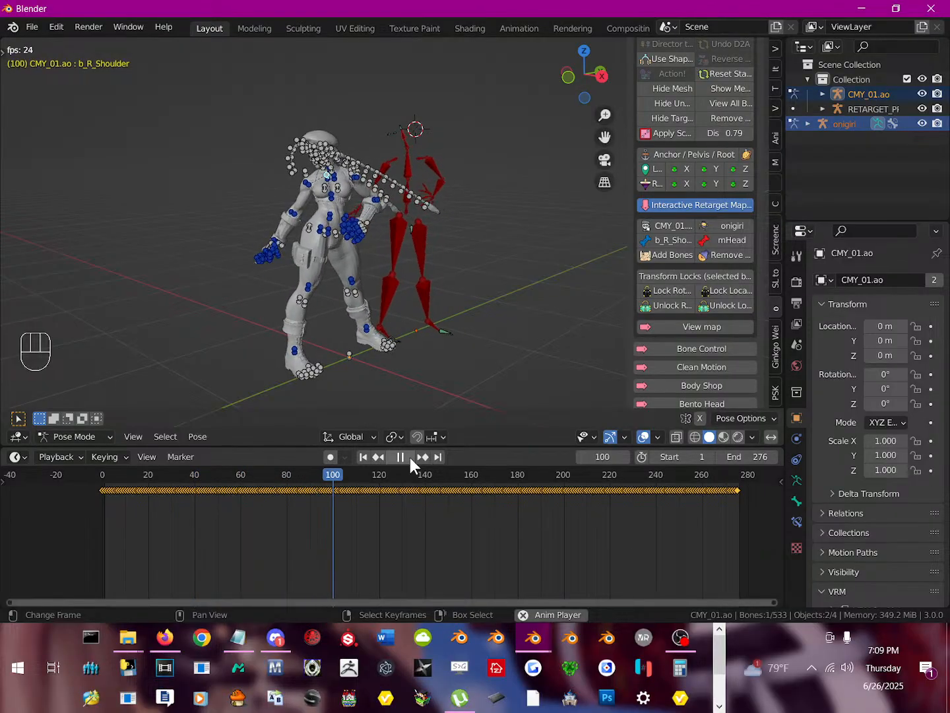
{"action": "left_click", "coordinate": [410, 457]}
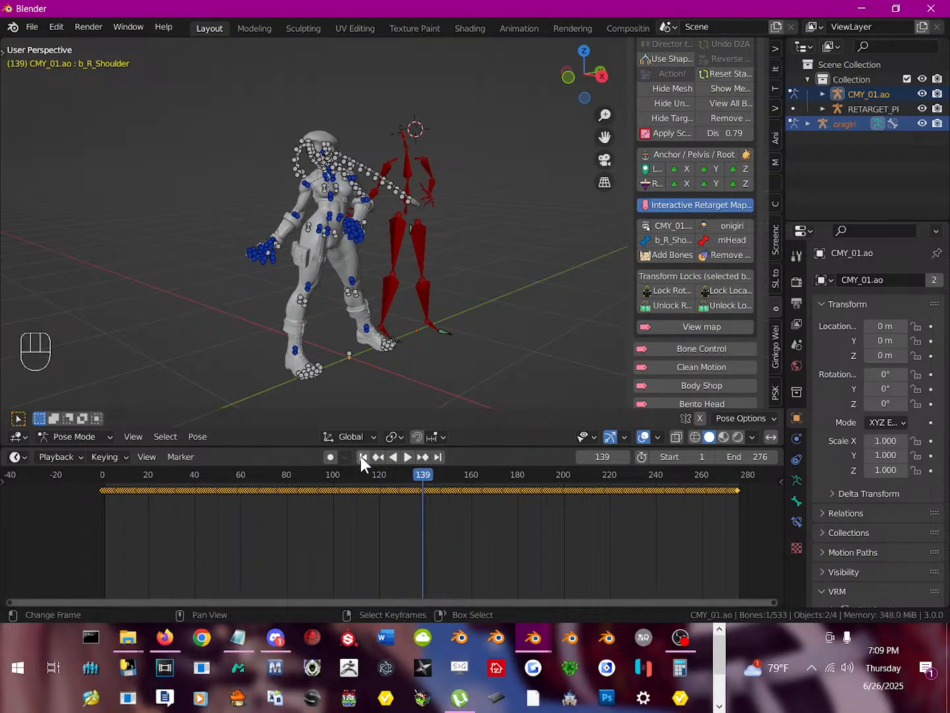
Set the scene's start frame to 2 to skip the T-pose, and play back the trimmed range.
{"action": "left_click", "coordinate": [363, 457]}
{"action": "left_click", "coordinate": [101, 476]}
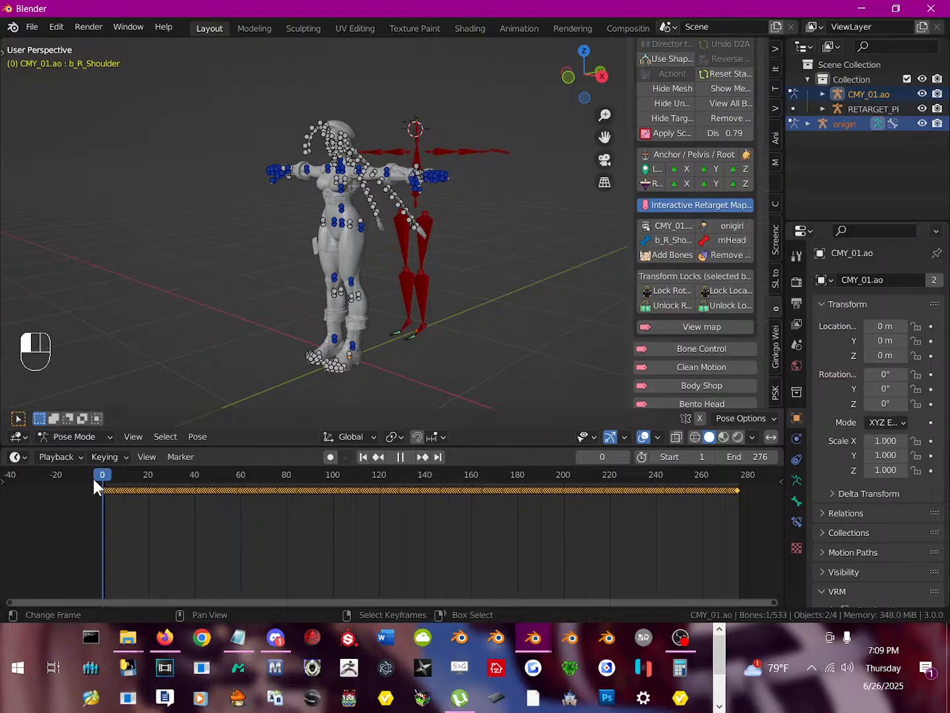
{"action": "key", "text": "Right"}
{"action": "key", "text": "Right"}
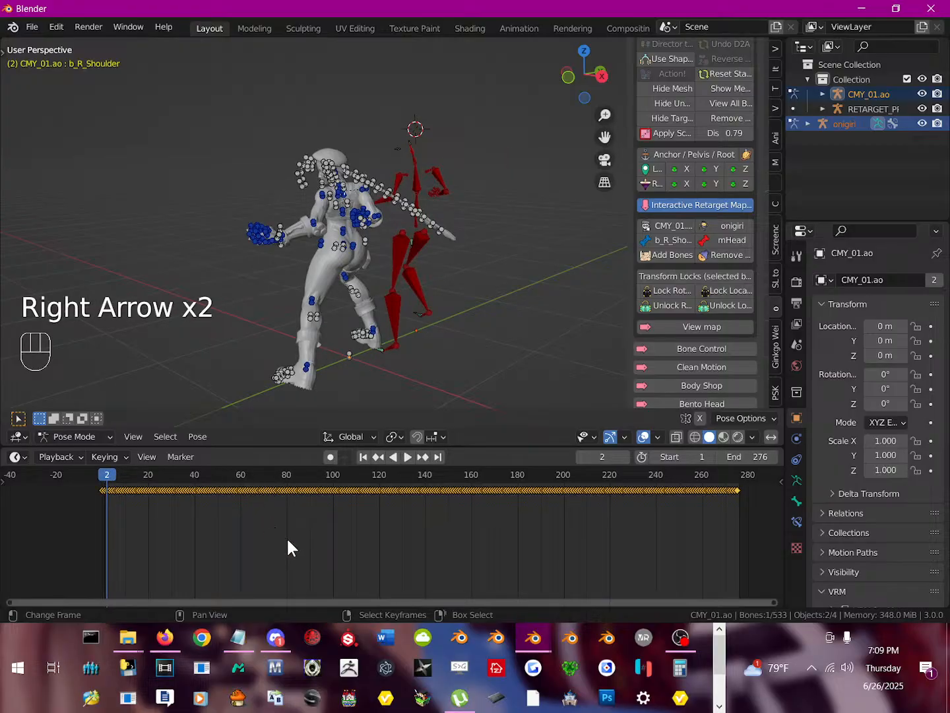
{"action": "left_click", "coordinate": [714, 456]}
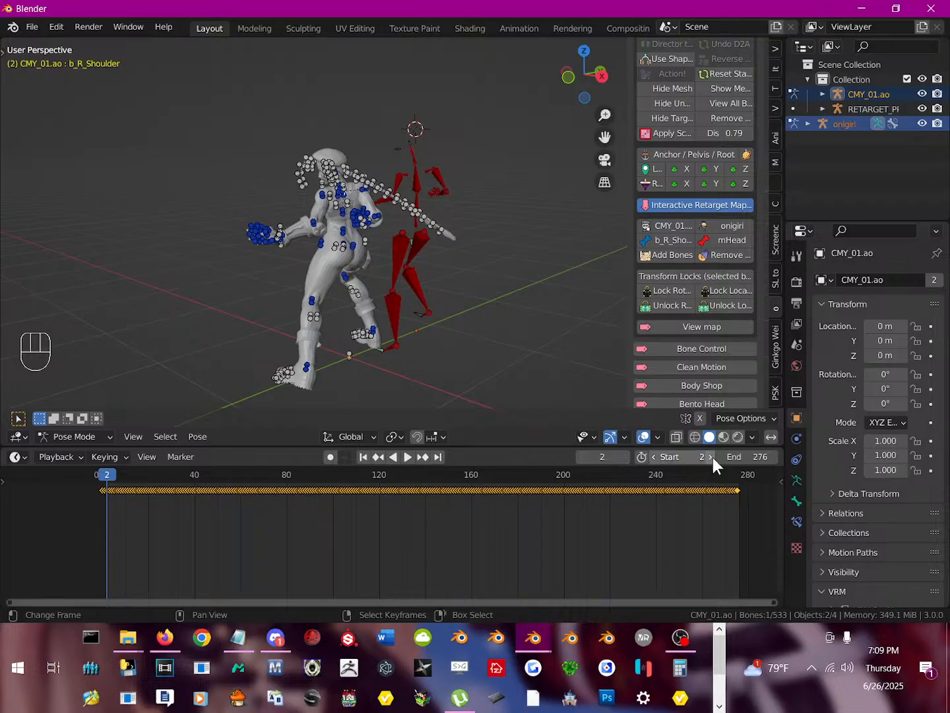
{"action": "left_click", "coordinate": [415, 454]}
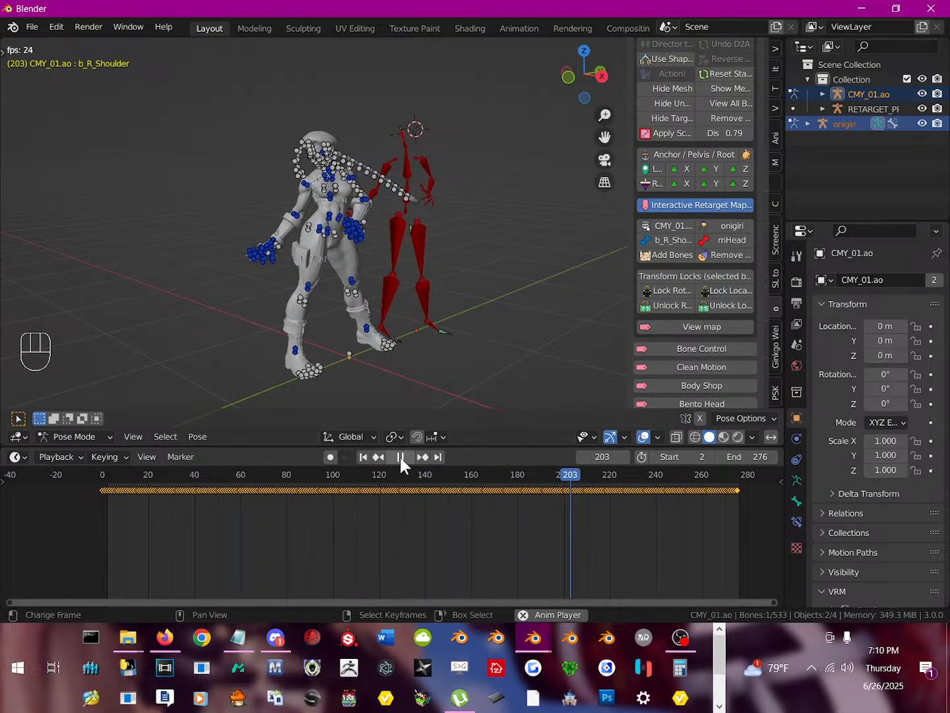
{"action": "left_click", "coordinate": [401, 457]}
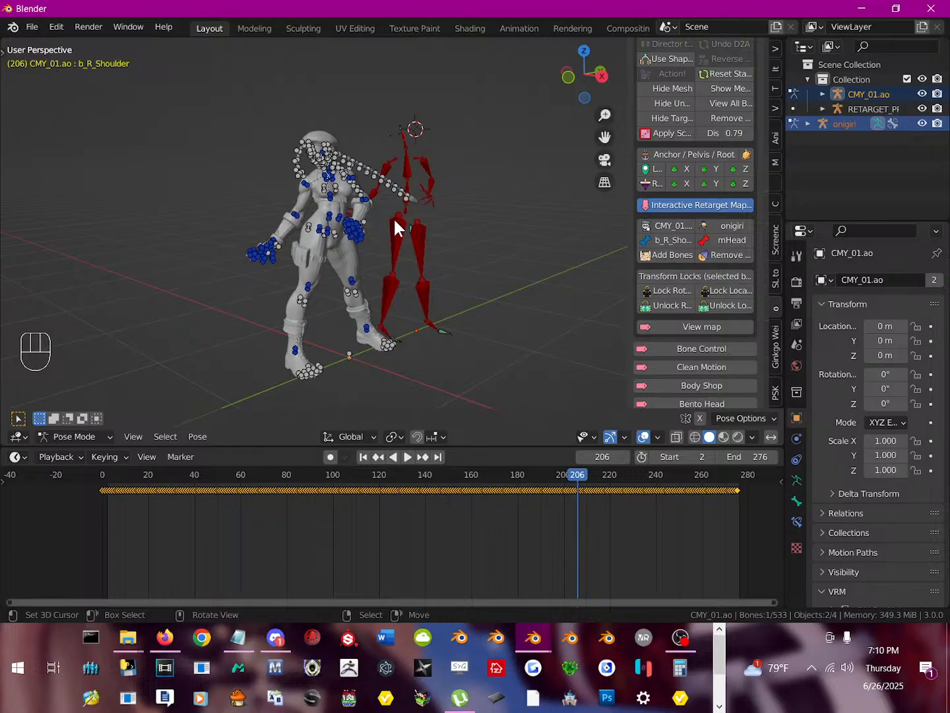
Switch to Object Mode and select only the onigiri armature.
{"action": "left_click_drag", "start_coordinate": [395, 219], "coordinate": [400, 223]}
{"action": "left_click", "coordinate": [80, 434]}
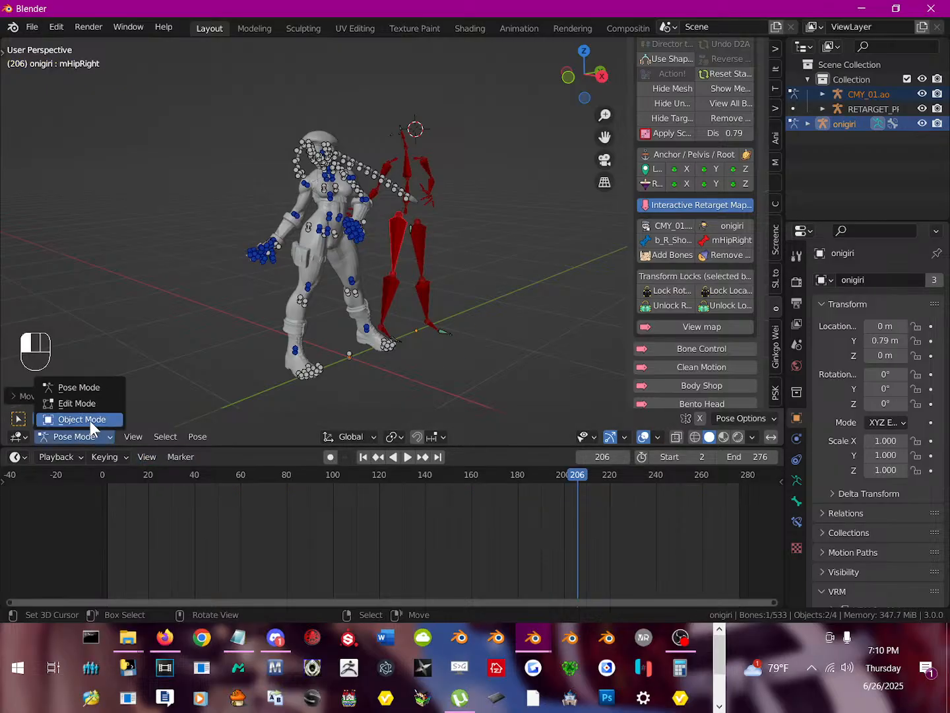
{"action": "left_click", "coordinate": [91, 420]}
{"action": "left_click", "coordinate": [399, 238]}
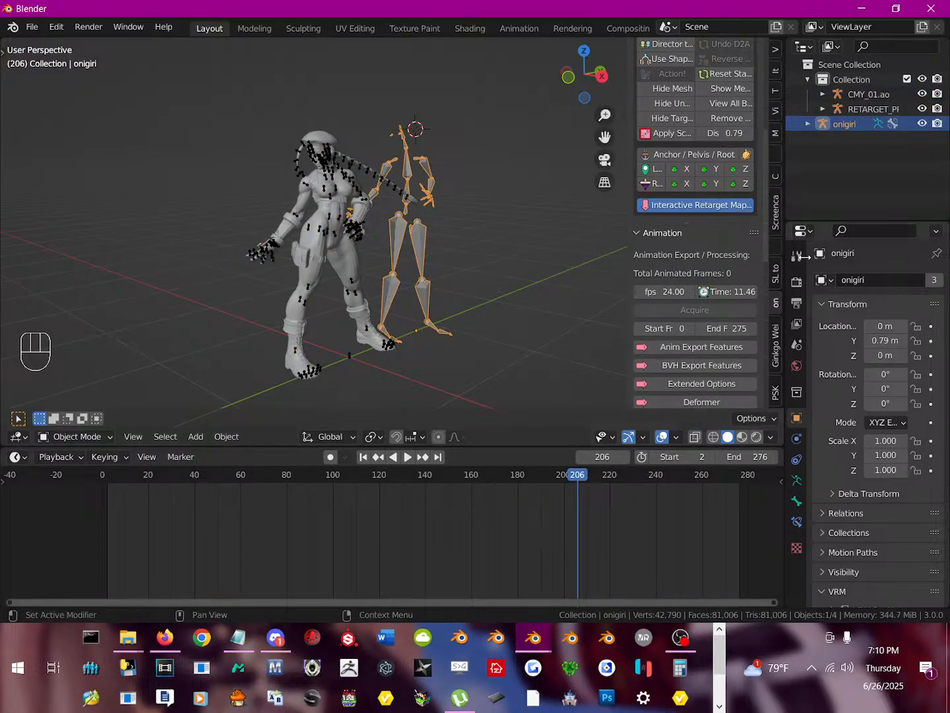
Set the animation export's start frame to 2.
{"action": "scroll", "coordinate": [689, 332], "scroll_direction": "down", "scroll_amount": 5}
{"action": "scroll", "coordinate": [690, 317], "scroll_direction": "up", "scroll_amount": 2}
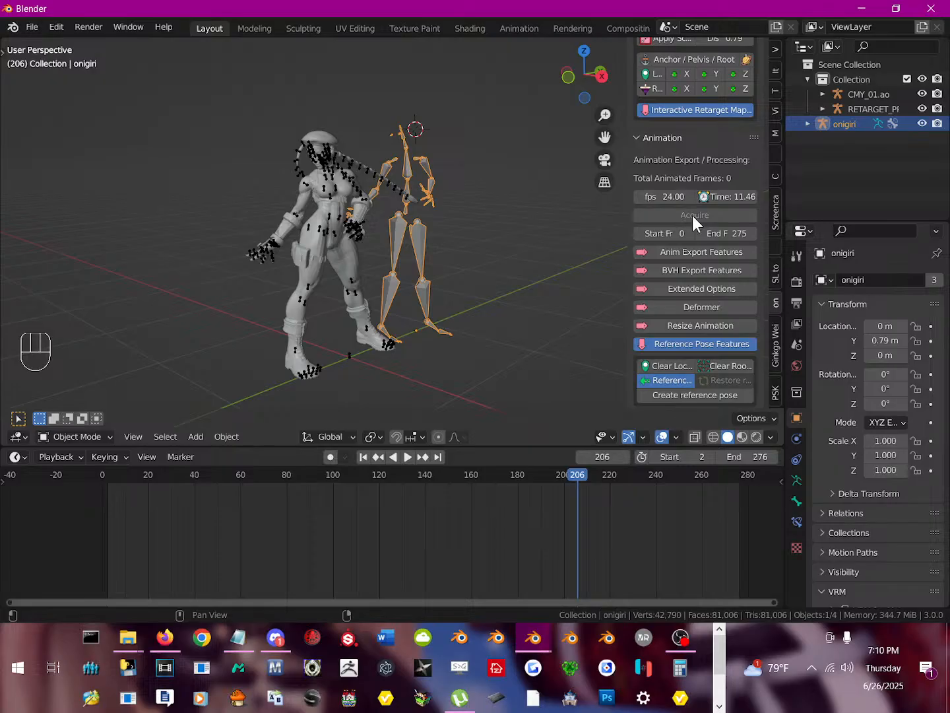
{"action": "left_click", "coordinate": [682, 231]}
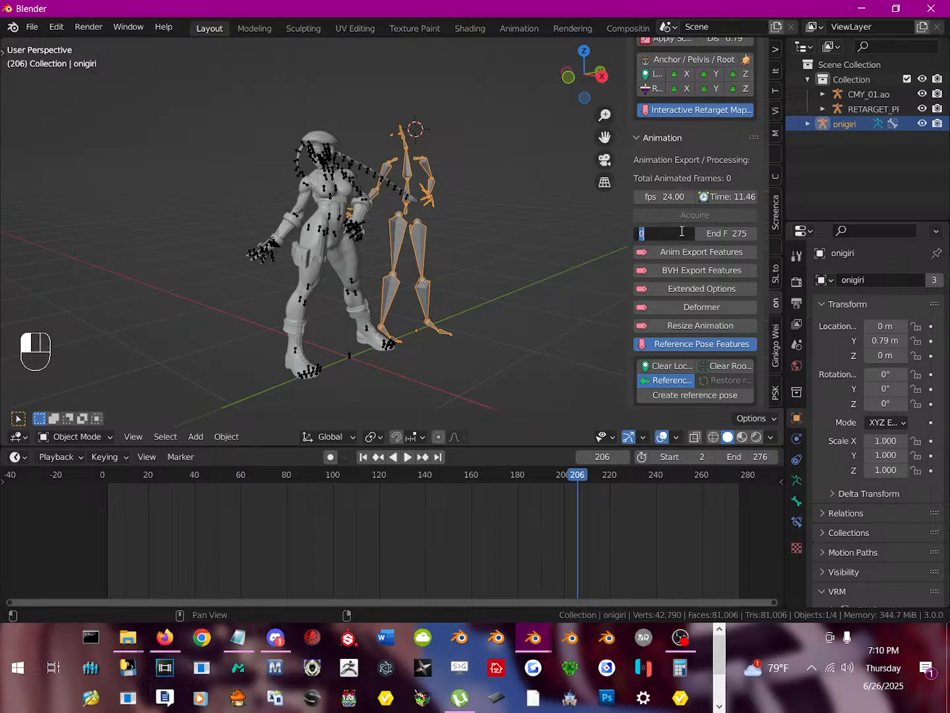
{"action": "key", "text": "Return"}
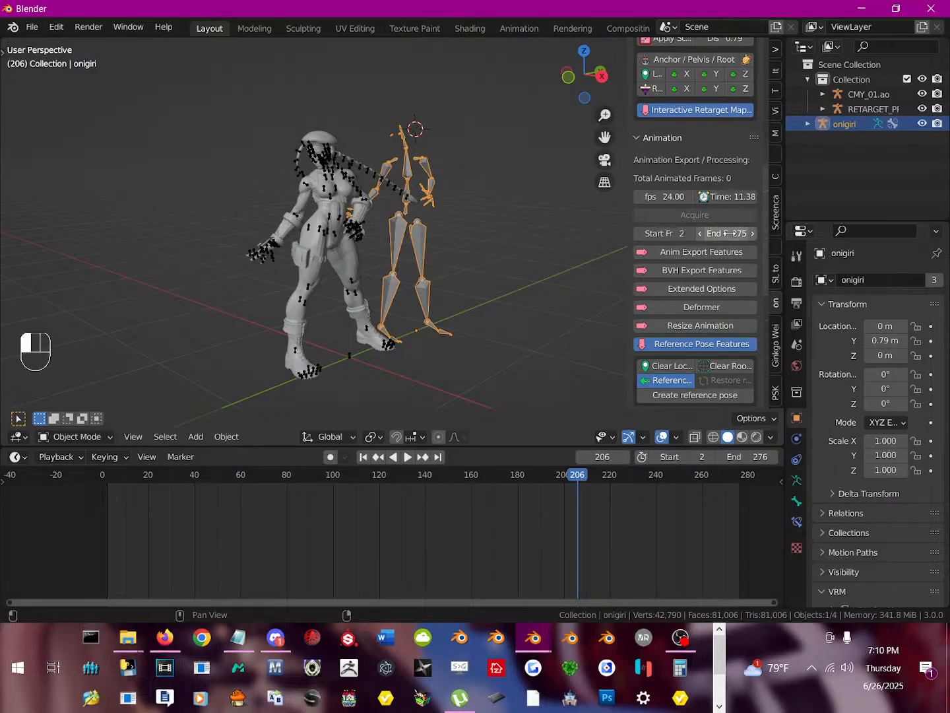
Reveal the BVH and extended export options, enable Disable SL / OS limitations check, and enlarge the viewport and its sidebar.
{"action": "left_click", "coordinate": [701, 253]}
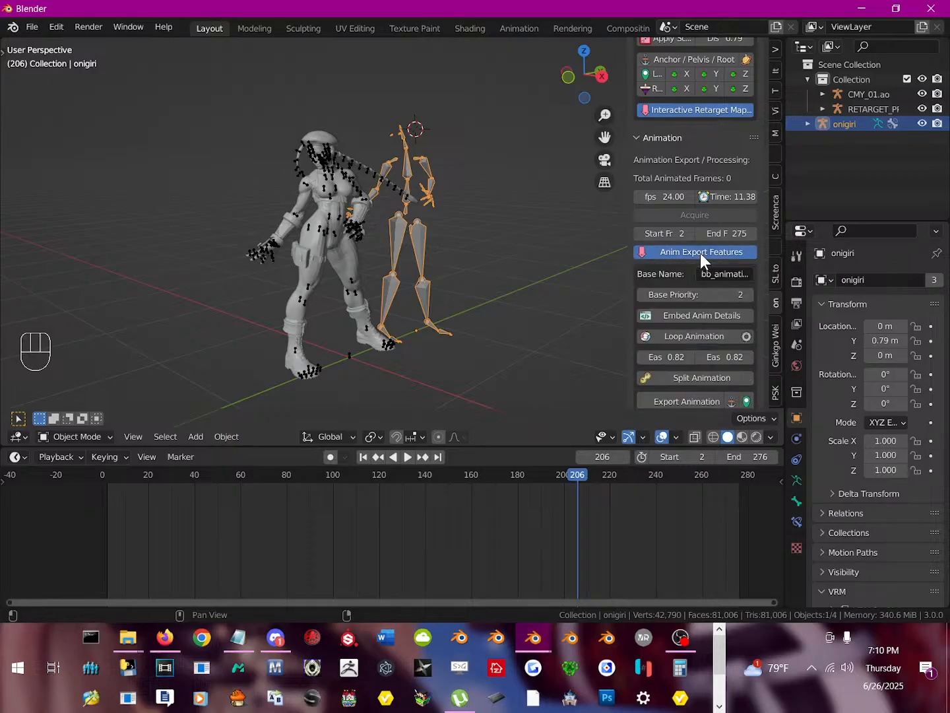
{"action": "left_click", "coordinate": [710, 253]}
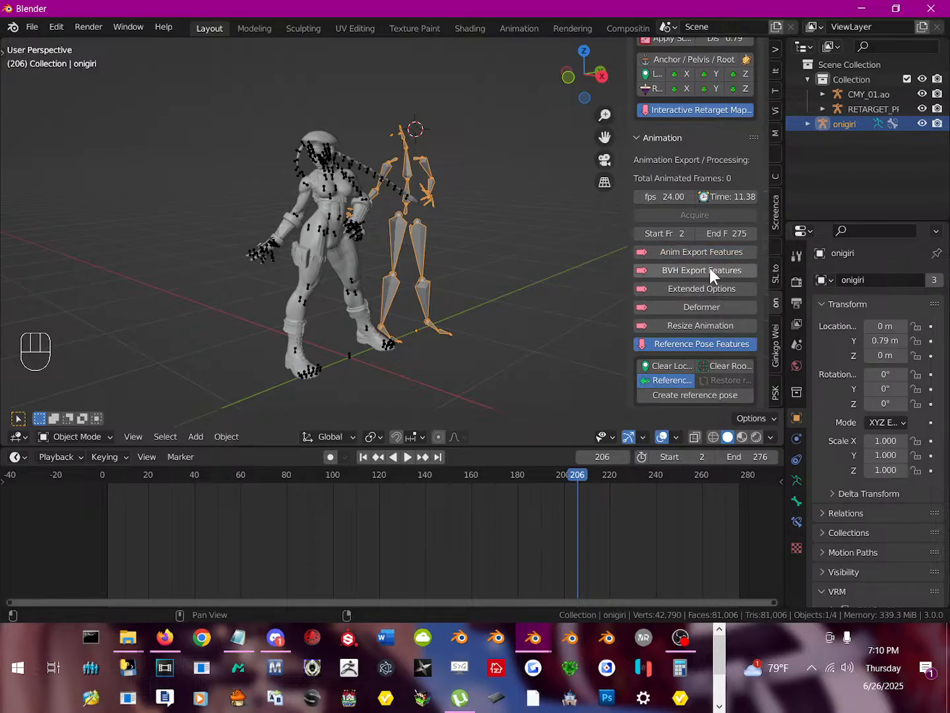
{"action": "left_click", "coordinate": [707, 271]}
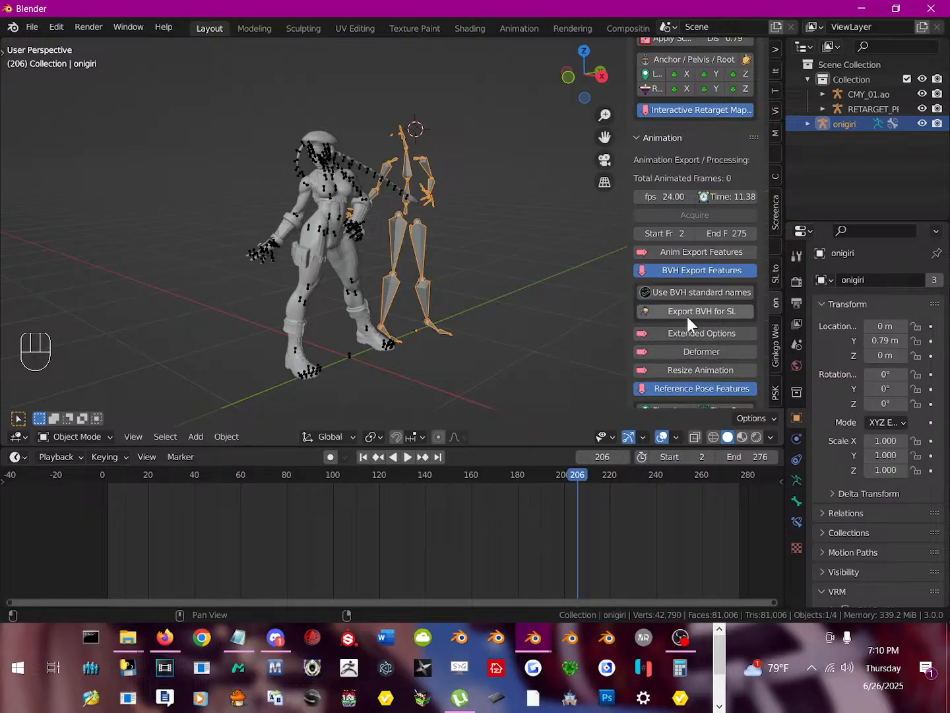
{"action": "left_click", "coordinate": [709, 334]}
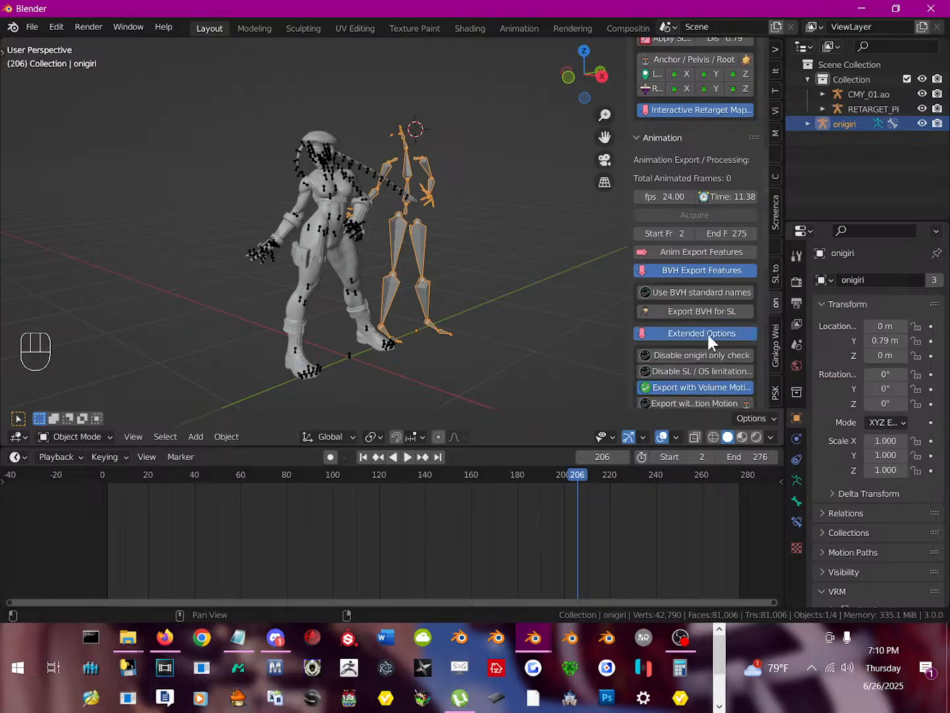
{"action": "scroll", "coordinate": [723, 352], "scroll_direction": "down", "scroll_amount": 1}
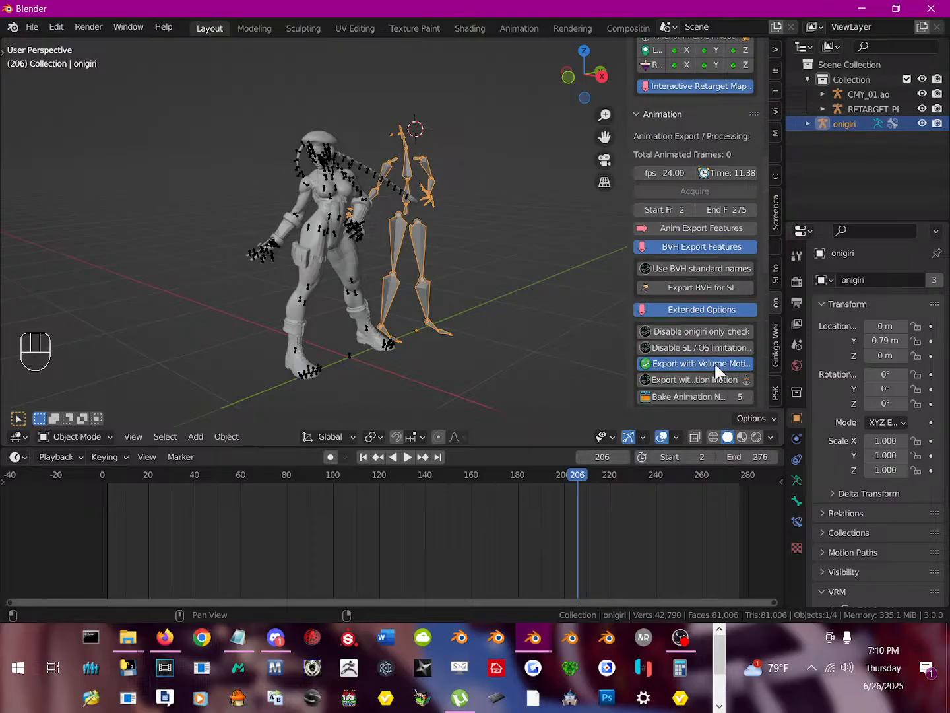
{"action": "left_click", "coordinate": [722, 349]}
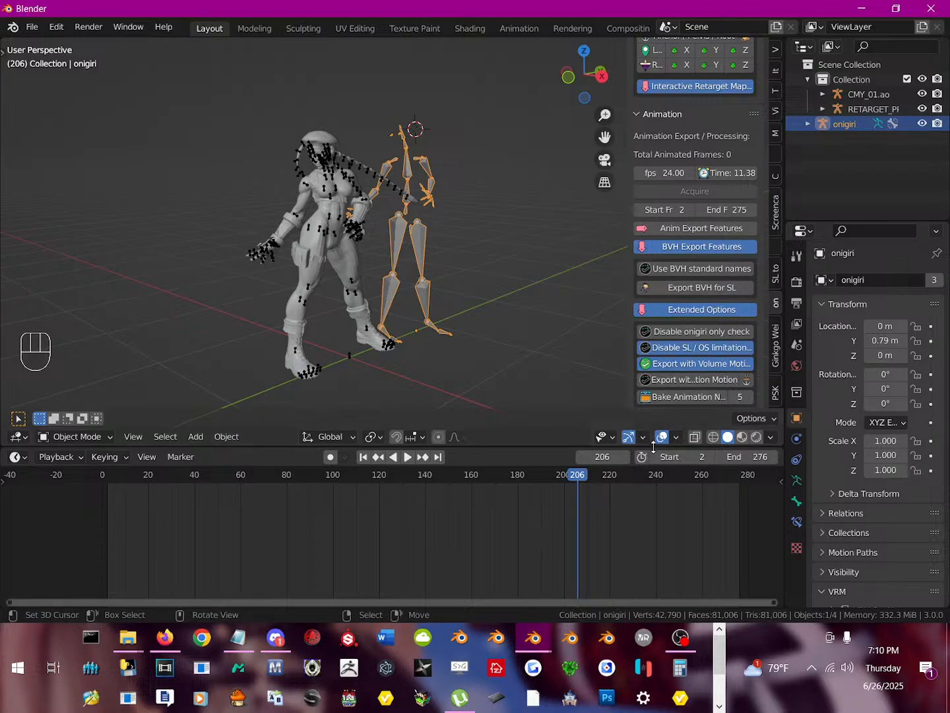
{"action": "left_click_drag", "start_coordinate": [654, 448], "coordinate": [655, 514]}
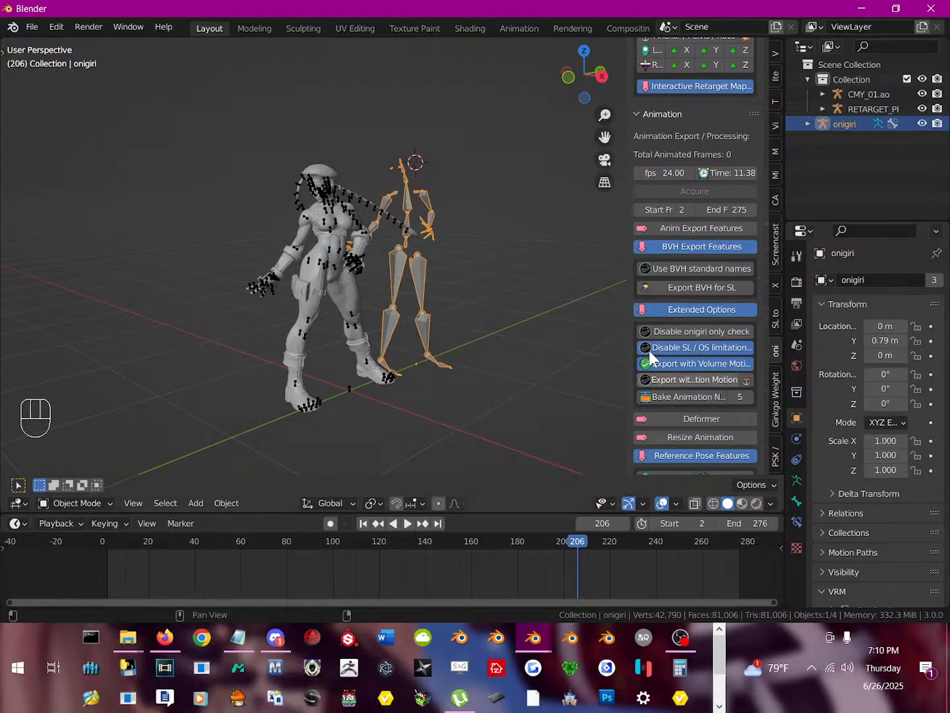
{"action": "left_click_drag", "start_coordinate": [629, 304], "coordinate": [549, 318]}
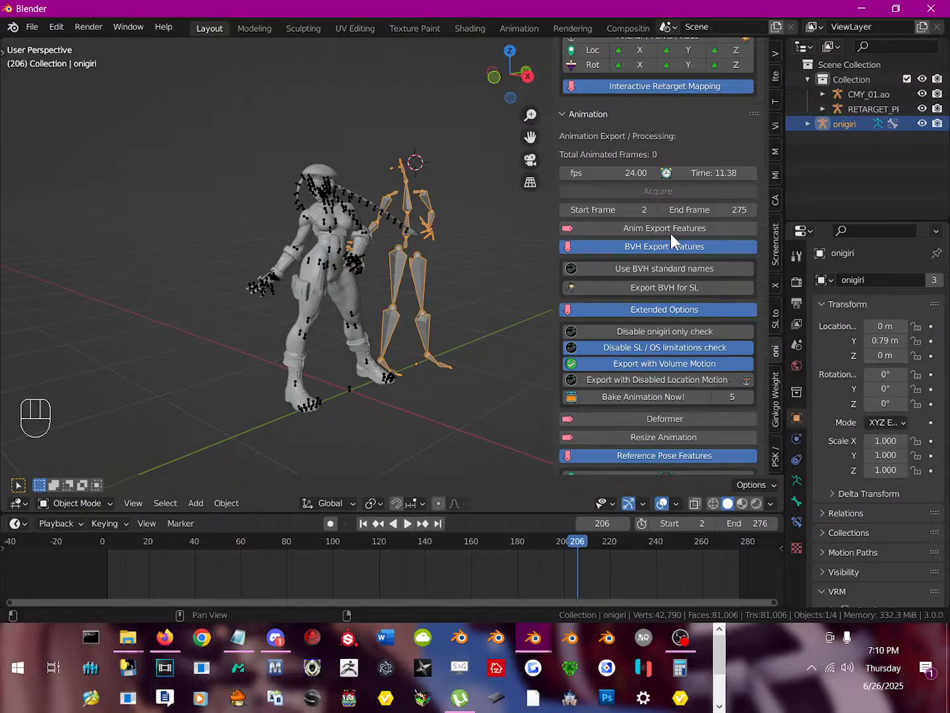
{"action": "left_click", "coordinate": [664, 290]}
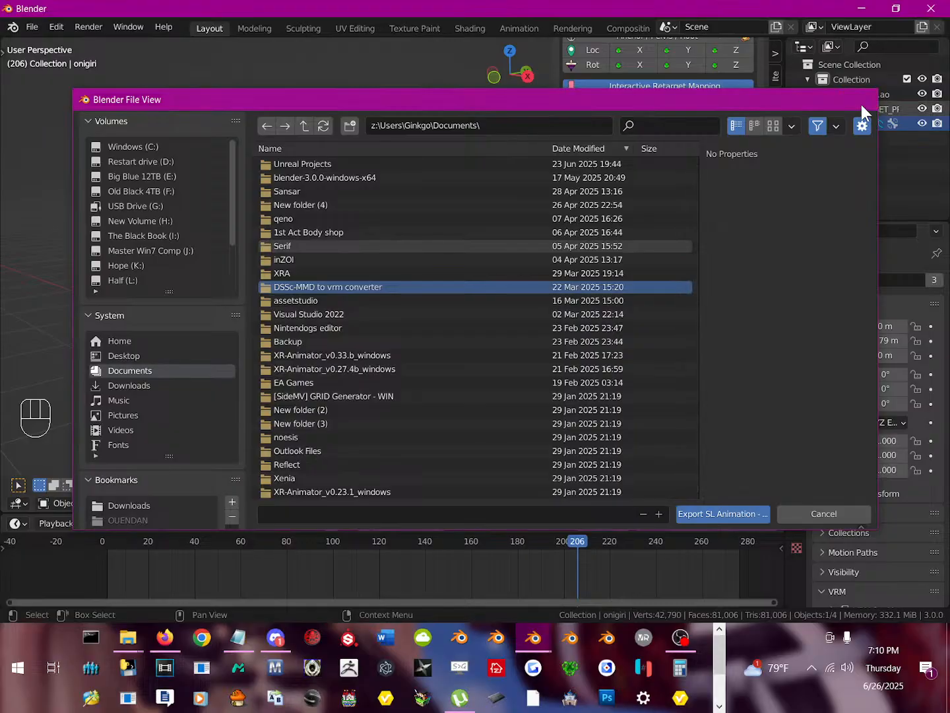
{"action": "left_click", "coordinate": [860, 99]}
{"action": "left_click", "coordinate": [673, 281]}
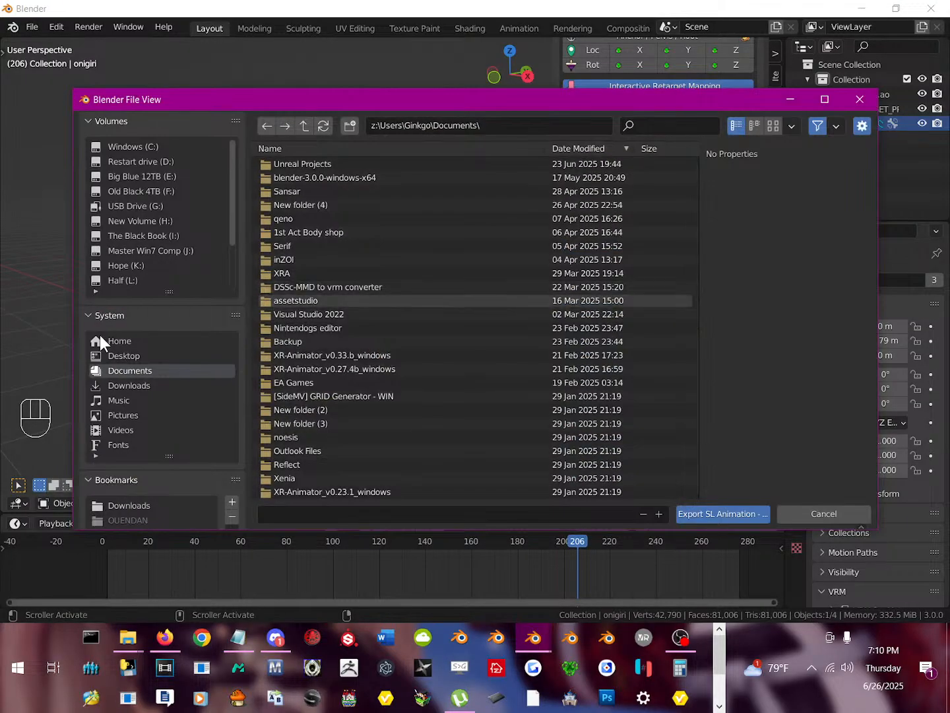
{"action": "left_click", "coordinate": [120, 355]}
{"action": "left_click", "coordinate": [308, 513]}
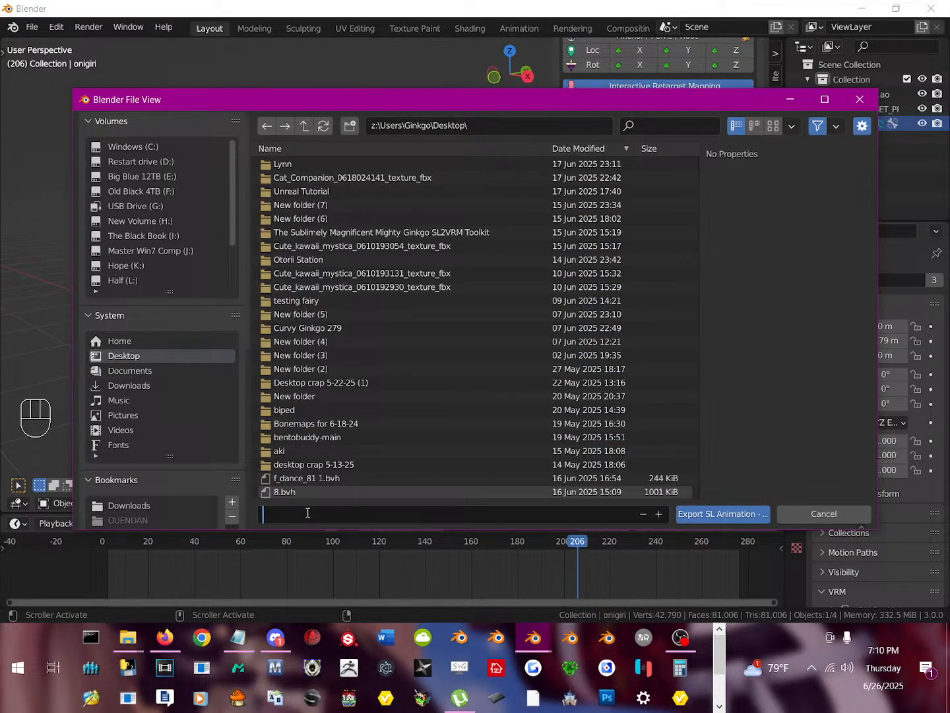
{"action": "left_click", "coordinate": [823, 513]}
{"action": "left_click", "coordinate": [823, 514]}
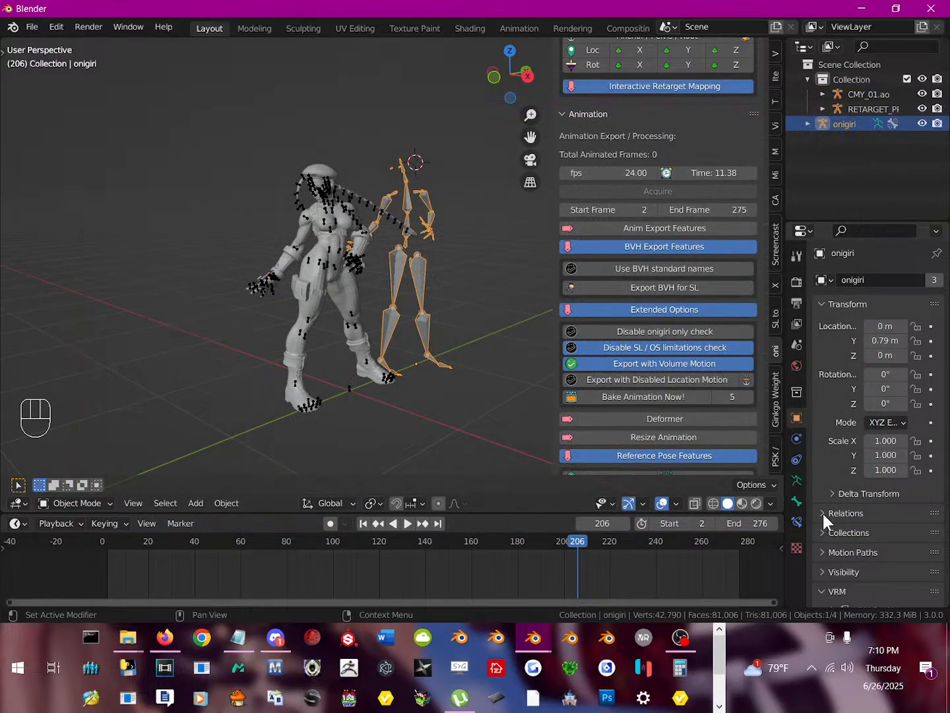
Sort the desktop icons by item type and check the existing files whose names start with c.
{"action": "left_click", "coordinate": [949, 686]}
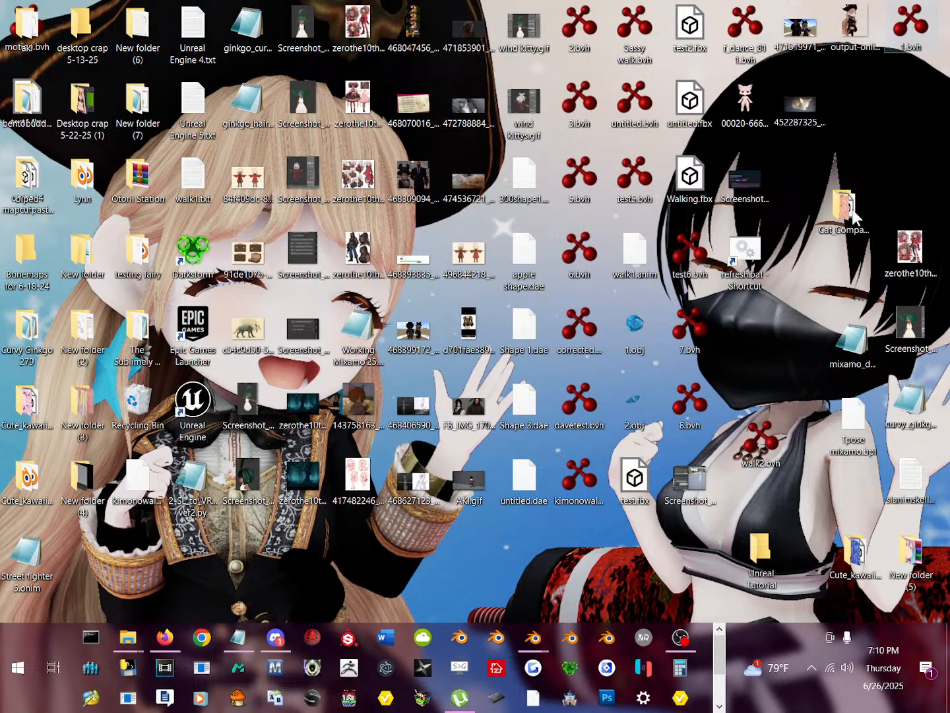
{"action": "right_click", "coordinate": [739, 342]}
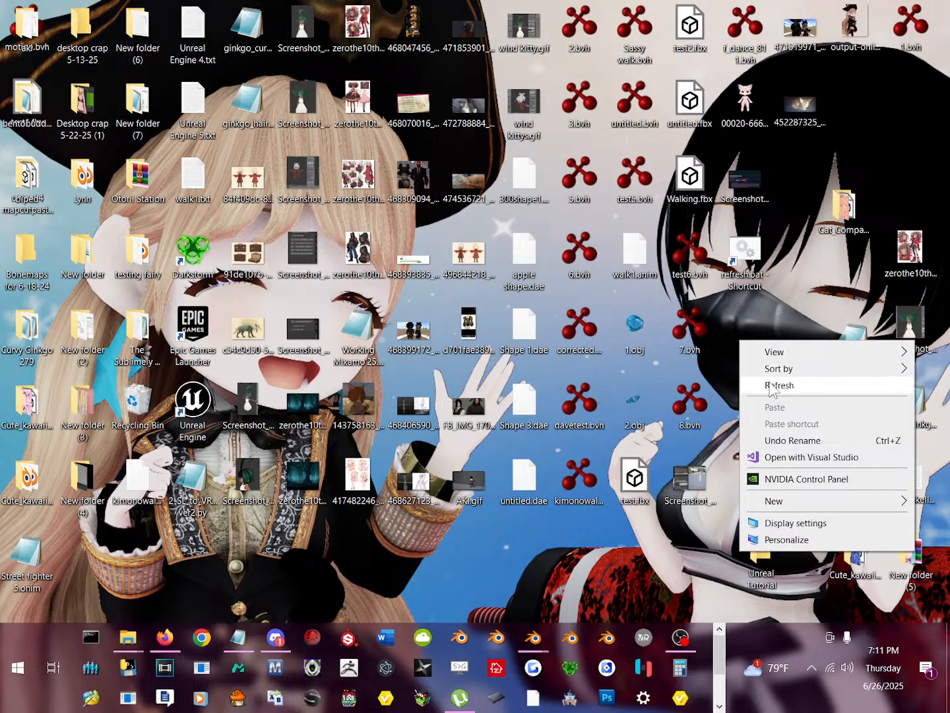
{"action": "mouse_move", "coordinate": [792, 368]}
{"action": "left_click", "coordinate": [643, 401]}
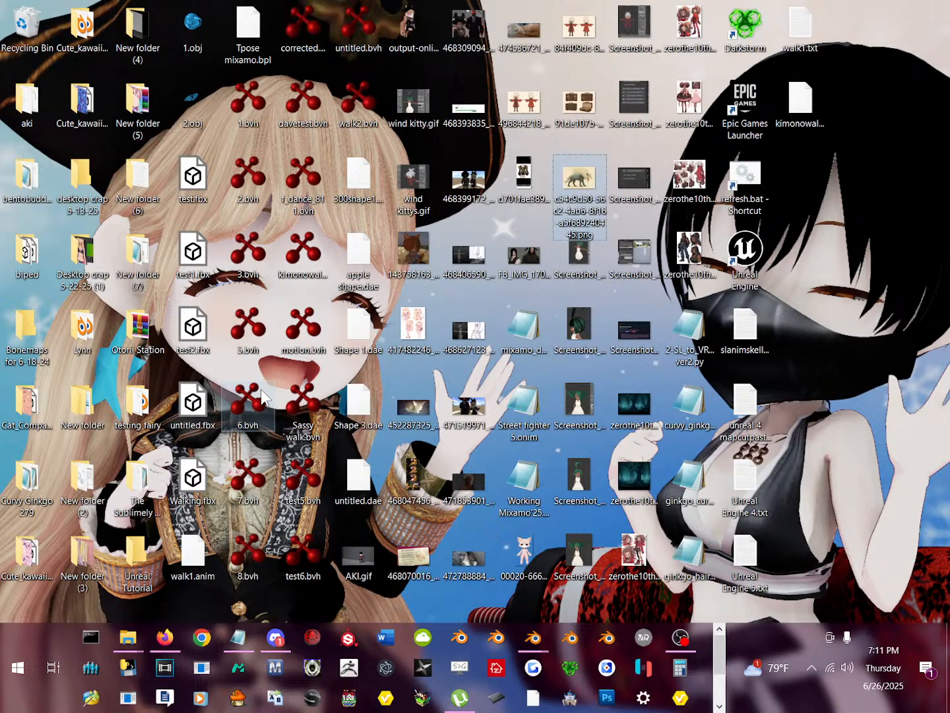
{"action": "key", "text": "c"}
{"action": "key", "text": "c"}
{"action": "key", "text": "c"}
{"action": "key", "text": "c"}
{"action": "key", "text": "c"}
{"action": "key", "text": "c"}
{"action": "key", "text": "c"}
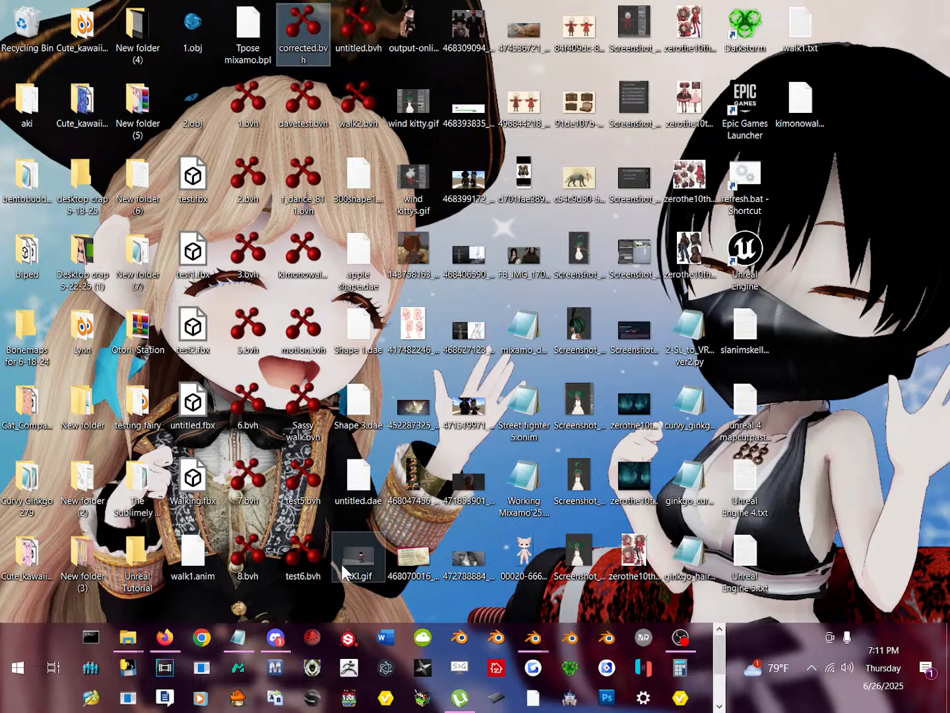
Return to Blender's retarget scene and export the onigiri animation as an SL BVH named csa.bvh on the Desktop.
{"action": "mouse_move", "coordinate": [533, 637]}
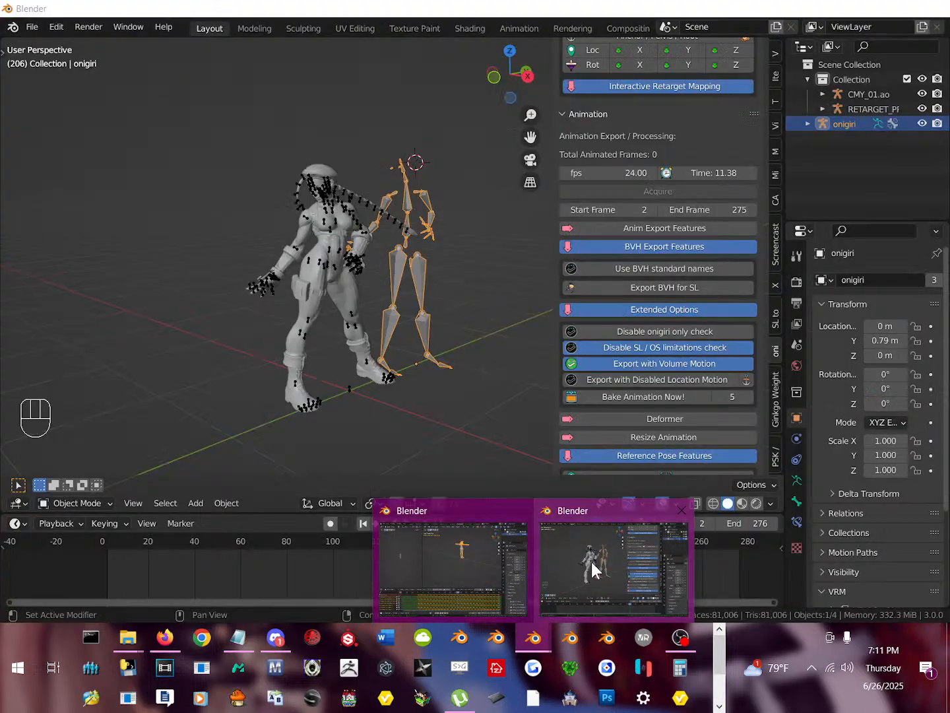
{"action": "left_click", "coordinate": [590, 562]}
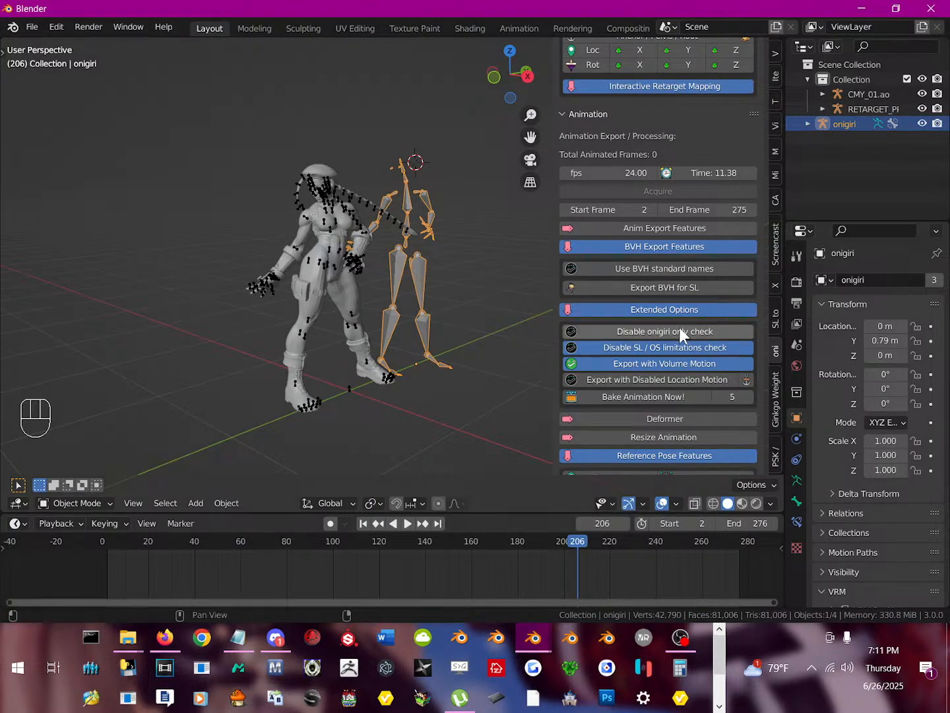
{"action": "left_click", "coordinate": [686, 284]}
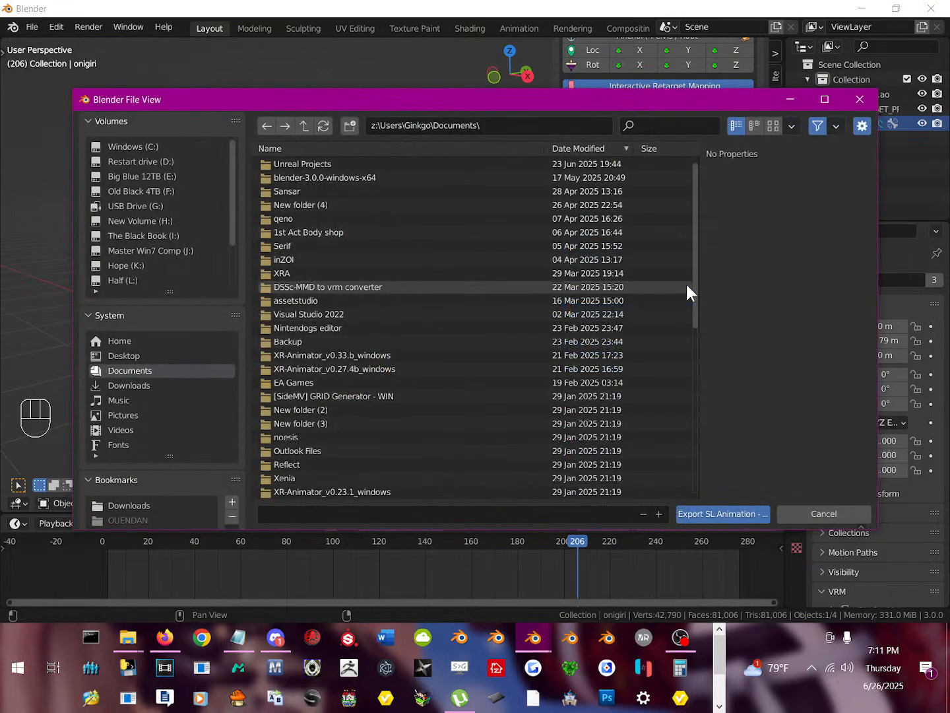
{"action": "left_click", "coordinate": [141, 355]}
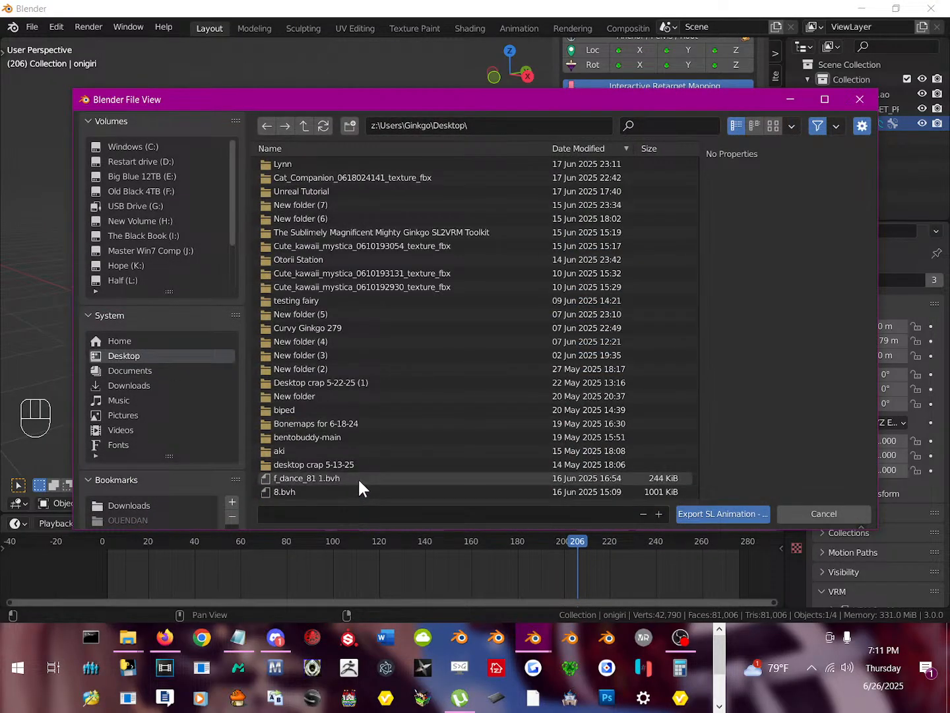
{"action": "scroll", "coordinate": [358, 480], "scroll_direction": "down", "scroll_amount": 5}
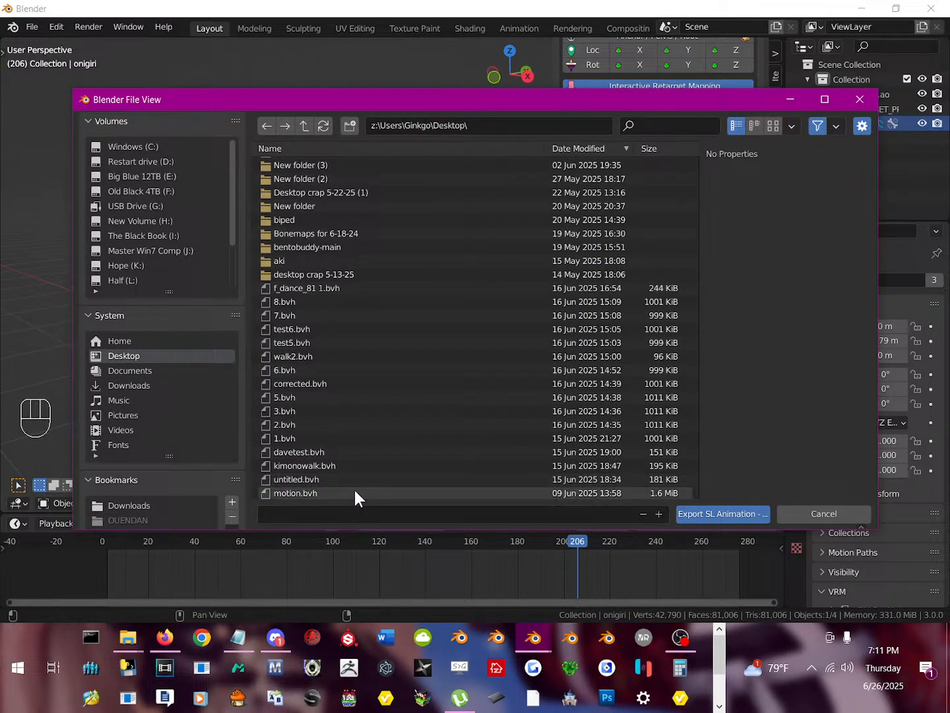
{"action": "scroll", "coordinate": [354, 491], "scroll_direction": "down", "scroll_amount": 1}
{"action": "left_click", "coordinate": [333, 521]}
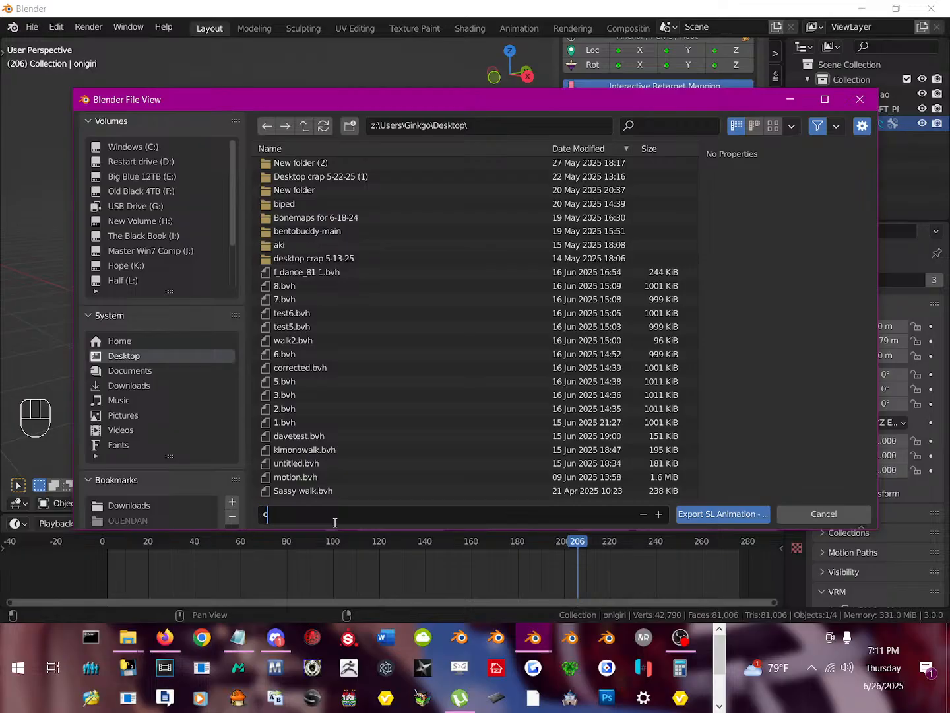
{"action": "type", "text": "csa.bvh"}
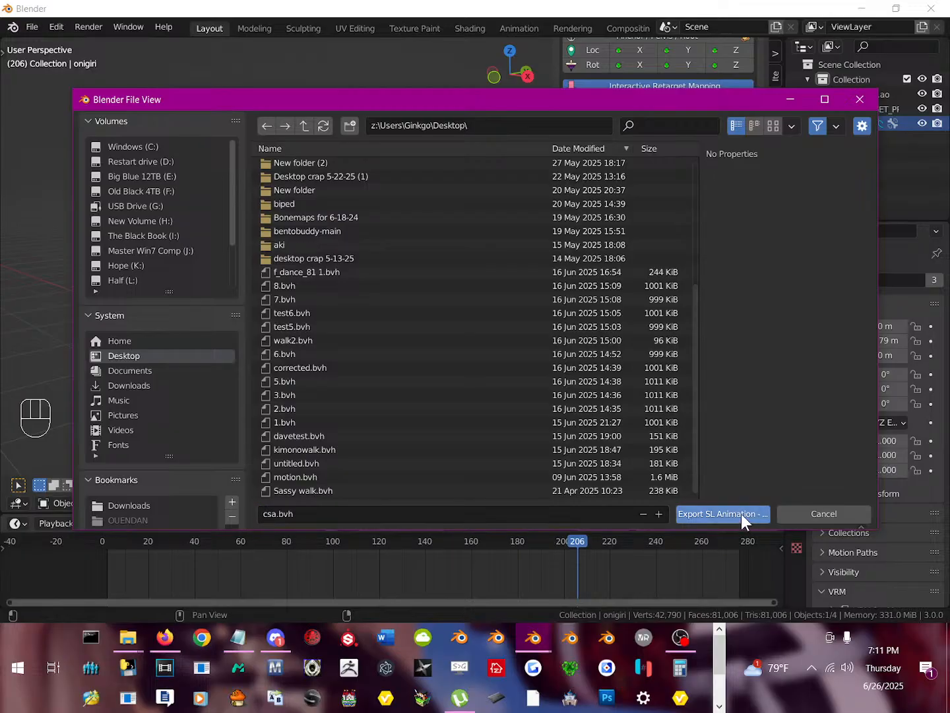
{"action": "left_click", "coordinate": [740, 514]}
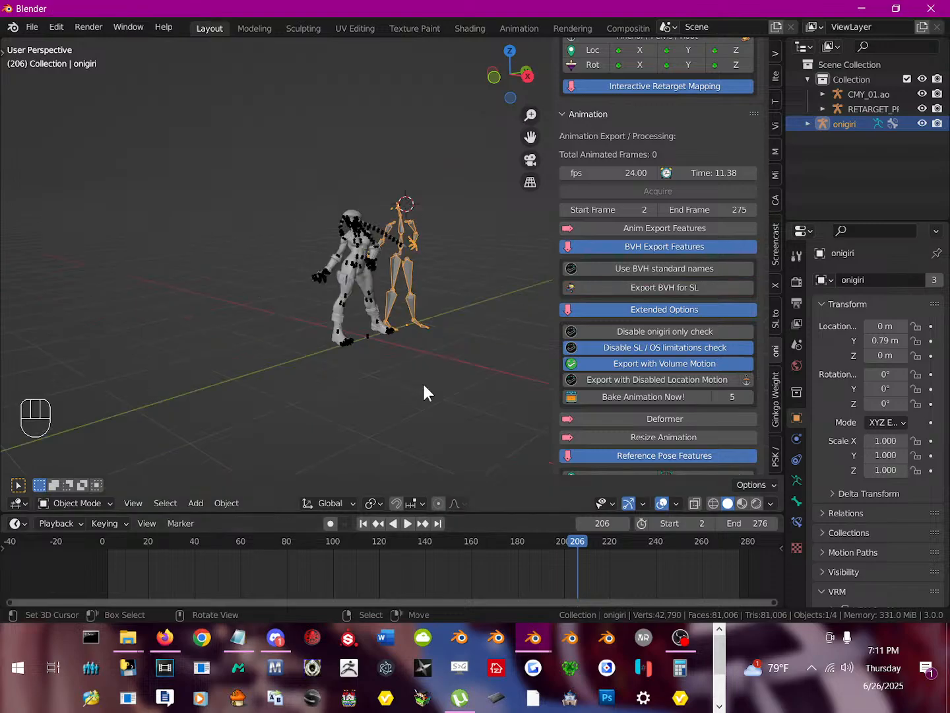
Minimise Blender to reach the desktop and close the Volume Mixer.
{"action": "middle_click_drag", "start_coordinate": [382, 271], "coordinate": [501, 294]}
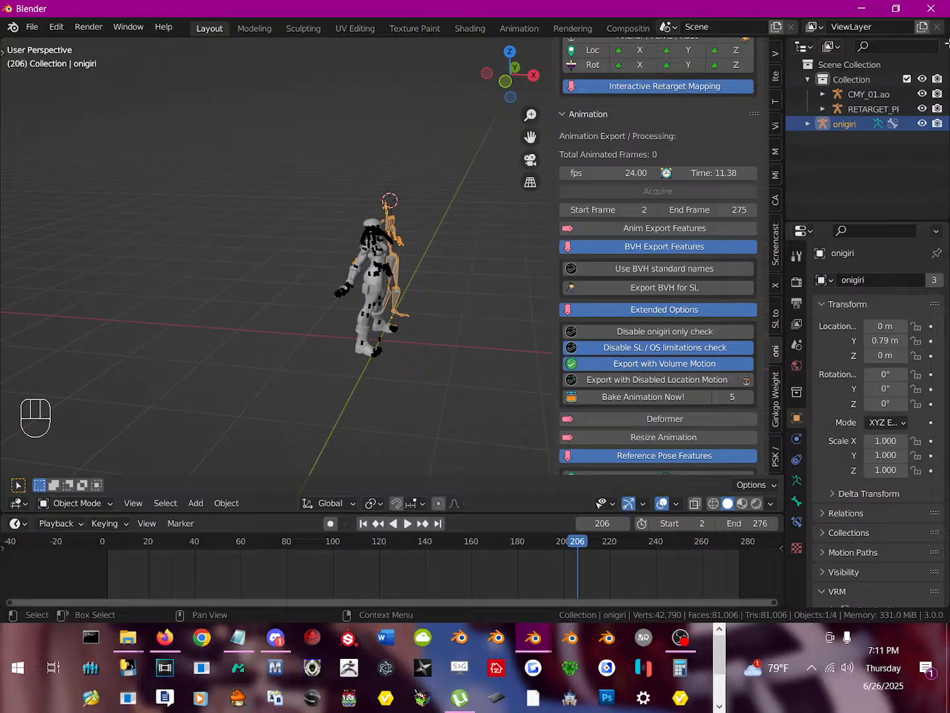
{"action": "left_click", "coordinate": [864, 11]}
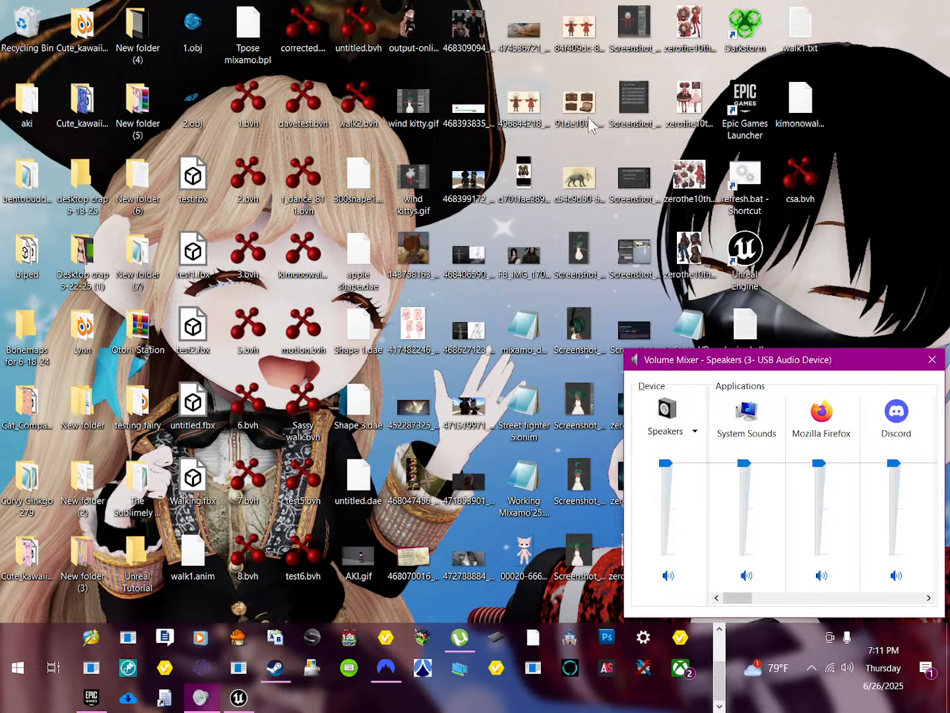
{"action": "left_click_drag", "start_coordinate": [820, 359], "coordinate": [672, 387]}
{"action": "left_click", "coordinate": [782, 386]}
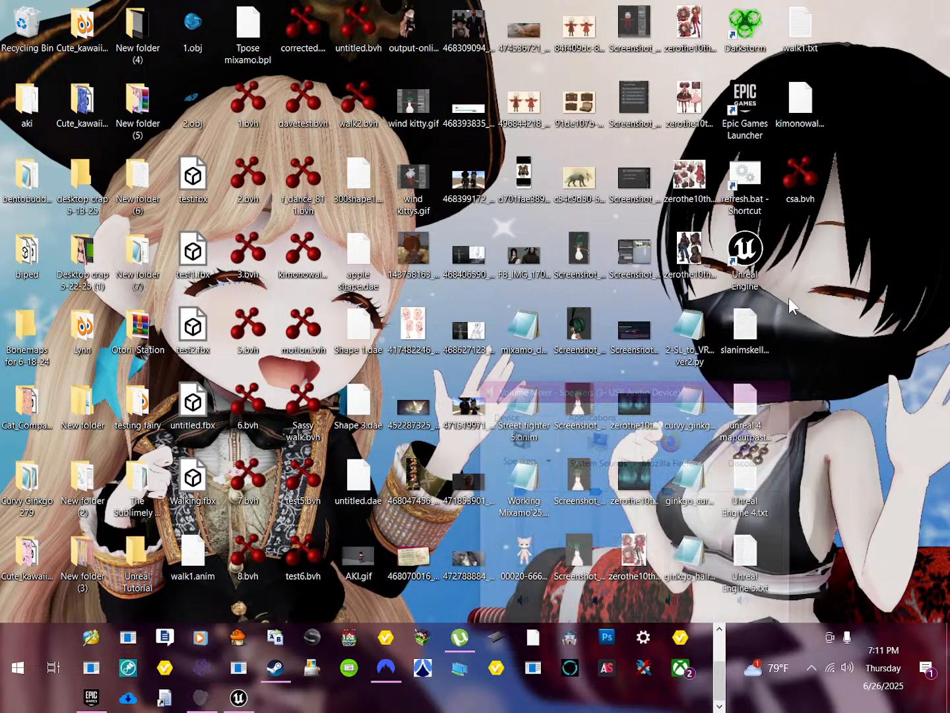
Open csa.bvh from the desktop in bvhacker, dismissing the error dialog, and orbit the preview to see the skeleton.
{"action": "left_click", "coordinate": [797, 174]}
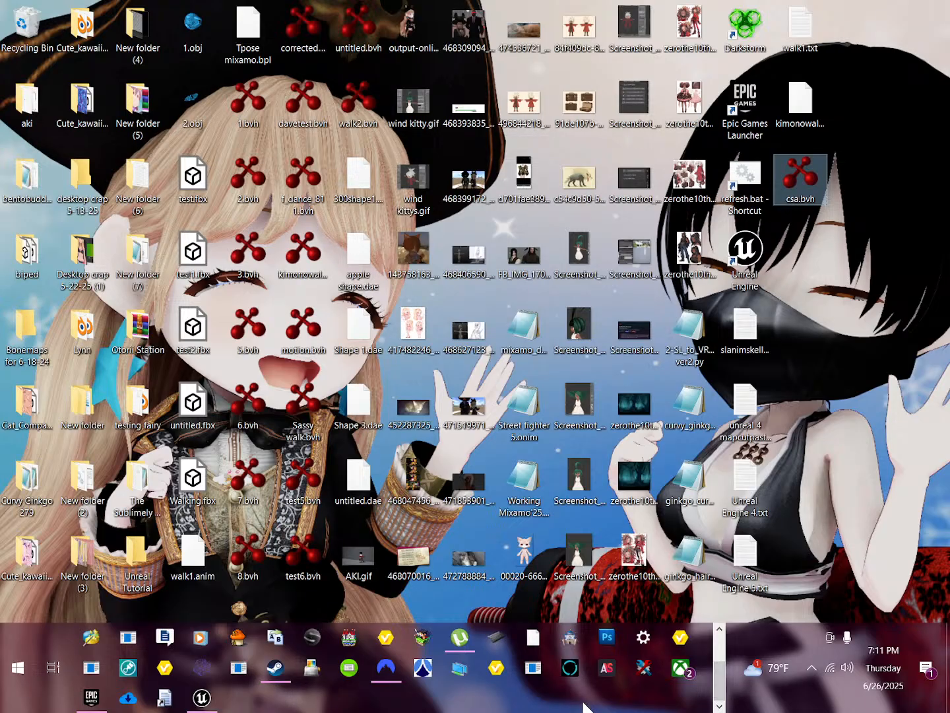
{"action": "double_click", "coordinate": [784, 176]}
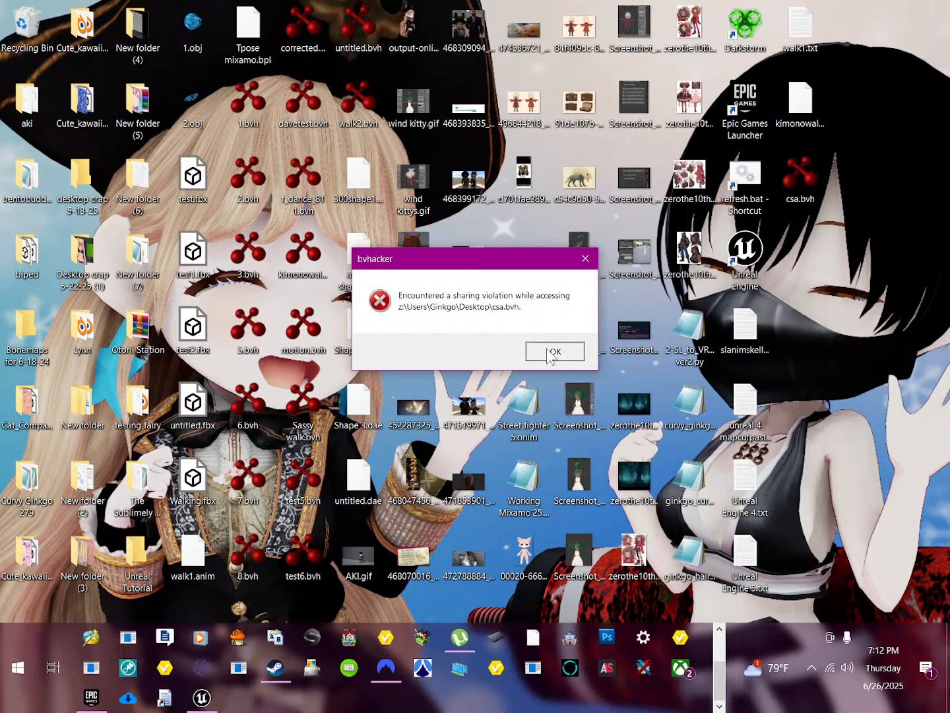
{"action": "left_click", "coordinate": [548, 352]}
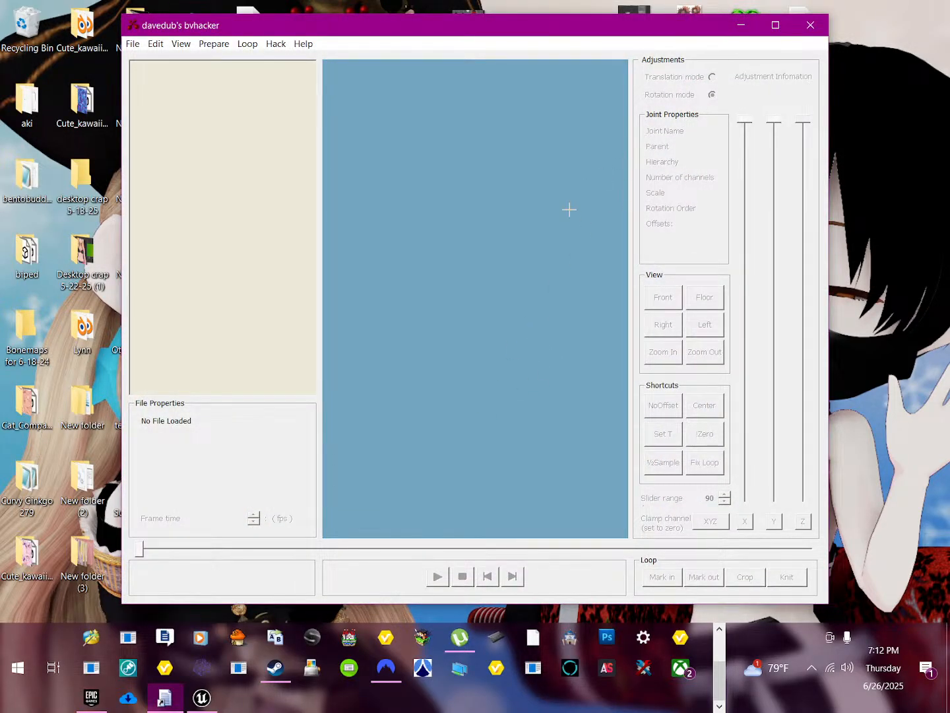
{"action": "left_click", "coordinate": [809, 23]}
{"action": "double_click", "coordinate": [801, 172]}
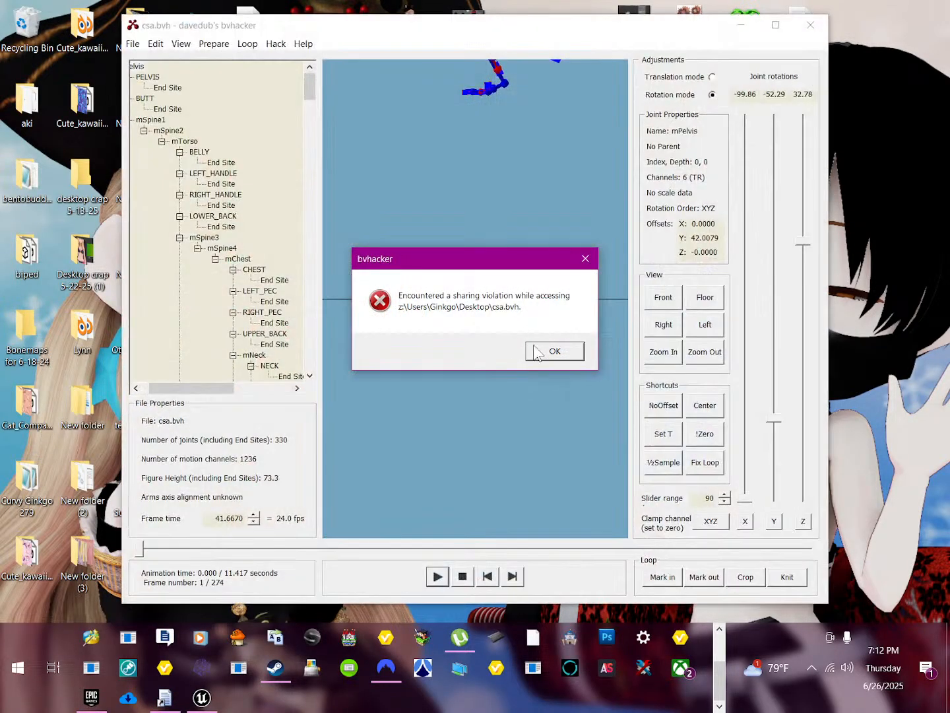
{"action": "left_click", "coordinate": [549, 350]}
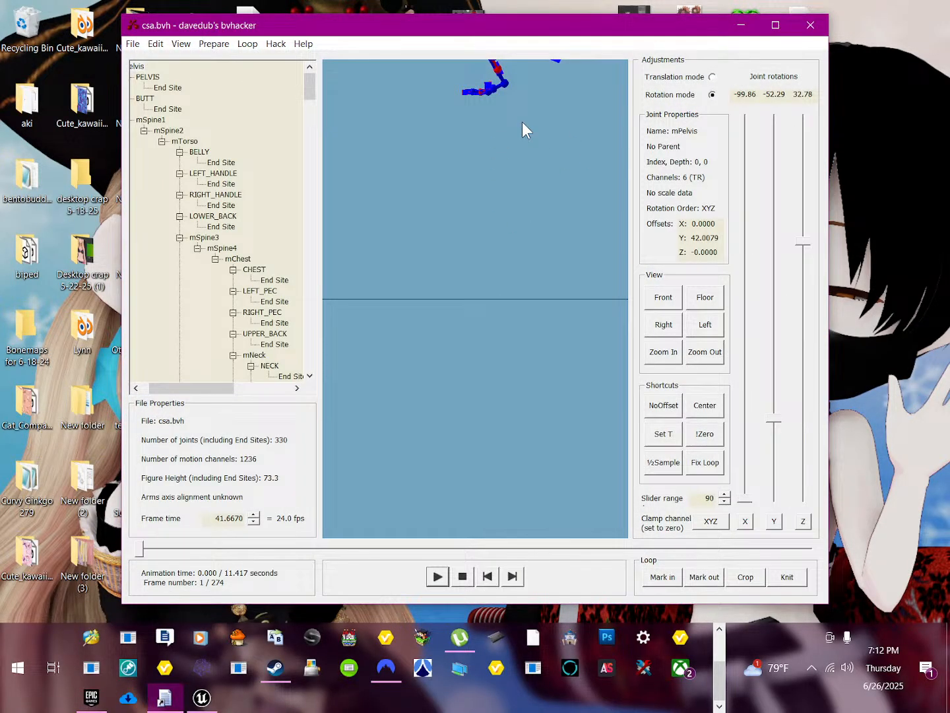
{"action": "scroll", "coordinate": [516, 201], "scroll_direction": "down", "scroll_amount": 2}
{"action": "scroll", "coordinate": [520, 239], "scroll_direction": "up", "scroll_amount": 2}
{"action": "left_click_drag", "start_coordinate": [522, 255], "coordinate": [514, 206]}
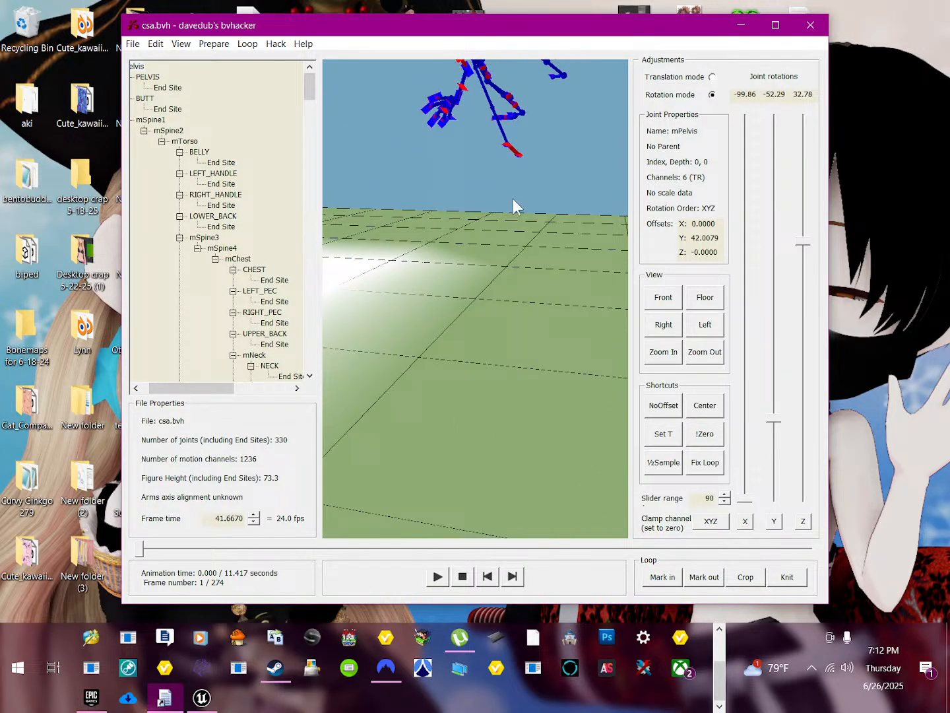
Clamp the mPelvis joint's X, Y and Z rotations and its Y translation to zero in the csa.bvh preview.
{"action": "left_click", "coordinate": [140, 66]}
{"action": "left_click", "coordinate": [745, 521]}
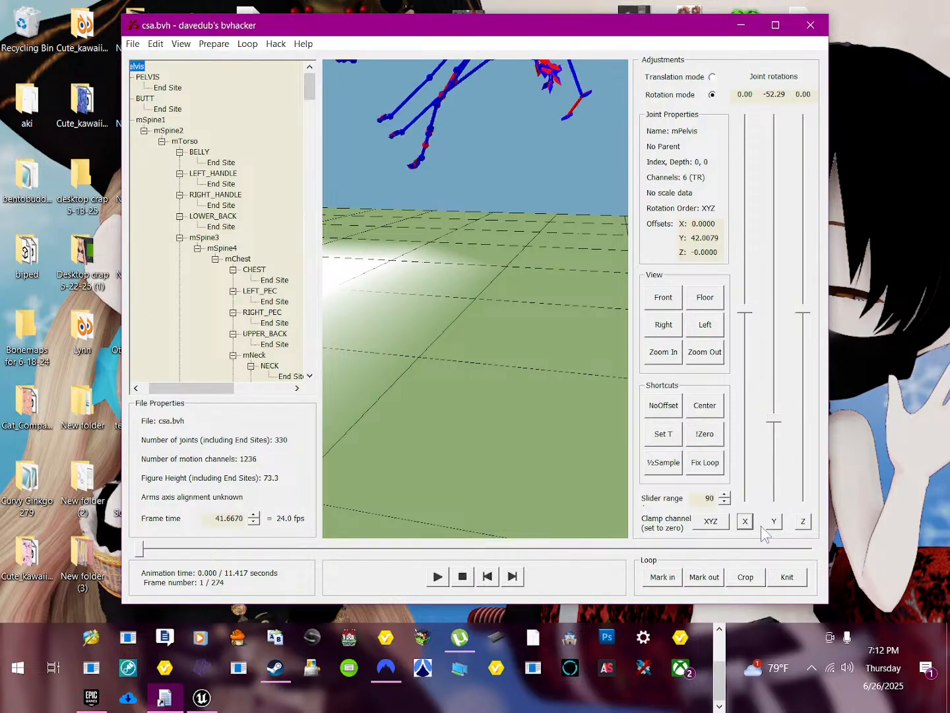
{"action": "left_click", "coordinate": [804, 521]}
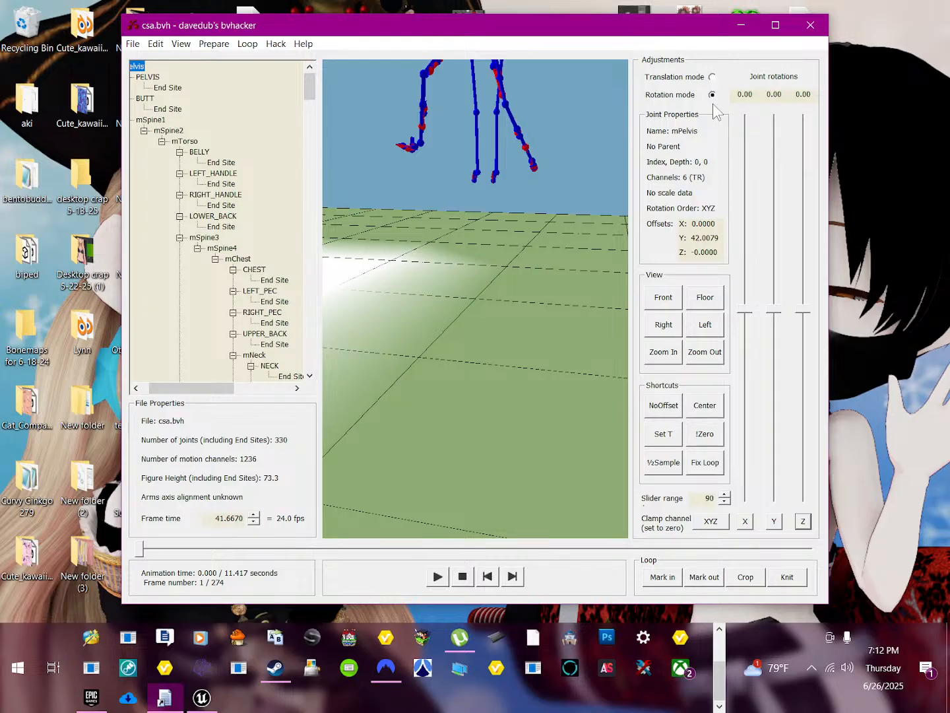
{"action": "left_click", "coordinate": [712, 76]}
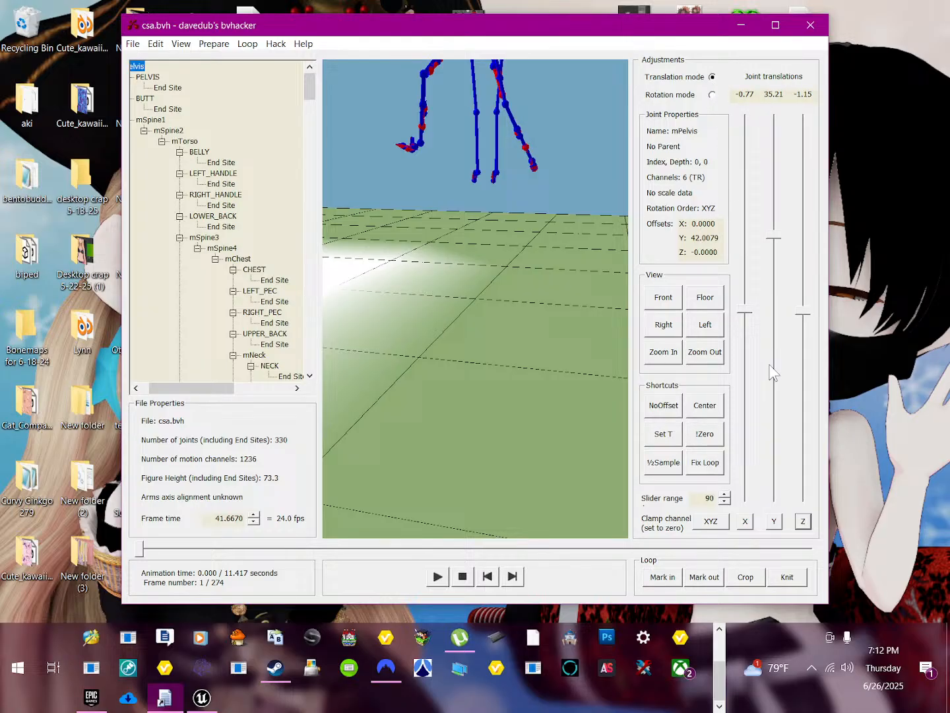
{"action": "left_click", "coordinate": [774, 521]}
Play back the csa.bvh animation in bvhacker with the whole figure in view, and close the program.
{"action": "scroll", "coordinate": [450, 272], "scroll_direction": "up", "scroll_amount": 2}
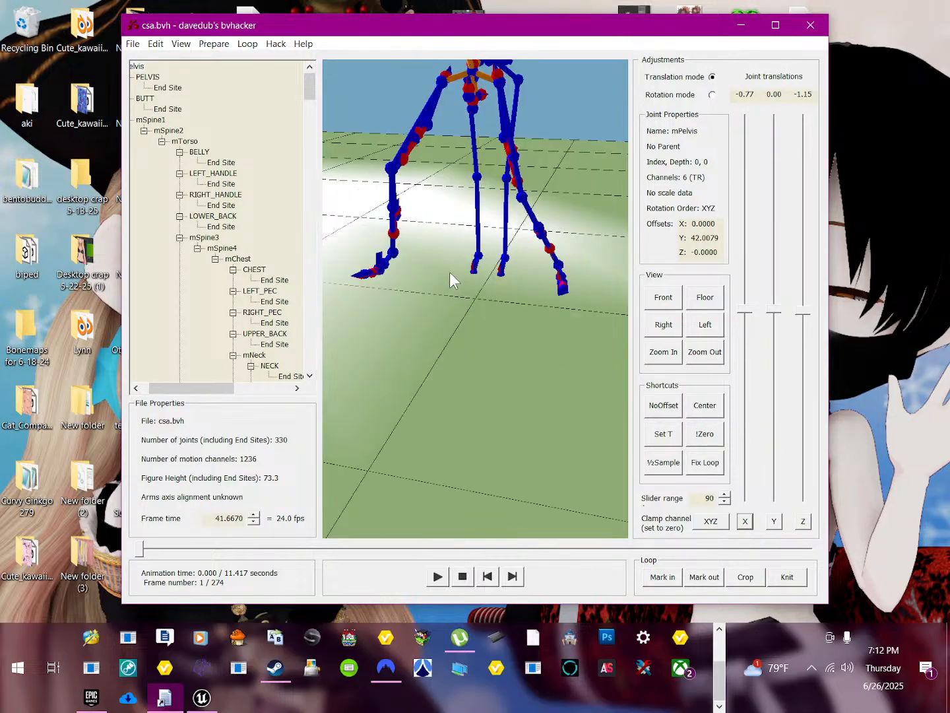
{"action": "scroll", "coordinate": [463, 274], "scroll_direction": "down", "scroll_amount": 4}
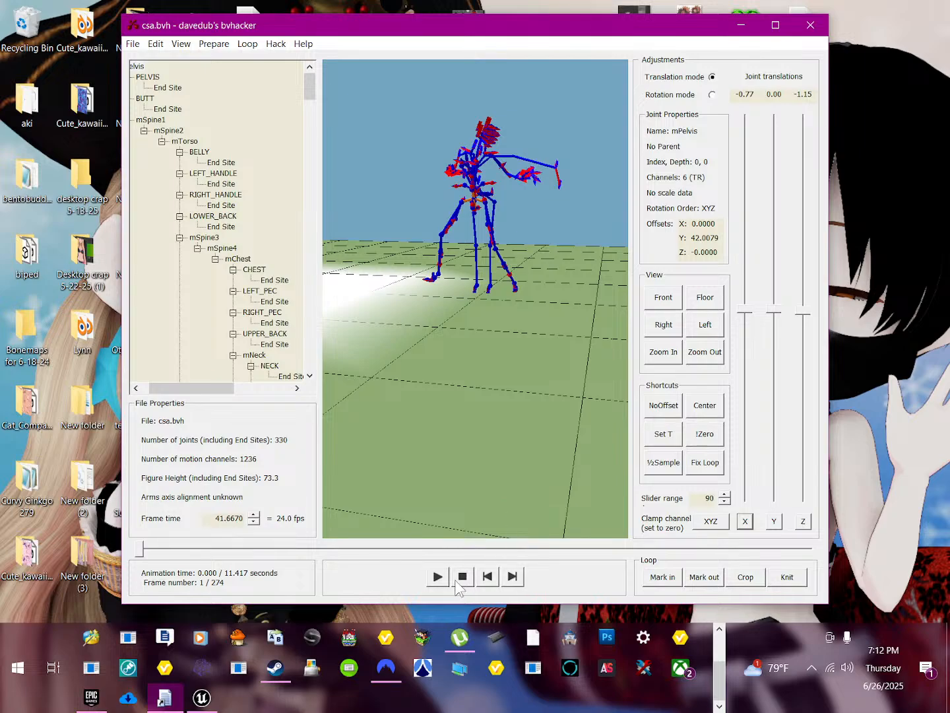
{"action": "left_click", "coordinate": [438, 578]}
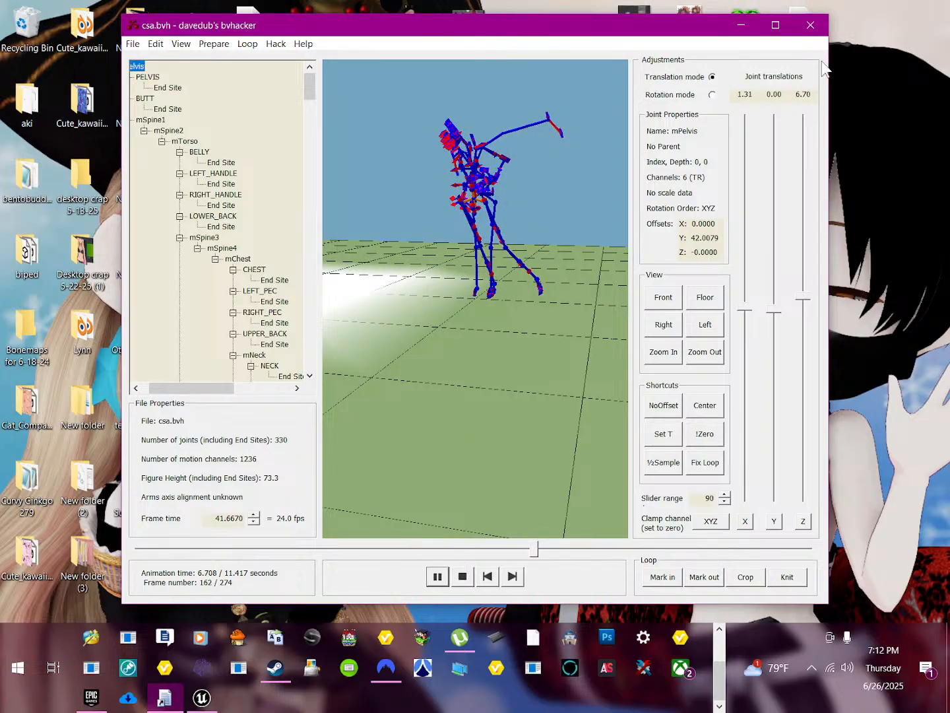
{"action": "left_click", "coordinate": [818, 27]}
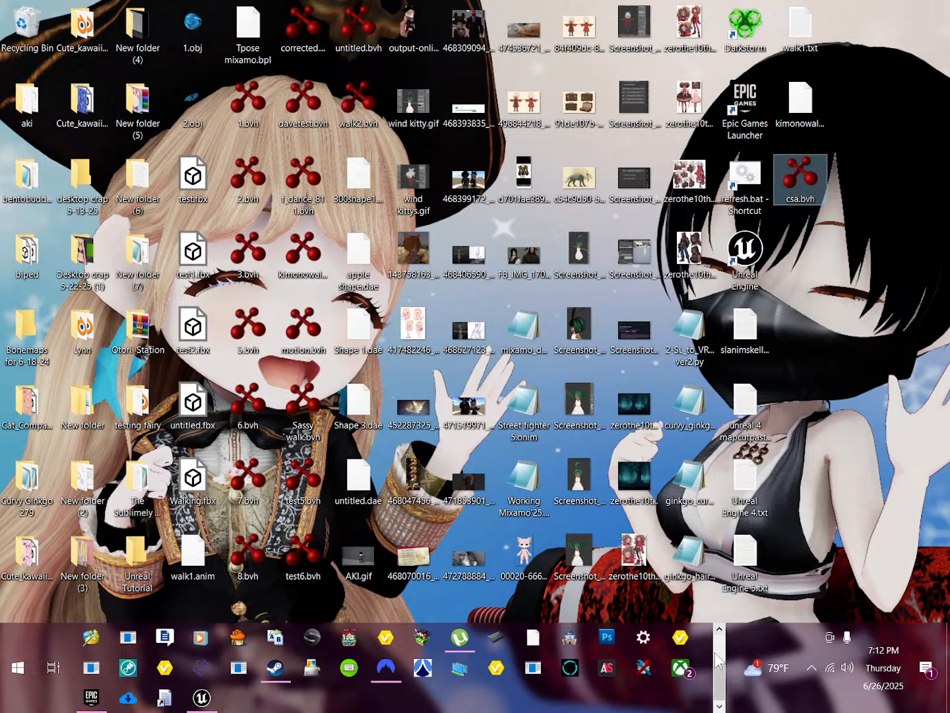
{"action": "scroll", "coordinate": [715, 652], "scroll_direction": "up", "scroll_amount": 1}
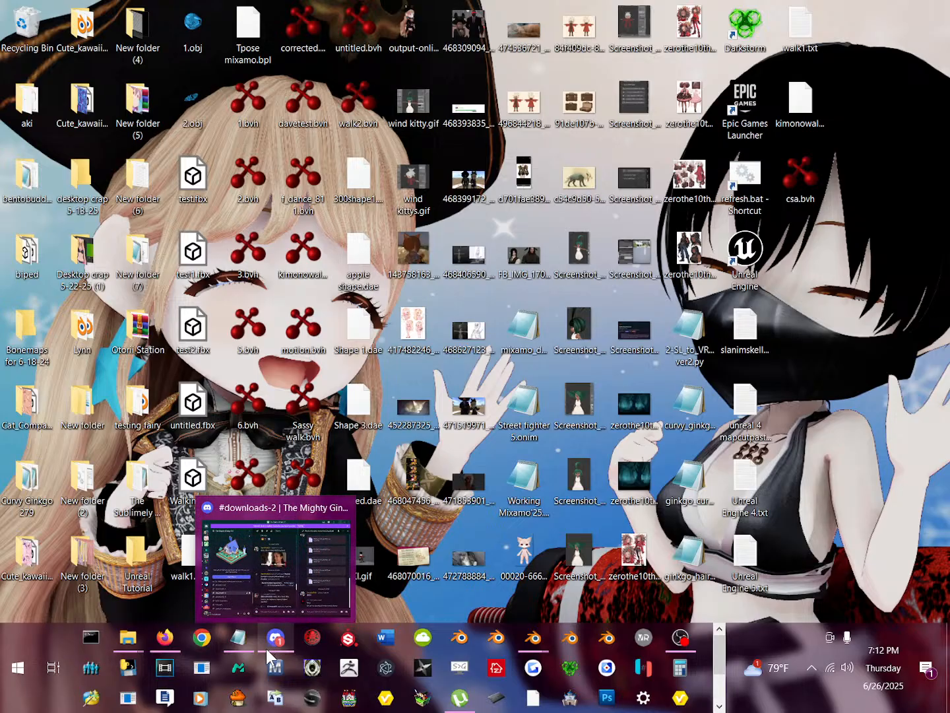
{"action": "left_click", "coordinate": [357, 667]}
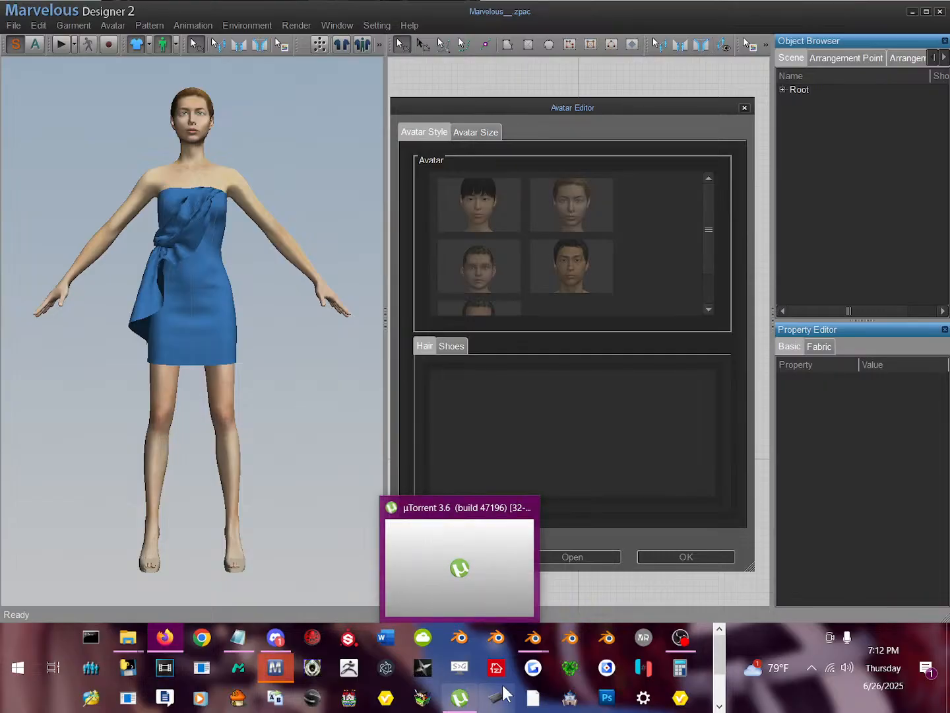
{"action": "left_click", "coordinate": [940, 13]}
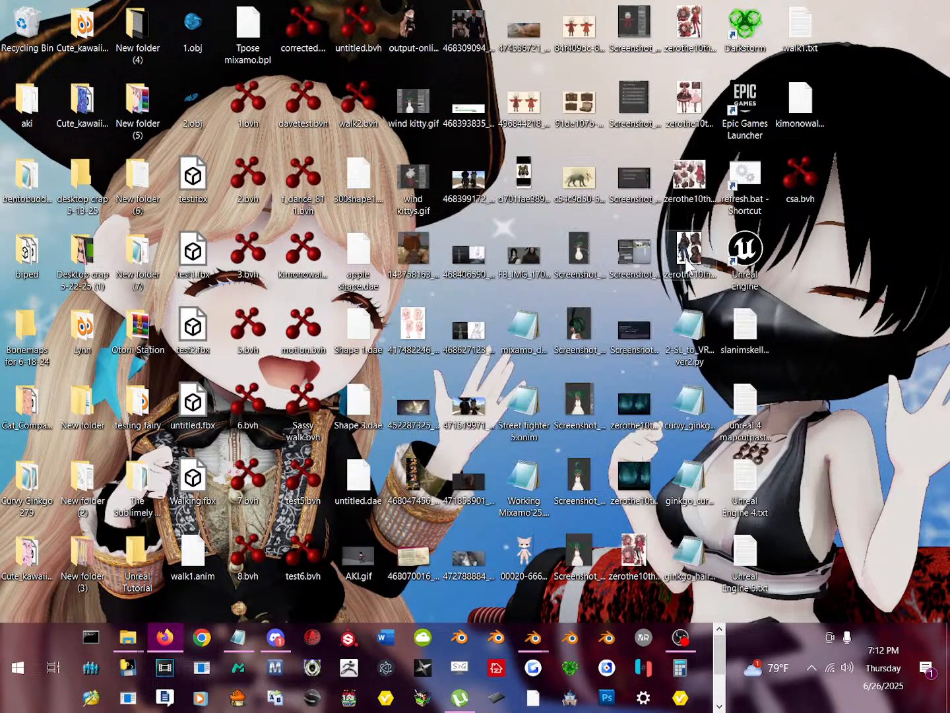
Return to the retargeting scene in Blender and turn off Disable SL / OS limitations check and Export with Volume Motion.
{"action": "mouse_move", "coordinate": [523, 645]}
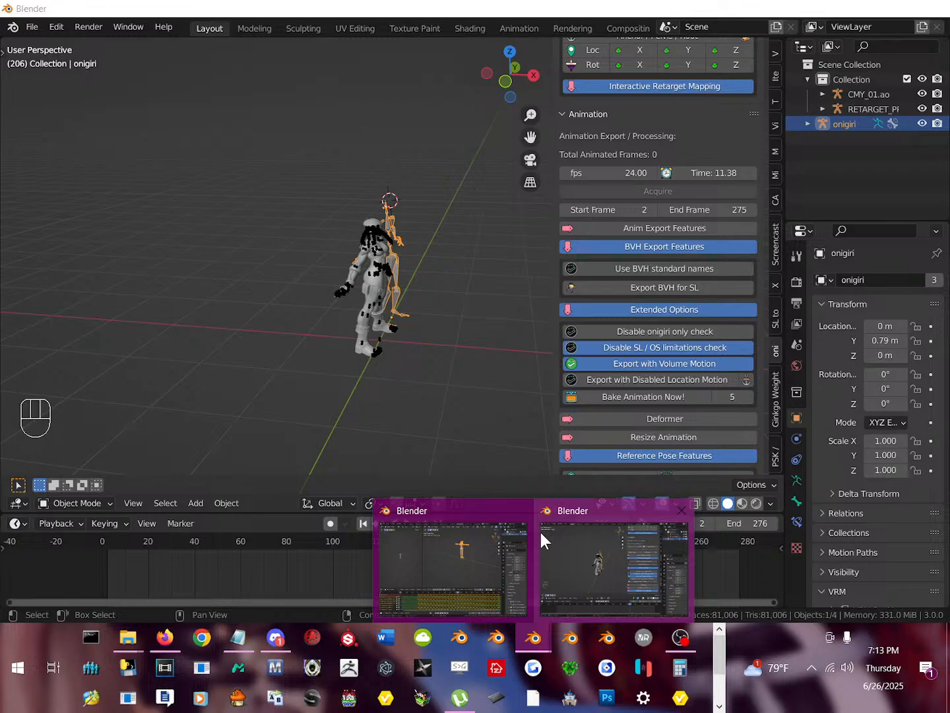
{"action": "left_click", "coordinate": [541, 532]}
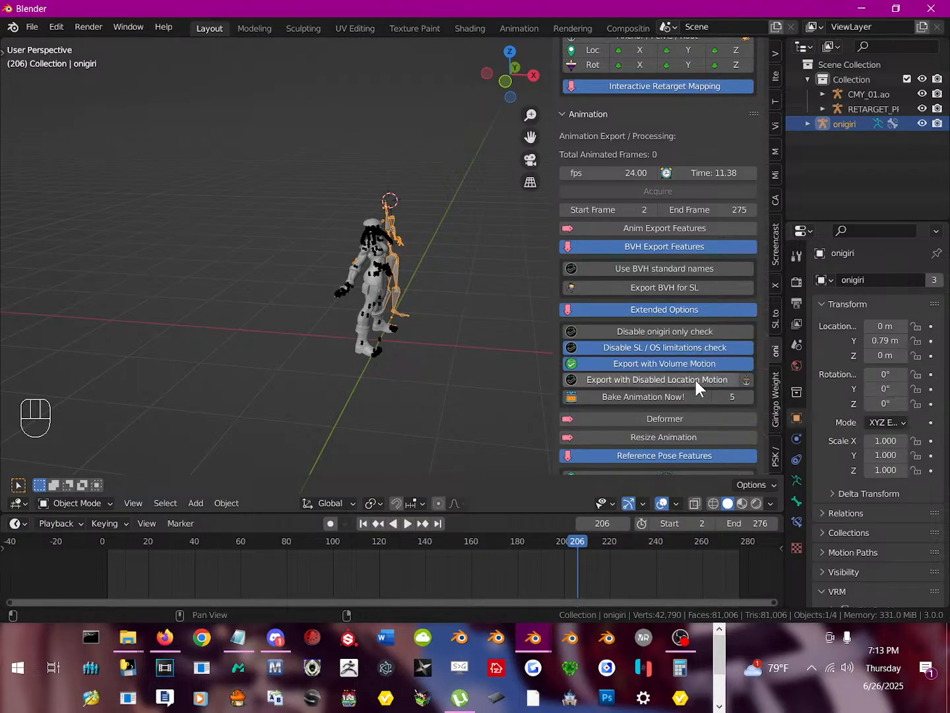
{"action": "scroll", "coordinate": [696, 380], "scroll_direction": "down", "scroll_amount": 3}
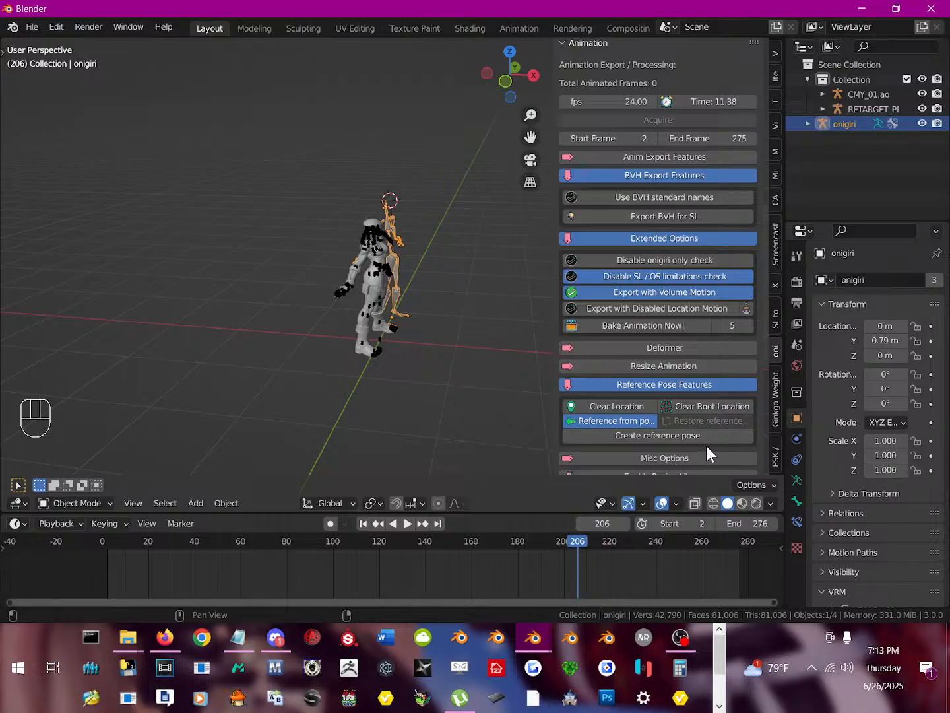
{"action": "scroll", "coordinate": [680, 384], "scroll_direction": "up", "scroll_amount": 5}
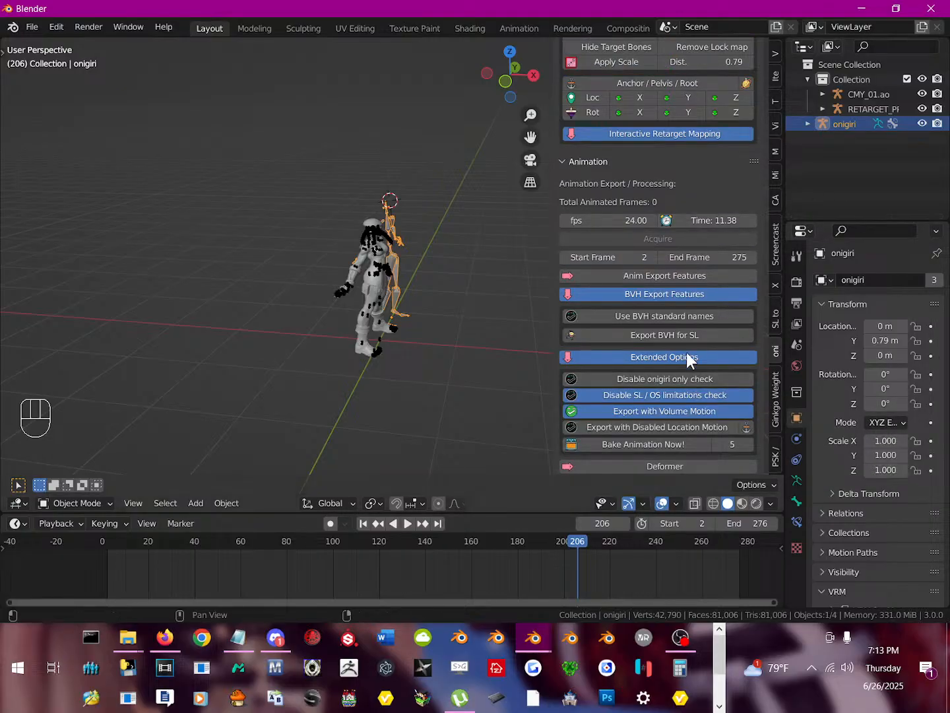
{"action": "left_click", "coordinate": [614, 391]}
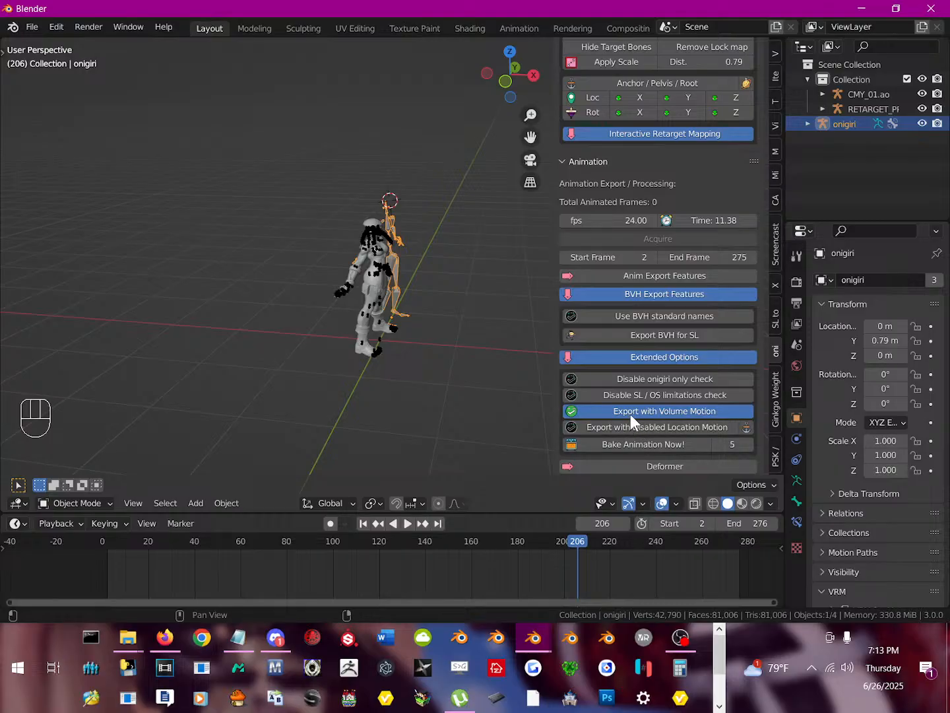
{"action": "scroll", "coordinate": [439, 328], "scroll_direction": "up", "scroll_amount": 5}
{"action": "left_click", "coordinate": [672, 414]}
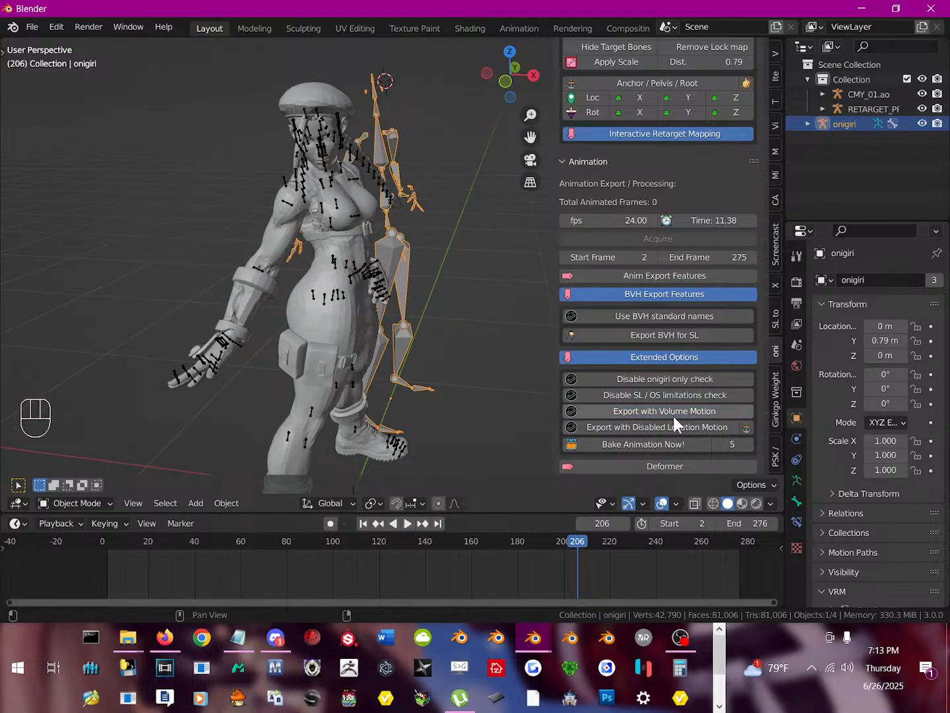
Play the retargeted animation from its first frame and compare the onigiri skeleton's motion with the source character.
{"action": "middle_click_drag", "start_coordinate": [417, 335], "coordinate": [359, 334]}
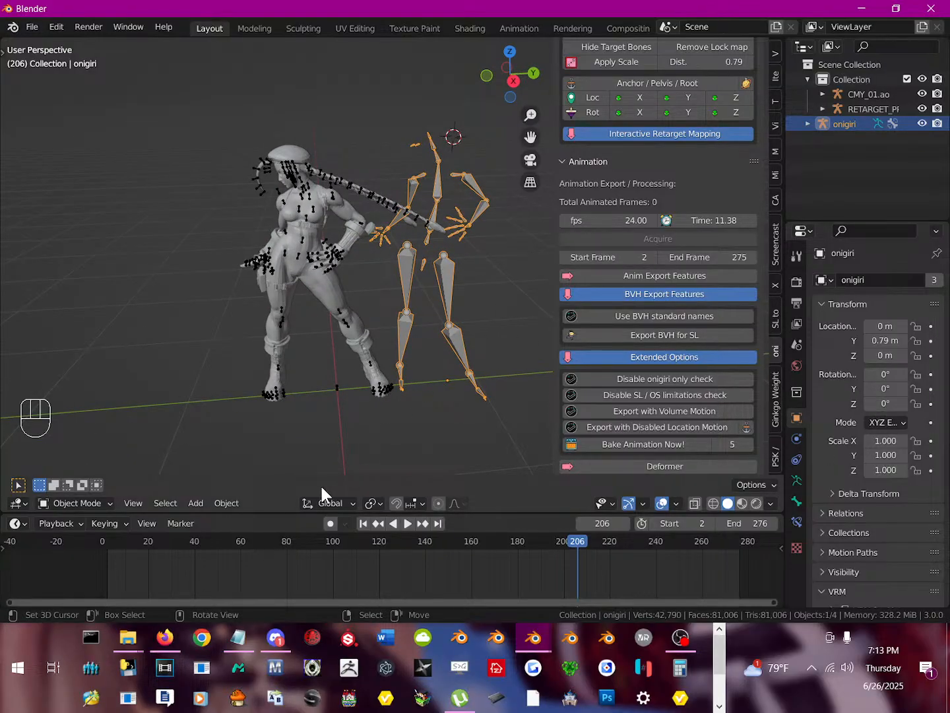
{"action": "scroll", "coordinate": [656, 345], "scroll_direction": "down", "scroll_amount": 3}
{"action": "scroll", "coordinate": [662, 418], "scroll_direction": "down", "scroll_amount": 1}
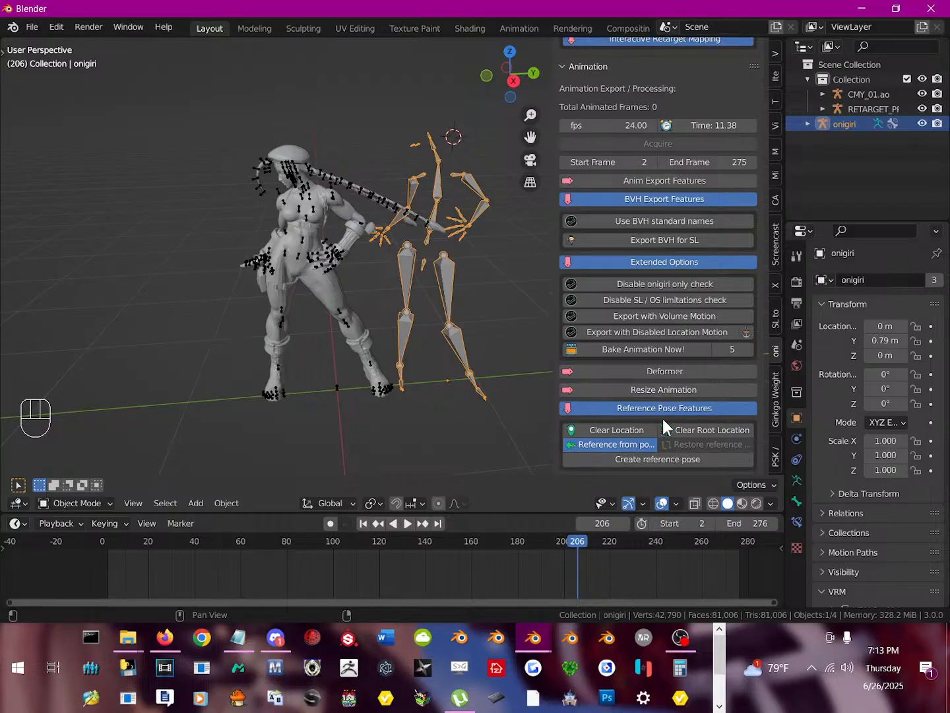
{"action": "left_click", "coordinate": [409, 525]}
{"action": "left_click", "coordinate": [365, 526]}
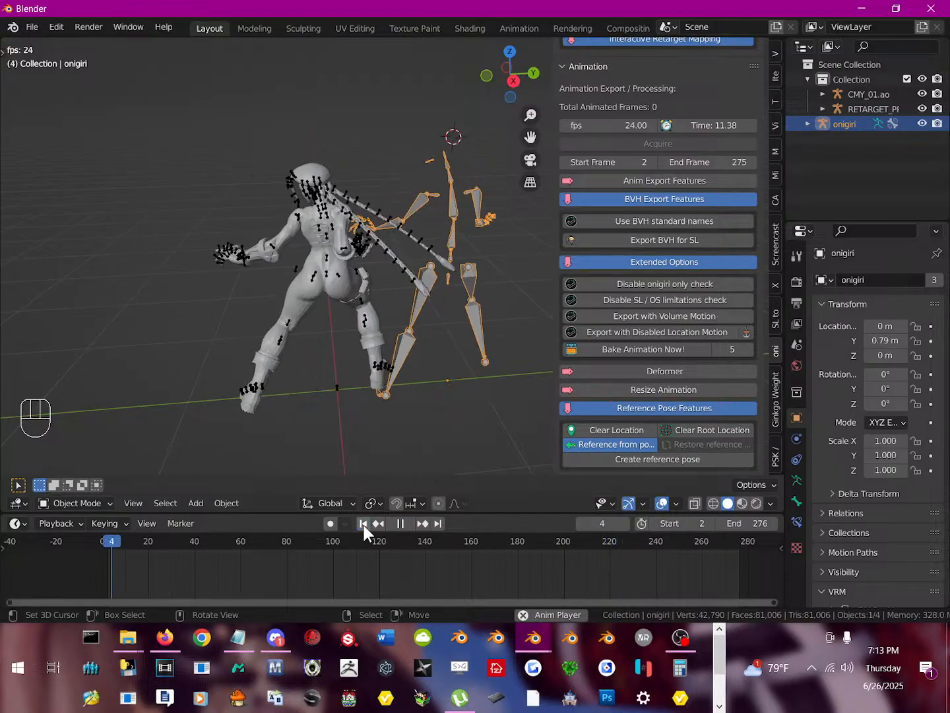
{"action": "left_click", "coordinate": [401, 524]}
{"action": "scroll", "coordinate": [512, 311], "scroll_direction": "up", "scroll_amount": 1}
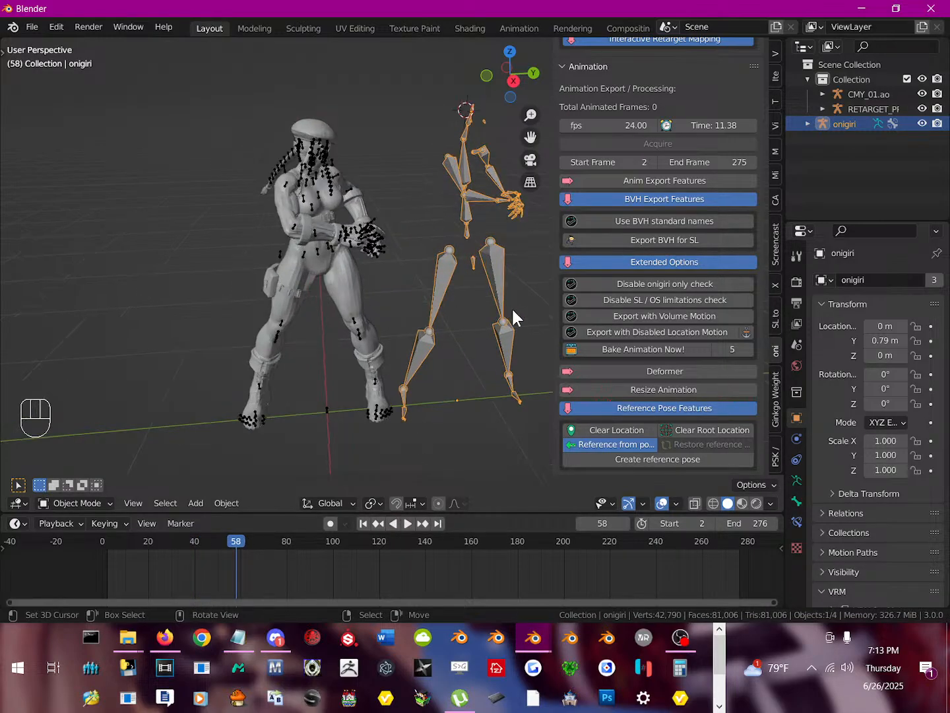
{"action": "scroll", "coordinate": [508, 307], "scroll_direction": "down", "scroll_amount": 3}
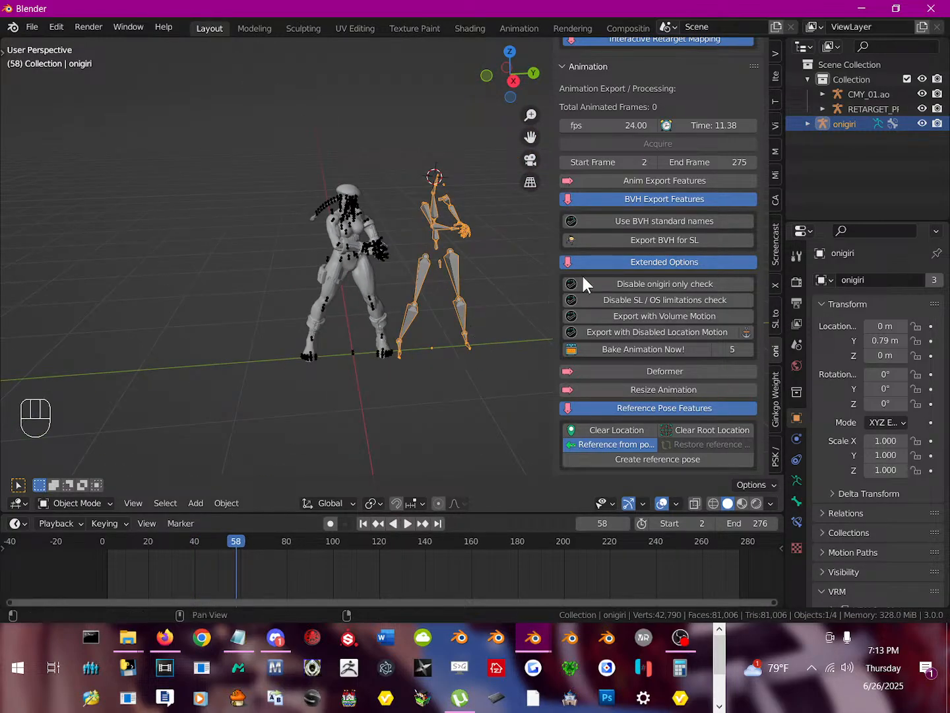
Export the onigiri animation as an SL BVH named 4.bvh in the Desktop folder.
{"action": "left_click", "coordinate": [683, 243]}
{"action": "scroll", "coordinate": [201, 396], "scroll_direction": "down", "scroll_amount": 10}
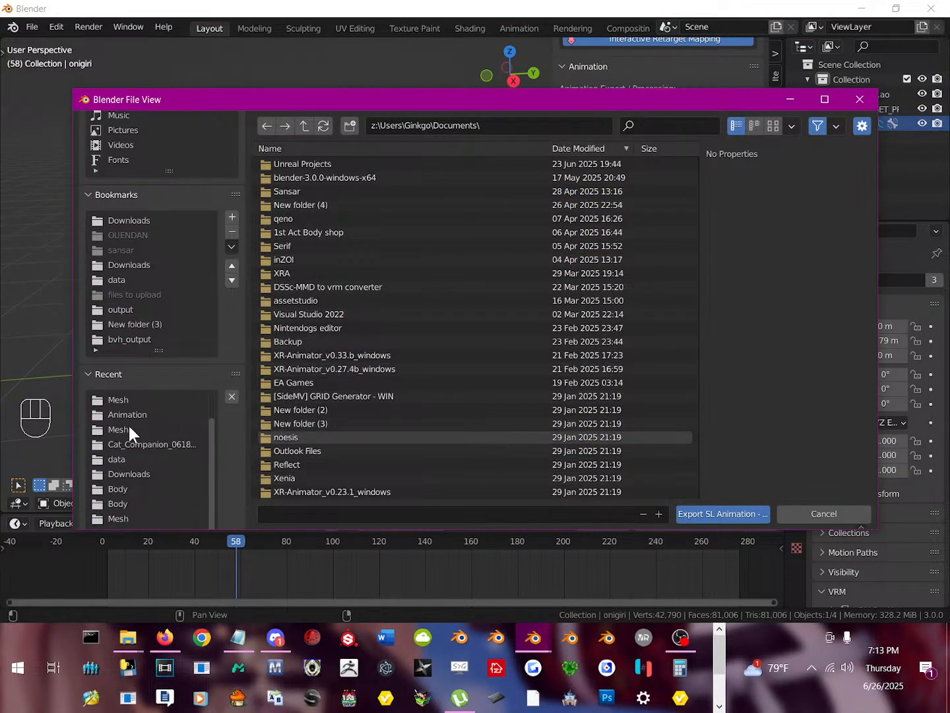
{"action": "scroll", "coordinate": [98, 253], "scroll_direction": "up", "scroll_amount": 4}
{"action": "left_click", "coordinate": [136, 188]}
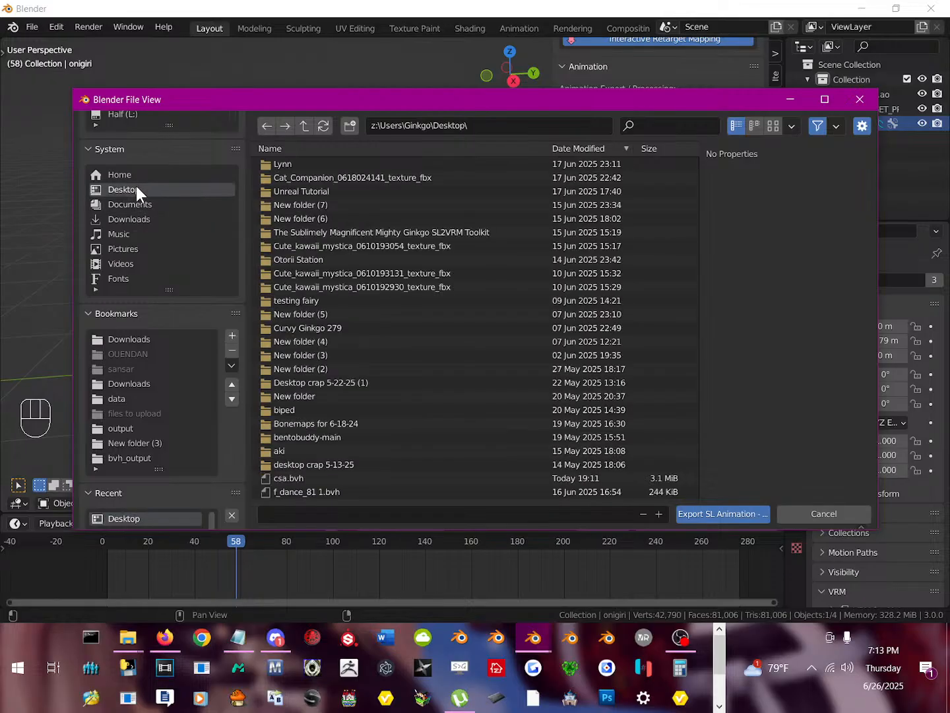
{"action": "left_click", "coordinate": [659, 513]}
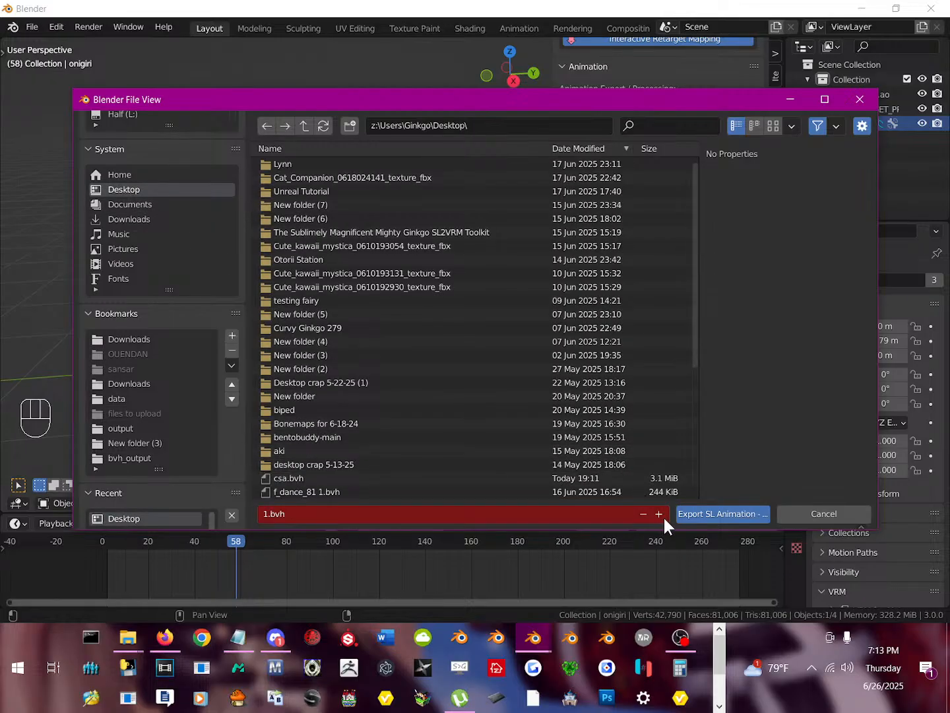
{"action": "left_click", "coordinate": [659, 515]}
{"action": "left_click", "coordinate": [701, 512]}
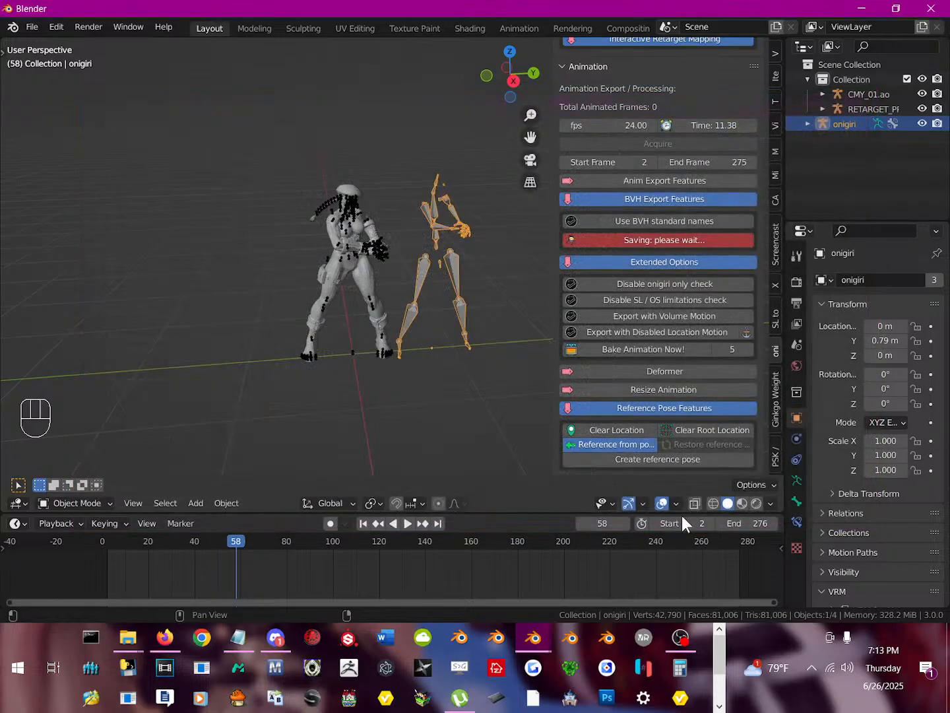
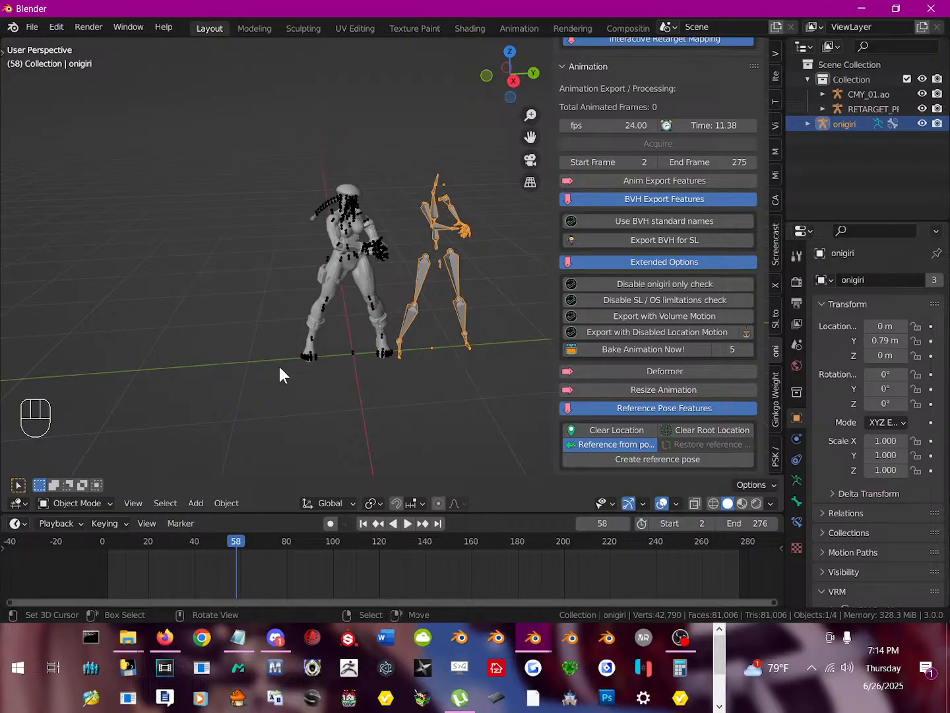
Minimise Blender and open 4.bvh from the desktop in bvhacker.
{"action": "scroll", "coordinate": [428, 211], "scroll_direction": "up", "scroll_amount": 2}
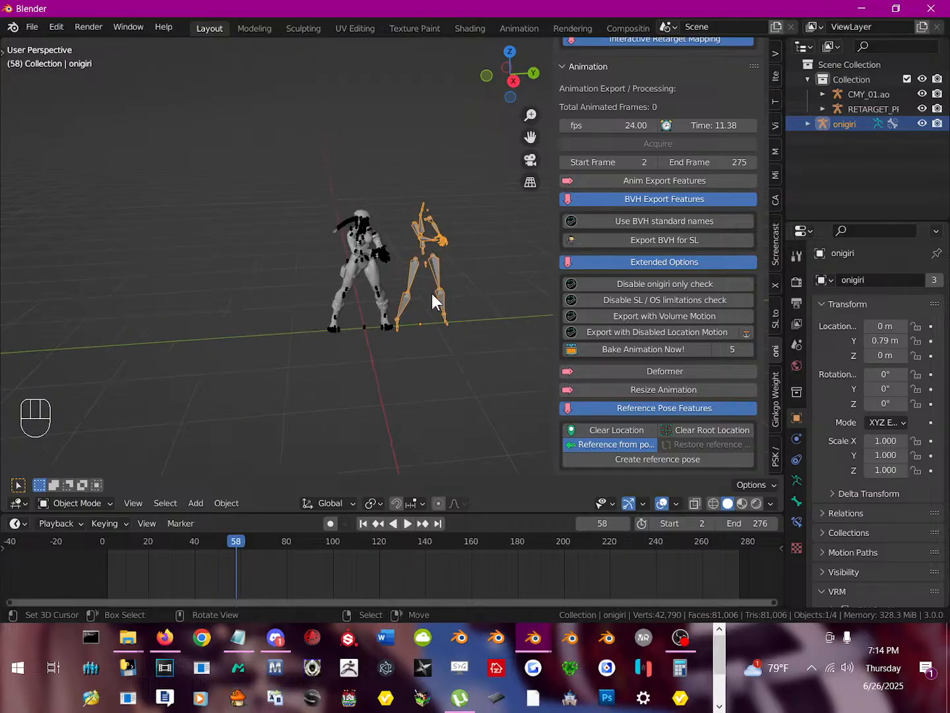
{"action": "left_click", "coordinate": [861, 8]}
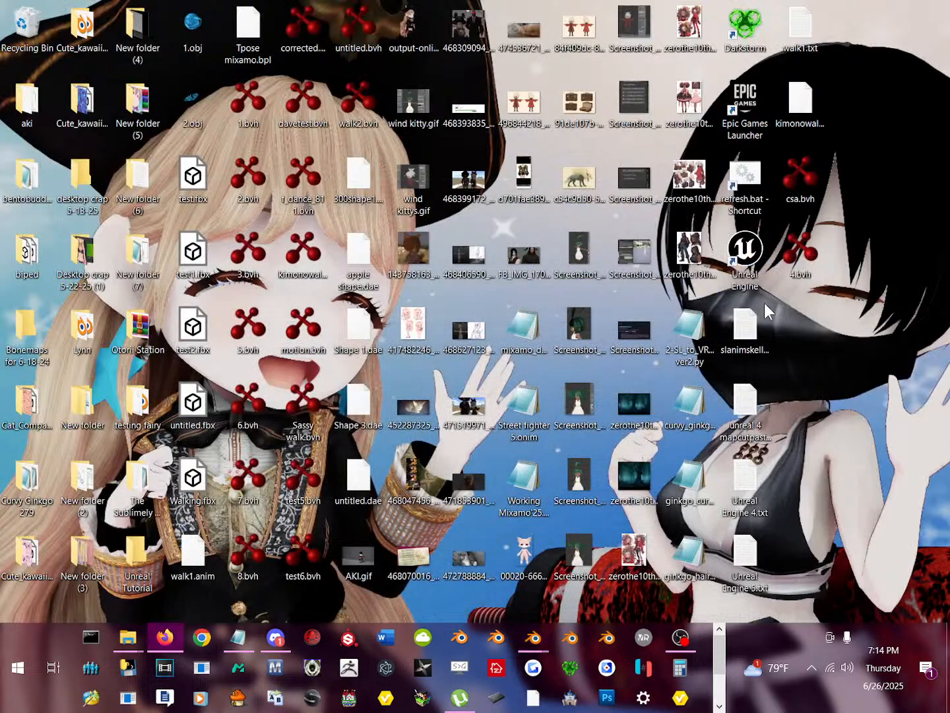
{"action": "left_click", "coordinate": [814, 250]}
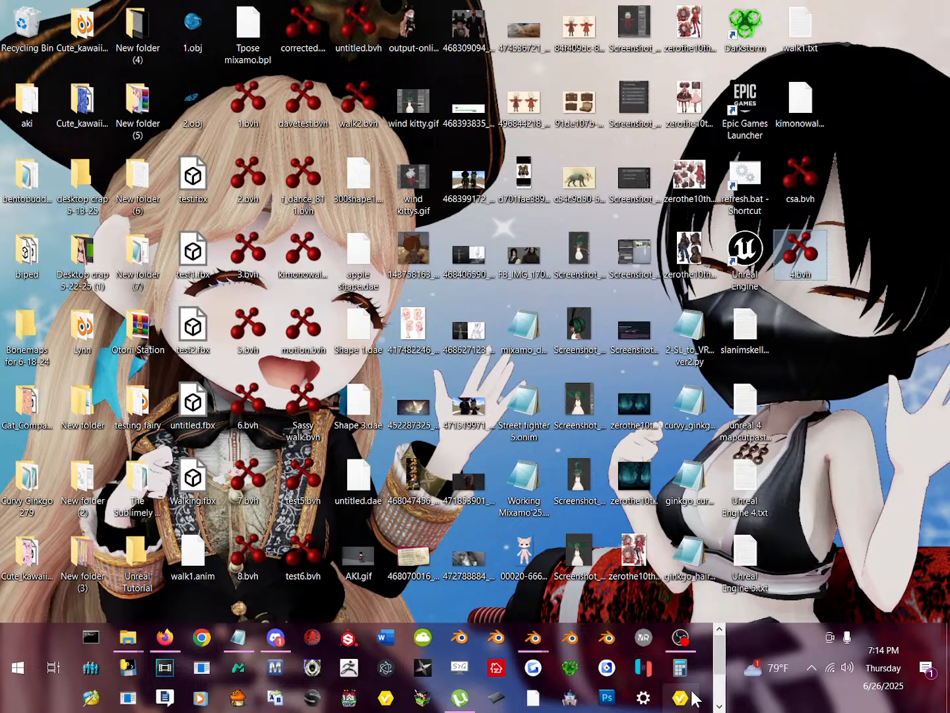
{"action": "left_click", "coordinate": [720, 704]}
{"action": "scroll", "coordinate": [712, 670], "scroll_direction": "up", "scroll_amount": 2}
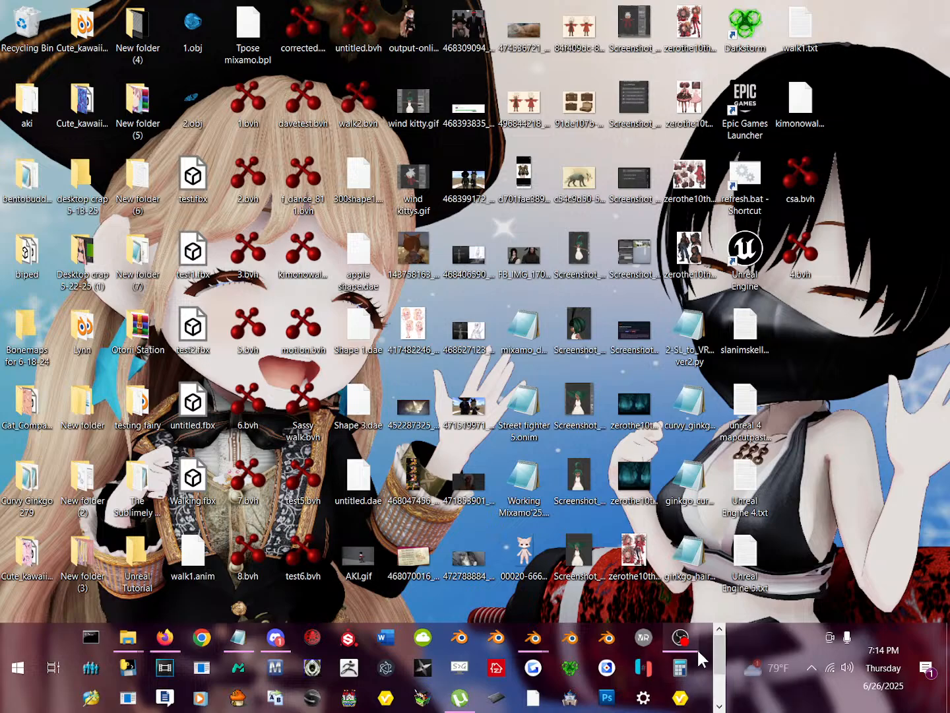
{"action": "scroll", "coordinate": [718, 662], "scroll_direction": "down", "scroll_amount": 2}
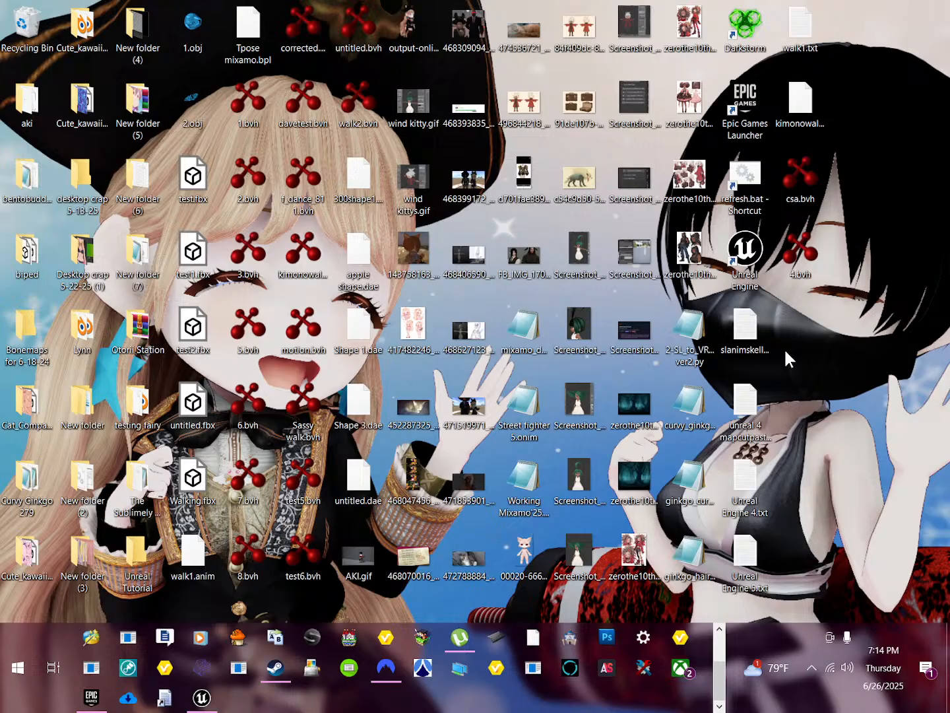
{"action": "double_click", "coordinate": [794, 267]}
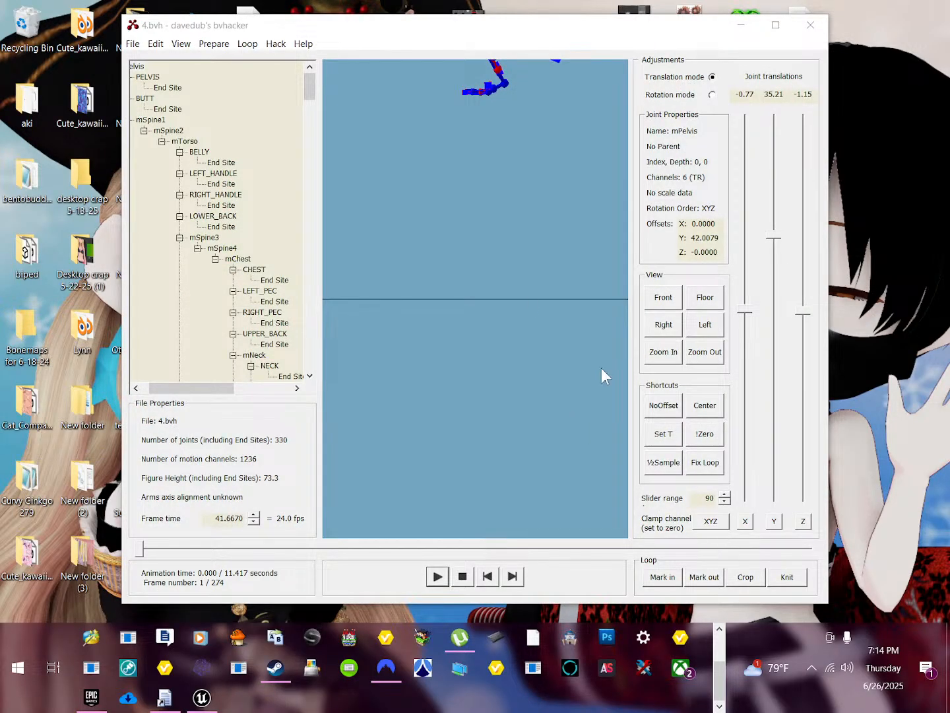
Clamp the mPelvis joint's X, Y and Z translations and its X and Y rotations to zero in 4.bvh.
{"action": "left_click", "coordinate": [151, 74]}
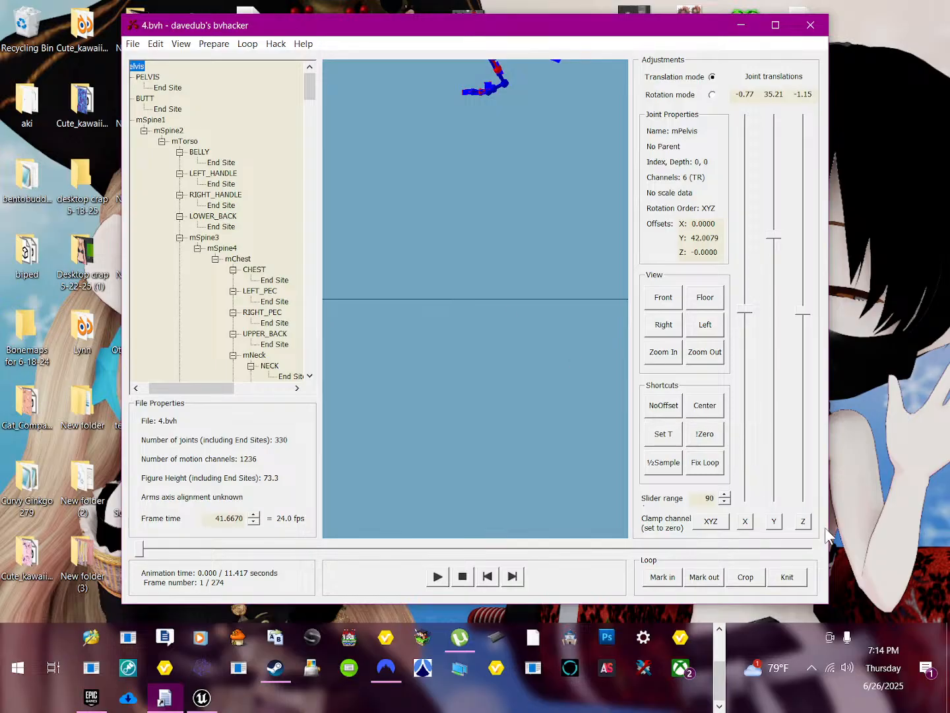
{"action": "left_click", "coordinate": [746, 521]}
{"action": "left_click", "coordinate": [774, 521]}
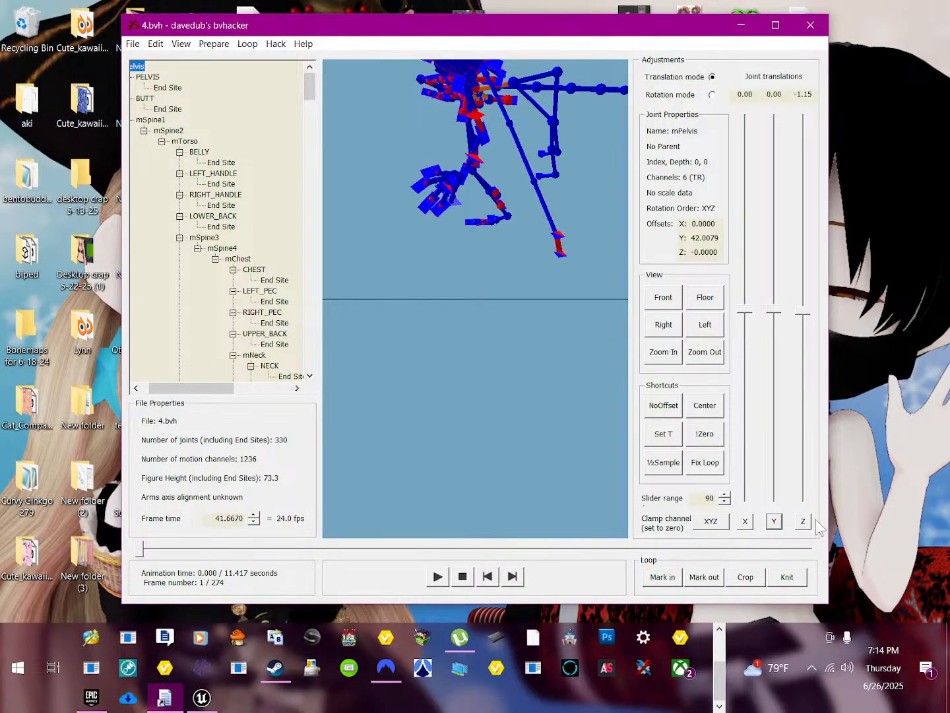
{"action": "left_click", "coordinate": [804, 522]}
{"action": "left_click", "coordinate": [712, 95]}
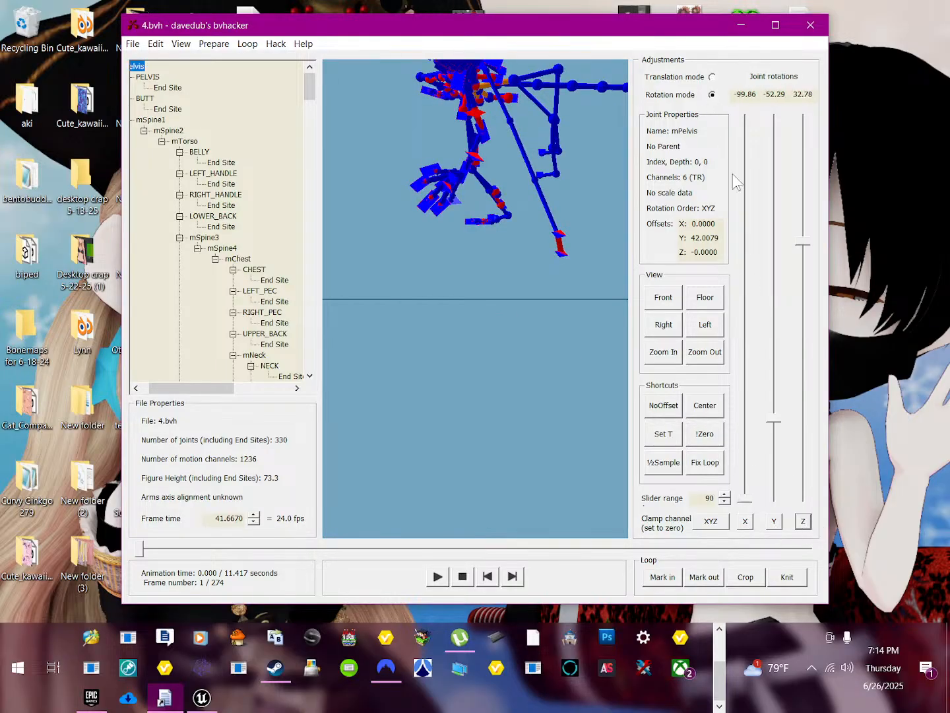
{"action": "left_click", "coordinate": [746, 522]}
{"action": "left_click", "coordinate": [775, 521]}
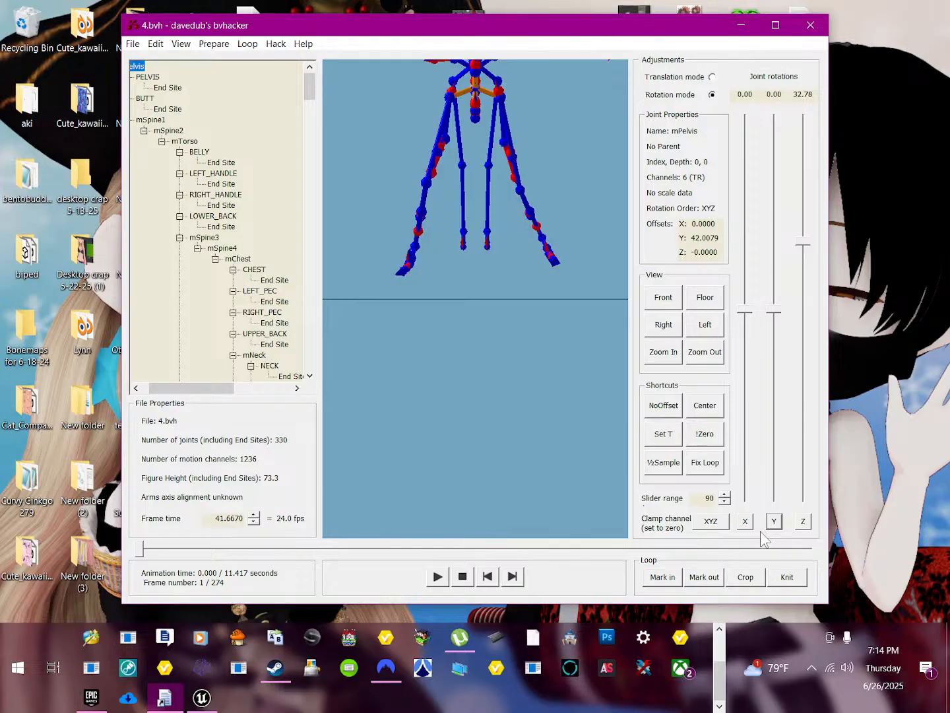
Play back the 4.bvh animation with the whole figure in view, and close bvhacker.
{"action": "scroll", "coordinate": [443, 282], "scroll_direction": "down", "scroll_amount": 2}
{"action": "scroll", "coordinate": [454, 354], "scroll_direction": "up", "scroll_amount": 1}
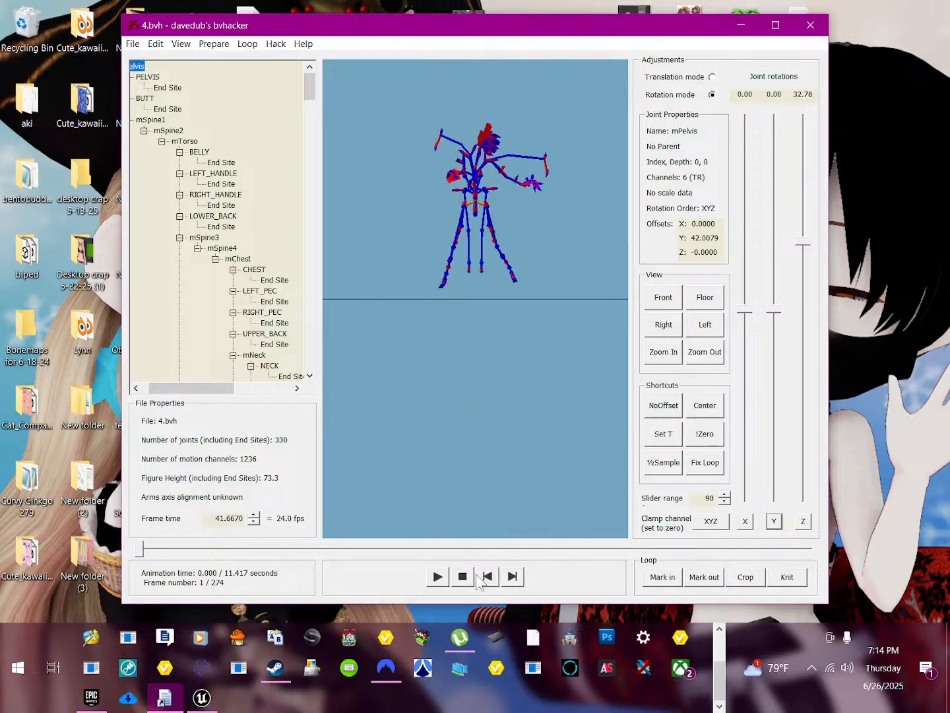
{"action": "left_click", "coordinate": [437, 577]}
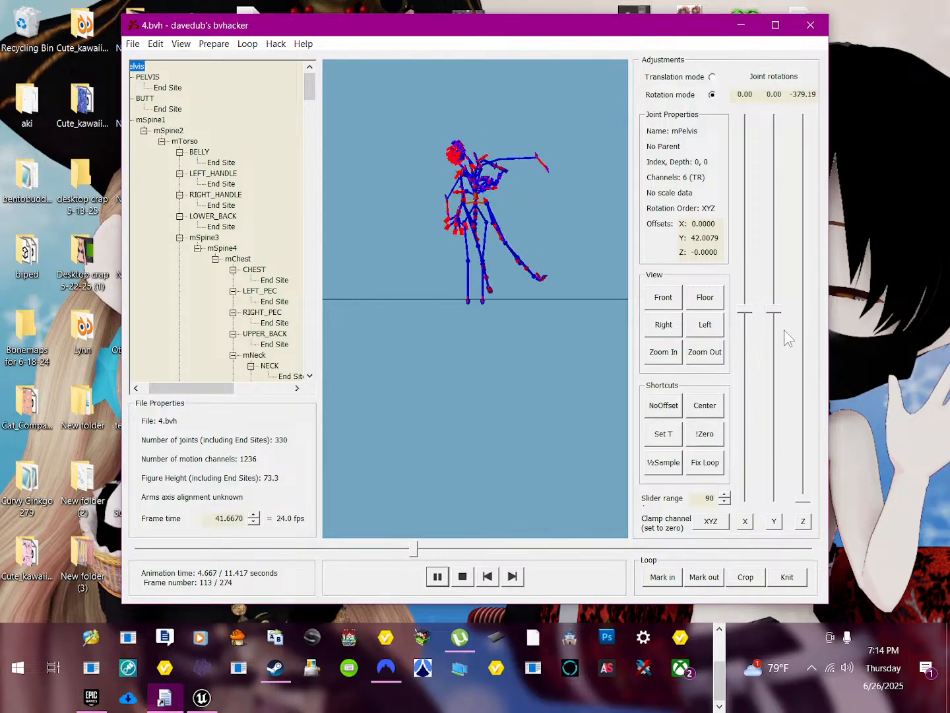
{"action": "left_click", "coordinate": [811, 25]}
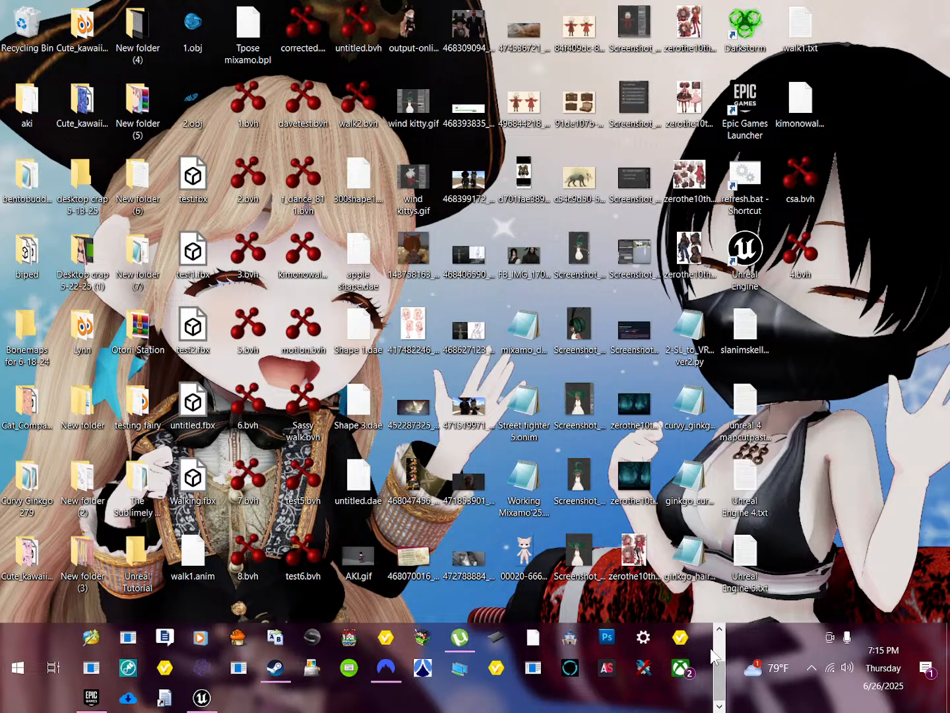
Switch back to the Blender retargeting scene and export onigiri as a standard Motion Capture BVH named untitled1.bvh in the Desktop folder.
{"action": "scroll", "coordinate": [719, 654], "scroll_direction": "up", "scroll_amount": 2}
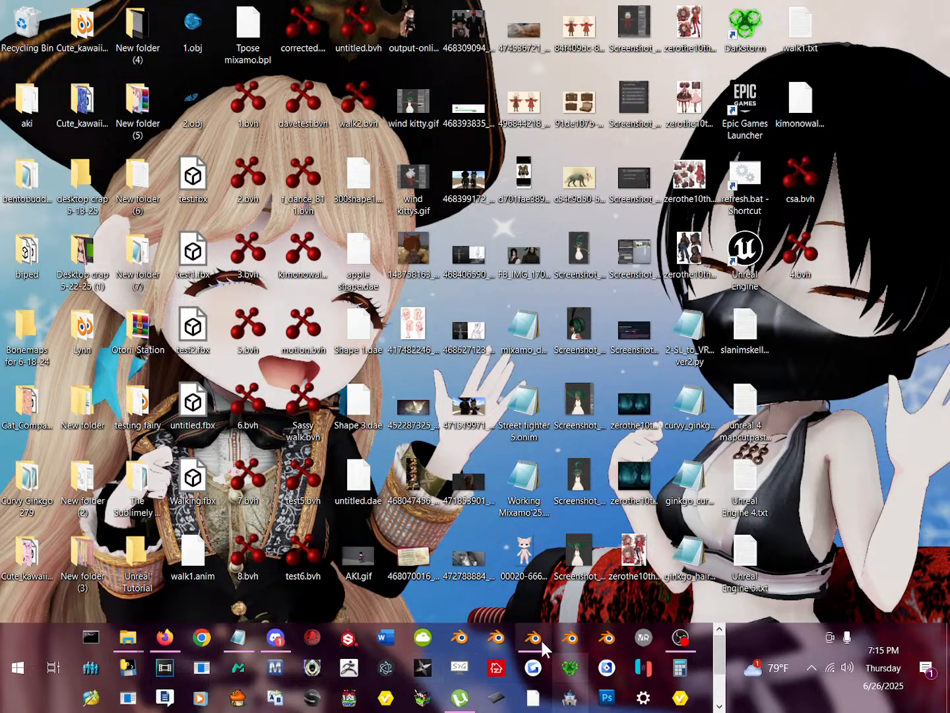
{"action": "mouse_move", "coordinate": [537, 639]}
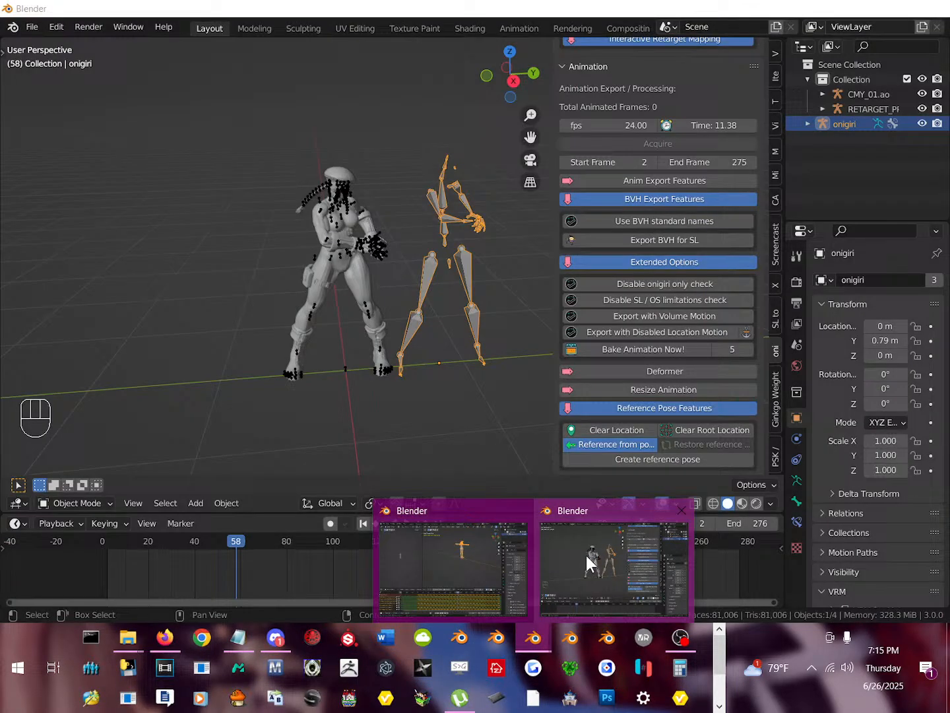
{"action": "left_click", "coordinate": [586, 556]}
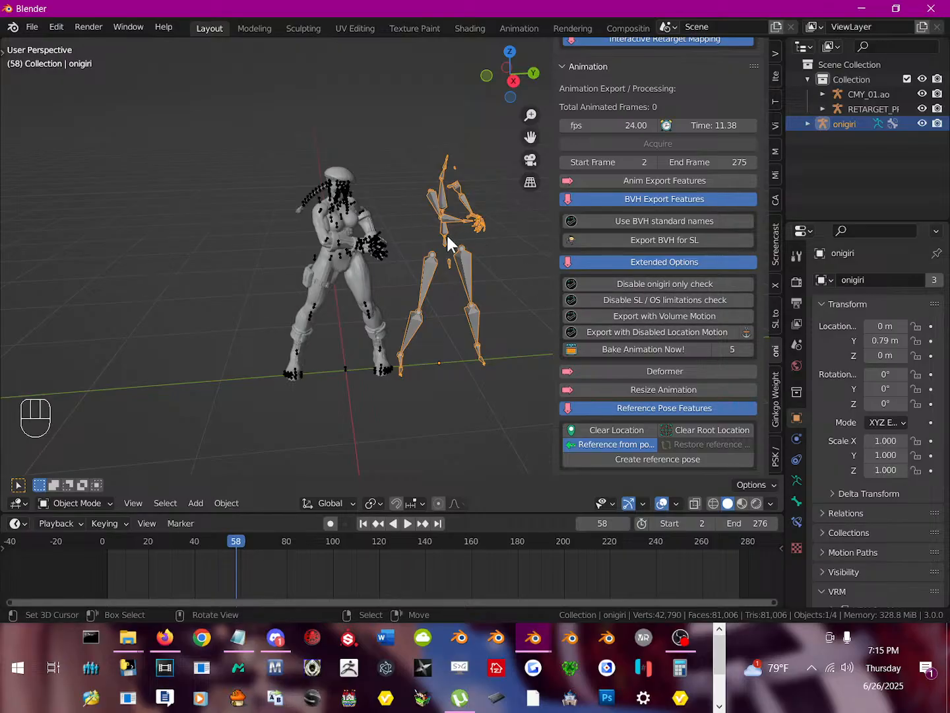
{"action": "scroll", "coordinate": [654, 334], "scroll_direction": "up", "scroll_amount": 3}
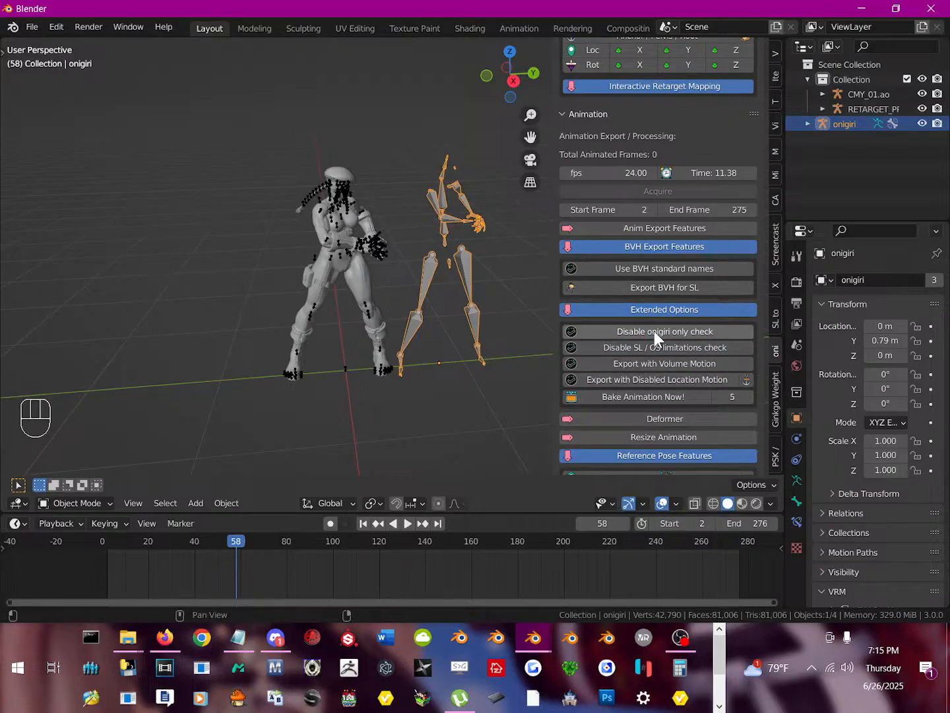
{"action": "left_click", "coordinate": [32, 27]}
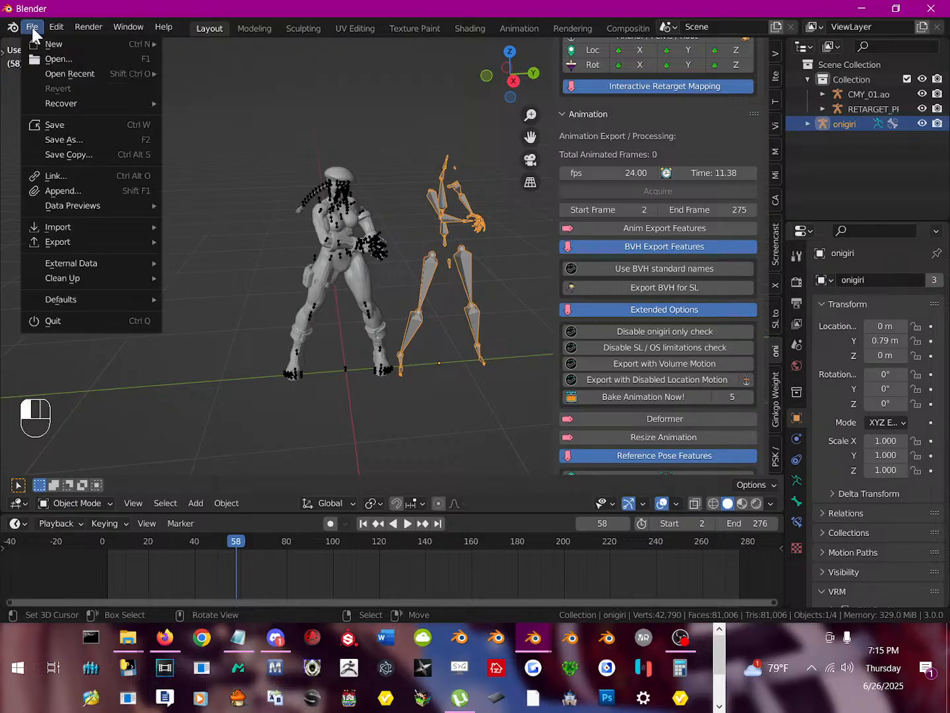
{"action": "mouse_move", "coordinate": [93, 241]}
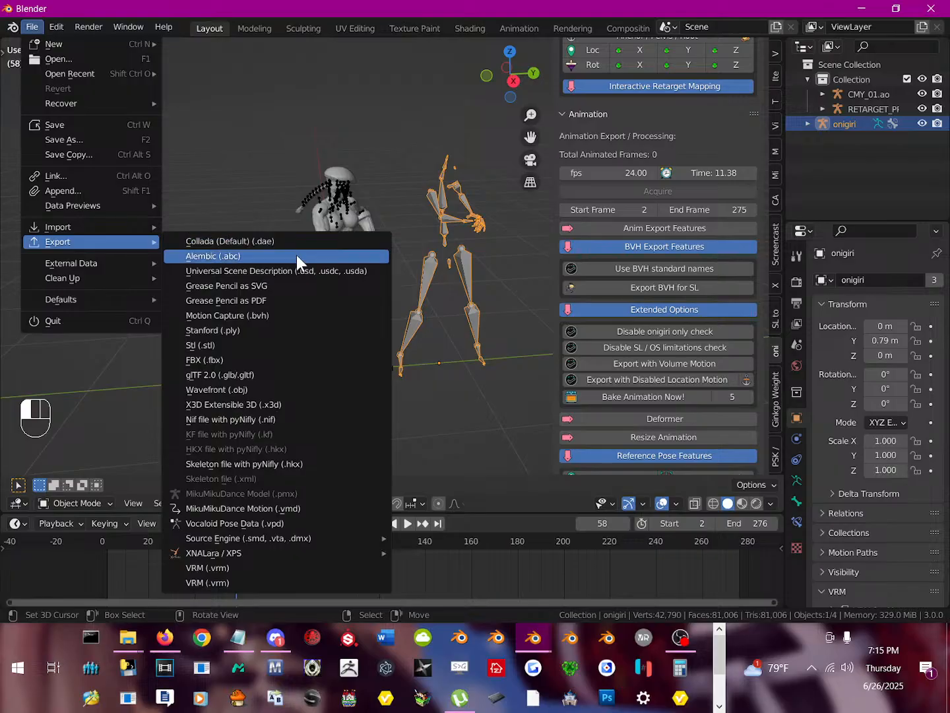
{"action": "left_click", "coordinate": [291, 316]}
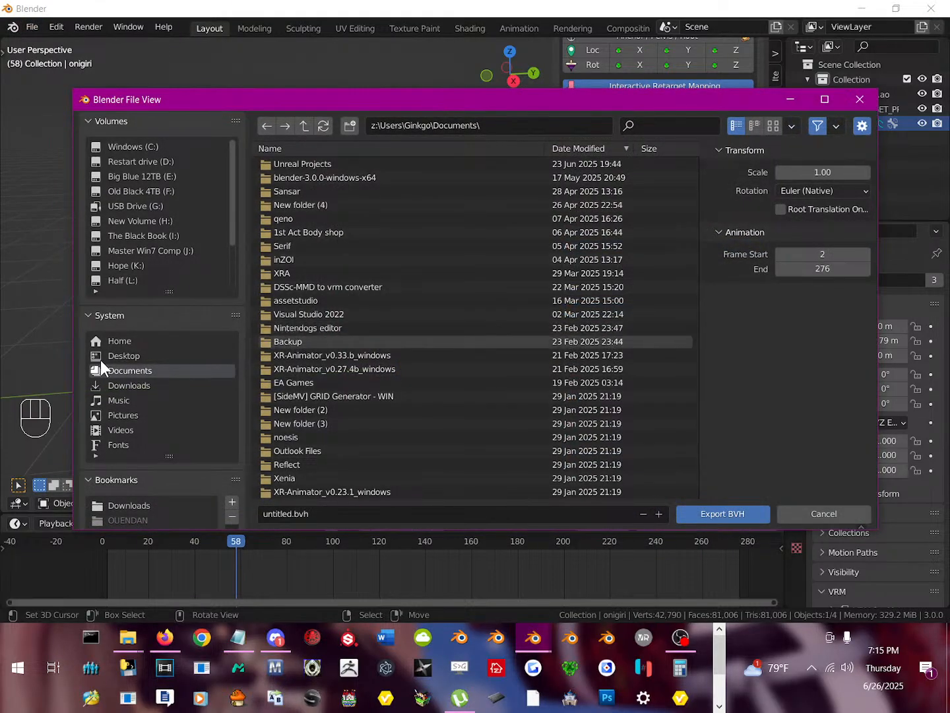
{"action": "left_click", "coordinate": [123, 356]}
{"action": "left_click", "coordinate": [659, 514]}
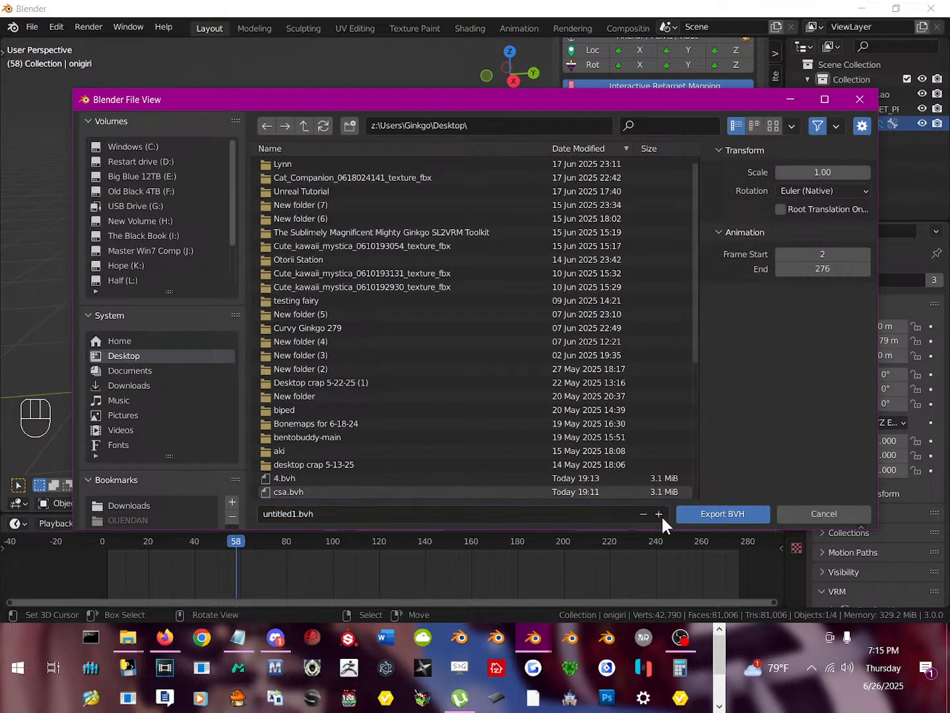
{"action": "left_click", "coordinate": [722, 514]}
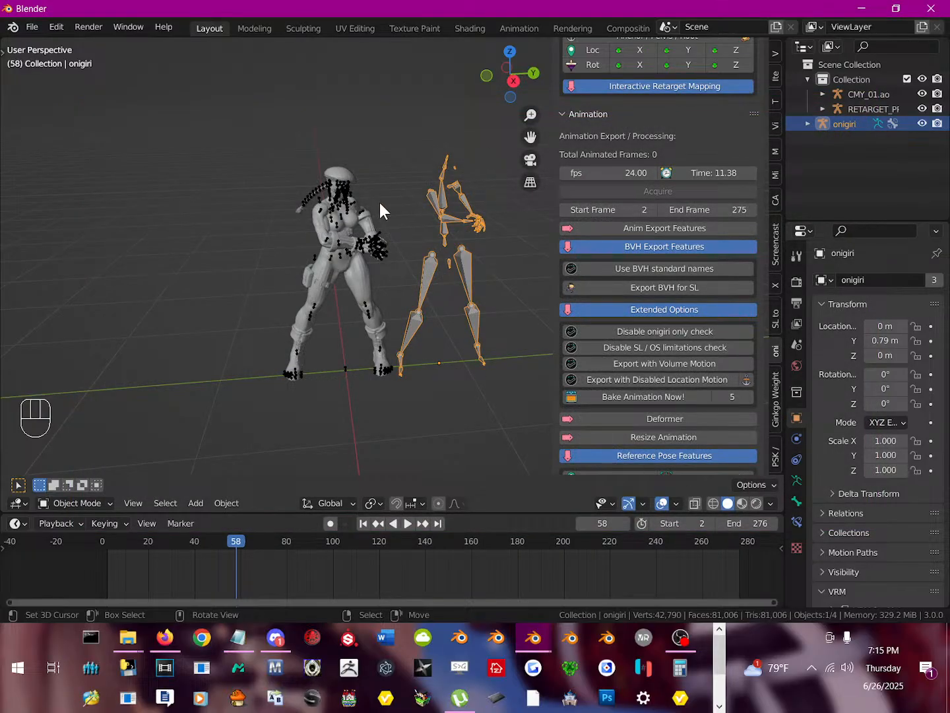
Minimise Blender, try to open untitled1.bvh from the desktop in bvhacker, and close bvhacker.
{"action": "middle_click_drag", "start_coordinate": [379, 203], "coordinate": [600, 113]}
{"action": "left_click", "coordinate": [875, 5]}
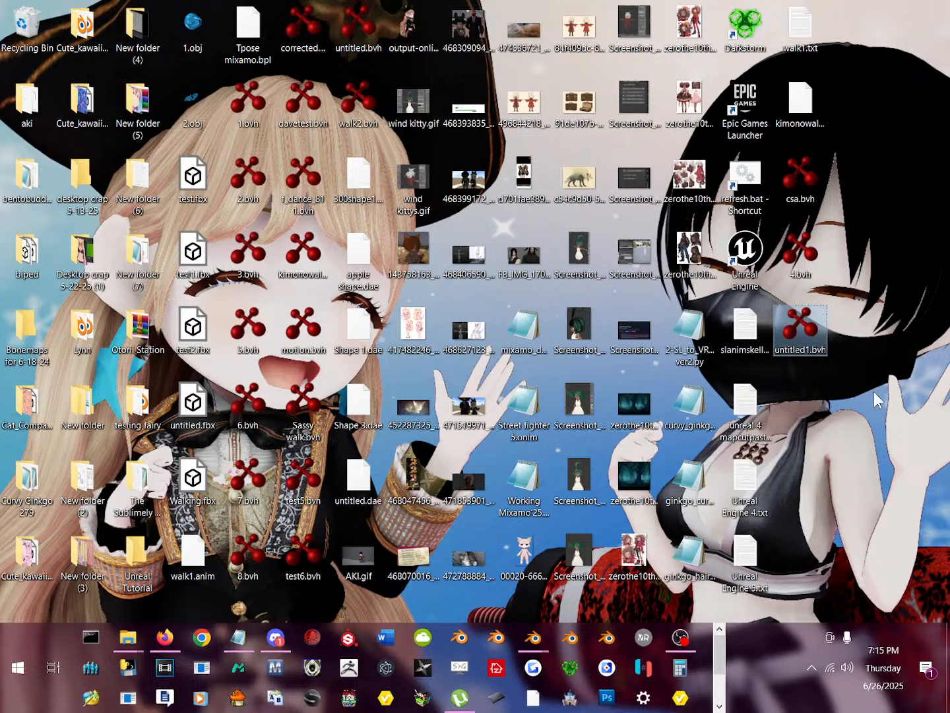
{"action": "double_click", "coordinate": [791, 328]}
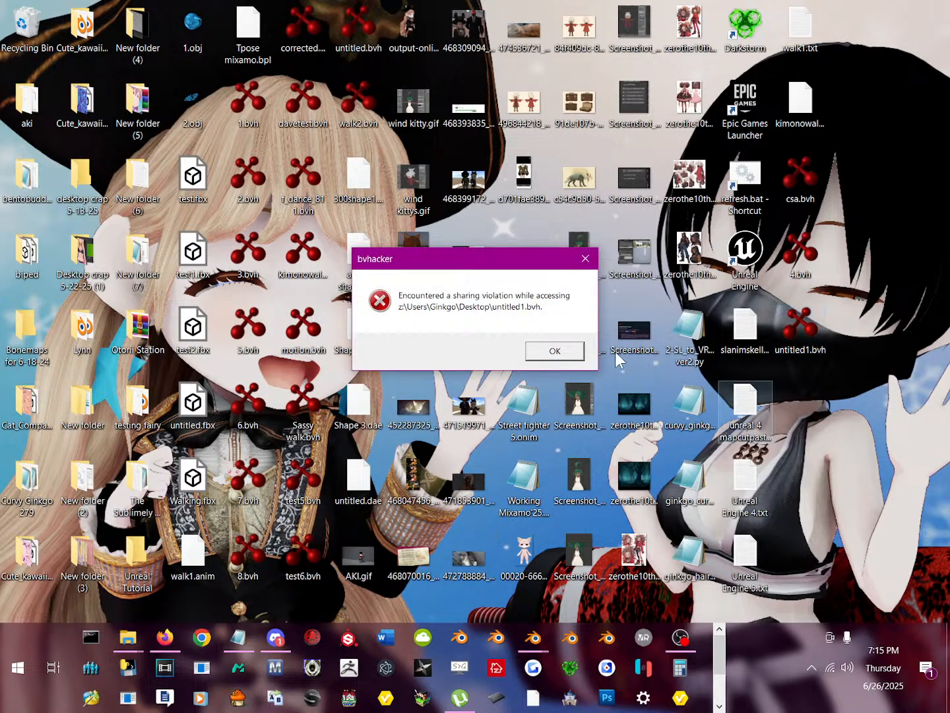
{"action": "left_click", "coordinate": [571, 358]}
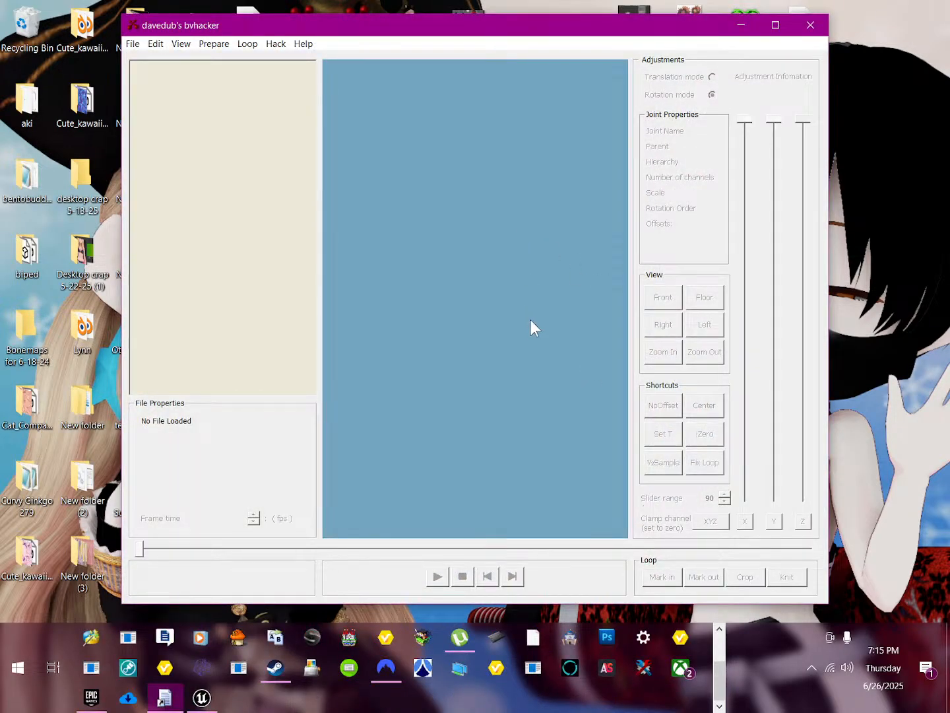
{"action": "left_click", "coordinate": [817, 29]}
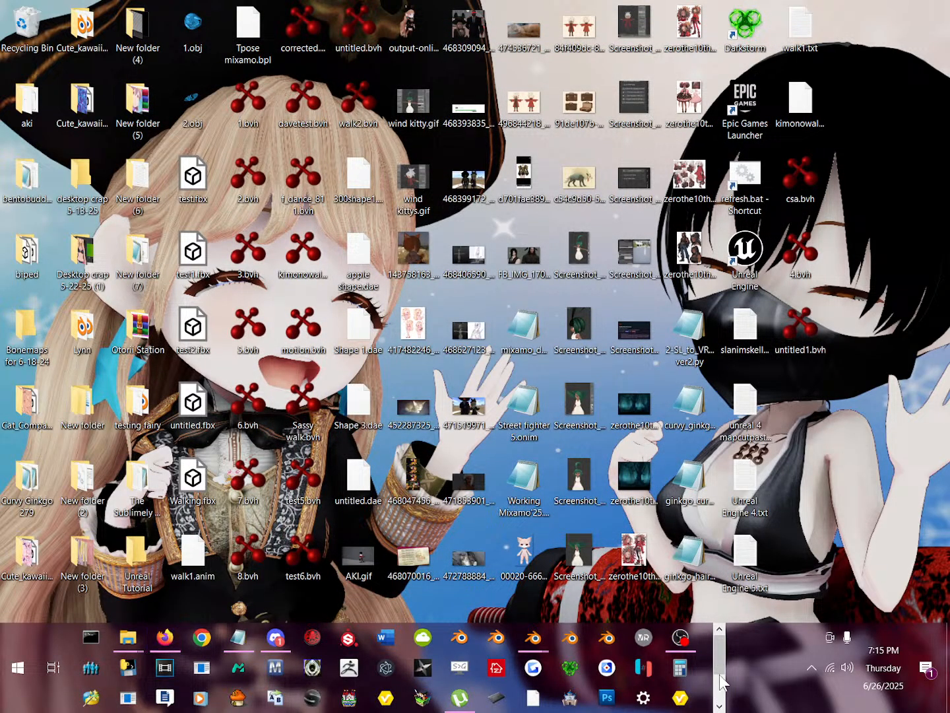
Open untitled1.bvh from the desktop in bvhacker.
{"action": "left_click", "coordinate": [719, 705]}
{"action": "left_click", "coordinate": [720, 629]}
{"action": "double_click", "coordinate": [806, 332]}
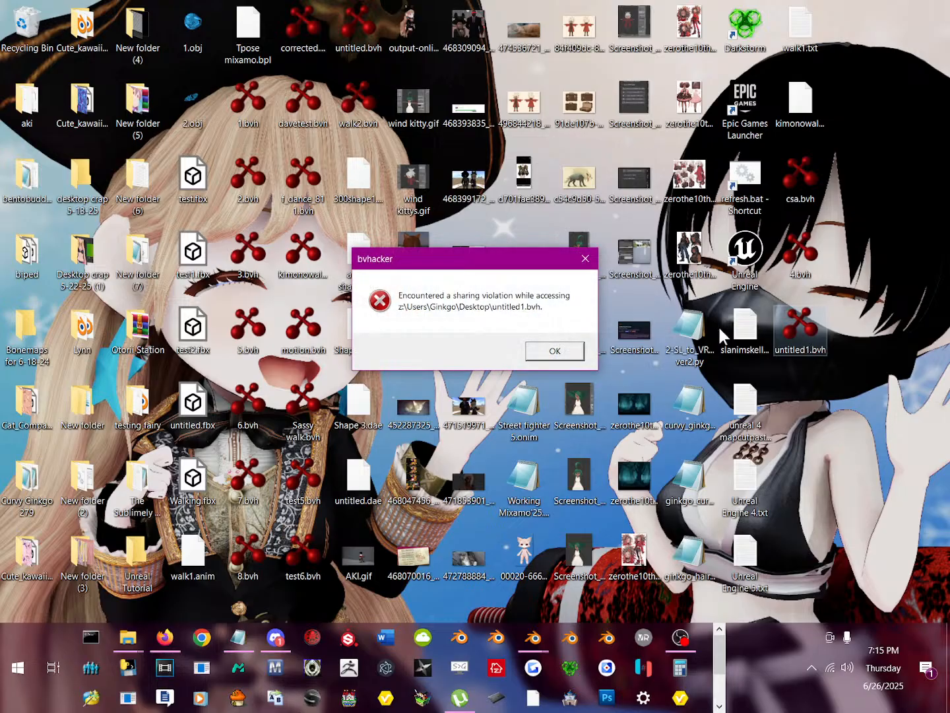
{"action": "left_click", "coordinate": [555, 352]}
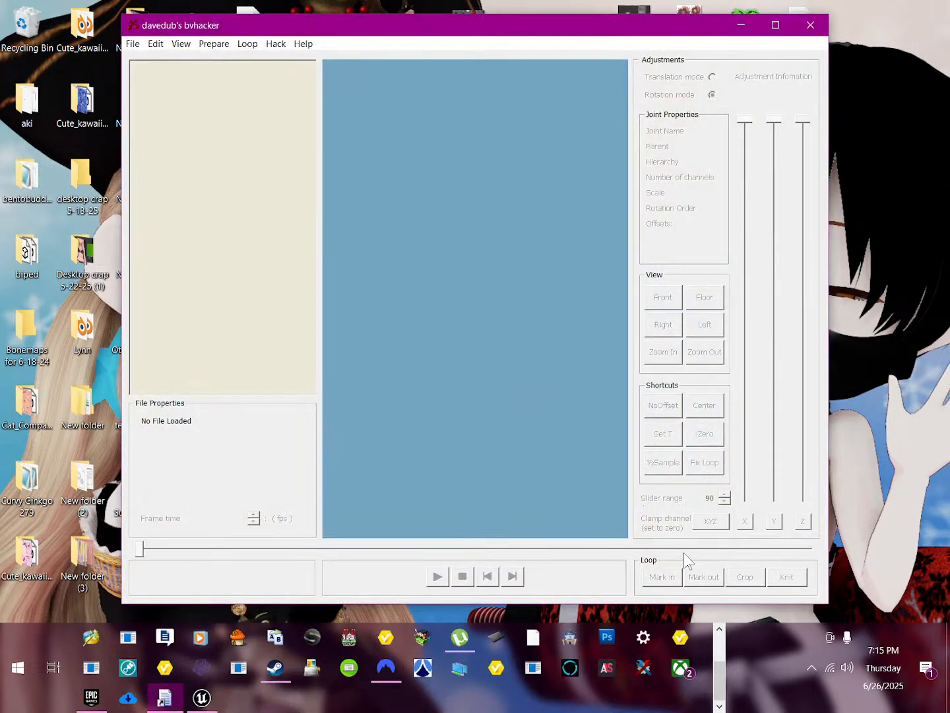
{"action": "left_click", "coordinate": [824, 28]}
Inspect the skeleton of untitled1.bvh from several angles and distances, and close bvhacker.
{"action": "scroll", "coordinate": [476, 341], "scroll_direction": "up", "scroll_amount": 5}
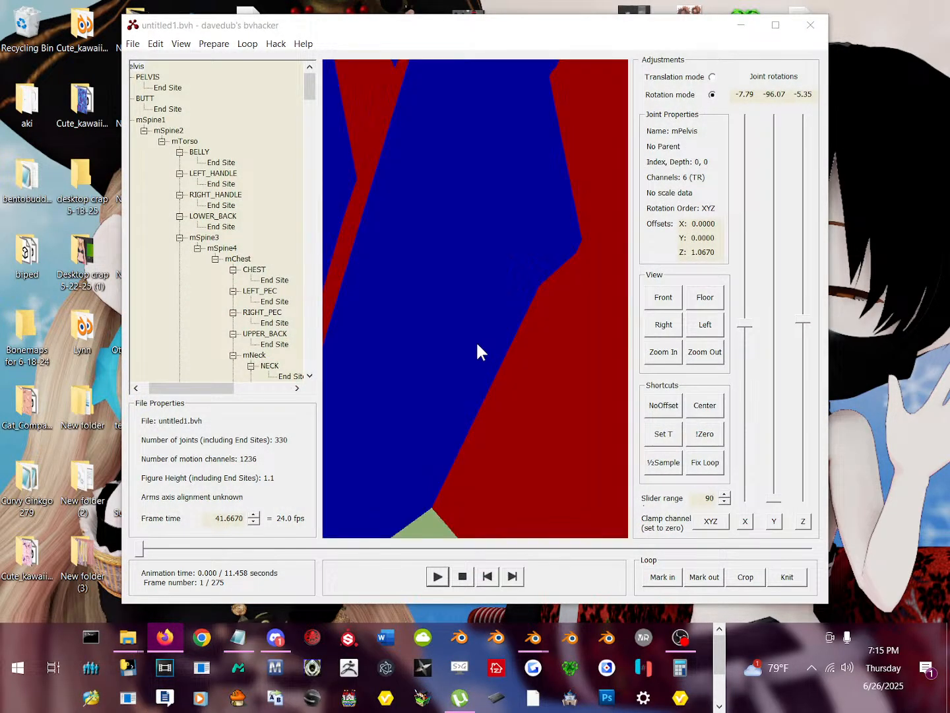
{"action": "scroll", "coordinate": [475, 332], "scroll_direction": "down", "scroll_amount": 6}
{"action": "left_click_drag", "start_coordinate": [475, 331], "coordinate": [569, 193]}
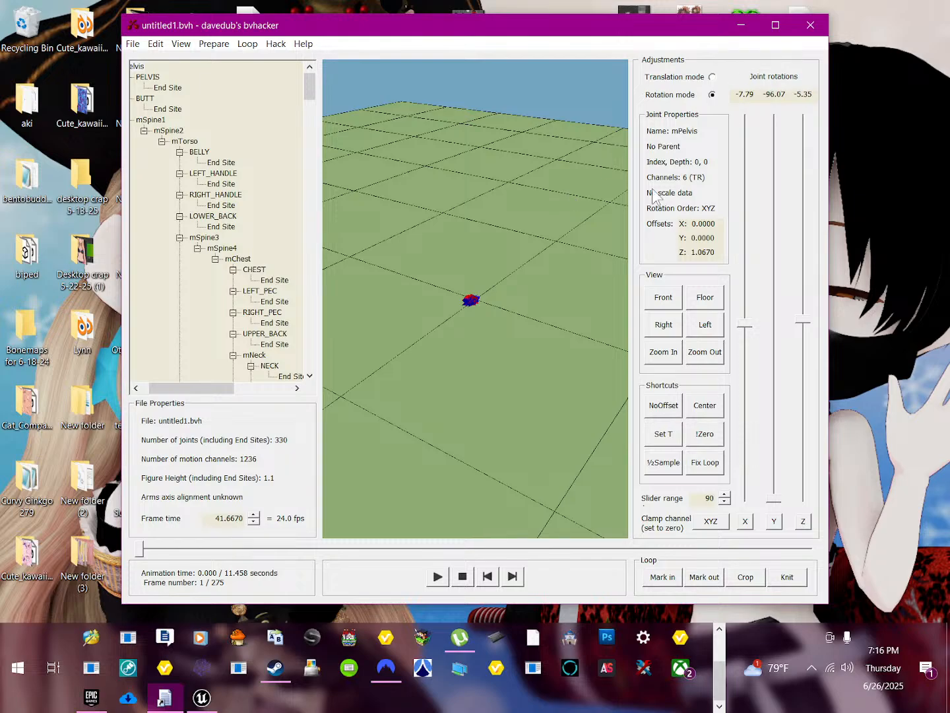
{"action": "left_click_drag", "start_coordinate": [654, 193], "coordinate": [698, 144]}
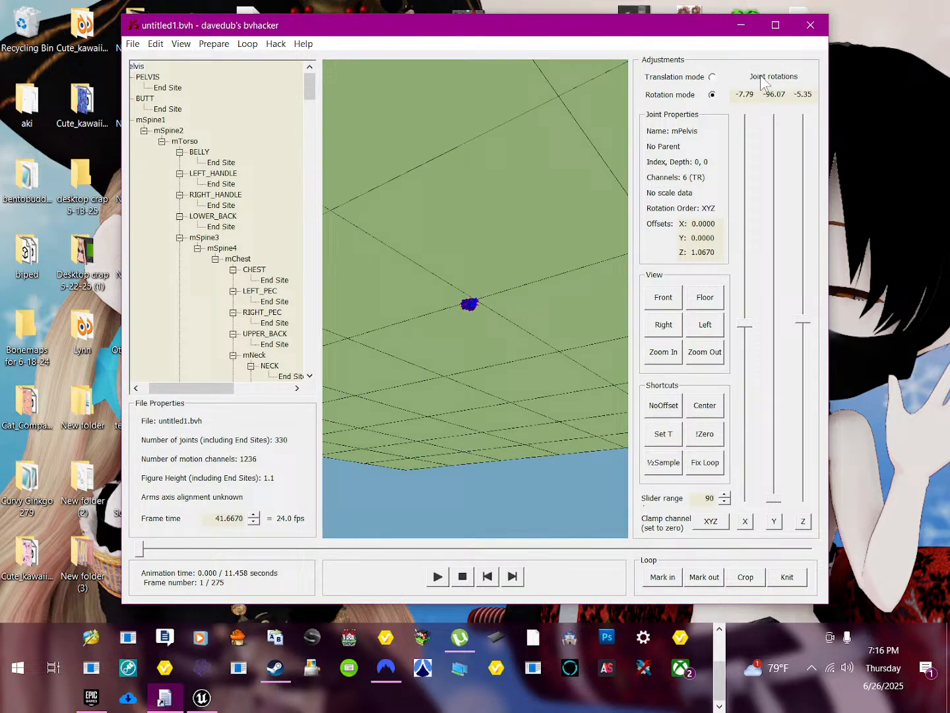
{"action": "left_click", "coordinate": [811, 27]}
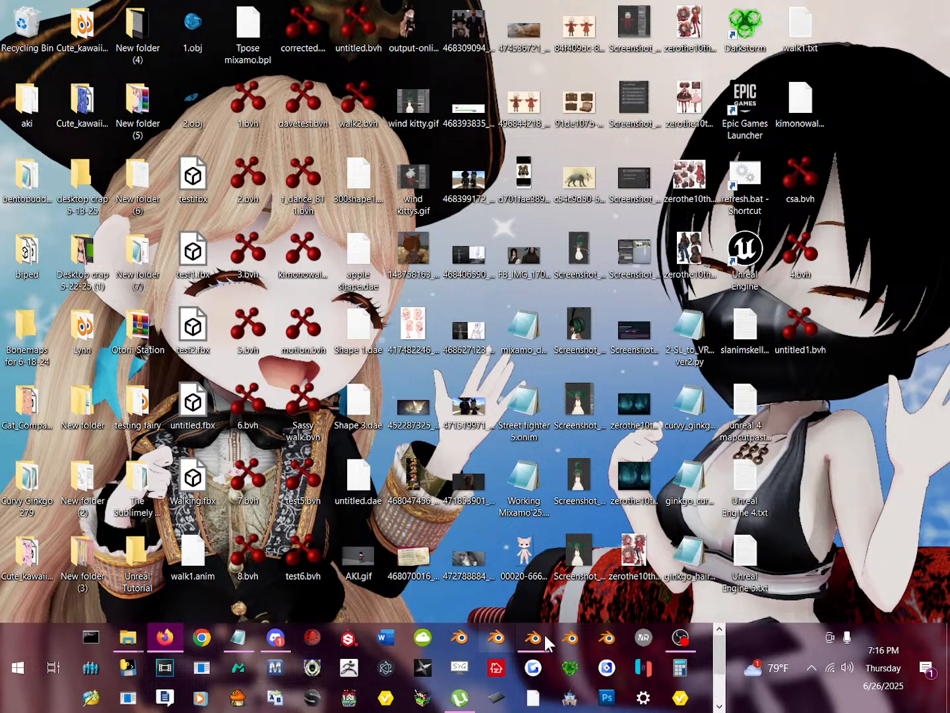
Switch to the Blender session containing the onigiri armature and expand the Anim Export Features.
{"action": "mouse_move", "coordinate": [547, 632]}
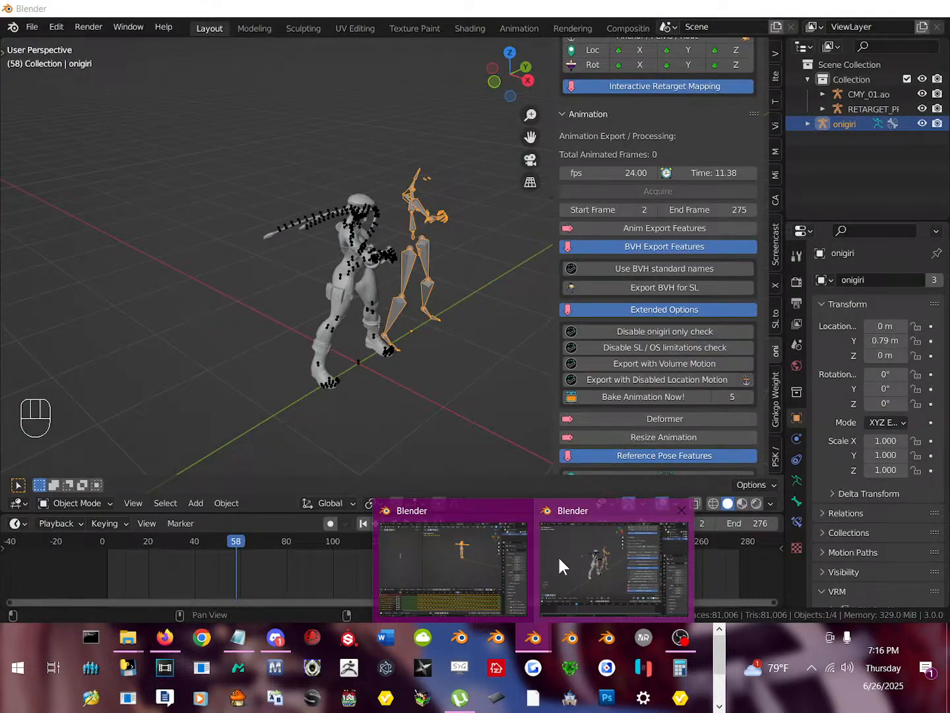
{"action": "left_click", "coordinate": [559, 557]}
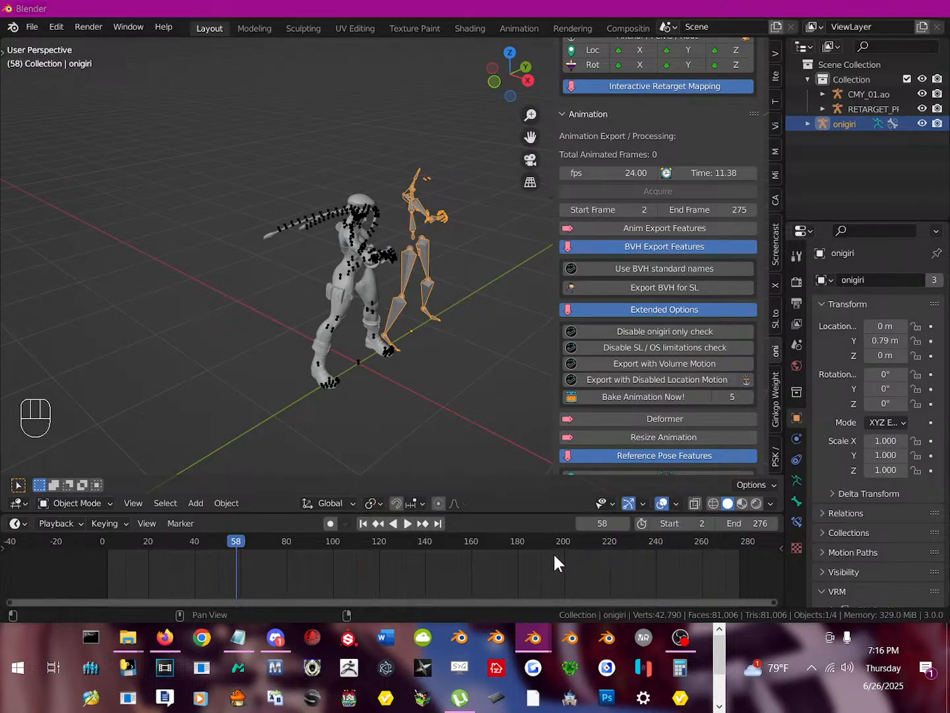
{"action": "middle_click_drag", "start_coordinate": [541, 297], "coordinate": [435, 257]}
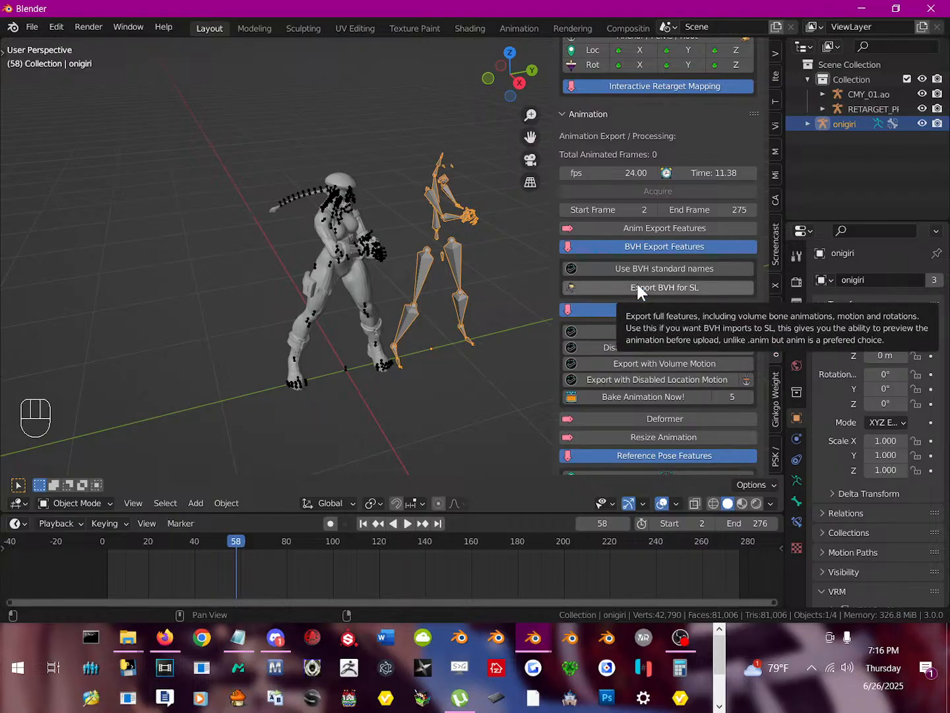
{"action": "left_click", "coordinate": [660, 224]}
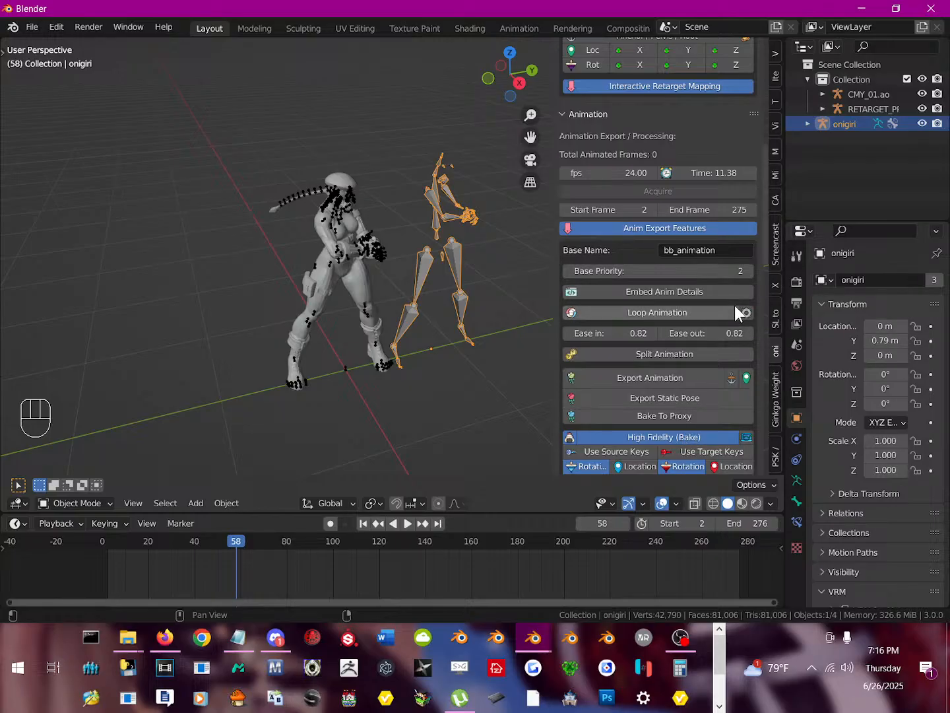
Export the onigiri armature's animation to the Desktop as bb_animation.anim.
{"action": "scroll", "coordinate": [658, 425], "scroll_direction": "down", "scroll_amount": 2}
{"action": "scroll", "coordinate": [657, 423], "scroll_direction": "down", "scroll_amount": 5}
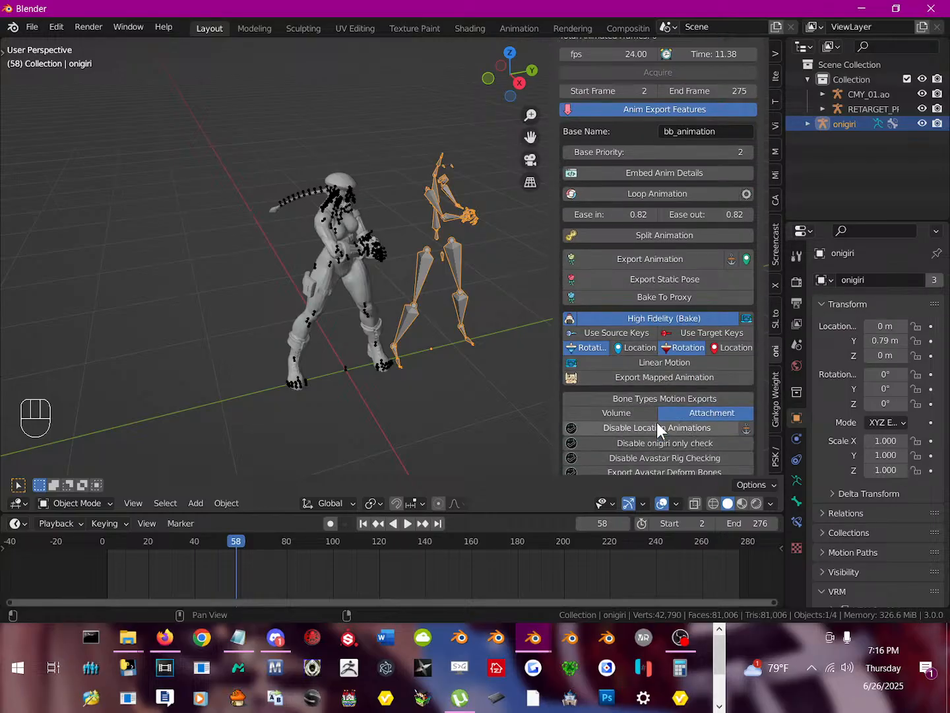
{"action": "scroll", "coordinate": [657, 418], "scroll_direction": "up", "scroll_amount": 4}
{"action": "left_click", "coordinate": [655, 302]}
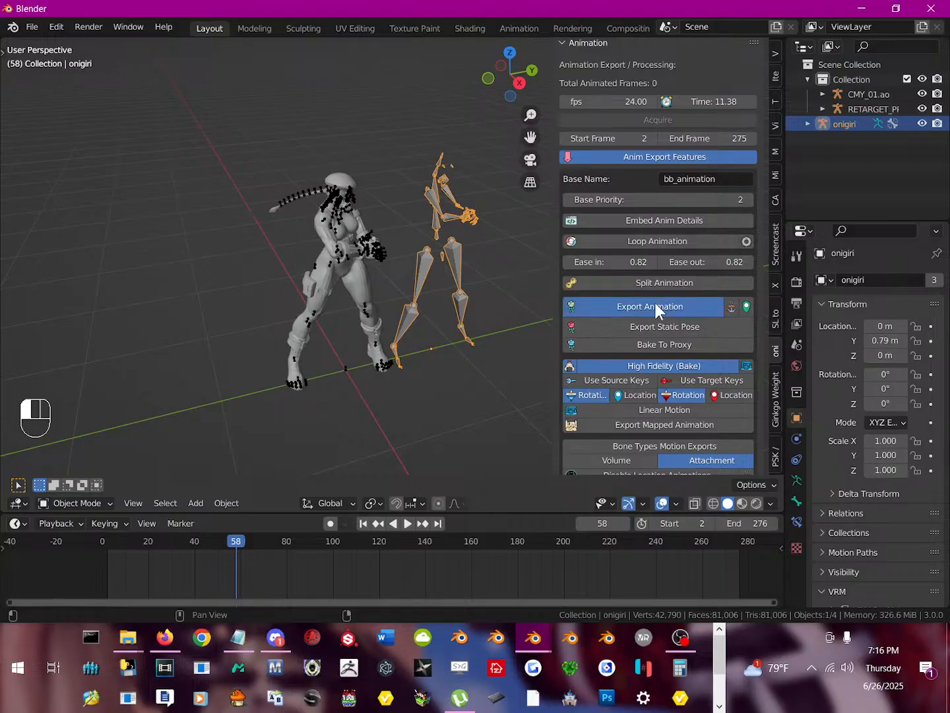
{"action": "left_click", "coordinate": [122, 355]}
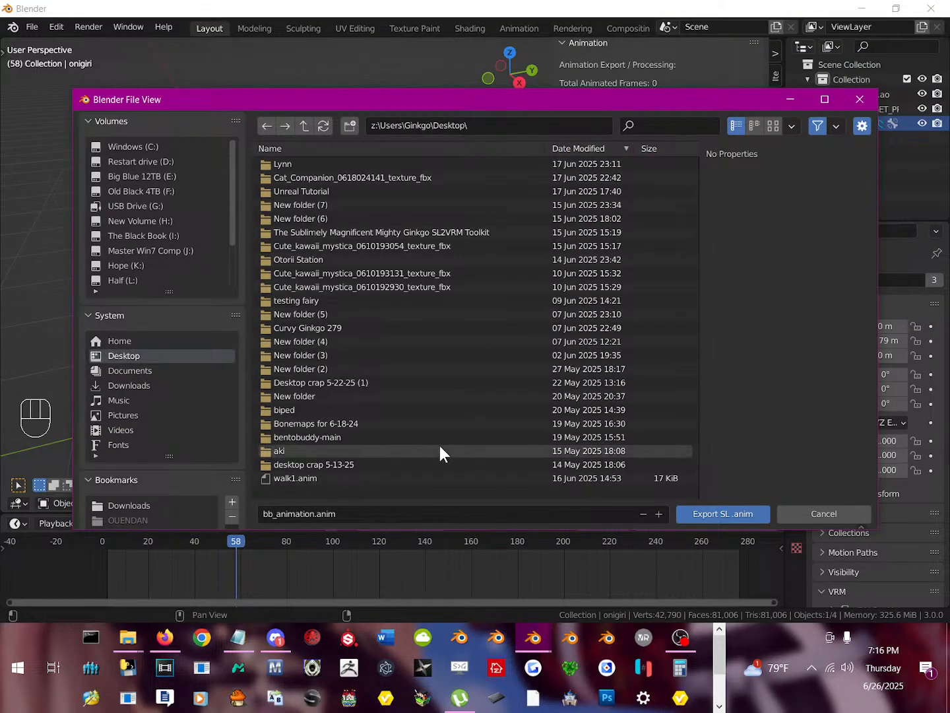
{"action": "left_click", "coordinate": [697, 509]}
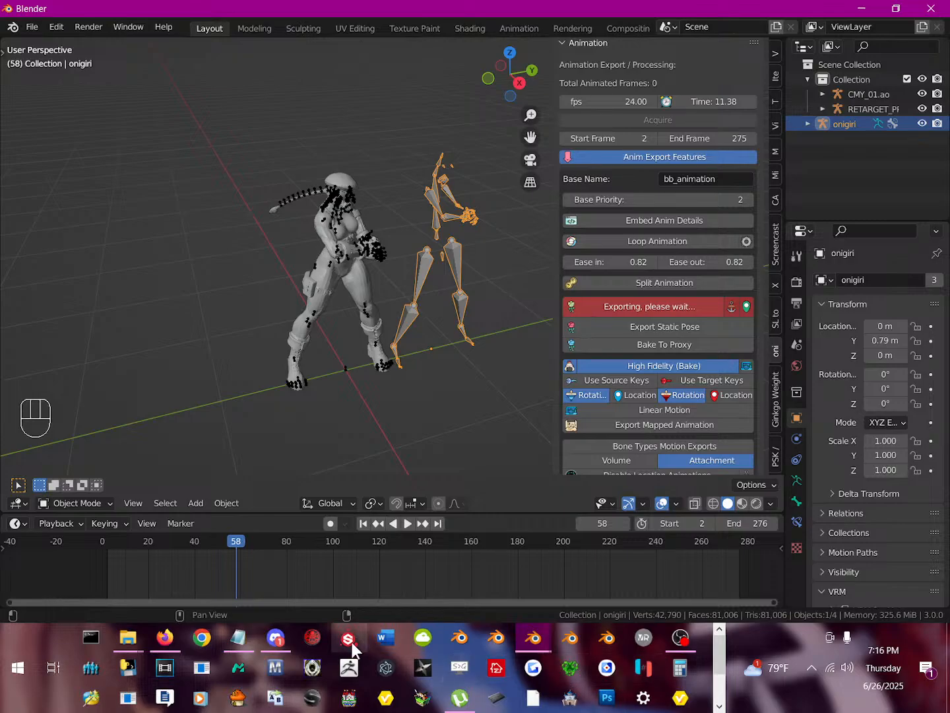
Go from the bvh_output folder up to the 1animations folder in File Explorer and launch Anim2BVHbento.exe.
{"action": "left_click", "coordinate": [721, 692]}
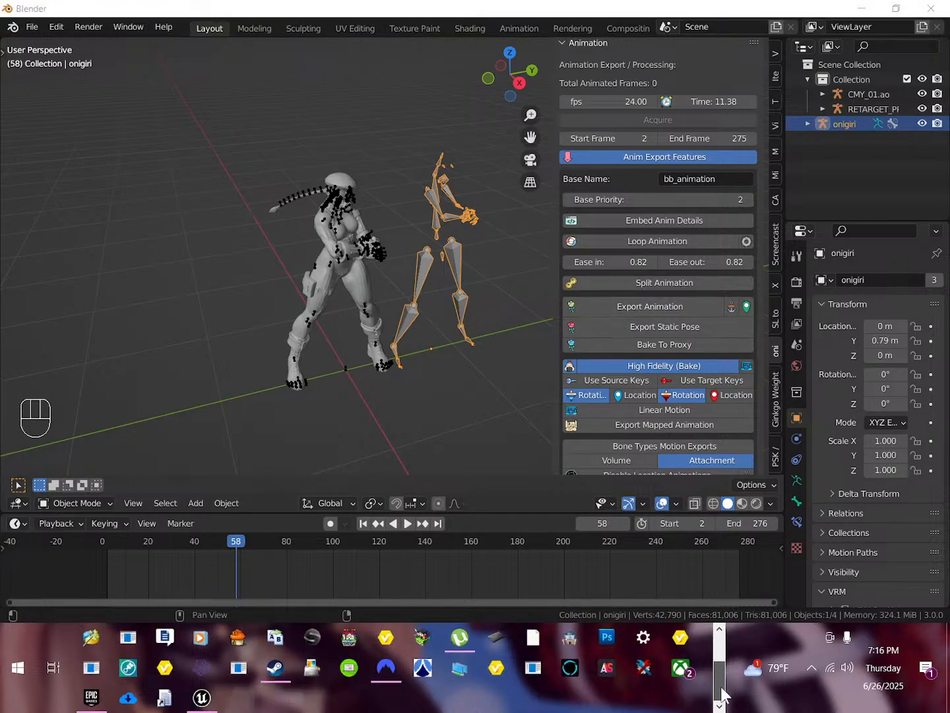
{"action": "left_click", "coordinate": [949, 710]}
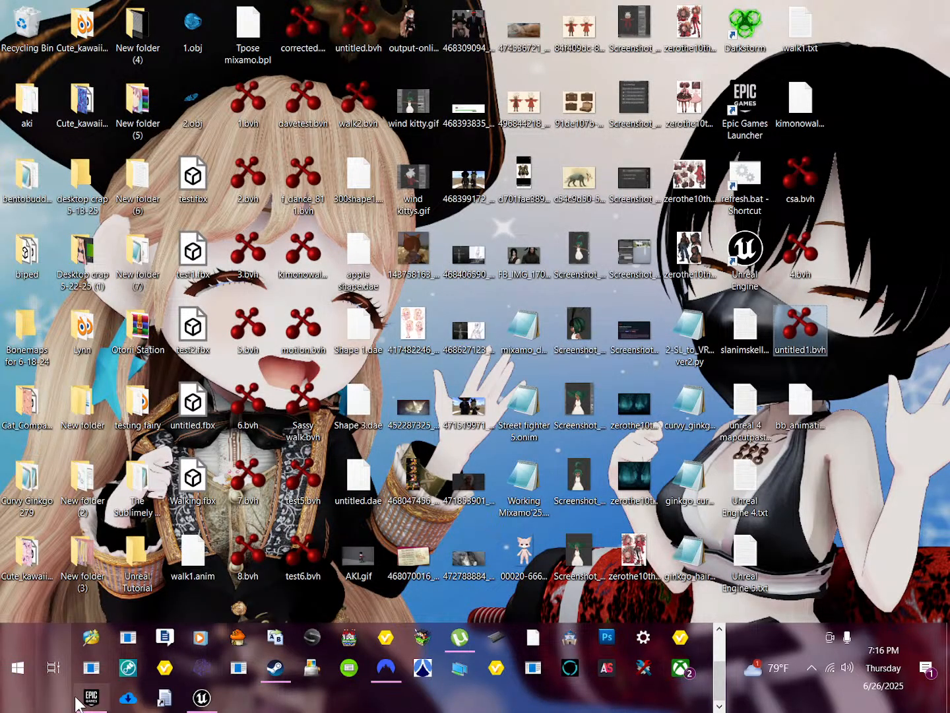
{"action": "left_click", "coordinate": [18, 668]}
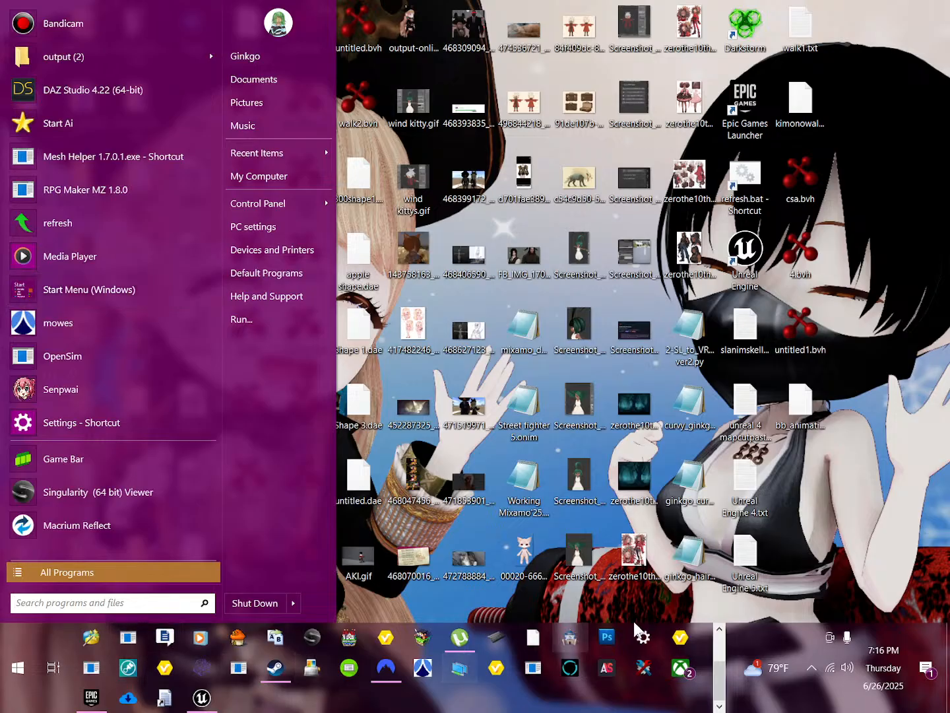
{"action": "left_click", "coordinate": [720, 640]}
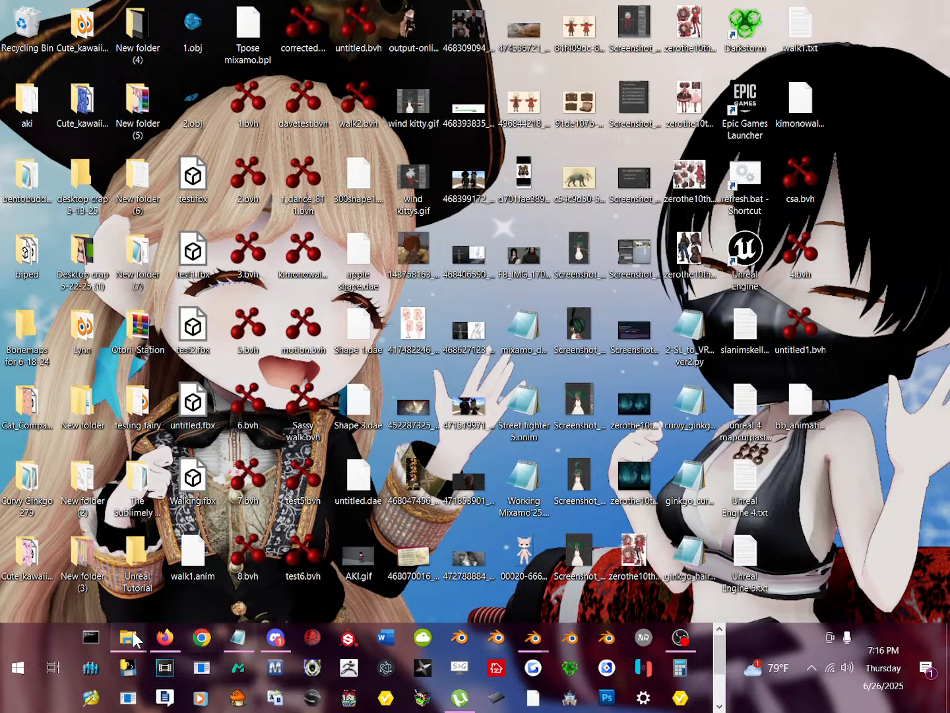
{"action": "mouse_move", "coordinate": [133, 640]}
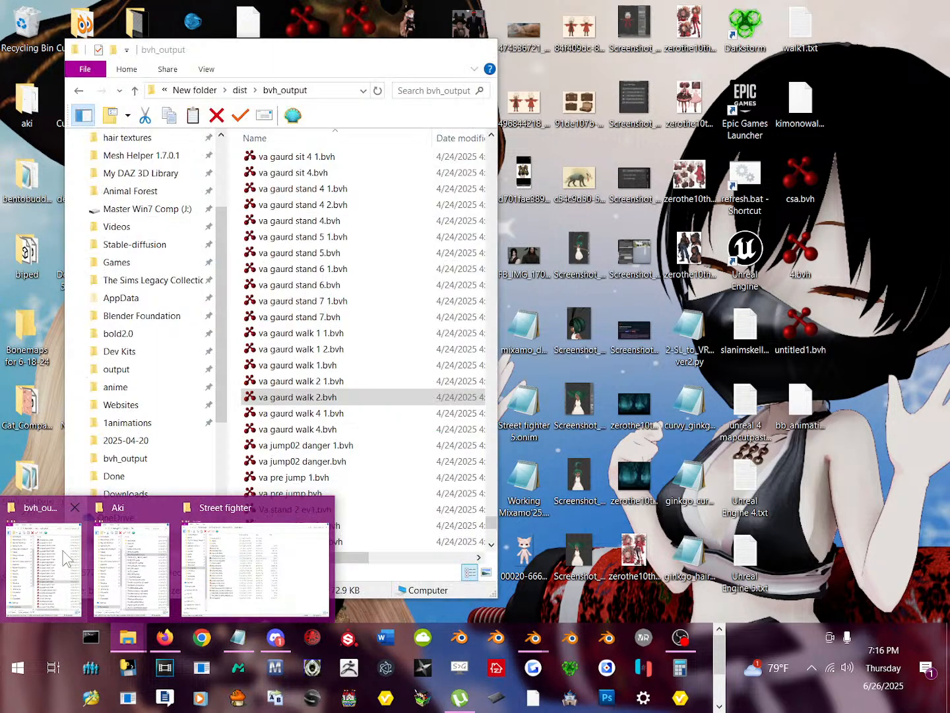
{"action": "left_click", "coordinate": [57, 558]}
{"action": "left_click", "coordinate": [241, 90]}
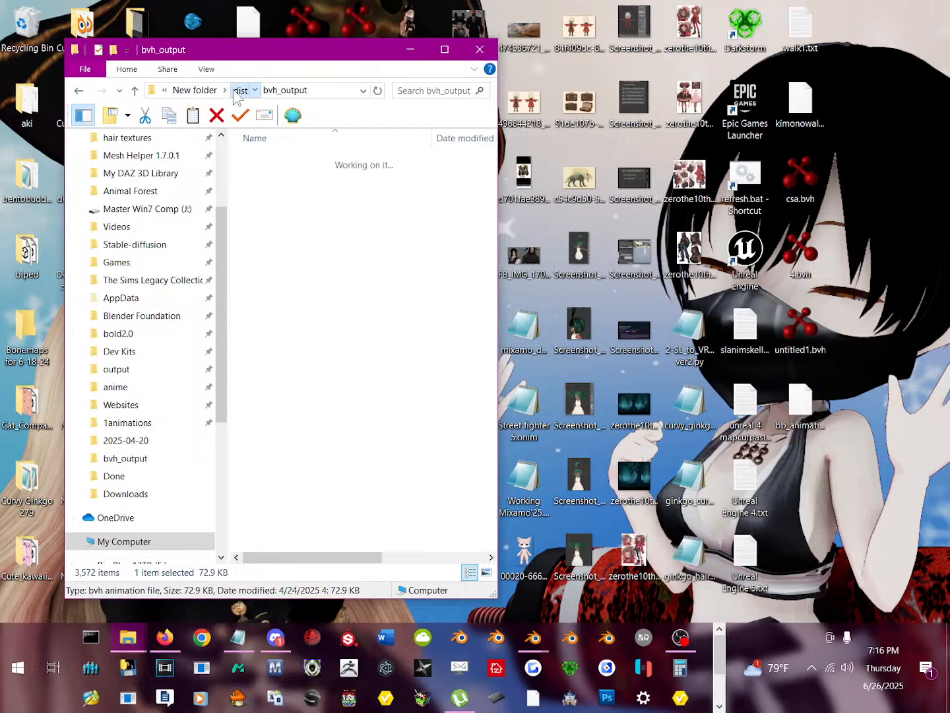
{"action": "left_click", "coordinate": [192, 91]}
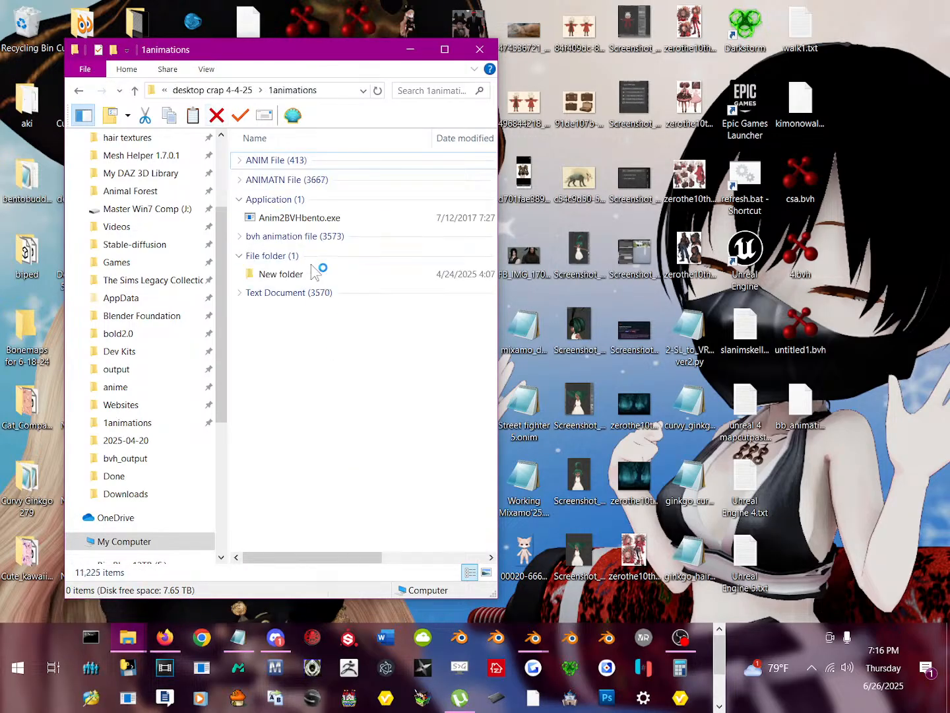
{"action": "left_click", "coordinate": [310, 218]}
{"action": "double_click", "coordinate": [314, 223]}
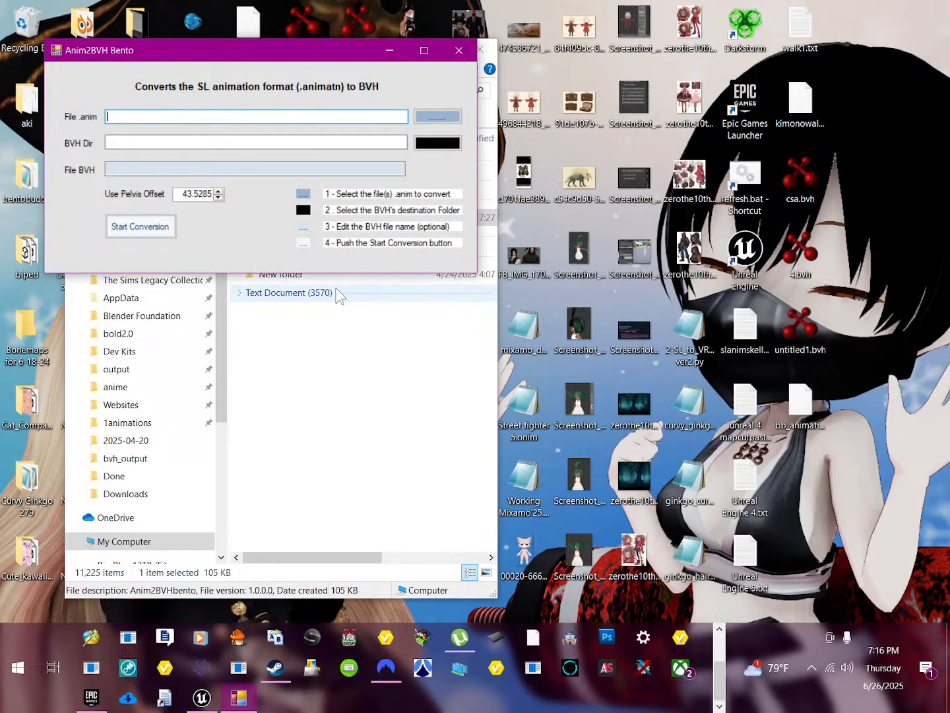
Load bb_animation.anim from the Desktop using the anim files filter and convert it to BVH.
{"action": "left_click", "coordinate": [428, 112]}
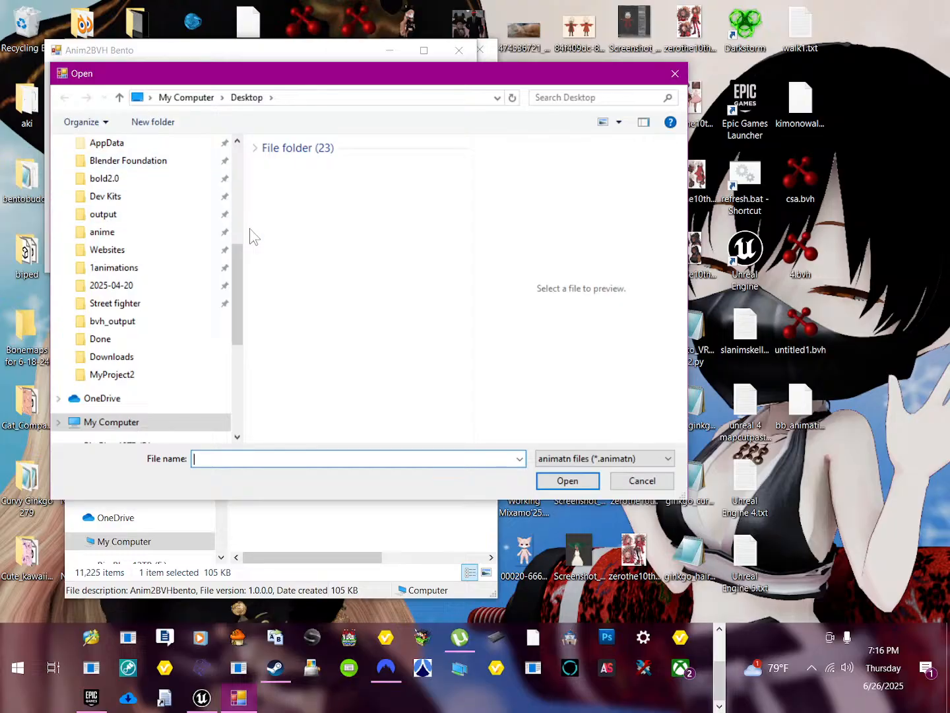
{"action": "scroll", "coordinate": [239, 198], "scroll_direction": "up", "scroll_amount": 6}
{"action": "left_click", "coordinate": [109, 173]}
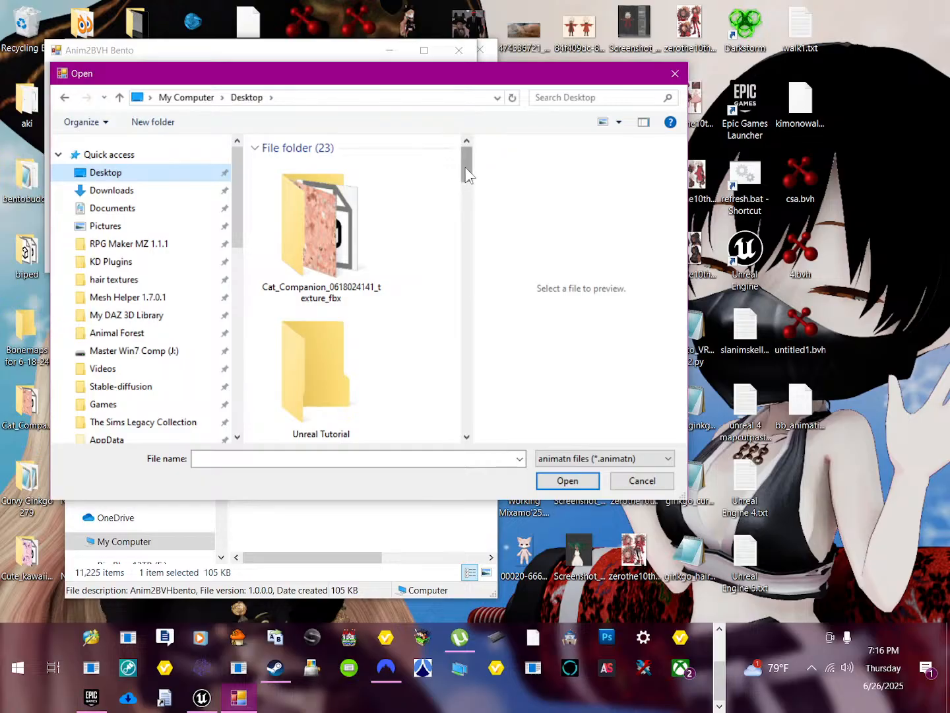
{"action": "left_click_drag", "start_coordinate": [465, 167], "coordinate": [453, 453]}
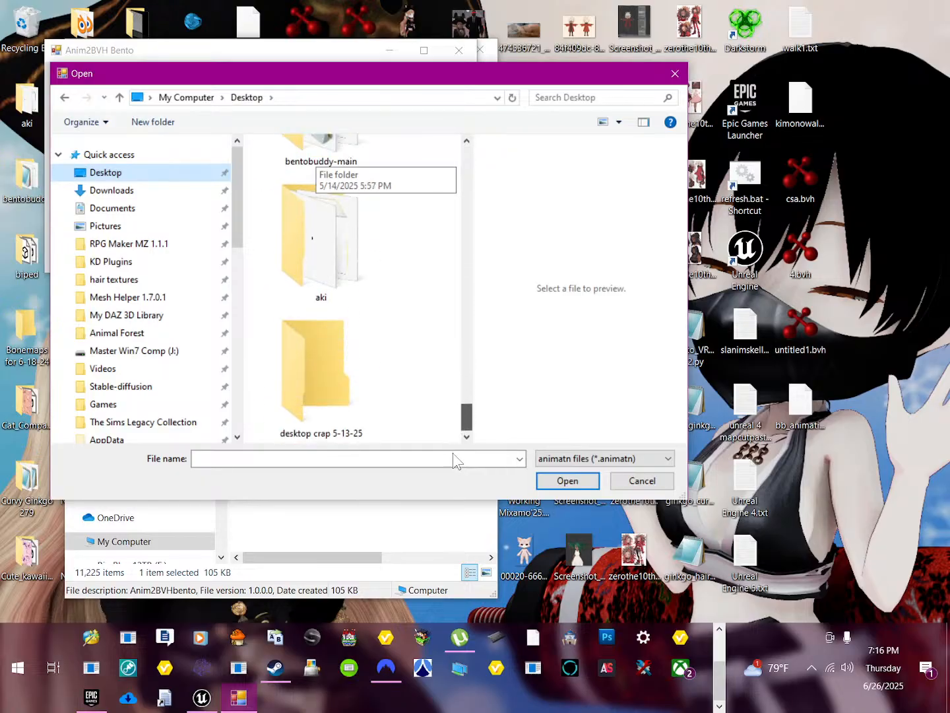
{"action": "left_click", "coordinate": [573, 460]}
{"action": "left_click", "coordinate": [581, 479]}
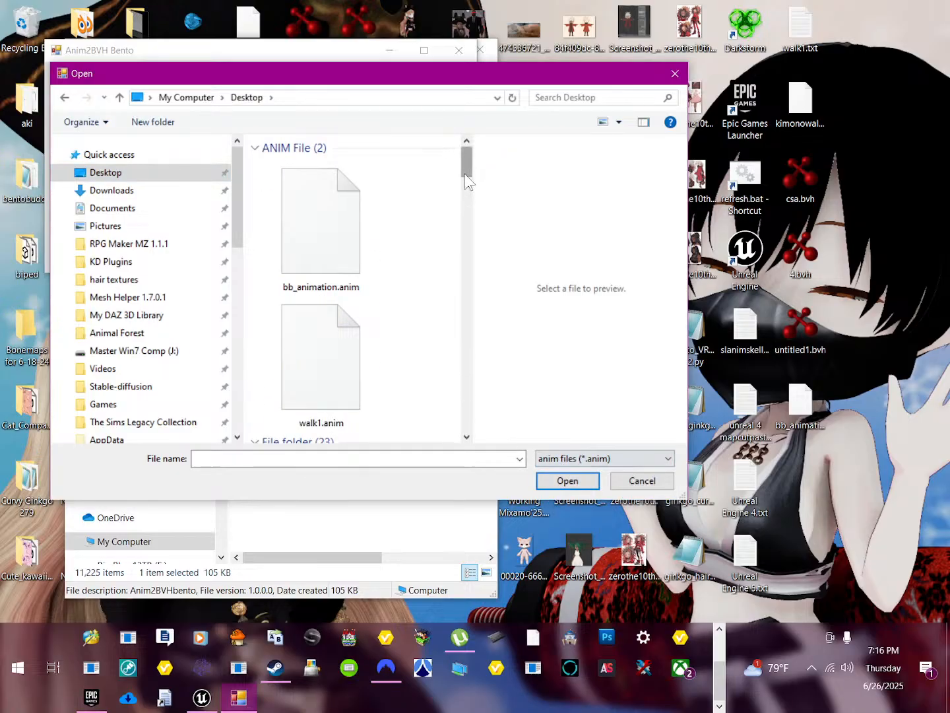
{"action": "scroll", "coordinate": [407, 328], "scroll_direction": "down", "scroll_amount": 3}
{"action": "scroll", "coordinate": [406, 329], "scroll_direction": "up", "scroll_amount": 3}
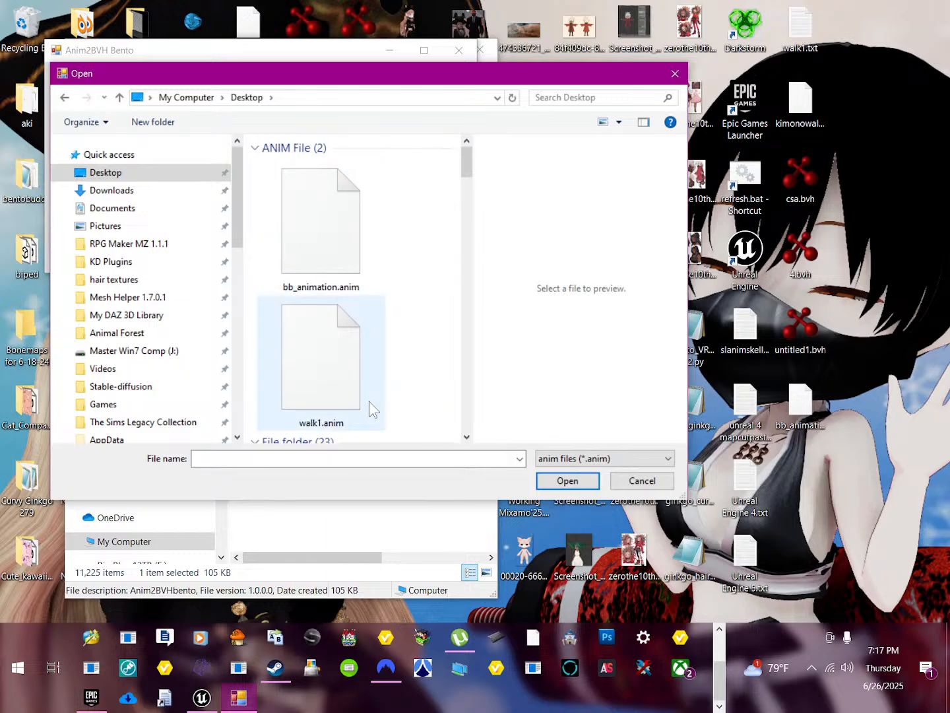
{"action": "double_click", "coordinate": [337, 209]}
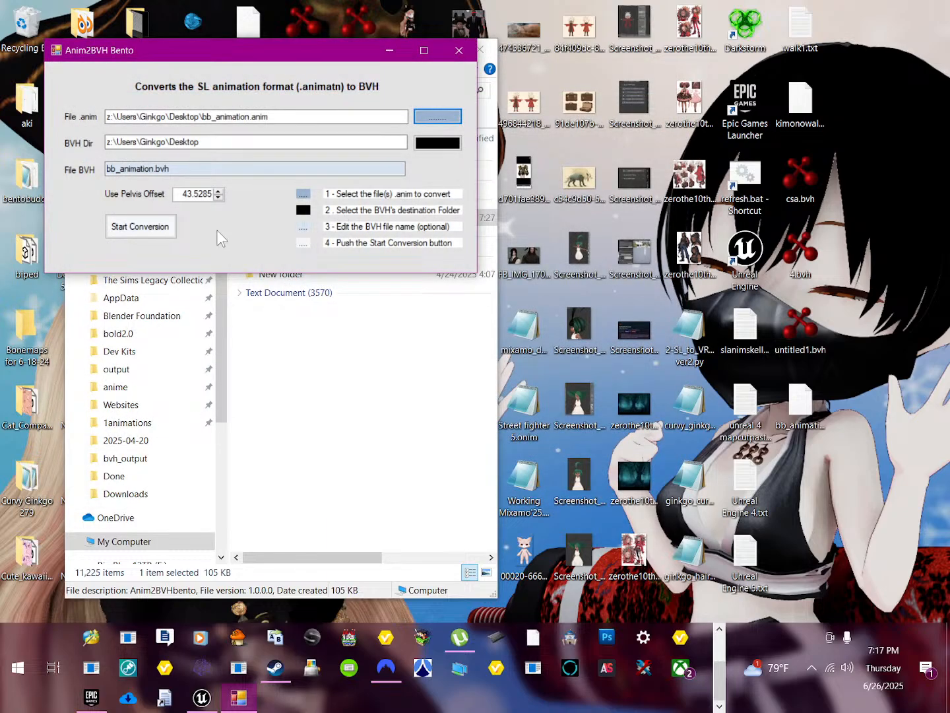
{"action": "left_click", "coordinate": [130, 225]}
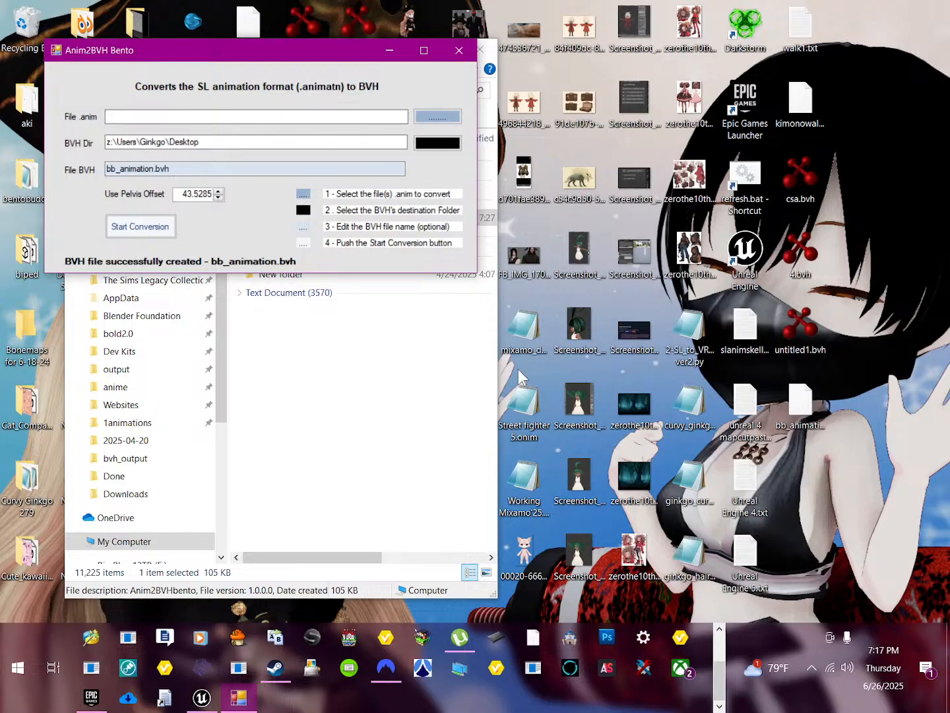
Open bb_animation.bvh from the desktop in bvhacker, preview its playback, and return to the first frame.
{"action": "left_click", "coordinate": [799, 487]}
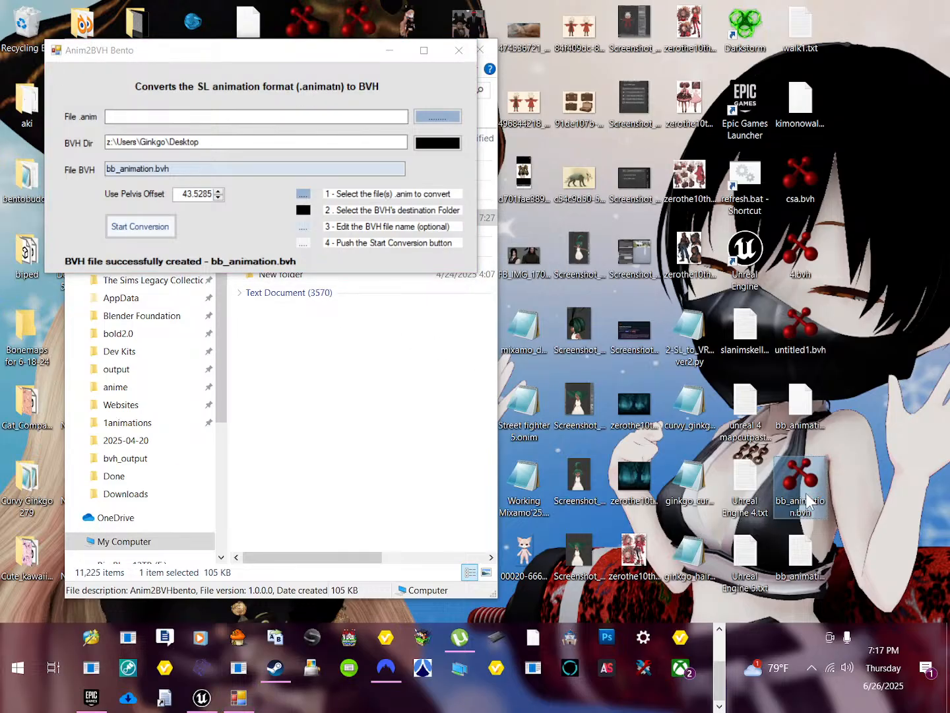
{"action": "double_click", "coordinate": [806, 493]}
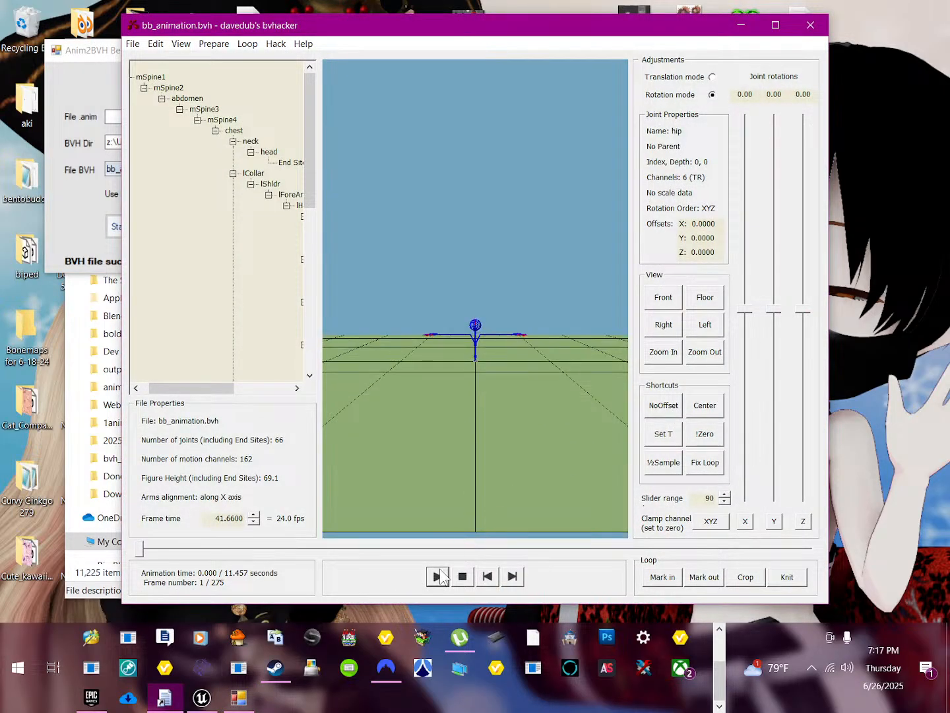
{"action": "left_click", "coordinate": [441, 574]}
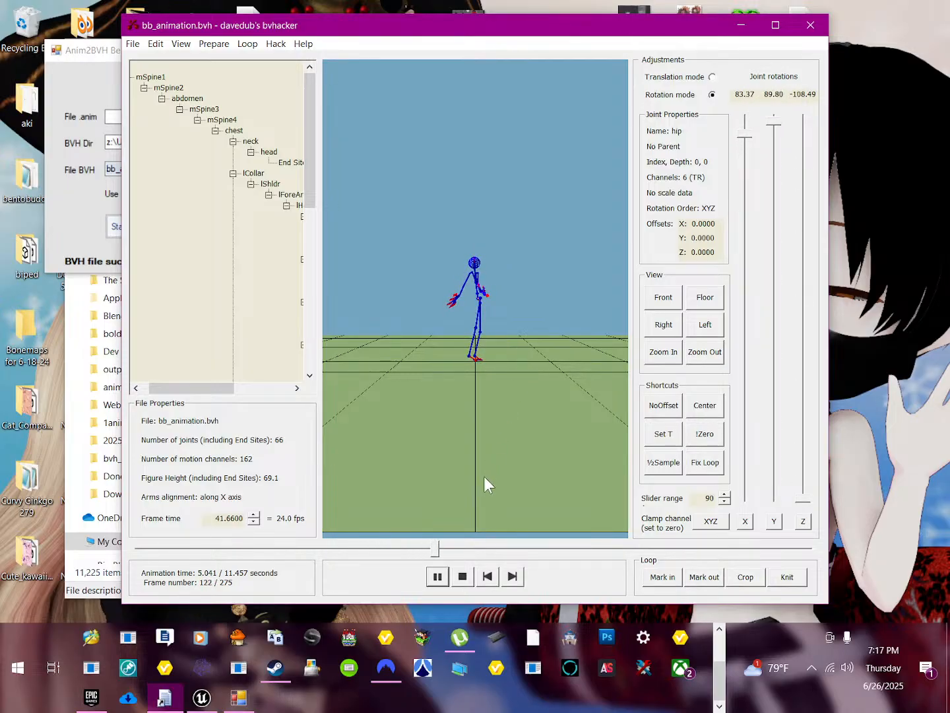
{"action": "left_click", "coordinate": [445, 574]}
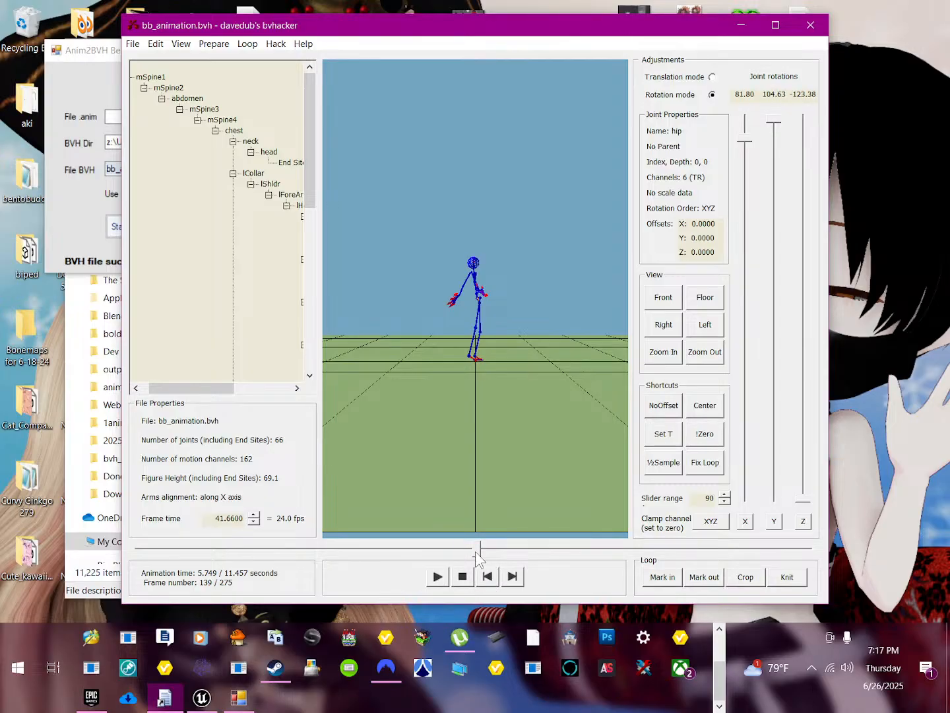
{"action": "left_click_drag", "start_coordinate": [477, 553], "coordinate": [104, 561]}
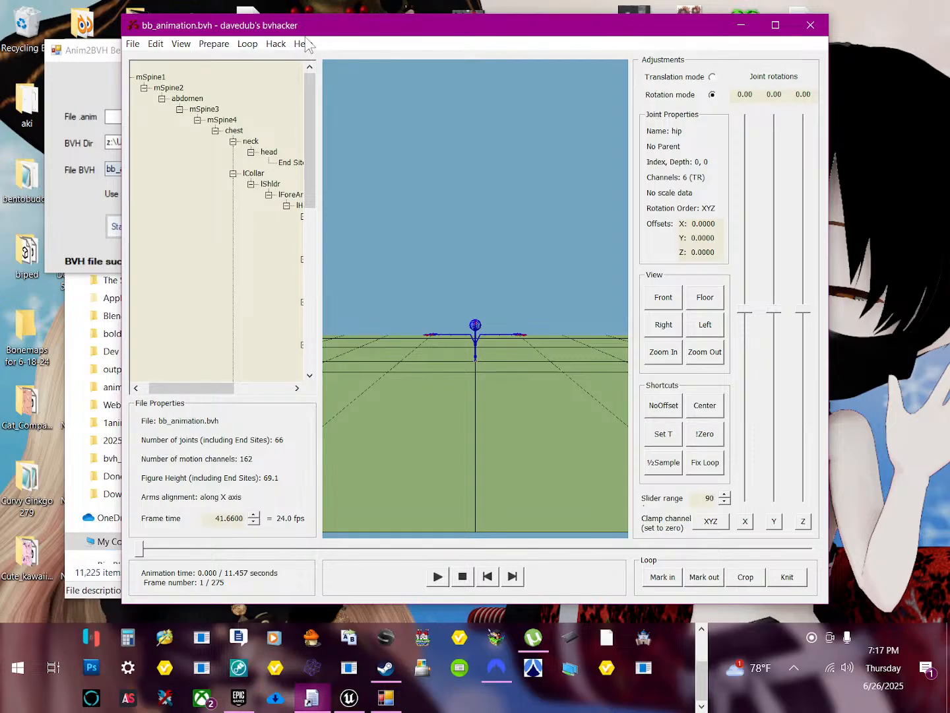
Remove the T stance from bb_animation.bvh and save the result to the Desktop as cam.bvh.
{"action": "left_click", "coordinate": [244, 46]}
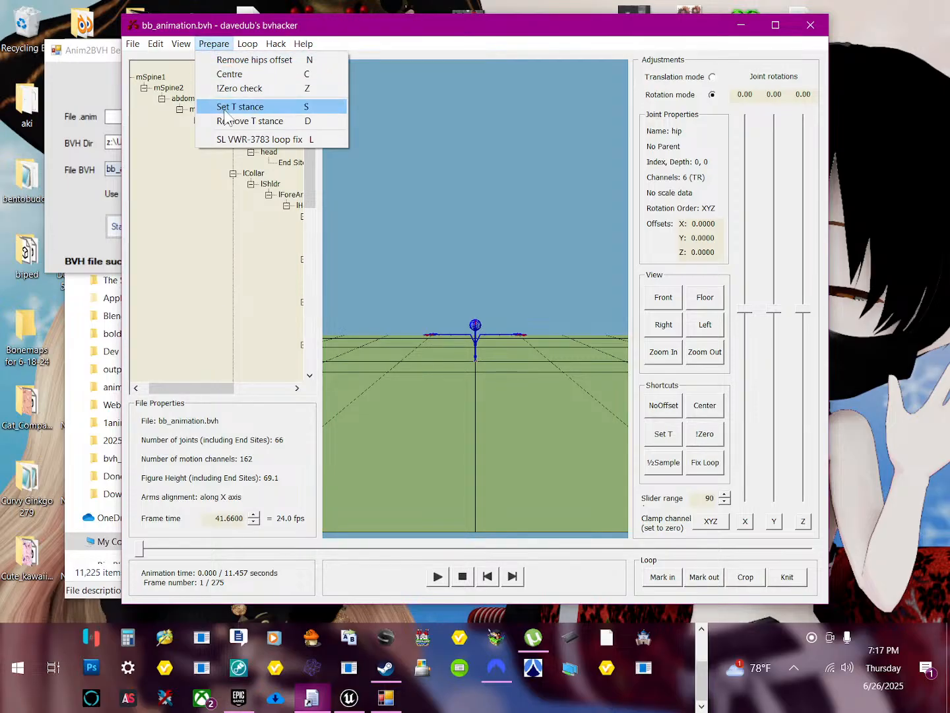
{"action": "left_click", "coordinate": [274, 122]}
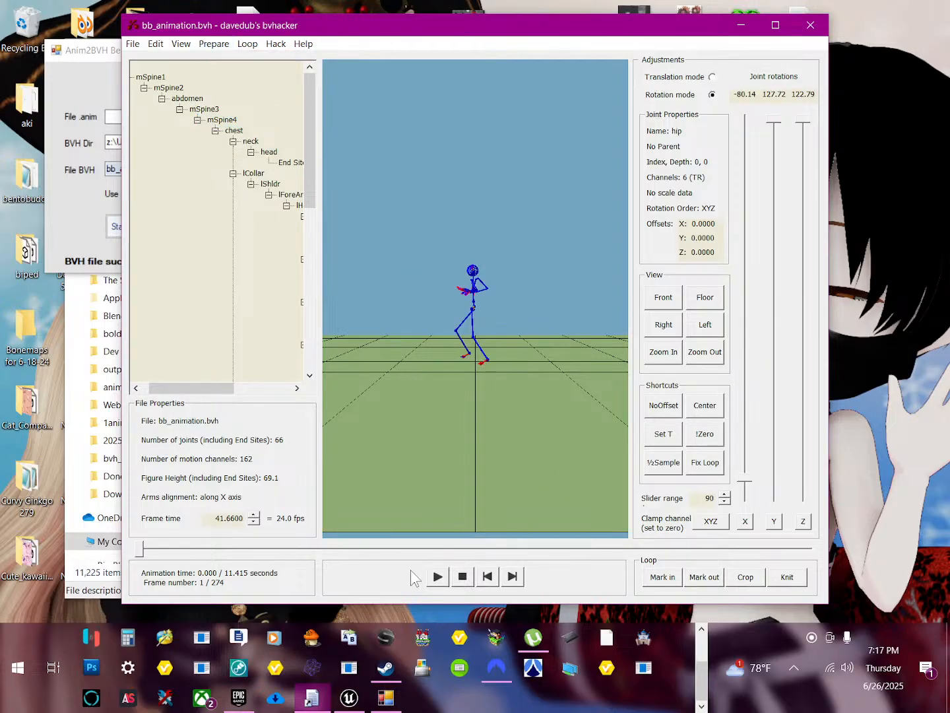
{"action": "left_click", "coordinate": [132, 44]}
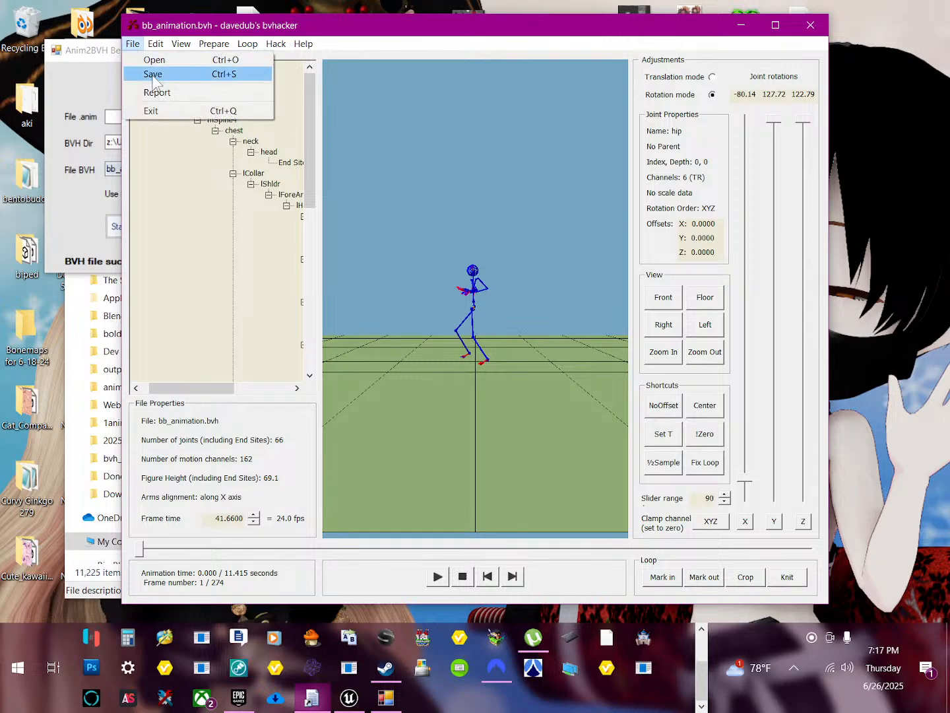
{"action": "left_click", "coordinate": [156, 74]}
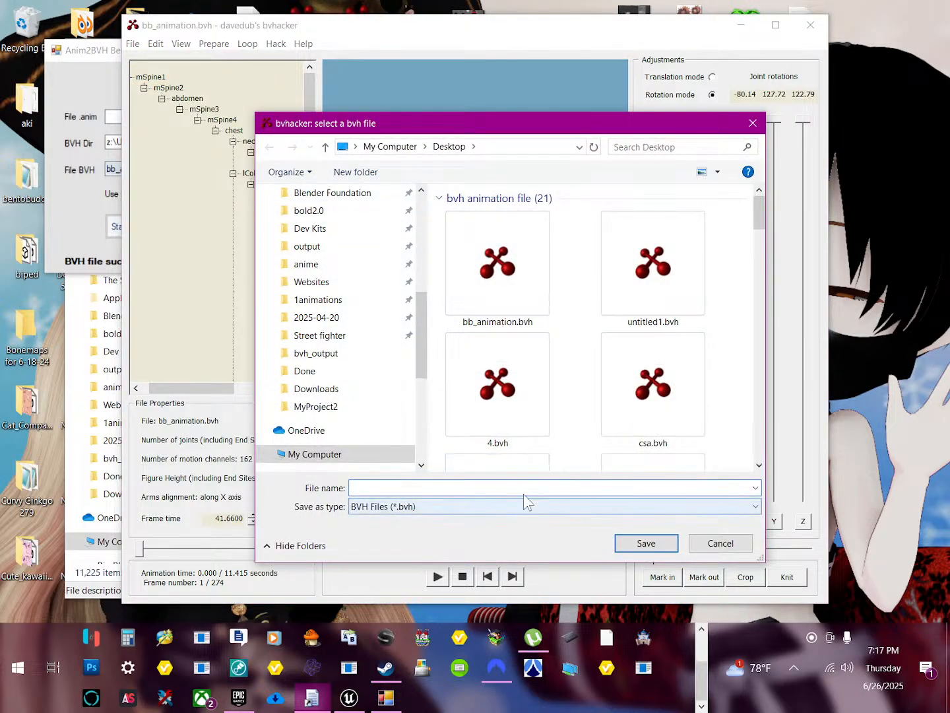
{"action": "type", "text": "cam"}
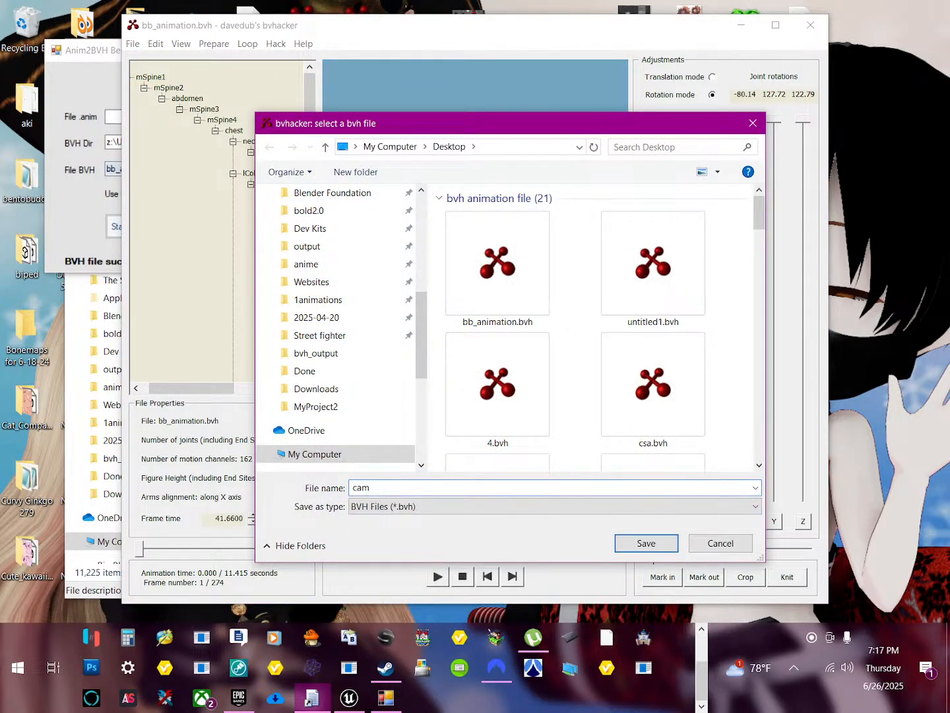
{"action": "key", "text": "Return"}
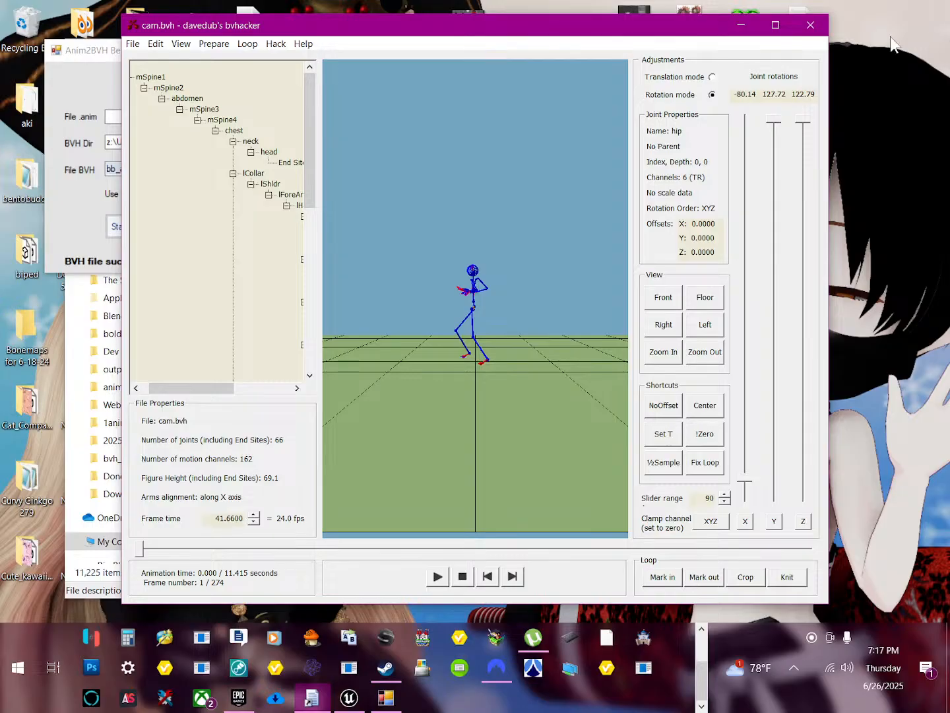
Switch to the Unreal Editor project and import cam.bvh from the desktop into the Content folder with the unchanged VRM import options.
{"action": "left_click", "coordinate": [740, 27]}
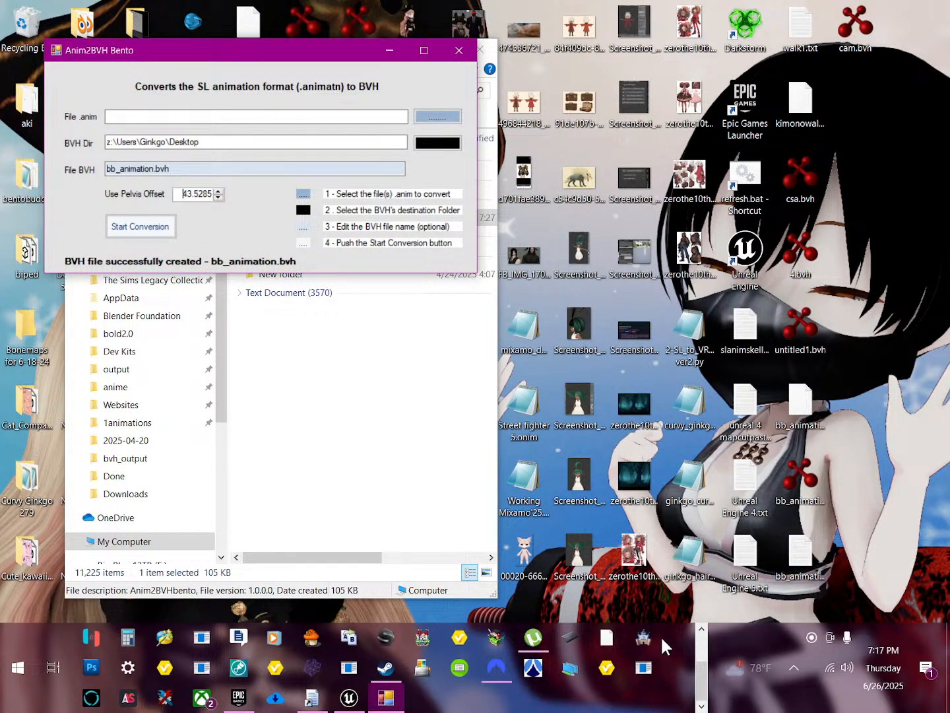
{"action": "left_click", "coordinate": [700, 645]}
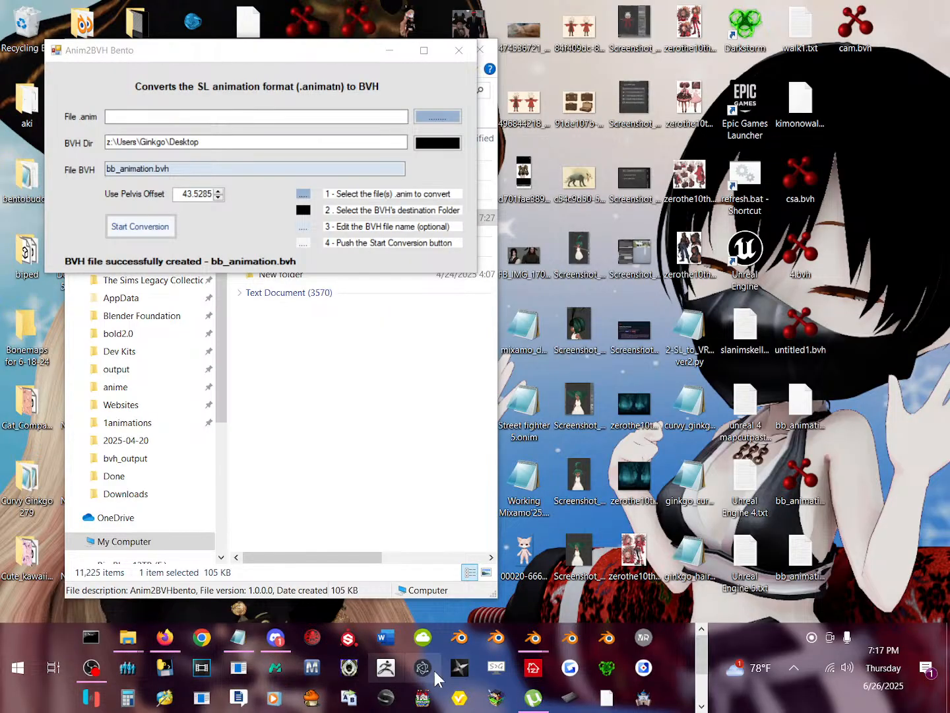
{"action": "left_click_drag", "start_coordinate": [703, 654], "coordinate": [703, 684]}
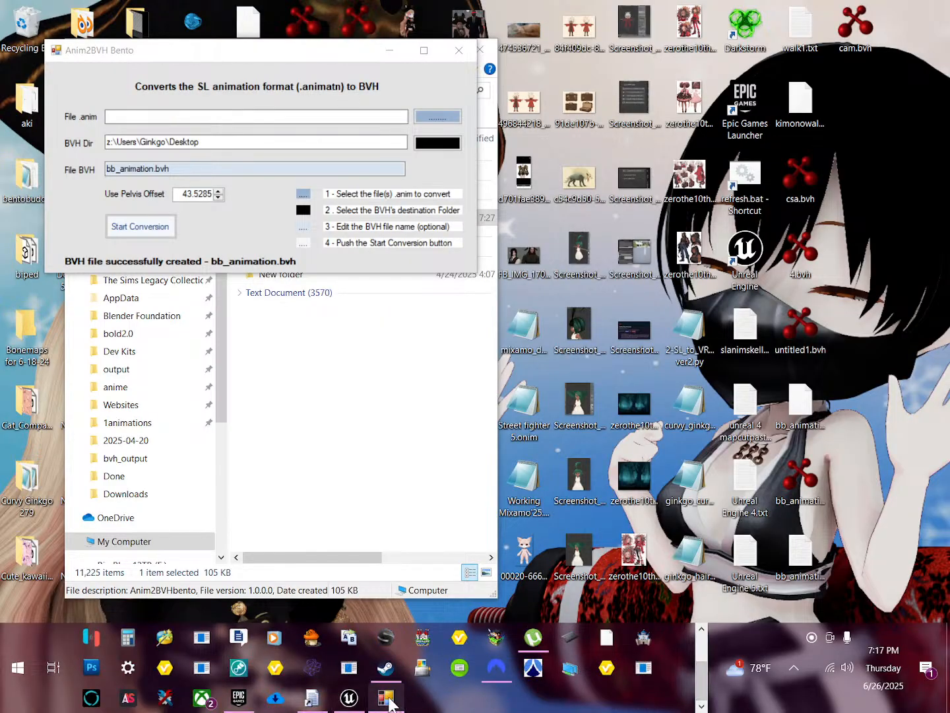
{"action": "left_click", "coordinate": [355, 701]}
{"action": "left_click_drag", "start_coordinate": [628, 14], "coordinate": [327, 74]}
{"action": "left_click_drag", "start_coordinate": [856, 27], "coordinate": [442, 508]}
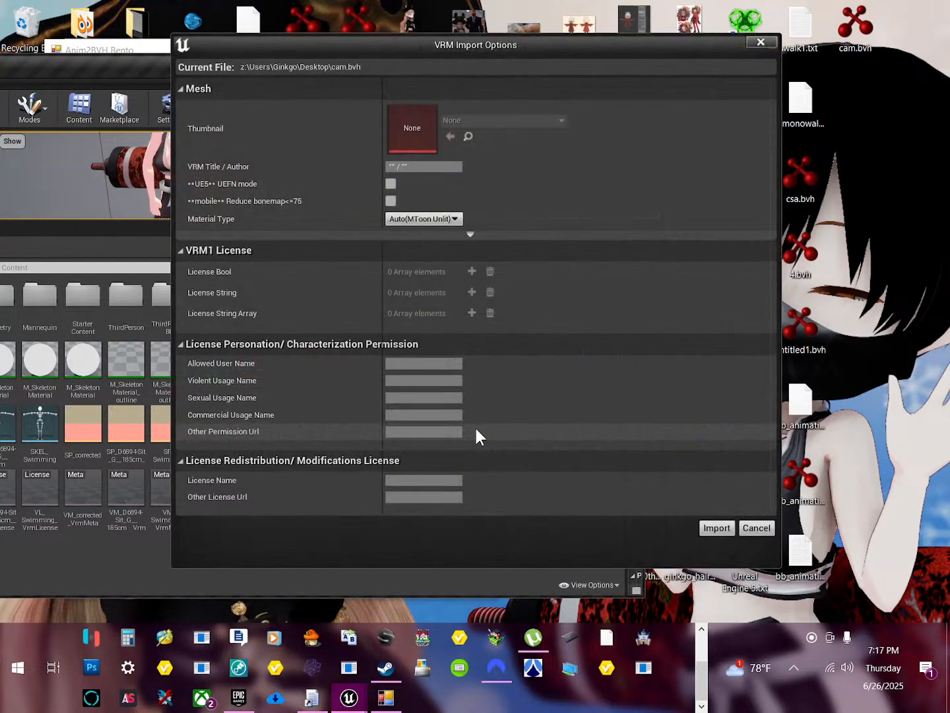
{"action": "left_click", "coordinate": [717, 527]}
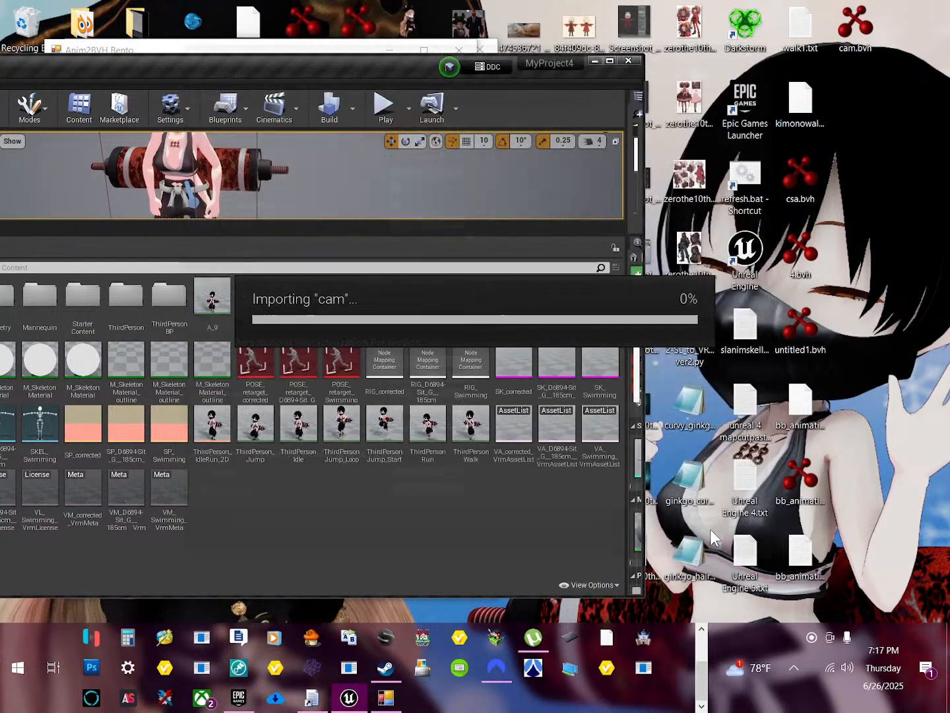
Maximize the editor, open the imported A_cam animation and preview its playback.
{"action": "left_click", "coordinate": [609, 60]}
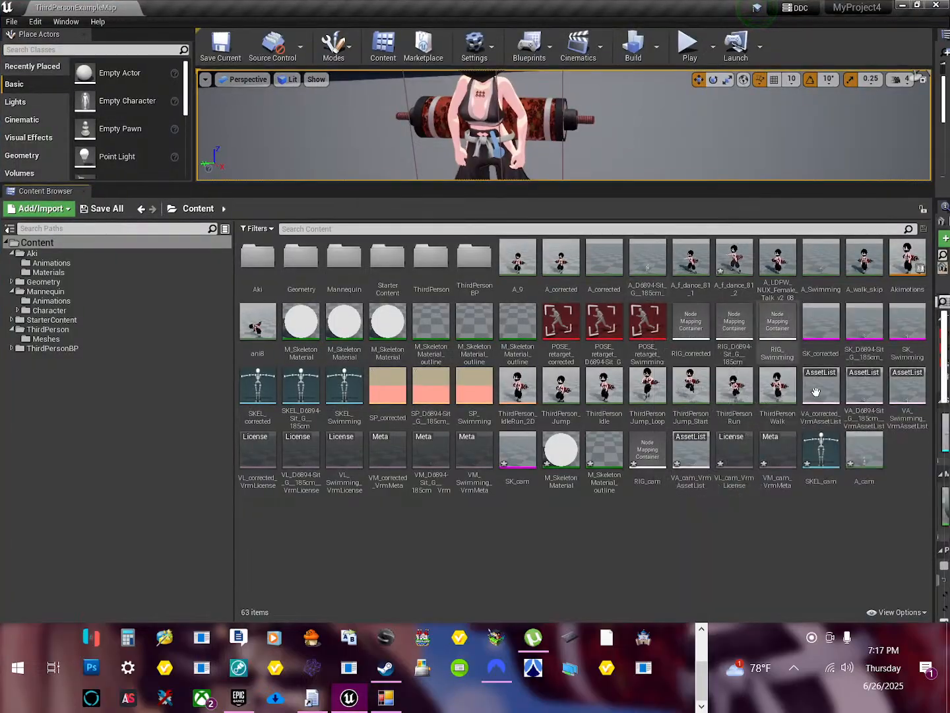
{"action": "double_click", "coordinate": [862, 454]}
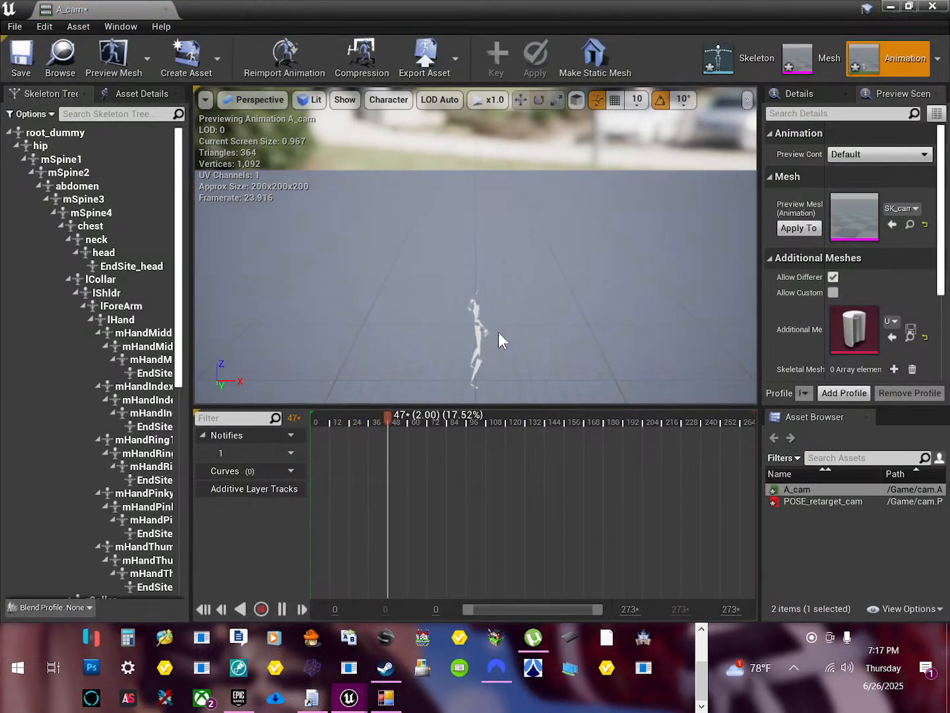
{"action": "middle_click_drag", "start_coordinate": [498, 332], "coordinate": [489, 306]}
{"action": "scroll", "coordinate": [488, 306], "scroll_direction": "up", "scroll_amount": 3}
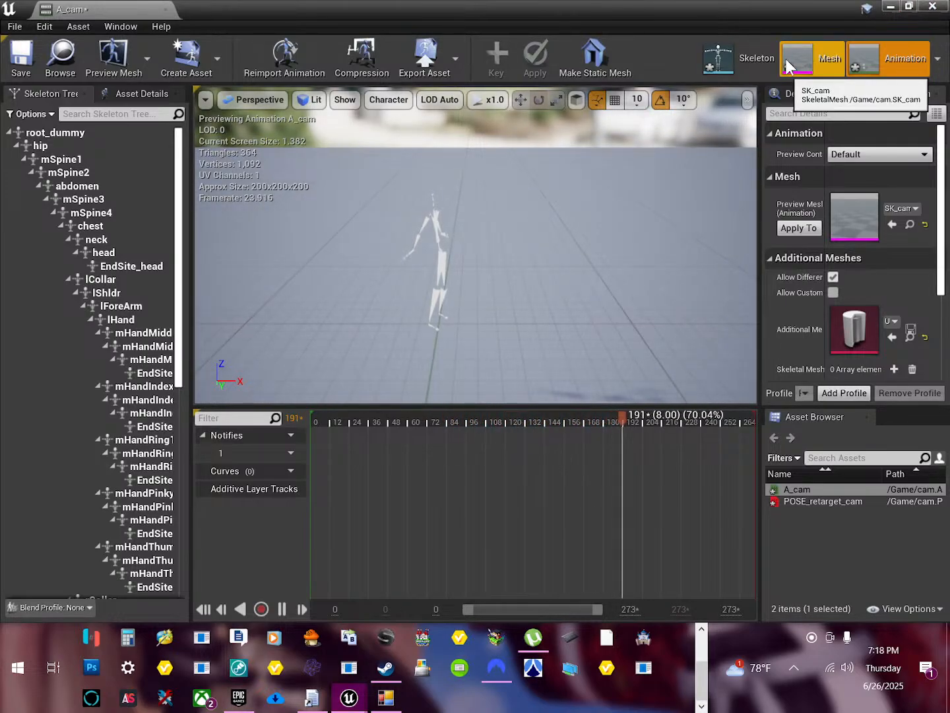
Open the SKEL_cam skeleton in the Retarget Manager and review its Humanoid rig bone mapping from root to feet.
{"action": "left_click", "coordinate": [726, 57]}
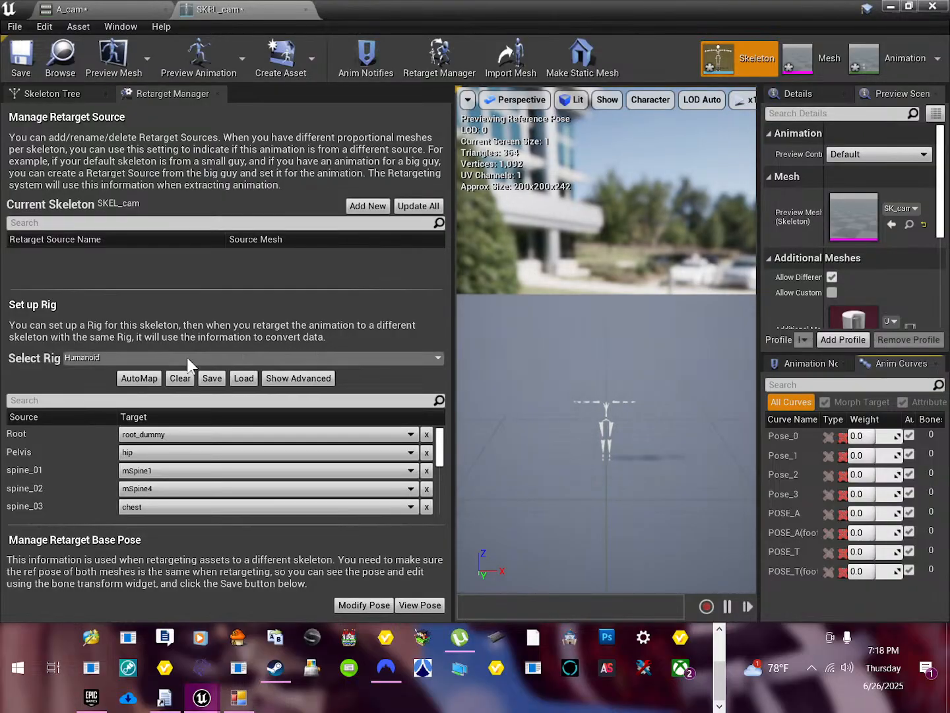
{"action": "left_click", "coordinate": [187, 357]}
{"action": "left_click", "coordinate": [161, 81]}
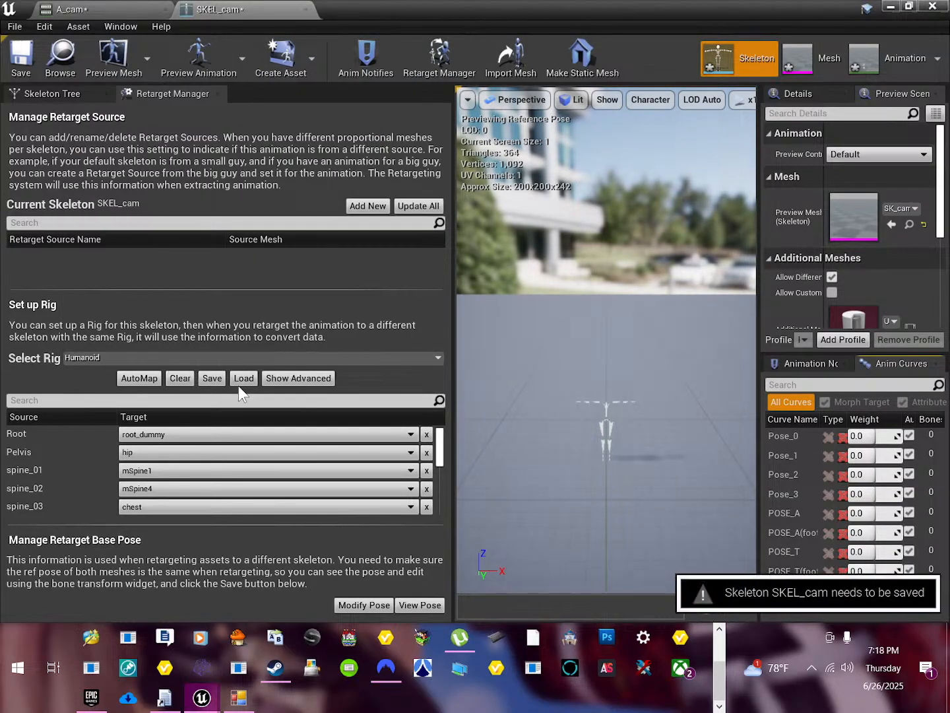
{"action": "scroll", "coordinate": [253, 473], "scroll_direction": "down", "scroll_amount": 1}
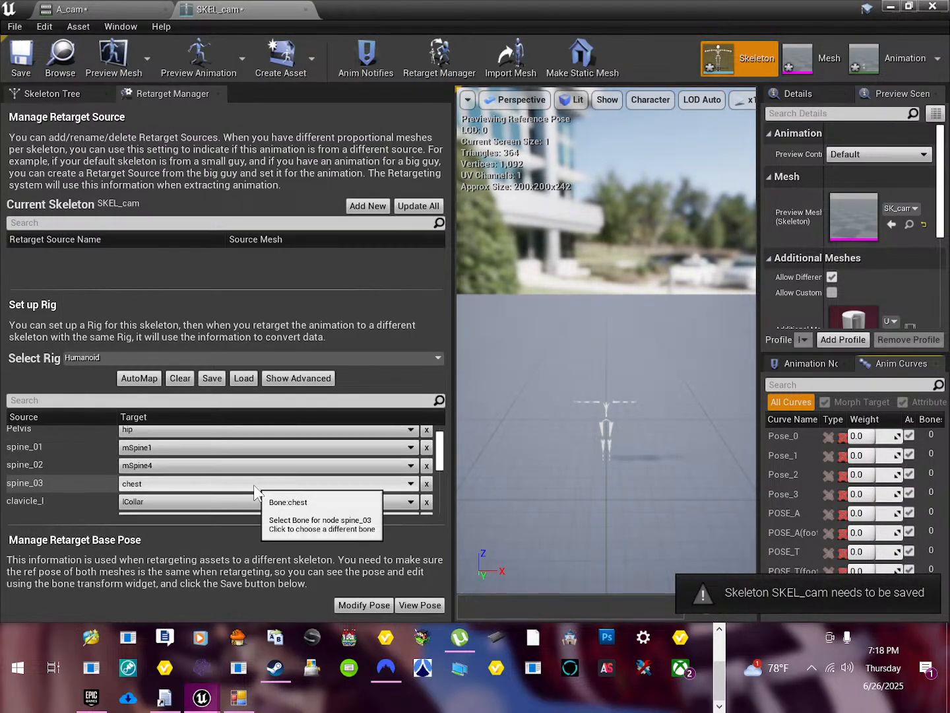
{"action": "scroll", "coordinate": [253, 489], "scroll_direction": "down", "scroll_amount": 1}
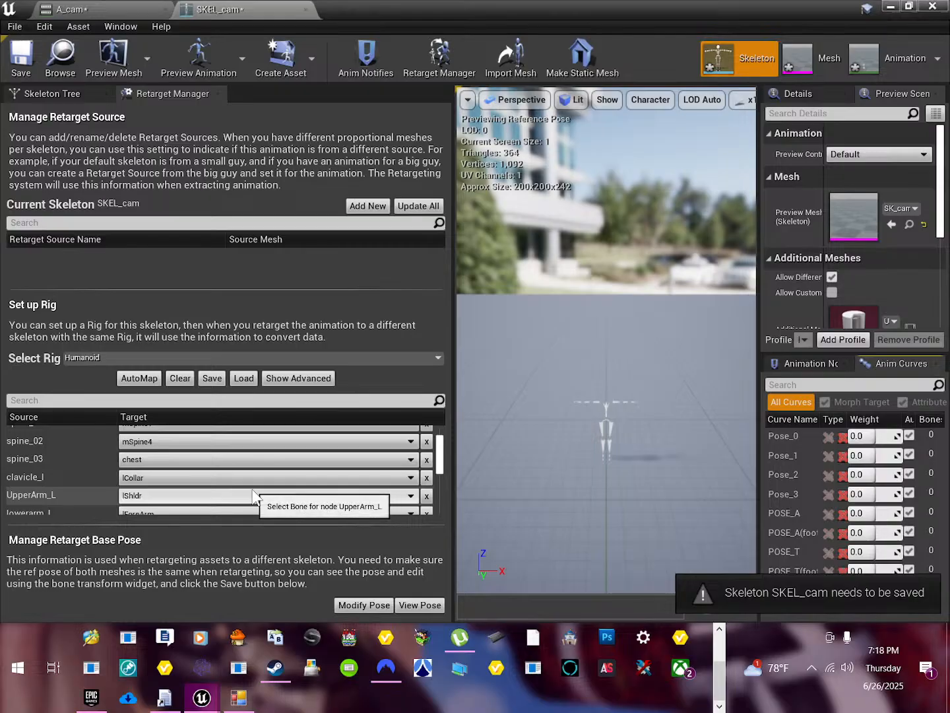
{"action": "scroll", "coordinate": [253, 491], "scroll_direction": "down", "scroll_amount": 1}
{"action": "scroll", "coordinate": [253, 490], "scroll_direction": "down", "scroll_amount": 3}
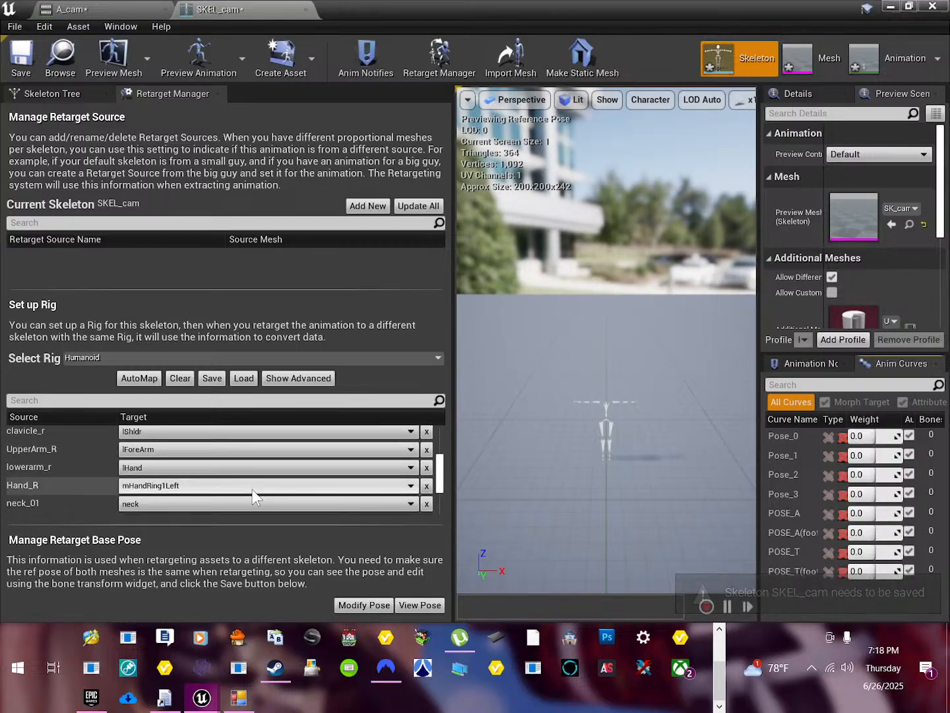
{"action": "scroll", "coordinate": [252, 489], "scroll_direction": "down", "scroll_amount": 1}
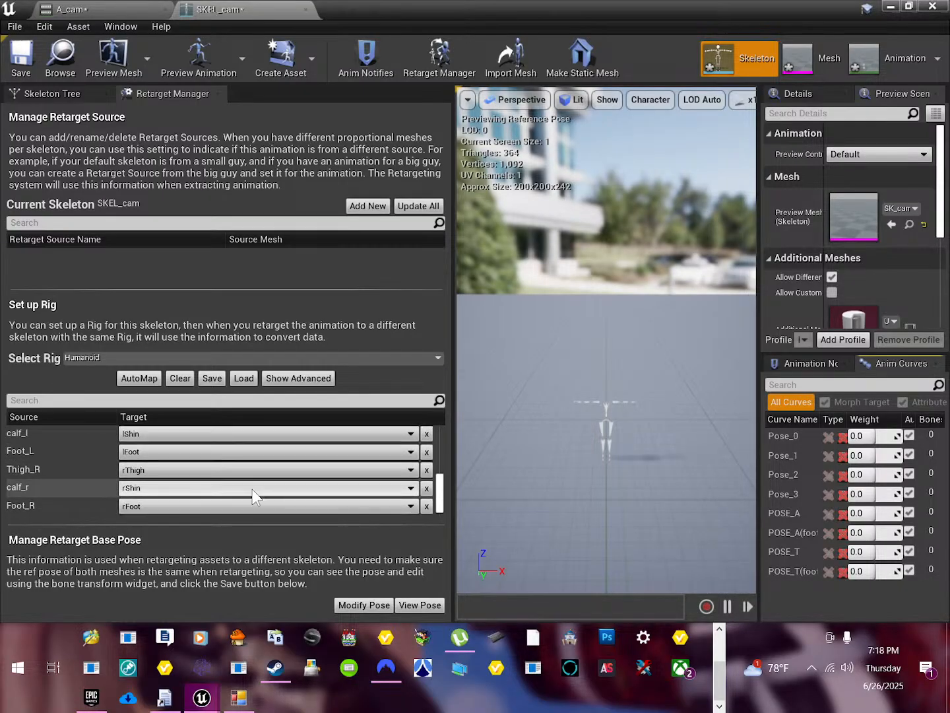
Show the retarget base pose of SKEL_cam and examine the arms and legs up close.
{"action": "left_click", "coordinate": [420, 605]}
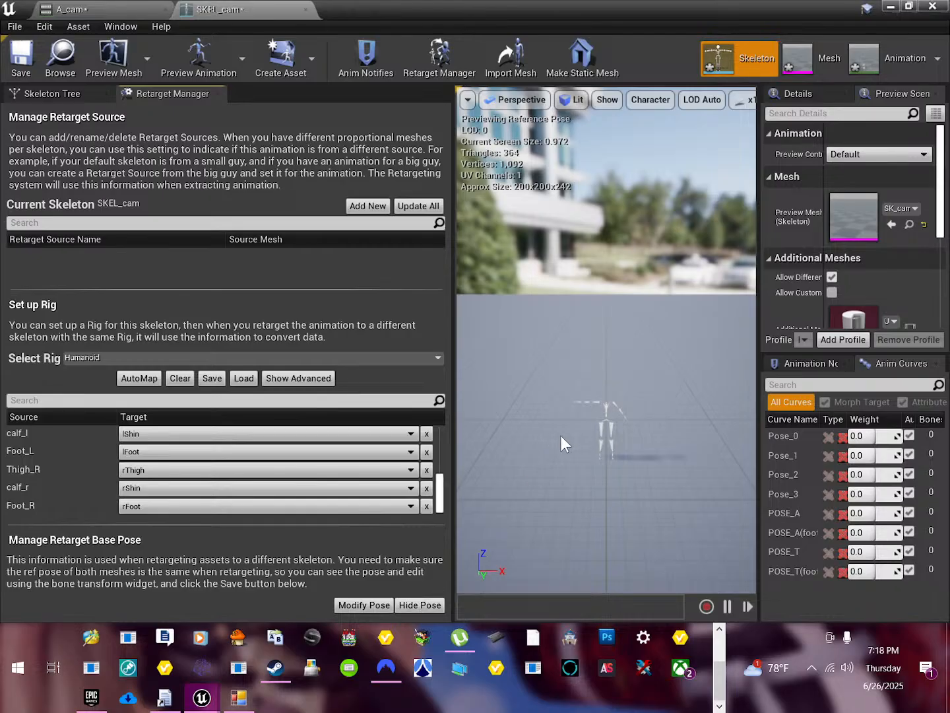
{"action": "scroll", "coordinate": [603, 442], "scroll_direction": "up", "scroll_amount": 4}
{"action": "scroll", "coordinate": [611, 465], "scroll_direction": "down", "scroll_amount": 2}
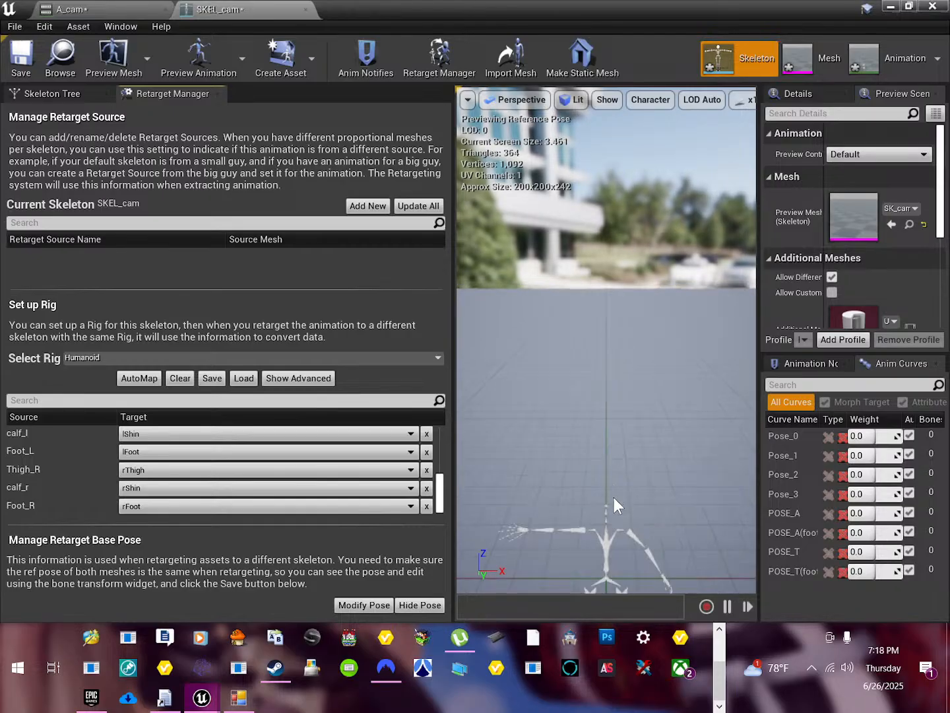
{"action": "mouse_move", "coordinate": [614, 498]}
{"action": "middle_mouse_down"}
{"action": "mouse_move", "coordinate": [616, 462]}
{"action": "mouse_move", "coordinate": [613, 495]}
{"action": "middle_mouse_up"}
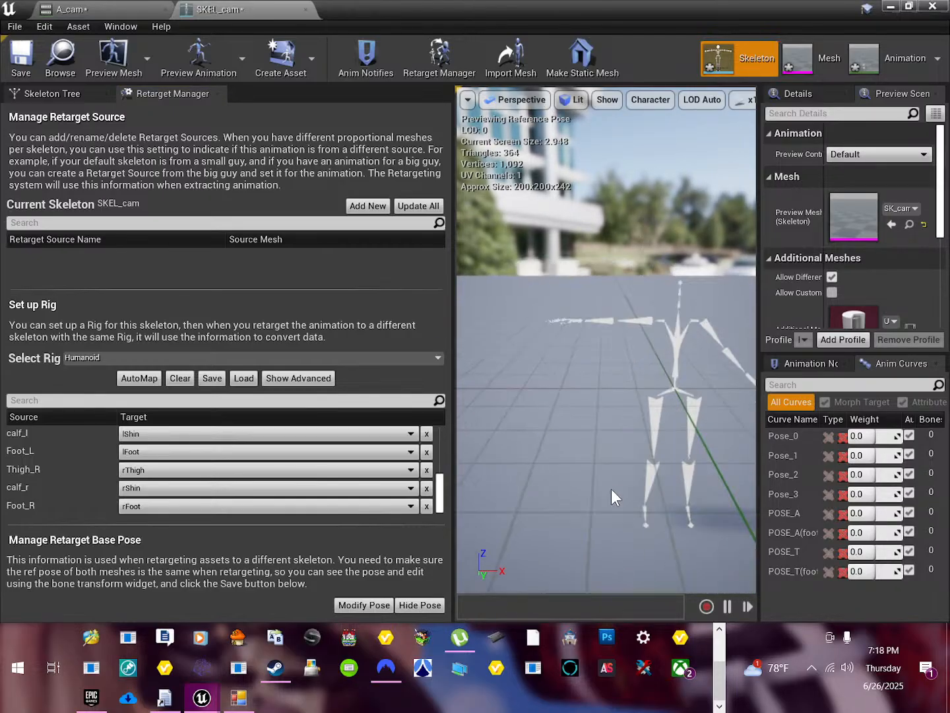
{"action": "scroll", "coordinate": [630, 414], "scroll_direction": "up", "scroll_amount": 4}
{"action": "scroll", "coordinate": [634, 413], "scroll_direction": "down", "scroll_amount": 2}
Try to select the horizontal upper arm bone of the displayed base pose in the viewport.
{"action": "left_click", "coordinate": [375, 606]}
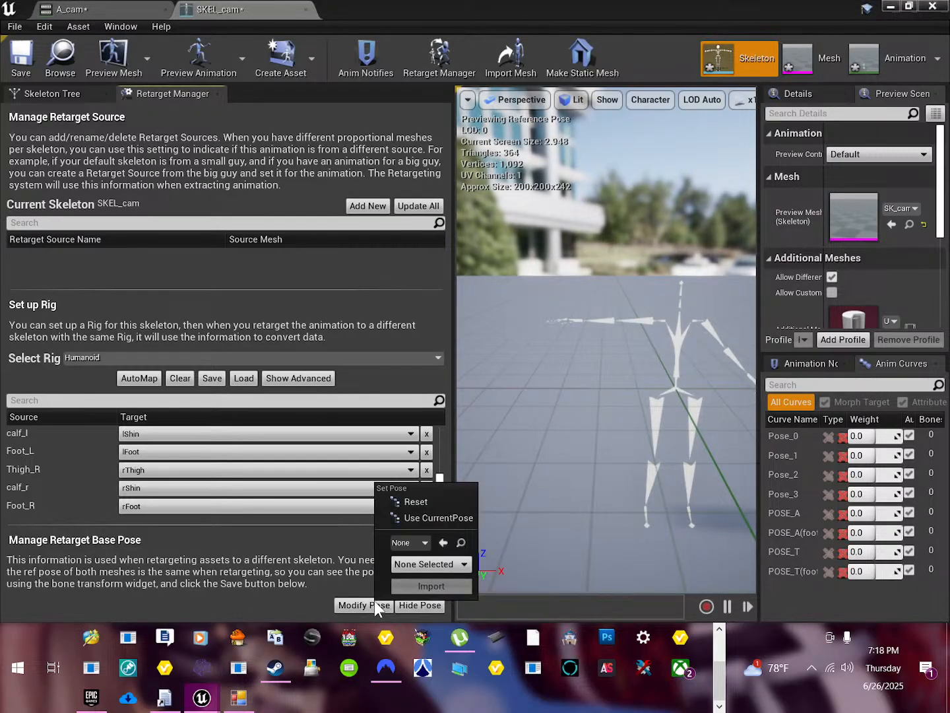
{"action": "left_click", "coordinate": [659, 320]}
{"action": "right_click_drag", "start_coordinate": [643, 319], "coordinate": [646, 319]}
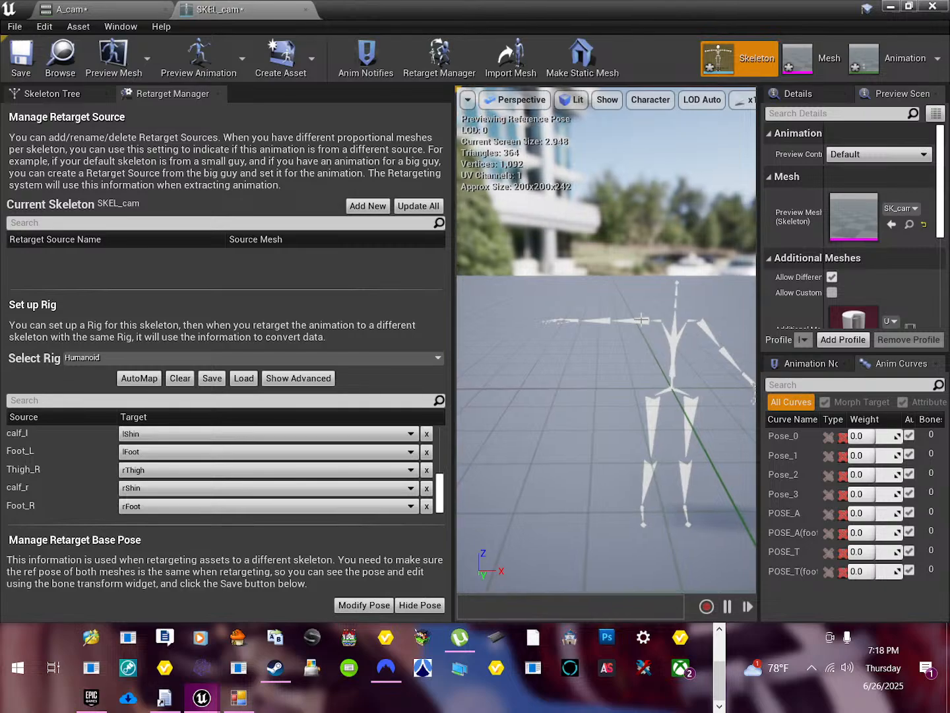
{"action": "scroll", "coordinate": [633, 100], "scroll_direction": "down", "scroll_amount": 5}
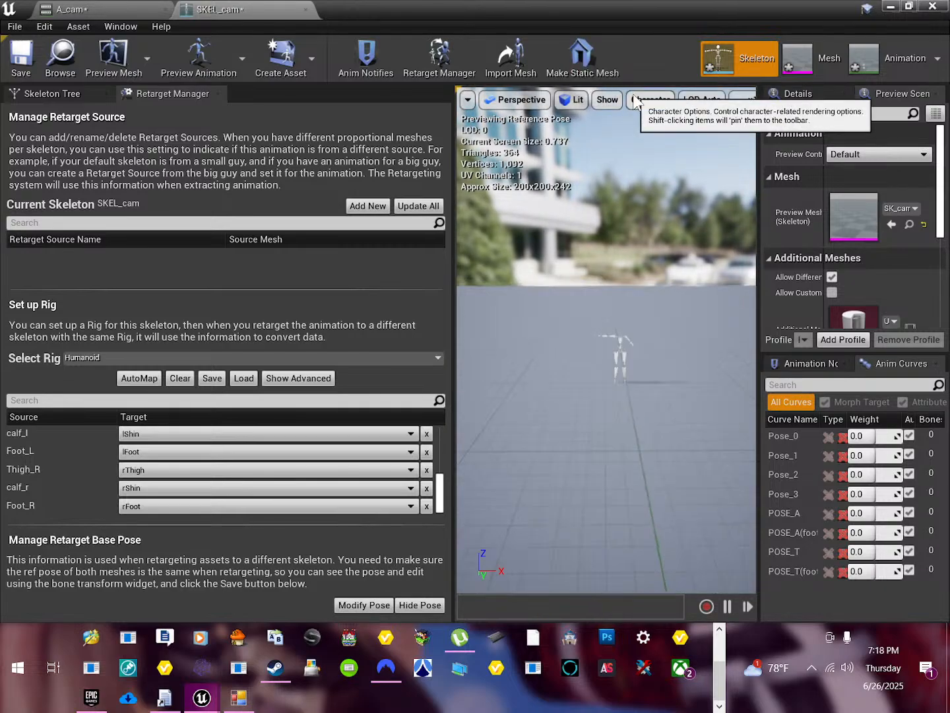
{"action": "scroll", "coordinate": [625, 305], "scroll_direction": "up", "scroll_amount": 8}
{"action": "scroll", "coordinate": [634, 349], "scroll_direction": "down", "scroll_amount": 3}
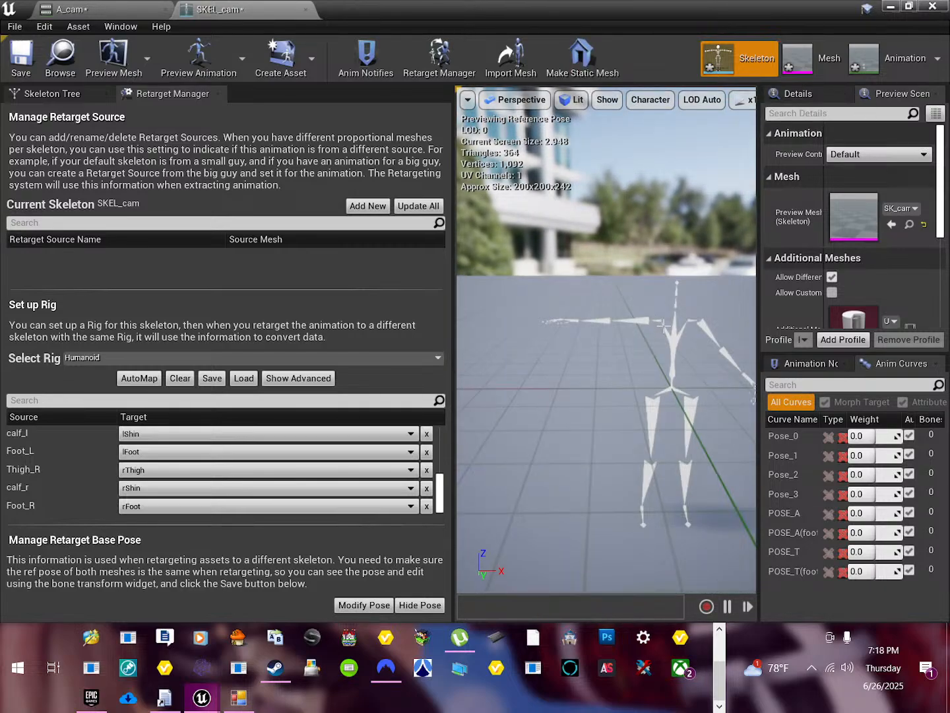
{"action": "right_click_drag", "start_coordinate": [631, 322], "coordinate": [633, 323]}
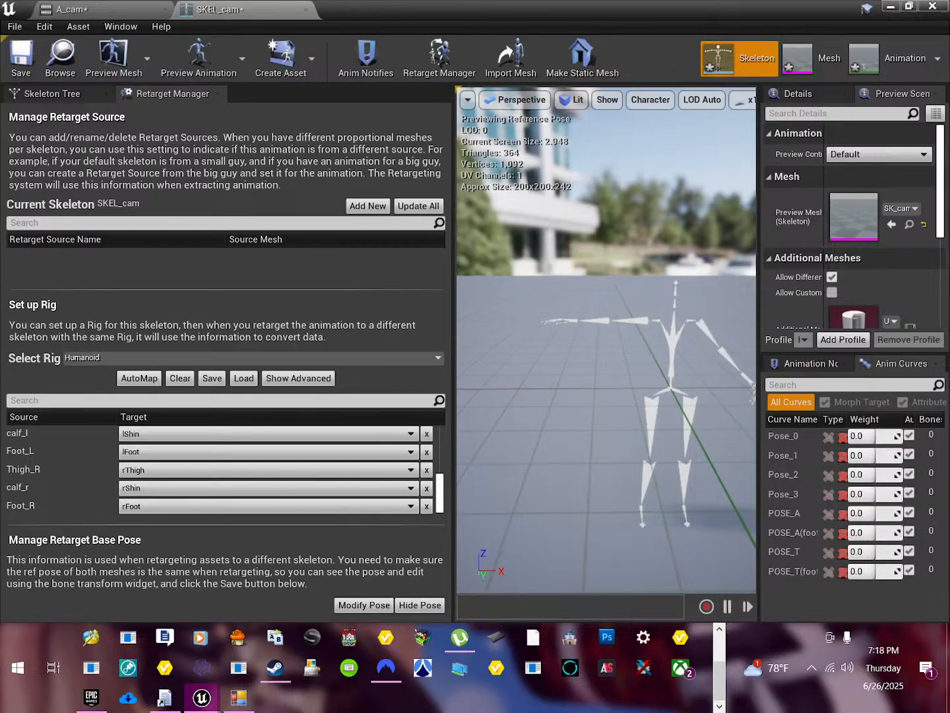
Compare against the skeleton's reference pose and reset the SKEL_cam retarget base pose.
{"action": "left_click", "coordinate": [420, 605]}
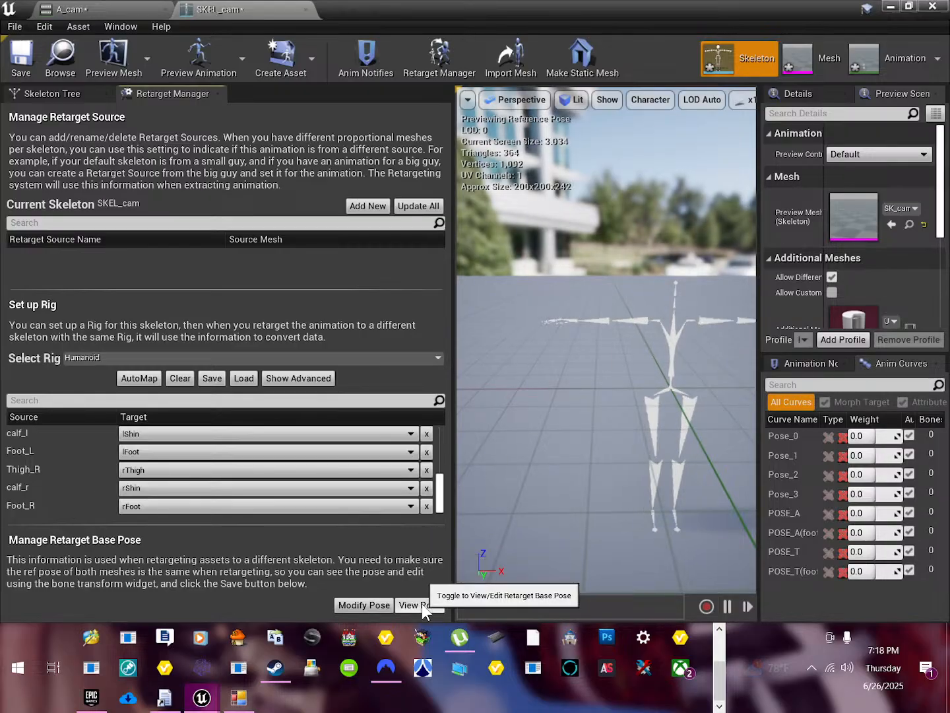
{"action": "left_click_drag", "start_coordinate": [639, 323], "coordinate": [641, 321]}
{"action": "left_click", "coordinate": [368, 608]}
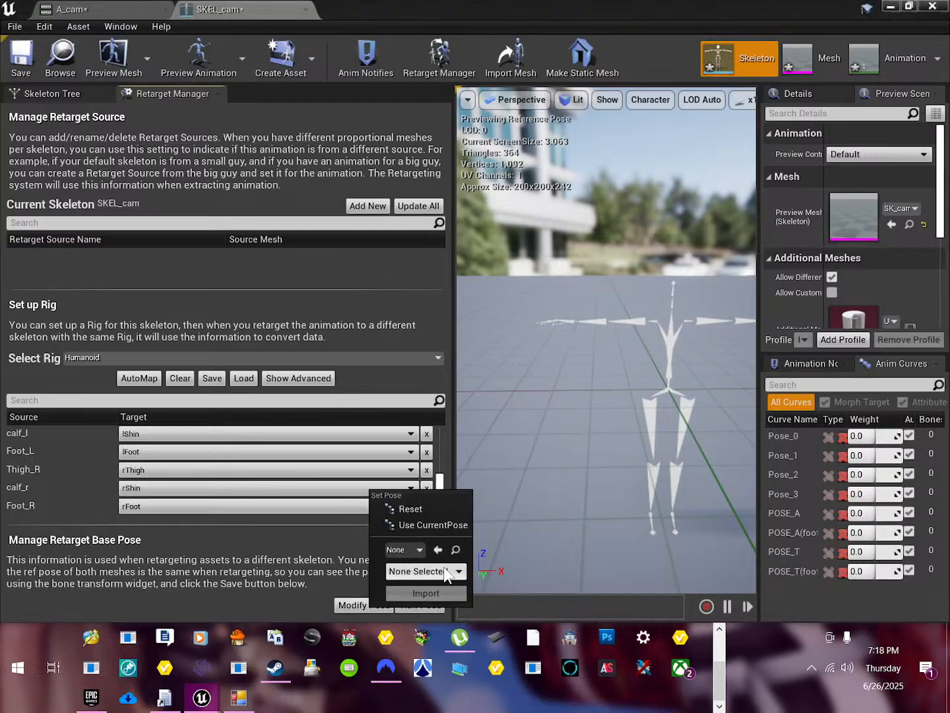
{"action": "left_click", "coordinate": [401, 508]}
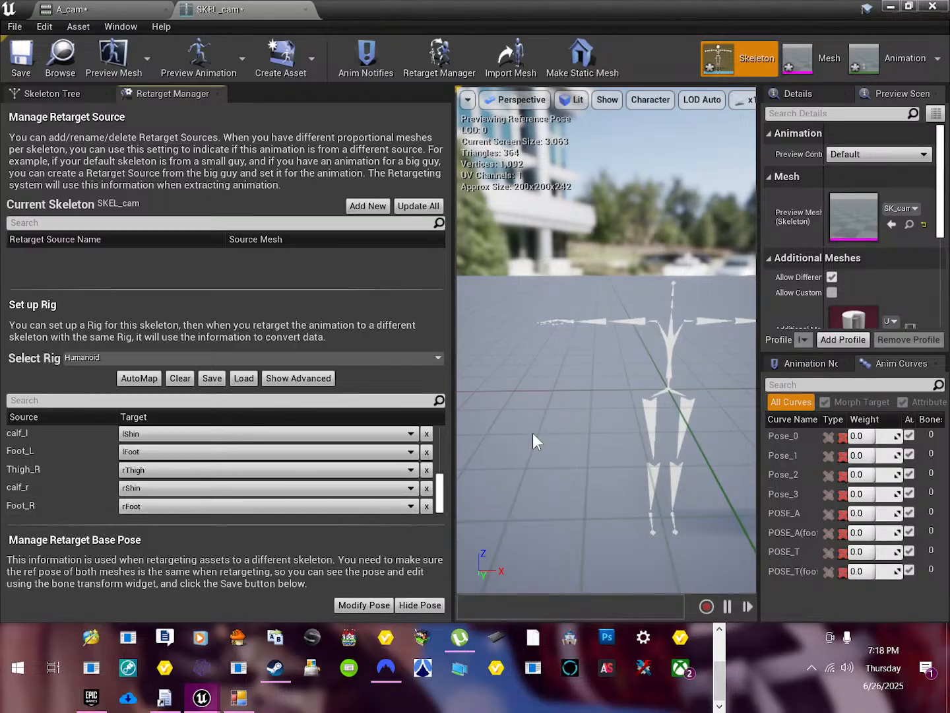
Frame the whole skeleton to examine the reset base pose, and check the viewport's show options.
{"action": "left_click_drag", "start_coordinate": [629, 315], "coordinate": [649, 322]}
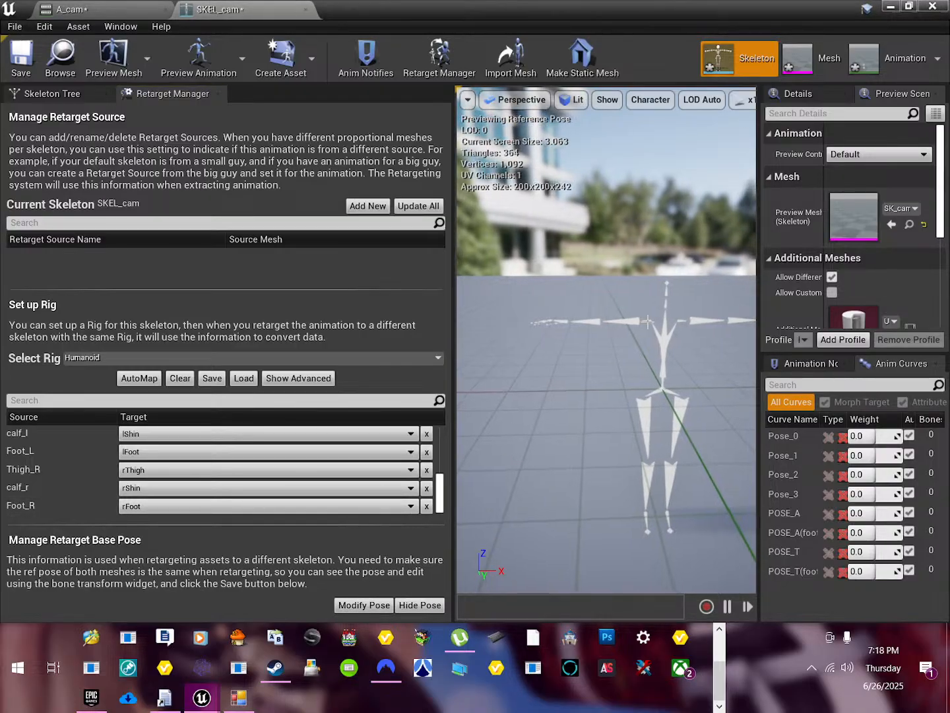
{"action": "left_click_drag", "start_coordinate": [667, 371], "coordinate": [638, 370]}
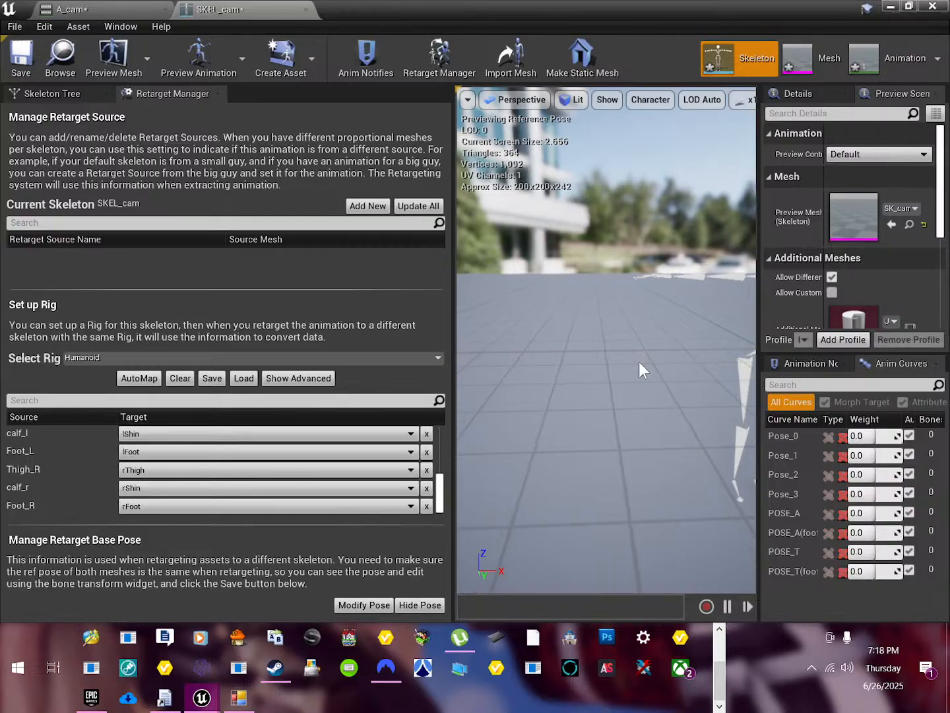
{"action": "middle_click_drag", "start_coordinate": [657, 381], "coordinate": [639, 380]}
{"action": "key", "text": "f"}
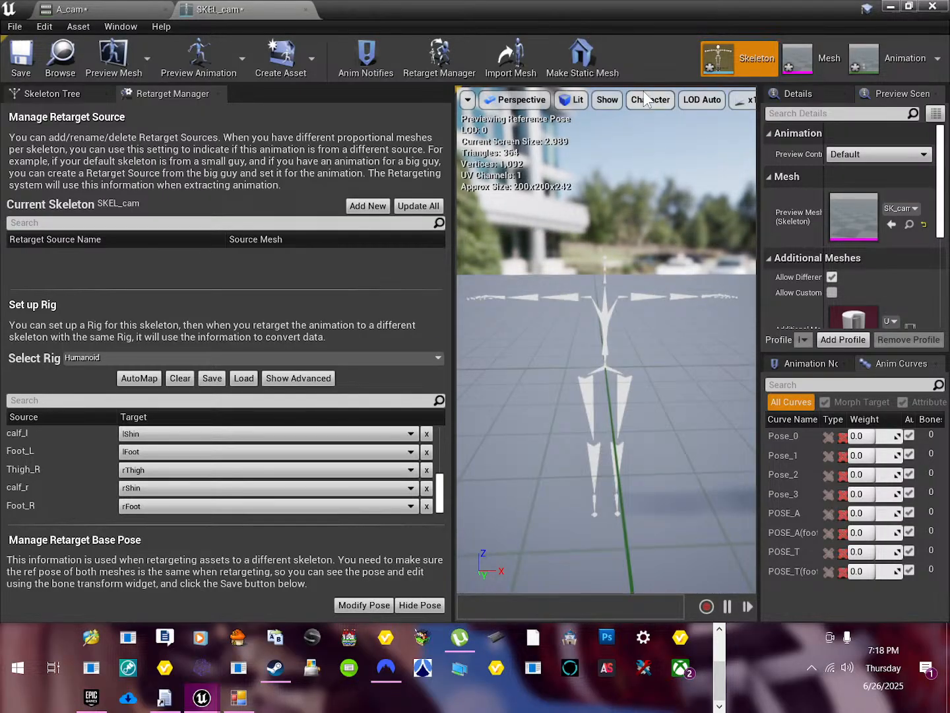
{"action": "left_click", "coordinate": [605, 104]}
{"action": "left_click", "coordinate": [604, 104]}
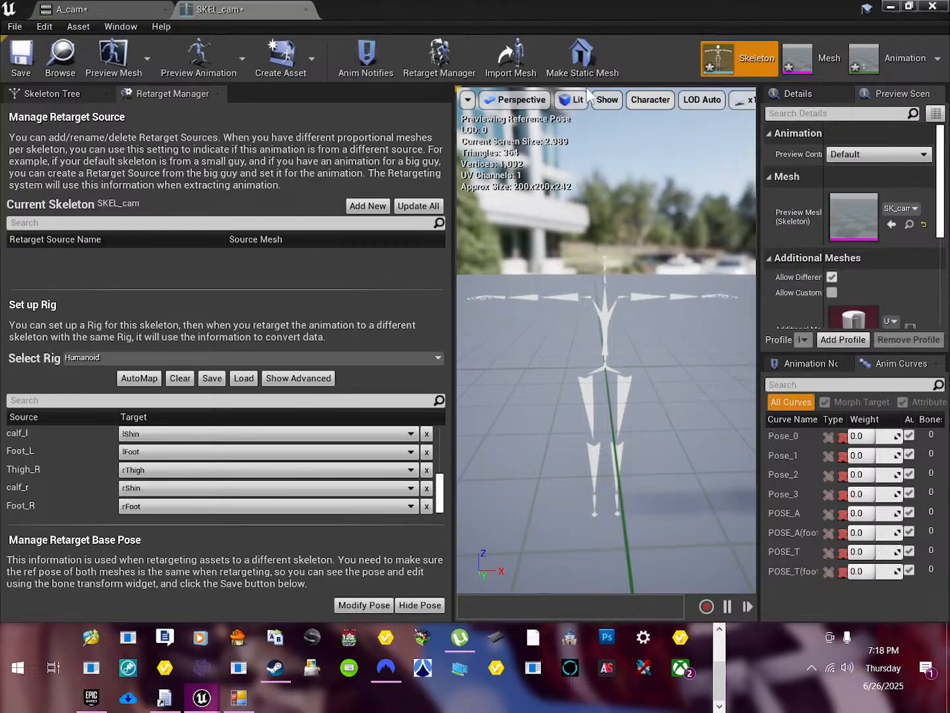
Widen the preview viewport until its transform tools show, frame the skeleton and save SKEL_cam.
{"action": "left_click", "coordinate": [701, 100]}
{"action": "scroll", "coordinate": [700, 109], "scroll_direction": "down", "scroll_amount": 5}
{"action": "left_click", "coordinate": [757, 189]}
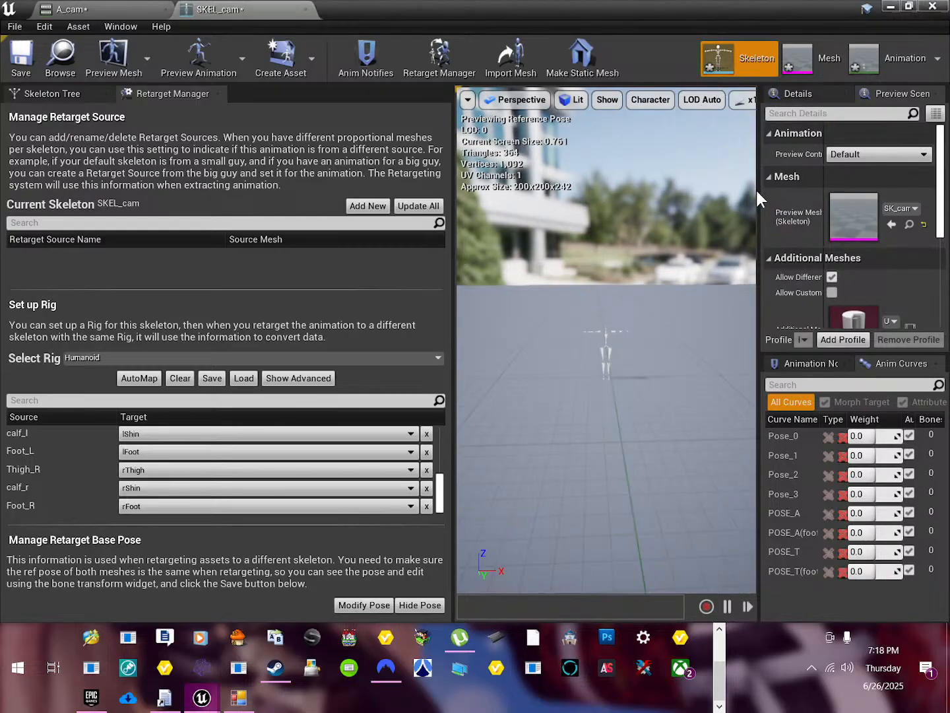
{"action": "left_click_drag", "start_coordinate": [756, 187], "coordinate": [904, 188]}
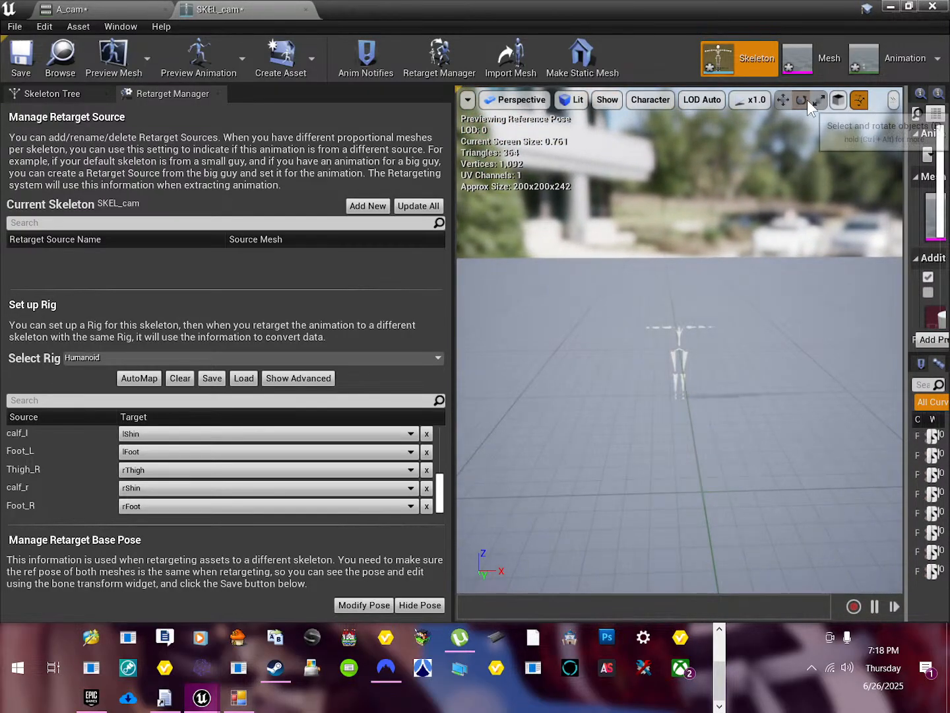
{"action": "scroll", "coordinate": [720, 369], "scroll_direction": "up", "scroll_amount": 8}
{"action": "scroll", "coordinate": [709, 365], "scroll_direction": "down", "scroll_amount": 3}
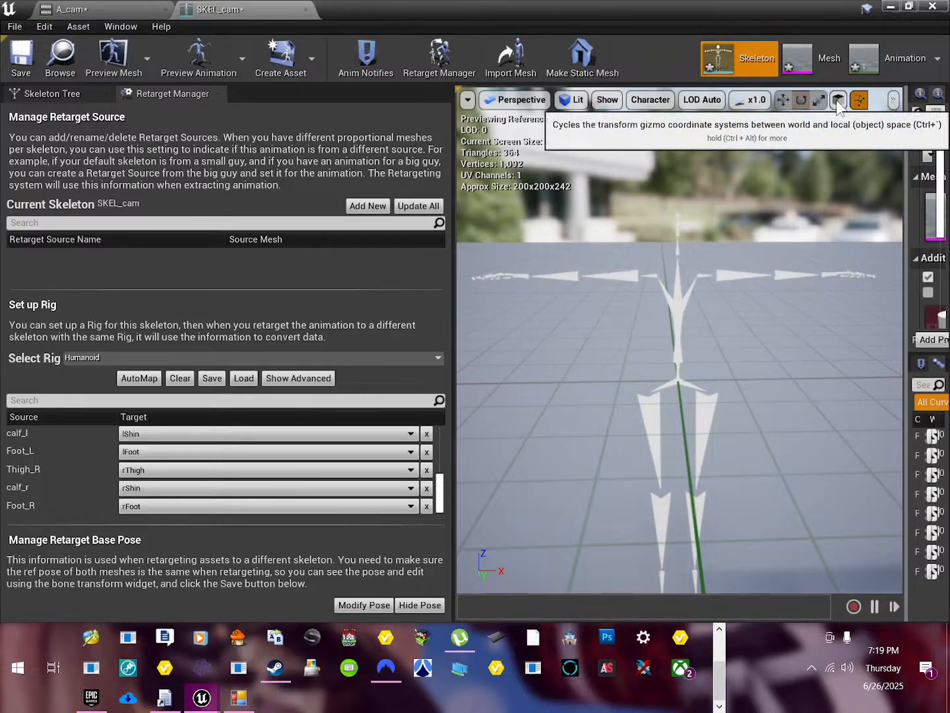
{"action": "left_click", "coordinate": [26, 63]}
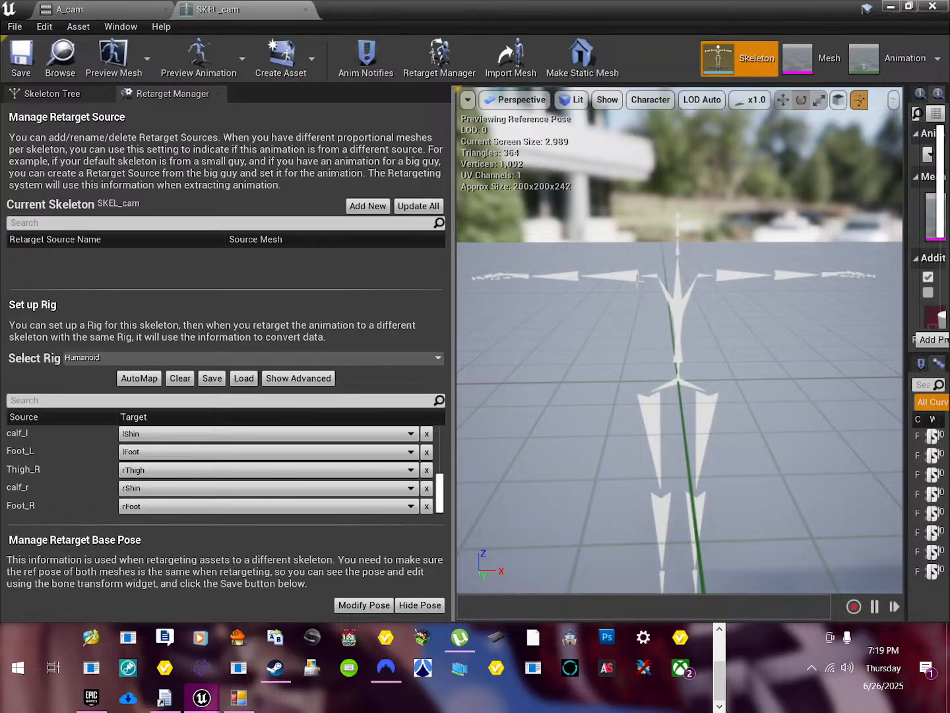
Check the viewport's character bone drawing options and turn on the display of sockets.
{"action": "left_click", "coordinate": [641, 104]}
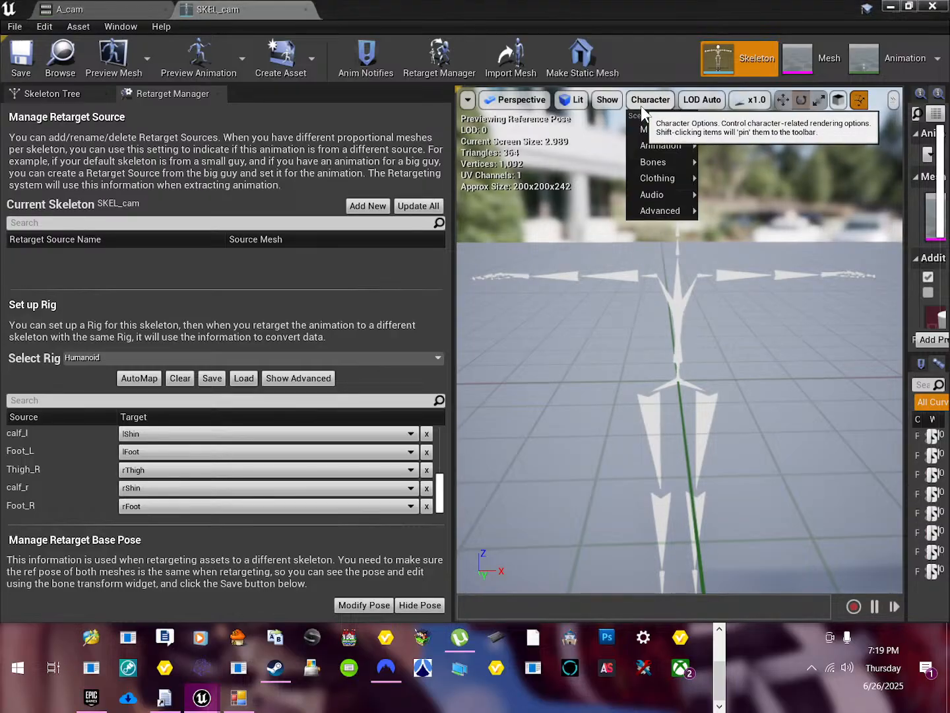
{"action": "mouse_move", "coordinate": [663, 170]}
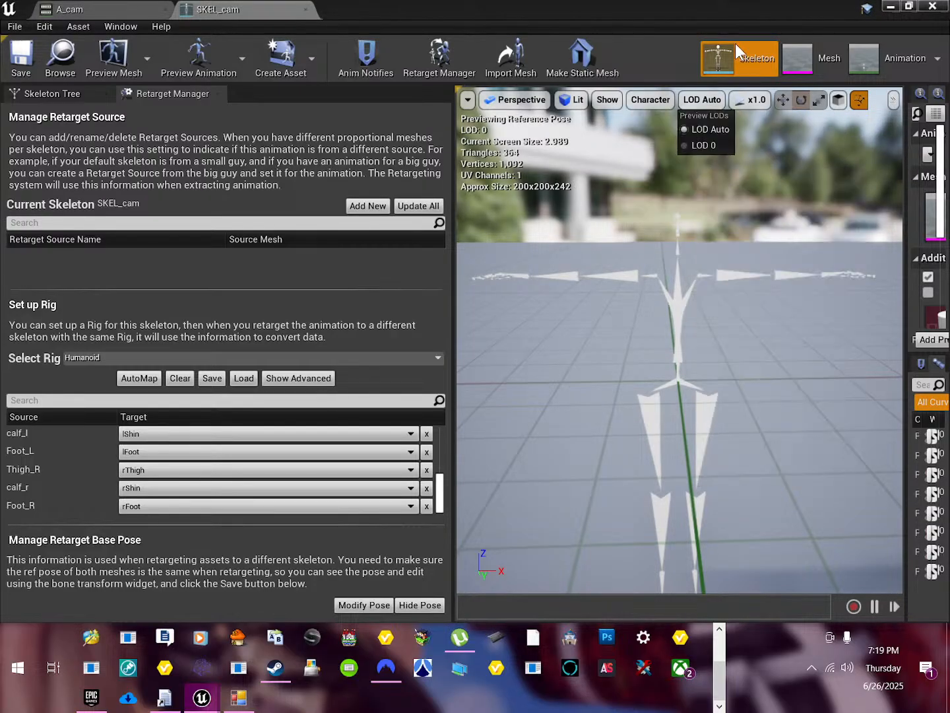
{"action": "left_click", "coordinate": [740, 53]}
{"action": "left_click", "coordinate": [646, 101]}
{"action": "mouse_move", "coordinate": [644, 165]}
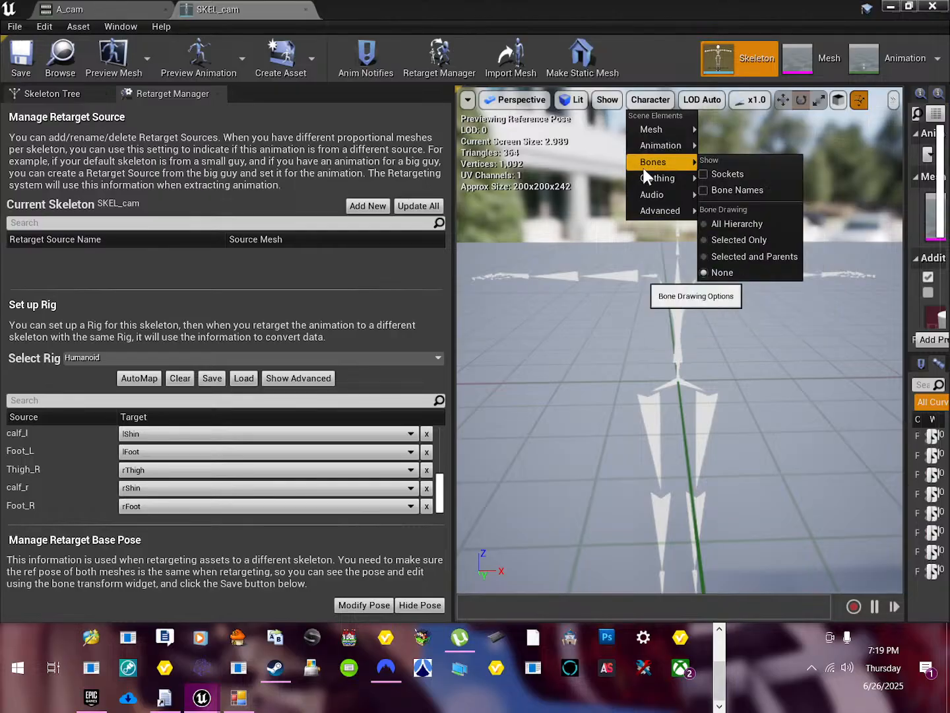
{"action": "left_click", "coordinate": [740, 174]}
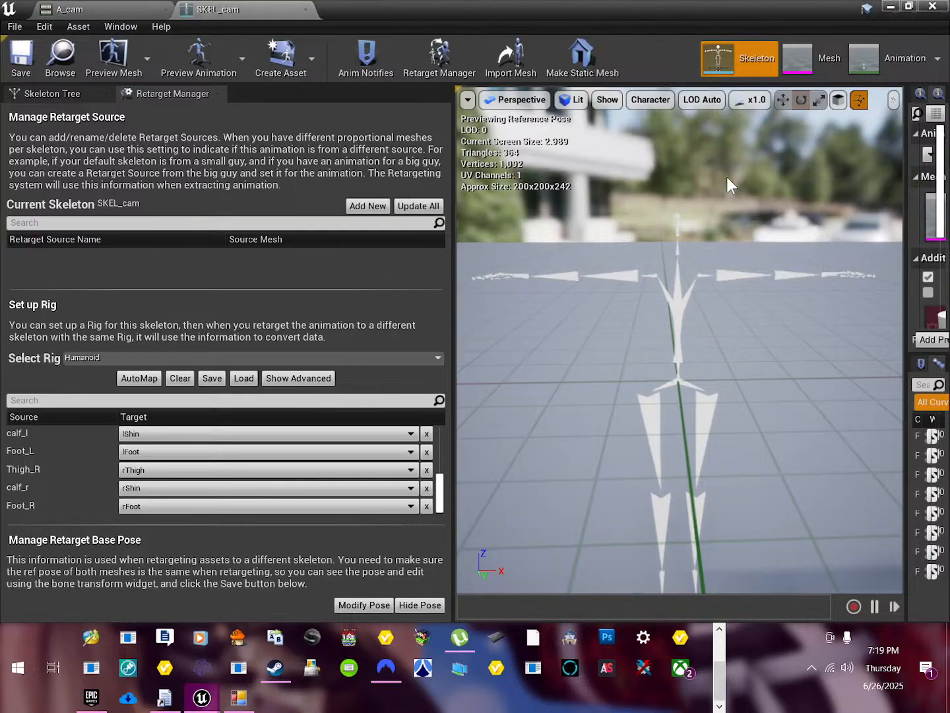
Hide the retarget base pose and try to select the upper arm bone in the viewport.
{"action": "left_click", "coordinate": [651, 275]}
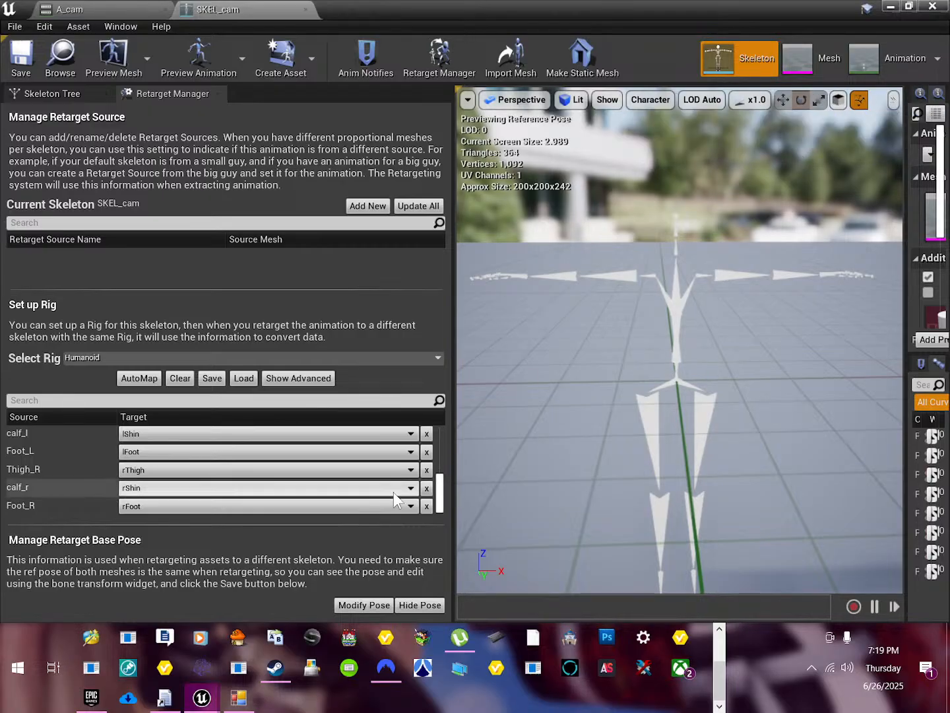
{"action": "left_click", "coordinate": [414, 607]}
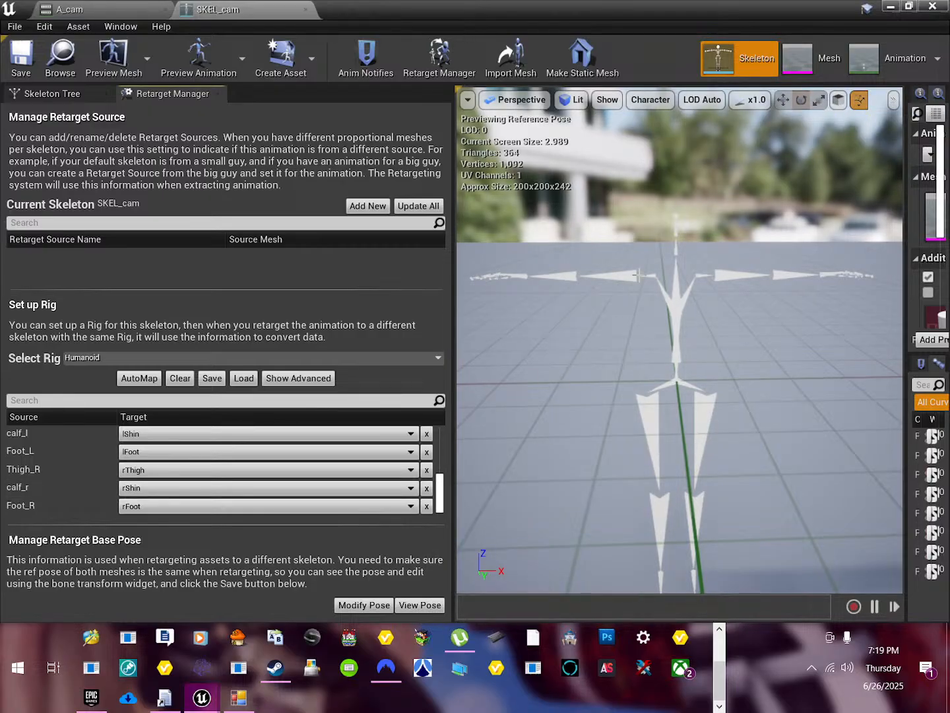
{"action": "left_click_drag", "start_coordinate": [639, 276], "coordinate": [638, 279]}
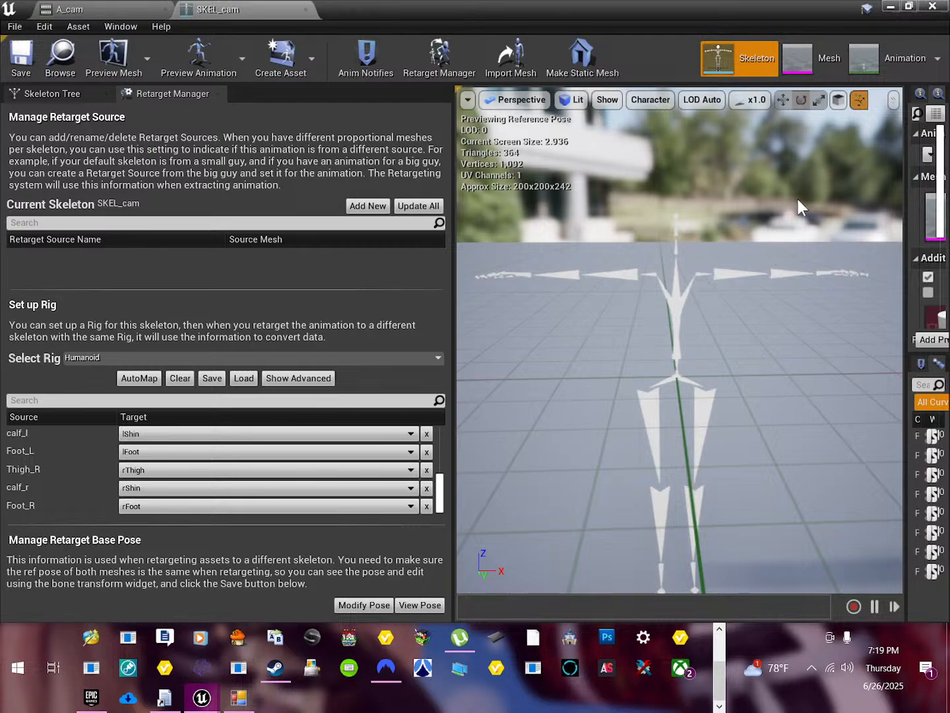
Close the asset editor, reopen the SKEL_cam skeleton and check the options for modifying its retarget base pose.
{"action": "left_click", "coordinate": [933, 6]}
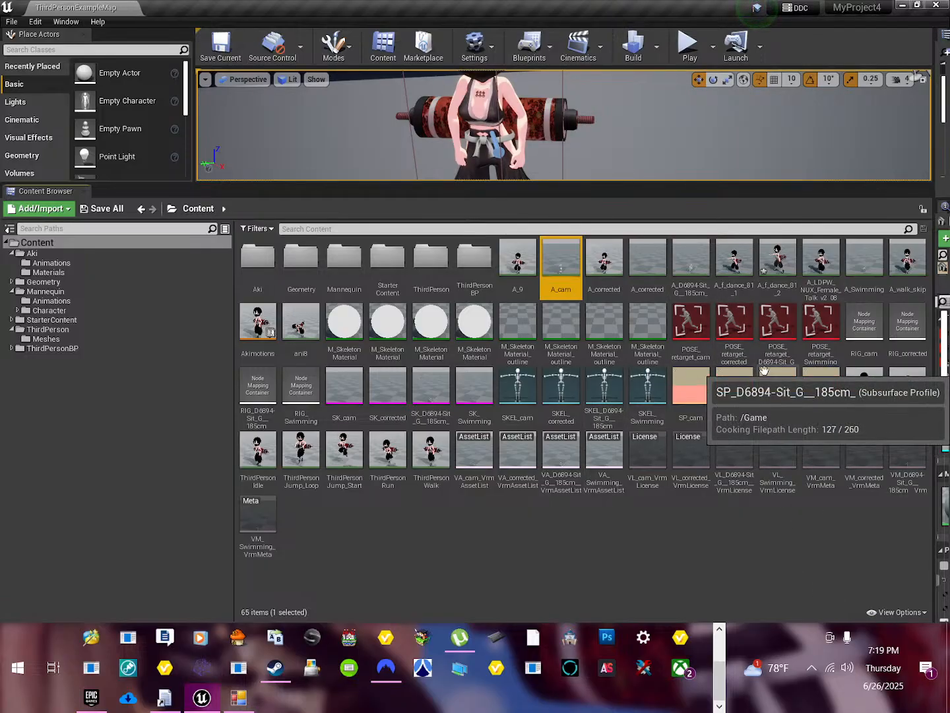
{"action": "double_click", "coordinate": [518, 386]}
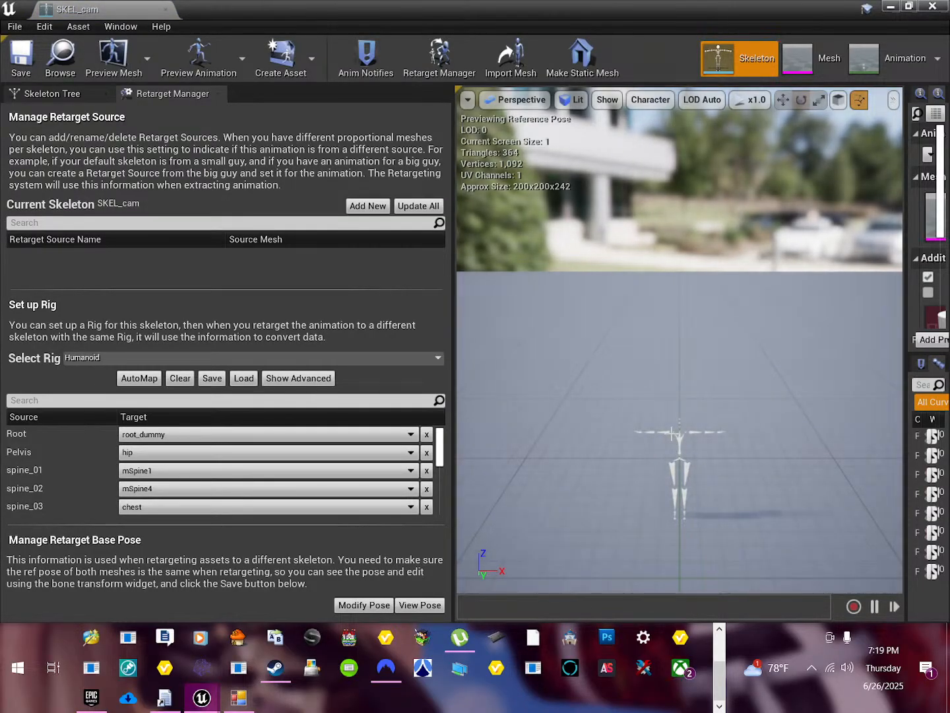
{"action": "left_click_drag", "start_coordinate": [664, 430], "coordinate": [664, 435]}
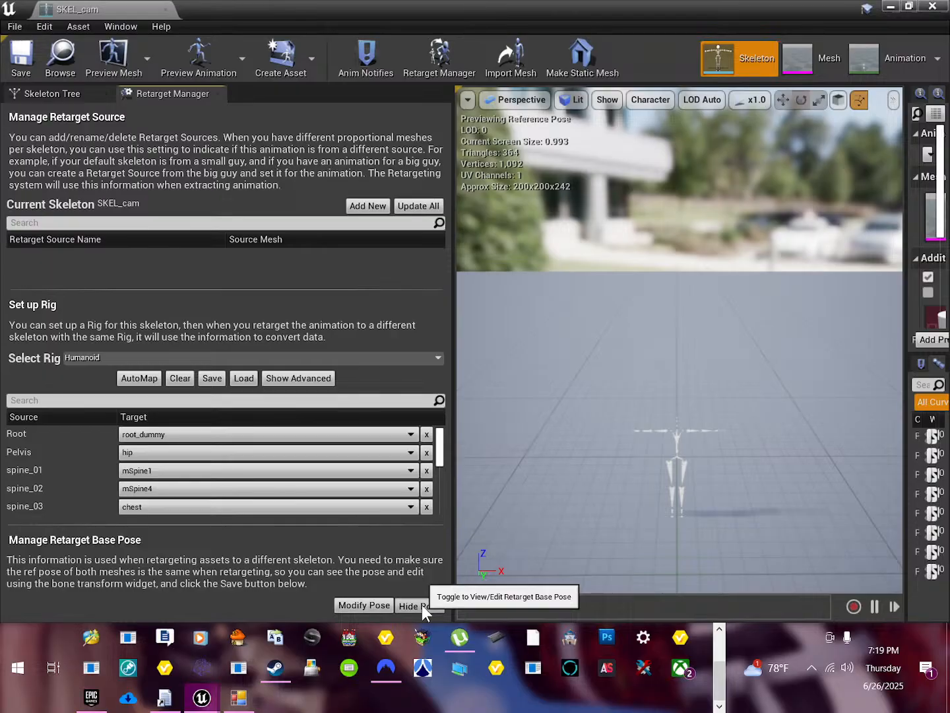
{"action": "left_click", "coordinate": [356, 606]}
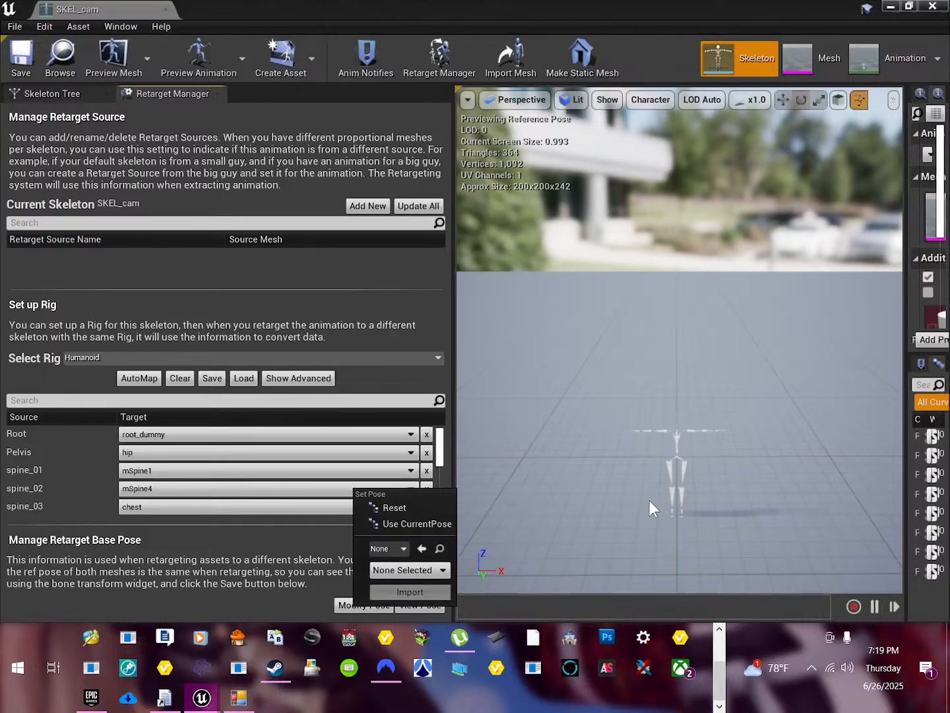
{"action": "scroll", "coordinate": [650, 500], "scroll_direction": "up", "scroll_amount": 3}
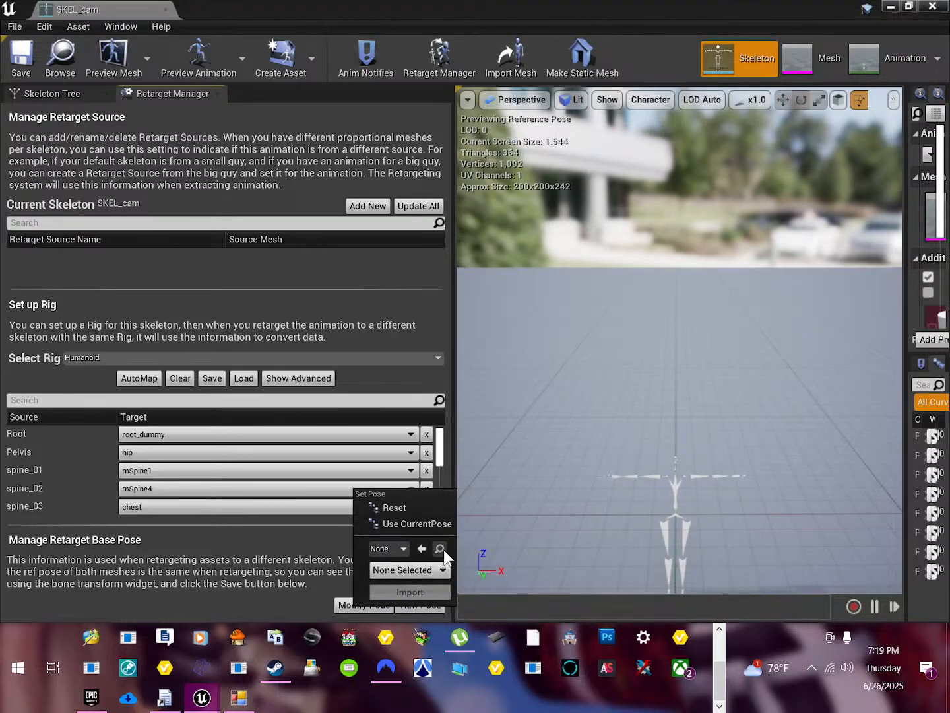
Switch the transform gizmo to world coordinate space and try again to pick the upper arm bone.
{"action": "scroll", "coordinate": [685, 519], "scroll_direction": "up", "scroll_amount": 5}
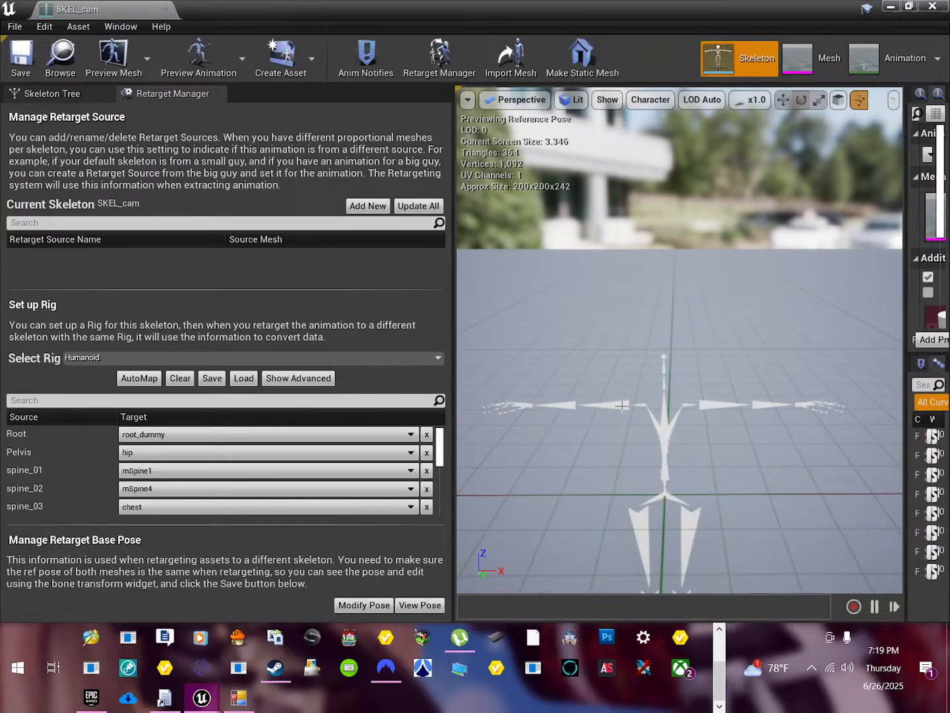
{"action": "left_click", "coordinate": [840, 98]}
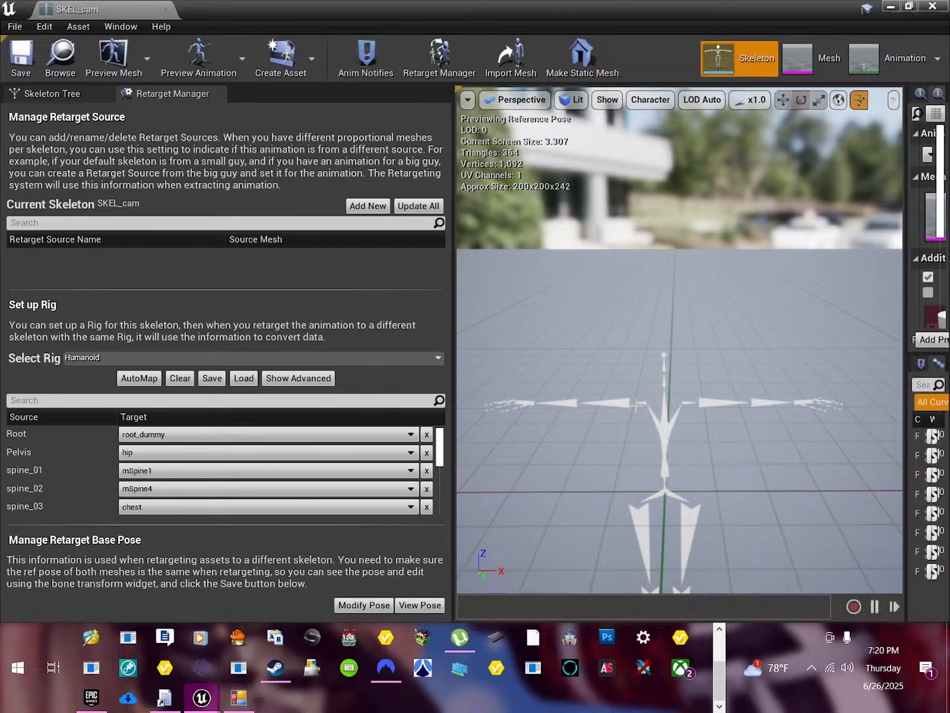
{"action": "left_click_drag", "start_coordinate": [733, 277], "coordinate": [738, 276]}
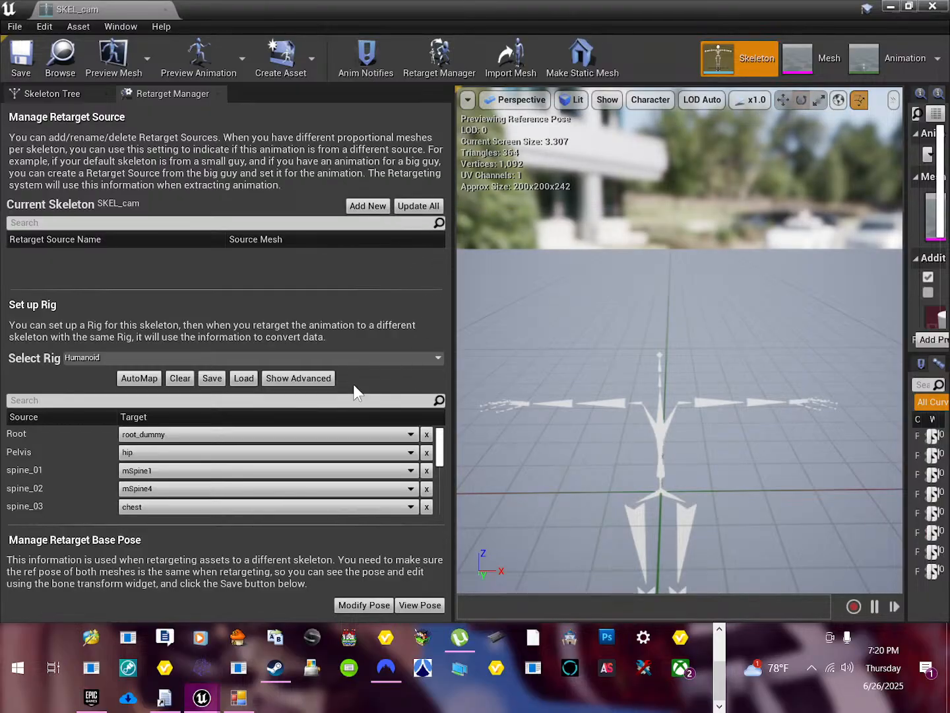
Reassign the Humanoid rig to SKEL_cam and try to select its upper arm bone in the viewport.
{"action": "left_click", "coordinate": [252, 358]}
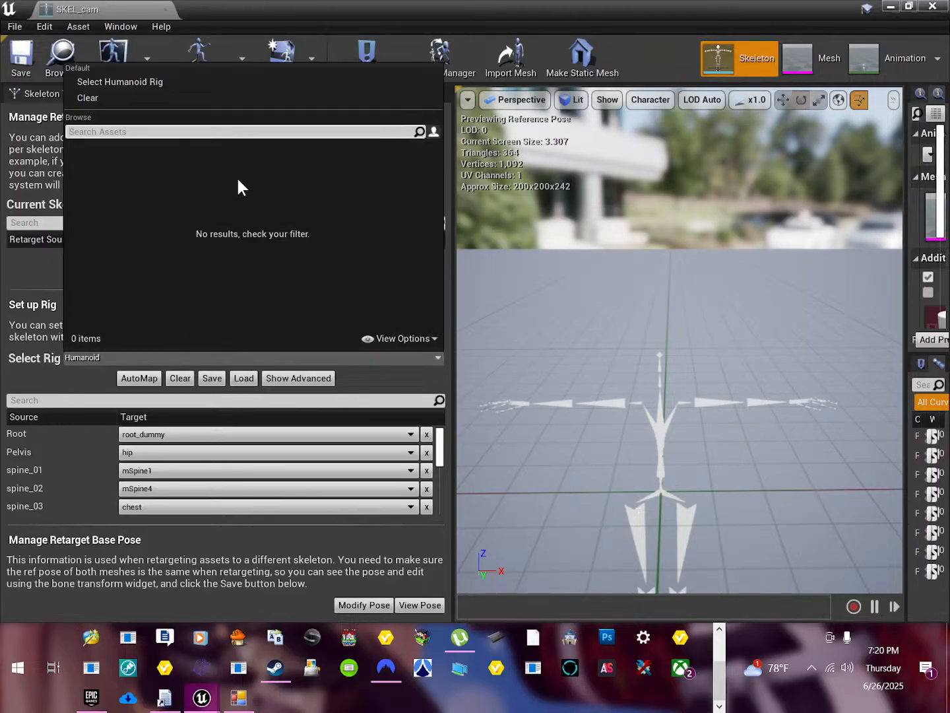
{"action": "left_click", "coordinate": [247, 80]}
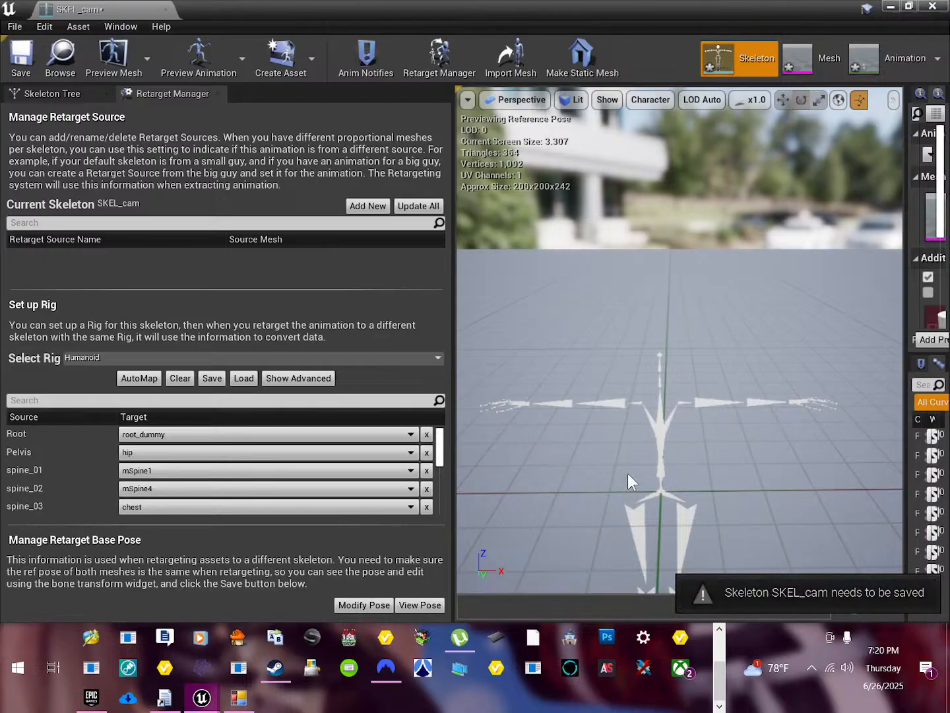
{"action": "left_click_drag", "start_coordinate": [680, 369], "coordinate": [678, 375]}
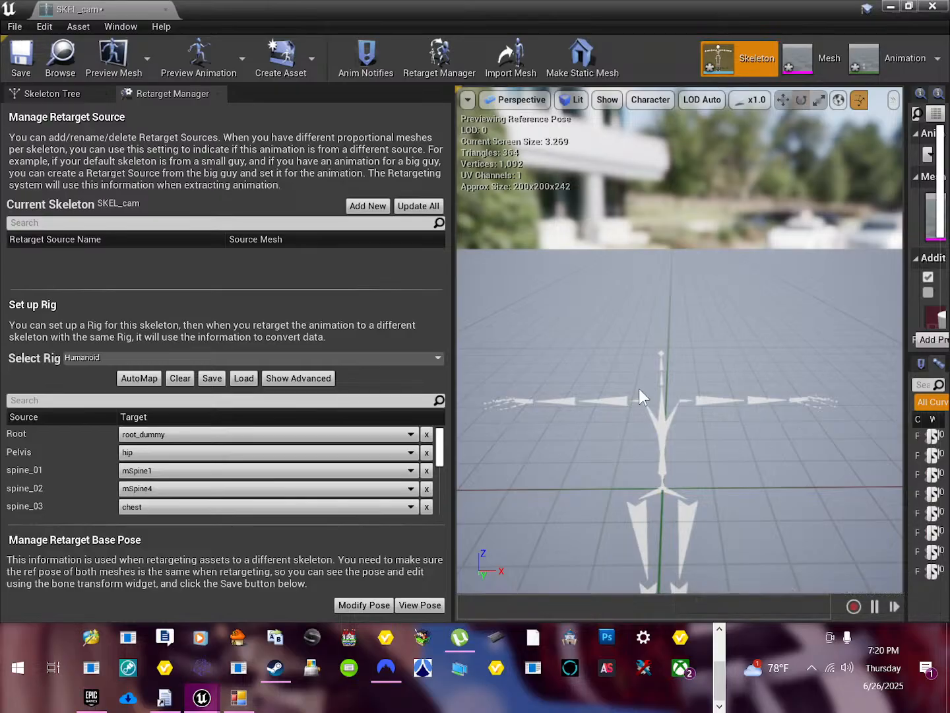
{"action": "left_click_drag", "start_coordinate": [638, 401], "coordinate": [621, 422]}
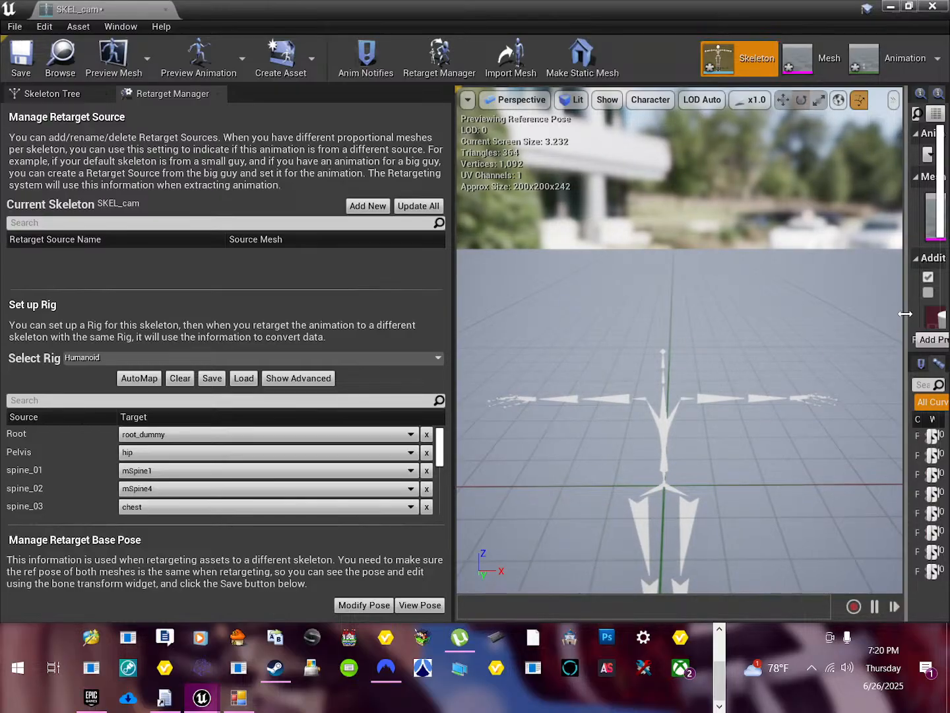
Resize the side areas to give the preview viewport more width, centre the skeleton and try selecting its arm bone.
{"action": "left_click_drag", "start_coordinate": [904, 324], "coordinate": [813, 328]}
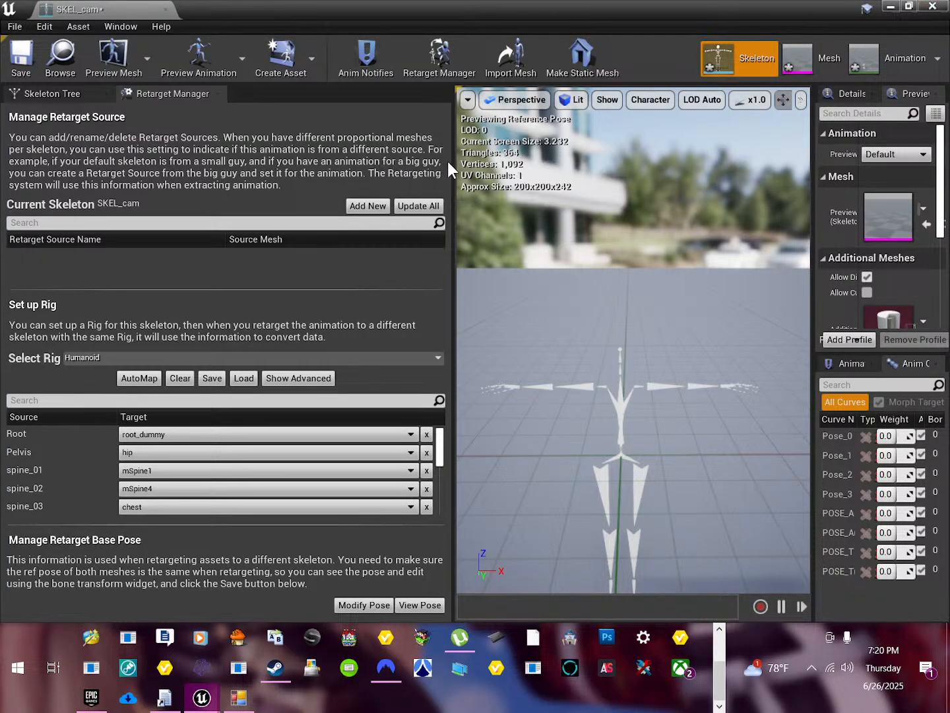
{"action": "left_click_drag", "start_coordinate": [454, 165], "coordinate": [231, 183]}
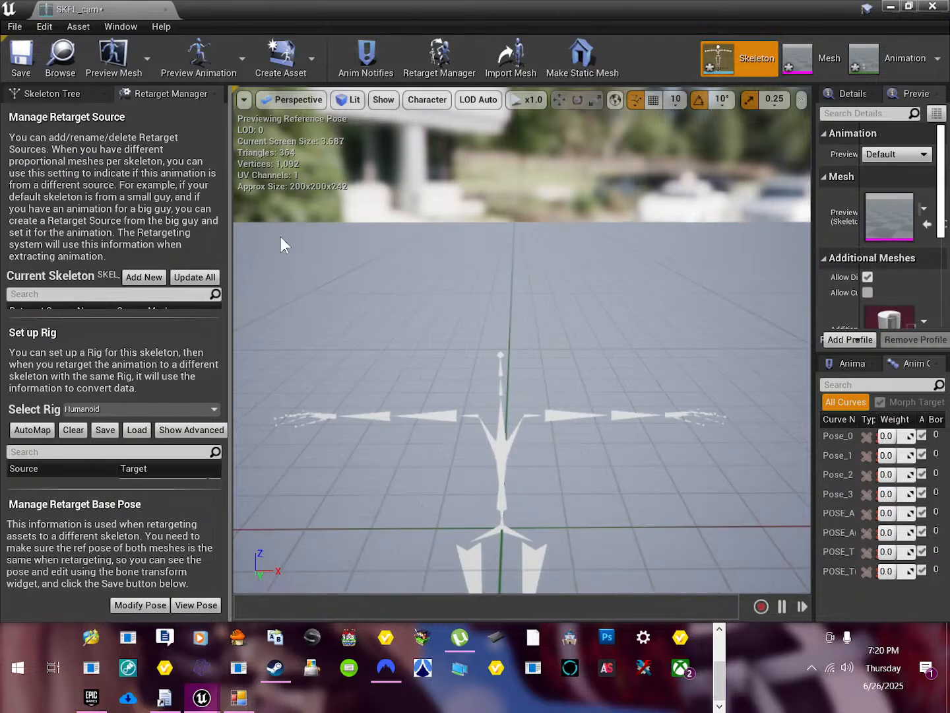
{"action": "left_click_drag", "start_coordinate": [347, 7], "coordinate": [439, 5]}
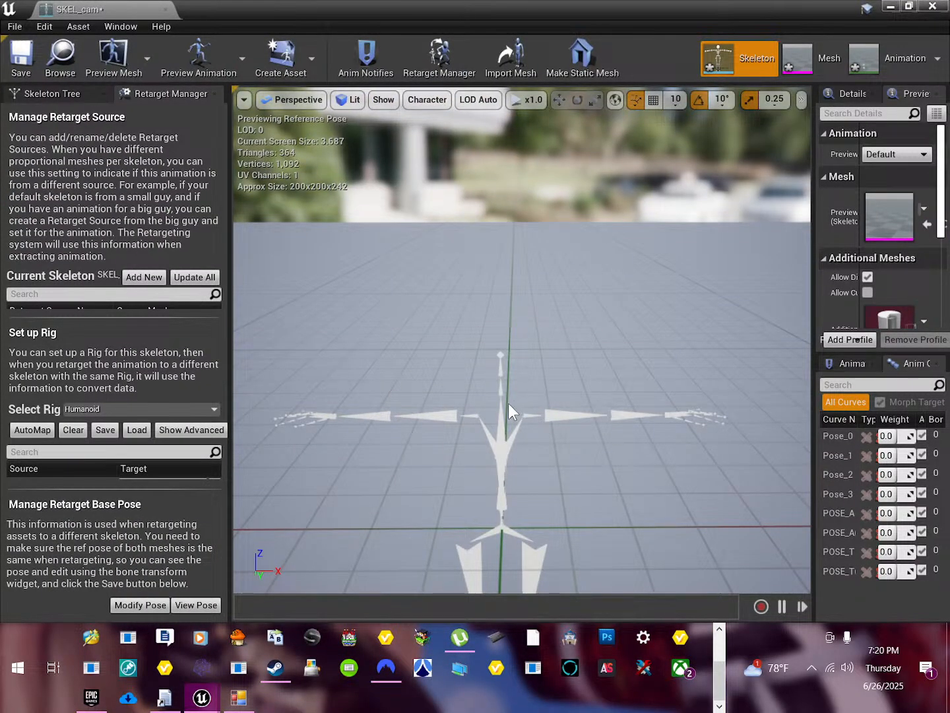
{"action": "middle_click_drag", "start_coordinate": [524, 465], "coordinate": [520, 409]}
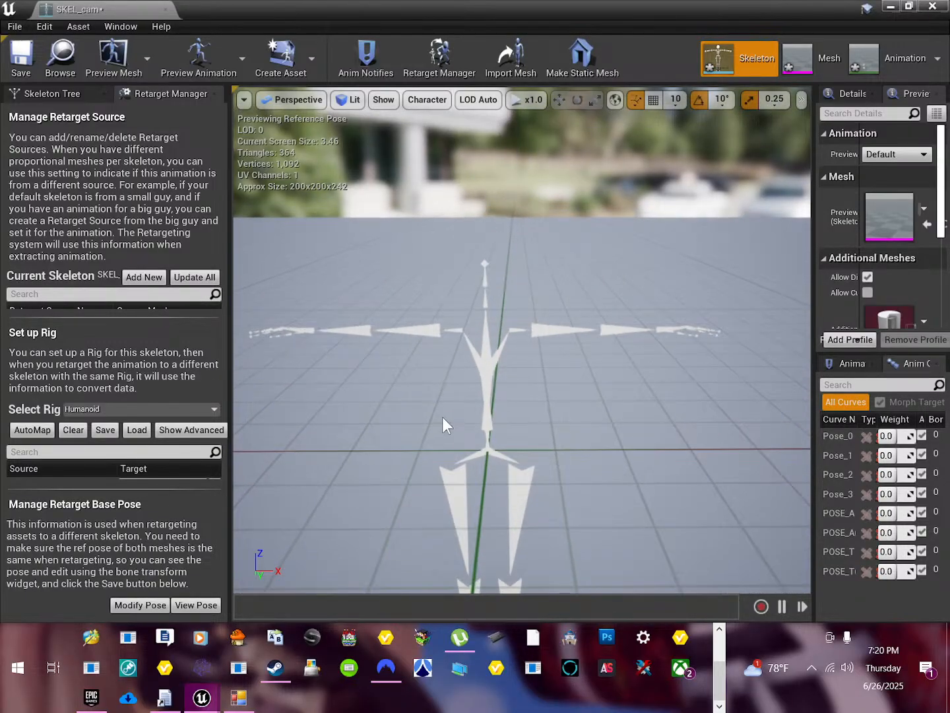
{"action": "left_click_drag", "start_coordinate": [435, 328], "coordinate": [432, 328]}
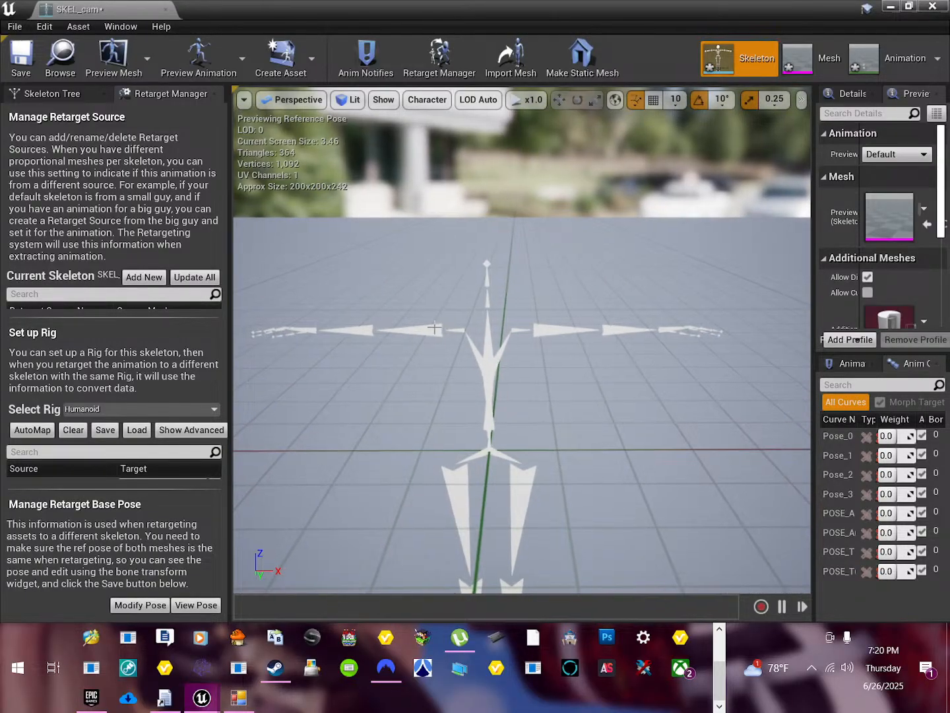
Examine the viewport's camera, show, mesh and playback speed options, and toggle the retarget base pose display on and off.
{"action": "left_click", "coordinate": [244, 100]}
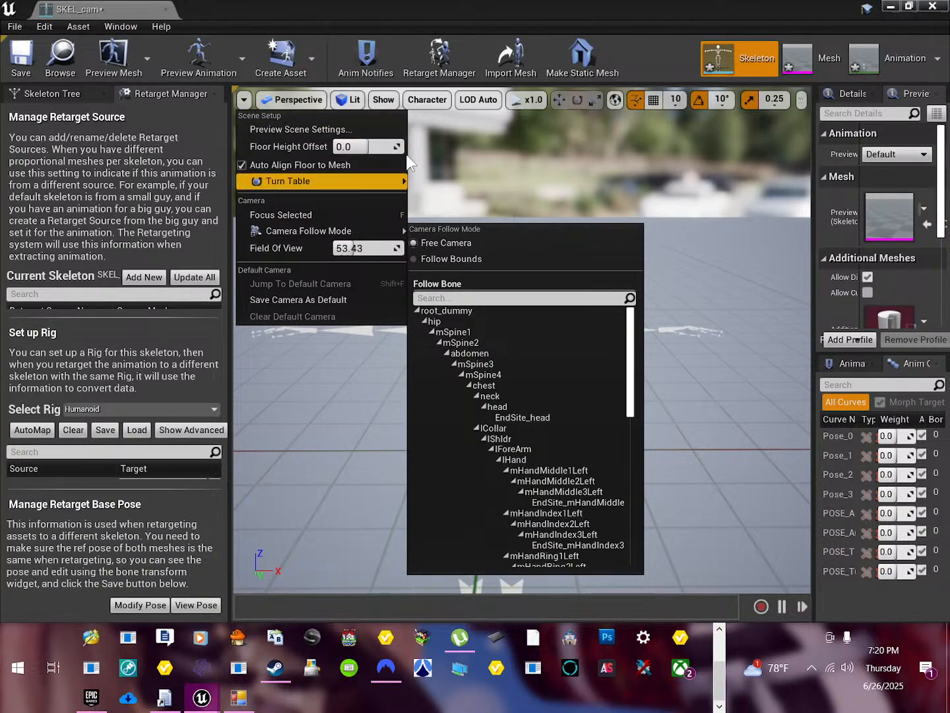
{"action": "left_click", "coordinate": [376, 98]}
{"action": "left_click", "coordinate": [354, 99]}
{"action": "mouse_move", "coordinate": [385, 104]}
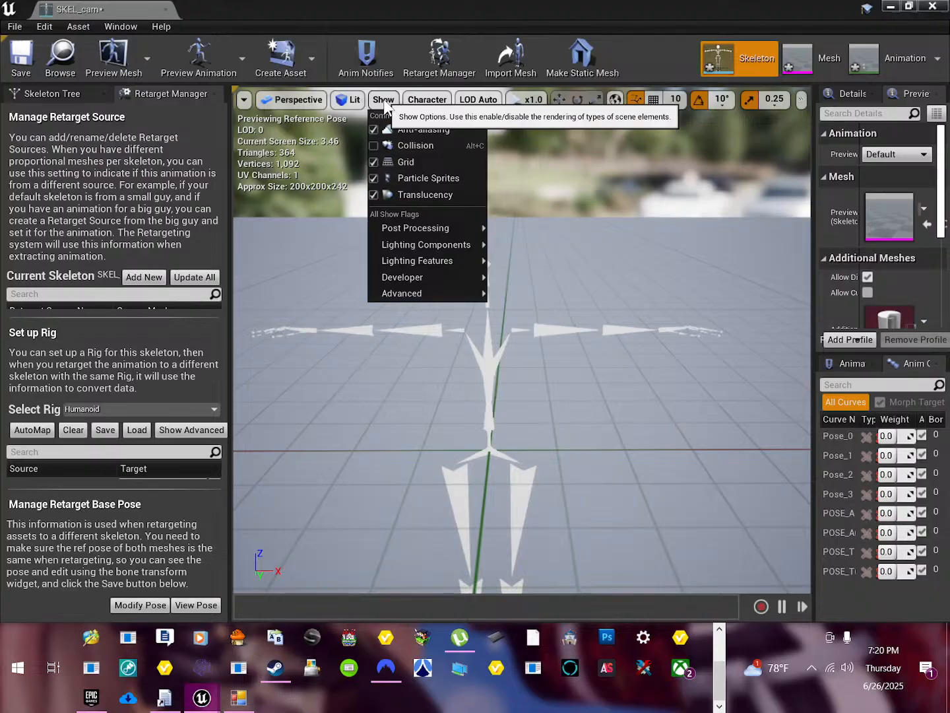
{"action": "mouse_move", "coordinate": [354, 104]}
{"action": "mouse_move", "coordinate": [431, 100]}
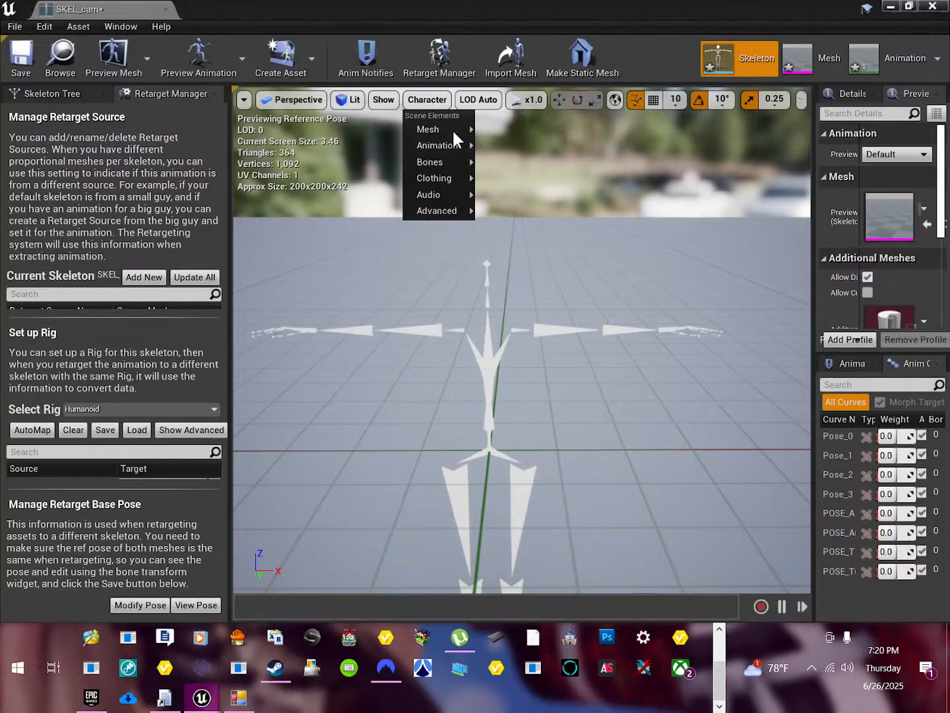
{"action": "mouse_move", "coordinate": [453, 130]}
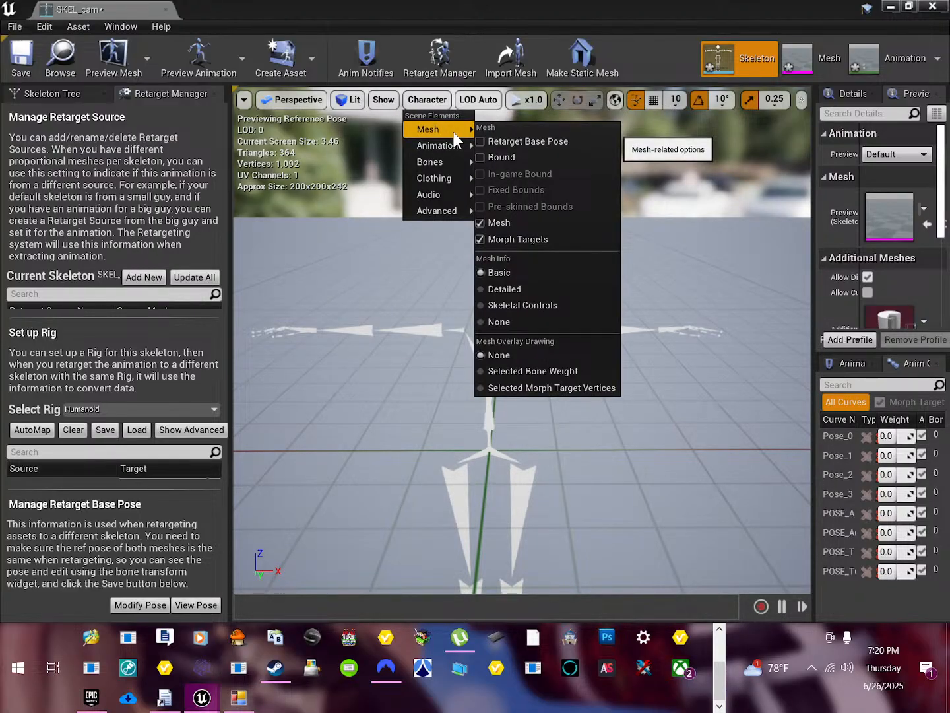
{"action": "mouse_move", "coordinate": [512, 102]}
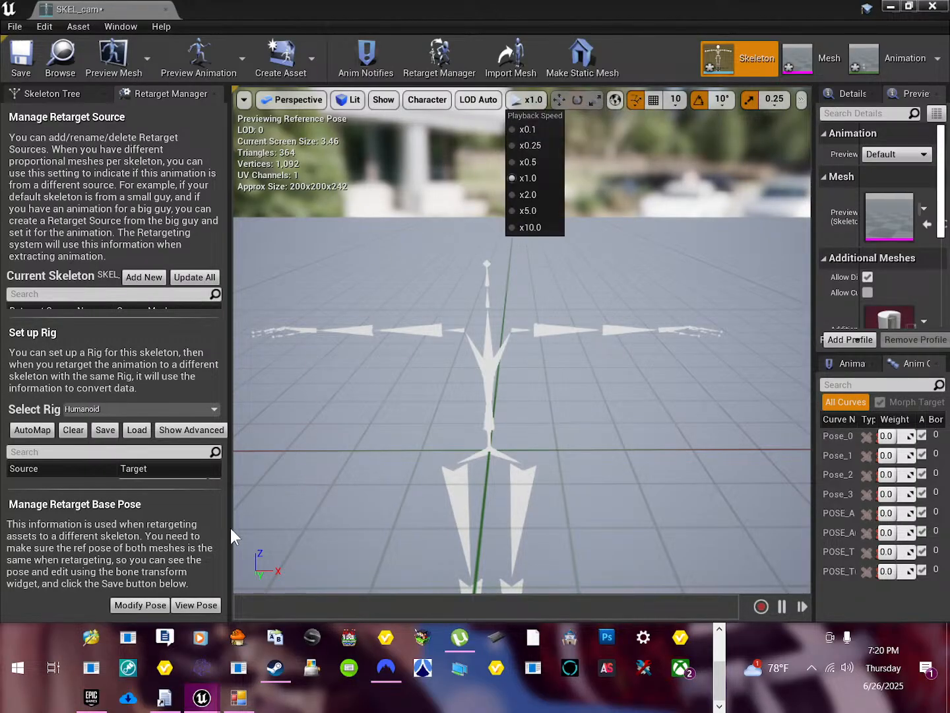
{"action": "left_click", "coordinate": [185, 607]}
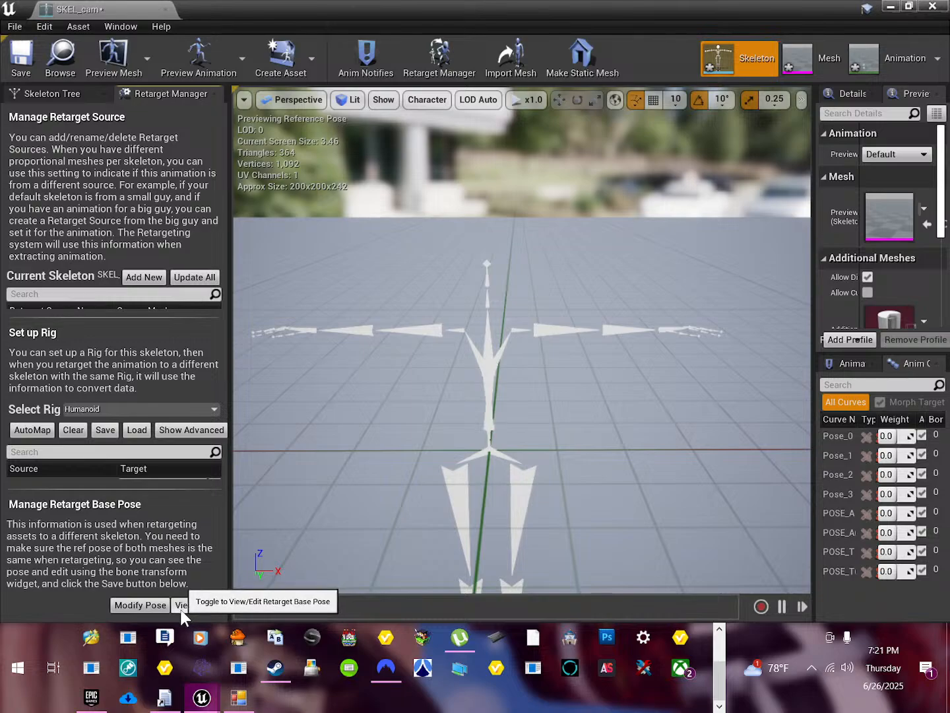
{"action": "left_click", "coordinate": [183, 608]}
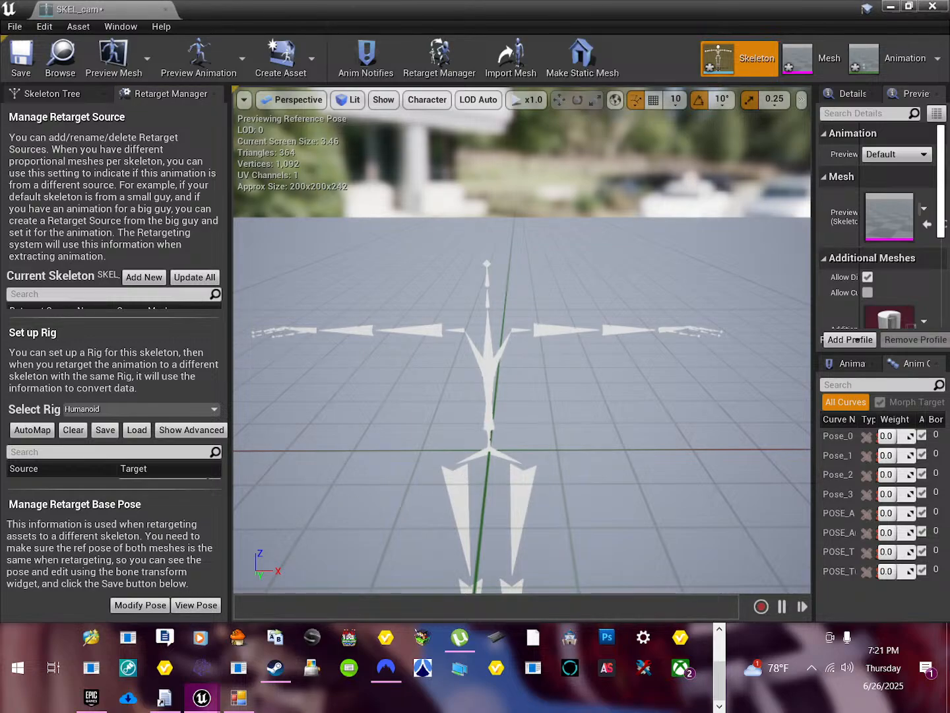
Try selecting bones around the hip, collar and neck of the SKEL_cam skeleton in the viewport.
{"action": "left_click", "coordinate": [457, 476]}
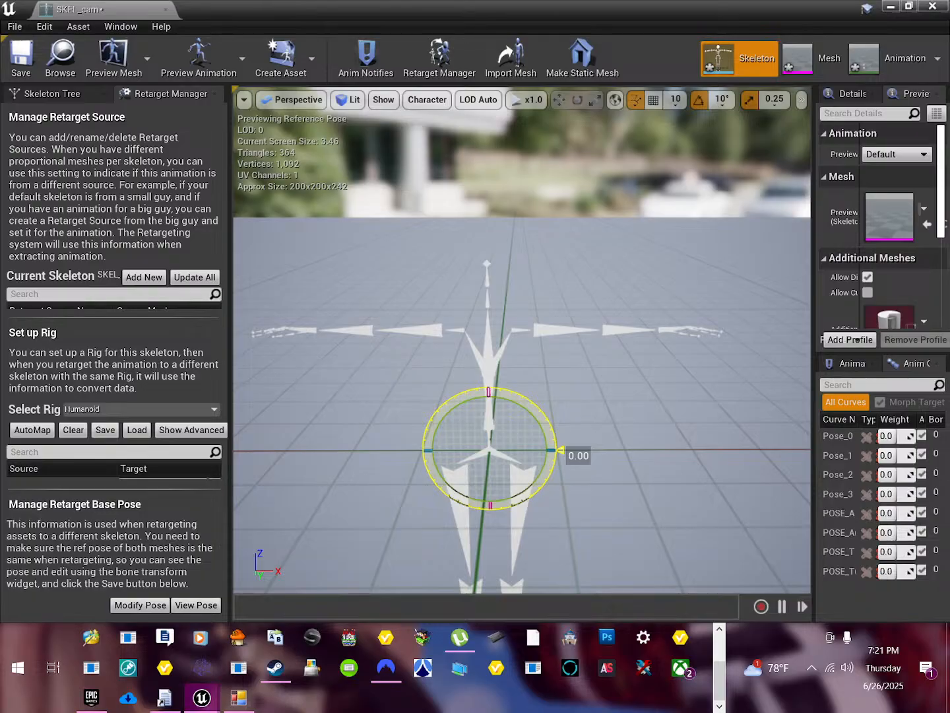
{"action": "right_click", "coordinate": [455, 329], "text": "ctrl"}
{"action": "left_click", "coordinate": [461, 335], "text": "ctrl"}
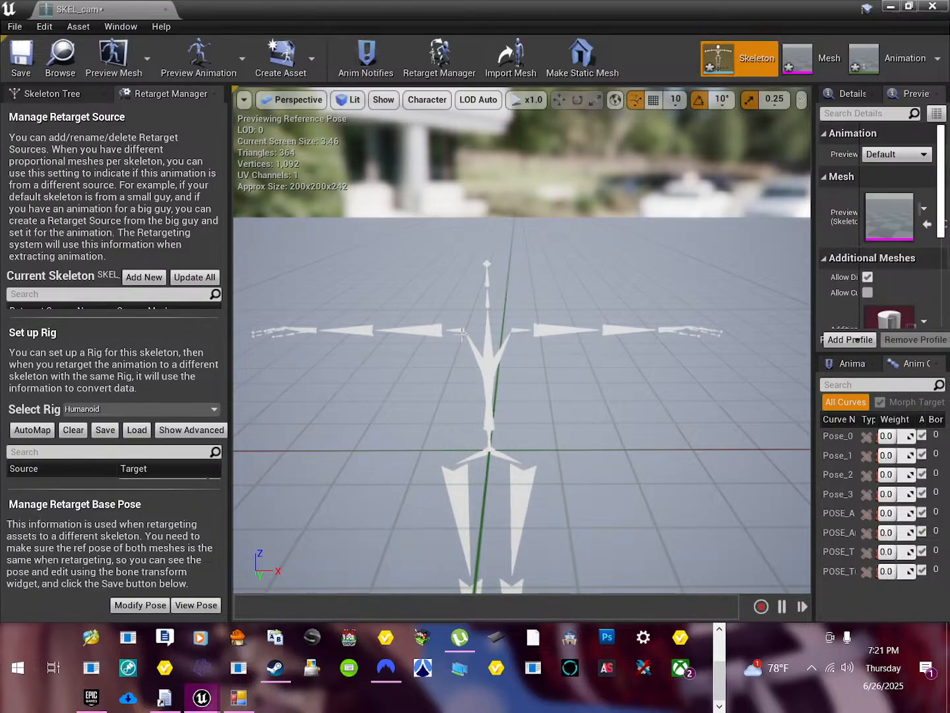
{"action": "left_click_drag", "start_coordinate": [487, 312], "coordinate": [490, 312]}
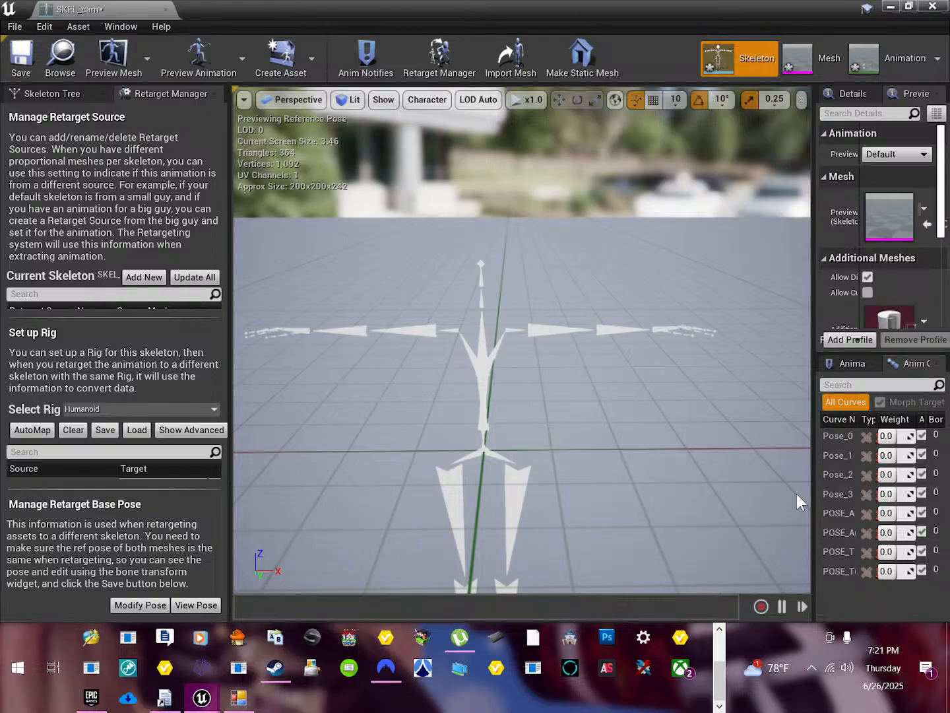
Widen the details and animation curves area beside the preview viewport.
{"action": "left_click_drag", "start_coordinate": [813, 493], "coordinate": [710, 502]}
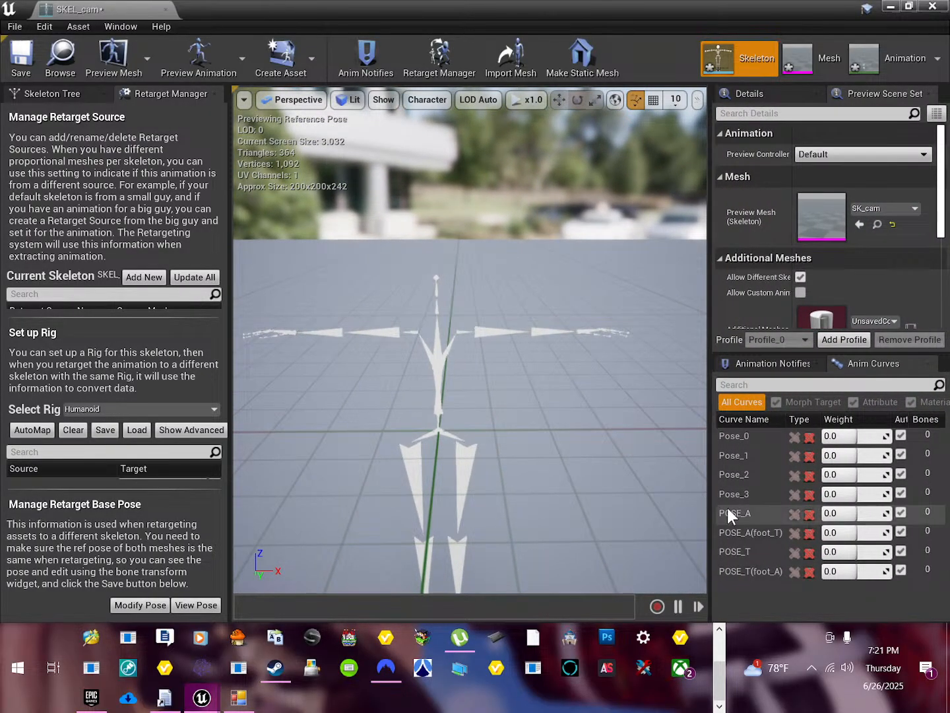
{"action": "left_click_drag", "start_coordinate": [793, 9], "coordinate": [709, 2]}
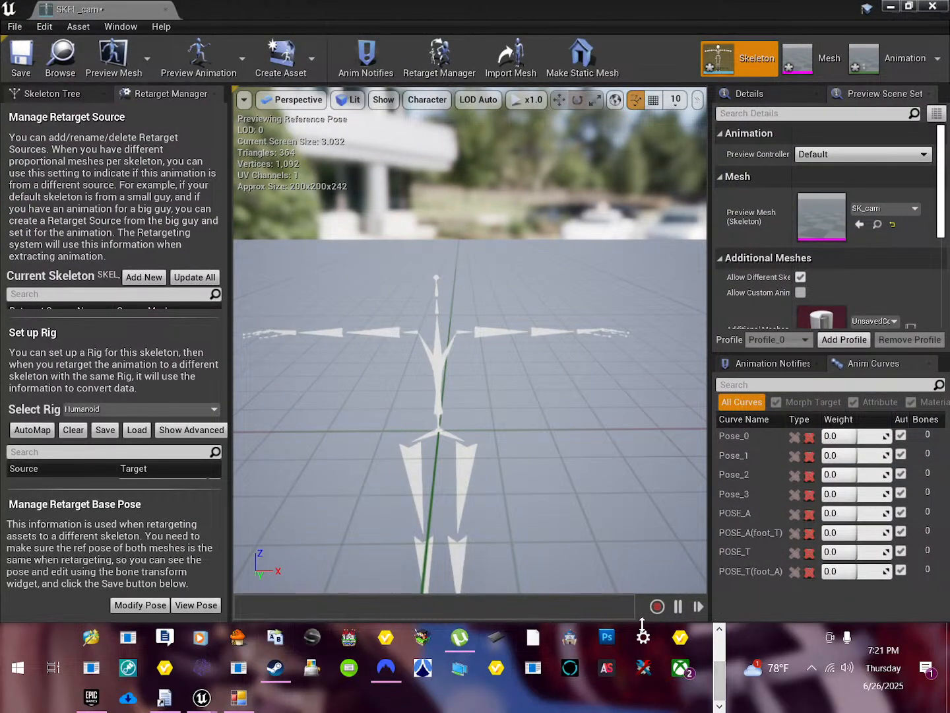
{"action": "left_click", "coordinate": [722, 649]}
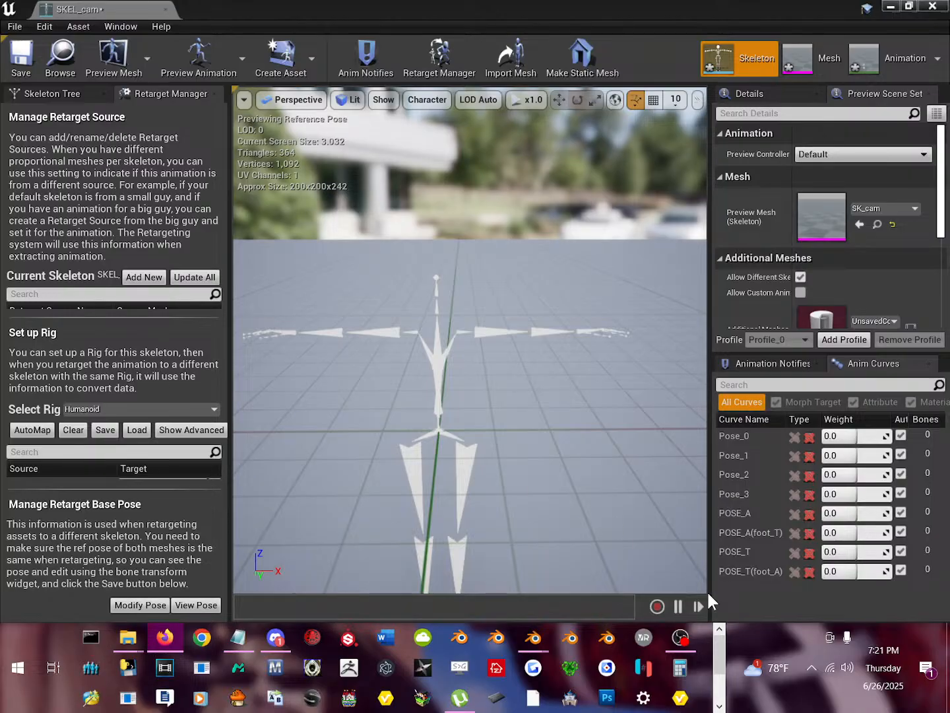
{"action": "mouse_move", "coordinate": [745, 633]}
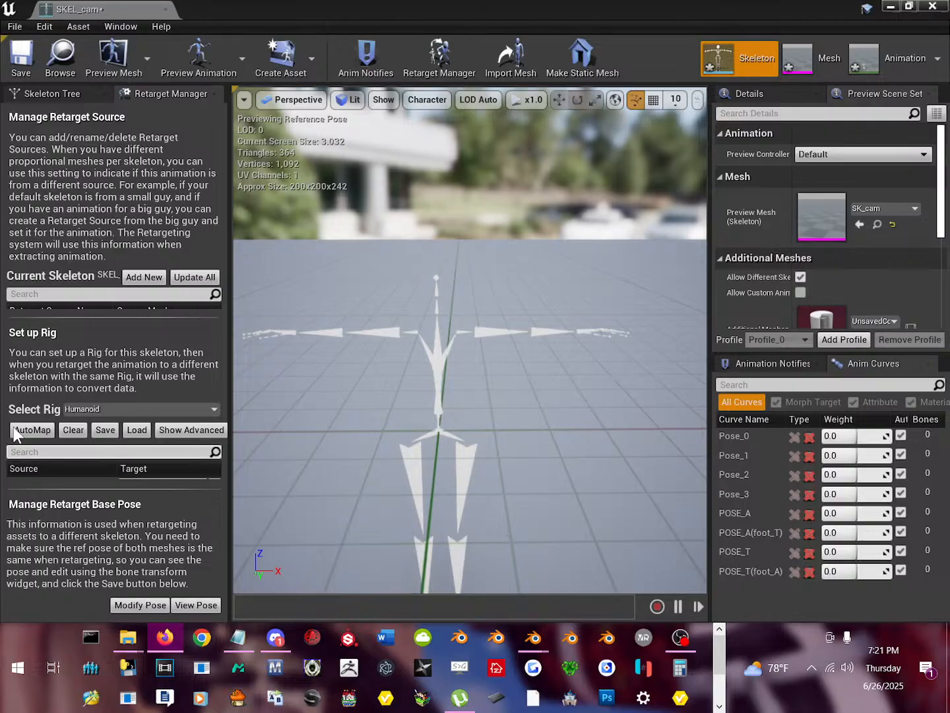
Assign the default Humanoid rig to the SKEL_cam skeleton again.
{"action": "left_click", "coordinate": [99, 406]}
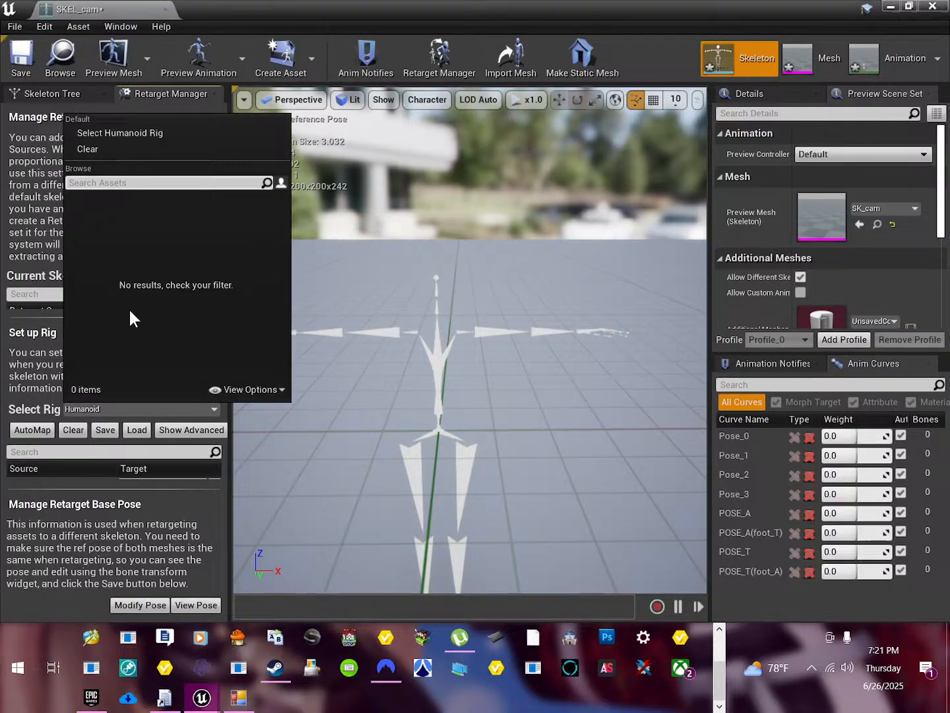
{"action": "left_click", "coordinate": [116, 135]}
{"action": "right_click_drag", "start_coordinate": [437, 397], "coordinate": [435, 397]}
{"action": "scroll", "coordinate": [463, 466], "scroll_direction": "down", "scroll_amount": 5}
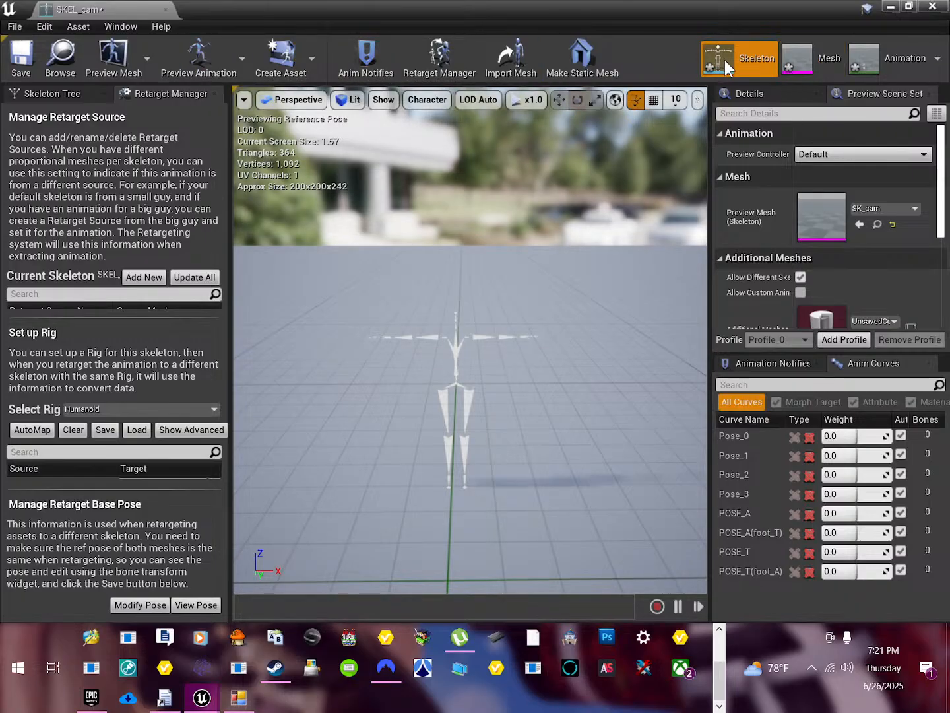
Inspect the linked SK_cam mesh and A_cam animation, and return to the SKEL_cam skeleton.
{"action": "left_click", "coordinate": [821, 58]}
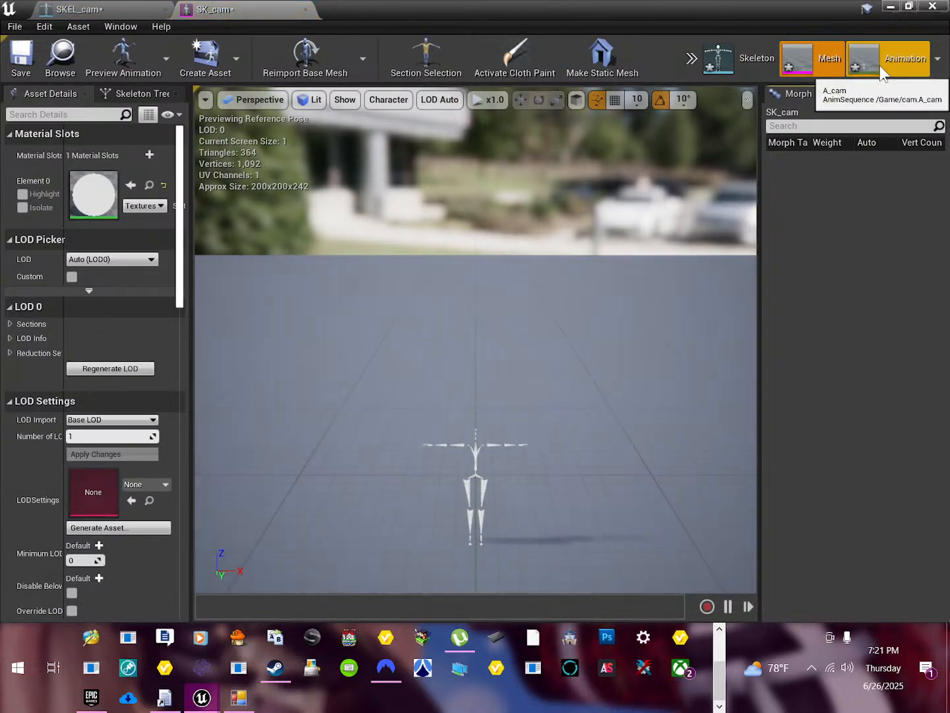
{"action": "left_click", "coordinate": [880, 65]}
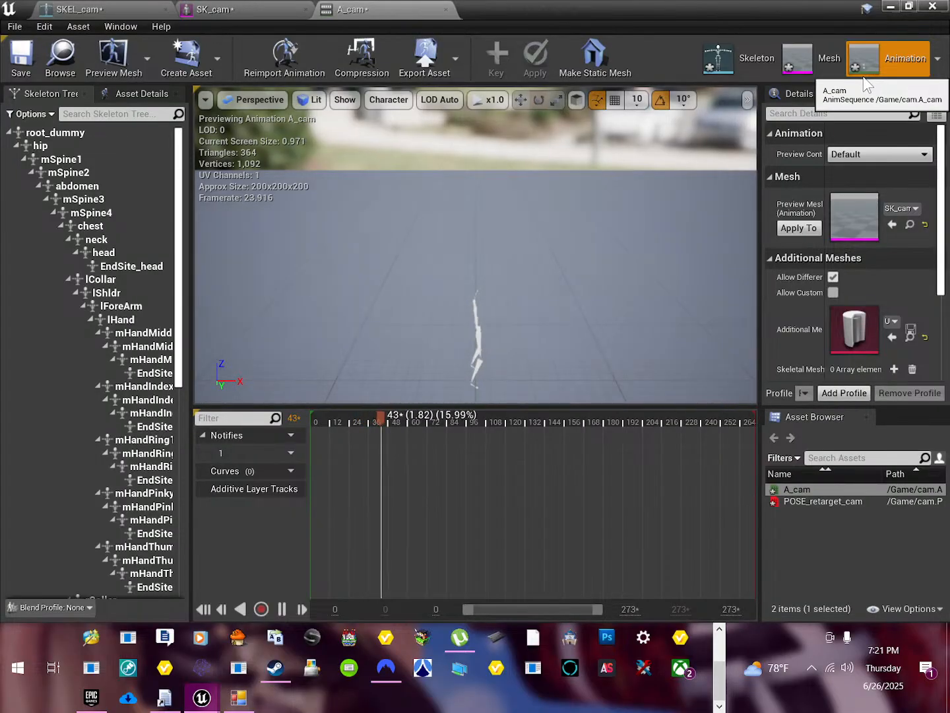
{"action": "left_click", "coordinate": [765, 57]}
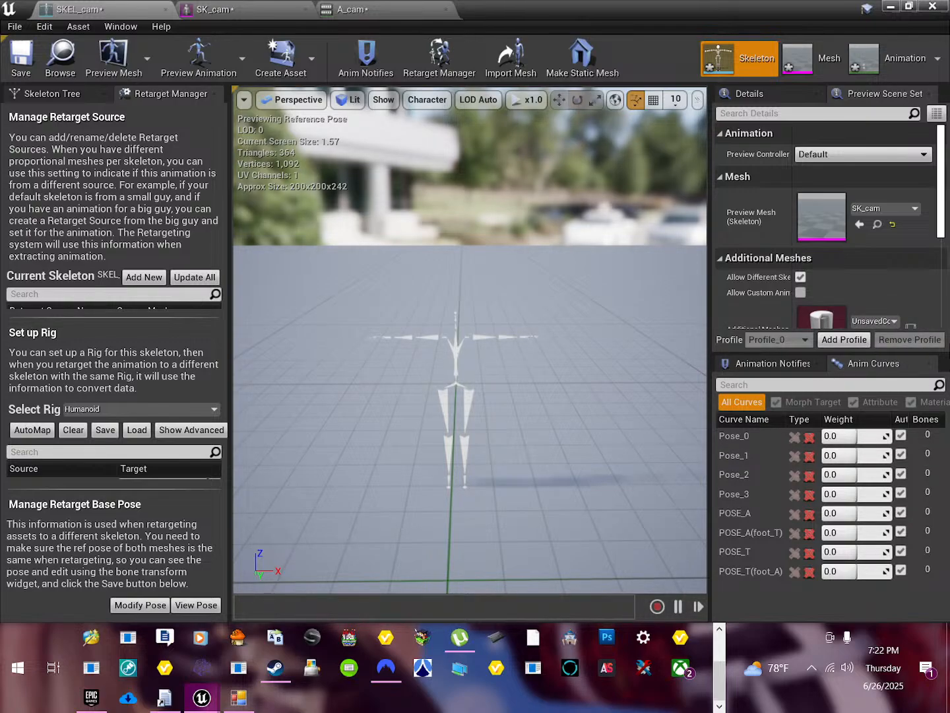
{"action": "scroll", "coordinate": [587, 364], "scroll_direction": "up", "scroll_amount": 3}
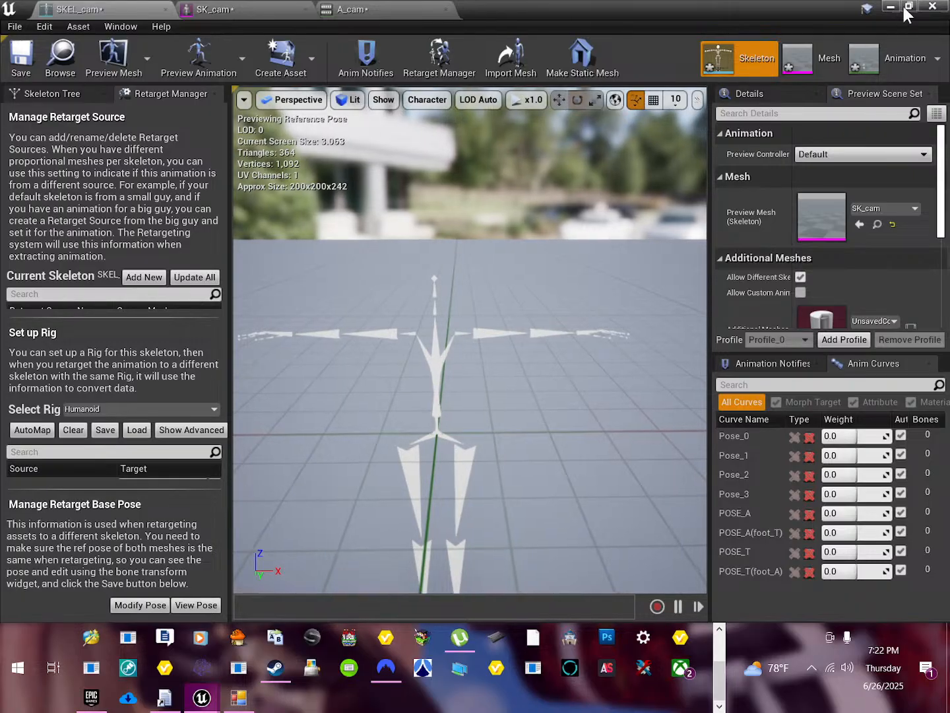
Open the SKEL_Swimming skeleton for comparison, try to pick its upper arm bone and check the surface snapping options.
{"action": "left_click", "coordinate": [930, 8]}
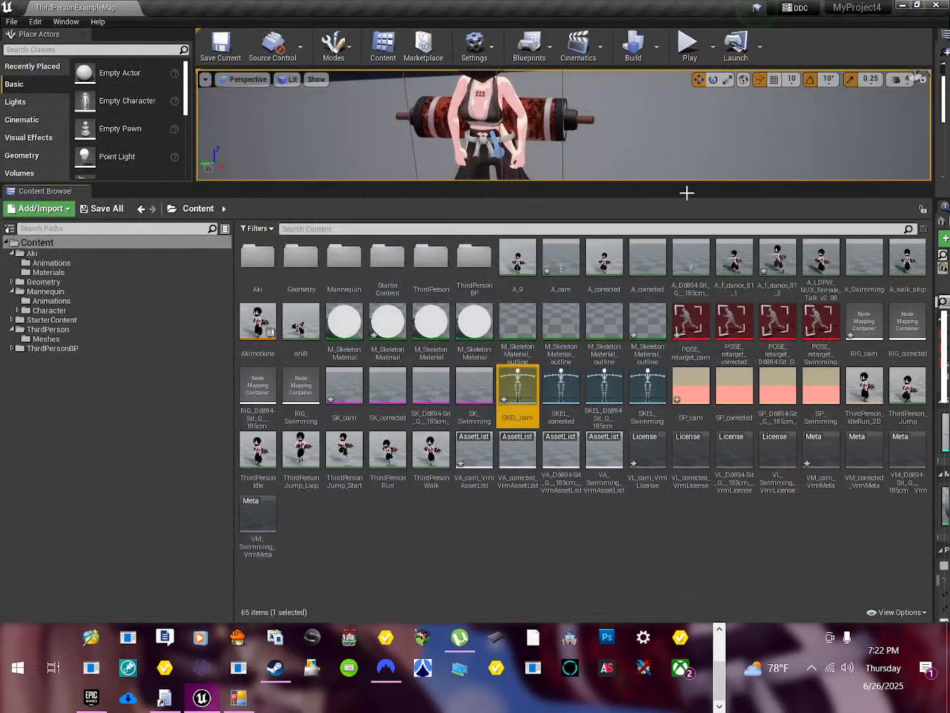
{"action": "double_click", "coordinate": [646, 389]}
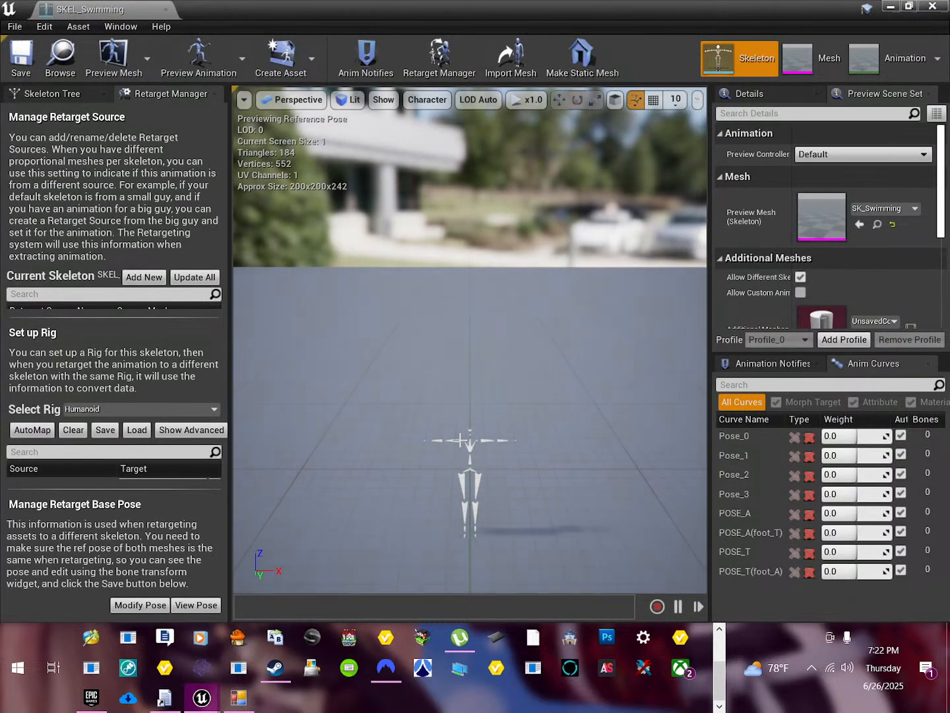
{"action": "scroll", "coordinate": [439, 465], "scroll_direction": "up", "scroll_amount": 6}
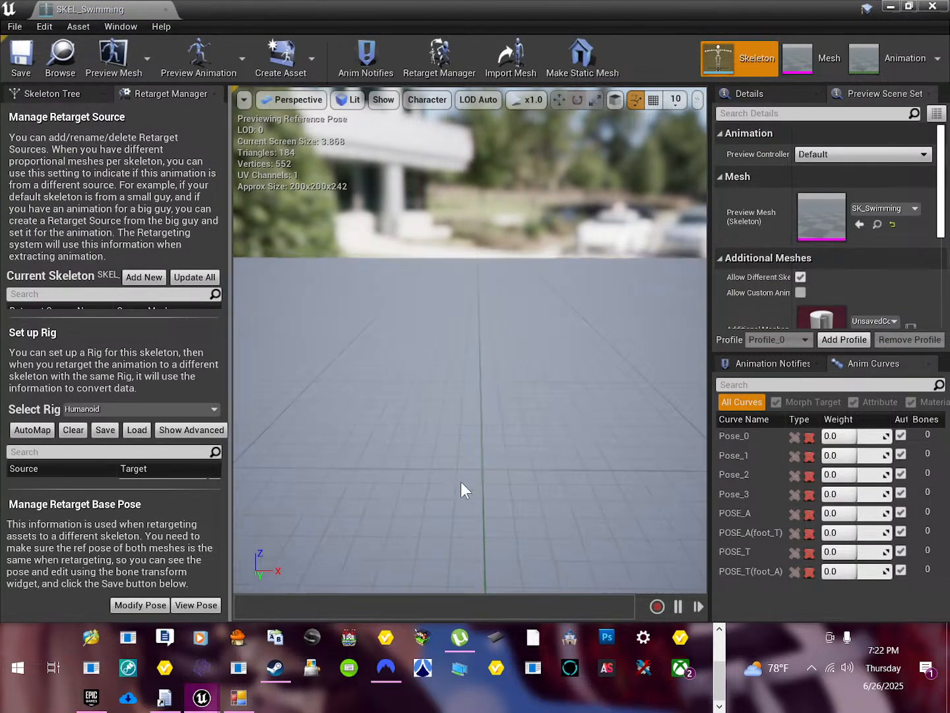
{"action": "middle_click_drag", "start_coordinate": [503, 483], "coordinate": [489, 538]}
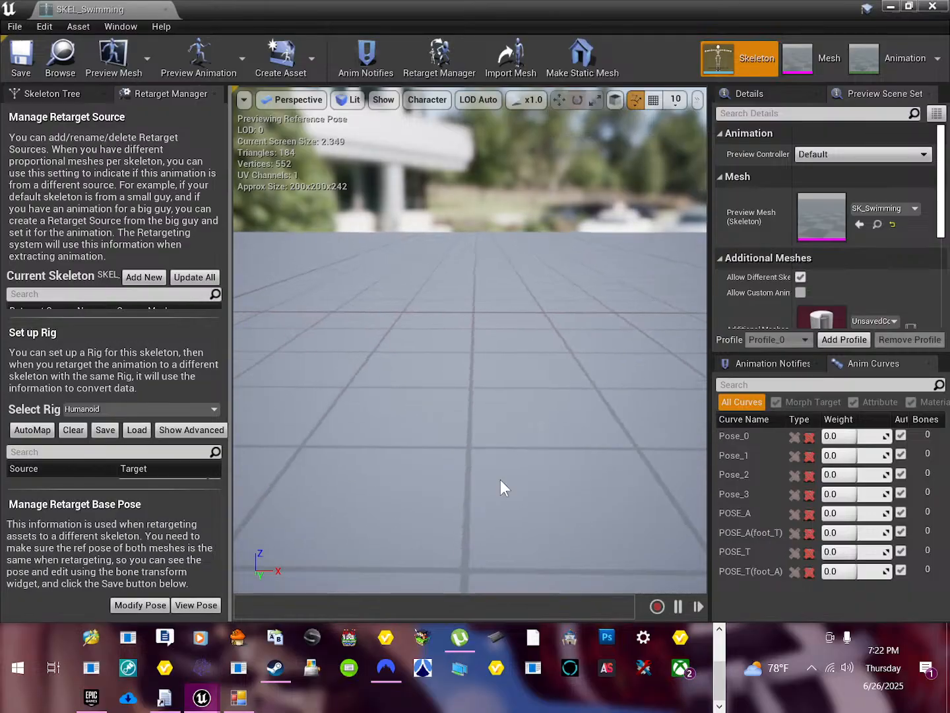
{"action": "scroll", "coordinate": [501, 478], "scroll_direction": "down", "scroll_amount": 4}
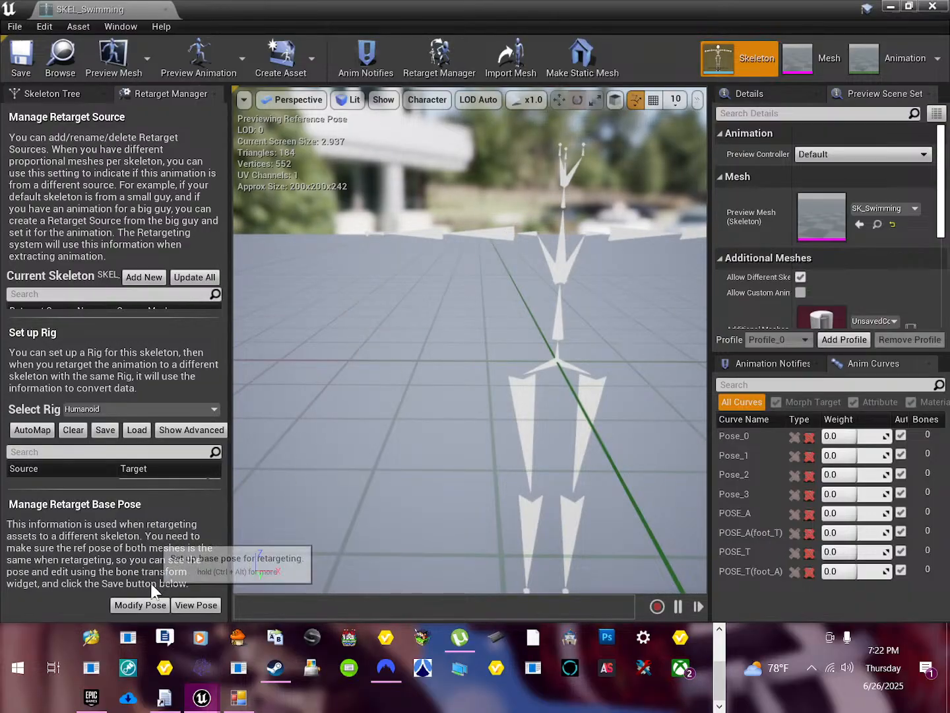
{"action": "left_click", "coordinate": [147, 606]}
{"action": "left_click", "coordinate": [486, 235]}
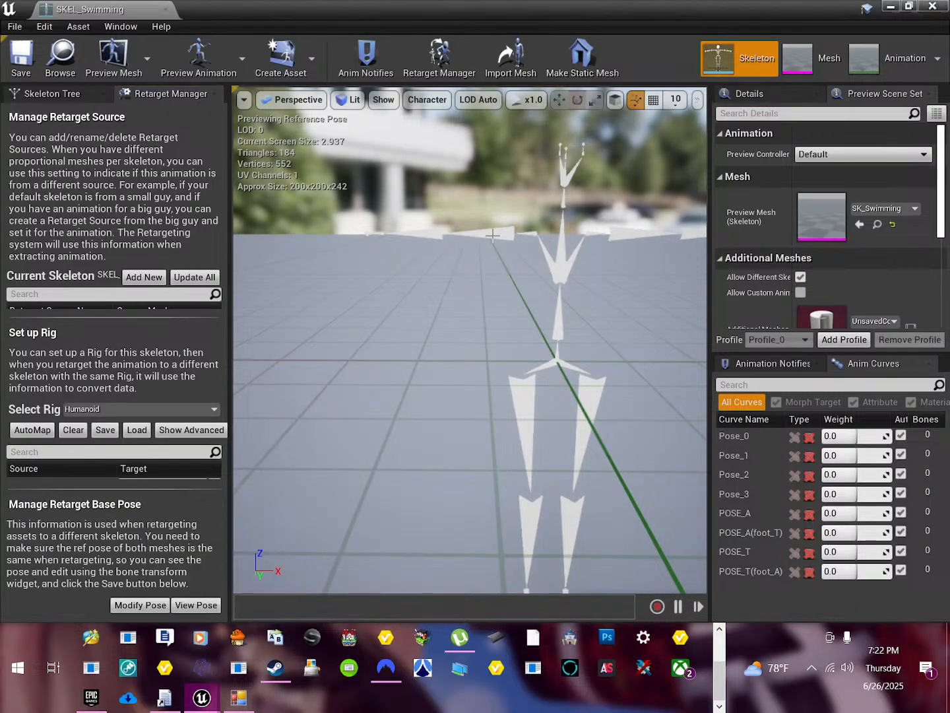
{"action": "left_click", "coordinate": [549, 236]}
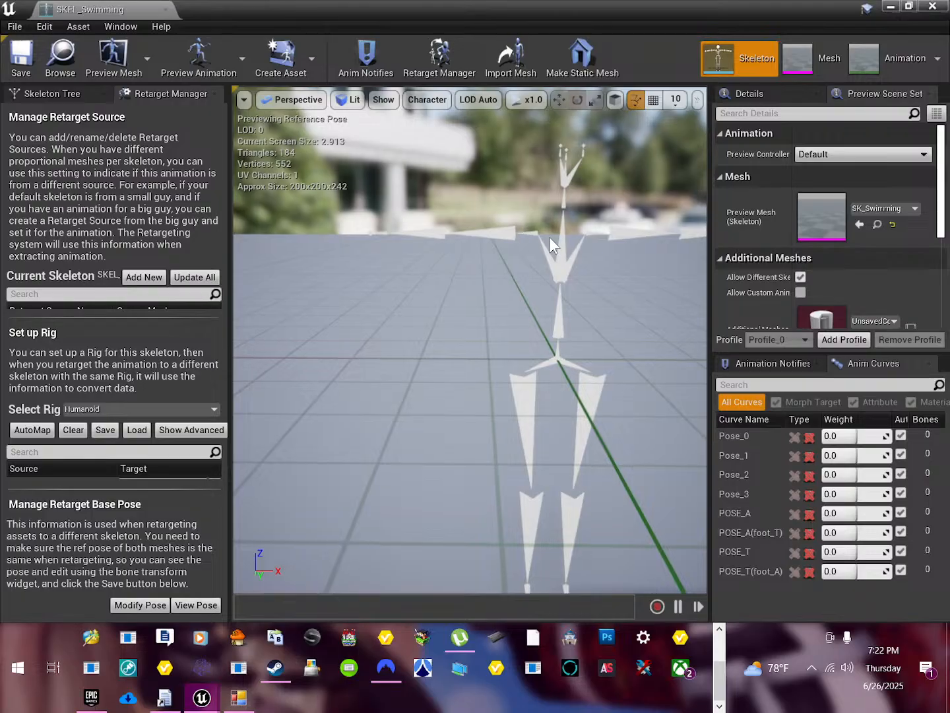
{"action": "left_click", "coordinate": [639, 98]}
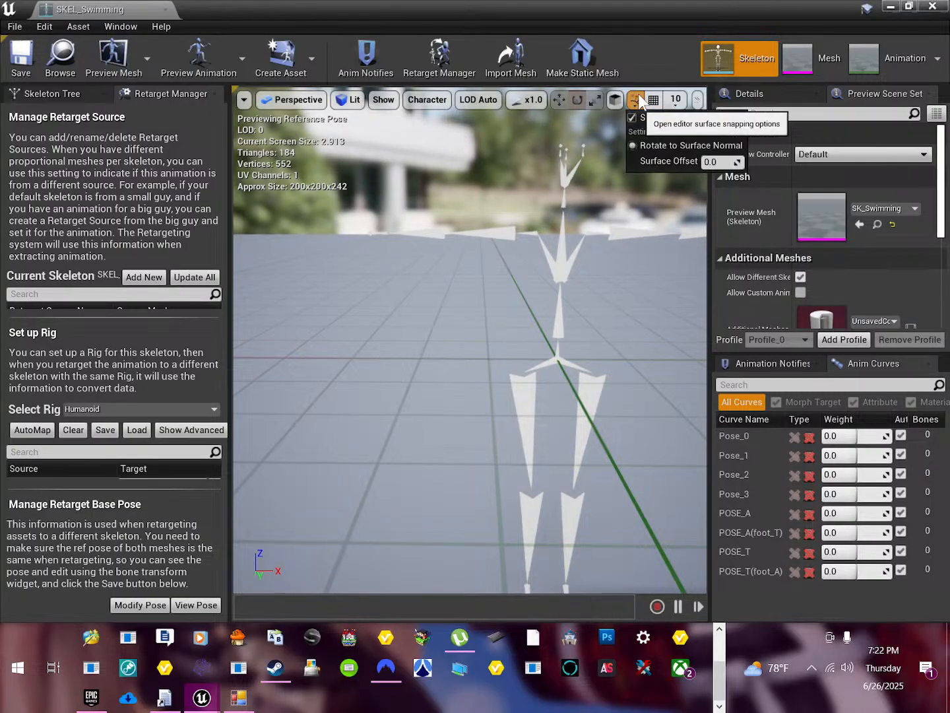
Reopen the SKEL_cam skeleton and examine its viewport camera, perspective and show flag options.
{"action": "left_click", "coordinate": [933, 6]}
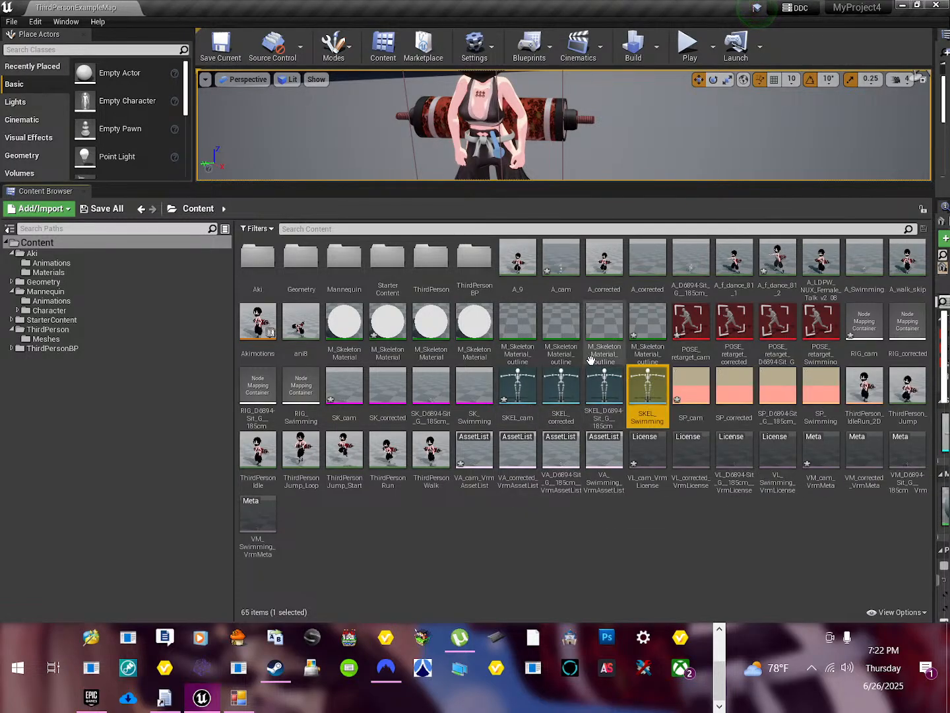
{"action": "double_click", "coordinate": [525, 395]}
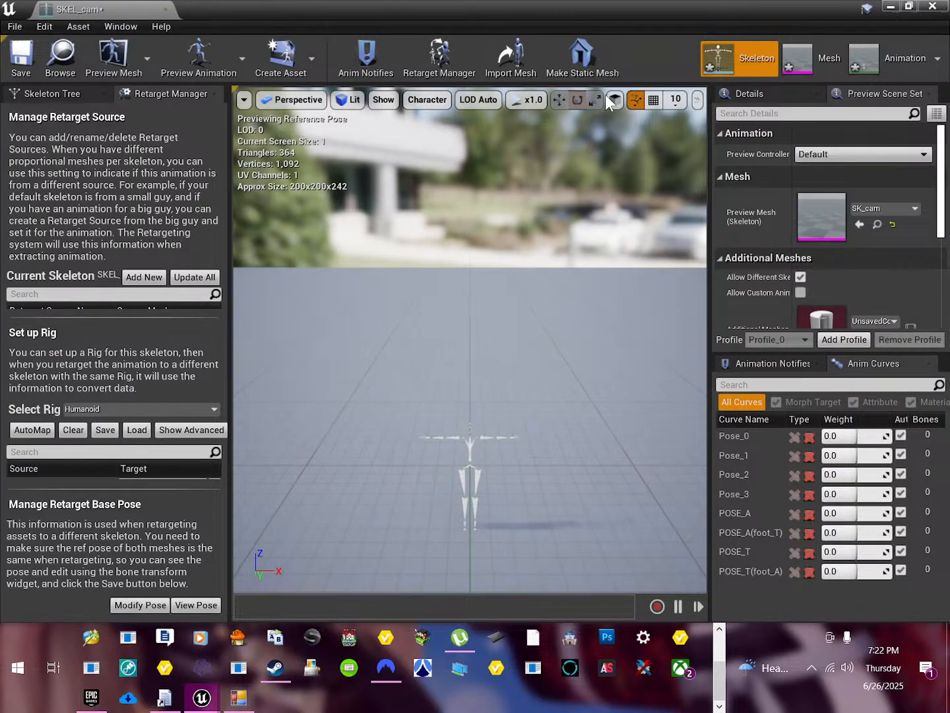
{"action": "left_click", "coordinate": [244, 99]}
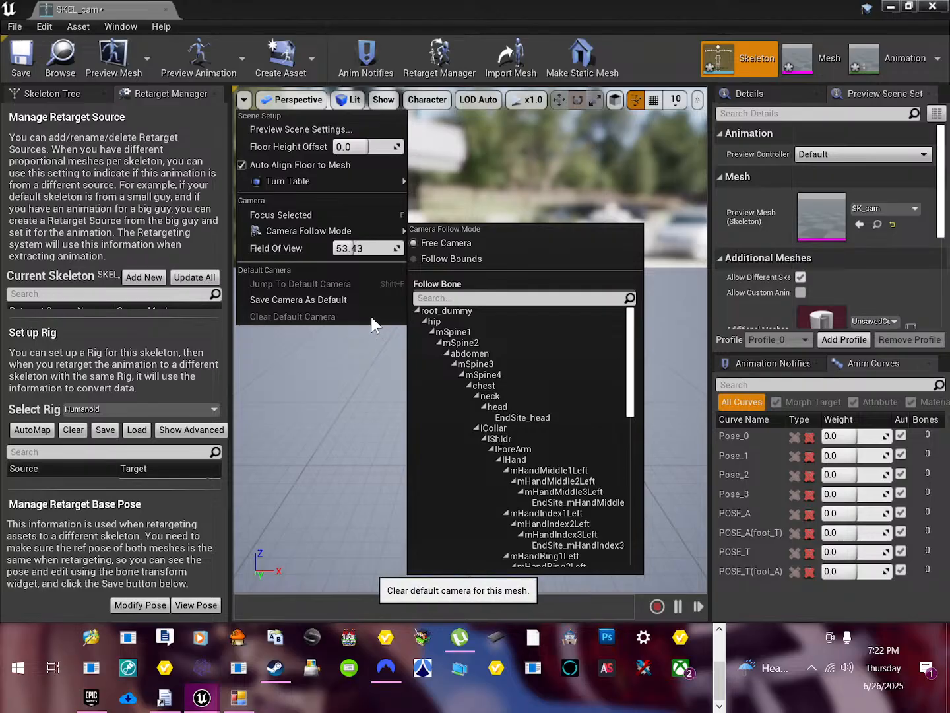
{"action": "left_click", "coordinate": [295, 100]}
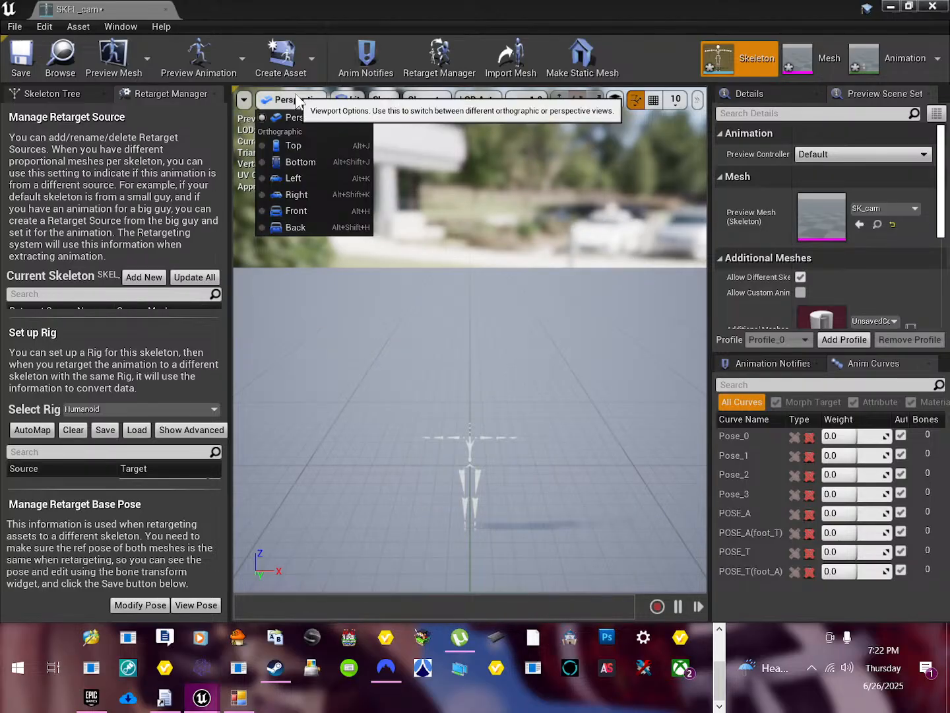
{"action": "left_click", "coordinate": [347, 103]}
{"action": "left_click", "coordinate": [382, 99]}
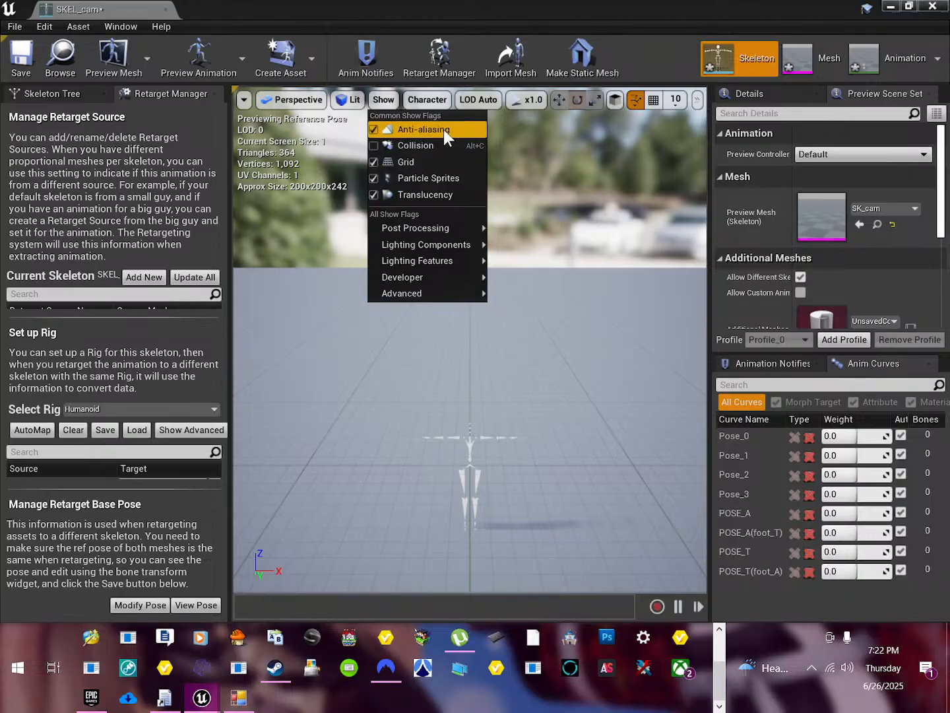
{"action": "mouse_move", "coordinate": [437, 276]}
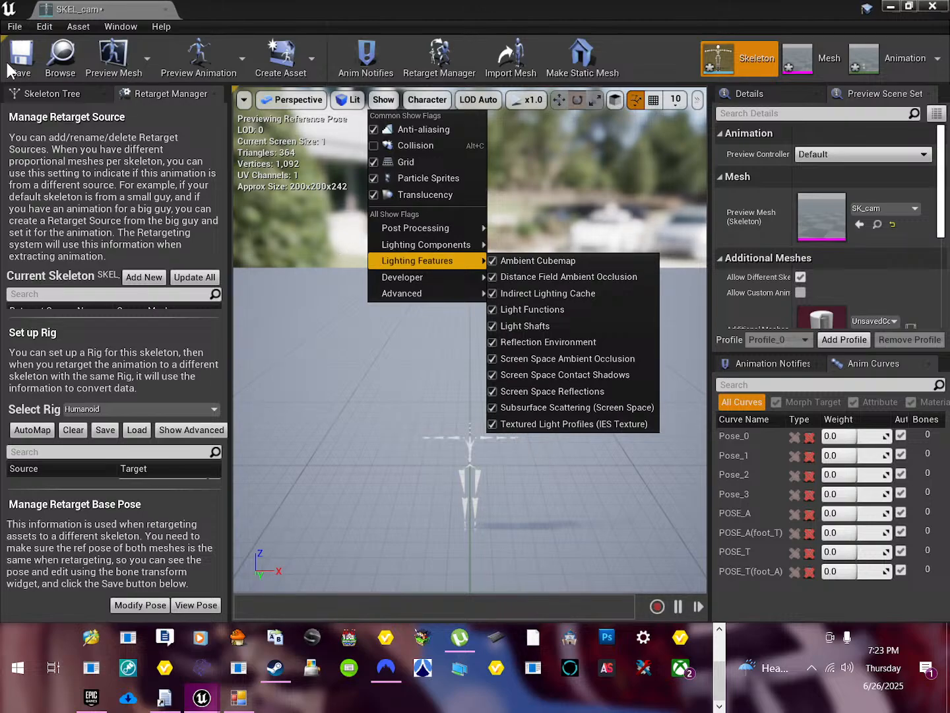
Display the SKEL_cam bone hierarchy and get a closer full view of the skeleton in the preview.
{"action": "left_click", "coordinate": [20, 94]}
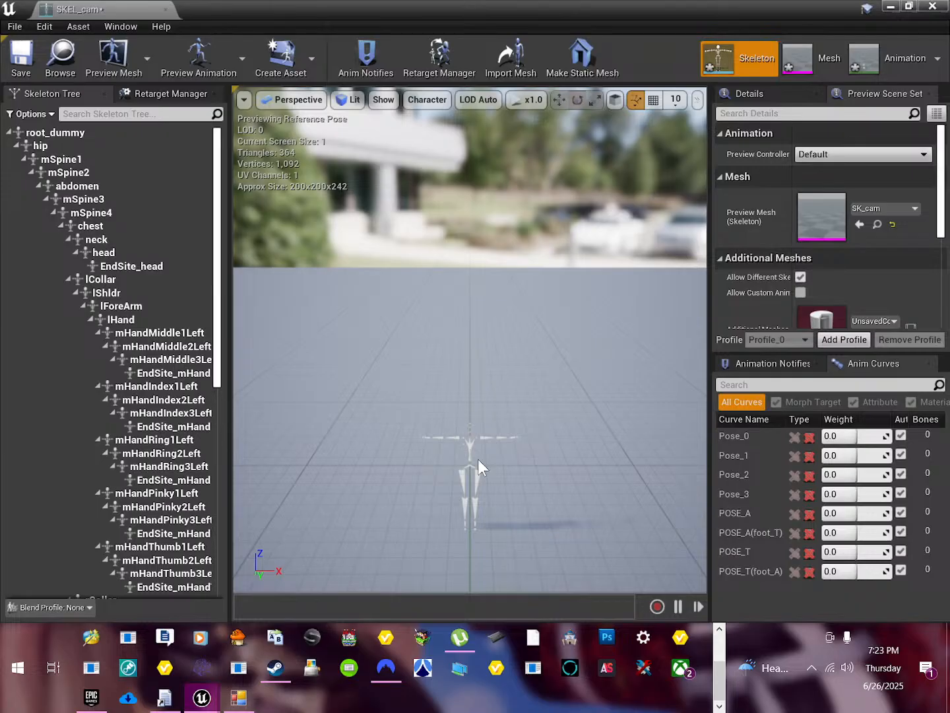
{"action": "scroll", "coordinate": [470, 487], "scroll_direction": "up", "scroll_amount": 5}
{"action": "scroll", "coordinate": [467, 488], "scroll_direction": "down", "scroll_amount": 3}
{"action": "mouse_move", "coordinate": [461, 483]}
{"action": "middle_mouse_down"}
{"action": "mouse_move", "coordinate": [462, 436]}
{"action": "mouse_move", "coordinate": [476, 471]}
{"action": "middle_mouse_up"}
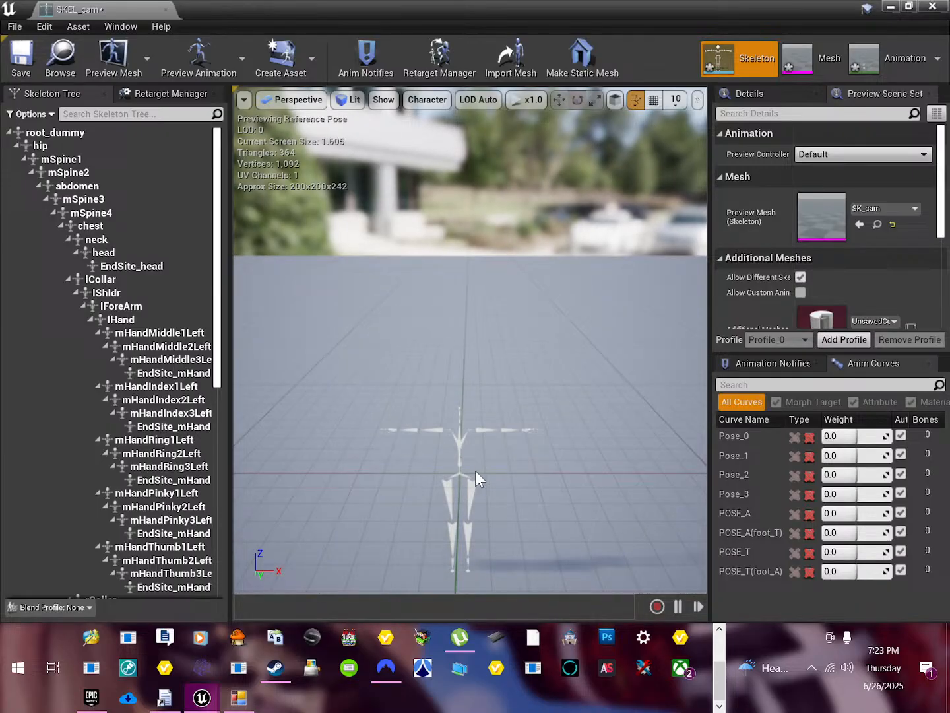
{"action": "right_click_drag", "start_coordinate": [475, 471], "coordinate": [483, 425]}
{"action": "scroll", "coordinate": [479, 495], "scroll_direction": "up", "scroll_amount": 4}
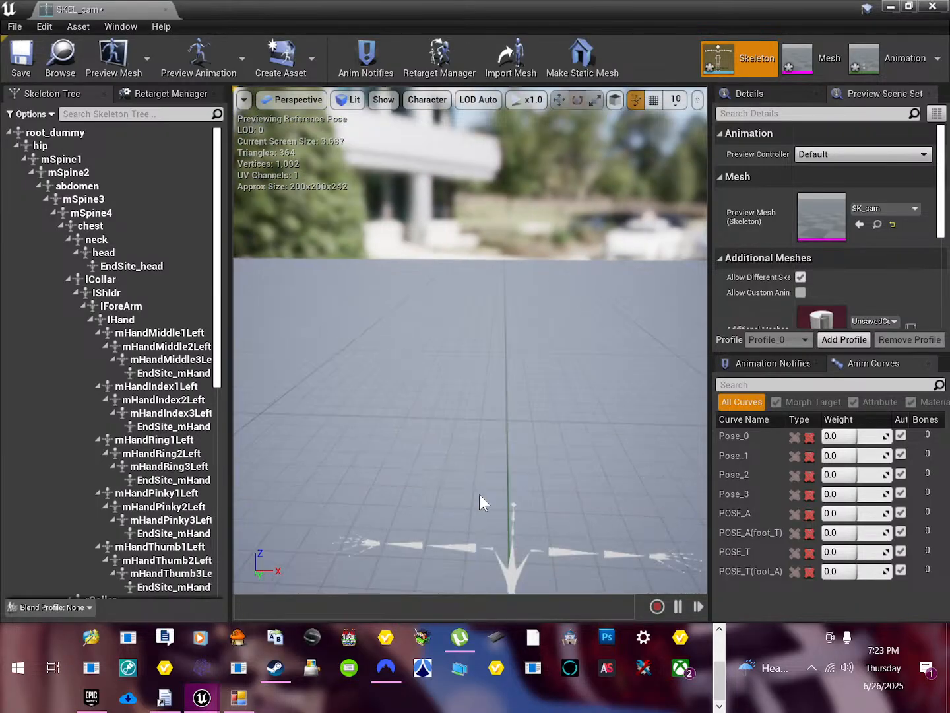
{"action": "middle_click_drag", "start_coordinate": [519, 488], "coordinate": [496, 399]}
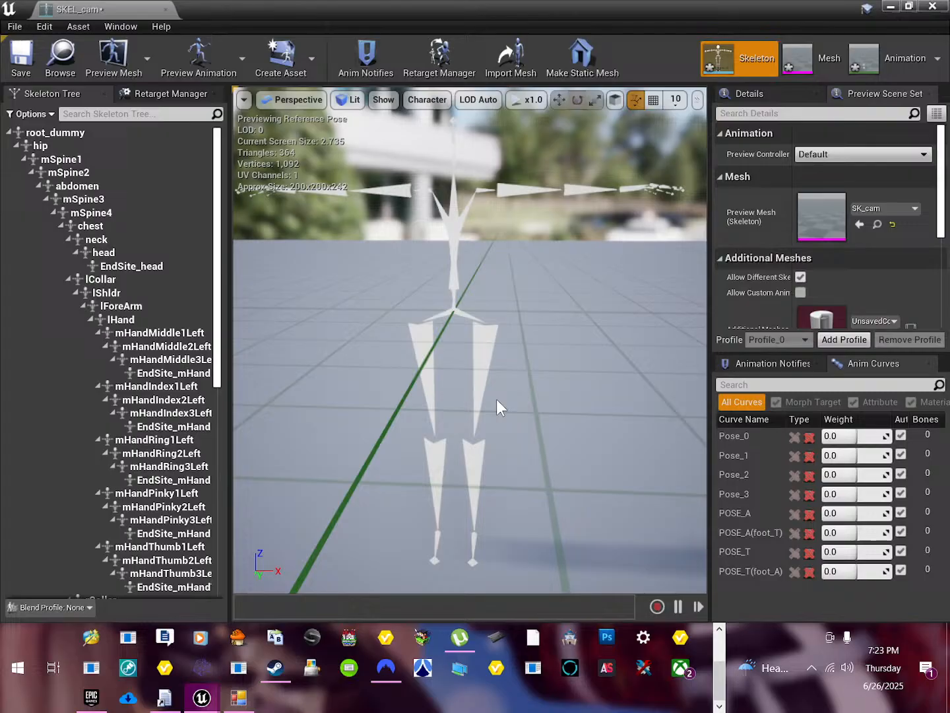
Select the root_dummy and lForeArm bones in the hierarchy and try to pick the opposite upper arm bone in the viewport.
{"action": "left_click", "coordinate": [51, 132]}
{"action": "left_click", "coordinate": [406, 188]}
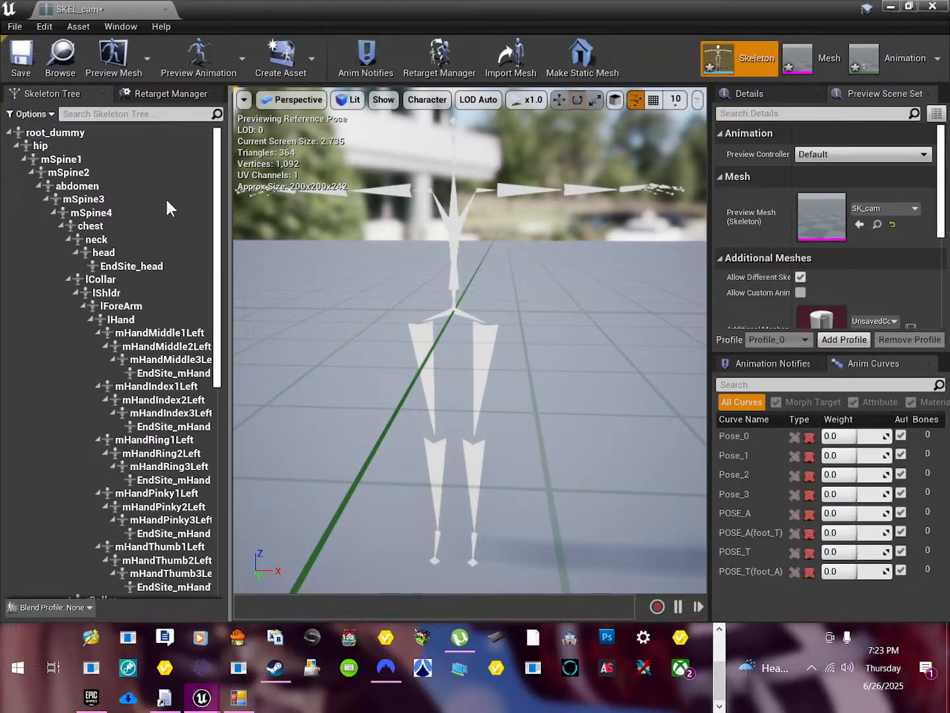
{"action": "left_click", "coordinate": [139, 308]}
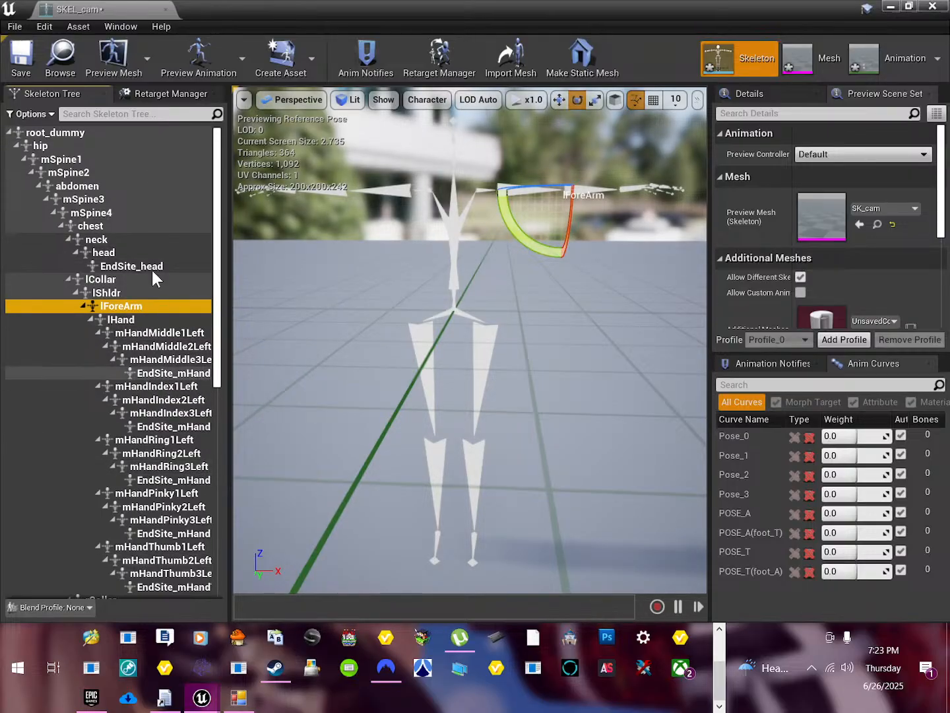
{"action": "left_click", "coordinate": [428, 195]}
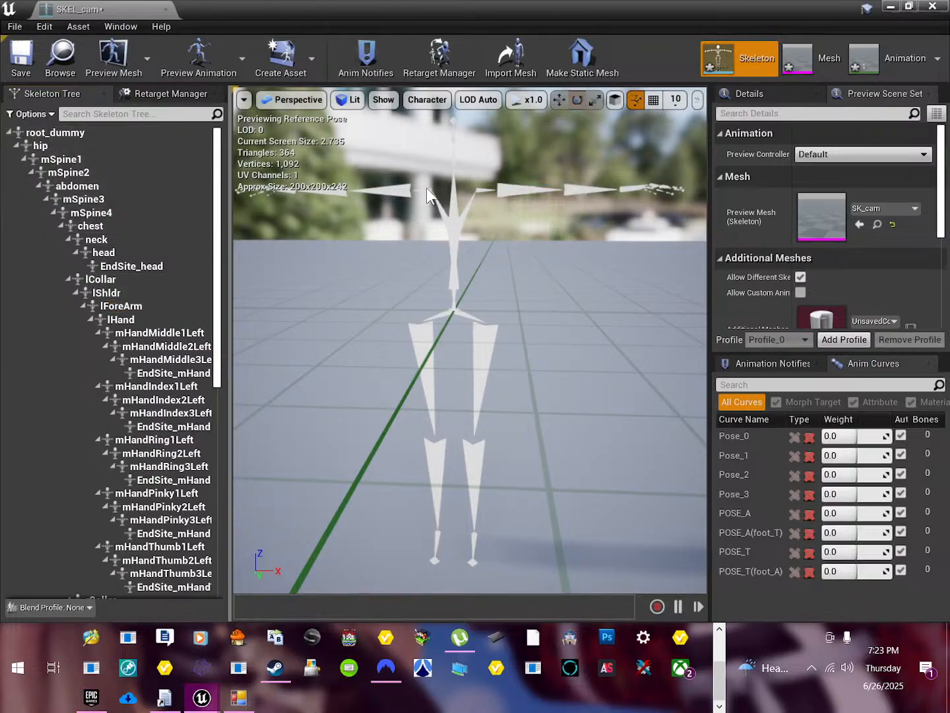
Turn on socket display for the skeleton preview and try to pick the rShldr upper arm bone.
{"action": "left_click", "coordinate": [384, 99]}
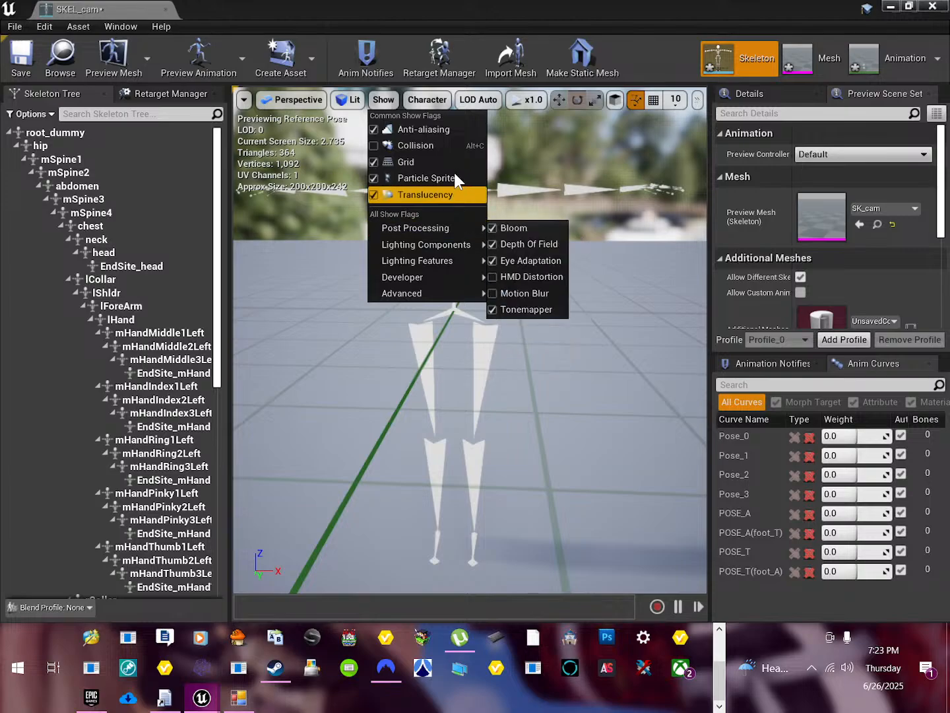
{"action": "left_click", "coordinate": [427, 100]}
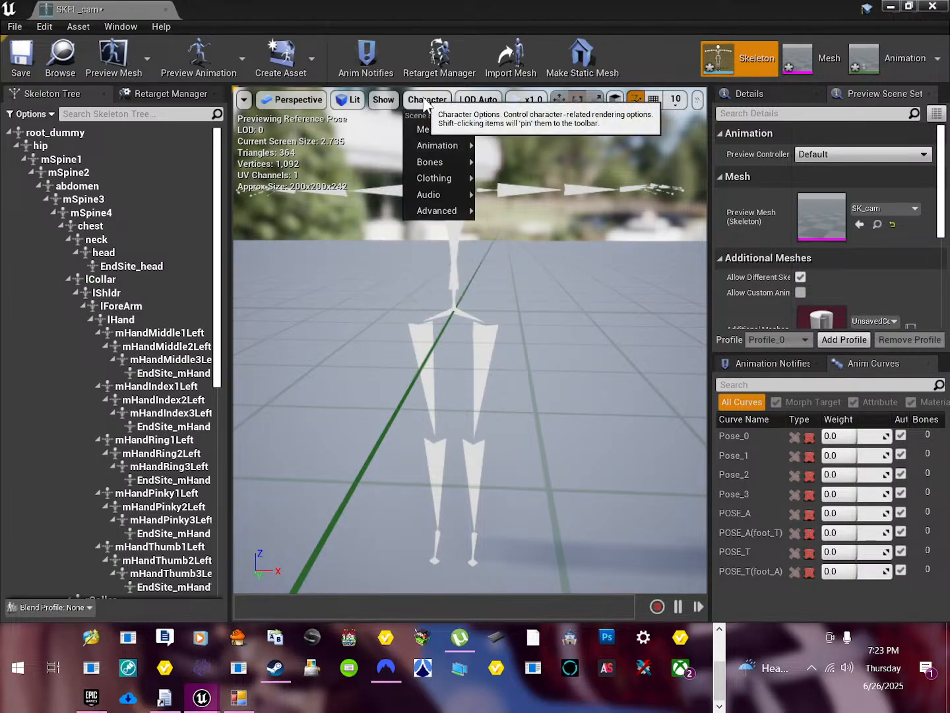
{"action": "mouse_move", "coordinate": [438, 141]}
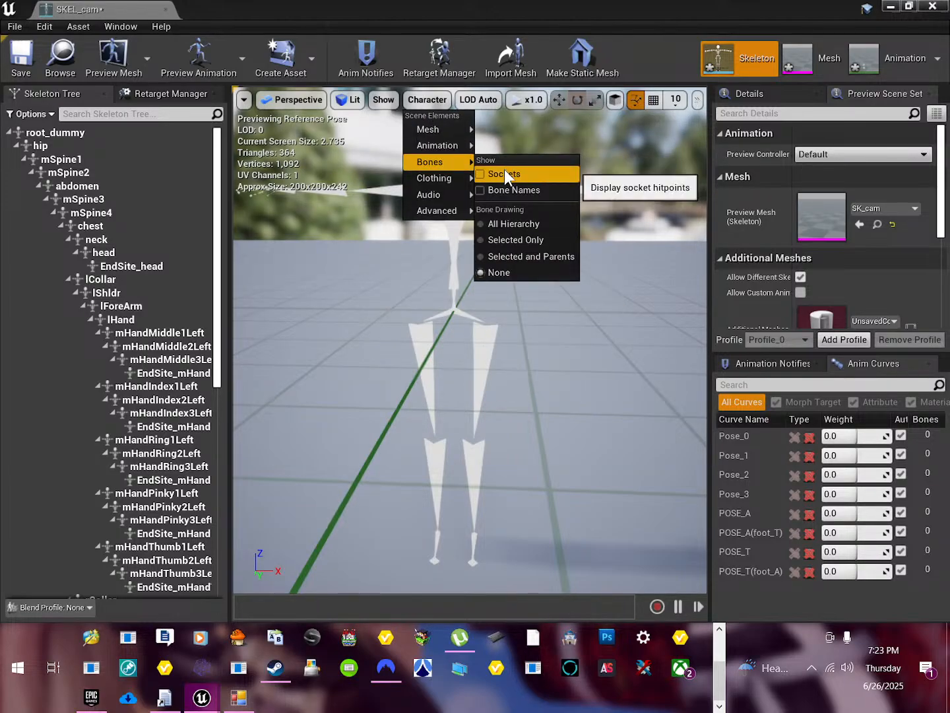
{"action": "left_click", "coordinate": [505, 169]}
{"action": "left_click", "coordinate": [400, 190]}
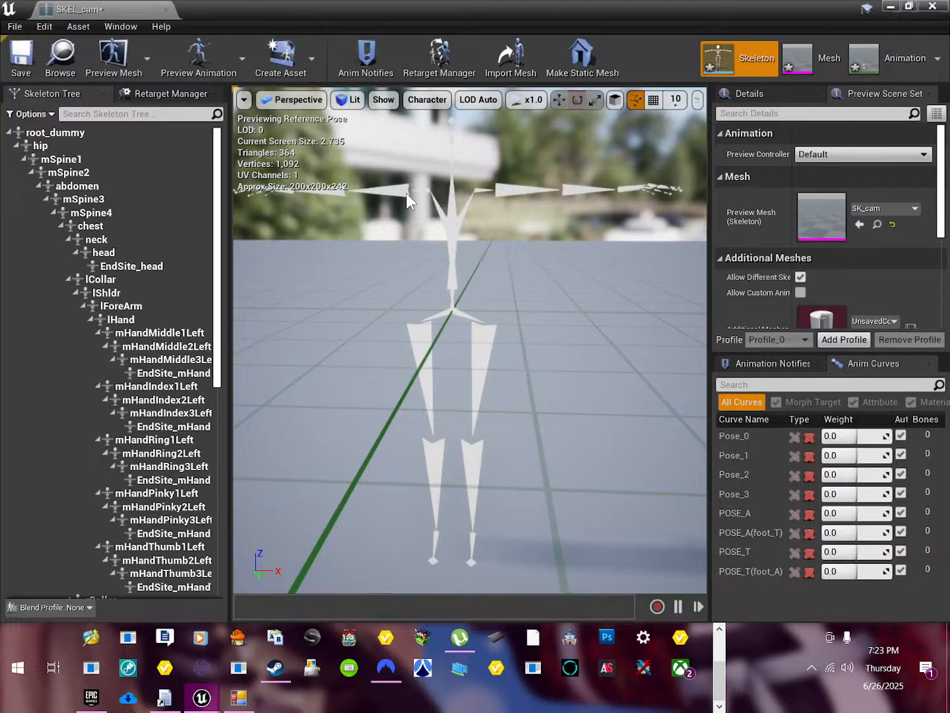
Turn on bone name labels in the skeleton preview and turn them off again.
{"action": "left_click", "coordinate": [426, 99]}
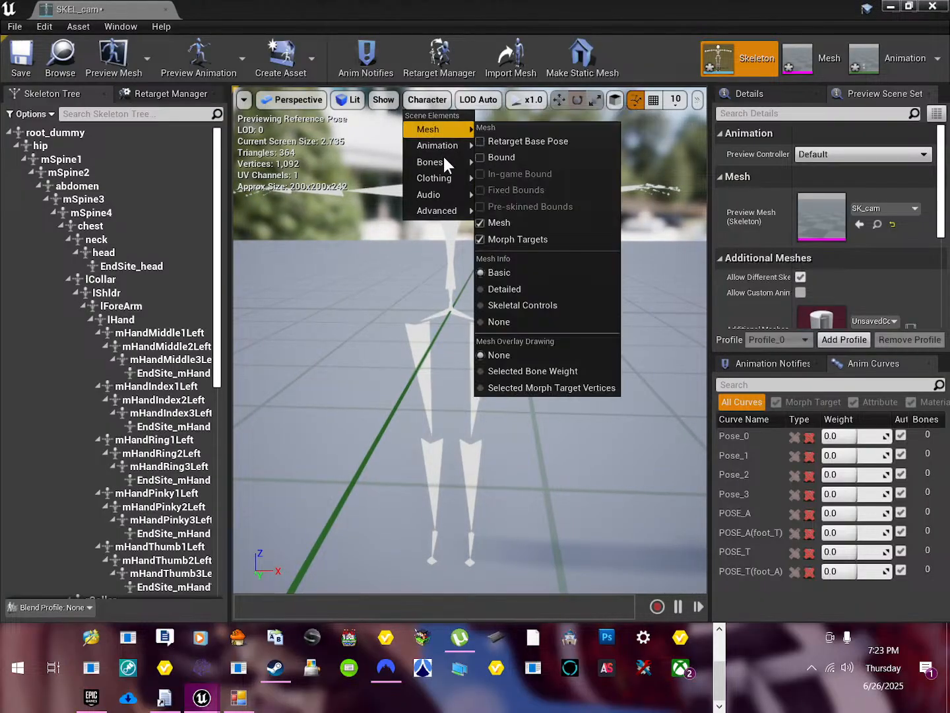
{"action": "mouse_move", "coordinate": [456, 162]}
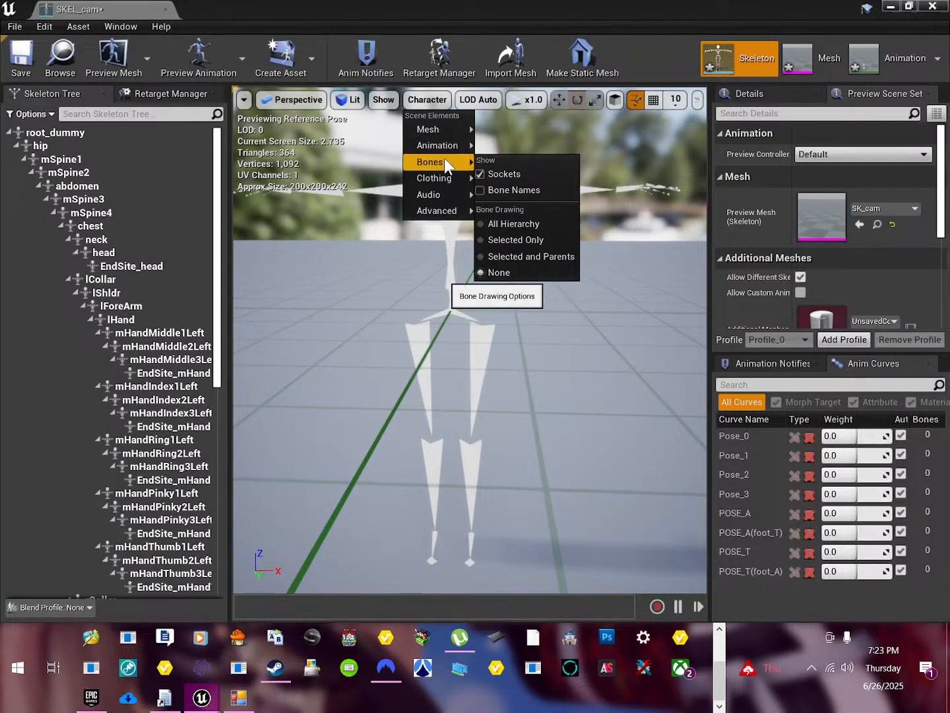
{"action": "left_click", "coordinate": [528, 191]}
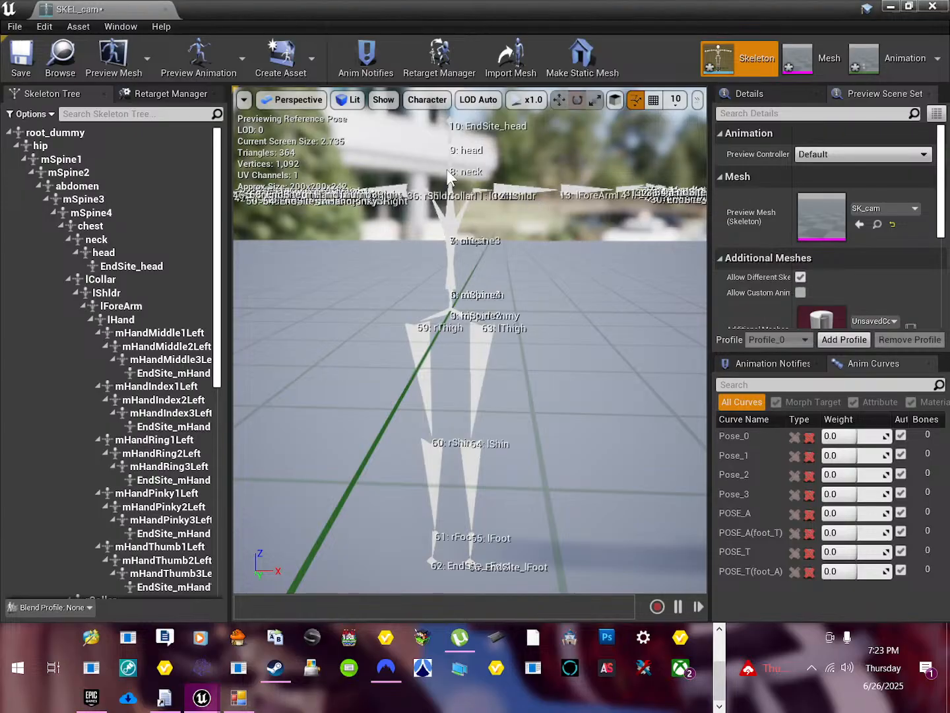
{"action": "left_click", "coordinate": [425, 99]}
{"action": "mouse_move", "coordinate": [444, 183]}
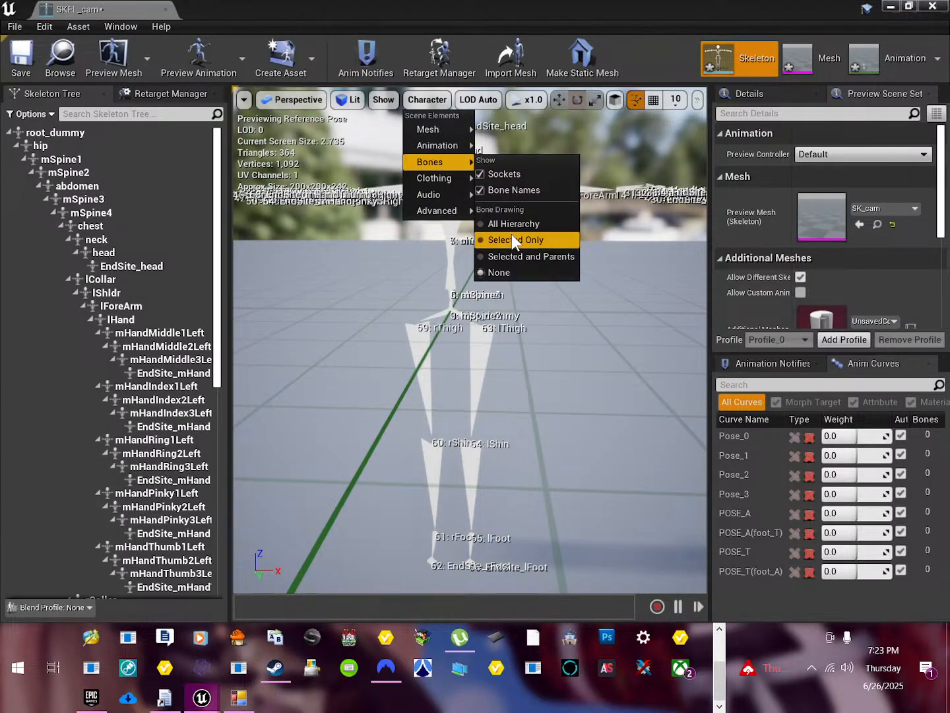
{"action": "left_click", "coordinate": [516, 190]}
Set bone drawing to All Hierarchy and select the rShldr bone in the preview.
{"action": "left_click", "coordinate": [426, 100]}
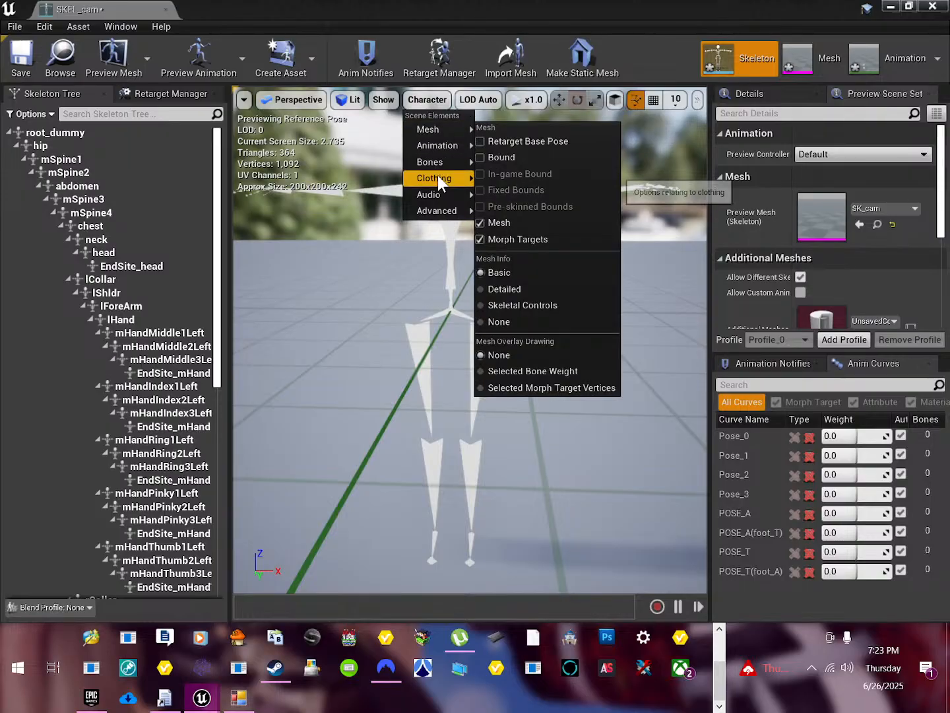
{"action": "mouse_move", "coordinate": [447, 165]}
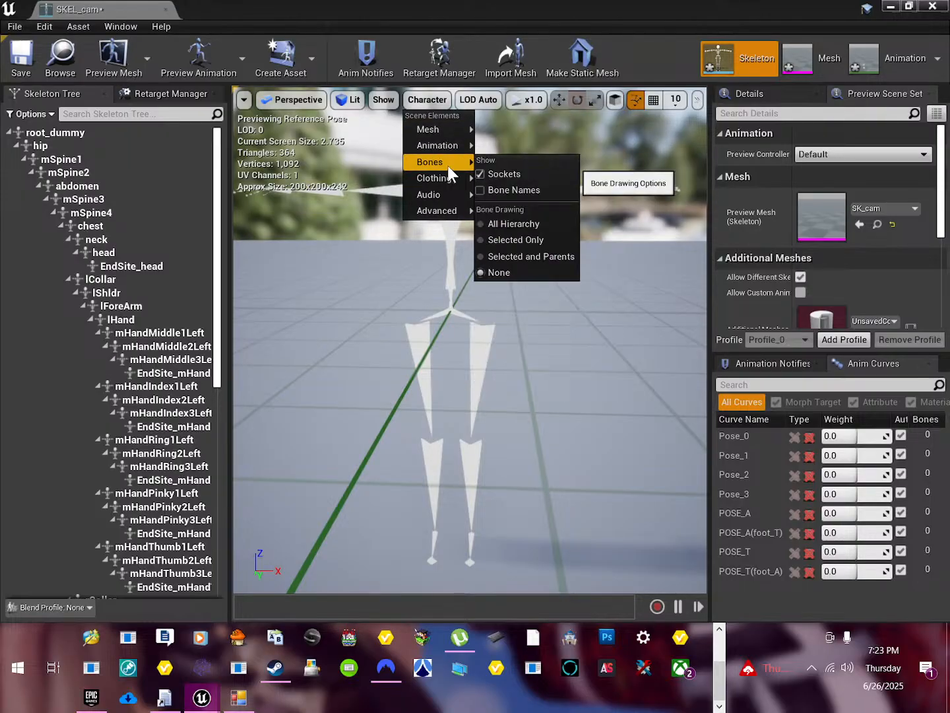
{"action": "left_click", "coordinate": [524, 221]}
{"action": "left_click", "coordinate": [419, 196]}
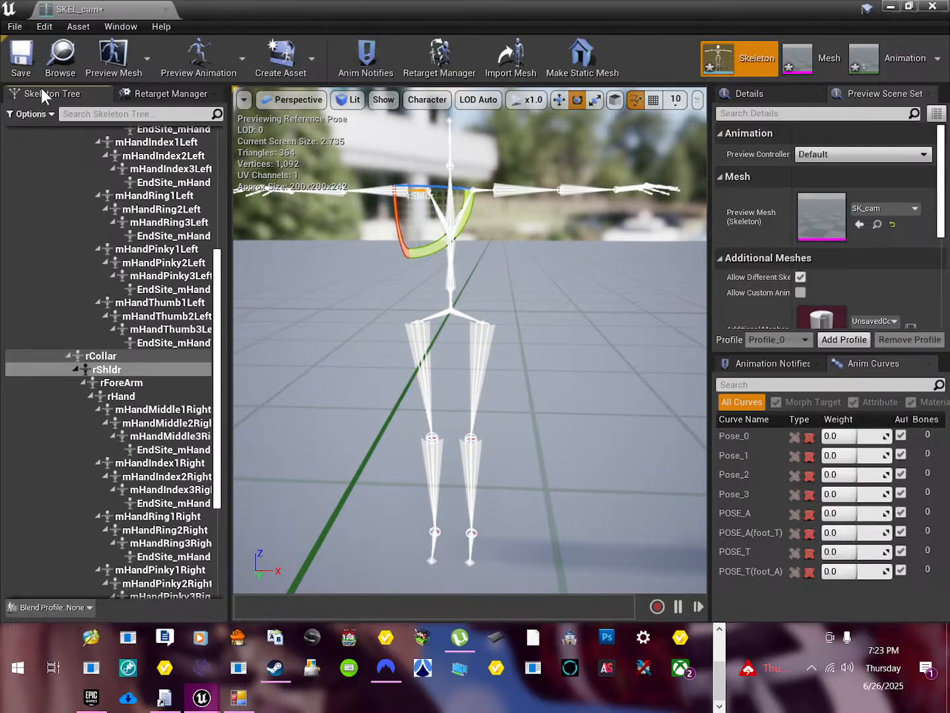
Show the retarget base pose and rotate the rShldr bone so its arm slopes downward.
{"action": "left_click", "coordinate": [157, 93]}
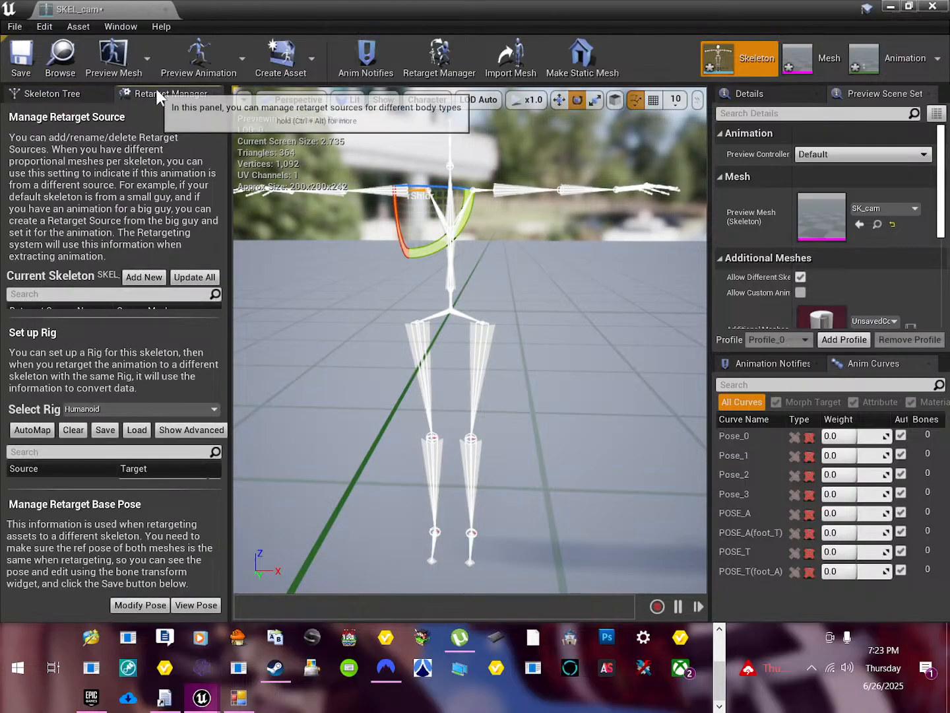
{"action": "left_click", "coordinate": [206, 608]}
{"action": "mouse_move", "coordinate": [443, 244]}
{"action": "left_mouse_down"}
{"action": "mouse_move", "coordinate": [461, 233]}
{"action": "mouse_move", "coordinate": [452, 237]}
{"action": "left_mouse_up"}
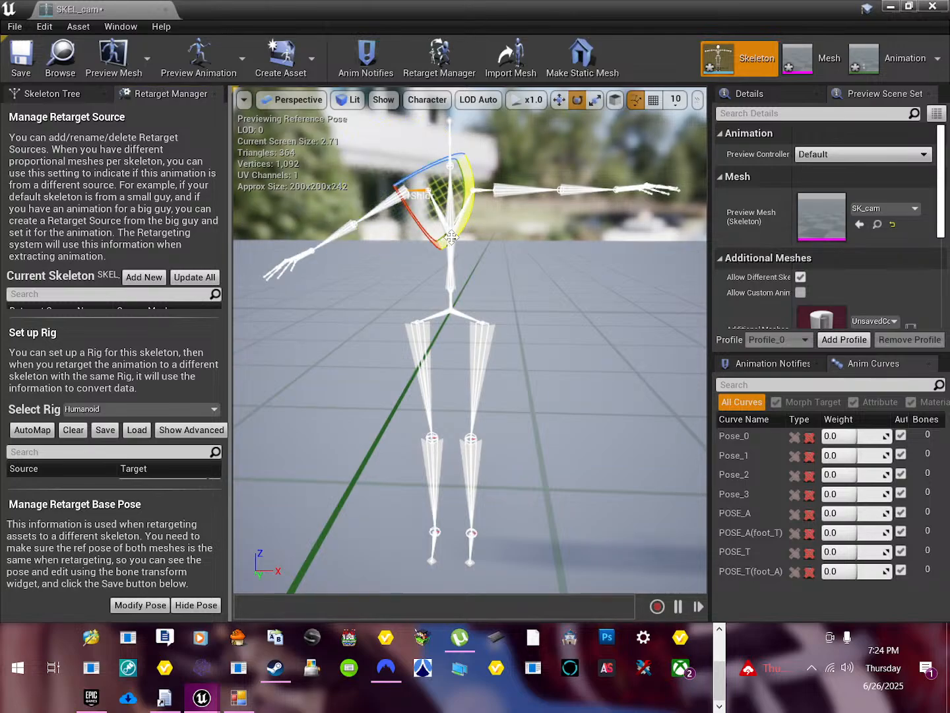
Select the lShldr bone and rotate it downward to mirror the opposite arm.
{"action": "left_click", "coordinate": [497, 187]}
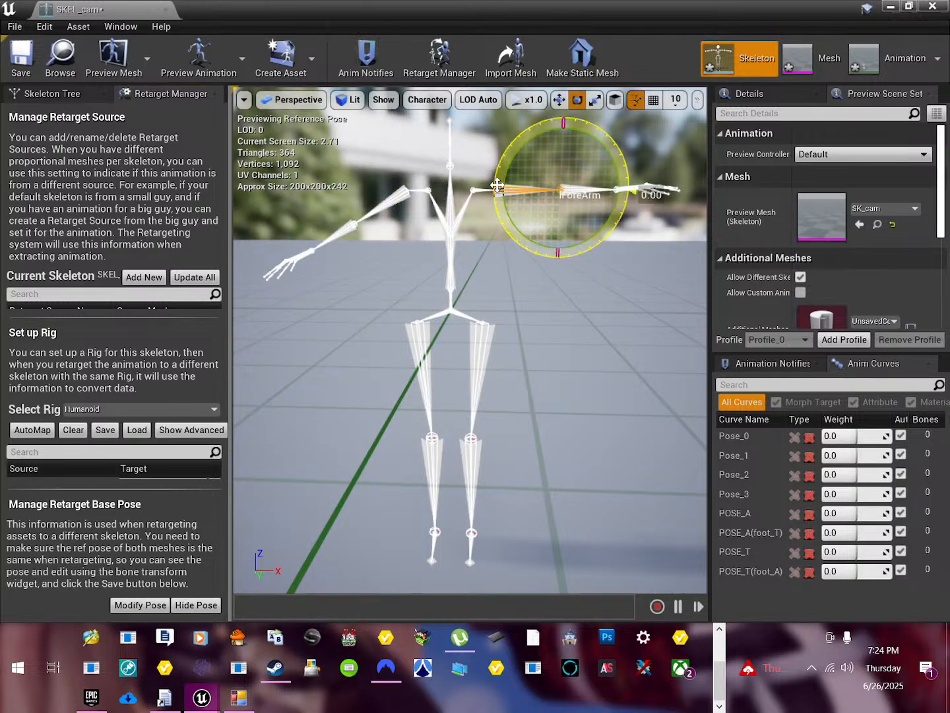
{"action": "left_click", "coordinate": [497, 187]}
{"action": "left_click", "coordinate": [483, 192]}
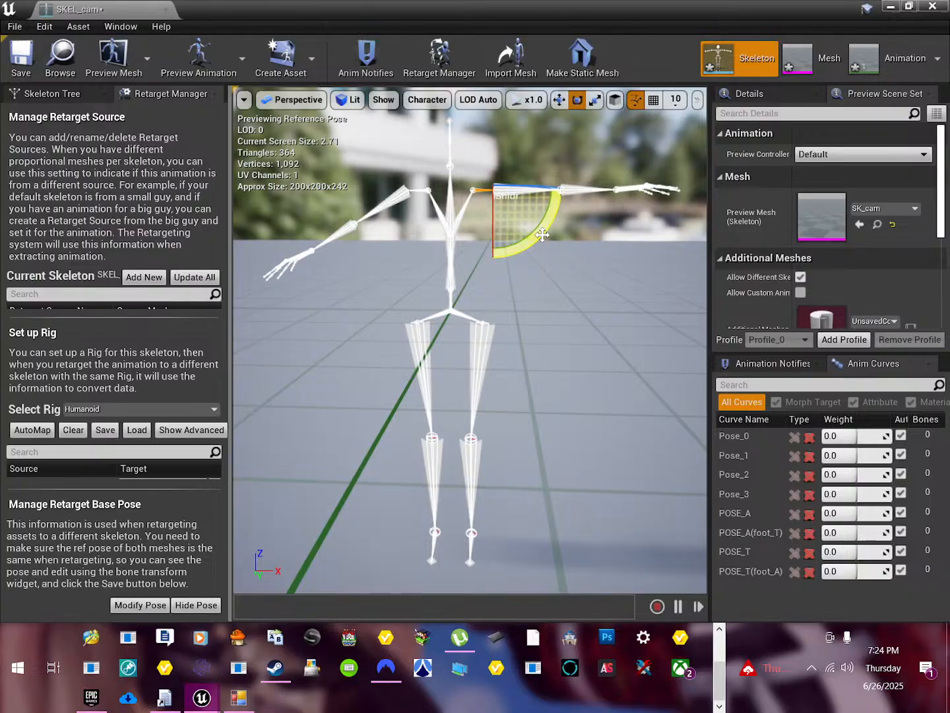
{"action": "left_click_drag", "start_coordinate": [543, 235], "coordinate": [542, 254]}
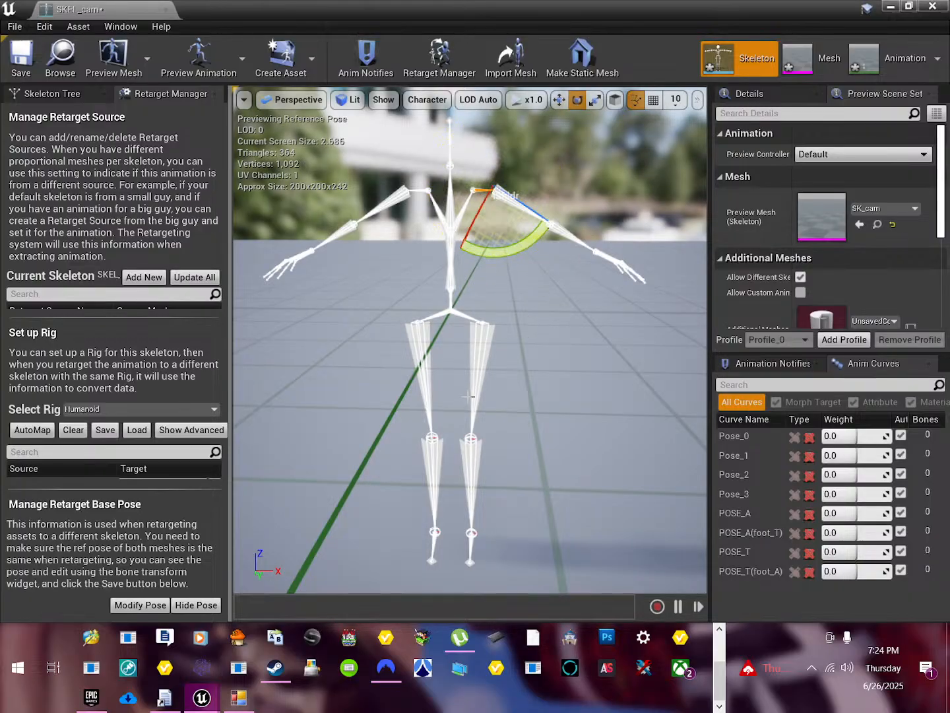
Toggle the retarget base pose display to compare the poses, and reset the base pose.
{"action": "scroll", "coordinate": [481, 355], "scroll_direction": "down", "scroll_amount": 5}
{"action": "left_click", "coordinate": [485, 351]}
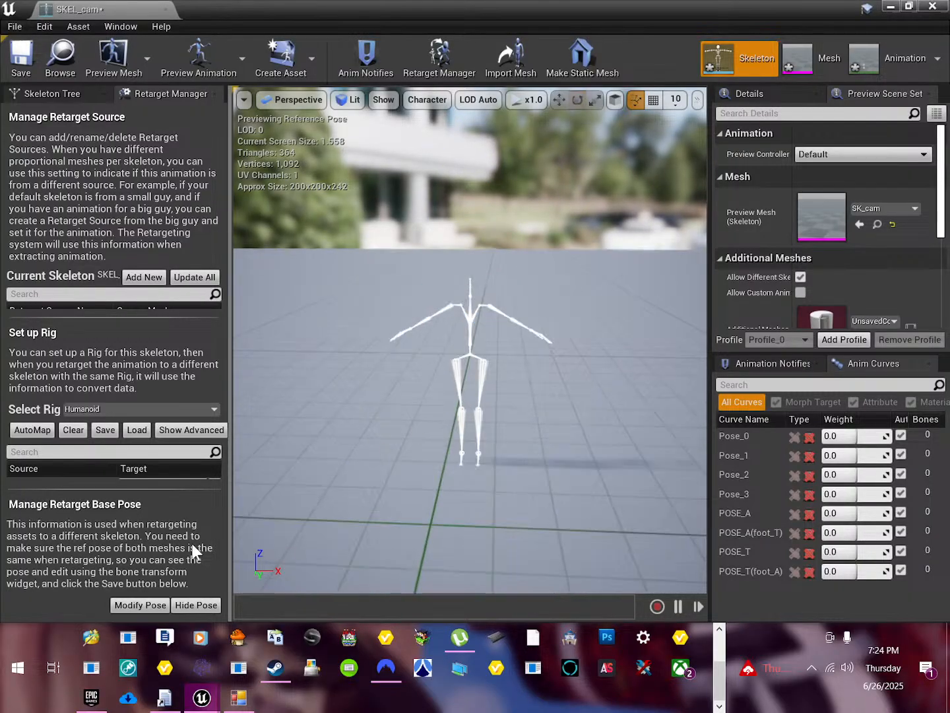
{"action": "left_click", "coordinate": [196, 605]}
{"action": "left_click", "coordinate": [198, 606]}
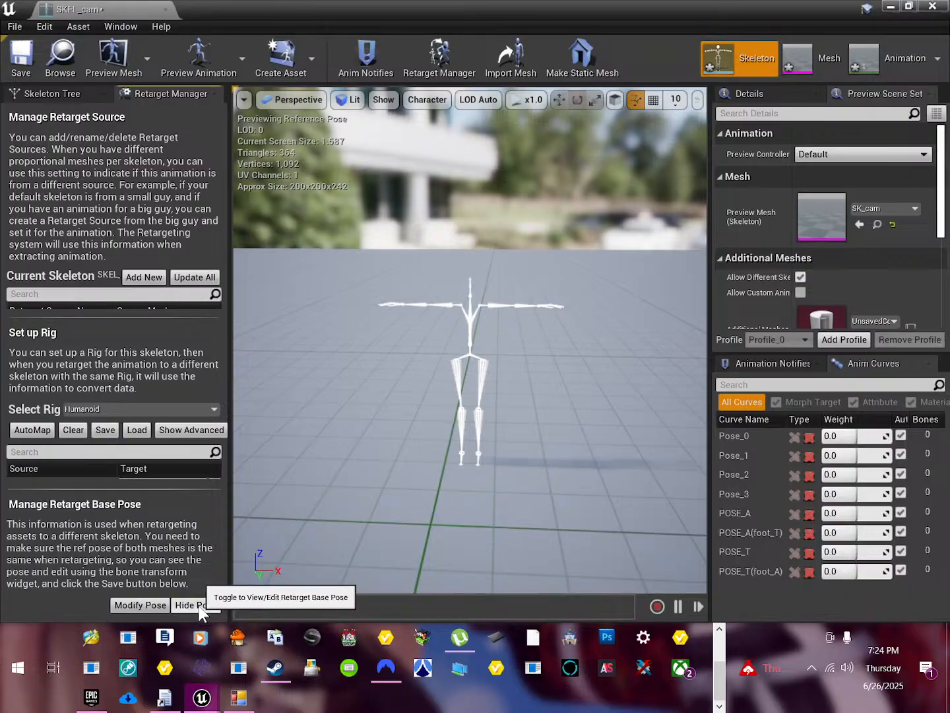
{"action": "left_click", "coordinate": [134, 603]}
Select the rForeArm bone and rotate it so the forearm slopes downward.
{"action": "left_click", "coordinate": [450, 306]}
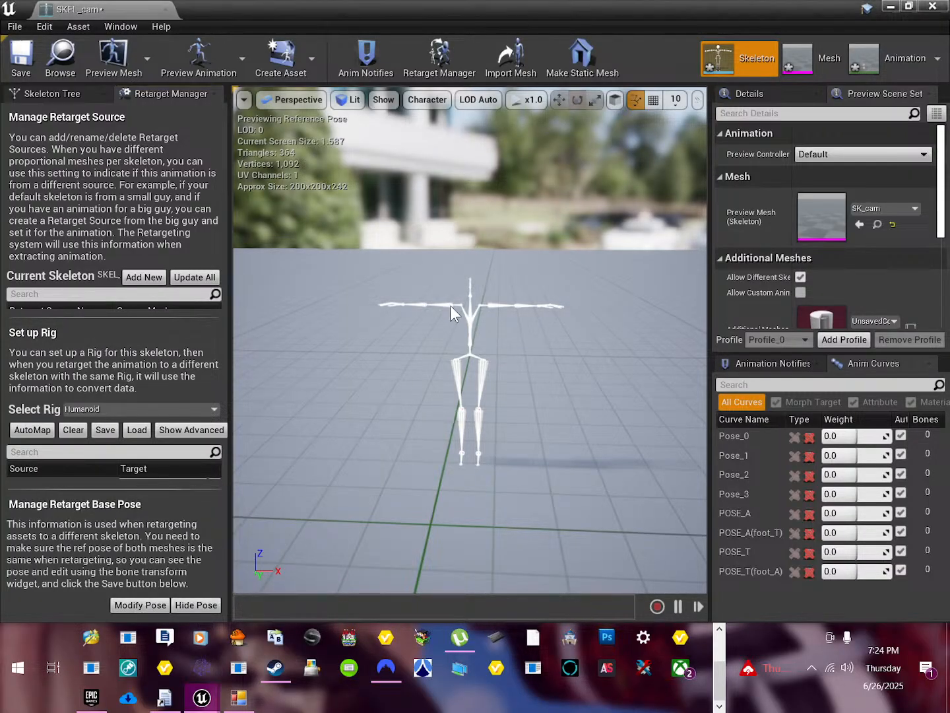
{"action": "left_click", "coordinate": [451, 305]}
{"action": "left_click_drag", "start_coordinate": [485, 271], "coordinate": [490, 344]}
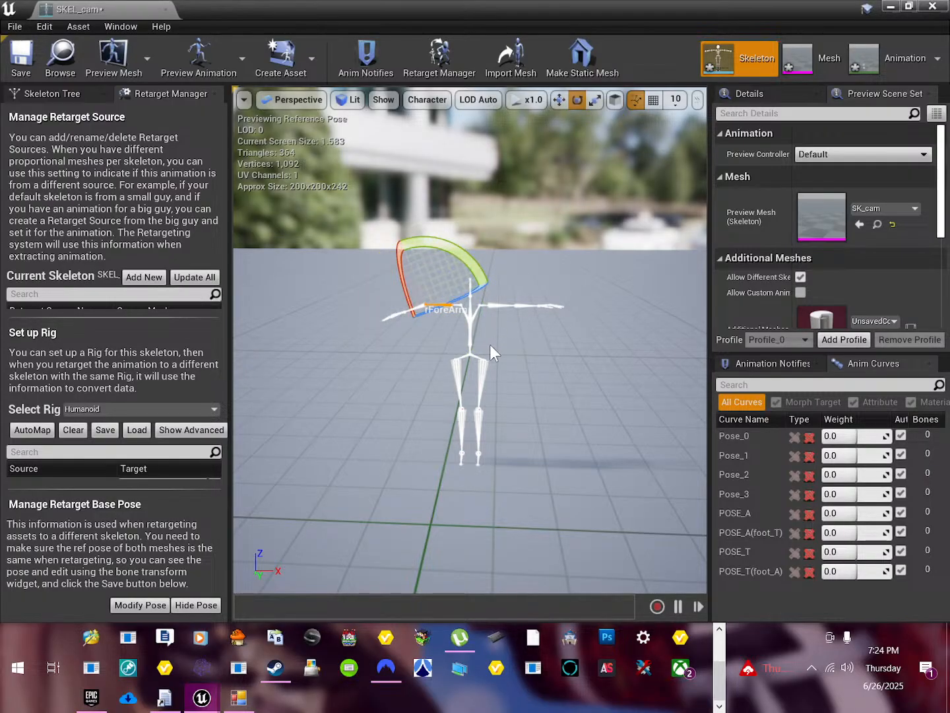
Undo the recent bone rotations and the retarget base pose reset.
{"action": "key", "text": "ctrl+z"}
{"action": "scroll", "coordinate": [462, 343], "scroll_direction": "up", "scroll_amount": 3}
{"action": "middle_click_drag", "start_coordinate": [464, 323], "coordinate": [351, 330]}
{"action": "key", "text": "ctrl+z"}
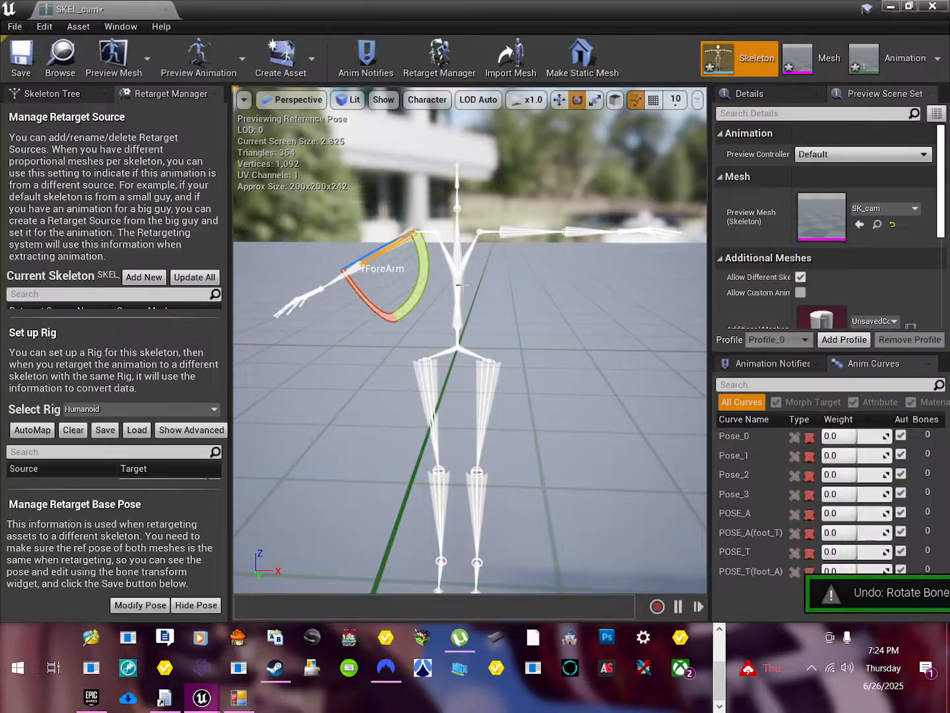
{"action": "key", "text": "ctrl+z"}
{"action": "key", "text": "ctrl+z"}
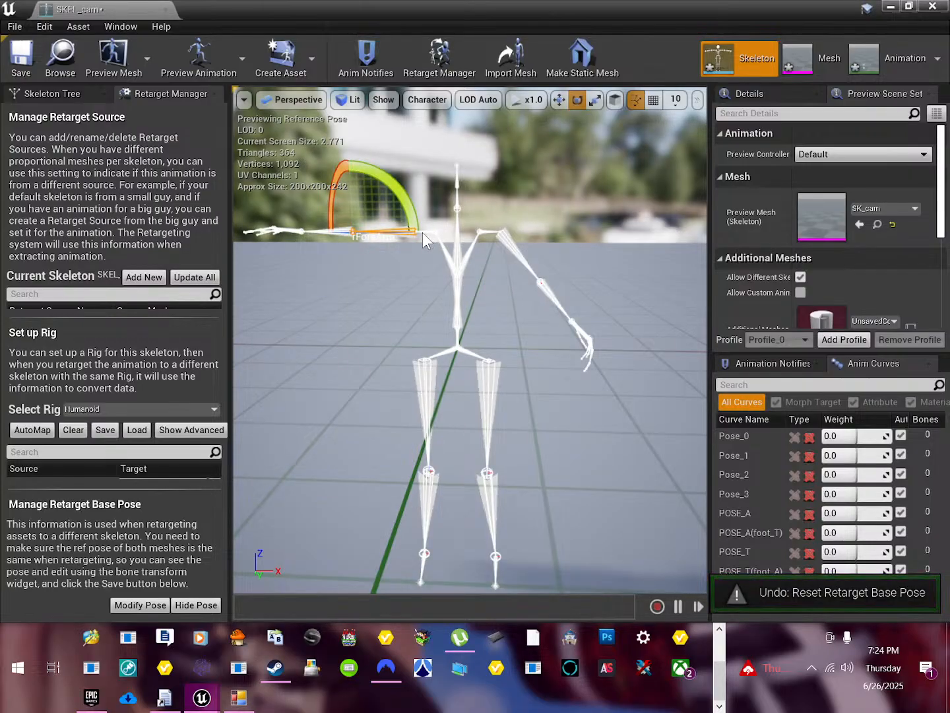
{"action": "key", "text": "ctrl+z"}
Rotate the rShldr bone so its arm slopes downward and adjust the lShldr bone by 10 degrees to match.
{"action": "left_click", "coordinate": [425, 231]}
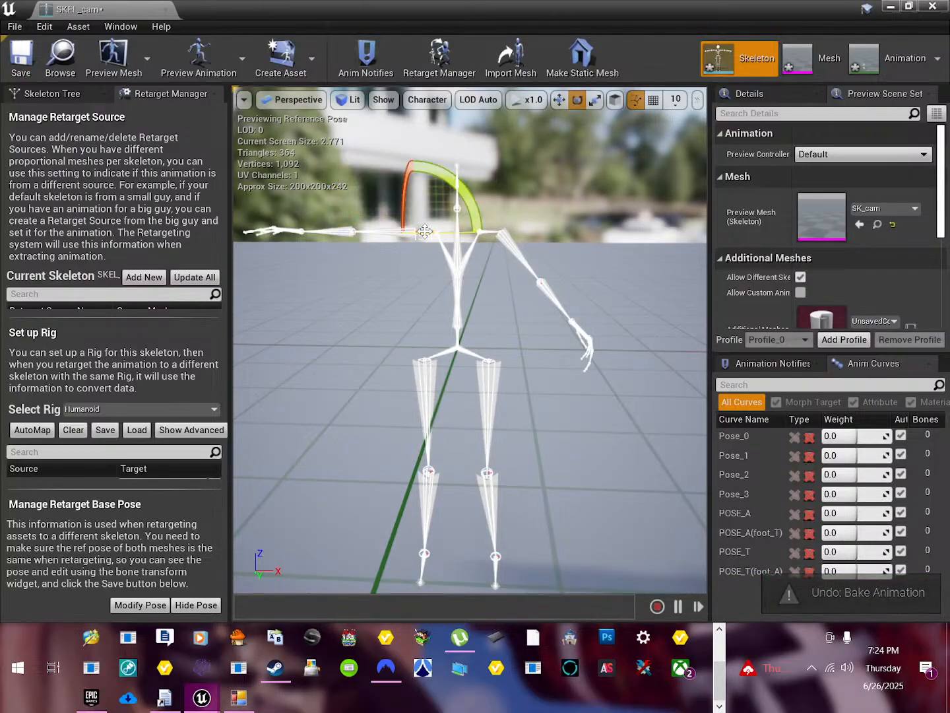
{"action": "mouse_move", "coordinate": [472, 214]}
{"action": "left_mouse_down"}
{"action": "mouse_move", "coordinate": [454, 180]}
{"action": "mouse_move", "coordinate": [476, 211]}
{"action": "left_mouse_up"}
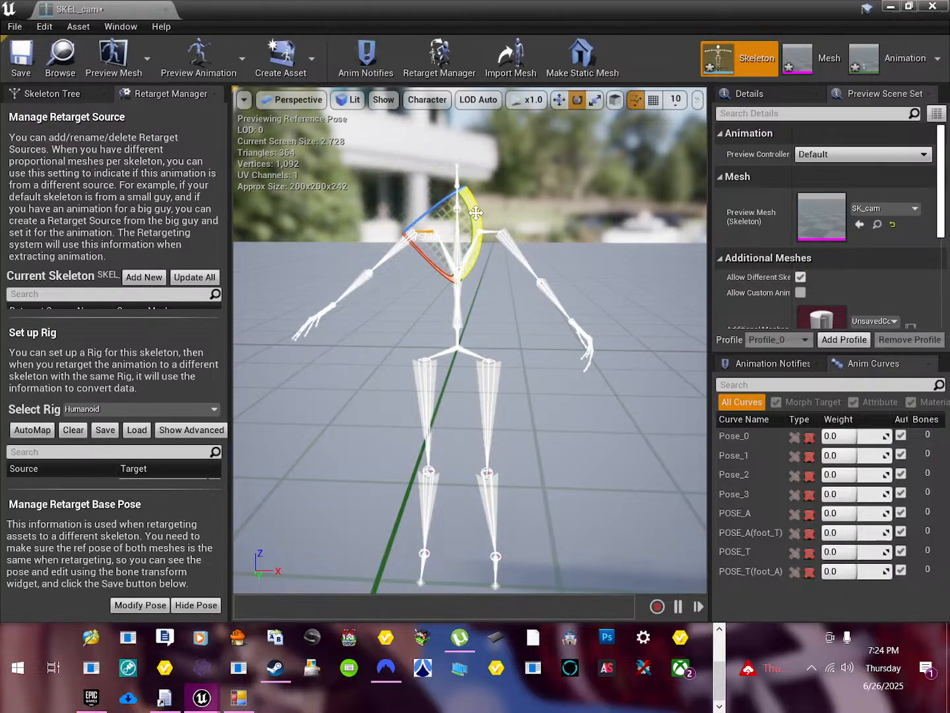
{"action": "left_click", "coordinate": [519, 242]}
{"action": "left_click", "coordinate": [506, 242]}
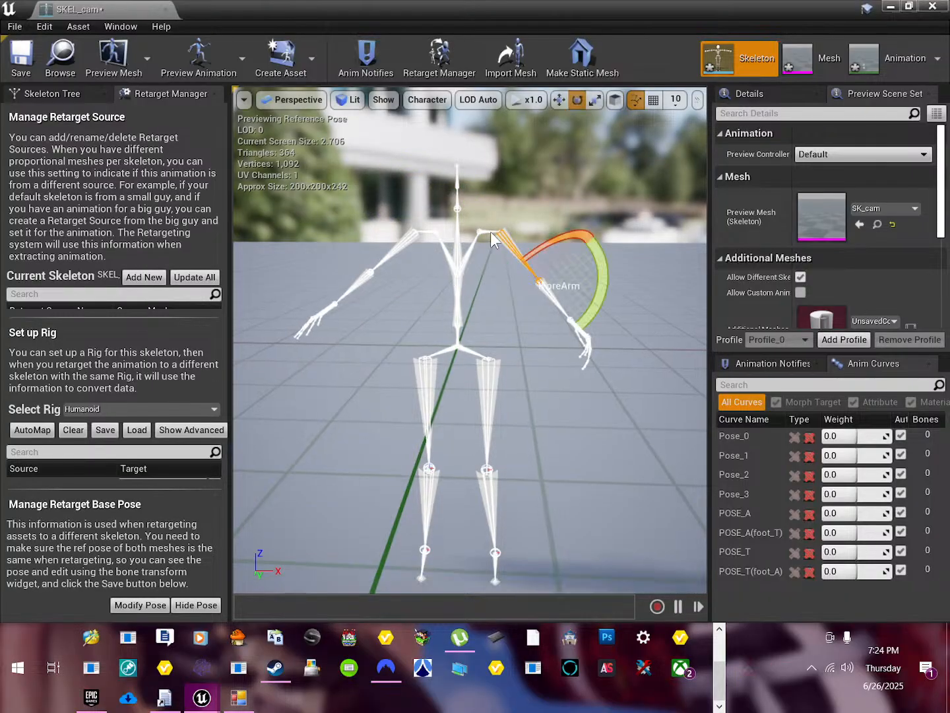
{"action": "left_click", "coordinate": [490, 231]}
{"action": "left_click_drag", "start_coordinate": [508, 163], "coordinate": [512, 167]}
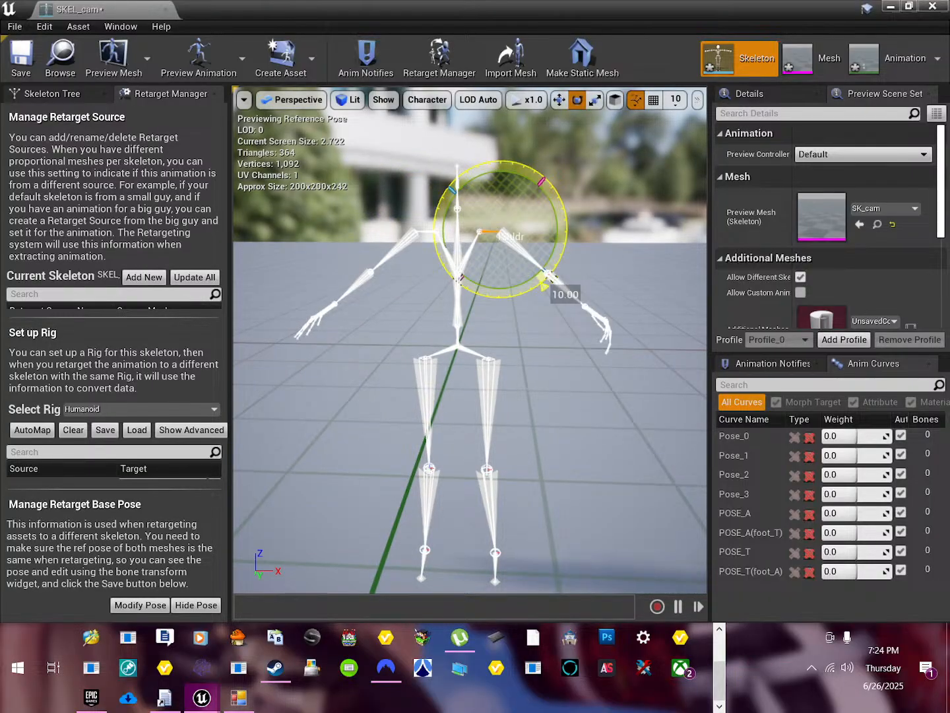
Apply the current pose as the retarget base pose and toggle its display to compare it with the reference pose.
{"action": "left_click", "coordinate": [157, 603]}
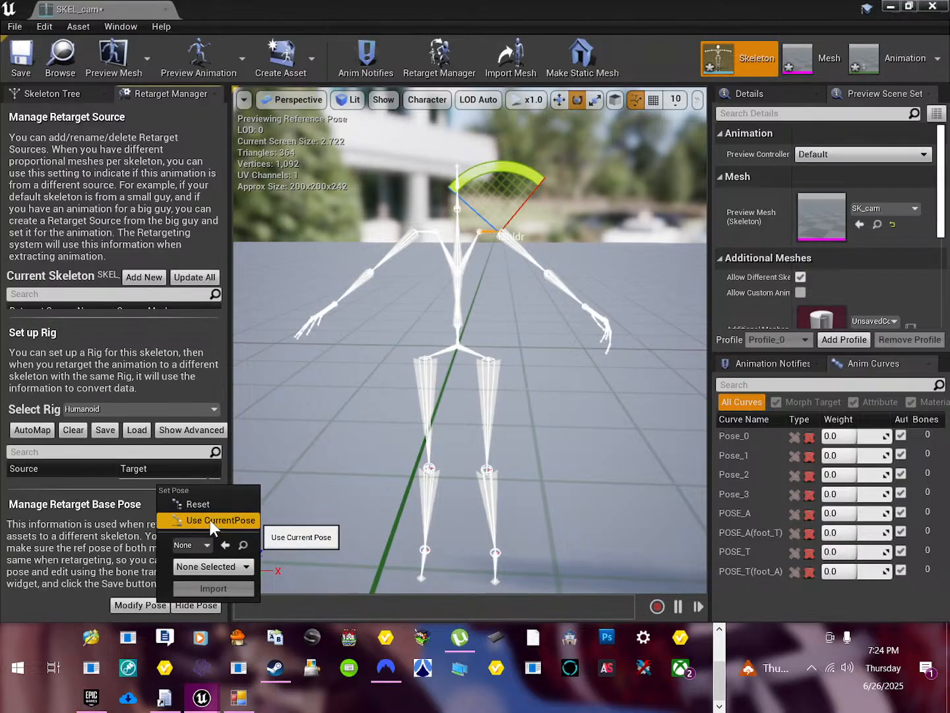
{"action": "left_click", "coordinate": [211, 520]}
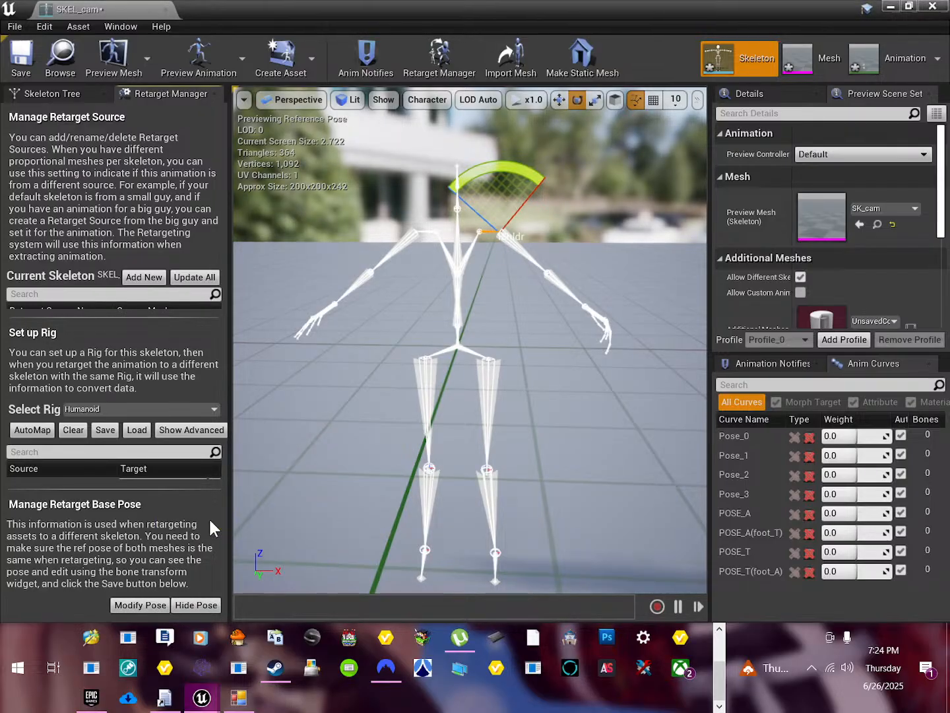
{"action": "left_click", "coordinate": [132, 603]}
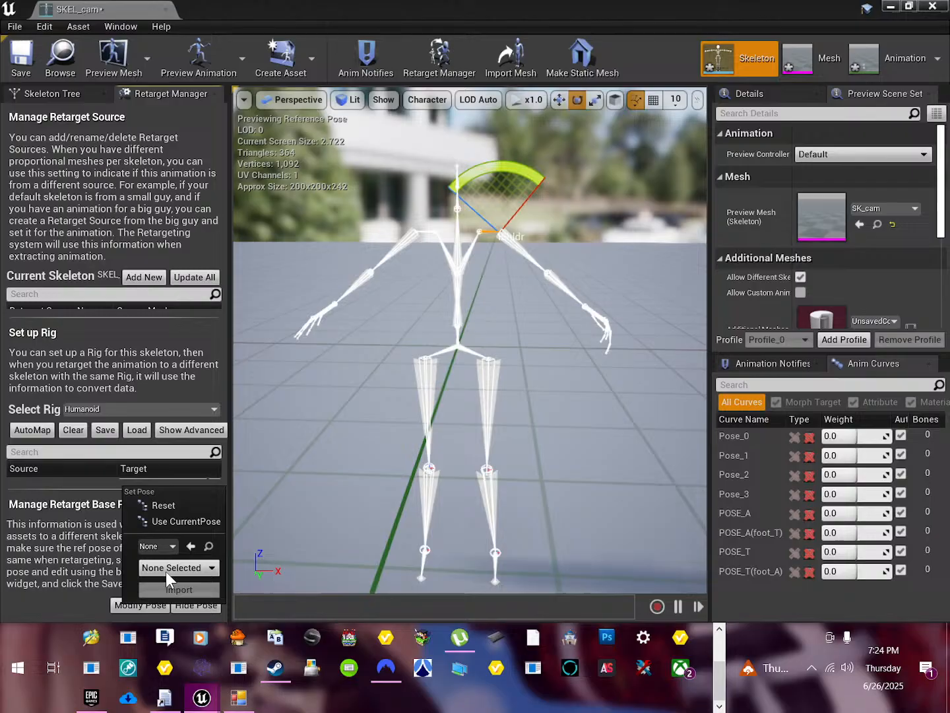
{"action": "left_click", "coordinate": [198, 520]}
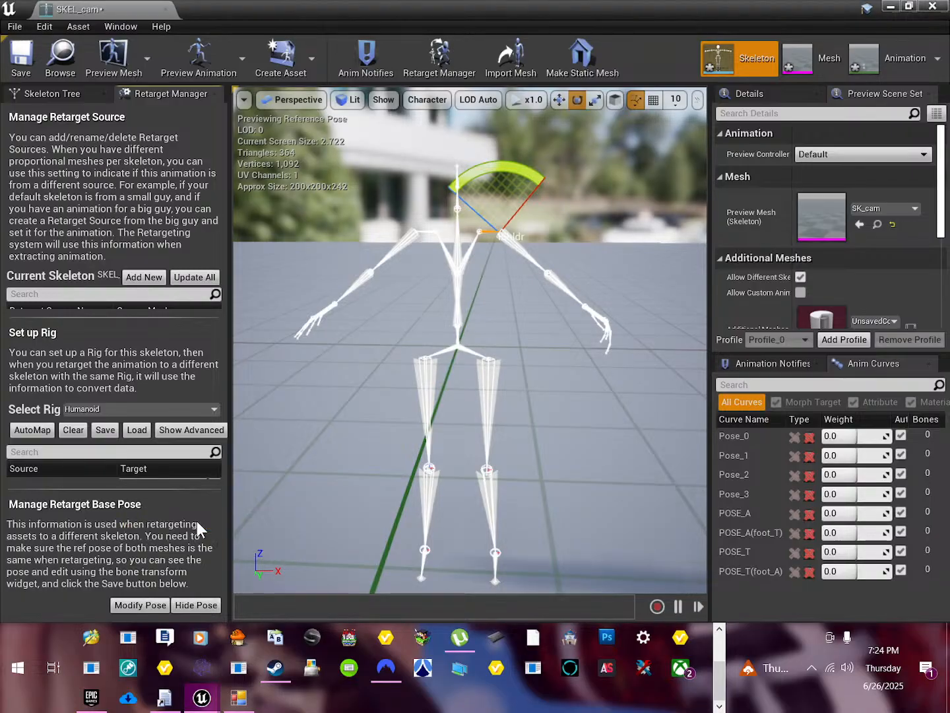
{"action": "left_click", "coordinate": [193, 606]}
{"action": "left_click", "coordinate": [194, 606]}
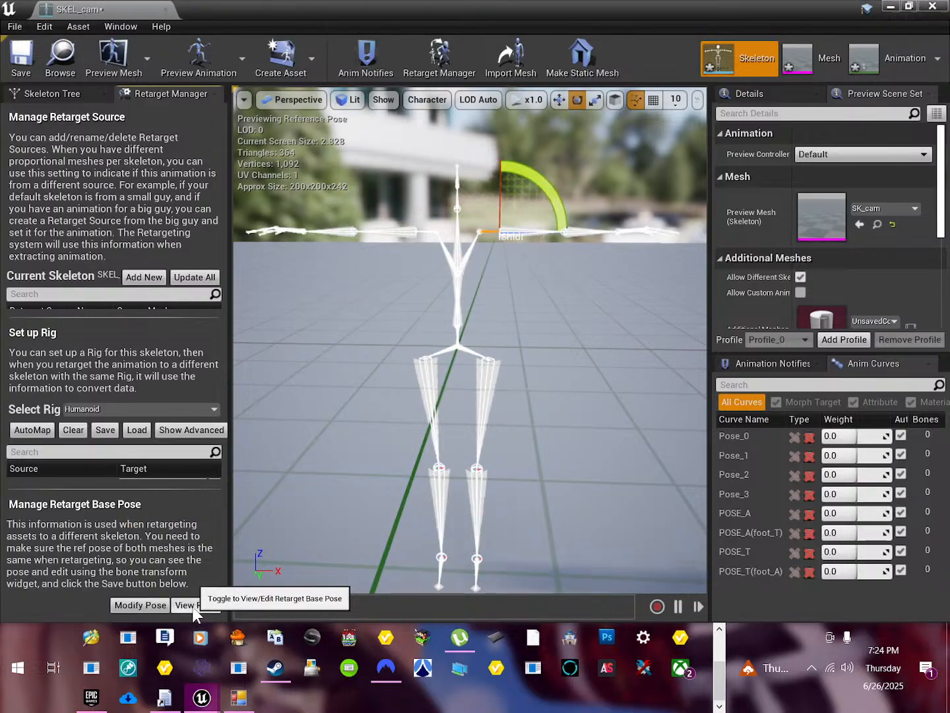
{"action": "mouse_move", "coordinate": [356, 423]}
{"action": "left_mouse_down"}
{"action": "mouse_move", "coordinate": [350, 371]}
{"action": "mouse_move", "coordinate": [291, 396]}
{"action": "mouse_move", "coordinate": [356, 423]}
{"action": "left_mouse_up"}
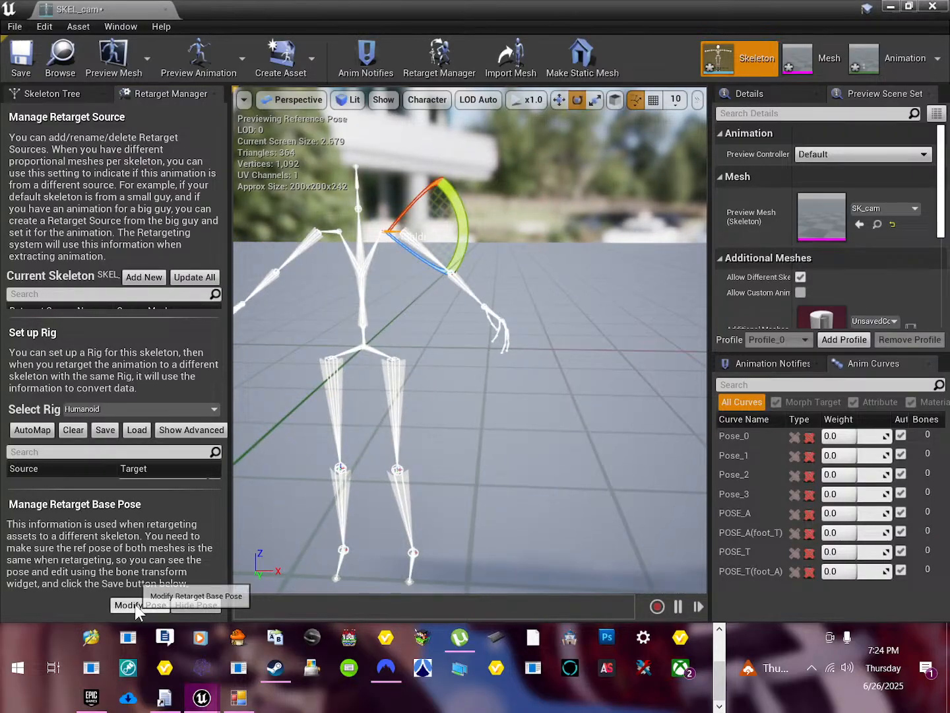
Reset the retarget base pose of the skeleton and check the arms from the front.
{"action": "left_click", "coordinate": [162, 605]}
{"action": "left_click", "coordinate": [205, 600]}
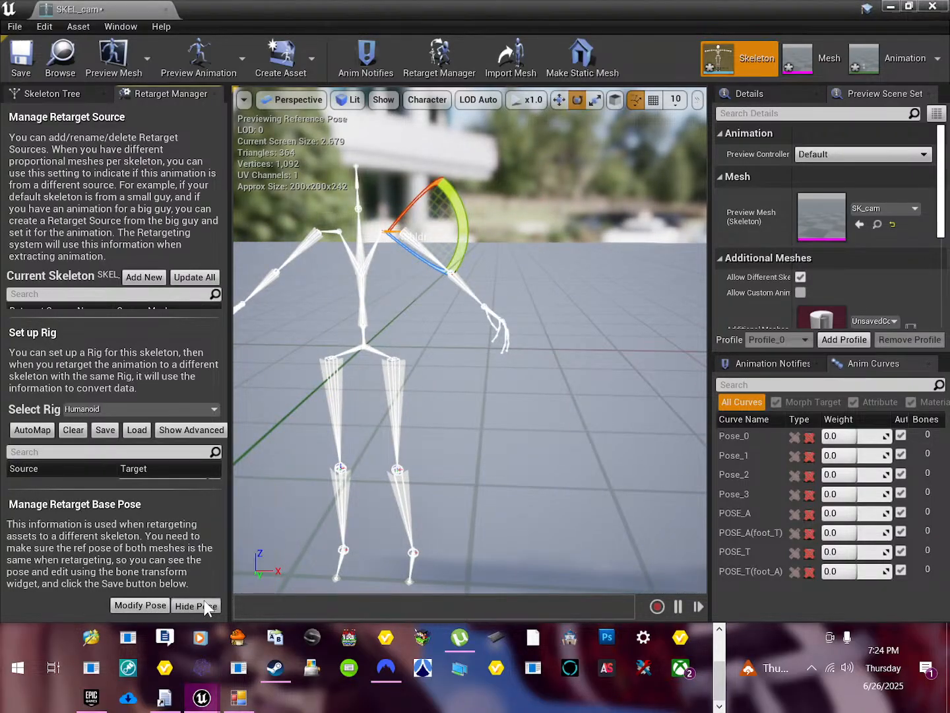
{"action": "left_click", "coordinate": [153, 604]}
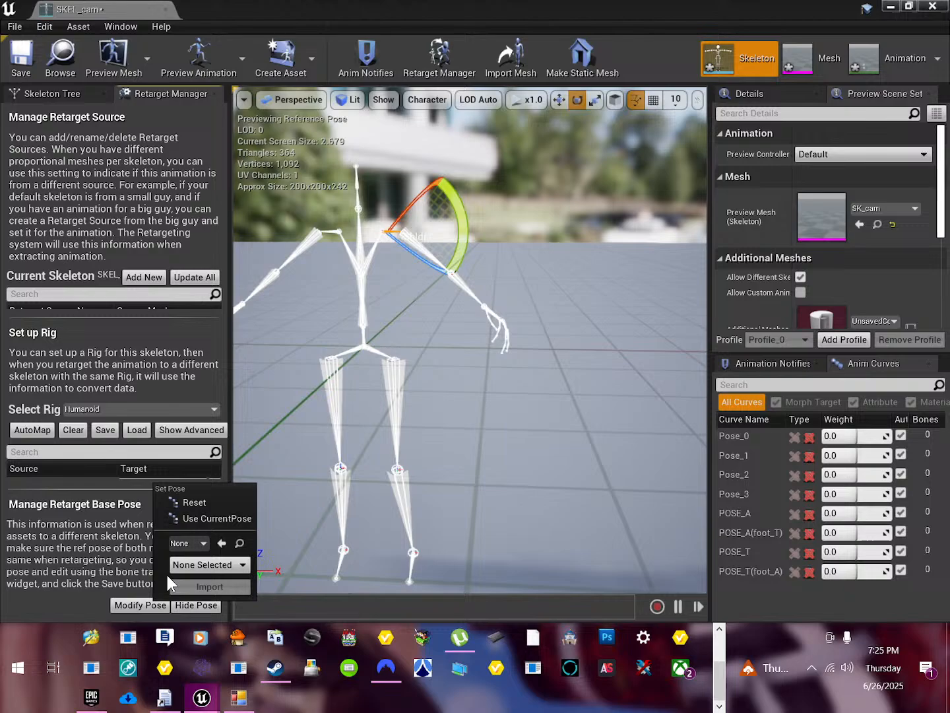
{"action": "left_click", "coordinate": [198, 502]}
{"action": "left_click_drag", "start_coordinate": [425, 285], "coordinate": [422, 244]}
{"action": "middle_click_drag", "start_coordinate": [435, 280], "coordinate": [423, 231]}
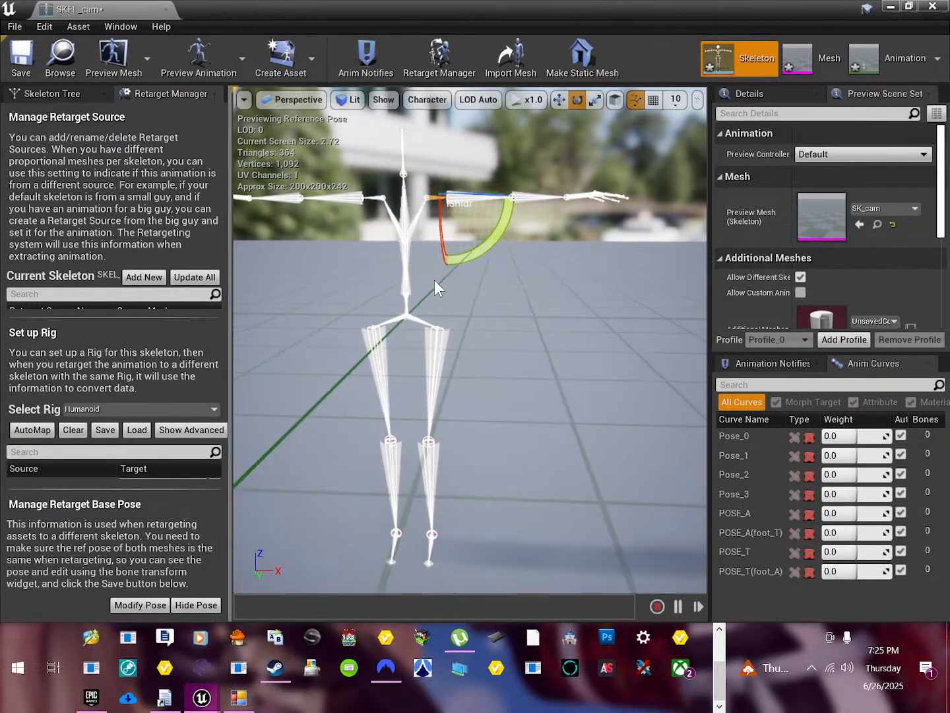
Rotate the rShldr and lShldr bones so both arms slope downward symmetrically in an A-pose.
{"action": "left_click", "coordinate": [372, 198]}
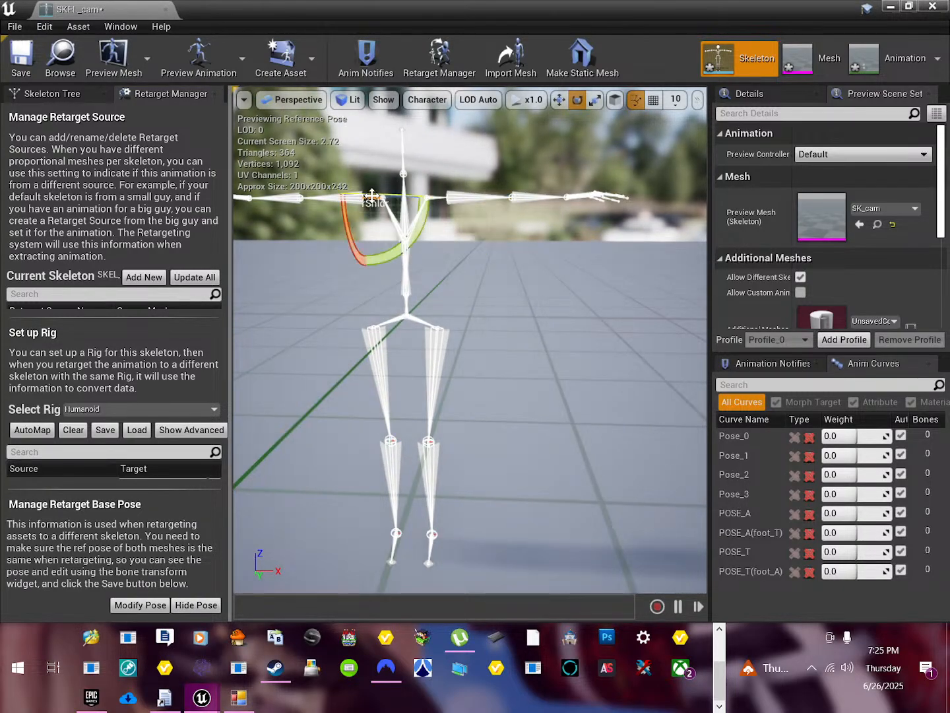
{"action": "left_click_drag", "start_coordinate": [423, 186], "coordinate": [485, 265]}
{"action": "left_click", "coordinate": [436, 196]}
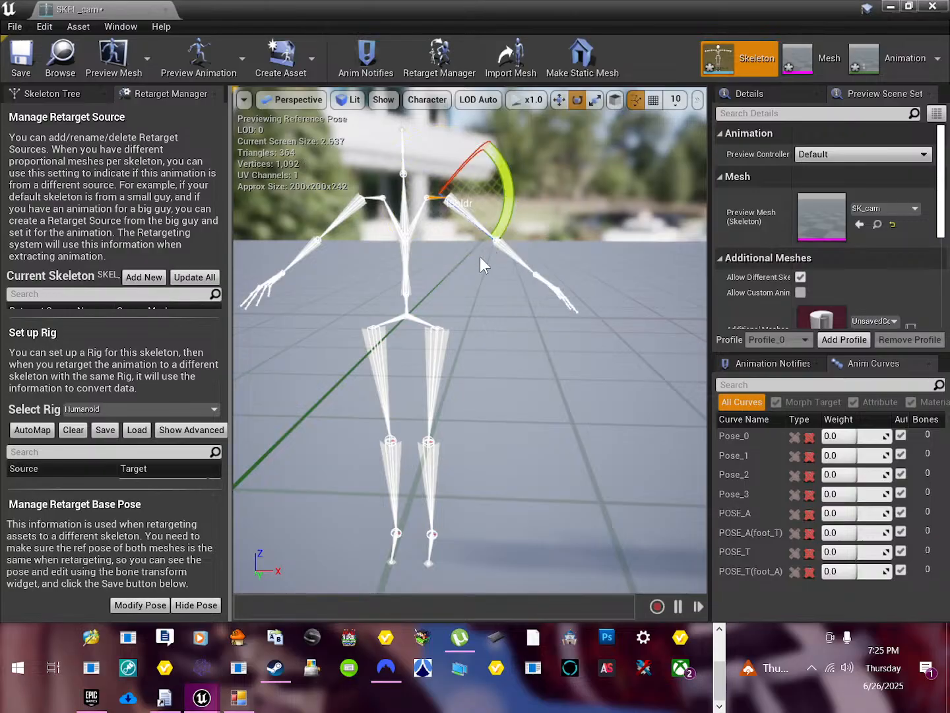
Apply the current pose as the retarget base pose, compare it with the reference pose, and save the skeleton.
{"action": "left_click", "coordinate": [151, 608]}
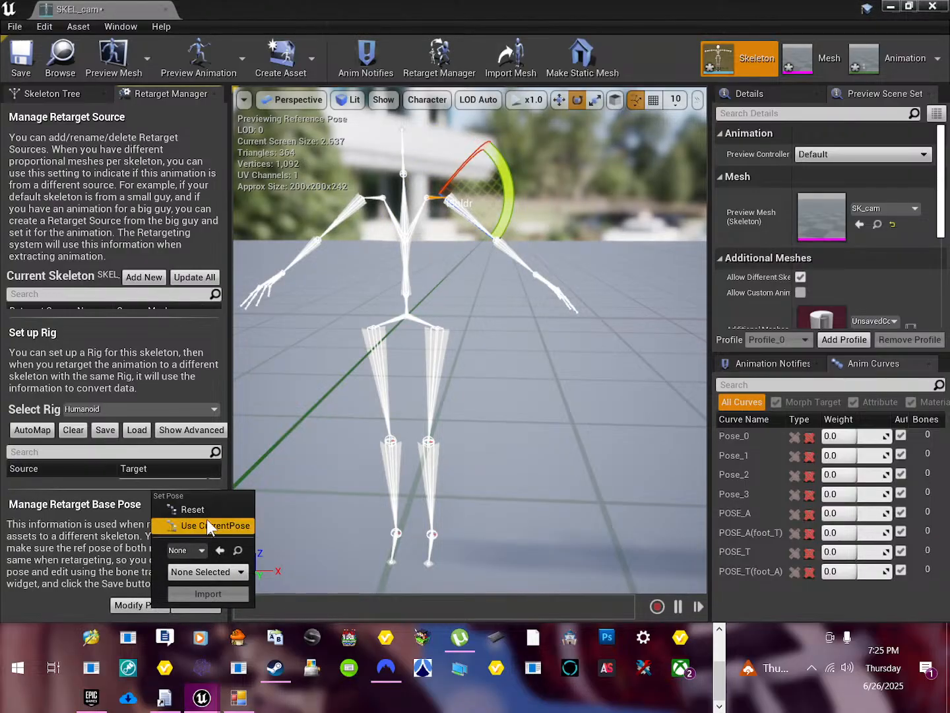
{"action": "left_click", "coordinate": [225, 526]}
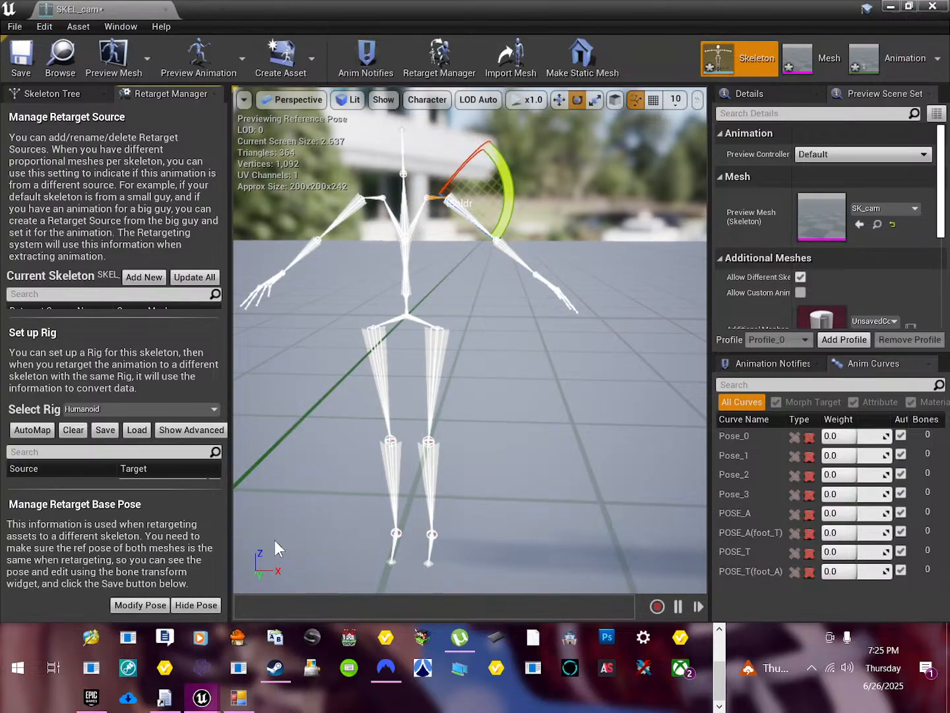
{"action": "left_click", "coordinate": [202, 608]}
{"action": "left_click", "coordinate": [202, 608]}
{"action": "left_click", "coordinate": [202, 606]}
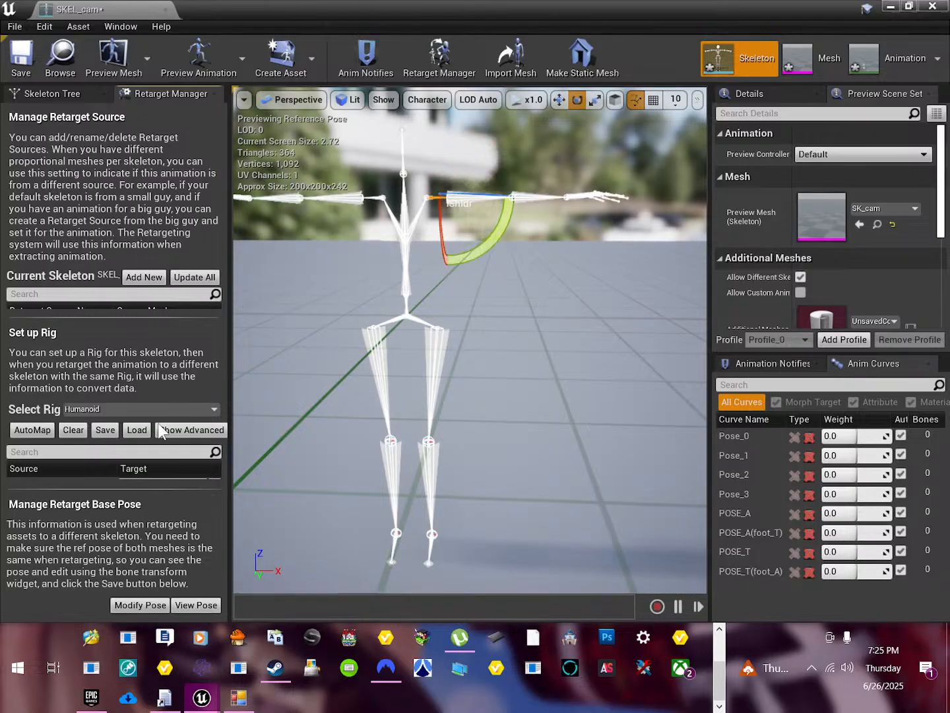
{"action": "left_click", "coordinate": [21, 66]}
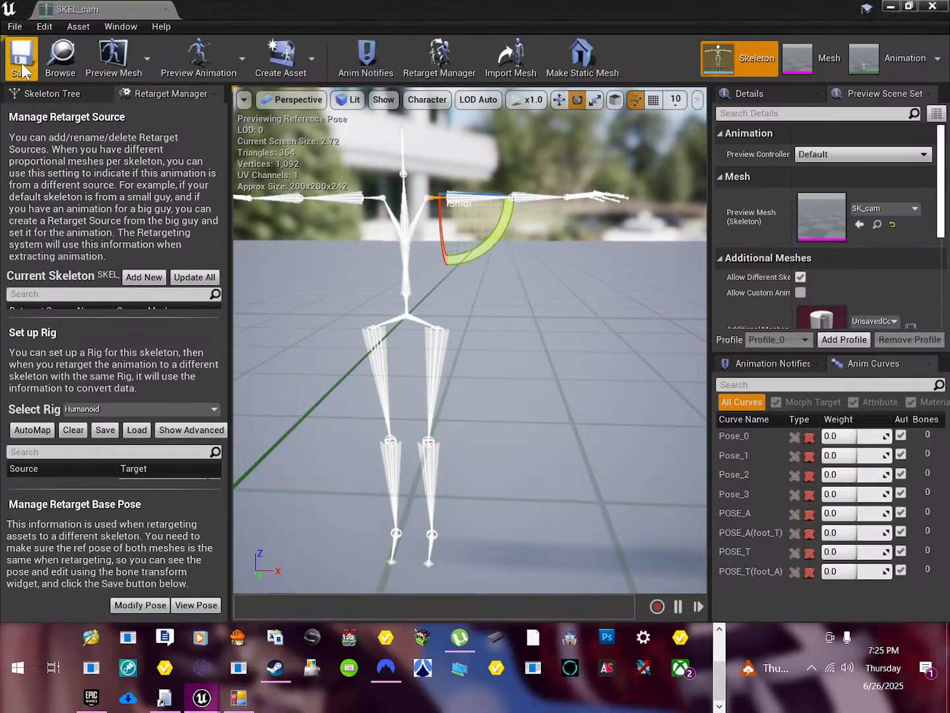
Close the skeleton editor and reopen the SKEL_cam skeleton from the project content.
{"action": "left_click", "coordinate": [933, 6]}
{"action": "right_click", "coordinate": [512, 401]}
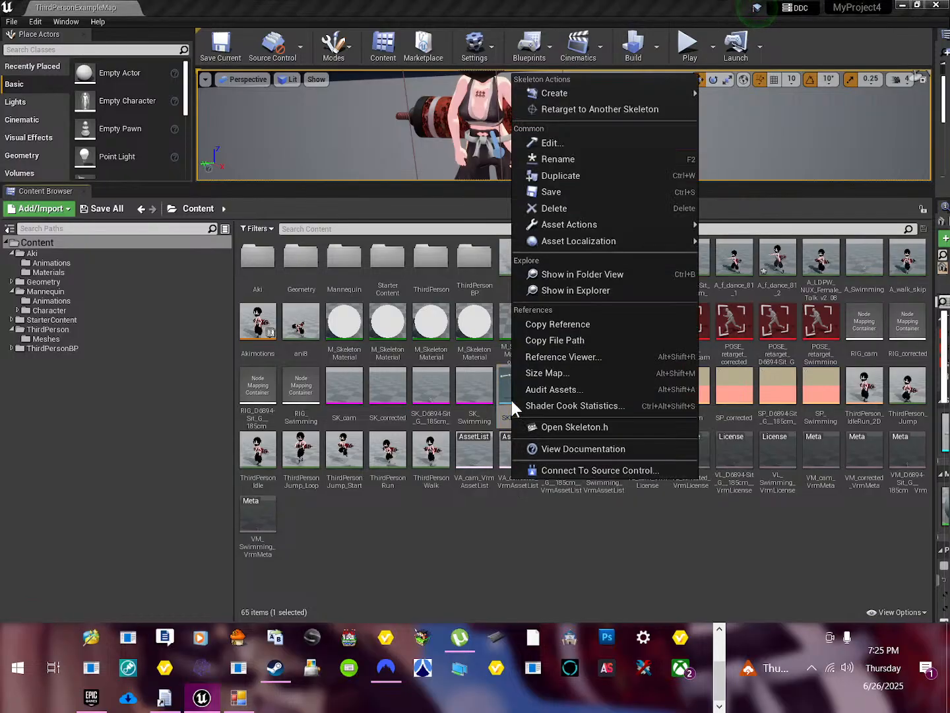
{"action": "left_click", "coordinate": [517, 393]}
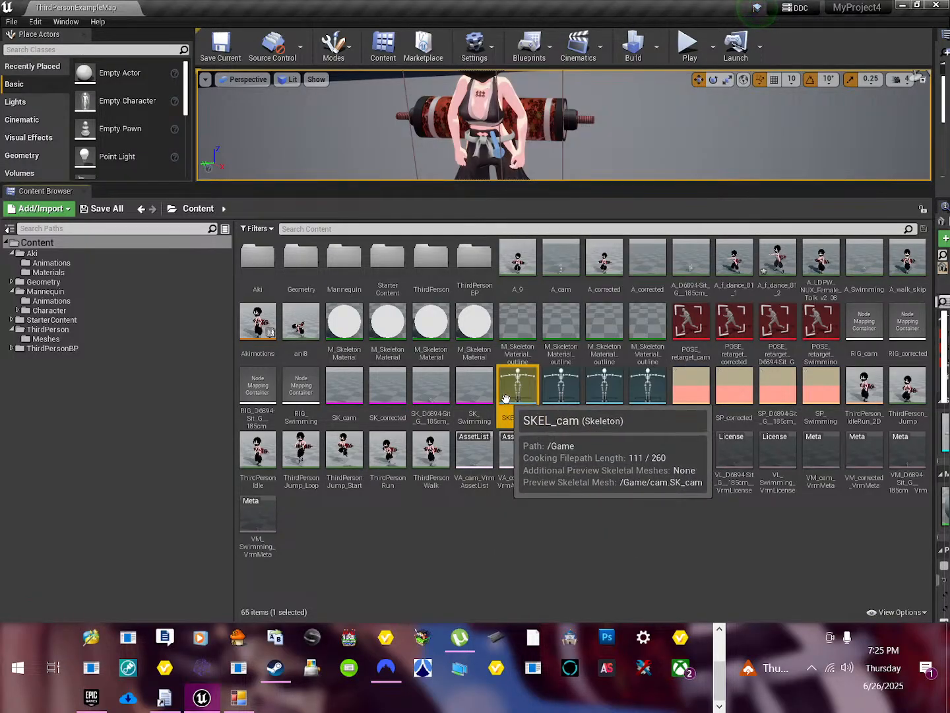
{"action": "double_click", "coordinate": [517, 393]}
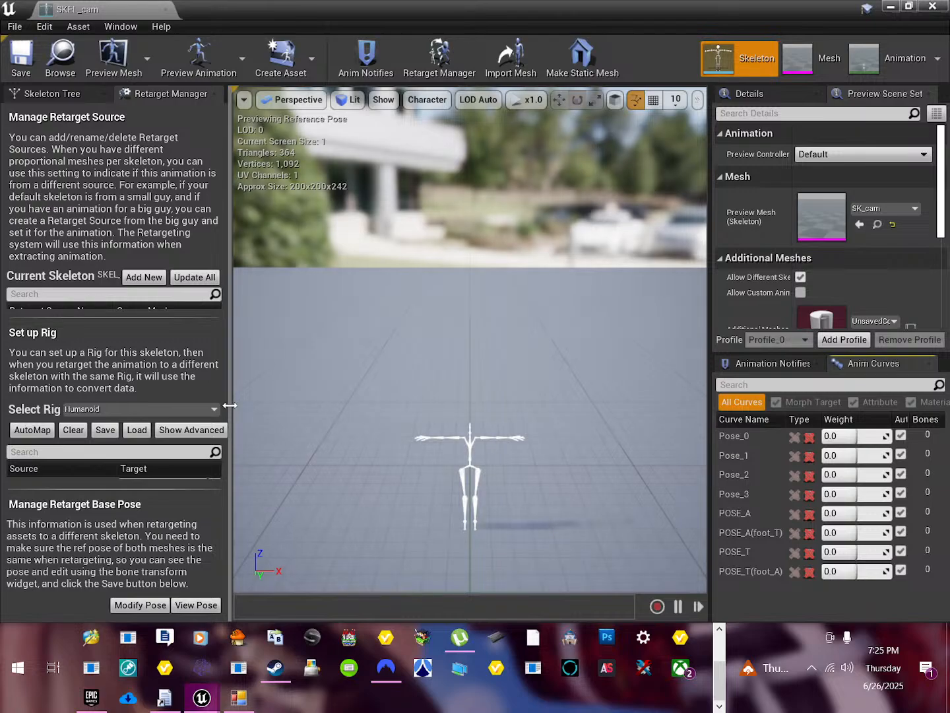
Widen the retargeting settings and review the Humanoid rig's bone mappings from Root to Foot_R, including the Hand_R target.
{"action": "left_click_drag", "start_coordinate": [229, 404], "coordinate": [365, 410]}
{"action": "scroll", "coordinate": [254, 474], "scroll_direction": "down", "scroll_amount": 3}
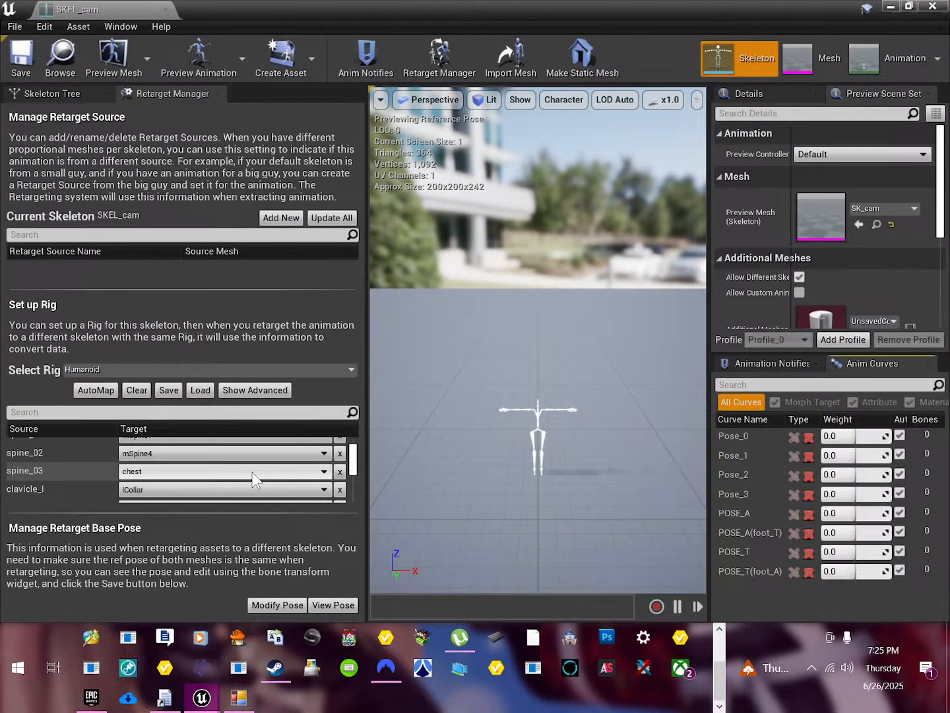
{"action": "scroll", "coordinate": [244, 490], "scroll_direction": "down", "scroll_amount": 1}
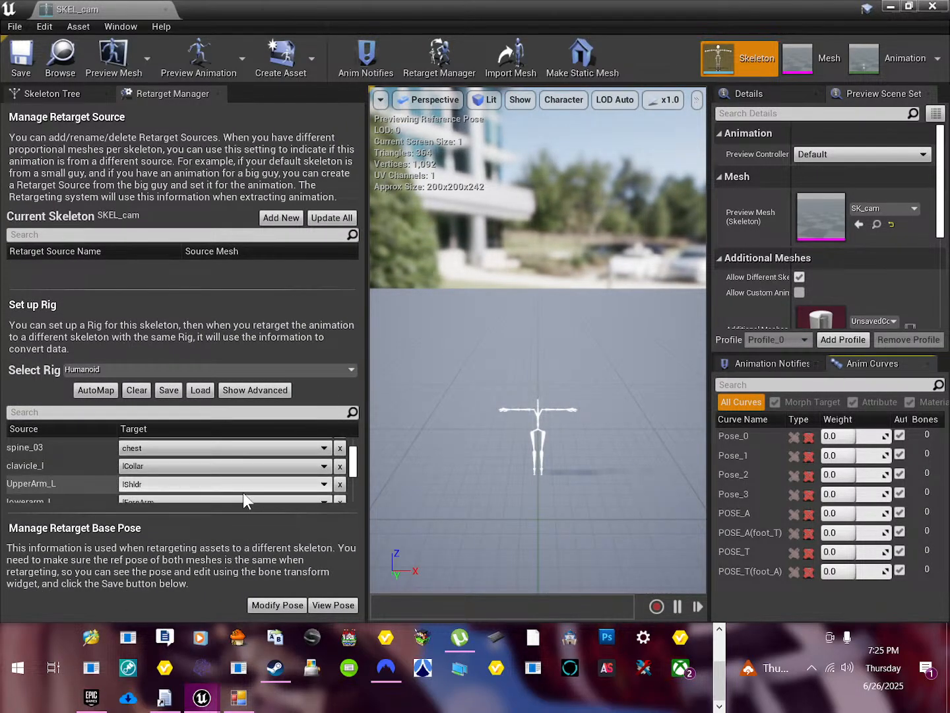
{"action": "scroll", "coordinate": [242, 493], "scroll_direction": "down", "scroll_amount": 8}
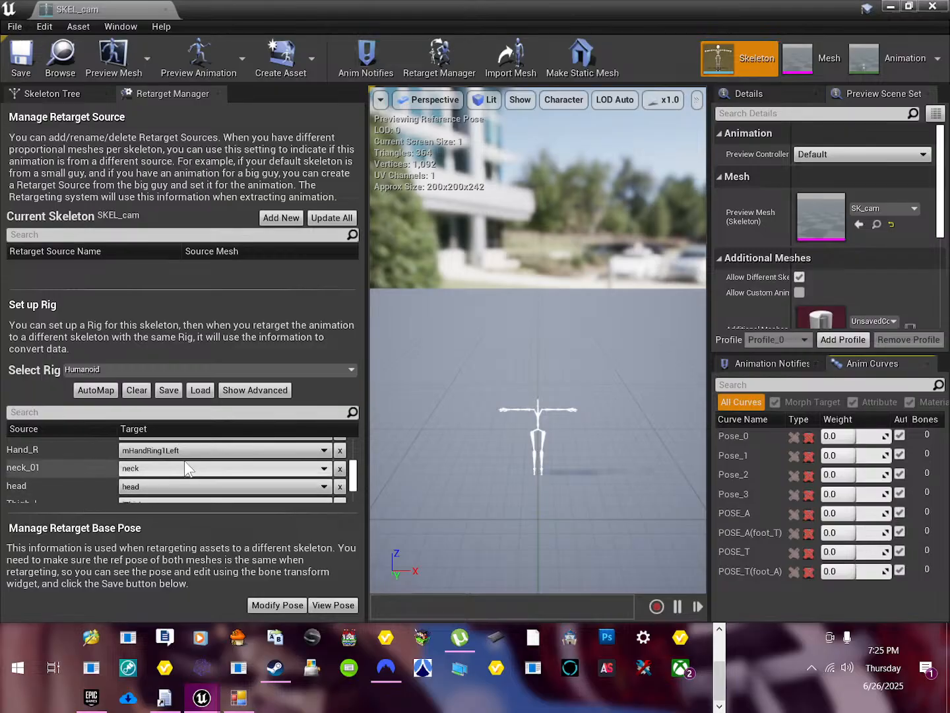
{"action": "scroll", "coordinate": [192, 478], "scroll_direction": "up", "scroll_amount": 1}
{"action": "left_click", "coordinate": [193, 475]}
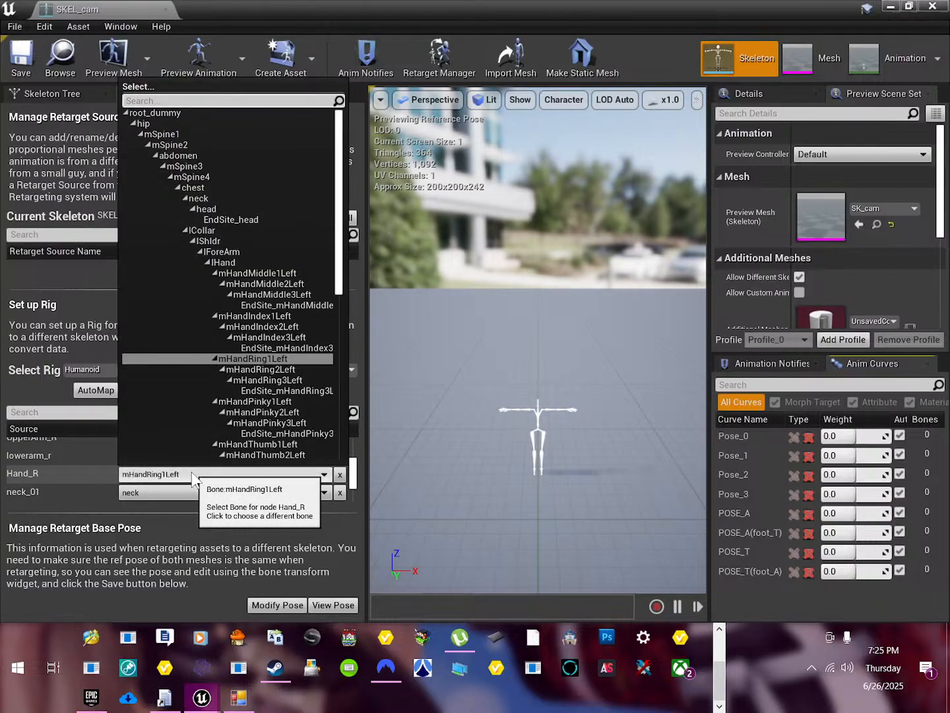
{"action": "key", "text": "Escape"}
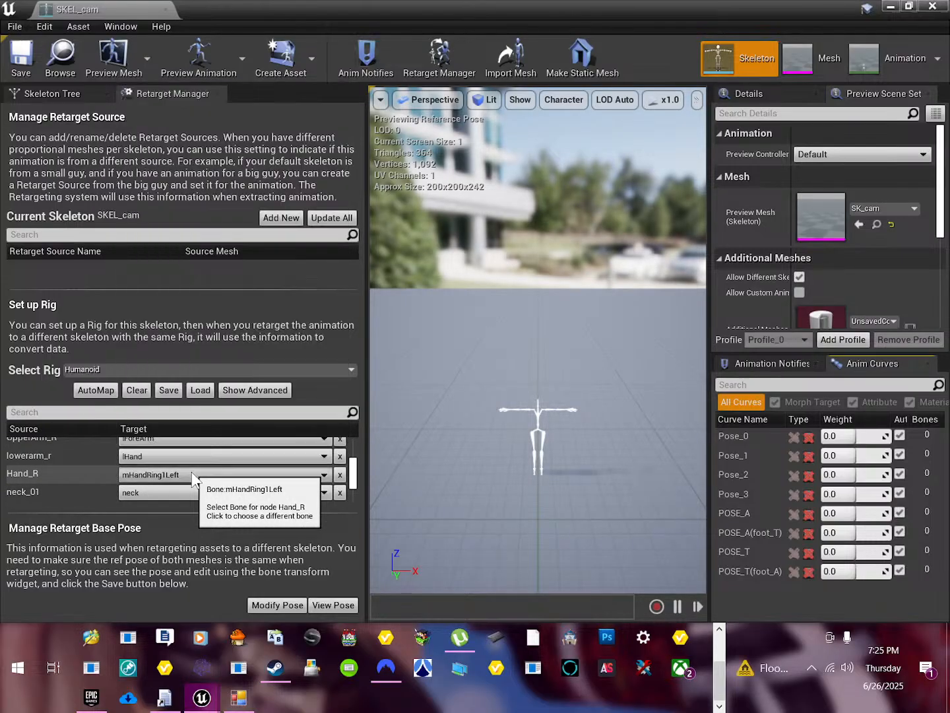
{"action": "scroll", "coordinate": [194, 476], "scroll_direction": "down", "scroll_amount": 2}
{"action": "scroll", "coordinate": [192, 473], "scroll_direction": "up", "scroll_amount": 2}
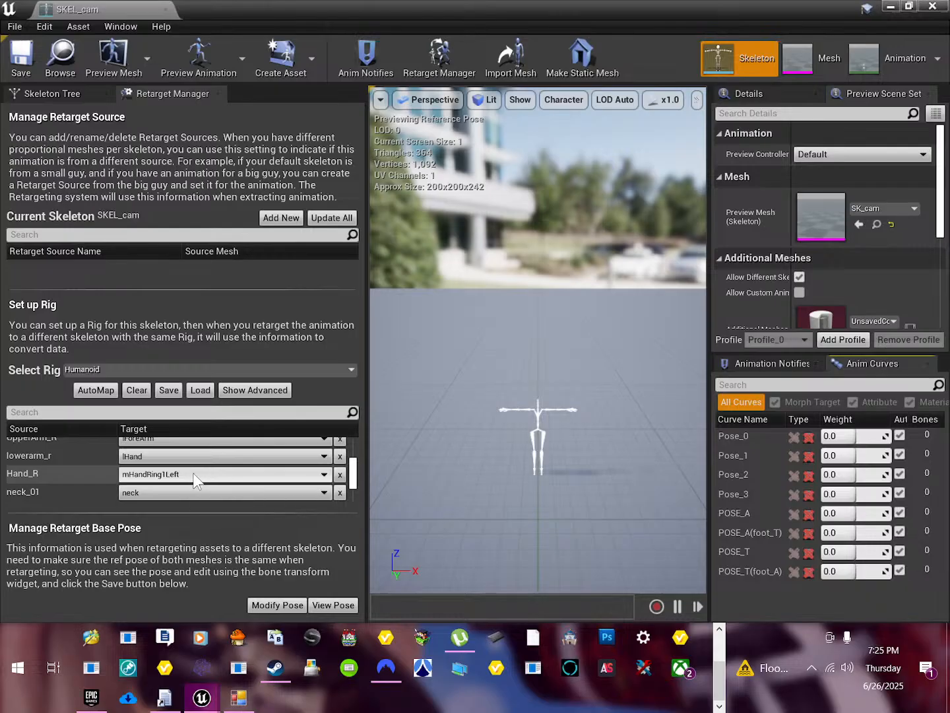
{"action": "scroll", "coordinate": [199, 473], "scroll_direction": "down", "scroll_amount": 3}
{"action": "scroll", "coordinate": [200, 470], "scroll_direction": "down", "scroll_amount": 3}
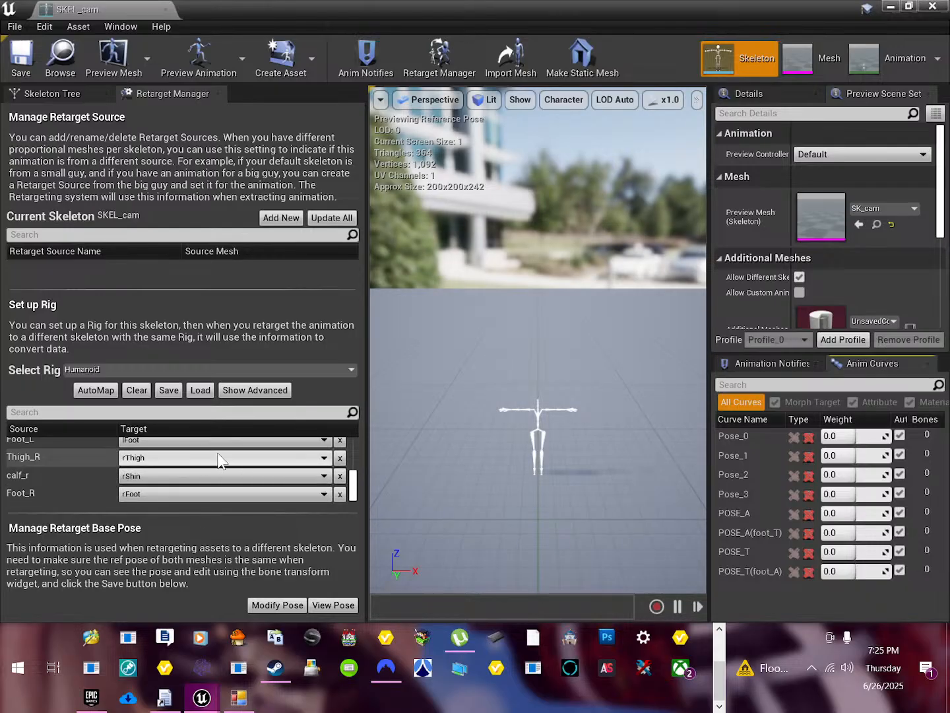
{"action": "scroll", "coordinate": [205, 494], "scroll_direction": "up", "scroll_amount": 15}
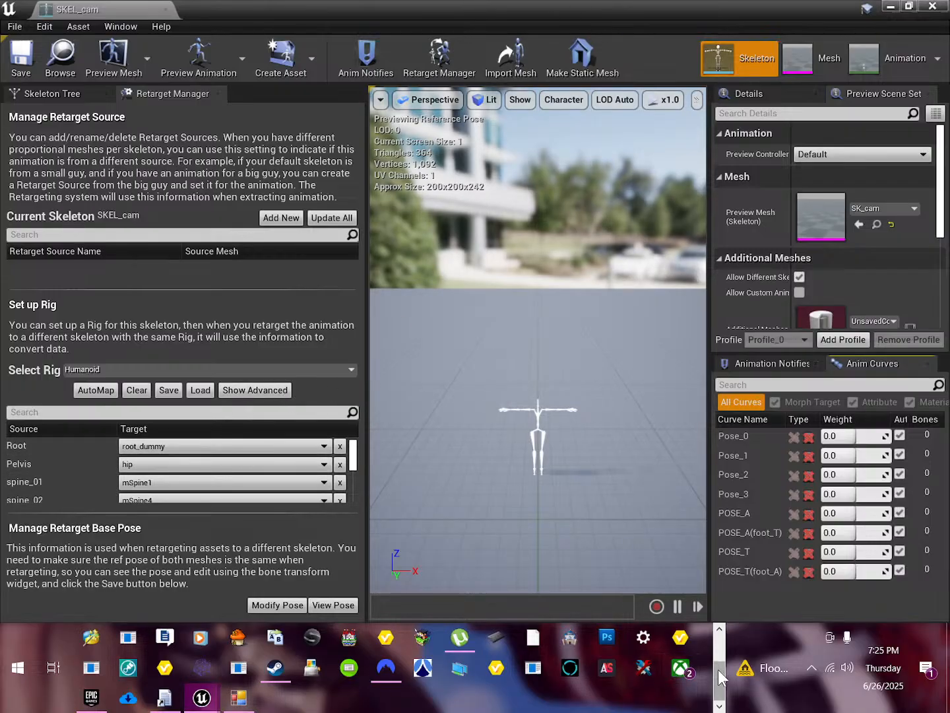
Bring up the bone name notes in unreal 4 mapcutpaste.txt in Notepad.
{"action": "left_click", "coordinate": [719, 627]}
{"action": "left_click", "coordinate": [239, 638]}
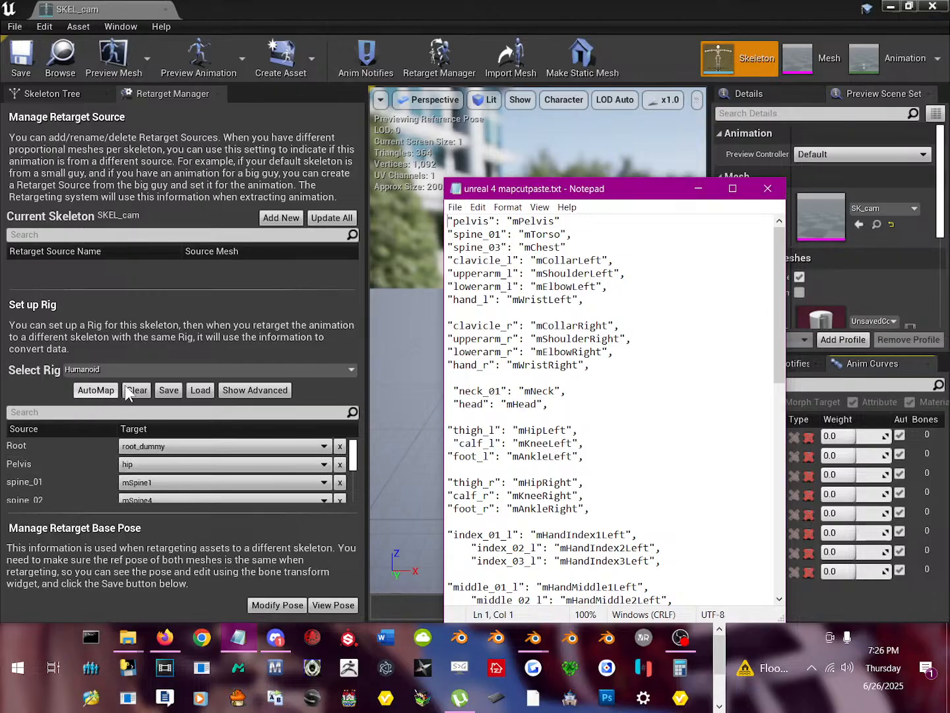
Try loading the saved Bone Mapping SL1 onto the Humanoid rig and clear all of its bone assignments.
{"action": "left_click", "coordinate": [199, 390]}
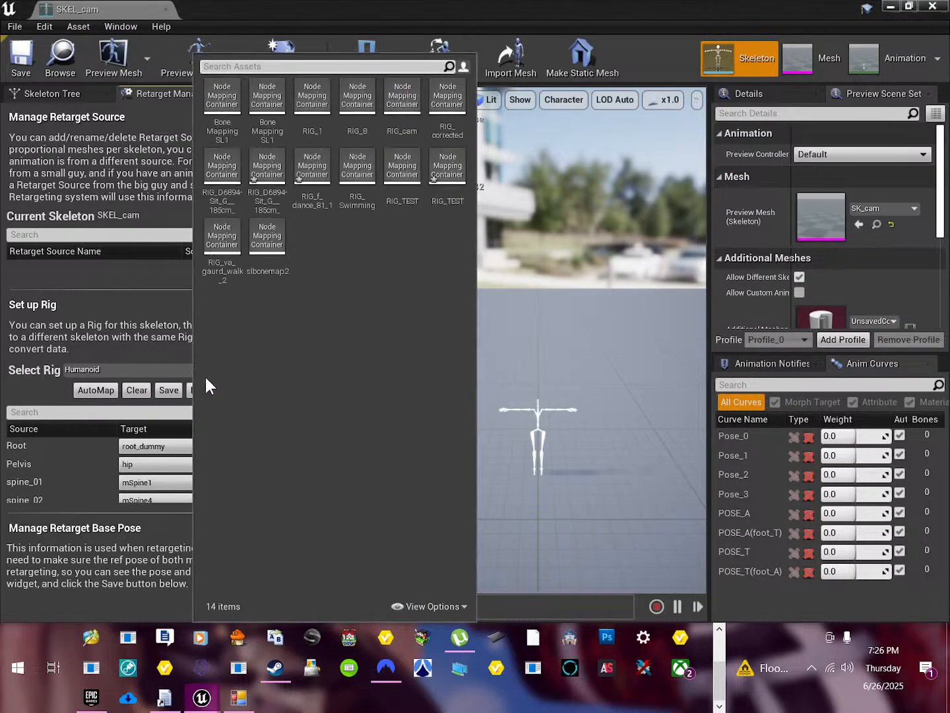
{"action": "left_click", "coordinate": [218, 106]}
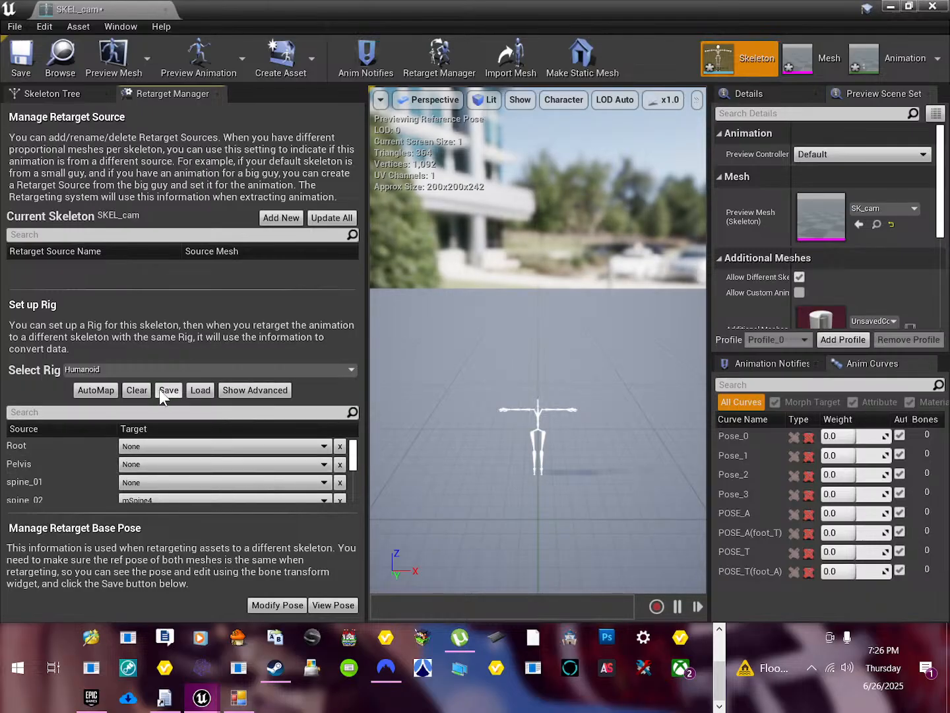
{"action": "left_click", "coordinate": [142, 389]}
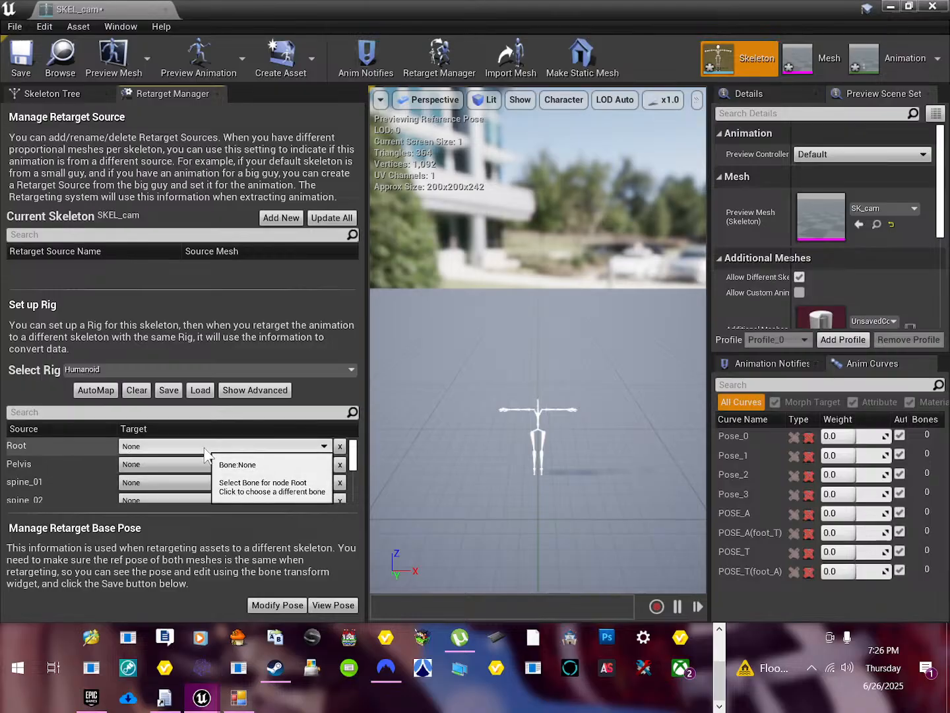
Arrange the SKEL_cam editor and the Notepad bone notes side by side and widen the rig mapping area.
{"action": "double_click", "coordinate": [547, 3]}
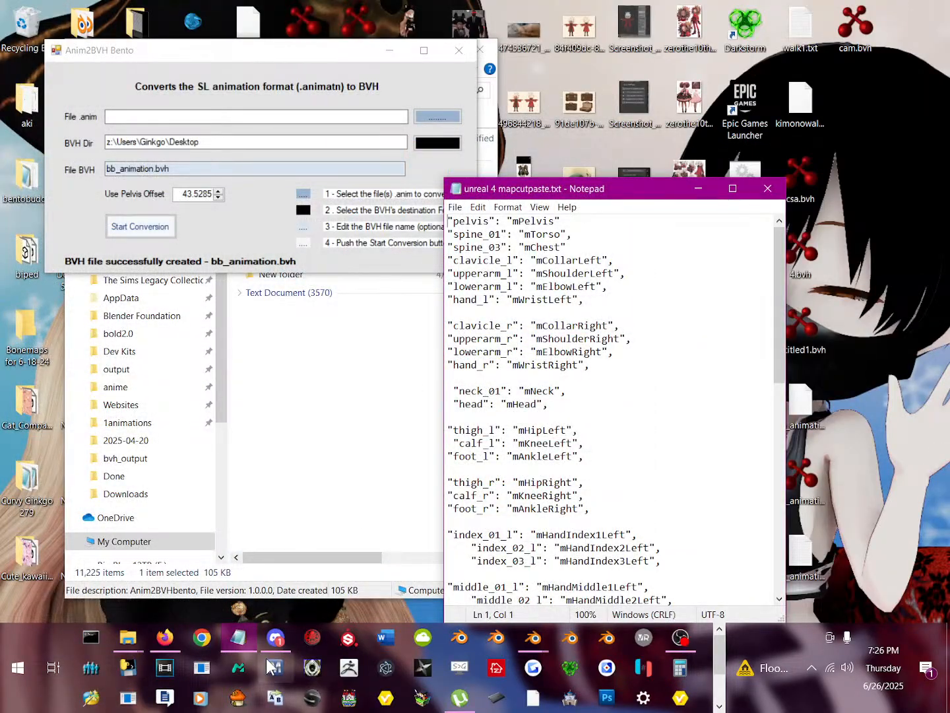
{"action": "left_click", "coordinate": [719, 650]}
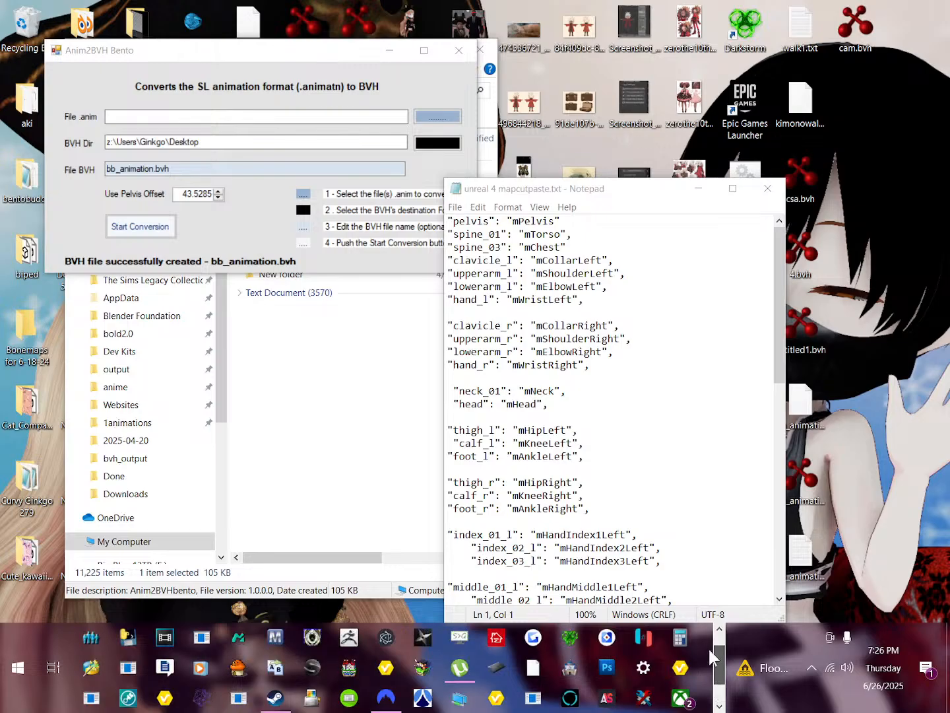
{"action": "left_click_drag", "start_coordinate": [708, 639], "coordinate": [707, 675]}
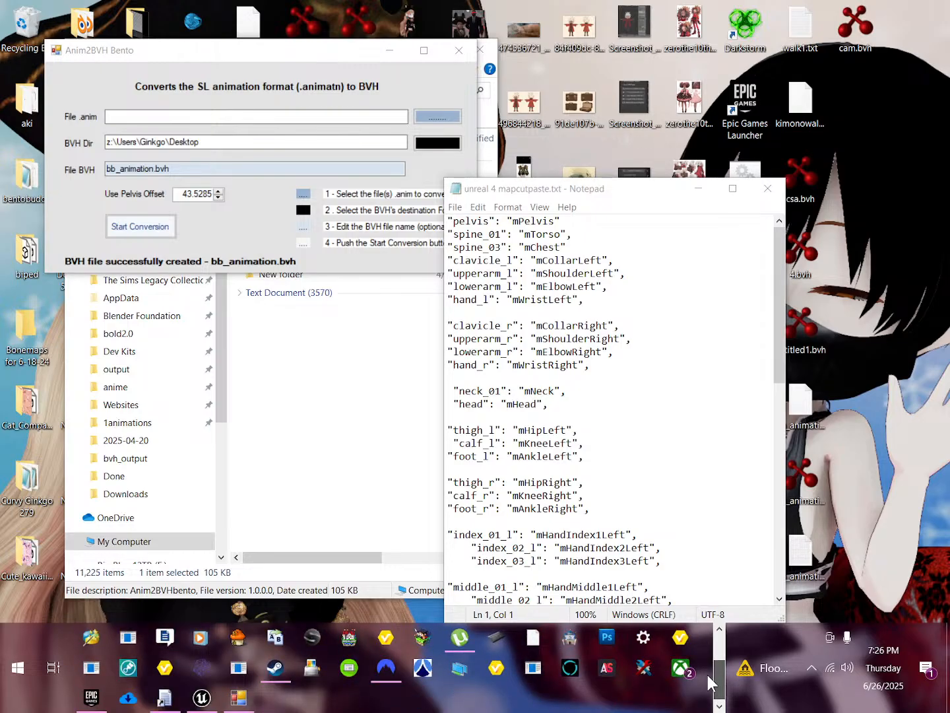
{"action": "left_click", "coordinate": [192, 694]}
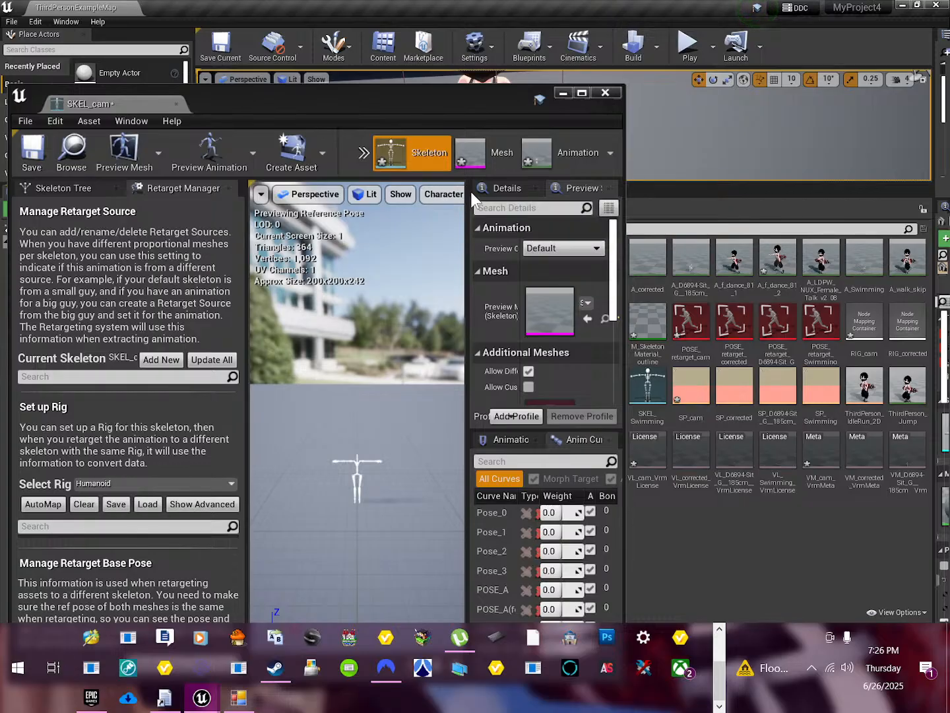
{"action": "left_click_drag", "start_coordinate": [726, 8], "coordinate": [310, 97]}
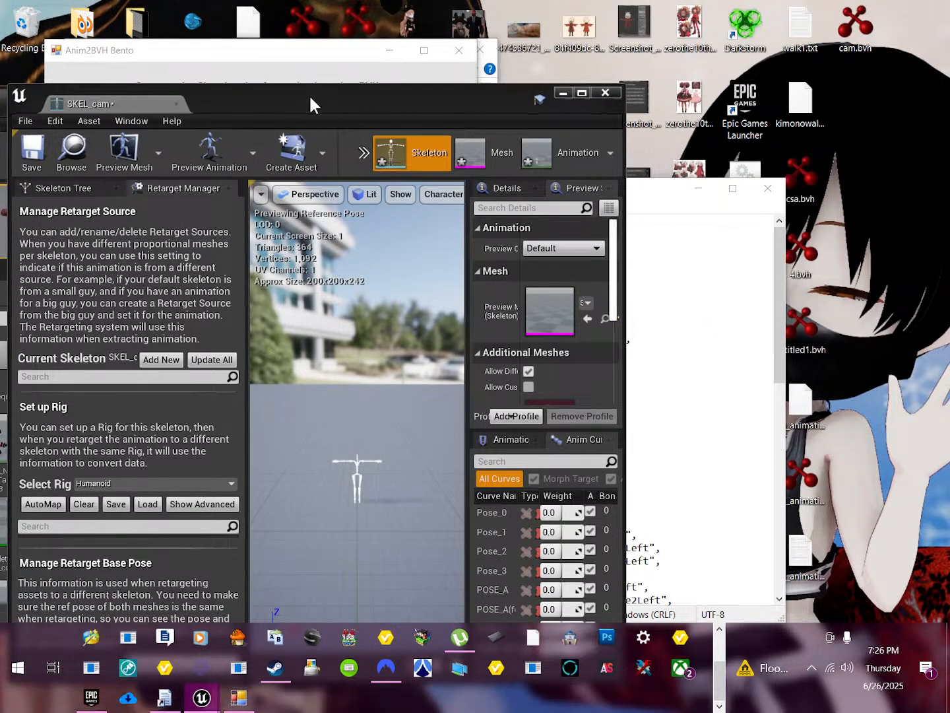
{"action": "left_click_drag", "start_coordinate": [664, 189], "coordinate": [839, 129]}
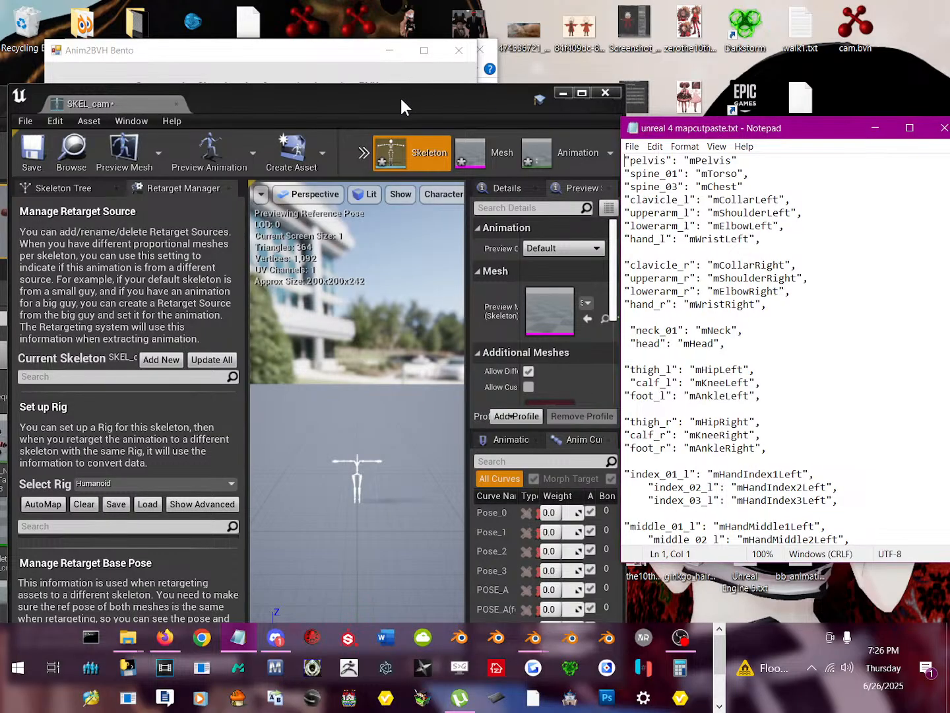
{"action": "left_click_drag", "start_coordinate": [351, 93], "coordinate": [397, 9]}
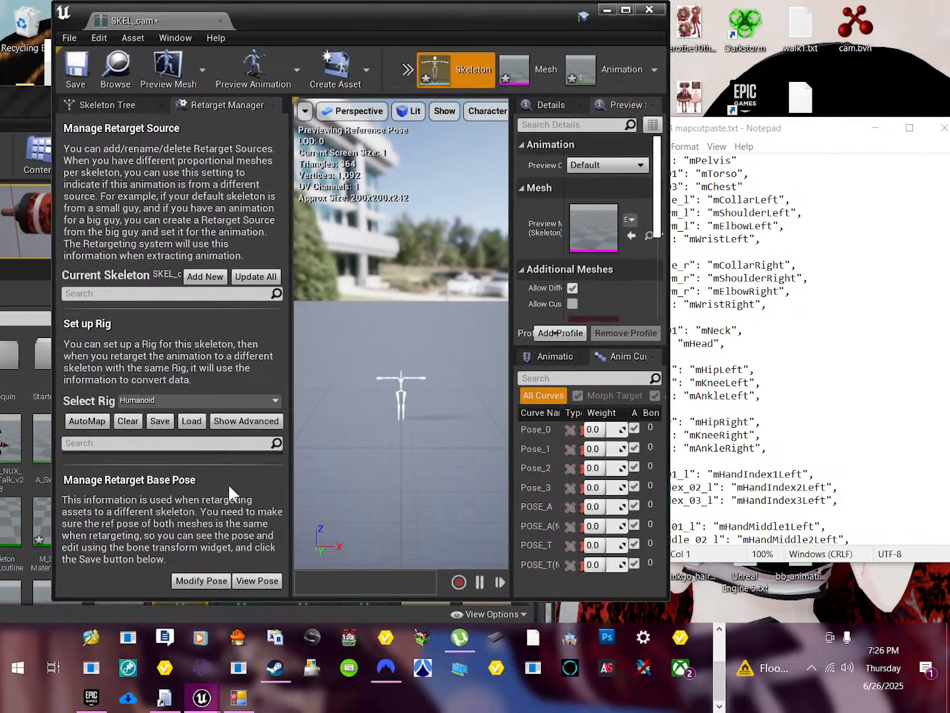
{"action": "left_click_drag", "start_coordinate": [289, 350], "coordinate": [550, 371]}
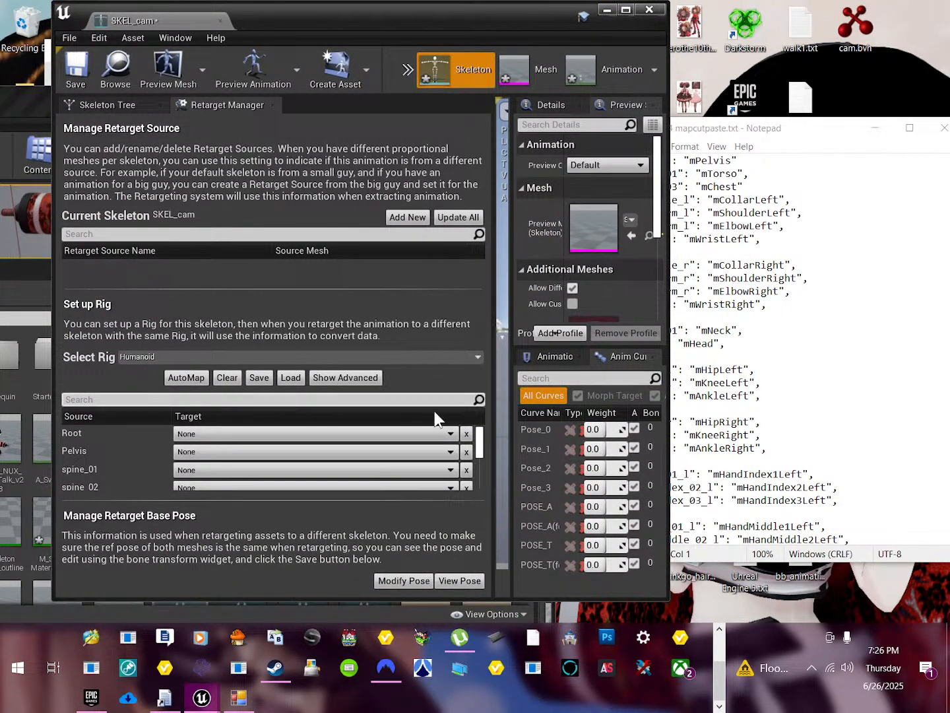
Copy the name mPelvis from the Notepad notes and search for it among the Root node's target bones.
{"action": "left_click", "coordinate": [690, 160]}
{"action": "left_click_drag", "start_coordinate": [715, 160], "coordinate": [732, 160]}
{"action": "key", "text": "ctrl+c"}
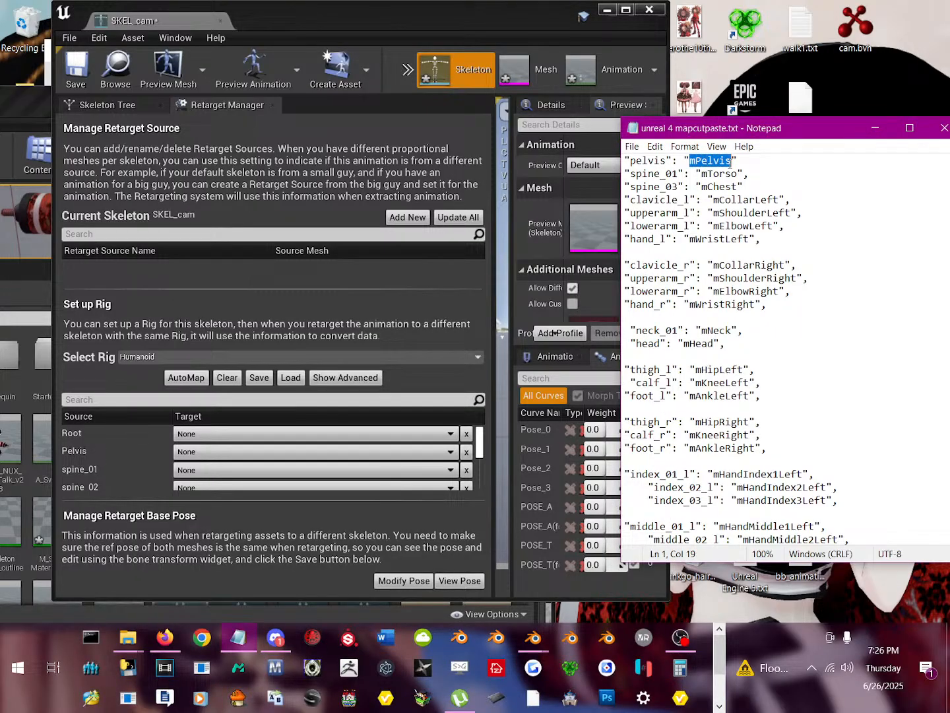
{"action": "left_click", "coordinate": [233, 436]}
{"action": "key", "text": "ctrl+v"}
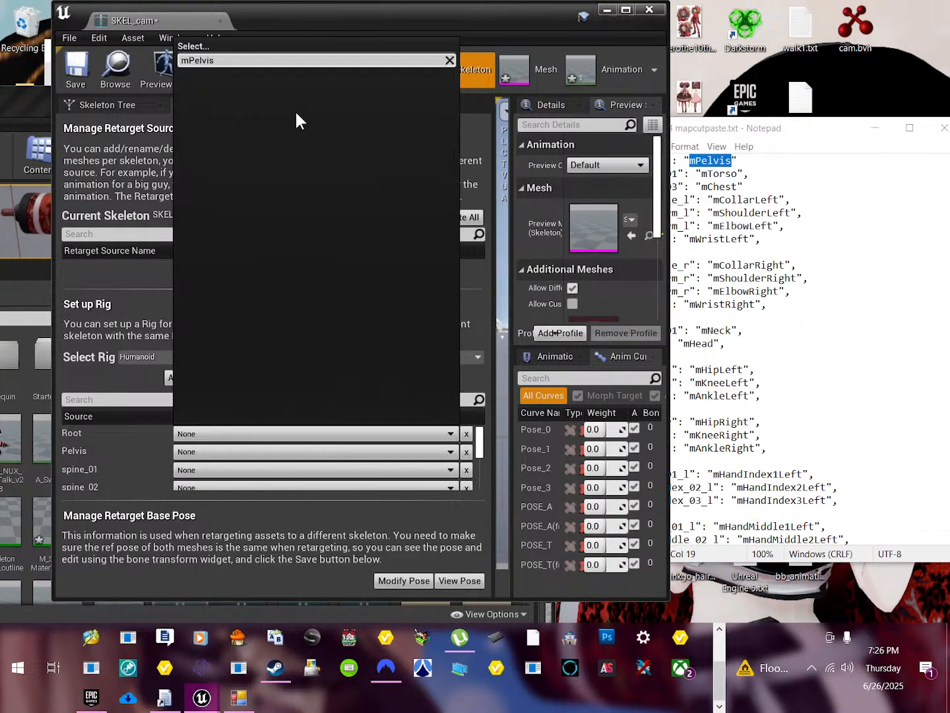
{"action": "left_click_drag", "start_coordinate": [227, 60], "coordinate": [20, 74]}
{"action": "key", "text": "ctrl+c"}
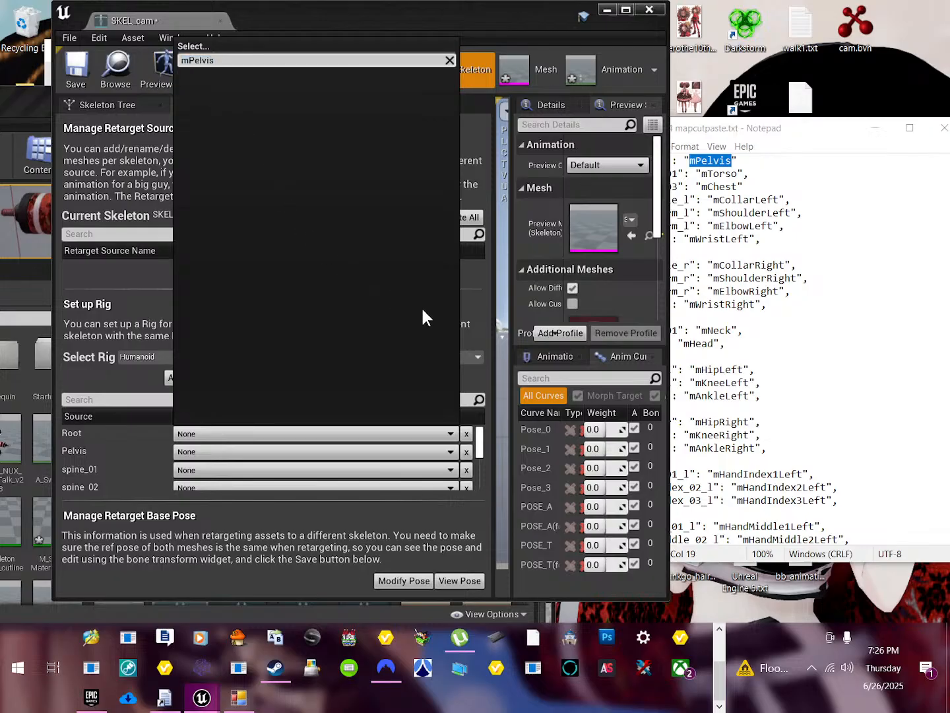
{"action": "left_click", "coordinate": [506, 380]}
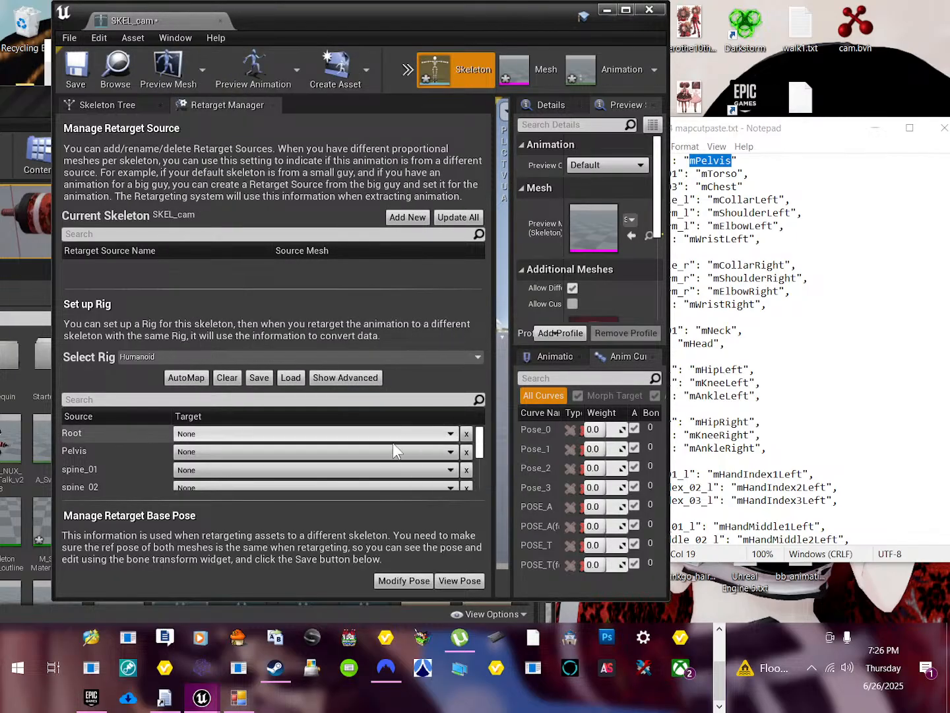
Search for mPelvis among the Pelvis node's target bones.
{"action": "left_click", "coordinate": [333, 452]}
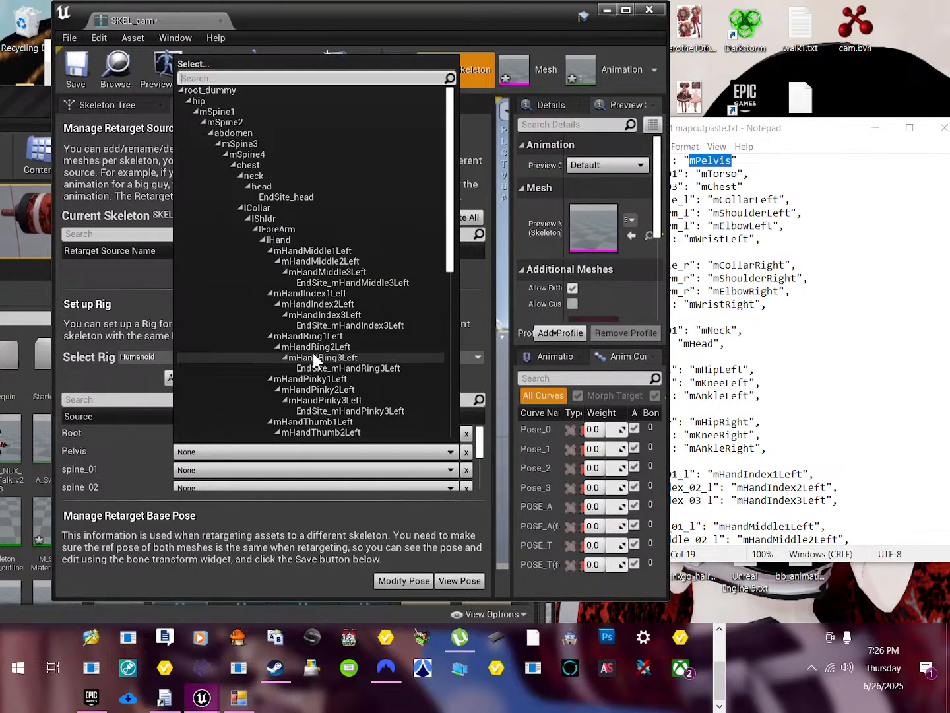
{"action": "key", "text": "ctrl+v"}
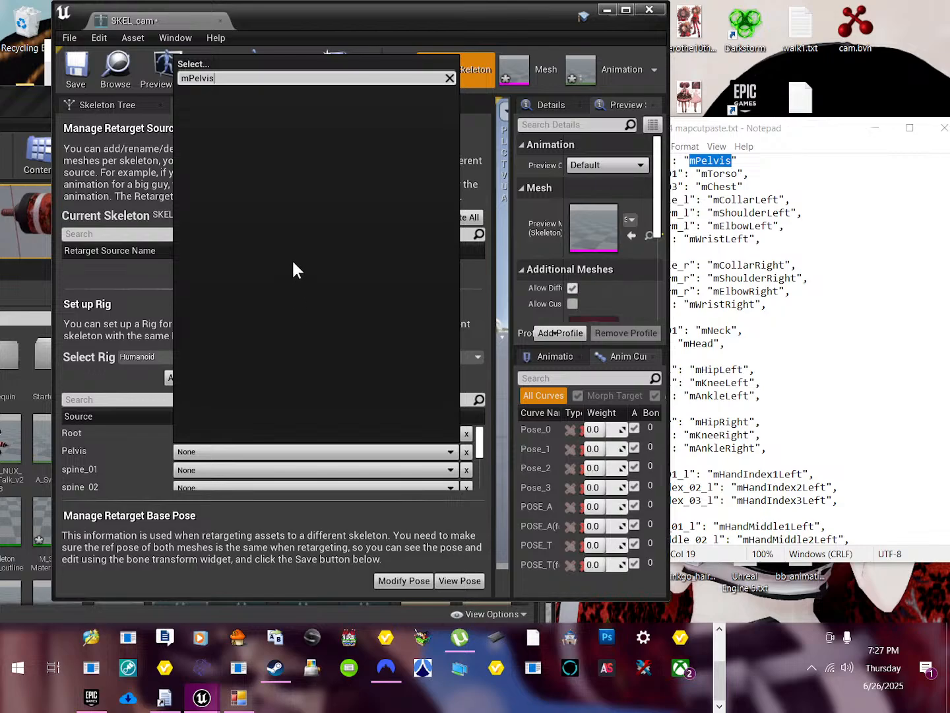
{"action": "left_click", "coordinate": [293, 547]}
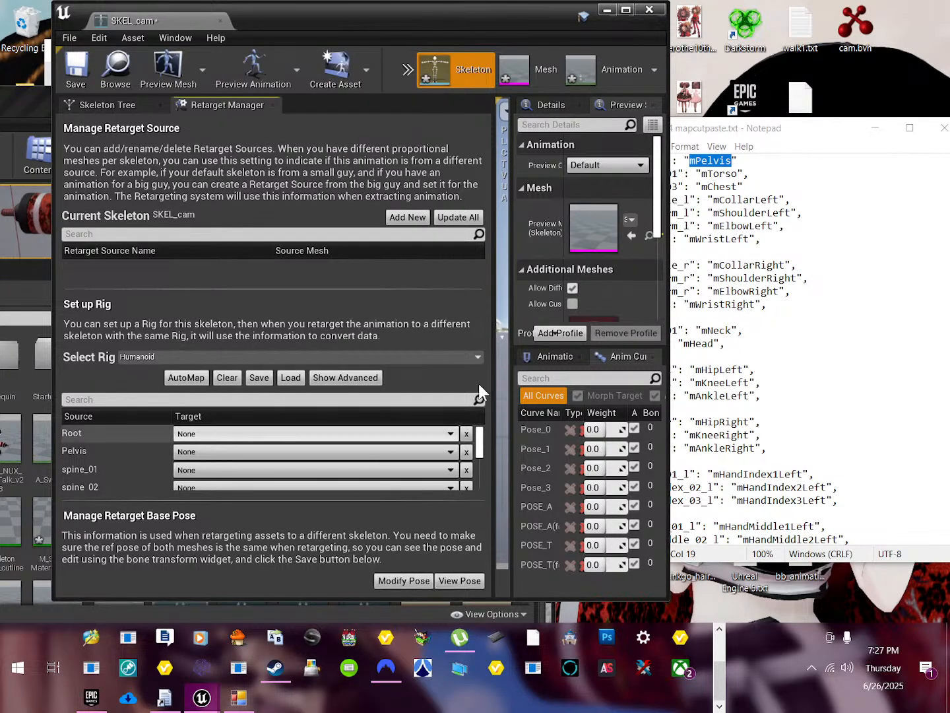
Maximize the SKEL_cam editor and narrow the Retarget Manager so the whole skeleton can be examined in the viewport.
{"action": "left_click", "coordinate": [625, 9]}
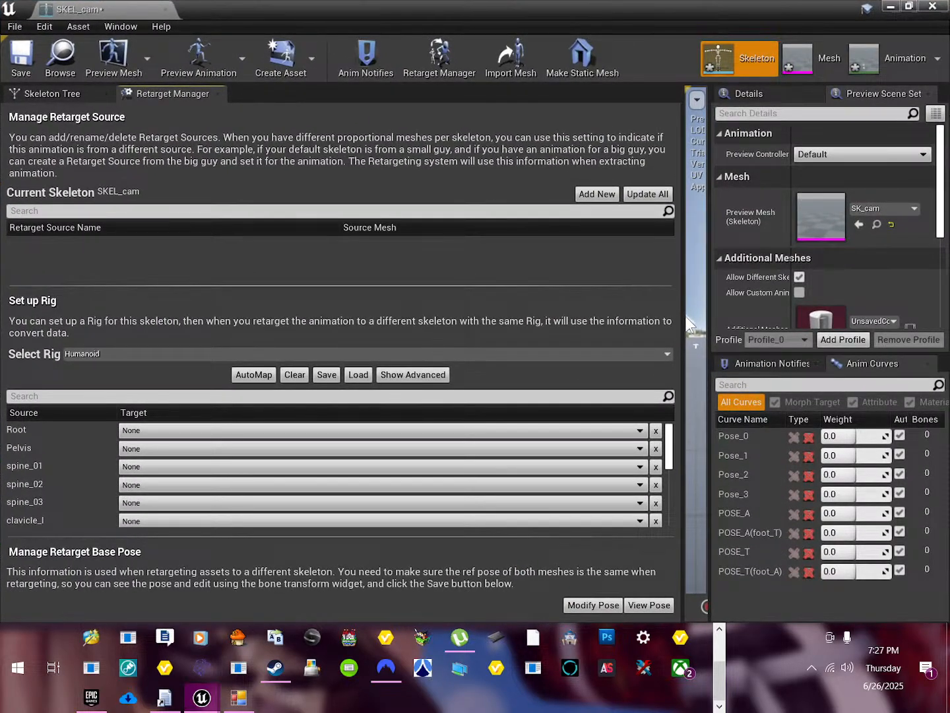
{"action": "left_click_drag", "start_coordinate": [688, 323], "coordinate": [388, 324]}
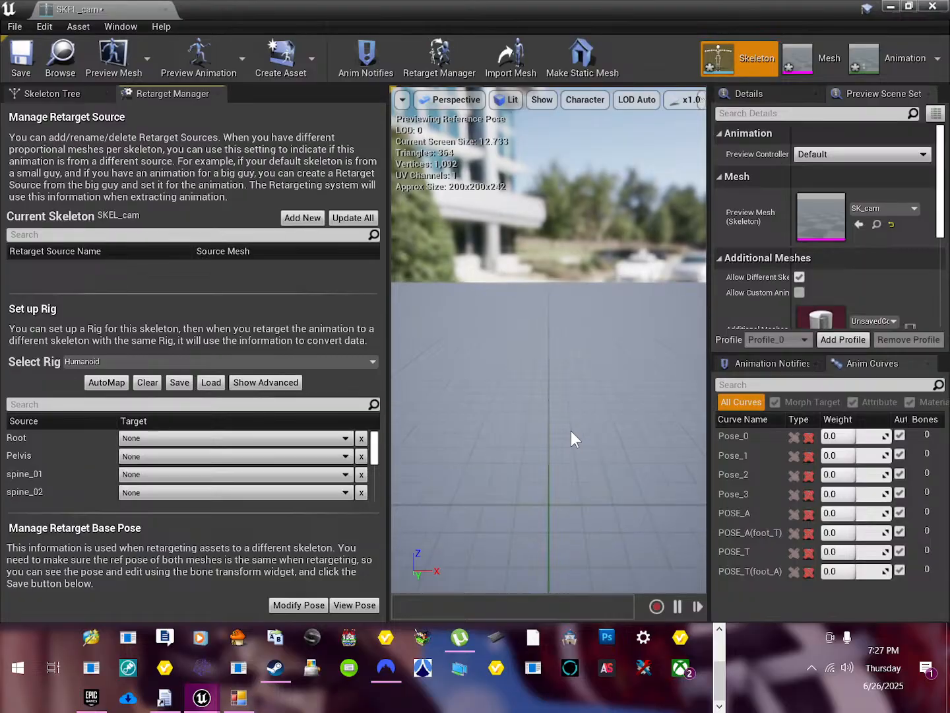
{"action": "scroll", "coordinate": [568, 437], "scroll_direction": "down", "scroll_amount": 3}
{"action": "mouse_move", "coordinate": [562, 481]}
{"action": "middle_mouse_down"}
{"action": "mouse_move", "coordinate": [562, 436]}
{"action": "mouse_move", "coordinate": [594, 515]}
{"action": "mouse_move", "coordinate": [551, 479]}
{"action": "mouse_move", "coordinate": [560, 476]}
{"action": "middle_mouse_up"}
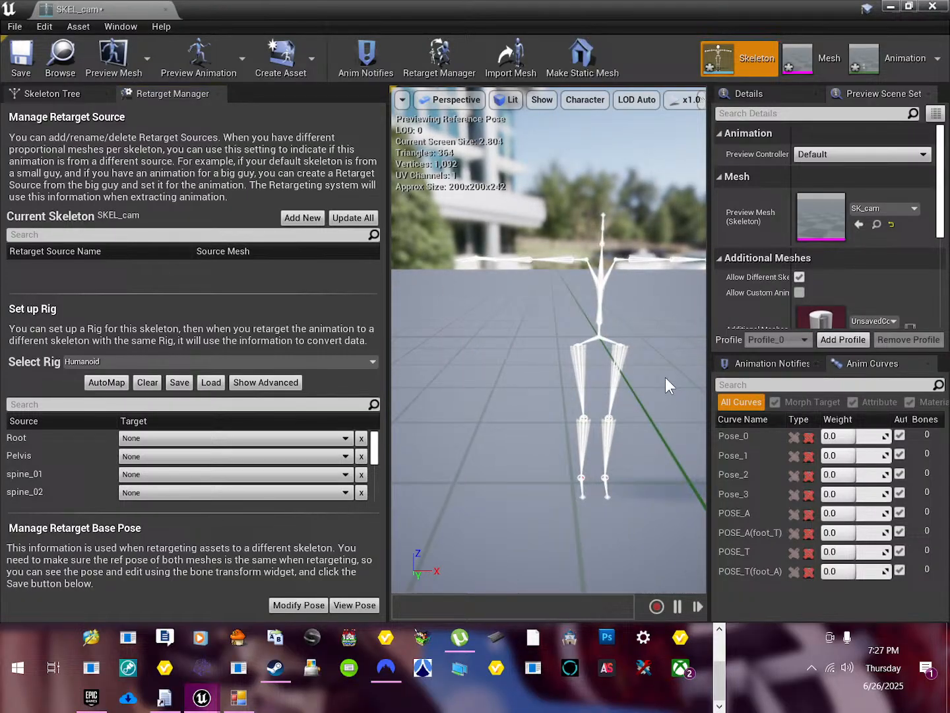
Identify the neck and collar bones by selecting them in the viewport, and undo the bone rotation made along the way.
{"action": "left_click", "coordinate": [604, 315]}
{"action": "left_click", "coordinate": [602, 283]}
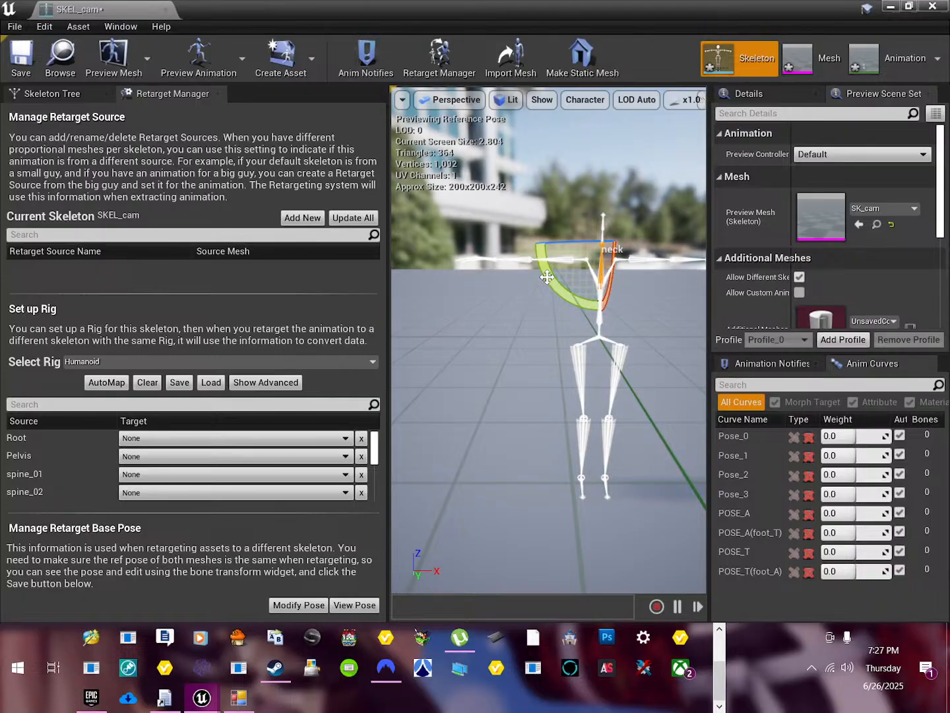
{"action": "mouse_move", "coordinate": [548, 277]}
{"action": "left_mouse_down"}
{"action": "mouse_move", "coordinate": [563, 324]}
{"action": "mouse_move", "coordinate": [563, 290]}
{"action": "left_mouse_up"}
{"action": "key", "text": "ctrl+z"}
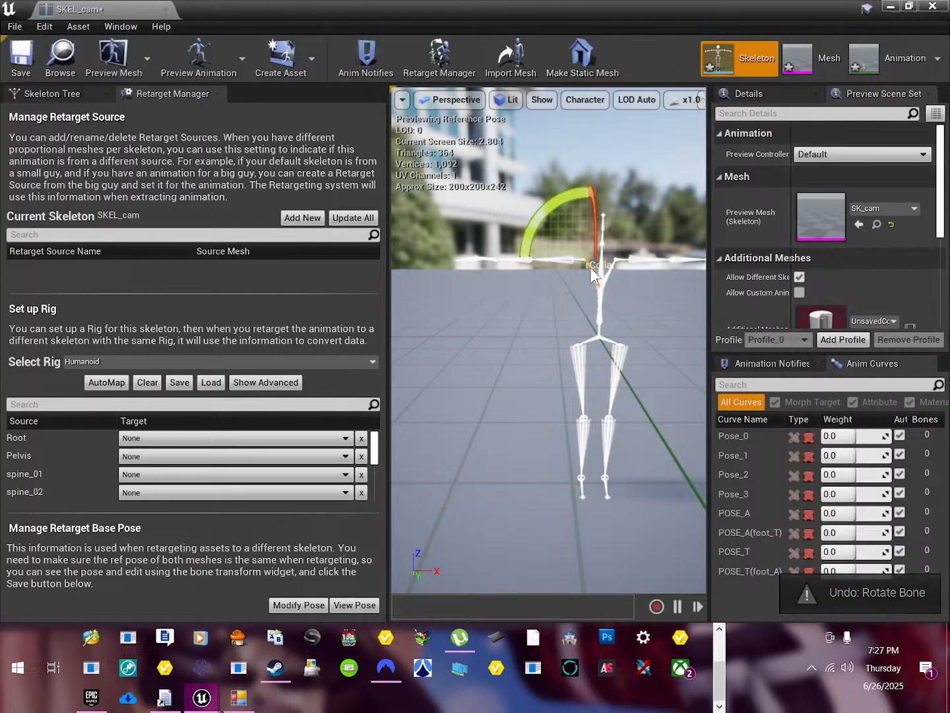
{"action": "left_click", "coordinate": [610, 268]}
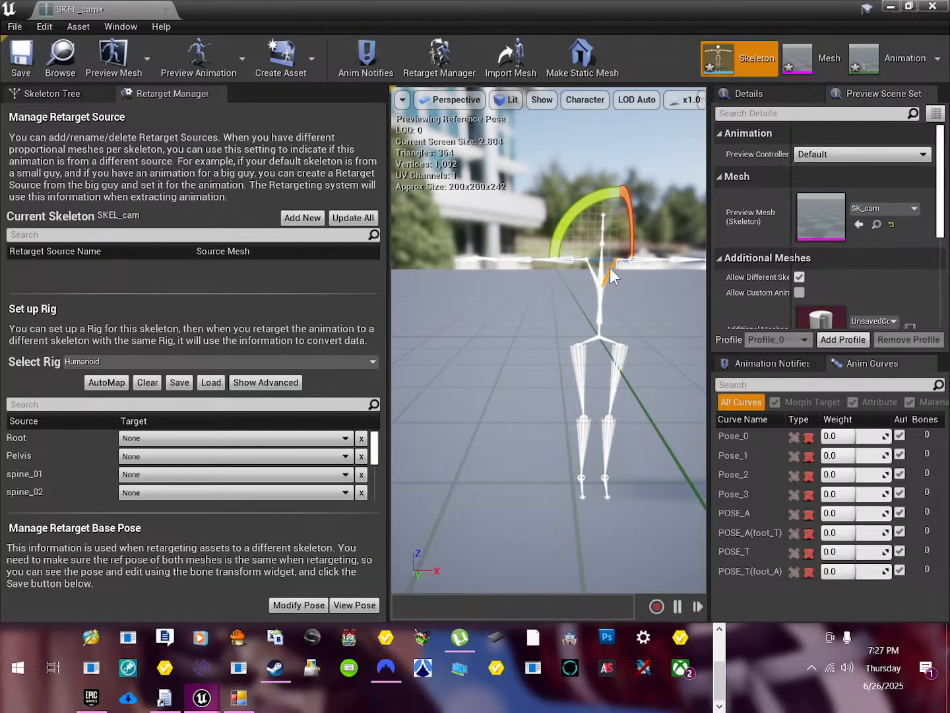
Examine the full list of target bones offered for the Pelvis node to find a suitable match.
{"action": "left_click", "coordinate": [206, 456]}
{"action": "scroll", "coordinate": [279, 294], "scroll_direction": "down", "scroll_amount": 1}
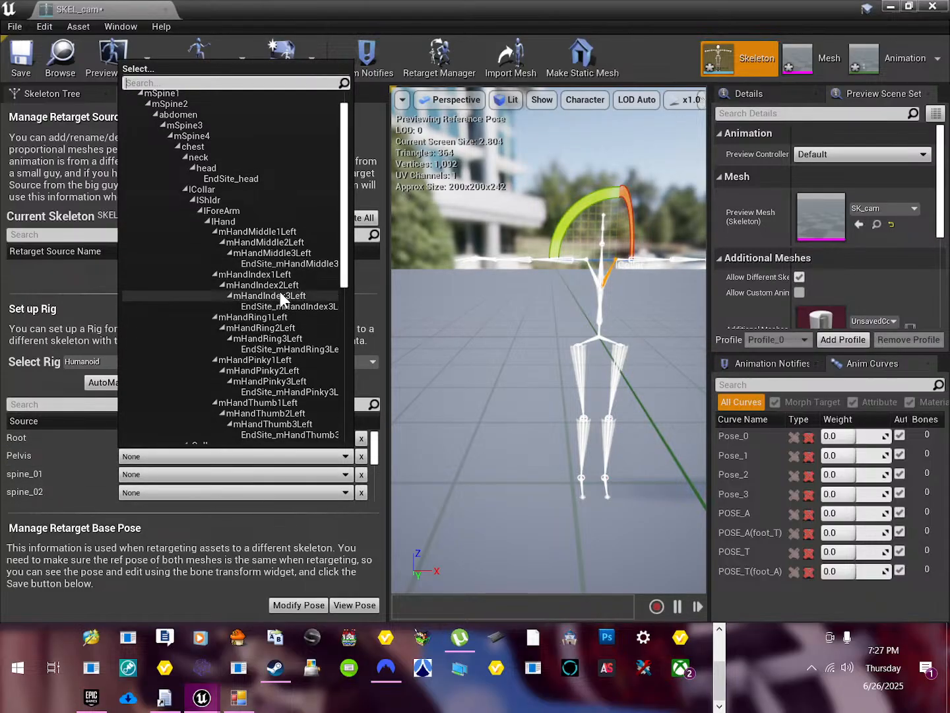
{"action": "scroll", "coordinate": [280, 292], "scroll_direction": "down", "scroll_amount": 8}
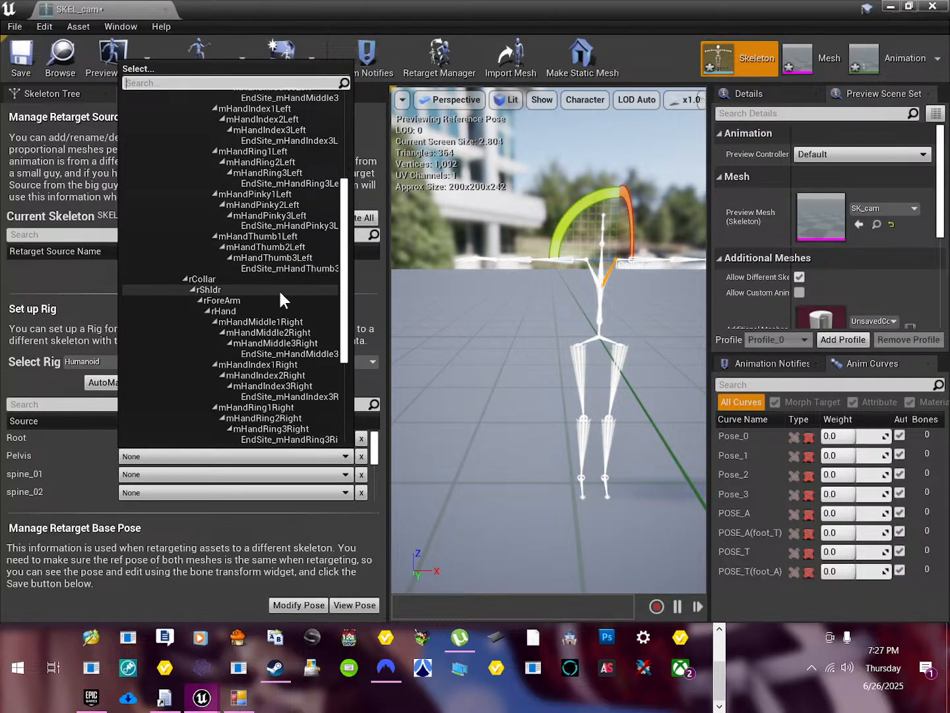
{"action": "scroll", "coordinate": [280, 292], "scroll_direction": "down", "scroll_amount": 3}
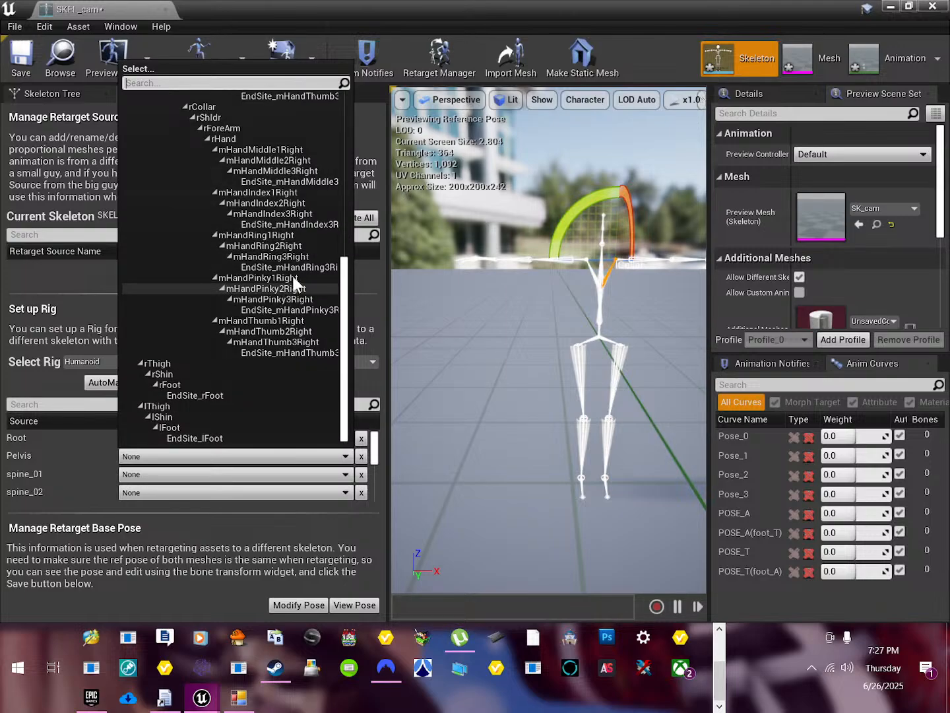
{"action": "scroll", "coordinate": [268, 359], "scroll_direction": "up", "scroll_amount": 10}
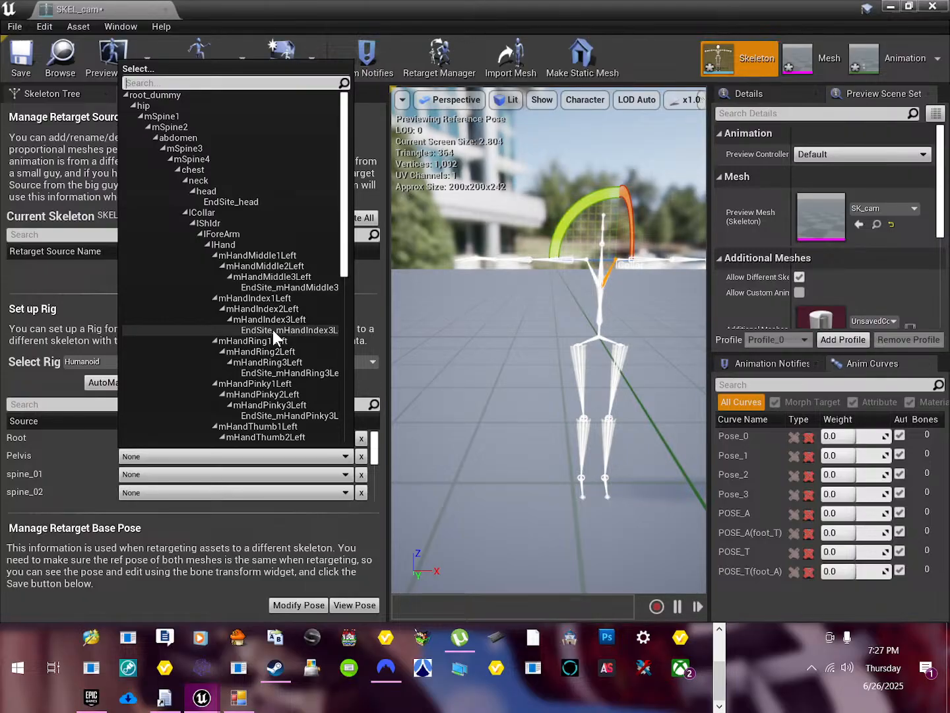
{"action": "left_click", "coordinate": [97, 474]}
Restore the SKEL_cam editor beside the Notepad bone notes and widen the Retarget Manager's rig mapping area.
{"action": "left_click_drag", "start_coordinate": [793, 9], "coordinate": [253, 296]}
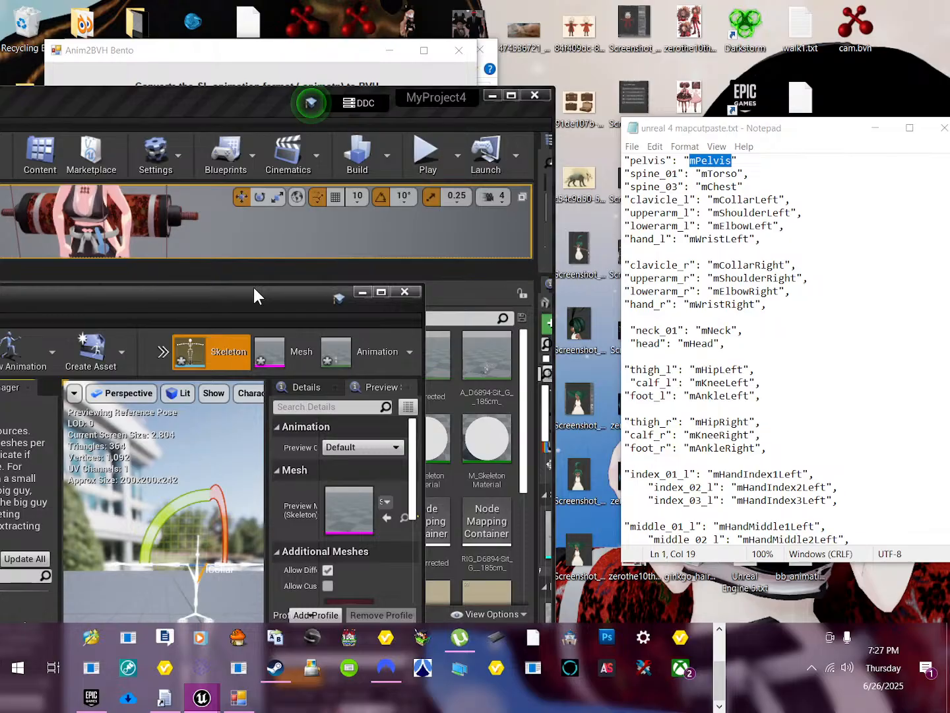
{"action": "left_click_drag", "start_coordinate": [254, 296], "coordinate": [502, 22]}
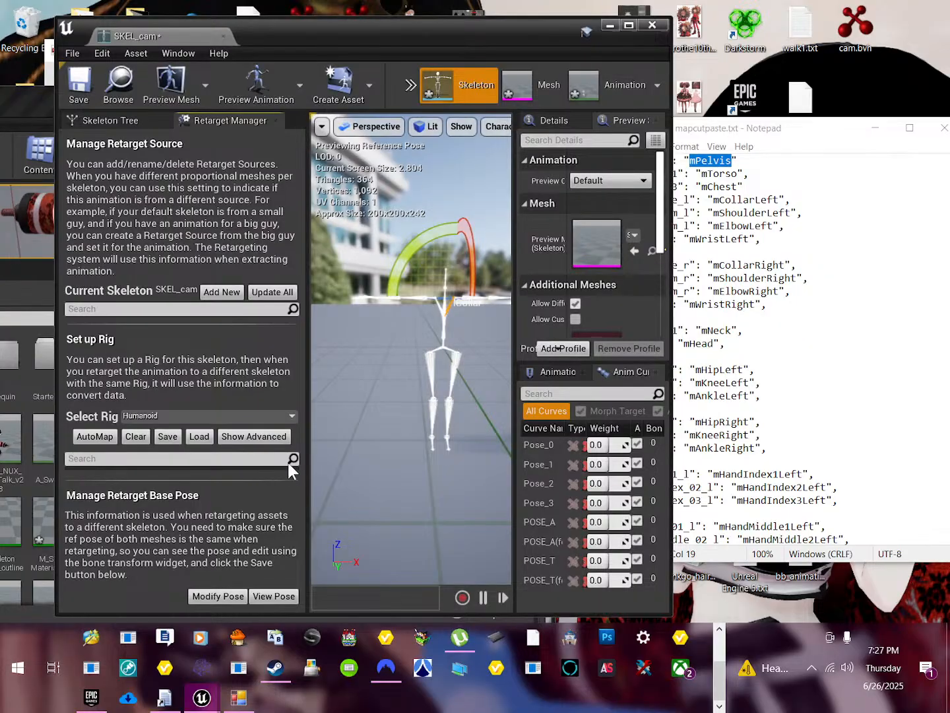
{"action": "left_click_drag", "start_coordinate": [308, 468], "coordinate": [450, 467]}
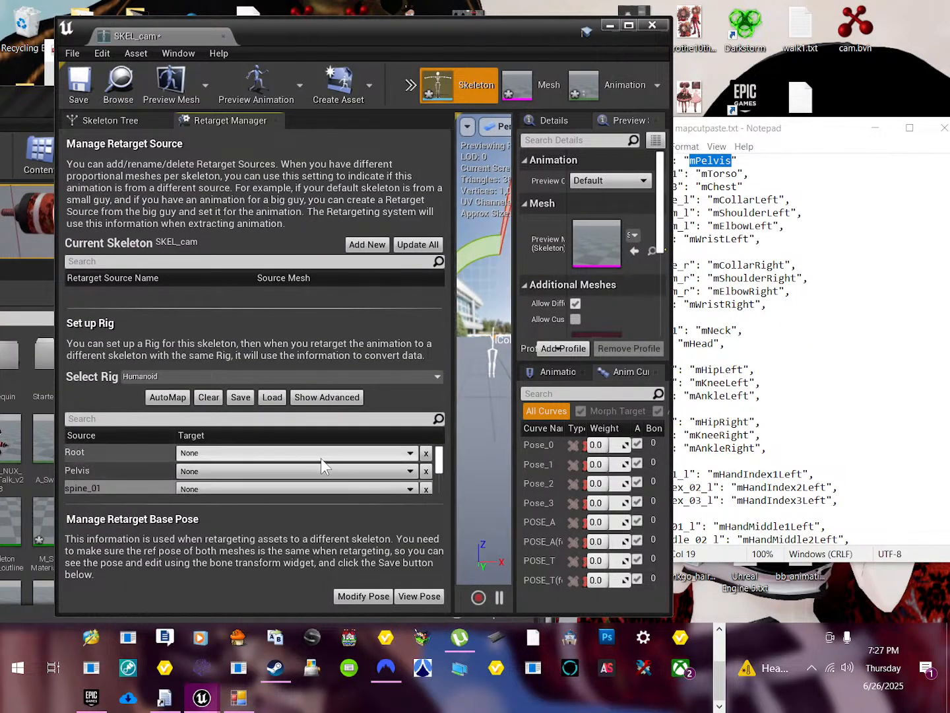
Try AutoMap on the Humanoid rig, review the assigned bones and clear all of the mappings.
{"action": "left_click", "coordinate": [285, 453]}
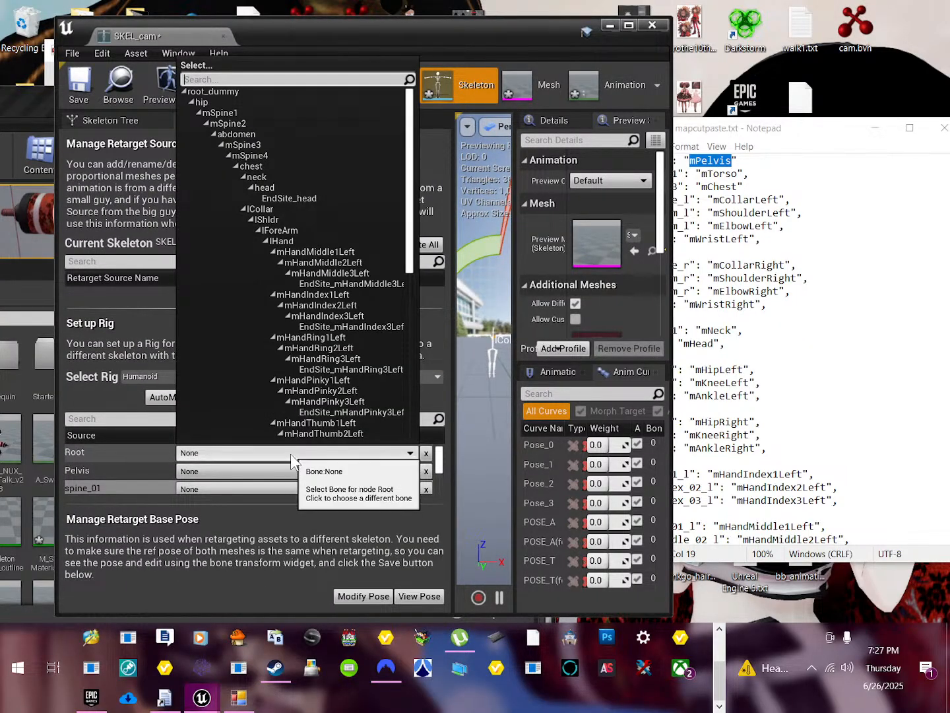
{"action": "left_click", "coordinate": [103, 452]}
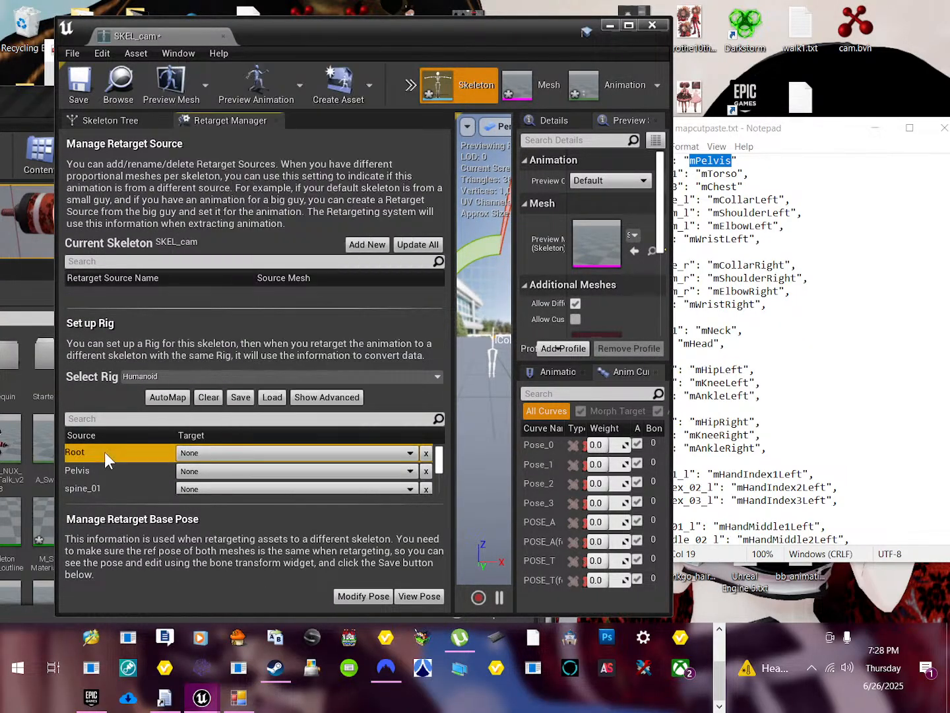
{"action": "left_click", "coordinate": [181, 403]}
{"action": "scroll", "coordinate": [233, 483], "scroll_direction": "down", "scroll_amount": 5}
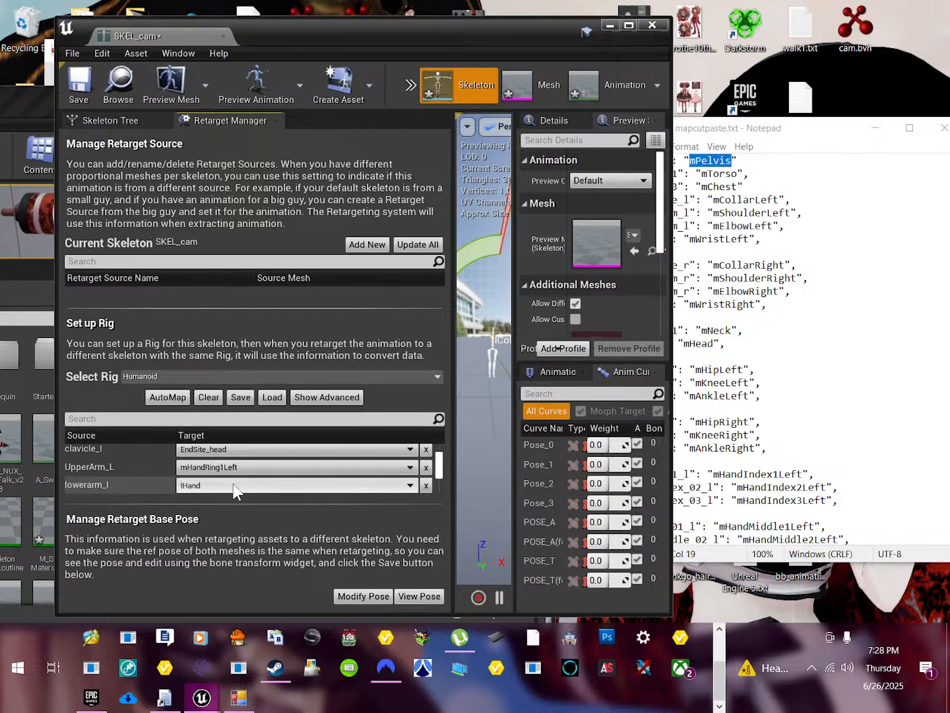
{"action": "scroll", "coordinate": [234, 485], "scroll_direction": "up", "scroll_amount": 5}
{"action": "left_click", "coordinate": [217, 399]}
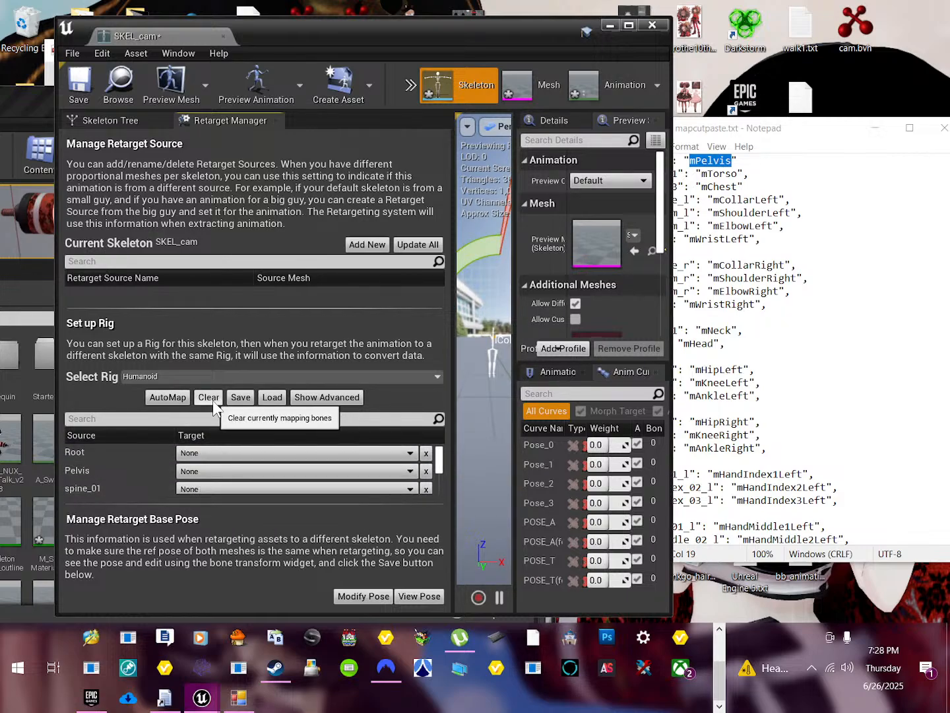
Assign the hip bone to both the Root and Pelvis nodes and open the target bone list for spine_01.
{"action": "left_click", "coordinate": [229, 456]}
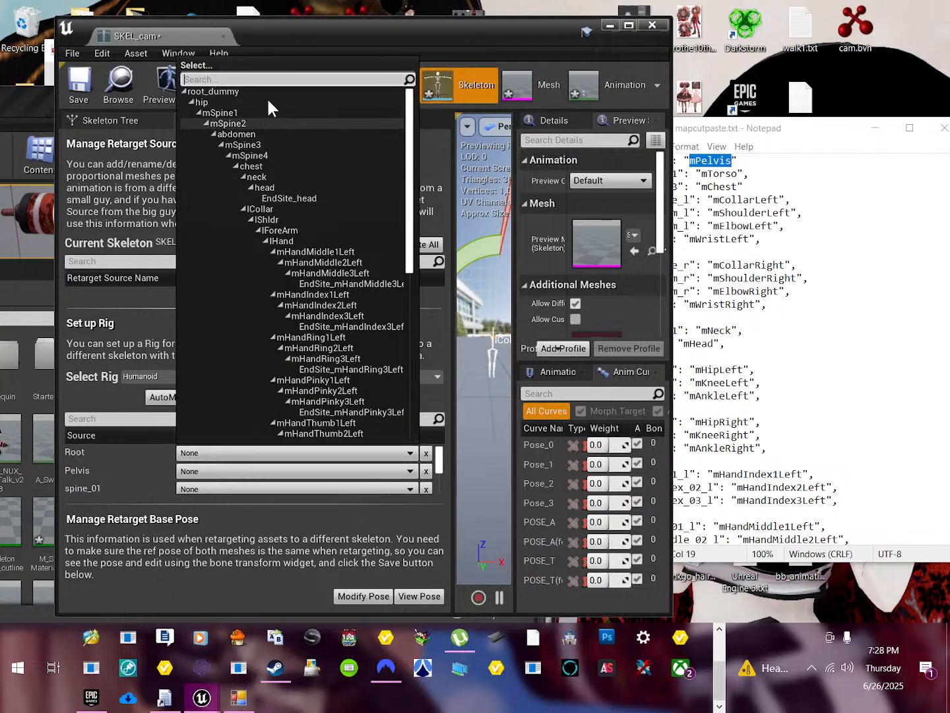
{"action": "left_click", "coordinate": [215, 101]}
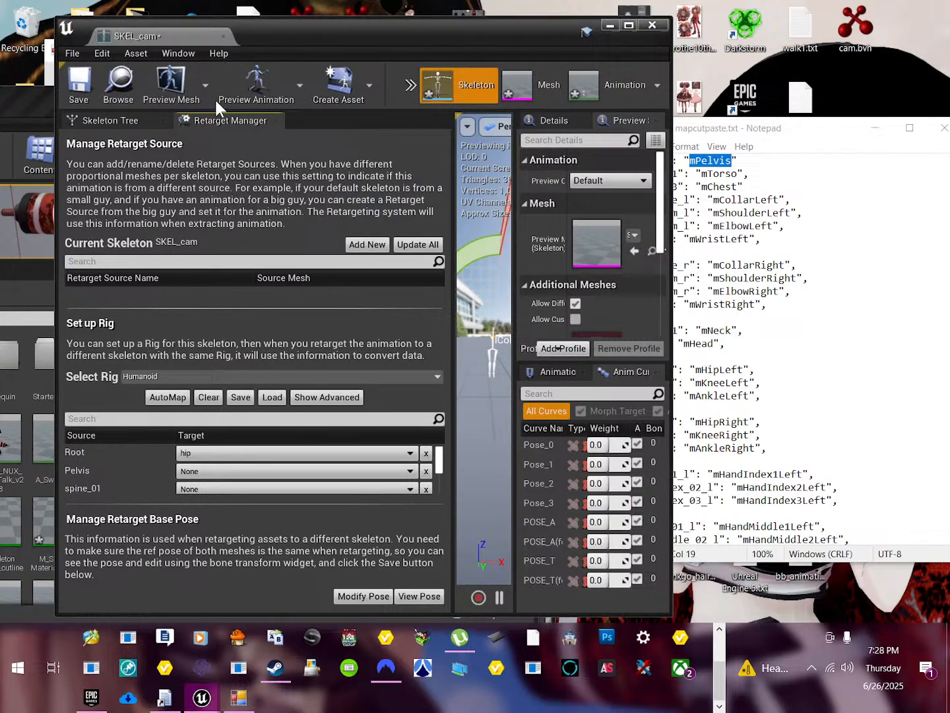
{"action": "left_click", "coordinate": [211, 470]}
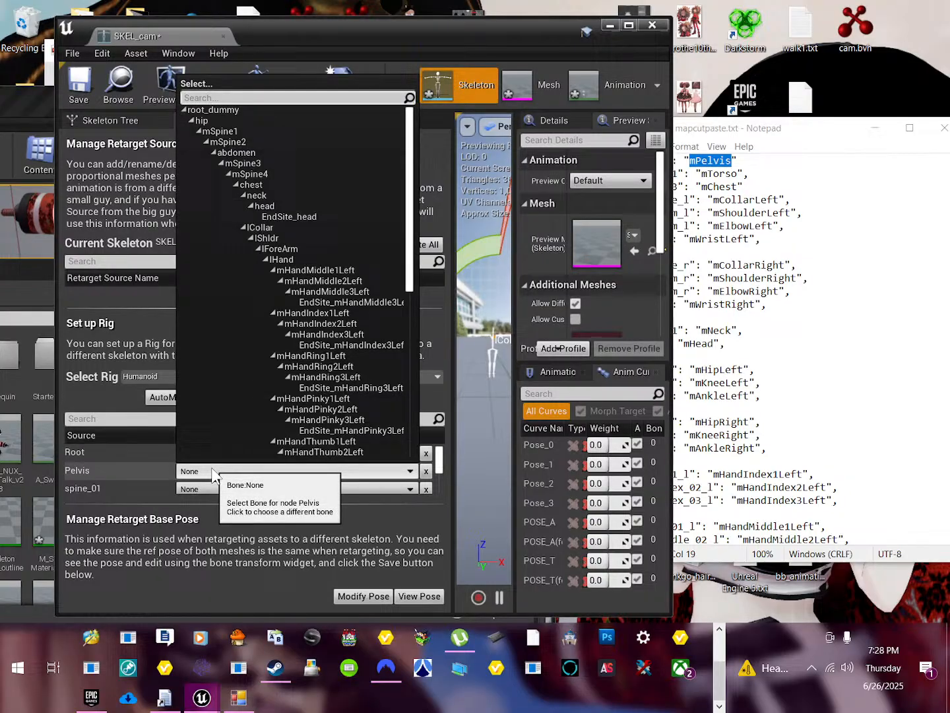
{"action": "left_click", "coordinate": [278, 122]}
{"action": "scroll", "coordinate": [220, 485], "scroll_direction": "down", "scroll_amount": 1}
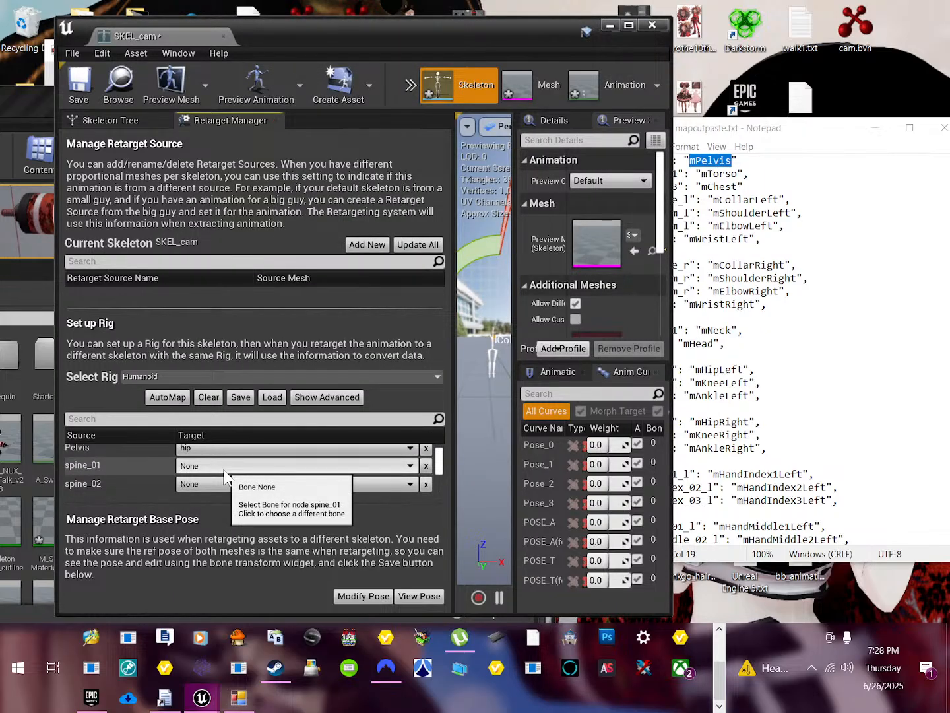
{"action": "left_click", "coordinate": [225, 466]}
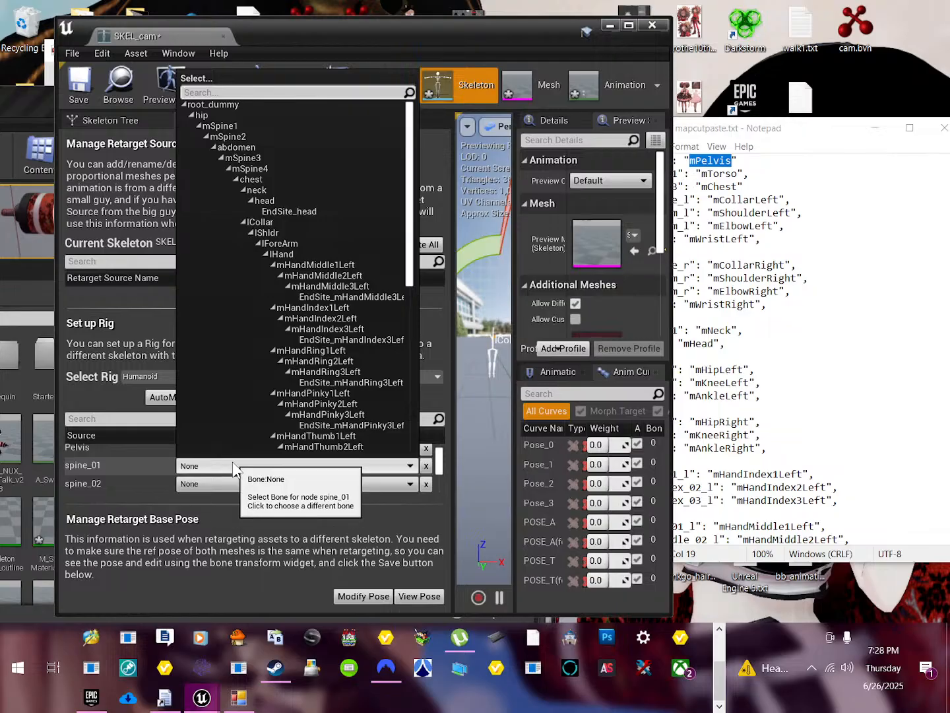
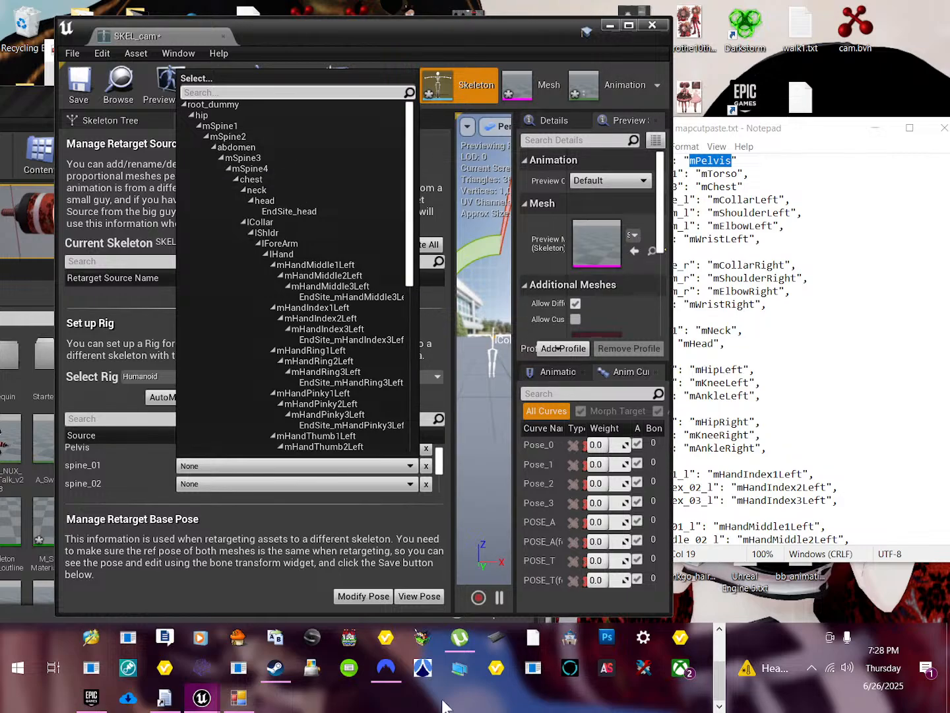
Bring up the Anim2BVH Bento converter window.
{"action": "left_click", "coordinate": [720, 647]}
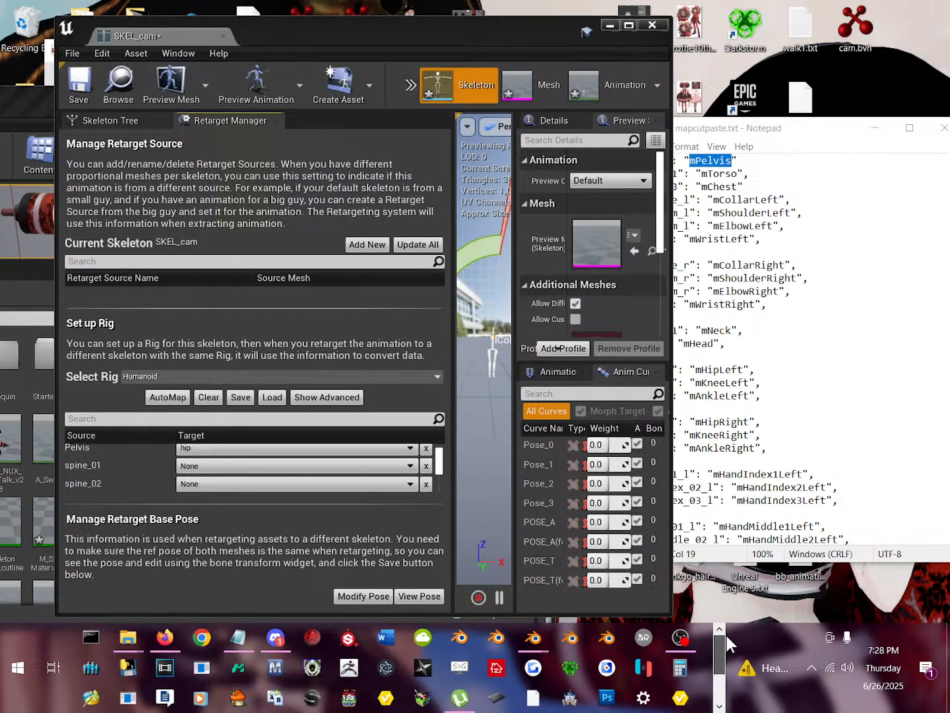
{"action": "left_click_drag", "start_coordinate": [726, 637], "coordinate": [715, 682]}
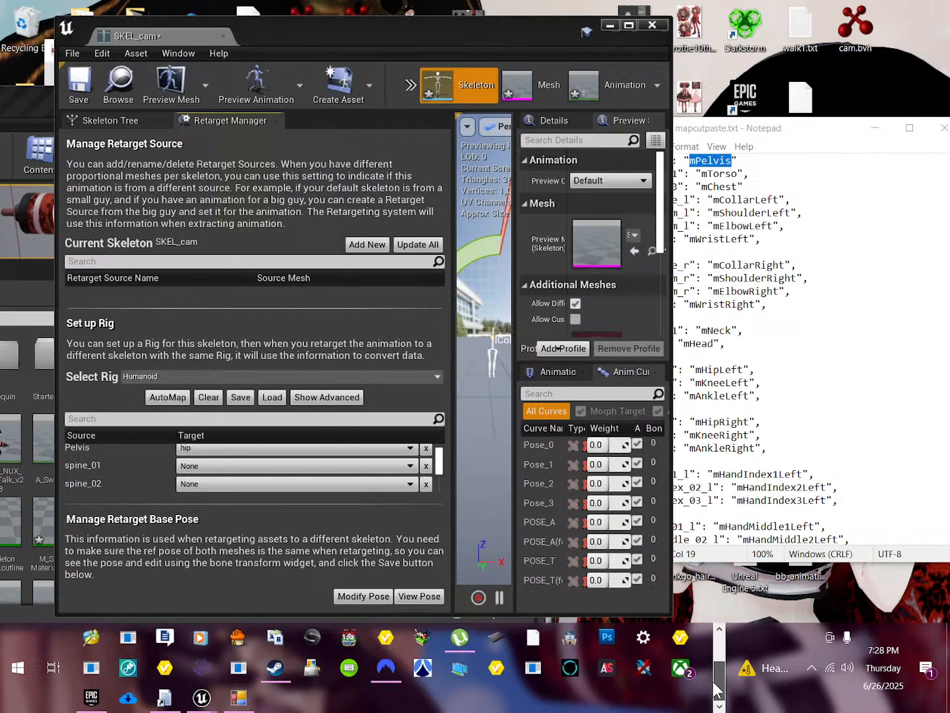
{"action": "left_click", "coordinate": [239, 697]}
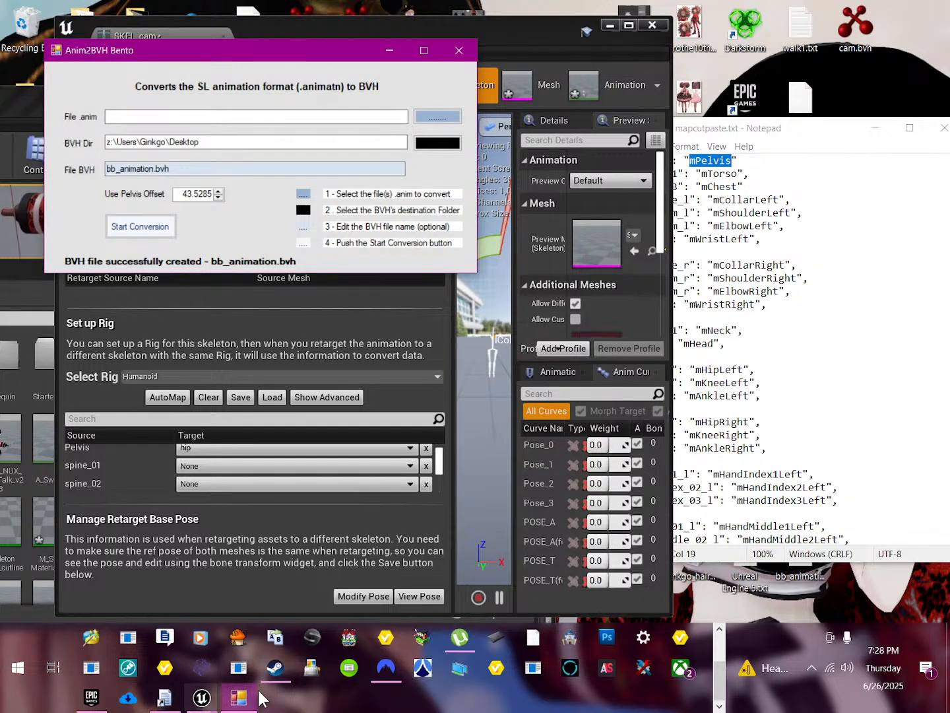
Show the desktop and open the file cam.bvh in bvhacker.
{"action": "left_click", "coordinate": [948, 667]}
{"action": "left_click", "coordinate": [797, 477]}
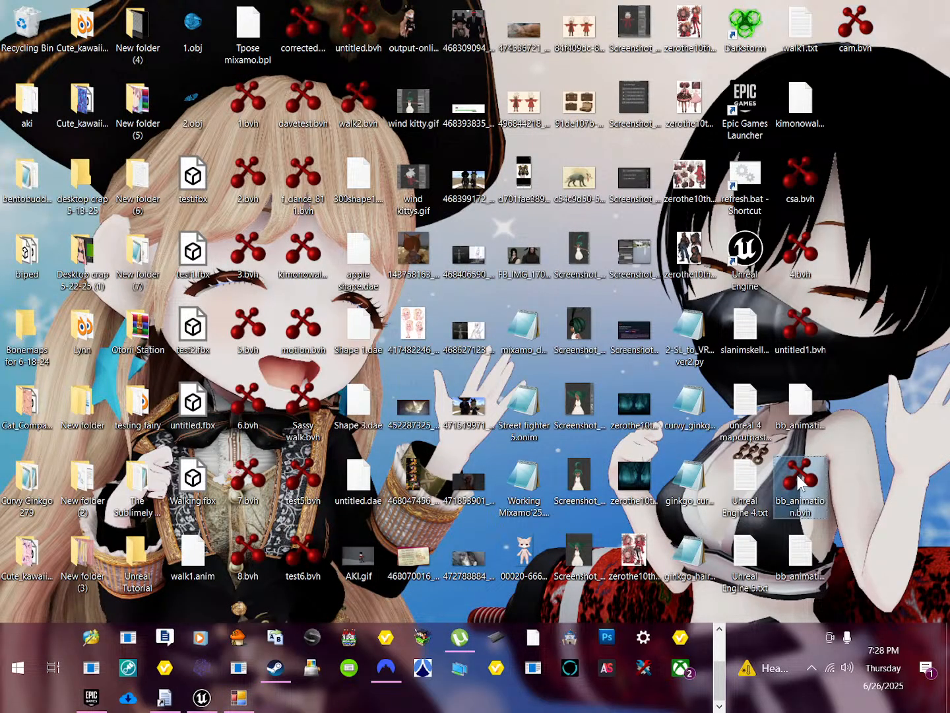
{"action": "left_click", "coordinate": [802, 545]}
{"action": "left_click", "coordinate": [800, 496]}
{"action": "left_click", "coordinate": [848, 27]}
{"action": "double_click", "coordinate": [848, 26]}
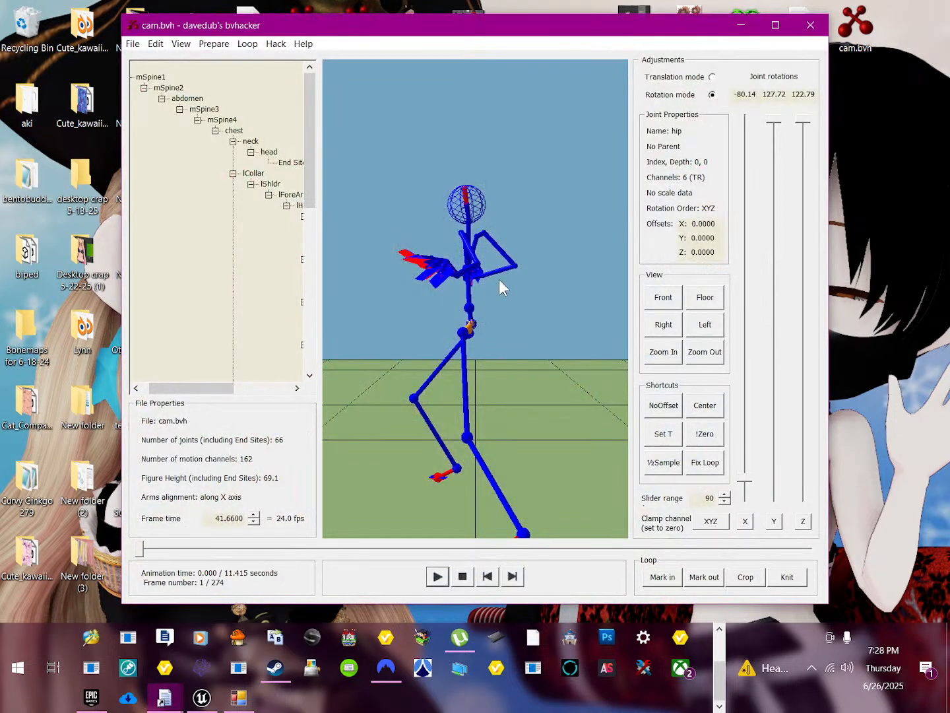
Try to apply SL joint naming to cam.bvh and examine its joint hierarchy starting at the hip.
{"action": "left_click", "coordinate": [275, 46]}
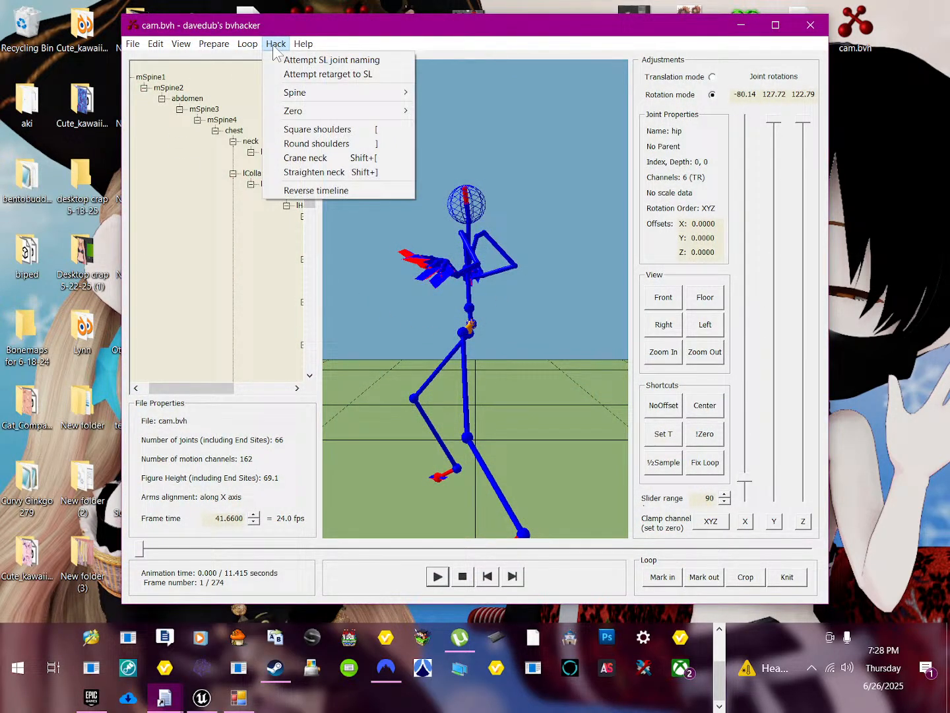
{"action": "left_click", "coordinate": [332, 60]}
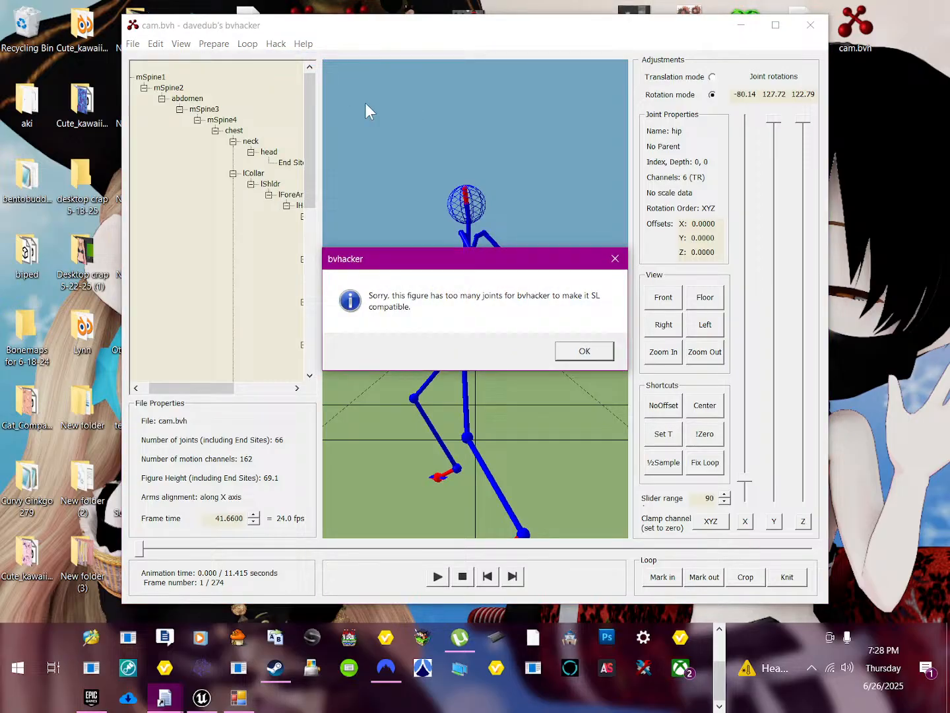
{"action": "left_click", "coordinate": [585, 350]}
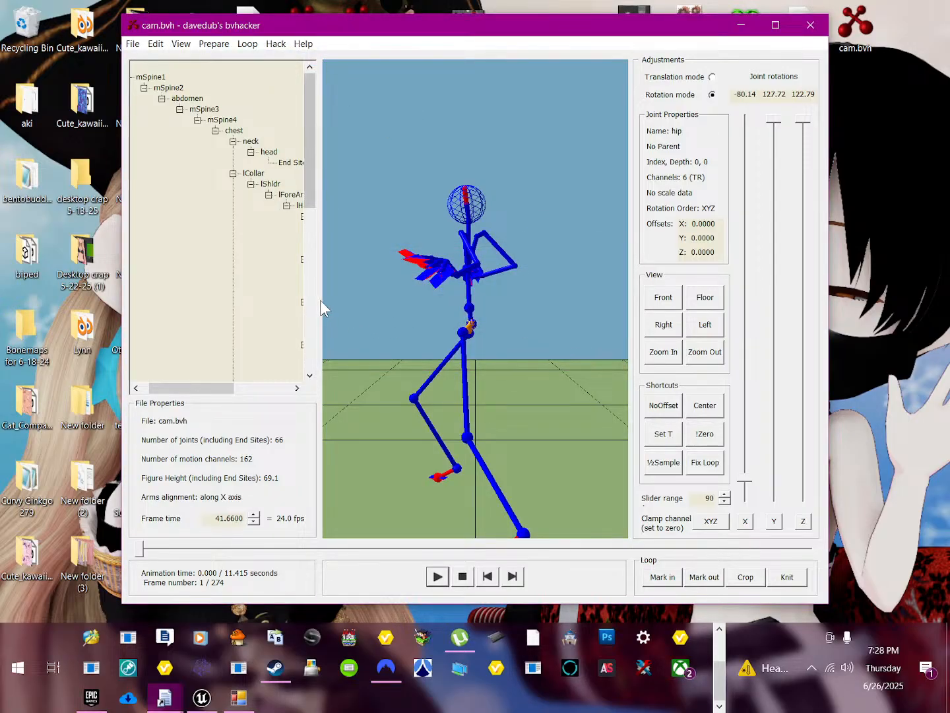
{"action": "left_click_drag", "start_coordinate": [208, 384], "coordinate": [185, 403]}
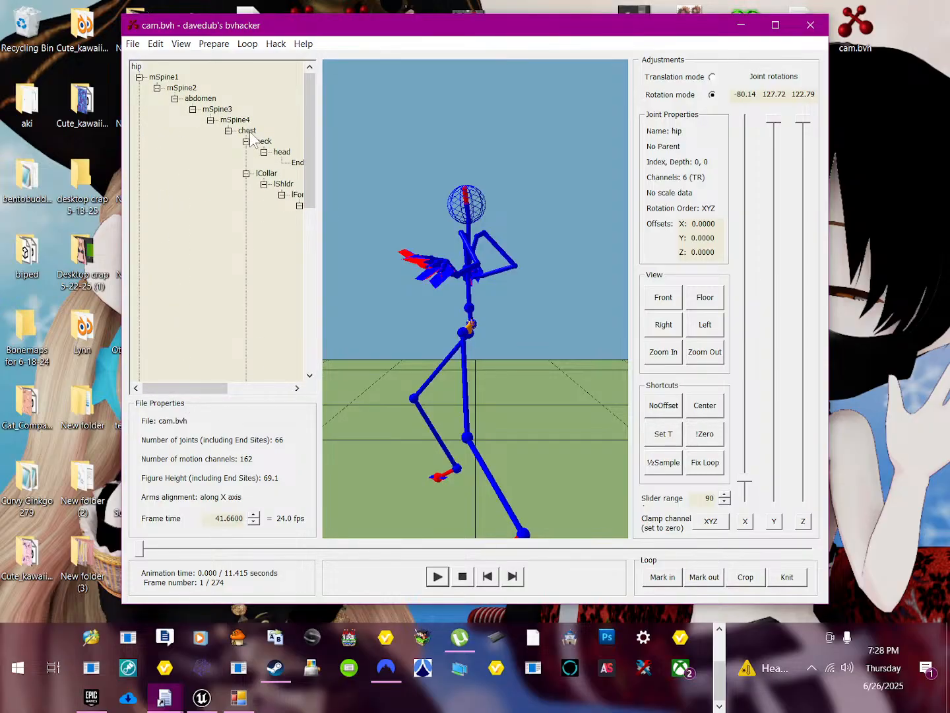
Try to retarget cam.bvh to SL and to apply SL joint naming to its figure.
{"action": "scroll", "coordinate": [289, 209], "scroll_direction": "down", "scroll_amount": 4}
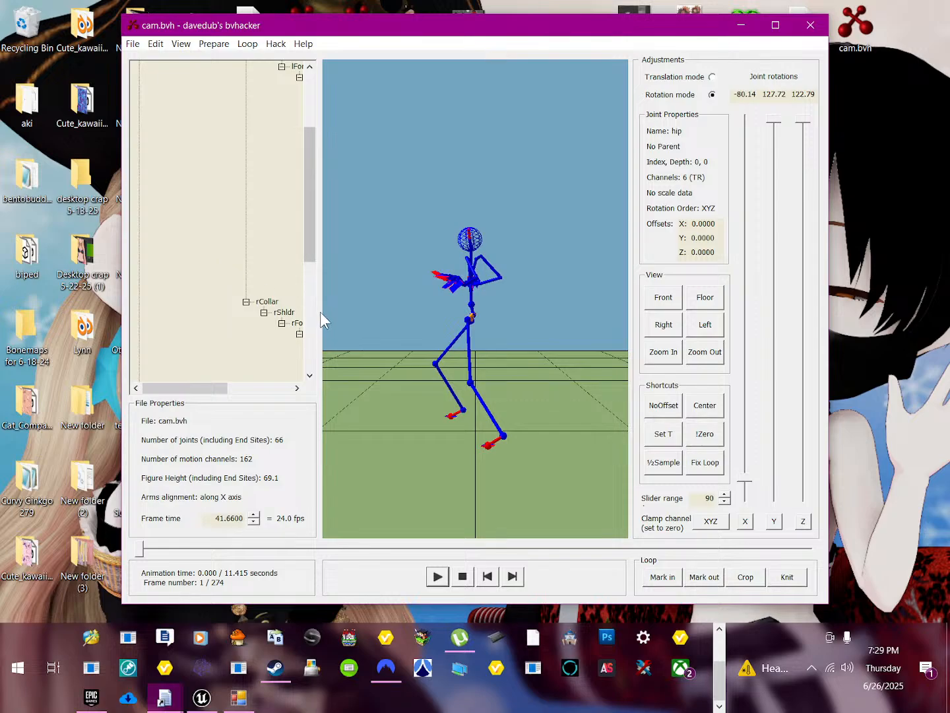
{"action": "left_click", "coordinate": [250, 389]}
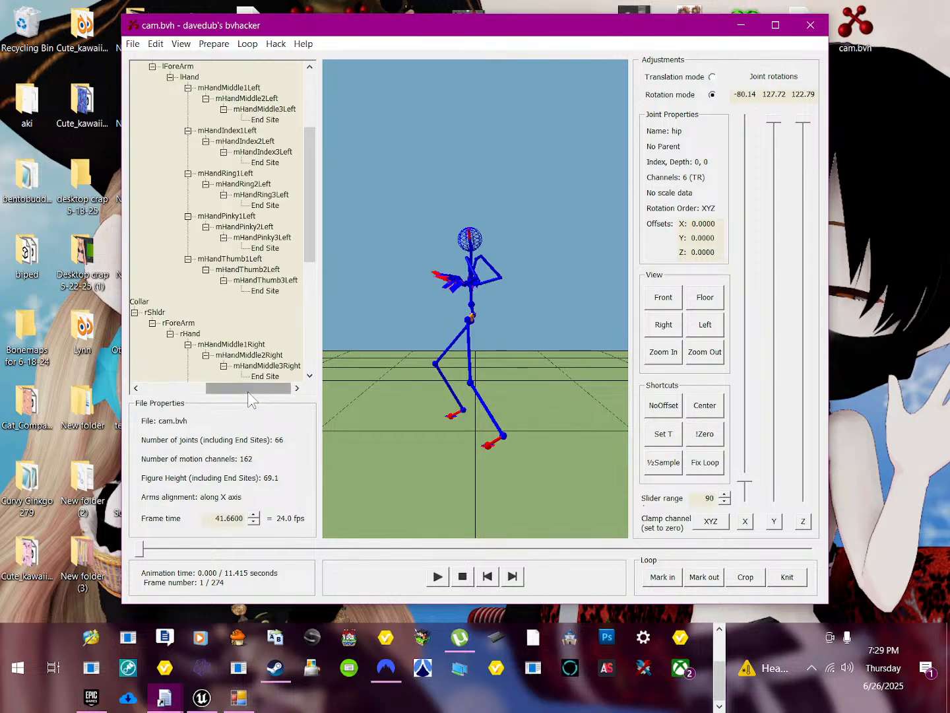
{"action": "left_click_drag", "start_coordinate": [248, 391], "coordinate": [240, 393]}
{"action": "scroll", "coordinate": [243, 306], "scroll_direction": "down", "scroll_amount": 7}
{"action": "scroll", "coordinate": [247, 305], "scroll_direction": "up", "scroll_amount": 7}
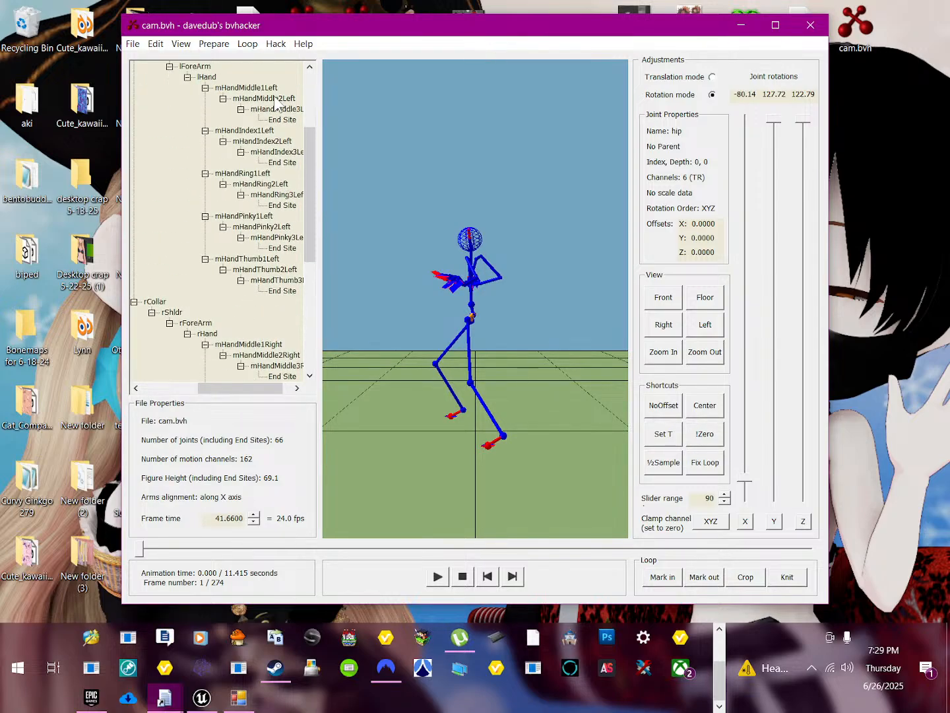
{"action": "left_click", "coordinate": [276, 42]}
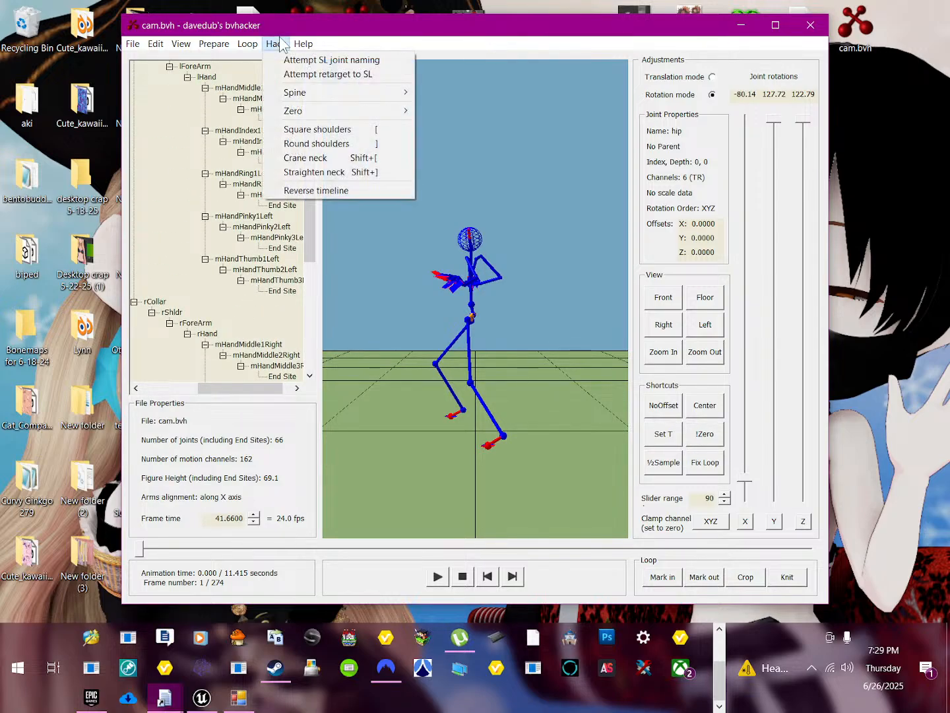
{"action": "left_click", "coordinate": [319, 75]}
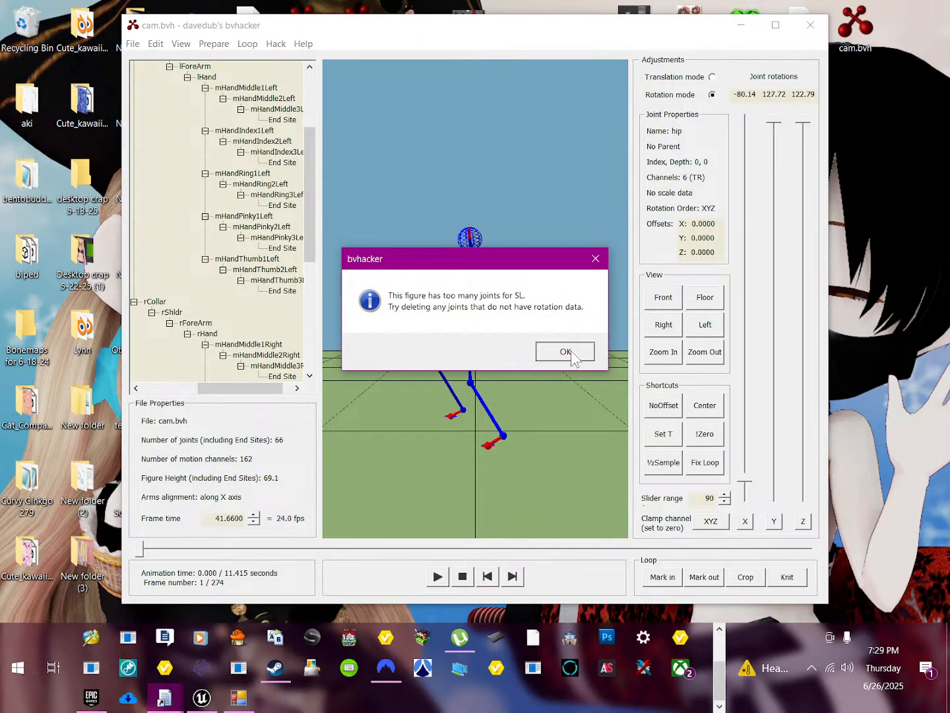
{"action": "left_click", "coordinate": [568, 352]}
{"action": "left_click", "coordinate": [276, 44]}
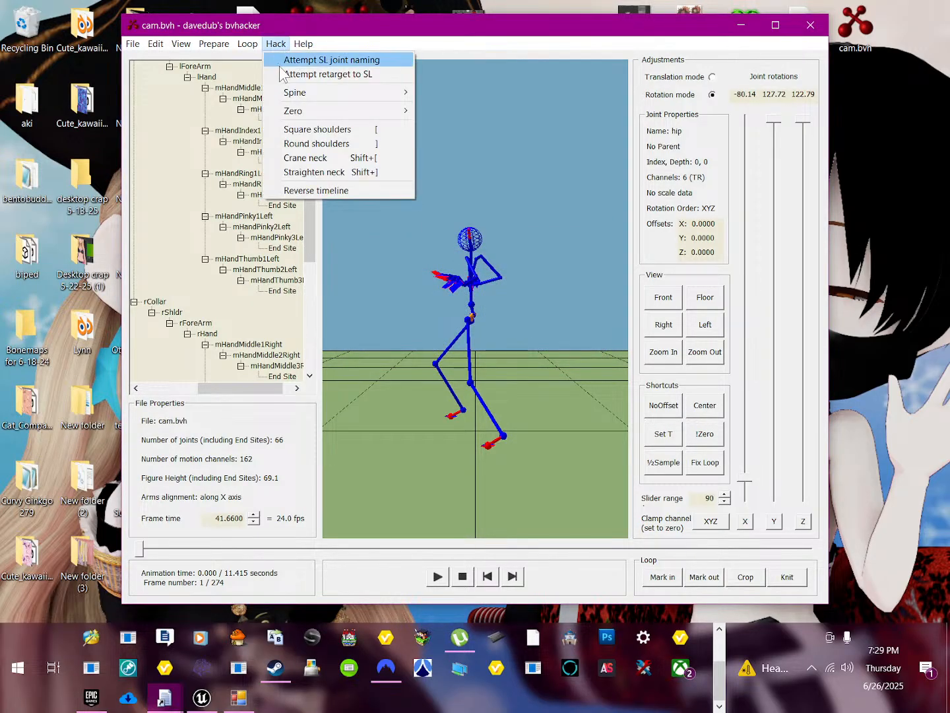
{"action": "left_click", "coordinate": [284, 74]}
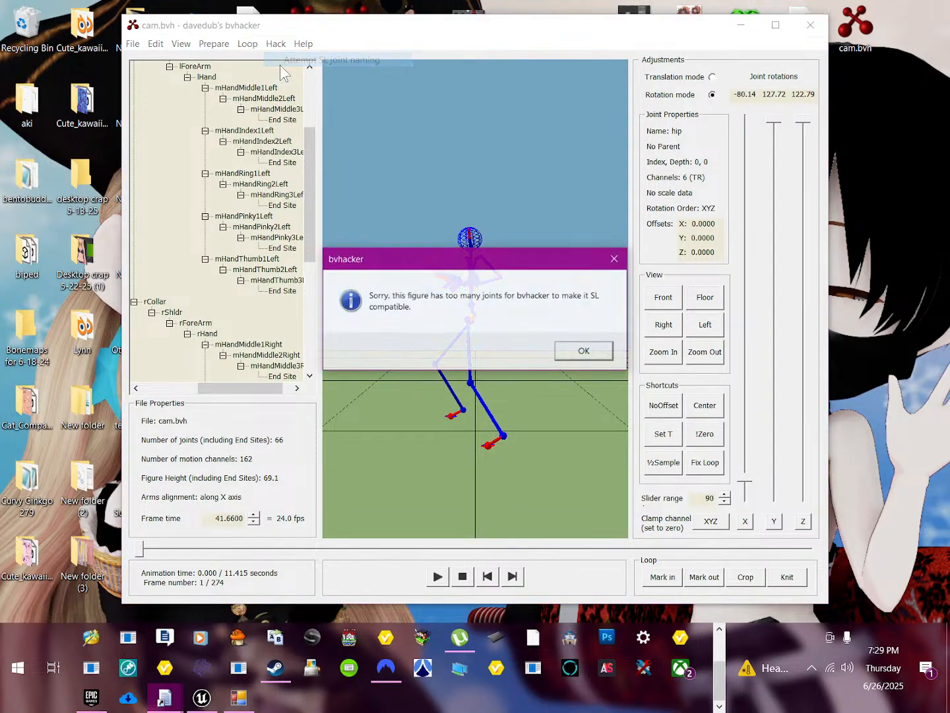
{"action": "left_click", "coordinate": [583, 350]}
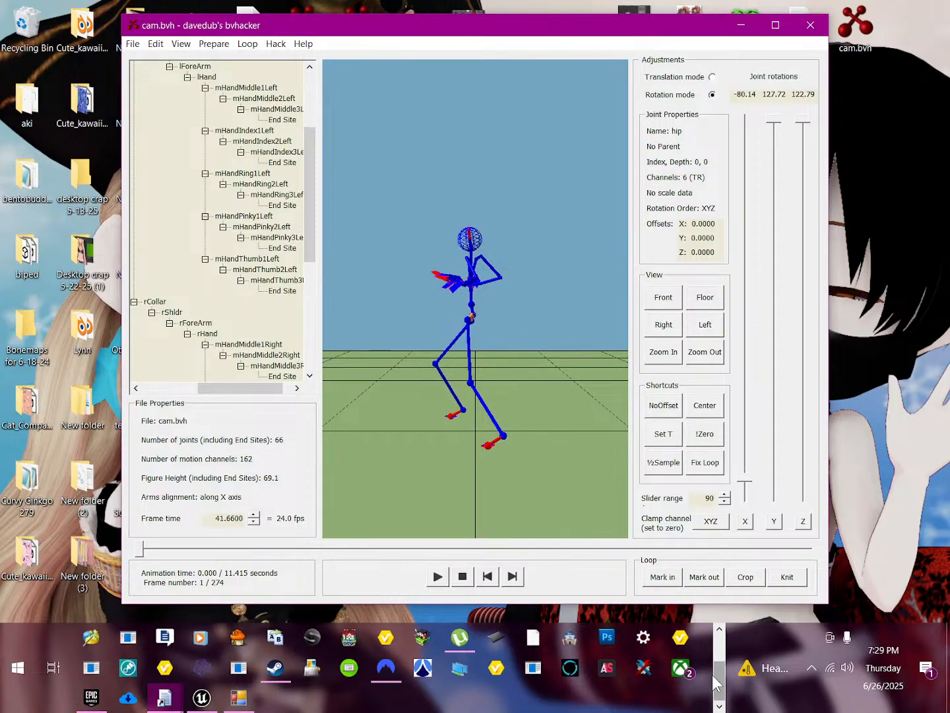
Switch to the Blender window that holds the onigiri and CMY_01.ao armatures.
{"action": "left_click_drag", "start_coordinate": [722, 681], "coordinate": [726, 633]}
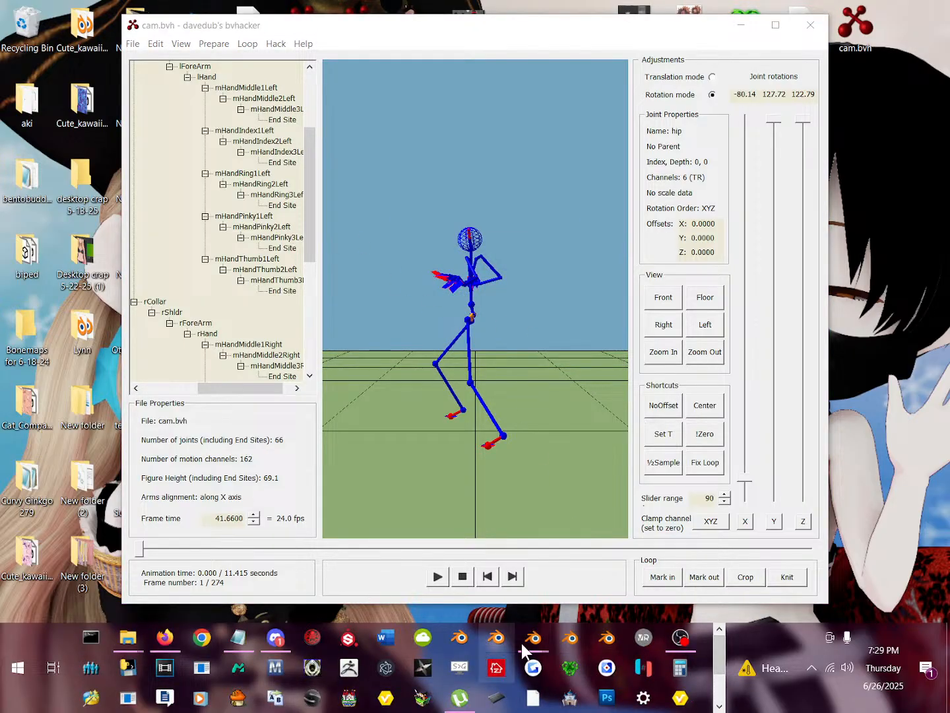
{"action": "mouse_move", "coordinate": [544, 637]}
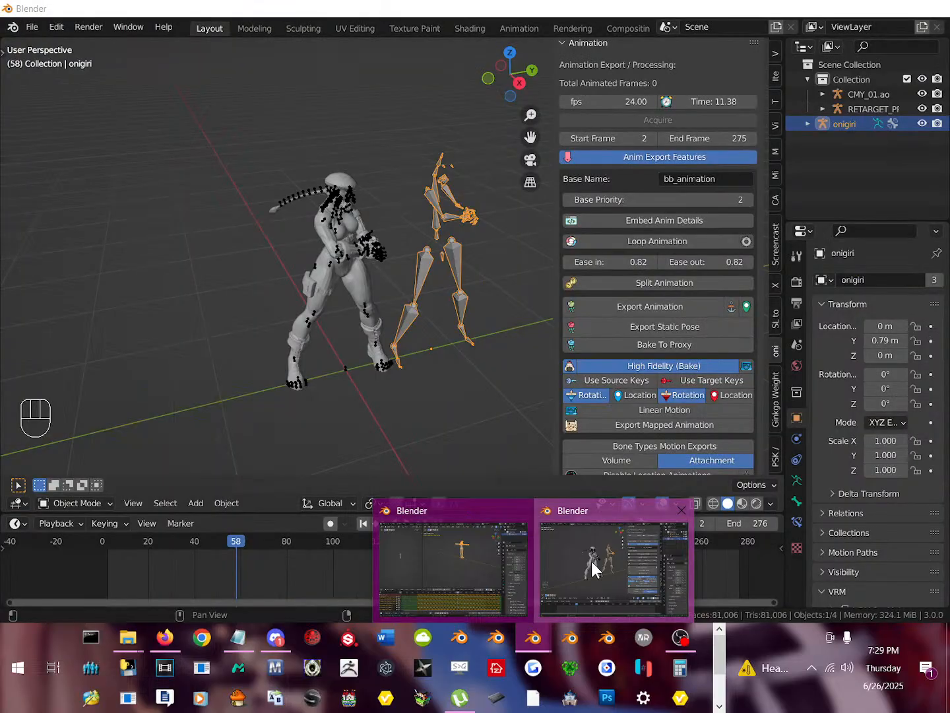
{"action": "left_click", "coordinate": [591, 562]}
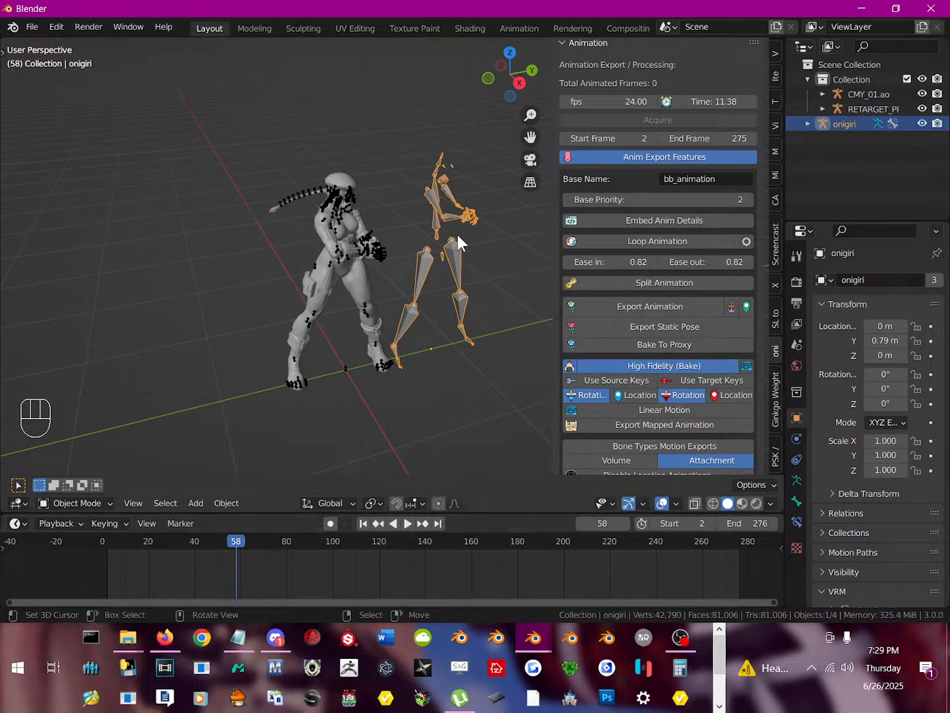
Import the motion capture file cam.bvh from the Desktop folder with the default import settings.
{"action": "left_click", "coordinate": [33, 29]}
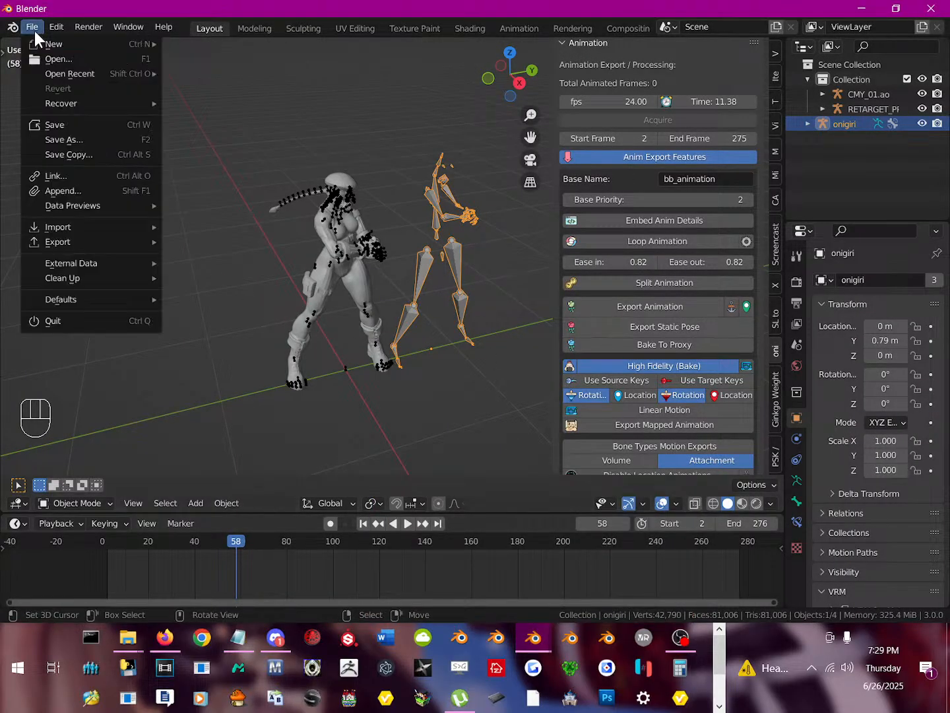
{"action": "left_click", "coordinate": [33, 26]}
{"action": "mouse_move", "coordinate": [88, 222]}
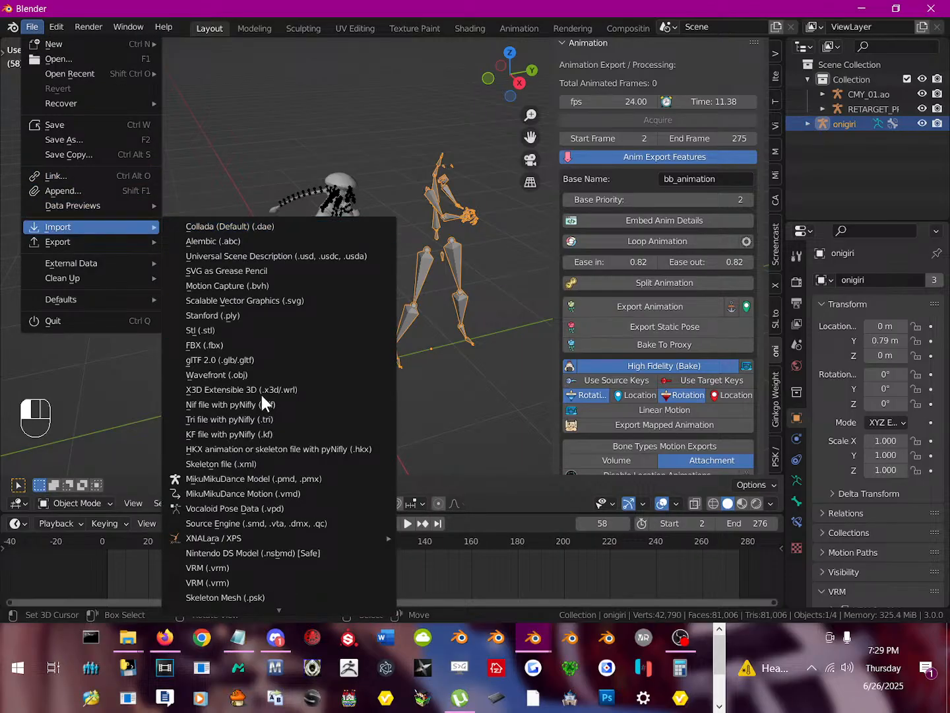
{"action": "mouse_move", "coordinate": [268, 542]}
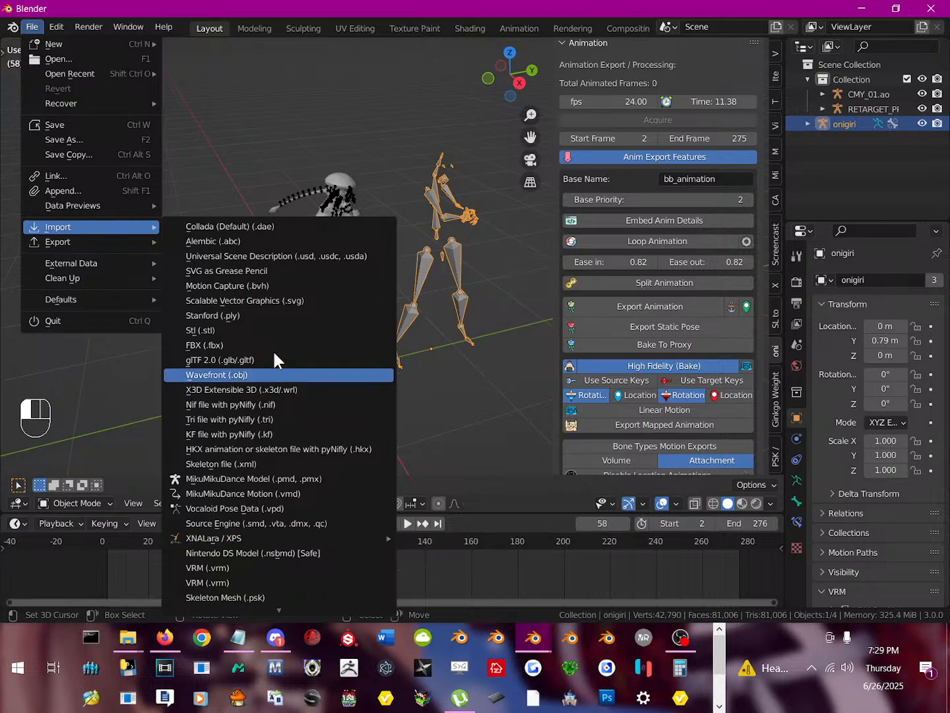
{"action": "left_click", "coordinate": [279, 284]}
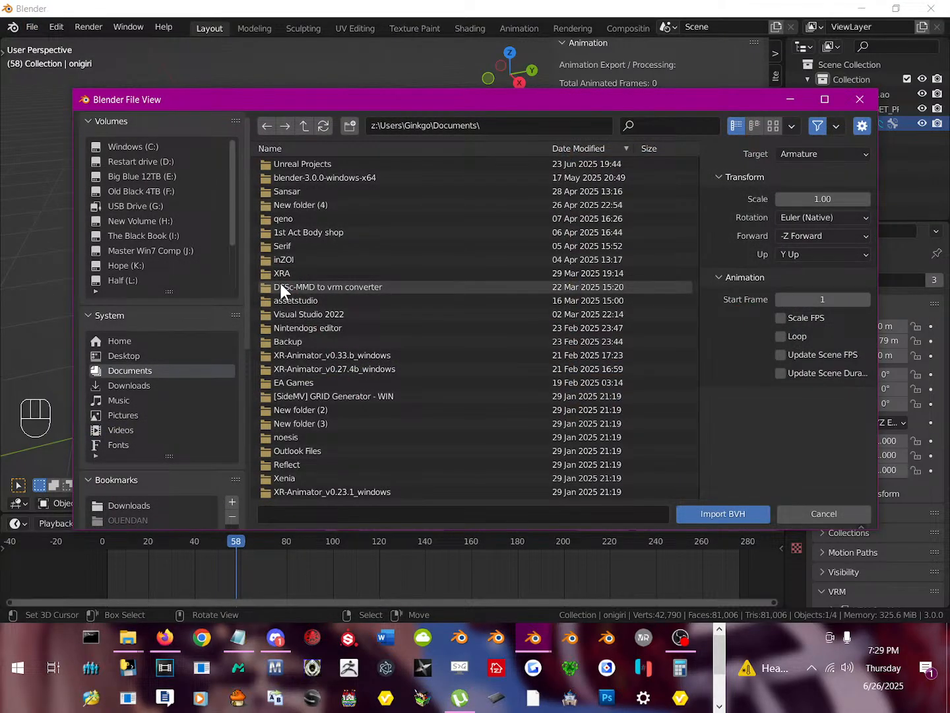
{"action": "left_click", "coordinate": [133, 355]}
{"action": "scroll", "coordinate": [590, 367], "scroll_direction": "down", "scroll_amount": 2}
{"action": "scroll", "coordinate": [591, 371], "scroll_direction": "down", "scroll_amount": 5}
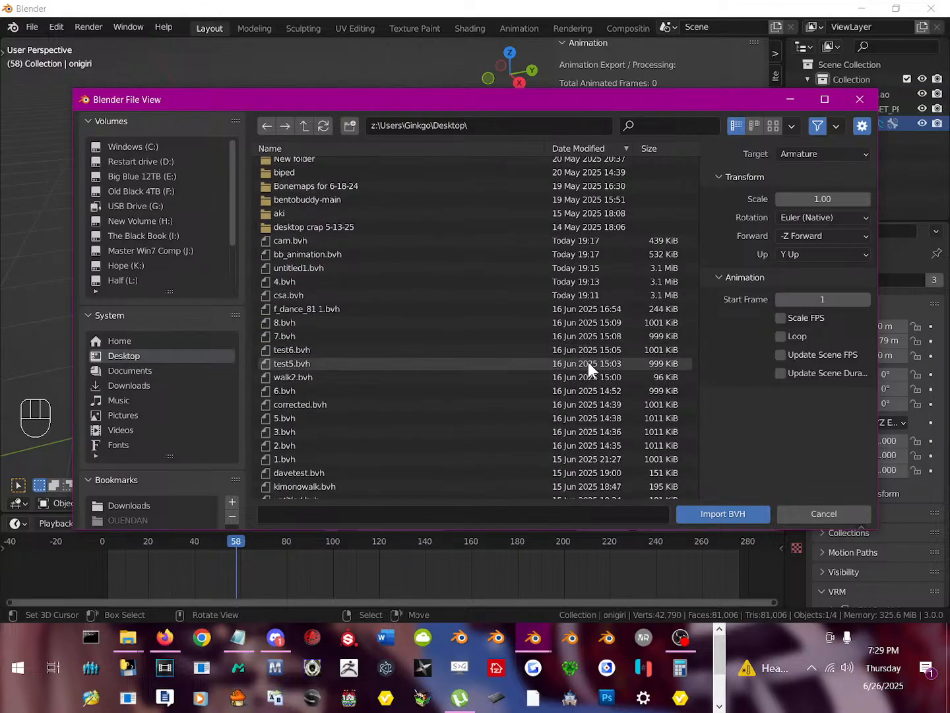
{"action": "left_click", "coordinate": [297, 242]}
{"action": "double_click", "coordinate": [297, 242]}
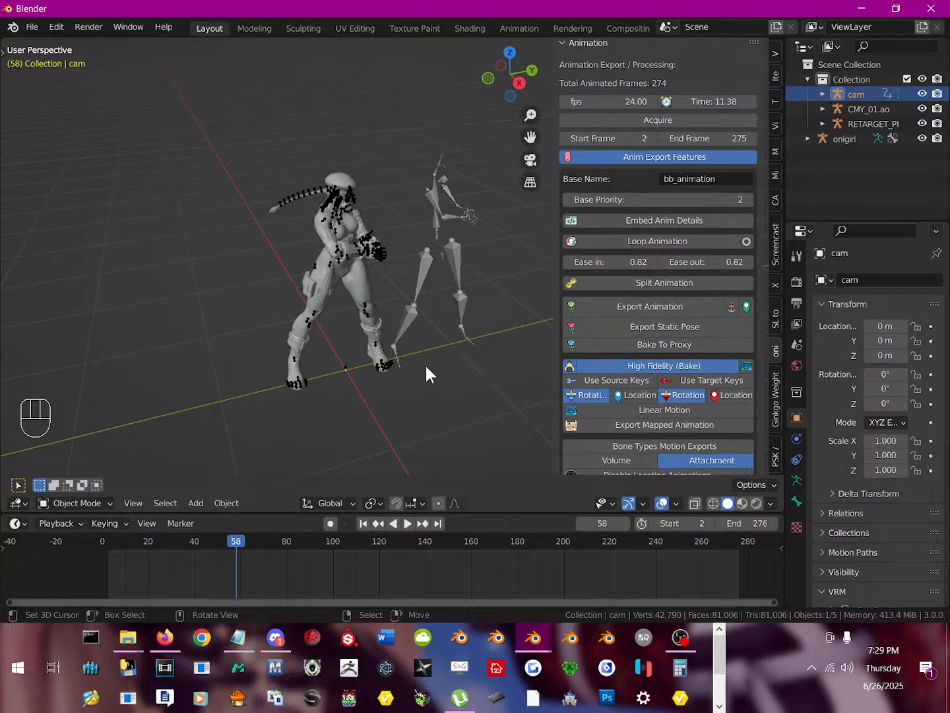
Examine the onigiri add-on's animation and BVH export options for the imported cam armature.
{"action": "scroll", "coordinate": [431, 330], "scroll_direction": "down", "scroll_amount": 15}
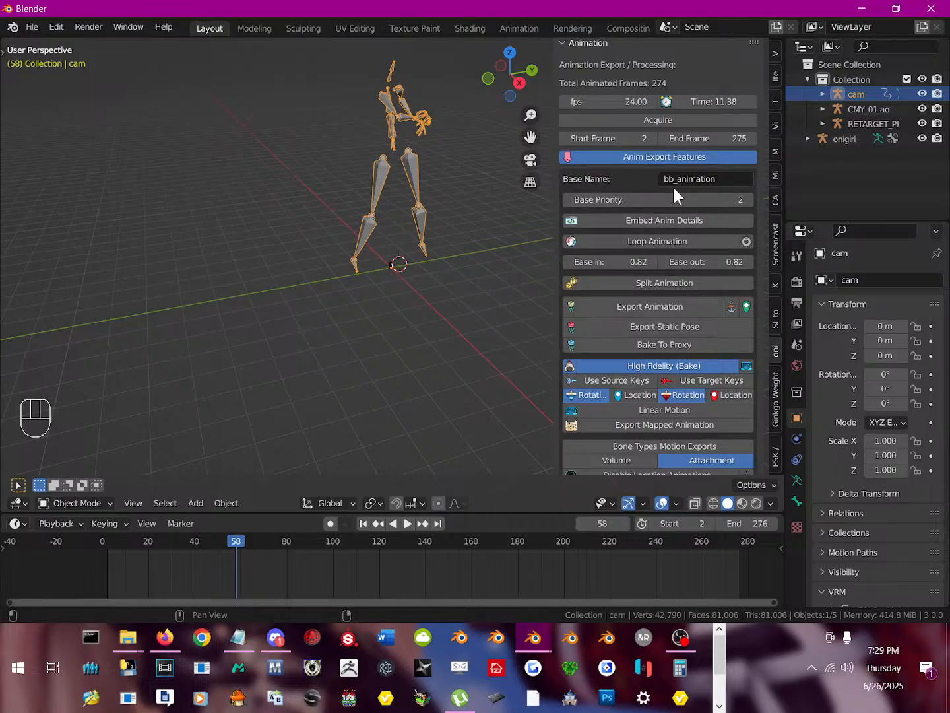
{"action": "scroll", "coordinate": [676, 282], "scroll_direction": "up", "scroll_amount": 3}
{"action": "left_click", "coordinate": [598, 111]}
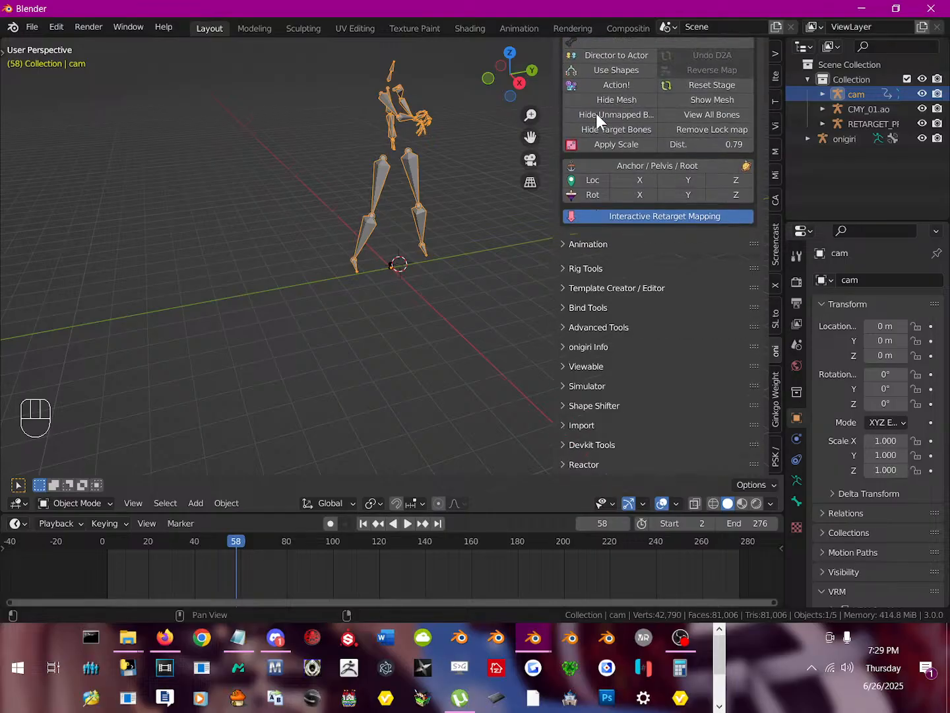
{"action": "left_click", "coordinate": [606, 248]}
{"action": "scroll", "coordinate": [620, 318], "scroll_direction": "down", "scroll_amount": 12}
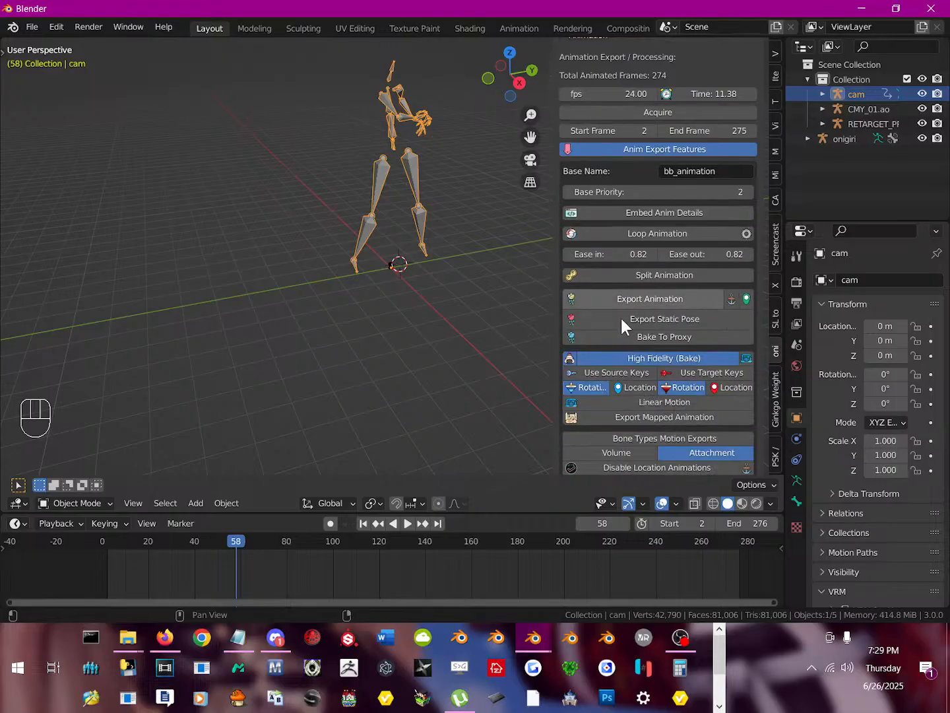
{"action": "scroll", "coordinate": [668, 386], "scroll_direction": "down", "scroll_amount": 5}
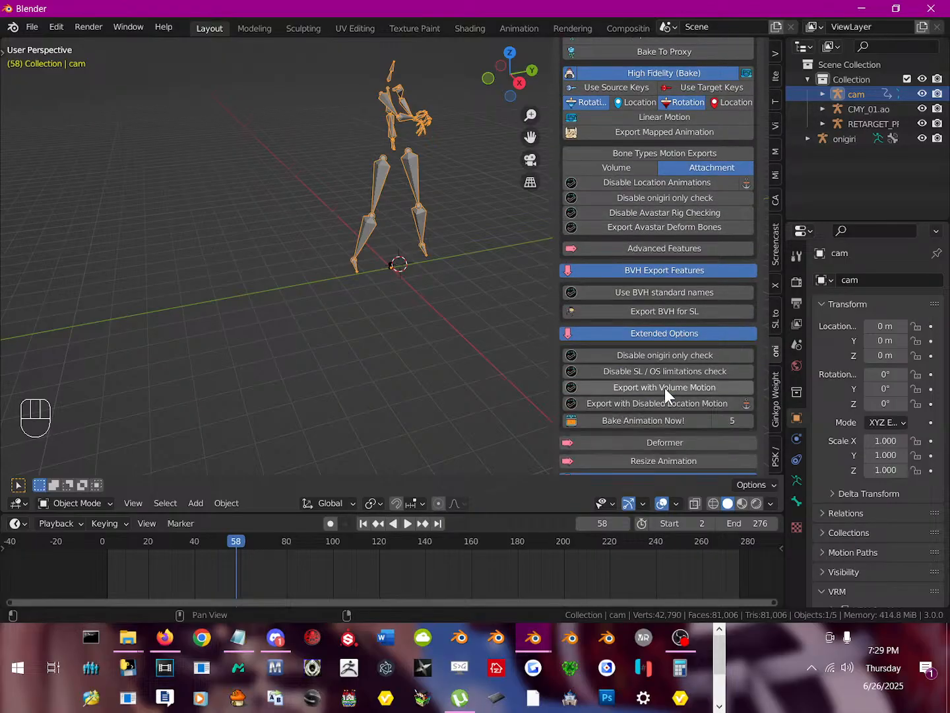
{"action": "scroll", "coordinate": [672, 353], "scroll_direction": "down", "scroll_amount": 3}
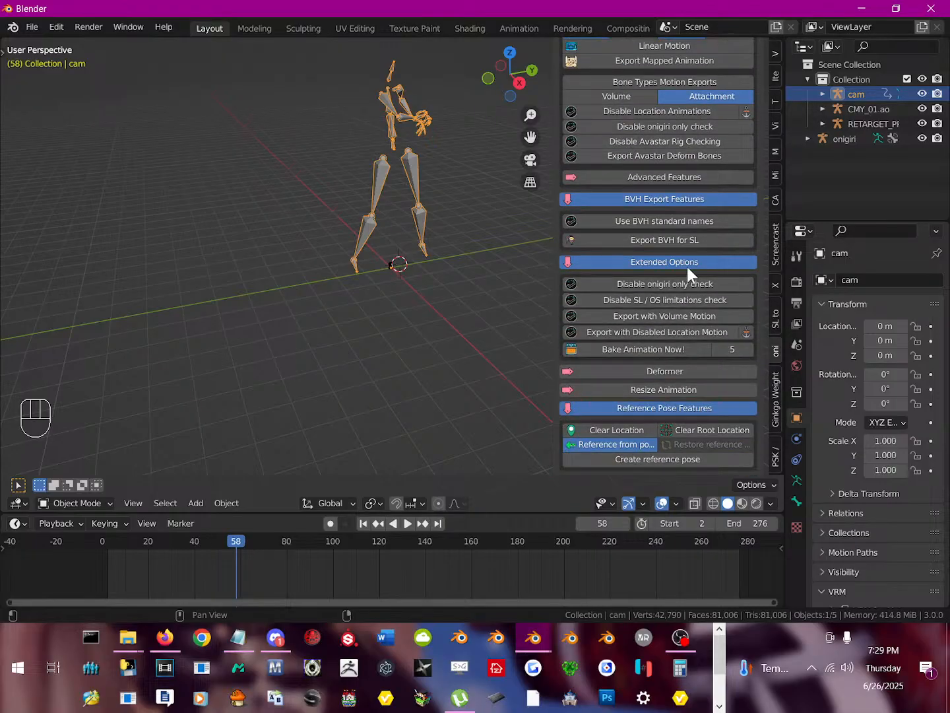
{"action": "scroll", "coordinate": [674, 311], "scroll_direction": "up", "scroll_amount": 13}
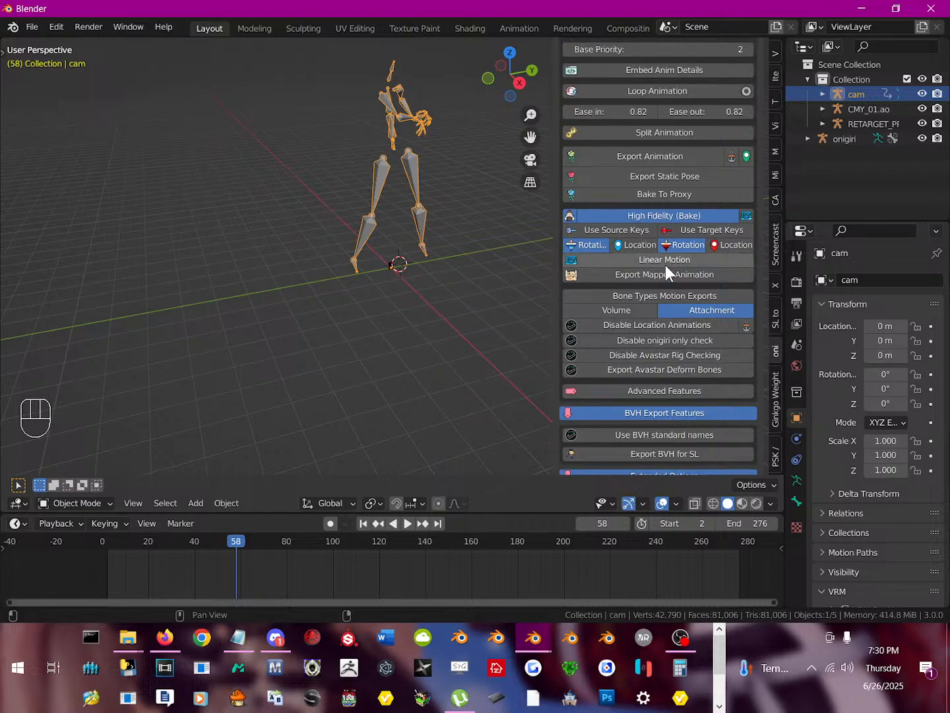
{"action": "scroll", "coordinate": [666, 265], "scroll_direction": "up", "scroll_amount": 1}
Collapse the Anim Export Features section and enable standard BVH names for the BVH export.
{"action": "left_click", "coordinate": [569, 126]}
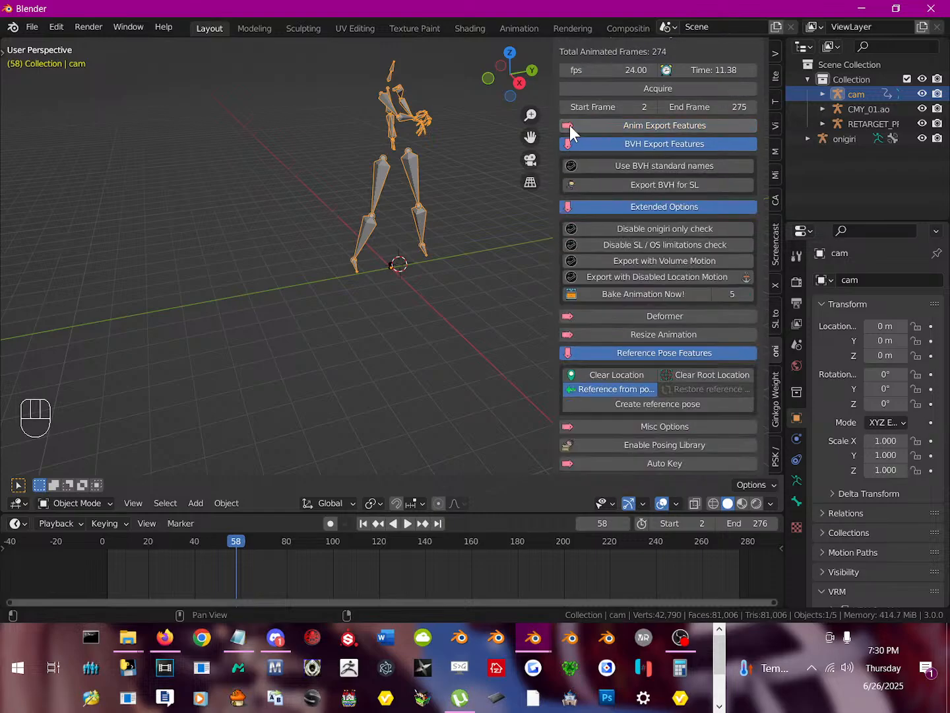
{"action": "left_click", "coordinate": [584, 144]}
{"action": "left_click", "coordinate": [619, 146]}
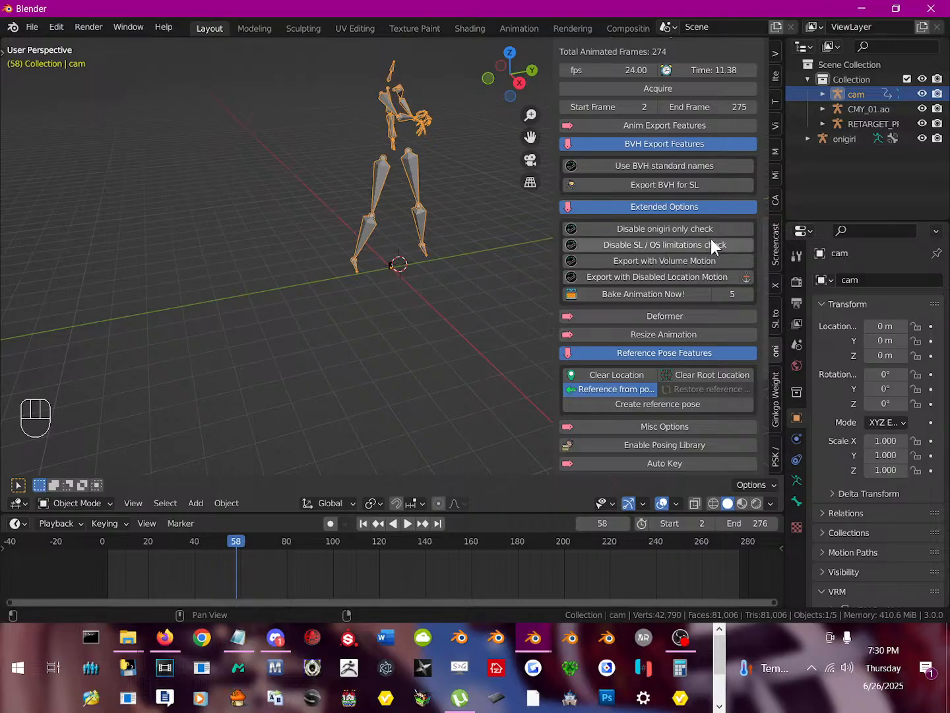
{"action": "left_click", "coordinate": [689, 168]}
Try to export the cam armature's animation as BVH for SL to the Desktop under a numbered file name.
{"action": "left_click", "coordinate": [697, 184]}
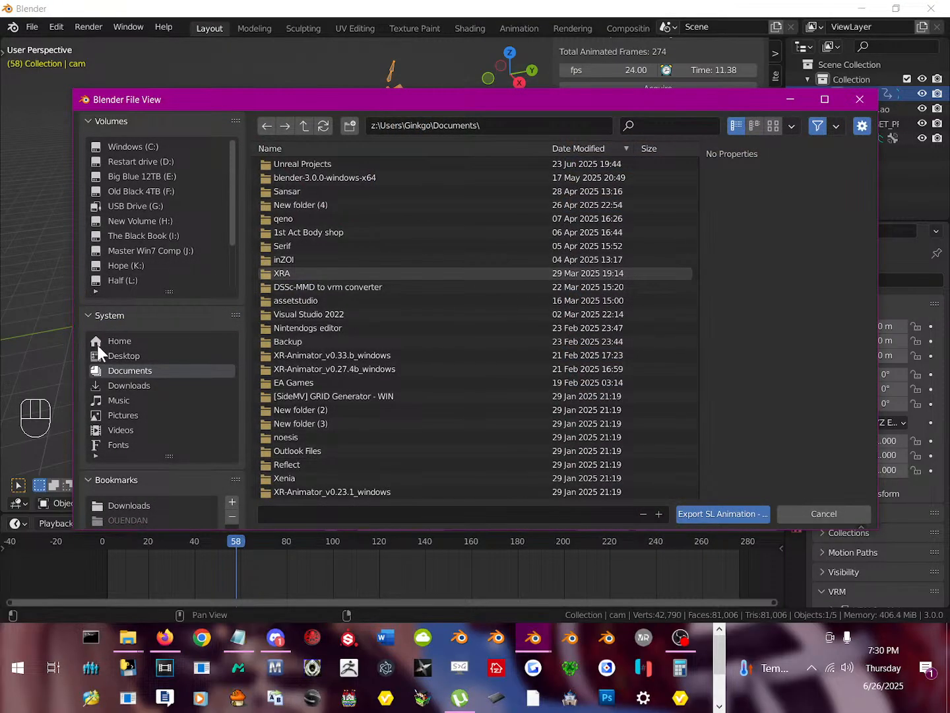
{"action": "left_click", "coordinate": [105, 355]}
{"action": "left_click", "coordinate": [657, 514]}
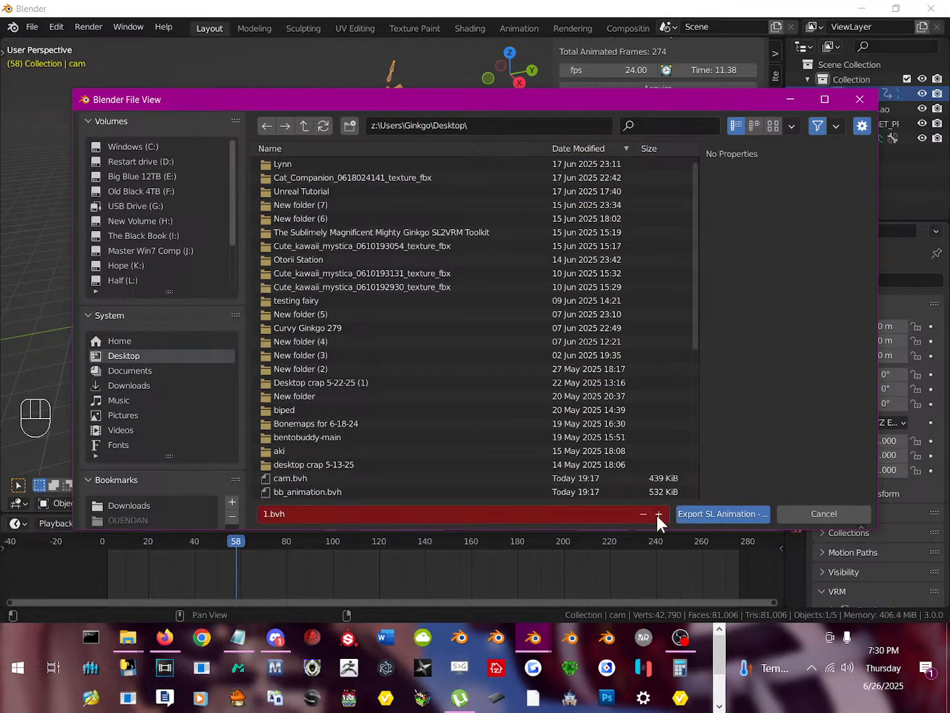
{"action": "left_click", "coordinate": [658, 514]}
{"action": "left_click", "coordinate": [658, 514]}
{"action": "left_click", "coordinate": [693, 516]}
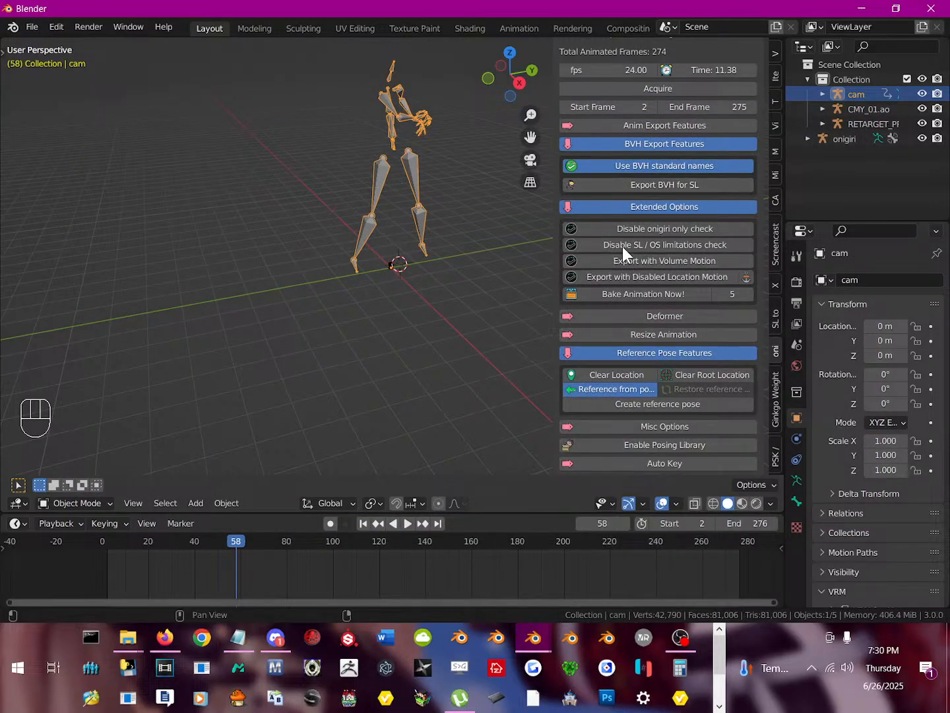
Disable the onigiri only check and export the cam animation as BVH for SL to the Desktop as 10.bvh.
{"action": "left_click", "coordinate": [674, 233]}
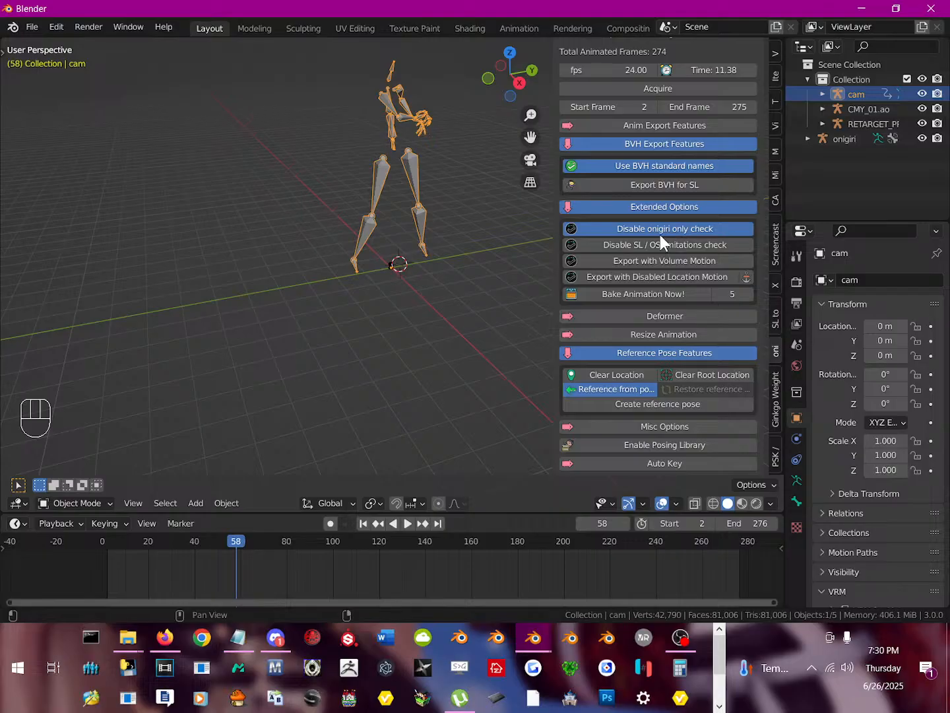
{"action": "left_click", "coordinate": [672, 185]}
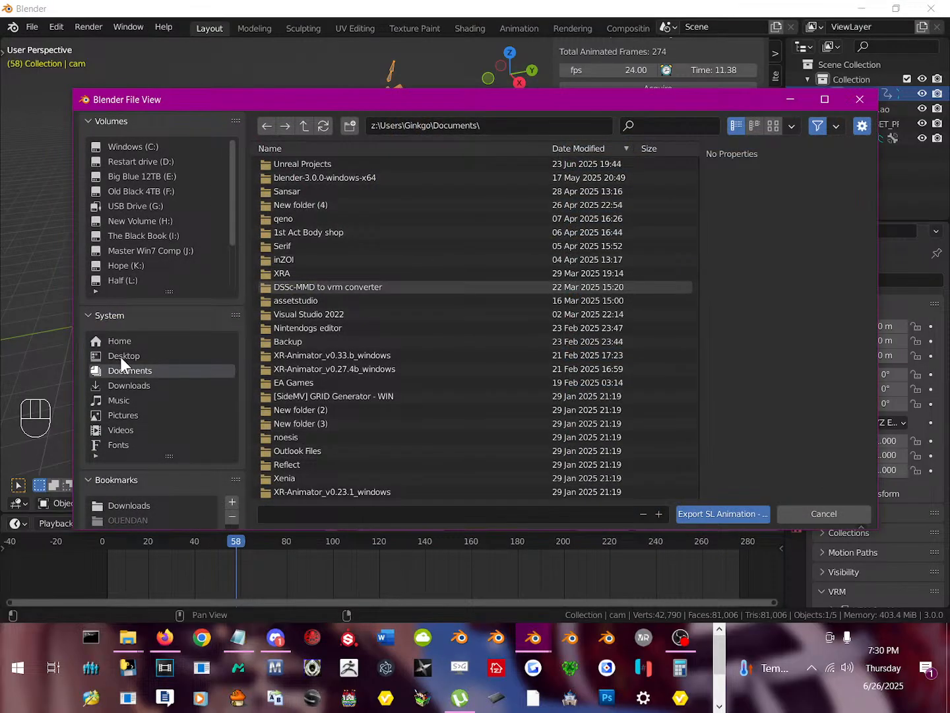
{"action": "left_click", "coordinate": [121, 357]}
{"action": "left_click", "coordinate": [659, 514]}
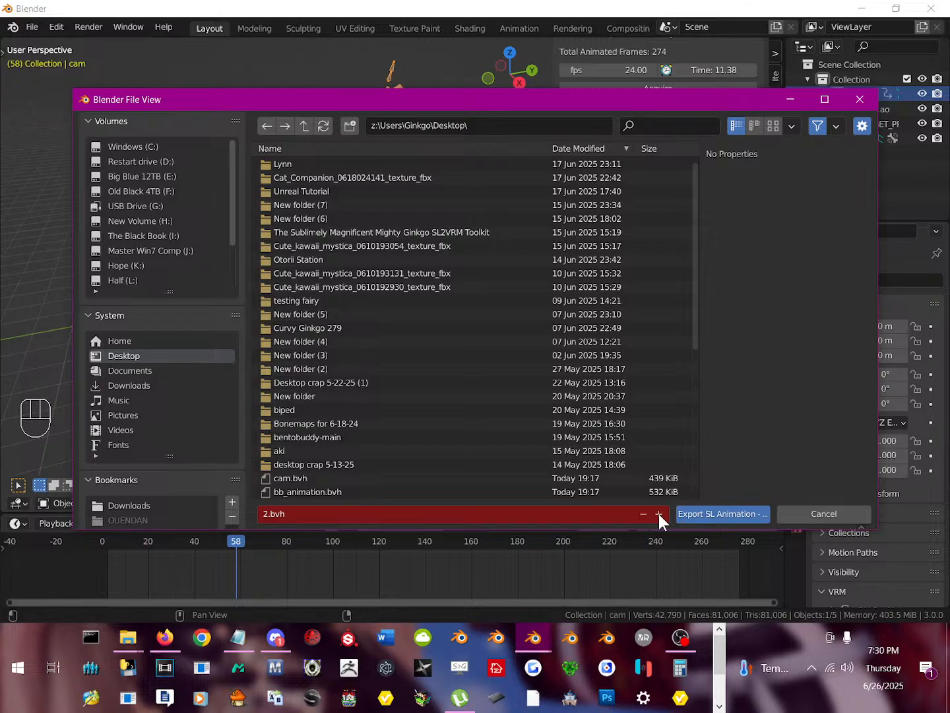
{"action": "left_click", "coordinate": [659, 514]}
{"action": "left_click", "coordinate": [659, 514]}
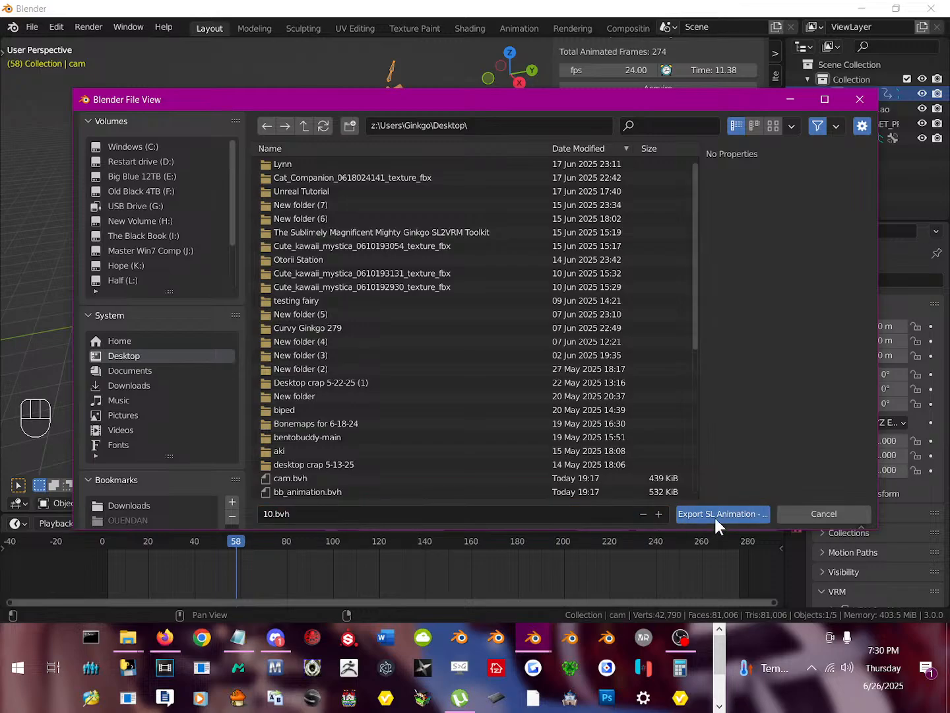
{"action": "left_click", "coordinate": [713, 514]}
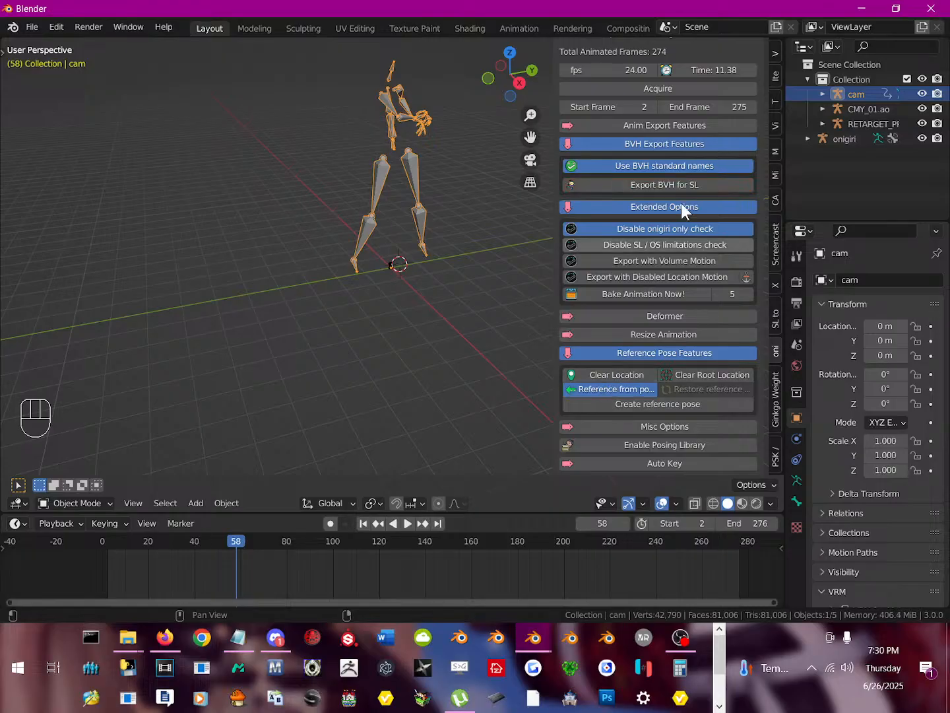
Minimize Blender, close the cam.bvh window and select 10.bvh on the desktop.
{"action": "left_click", "coordinate": [861, 8]}
{"action": "left_click", "coordinate": [811, 25]}
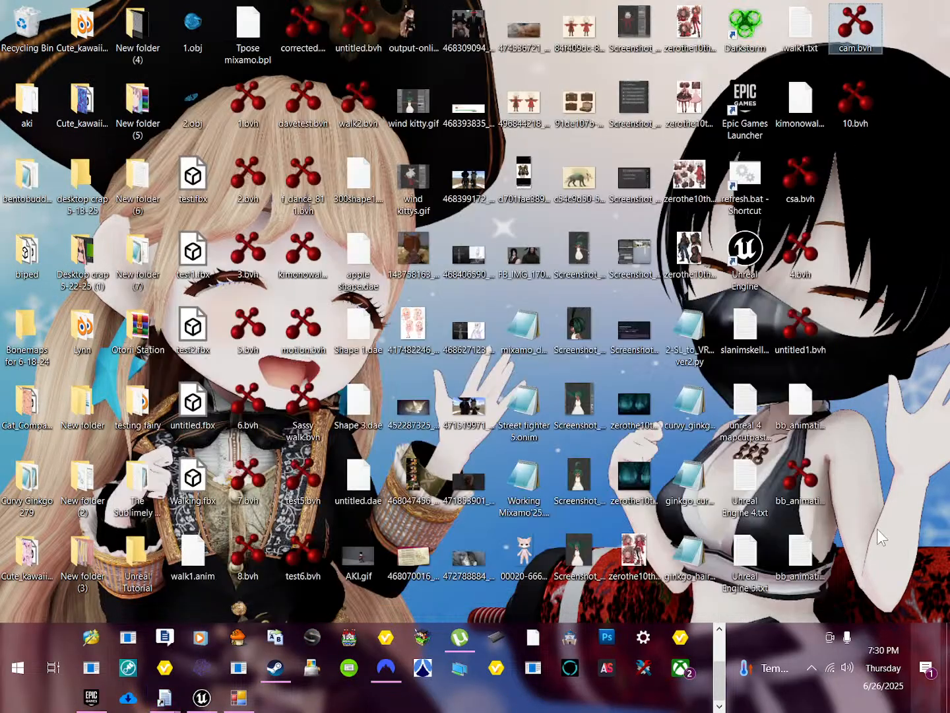
{"action": "left_click", "coordinate": [859, 120]}
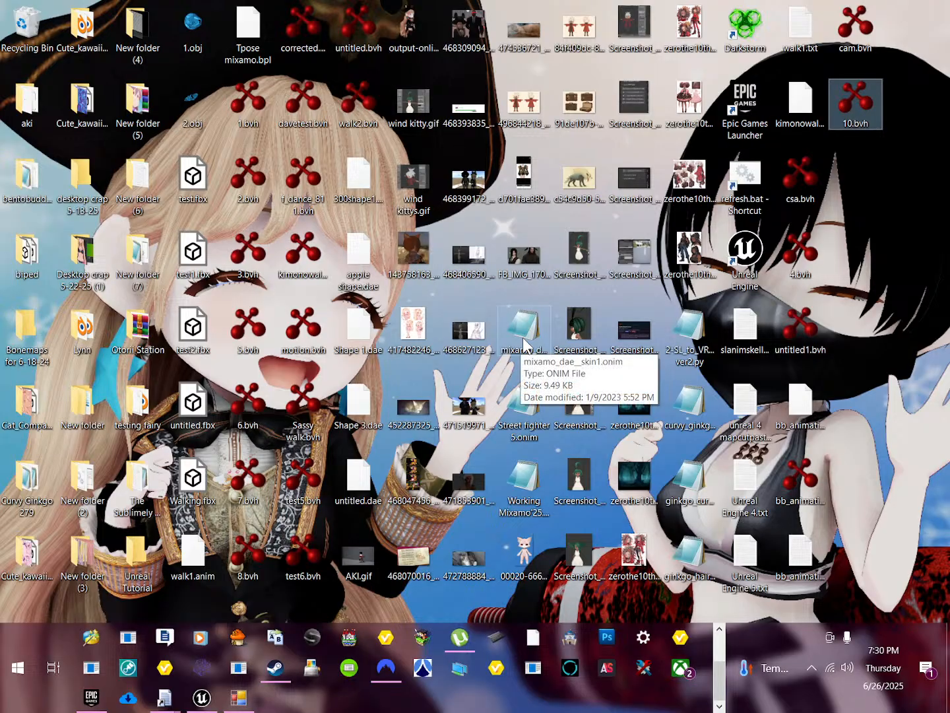
Open 10.bvh in bvhacker, expand the mSpine1 branch to examine the joint names, and close the file.
{"action": "left_click", "coordinate": [516, 392]}
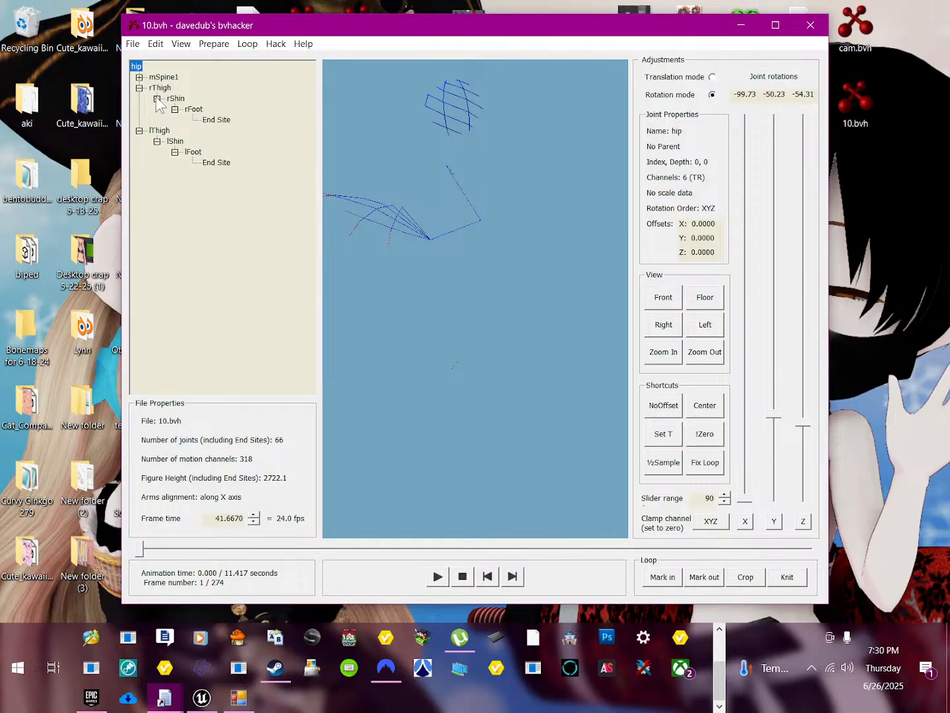
{"action": "left_click", "coordinate": [140, 76]}
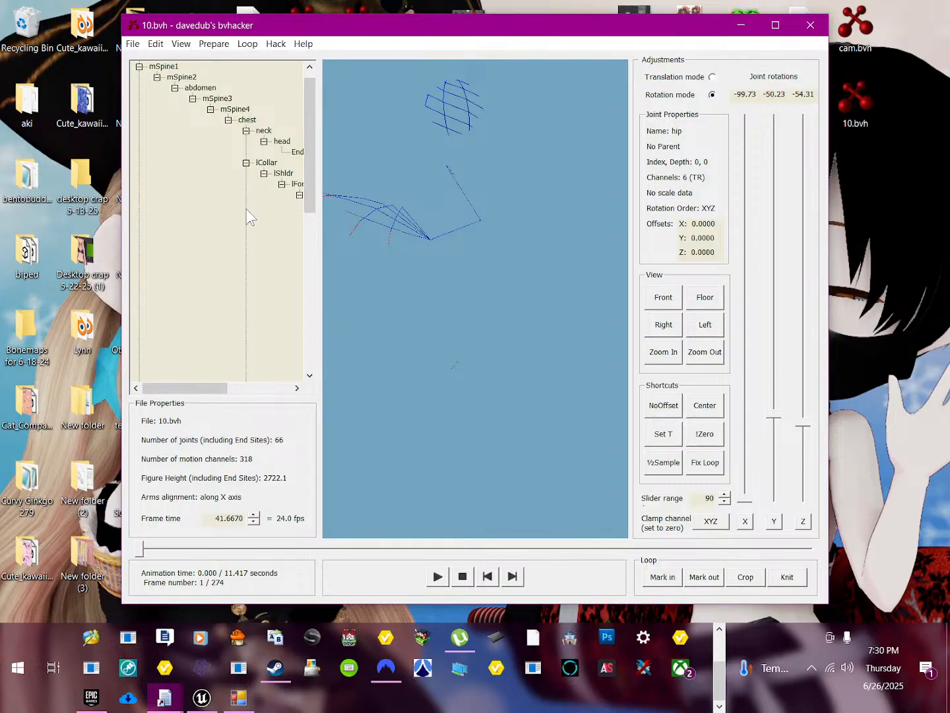
{"action": "scroll", "coordinate": [246, 218], "scroll_direction": "down", "scroll_amount": 1}
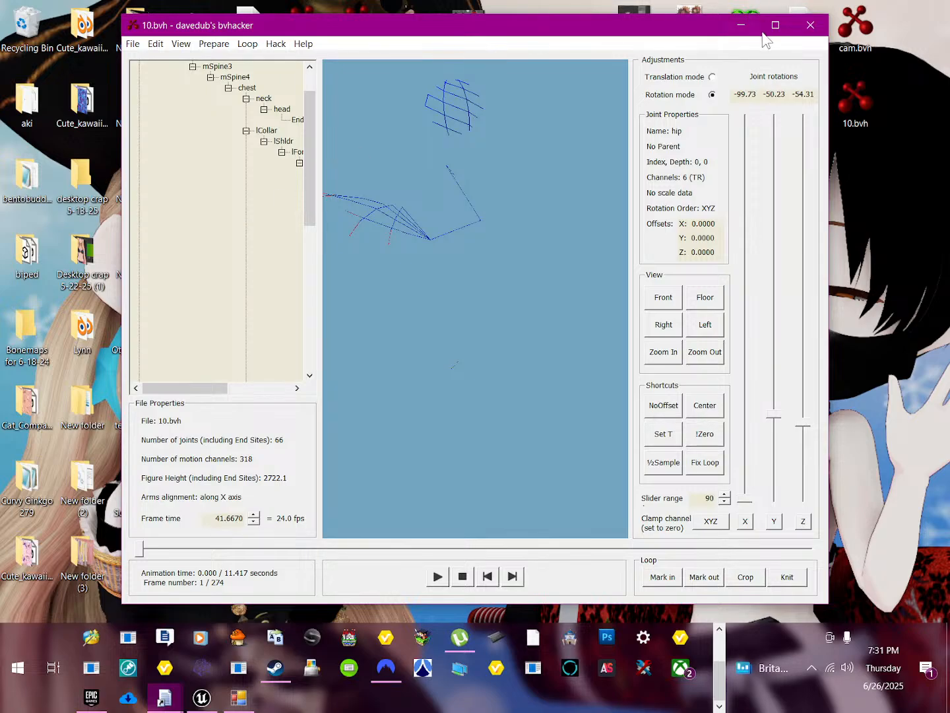
{"action": "left_click", "coordinate": [825, 25]}
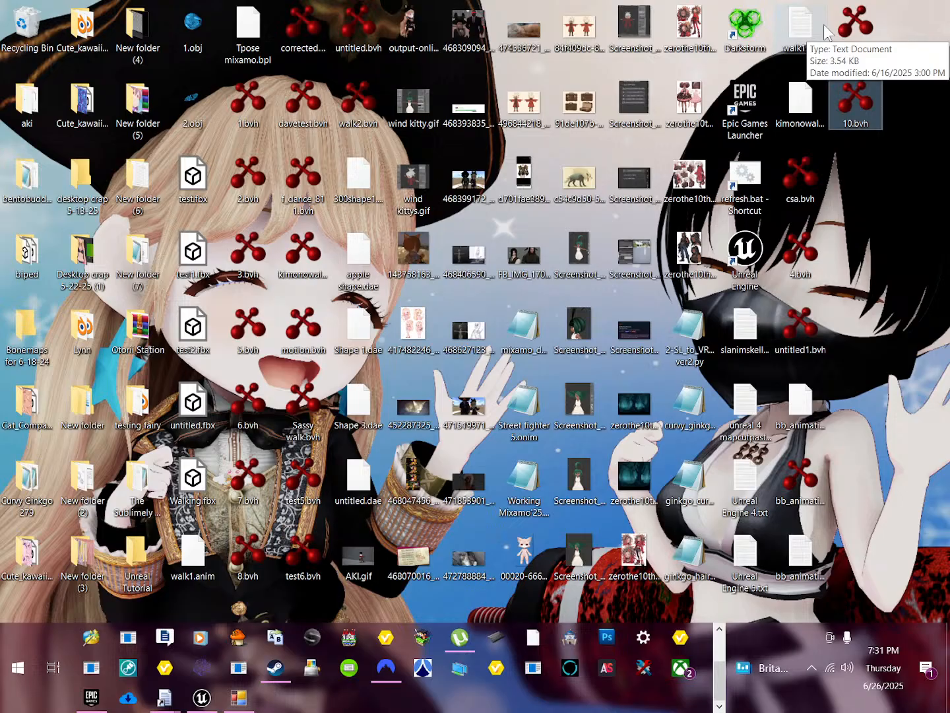
Bring up the File Explorer window showing the project's Aki content folder.
{"action": "left_click", "coordinate": [718, 654]}
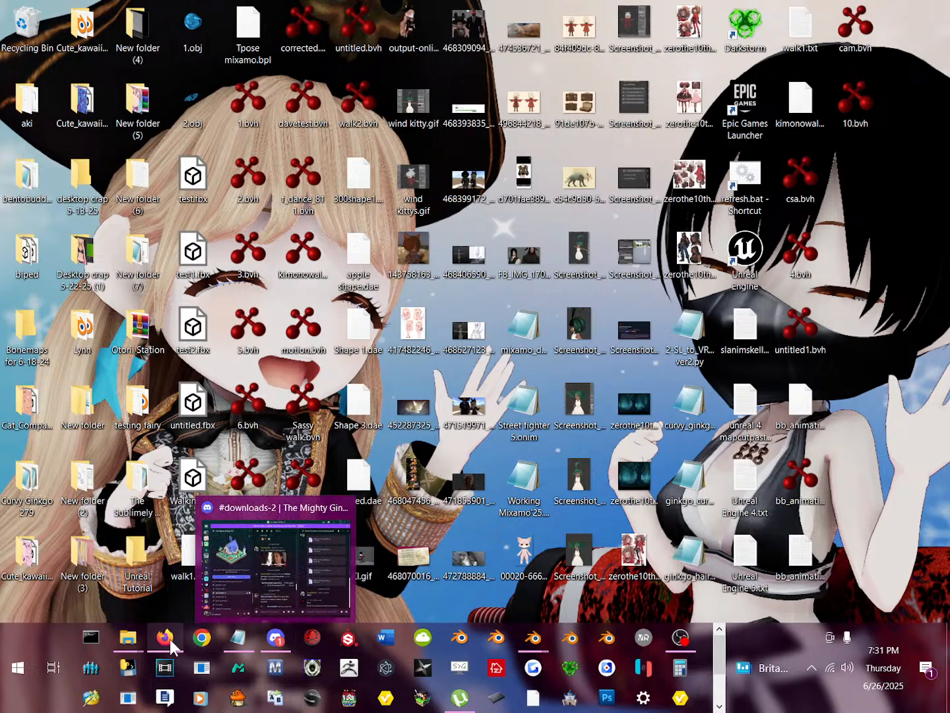
{"action": "mouse_move", "coordinate": [137, 639]}
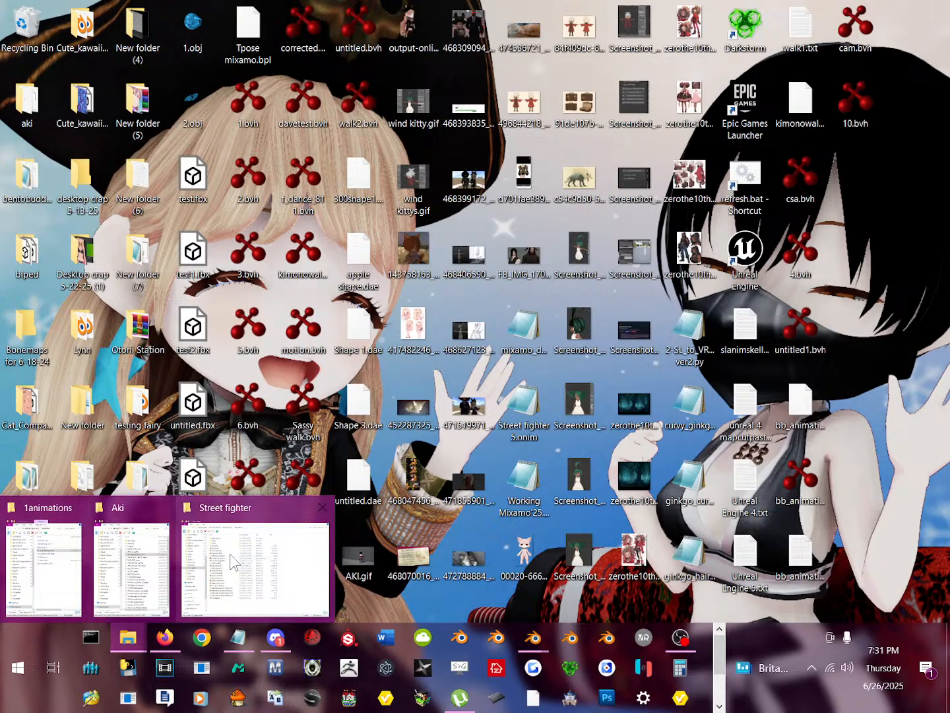
{"action": "mouse_move", "coordinate": [185, 564]}
{"action": "left_click", "coordinate": [133, 567]}
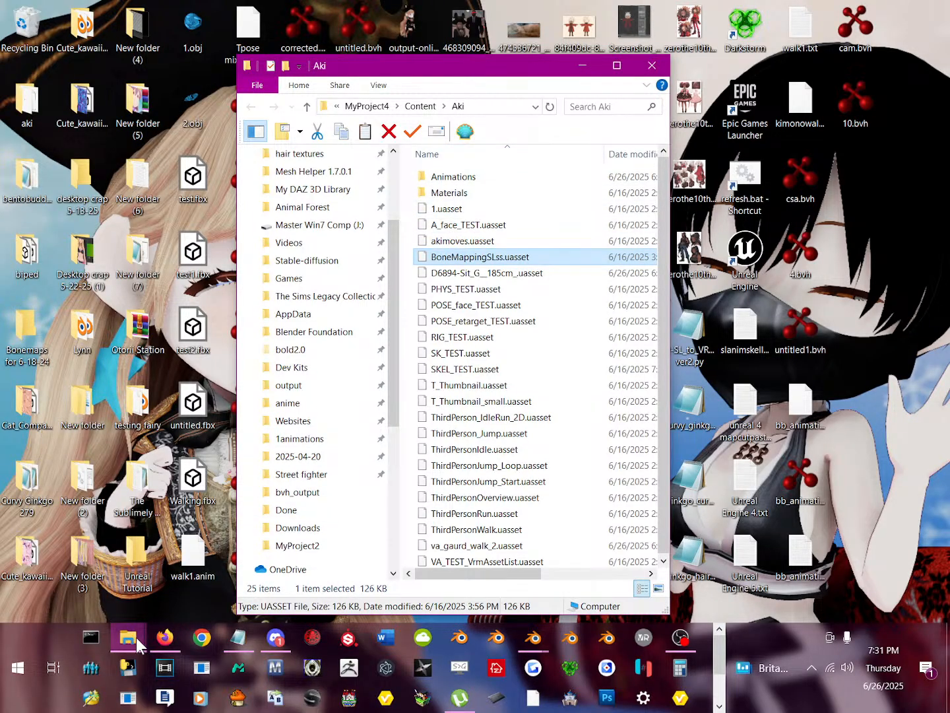
{"action": "mouse_move", "coordinate": [137, 635]}
{"action": "mouse_move", "coordinate": [66, 581]}
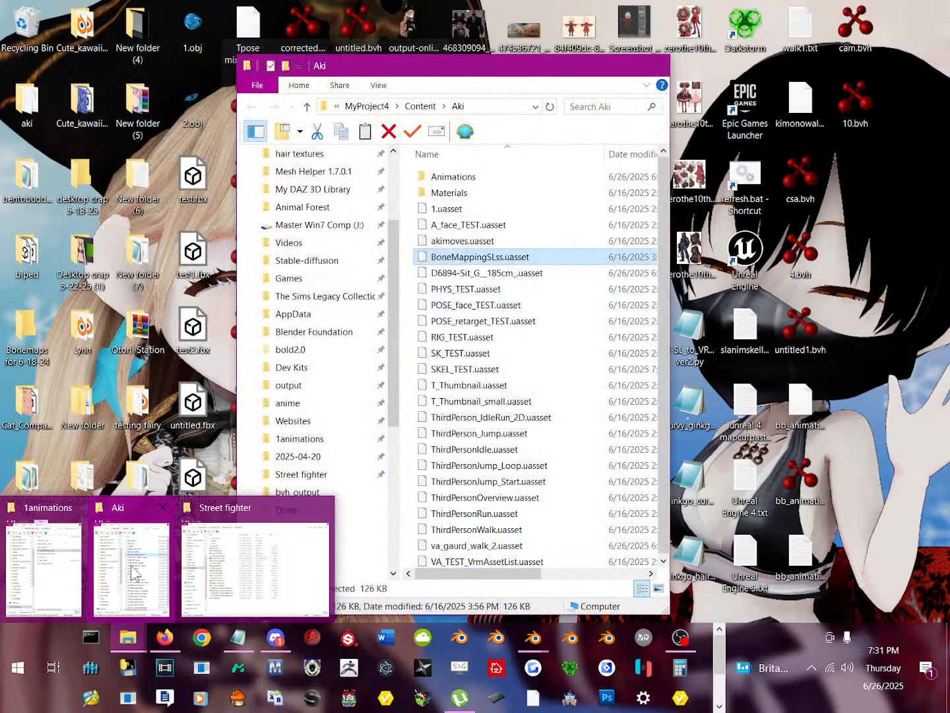
{"action": "left_click", "coordinate": [132, 561]}
Go to the 1animations folder and open its New folder, dist and bvh_output subfolders.
{"action": "left_click_drag", "start_coordinate": [397, 351], "coordinate": [394, 405]}
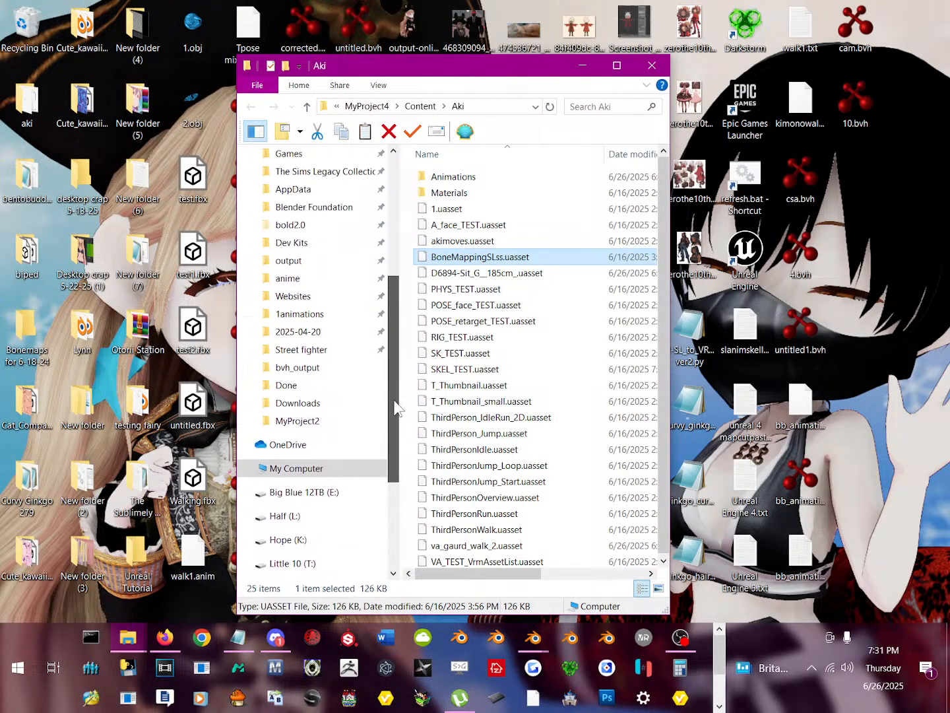
{"action": "left_click", "coordinate": [336, 315]}
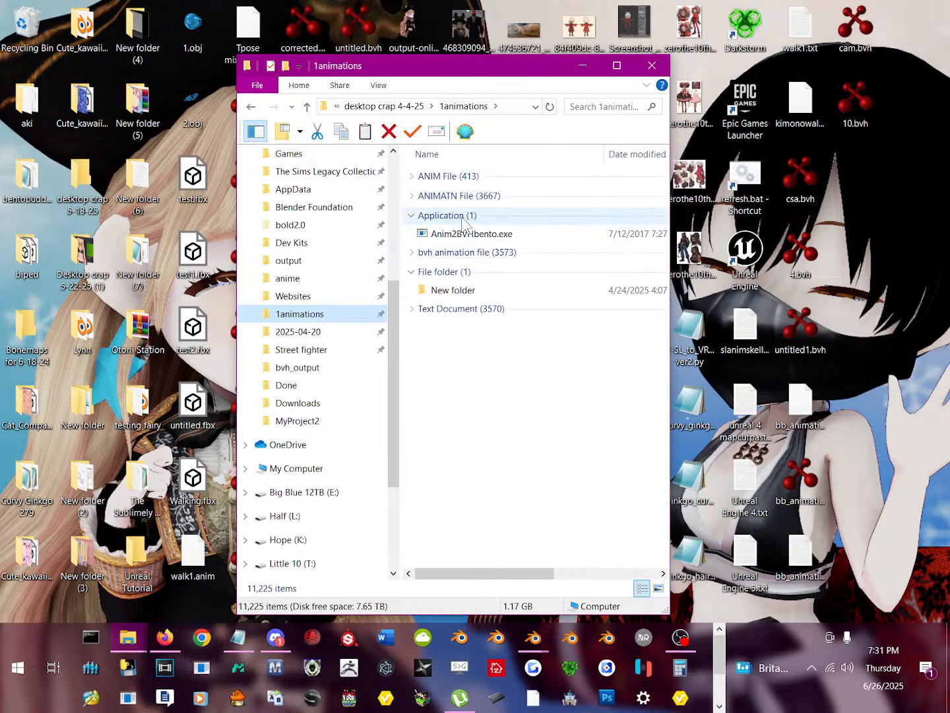
{"action": "double_click", "coordinate": [454, 290]}
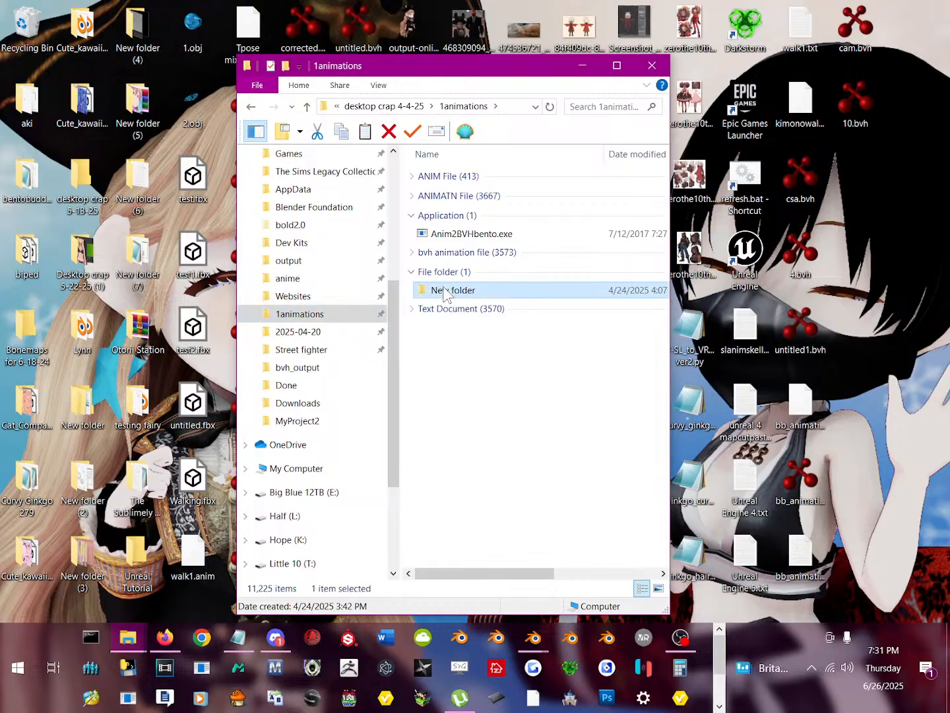
{"action": "double_click", "coordinate": [438, 193]}
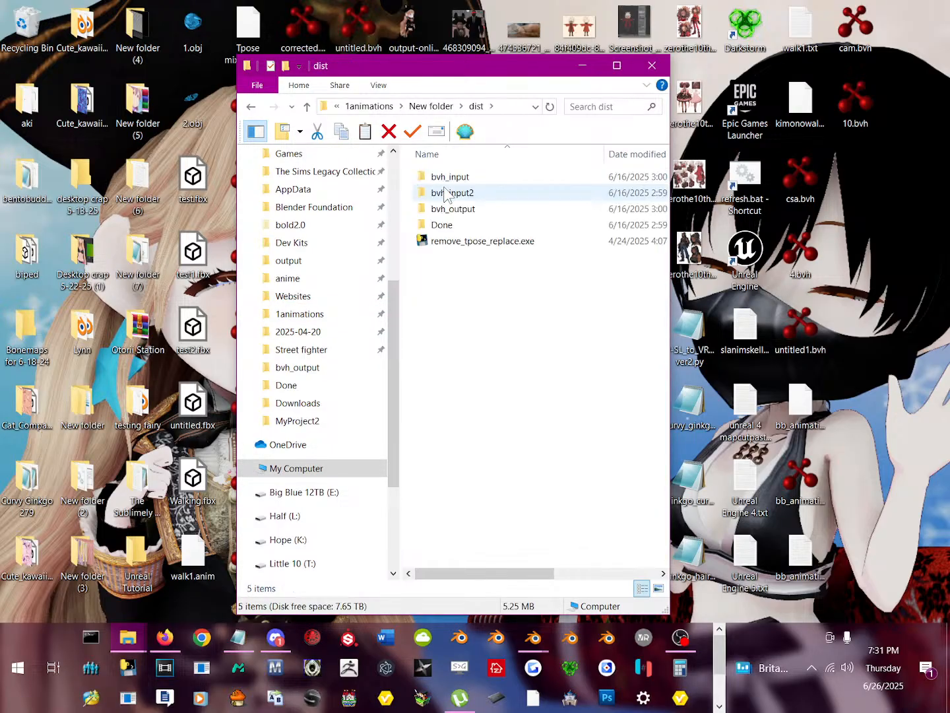
{"action": "left_click", "coordinate": [446, 211]}
{"action": "double_click", "coordinate": [446, 211]}
Browse the BVH files in bvh_output down to the shuffle animations.
{"action": "scroll", "coordinate": [522, 369], "scroll_direction": "down", "scroll_amount": 10}
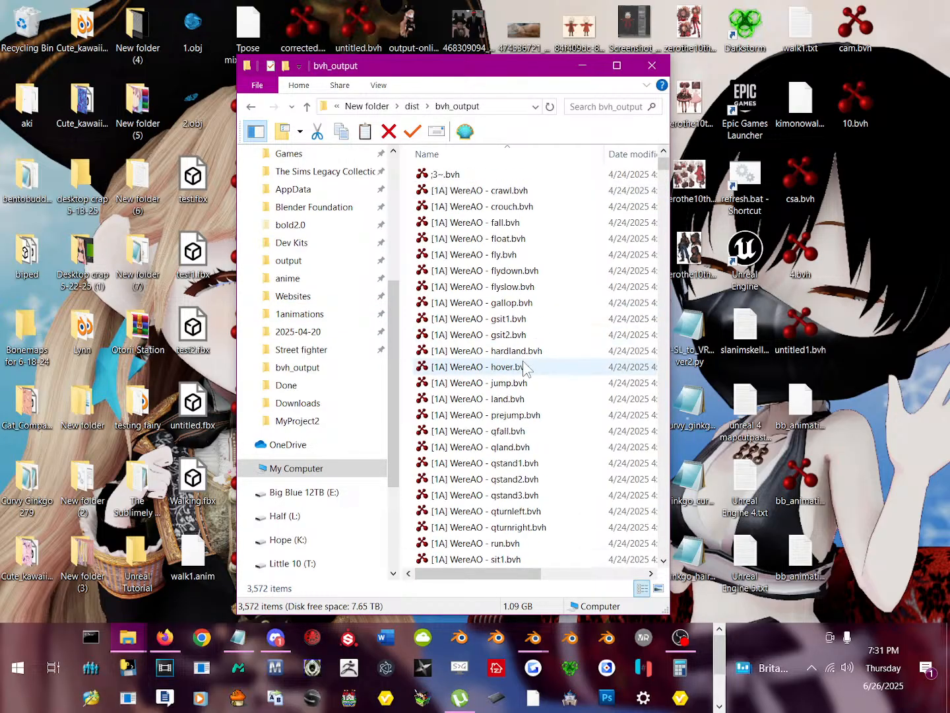
{"action": "scroll", "coordinate": [521, 372], "scroll_direction": "down", "scroll_amount": 20}
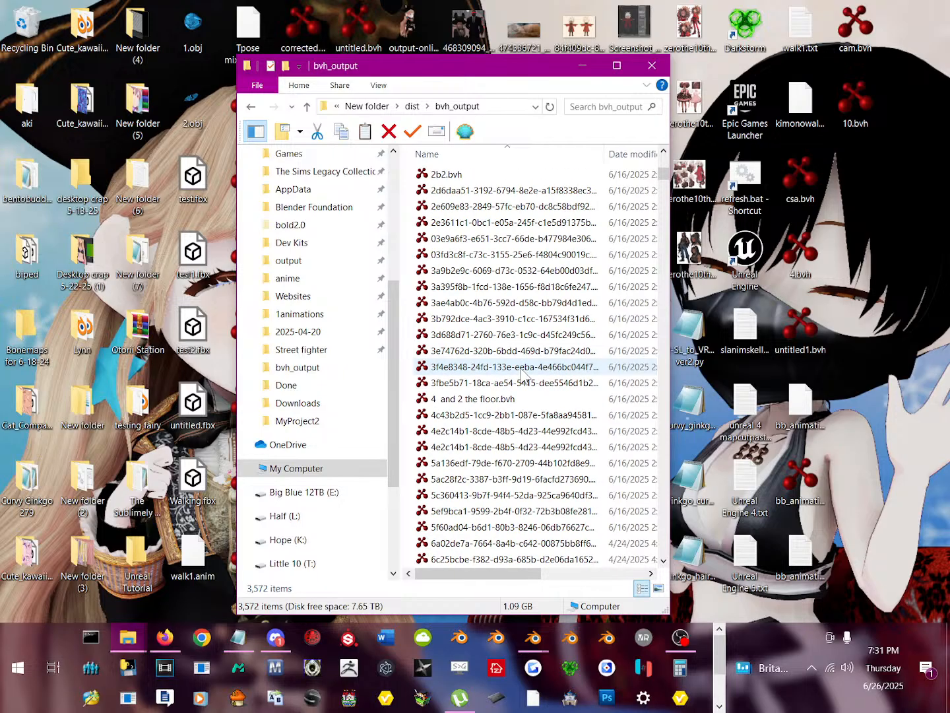
{"action": "left_click_drag", "start_coordinate": [663, 179], "coordinate": [668, 361]}
{"action": "left_click_drag", "start_coordinate": [668, 377], "coordinate": [670, 481]}
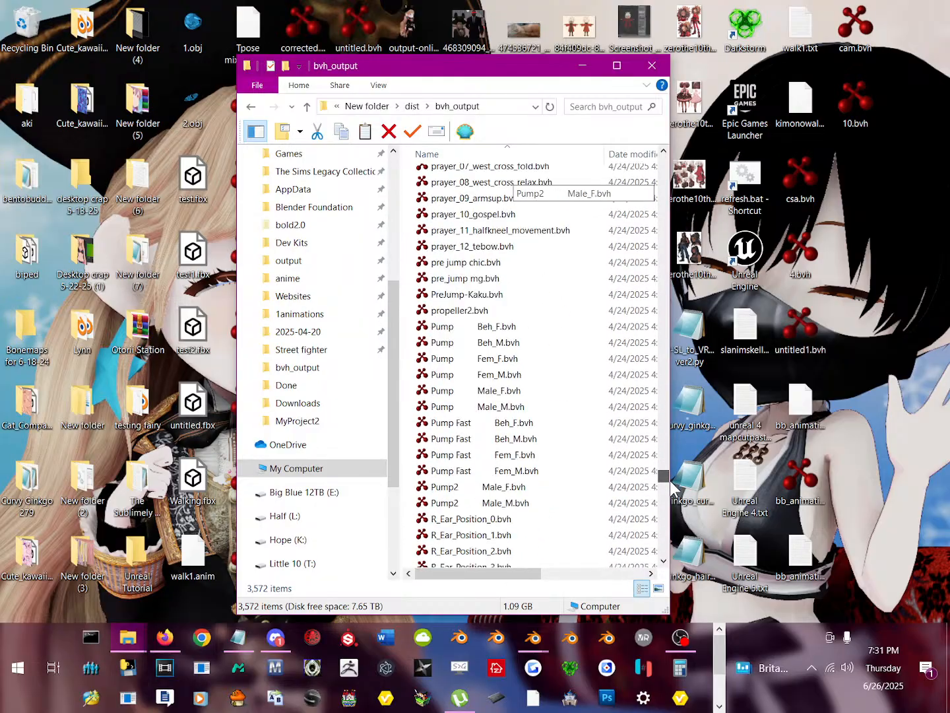
{"action": "scroll", "coordinate": [554, 383], "scroll_direction": "down", "scroll_amount": 15}
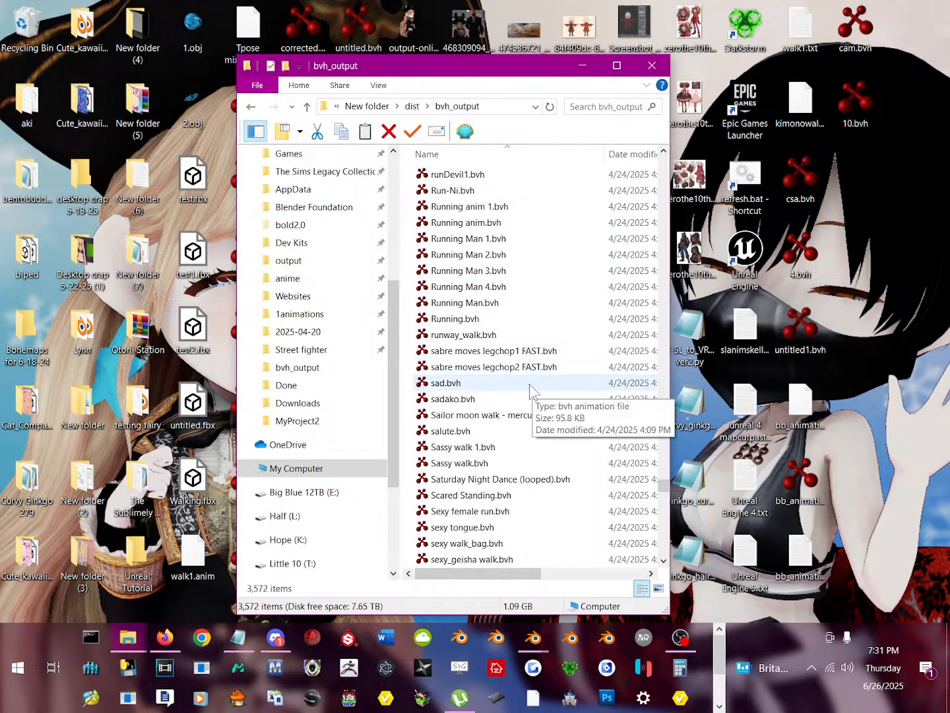
{"action": "scroll", "coordinate": [542, 389], "scroll_direction": "down", "scroll_amount": 20}
{"action": "scroll", "coordinate": [522, 417], "scroll_direction": "down", "scroll_amount": 7}
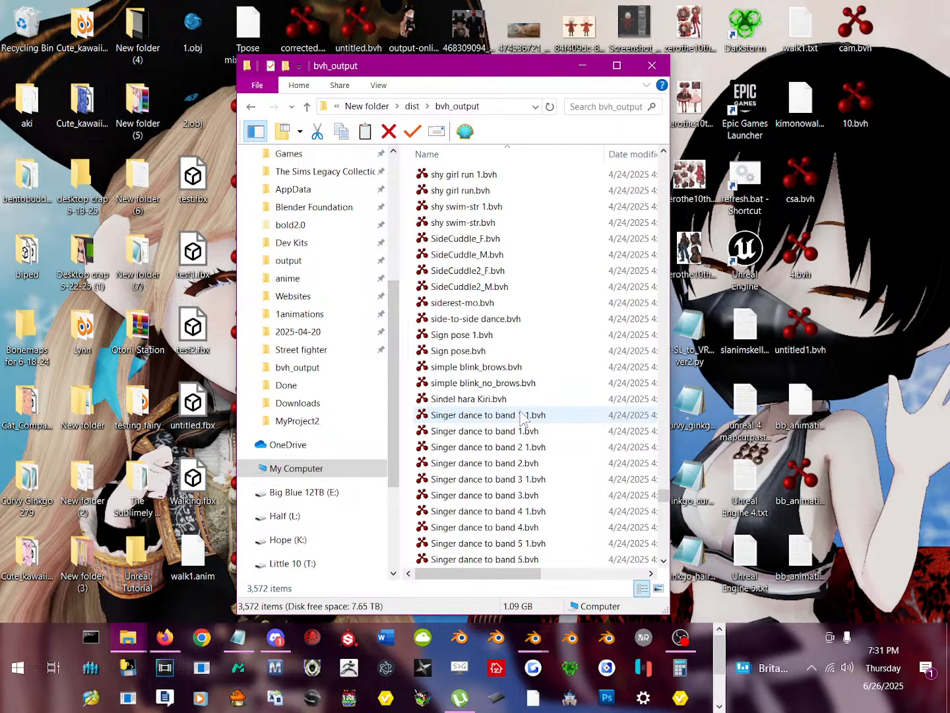
{"action": "scroll", "coordinate": [520, 413], "scroll_direction": "up", "scroll_amount": 7}
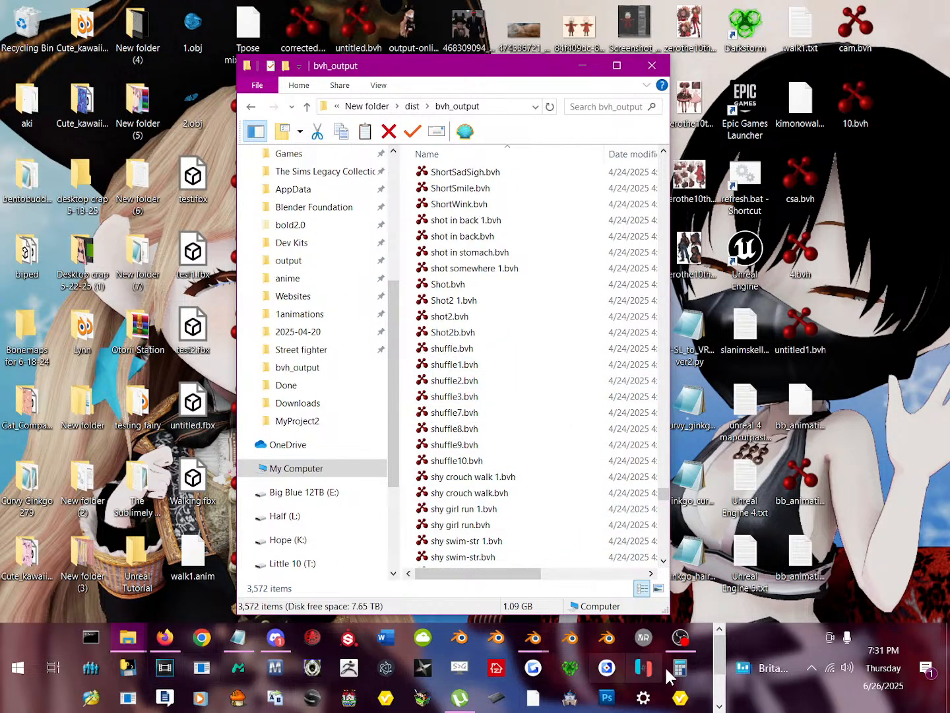
{"action": "scroll", "coordinate": [249, 685], "scroll_direction": "down", "scroll_amount": 2}
Switch to Unreal Engine, place its window beside the folder, and import shuffle8.bvh into the Content folder.
{"action": "left_click", "coordinate": [201, 701]}
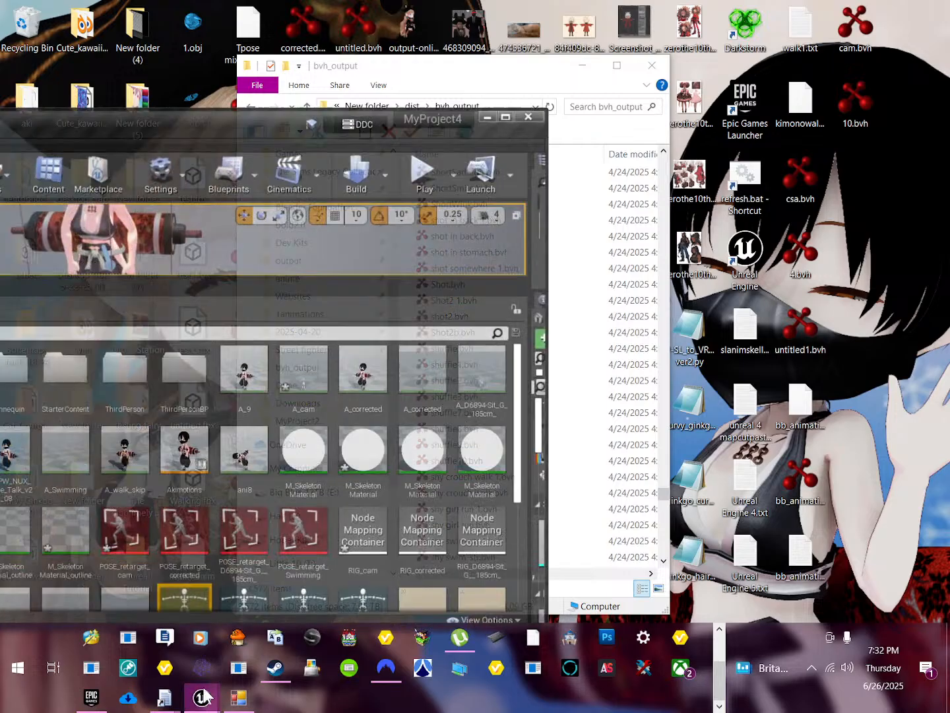
{"action": "left_click_drag", "start_coordinate": [252, 104], "coordinate": [886, 135]}
{"action": "left_click_drag", "start_coordinate": [517, 65], "coordinate": [332, 52]}
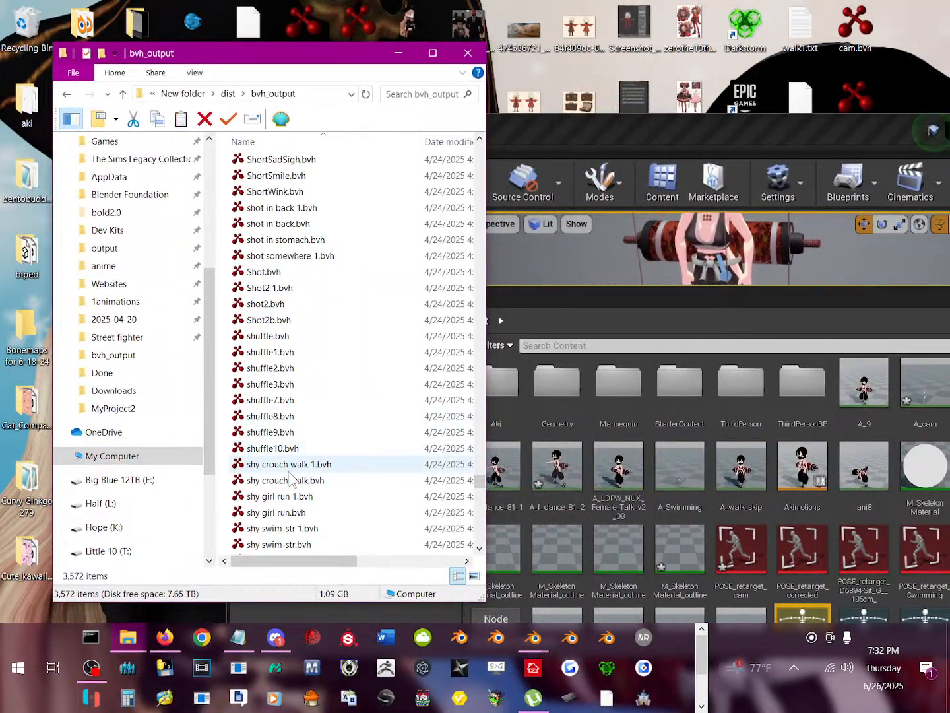
{"action": "left_click_drag", "start_coordinate": [283, 415], "coordinate": [686, 512]}
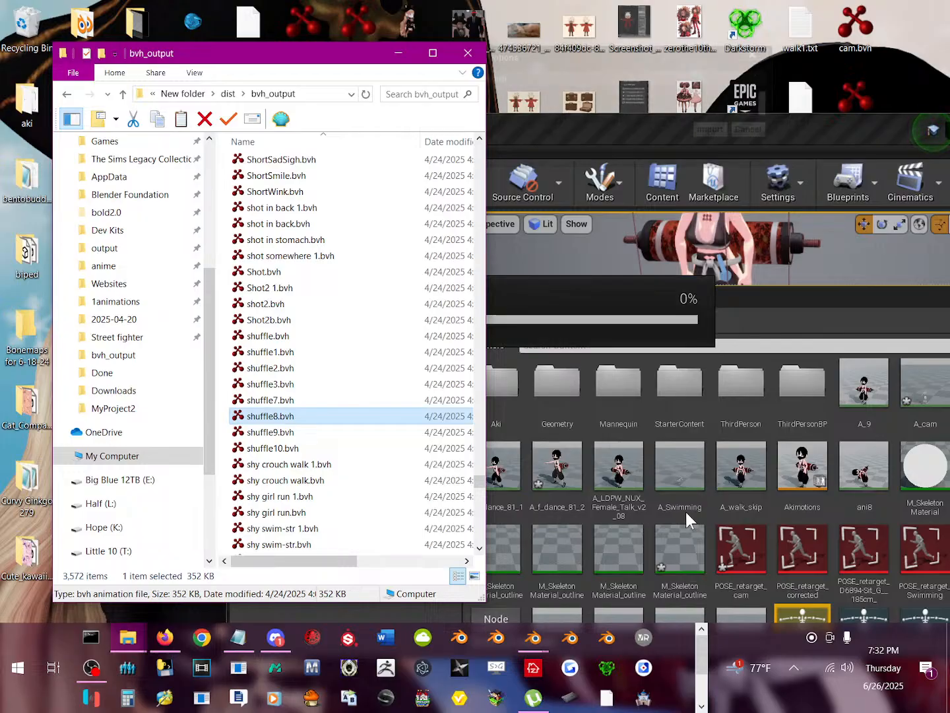
{"action": "left_click", "coordinate": [711, 528]}
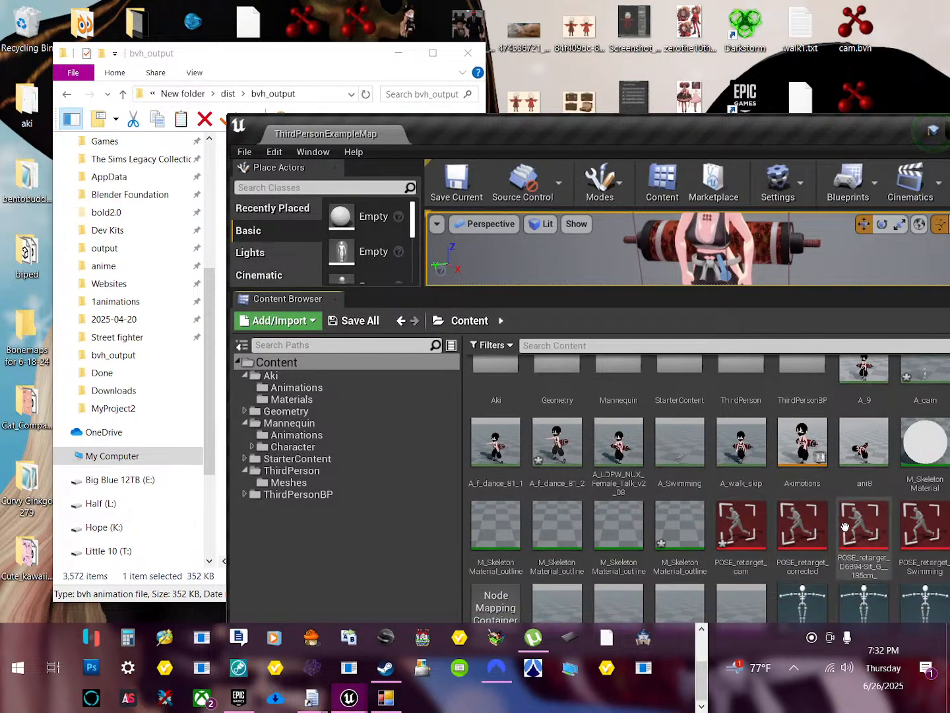
Maximize the editor, open the SKEL_shuffle8 skeleton full size, and preview the A_shuffle8 animation before returning to the skeleton.
{"action": "left_click_drag", "start_coordinate": [699, 129], "coordinate": [508, 3]}
{"action": "double_click", "coordinate": [272, 564]}
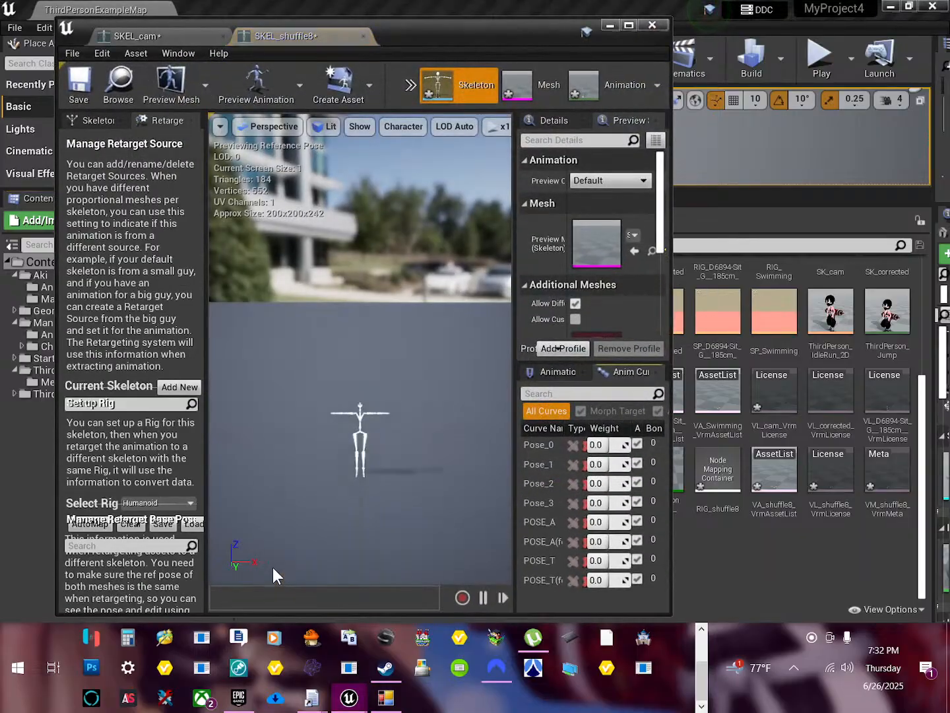
{"action": "left_click", "coordinate": [621, 27]}
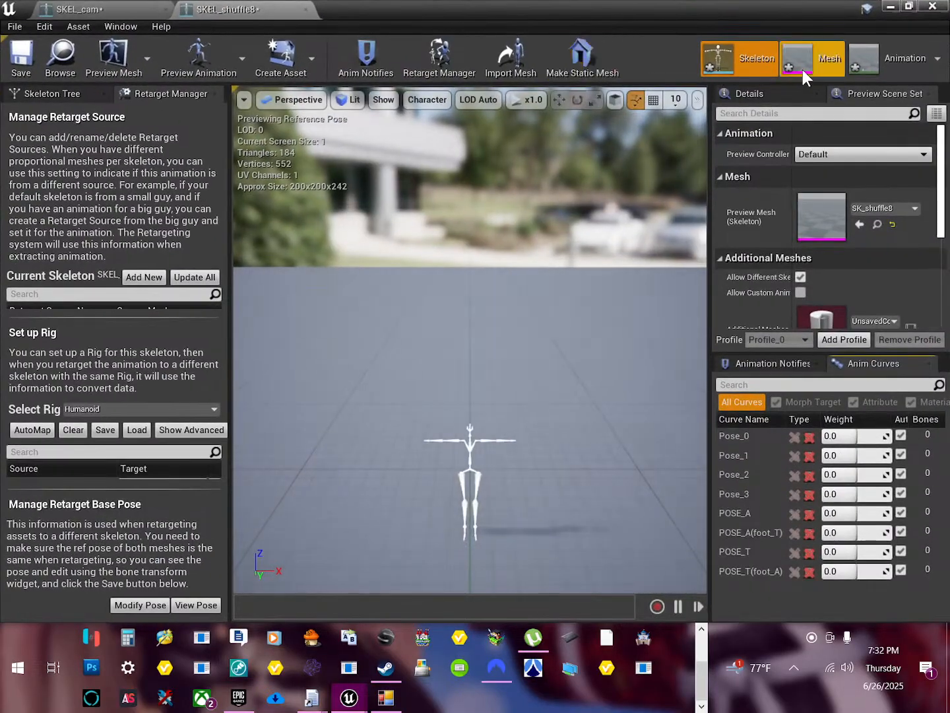
{"action": "left_click", "coordinate": [890, 65]}
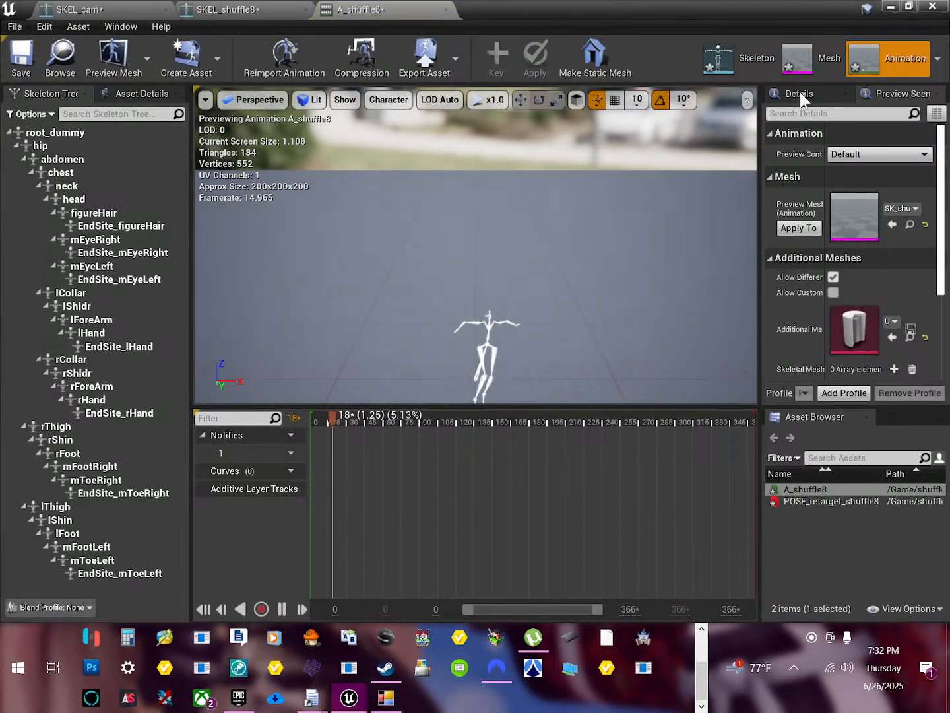
{"action": "left_click", "coordinate": [743, 59]}
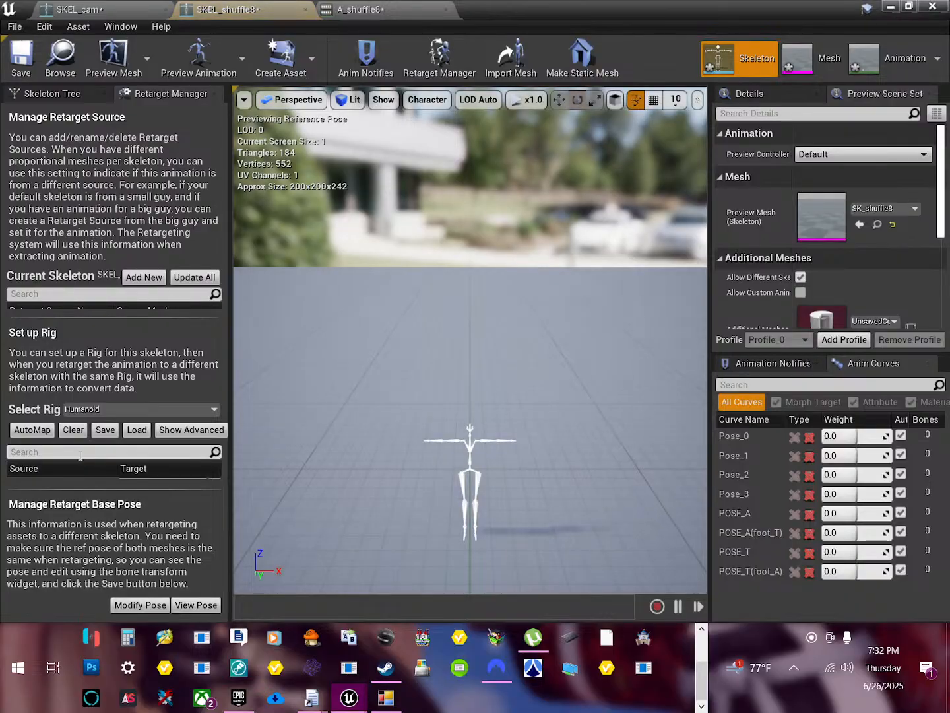
Select the Humanoid rig for SKEL_shuffle8, widen the retarget settings, and check the bone mapping down to Foot_R.
{"action": "left_click", "coordinate": [119, 405]}
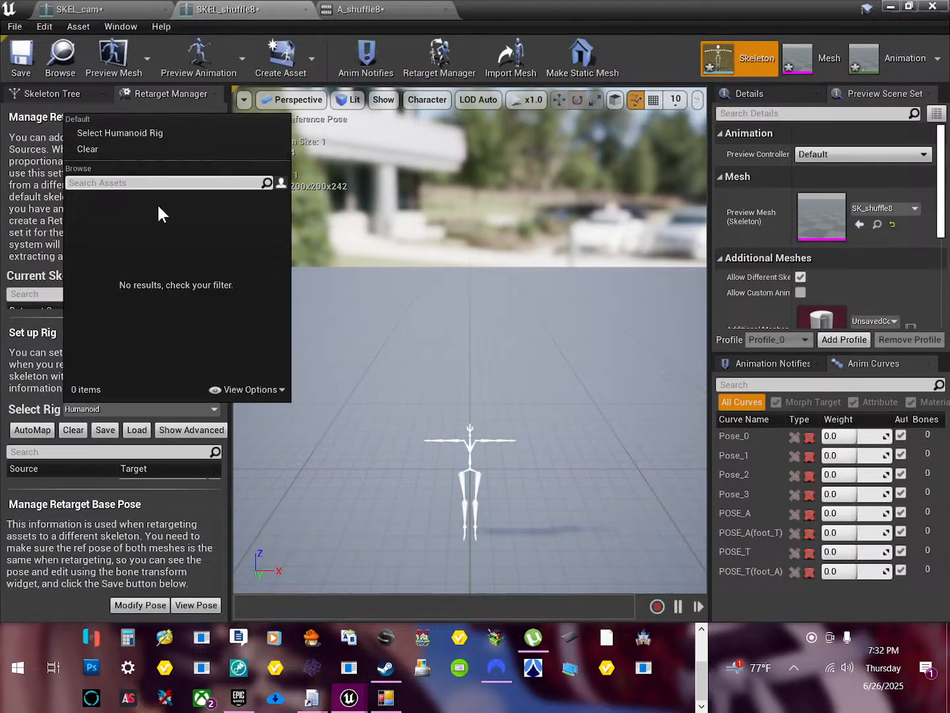
{"action": "left_click", "coordinate": [128, 134]}
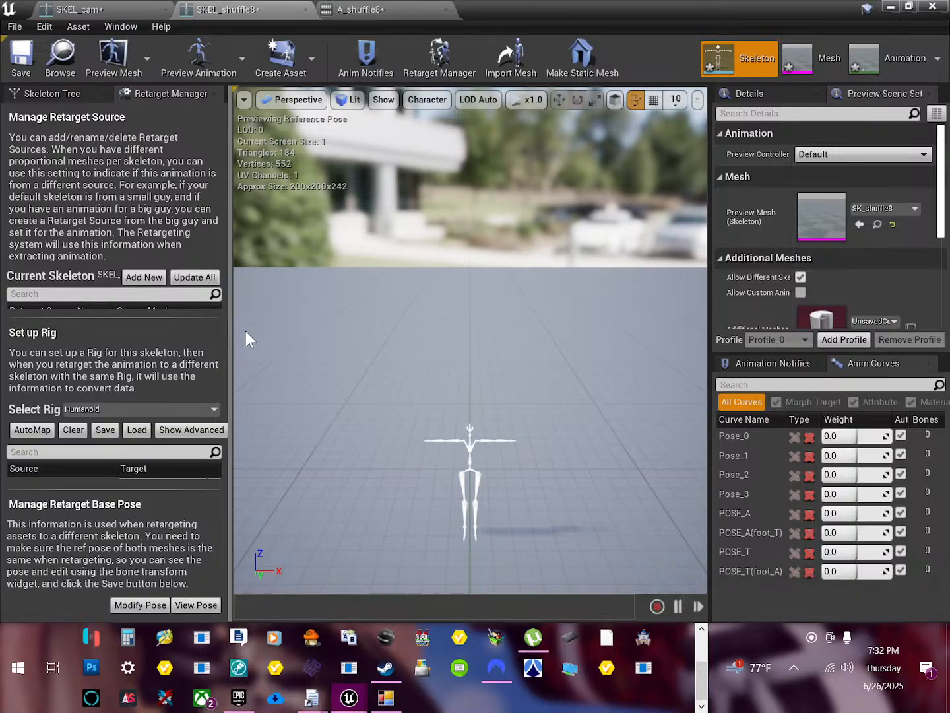
{"action": "left_click_drag", "start_coordinate": [229, 336], "coordinate": [398, 335]}
{"action": "scroll", "coordinate": [272, 481], "scroll_direction": "down", "scroll_amount": 3}
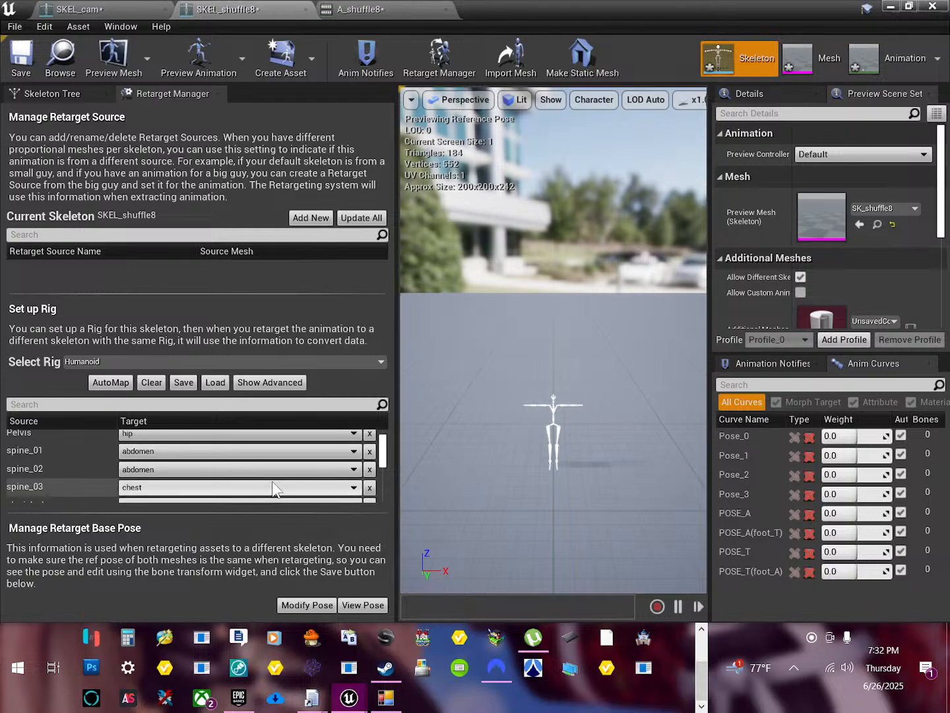
{"action": "scroll", "coordinate": [271, 482], "scroll_direction": "down", "scroll_amount": 4}
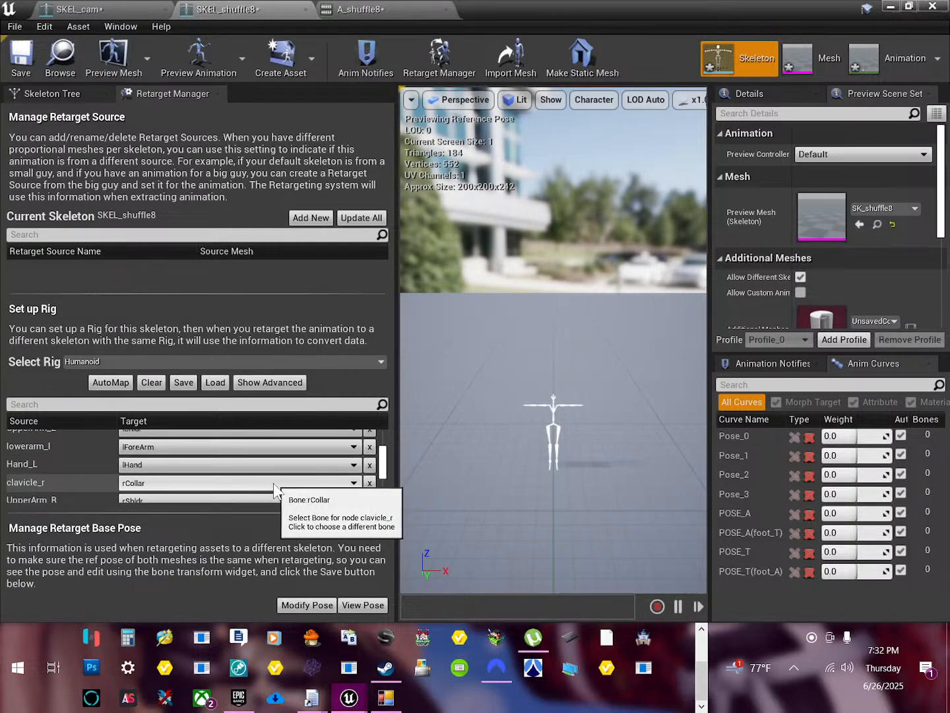
{"action": "scroll", "coordinate": [273, 485], "scroll_direction": "down", "scroll_amount": 2}
{"action": "scroll", "coordinate": [272, 495], "scroll_direction": "down", "scroll_amount": 3}
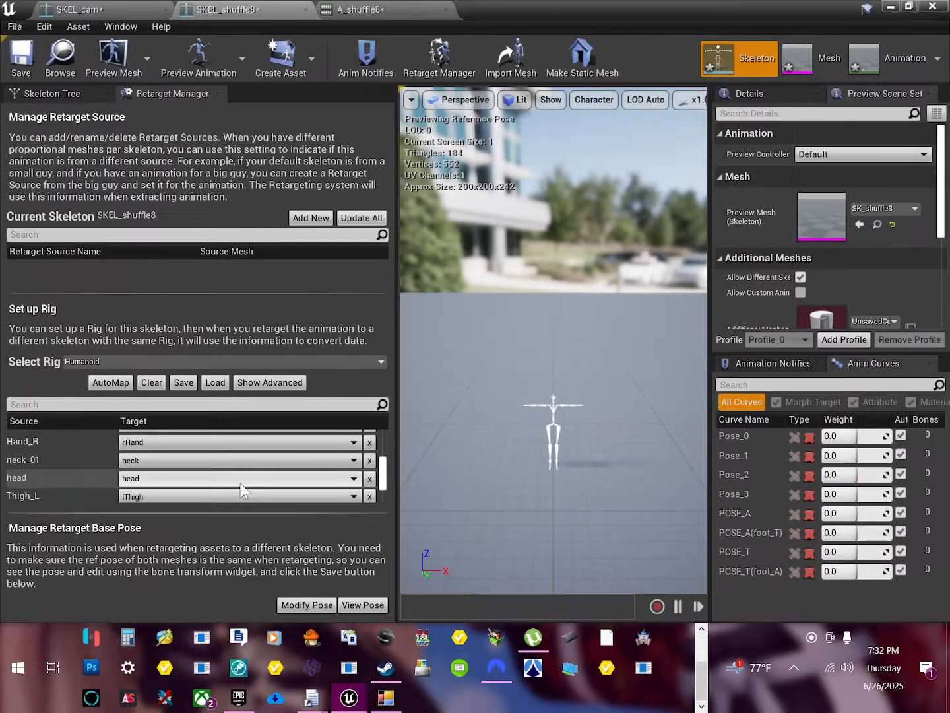
{"action": "scroll", "coordinate": [240, 483], "scroll_direction": "down", "scroll_amount": 5}
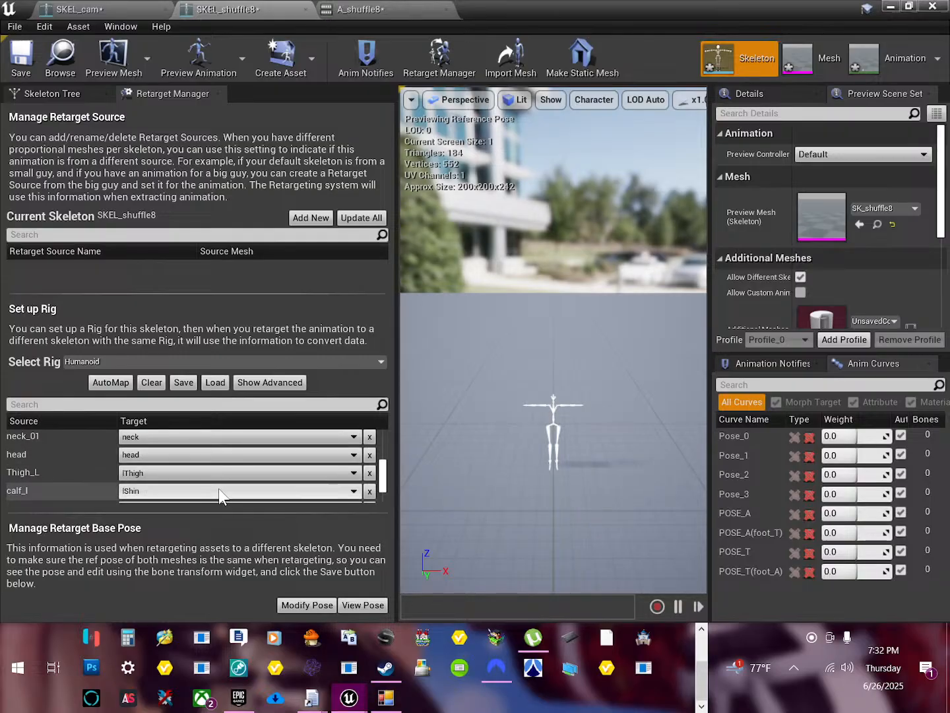
Show SKEL_shuffle8's retarget base pose and set it from the current pose.
{"action": "left_click", "coordinate": [378, 604]}
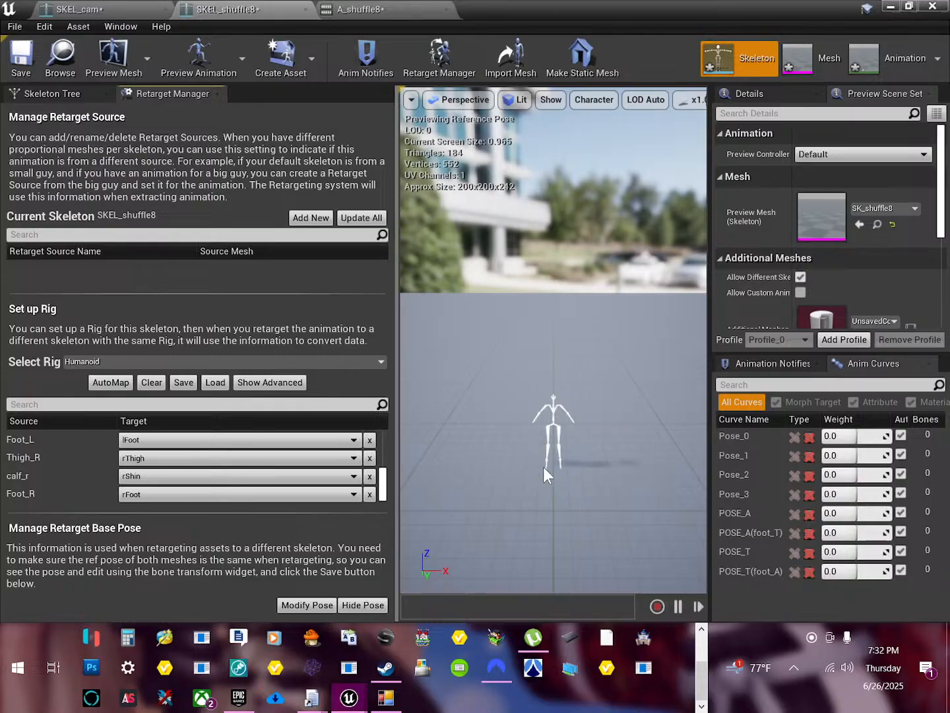
{"action": "left_click", "coordinate": [312, 605]}
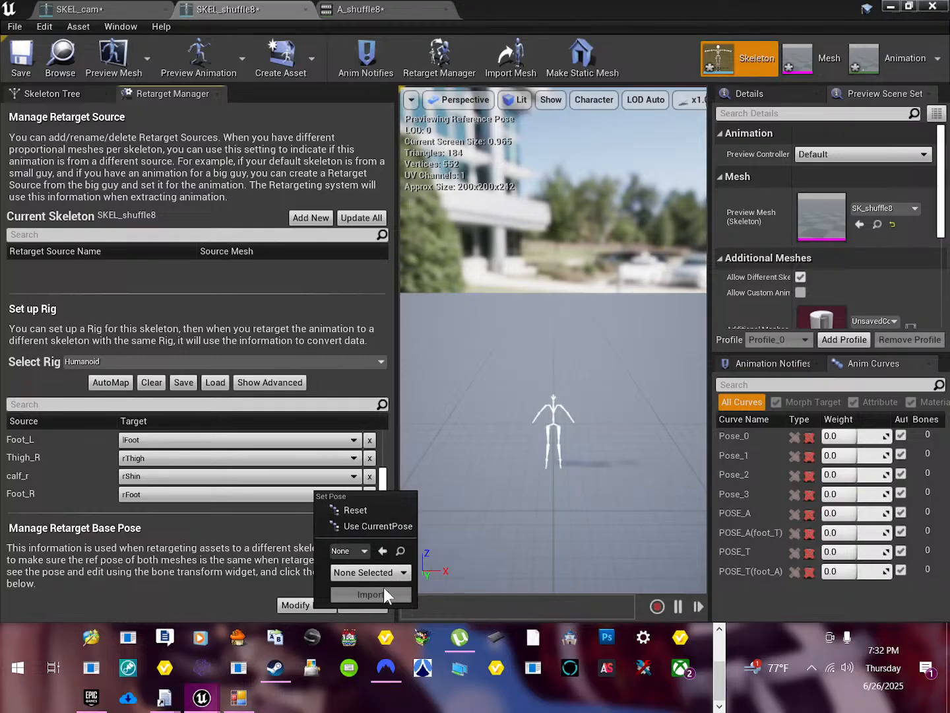
{"action": "left_click", "coordinate": [377, 528]}
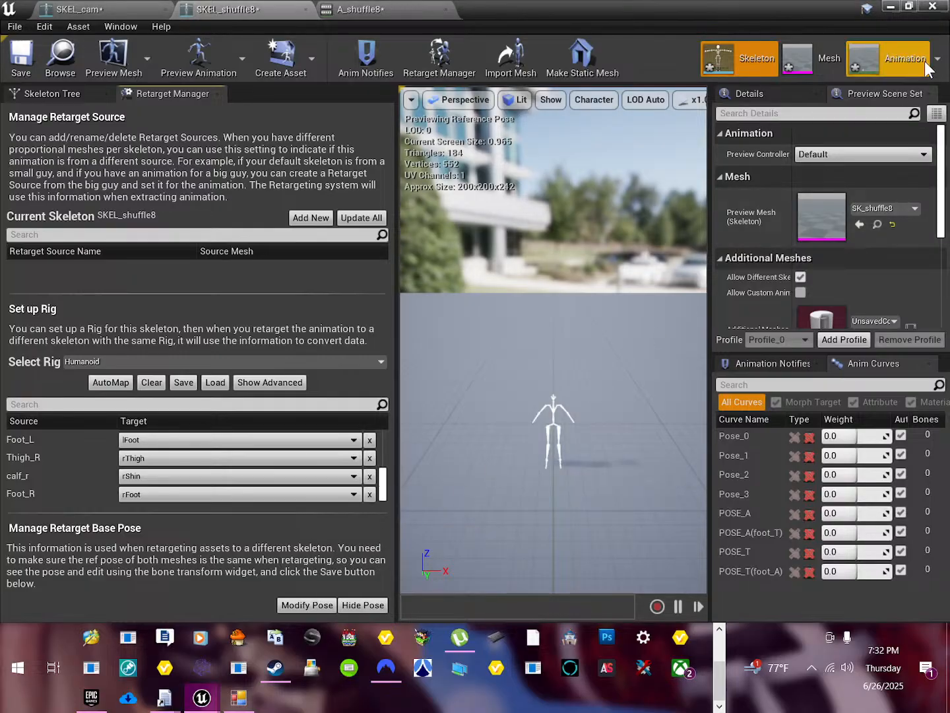
Close the skeleton editor and try to retarget SKEL_shuffle8 to the SKEL_TEST skeleton in ThirdPersonBP.
{"action": "left_click", "coordinate": [934, 8]}
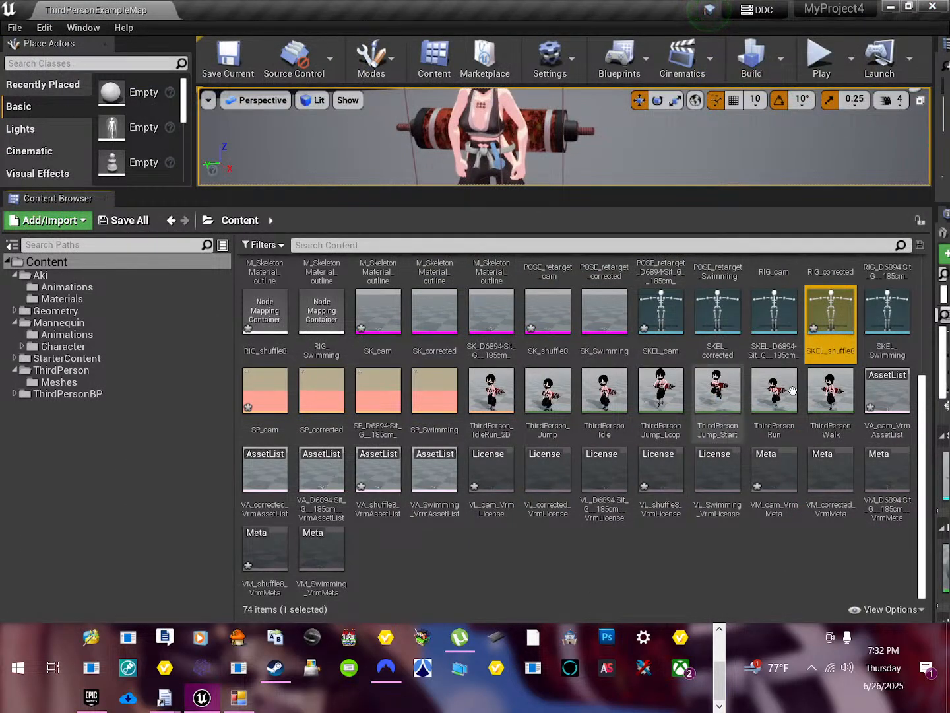
{"action": "right_click", "coordinate": [841, 334]}
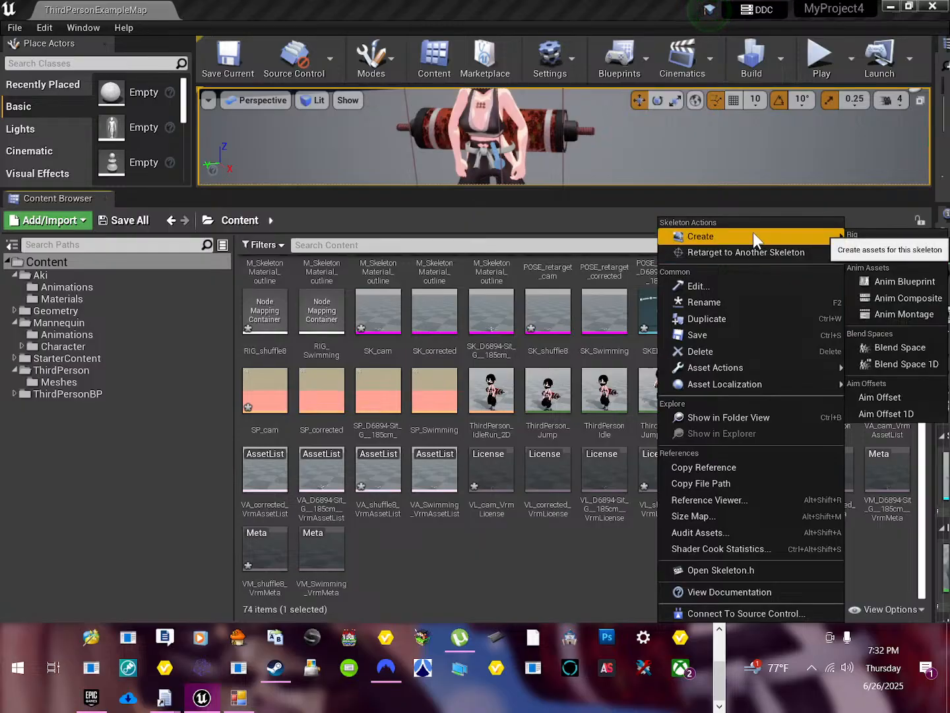
{"action": "left_click", "coordinate": [748, 250]}
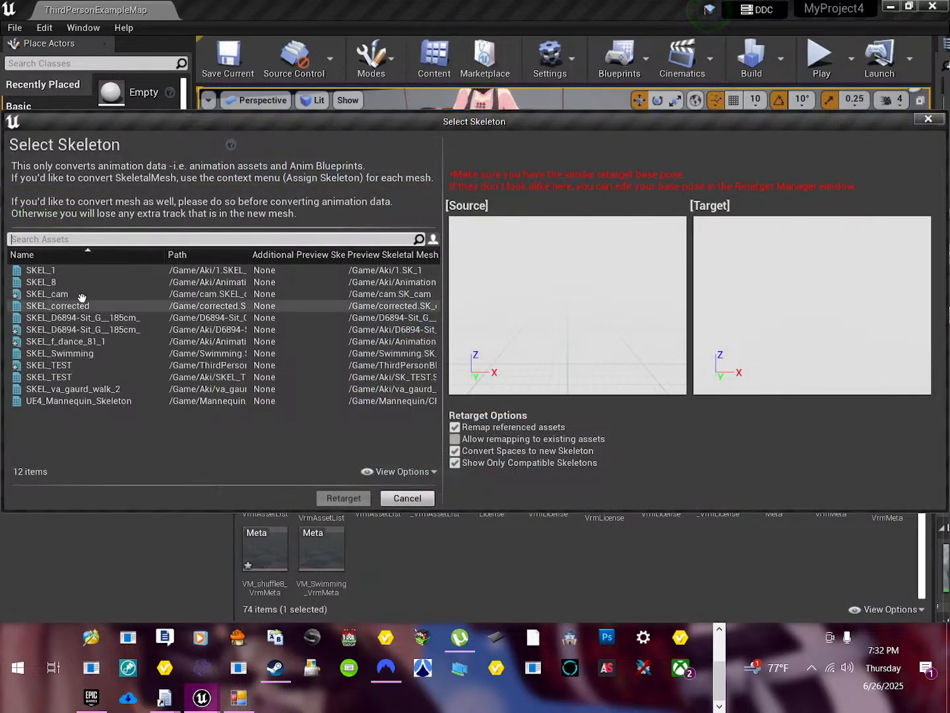
{"action": "left_click", "coordinate": [50, 365]}
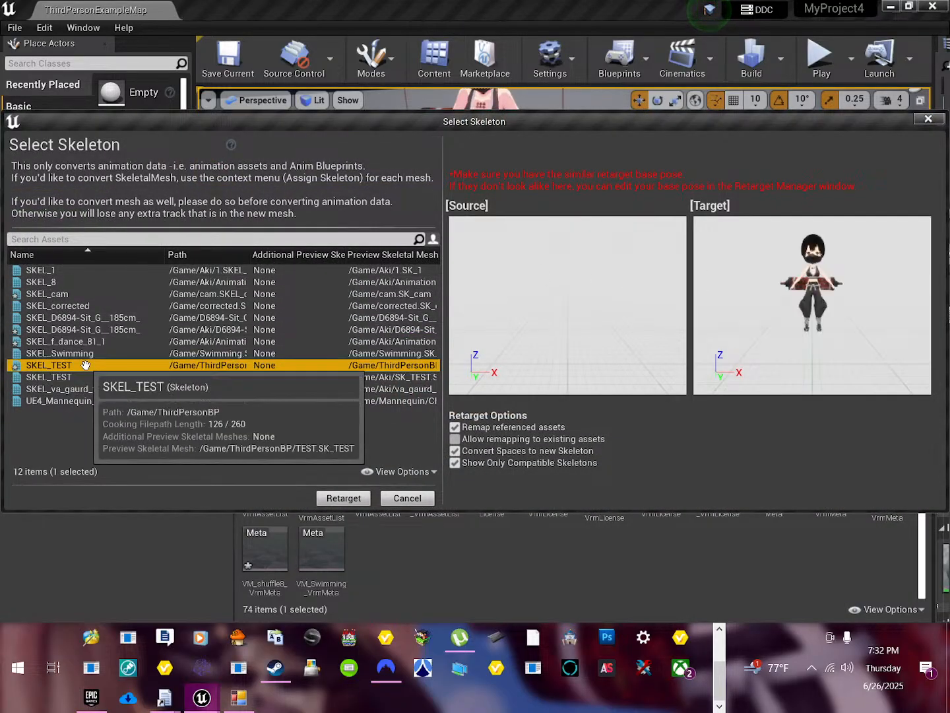
{"action": "left_click", "coordinate": [343, 496]}
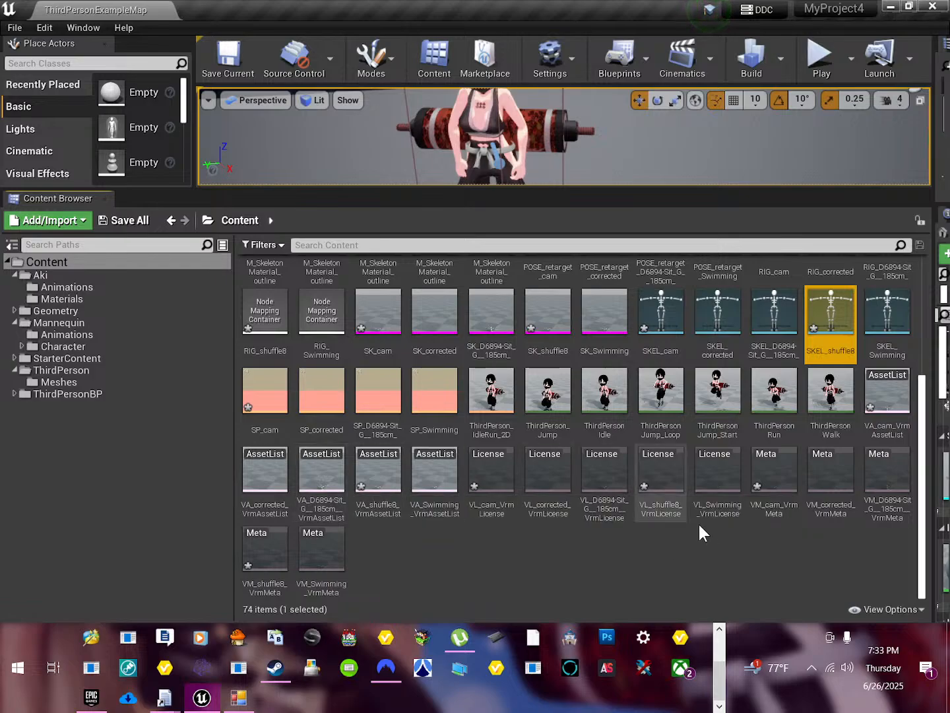
{"action": "scroll", "coordinate": [683, 559], "scroll_direction": "up", "scroll_amount": 5}
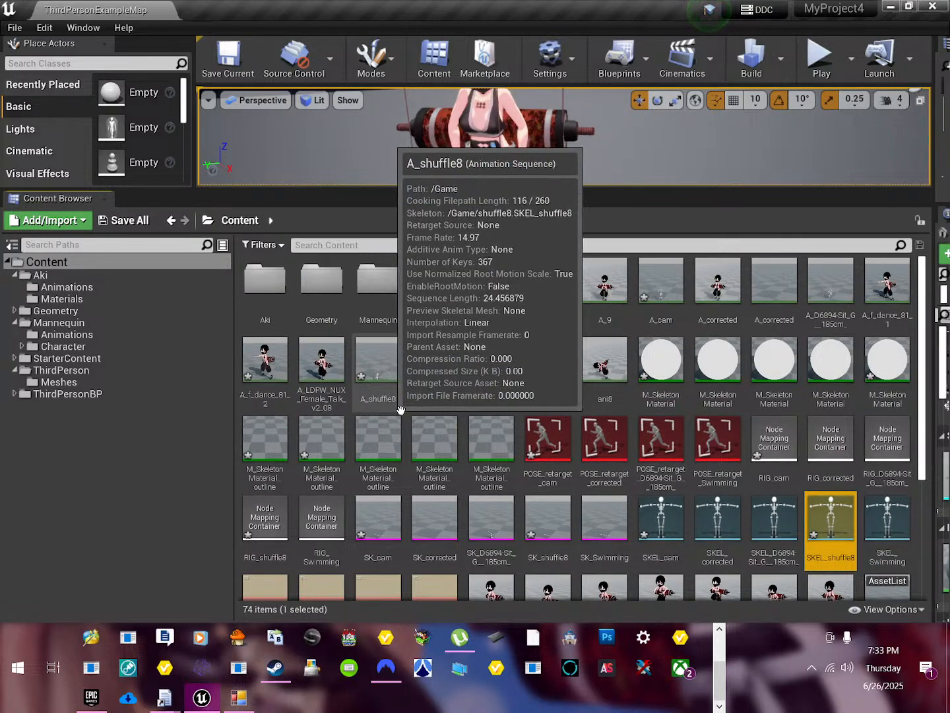
Retry retargeting SKEL_shuffle8 to the ThirdPersonBP SKEL_TEST skeleton and check the A_shuffle8 animation.
{"action": "right_click", "coordinate": [841, 537]}
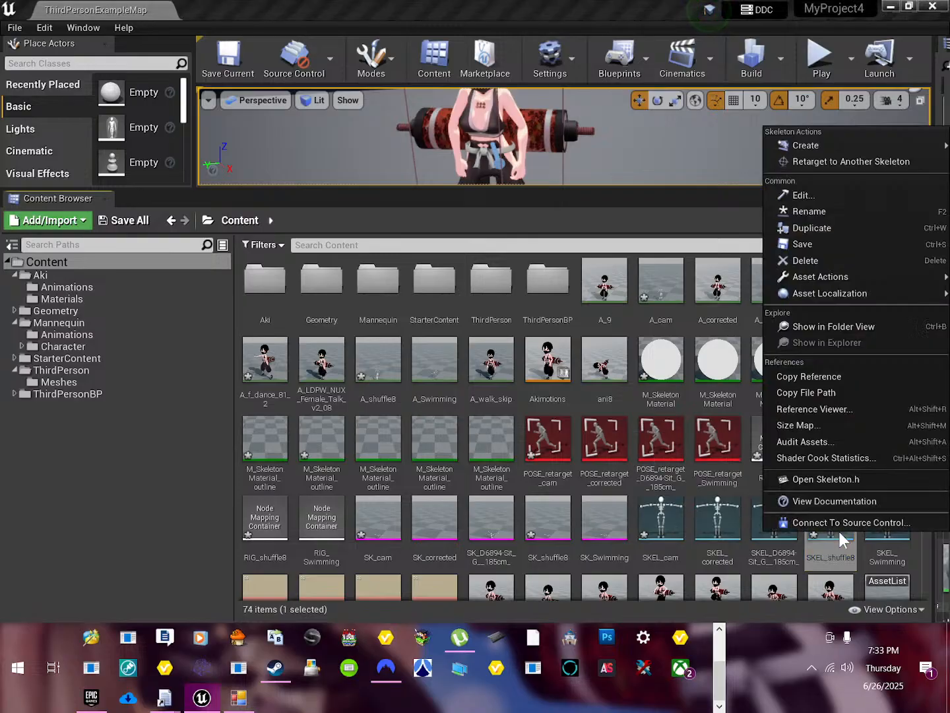
{"action": "left_click", "coordinate": [870, 162]}
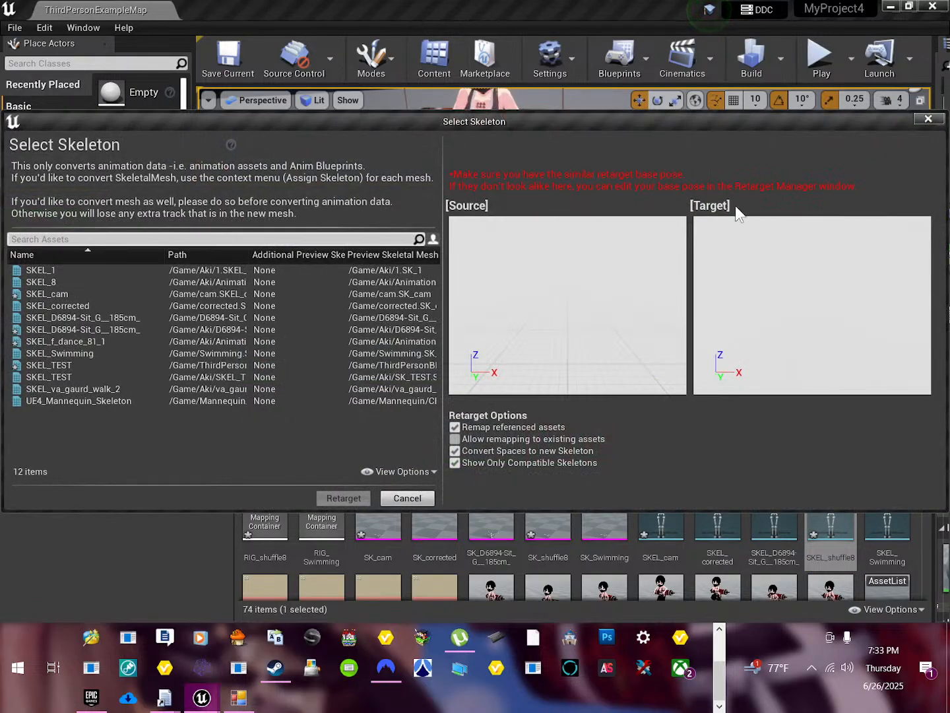
{"action": "left_click", "coordinate": [80, 365]}
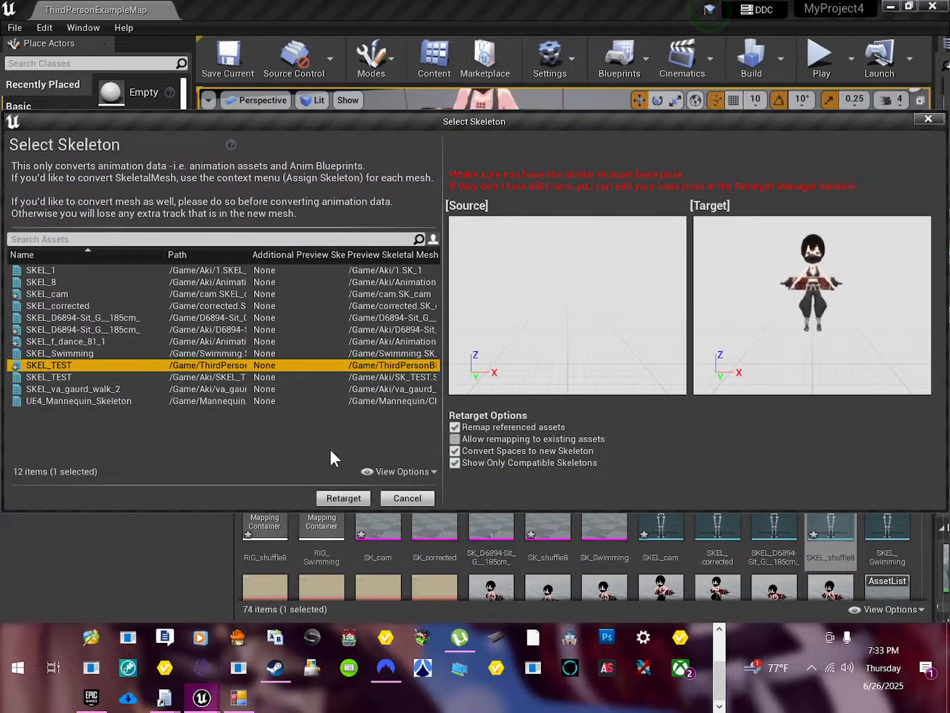
{"action": "left_click", "coordinate": [343, 498]}
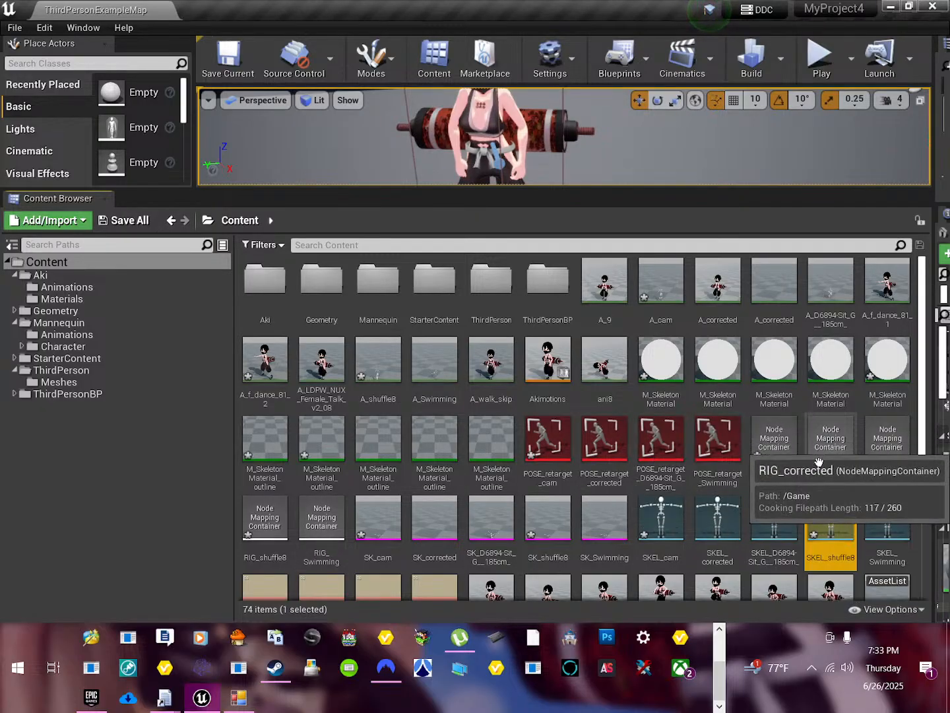
{"action": "scroll", "coordinate": [837, 526], "scroll_direction": "down", "scroll_amount": 5}
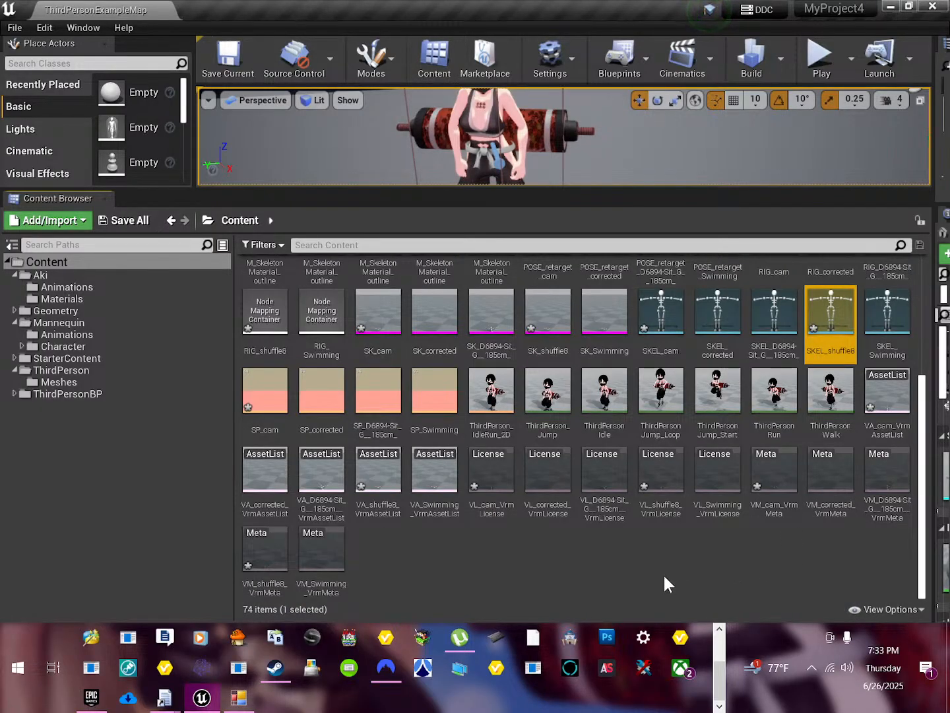
{"action": "scroll", "coordinate": [682, 584], "scroll_direction": "up", "scroll_amount": 5}
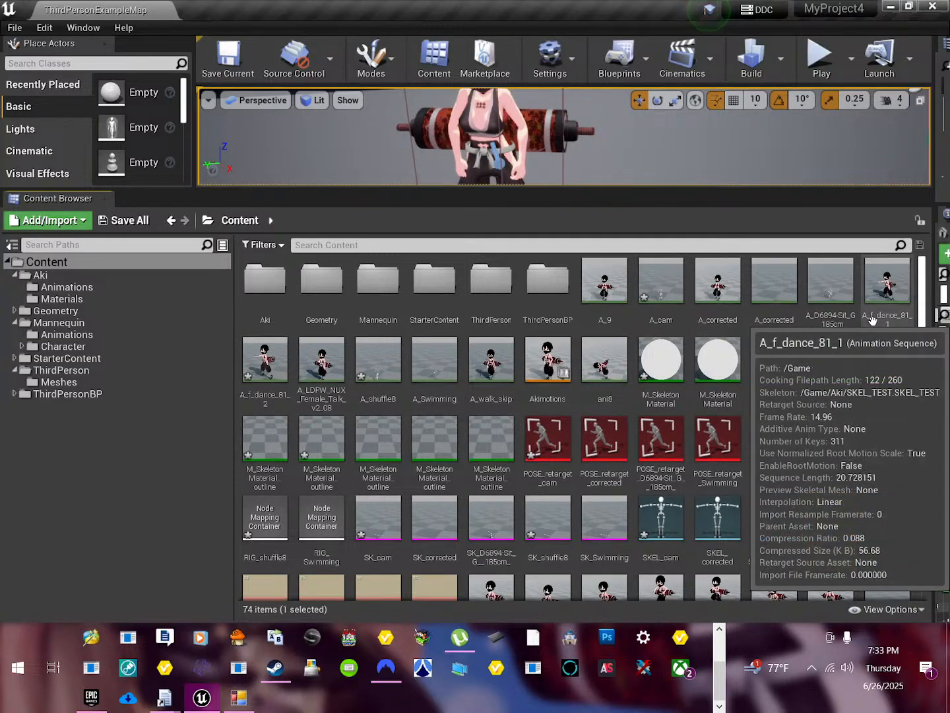
{"action": "double_click", "coordinate": [380, 367]}
{"action": "left_click", "coordinate": [936, 8]}
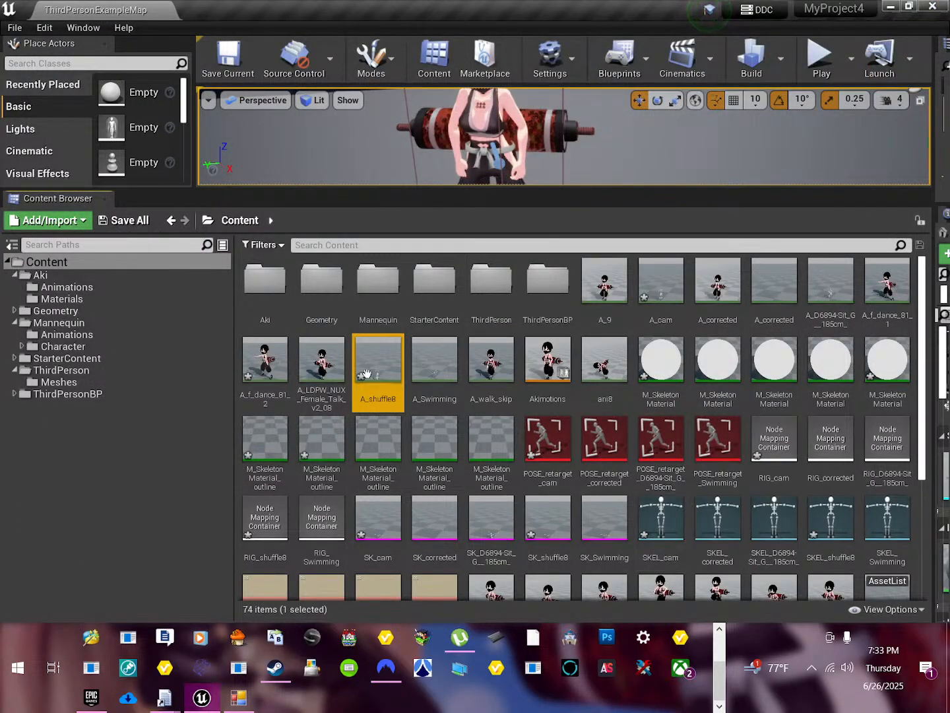
Duplicate the A_shuffle8 animation and retarget it to the SKEL_TEST skeleton in ThirdPersonBP.
{"action": "right_click", "coordinate": [367, 375]}
{"action": "mouse_move", "coordinate": [459, 193]}
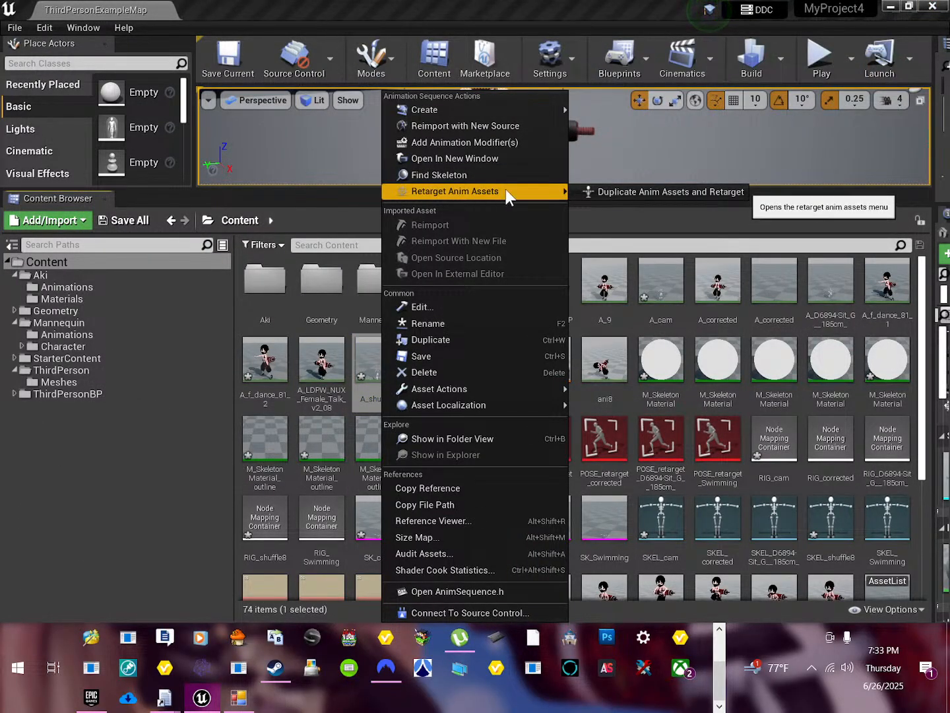
{"action": "left_click", "coordinate": [621, 193]}
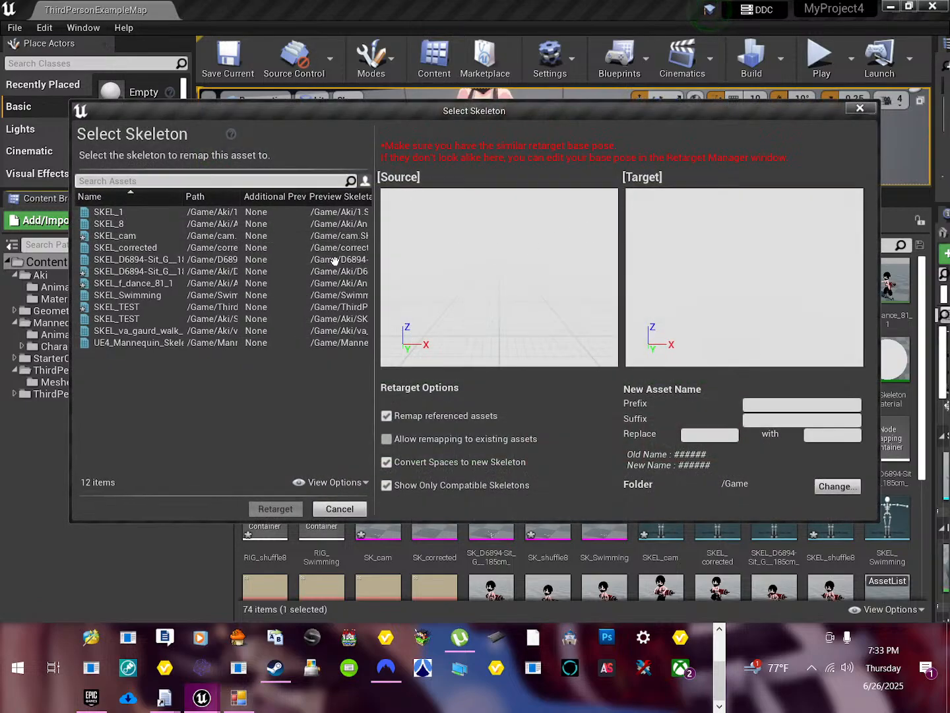
{"action": "left_click", "coordinate": [122, 308]}
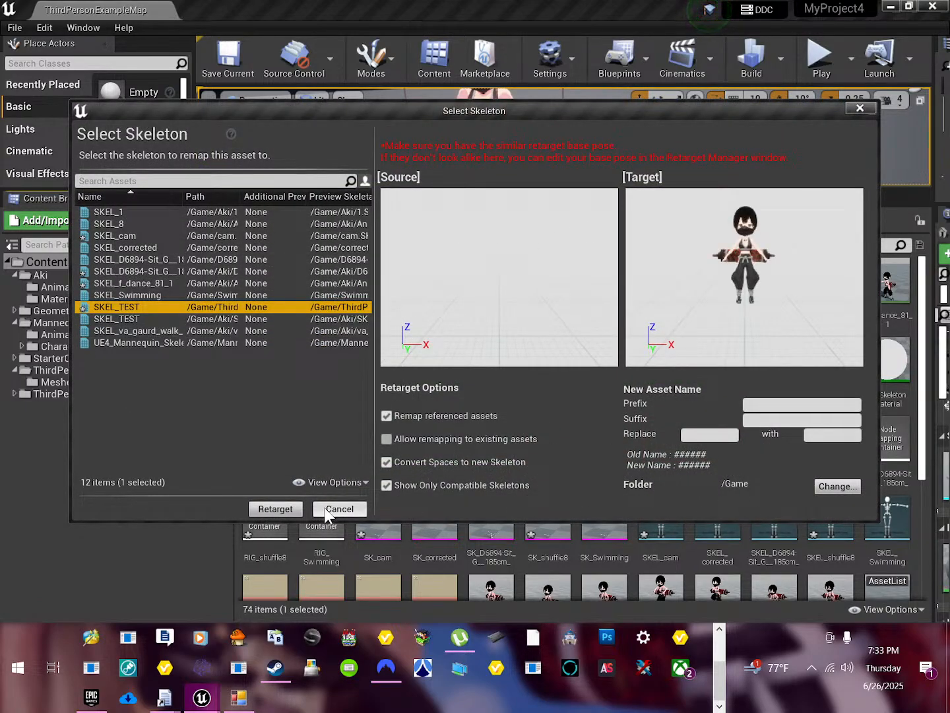
{"action": "left_click", "coordinate": [275, 508]}
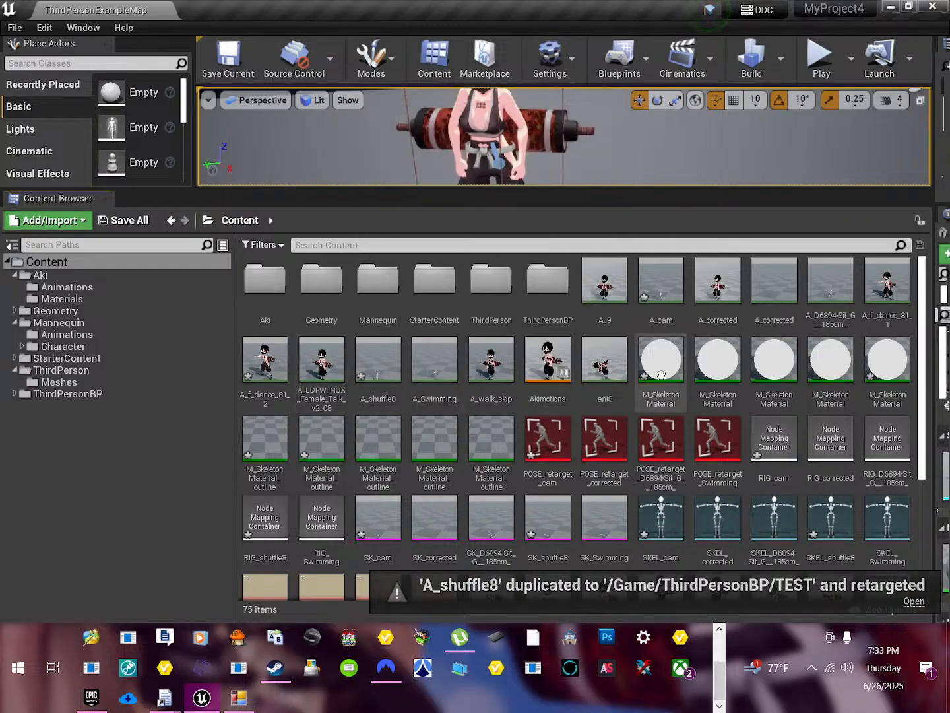
Open the retargeted A_shuffle8 animation and resize its floating editor window so the playback controls are accessible.
{"action": "scroll", "coordinate": [687, 551], "scroll_direction": "down", "scroll_amount": 5}
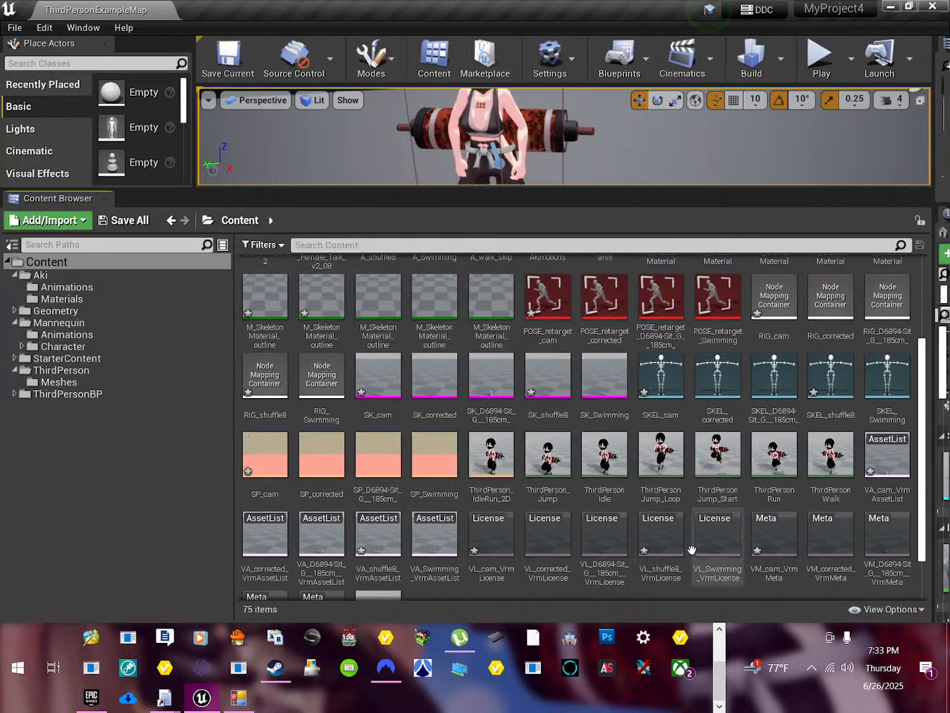
{"action": "double_click", "coordinate": [395, 560]}
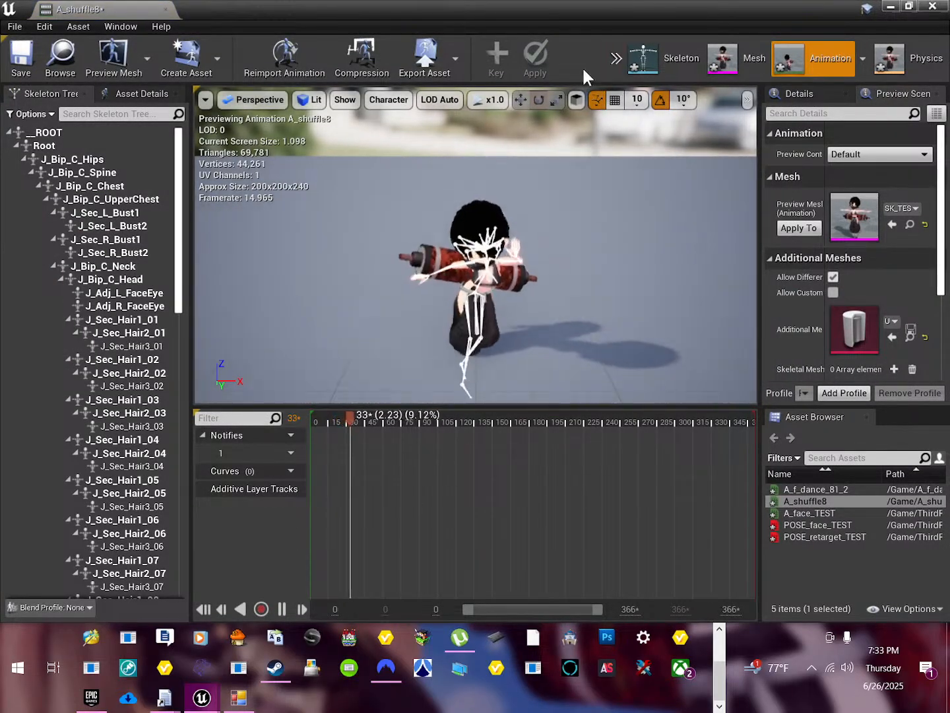
{"action": "left_click_drag", "start_coordinate": [580, 9], "coordinate": [545, 71]}
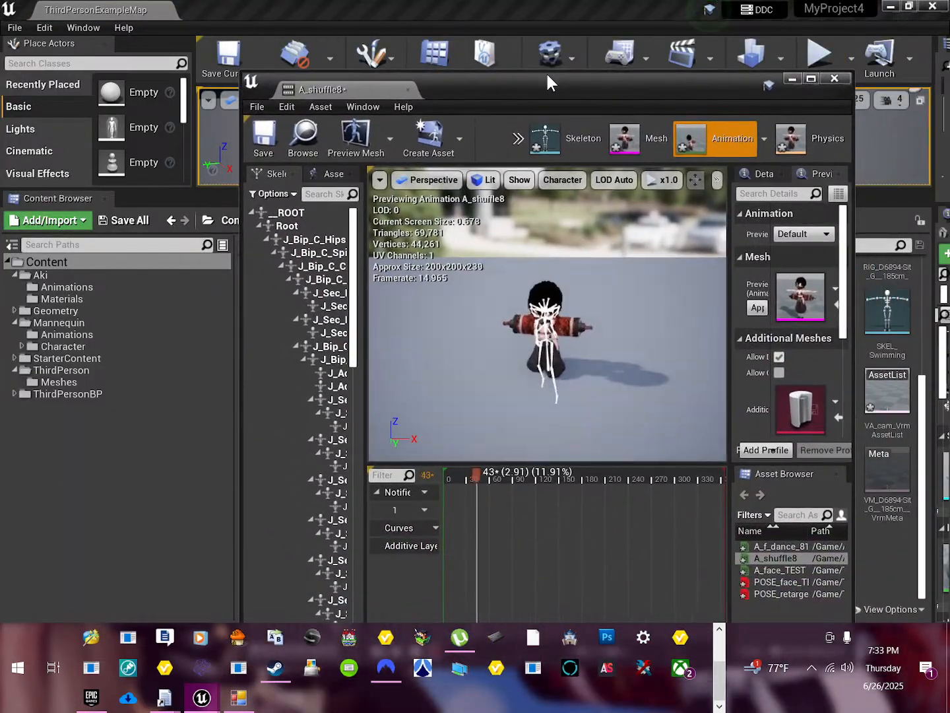
{"action": "left_click", "coordinate": [811, 78]}
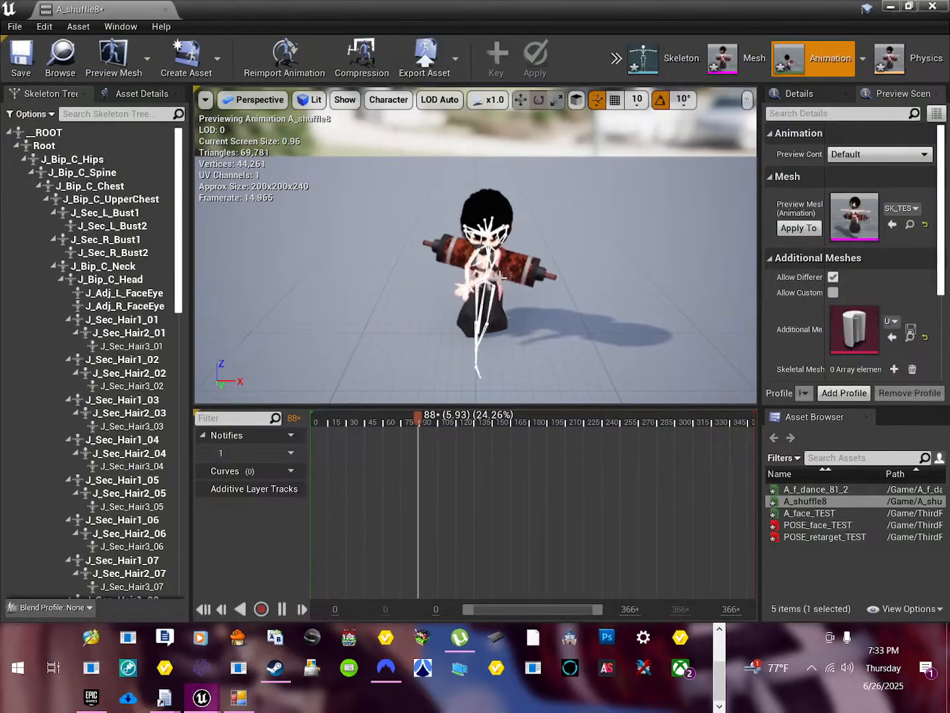
{"action": "left_click_drag", "start_coordinate": [462, 9], "coordinate": [401, 46]}
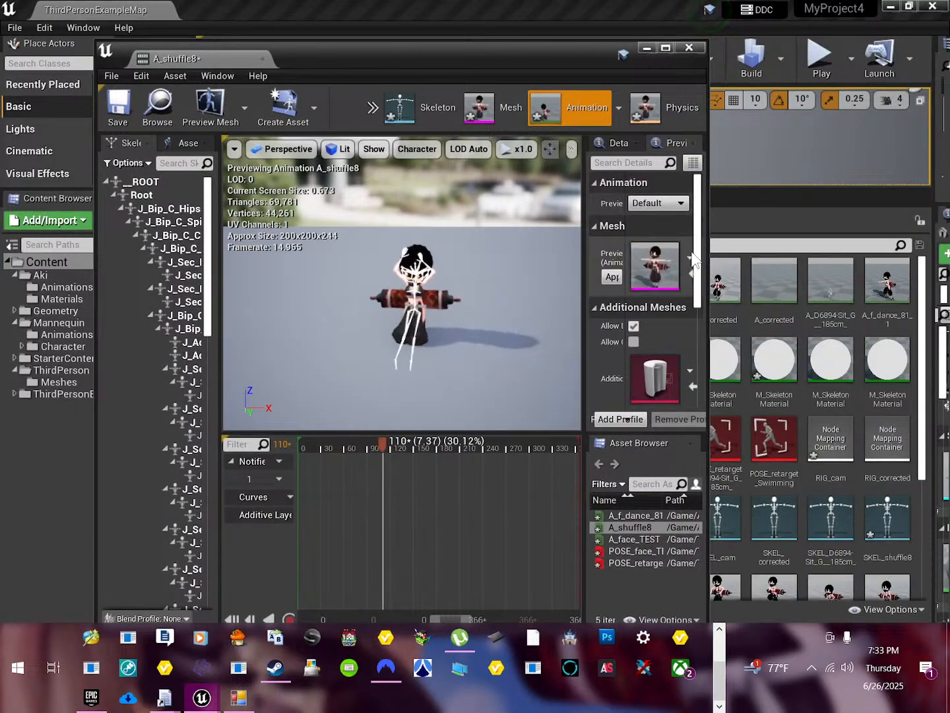
{"action": "left_click_drag", "start_coordinate": [710, 253], "coordinate": [944, 271]}
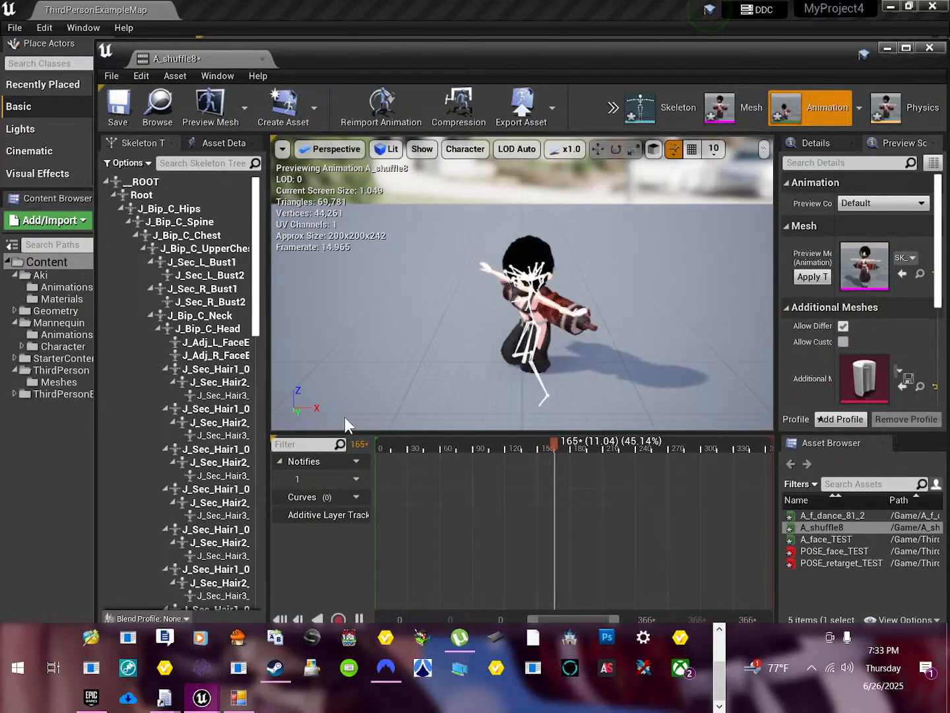
{"action": "left_click_drag", "start_coordinate": [375, 56], "coordinate": [411, 21]}
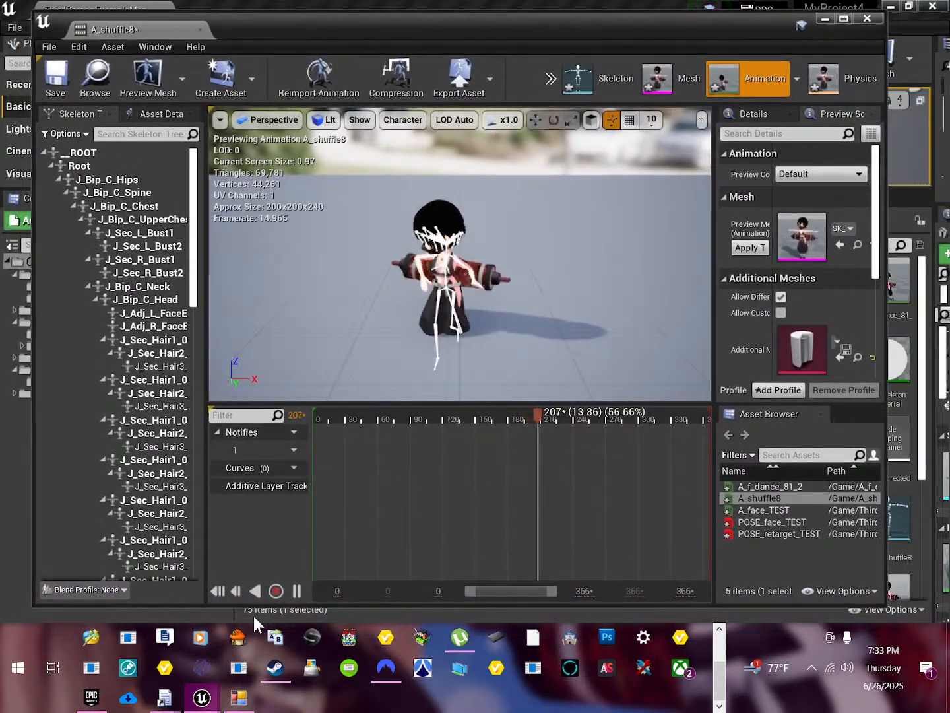
Pause A_shuffle8 at its first frame and move the __ROOT bone up until the character's feet reach the floor.
{"action": "left_click", "coordinate": [294, 590]}
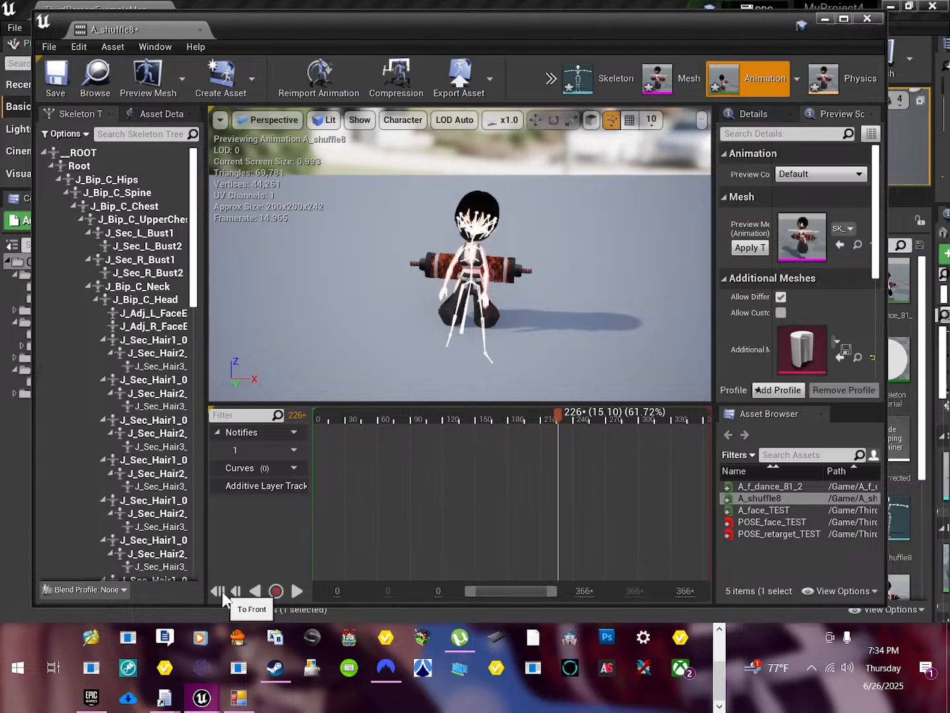
{"action": "left_click", "coordinate": [223, 592]}
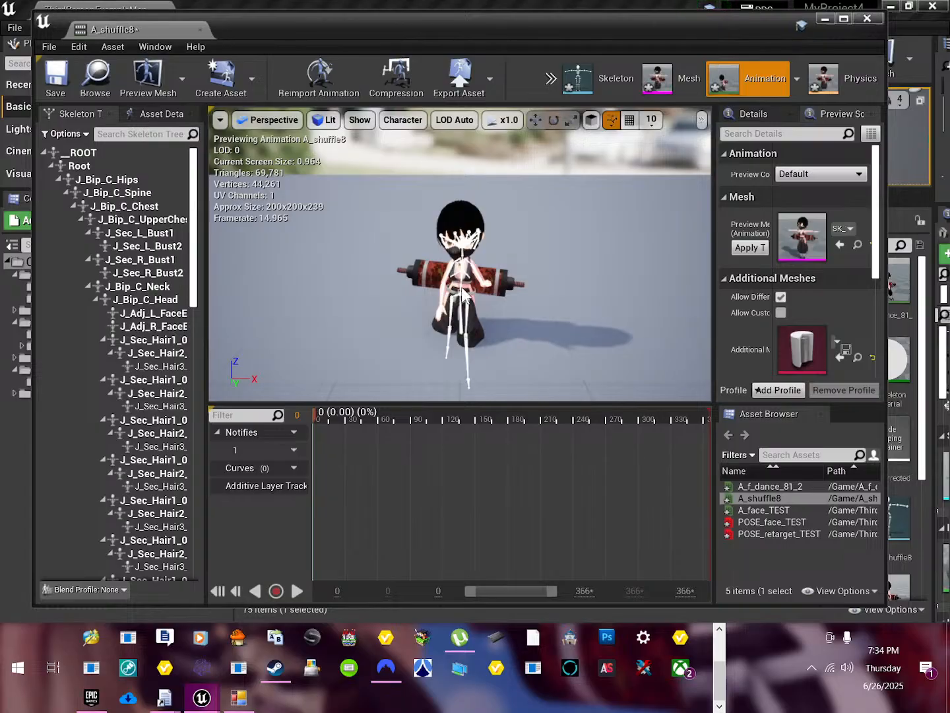
{"action": "left_click", "coordinate": [73, 152]}
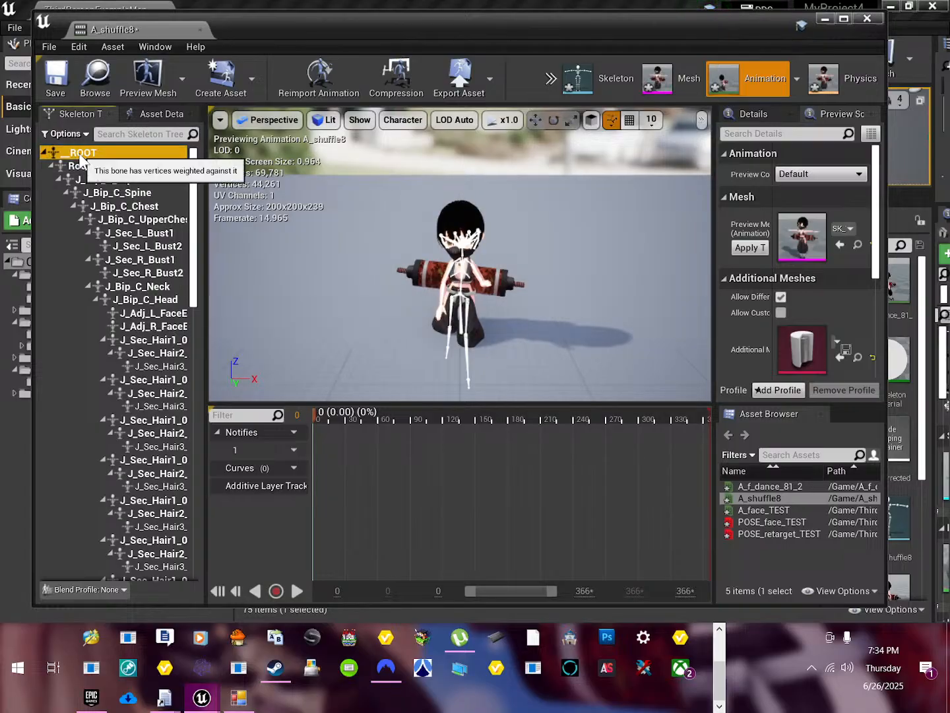
{"action": "left_click", "coordinate": [537, 122]}
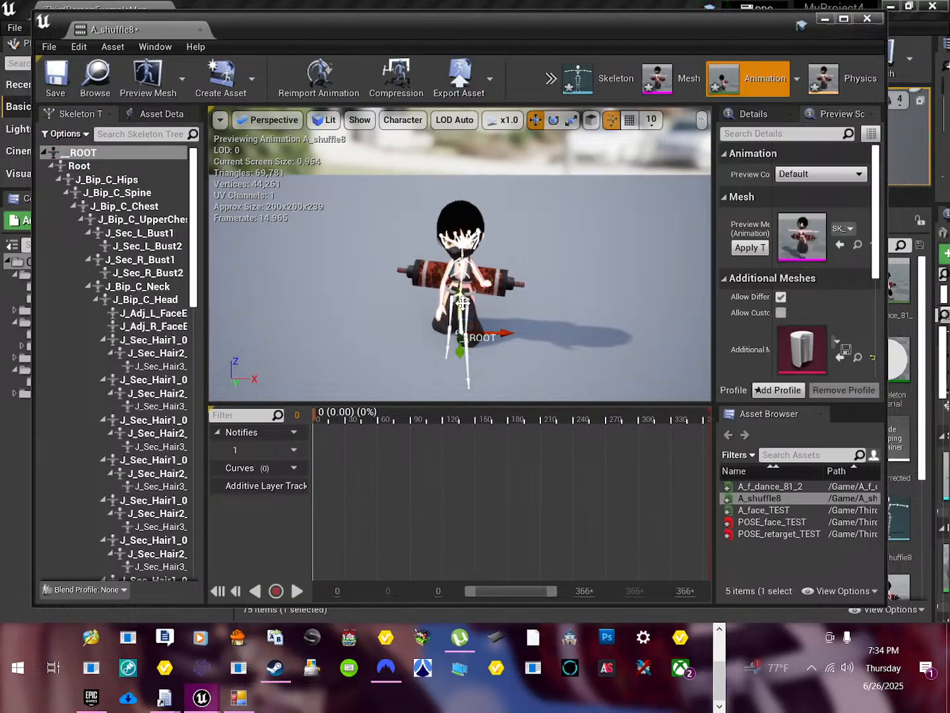
{"action": "left_click_drag", "start_coordinate": [459, 304], "coordinate": [460, 258]}
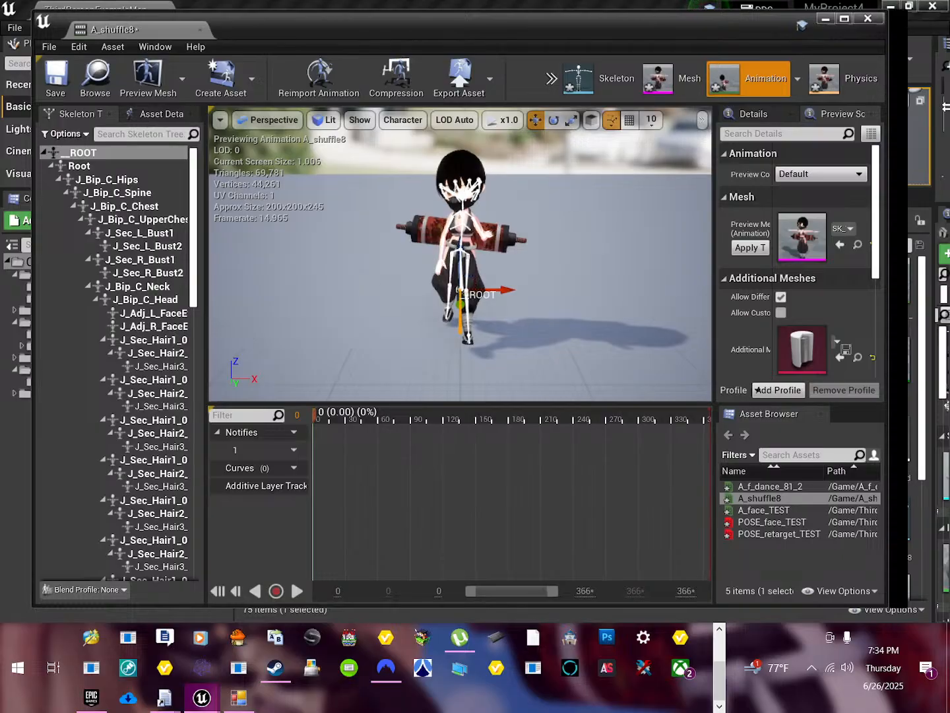
Widen the editor window, key the raised __ROOT position, apply it to the raw animation data, and save A_shuffle8.
{"action": "left_click_drag", "start_coordinate": [891, 95], "coordinate": [945, 95]}
{"action": "left_click", "coordinate": [532, 78]}
{"action": "left_click", "coordinate": [570, 78]}
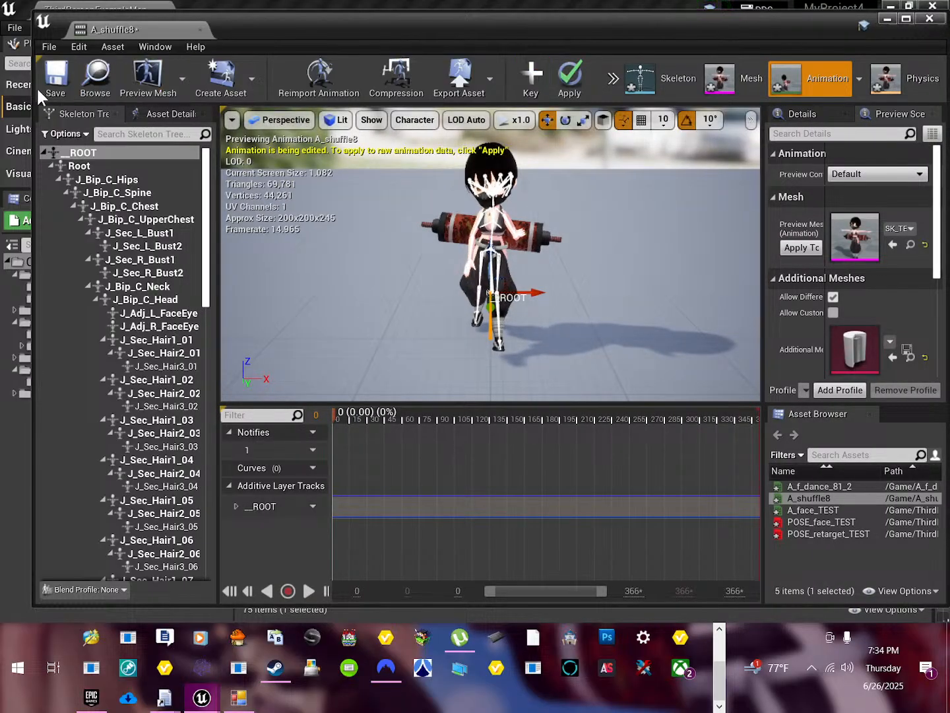
{"action": "left_click", "coordinate": [55, 77]}
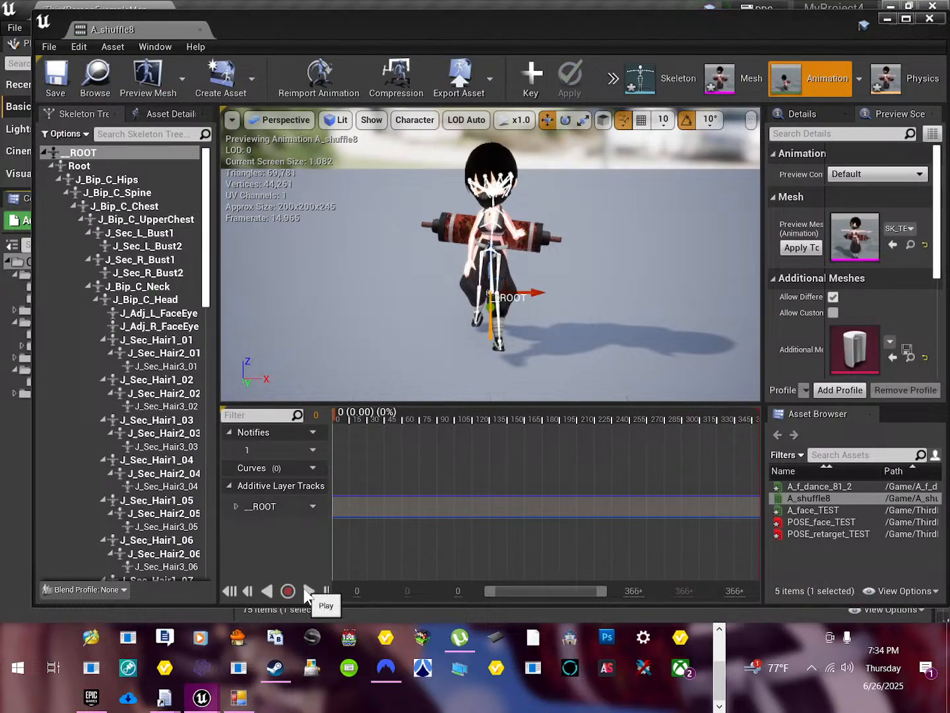
Play the adjusted A_shuffle8 animation, look through the character's animation display options, and check the motion from another view angle.
{"action": "left_click", "coordinate": [308, 592]}
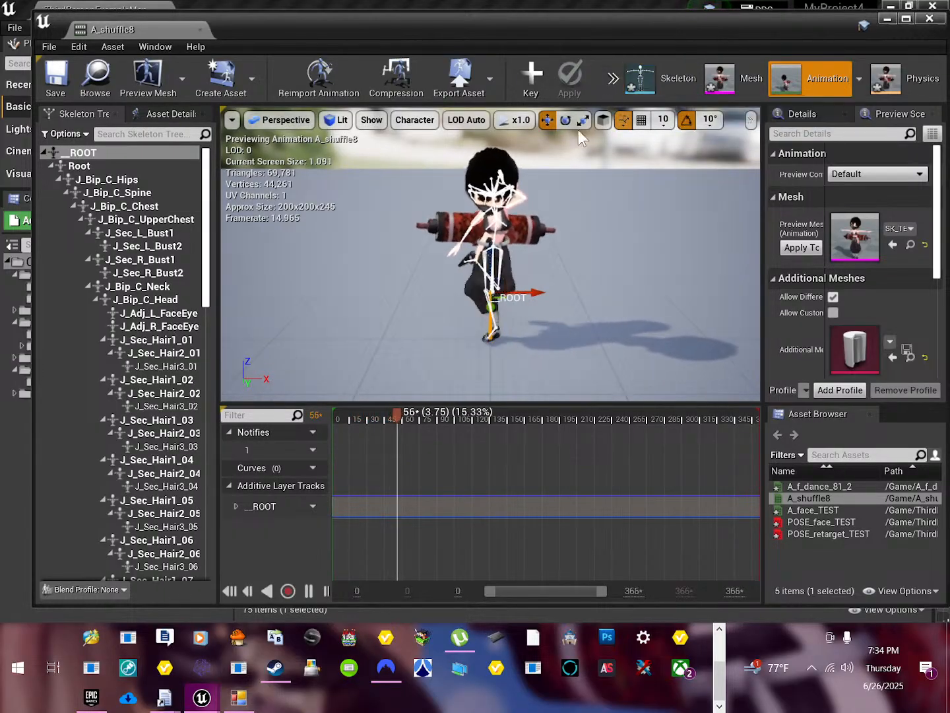
{"action": "left_click", "coordinate": [414, 120]}
{"action": "mouse_move", "coordinate": [430, 231]}
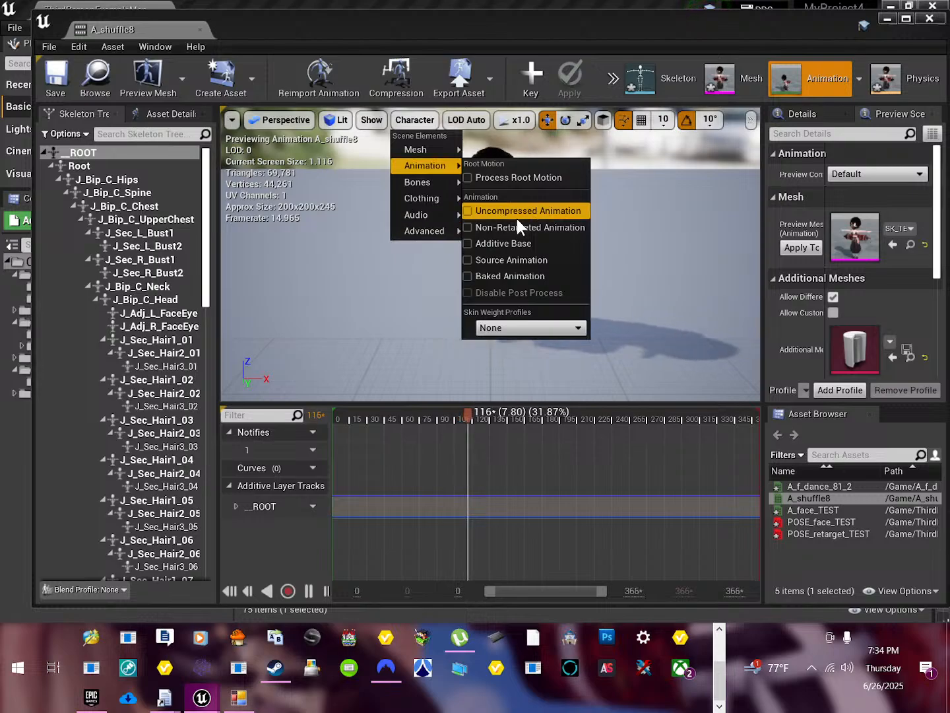
{"action": "left_click", "coordinate": [379, 258]}
{"action": "right_click_drag", "start_coordinate": [517, 245], "coordinate": [504, 296]}
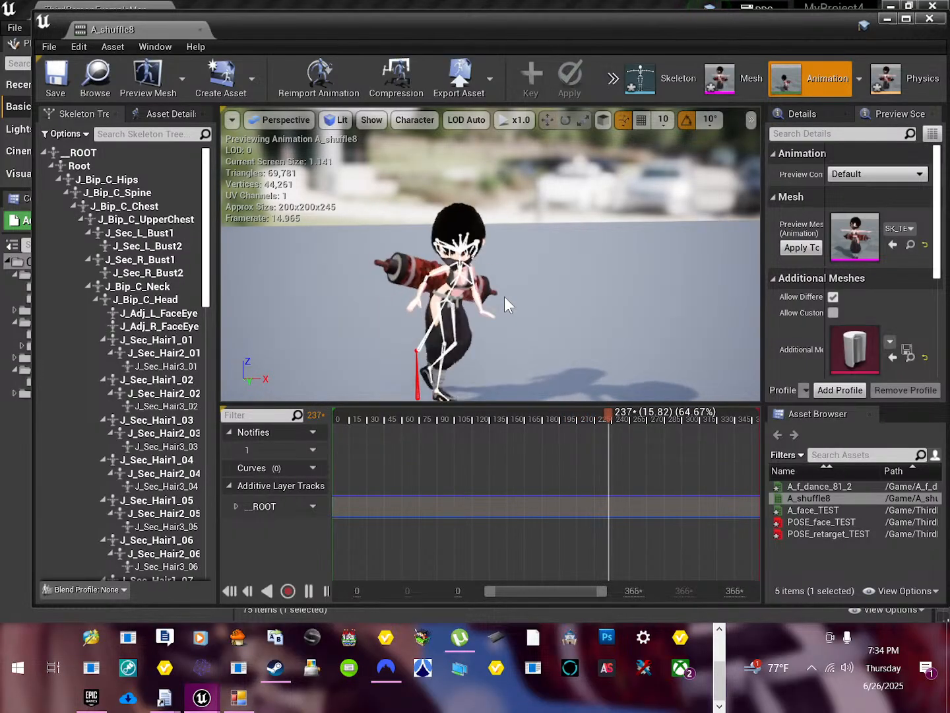
Minimize the animation editor and enlarge the level viewport above the Content Browser.
{"action": "left_click", "coordinate": [885, 19]}
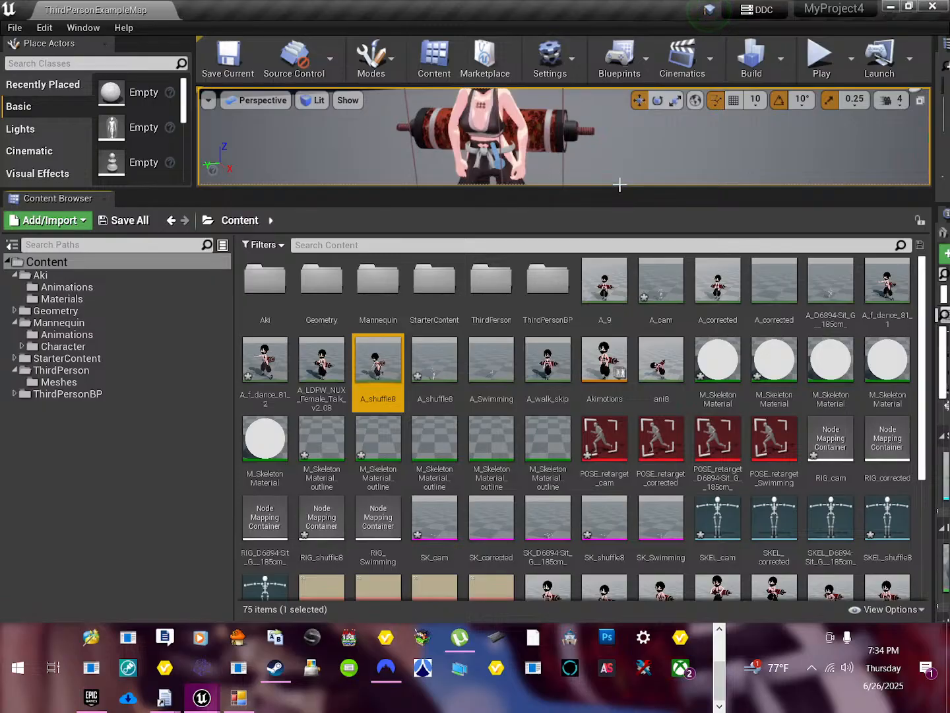
{"action": "left_click_drag", "start_coordinate": [622, 188], "coordinate": [585, 435]}
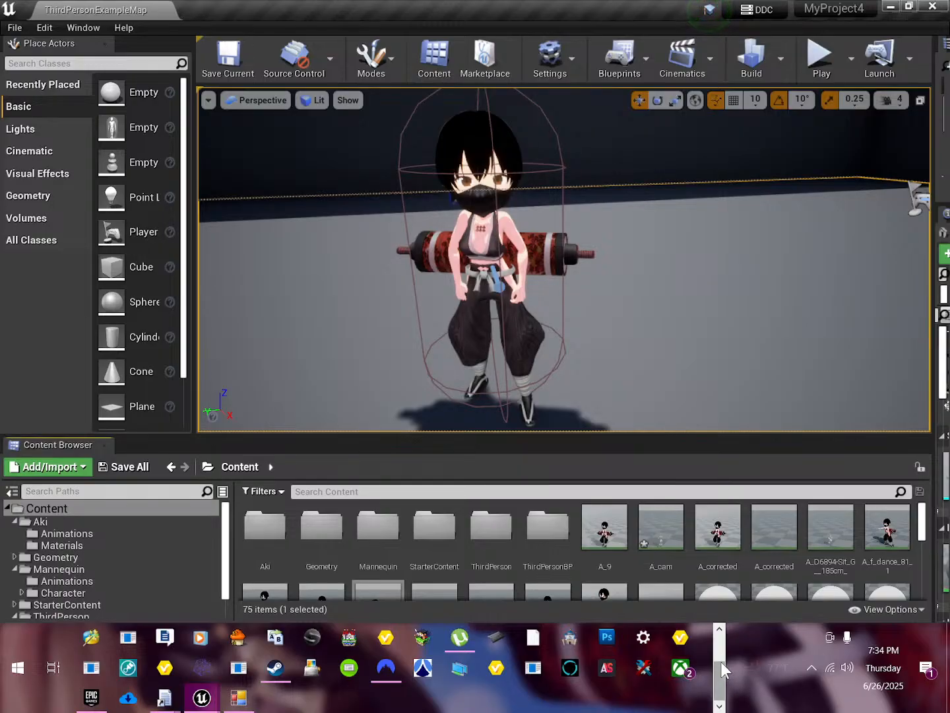
{"action": "left_click_drag", "start_coordinate": [721, 664], "coordinate": [717, 640]}
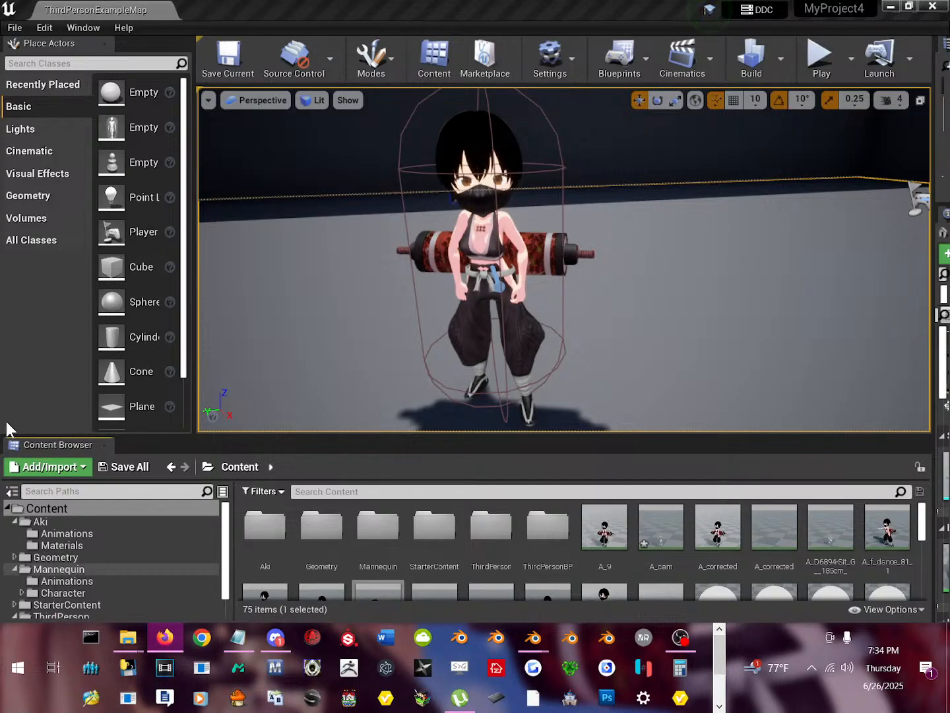